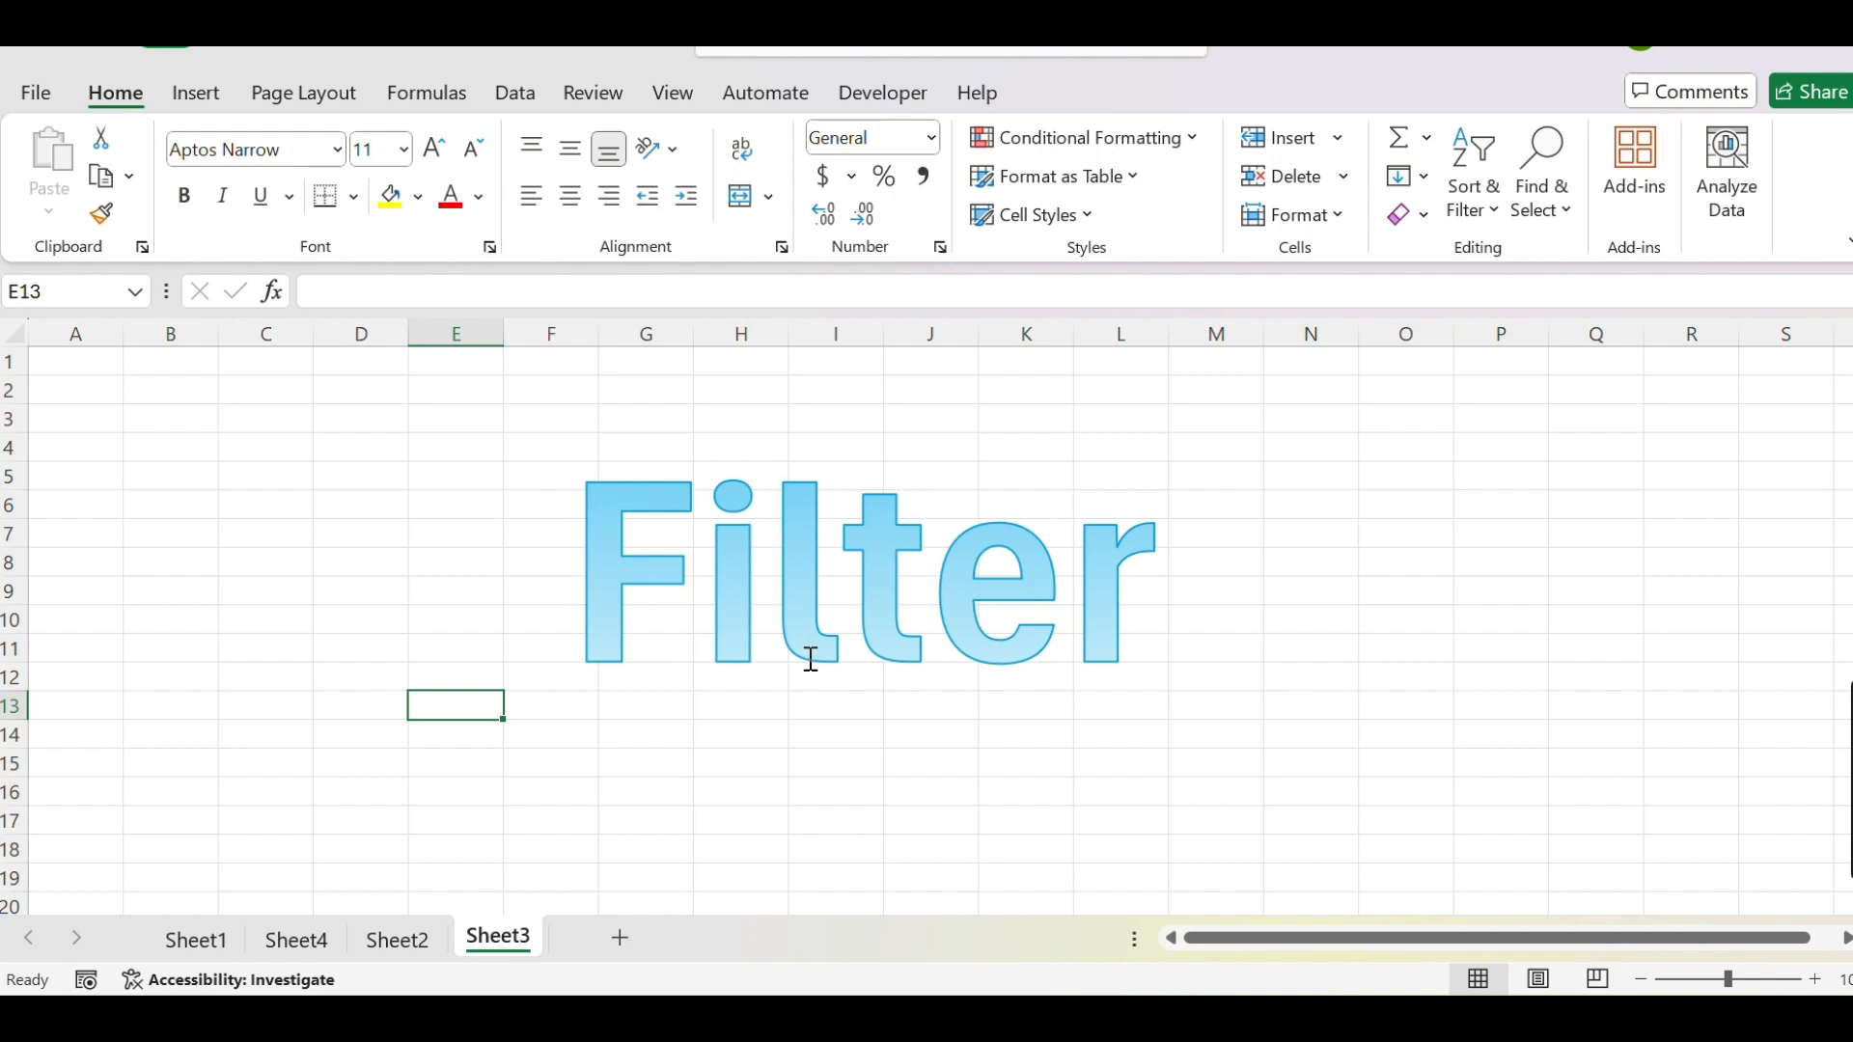
Open Sheet1 and examine the order table's column headers from Order Number to Amount, including the Qty column and the first item
{"action": "left_click", "coordinate": [193, 940]}
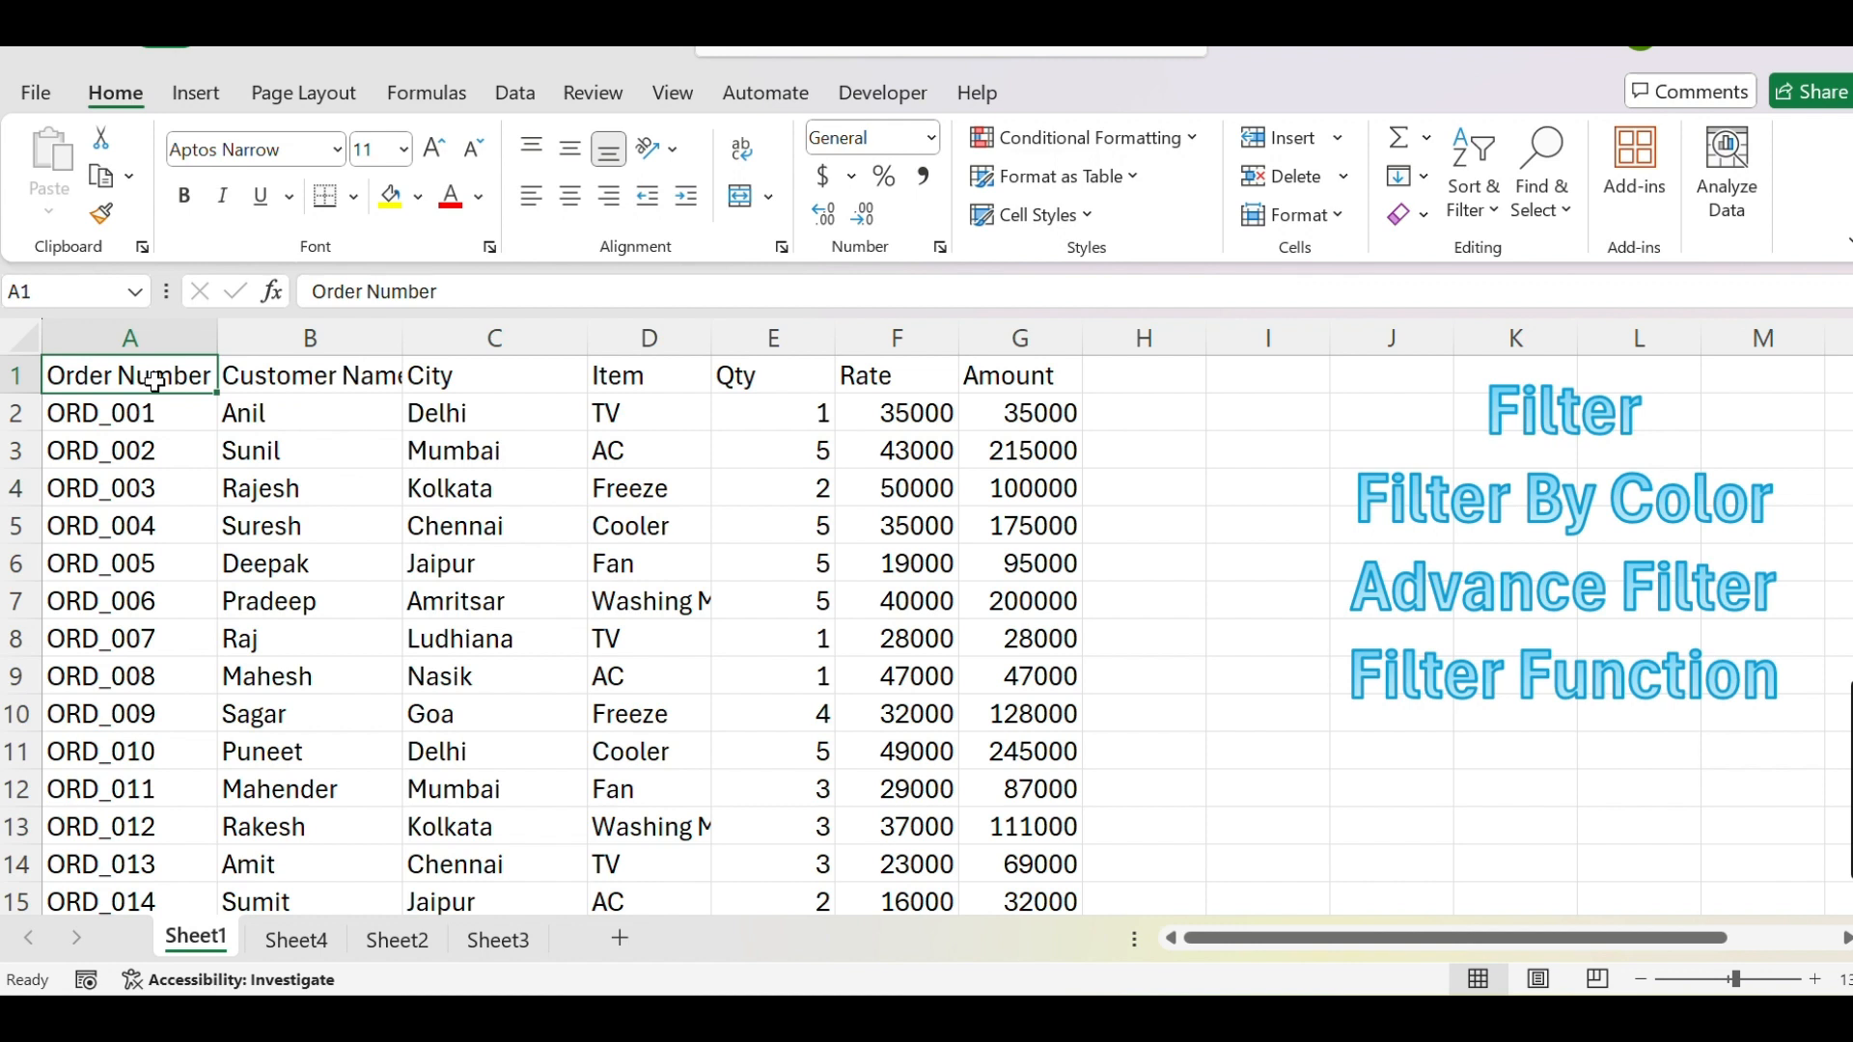
{"action": "left_click", "coordinate": [623, 413]}
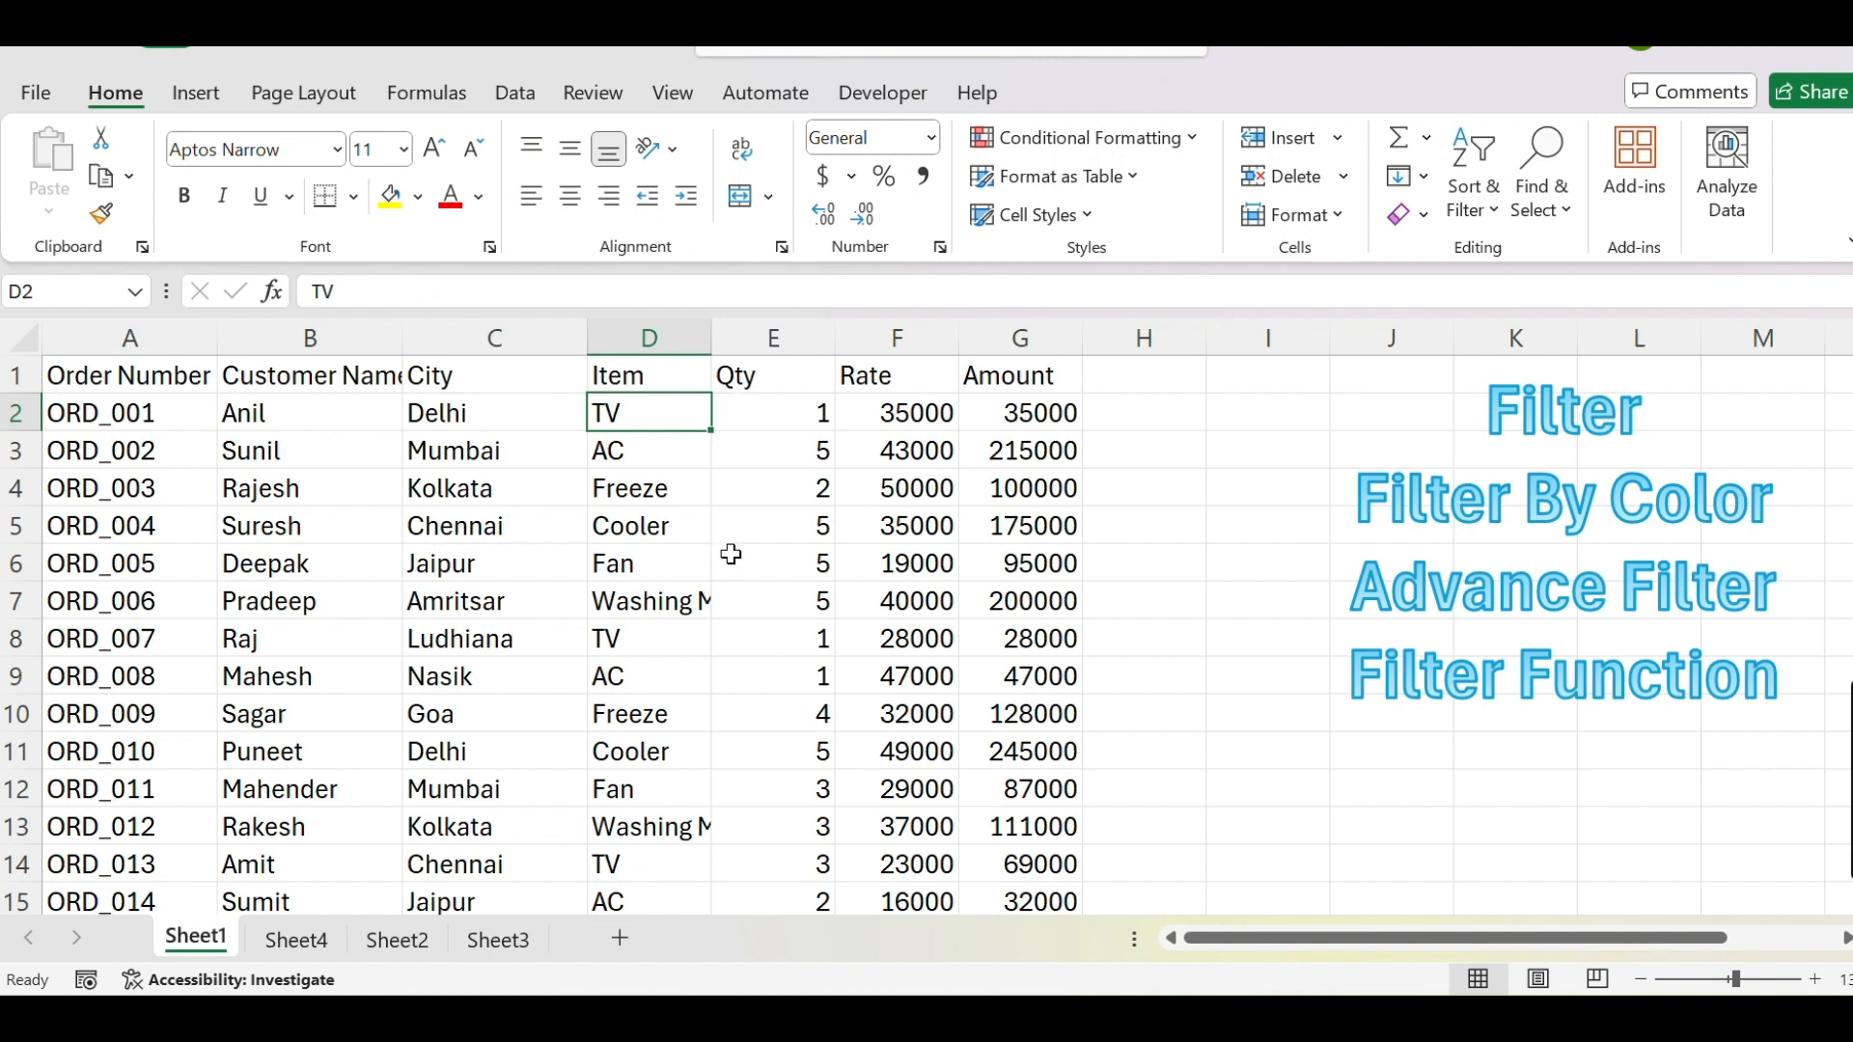
{"action": "left_click", "coordinate": [162, 379]}
{"action": "left_click", "coordinate": [302, 386]}
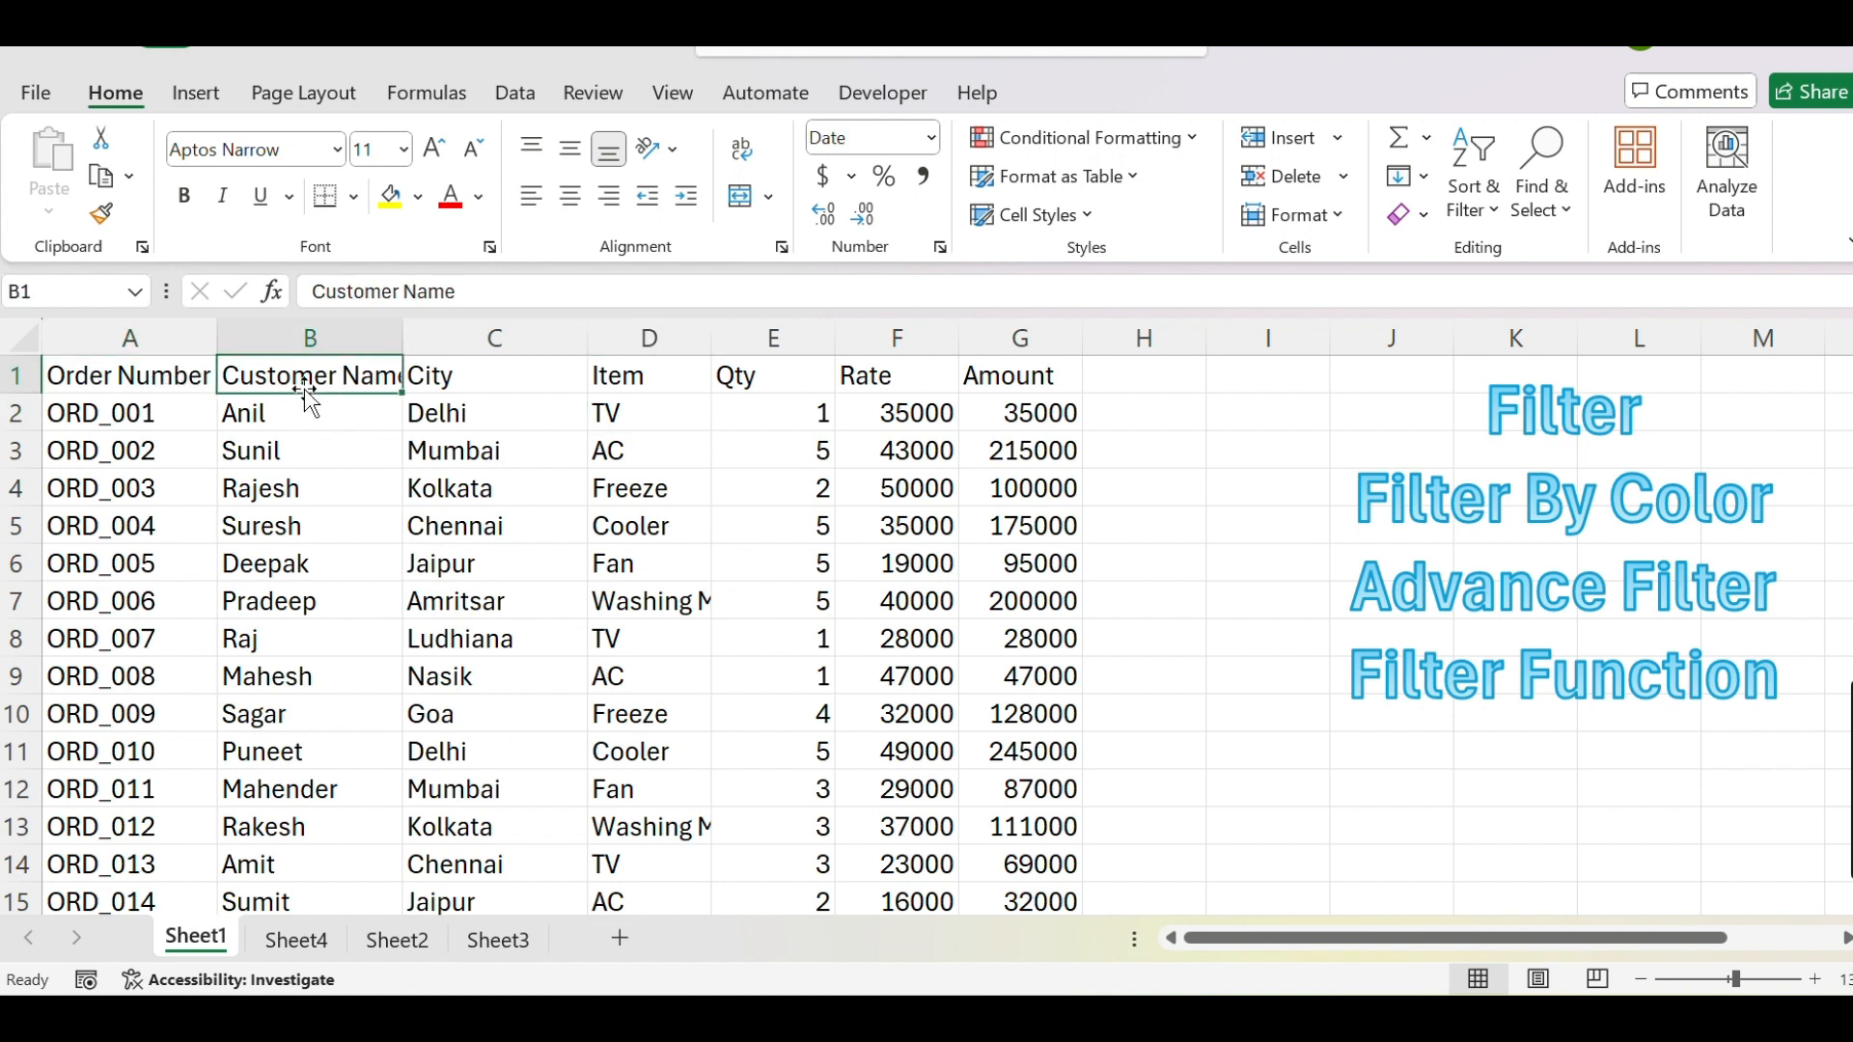
{"action": "left_click", "coordinate": [486, 381]}
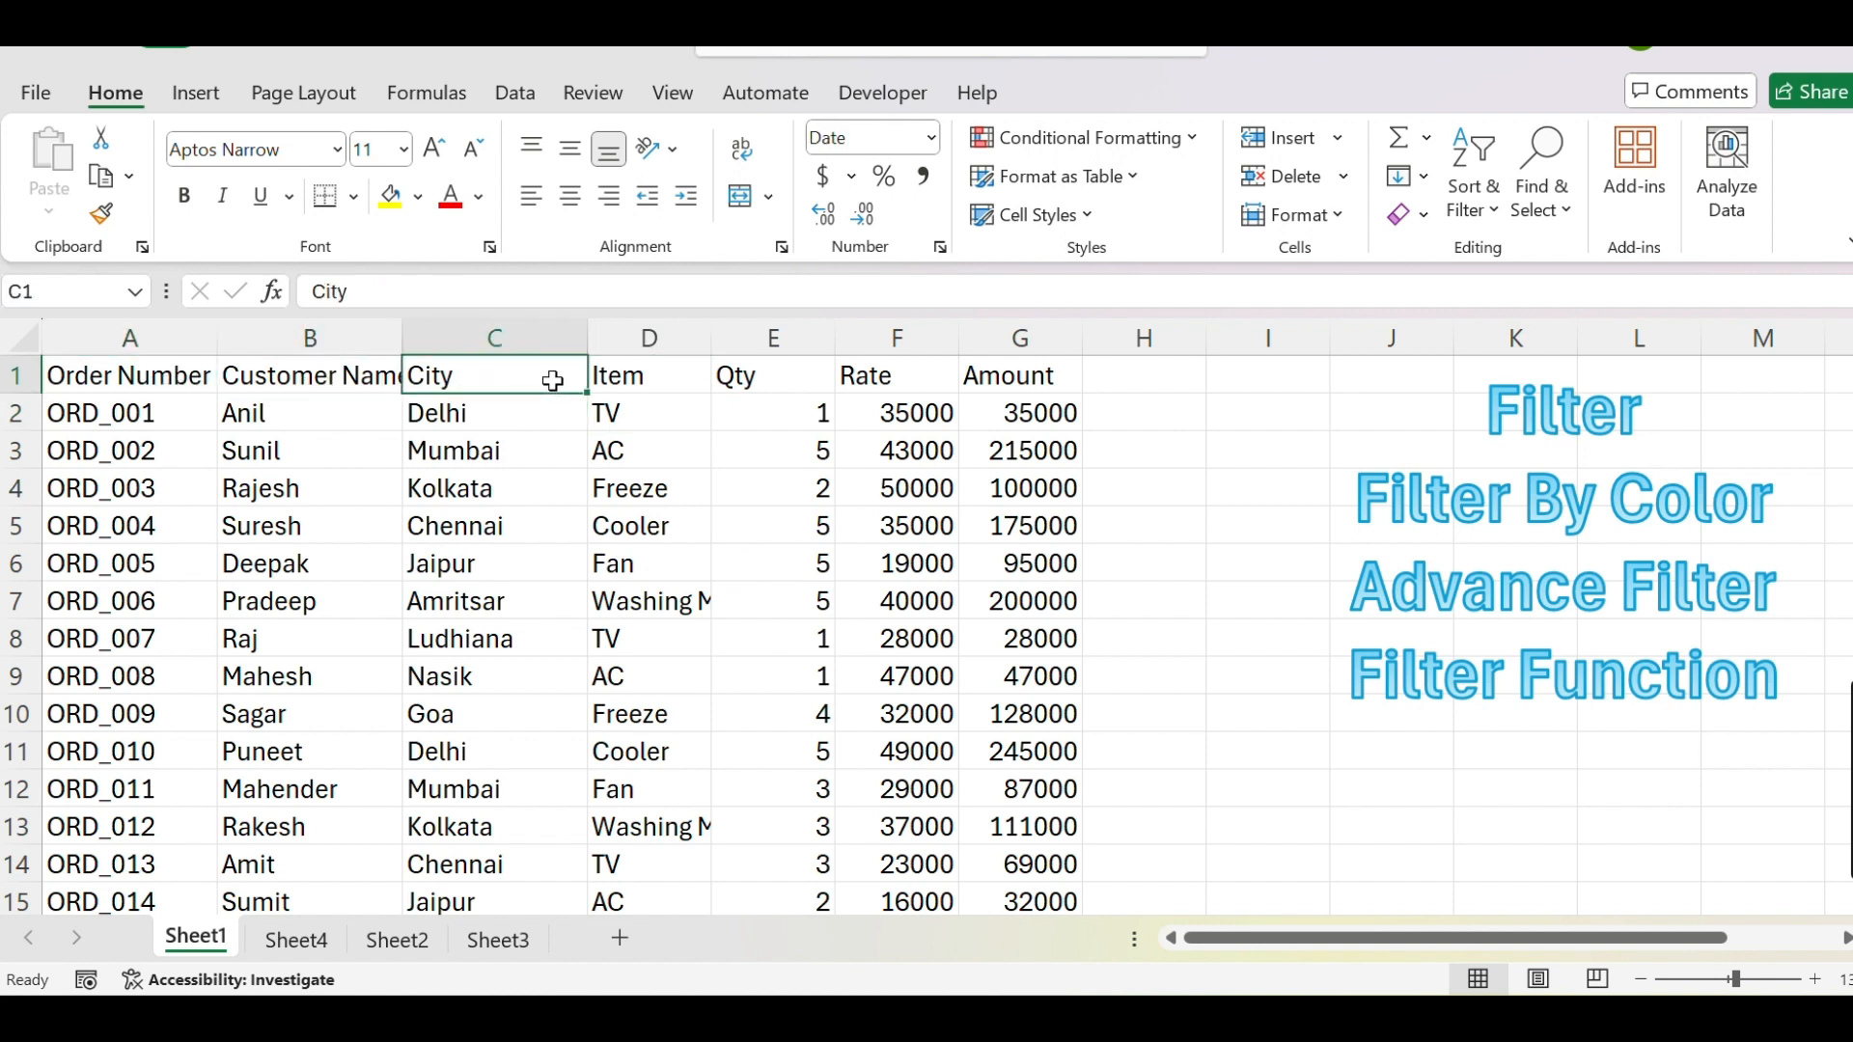
{"action": "left_click", "coordinate": [623, 378]}
{"action": "left_click", "coordinate": [769, 379]}
{"action": "left_click", "coordinate": [912, 377]}
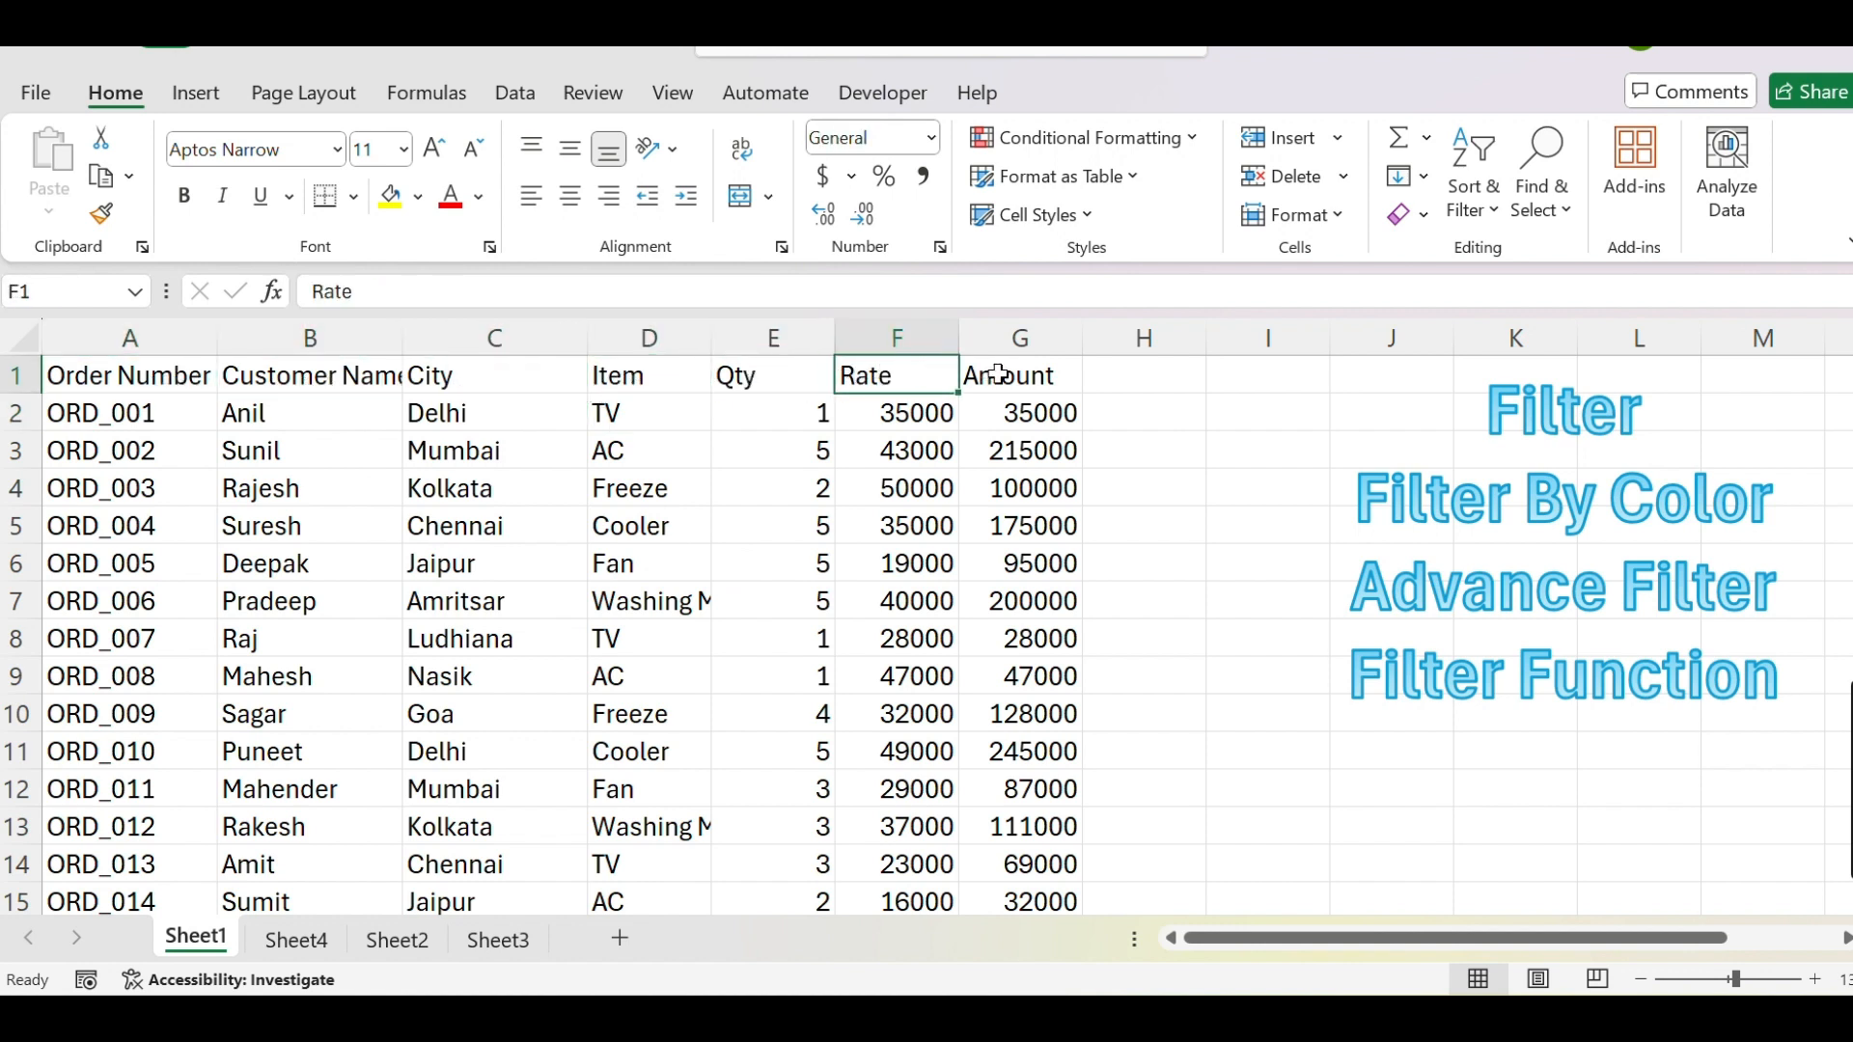
{"action": "left_click", "coordinate": [1066, 377]}
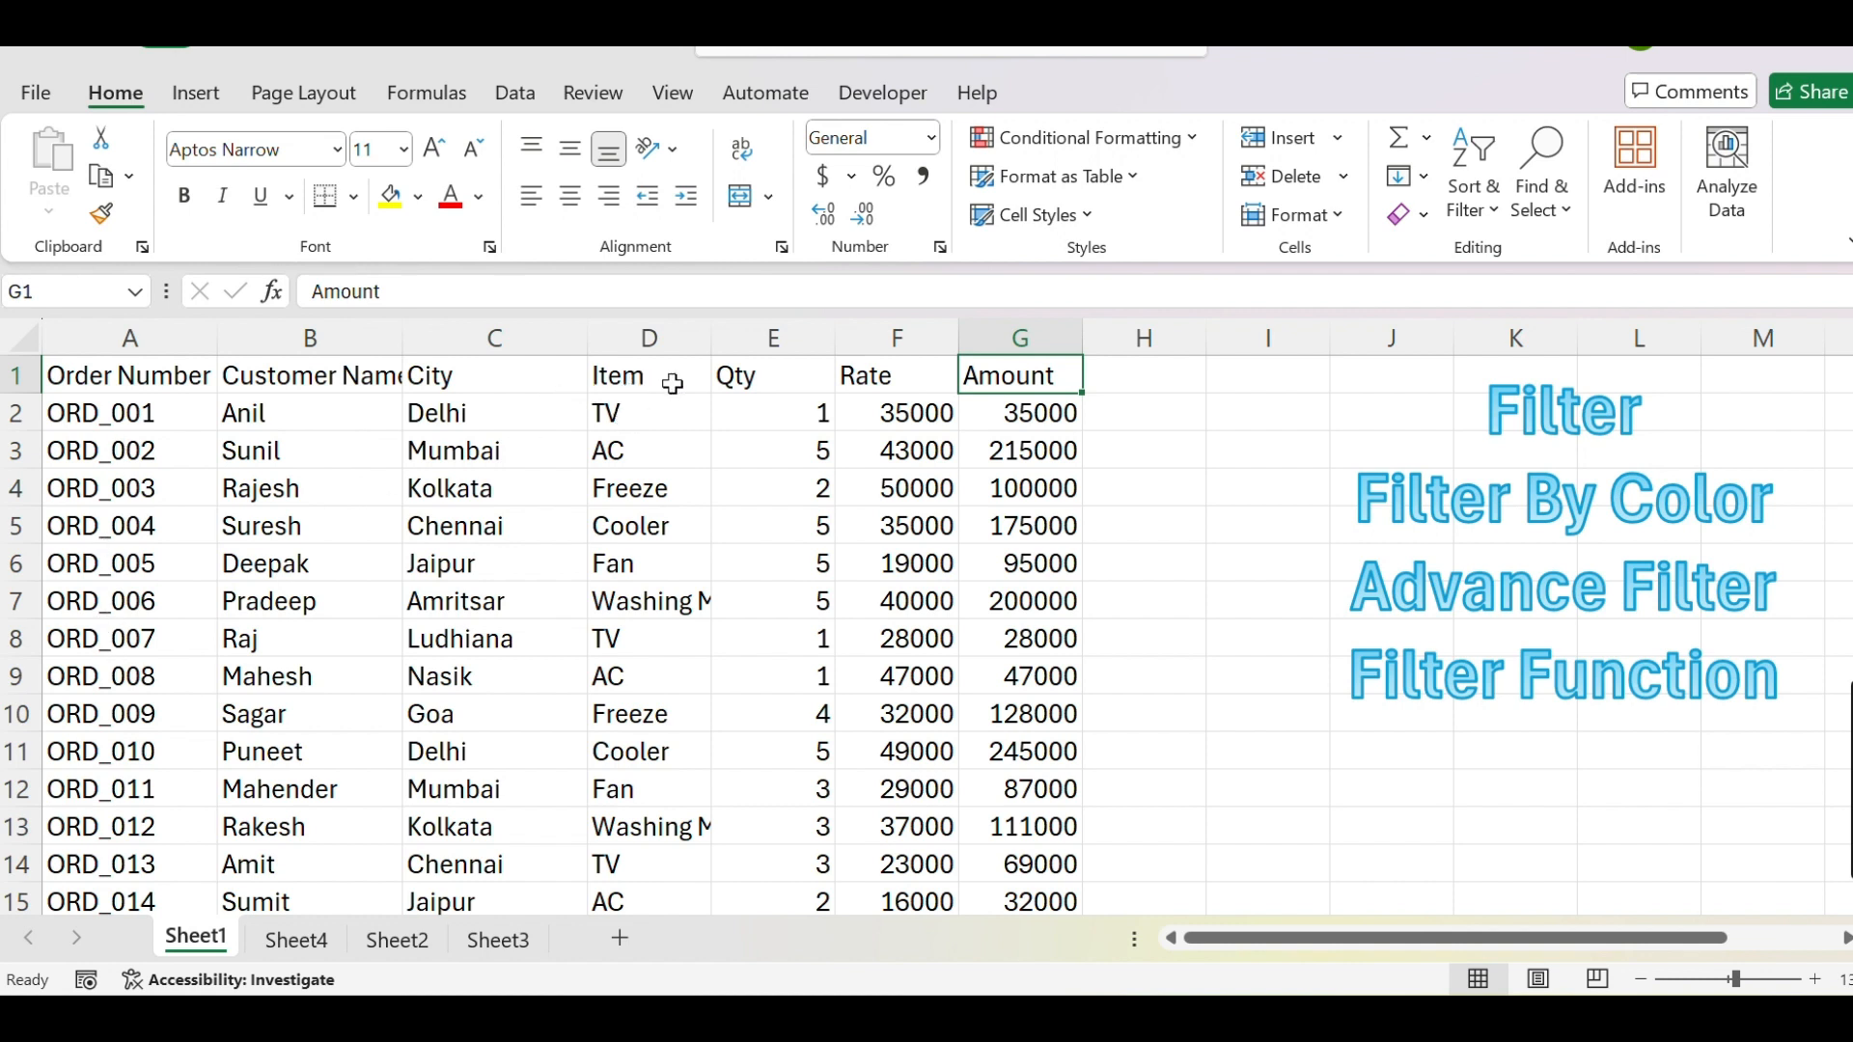
{"action": "left_click", "coordinate": [753, 376]}
{"action": "left_click", "coordinate": [772, 336]}
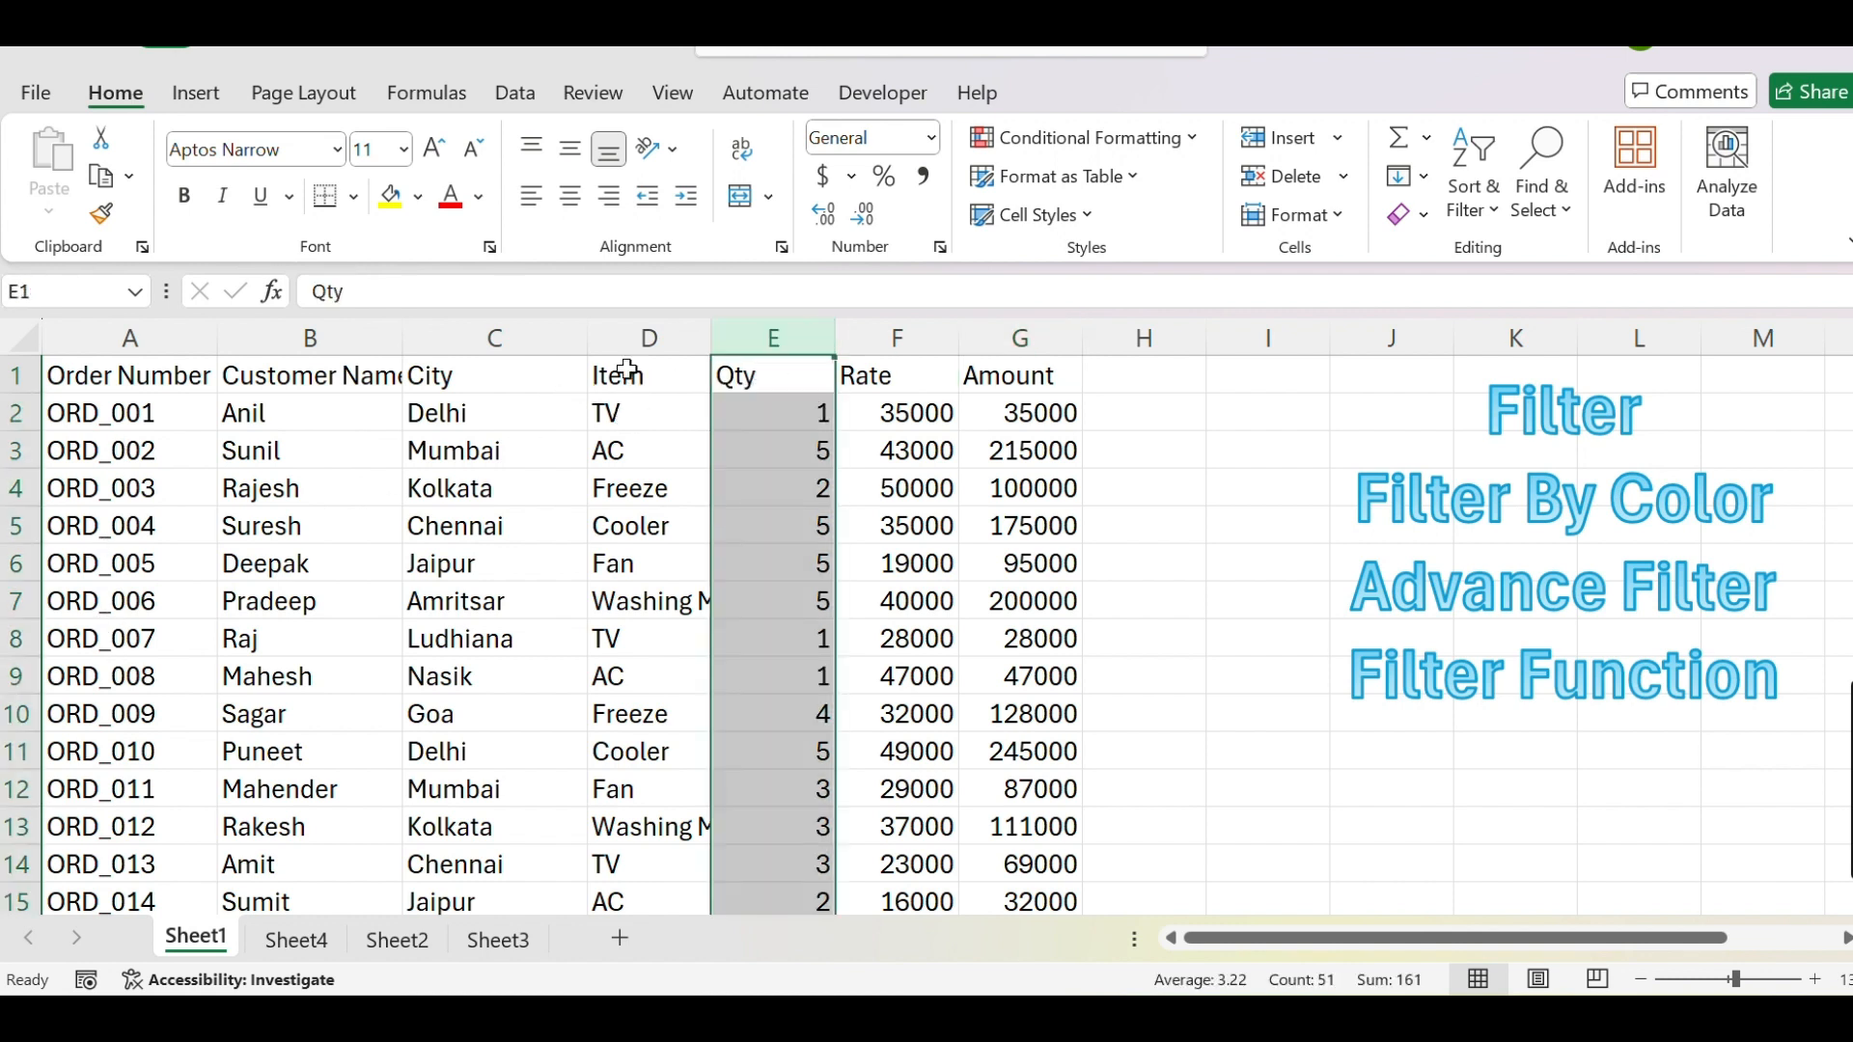
{"action": "left_click", "coordinate": [618, 410]}
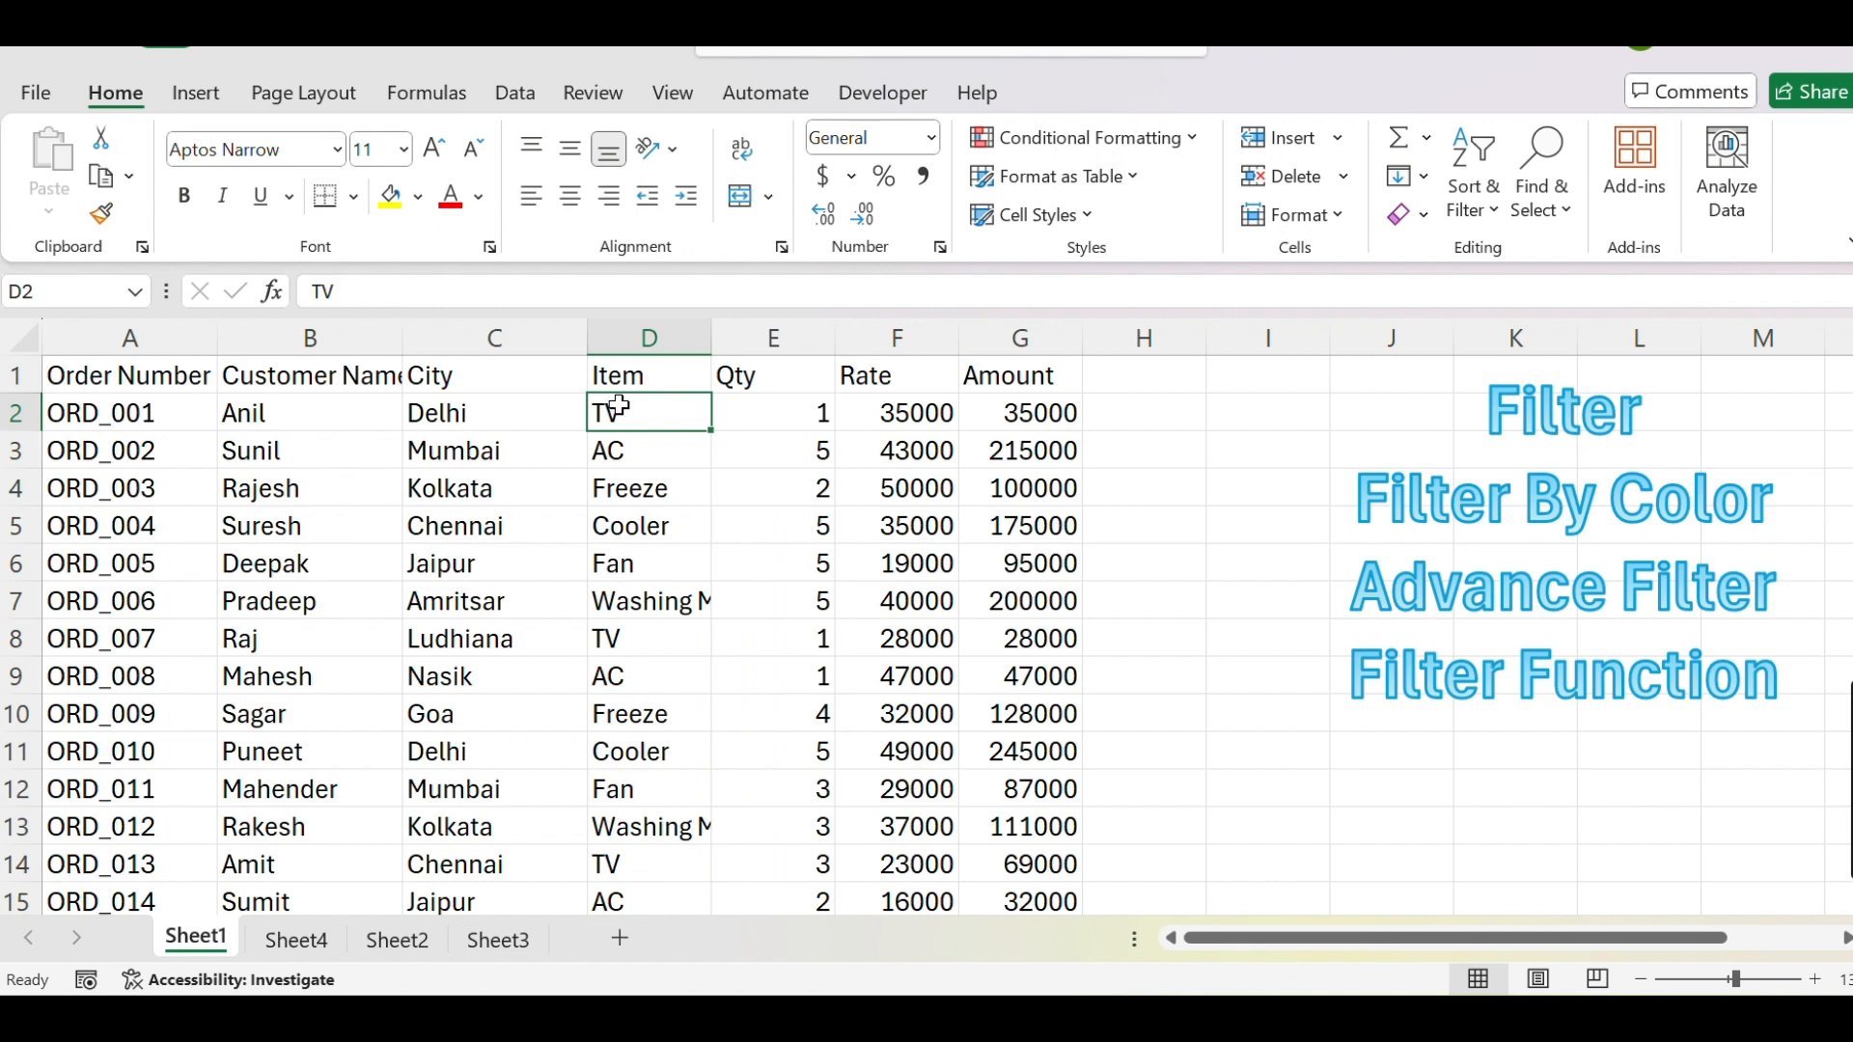
{"action": "left_click", "coordinate": [1645, 425]}
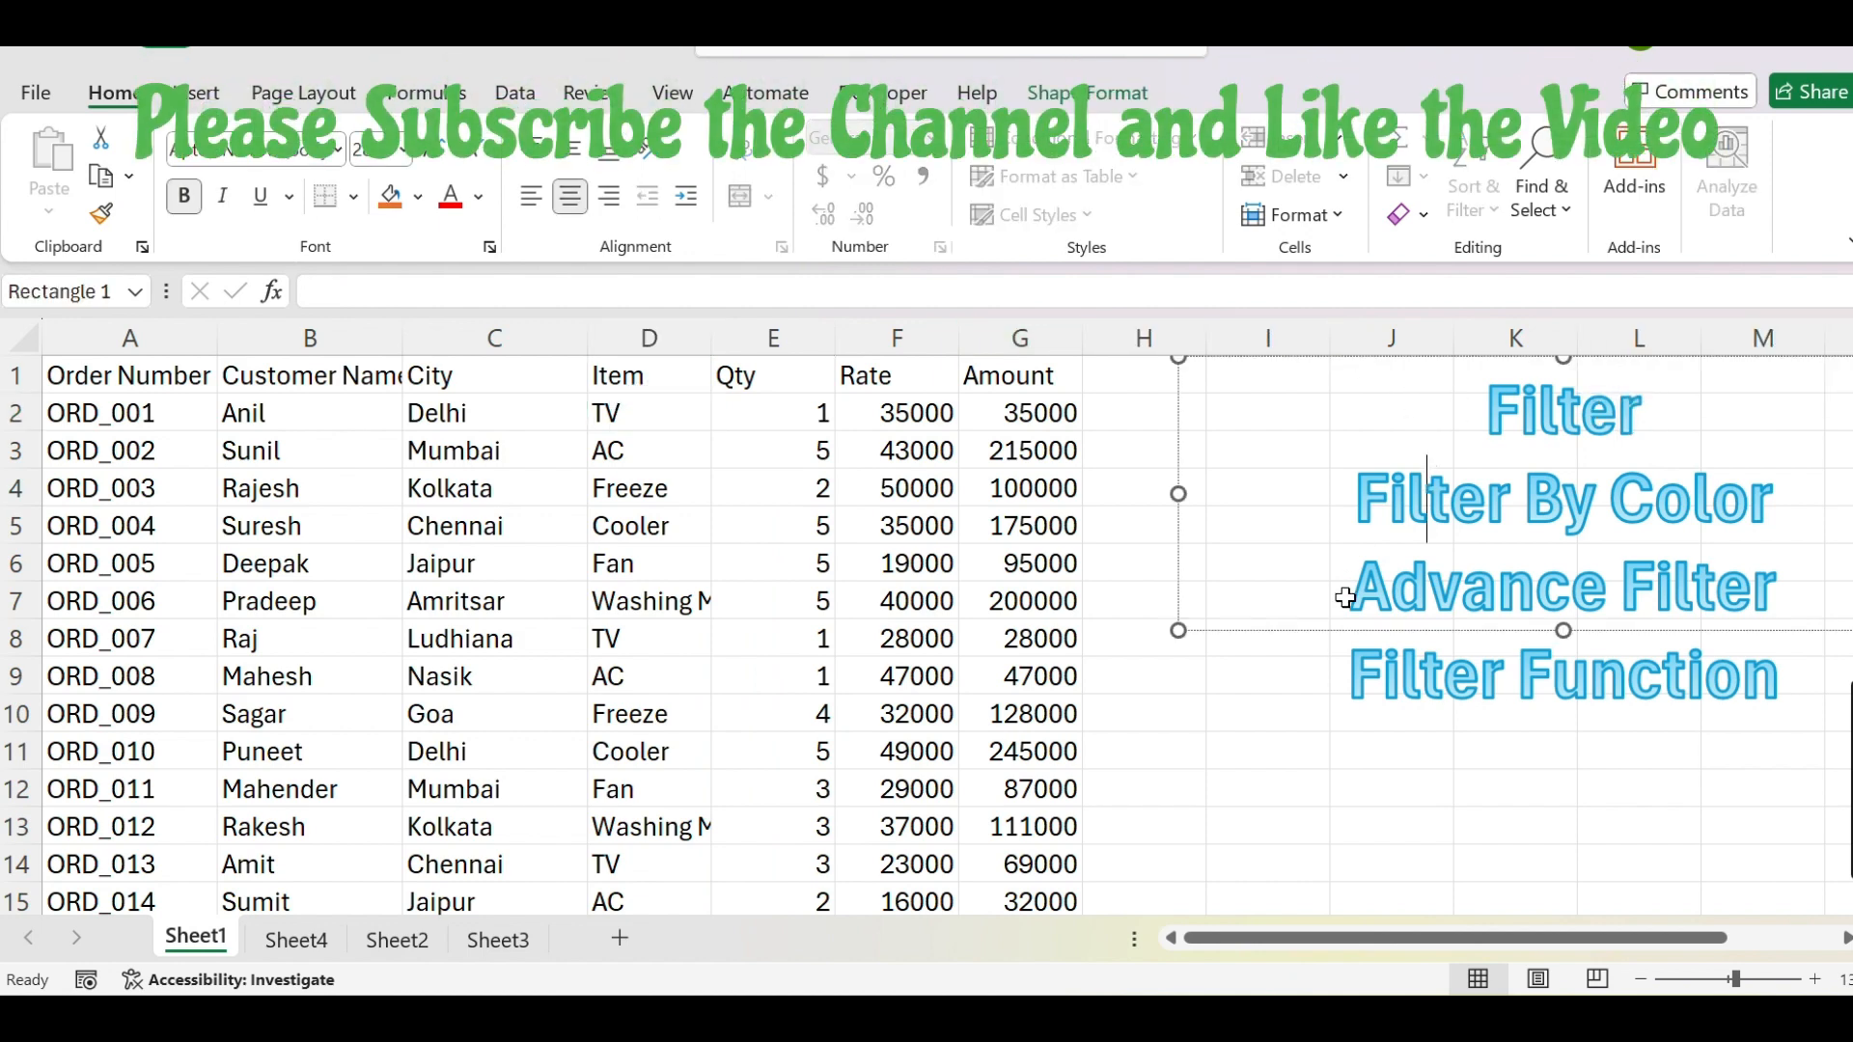
{"action": "left_click", "coordinate": [1422, 764]}
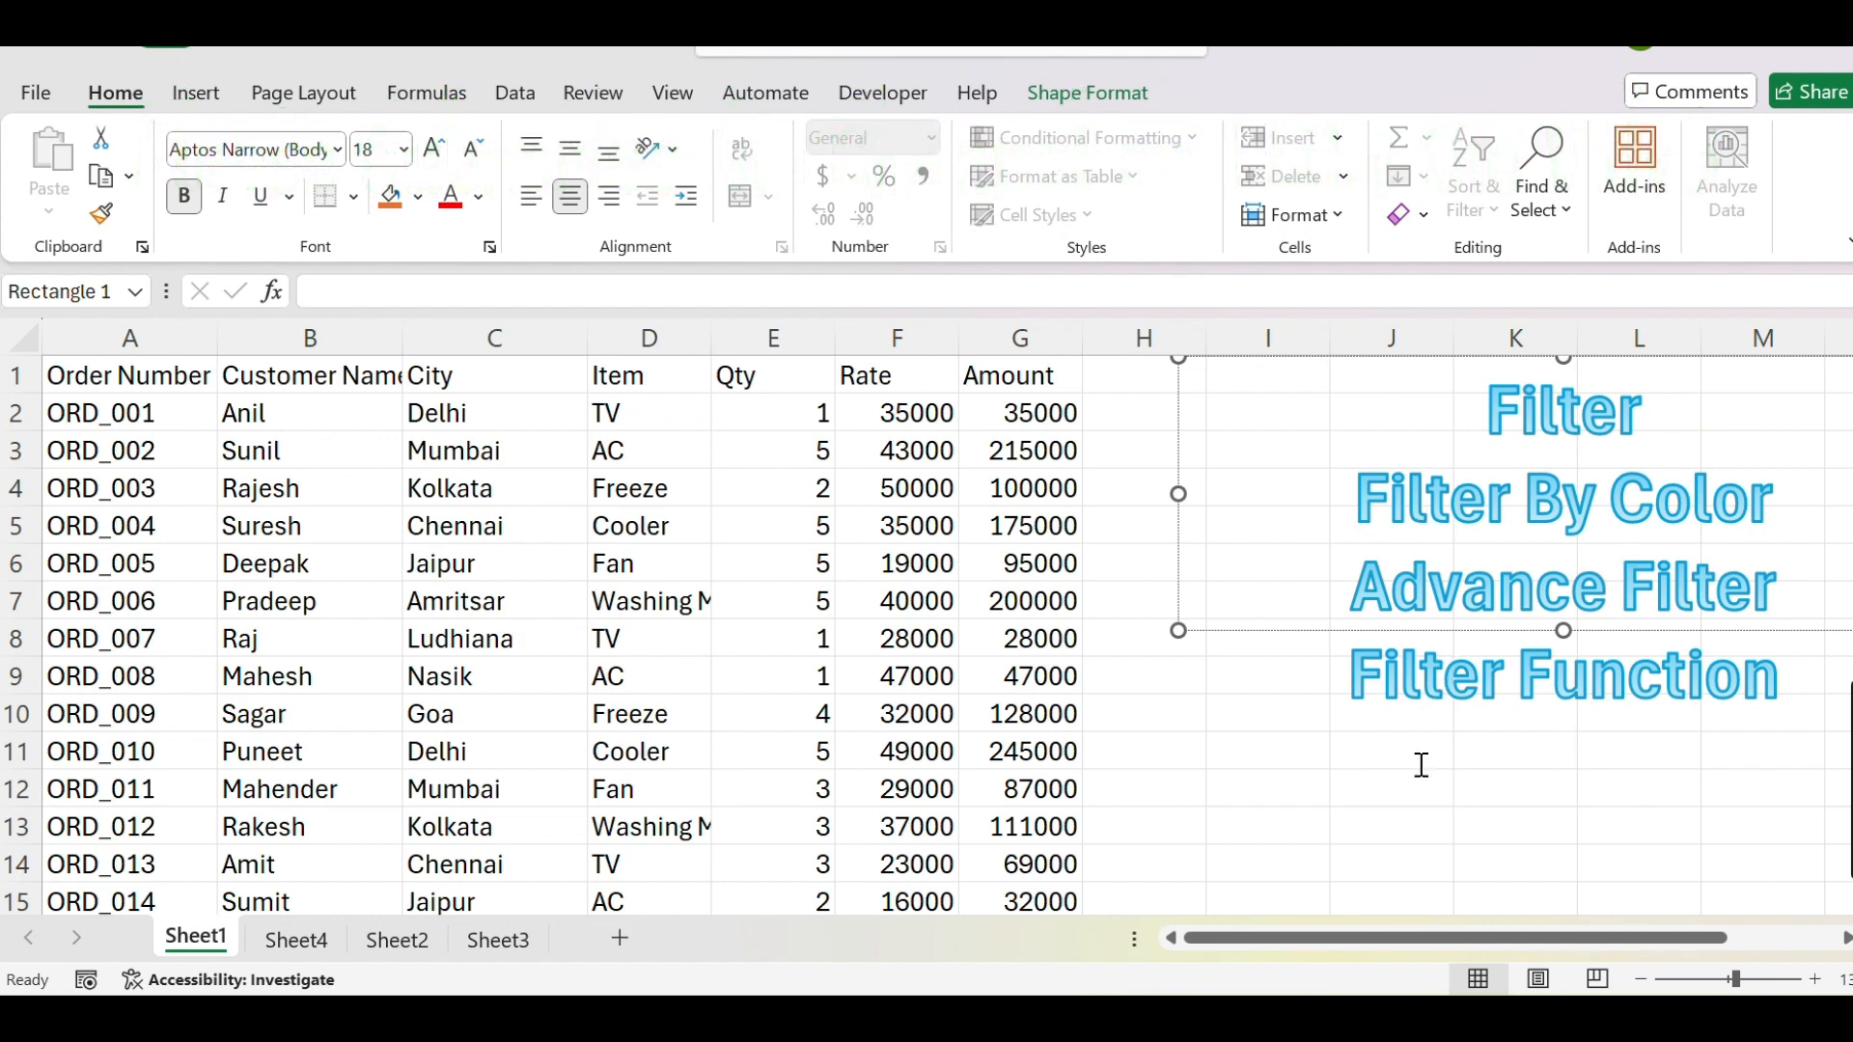
{"action": "left_click", "coordinate": [1260, 733]}
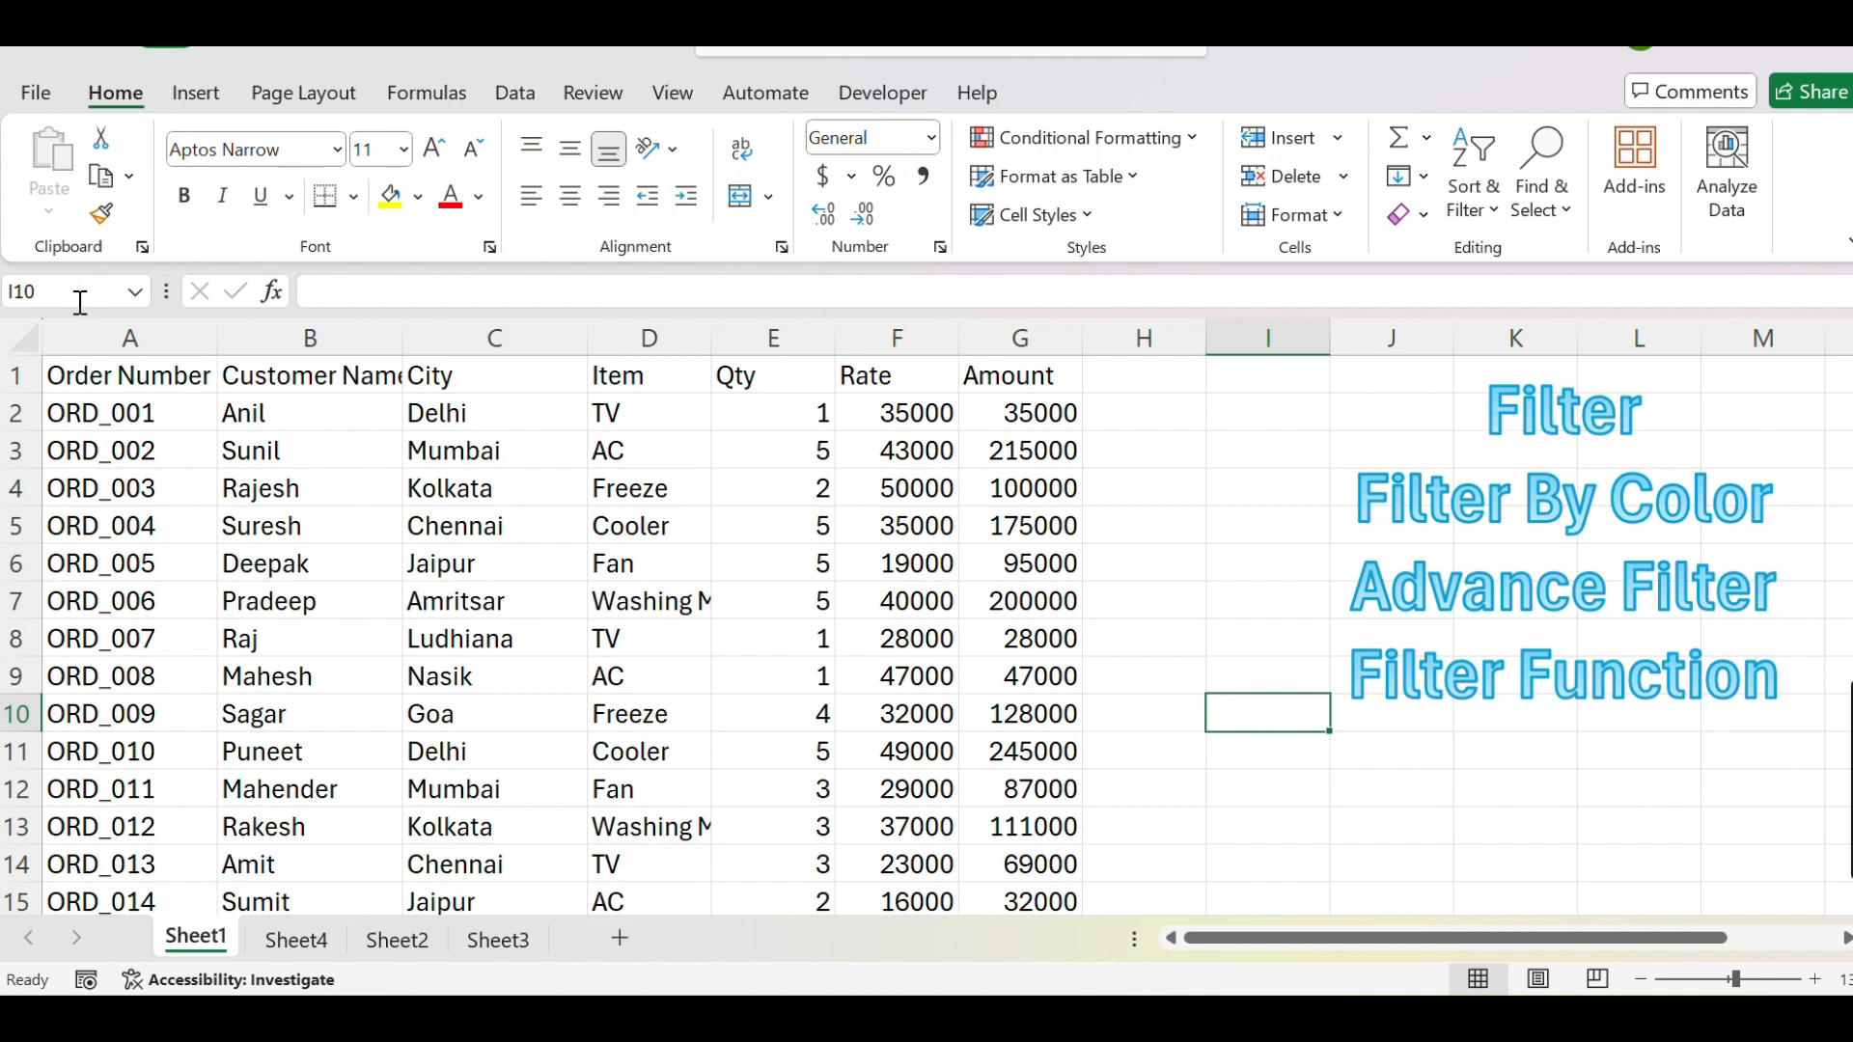
Turn on filtering for the order table, starting from the Order Number header cell
{"action": "left_click", "coordinate": [92, 372]}
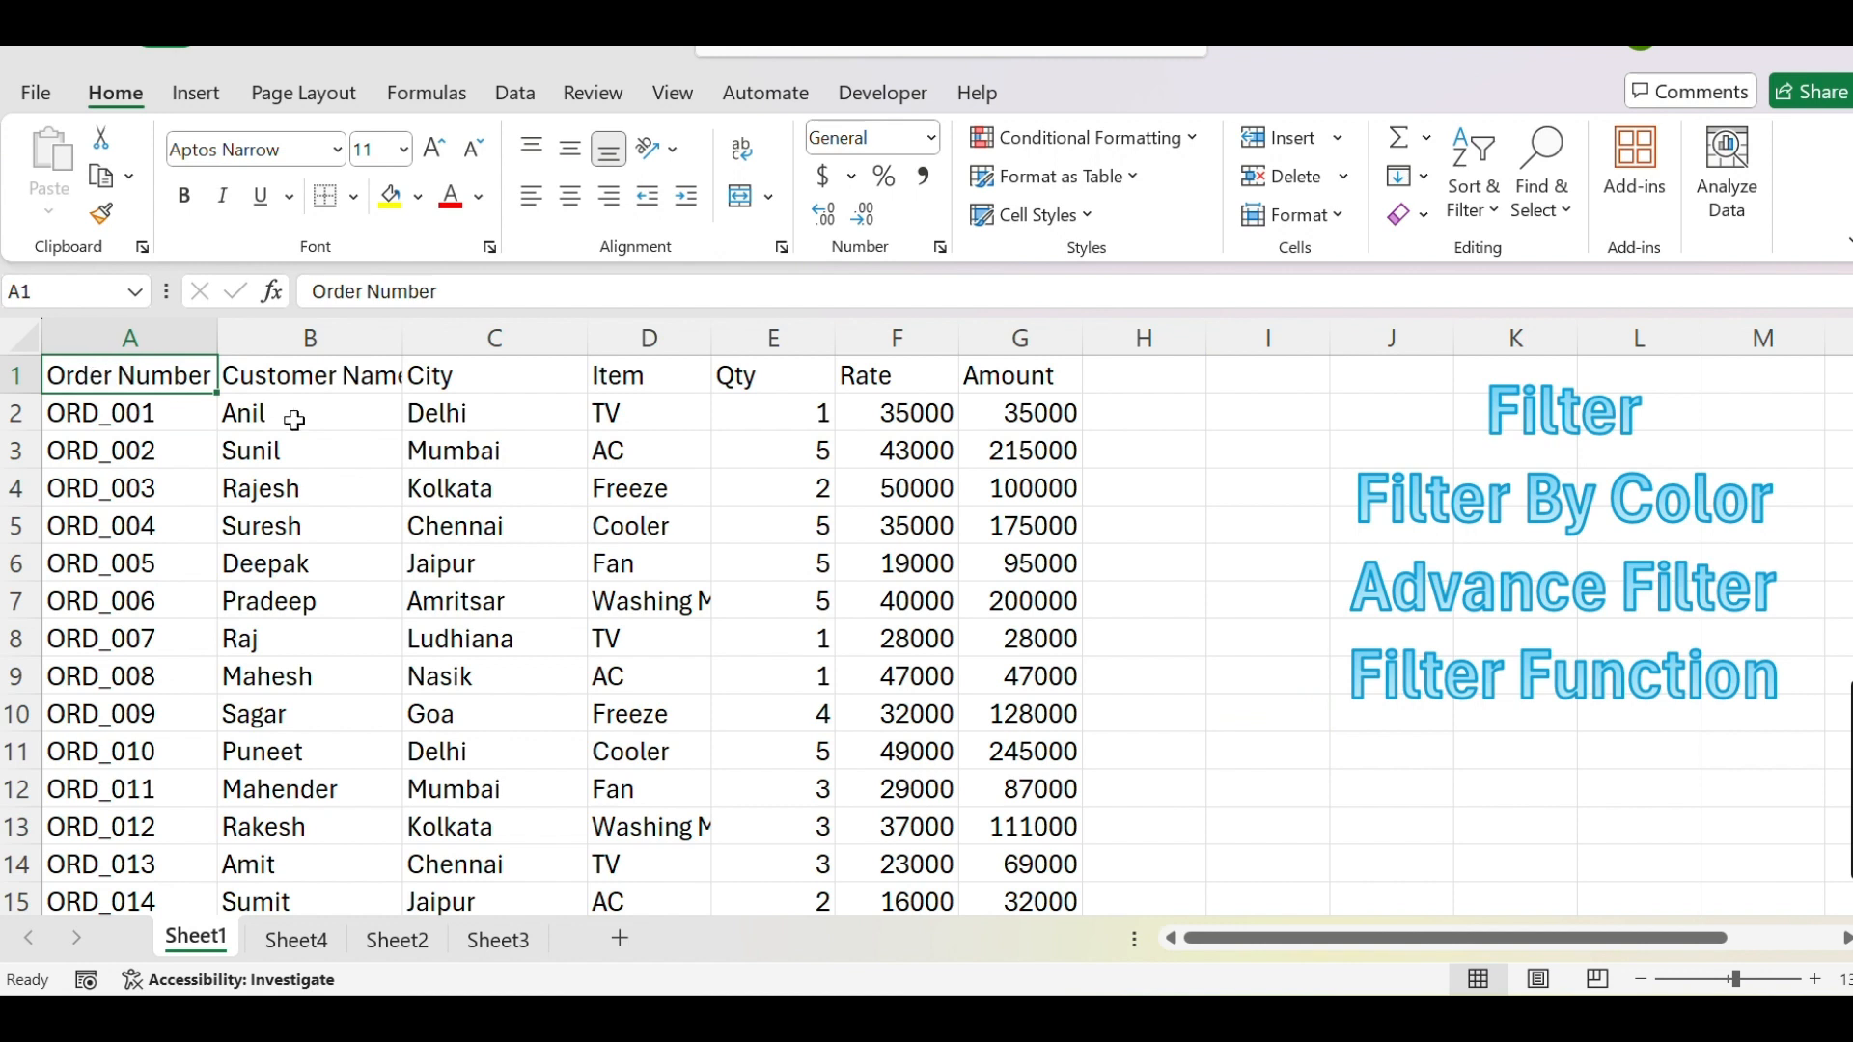
{"action": "left_click", "coordinate": [1502, 211]}
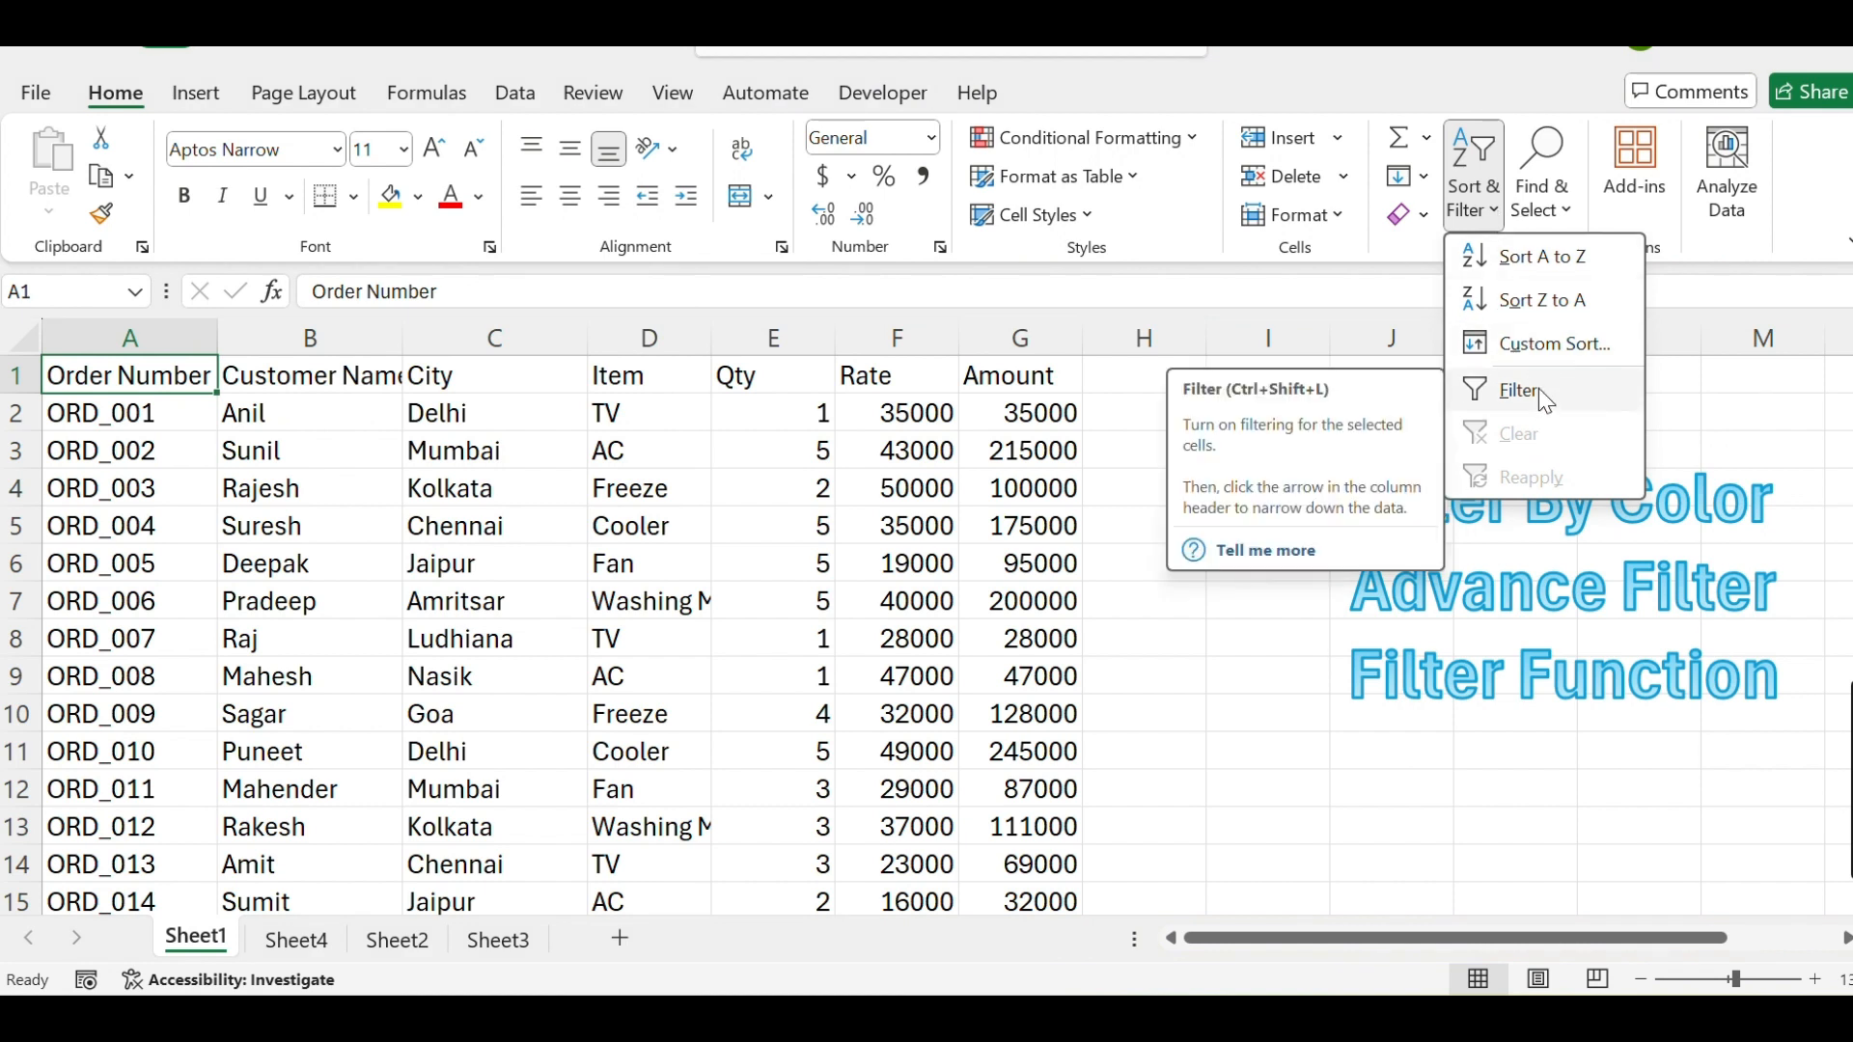
{"action": "left_click", "coordinate": [1538, 388]}
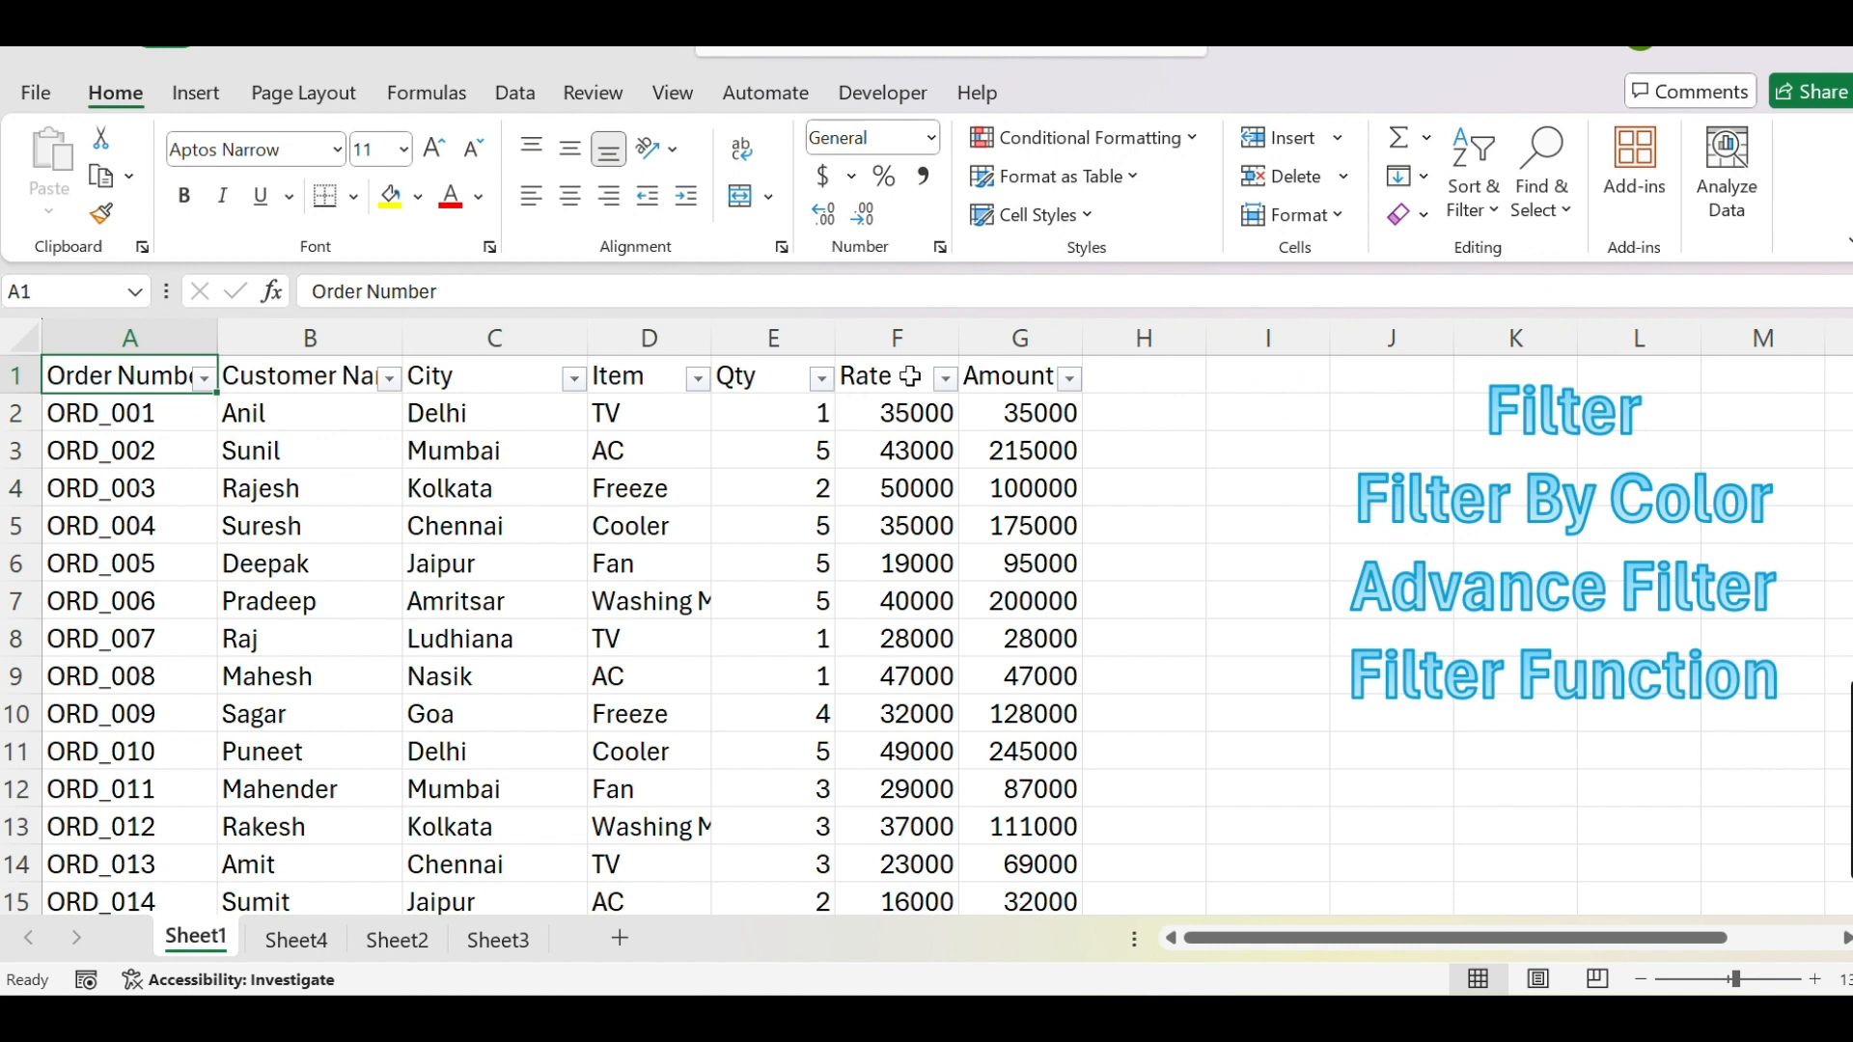
Filter the Item column to show only the TV rows
{"action": "left_click", "coordinate": [702, 382]}
{"action": "left_click", "coordinate": [436, 679]}
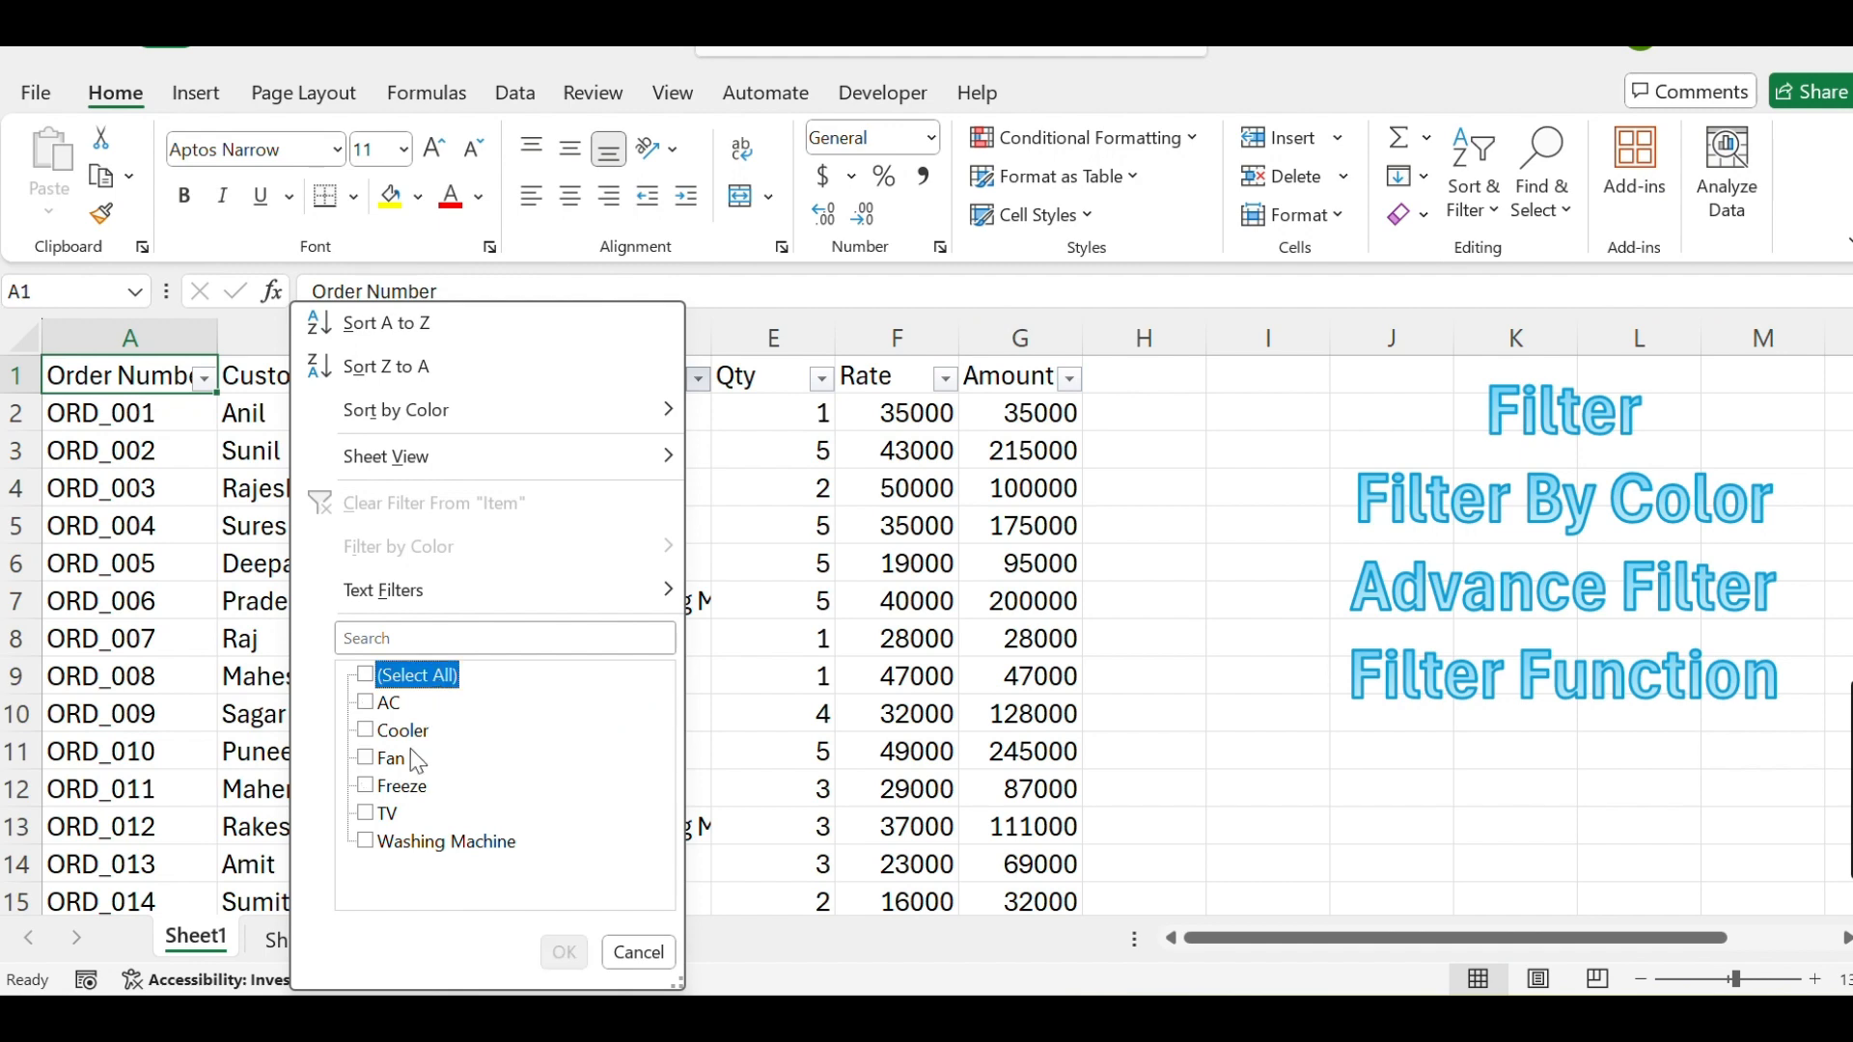
{"action": "left_click", "coordinate": [385, 813]}
{"action": "left_click", "coordinate": [563, 953]}
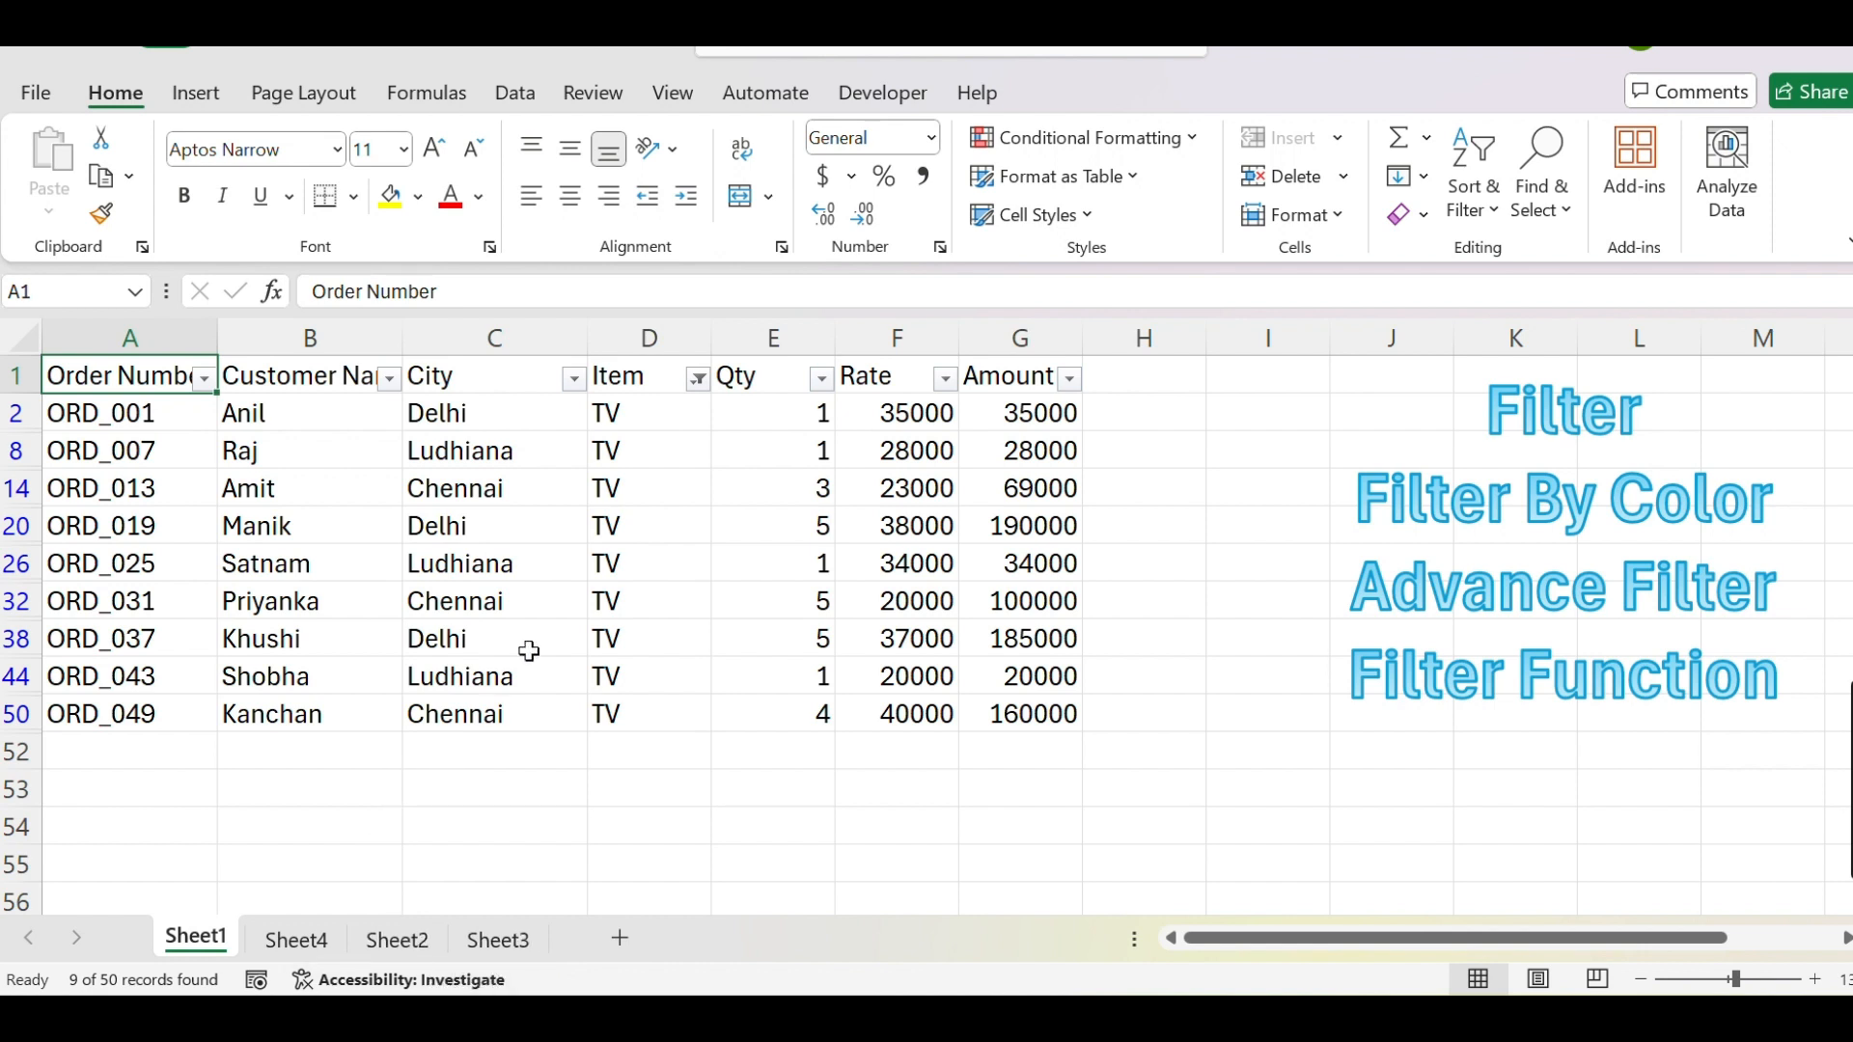
Reselect every item in the Item column's filter to show all order rows
{"action": "left_click", "coordinate": [699, 379]}
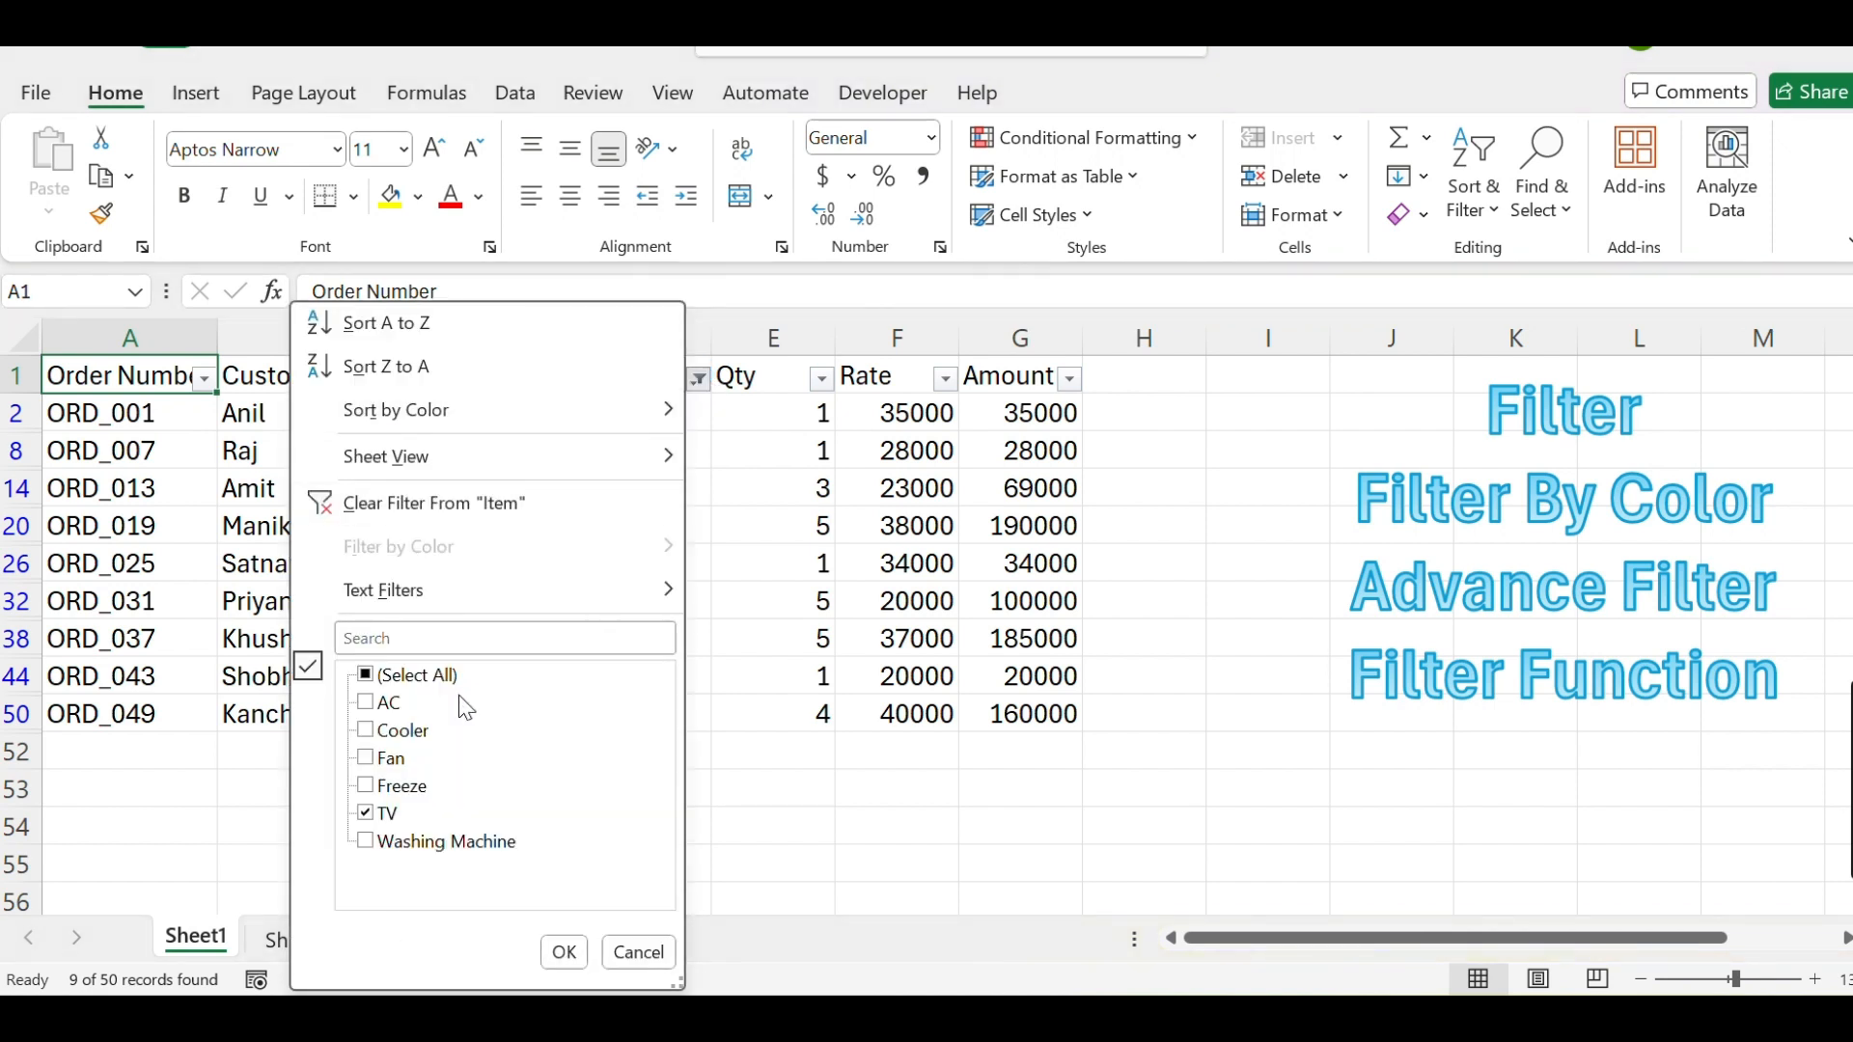
{"action": "left_click", "coordinate": [385, 685]}
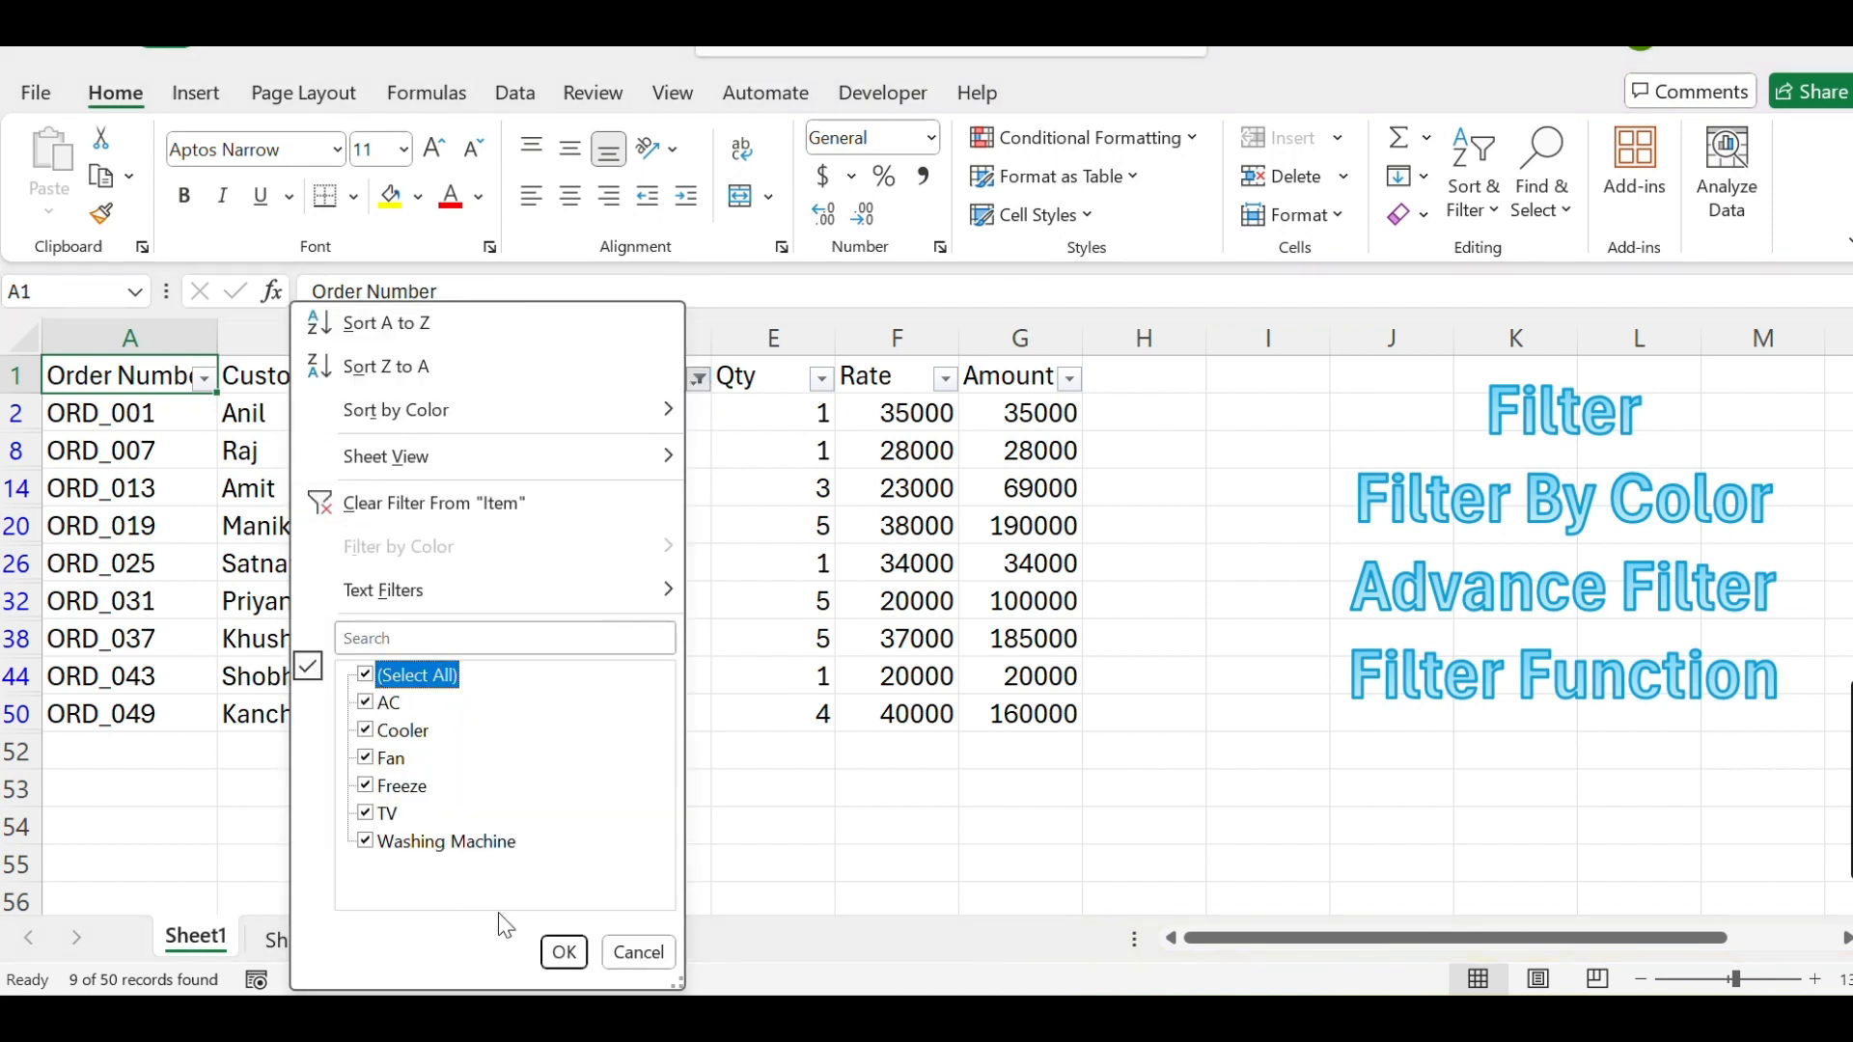
{"action": "left_click", "coordinate": [566, 953]}
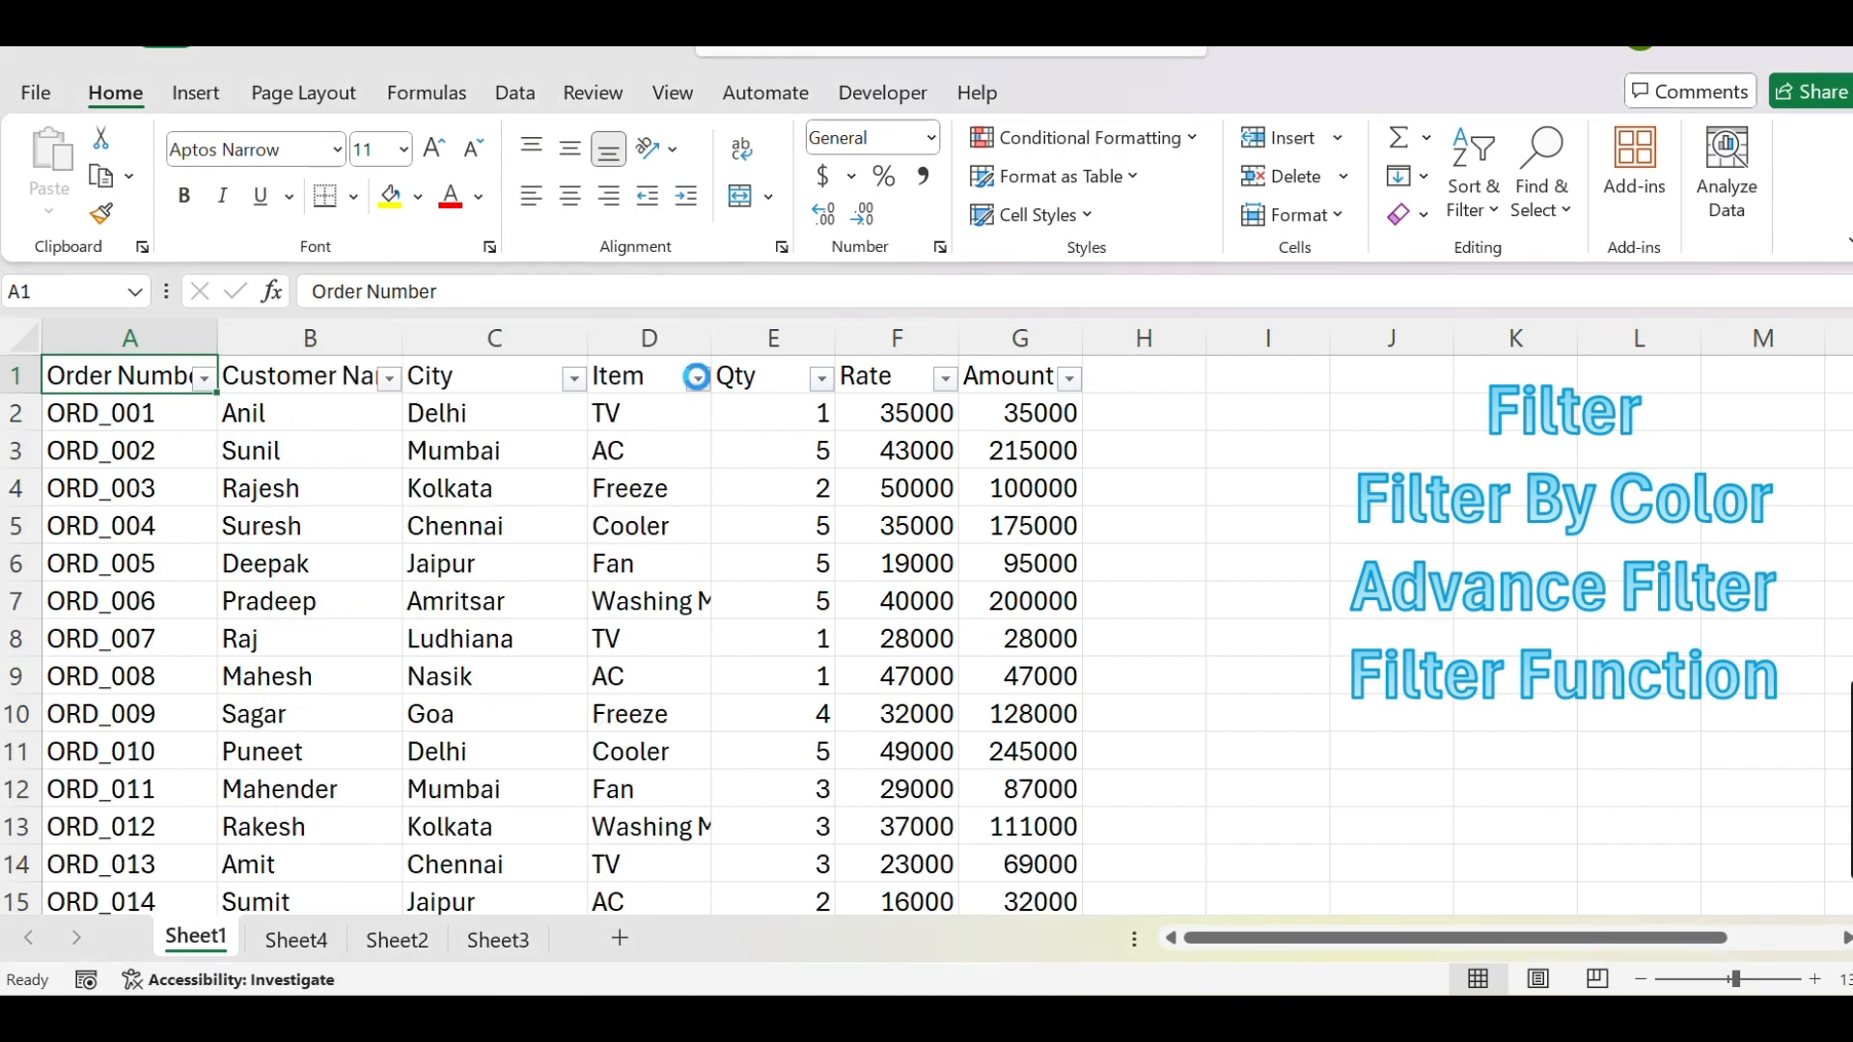
Filter the Item column to show only the TV, Fan and AC rows
{"action": "left_click", "coordinate": [699, 378]}
{"action": "left_click", "coordinate": [452, 678]}
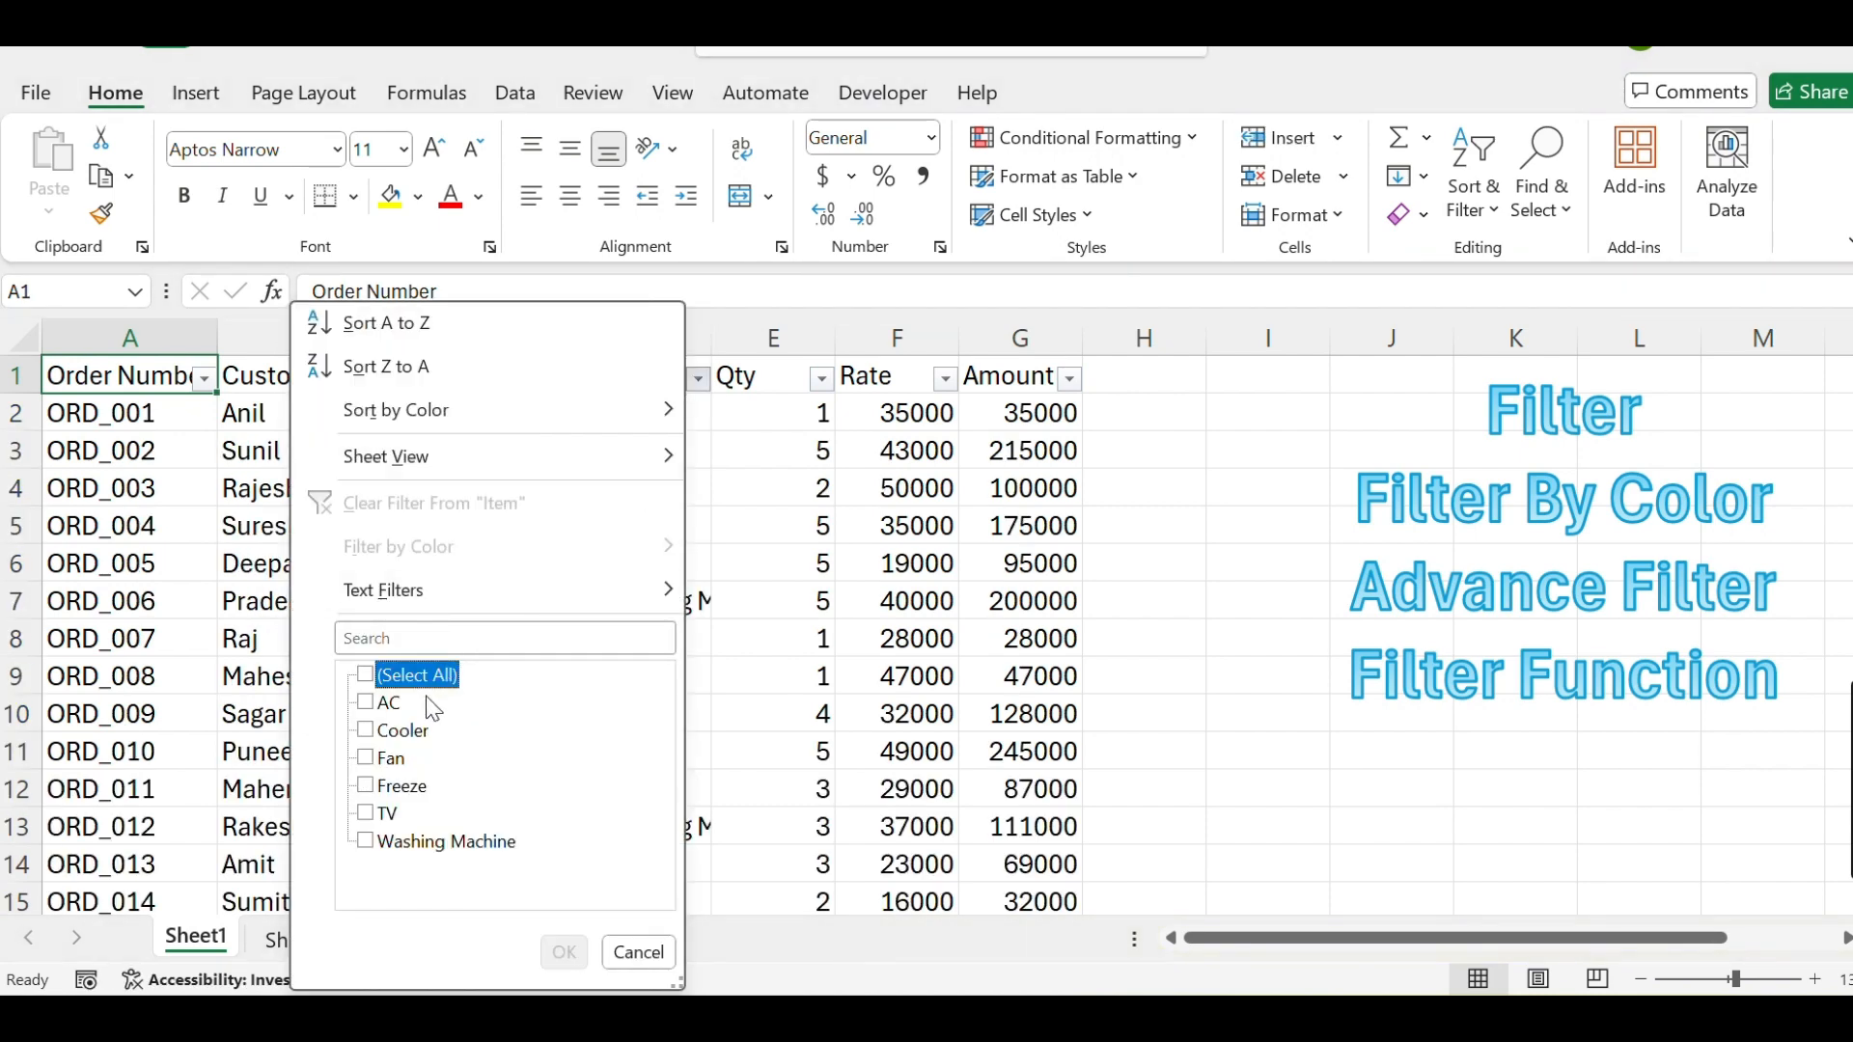
{"action": "left_click", "coordinate": [375, 813]}
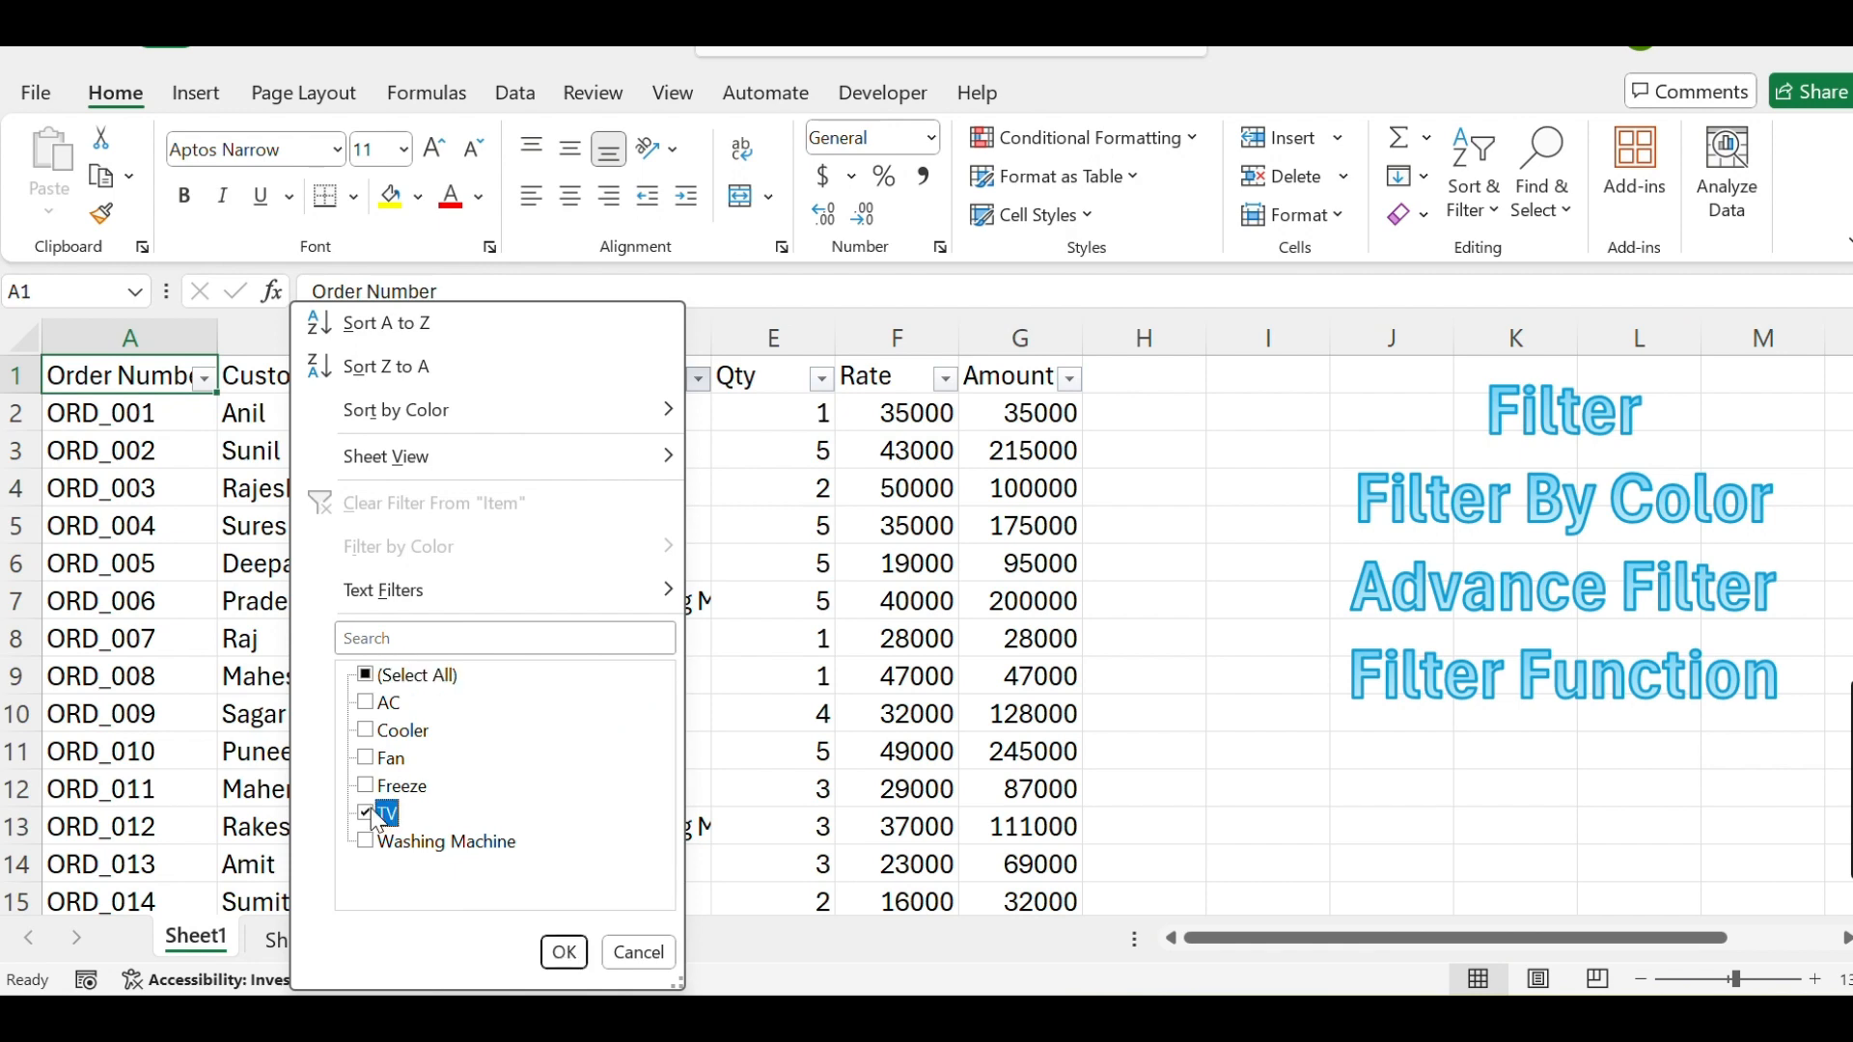
{"action": "left_click", "coordinate": [373, 760]}
{"action": "left_click", "coordinate": [372, 703]}
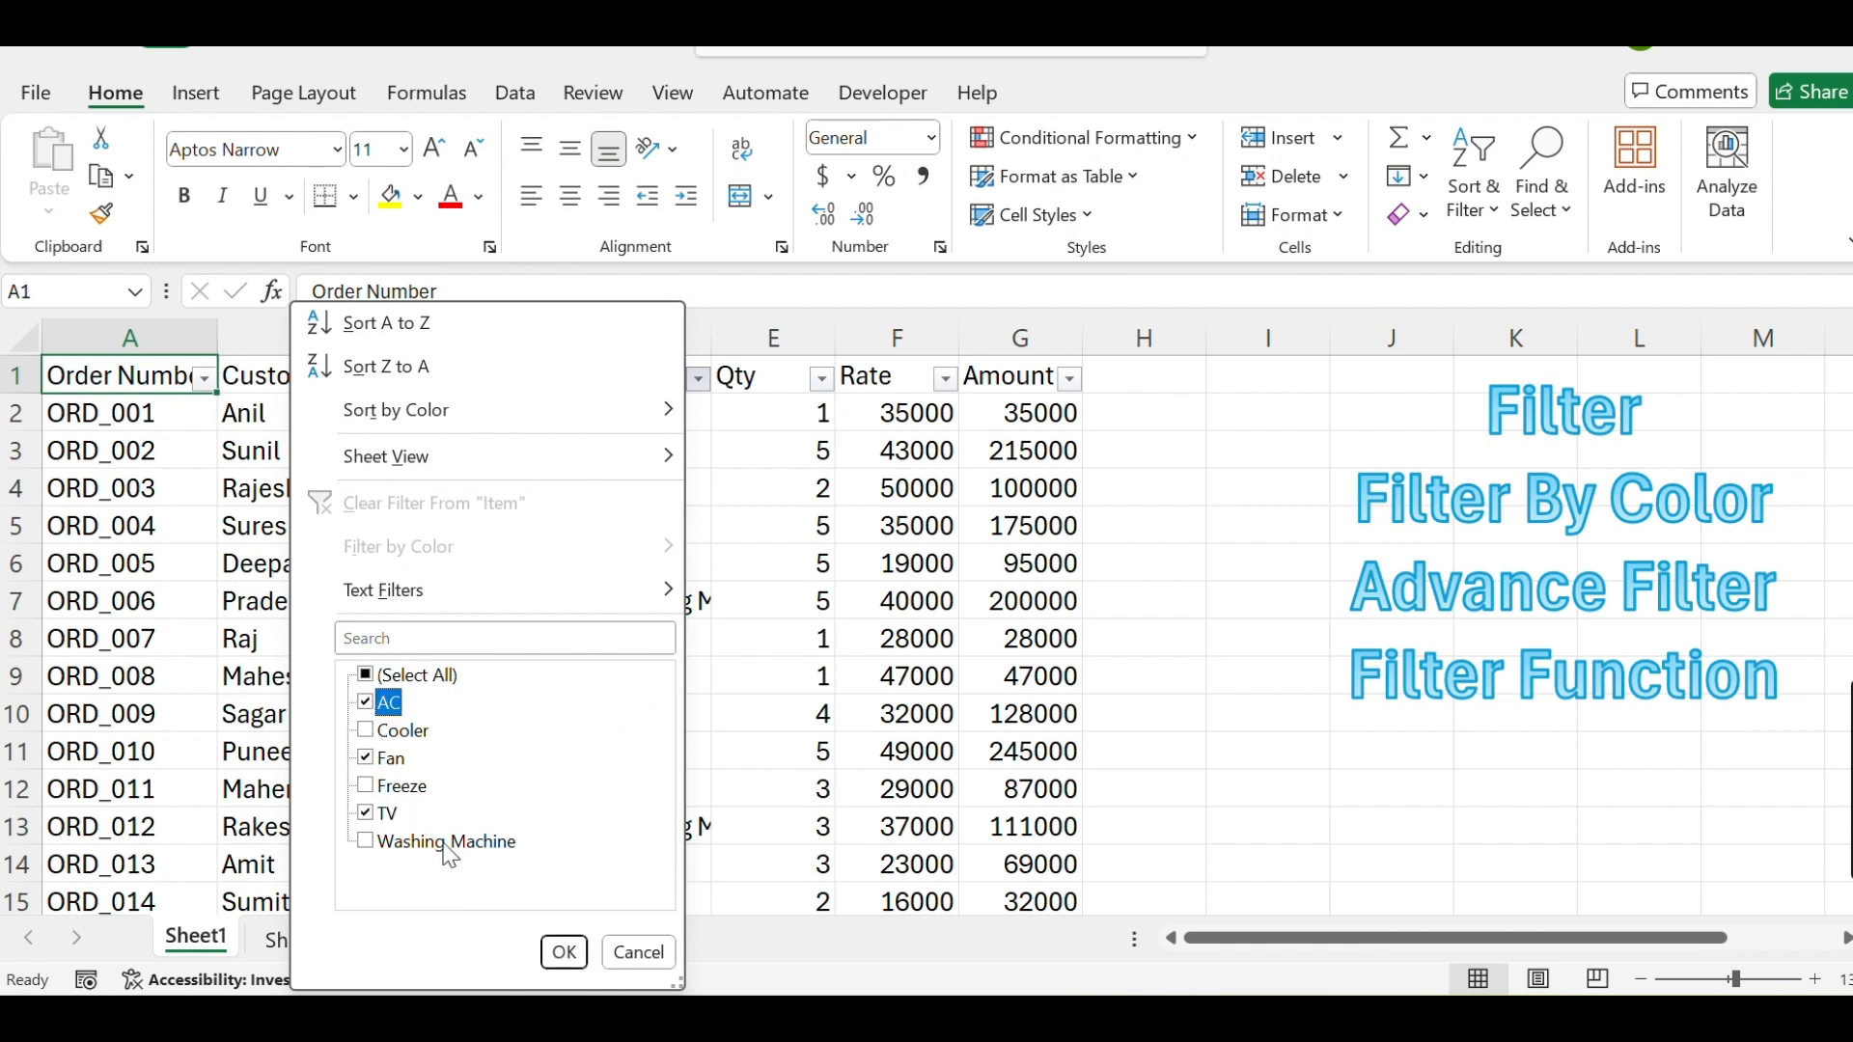
{"action": "left_click", "coordinate": [563, 953]}
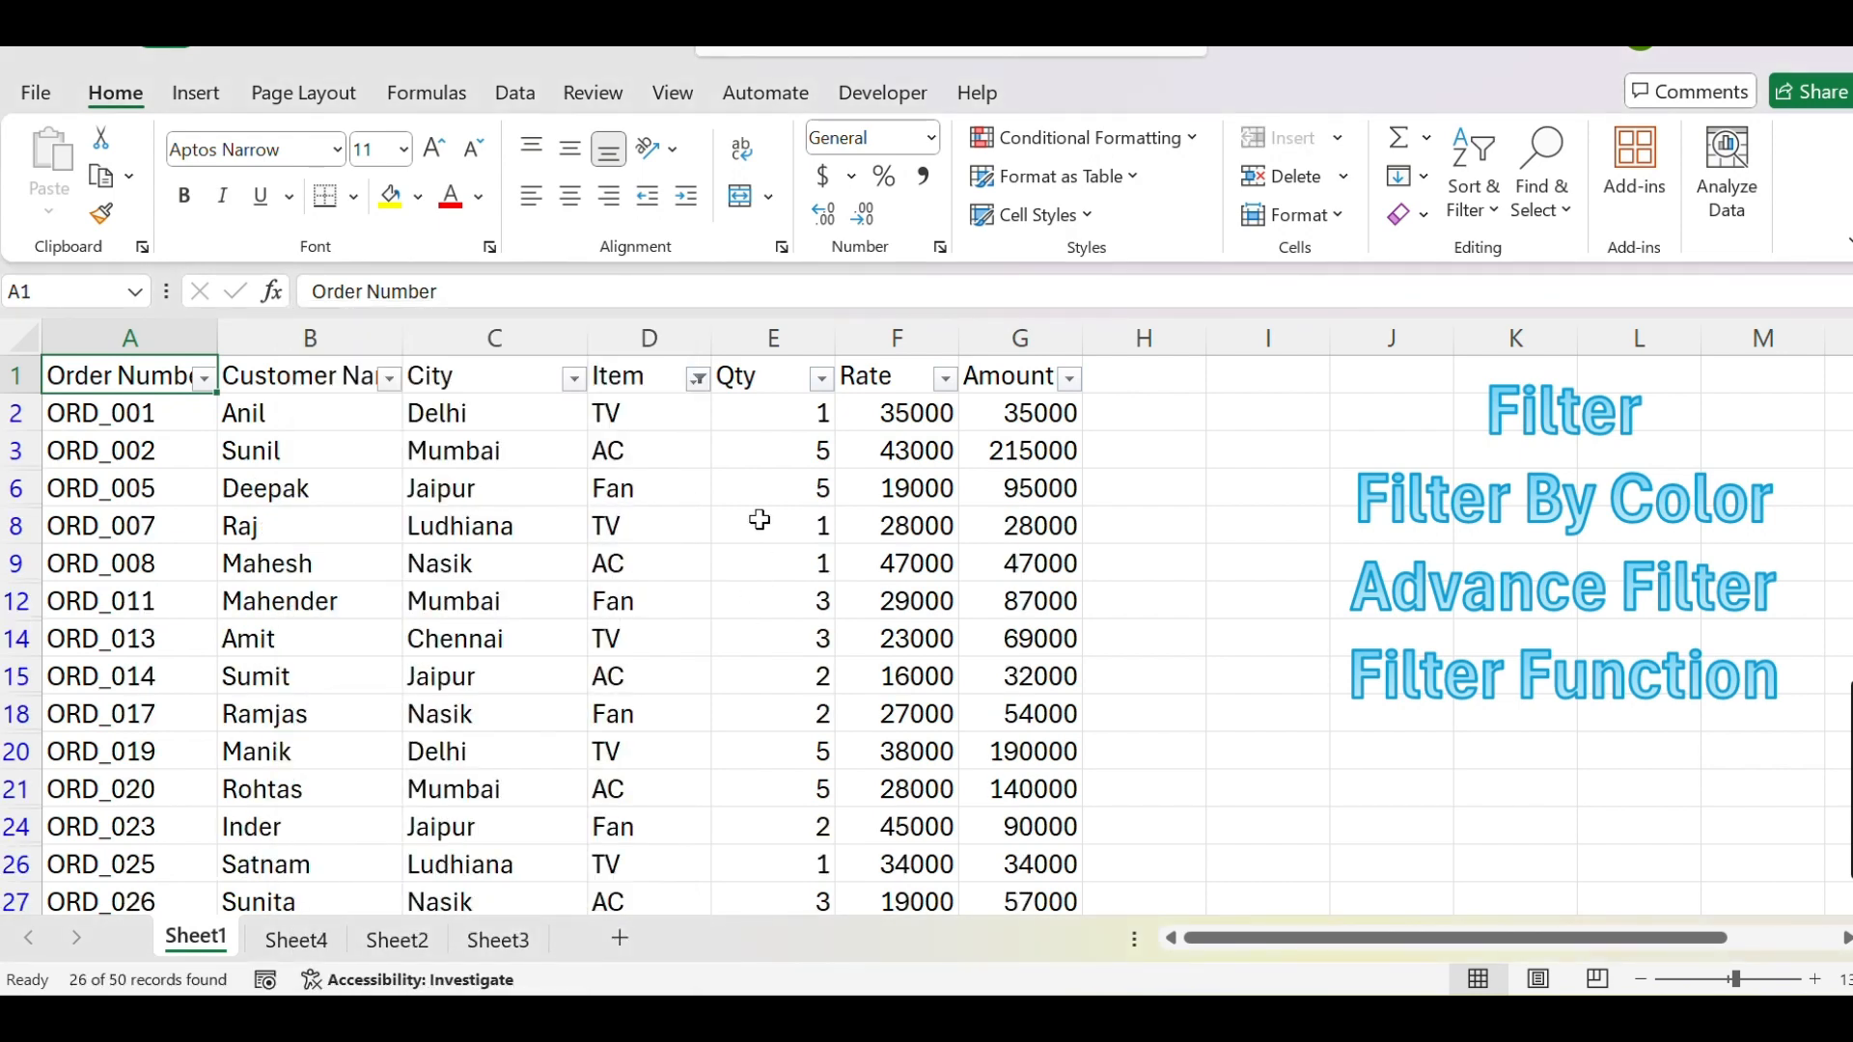
Select all items in the Item column's filter again and turn off filtering for the order table
{"action": "left_click", "coordinate": [697, 378]}
{"action": "left_click", "coordinate": [367, 675]}
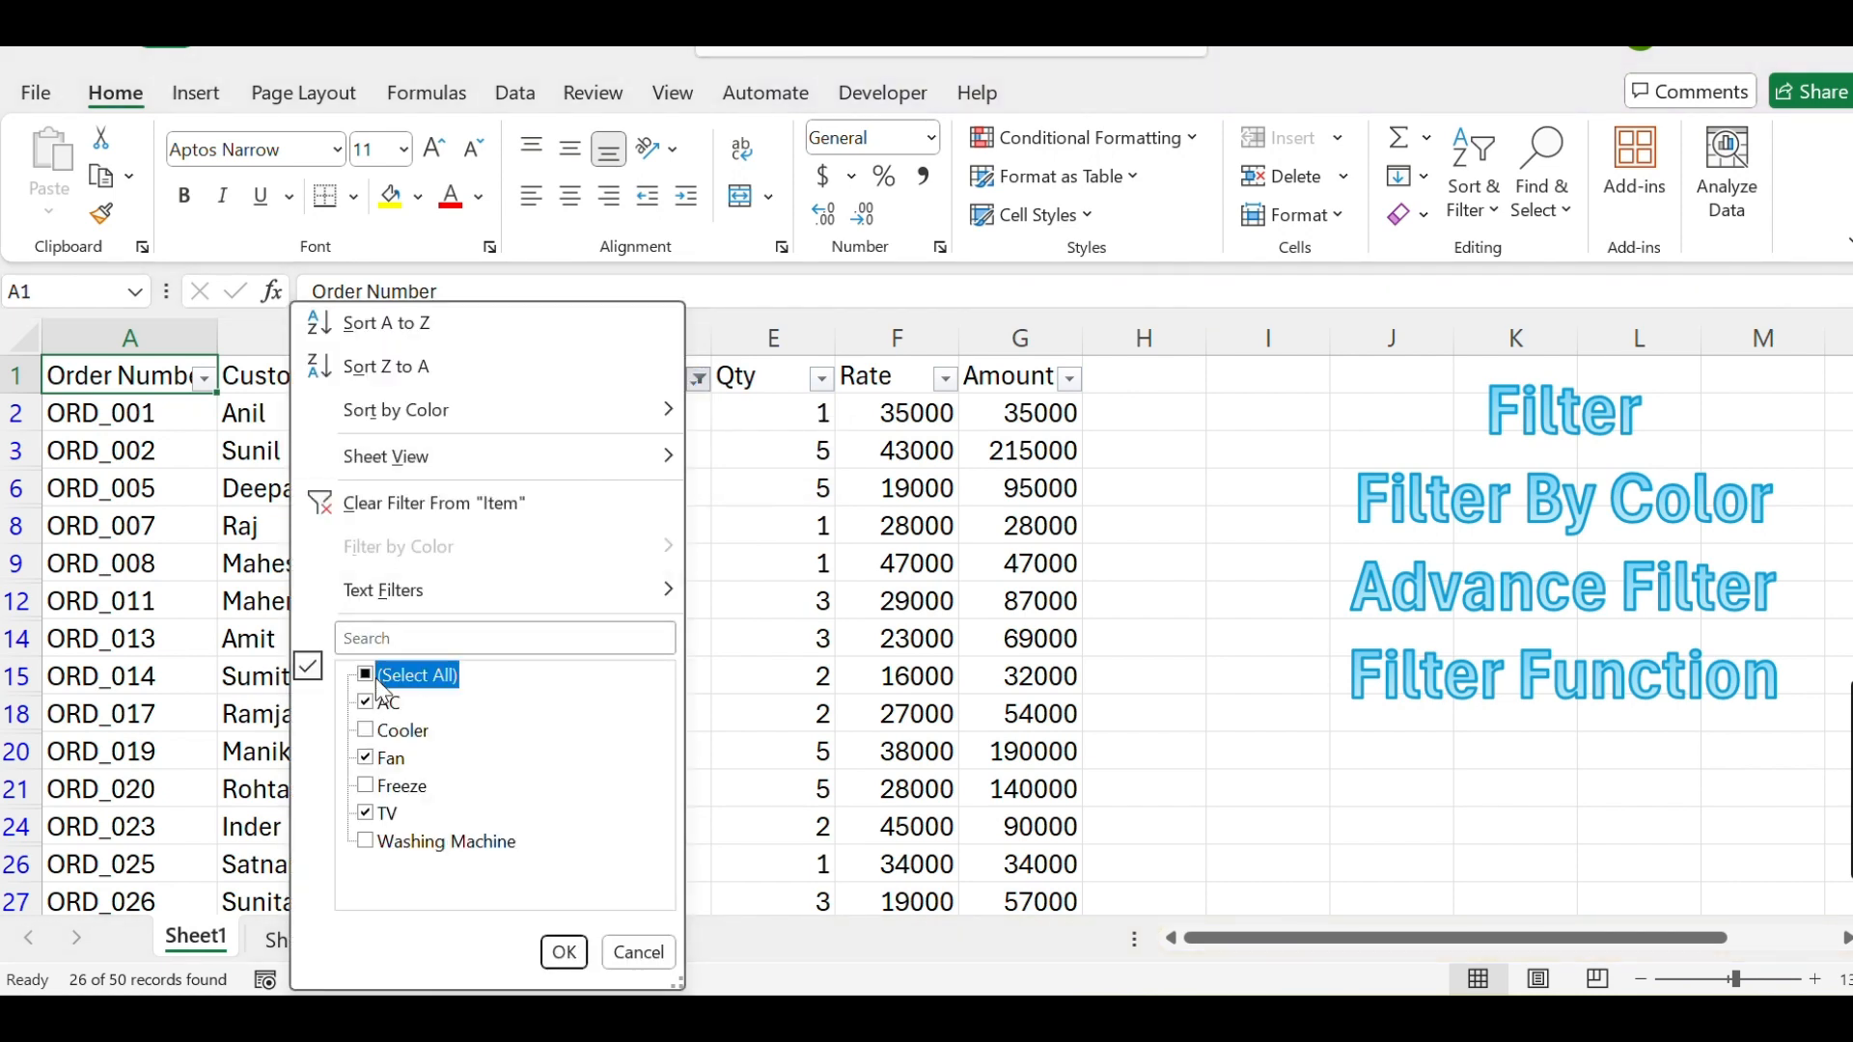
{"action": "left_click", "coordinate": [564, 954]}
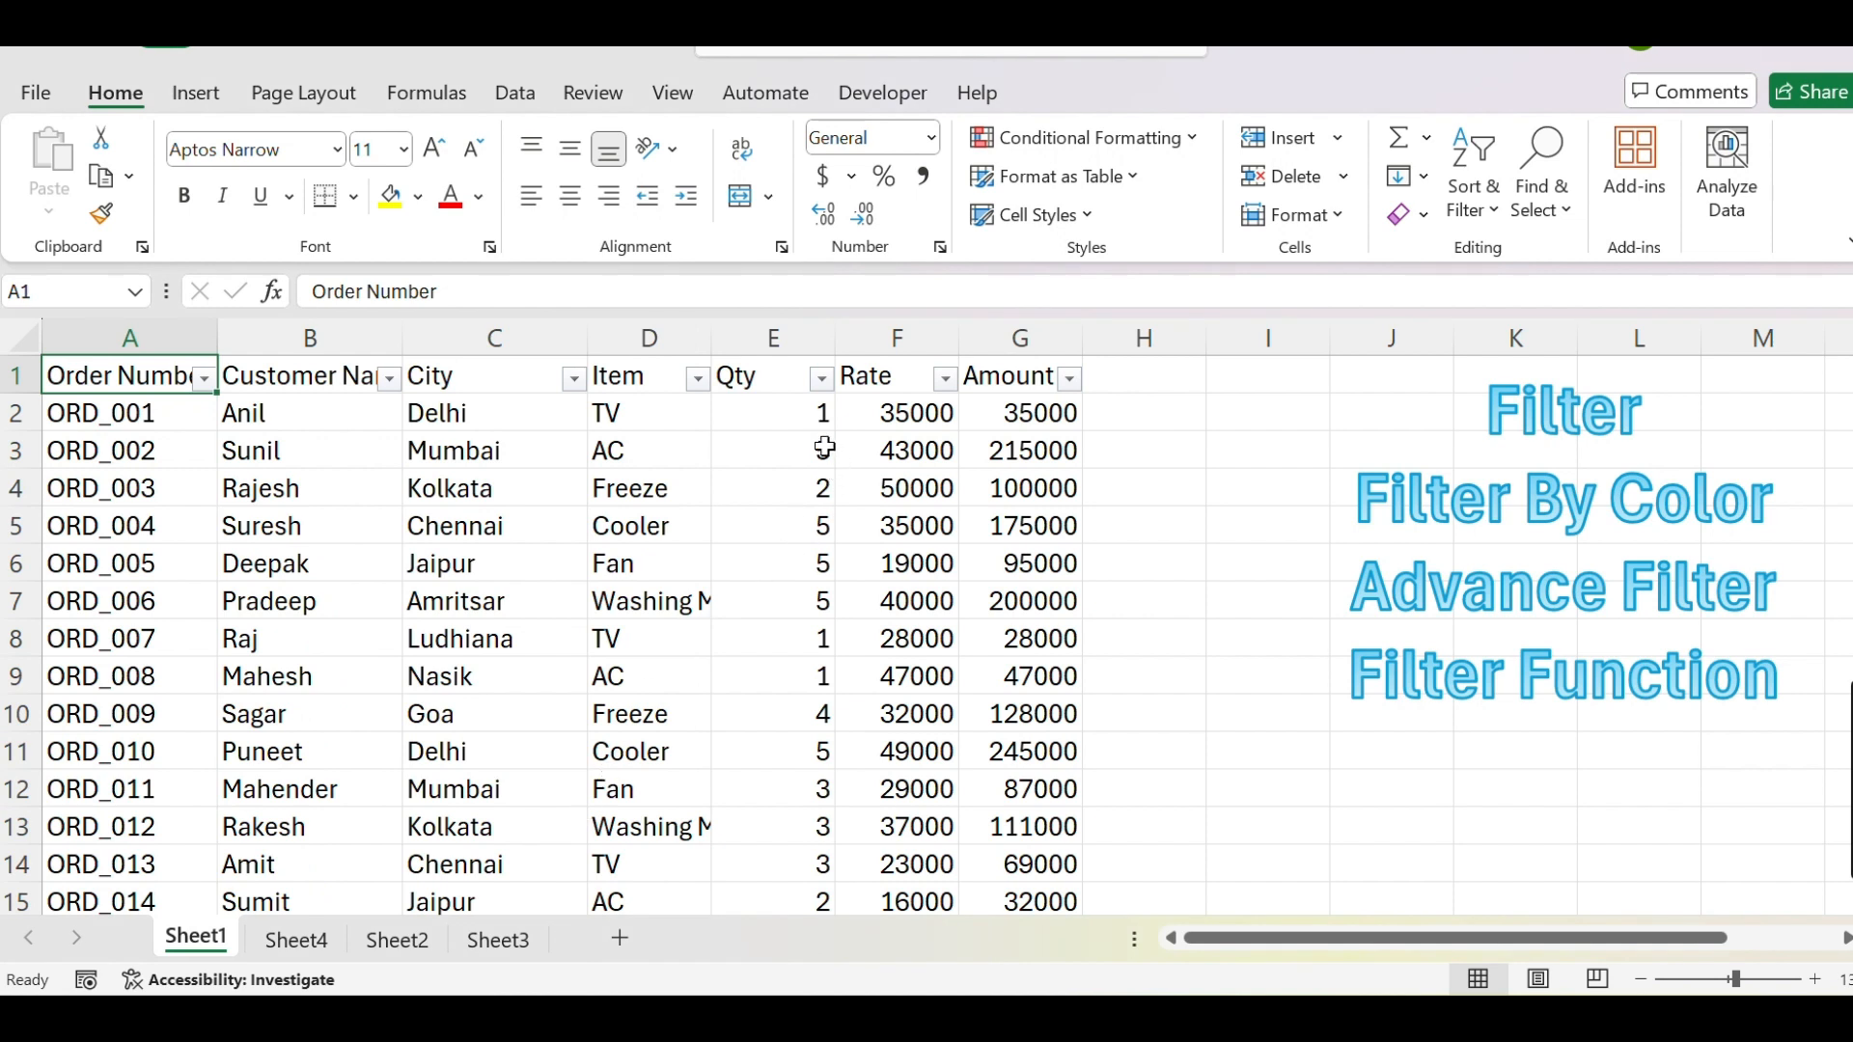
{"action": "left_click", "coordinate": [1477, 203]}
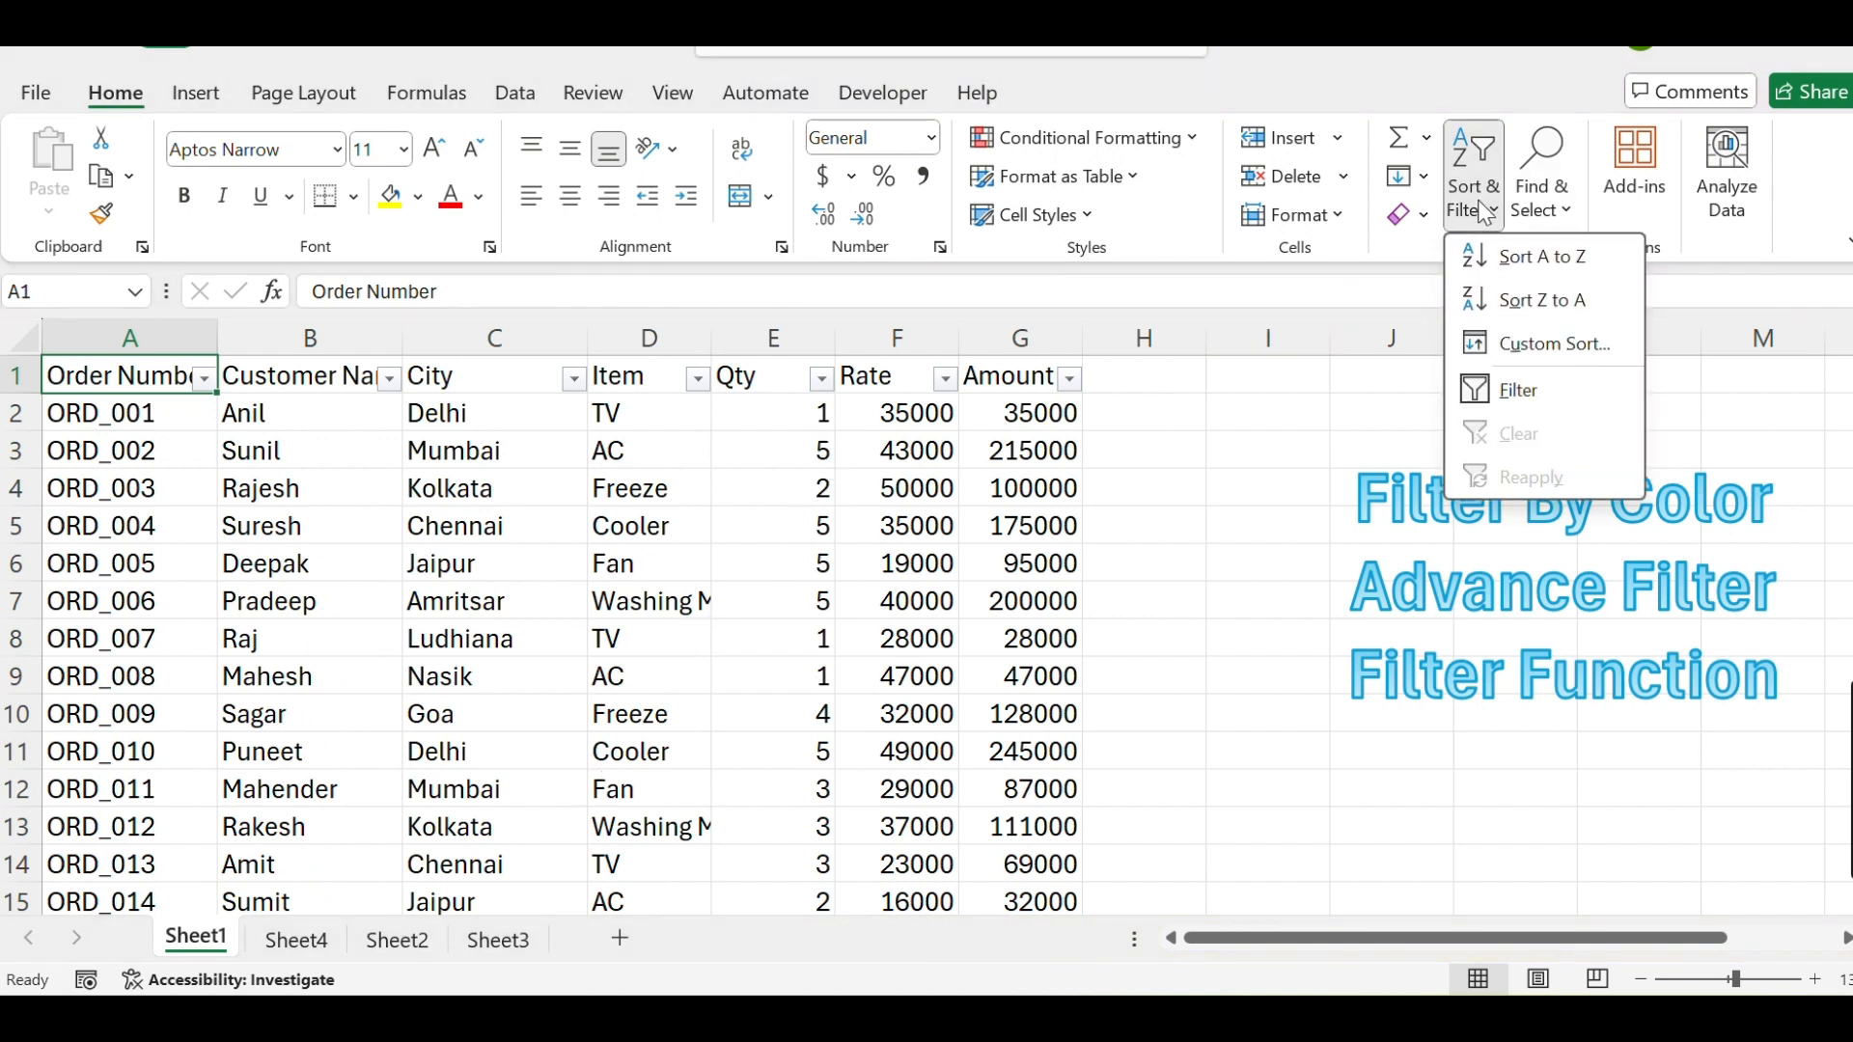
{"action": "left_click", "coordinate": [1520, 394]}
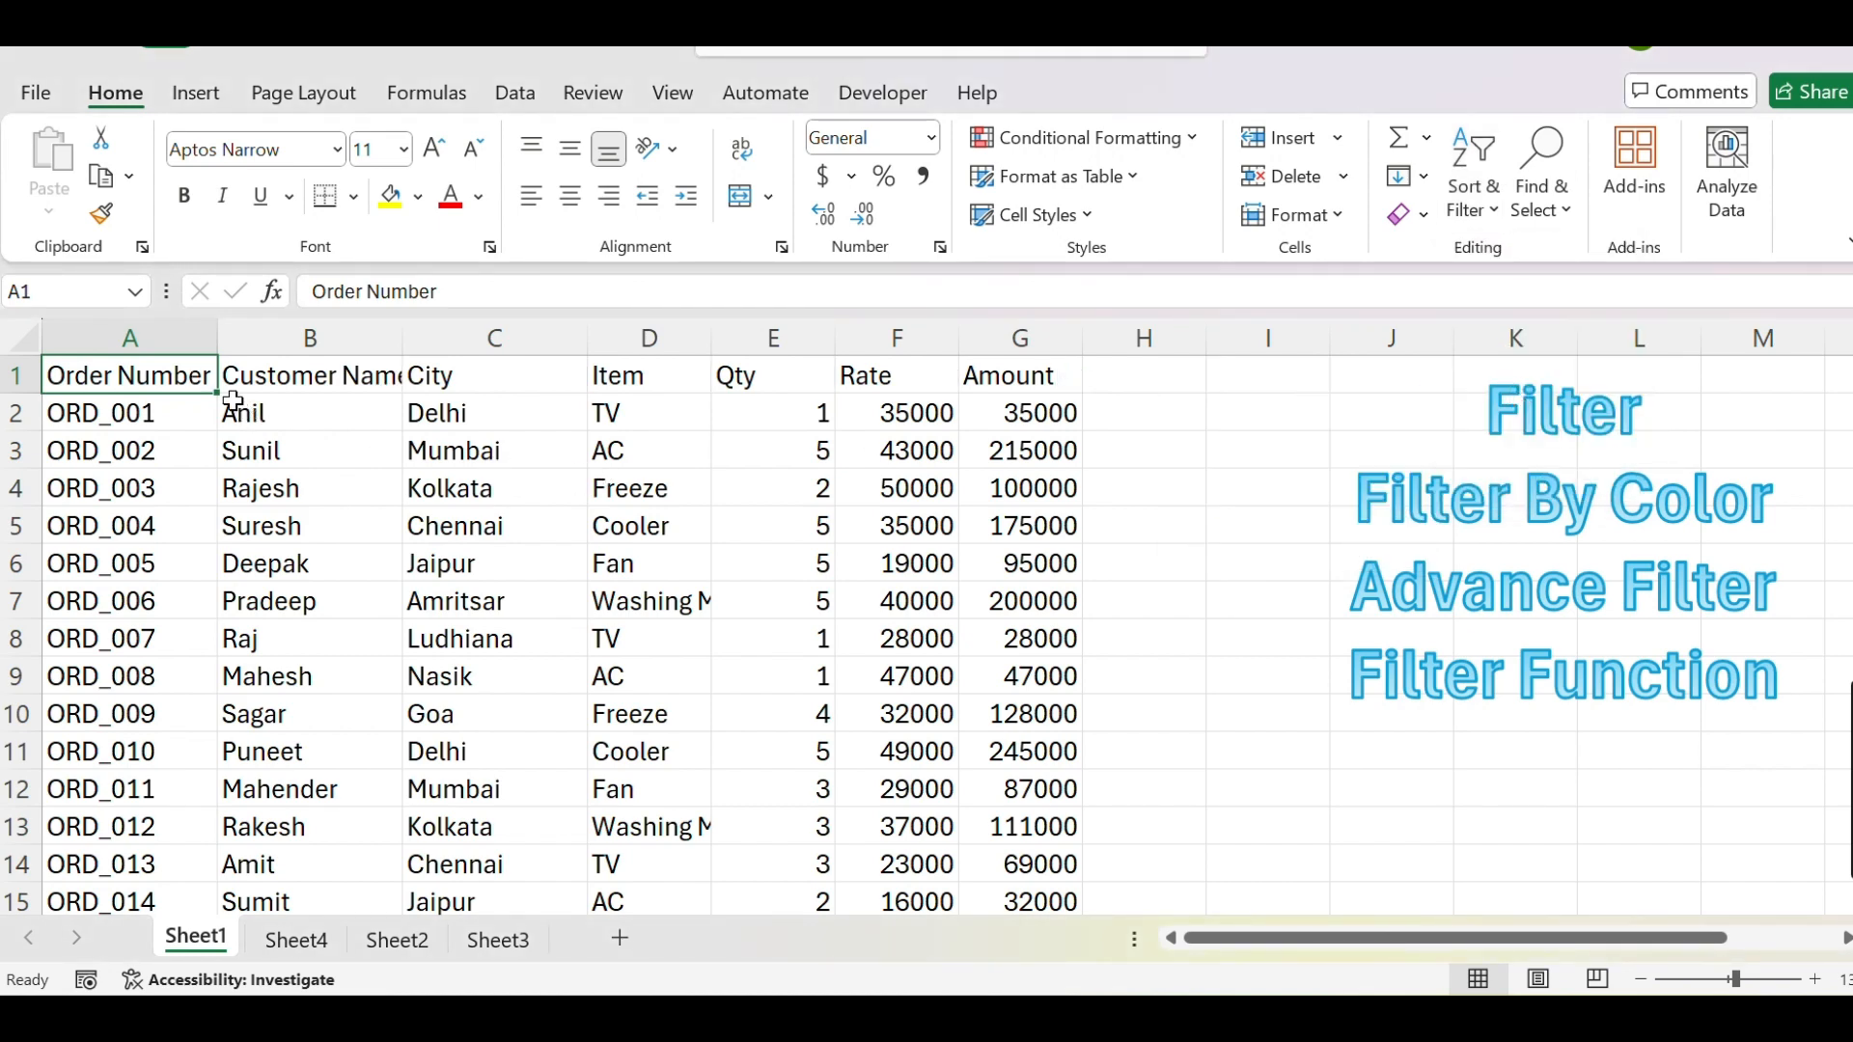
Dismiss the dynamic arrays import tip and switch the order table's filters on and off twice
{"action": "left_click", "coordinate": [522, 94]}
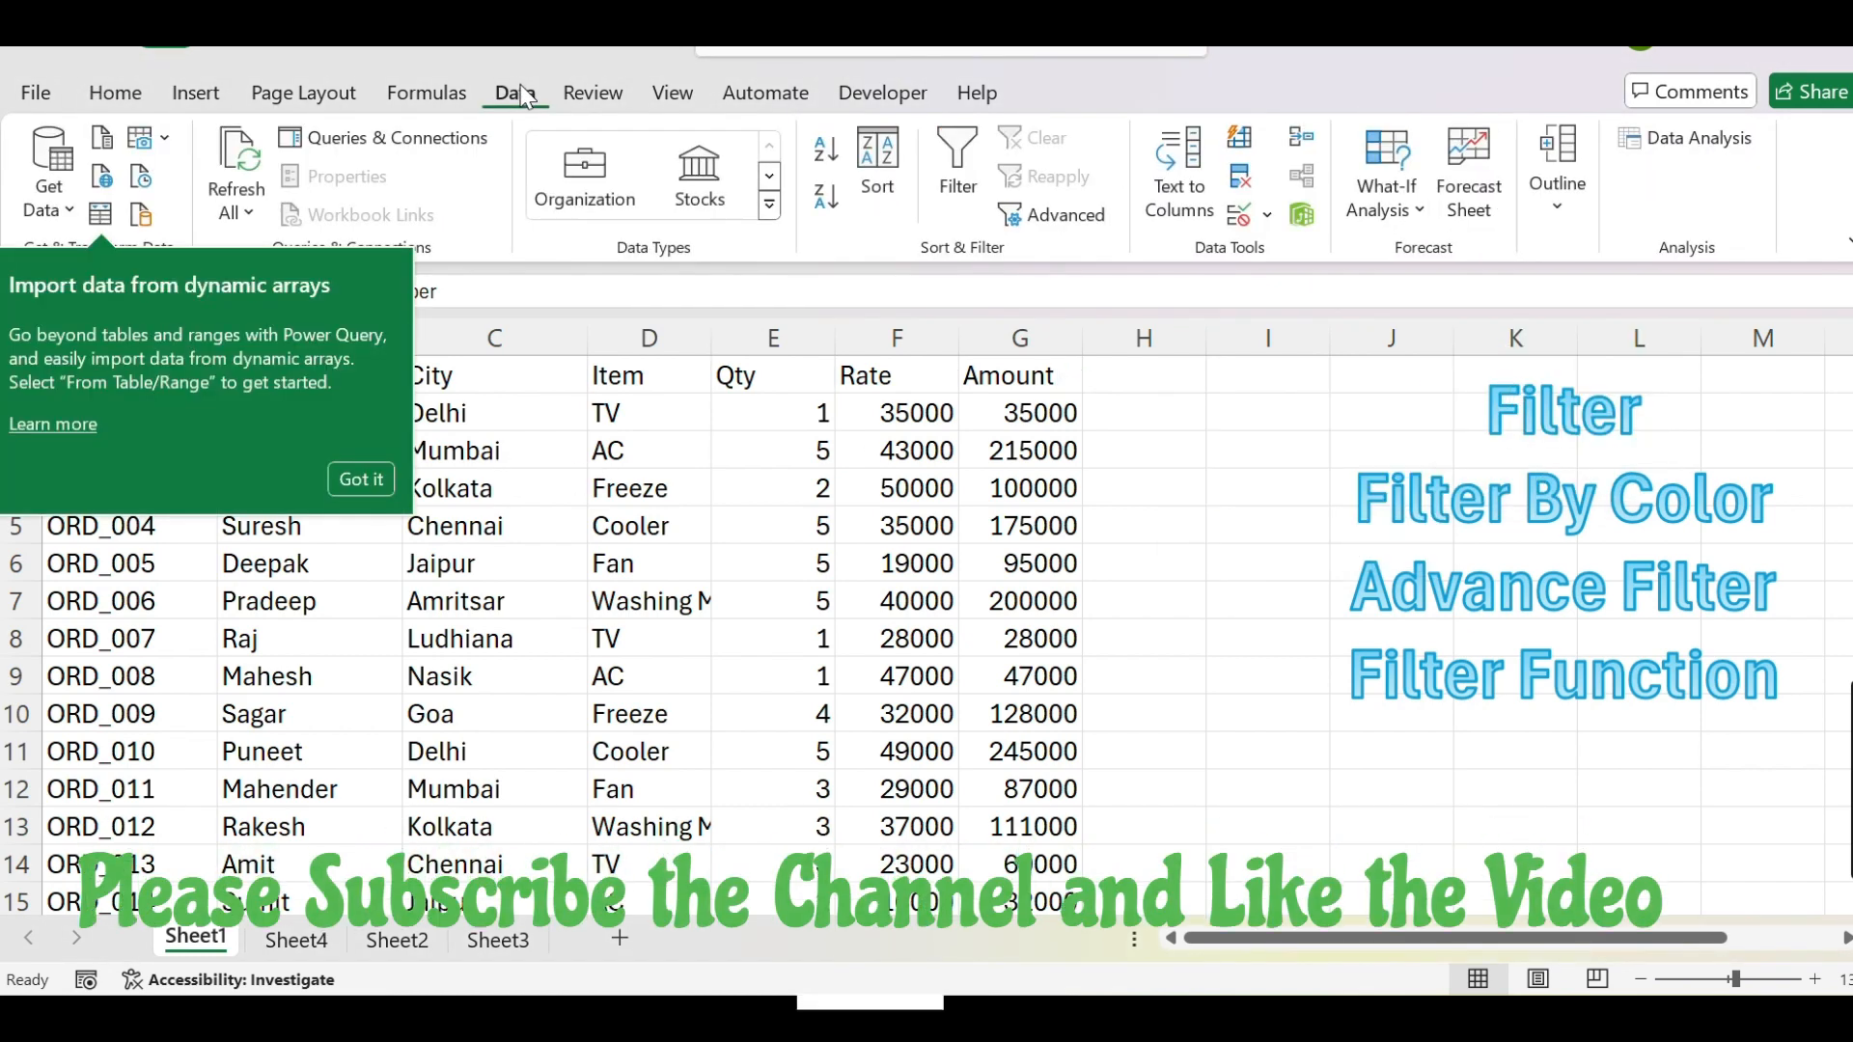
{"action": "left_click", "coordinate": [349, 484]}
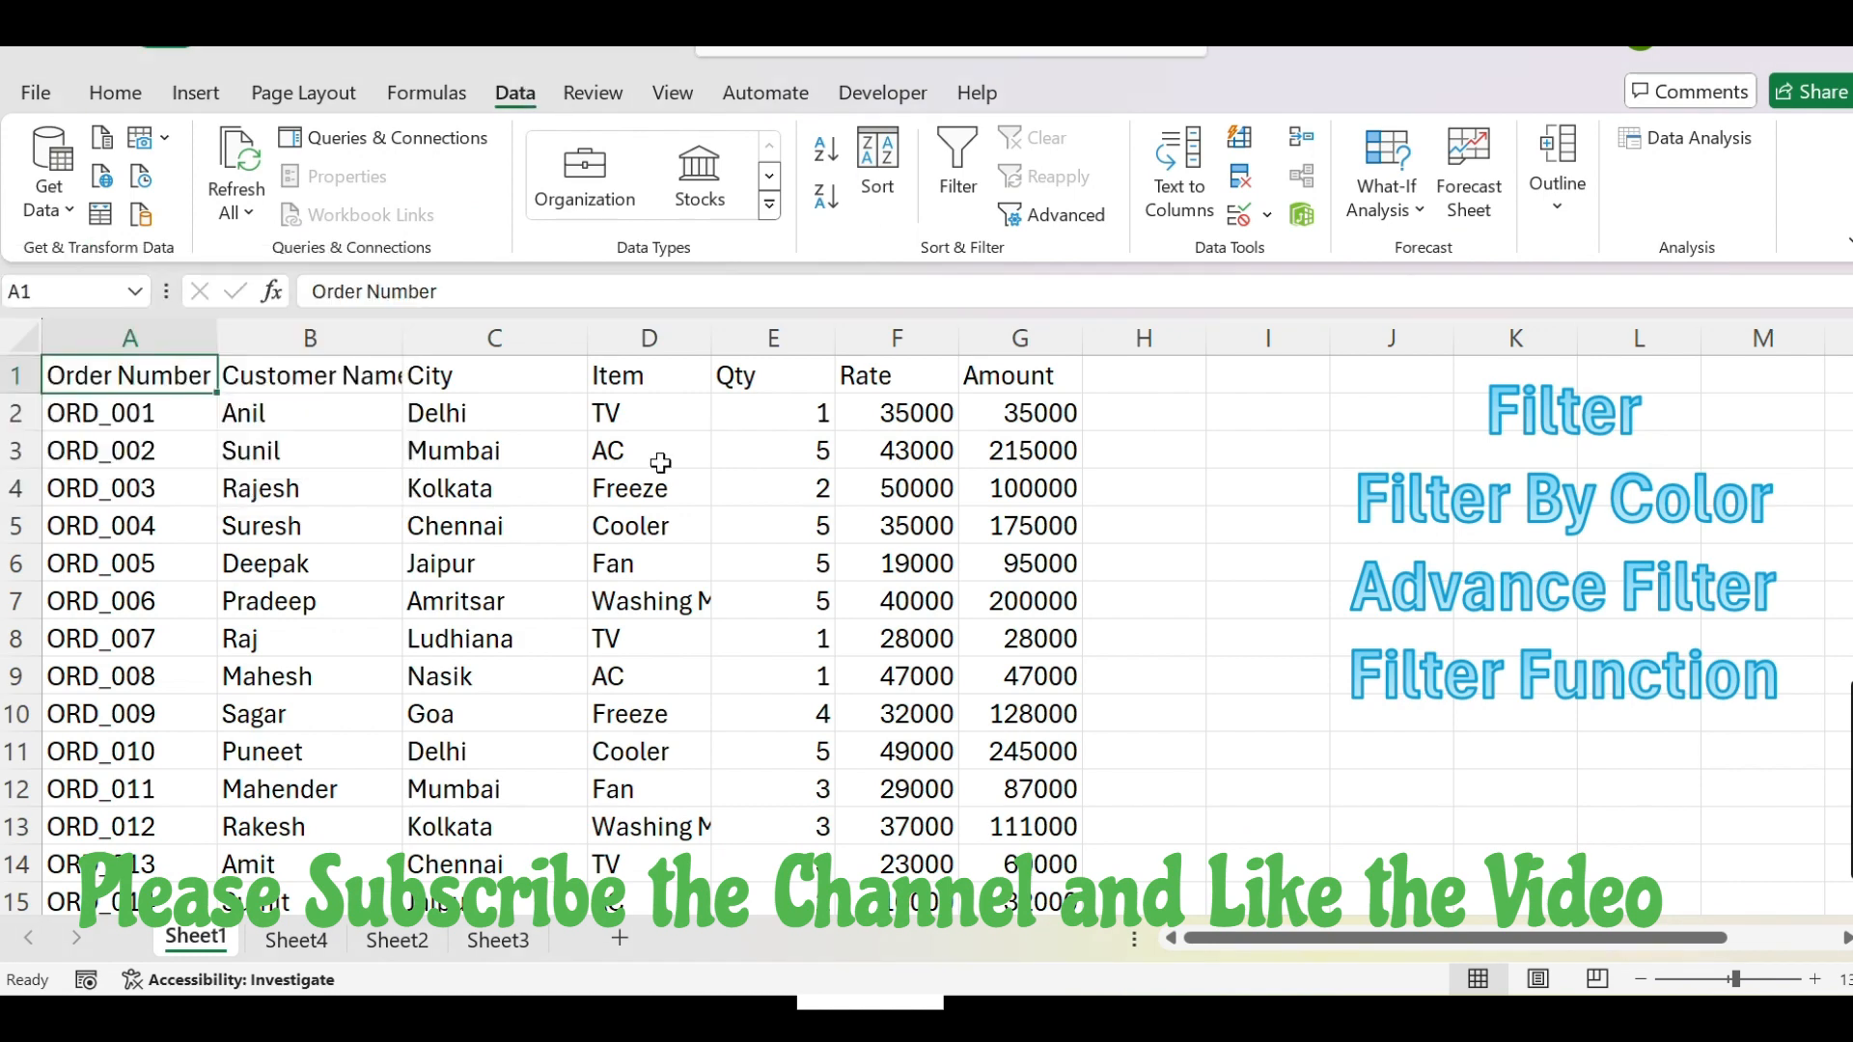
{"action": "left_click", "coordinate": [953, 197]}
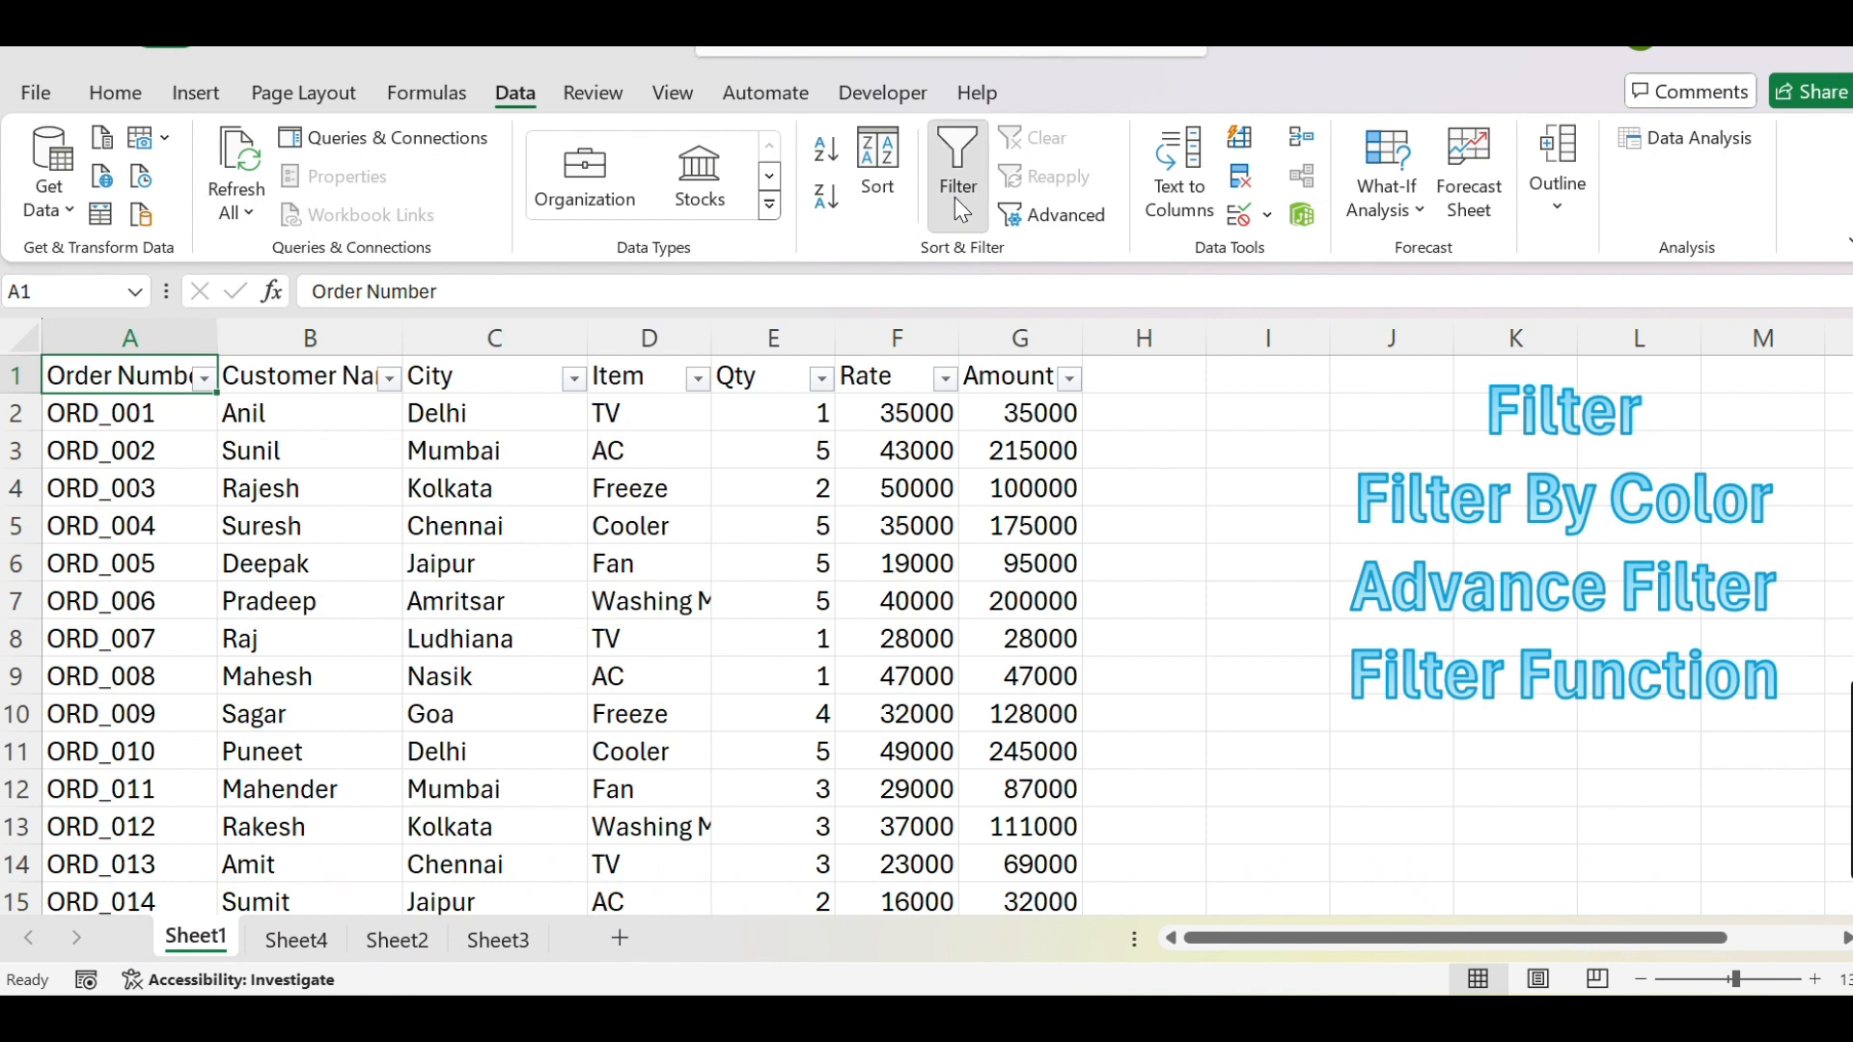
{"action": "left_click", "coordinate": [954, 197]}
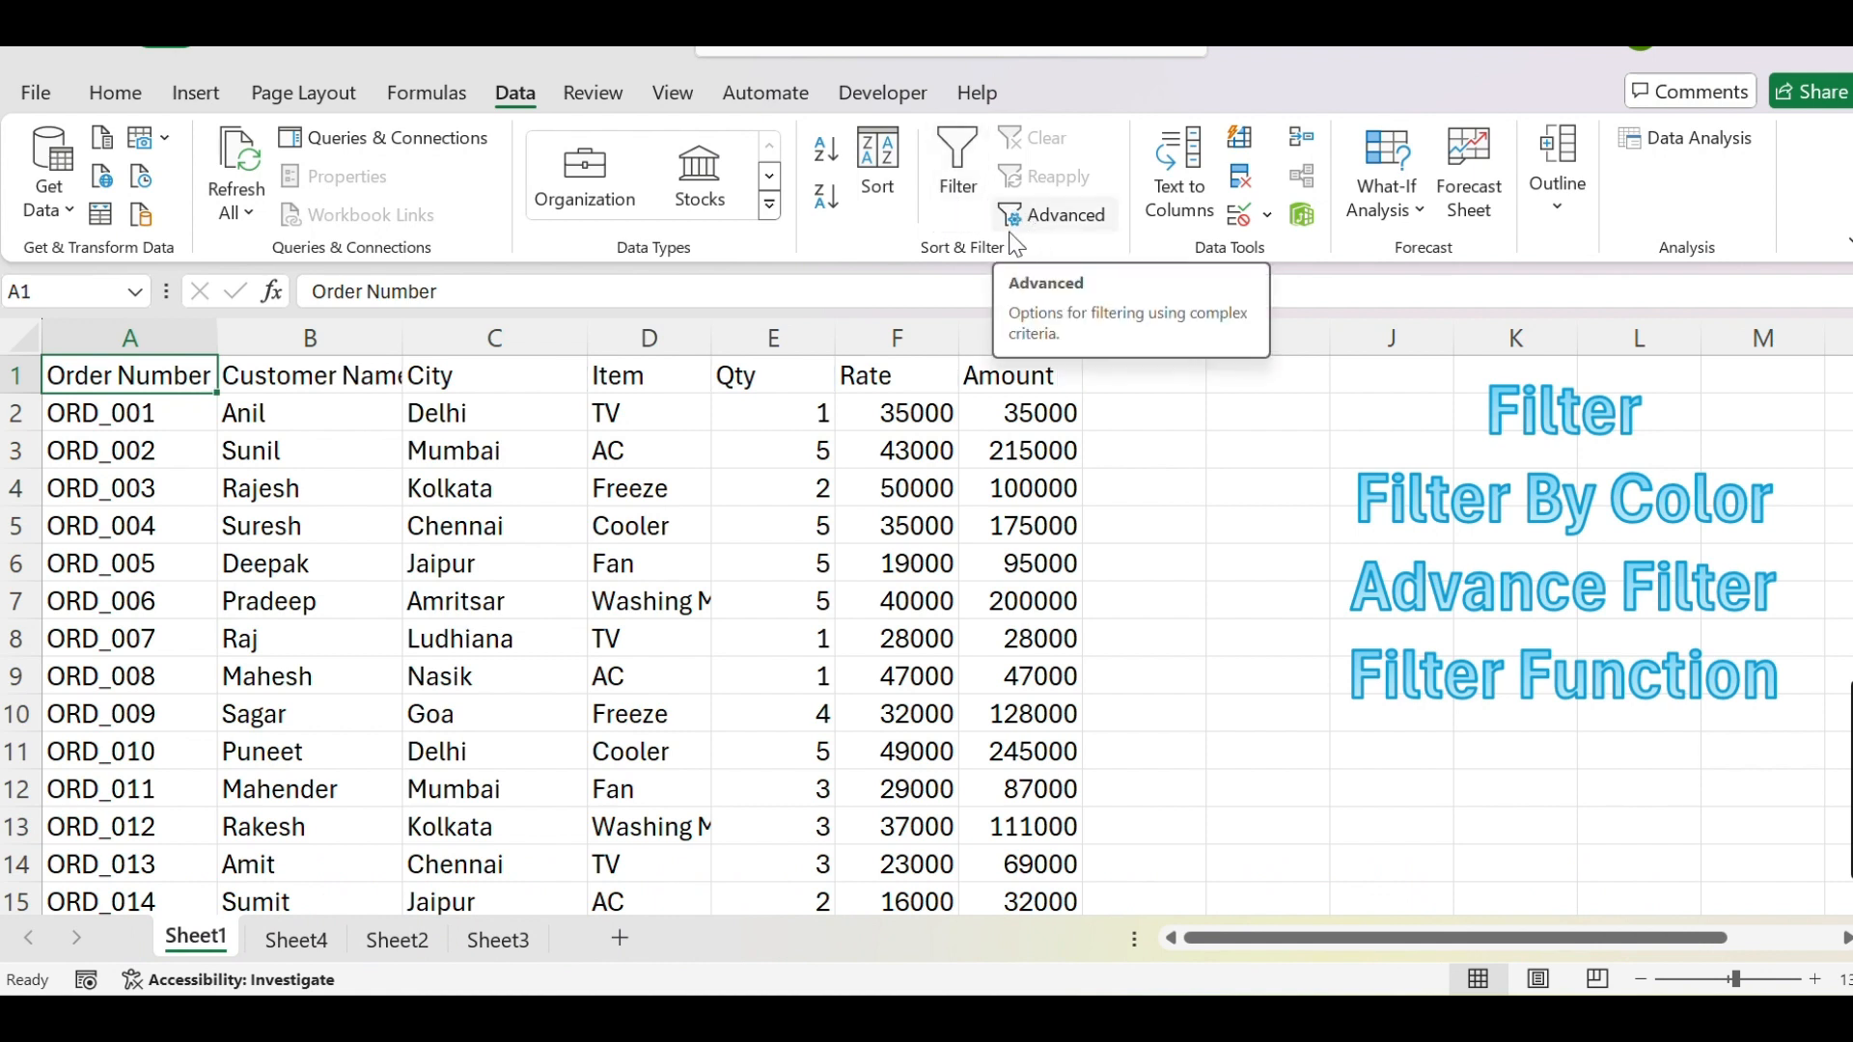
{"action": "left_click", "coordinate": [962, 206]}
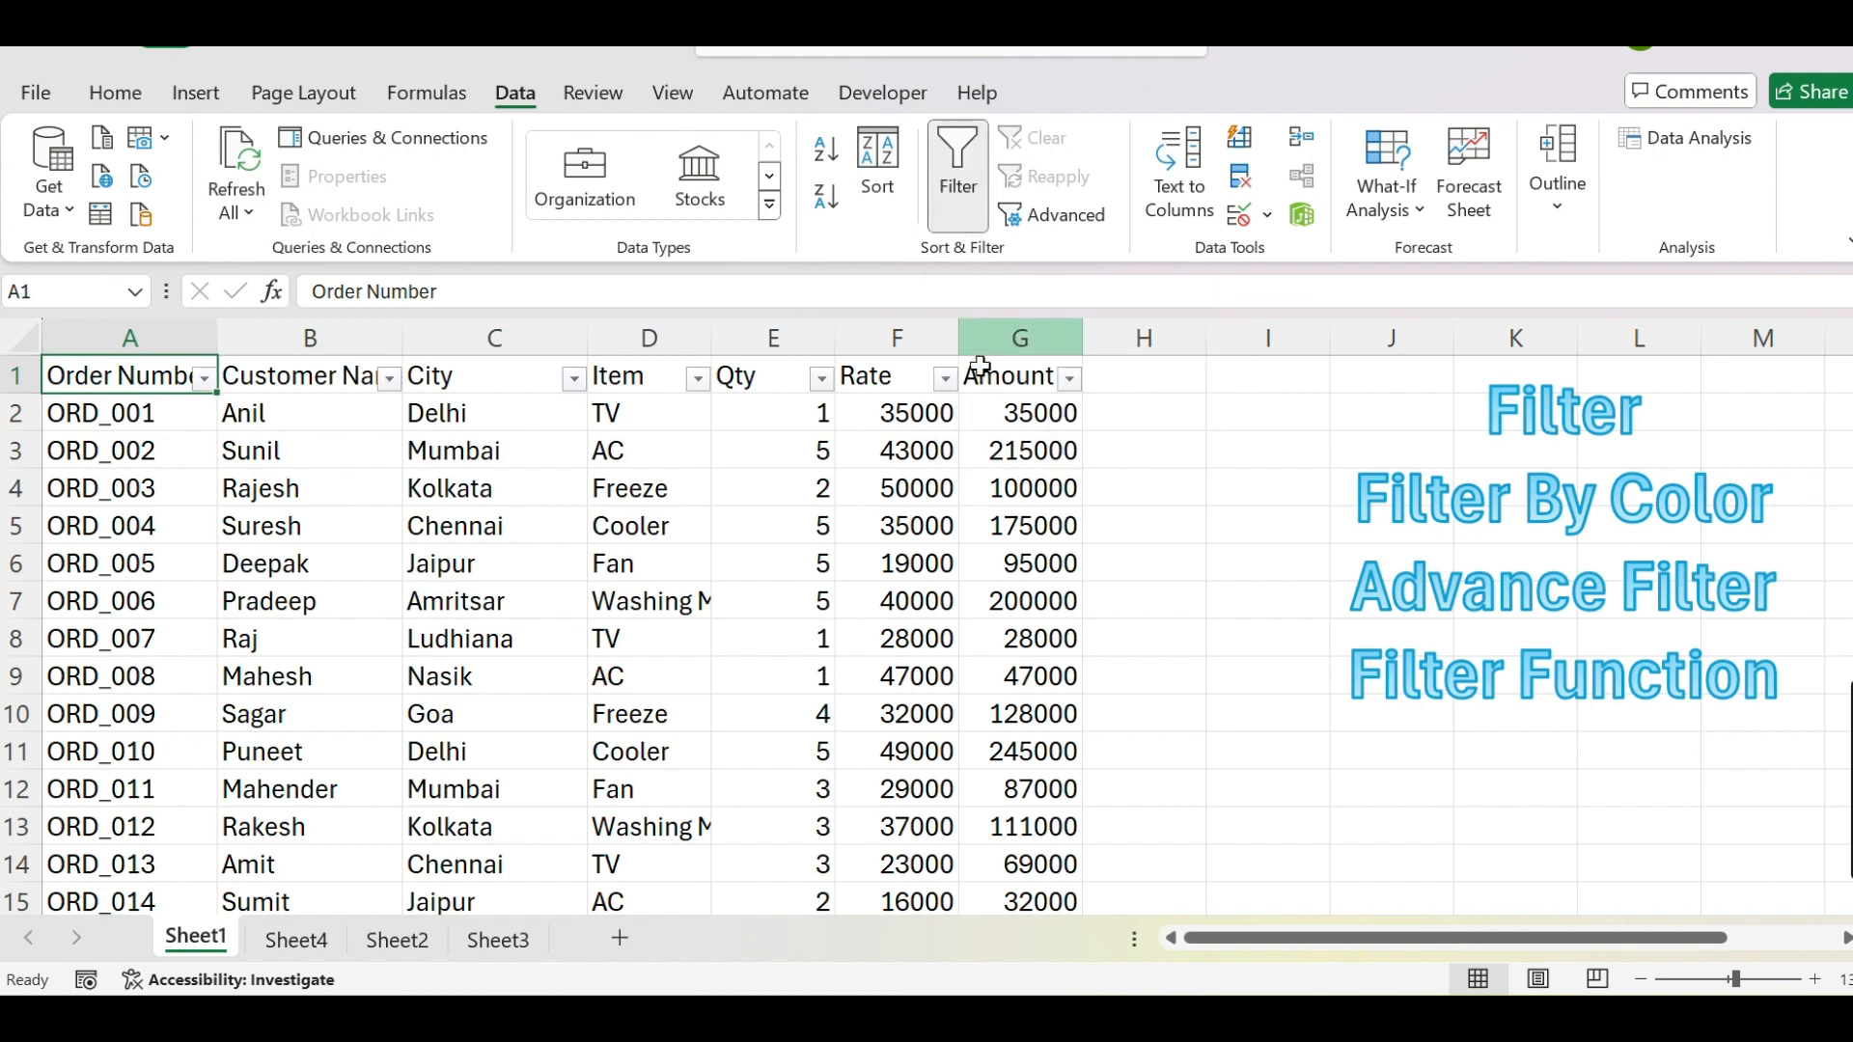
{"action": "left_click", "coordinate": [971, 214]}
With the City header selected, turn the order table's filters on and off once more
{"action": "left_click", "coordinate": [493, 375]}
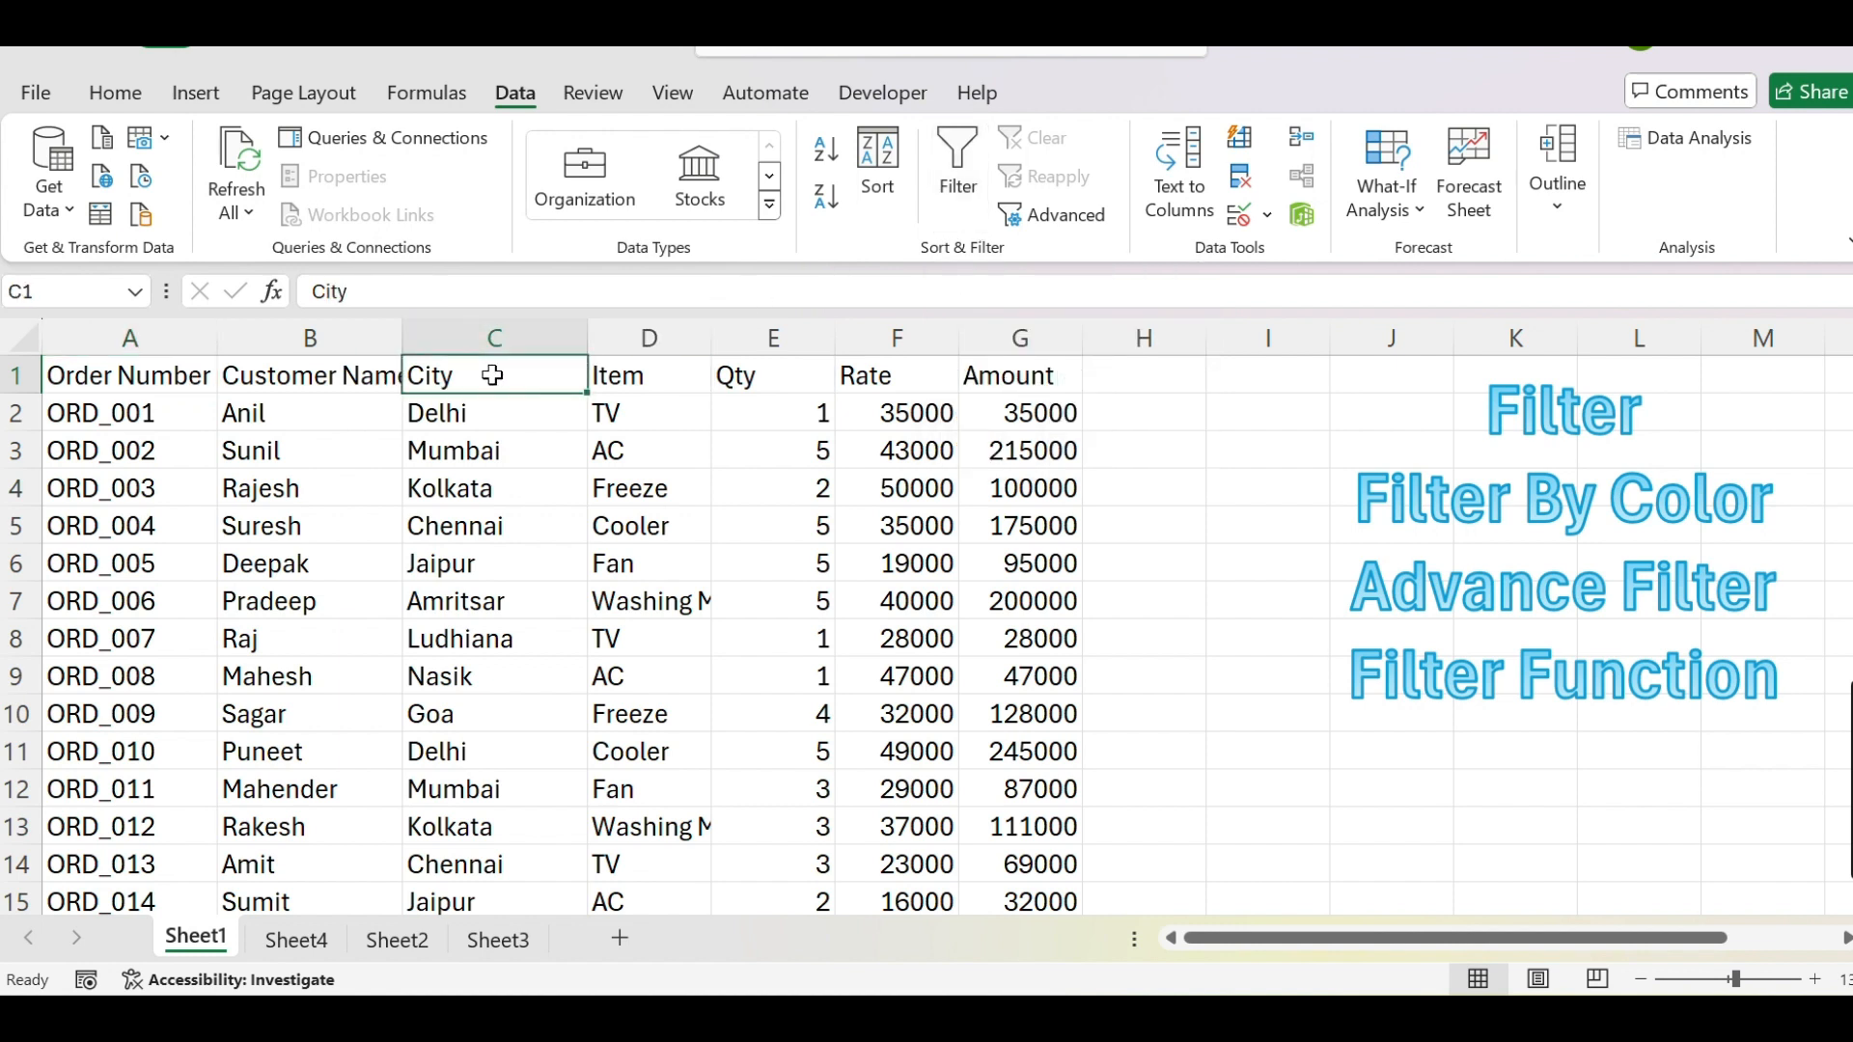
{"action": "key", "text": "ctrl+shift+l"}
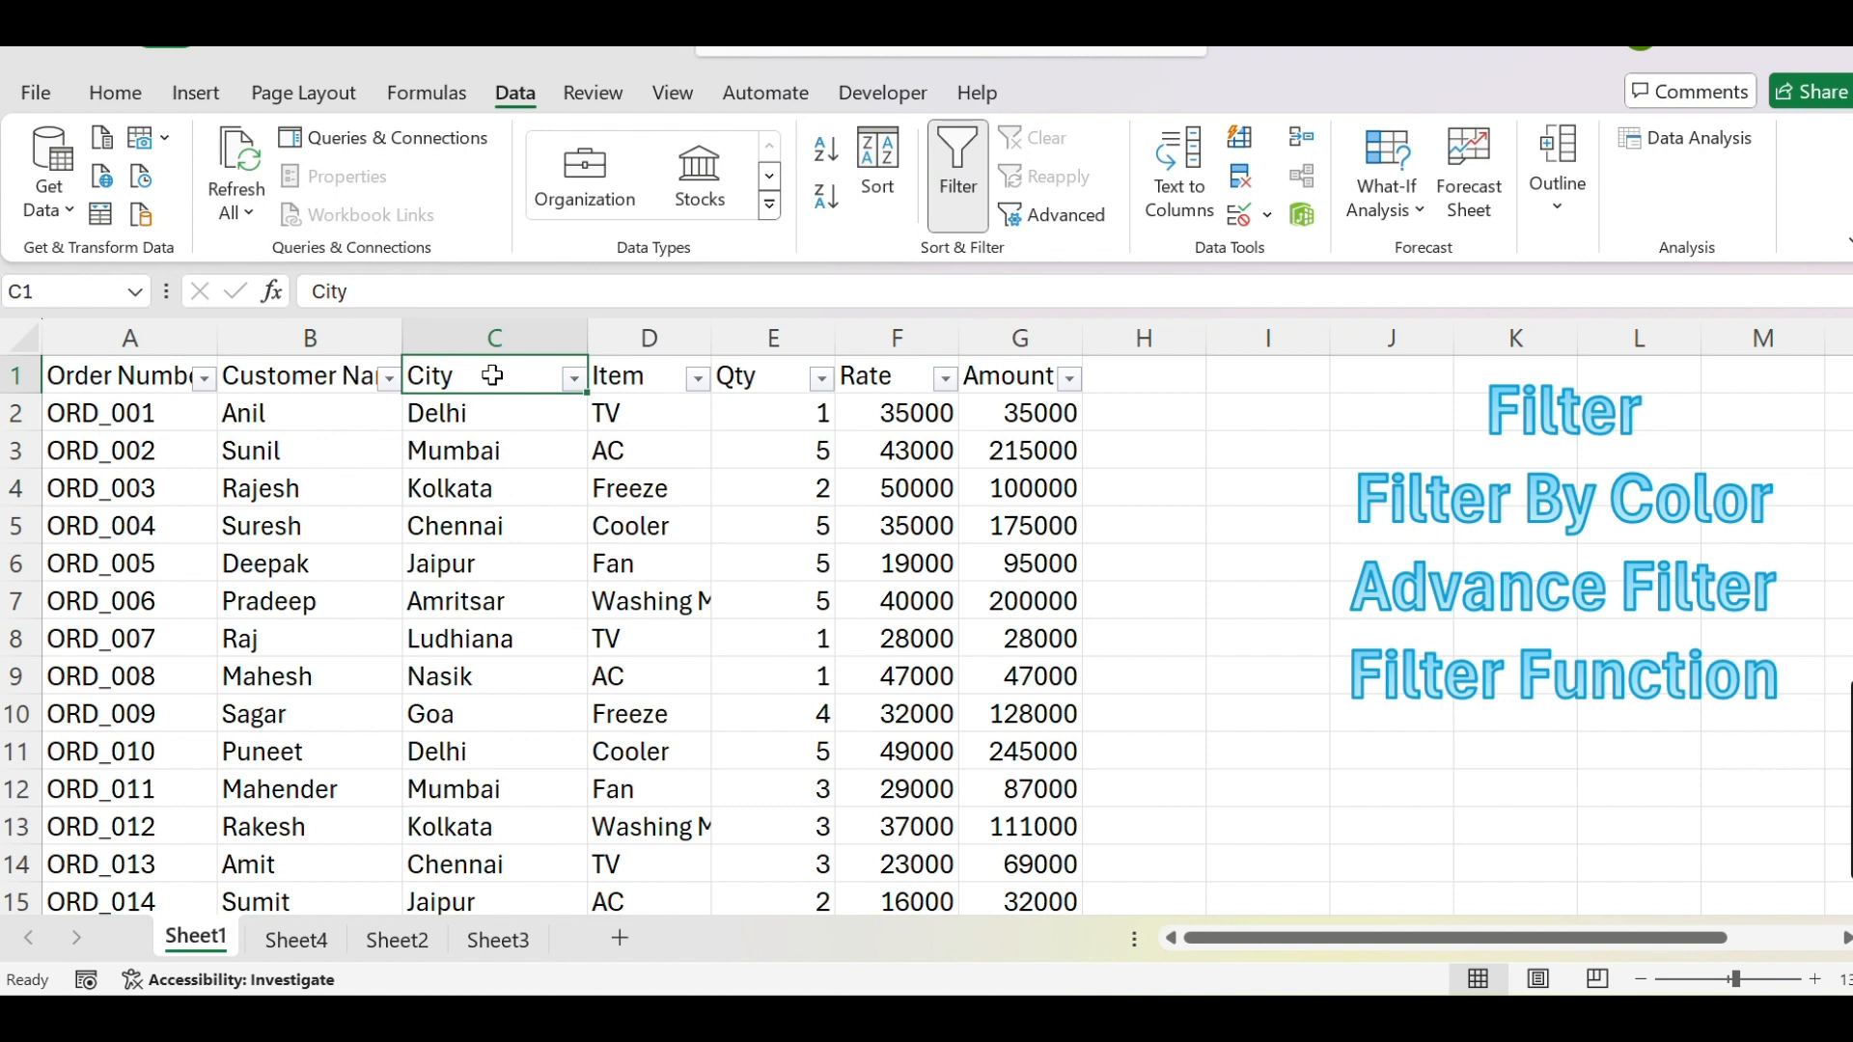
{"action": "key", "text": "ctrl+shift+l"}
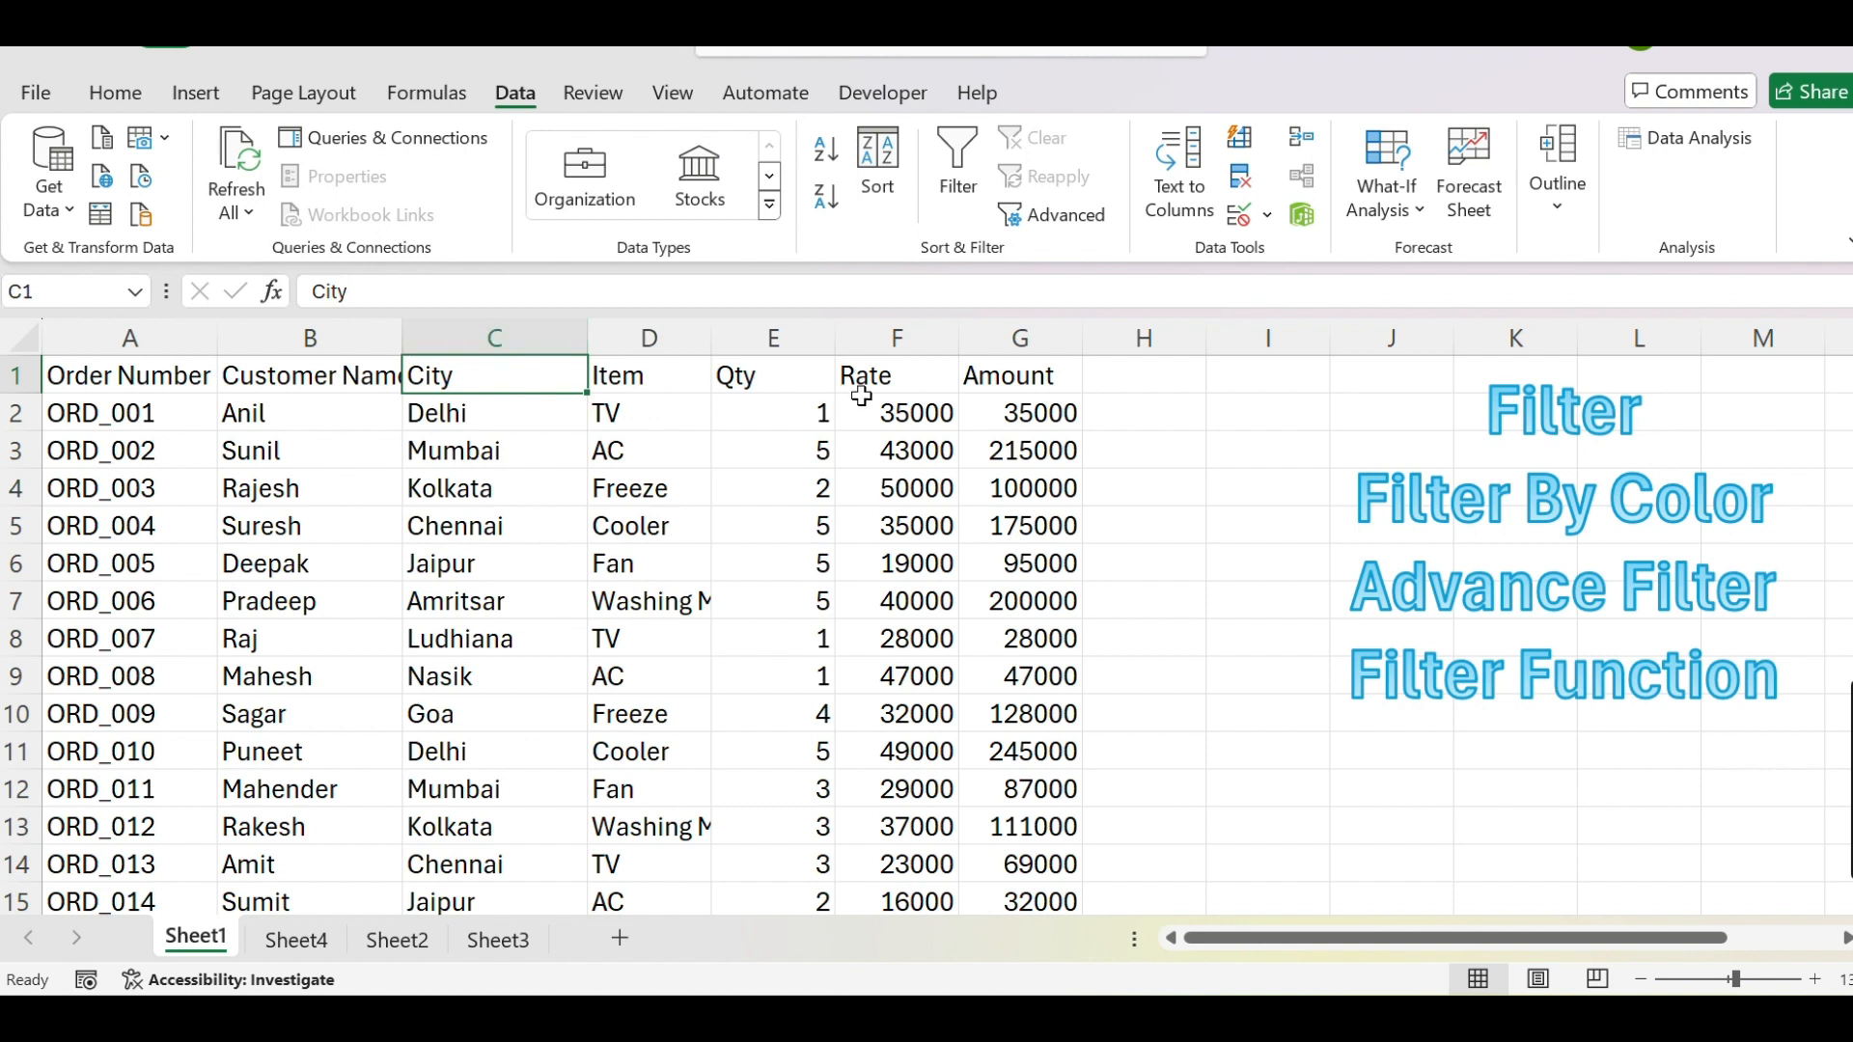
With the Amount header selected, turn on the order table's filters
{"action": "left_click", "coordinate": [994, 373]}
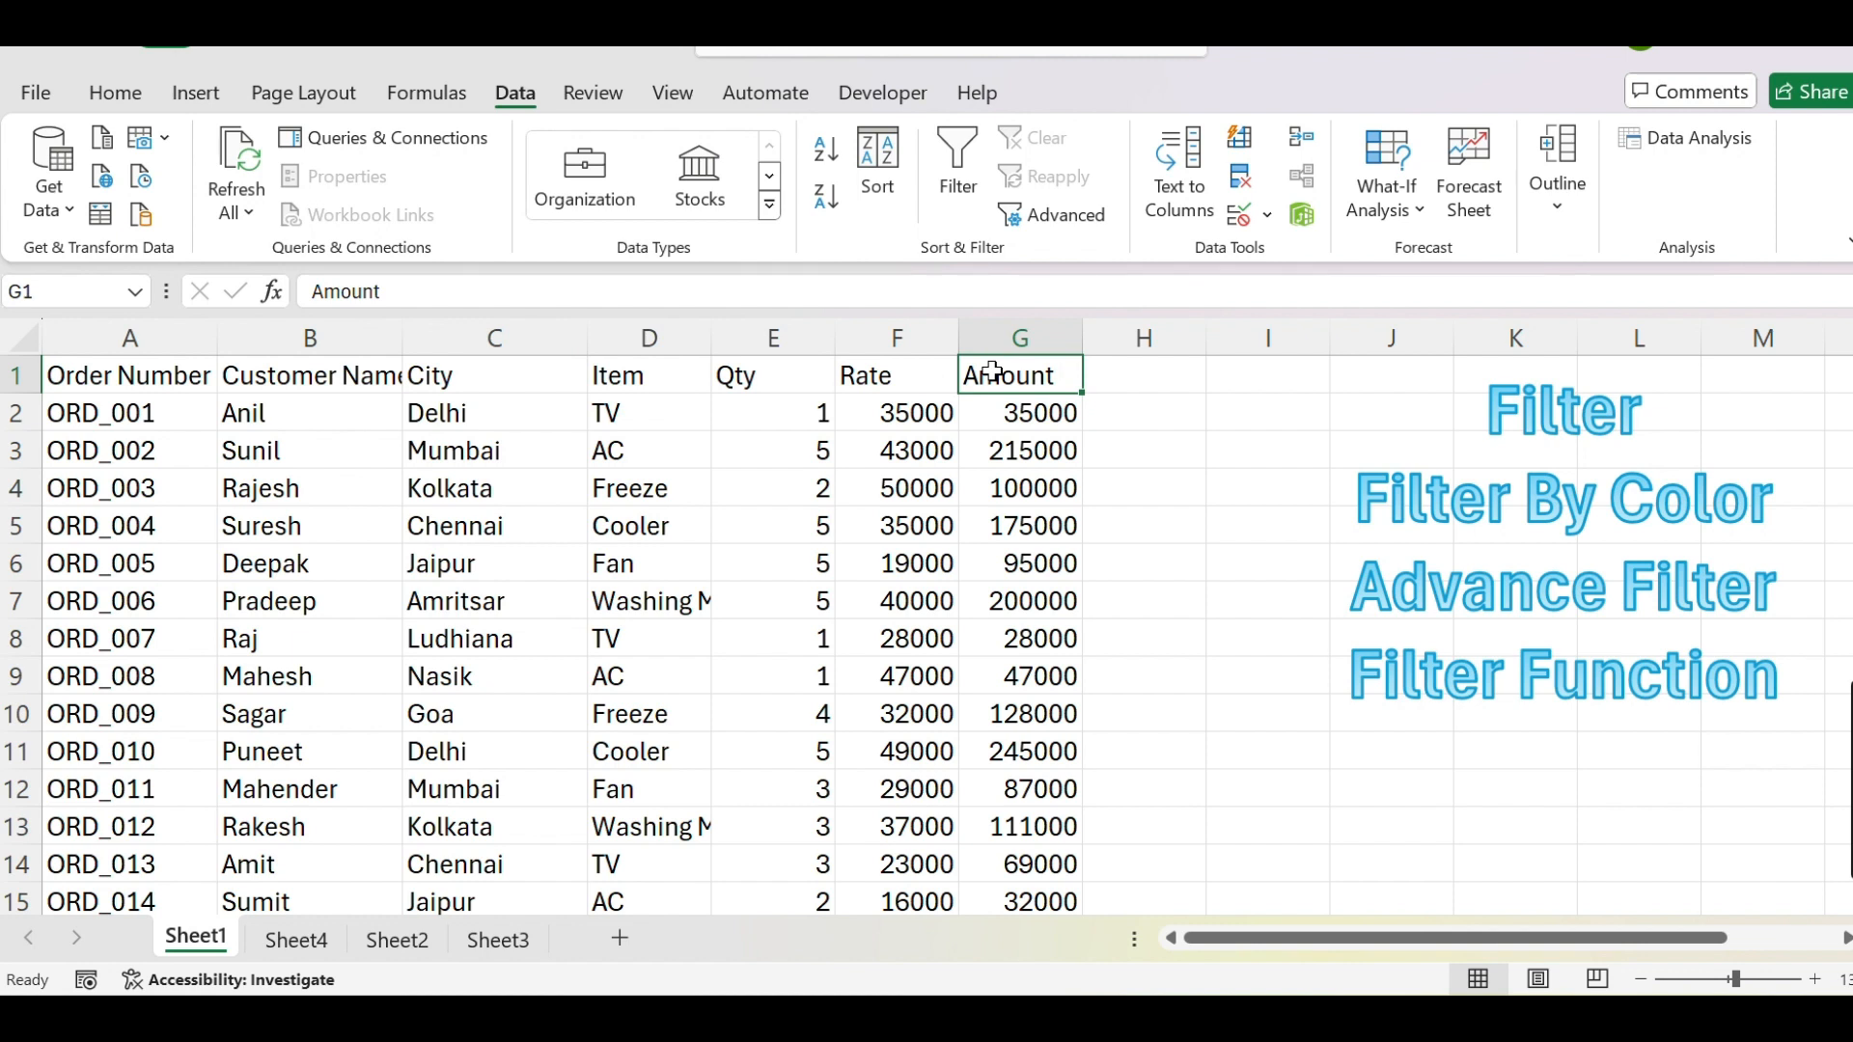
{"action": "key", "text": "ctrl+shift+l"}
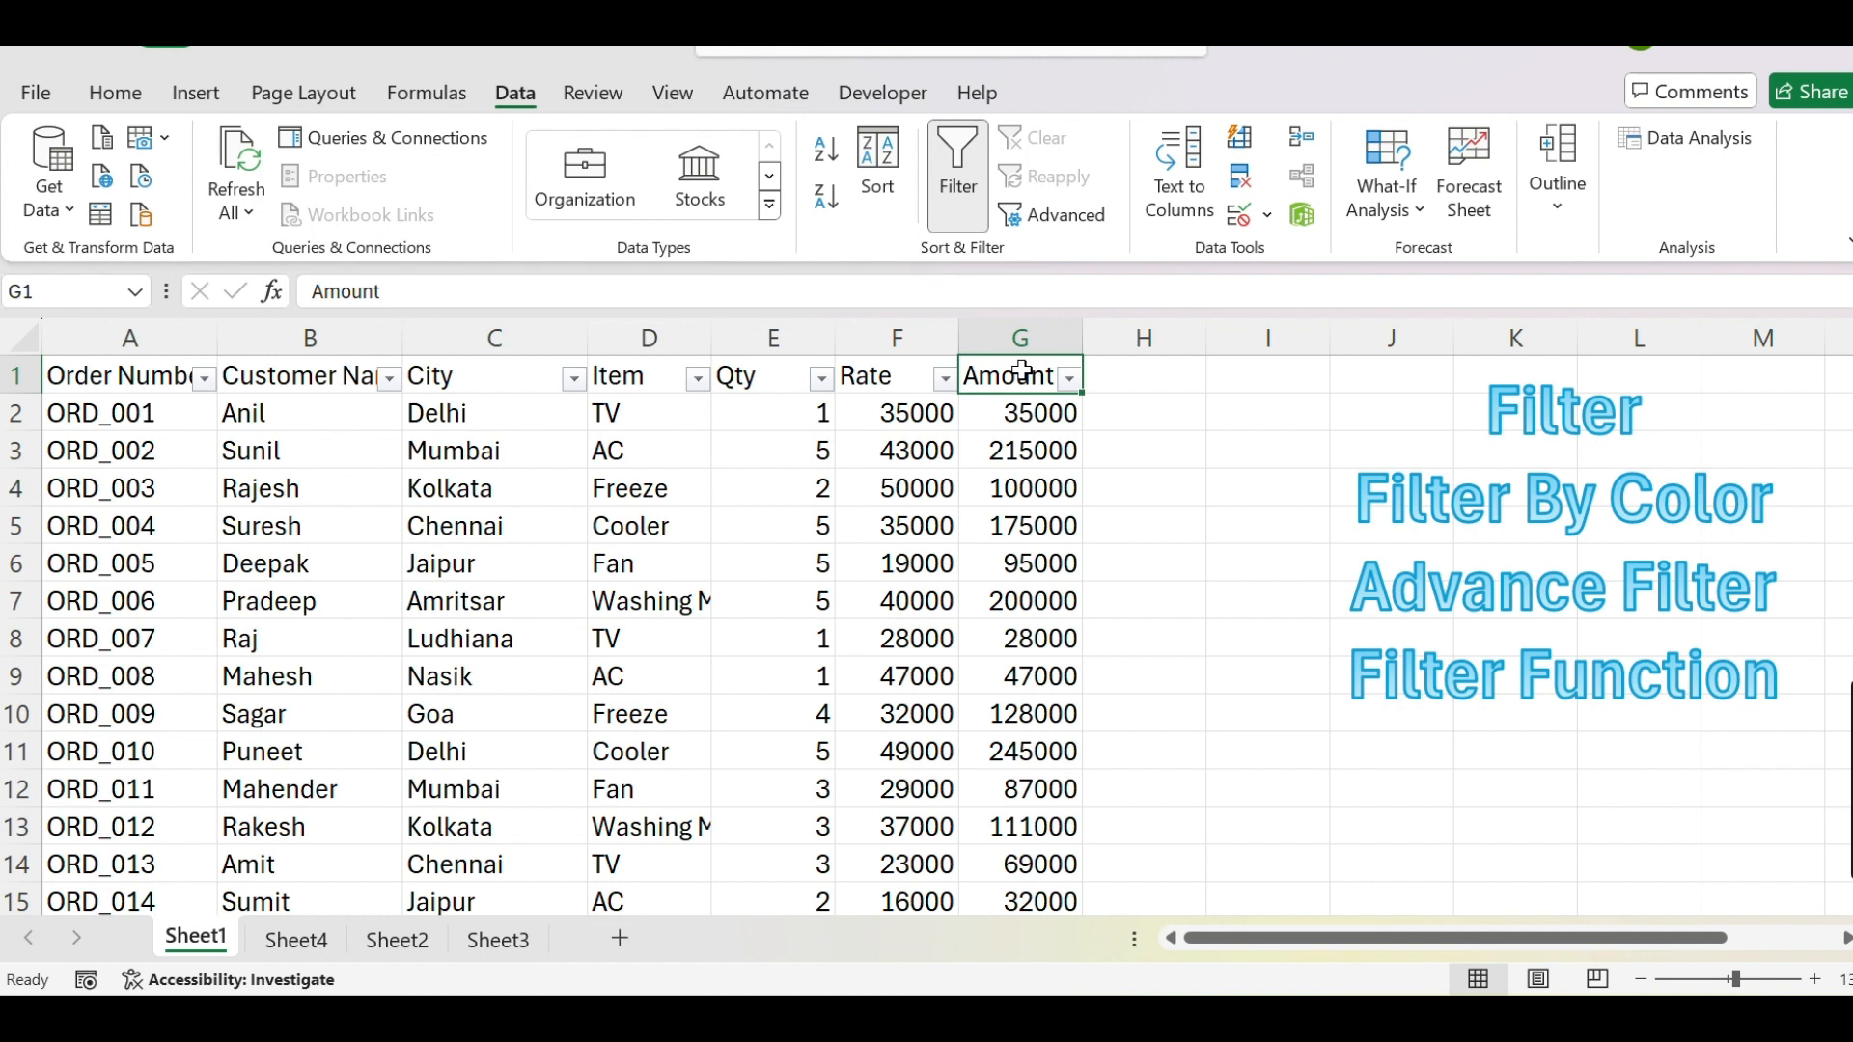
{"action": "left_click", "coordinate": [1071, 380]}
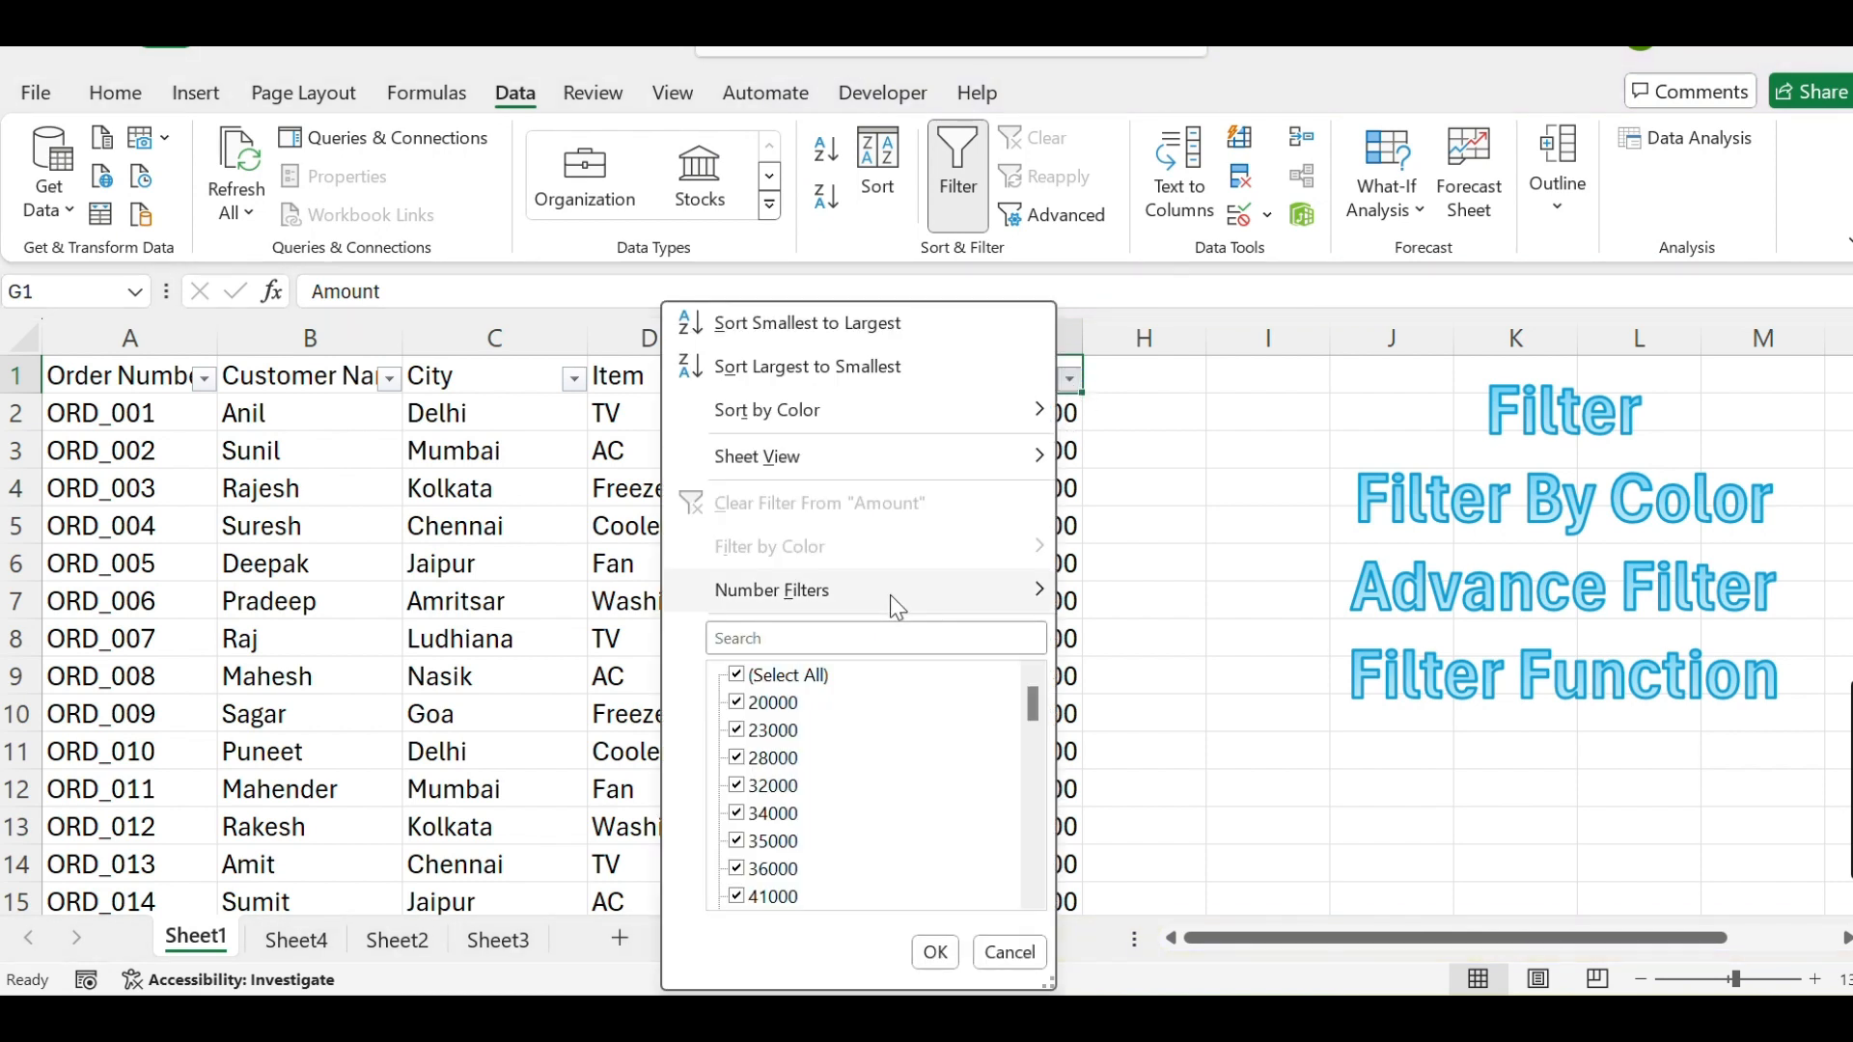
{"action": "mouse_move", "coordinate": [894, 594]}
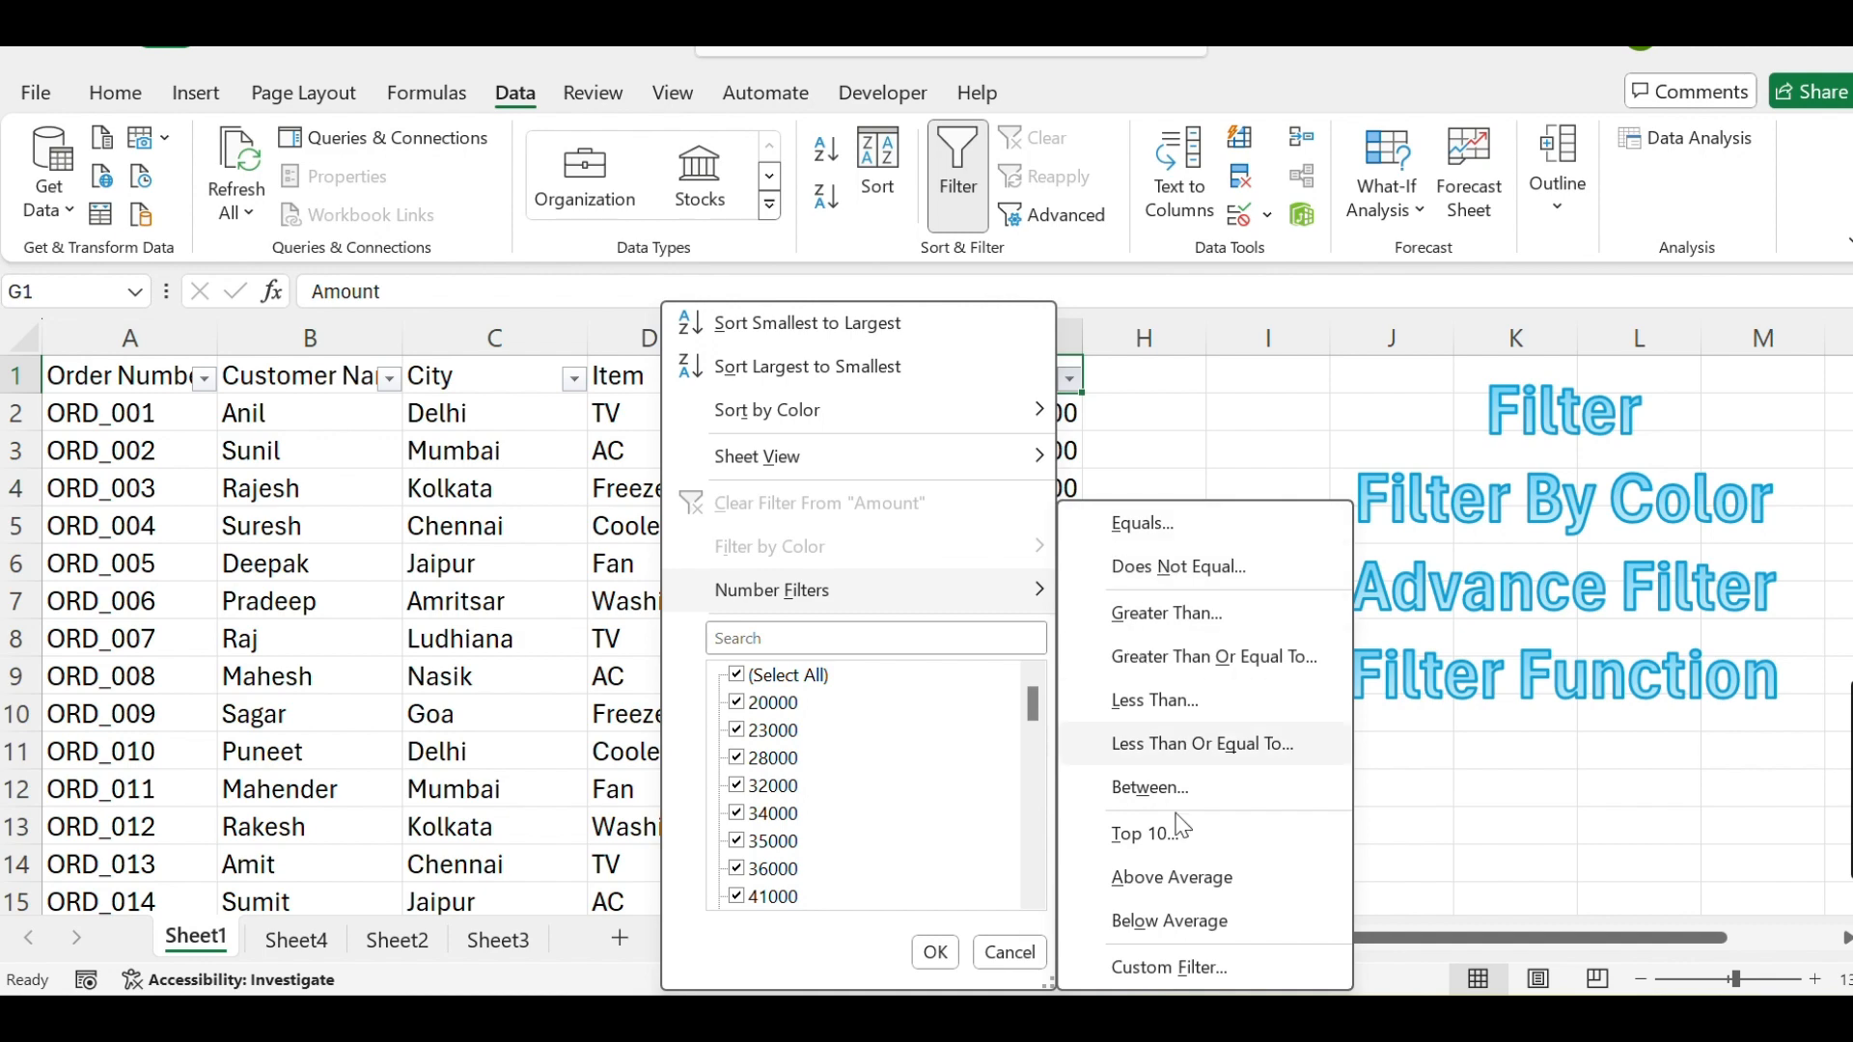
{"action": "left_click", "coordinate": [1225, 977]}
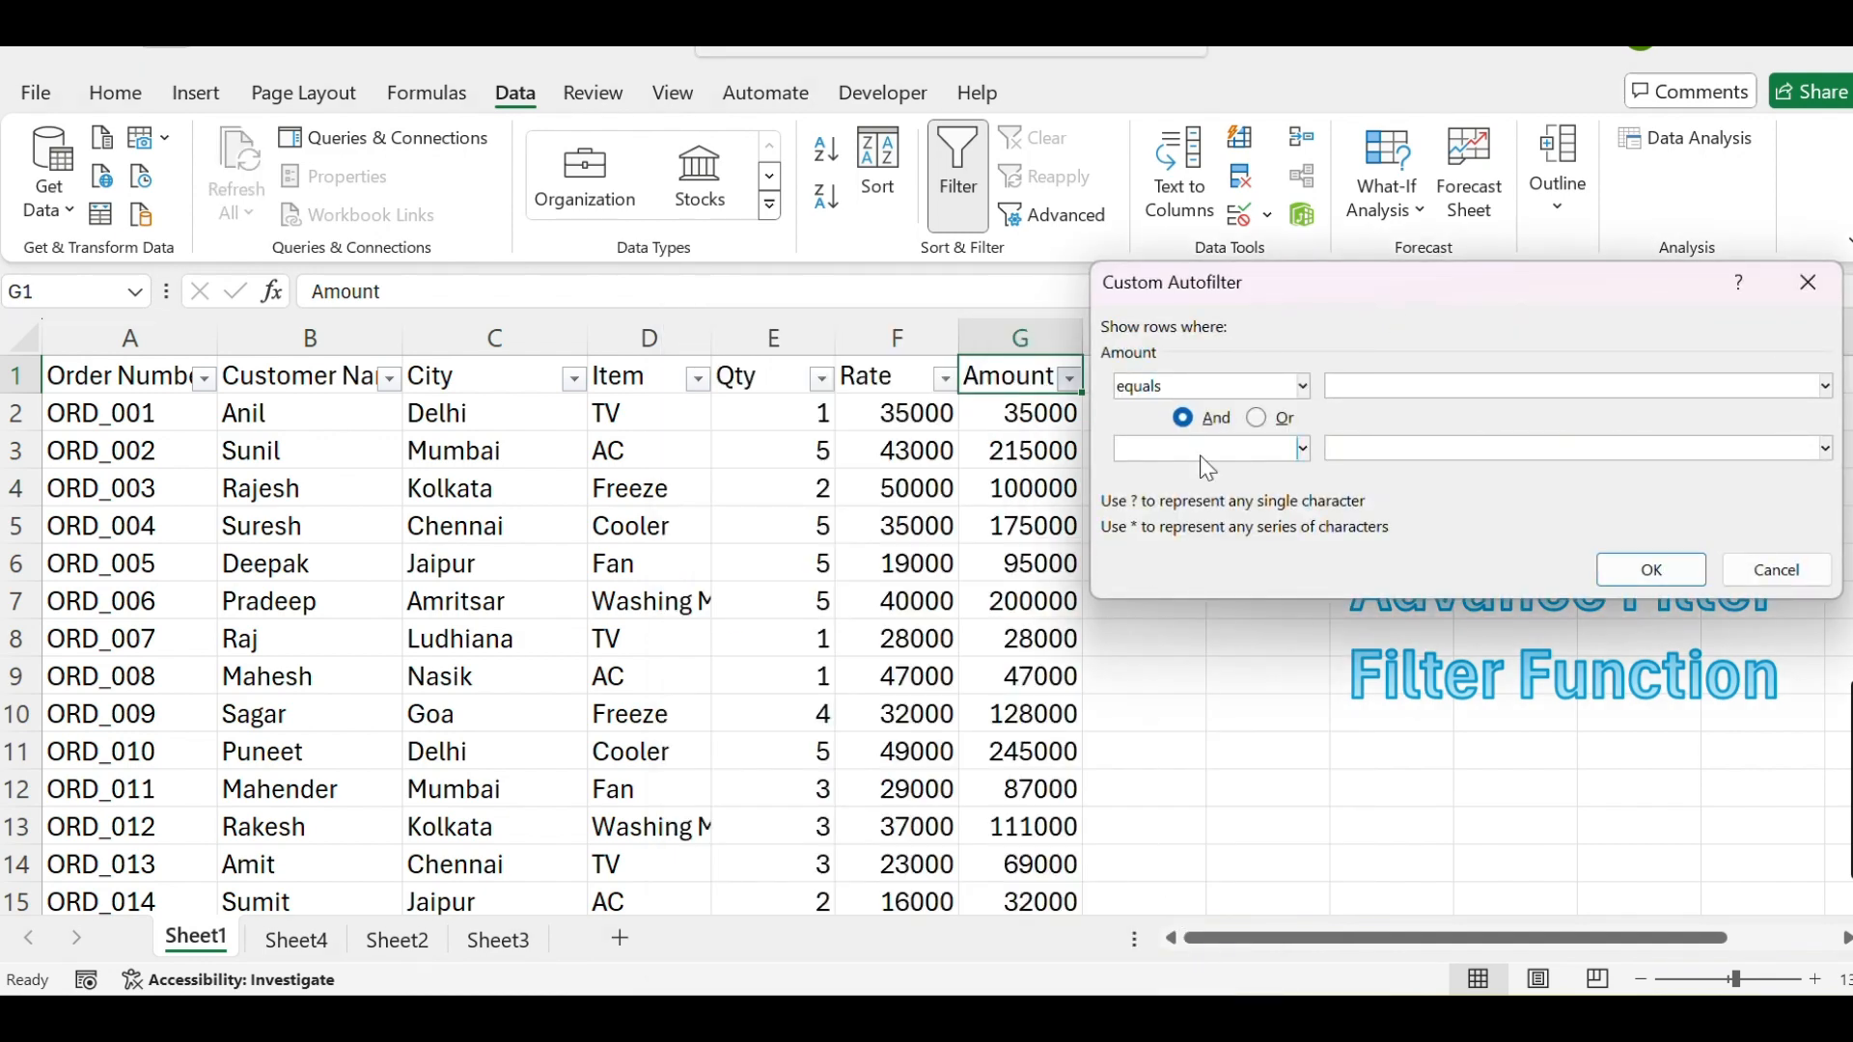
{"action": "left_click_drag", "start_coordinate": [1296, 298], "coordinate": [1089, 305]}
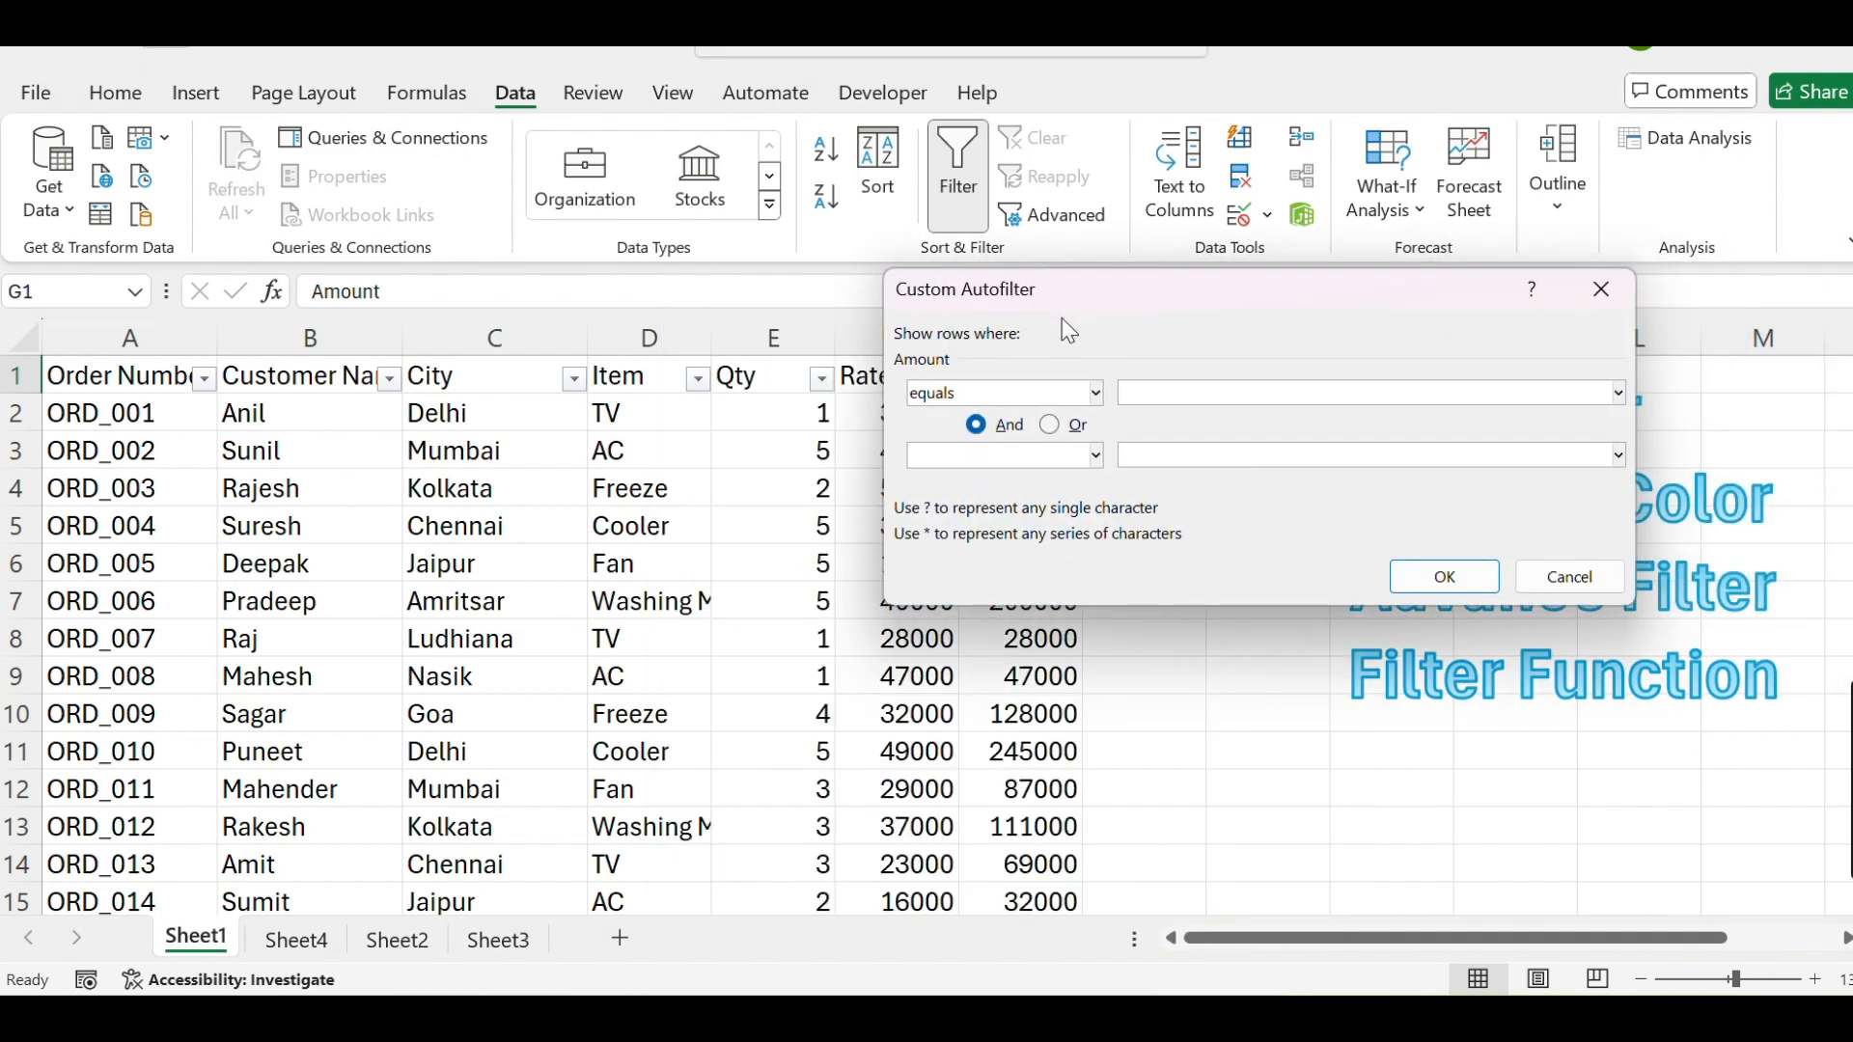
{"action": "left_click", "coordinate": [1610, 583]}
Apply a number filter to the Amount column showing only values greater than 200000
{"action": "left_click", "coordinate": [1069, 379]}
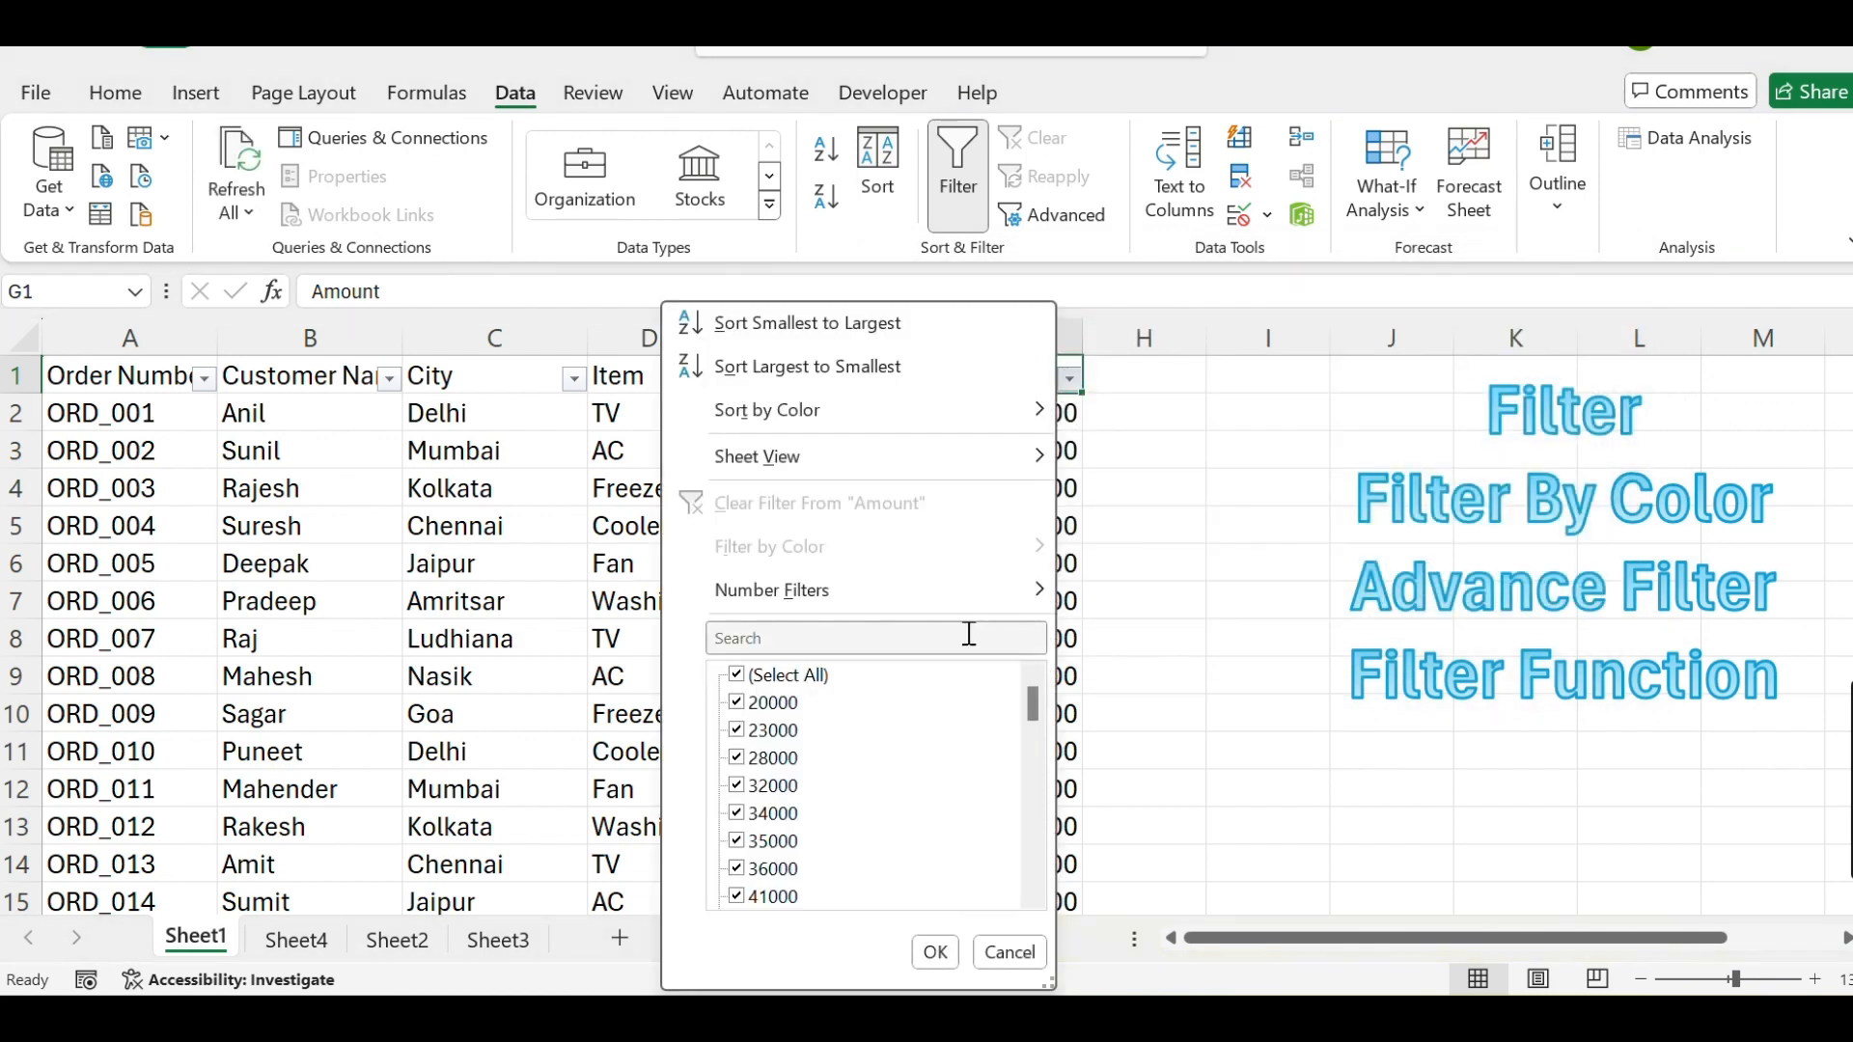
{"action": "mouse_move", "coordinate": [966, 599]}
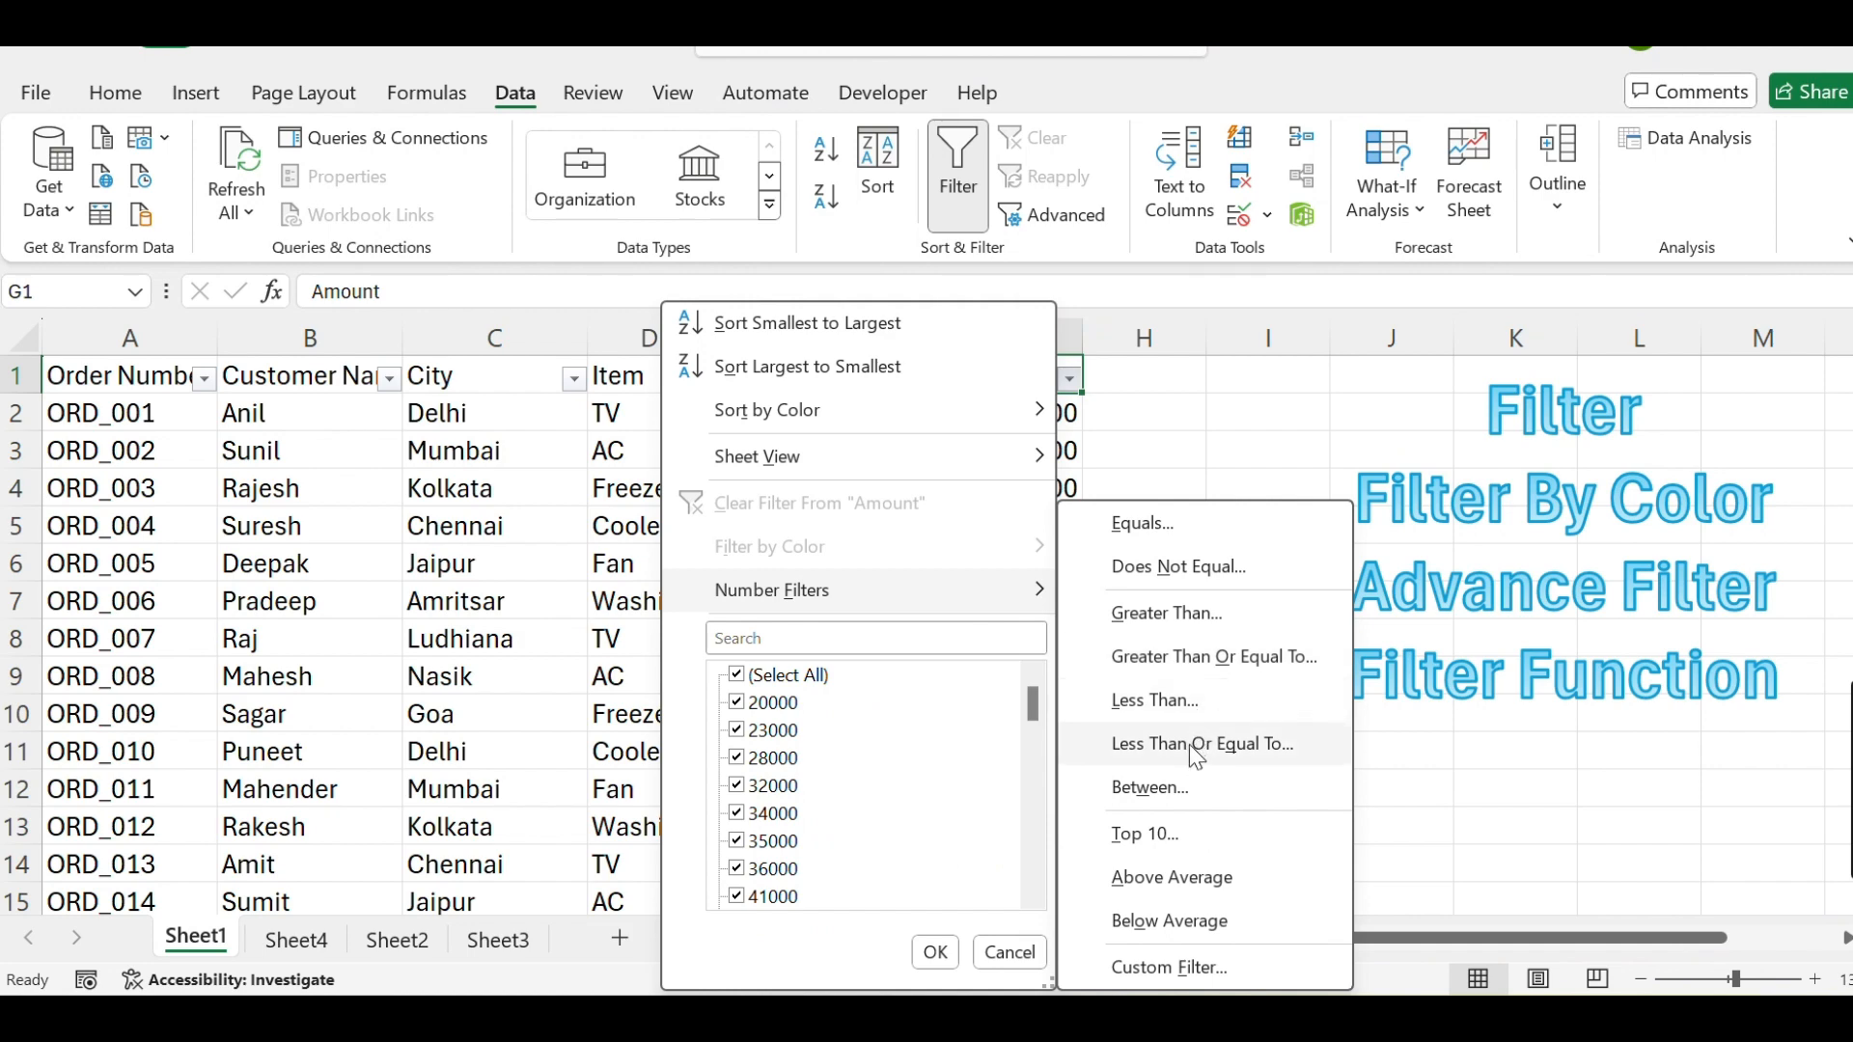
{"action": "left_click", "coordinate": [1202, 625]}
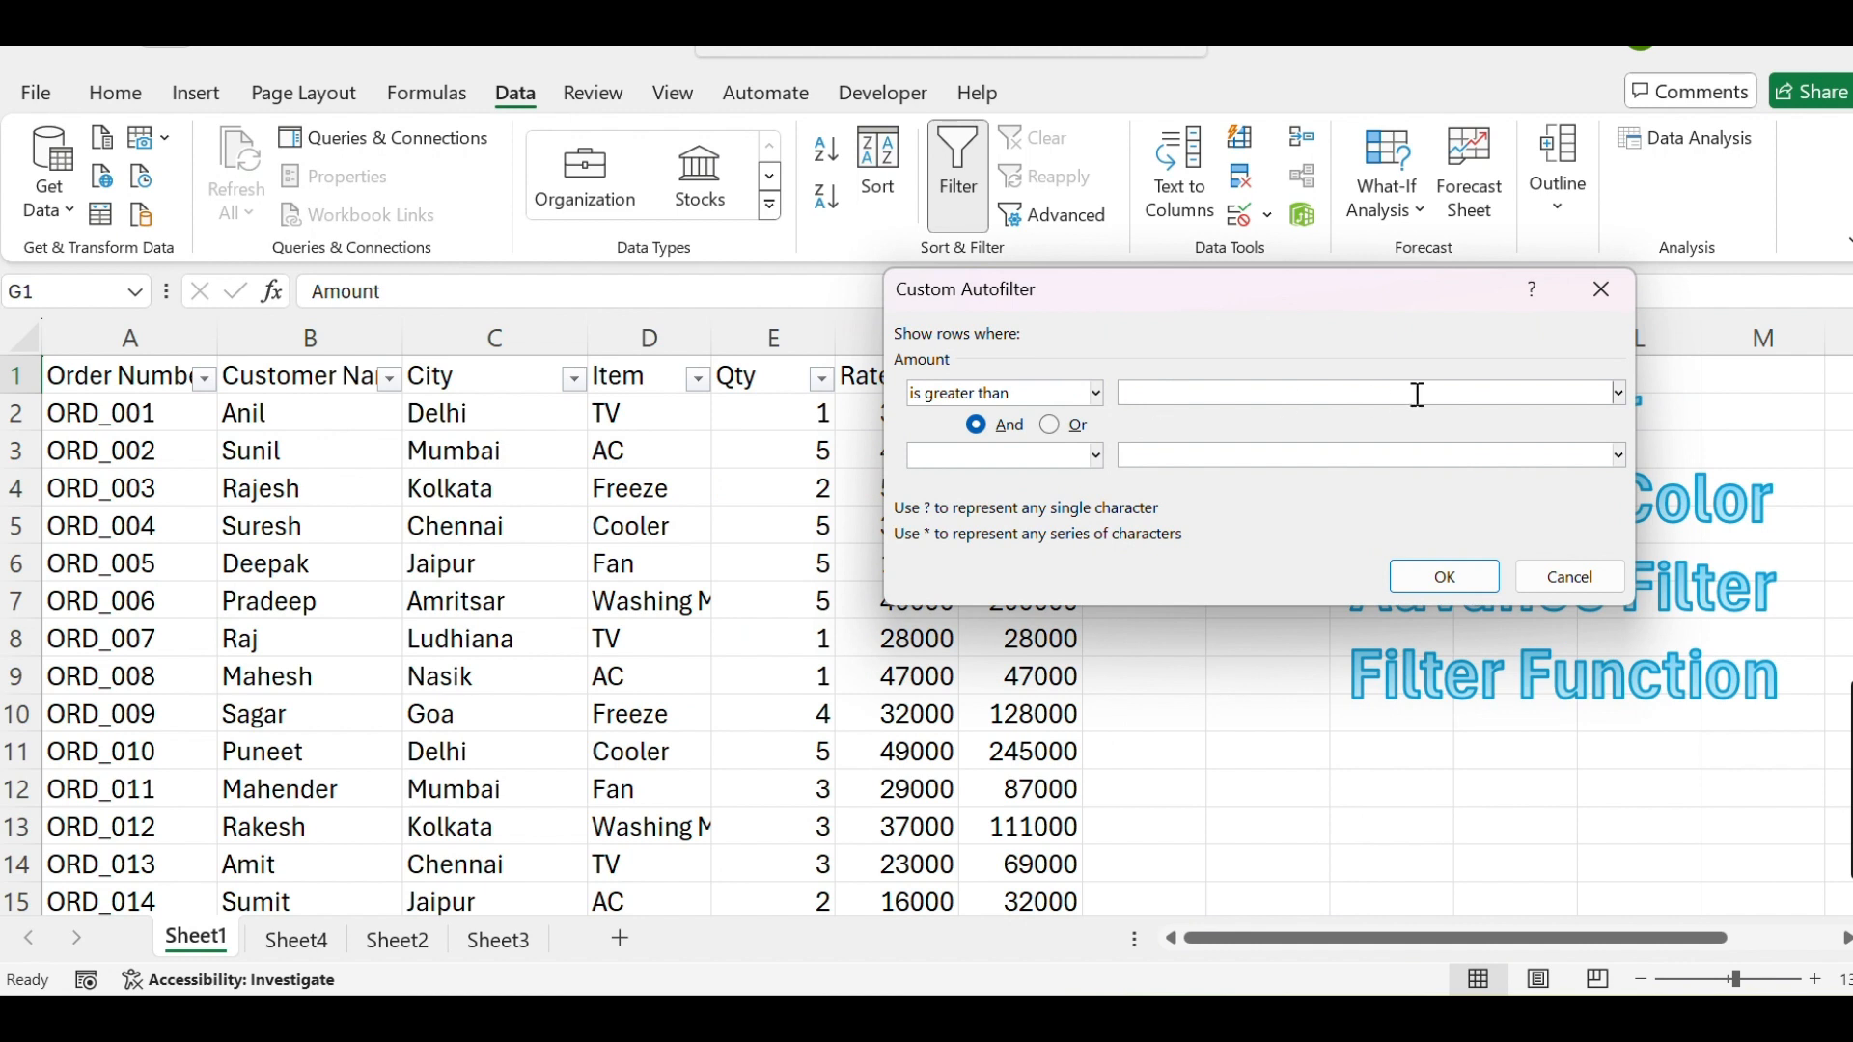
{"action": "type", "text": "200000"}
{"action": "left_click", "coordinate": [1445, 576]}
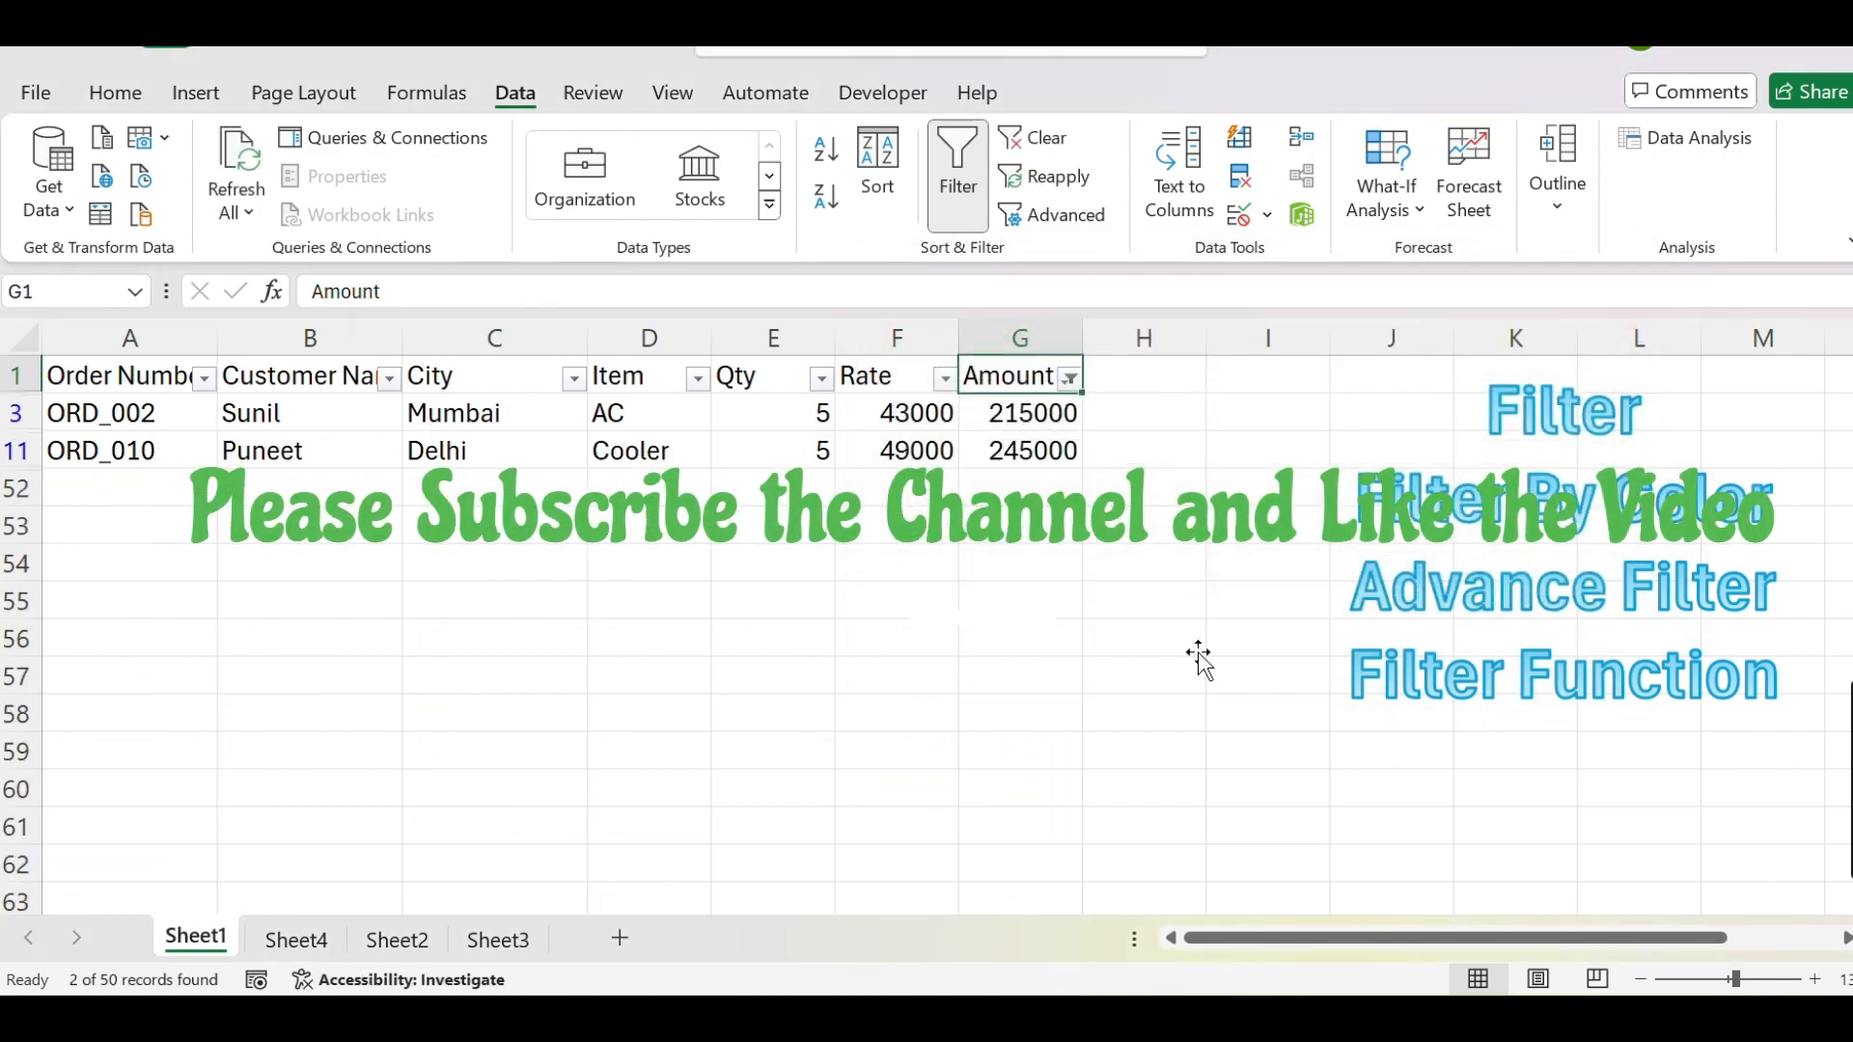
Check the customer cells of the filtered rows and clear the filter from the Amount column
{"action": "left_click", "coordinate": [355, 451]}
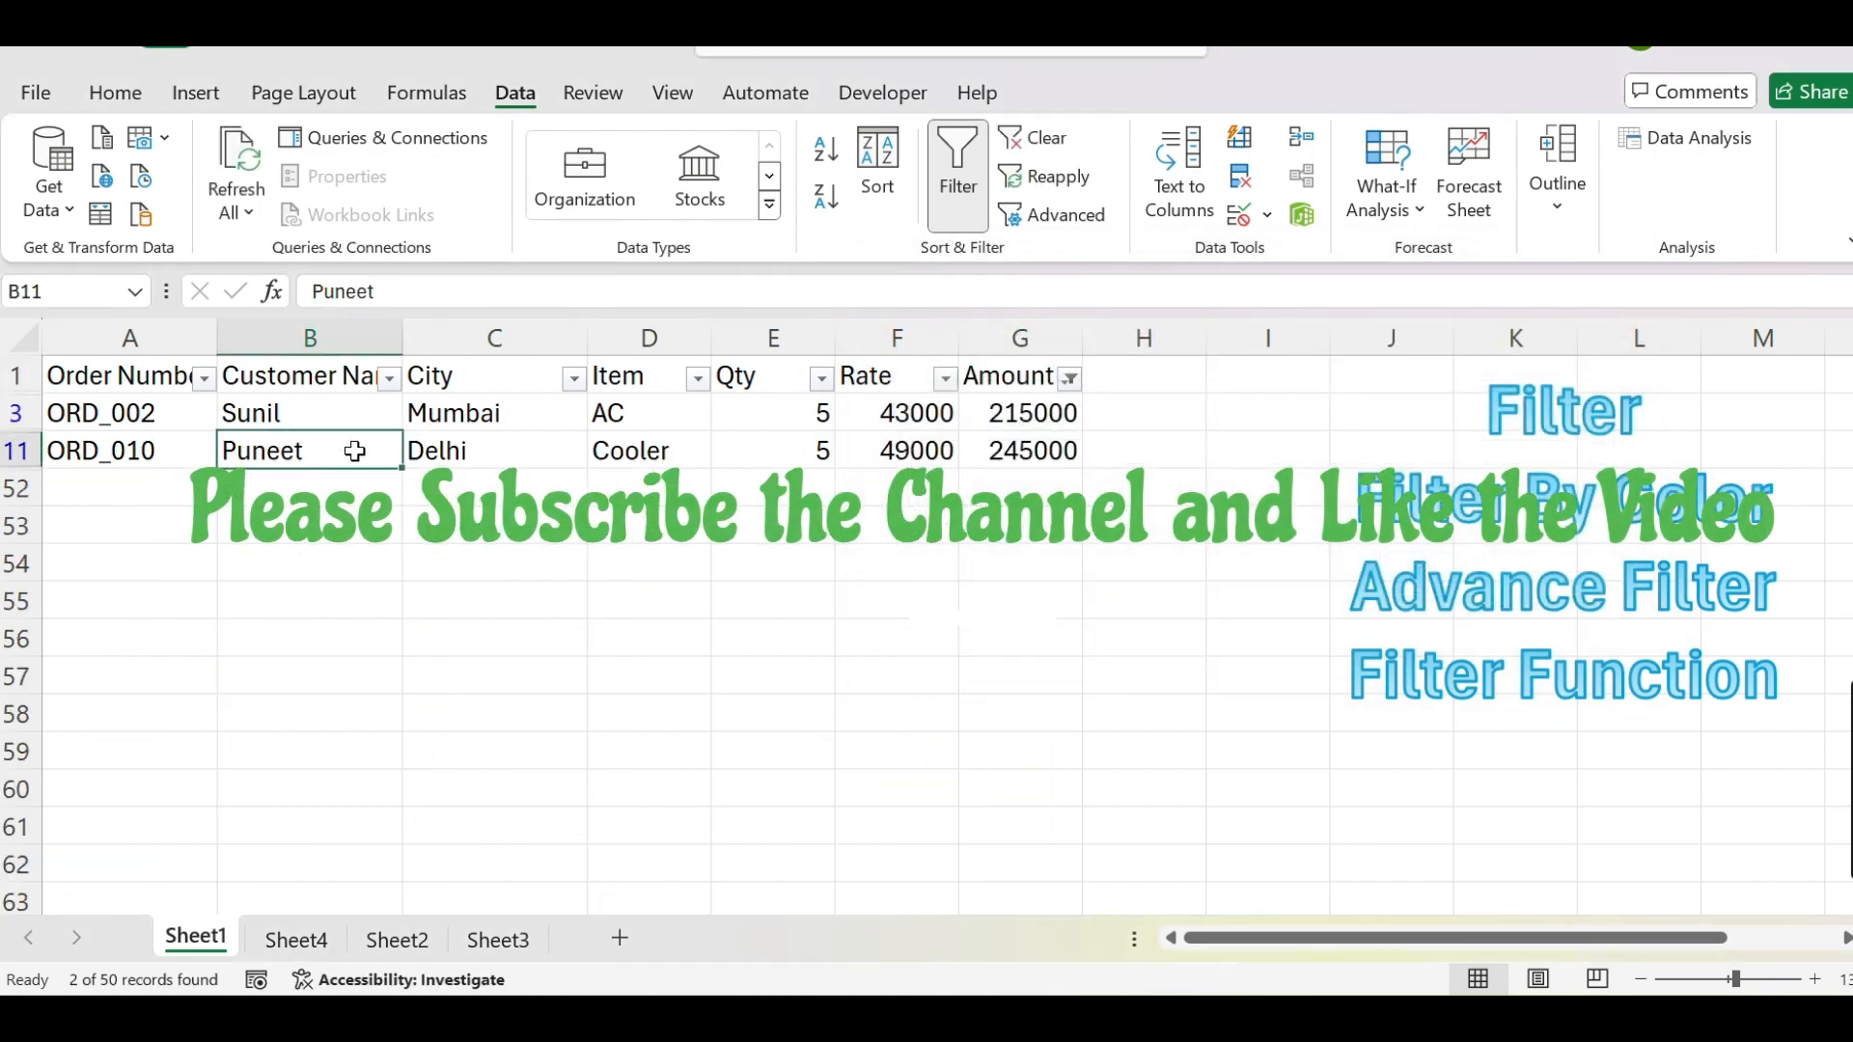
{"action": "left_click", "coordinate": [367, 423]}
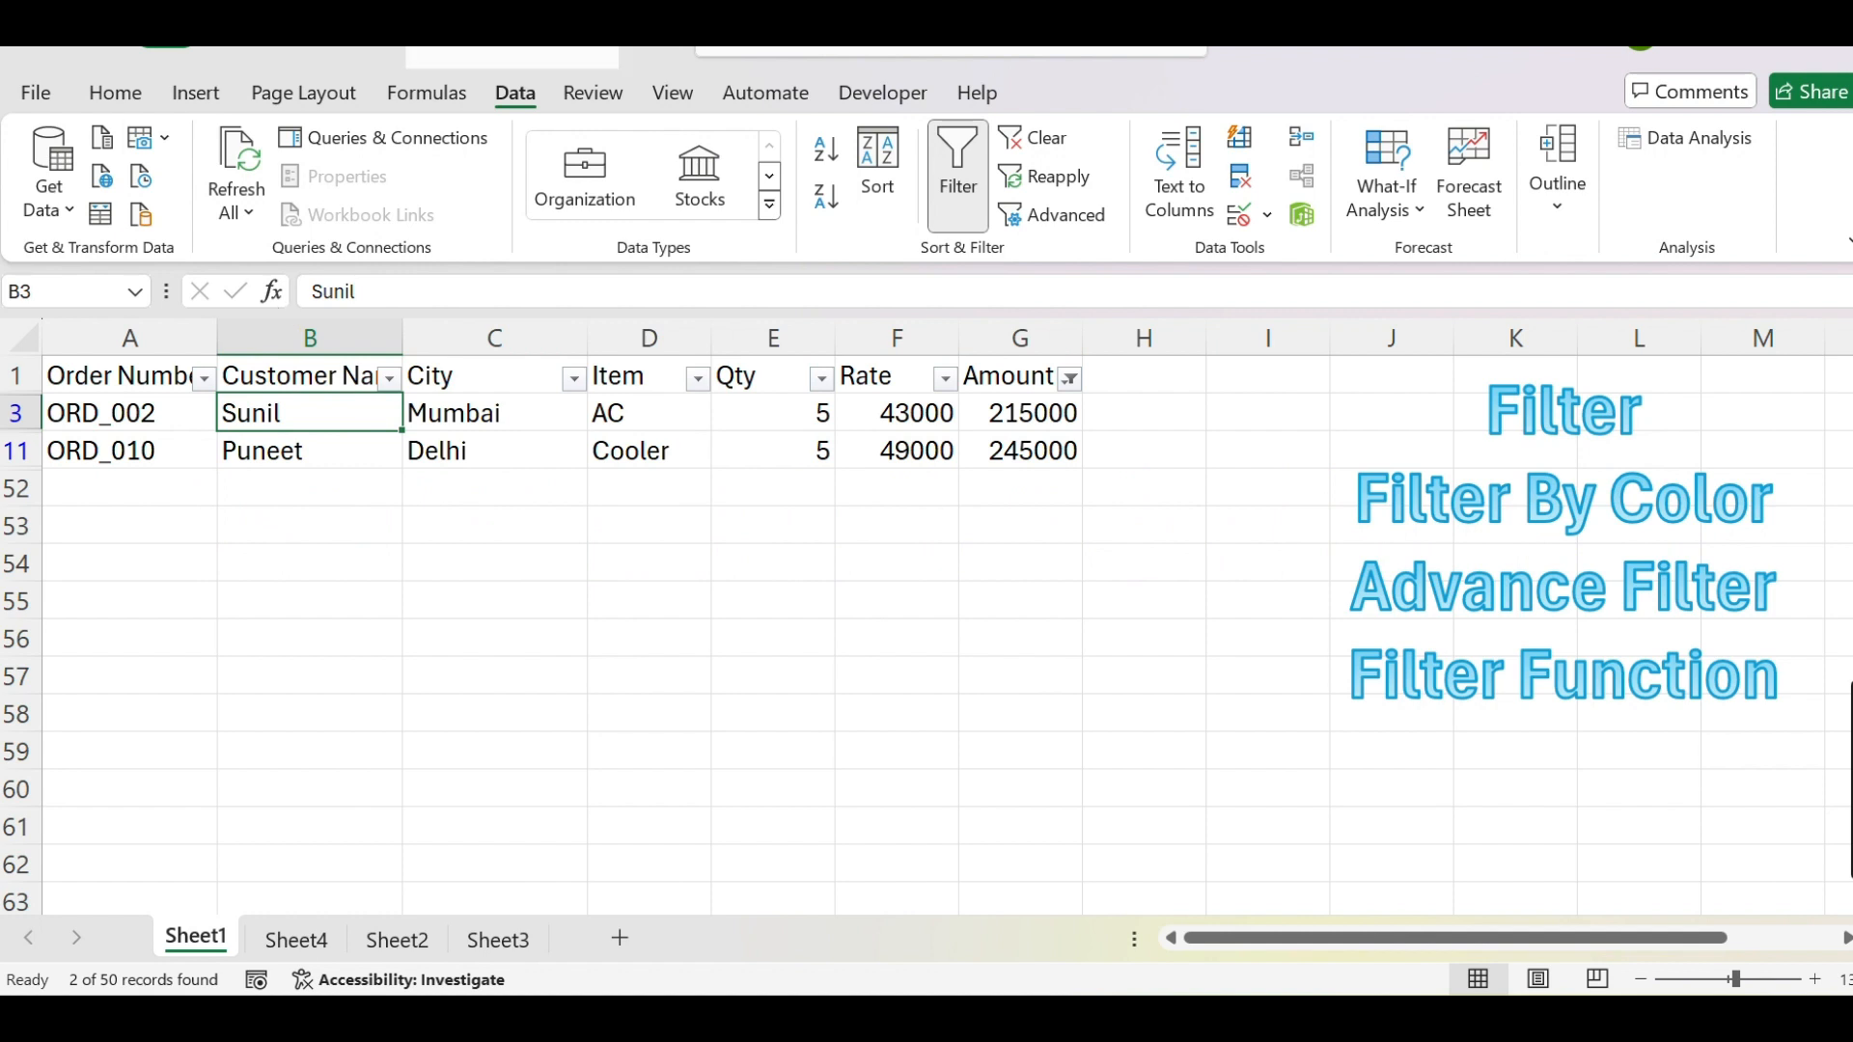
{"action": "left_click", "coordinate": [1071, 386]}
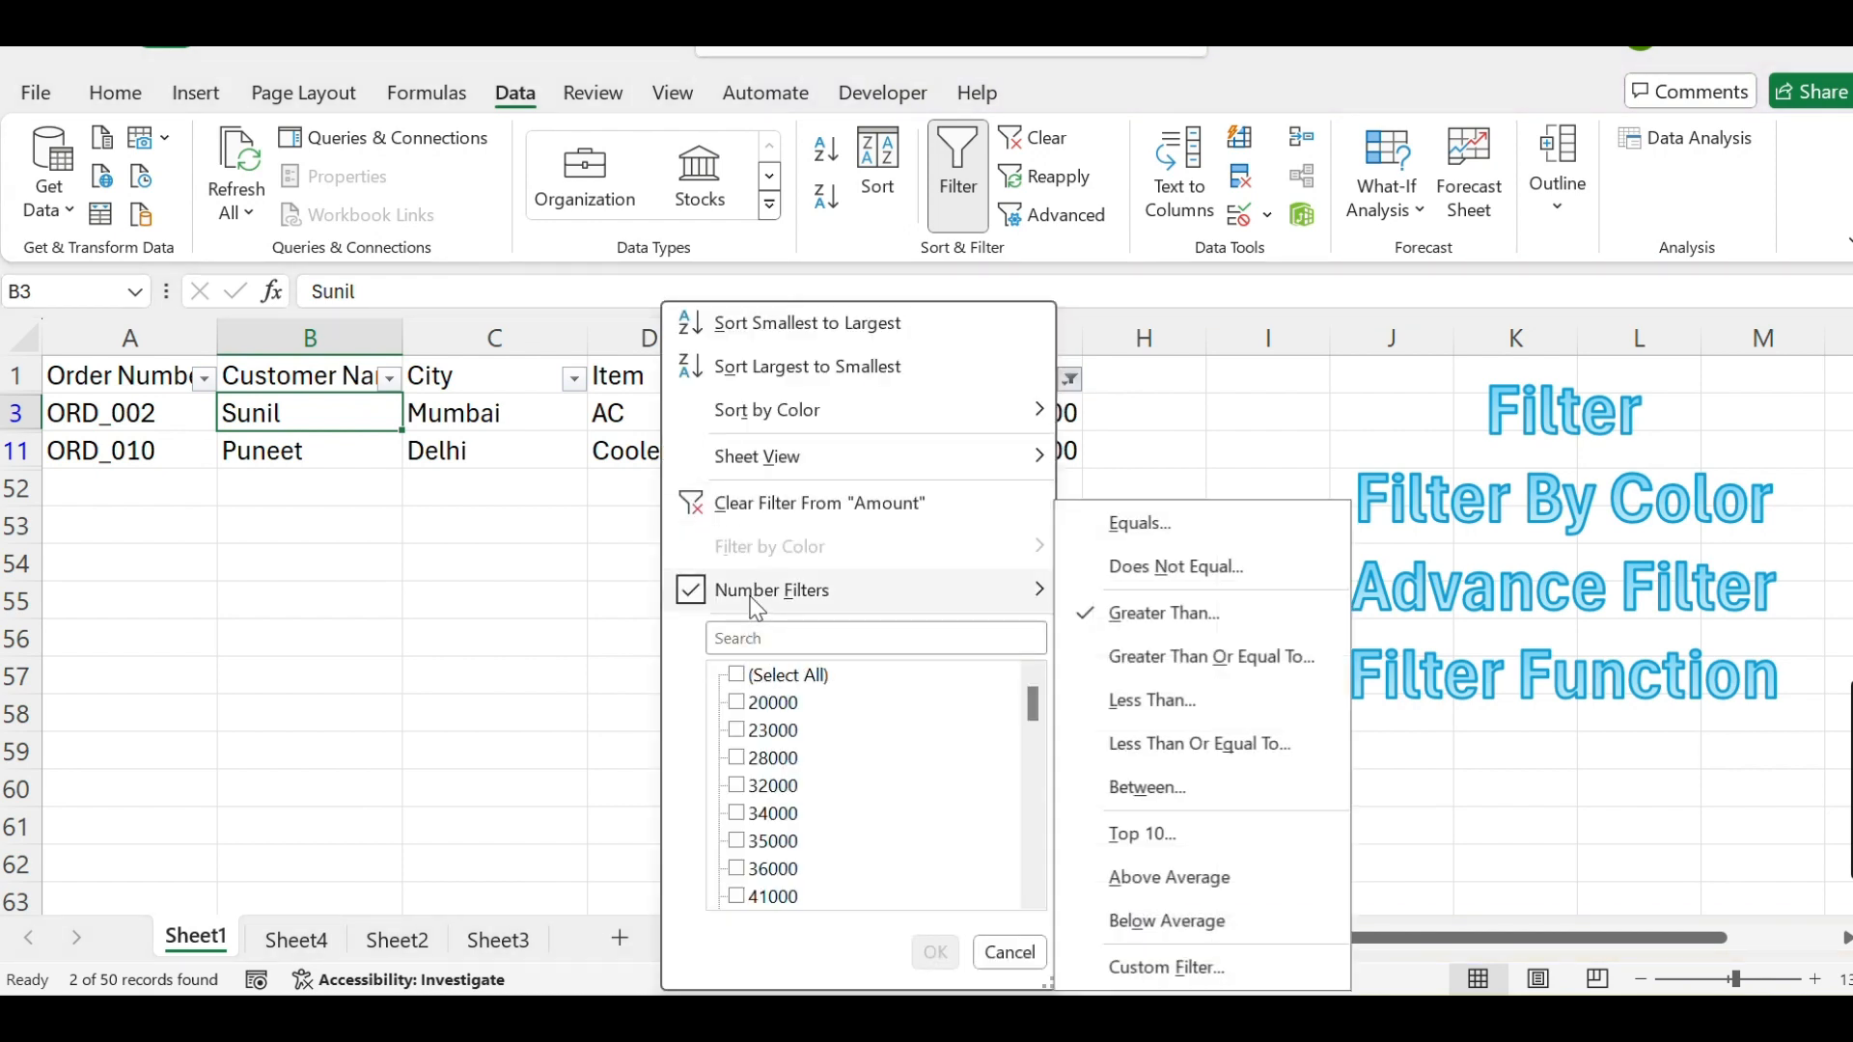
{"action": "left_click", "coordinate": [794, 505]}
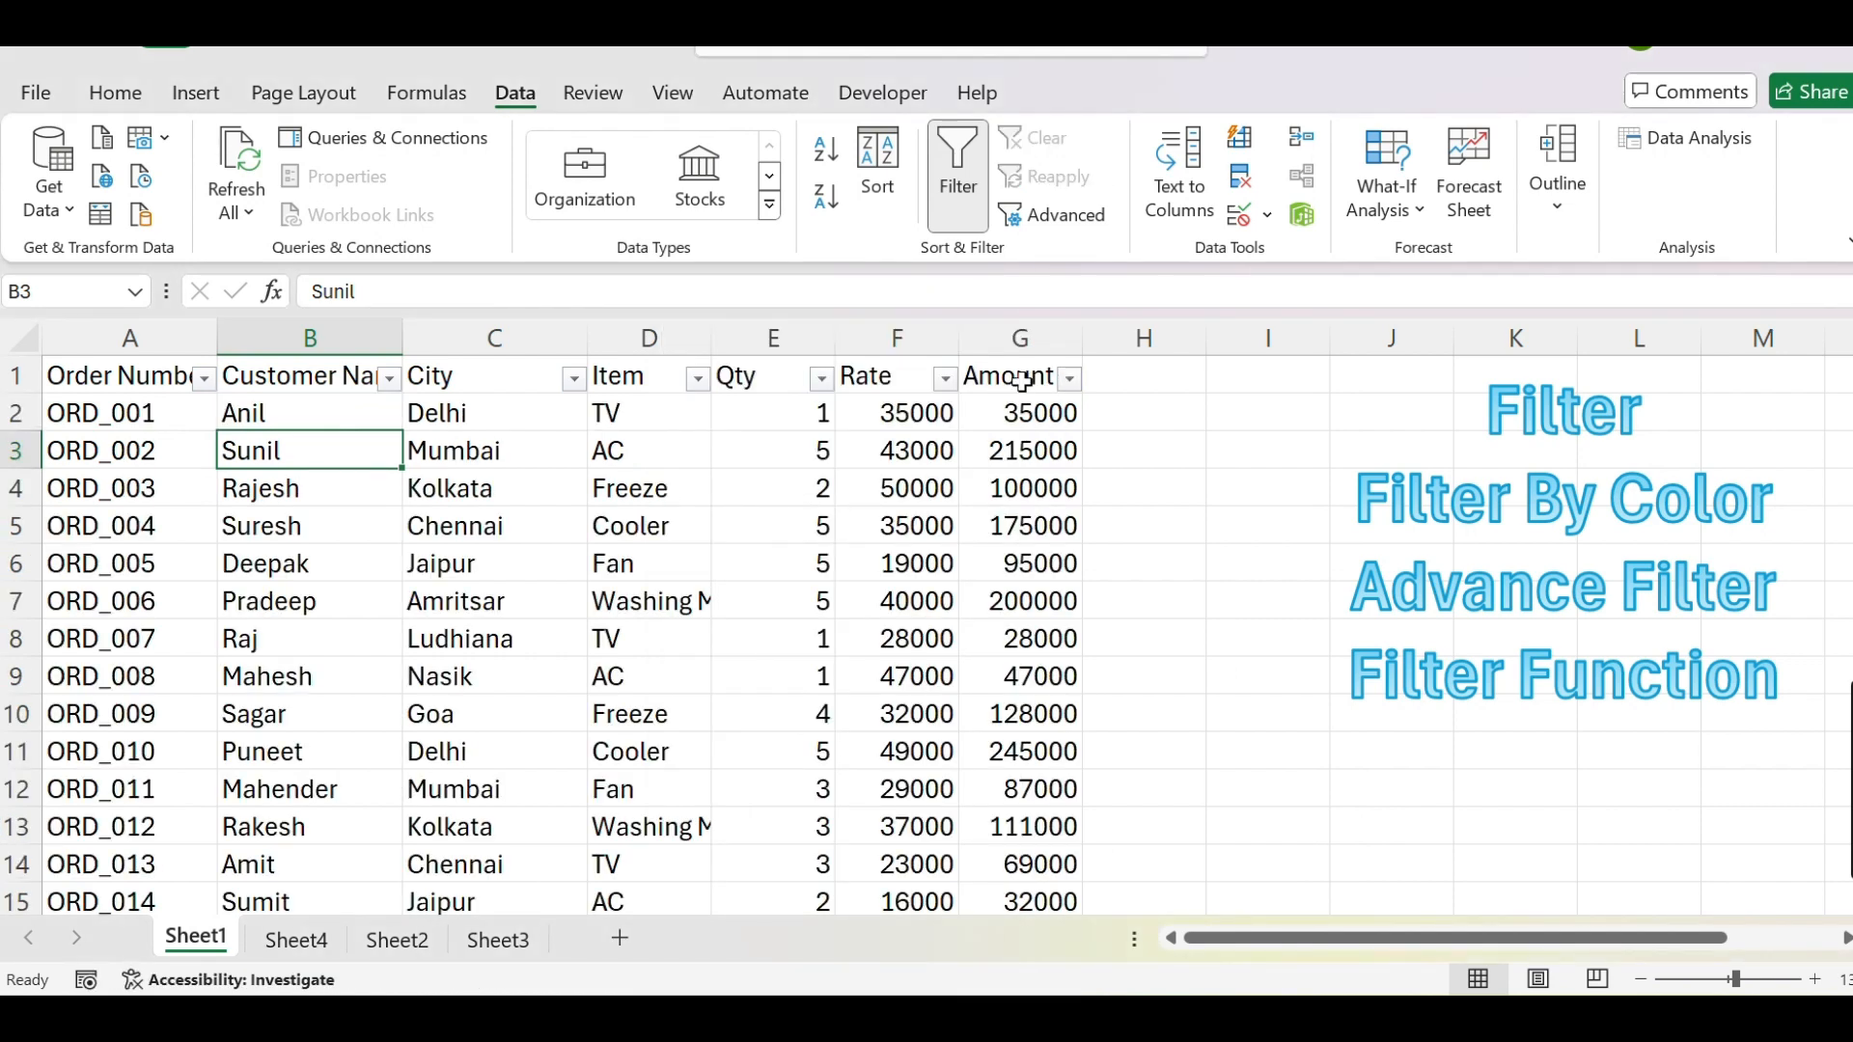
Filter the City column to show only the Delhi rows
{"action": "left_click", "coordinate": [575, 379]}
{"action": "left_click", "coordinate": [284, 675]}
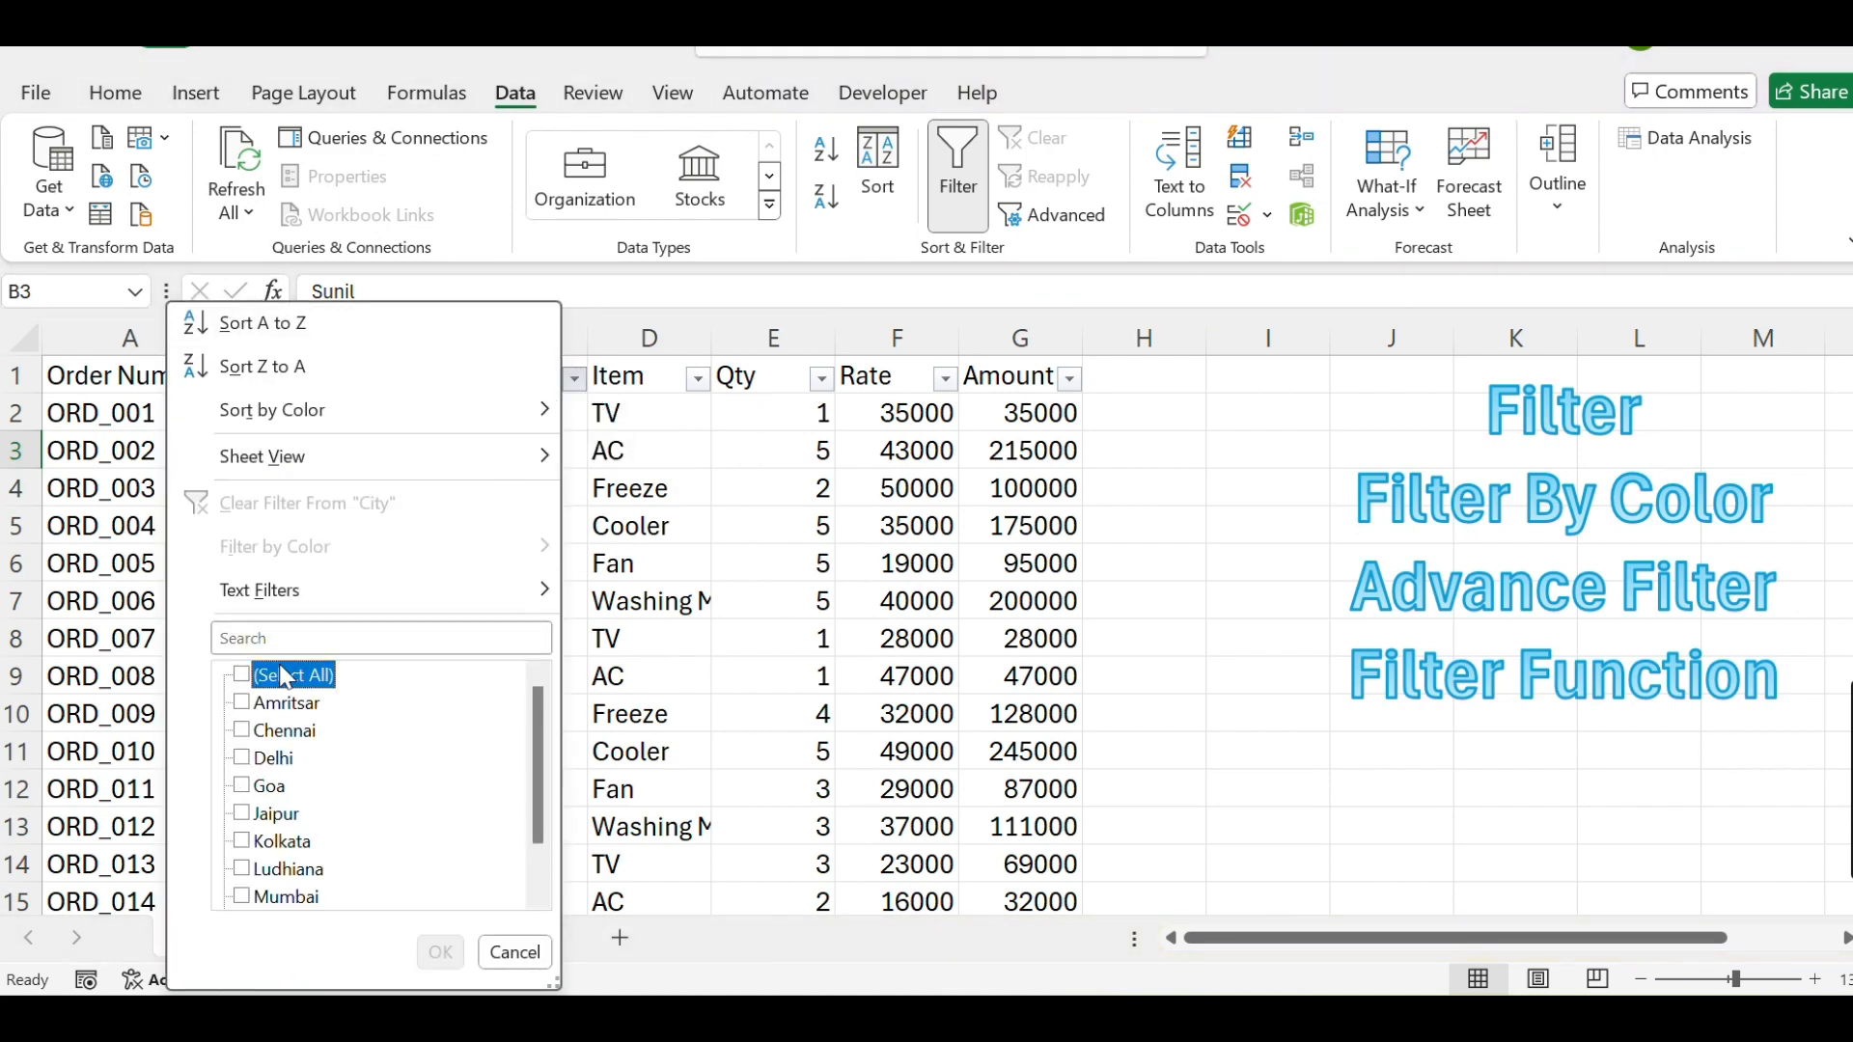
{"action": "left_click", "coordinate": [260, 760]}
{"action": "left_click", "coordinate": [436, 953]}
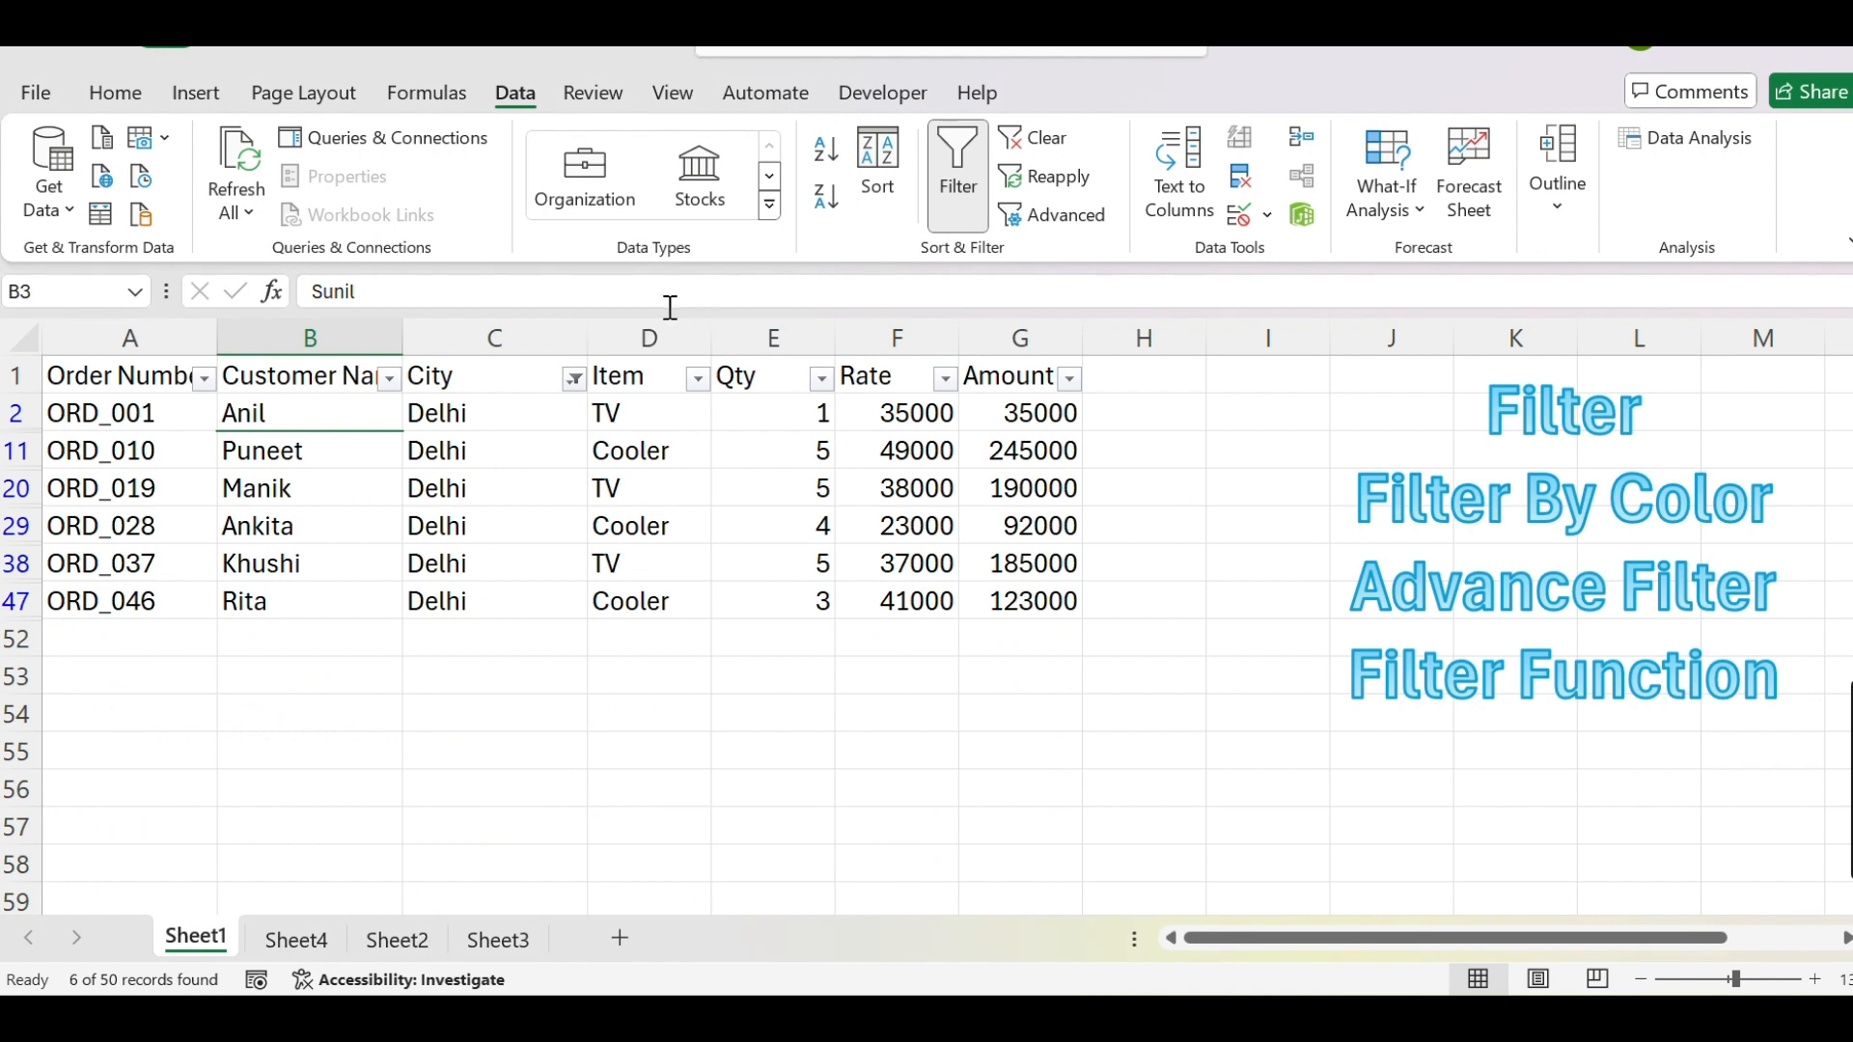
Narrow the Delhi rows further by filtering the Item column to TV only
{"action": "left_click", "coordinate": [695, 379]}
{"action": "left_click", "coordinate": [456, 673]}
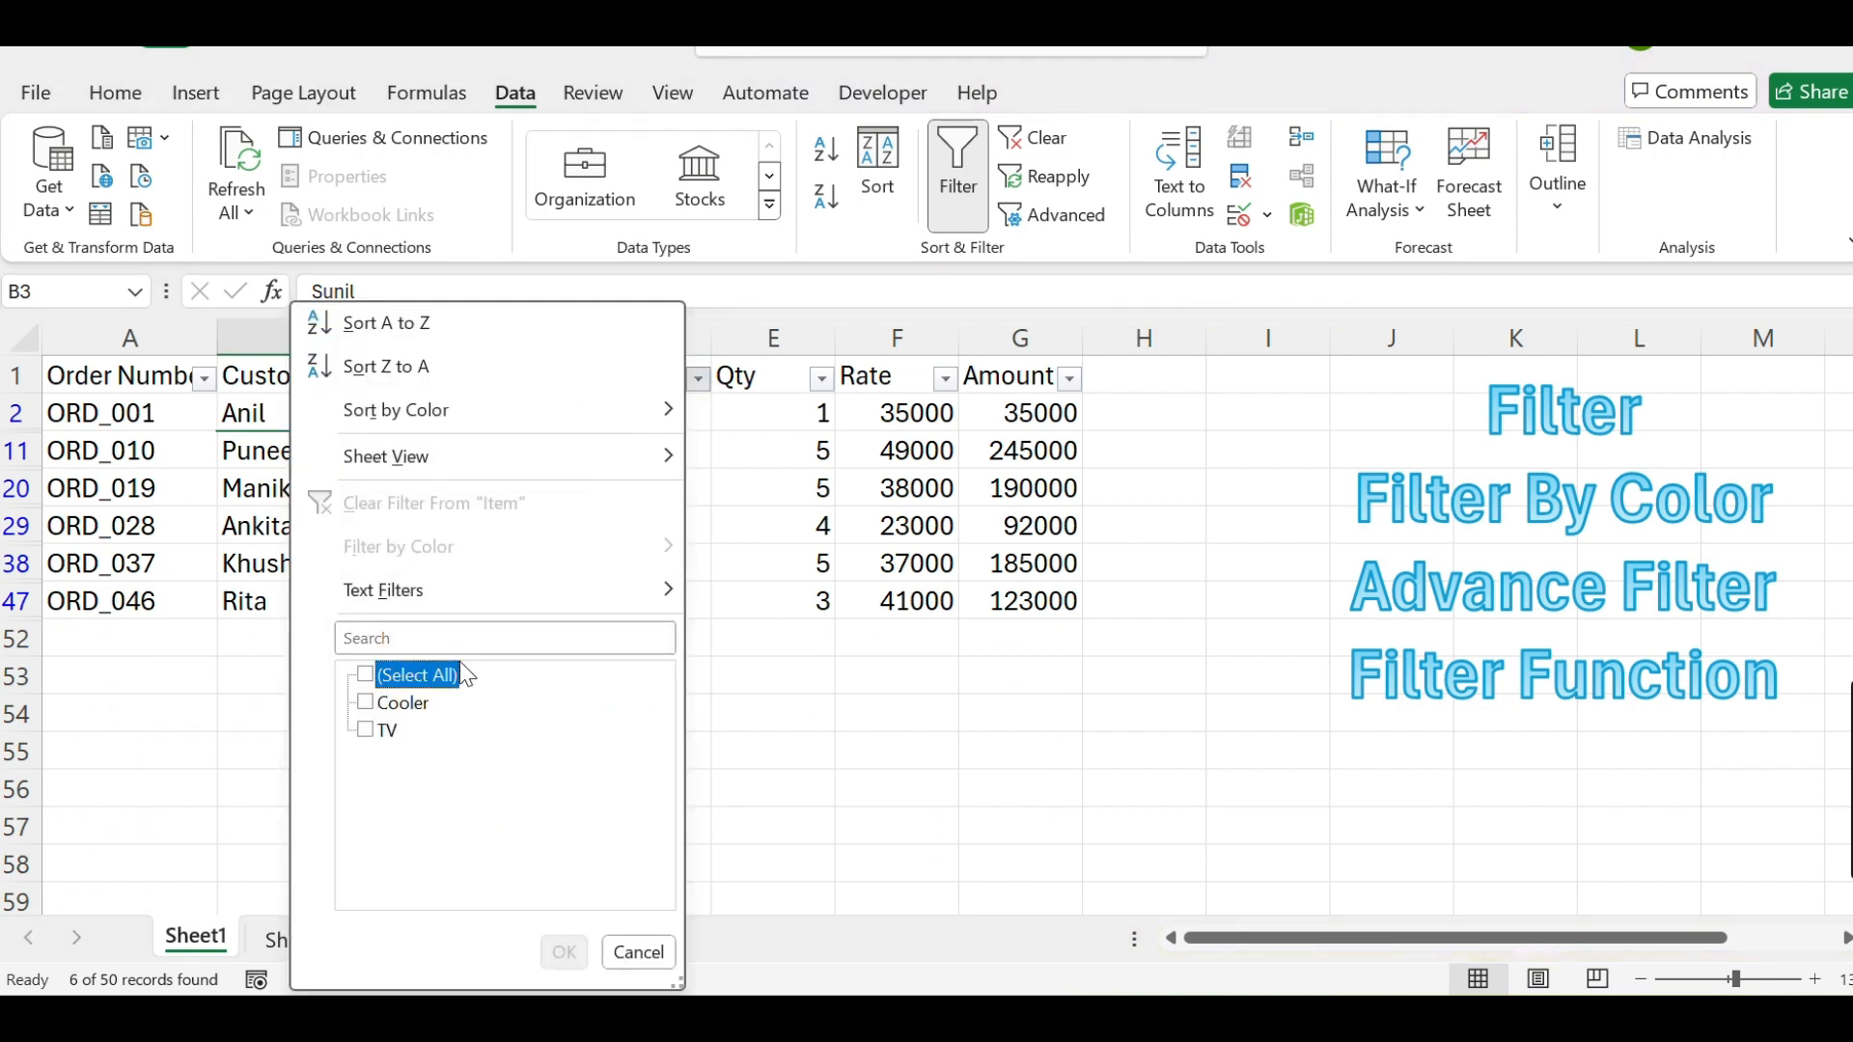
{"action": "left_click", "coordinate": [385, 741]}
{"action": "left_click", "coordinate": [564, 952]}
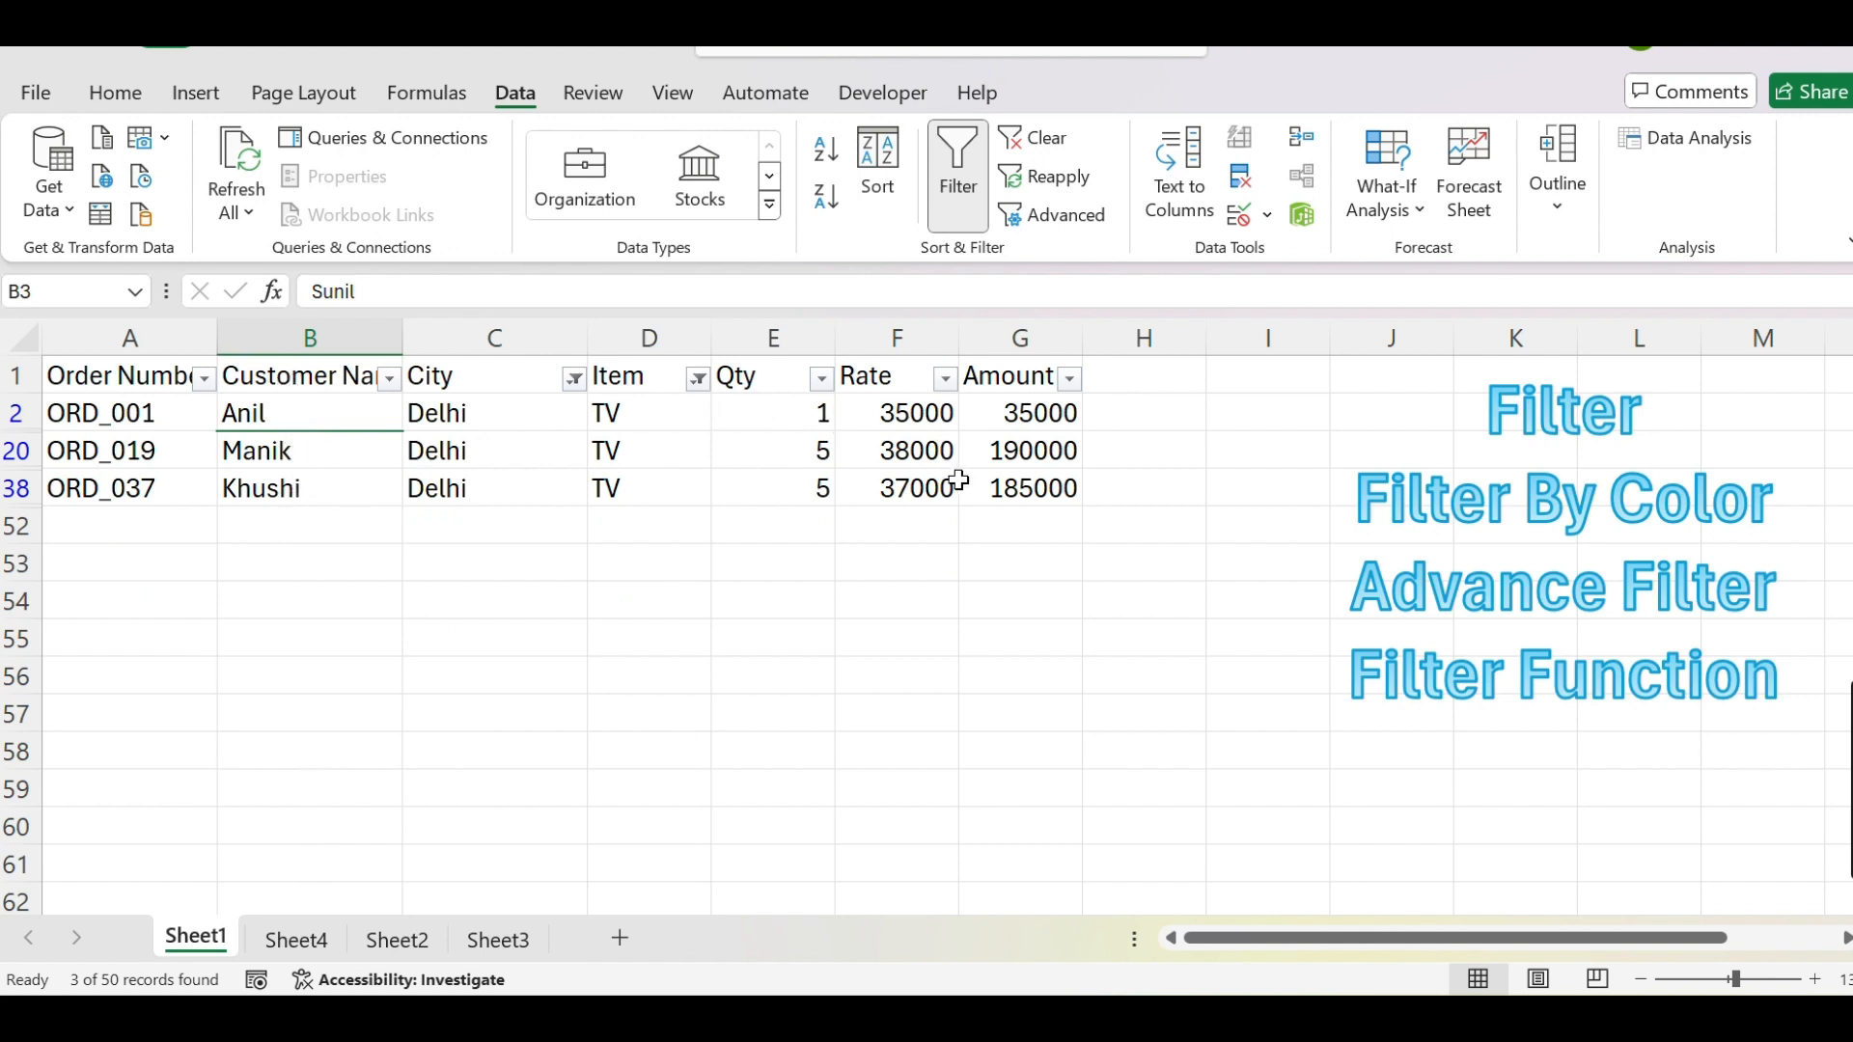
Select all values again in the Item and City column filters to show every order
{"action": "left_click", "coordinate": [697, 382]}
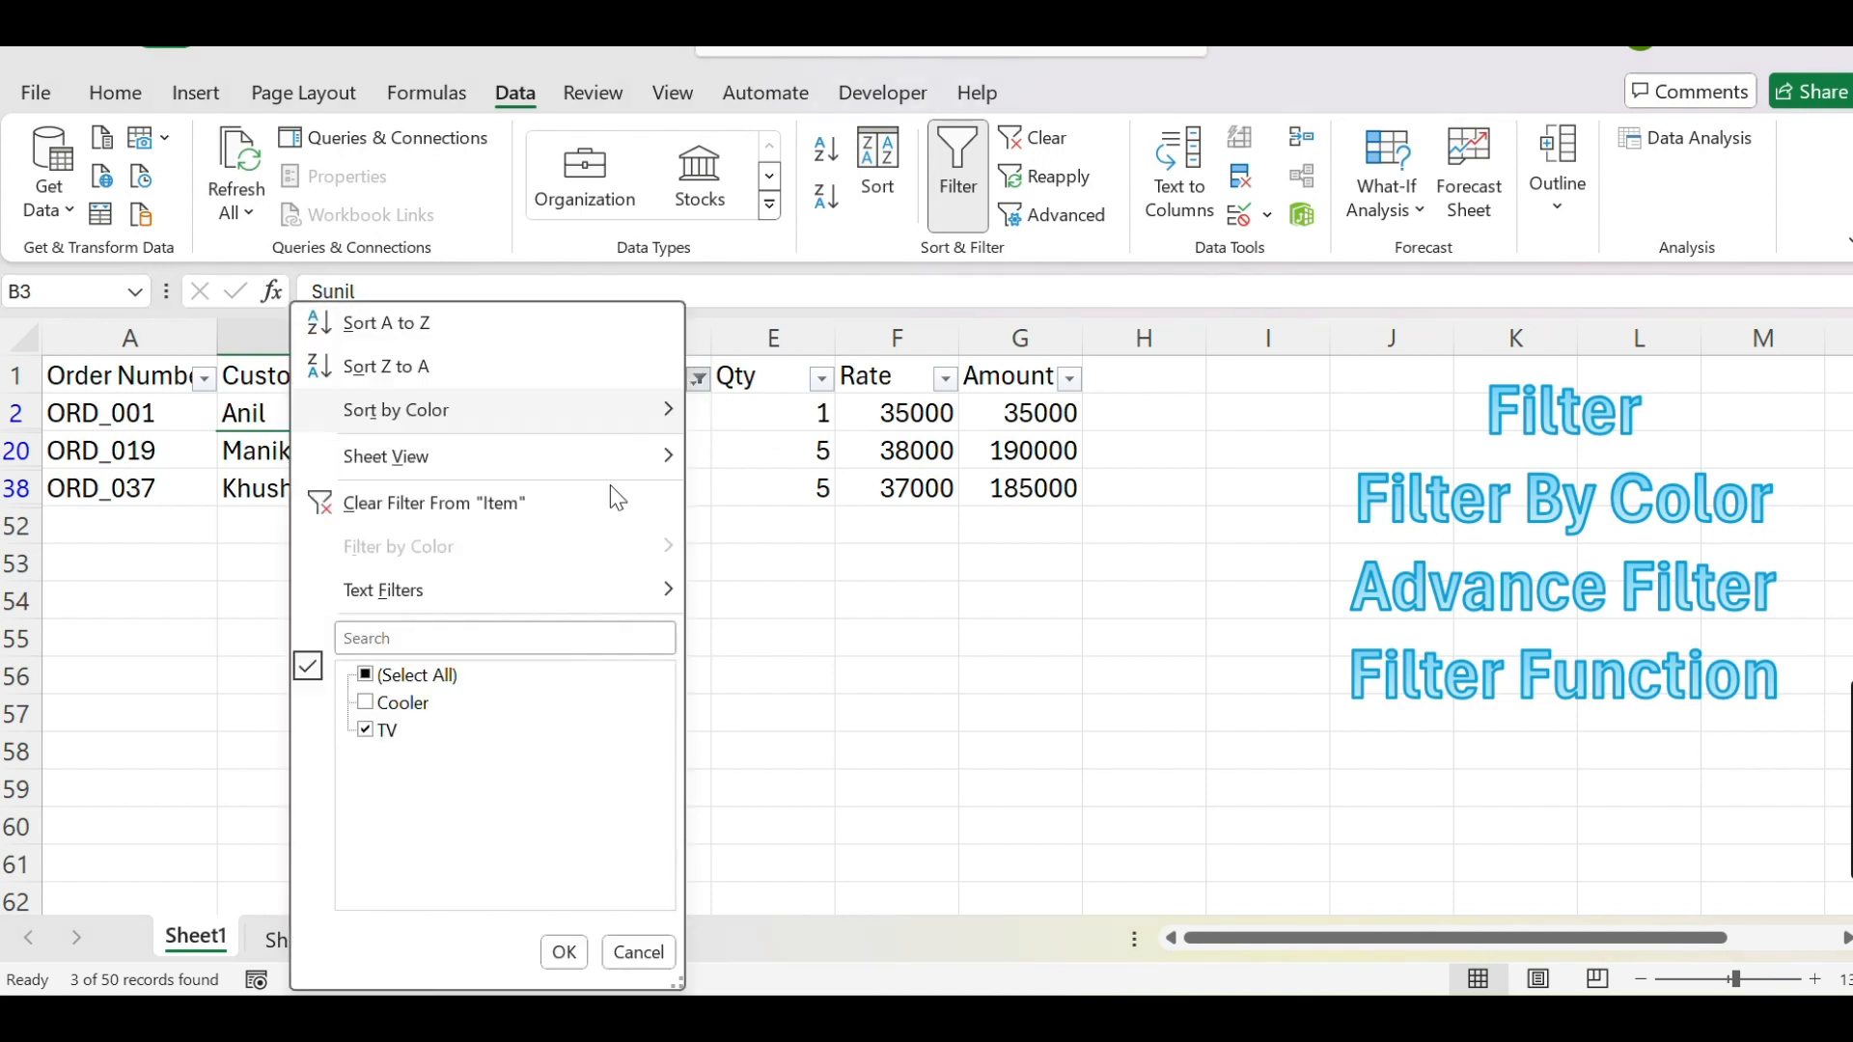
{"action": "left_click", "coordinate": [420, 675]}
{"action": "left_click", "coordinate": [562, 953]}
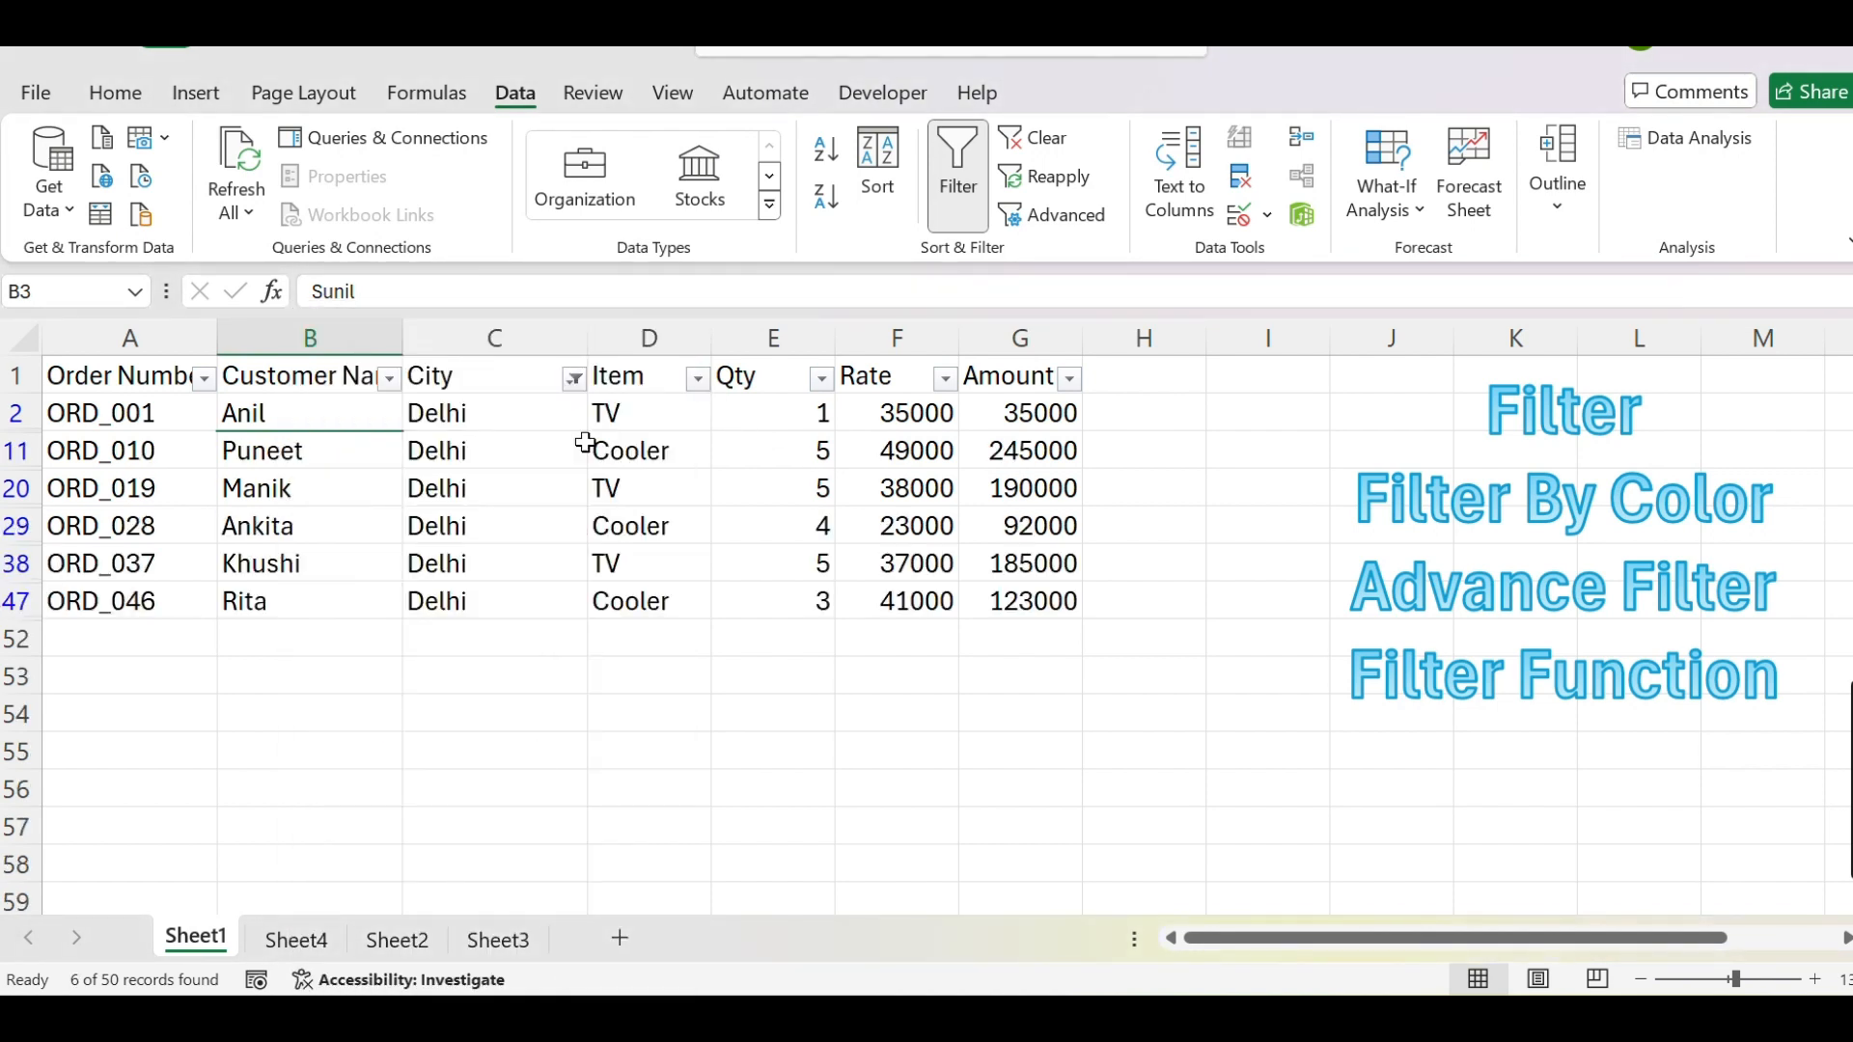
{"action": "left_click", "coordinate": [574, 379]}
{"action": "left_click", "coordinate": [321, 676]}
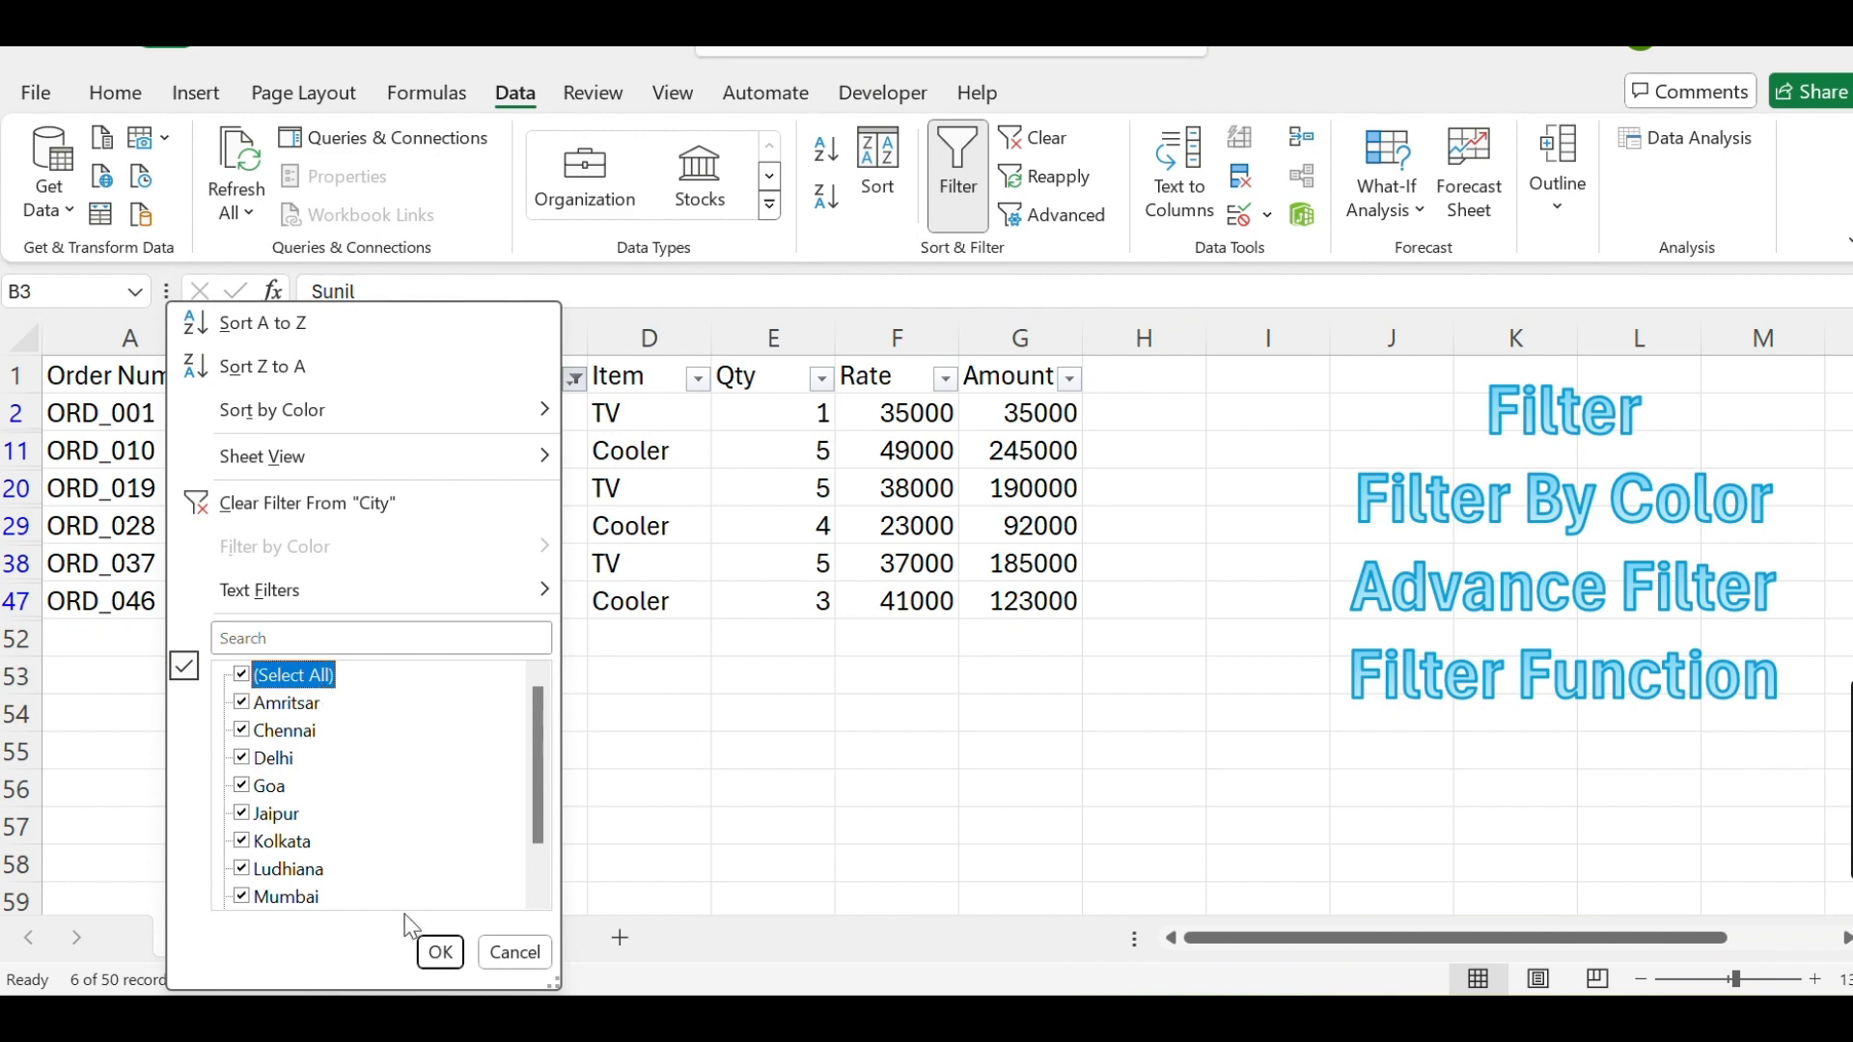
{"action": "left_click", "coordinate": [440, 953]}
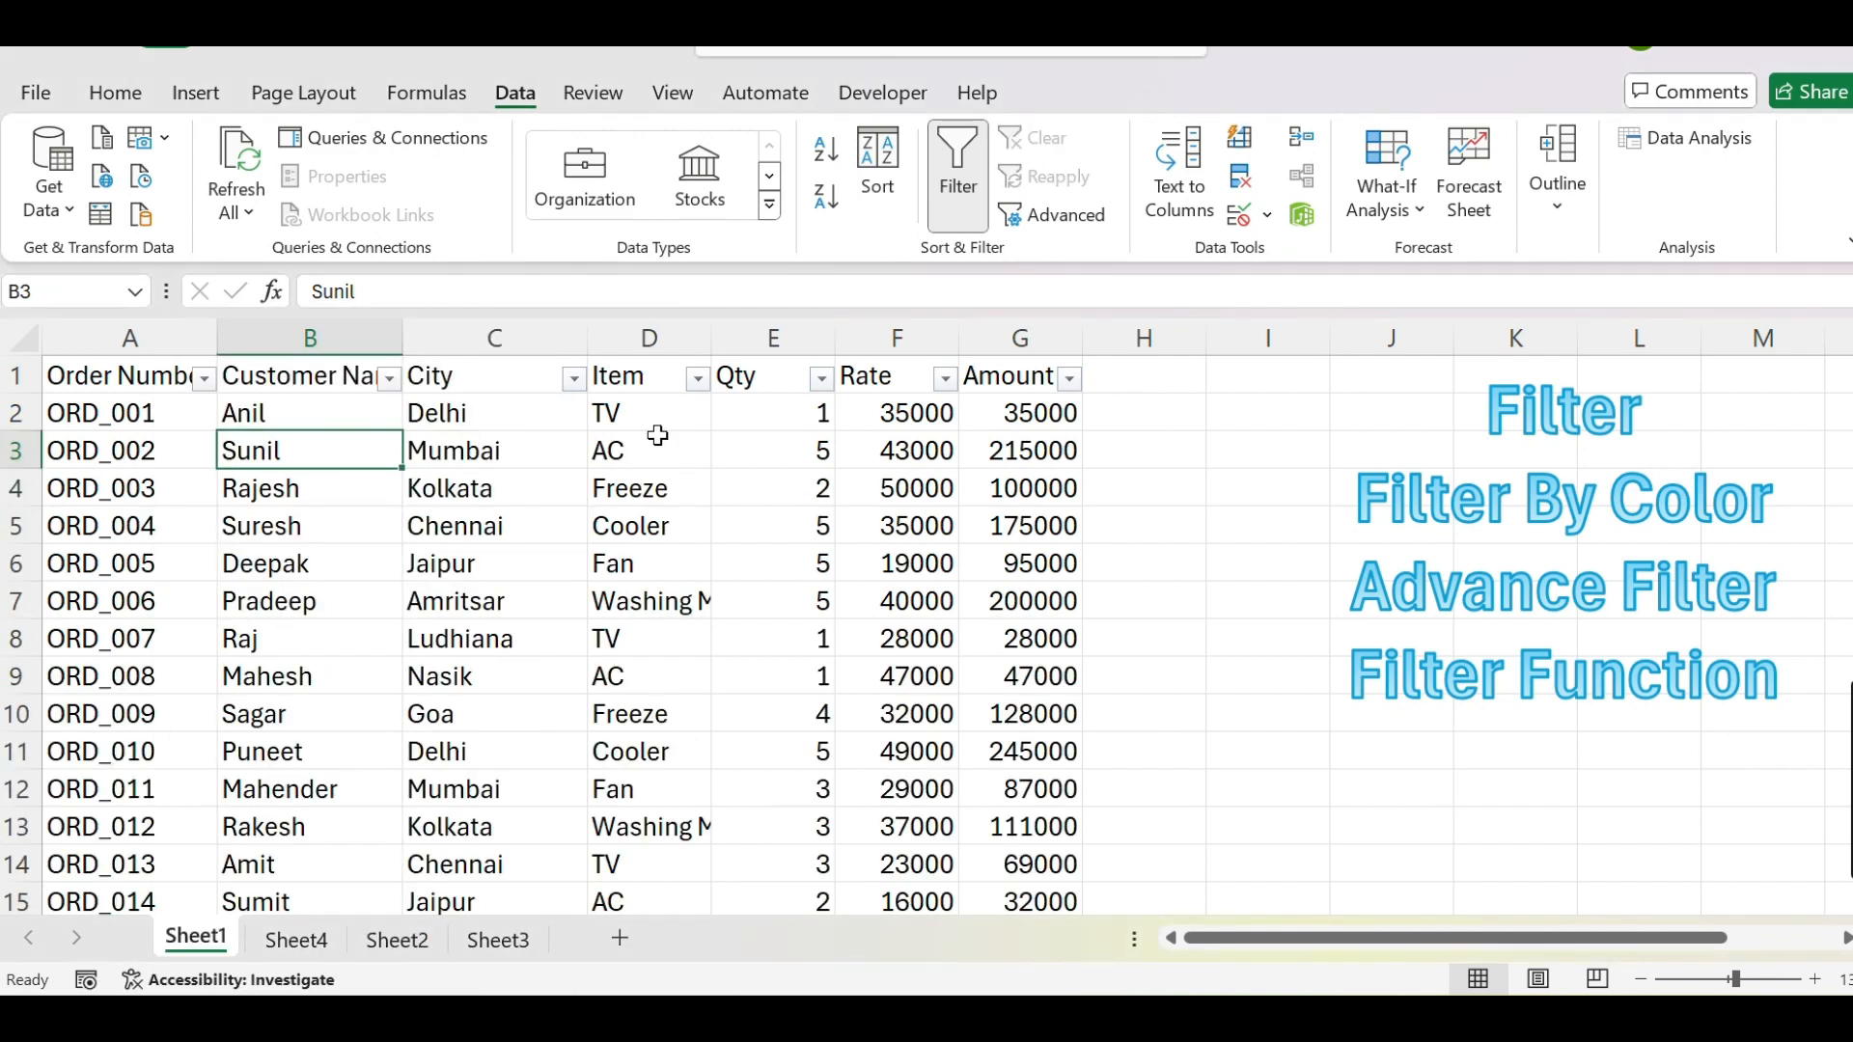
Try a Begins With text filter on the Customer Name column using "A" with the quotation marks included
{"action": "left_click", "coordinate": [389, 378]}
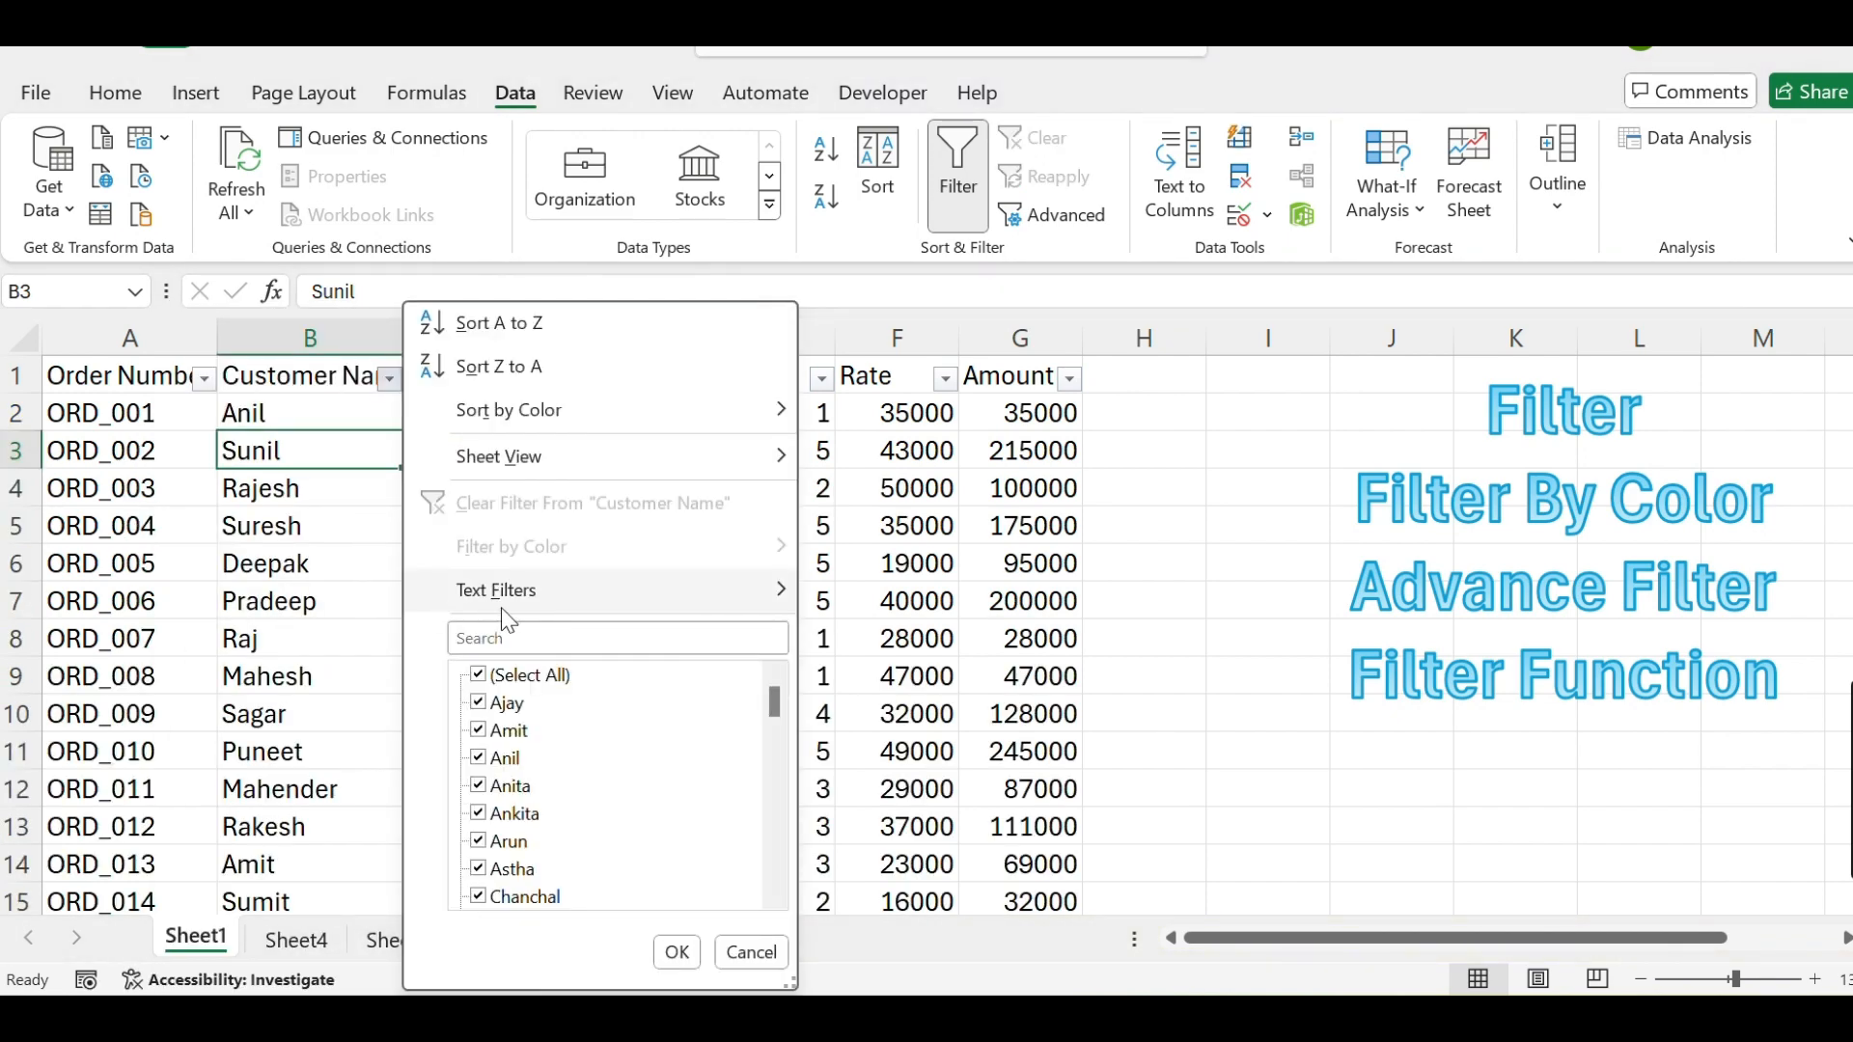
{"action": "mouse_move", "coordinate": [501, 604]}
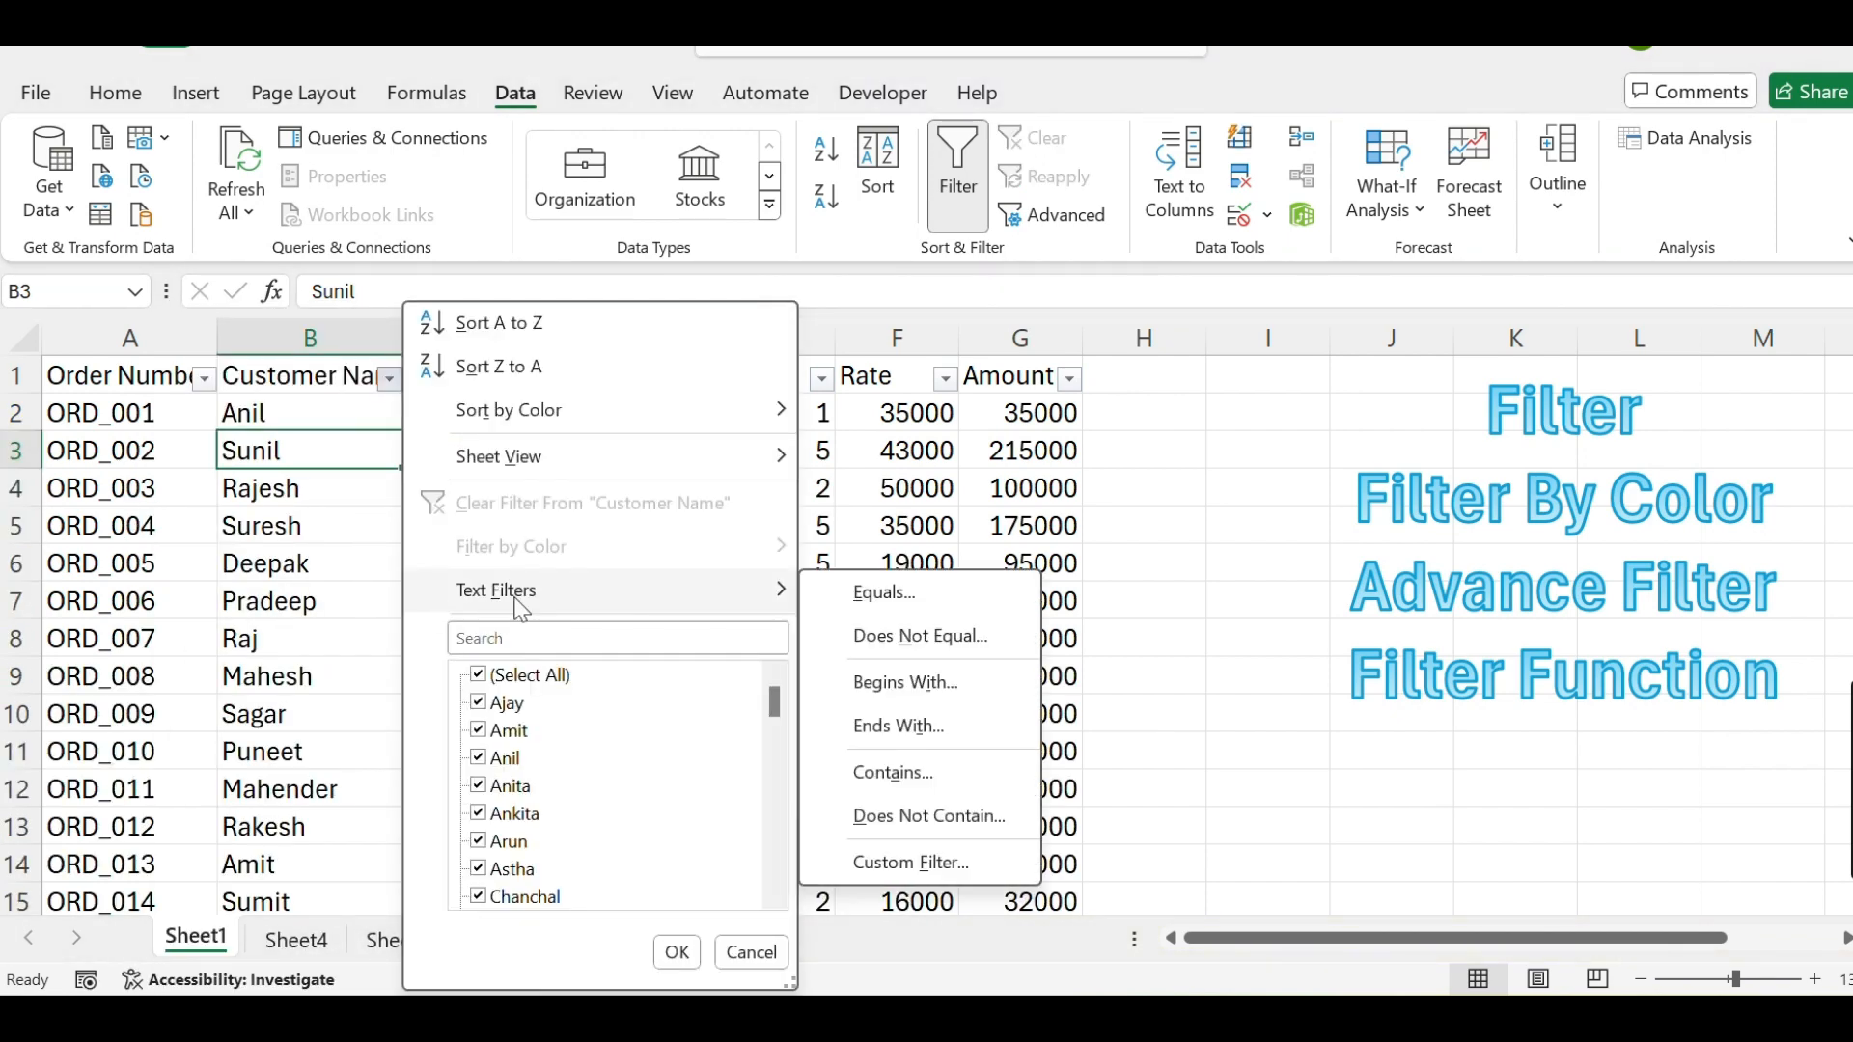
{"action": "left_click", "coordinate": [905, 684]}
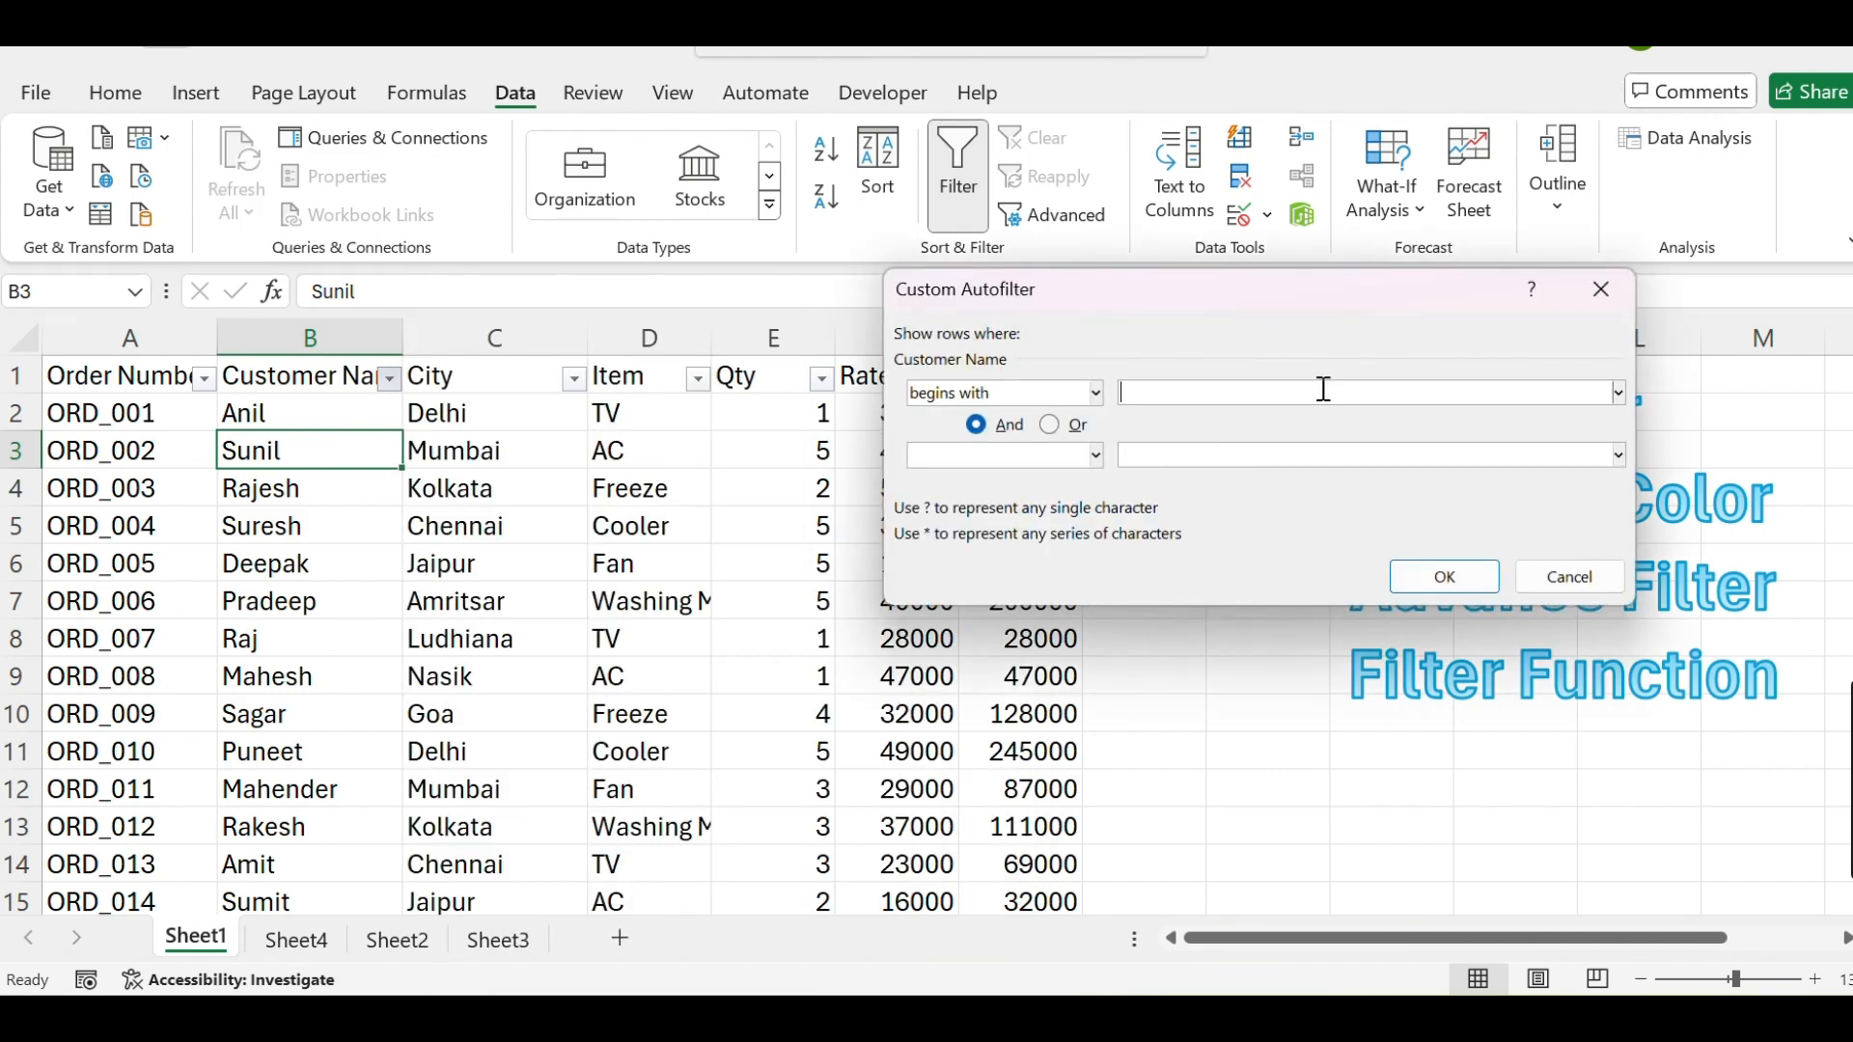
{"action": "type", "text": "A"}
{"action": "left_click", "coordinate": [1459, 579]}
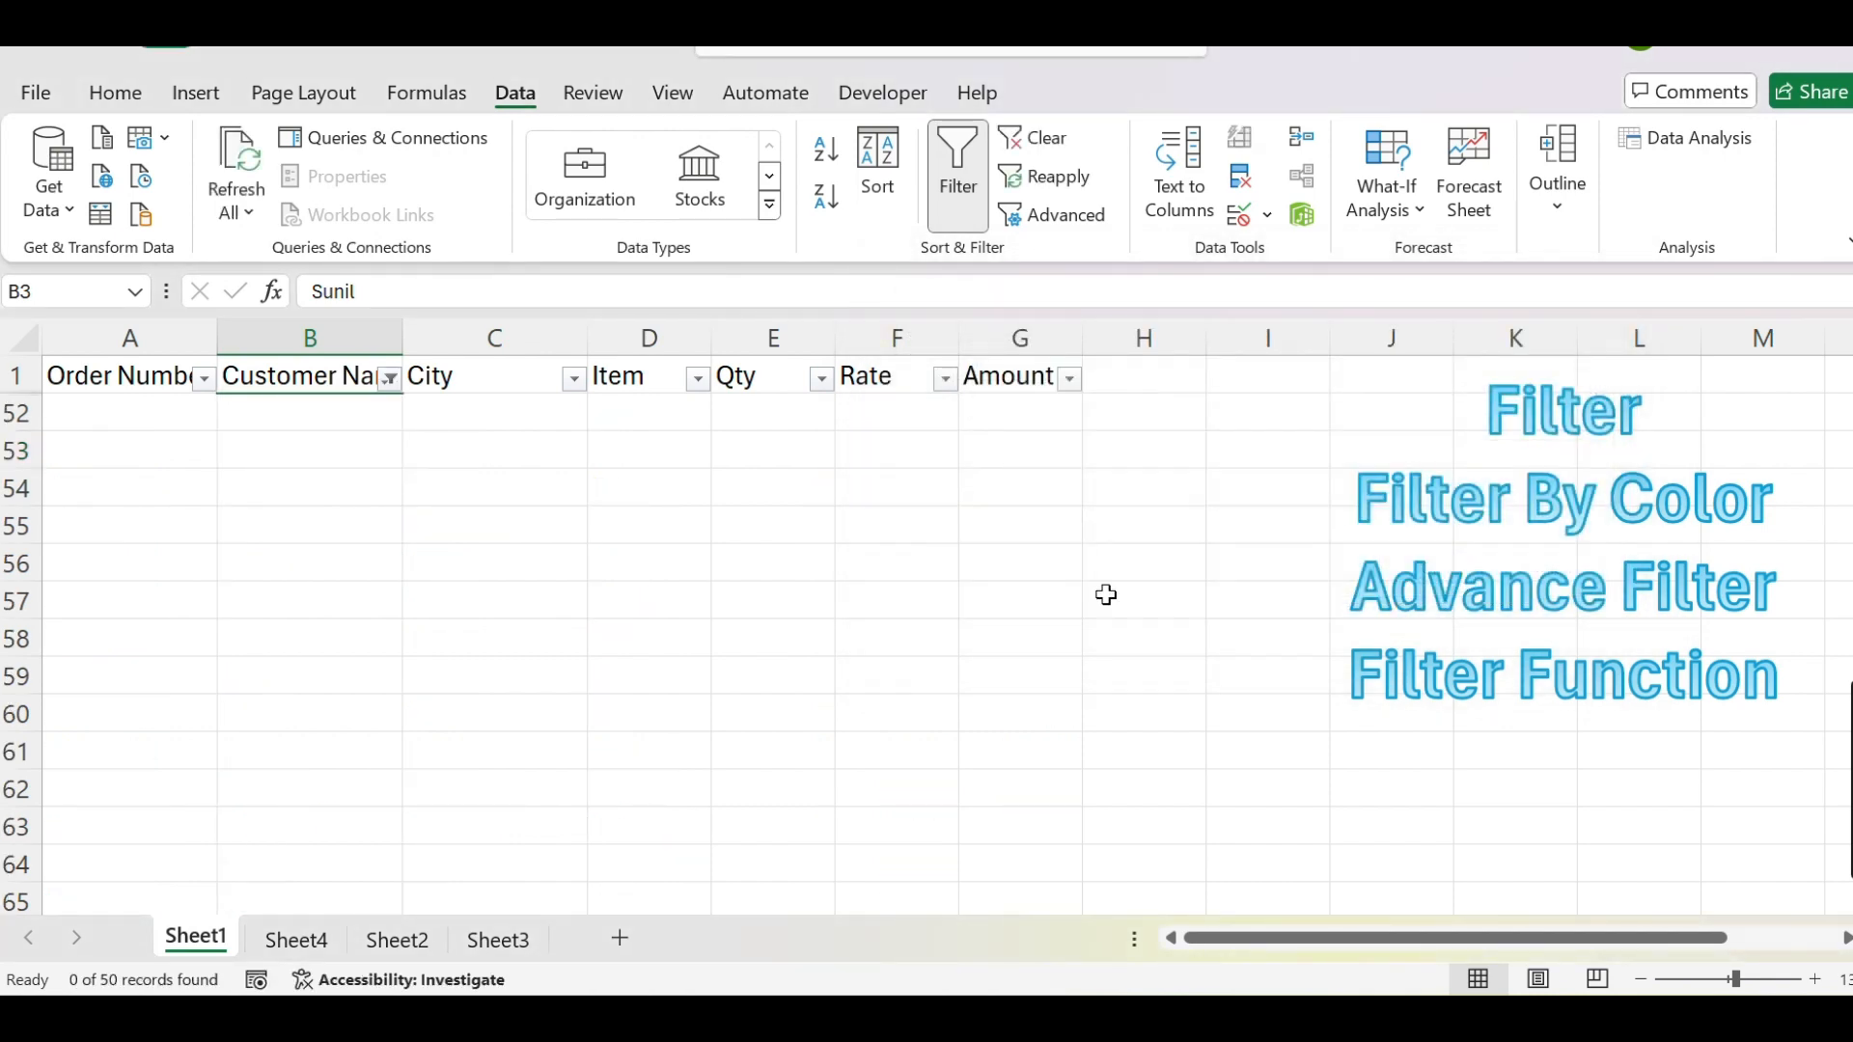
Change the Customer Name column's Begins With filter to the letter A without quotation marks
{"action": "left_click", "coordinate": [390, 378]}
{"action": "mouse_move", "coordinate": [756, 600]}
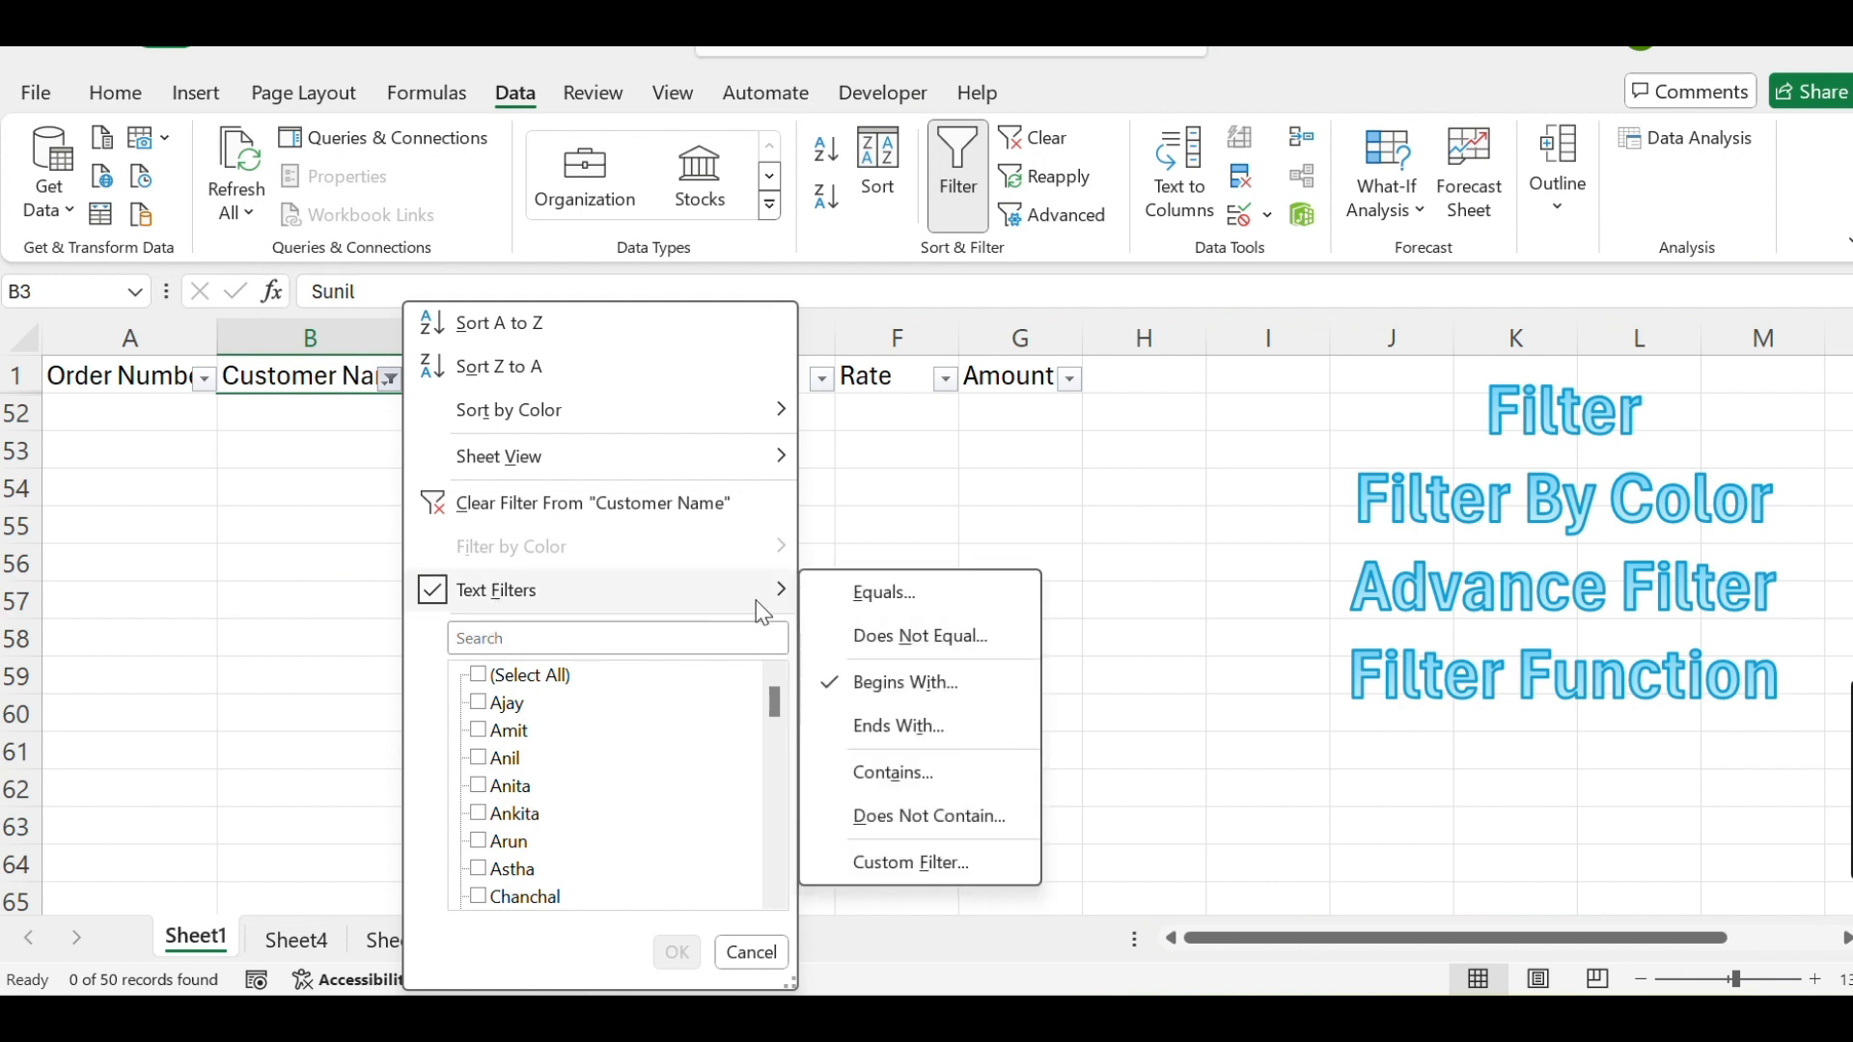
{"action": "left_click", "coordinate": [946, 681]}
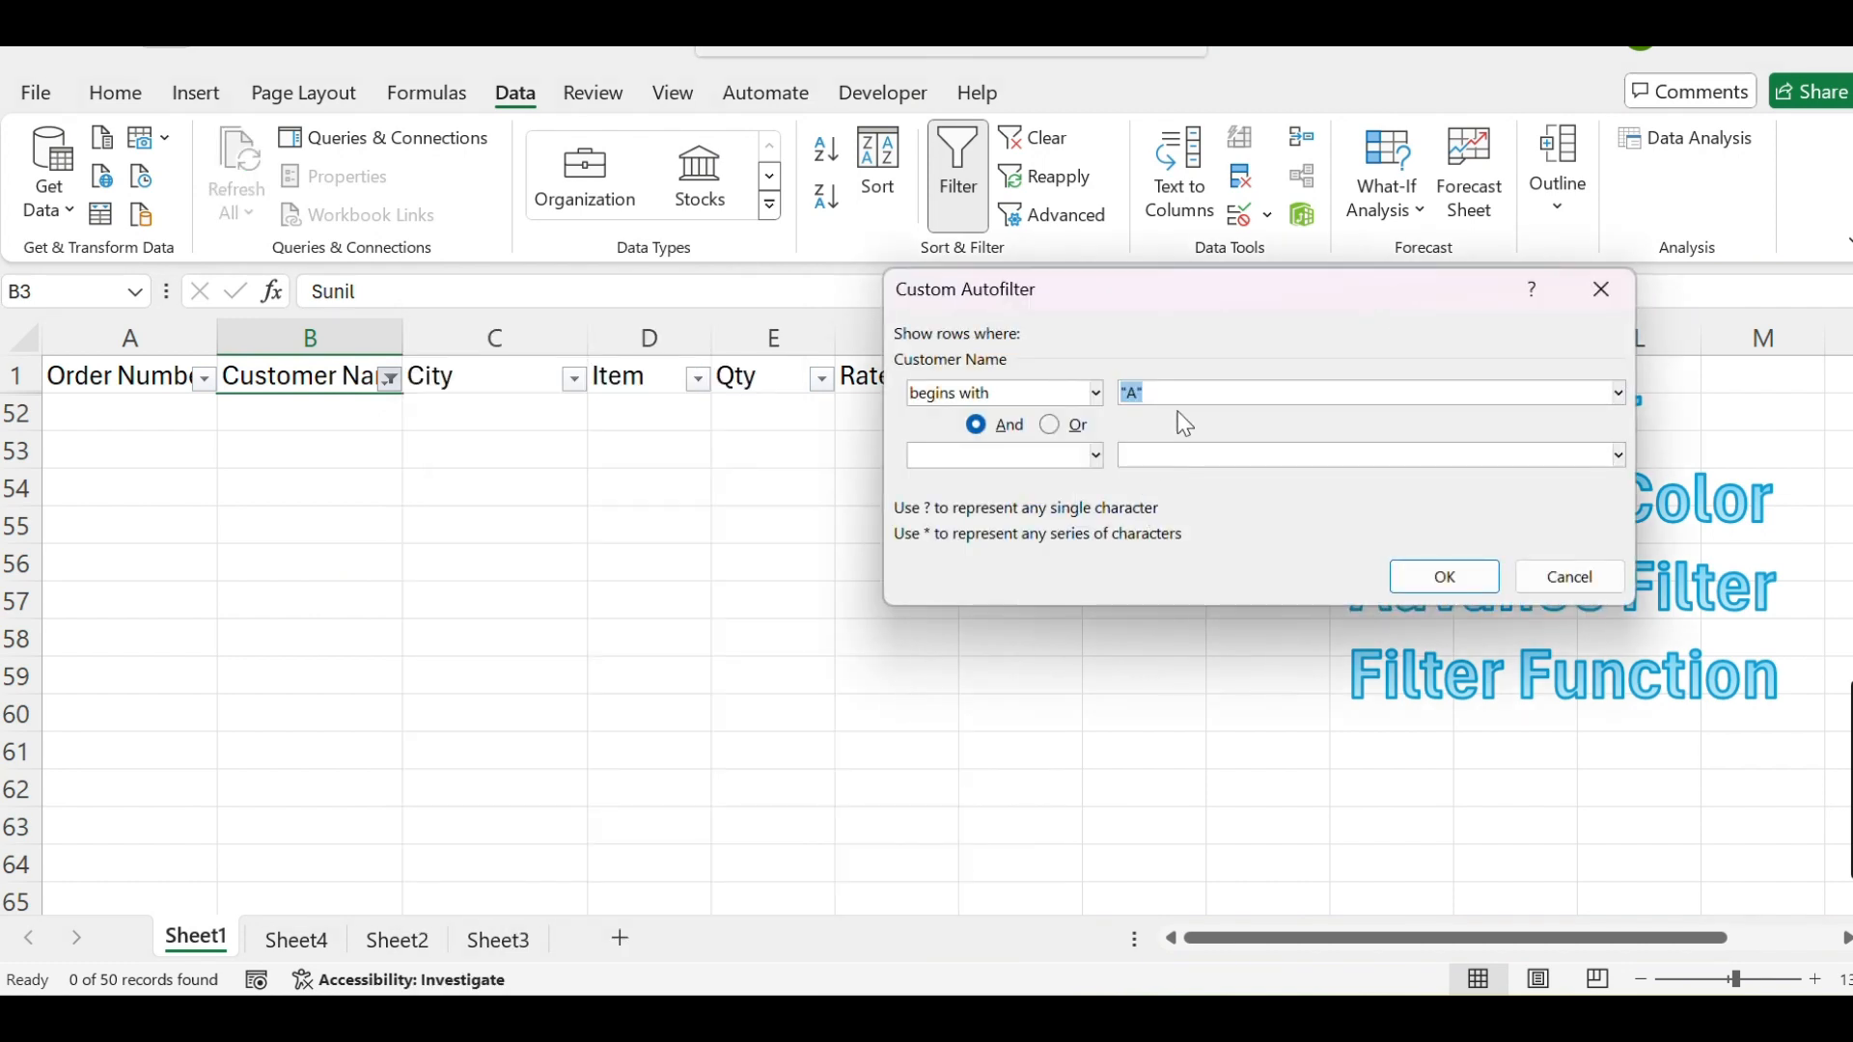
{"action": "left_click", "coordinate": [1445, 577]}
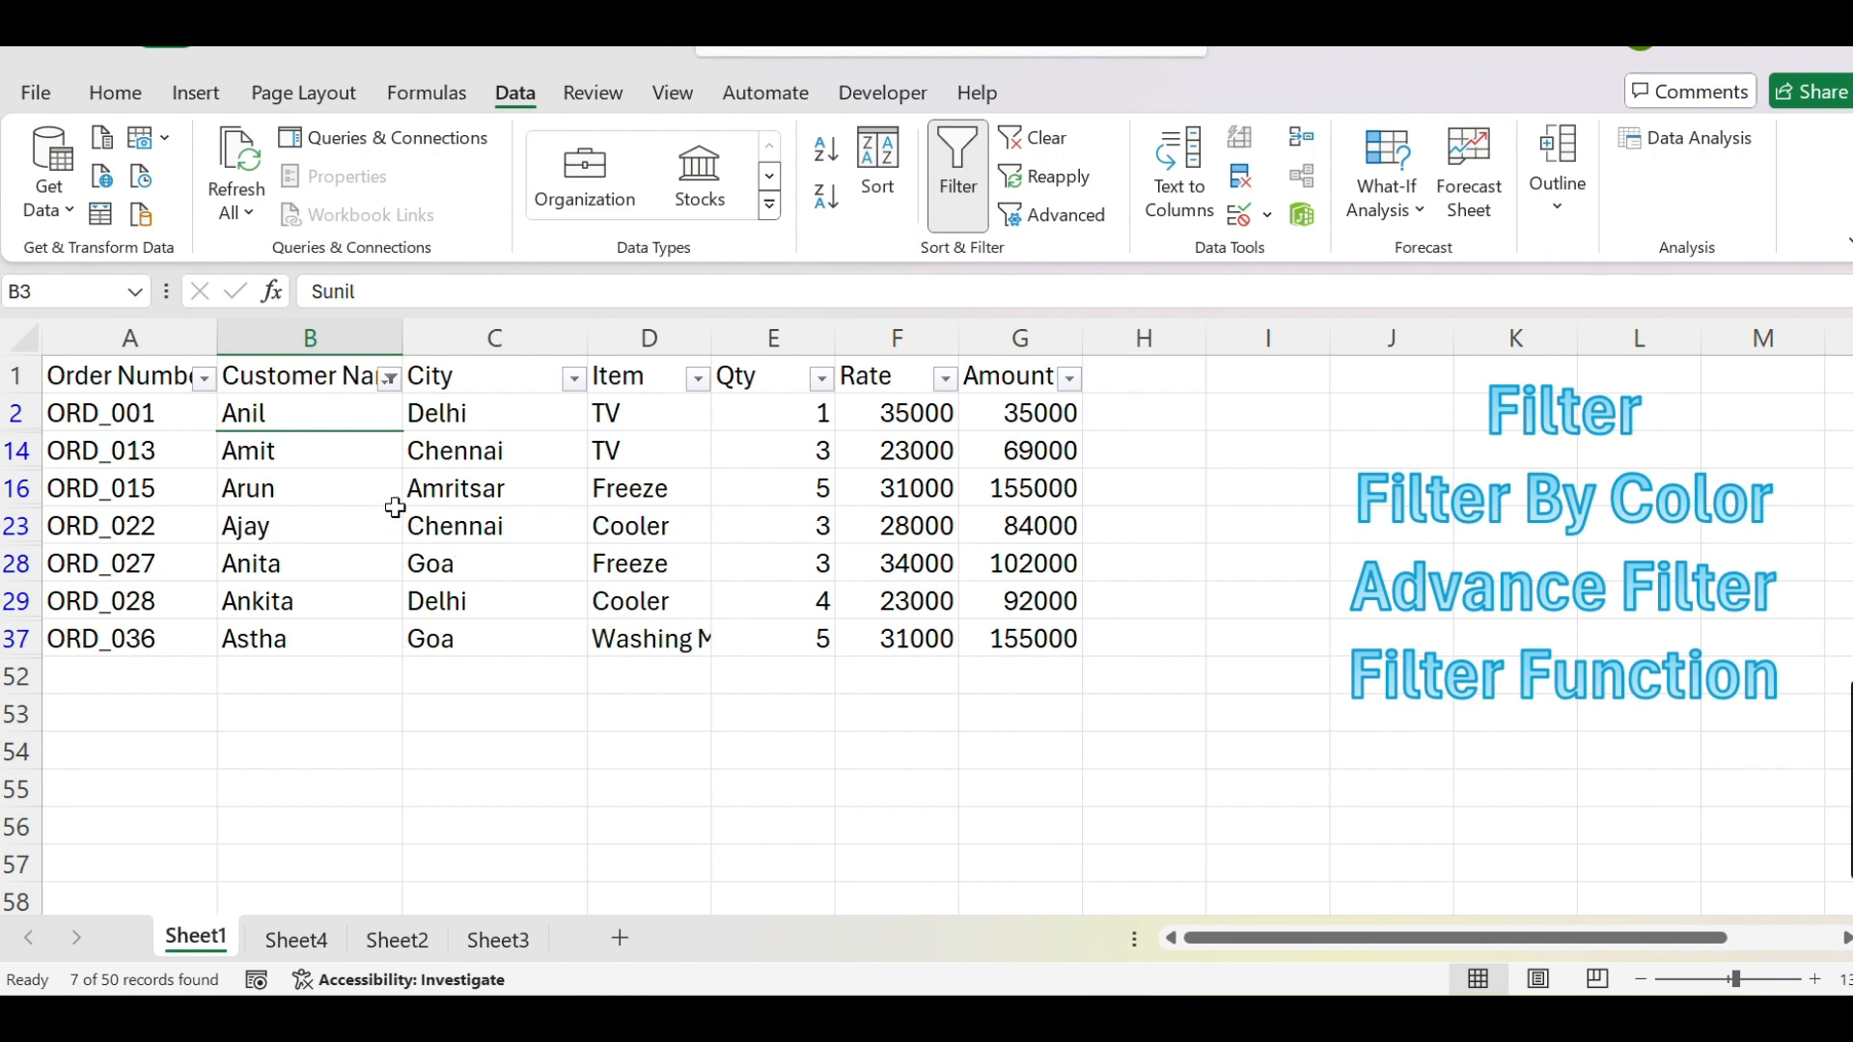
Select all names again in the Customer Name column's filter to show every order
{"action": "left_click", "coordinate": [383, 380]}
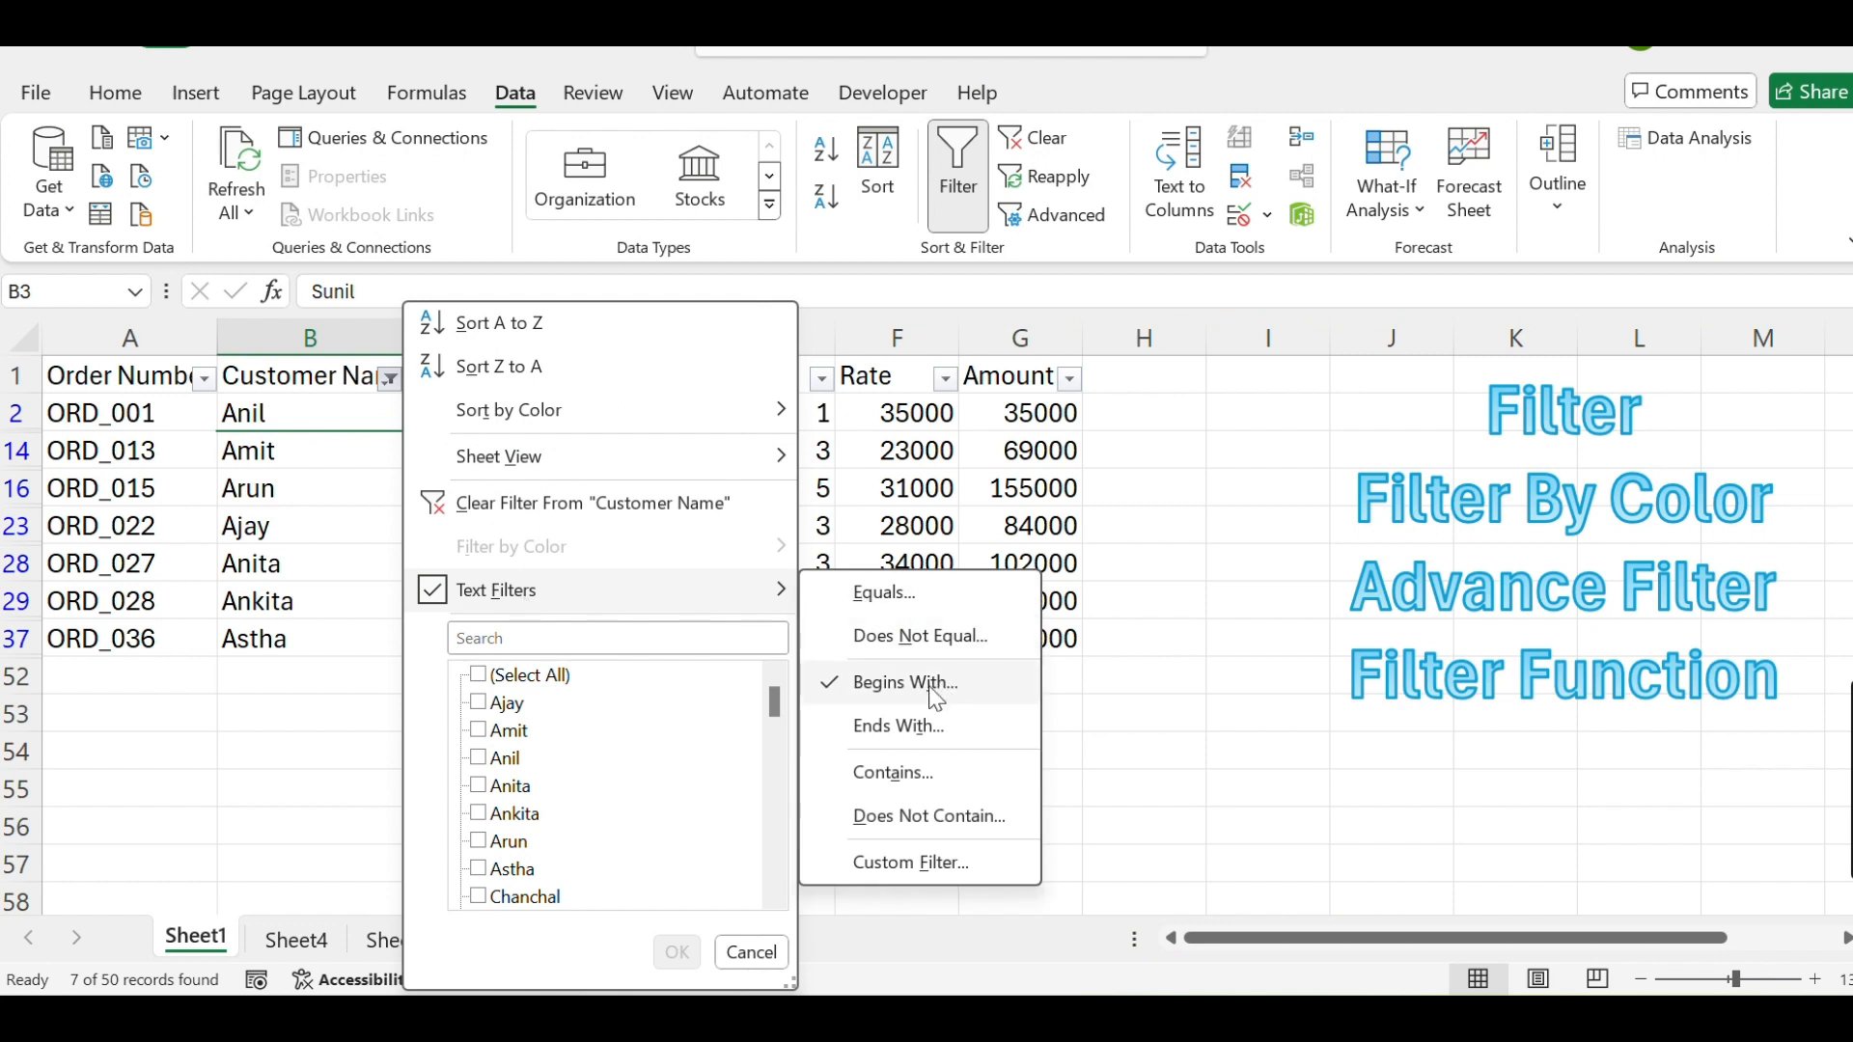
{"action": "left_click", "coordinate": [505, 682]}
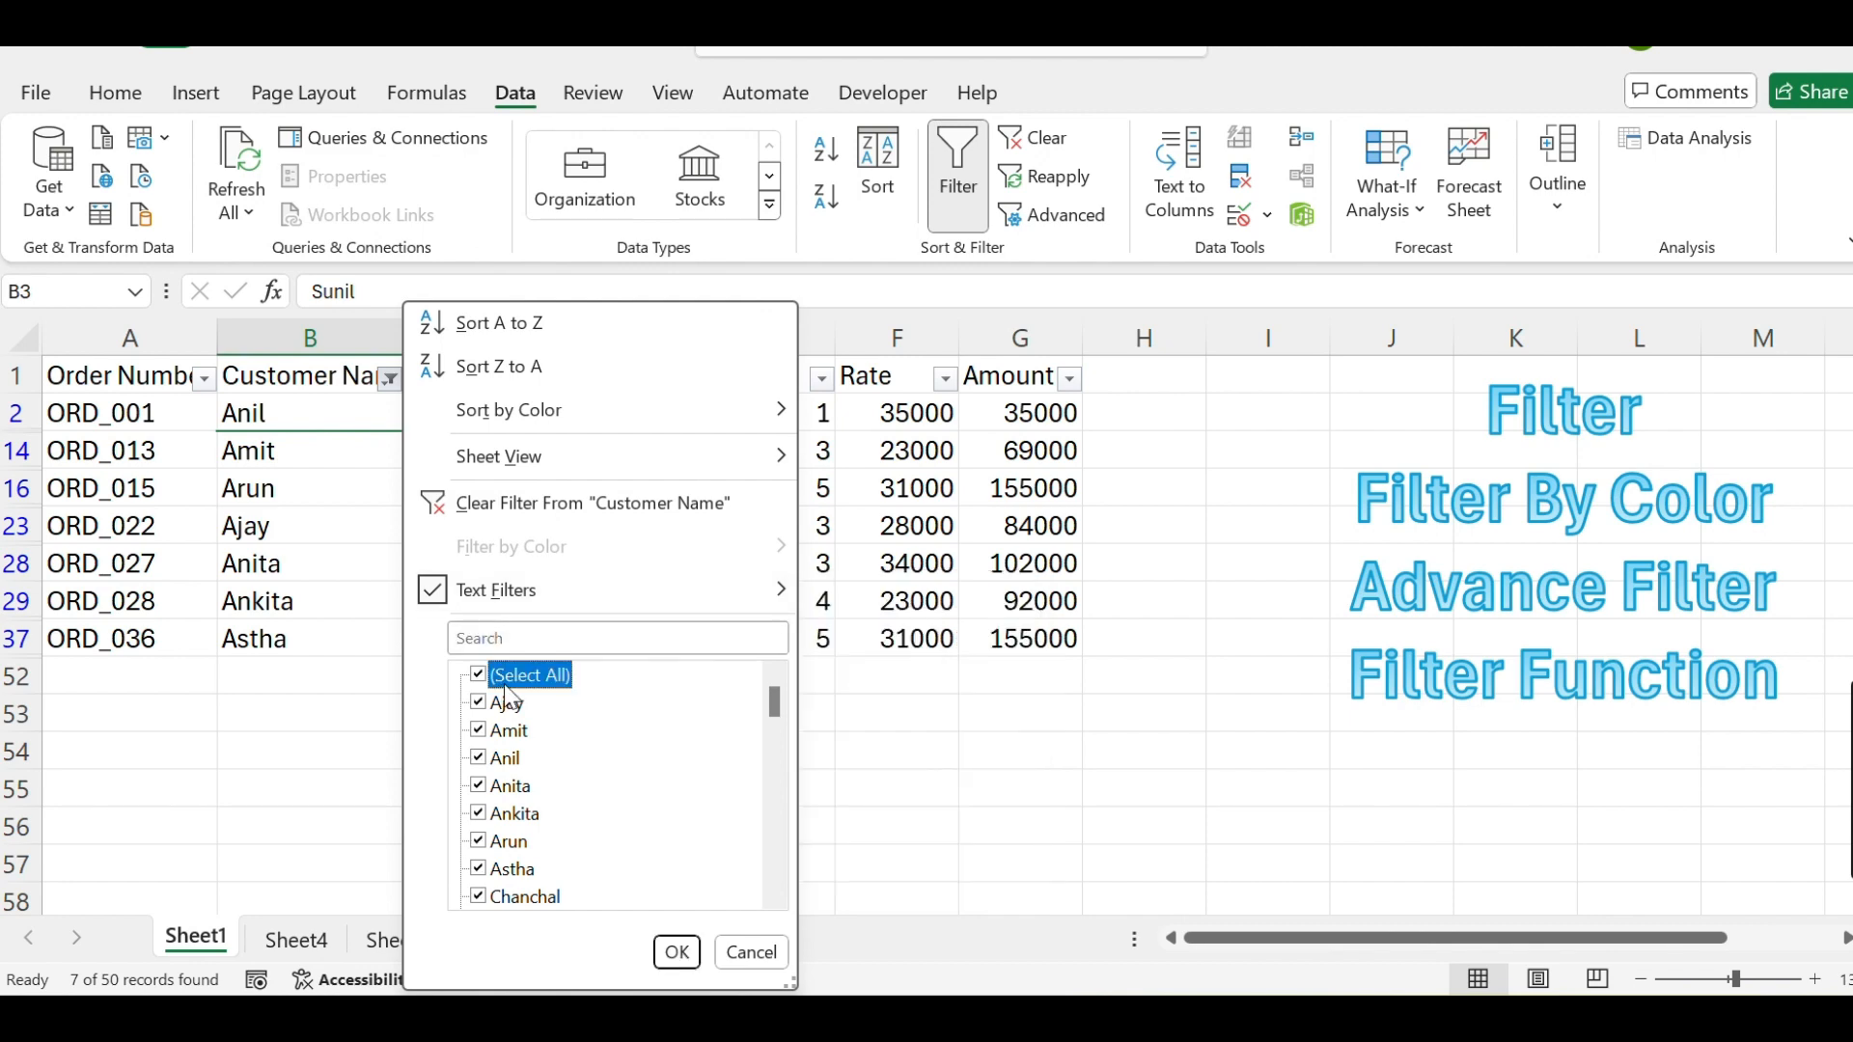
{"action": "left_click", "coordinate": [677, 953]}
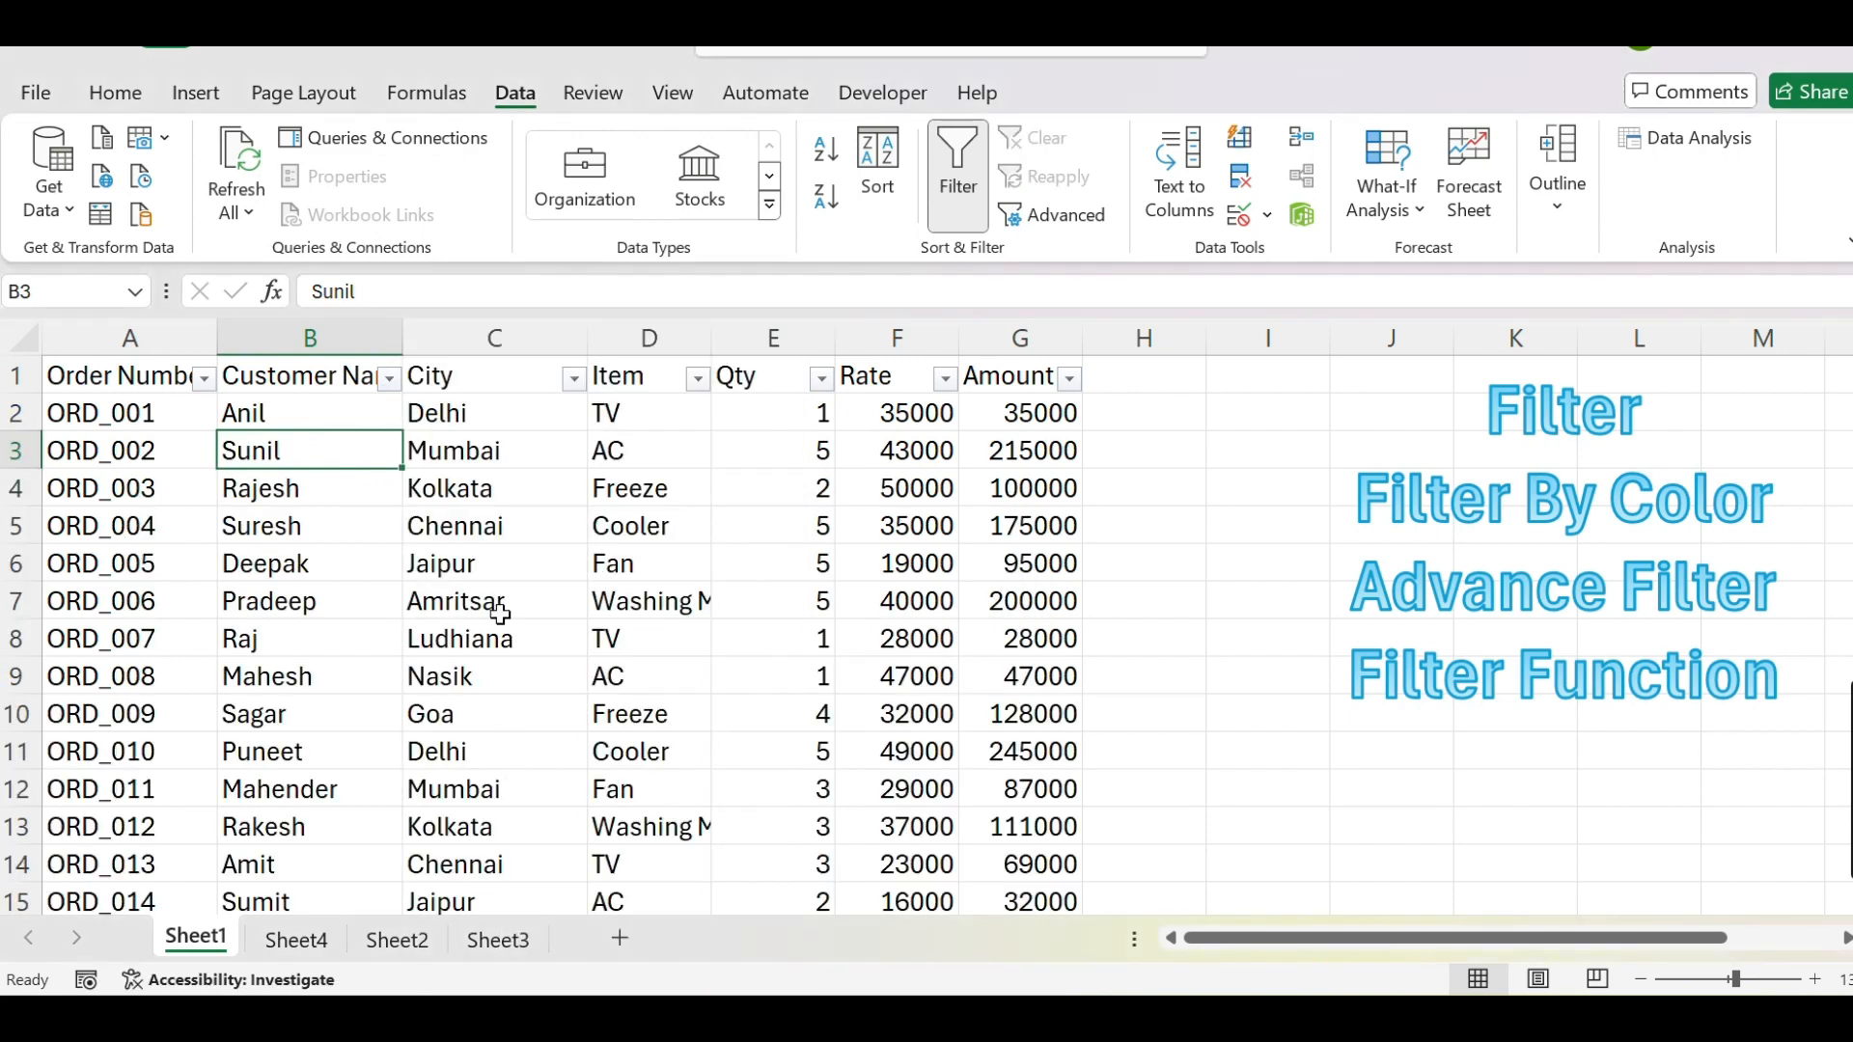
{"action": "left_click", "coordinate": [389, 378]}
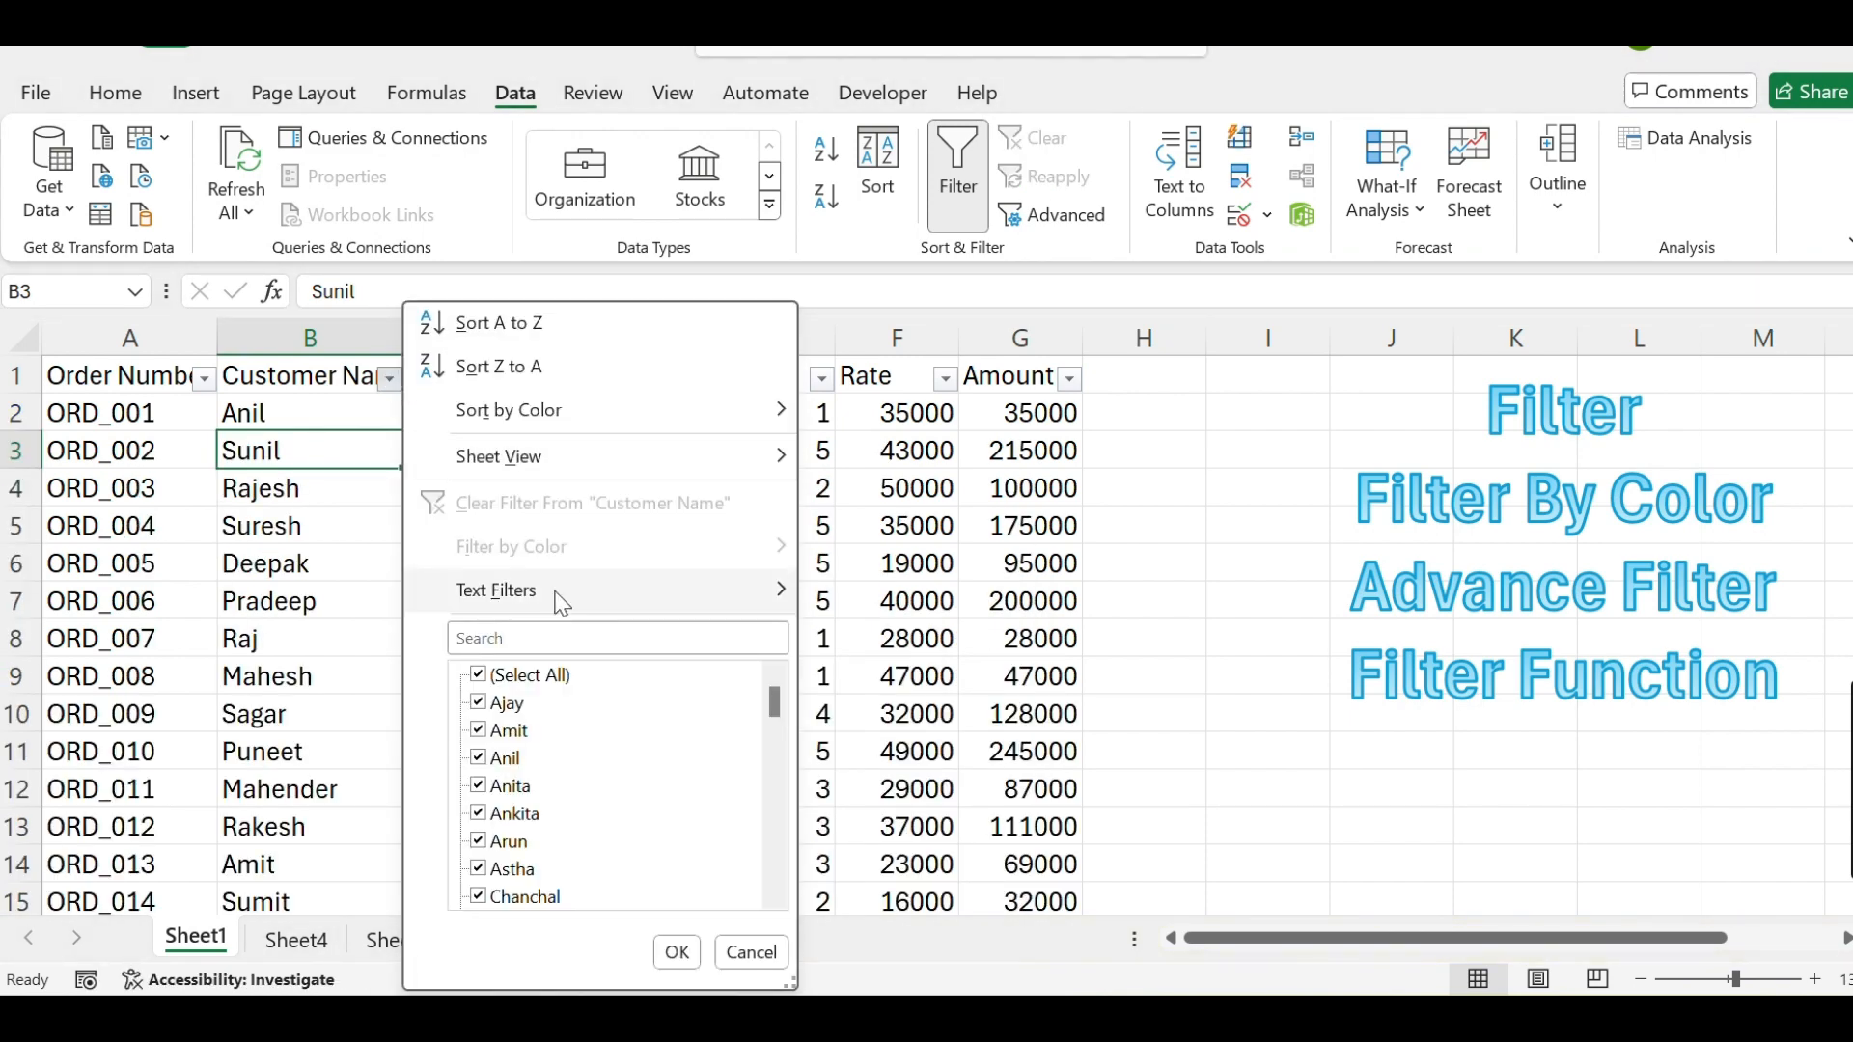
{"action": "left_click", "coordinate": [842, 473]}
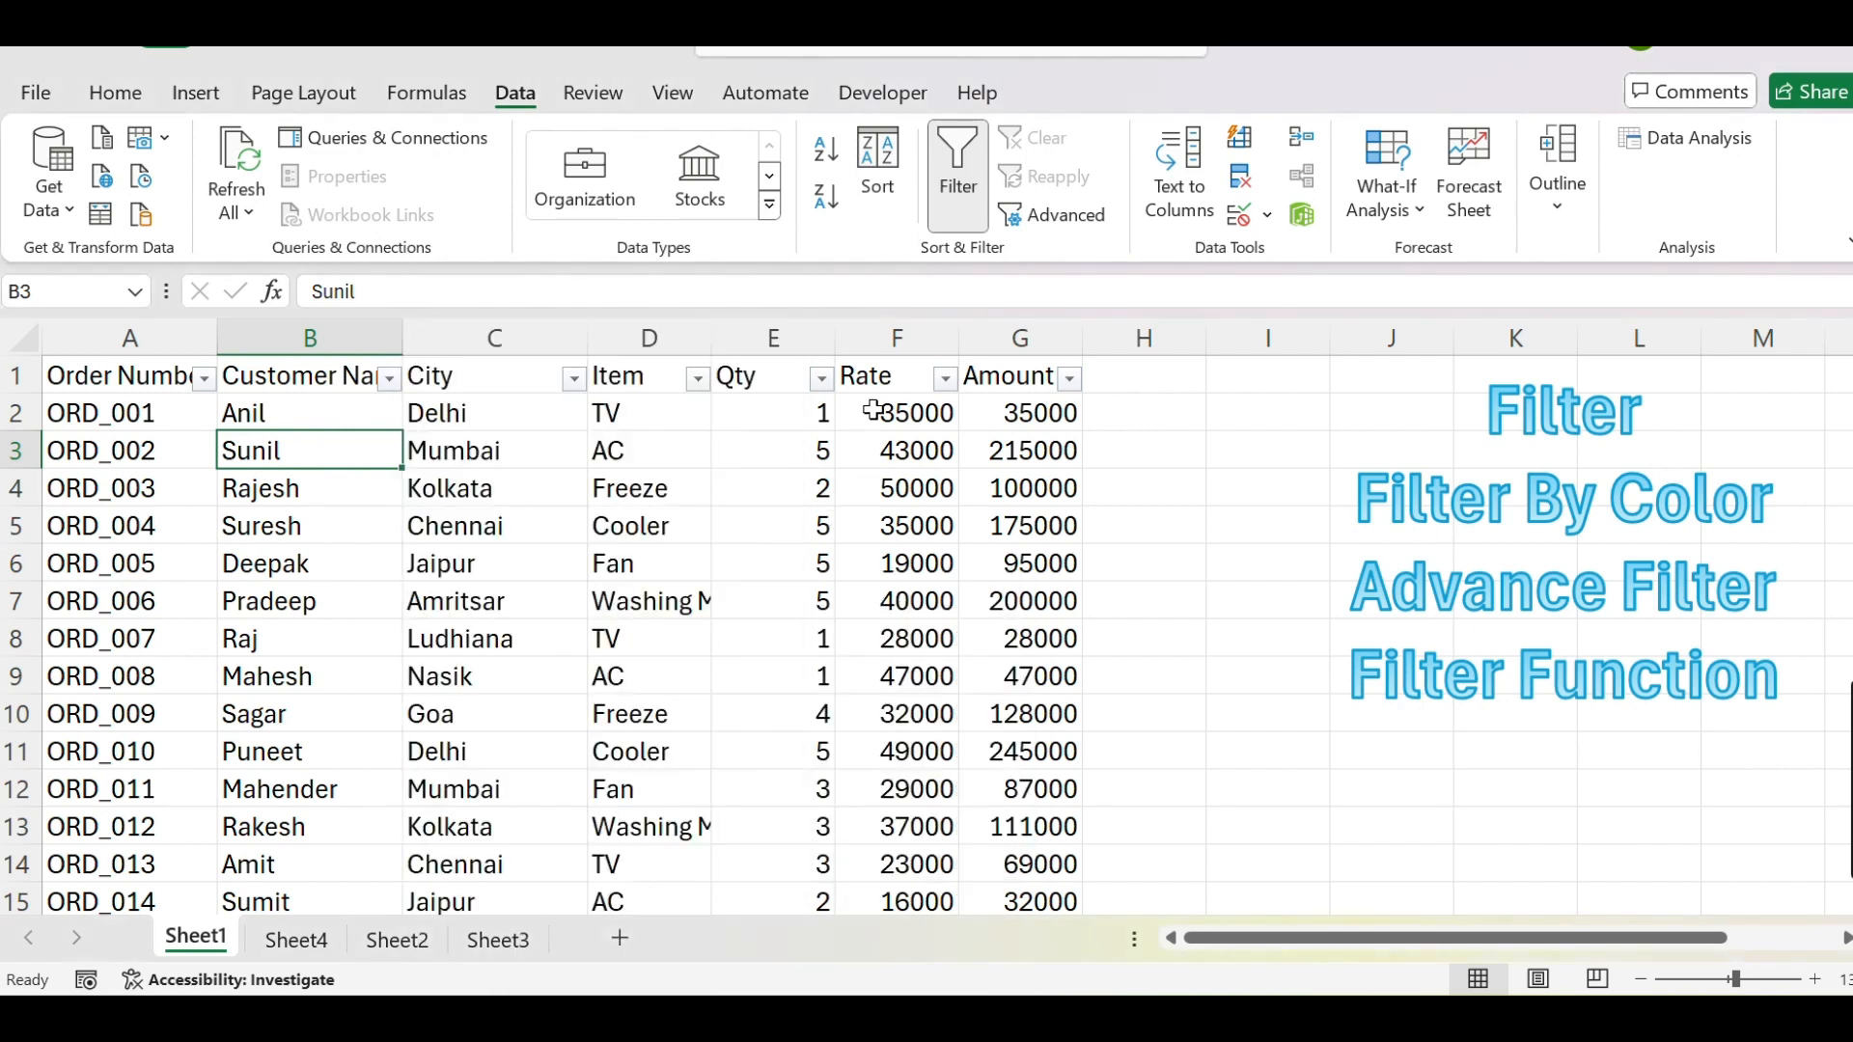
Sort the order table by the Amount column from smallest to largest
{"action": "left_click", "coordinate": [945, 379]}
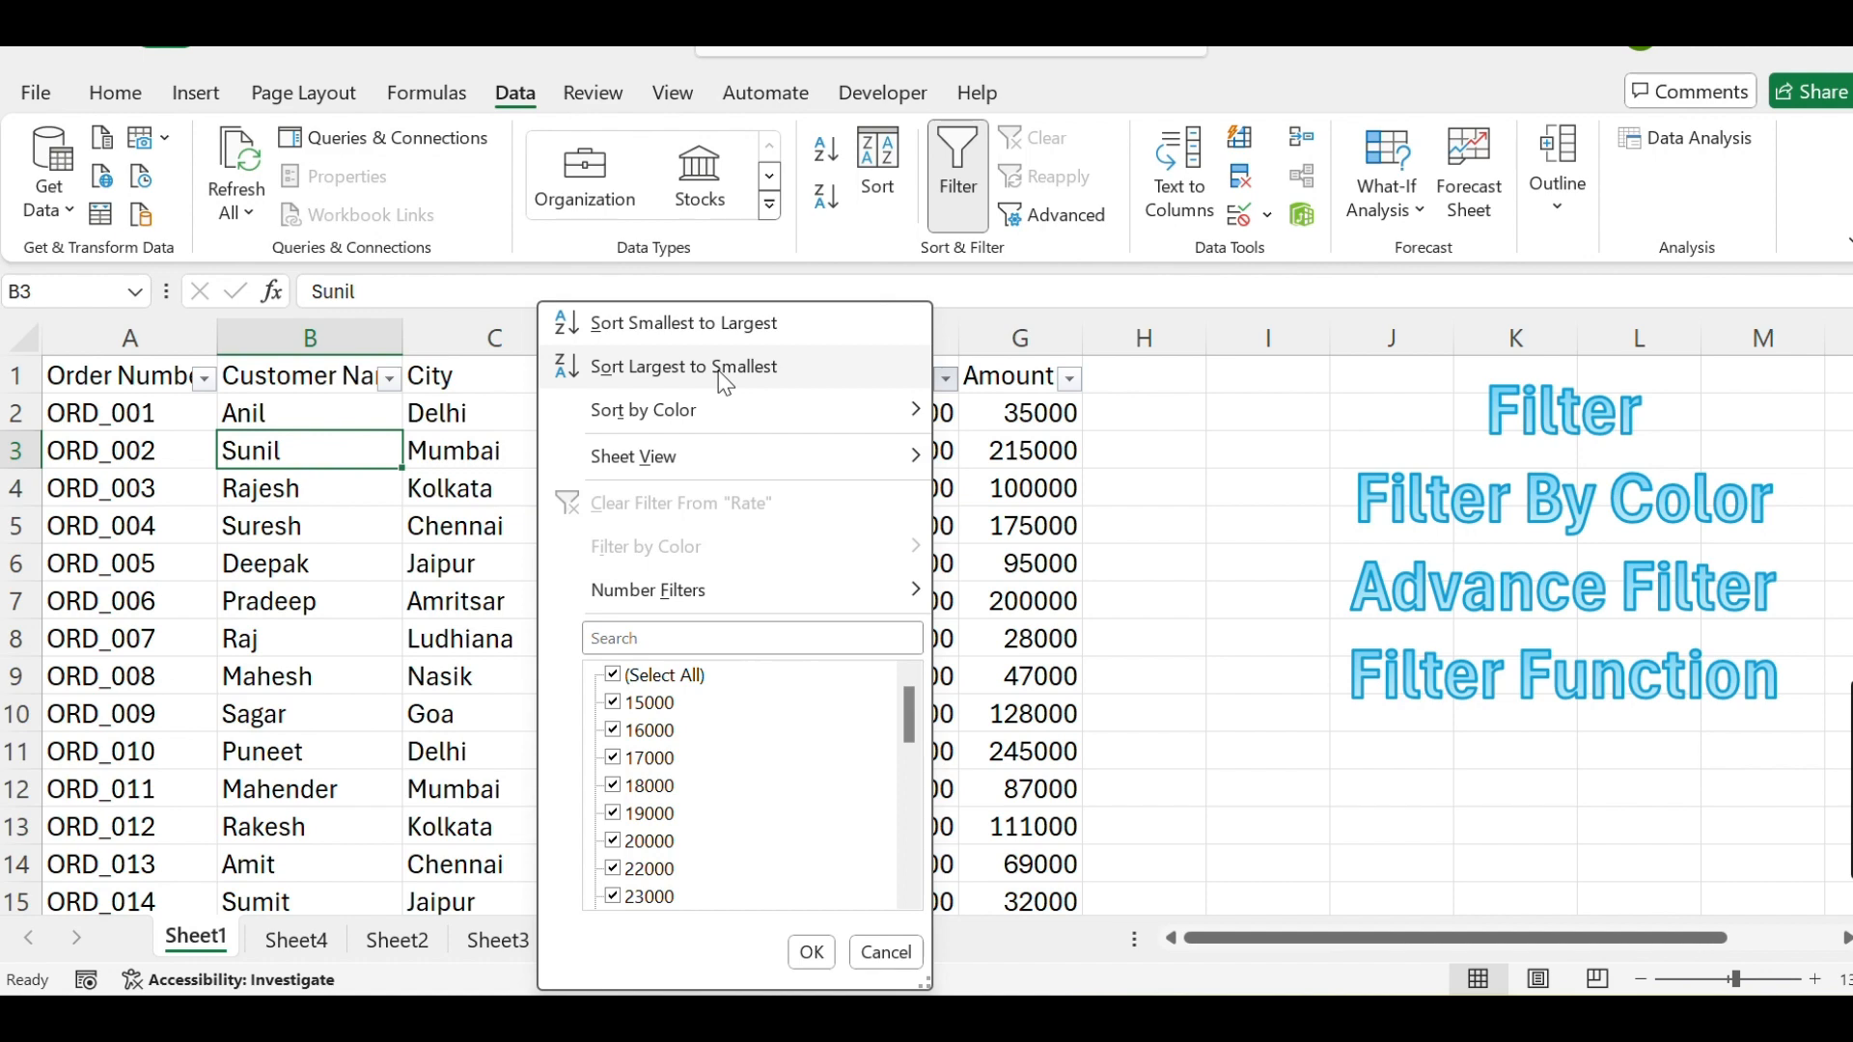
{"action": "left_click", "coordinate": [1018, 405]}
{"action": "left_click", "coordinate": [1036, 382]}
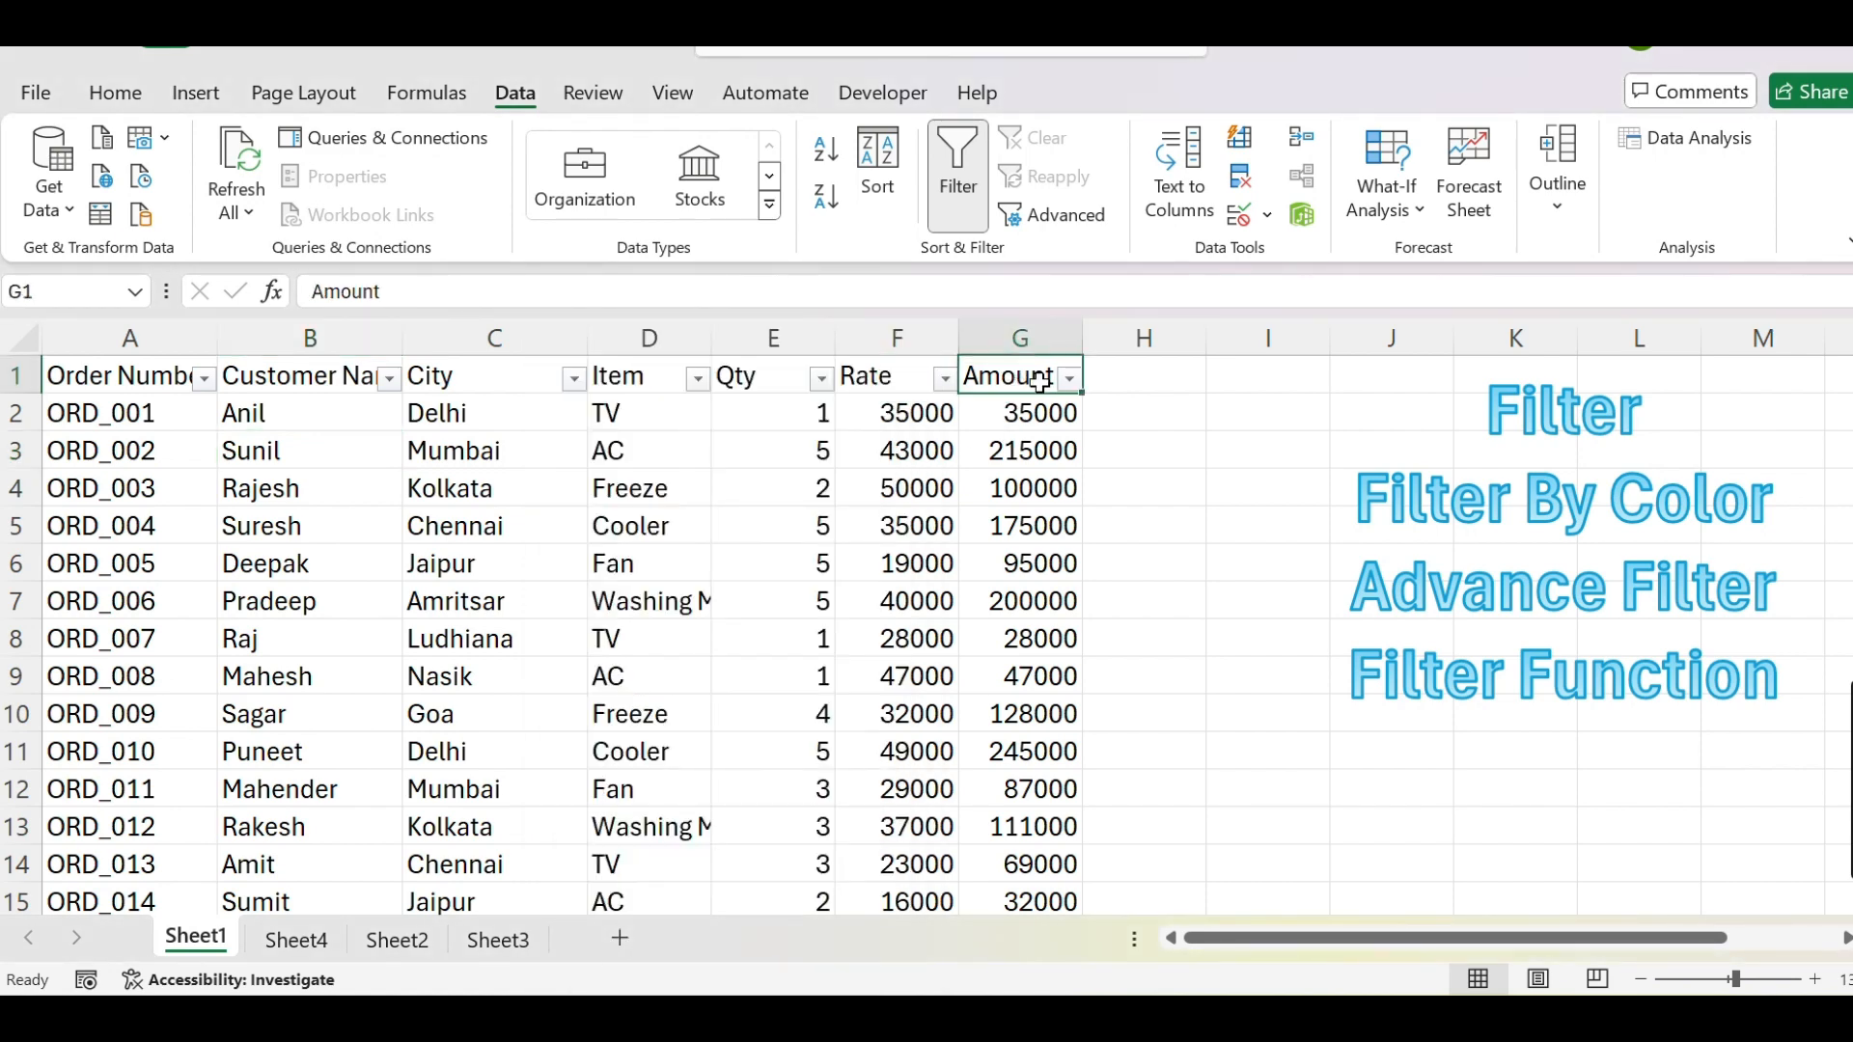
{"action": "left_click", "coordinate": [1069, 378]}
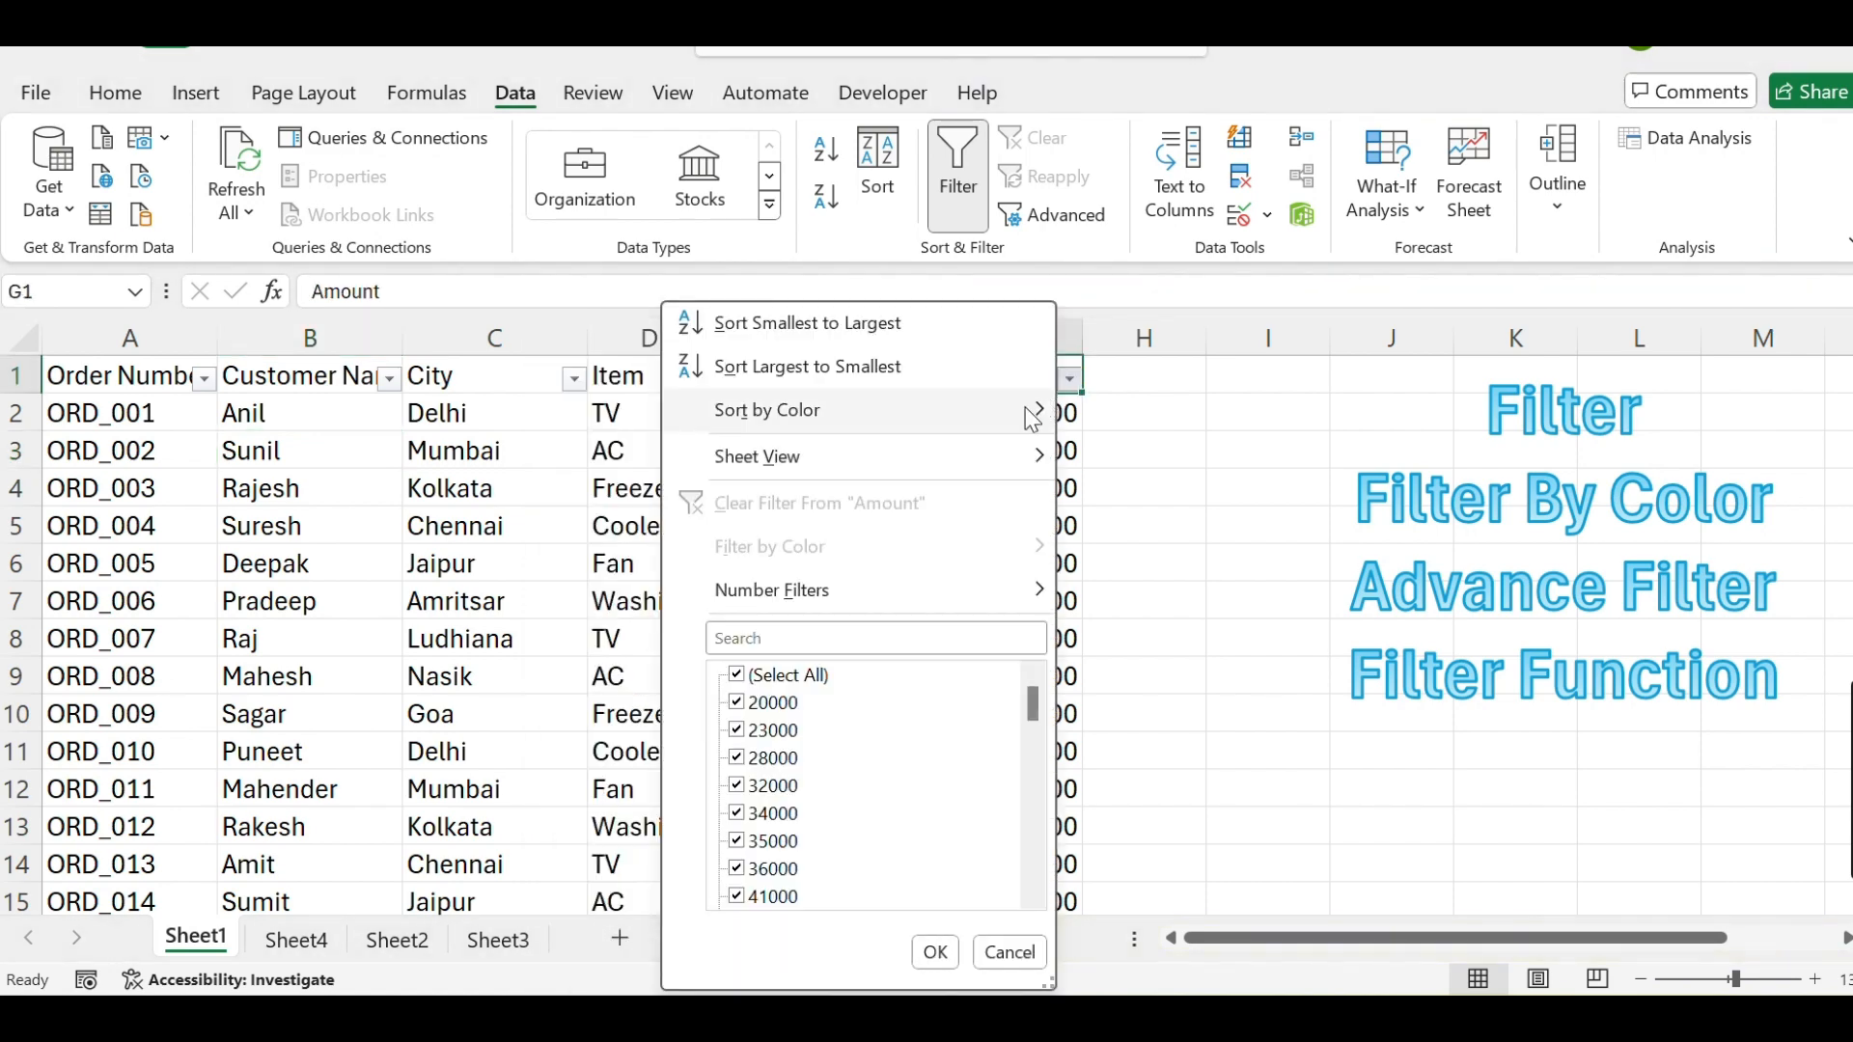
{"action": "left_click", "coordinate": [781, 328]}
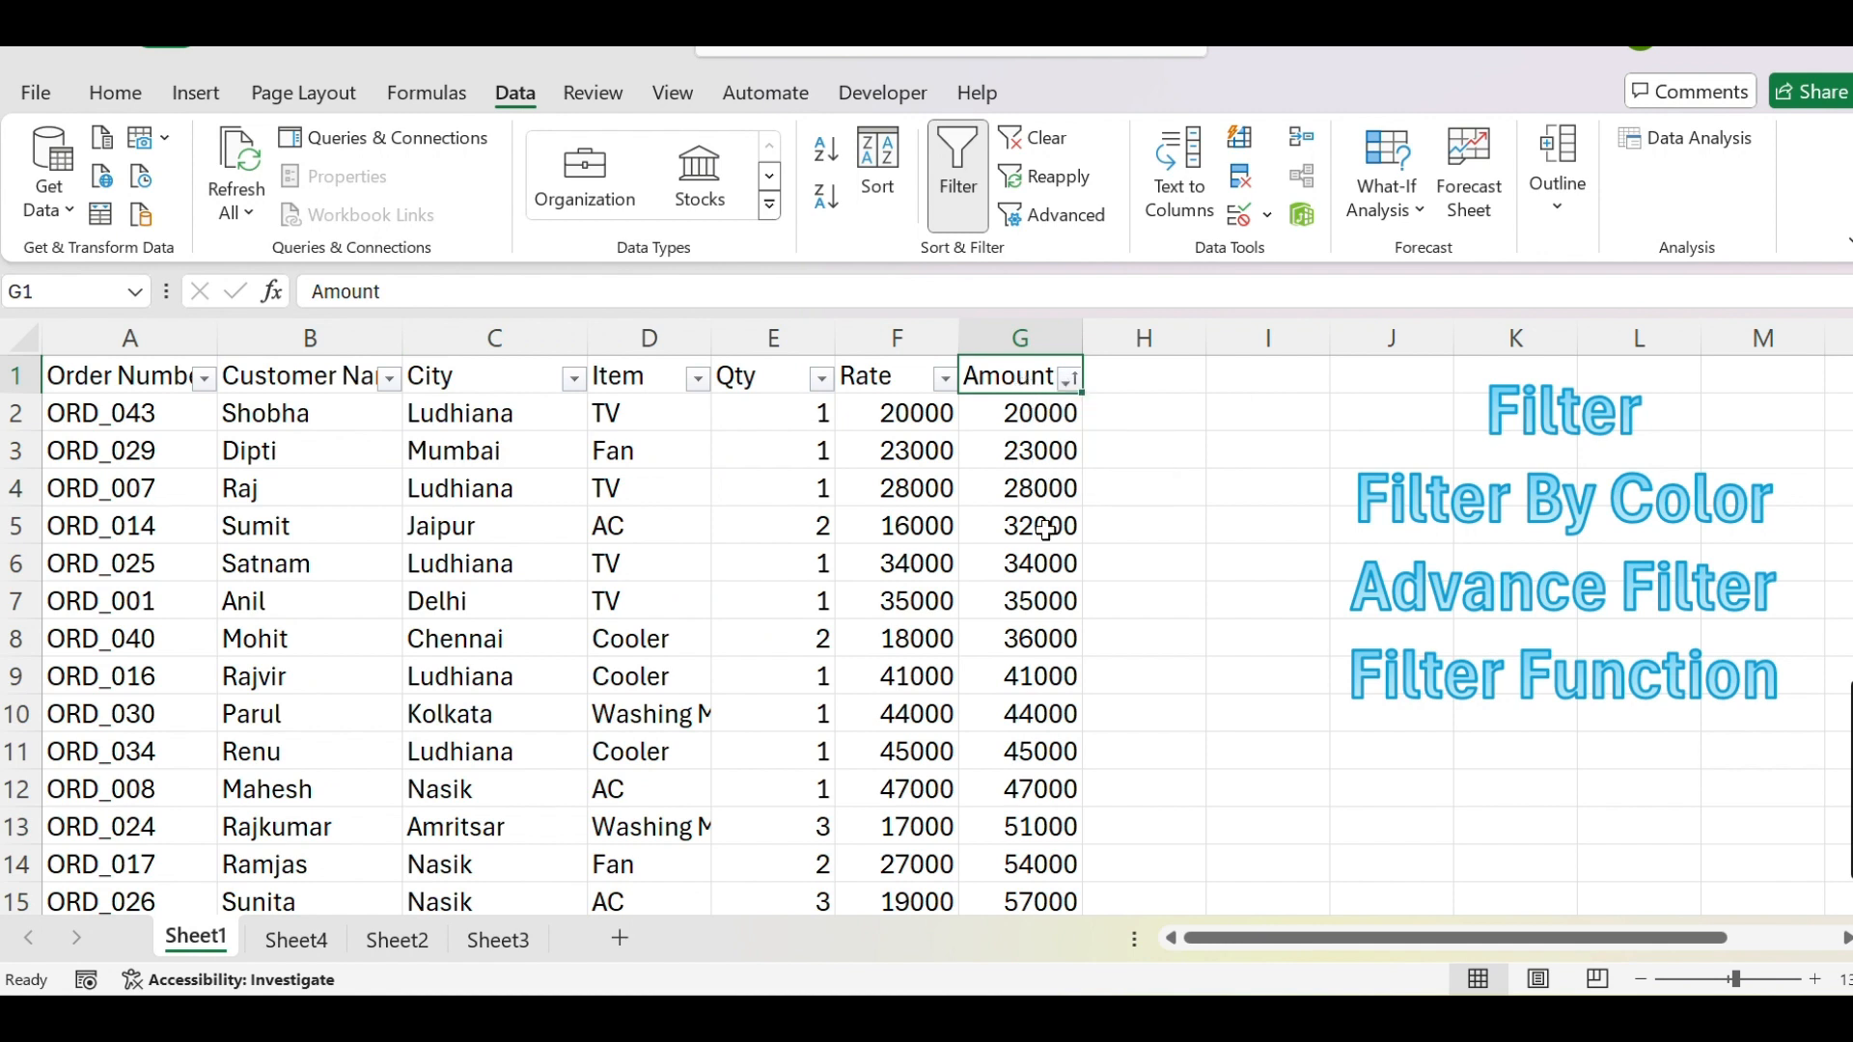
Undo the sort on the Amount column to restore the table's original order
{"action": "left_click", "coordinate": [1069, 379]}
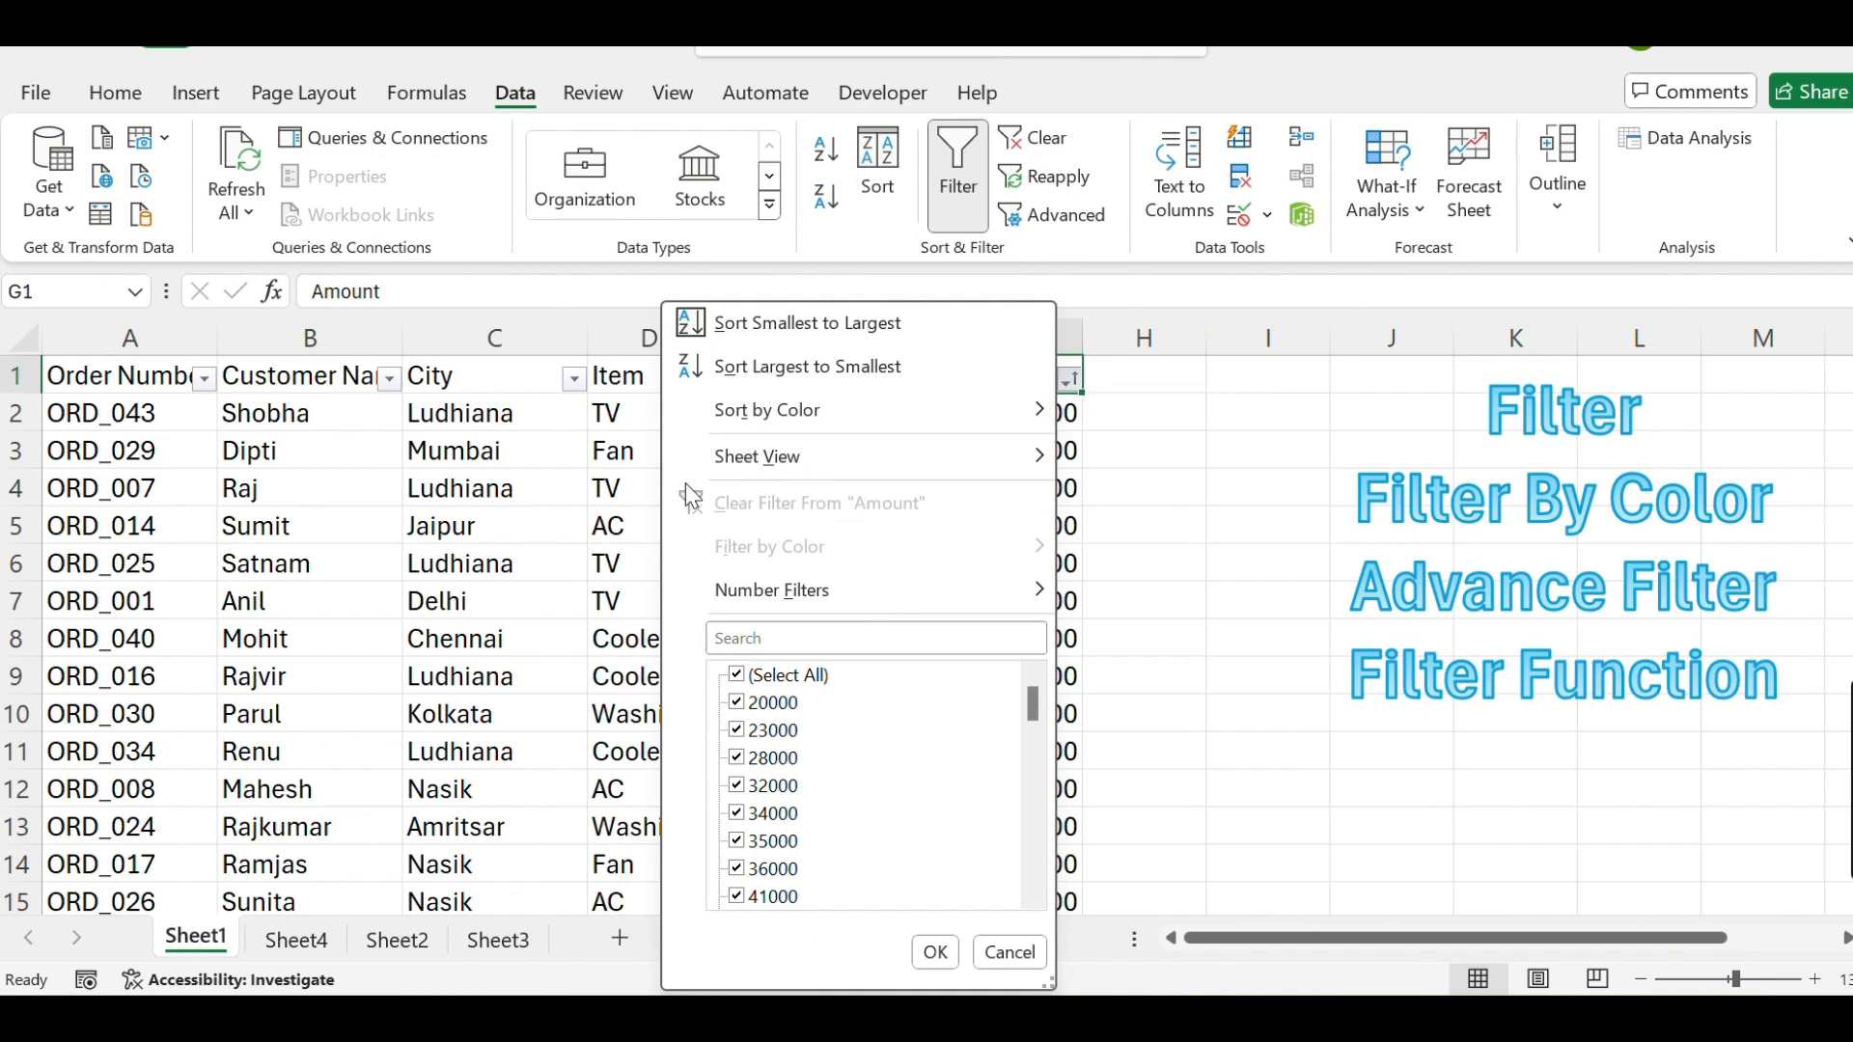
{"action": "key", "text": "Escape"}
{"action": "key", "text": "ctrl+z"}
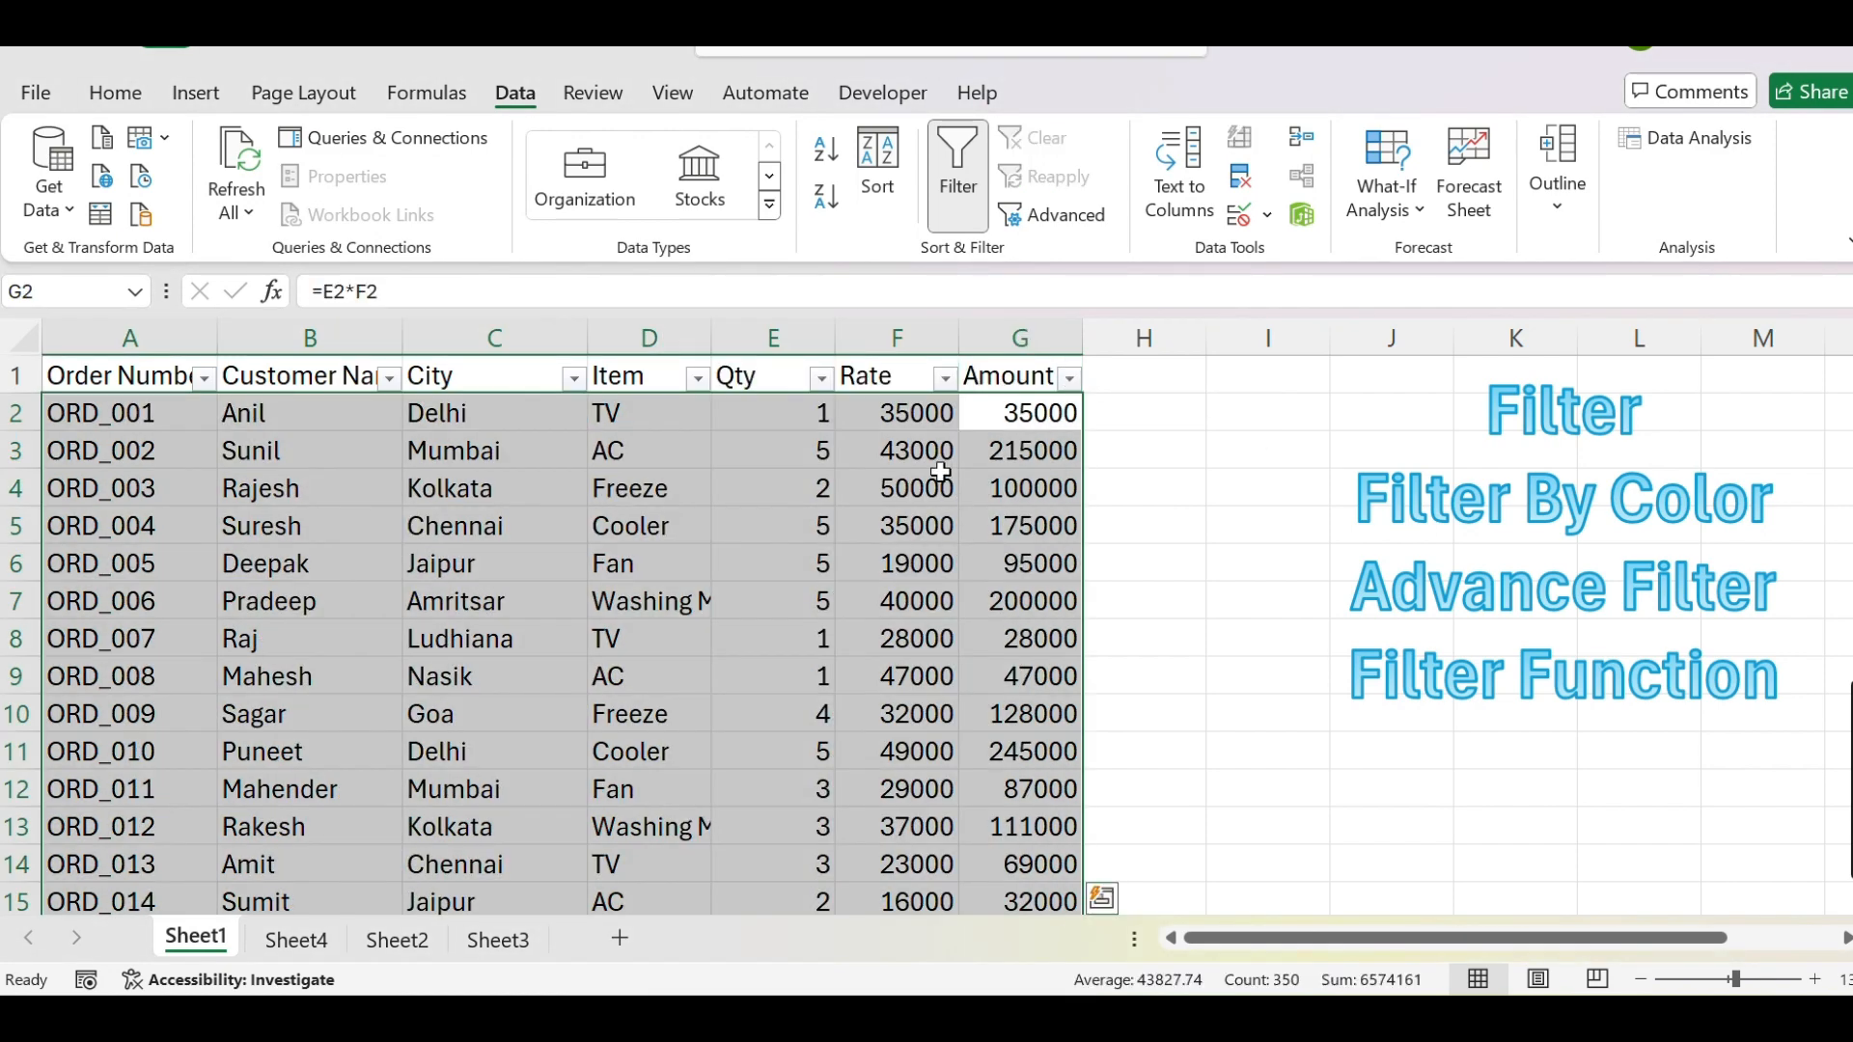
{"action": "left_click", "coordinate": [941, 472]}
{"action": "left_click", "coordinate": [622, 415]}
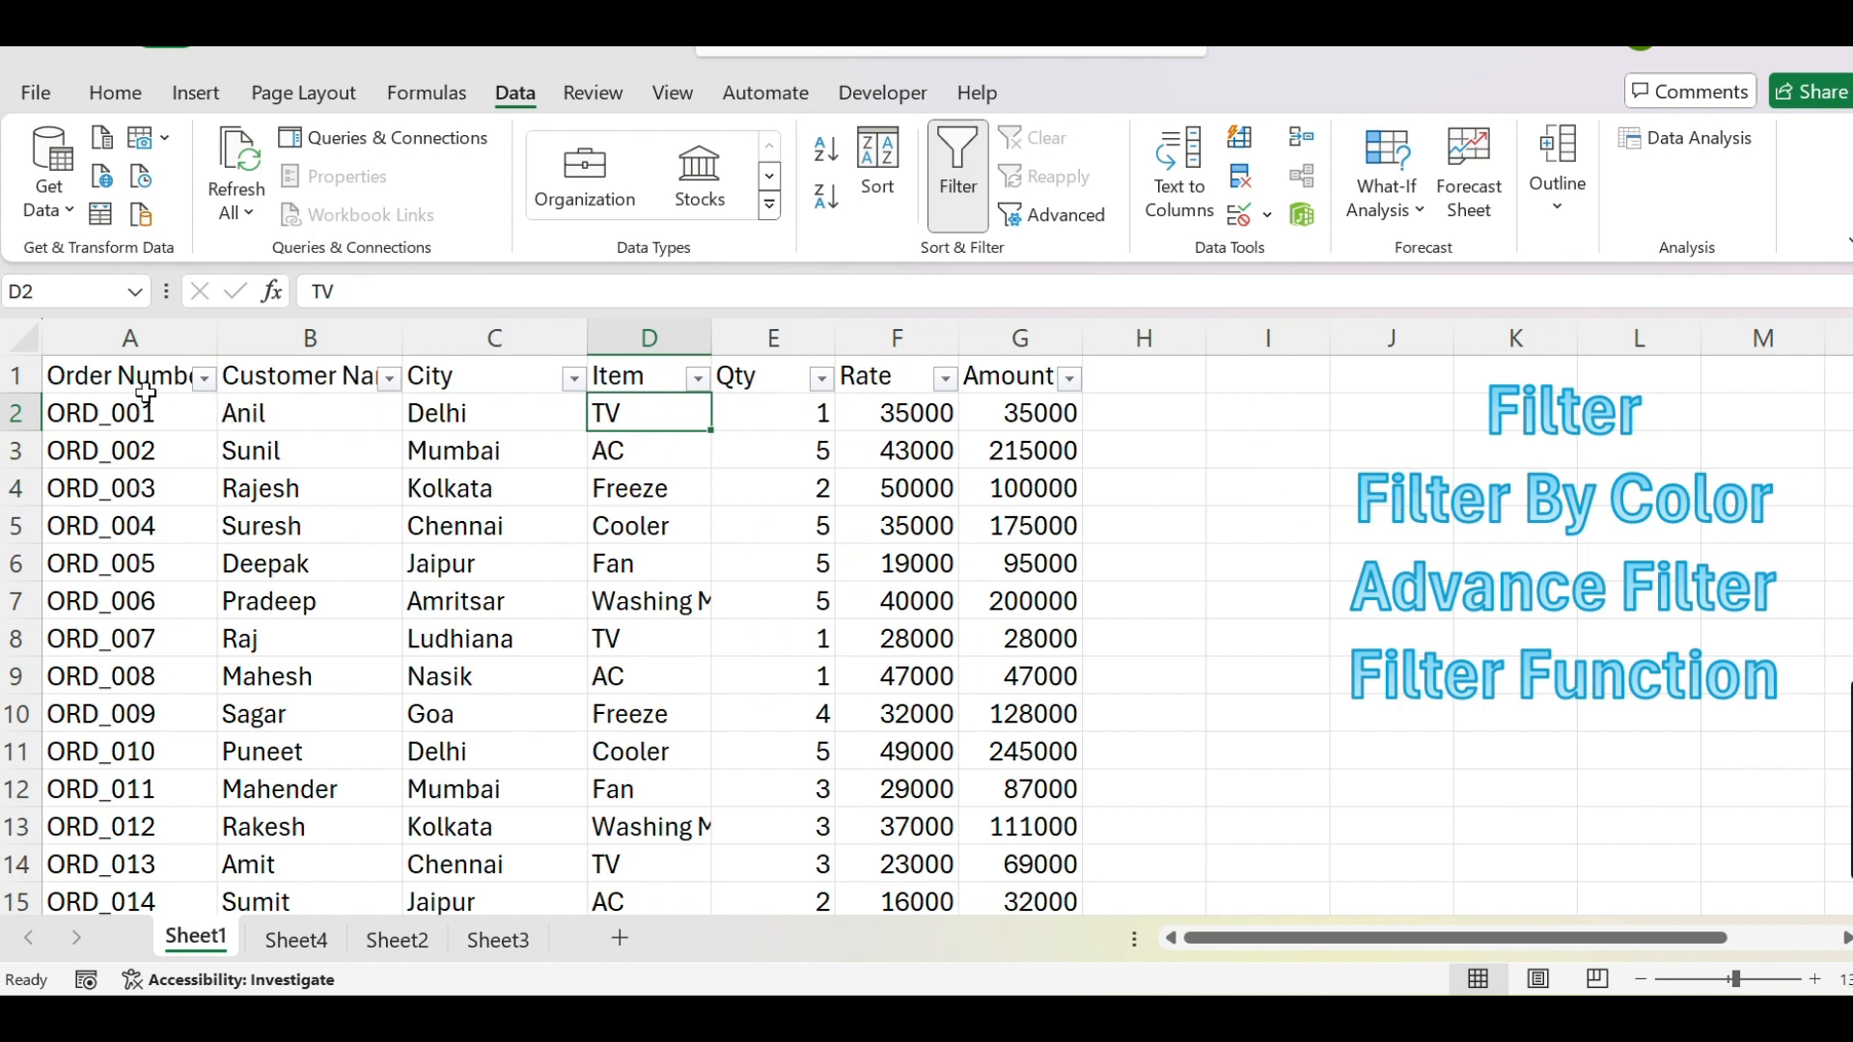
{"action": "left_click", "coordinate": [344, 415]}
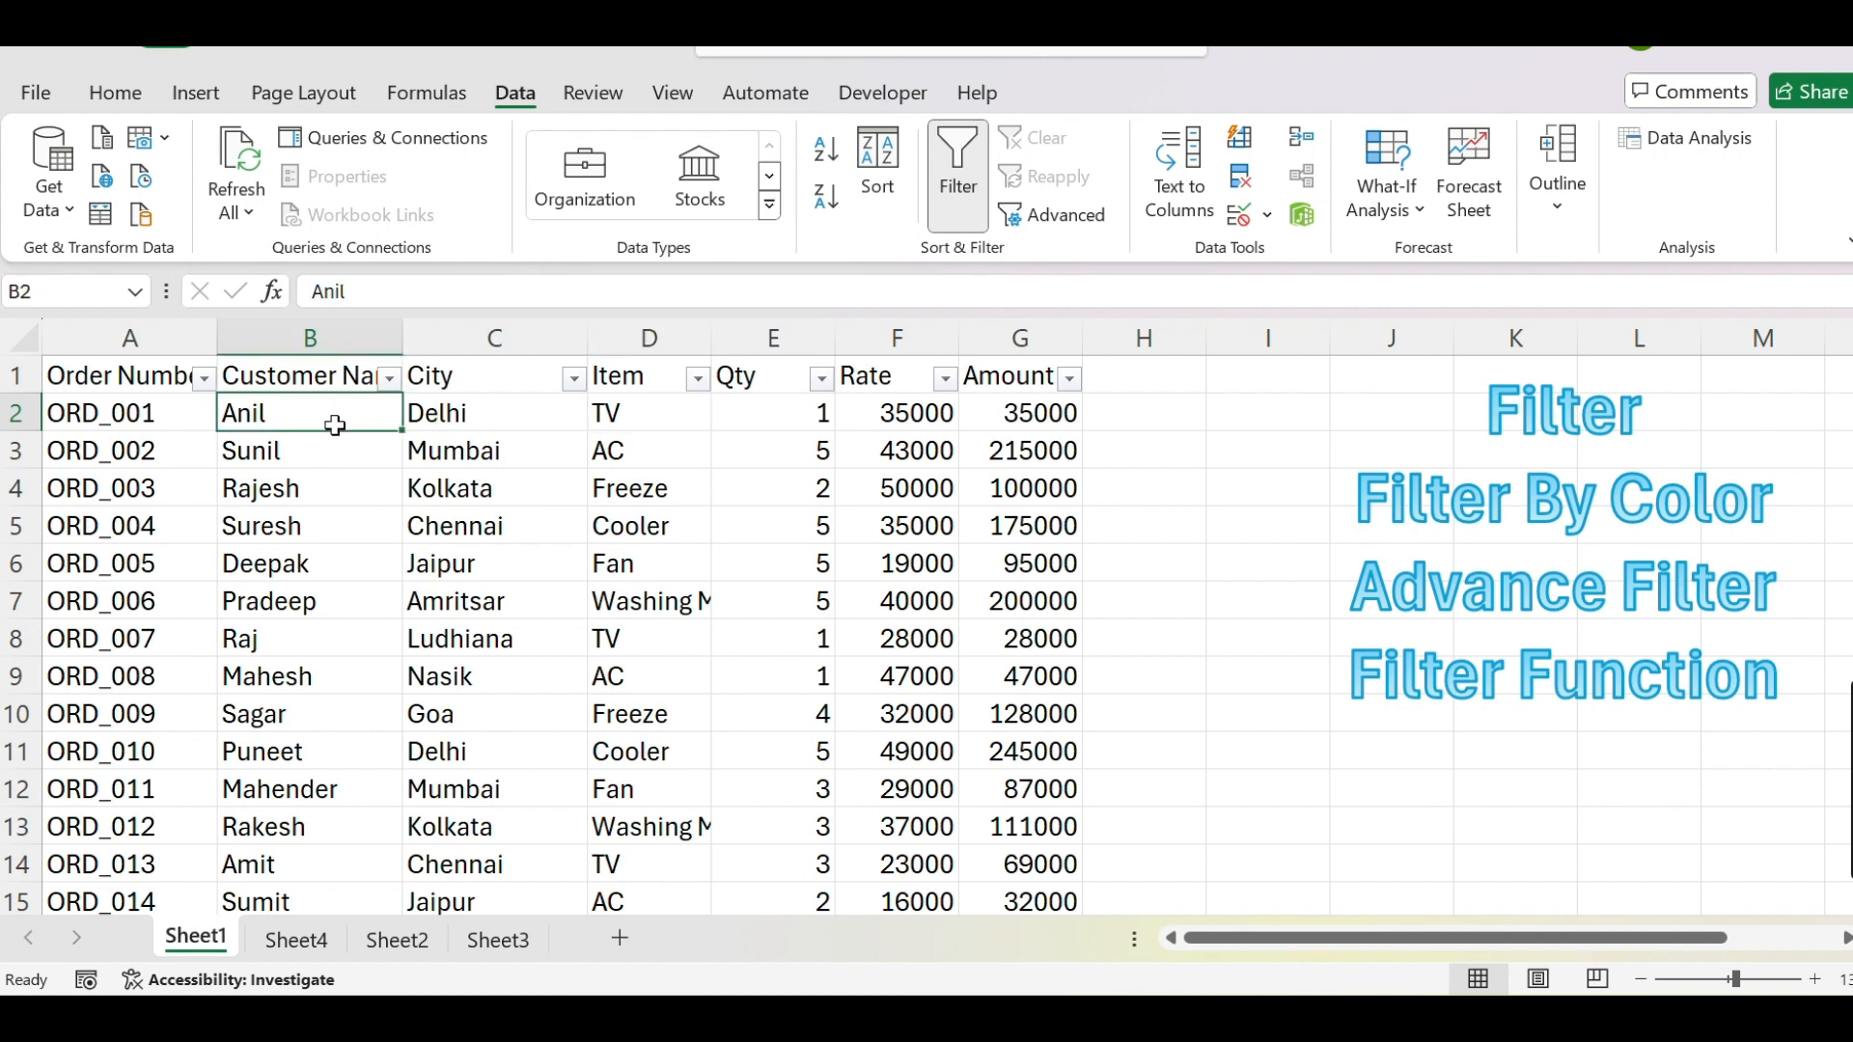
{"action": "left_click", "coordinate": [290, 338]}
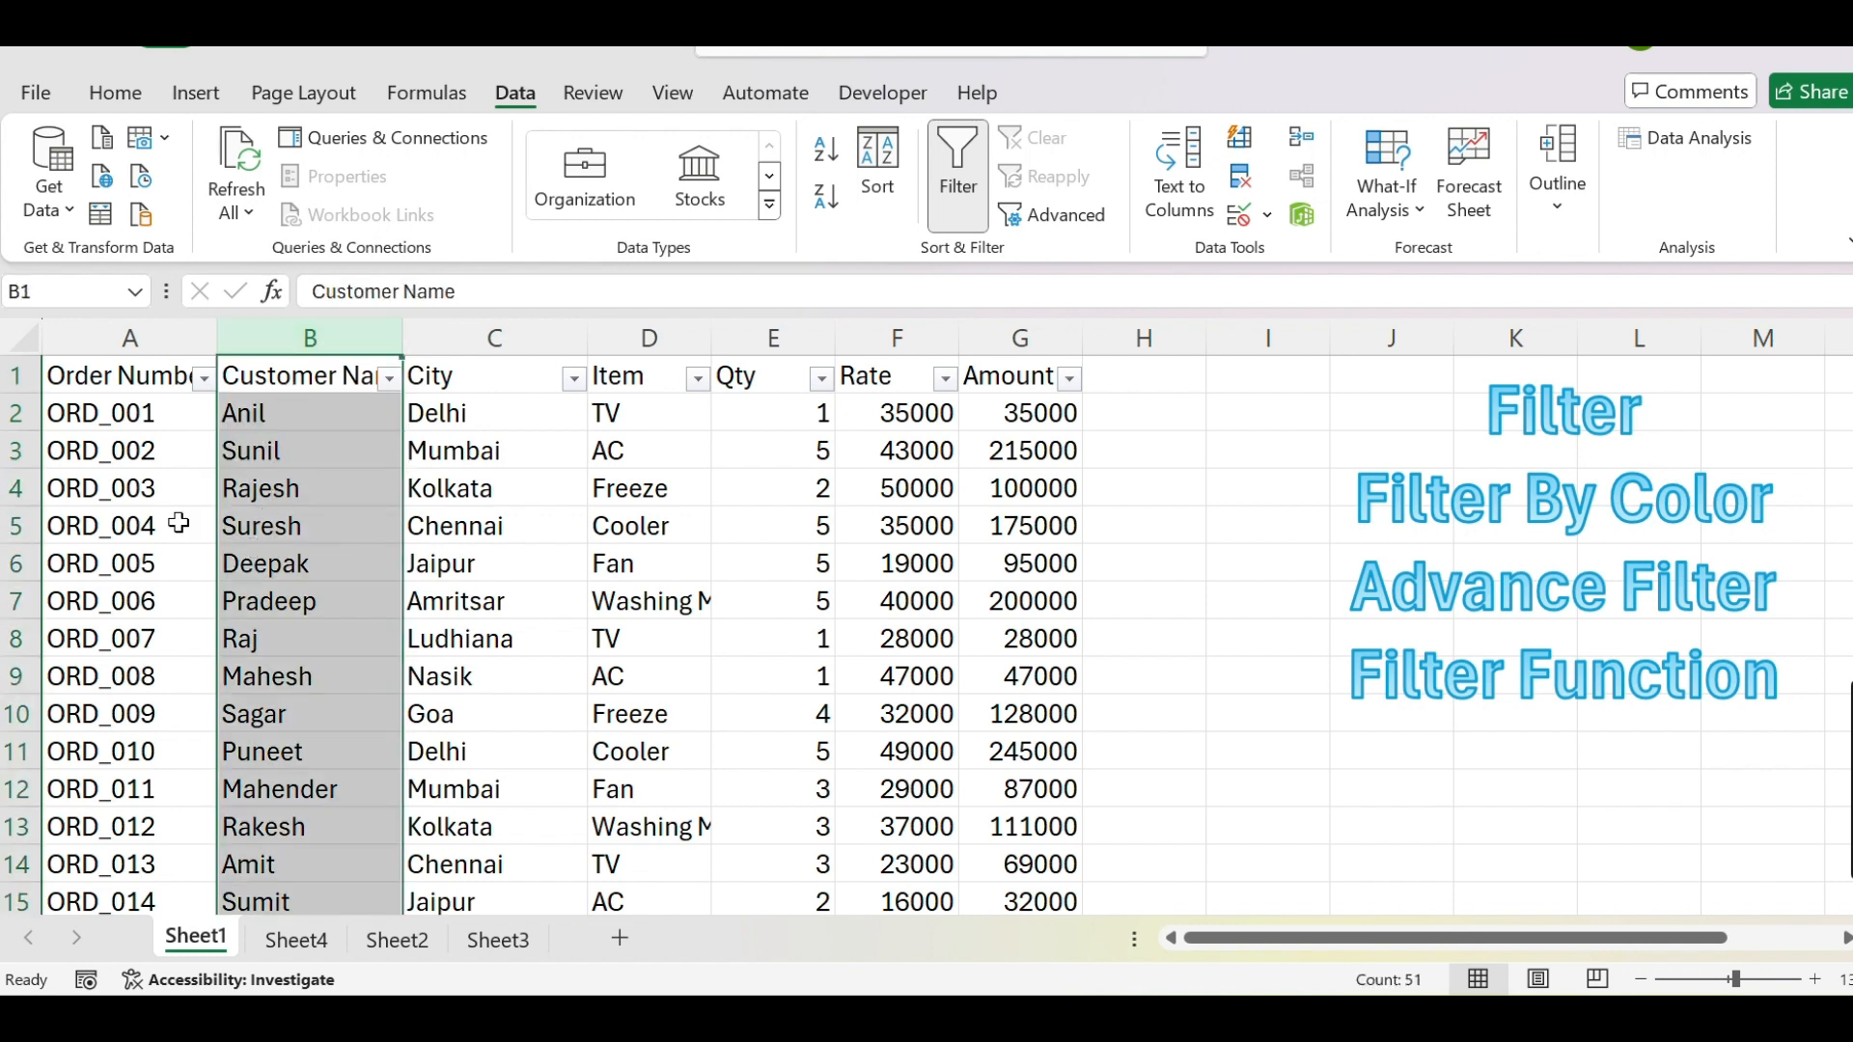
Copy the order number in cell A2 and paste it over cell A9
{"action": "left_click", "coordinate": [132, 415]}
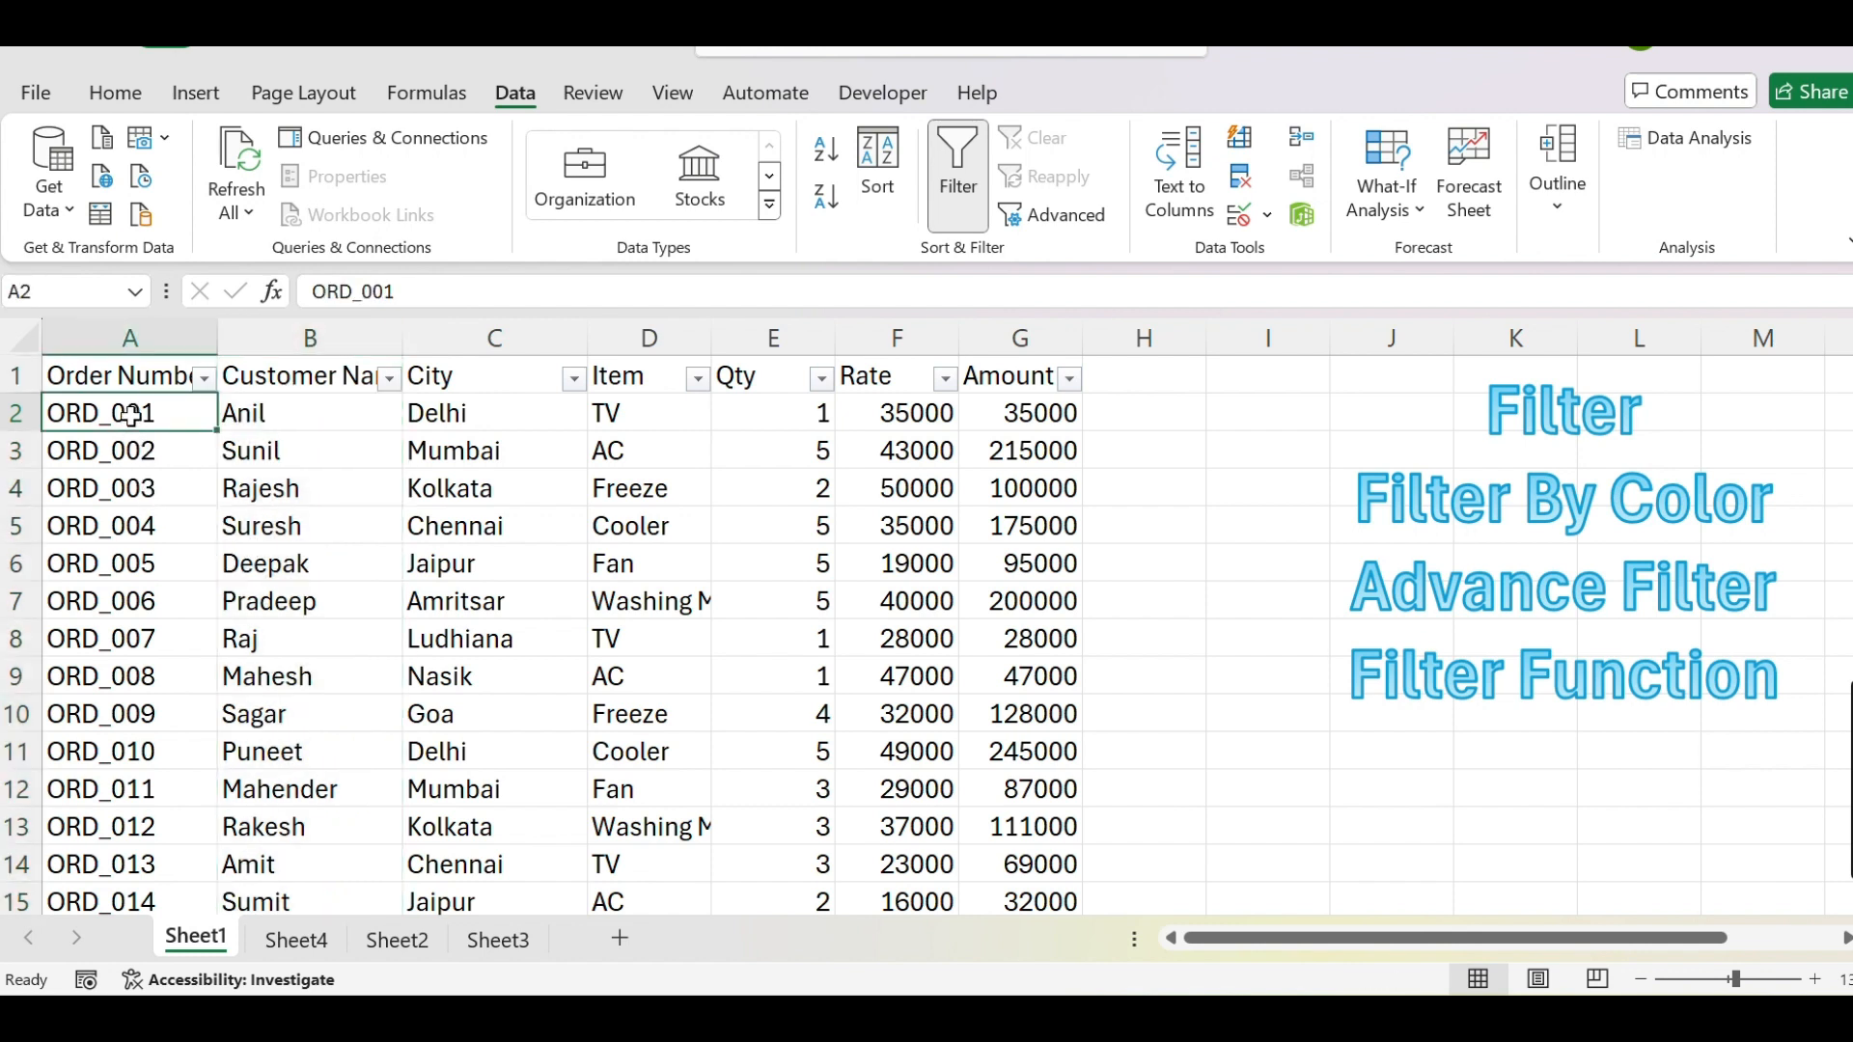
{"action": "key", "text": "ctrl+c"}
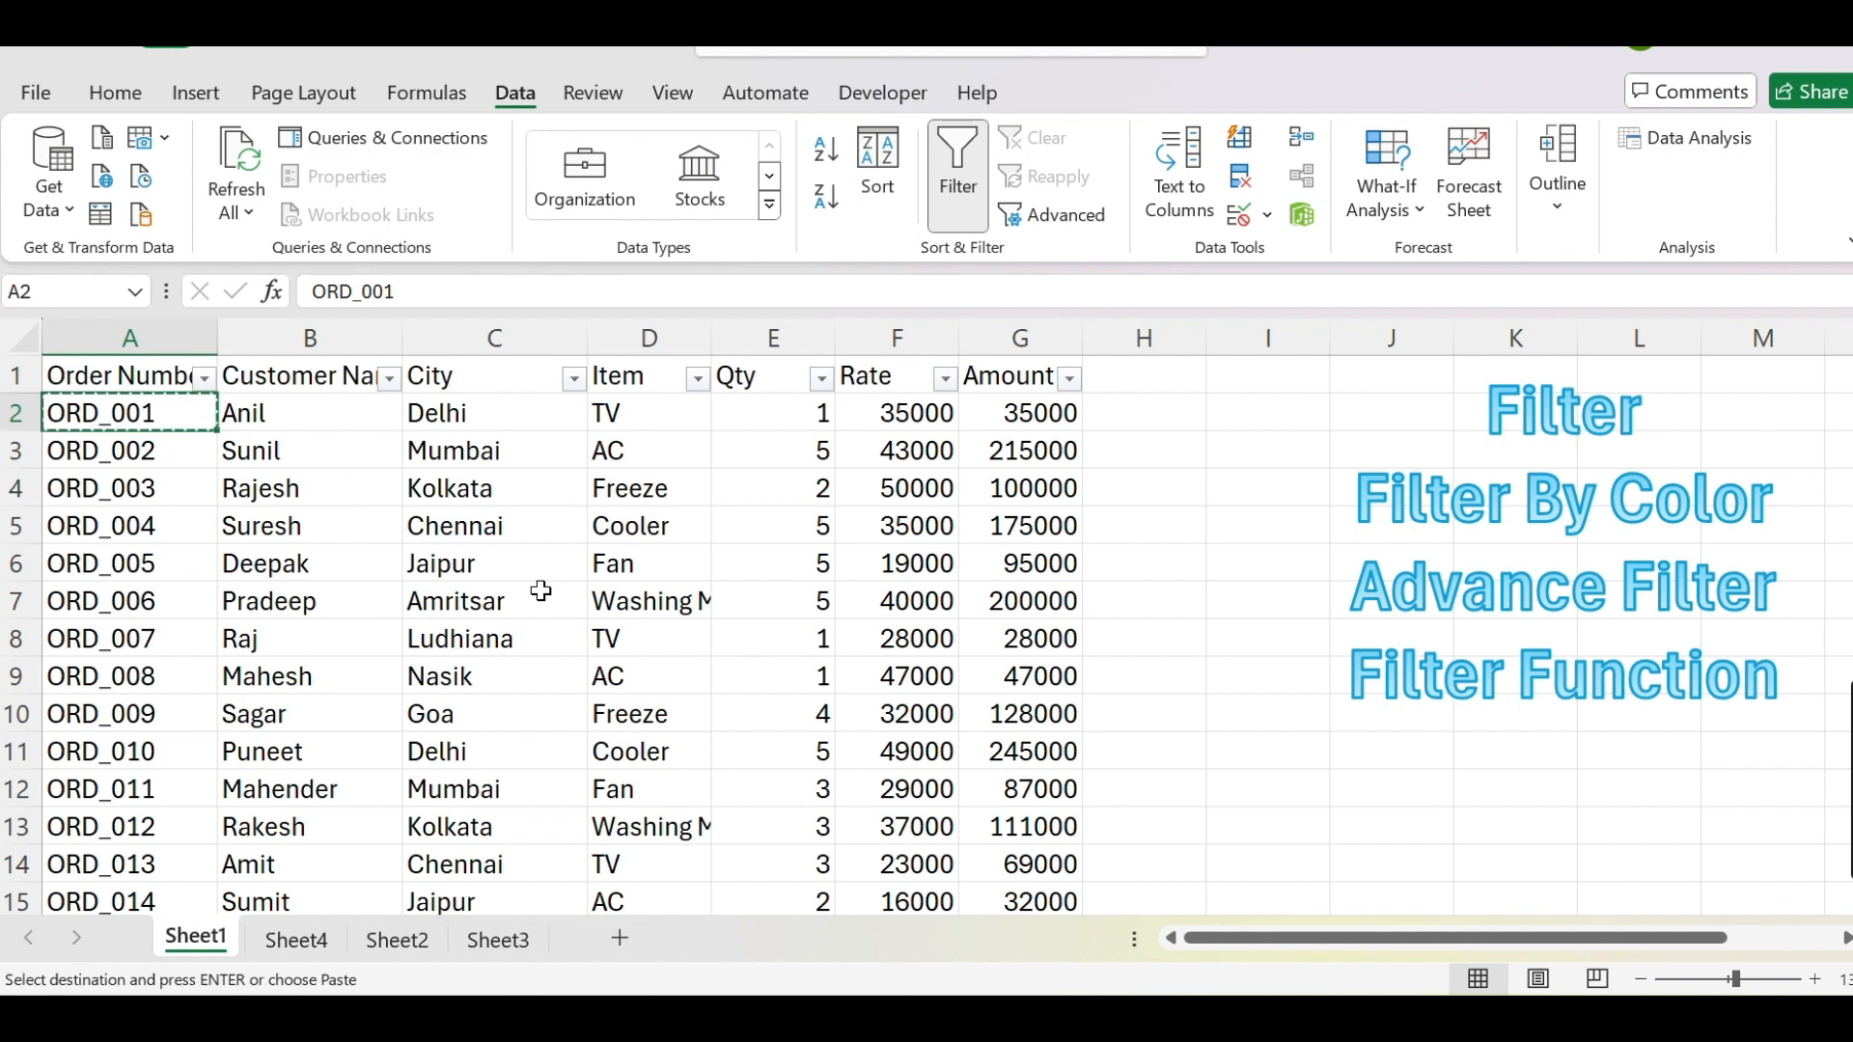
{"action": "key", "text": "Down"}
{"action": "key", "text": "Down"}
{"action": "key", "text": "Down"}
{"action": "key", "text": "Down"}
{"action": "key", "text": "Down"}
{"action": "key", "text": "Down"}
{"action": "key", "text": "Down"}
{"action": "key", "text": "ctrl+v"}
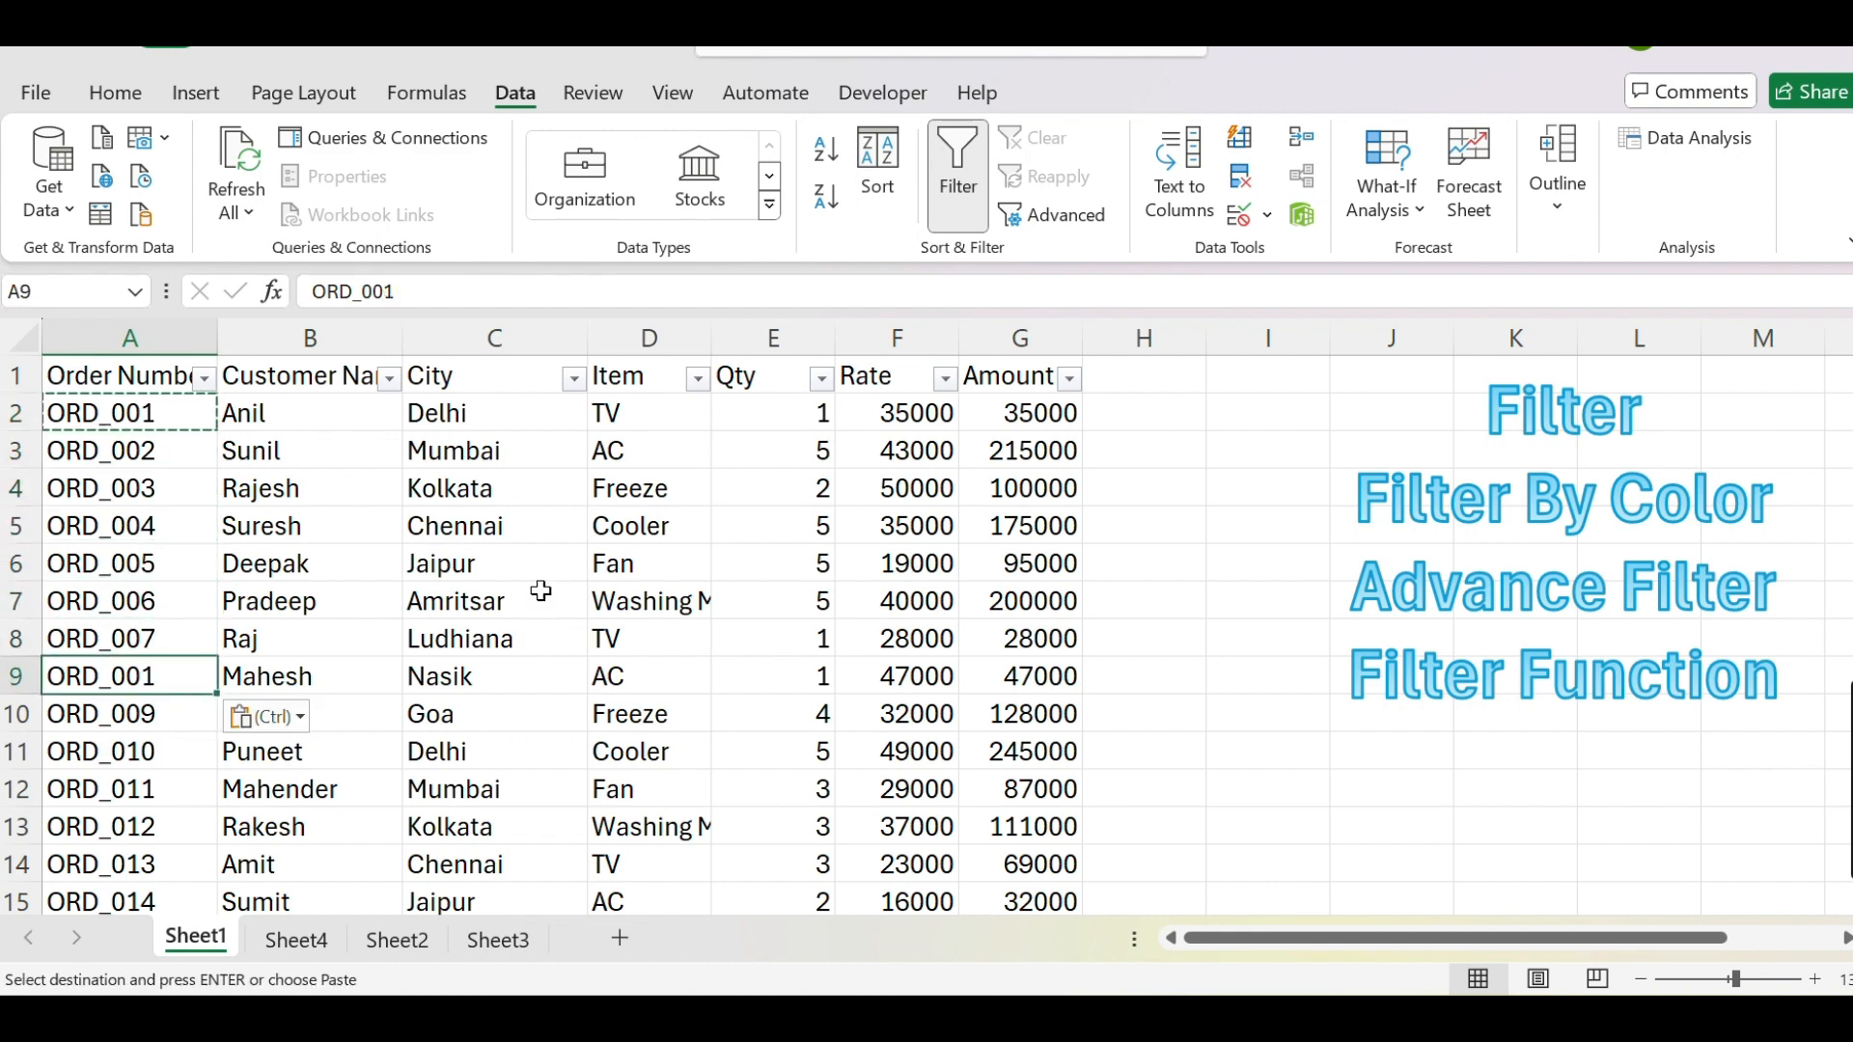
Paste the copied order number over cell A16 to create another duplicate
{"action": "key", "text": "Down"}
{"action": "key", "text": "Down"}
{"action": "key", "text": "Down"}
{"action": "key", "text": "Down"}
{"action": "key", "text": "Down"}
{"action": "key", "text": "Down"}
{"action": "key", "text": "Down"}
{"action": "key", "text": "Down"}
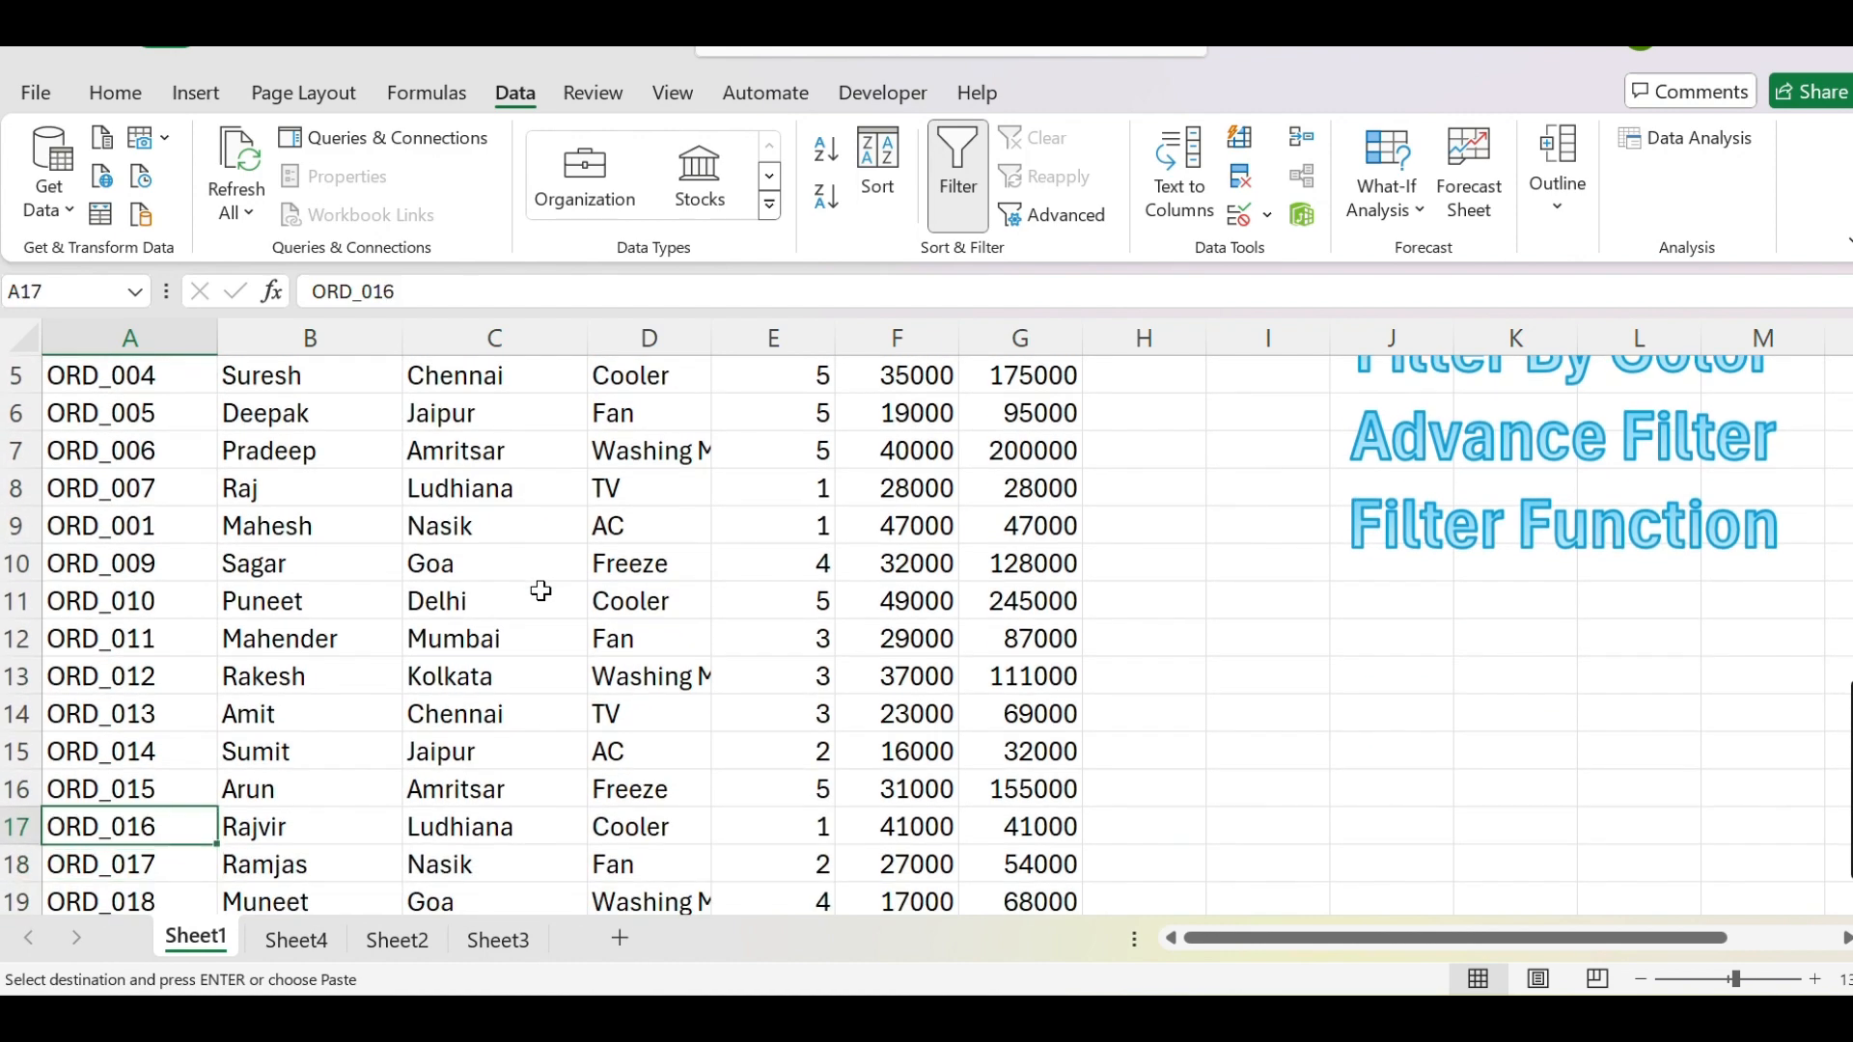
{"action": "key", "text": "Up"}
{"action": "key", "text": "ctrl+v"}
Paste the copied order number over cell A22 and end the copy mode
{"action": "key", "text": "Down"}
{"action": "key", "text": "Down"}
{"action": "key", "text": "Down"}
{"action": "key", "text": "Down"}
{"action": "key", "text": "Down"}
{"action": "key", "text": "Down"}
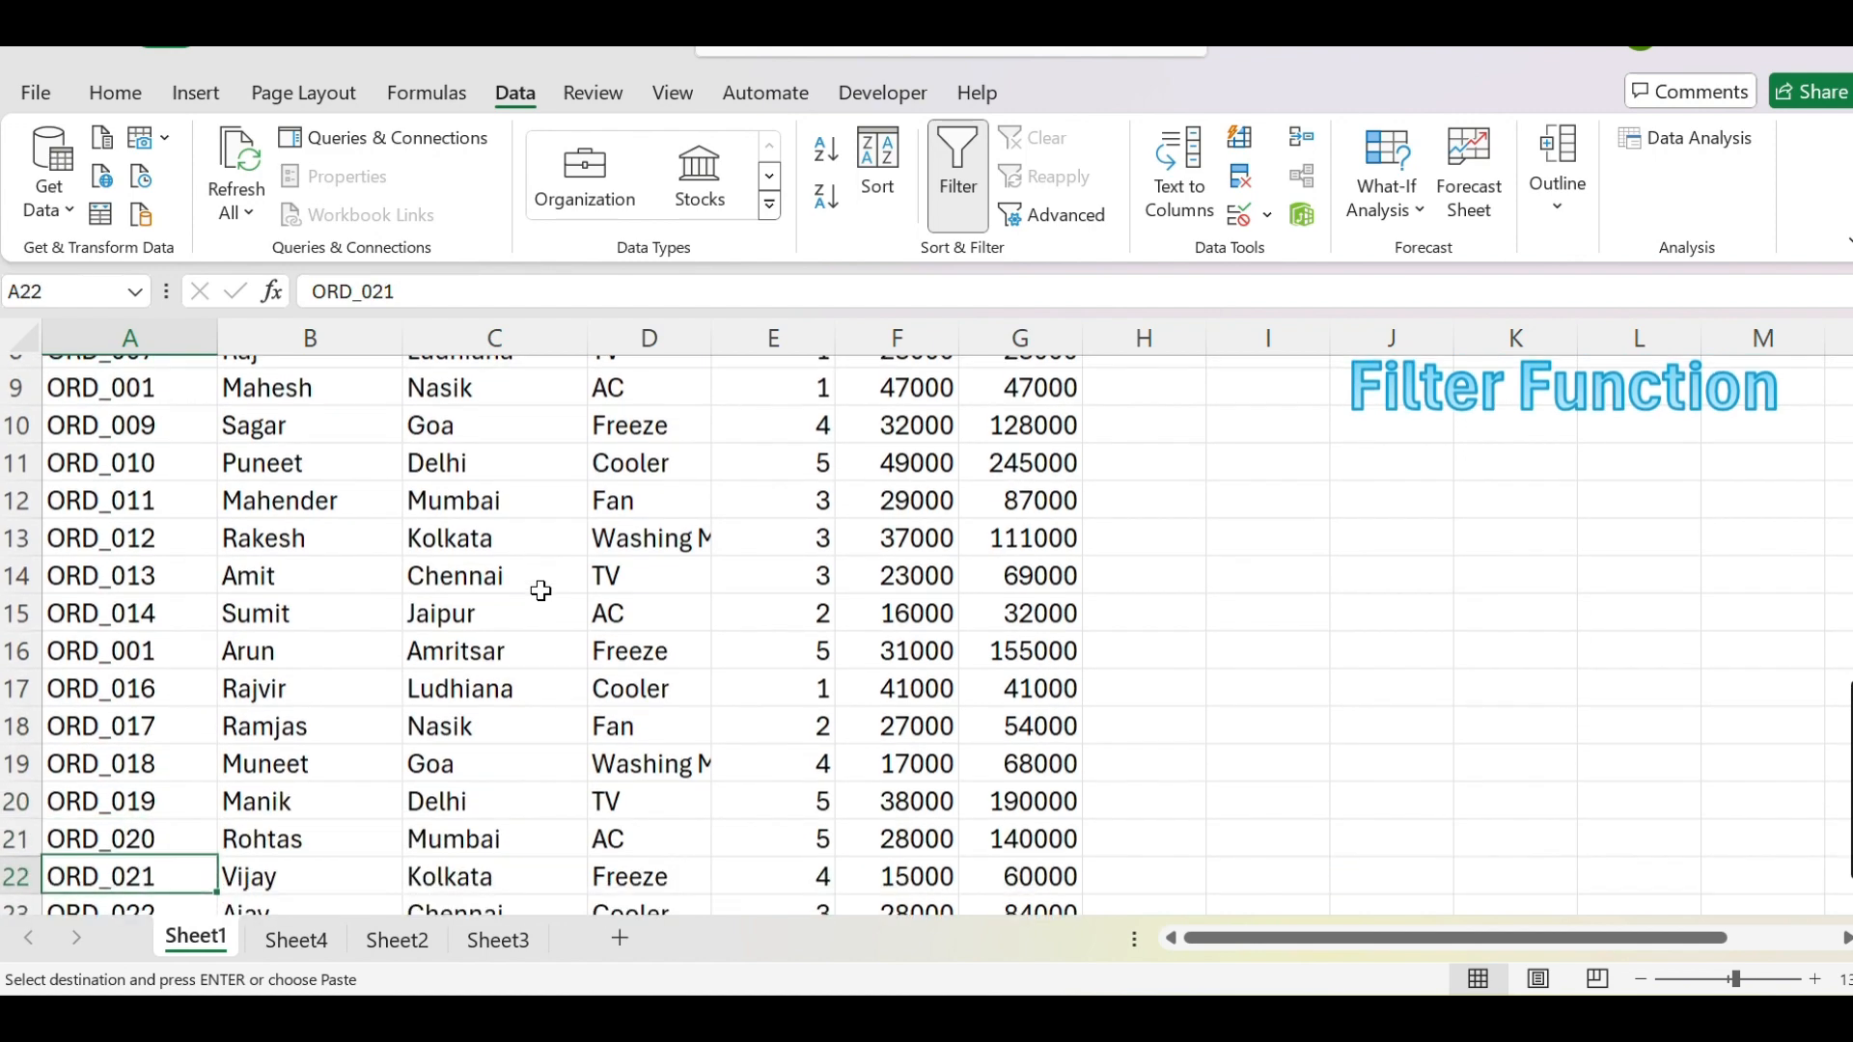
{"action": "key", "text": "ctrl+v"}
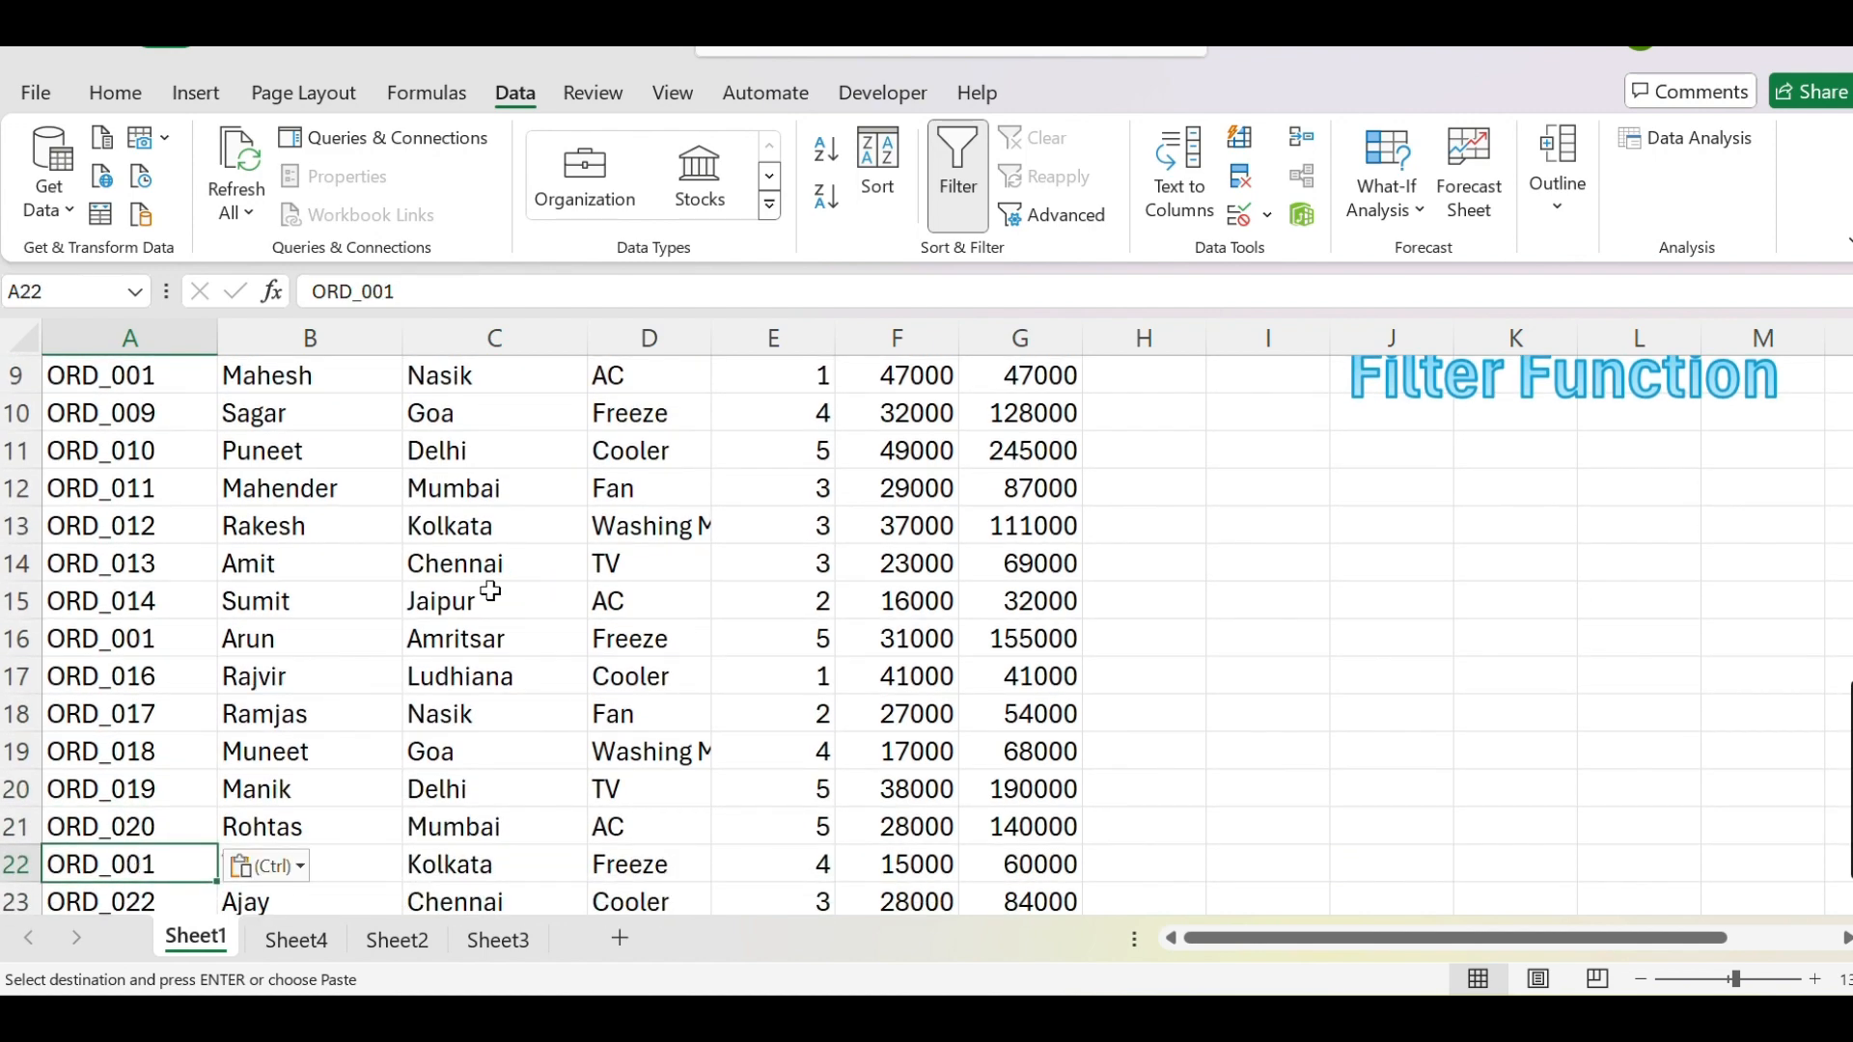
{"action": "scroll", "coordinate": [491, 591], "scroll_direction": "up", "scroll_amount": 3}
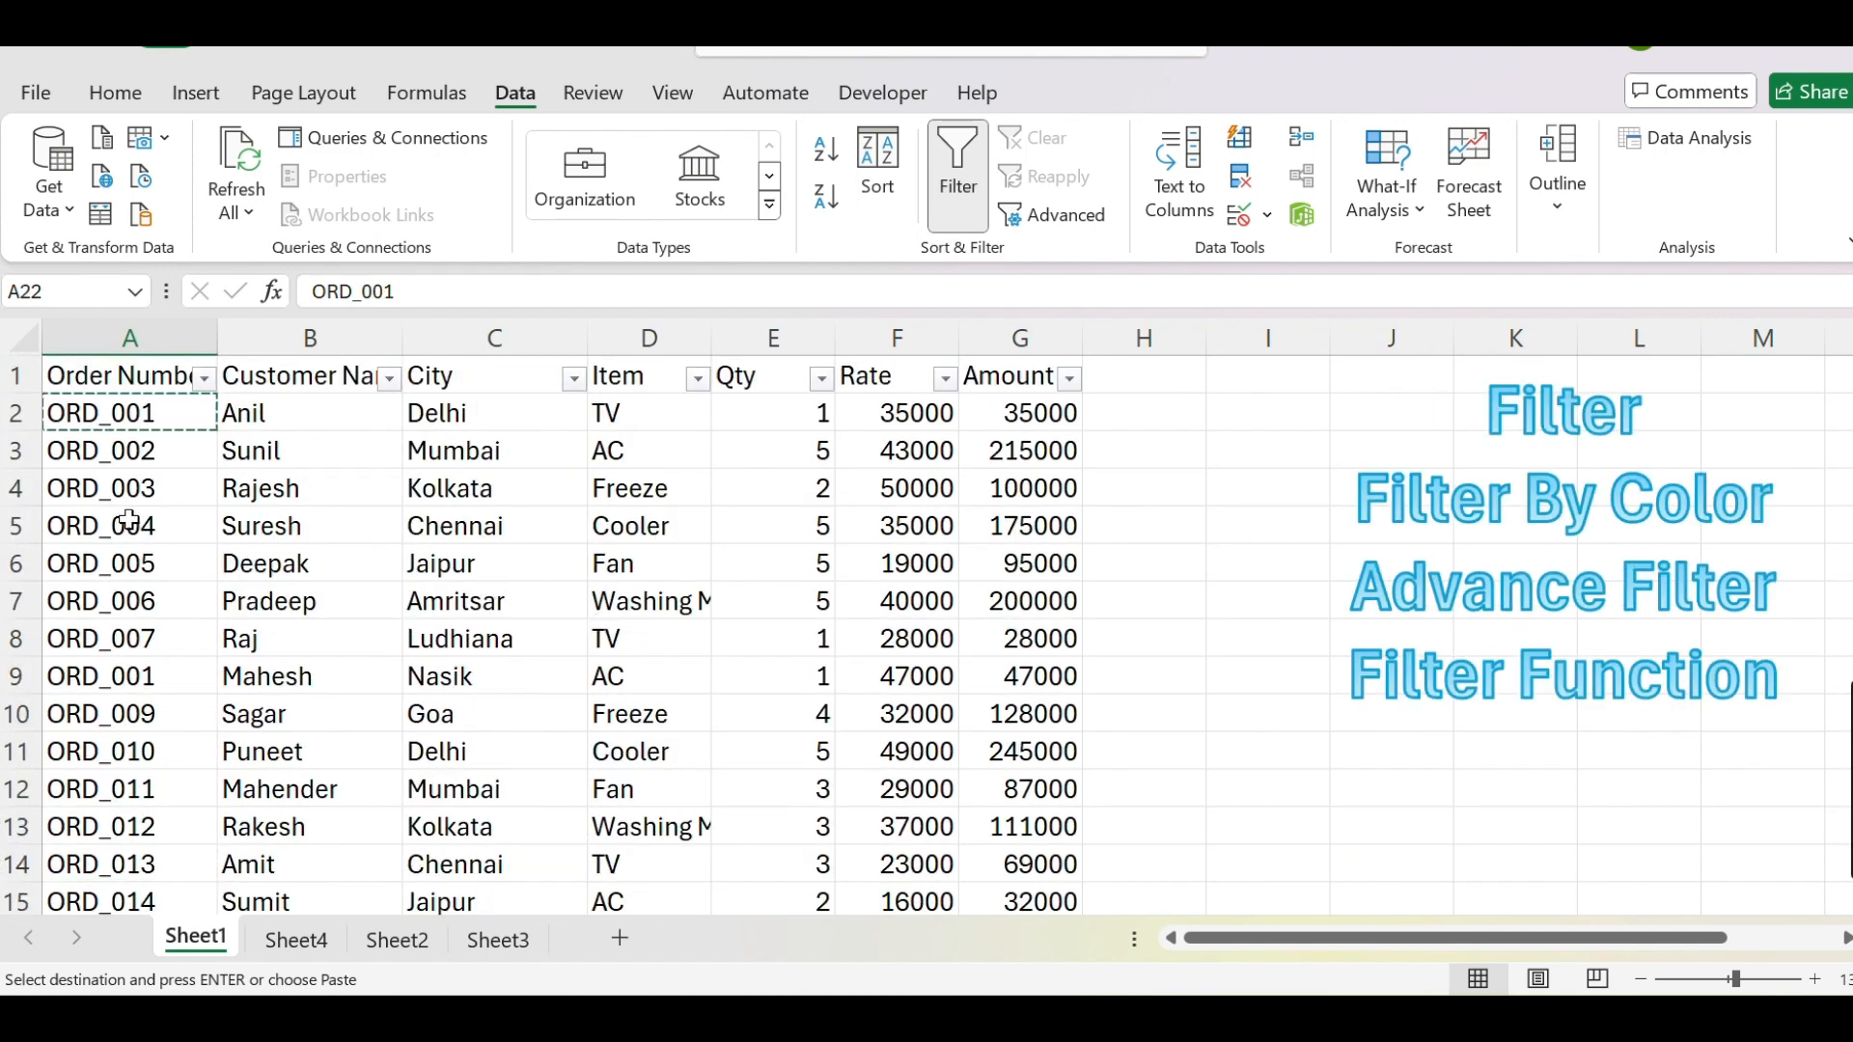
{"action": "key", "text": "Escape"}
Highlight duplicate values in the whole Order Number column using Light Red Fill with Dark Red Text
{"action": "scroll", "coordinate": [145, 434], "scroll_direction": "down", "scroll_amount": 5}
{"action": "scroll", "coordinate": [149, 439], "scroll_direction": "up", "scroll_amount": 5}
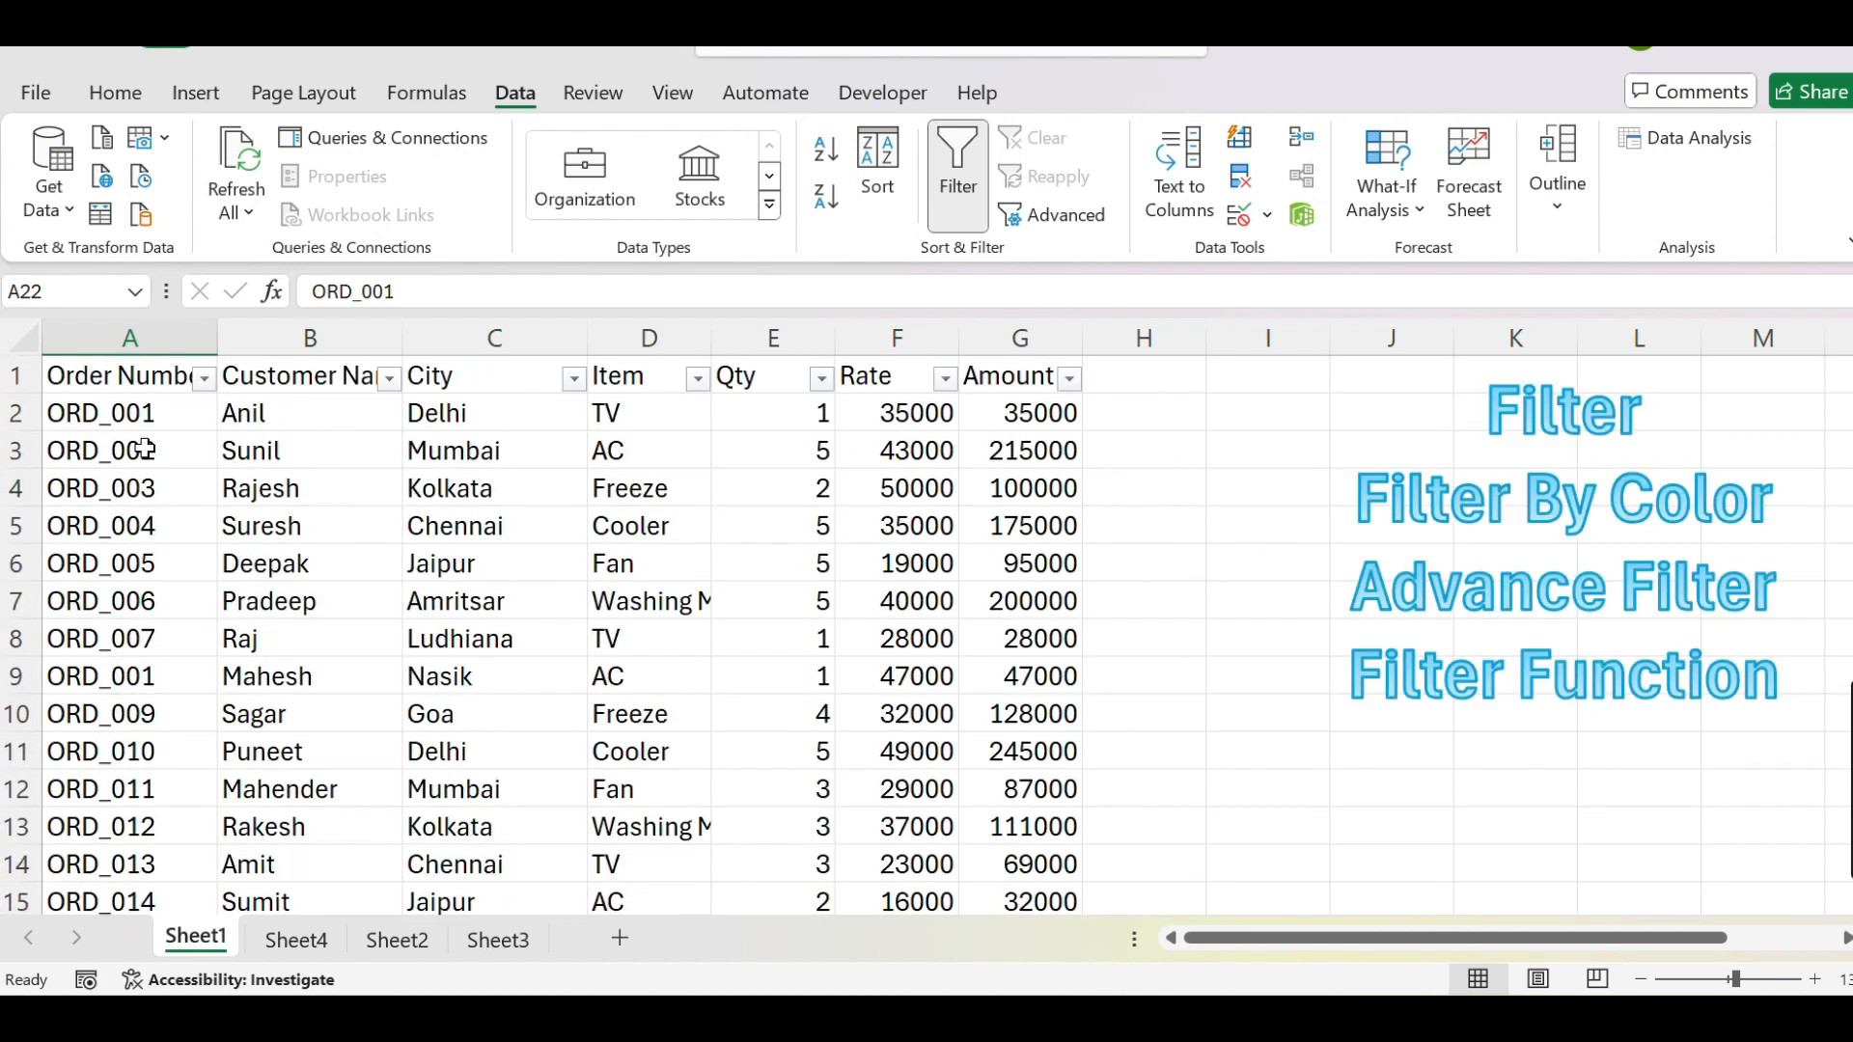
{"action": "left_click", "coordinate": [145, 376]}
{"action": "left_click", "coordinate": [146, 334]}
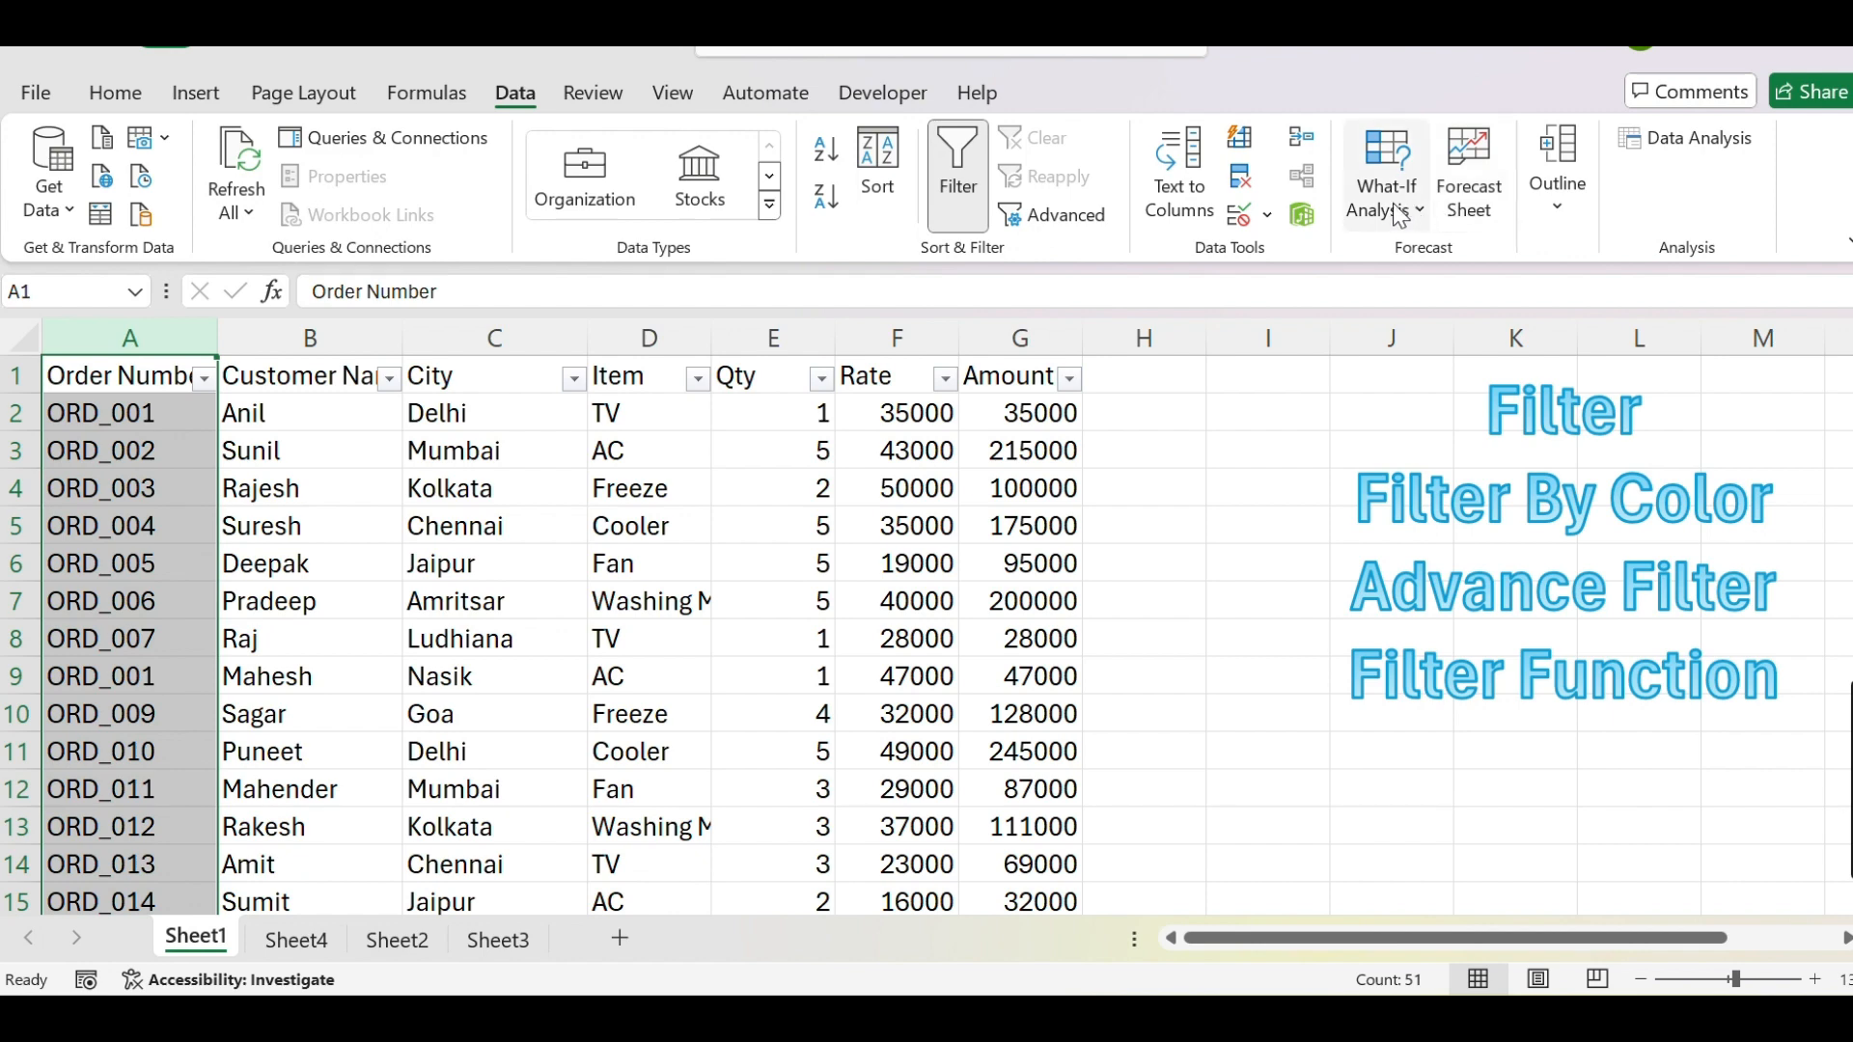
{"action": "left_click", "coordinate": [106, 97]}
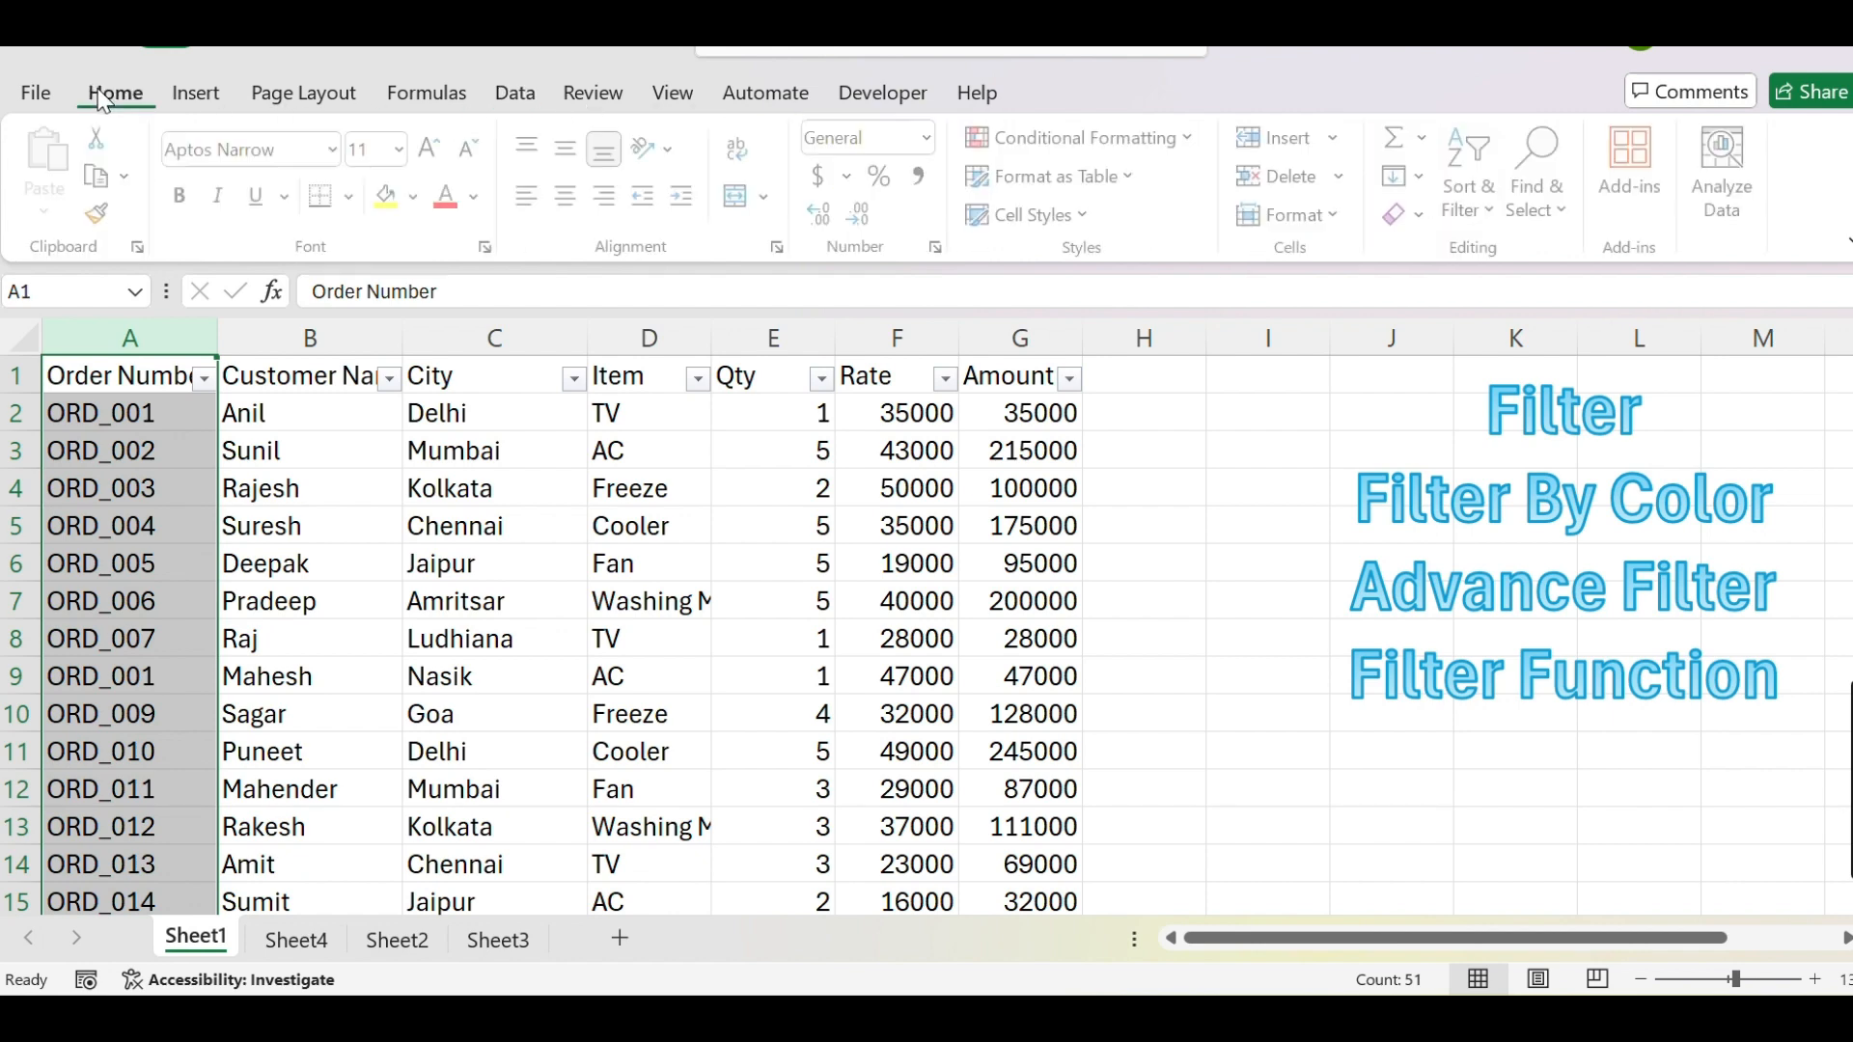
{"action": "left_click", "coordinate": [1180, 145]}
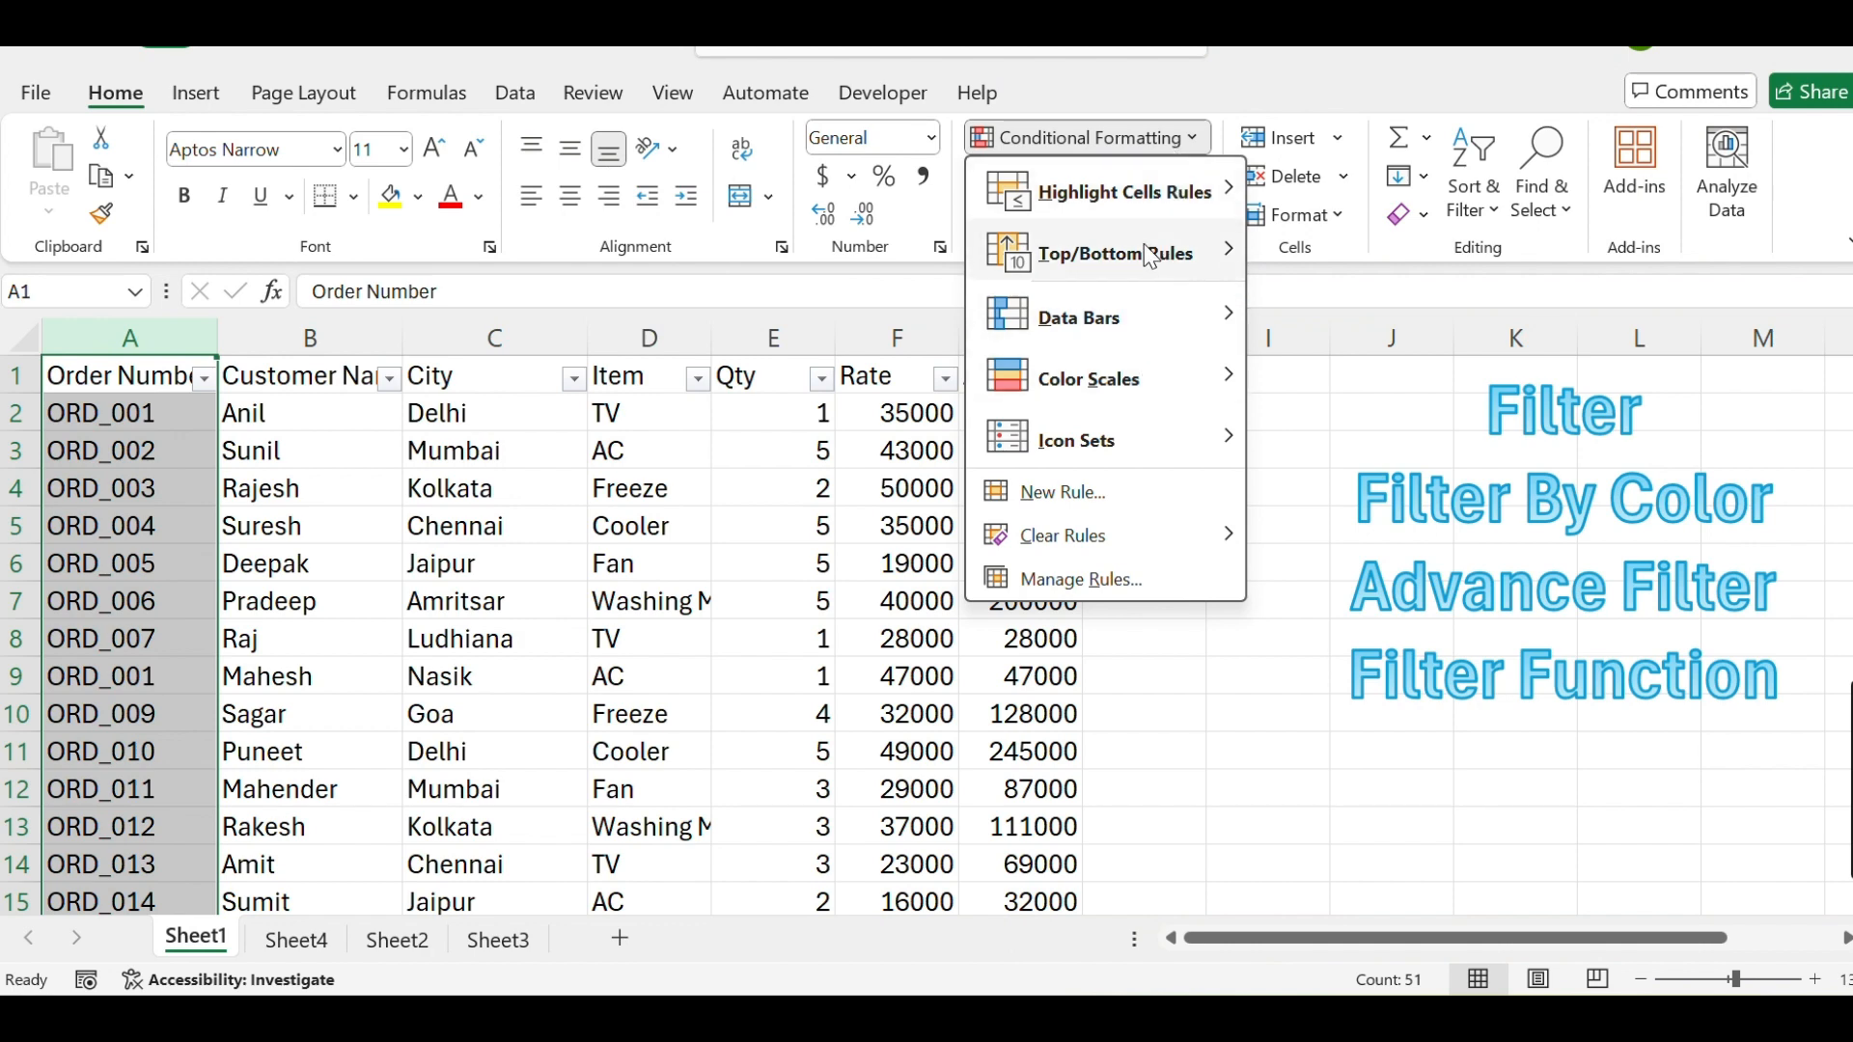
{"action": "mouse_move", "coordinate": [1146, 207]}
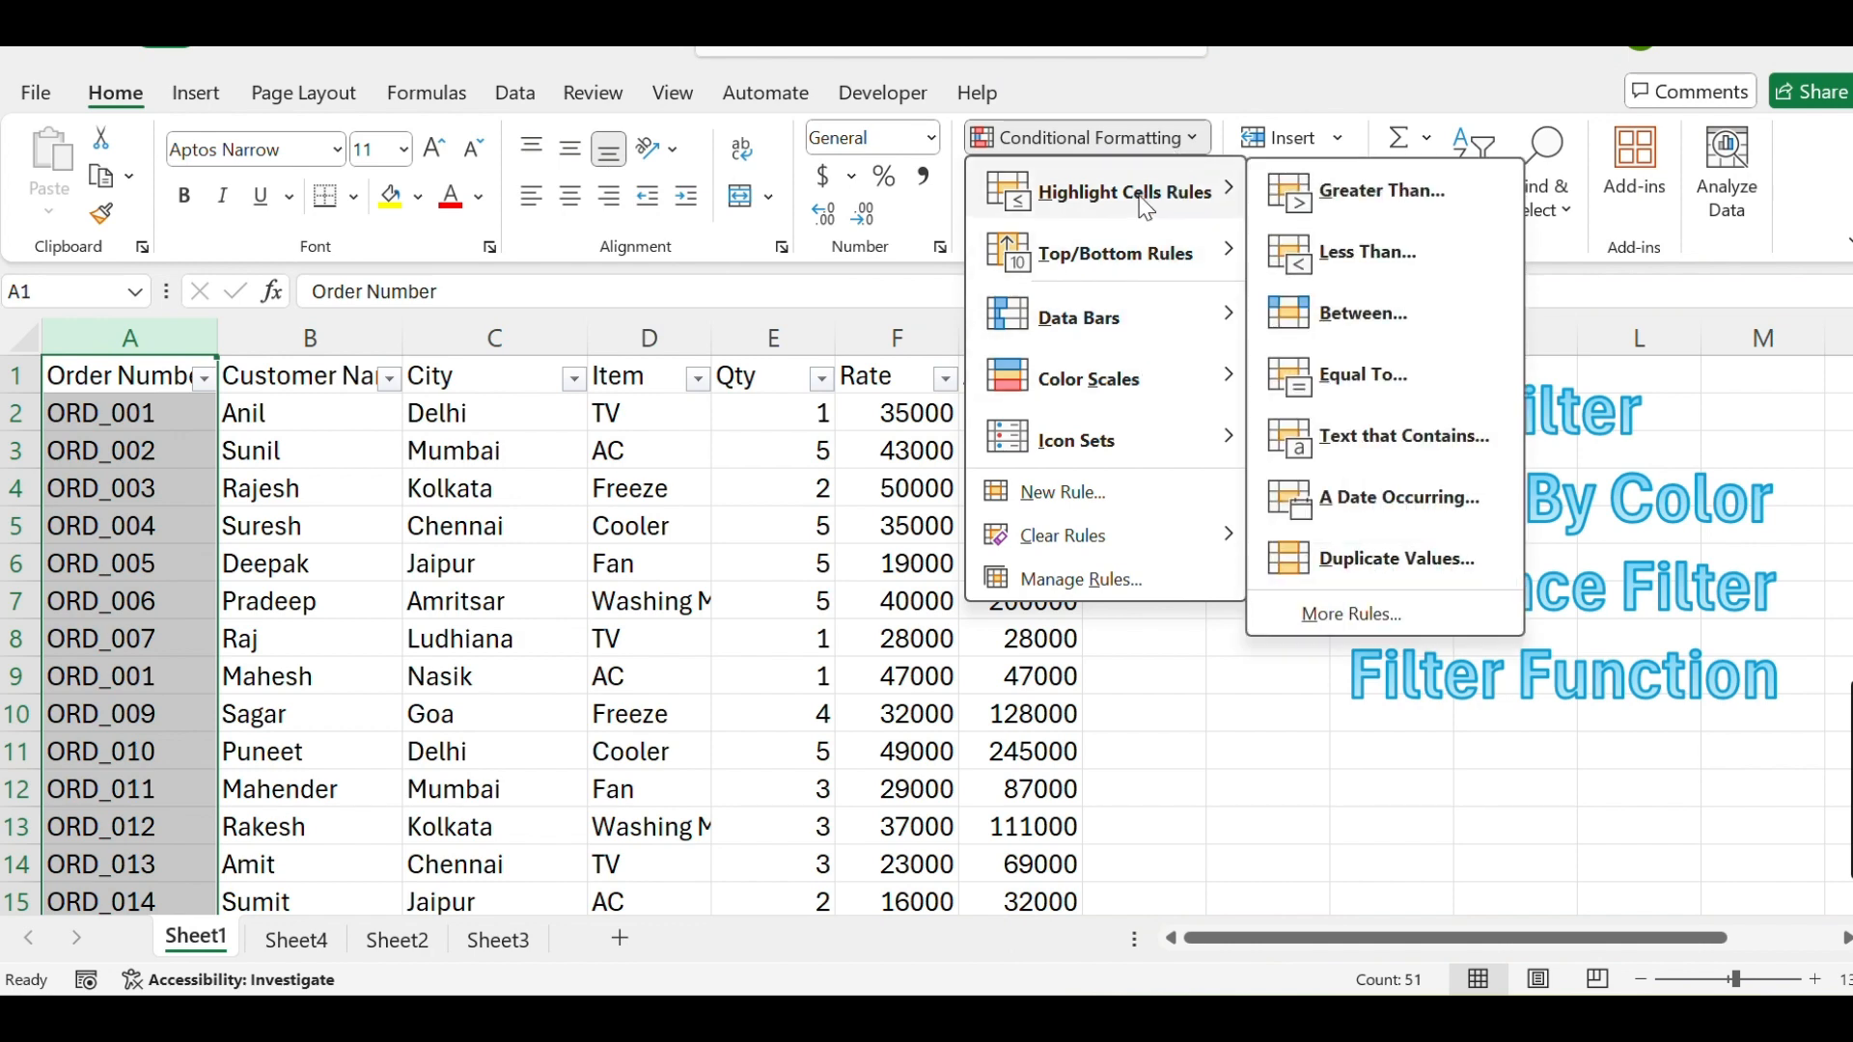
{"action": "left_click", "coordinate": [1445, 563]}
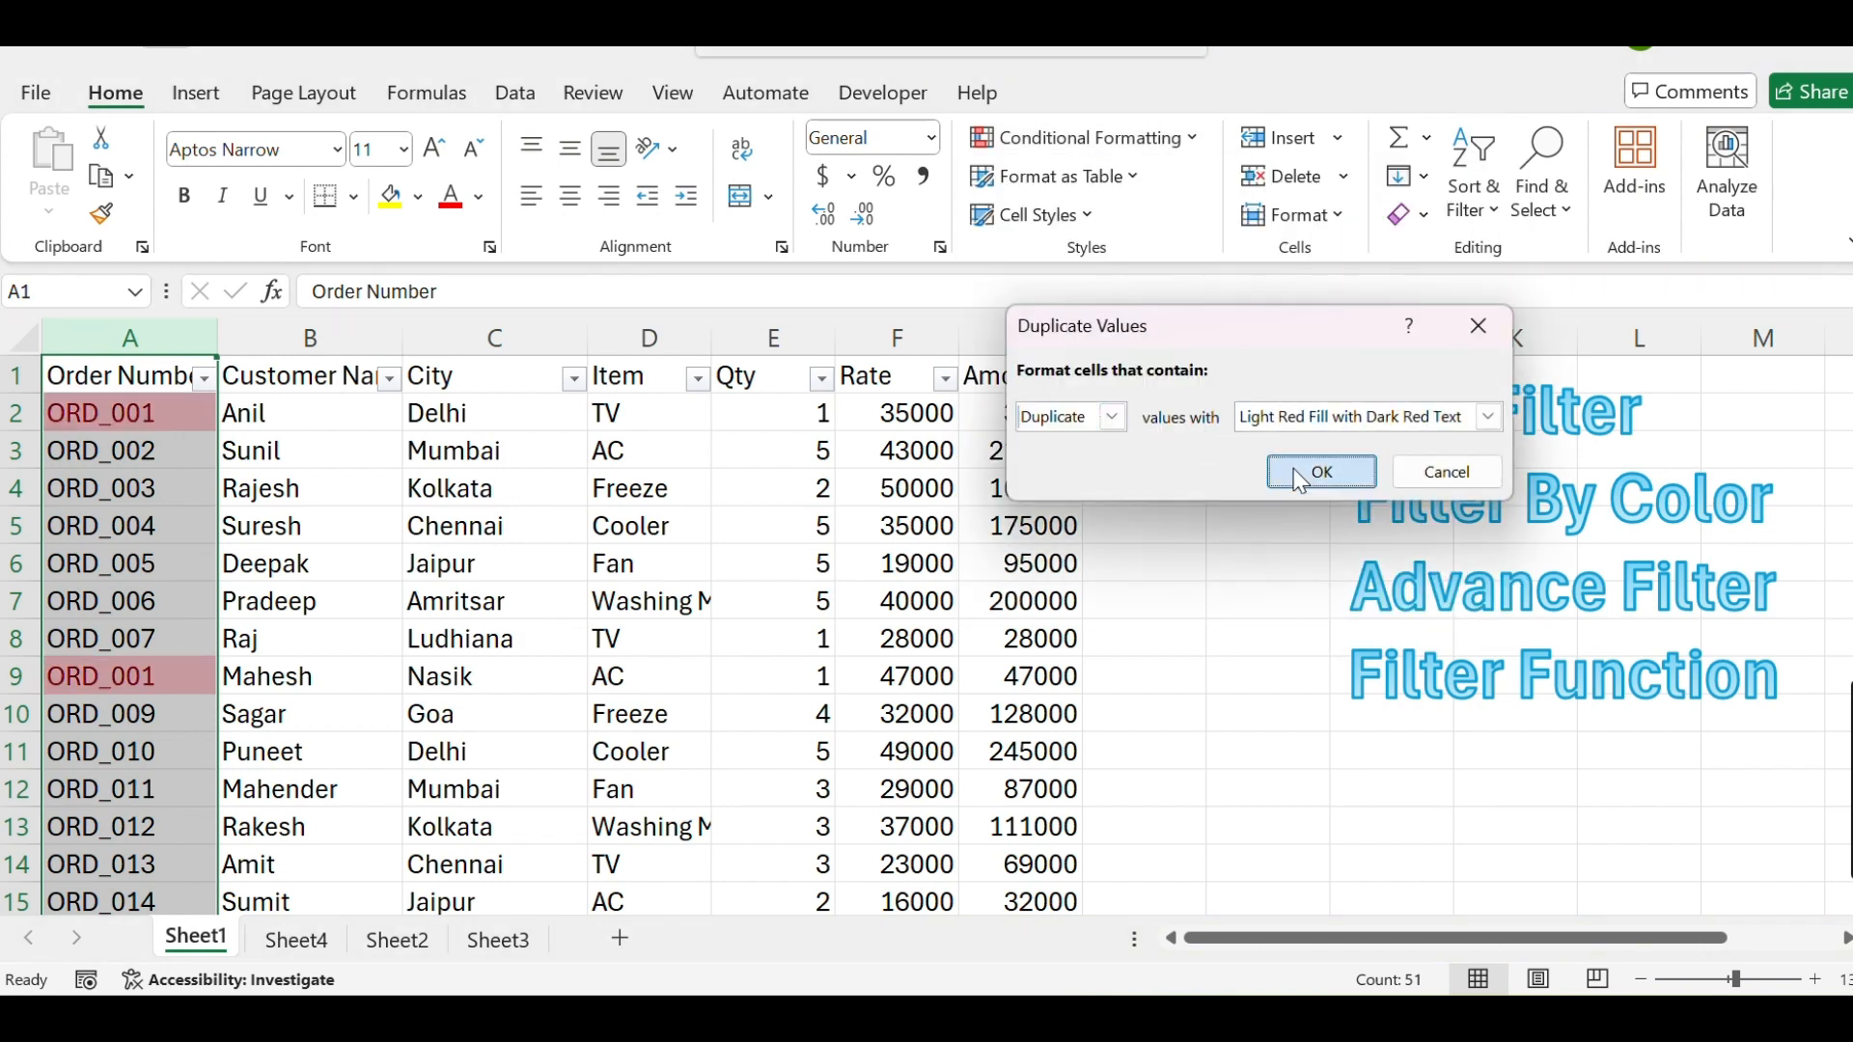
{"action": "left_click", "coordinate": [1320, 471]}
Look through the full Order Number column to examine which cells are highlighted as duplicates
{"action": "left_click", "coordinate": [117, 445]}
{"action": "scroll", "coordinate": [126, 434], "scroll_direction": "down", "scroll_amount": 9}
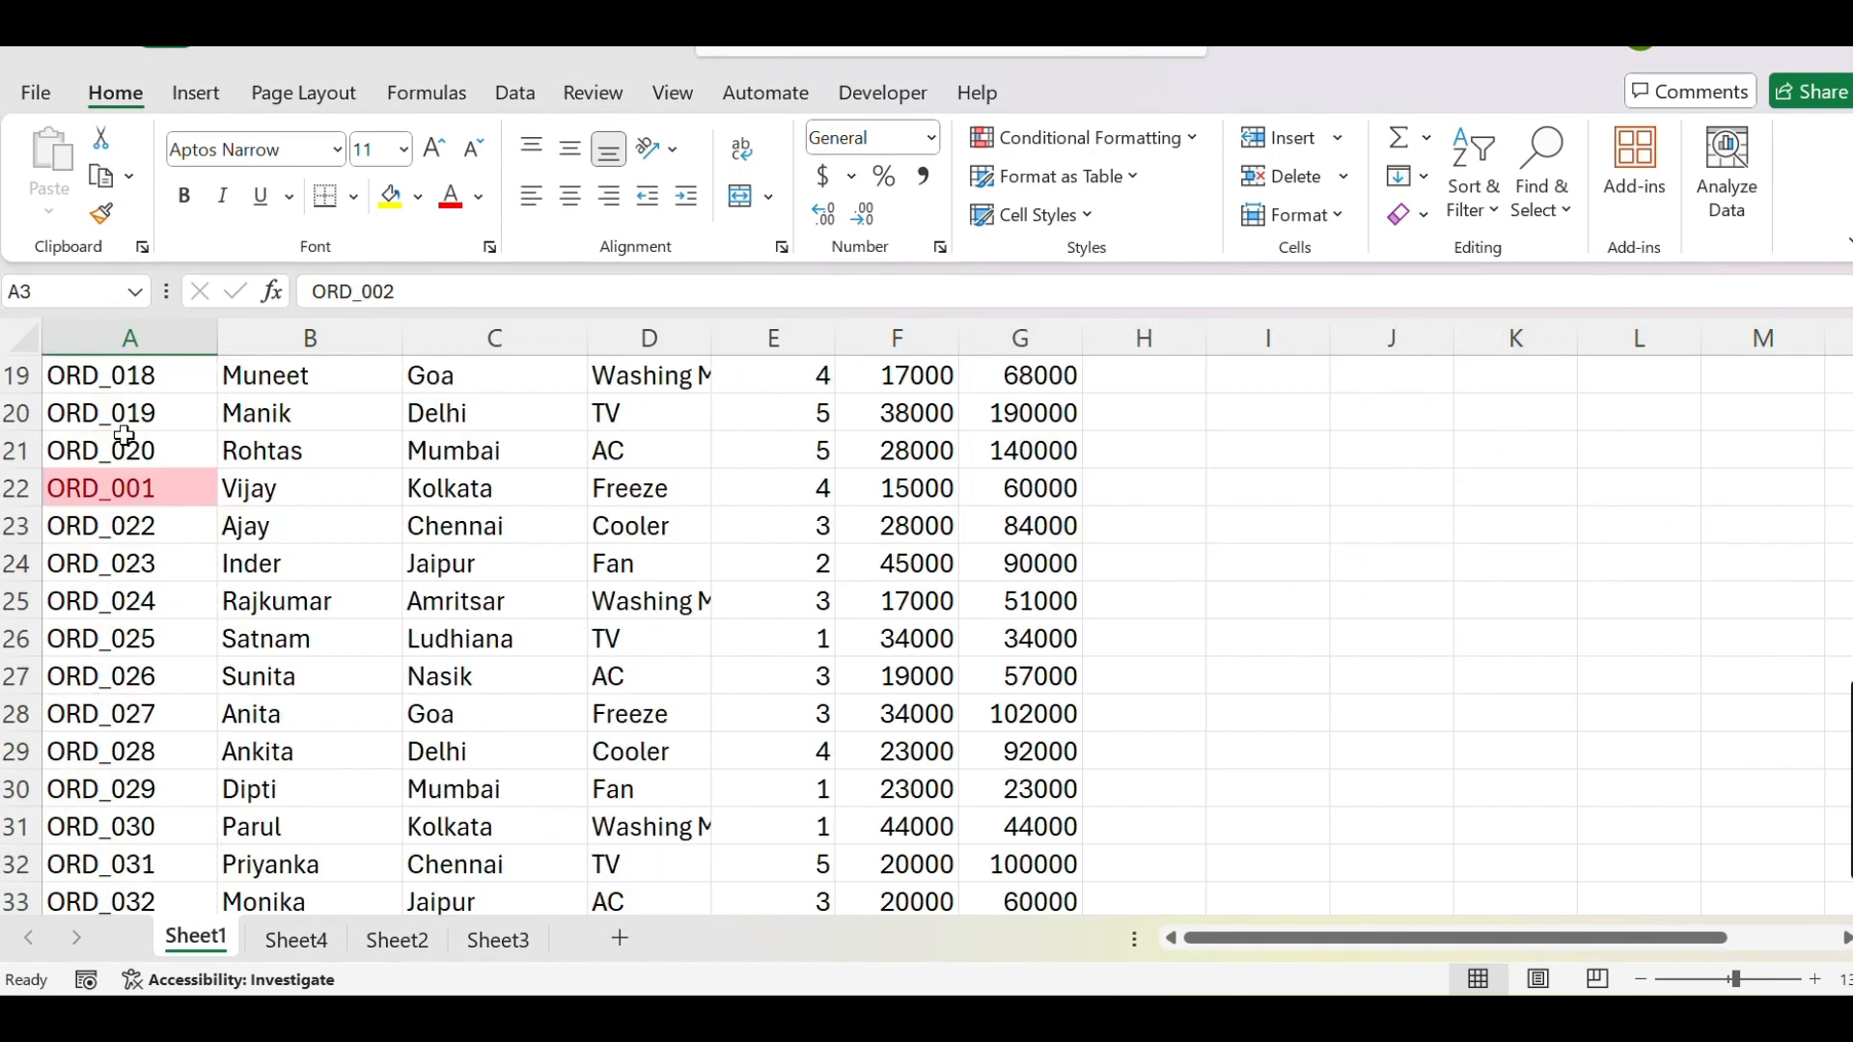
{"action": "scroll", "coordinate": [106, 490], "scroll_direction": "up", "scroll_amount": 4}
{"action": "scroll", "coordinate": [106, 490], "scroll_direction": "up", "scroll_amount": 5}
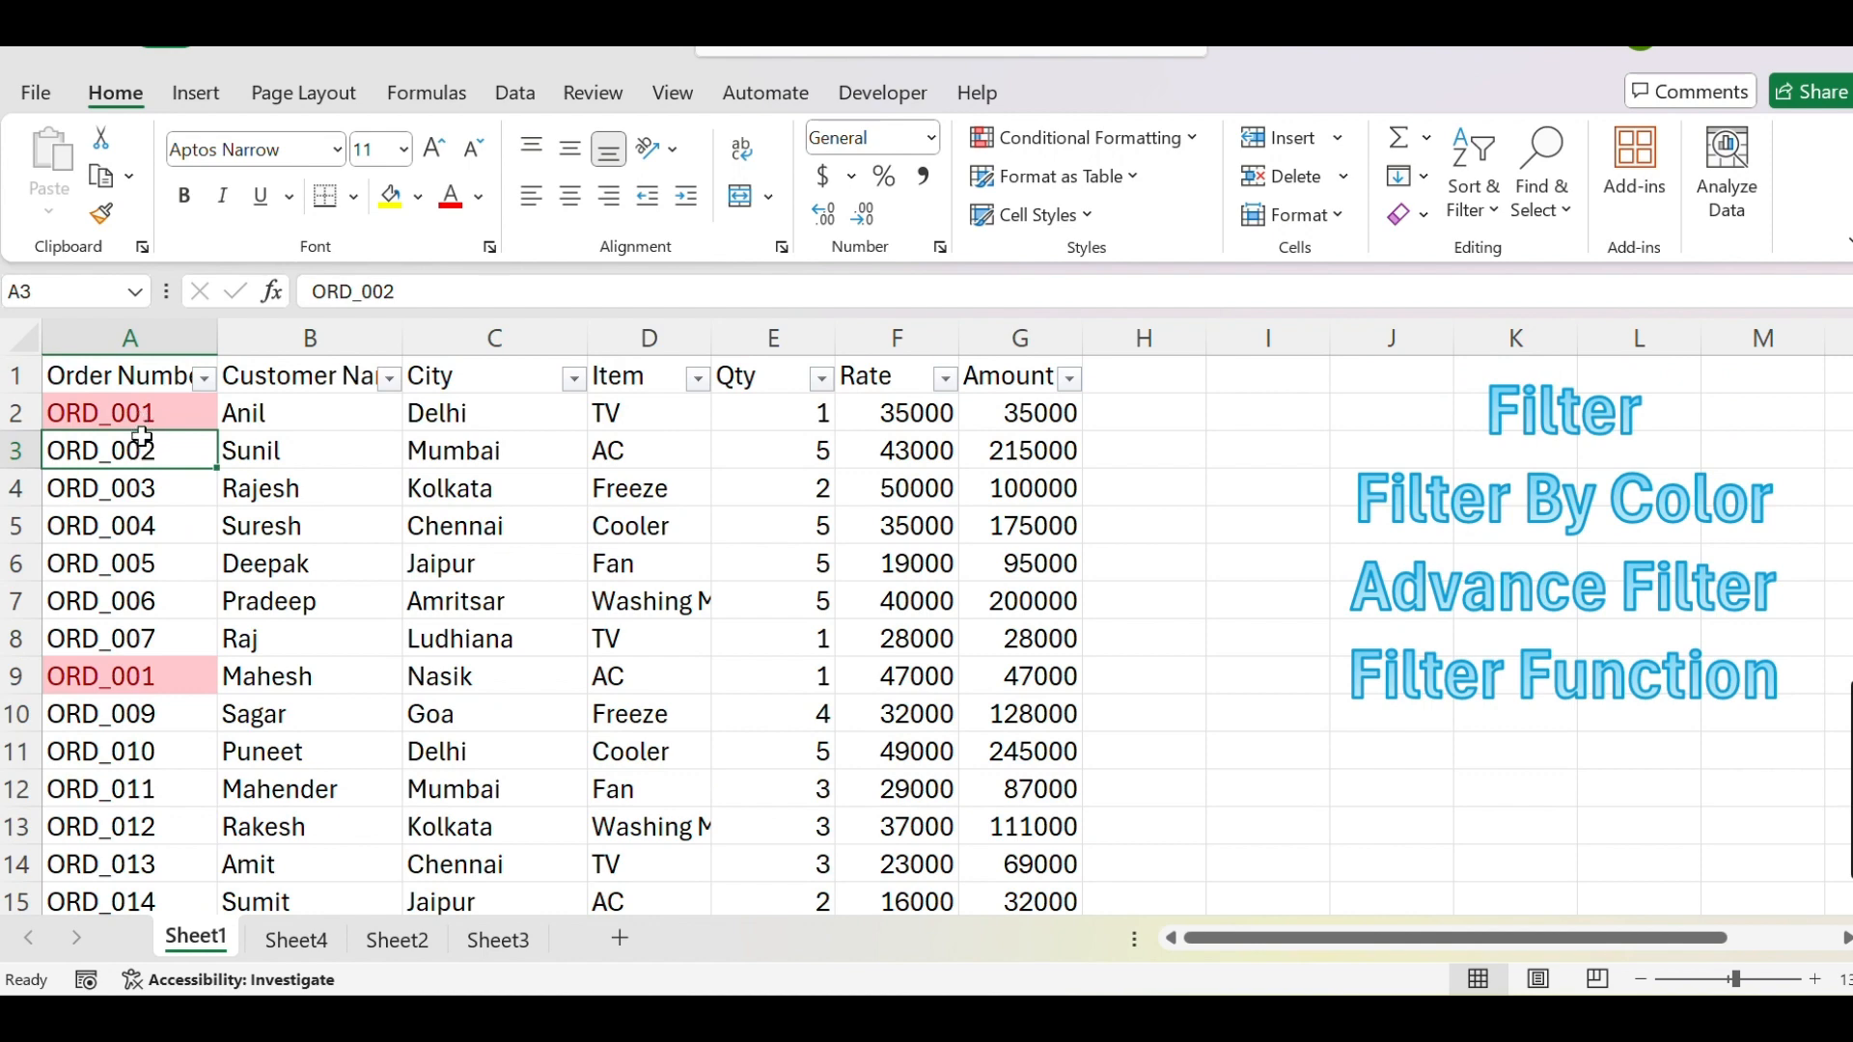
{"action": "scroll", "coordinate": [142, 437], "scroll_direction": "down", "scroll_amount": 2}
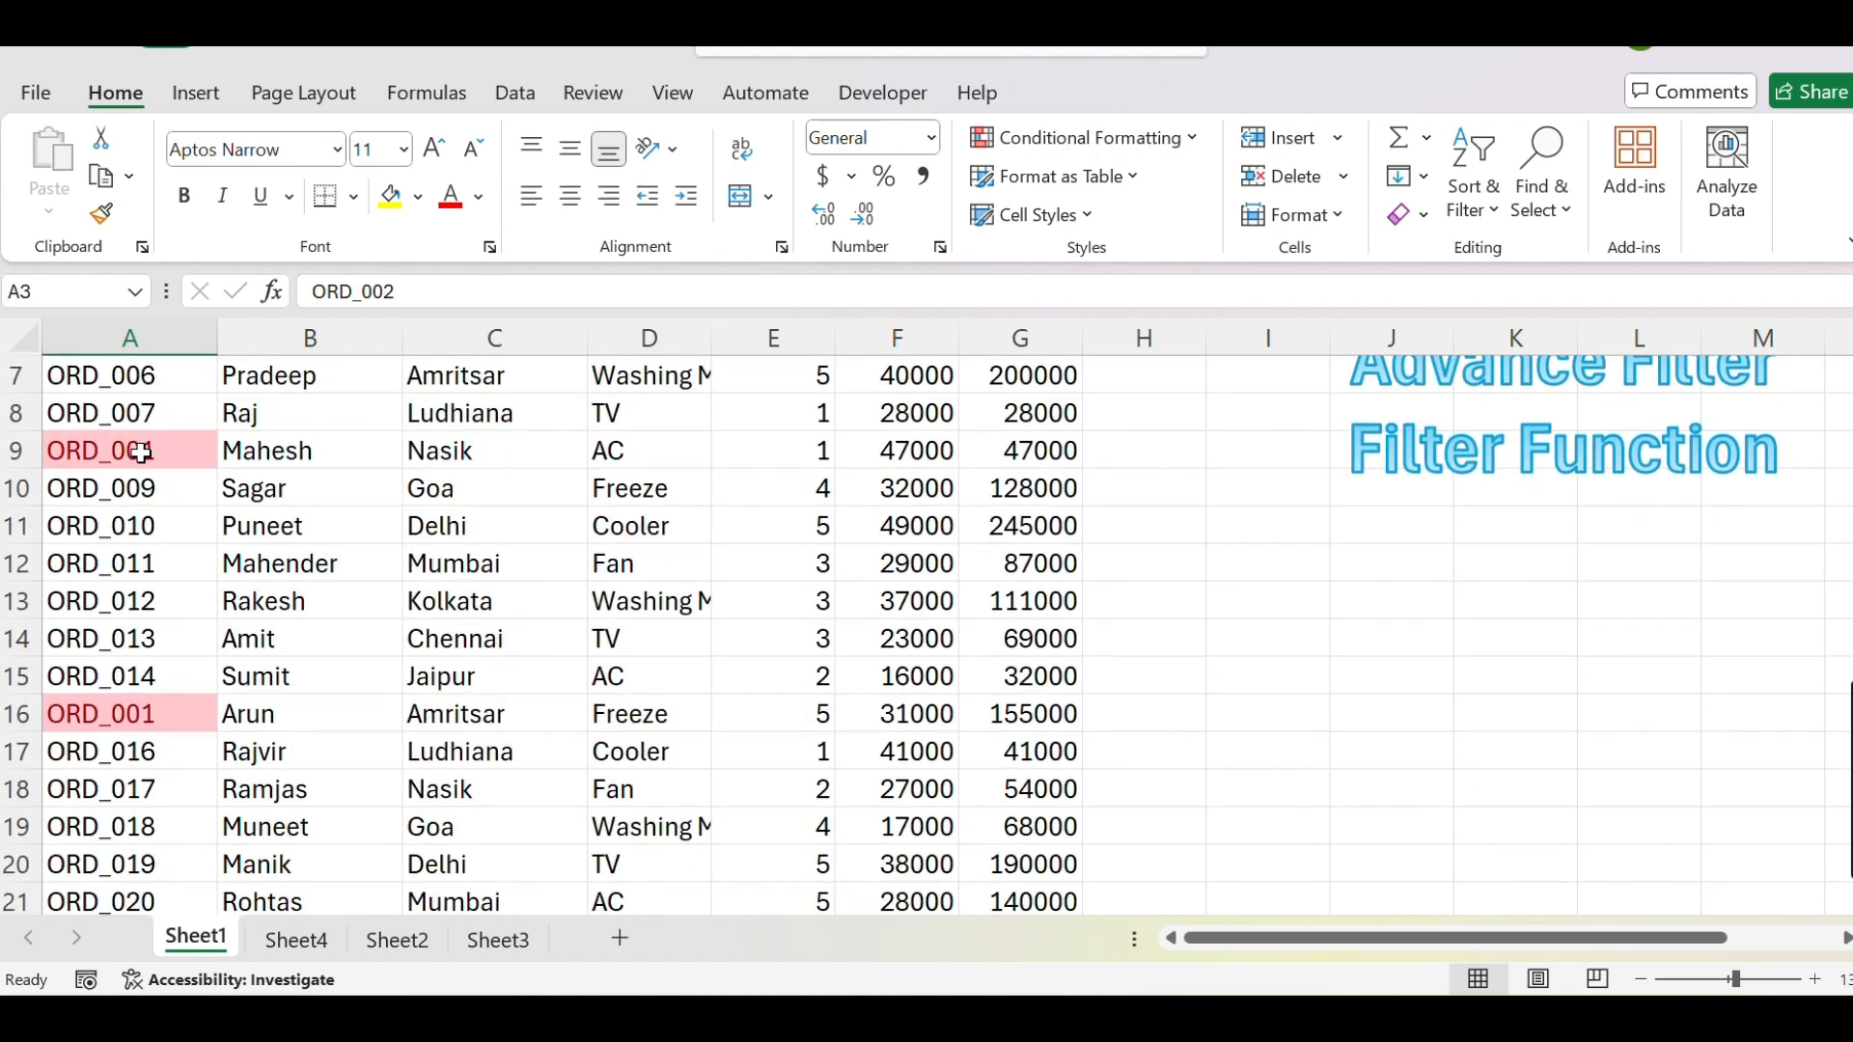
{"action": "scroll", "coordinate": [142, 452], "scroll_direction": "down", "scroll_amount": 12}
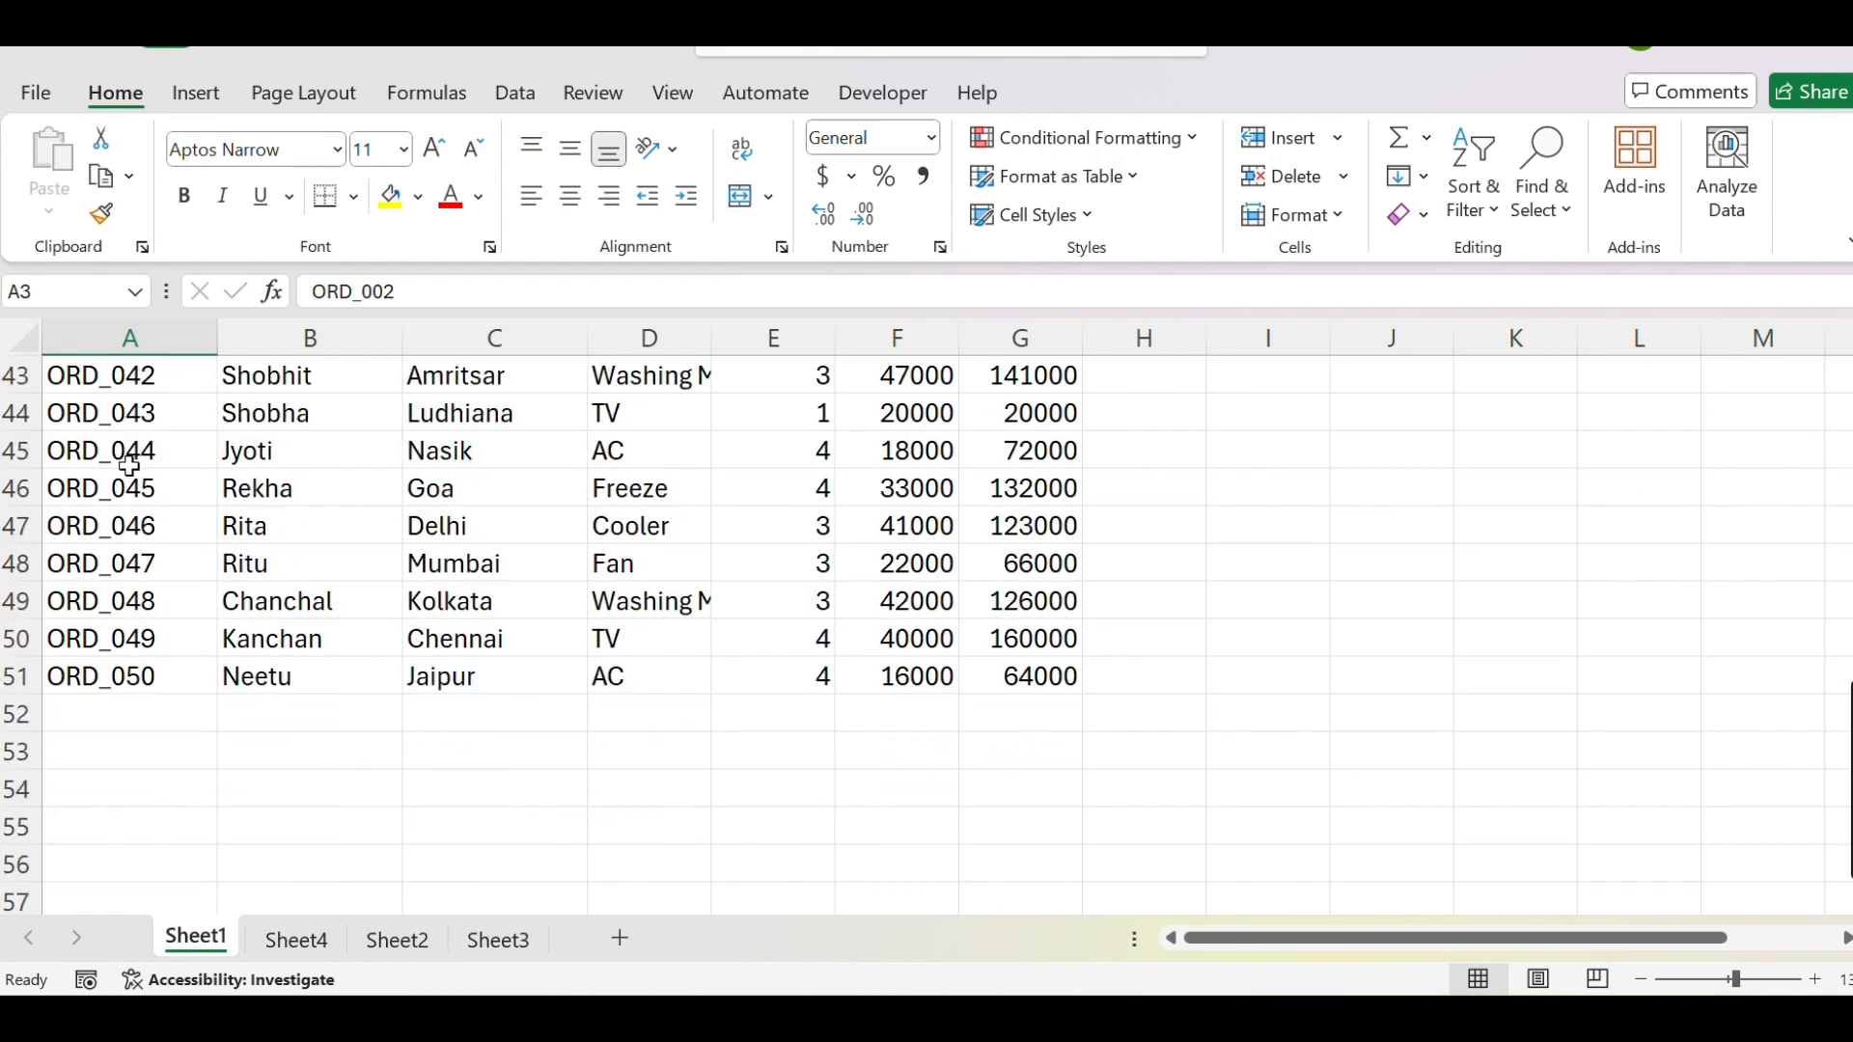
{"action": "scroll", "coordinate": [129, 467], "scroll_direction": "up", "scroll_amount": 14}
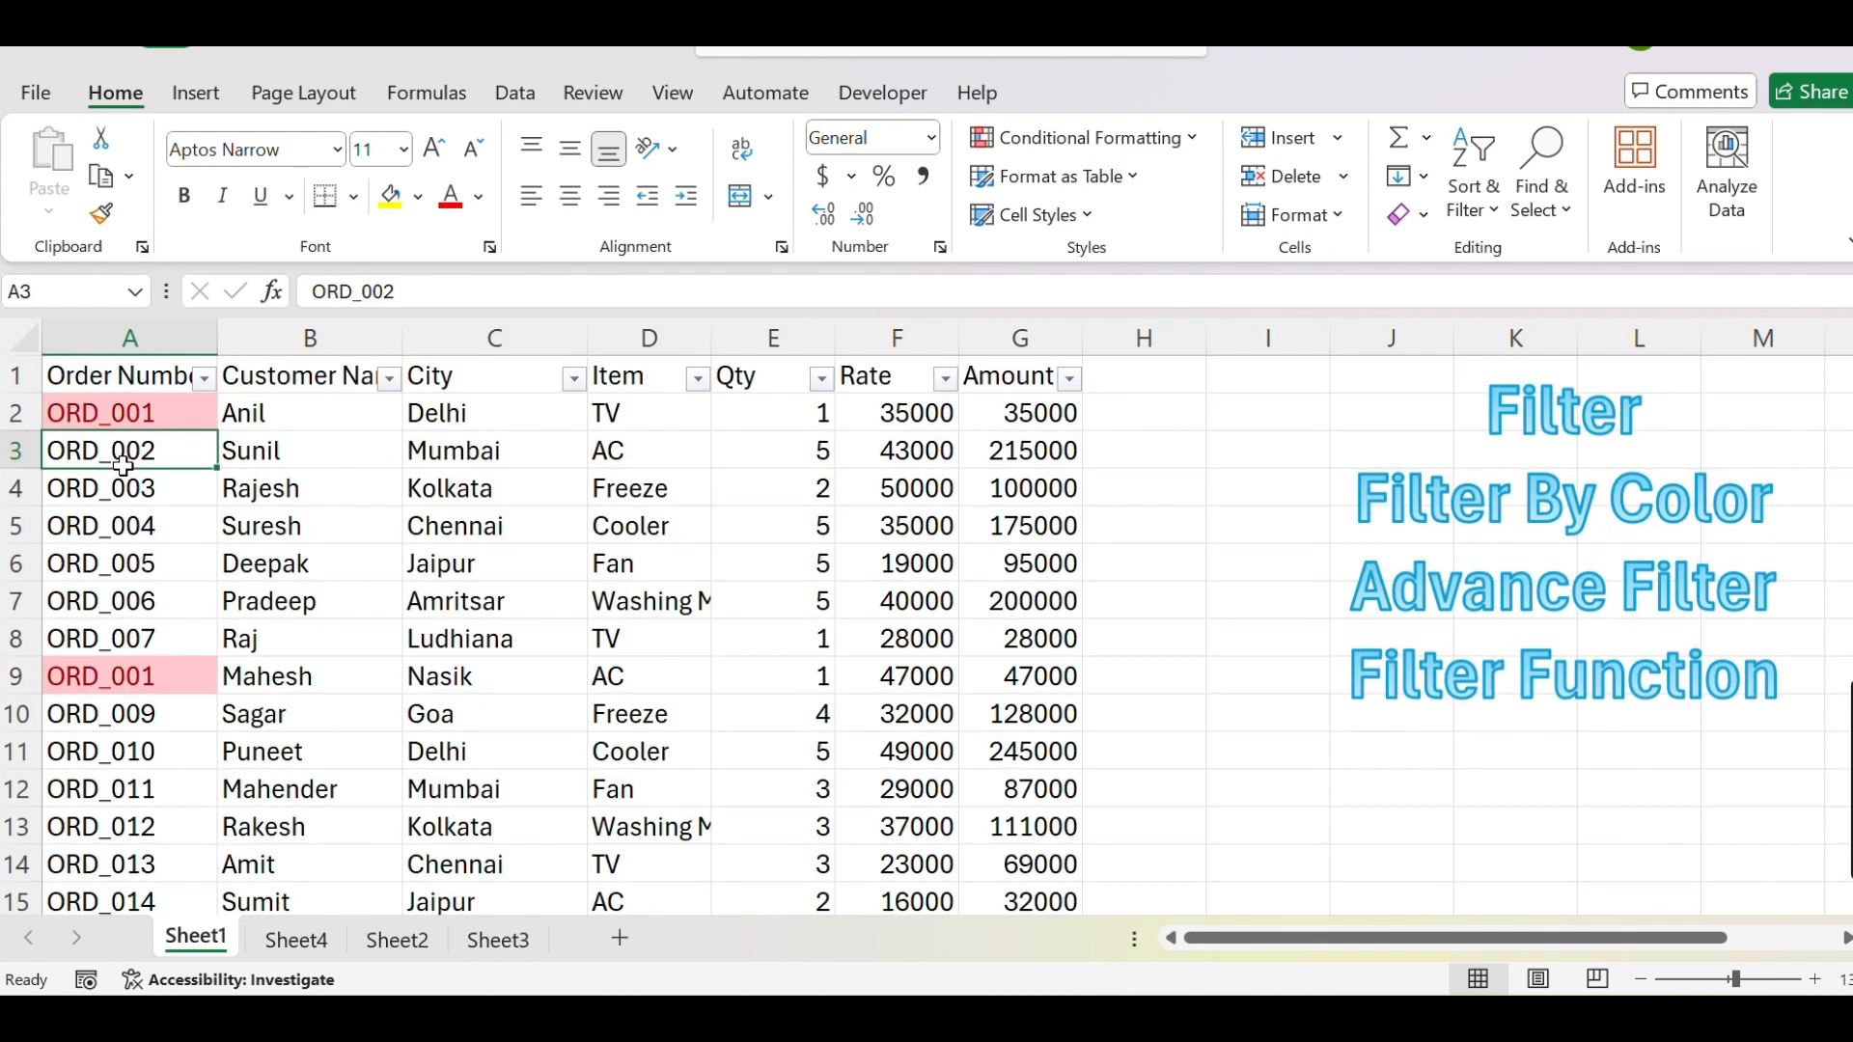
Filter the Order Number column by the dark red font color
{"action": "left_click", "coordinate": [204, 380]}
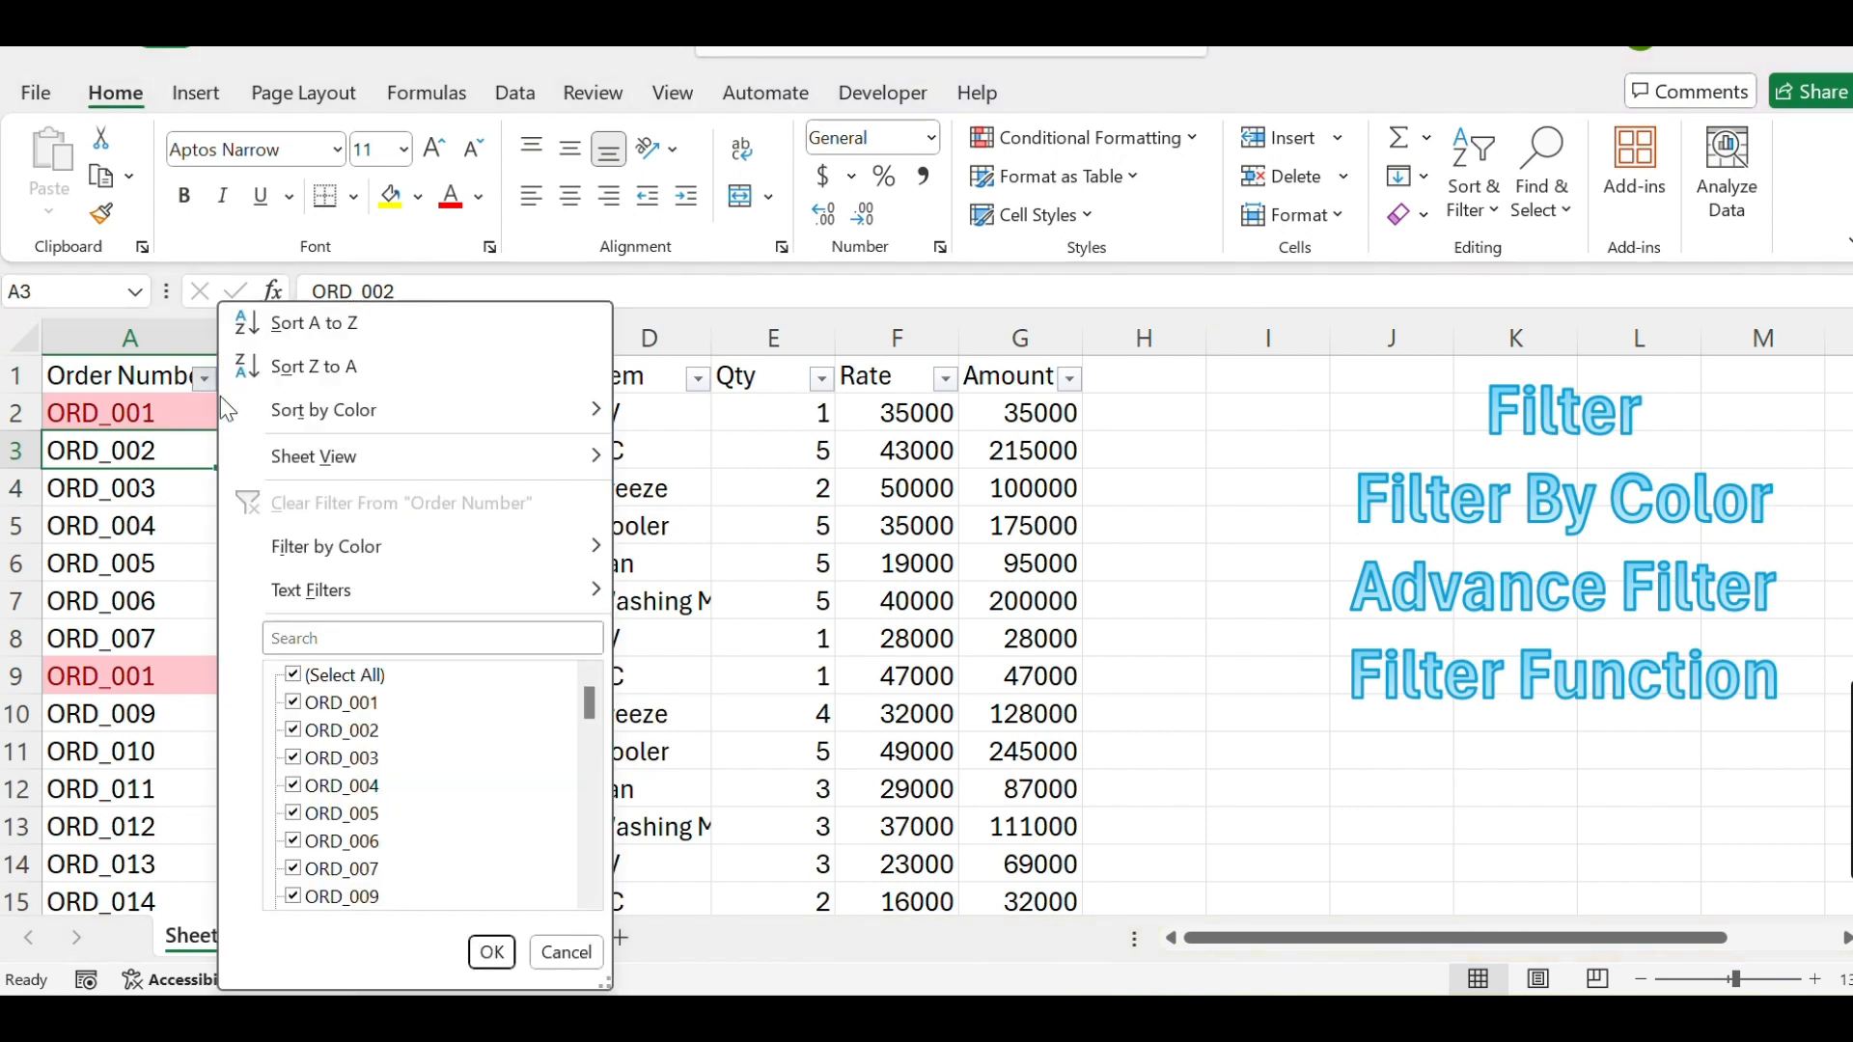
{"action": "mouse_move", "coordinate": [344, 562]}
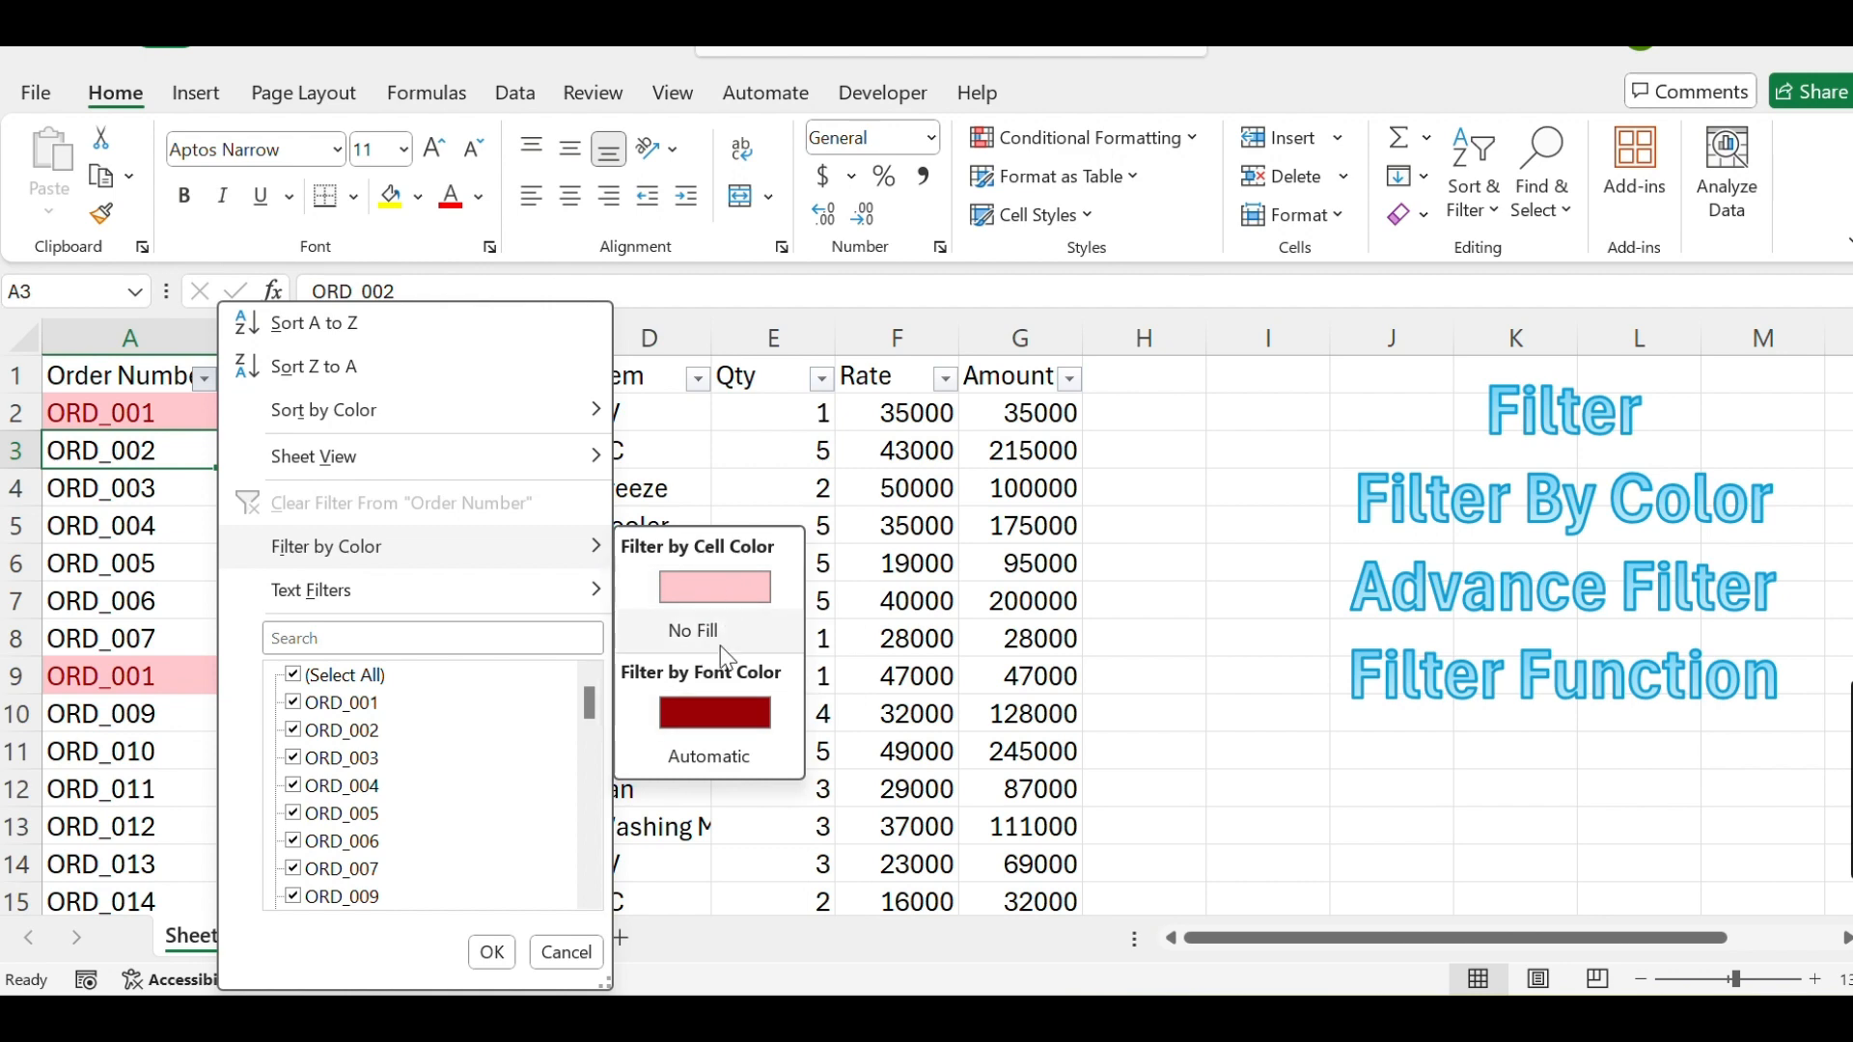
{"action": "left_click", "coordinate": [730, 722]}
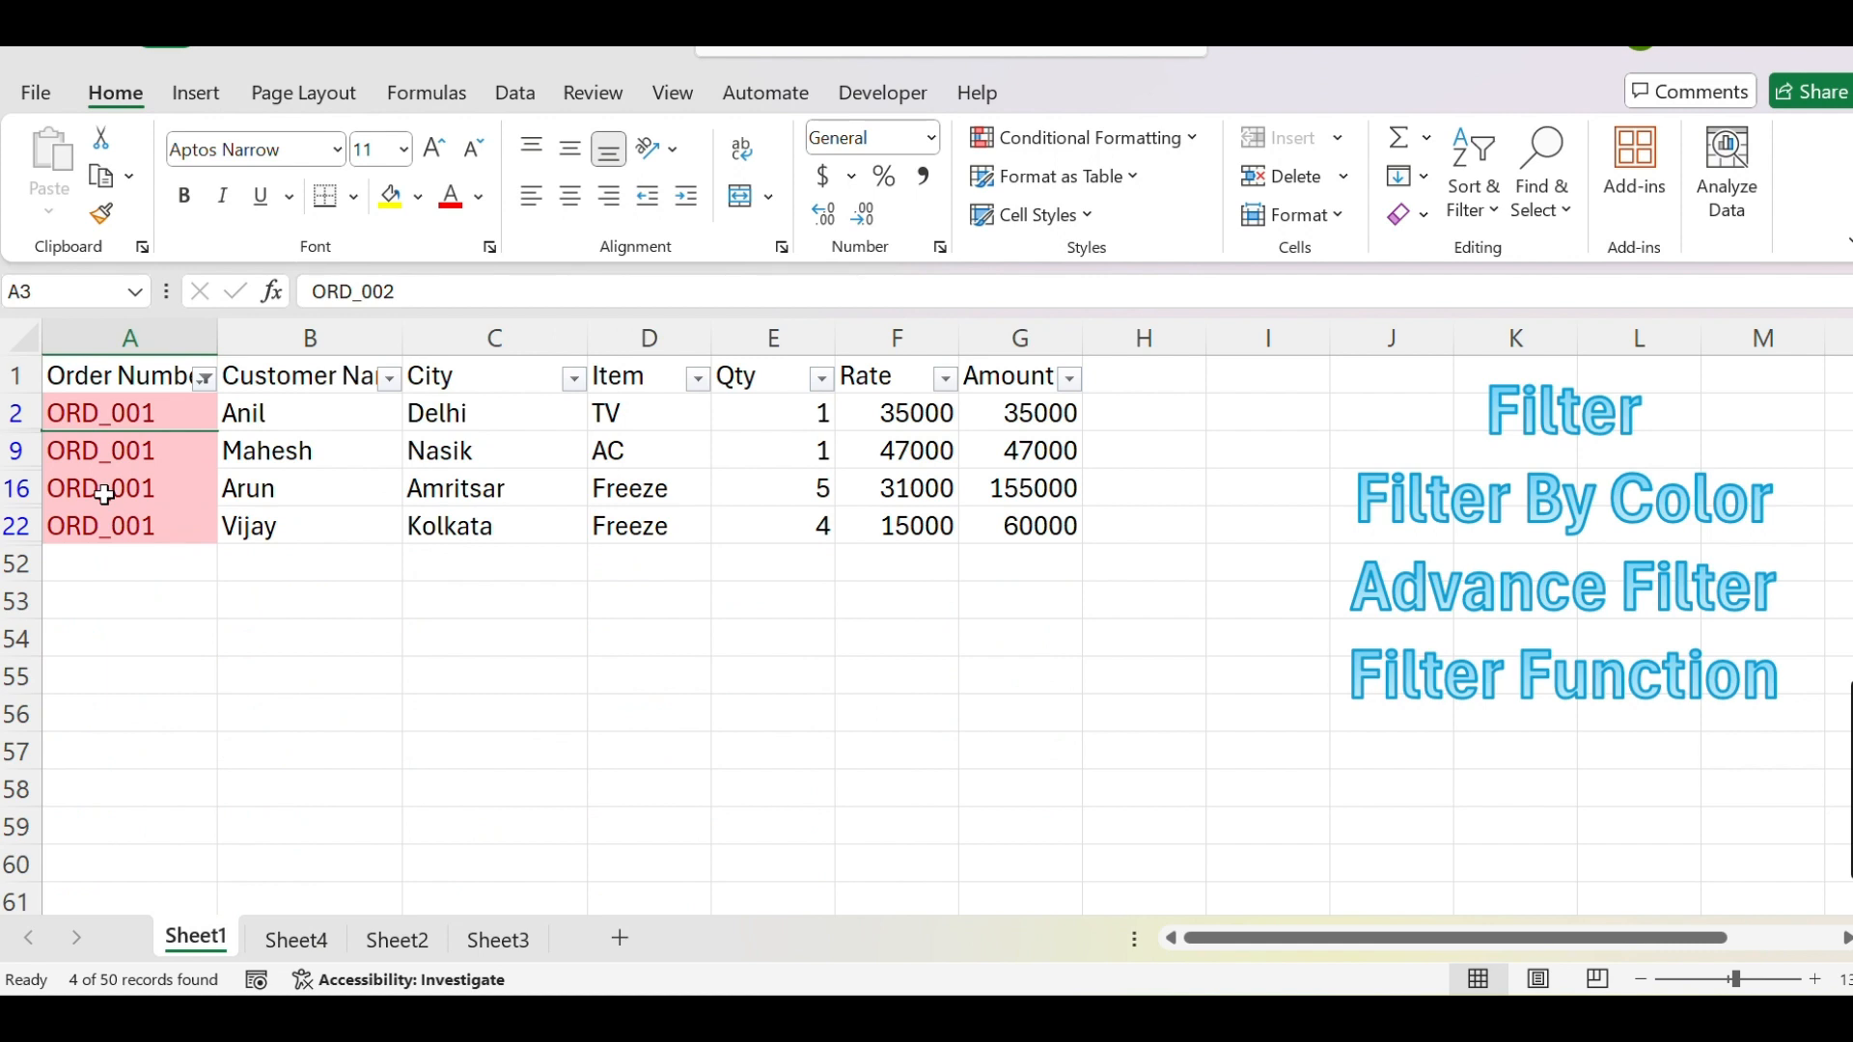
{"action": "left_click", "coordinate": [150, 448]}
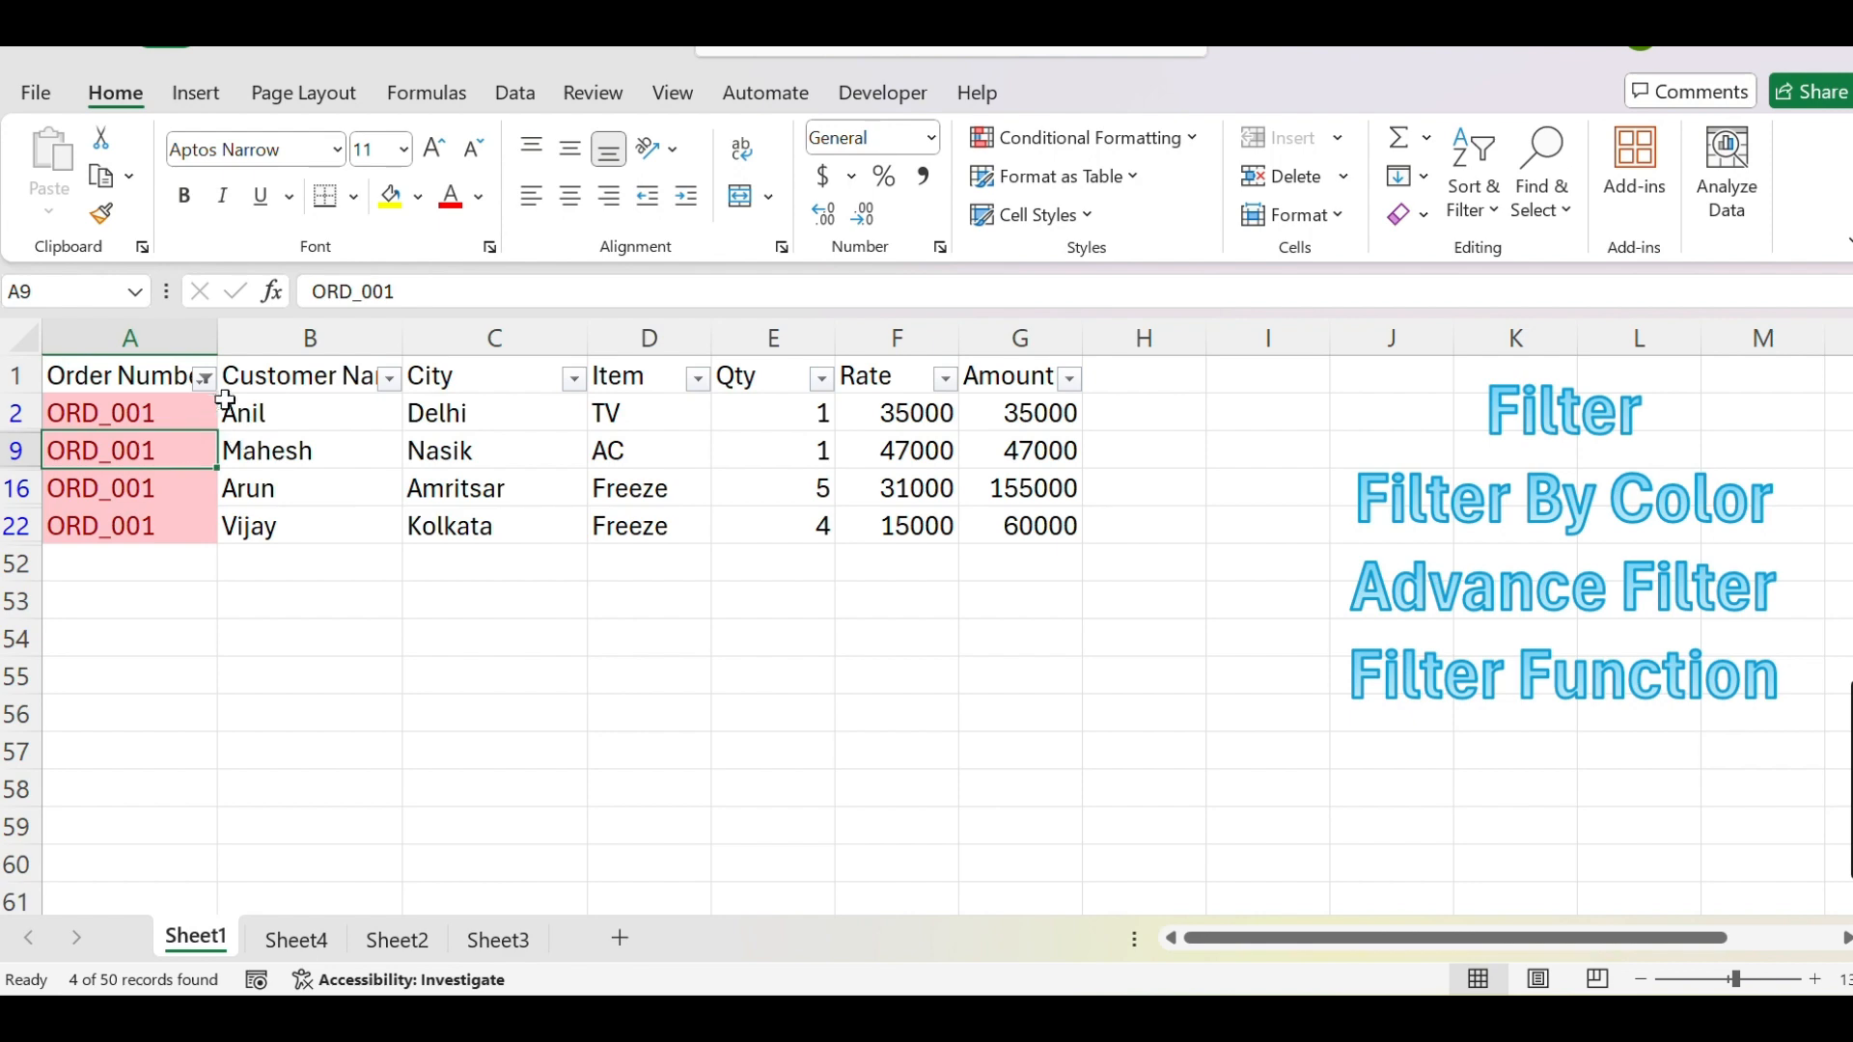
Select all values again in the Order Number column's filter to show every order
{"action": "left_click", "coordinate": [205, 378]}
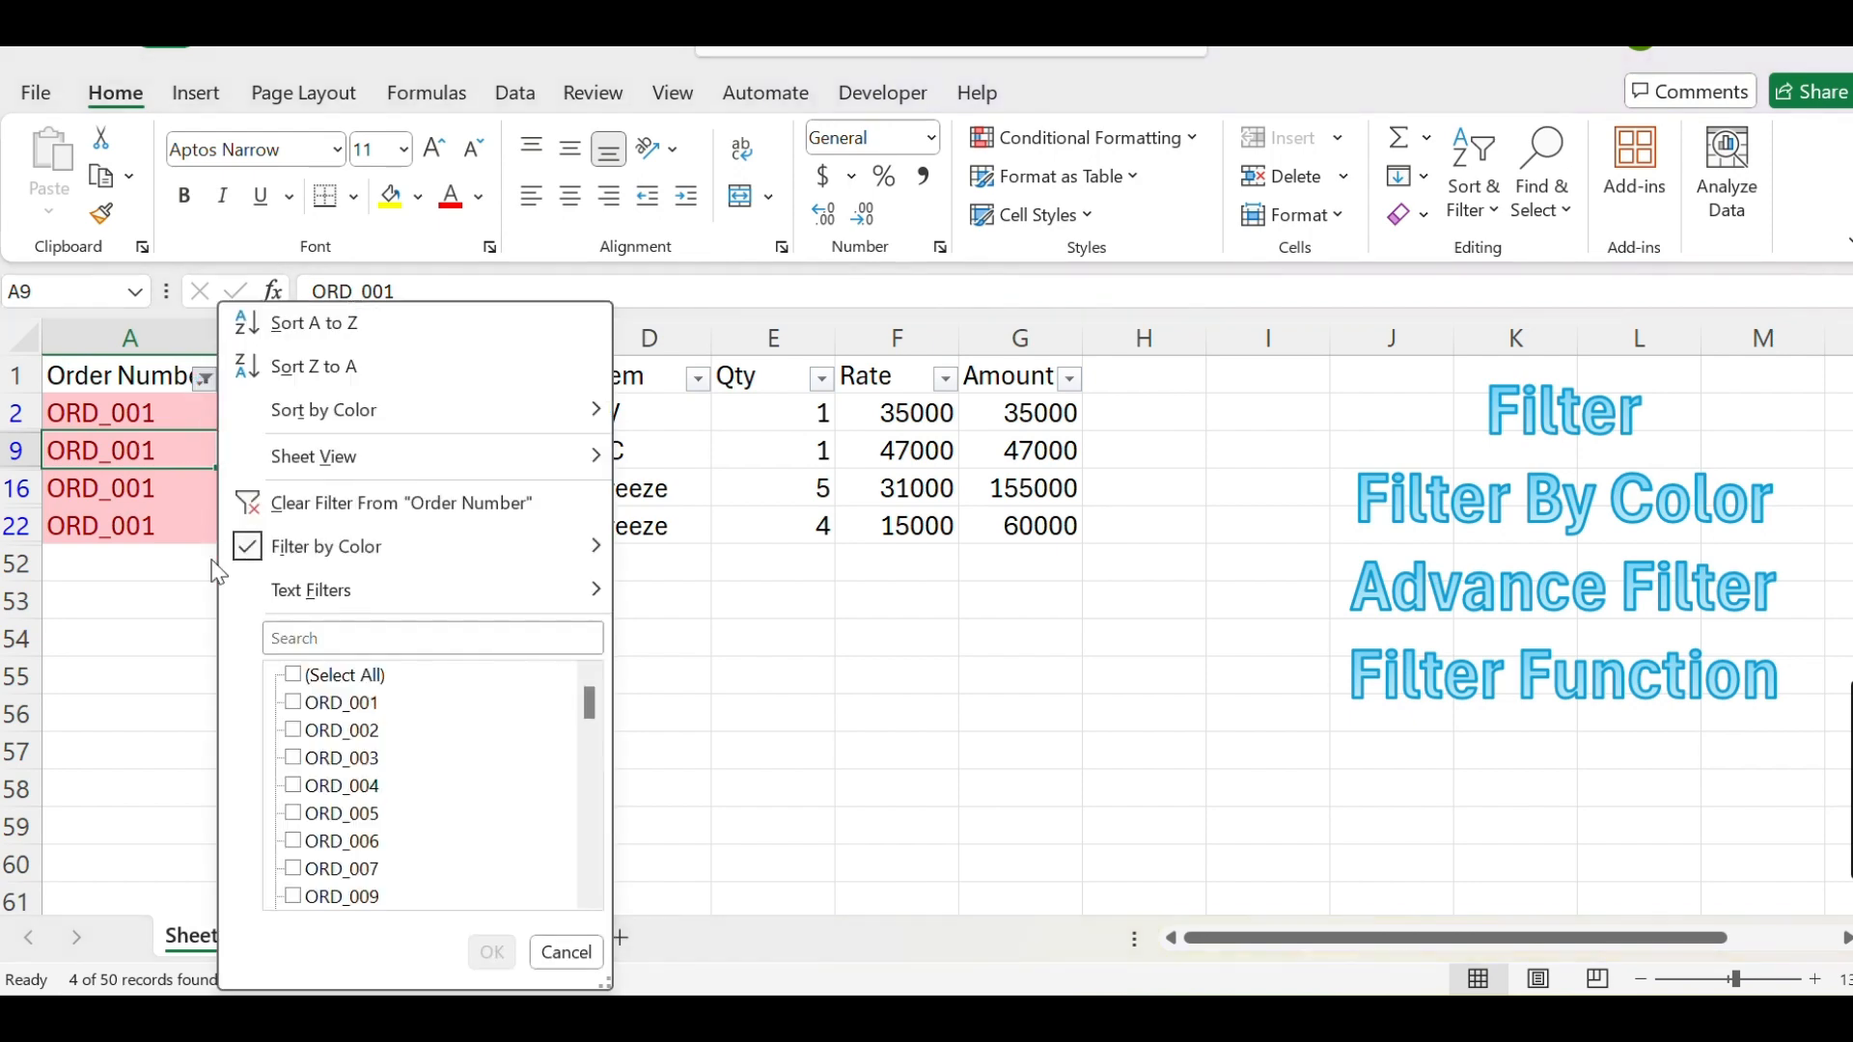
{"action": "left_click", "coordinate": [295, 678]}
{"action": "left_click", "coordinate": [491, 952]}
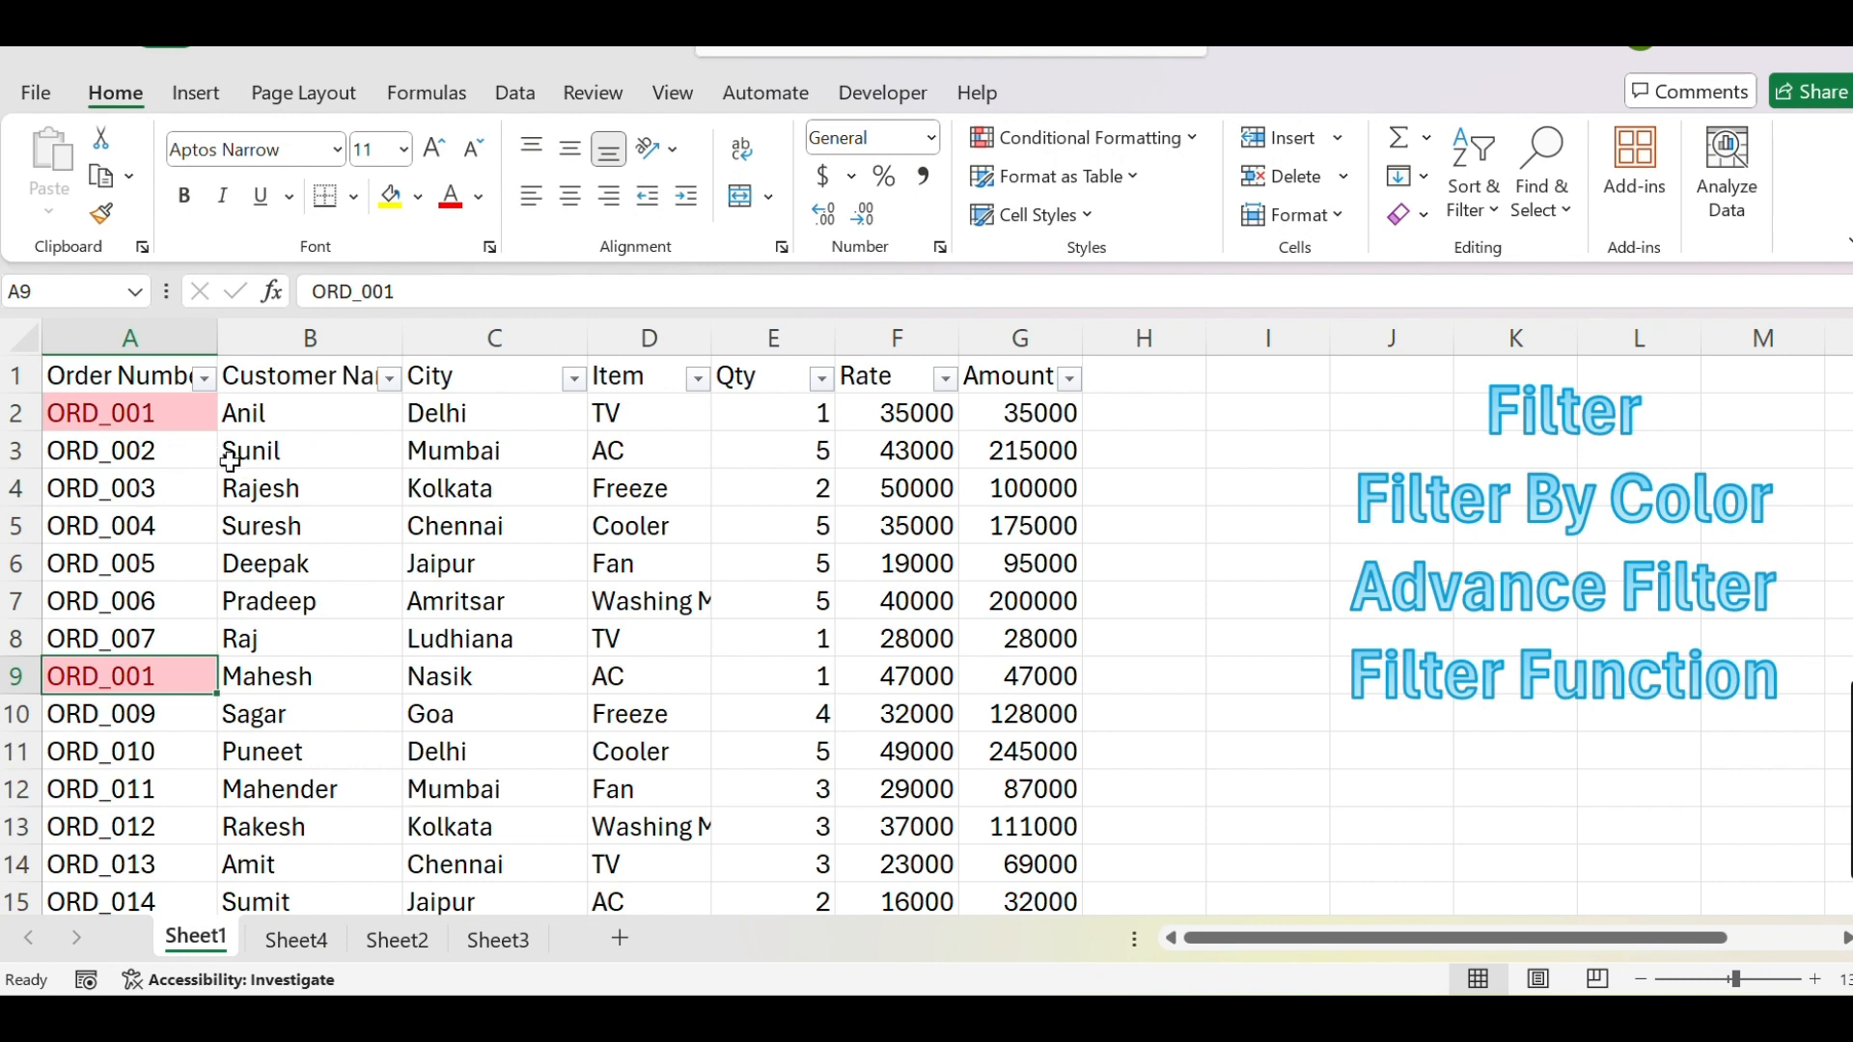
{"action": "left_click", "coordinate": [261, 478]}
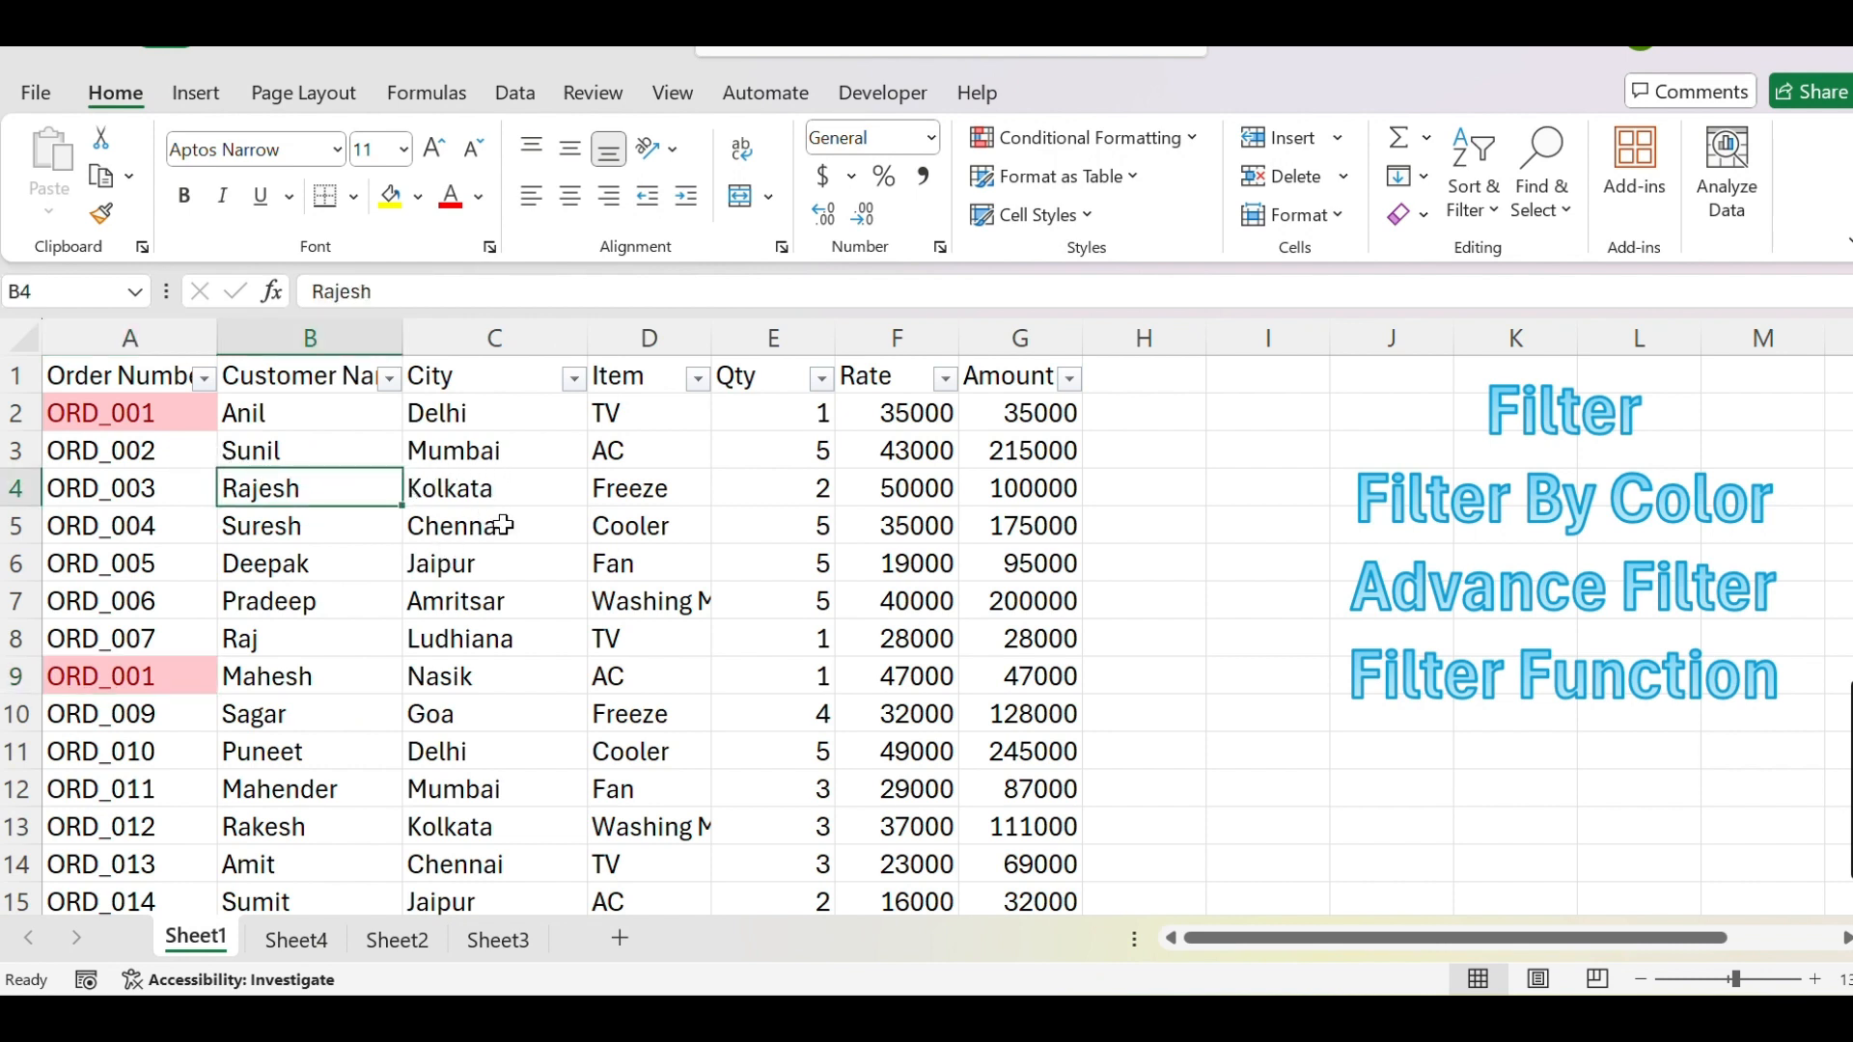
{"action": "left_click", "coordinate": [874, 600]}
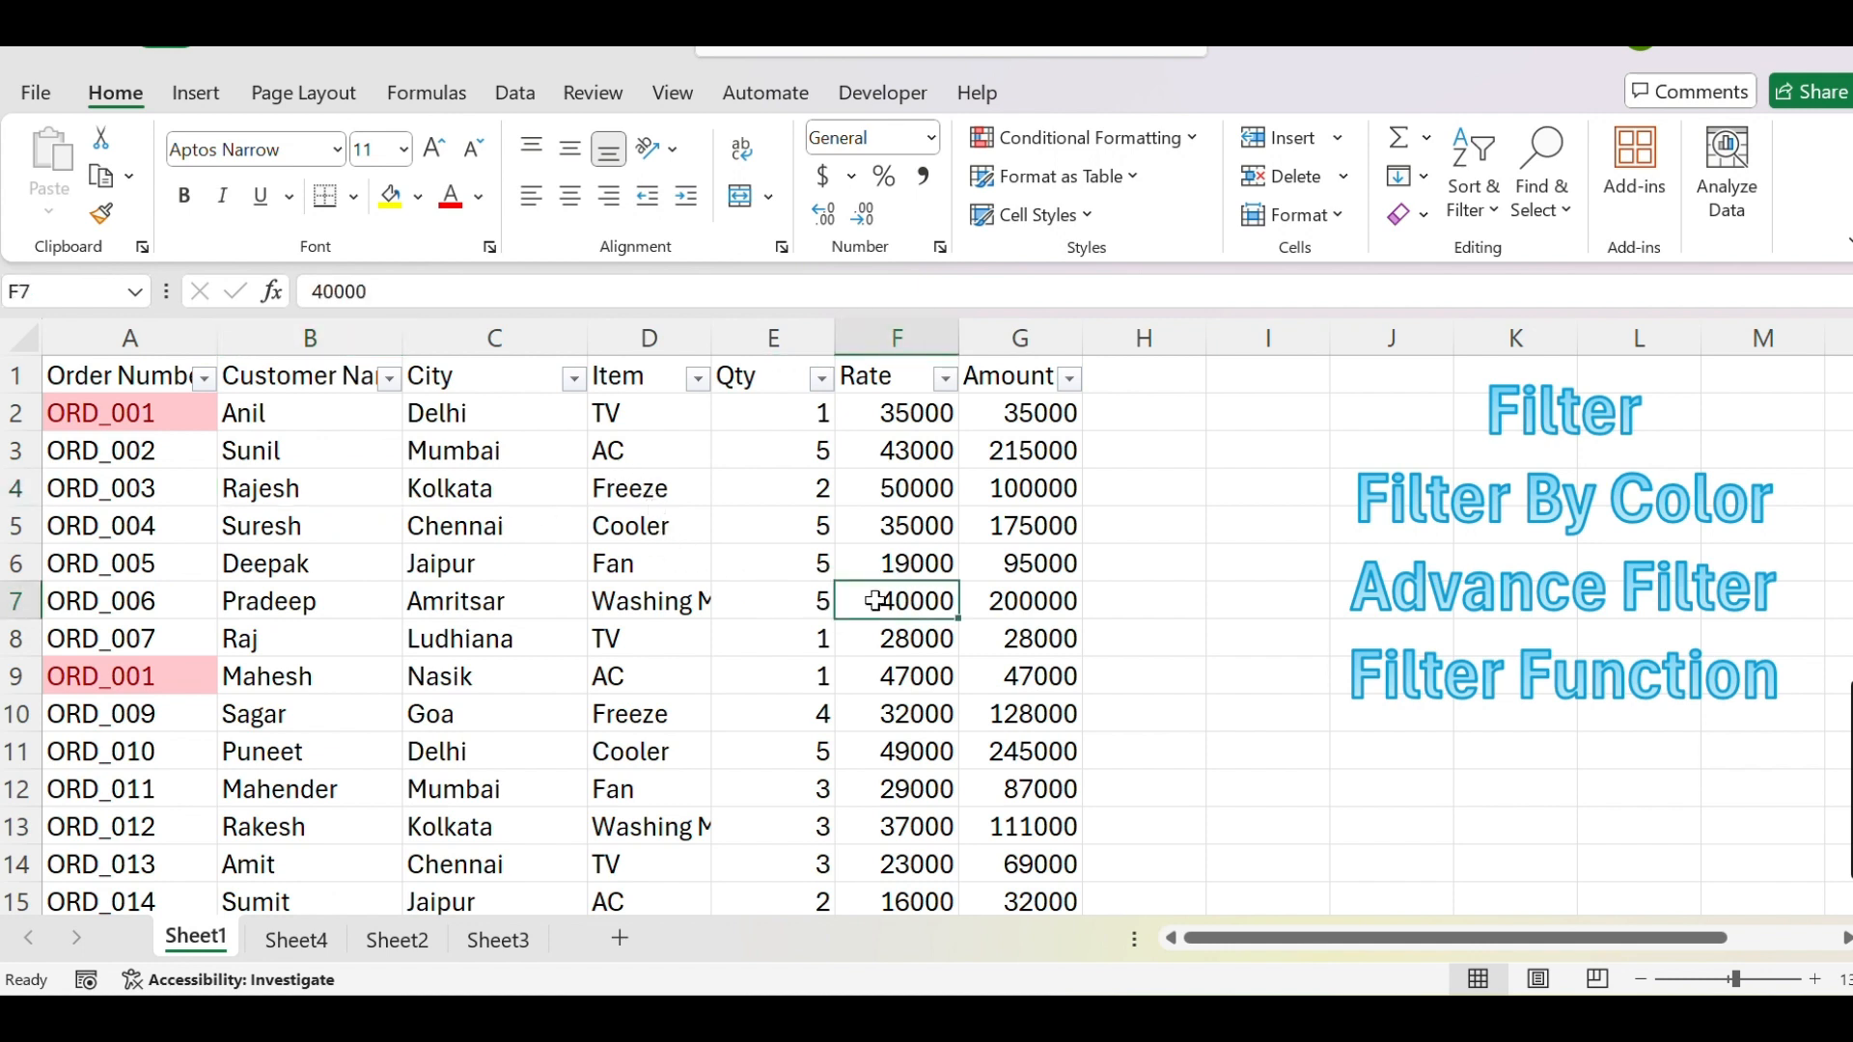
Fill the Qty cells E7, E20, E38 and E47 with yellow
{"action": "left_click", "coordinate": [815, 602]}
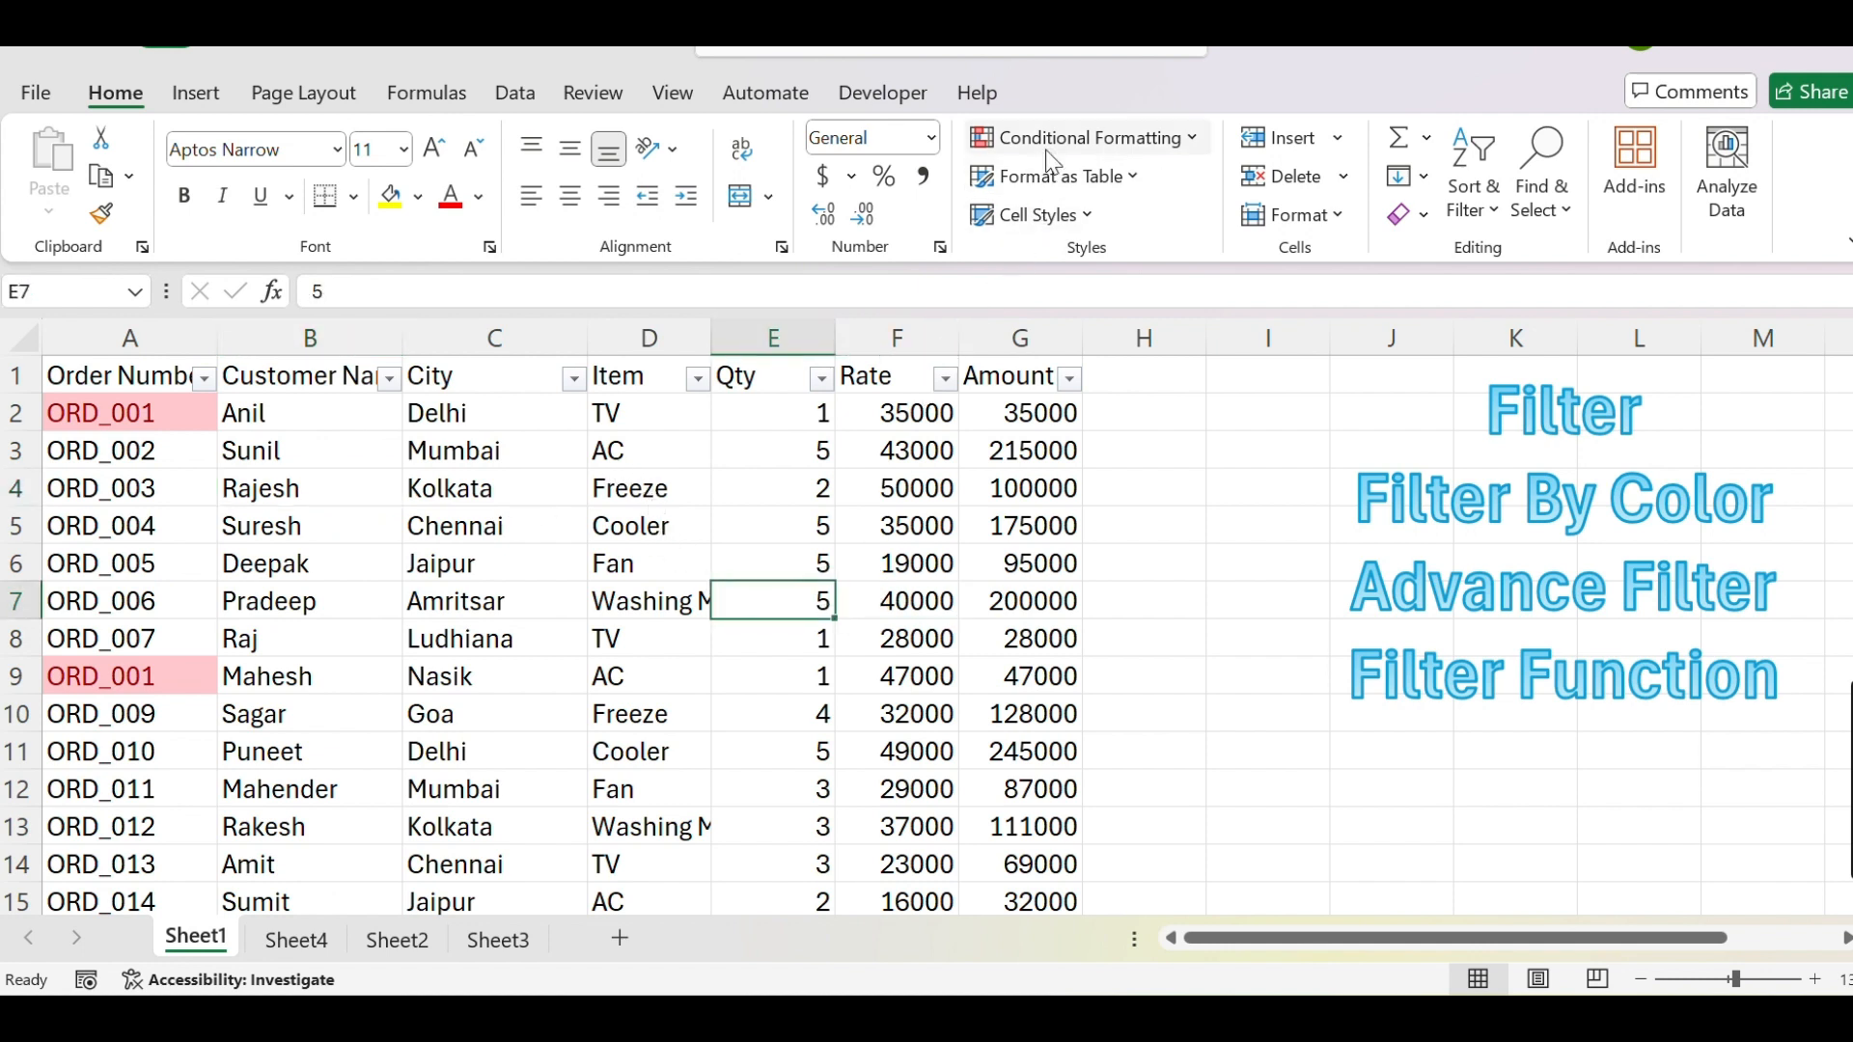
{"action": "left_click", "coordinate": [390, 196]}
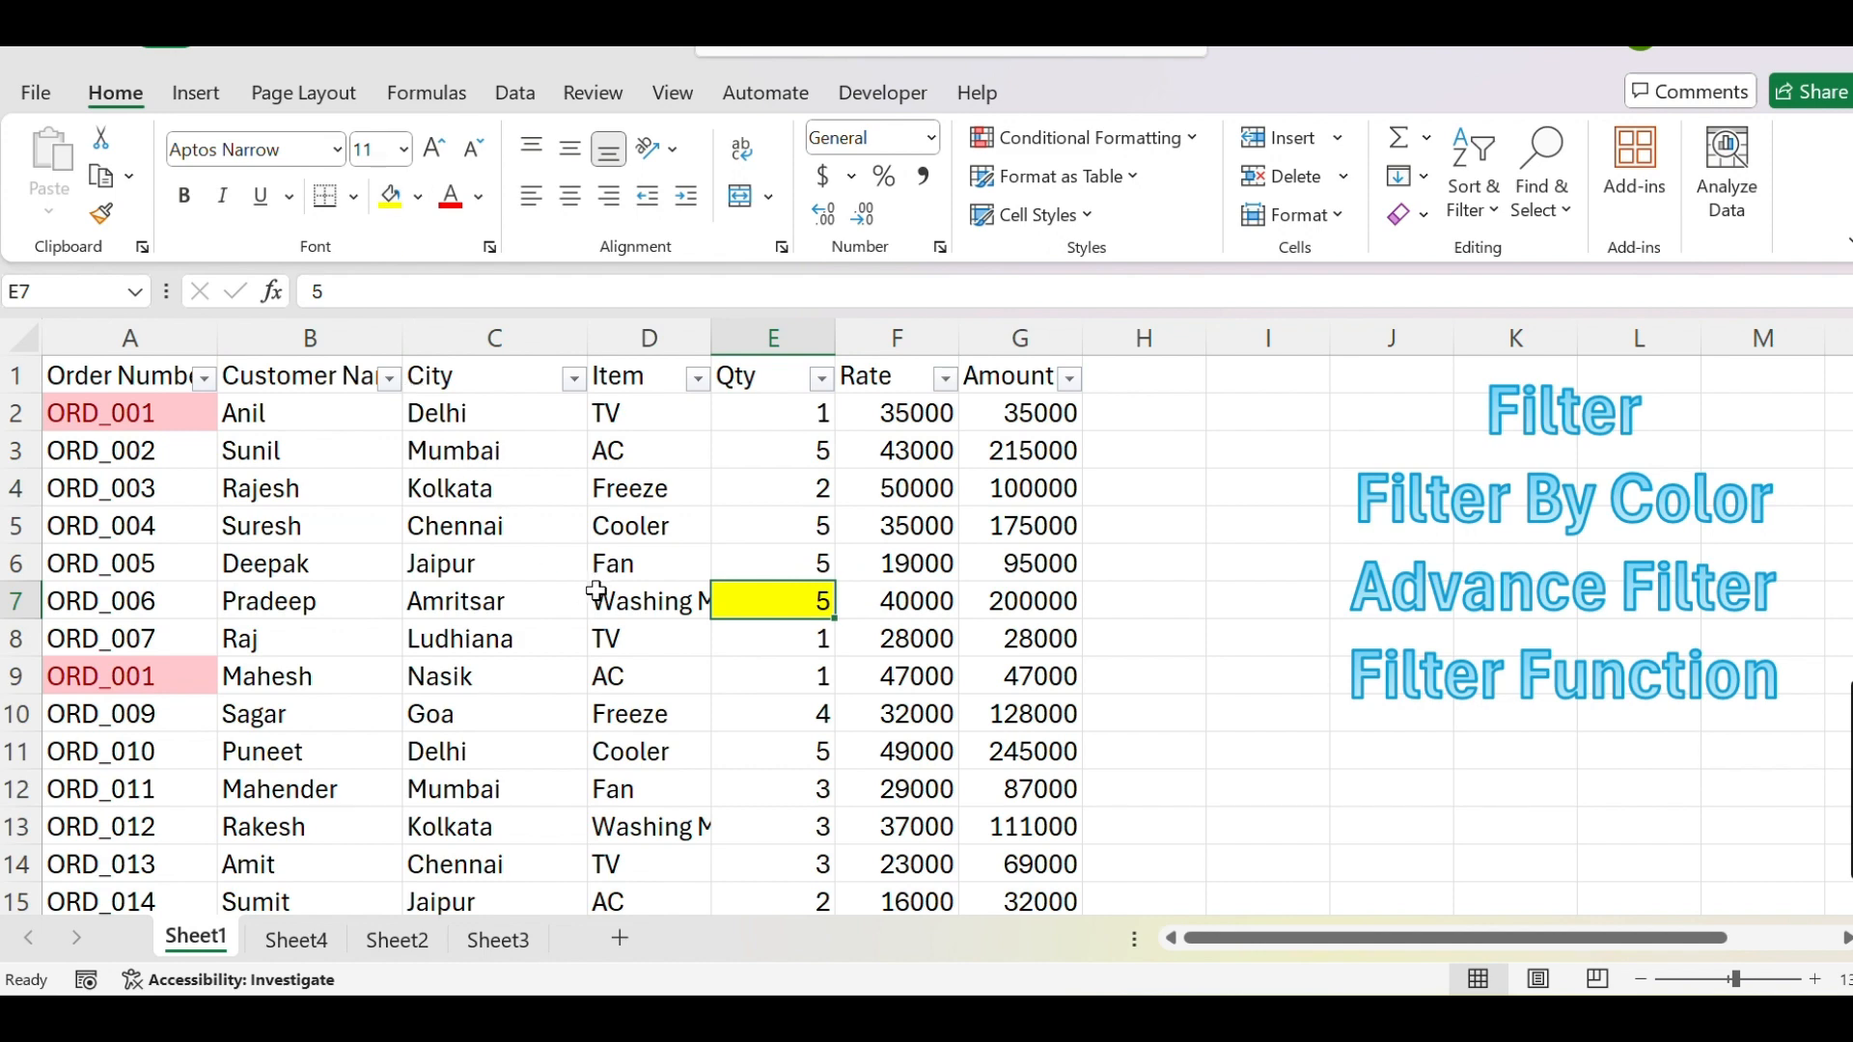
{"action": "scroll", "coordinate": [737, 593], "scroll_direction": "down", "scroll_amount": 3}
{"action": "scroll", "coordinate": [737, 594], "scroll_direction": "down", "scroll_amount": 1}
{"action": "left_click", "coordinate": [780, 641]}
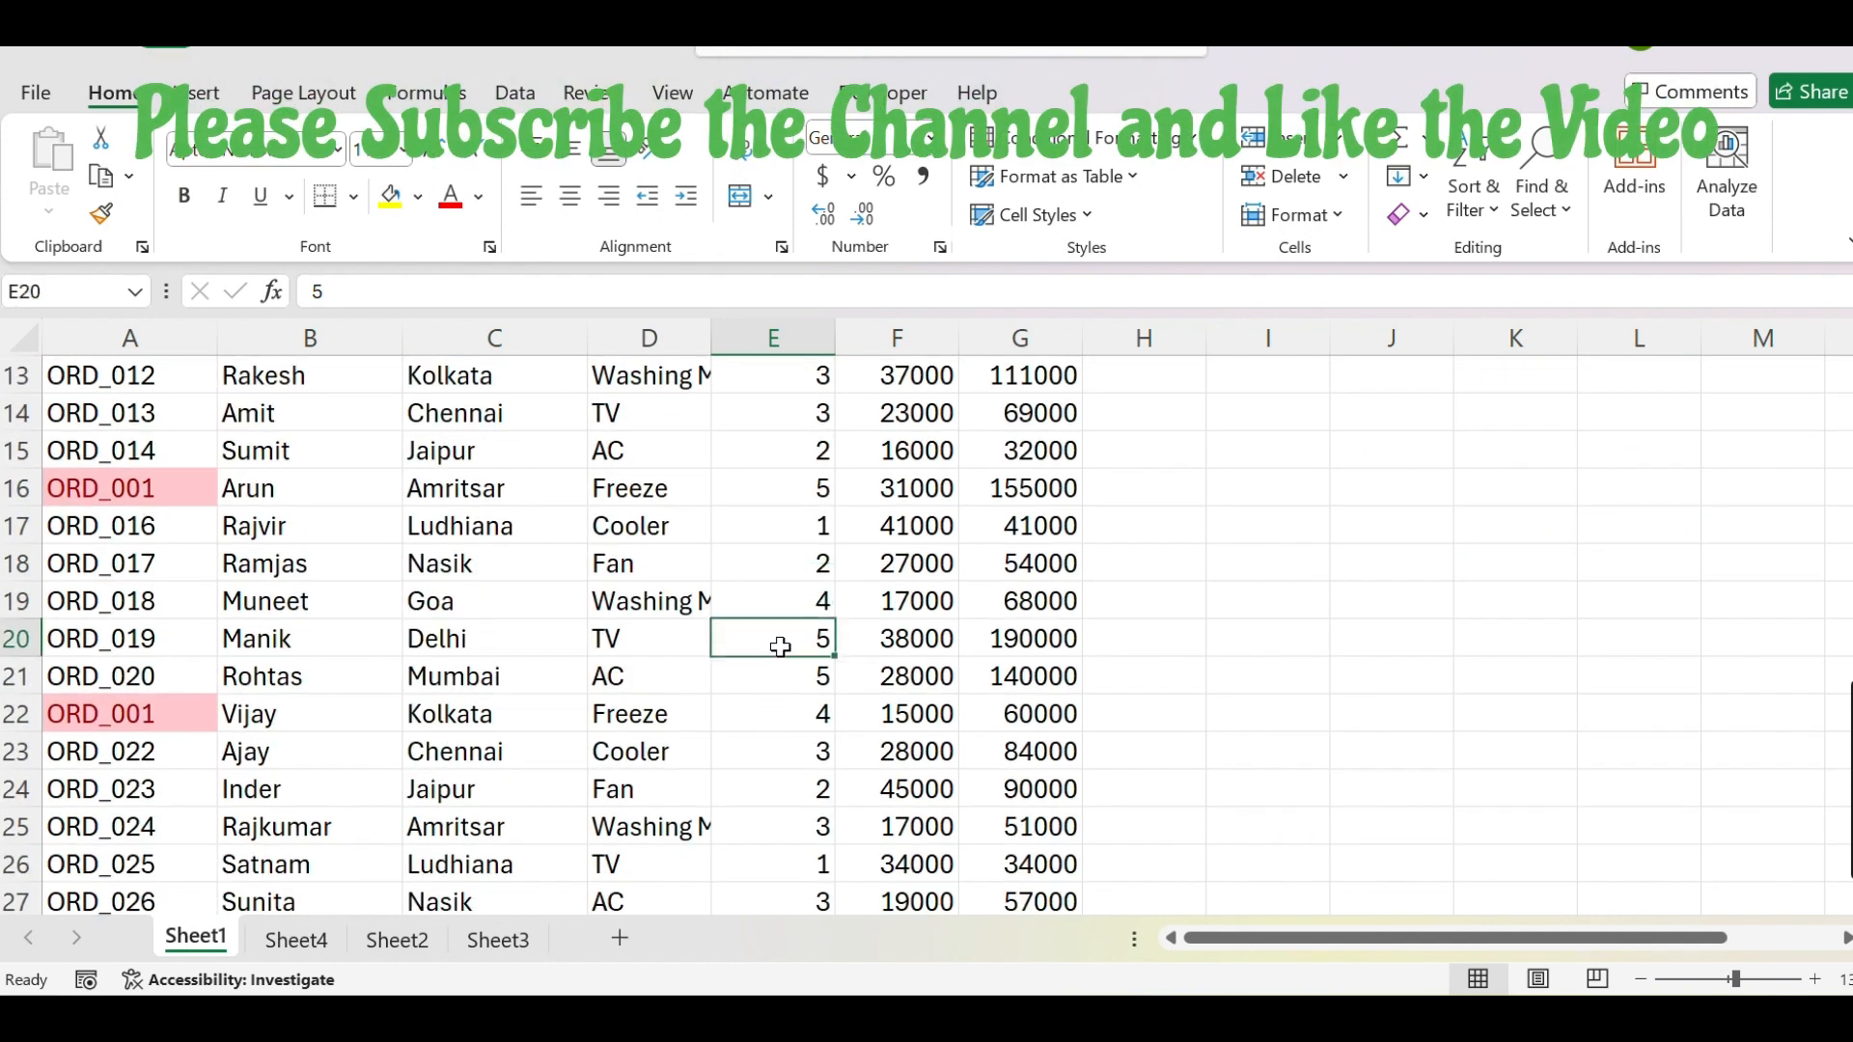
{"action": "left_click", "coordinate": [407, 203]}
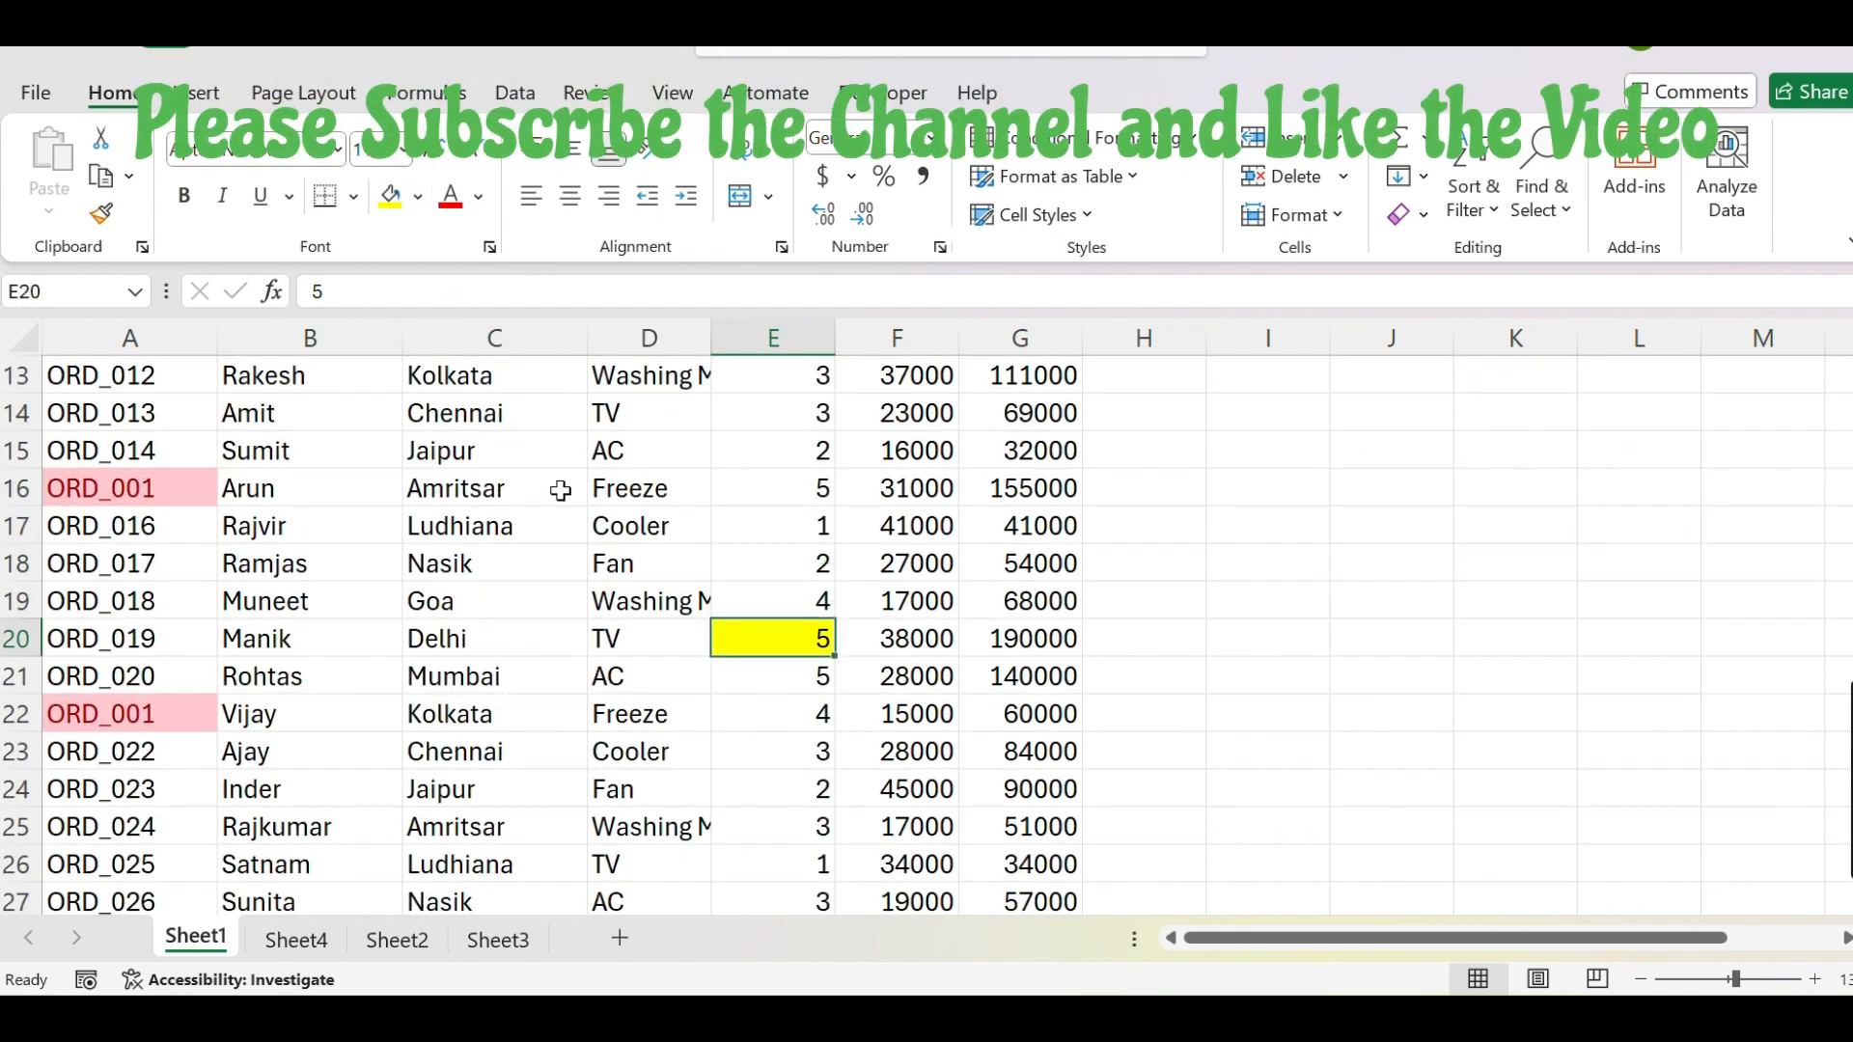
{"action": "scroll", "coordinate": [647, 637], "scroll_direction": "down", "scroll_amount": 6}
{"action": "left_click", "coordinate": [777, 633]}
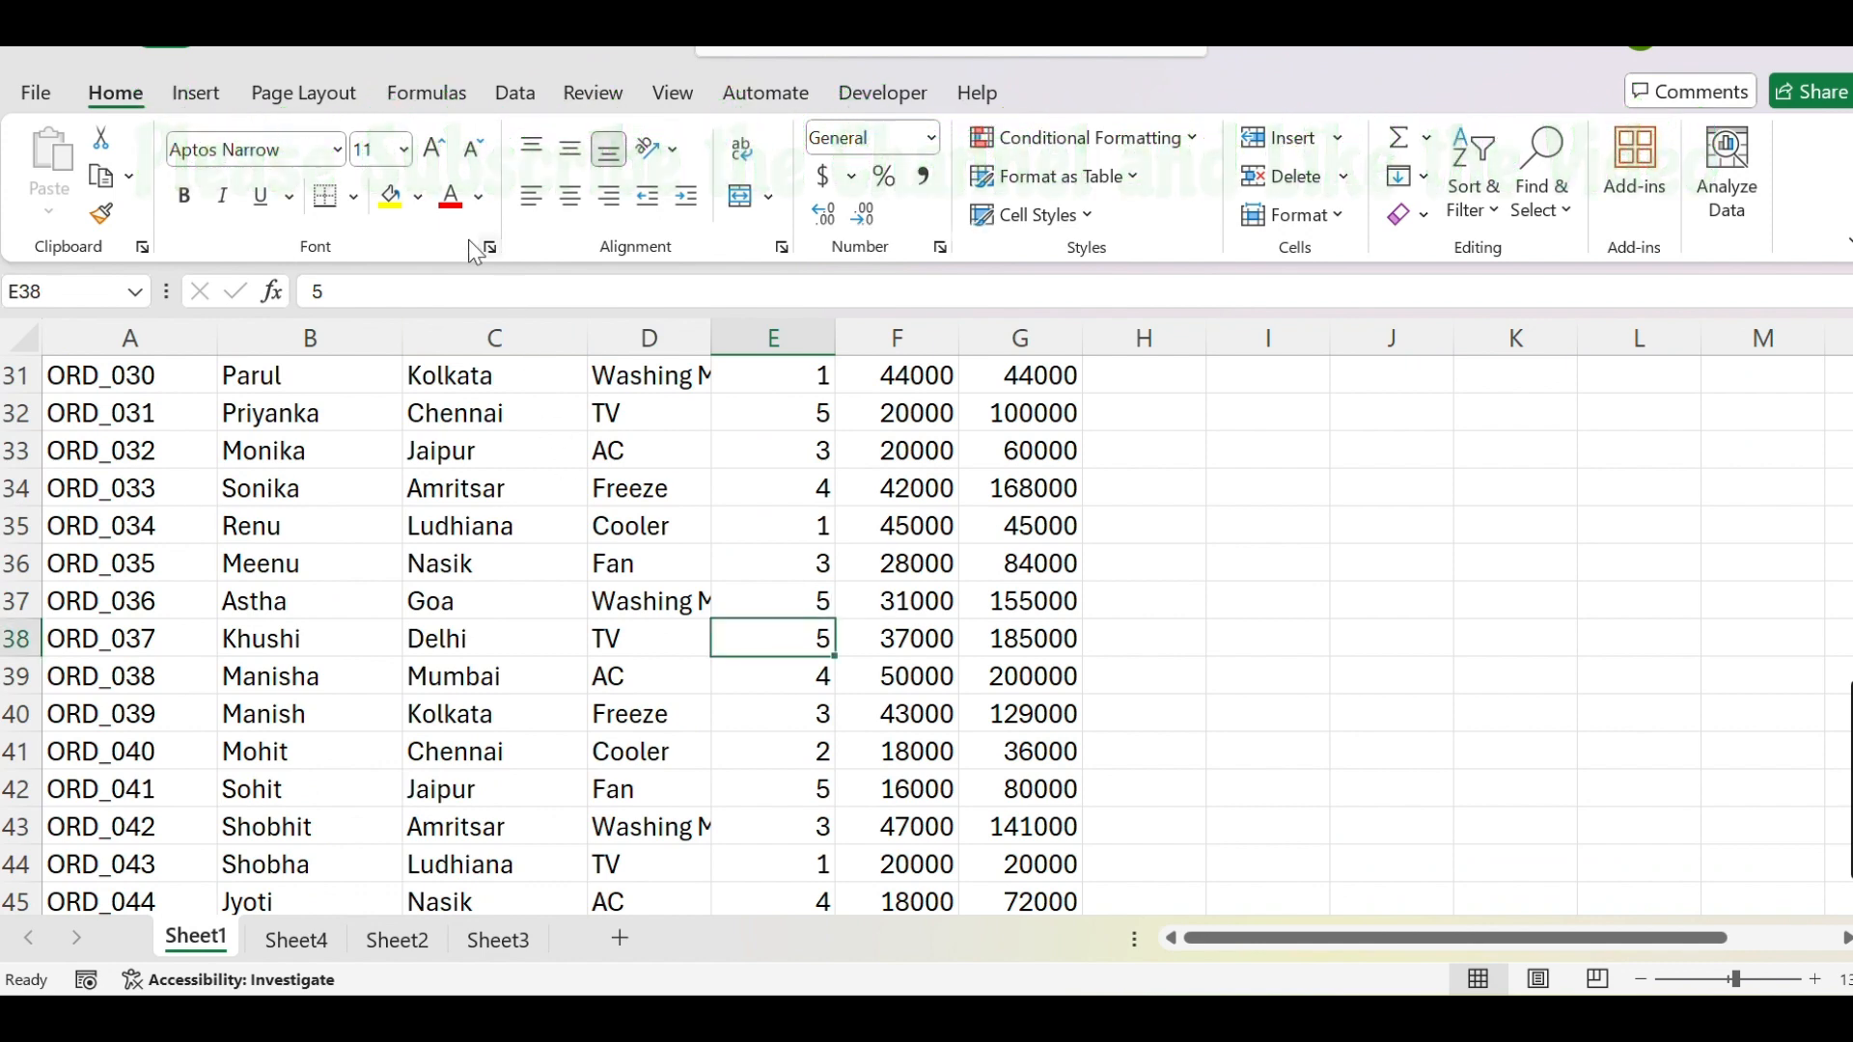
{"action": "left_click", "coordinate": [404, 200]}
{"action": "scroll", "coordinate": [780, 788], "scroll_direction": "down", "scroll_amount": 4}
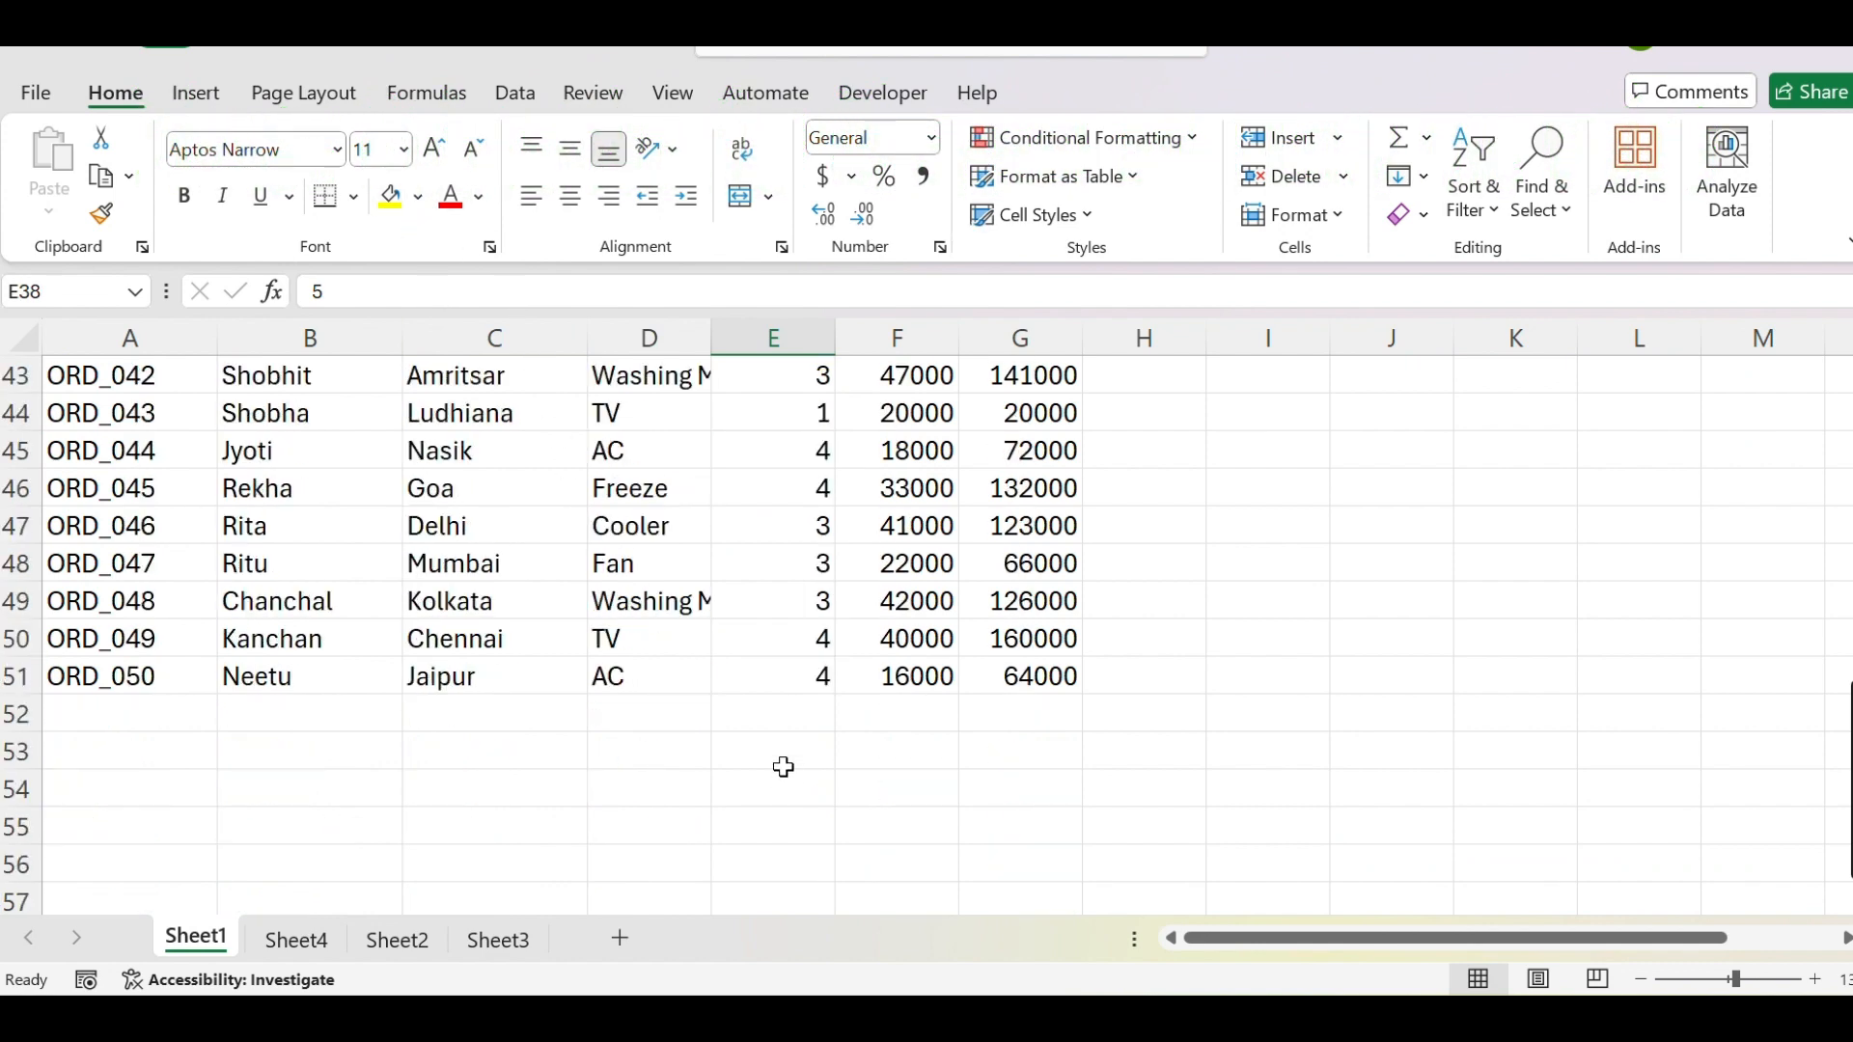
{"action": "left_click", "coordinate": [796, 521]}
{"action": "left_click", "coordinate": [396, 205]}
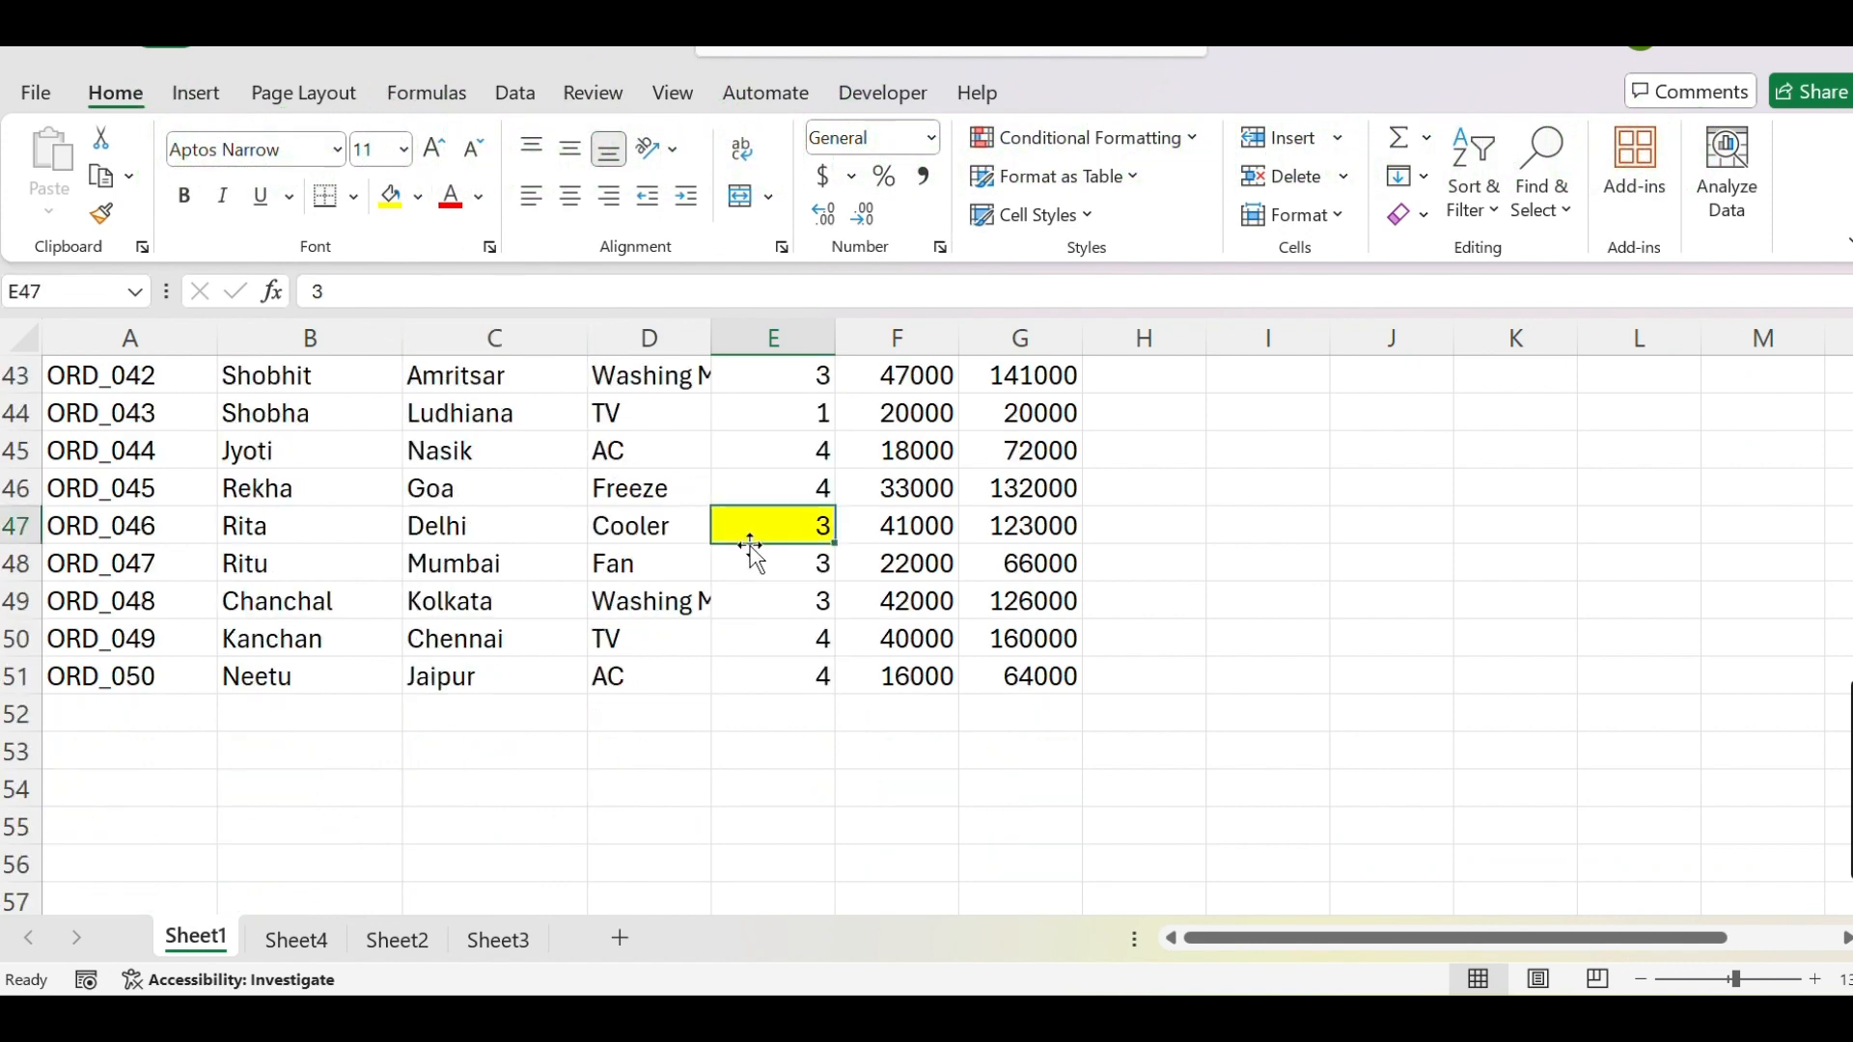
Filter the Qty column by the yellow cell color, and select all its values again to show every order
{"action": "scroll", "coordinate": [749, 545], "scroll_direction": "up", "scroll_amount": 14}
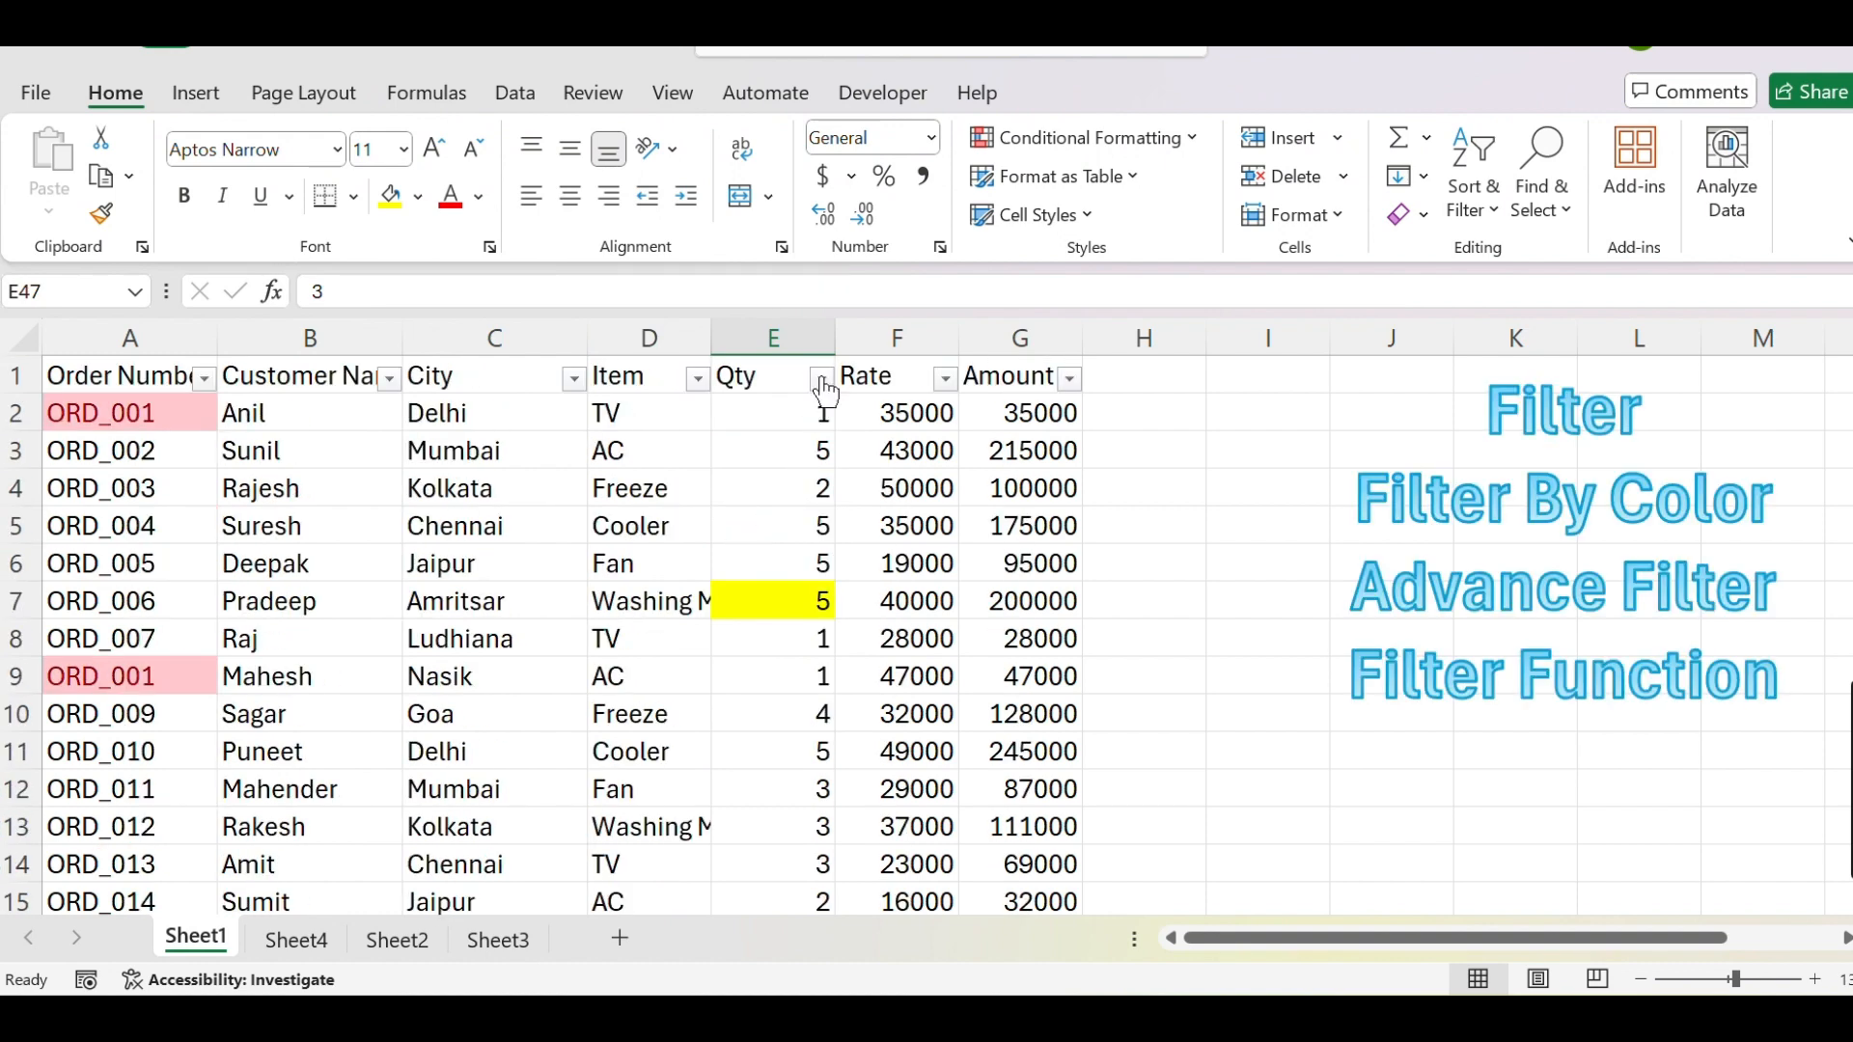
{"action": "left_click", "coordinate": [821, 378]}
{"action": "mouse_move", "coordinate": [654, 552]}
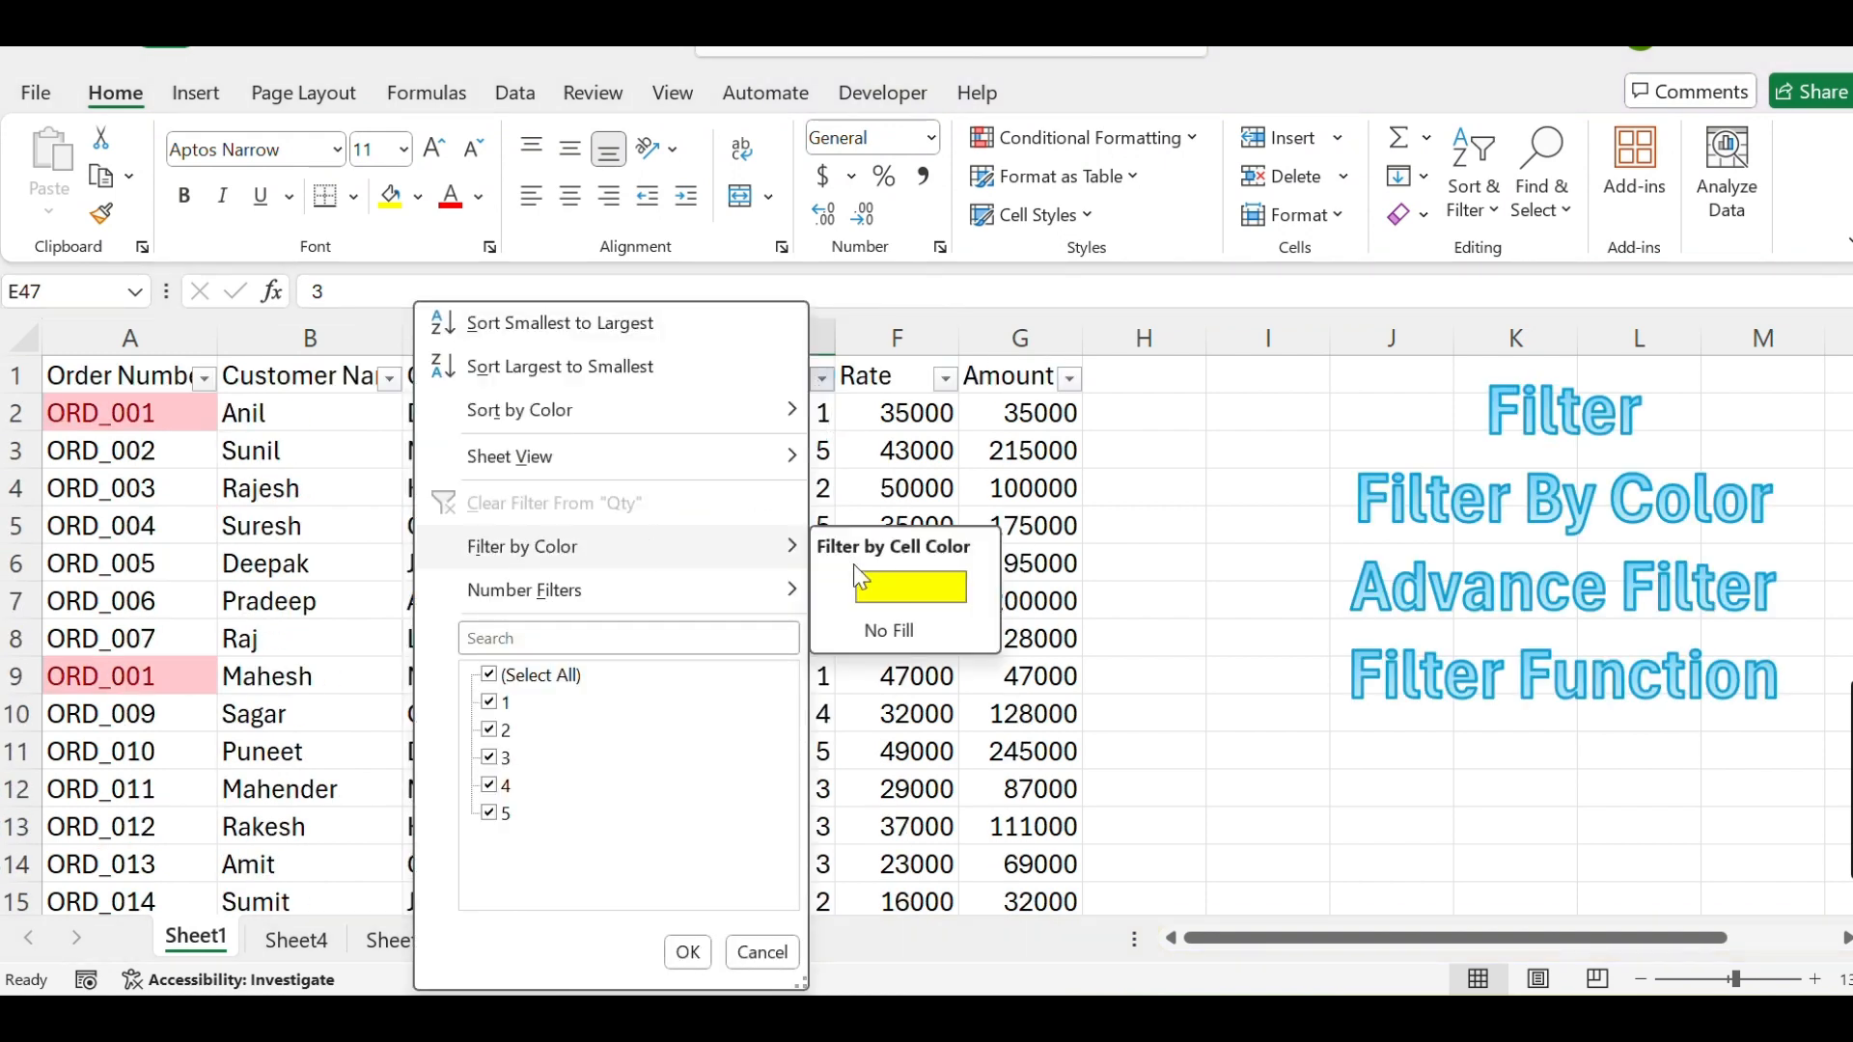
{"action": "left_click", "coordinate": [929, 599]}
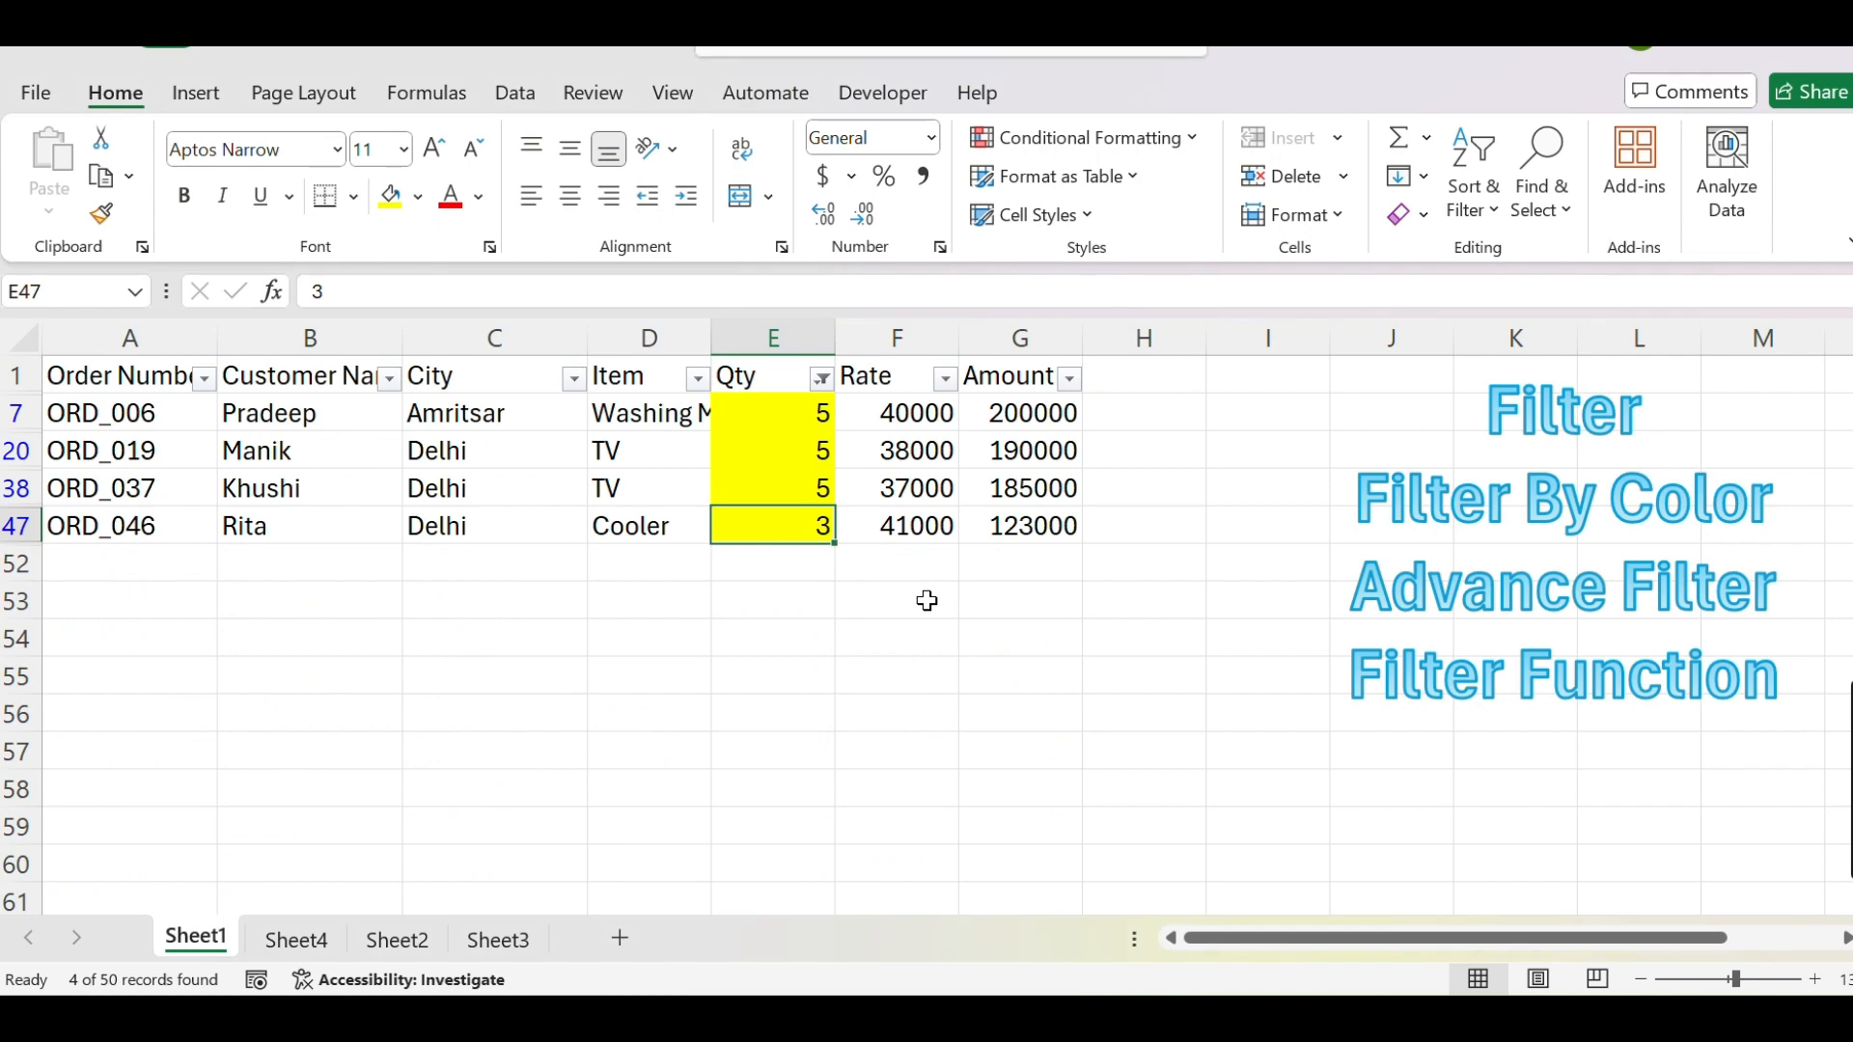
{"action": "left_click", "coordinate": [821, 379]}
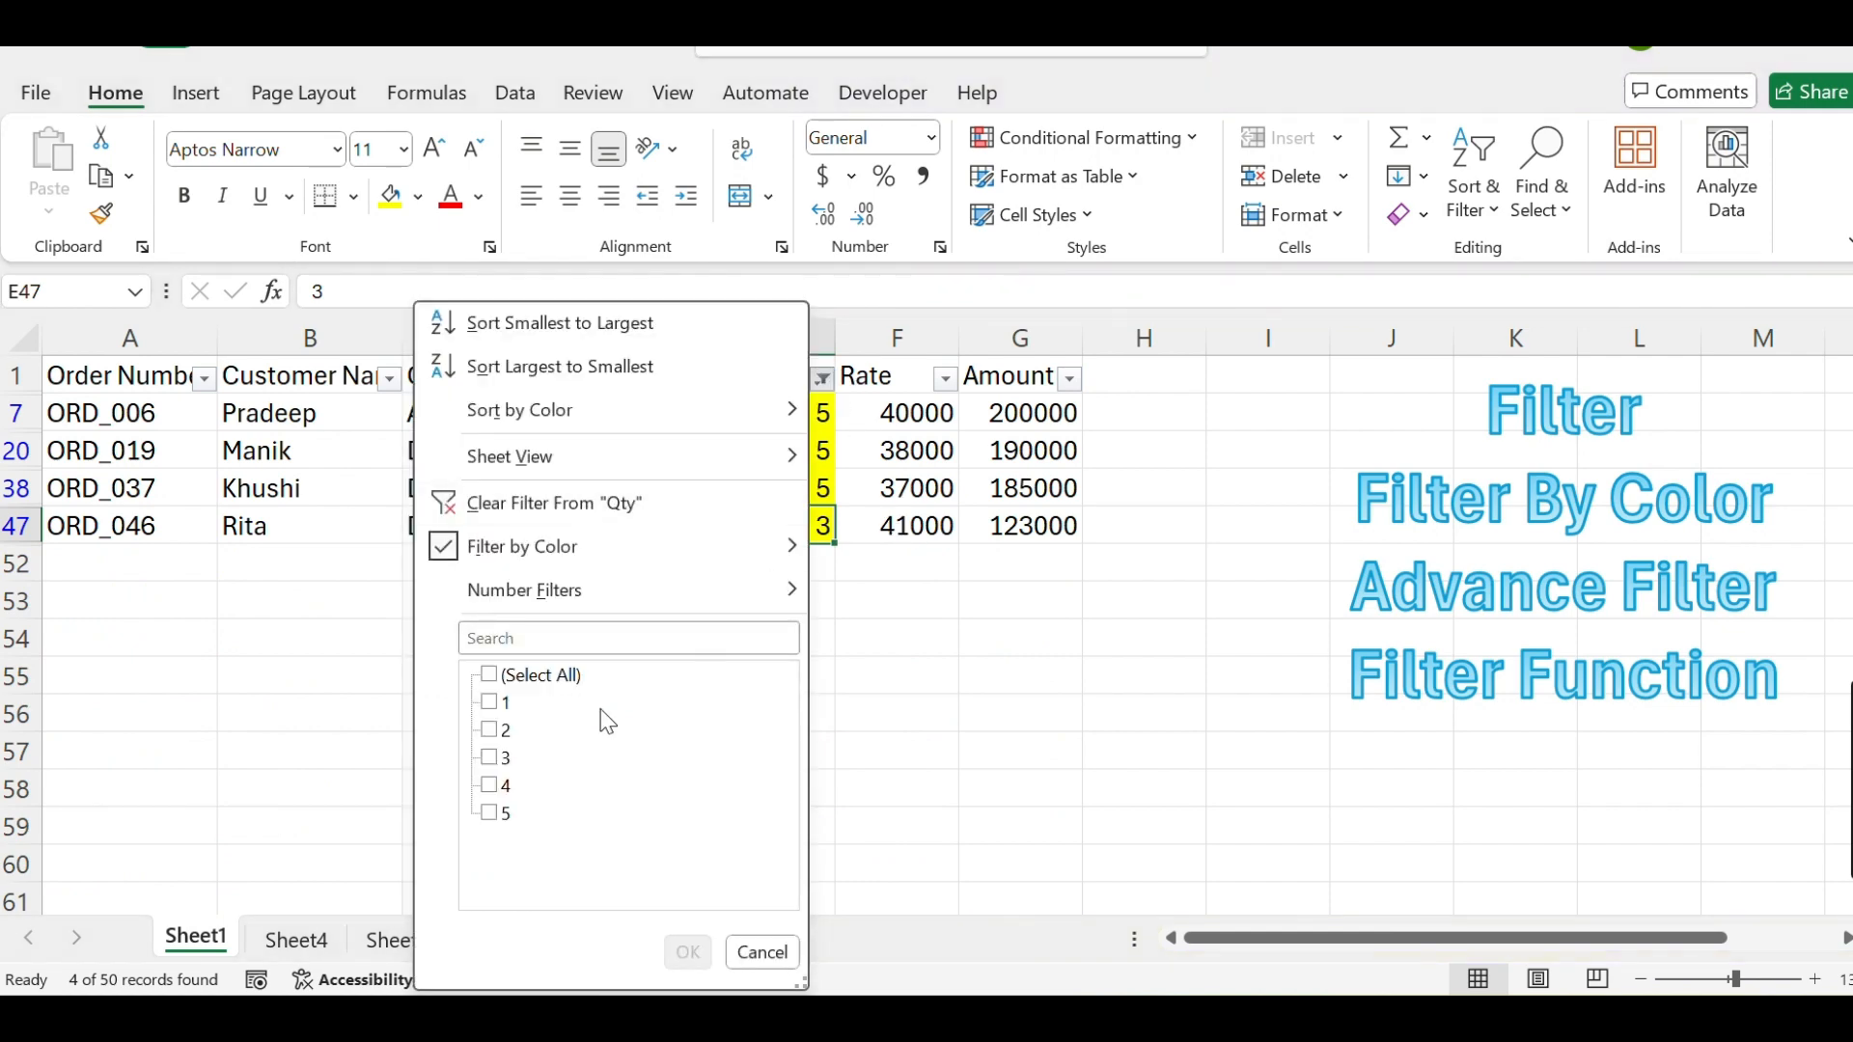
{"action": "left_click", "coordinate": [687, 952]}
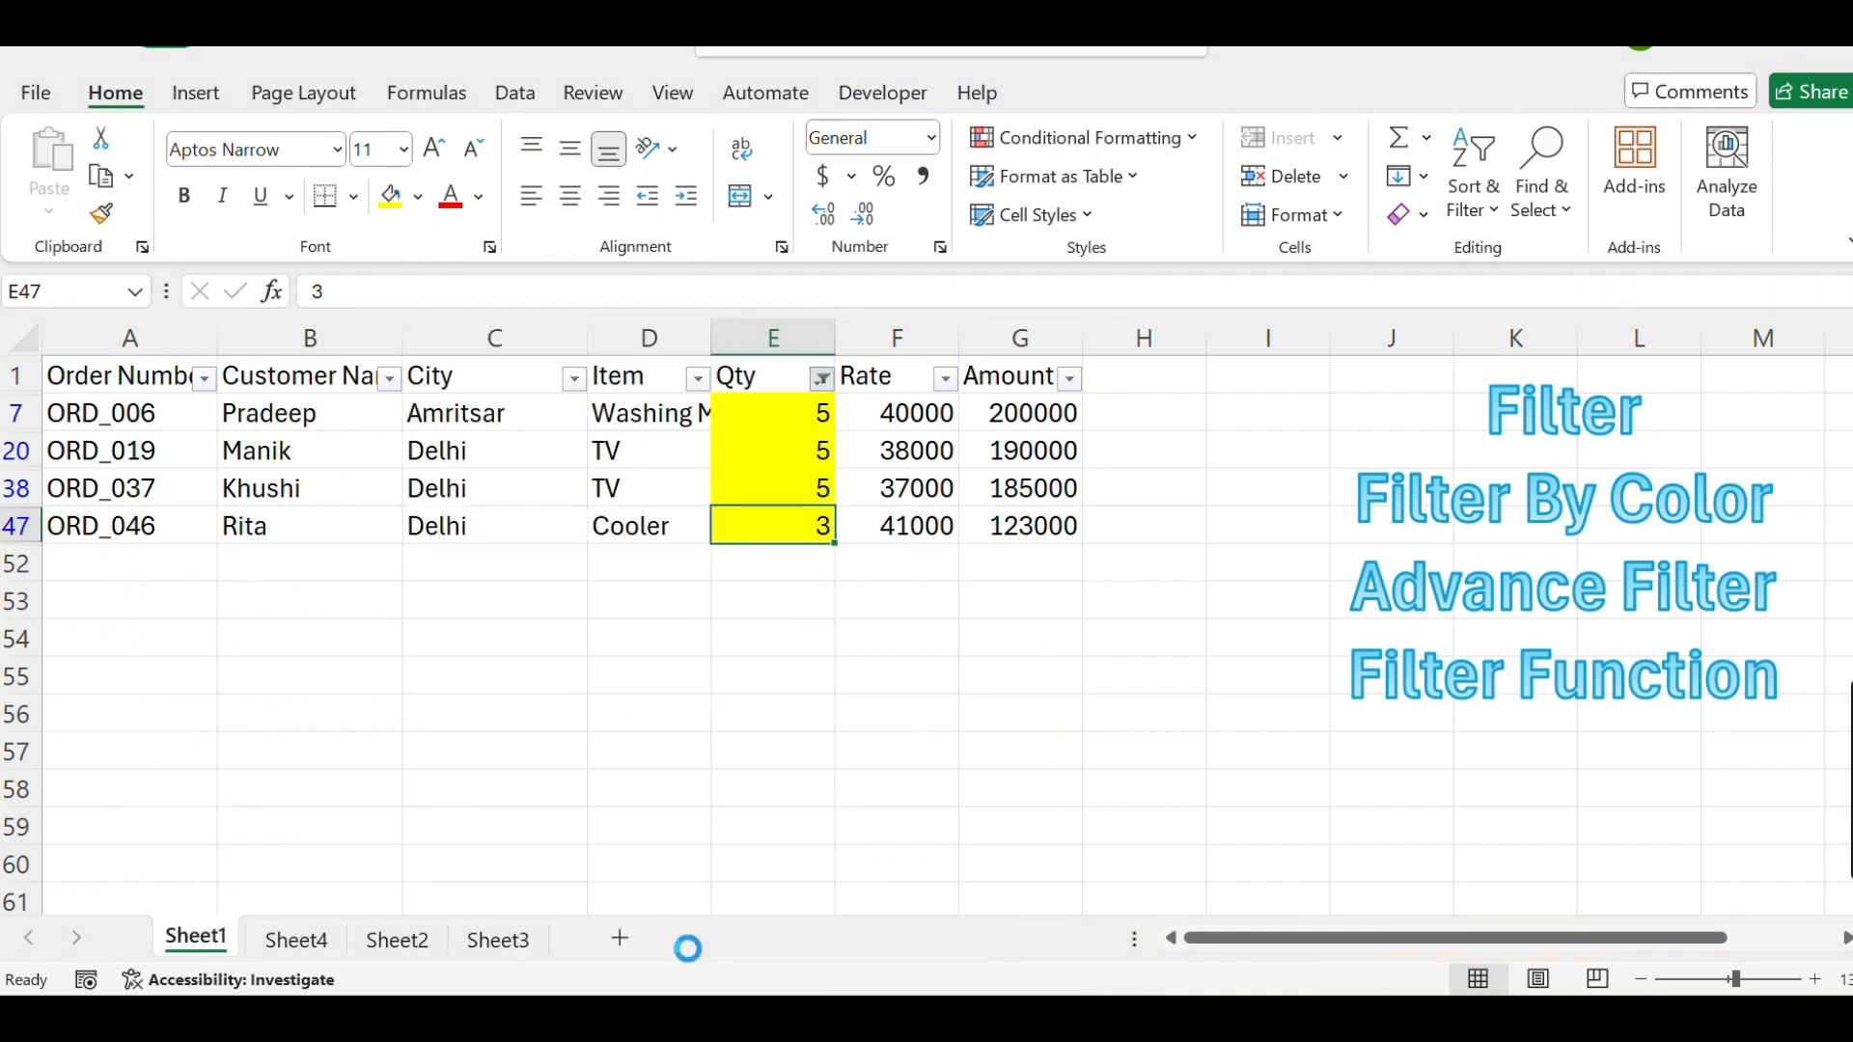
Fill the Qty cells E4, E13, E30 and E43 with light green
{"action": "left_click", "coordinate": [772, 487]}
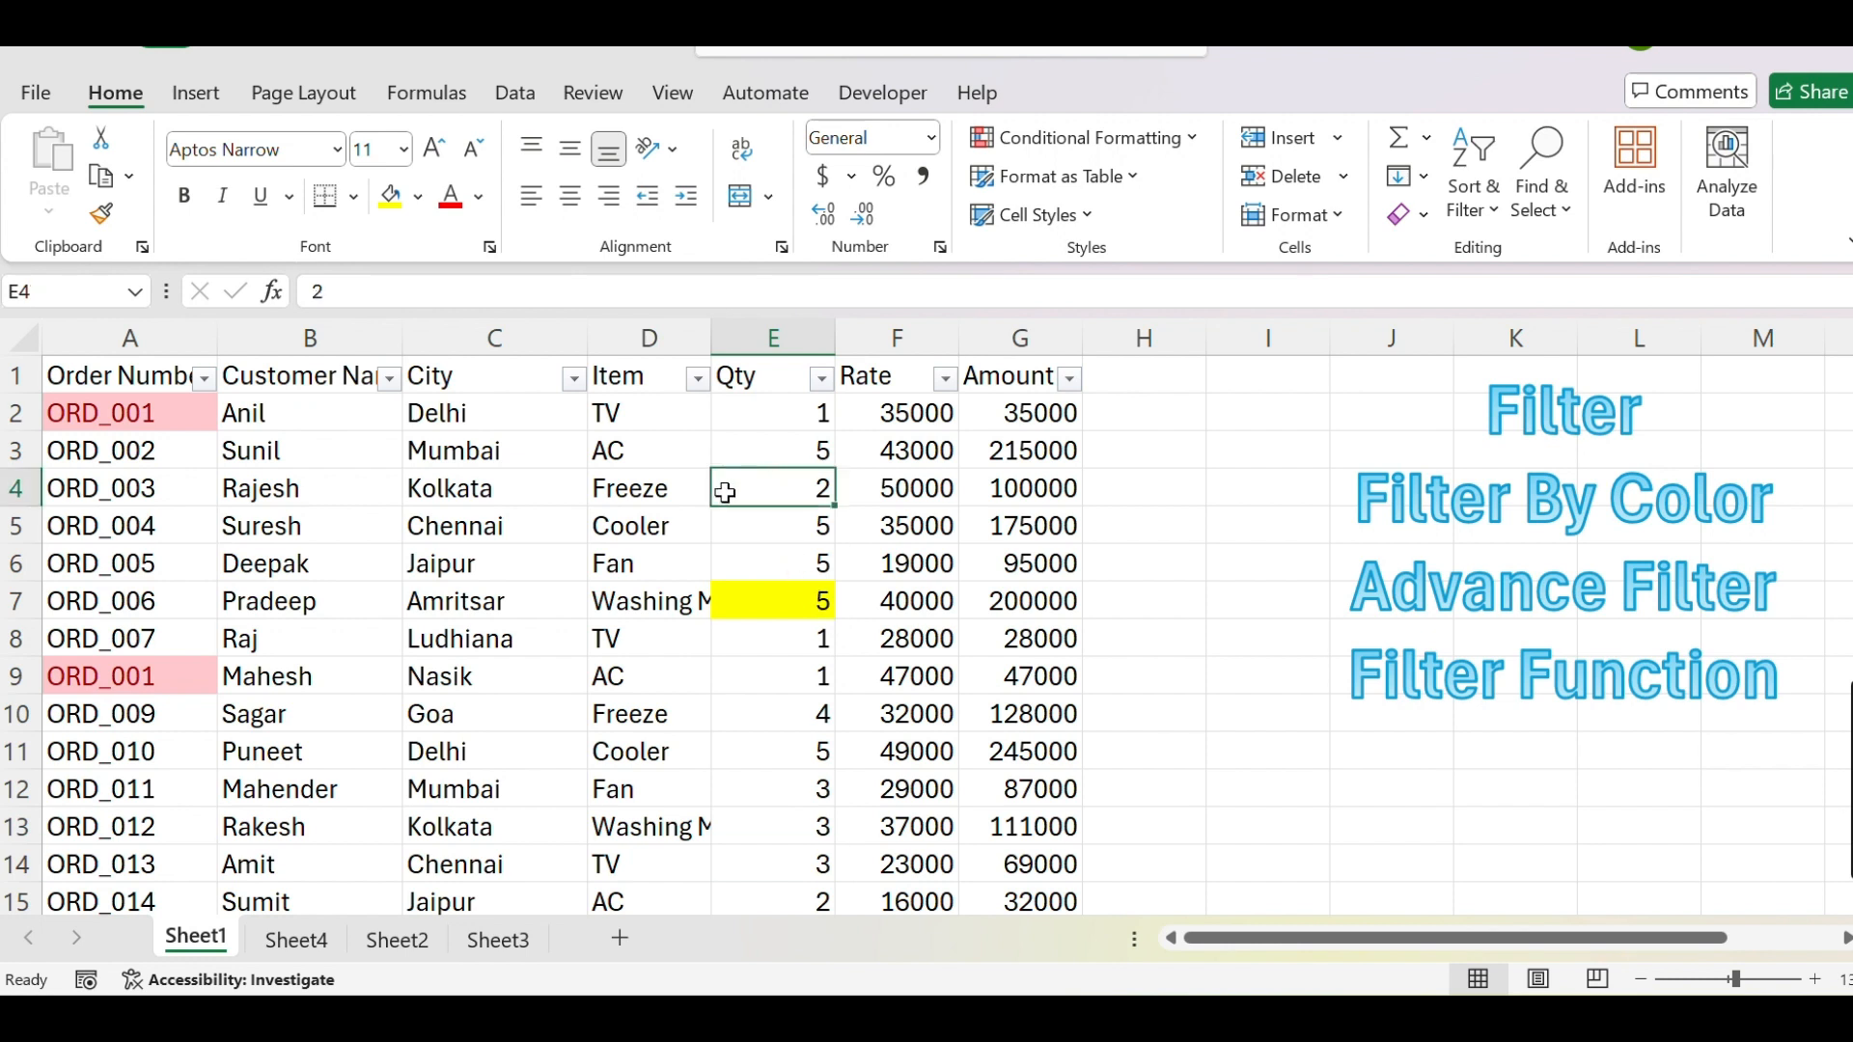
{"action": "left_click", "coordinate": [419, 197]}
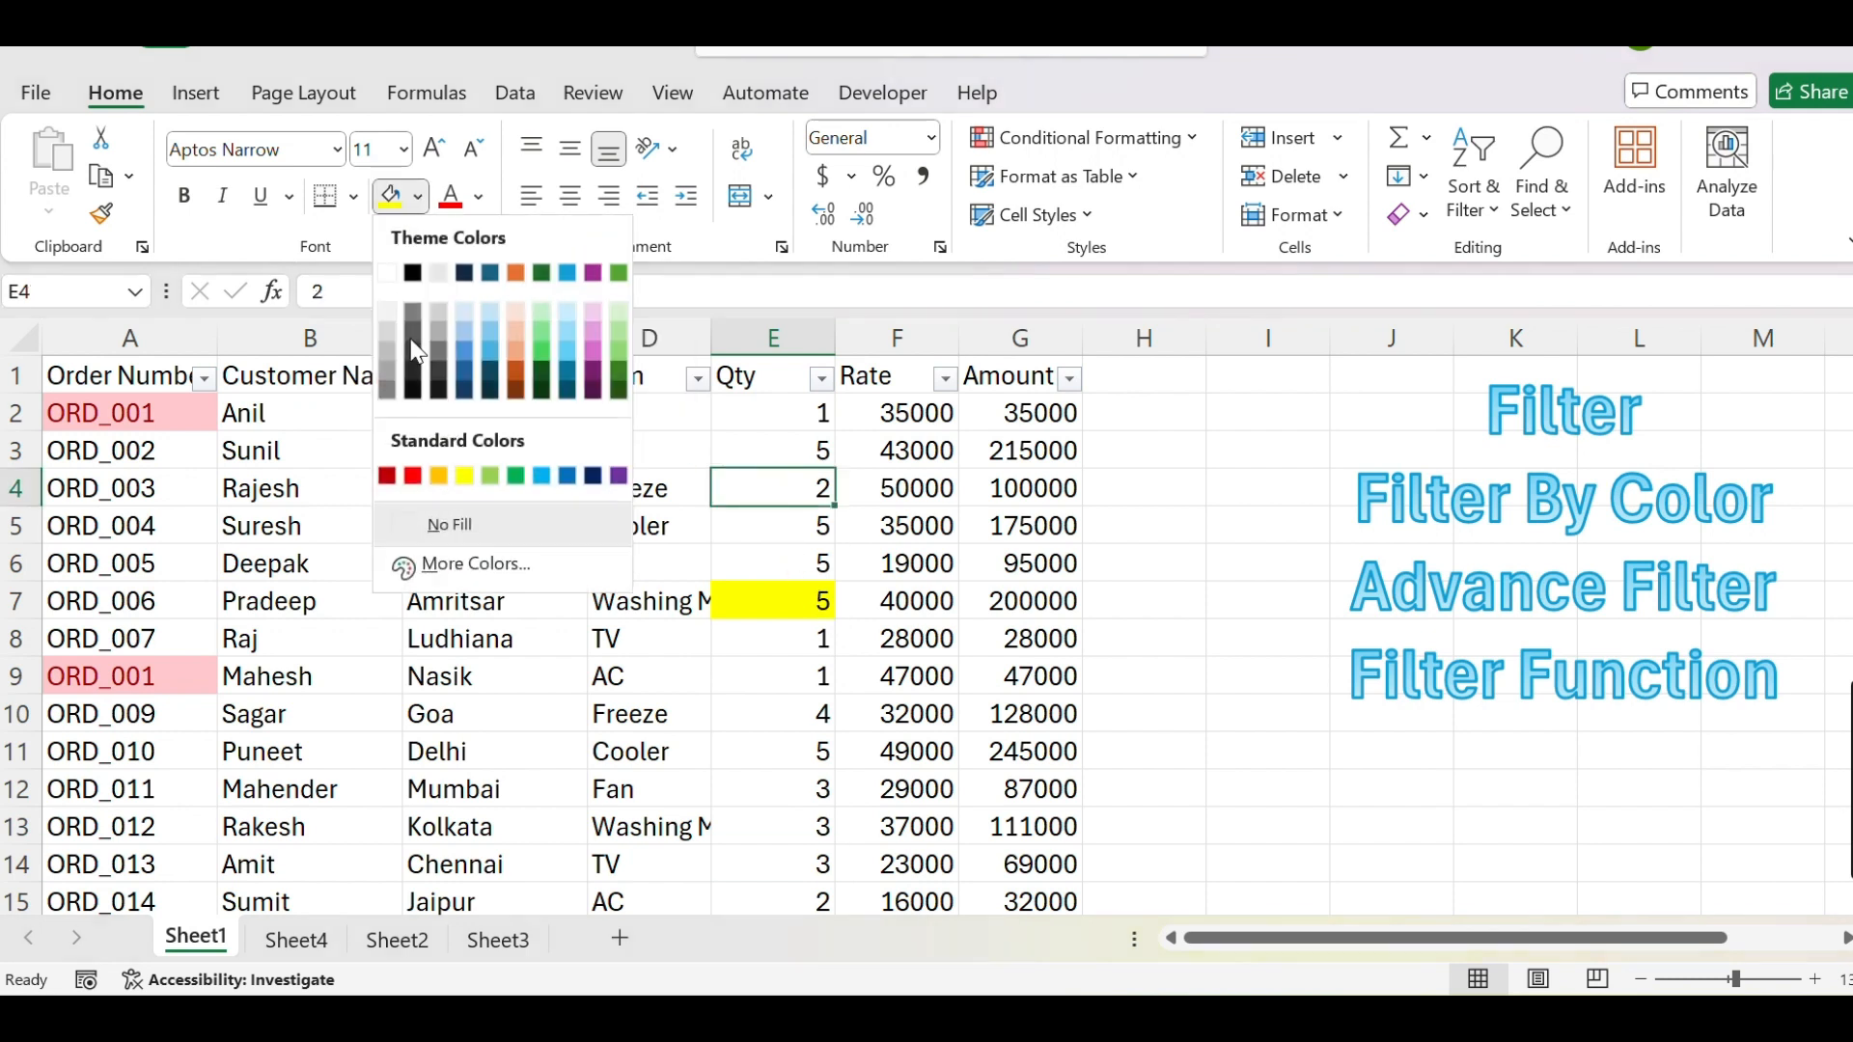
{"action": "left_click", "coordinate": [491, 476]}
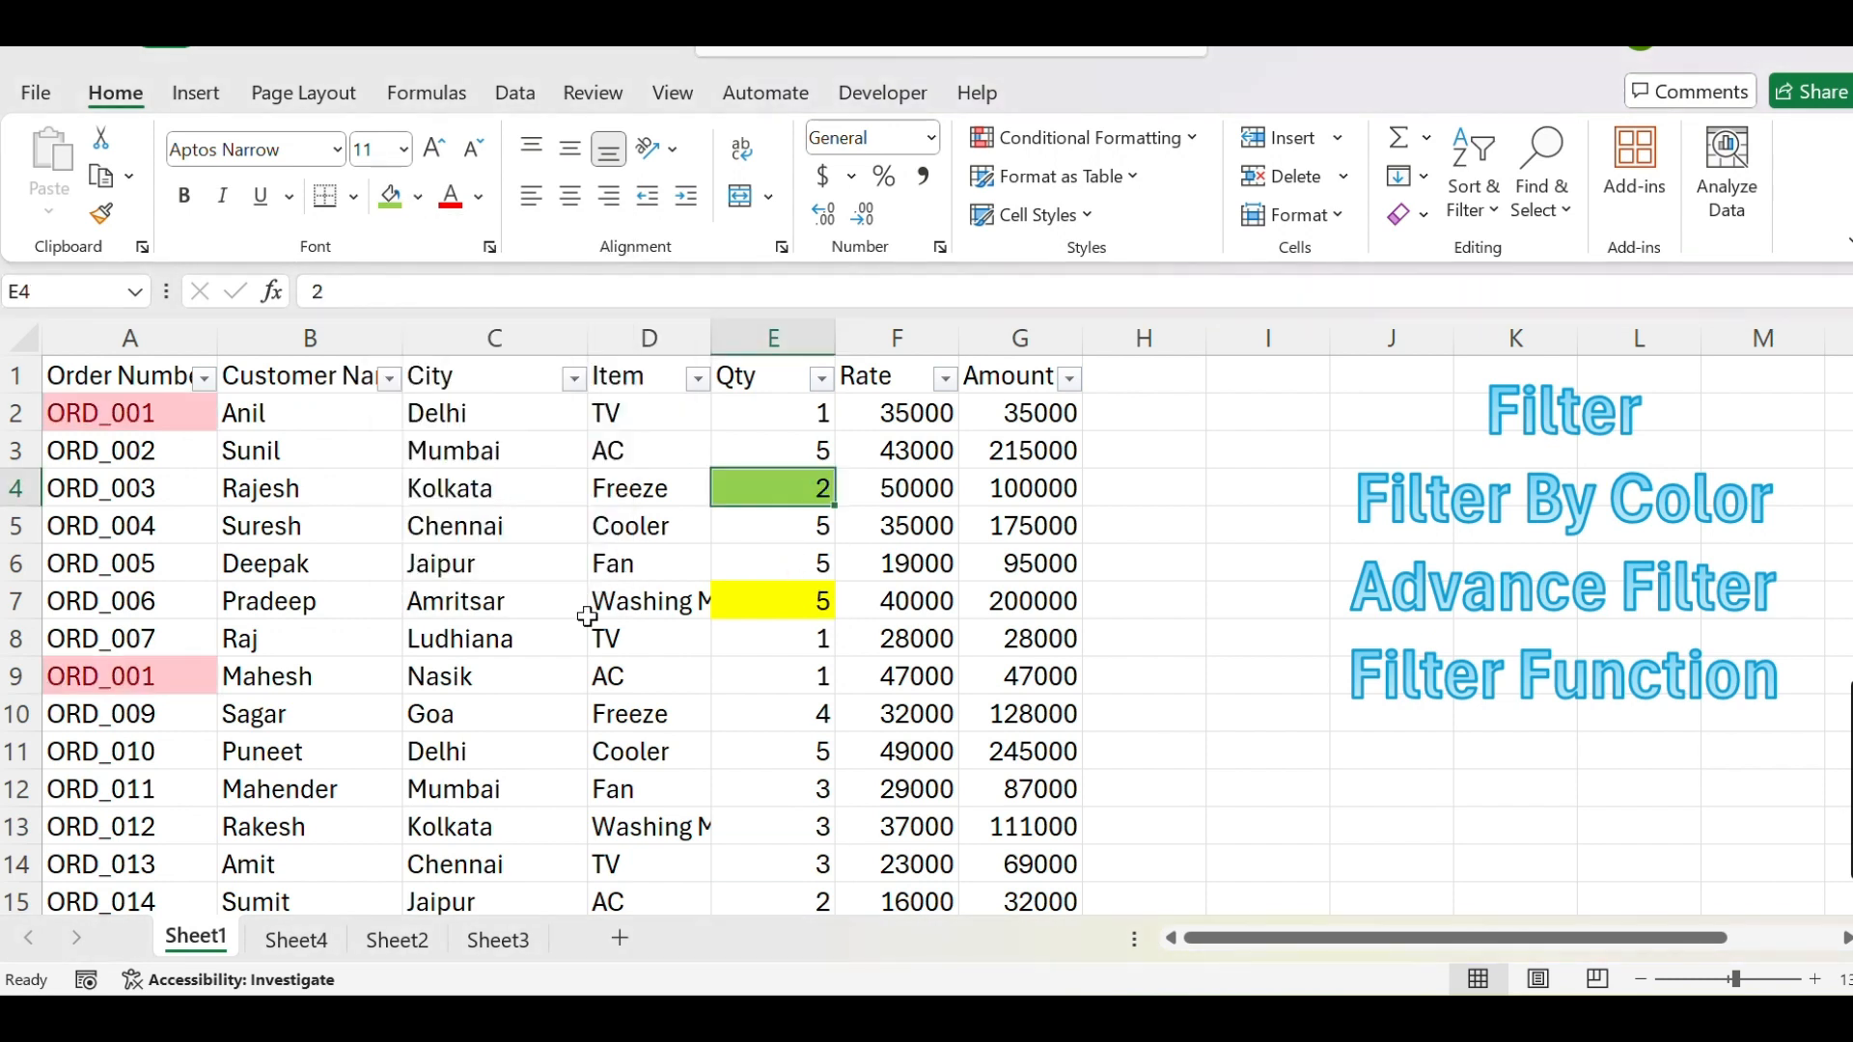
{"action": "left_click", "coordinate": [768, 826]}
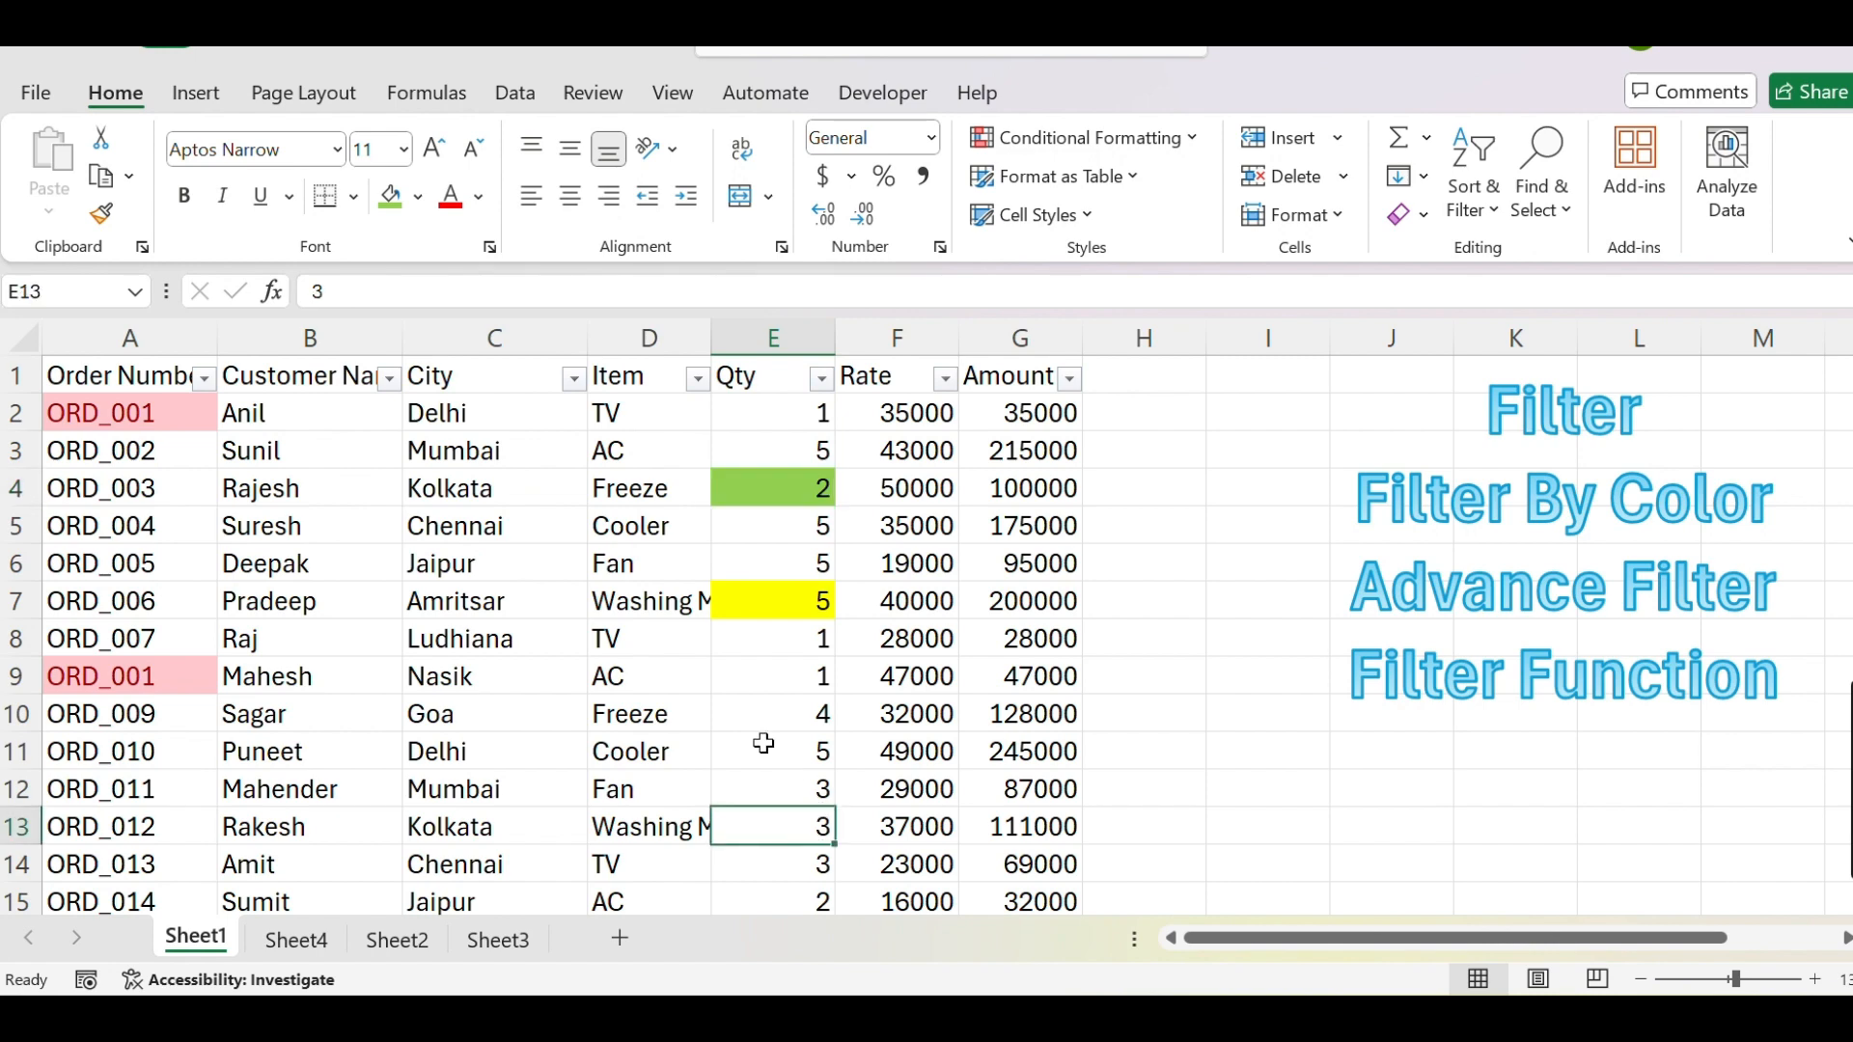
{"action": "left_click", "coordinate": [391, 198]}
{"action": "scroll", "coordinate": [788, 668], "scroll_direction": "down", "scroll_amount": 4}
{"action": "scroll", "coordinate": [787, 668], "scroll_direction": "down", "scroll_amount": 4}
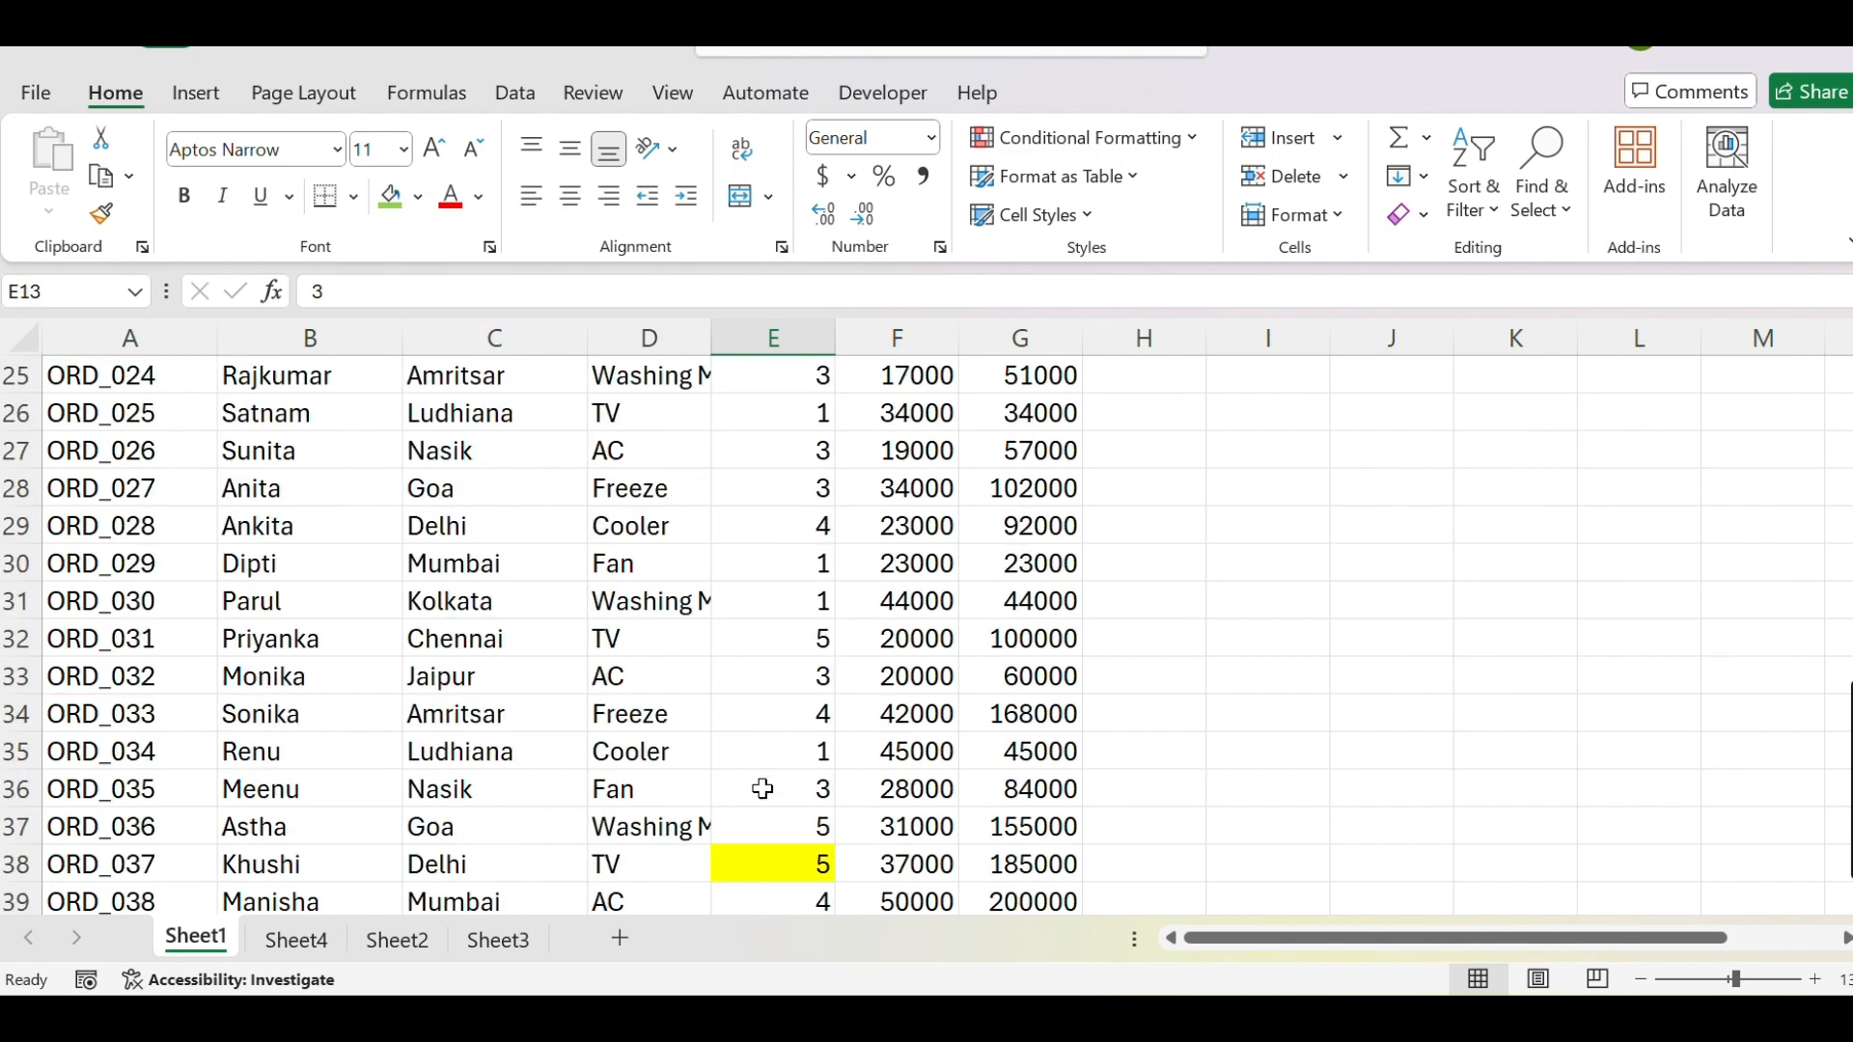
{"action": "left_click", "coordinate": [786, 570]}
{"action": "left_click", "coordinate": [391, 198]}
{"action": "scroll", "coordinate": [798, 716], "scroll_direction": "down", "scroll_amount": 8}
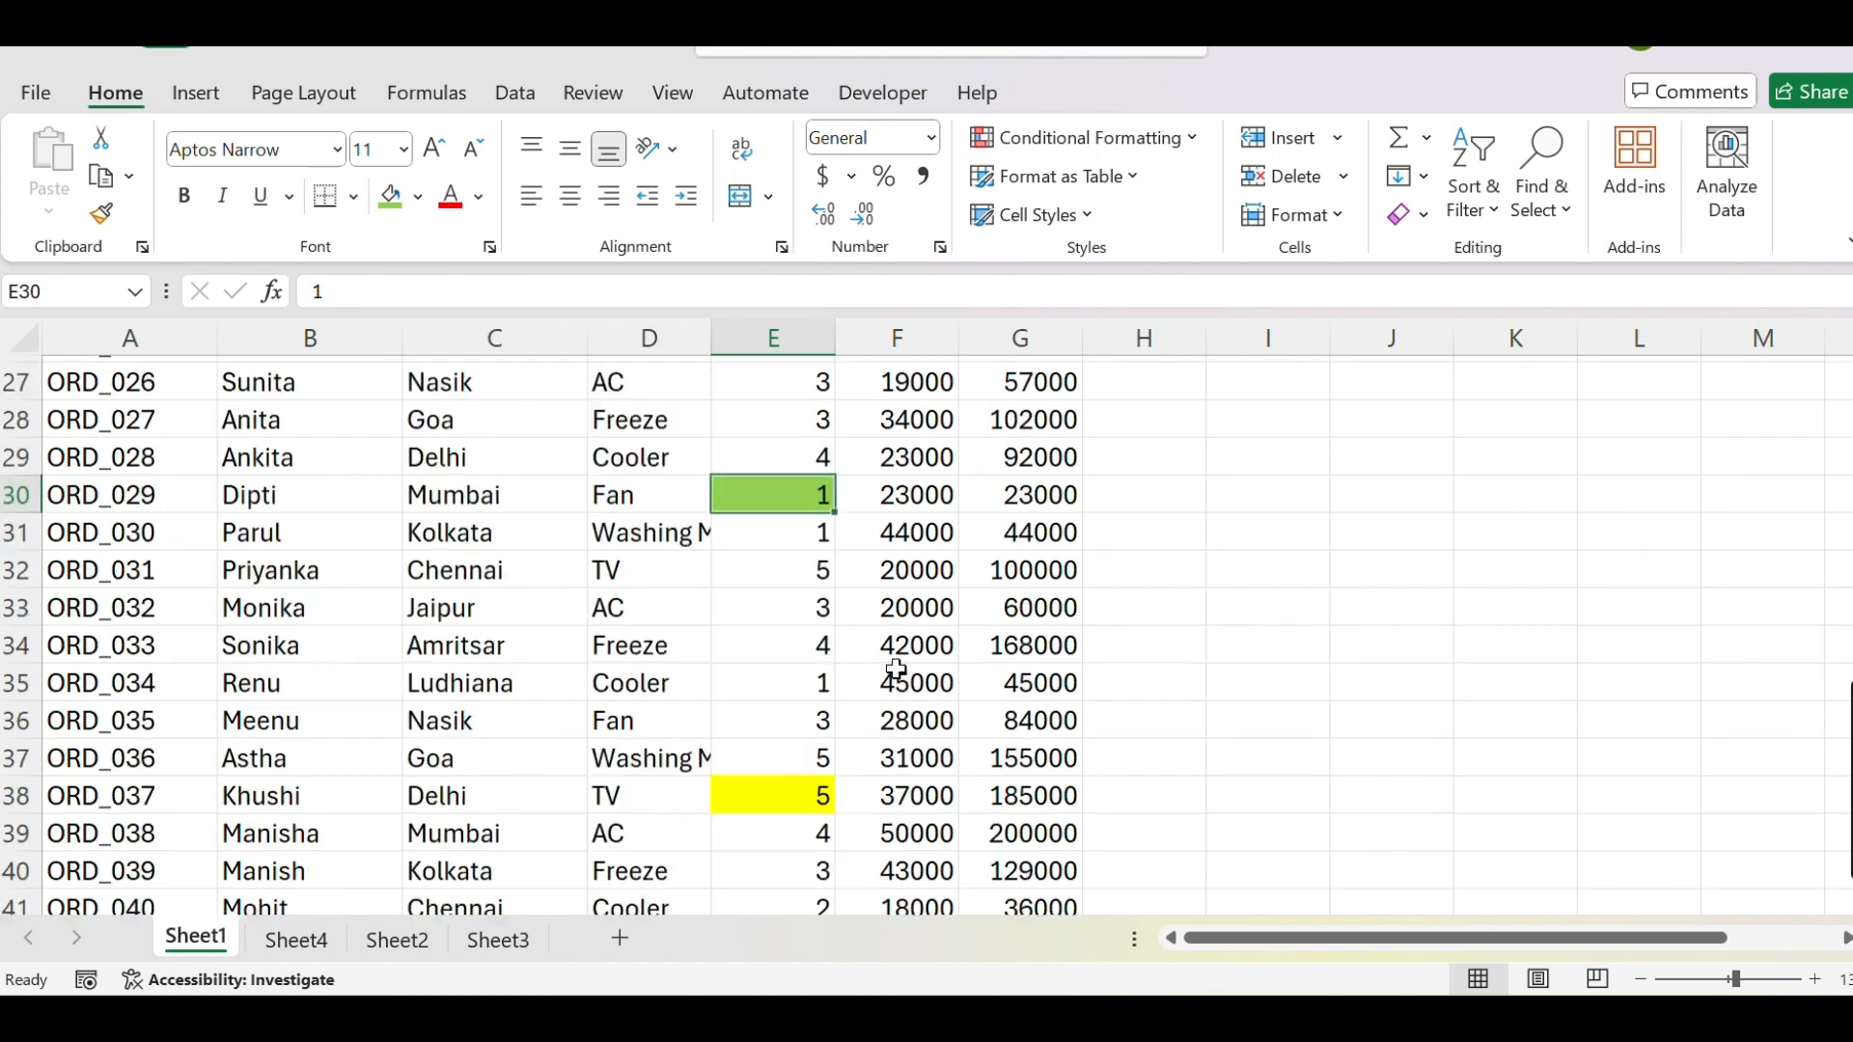
{"action": "scroll", "coordinate": [798, 716], "scroll_direction": "up", "scroll_amount": 2}
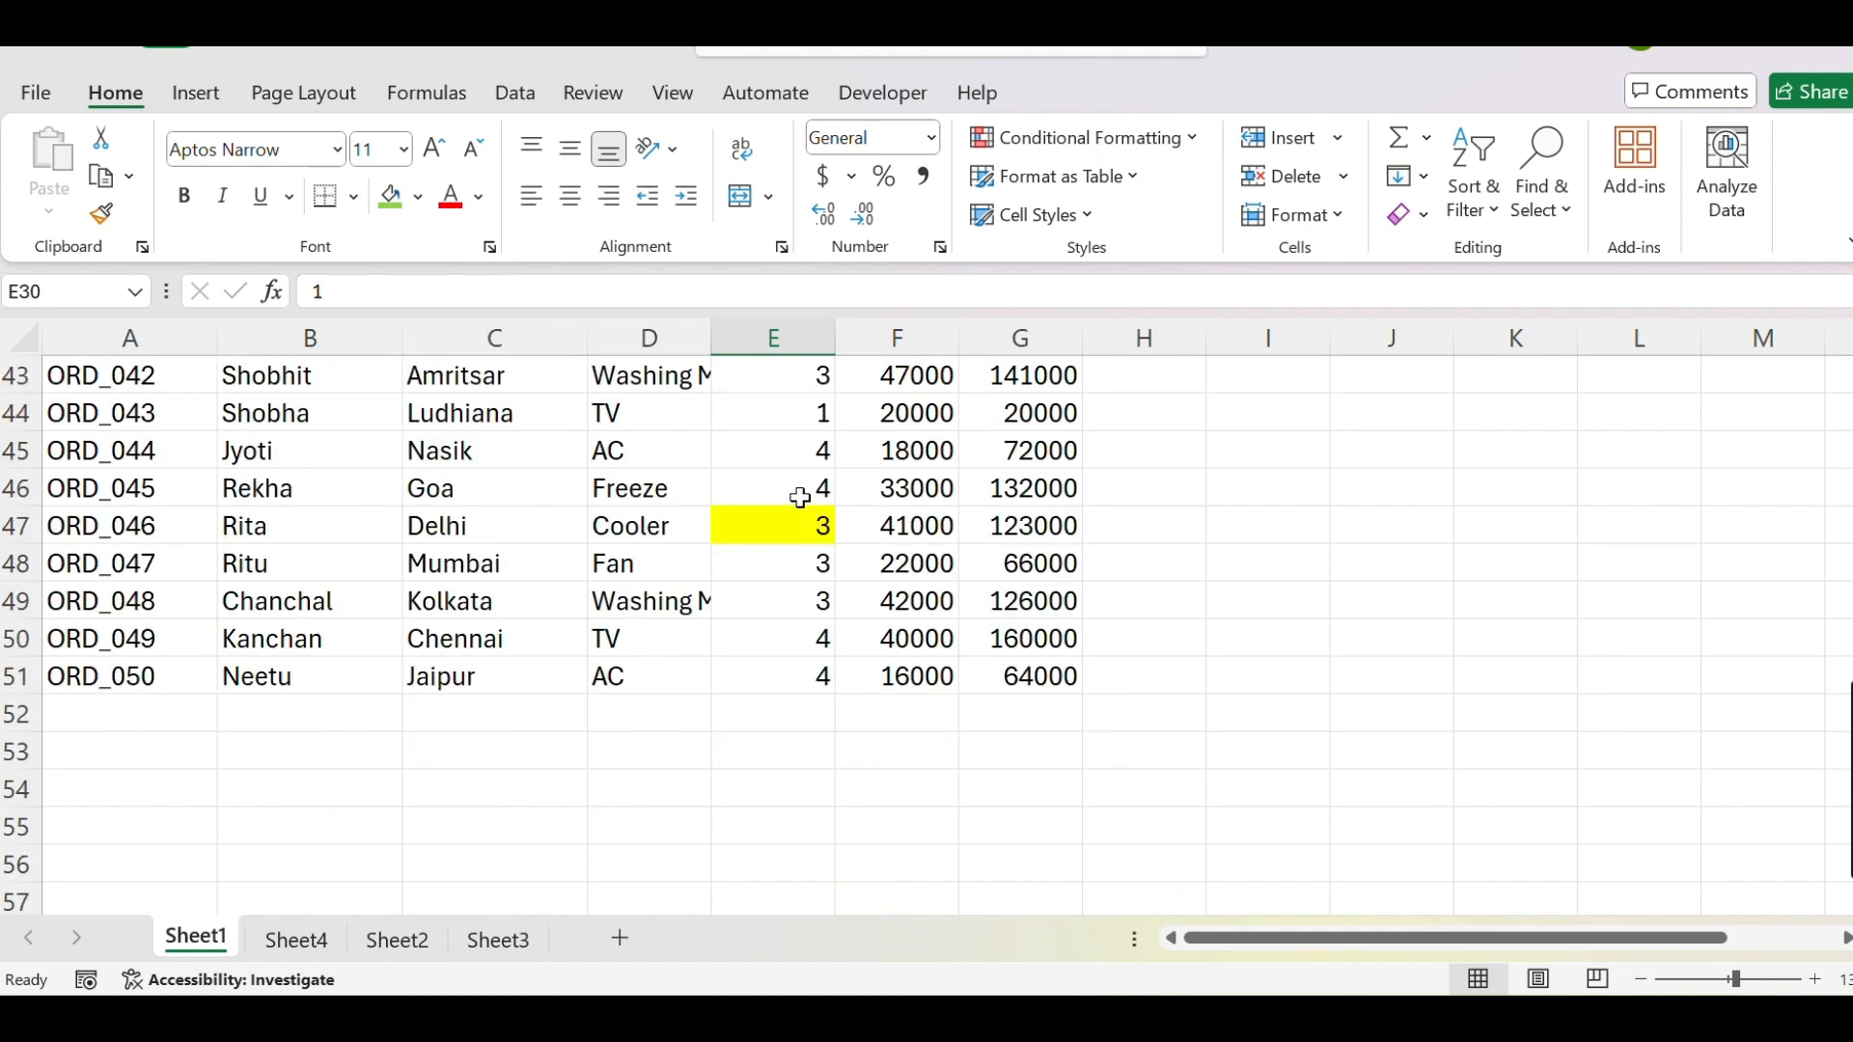
{"action": "left_click", "coordinate": [782, 381]}
{"action": "left_click", "coordinate": [391, 198]}
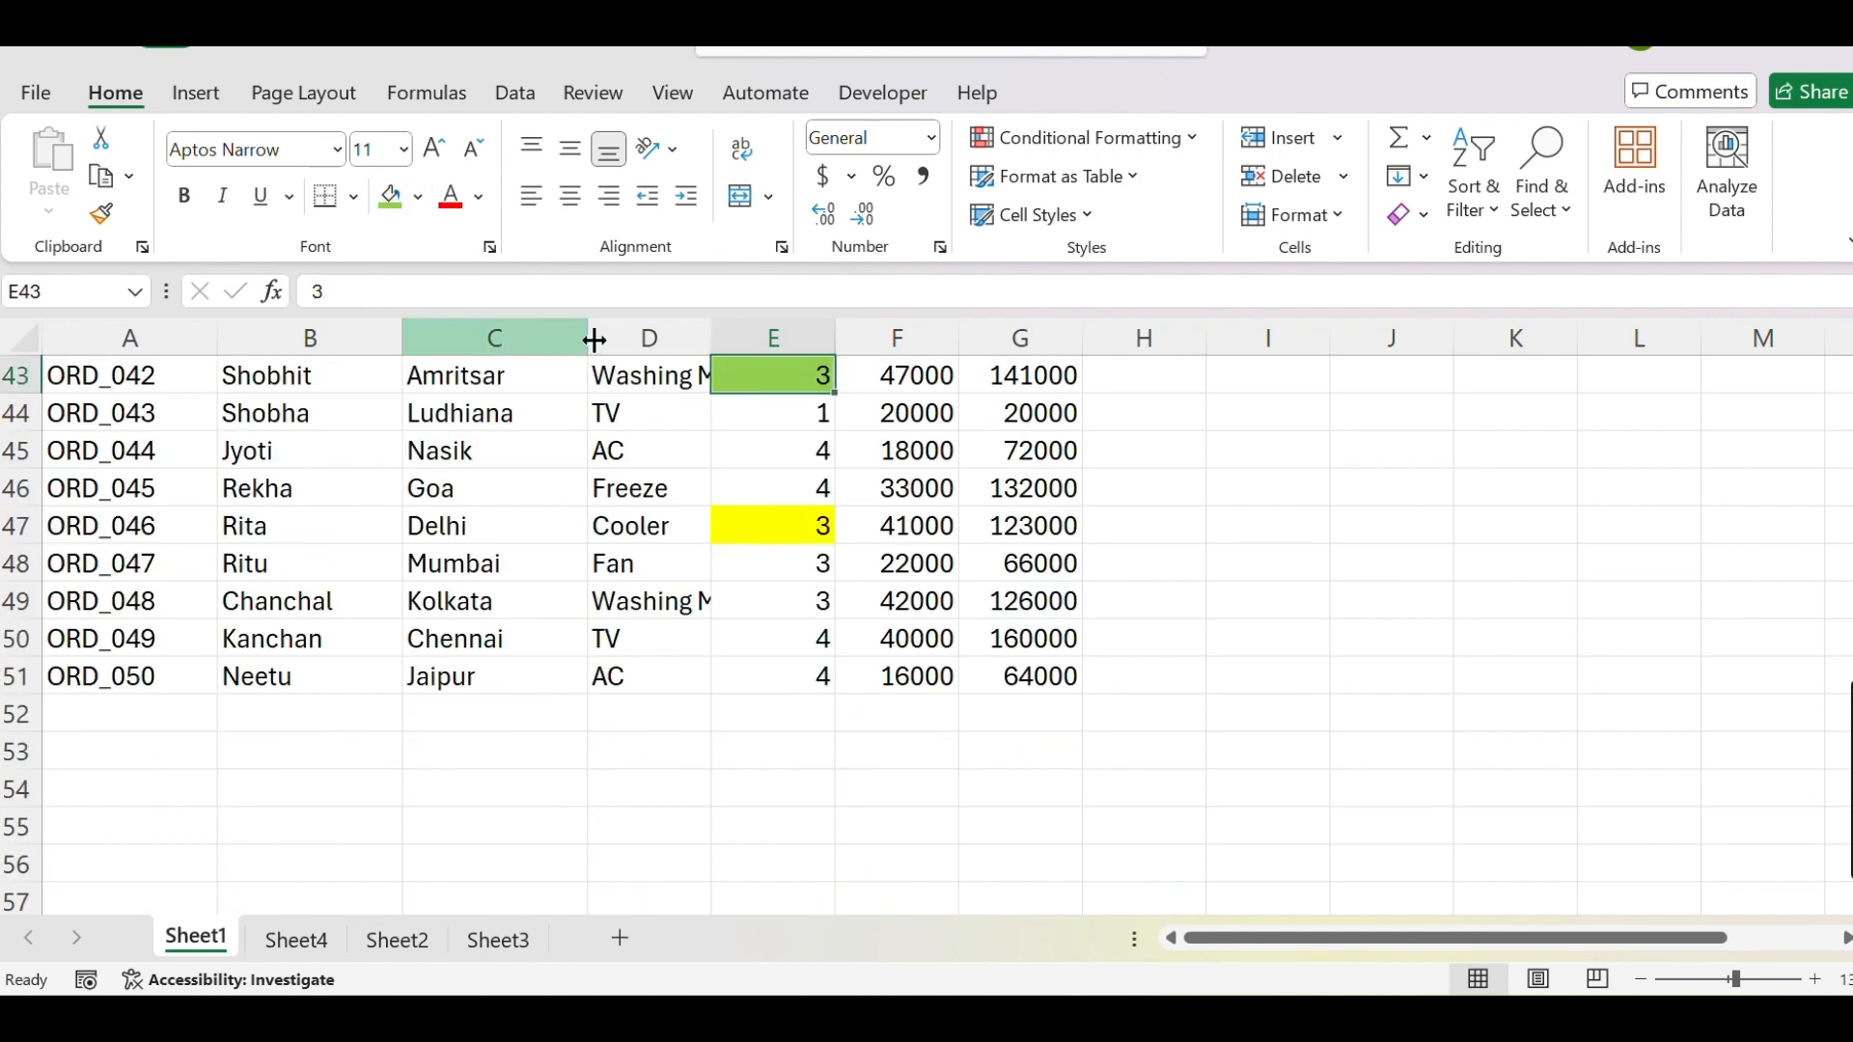
Filter the Qty column by the green cell color, and select all its values again to restore the full order list
{"action": "scroll", "coordinate": [743, 478], "scroll_direction": "up", "scroll_amount": 14}
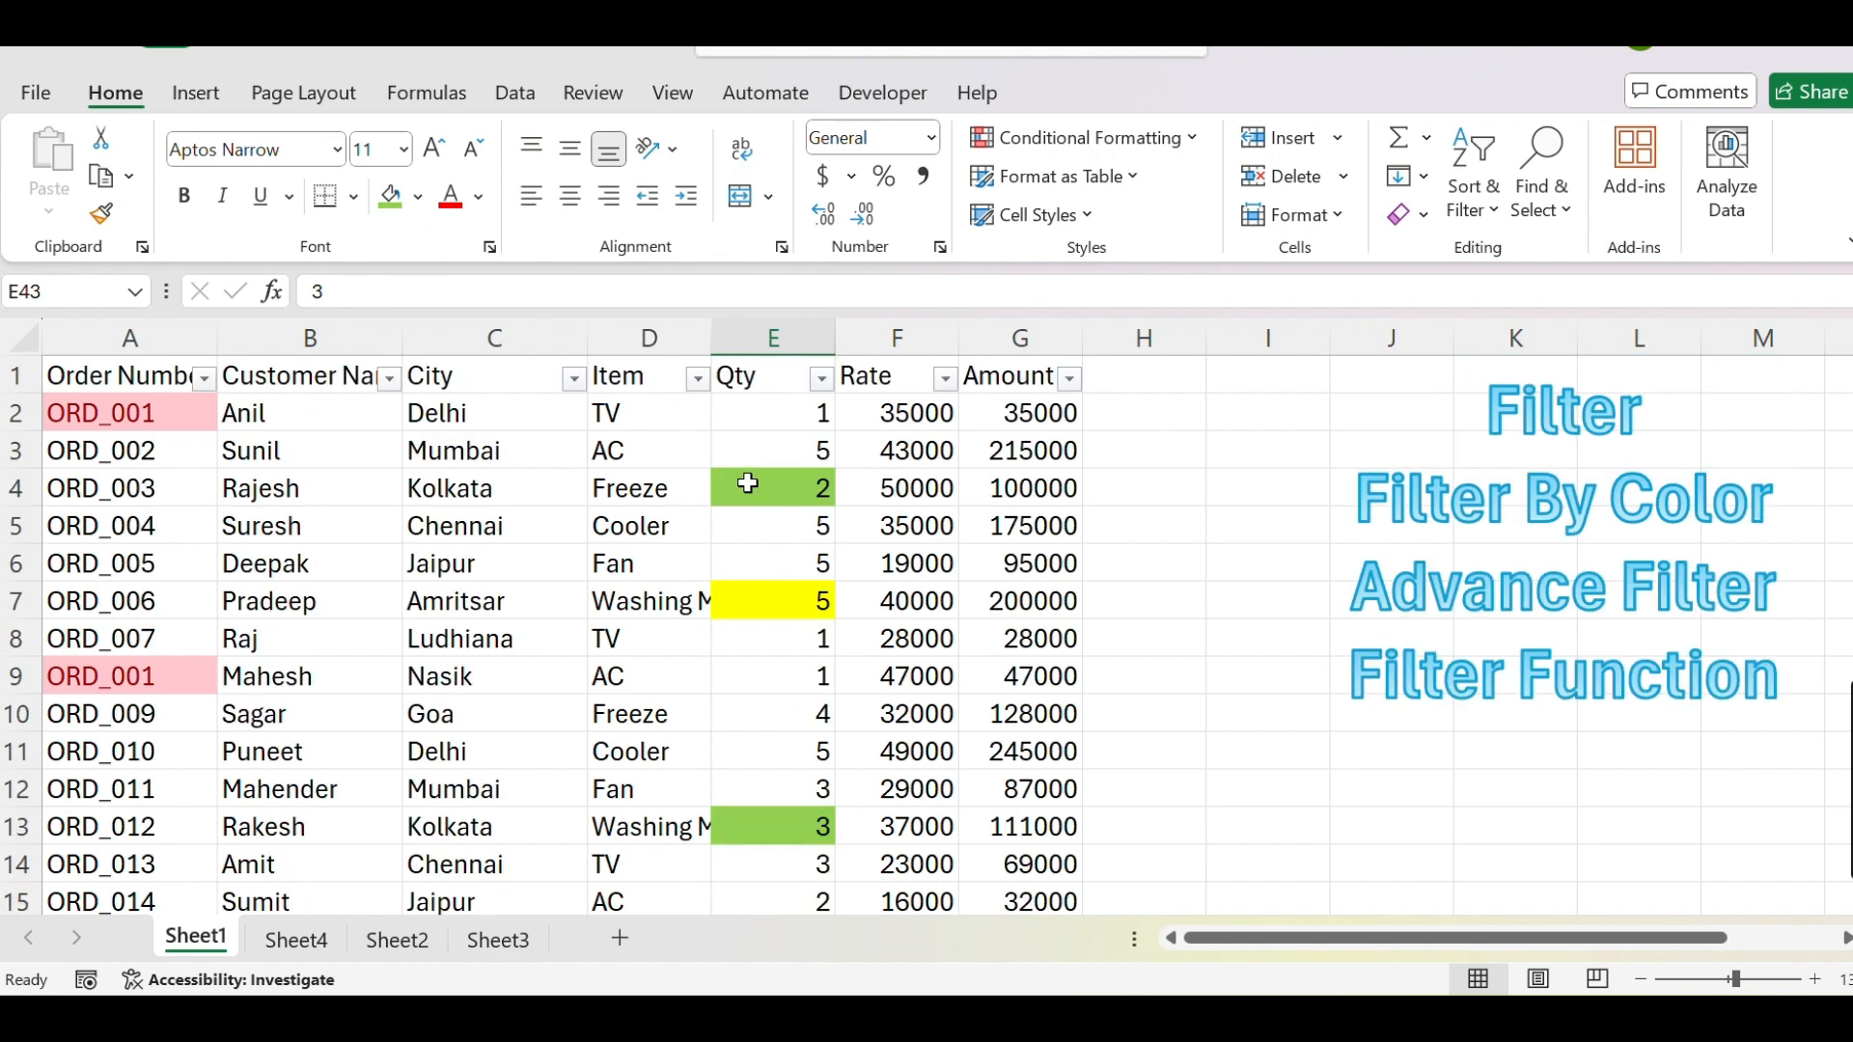
{"action": "left_click", "coordinate": [821, 378]}
{"action": "mouse_move", "coordinate": [749, 546]}
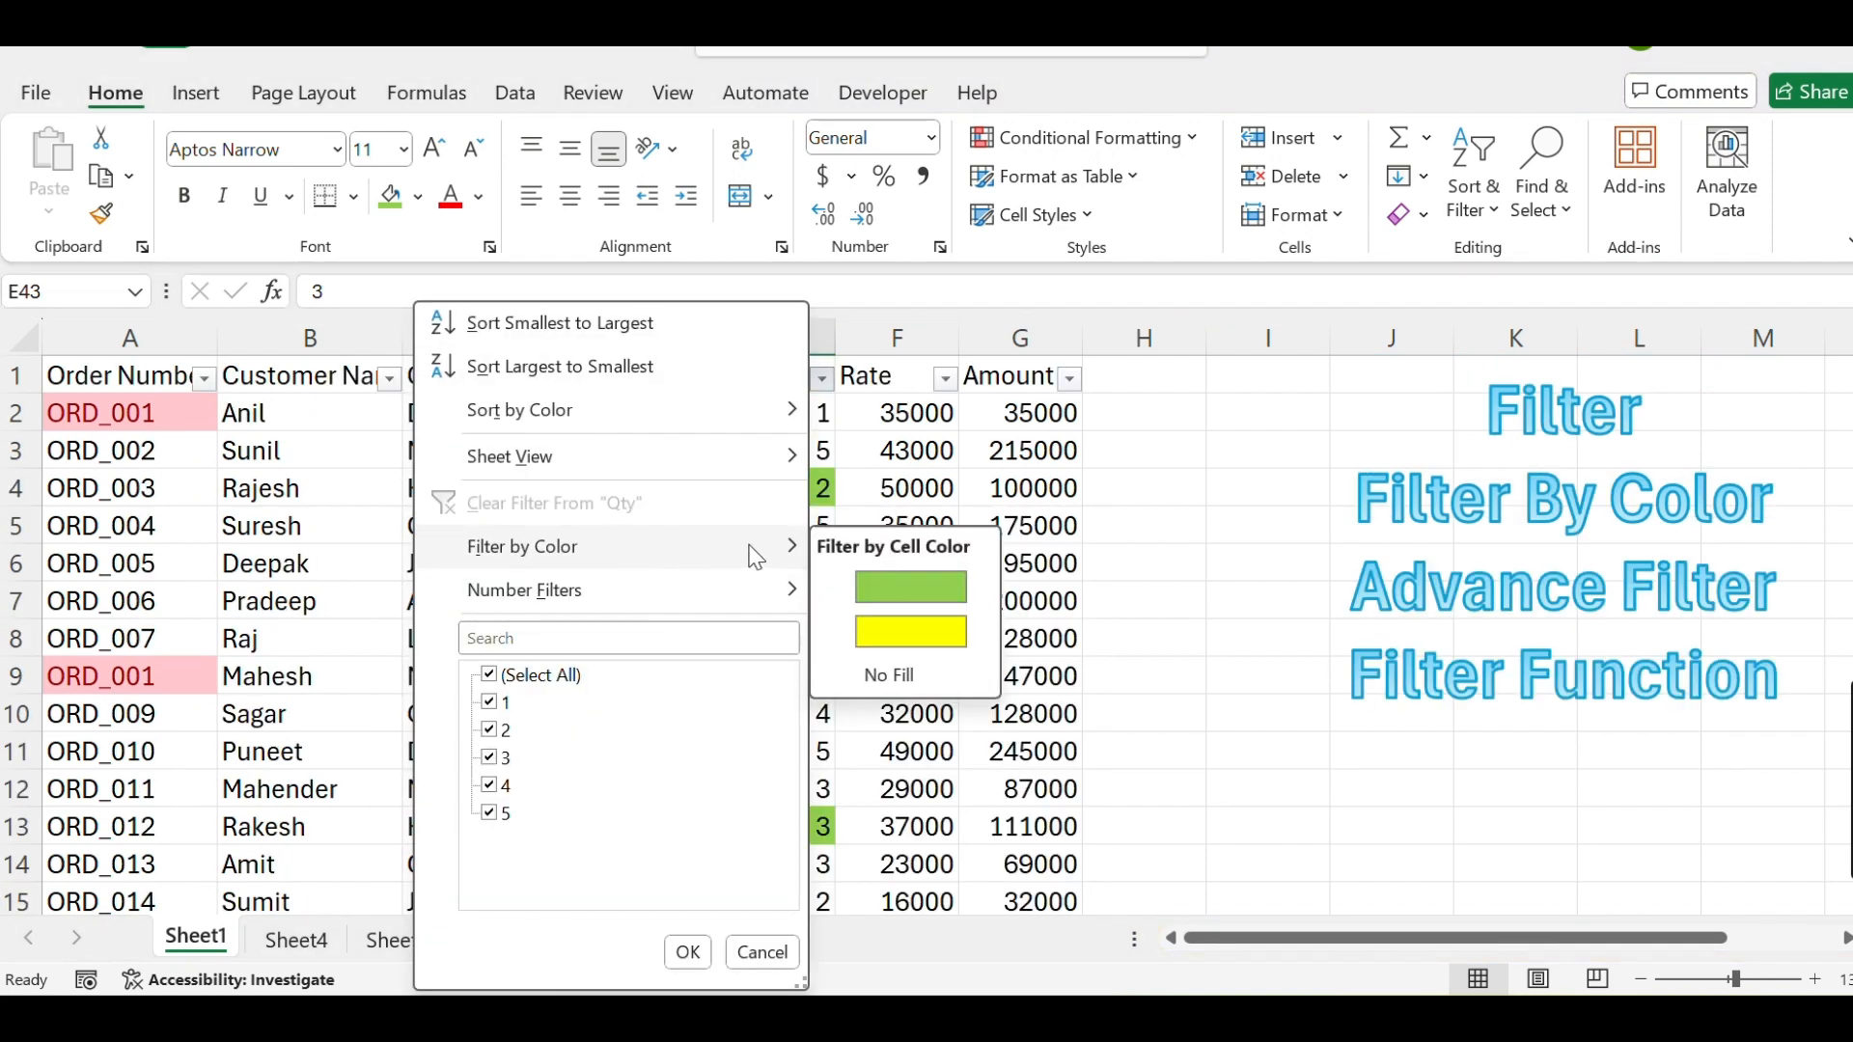
{"action": "left_click", "coordinate": [922, 592]}
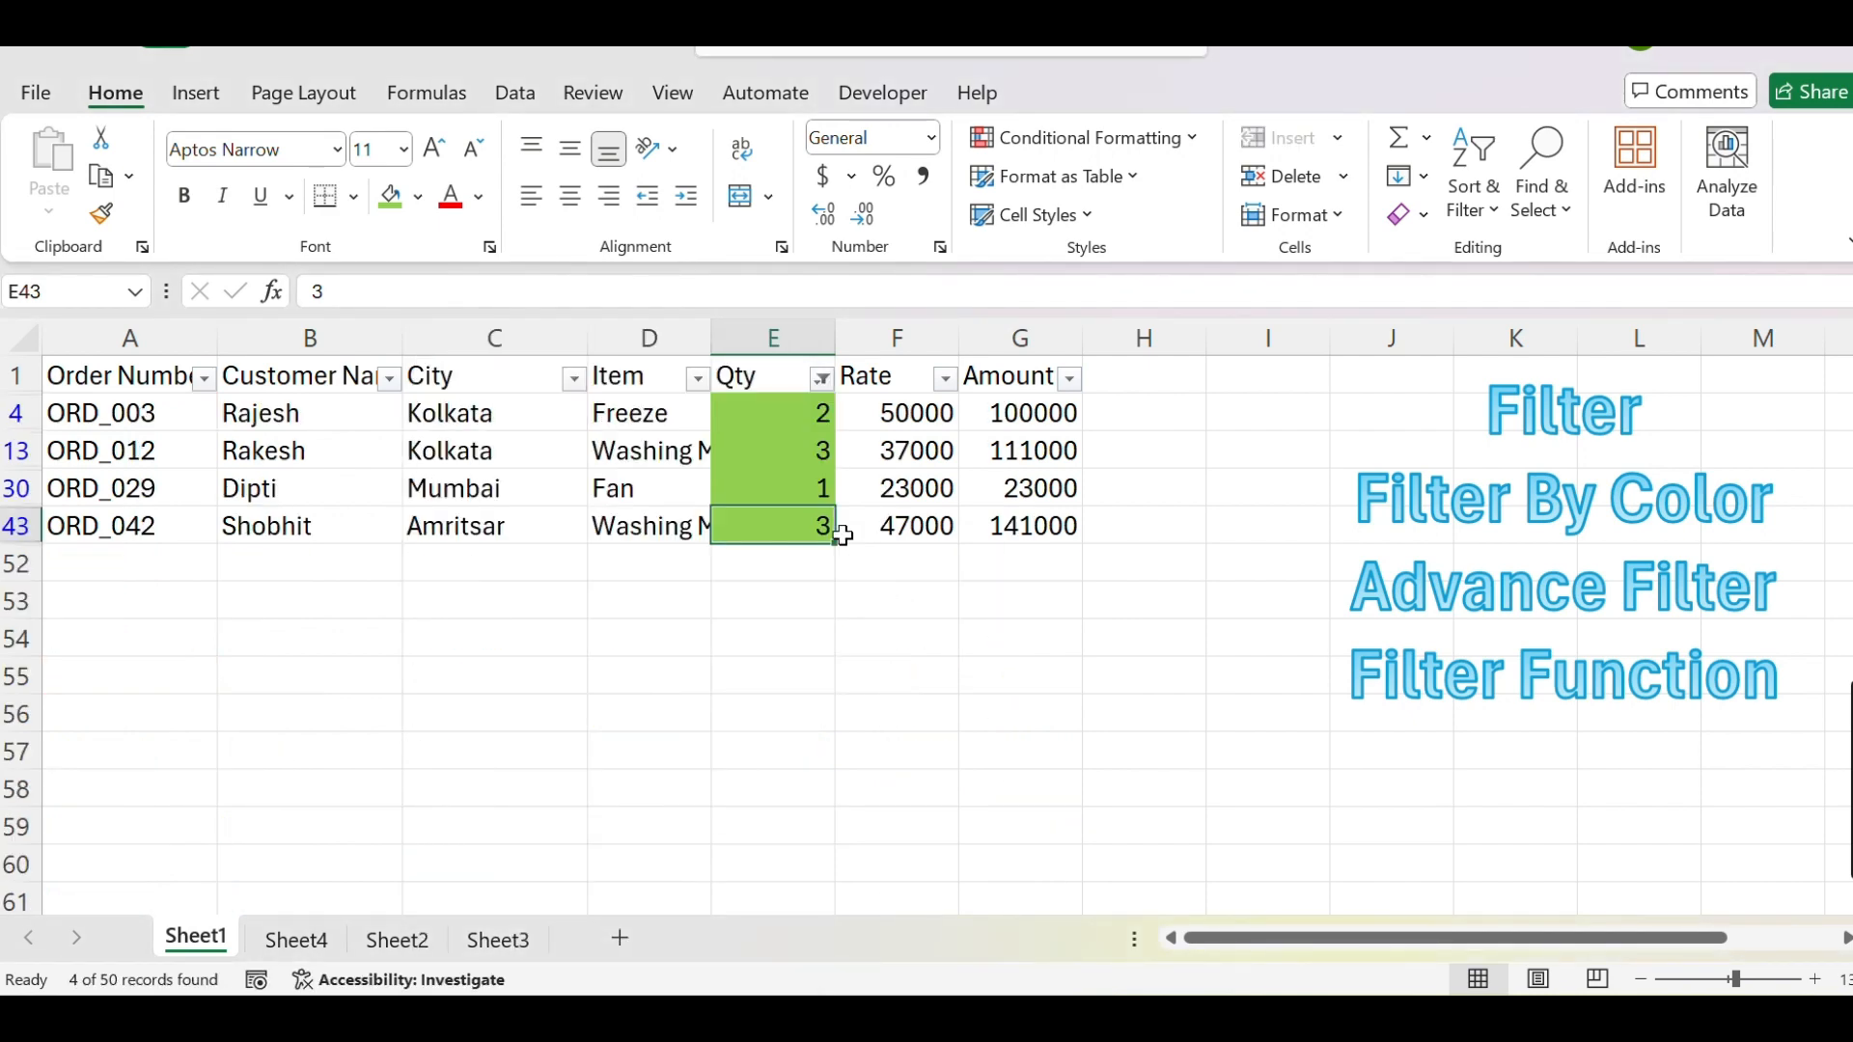
{"action": "left_click", "coordinate": [823, 381]}
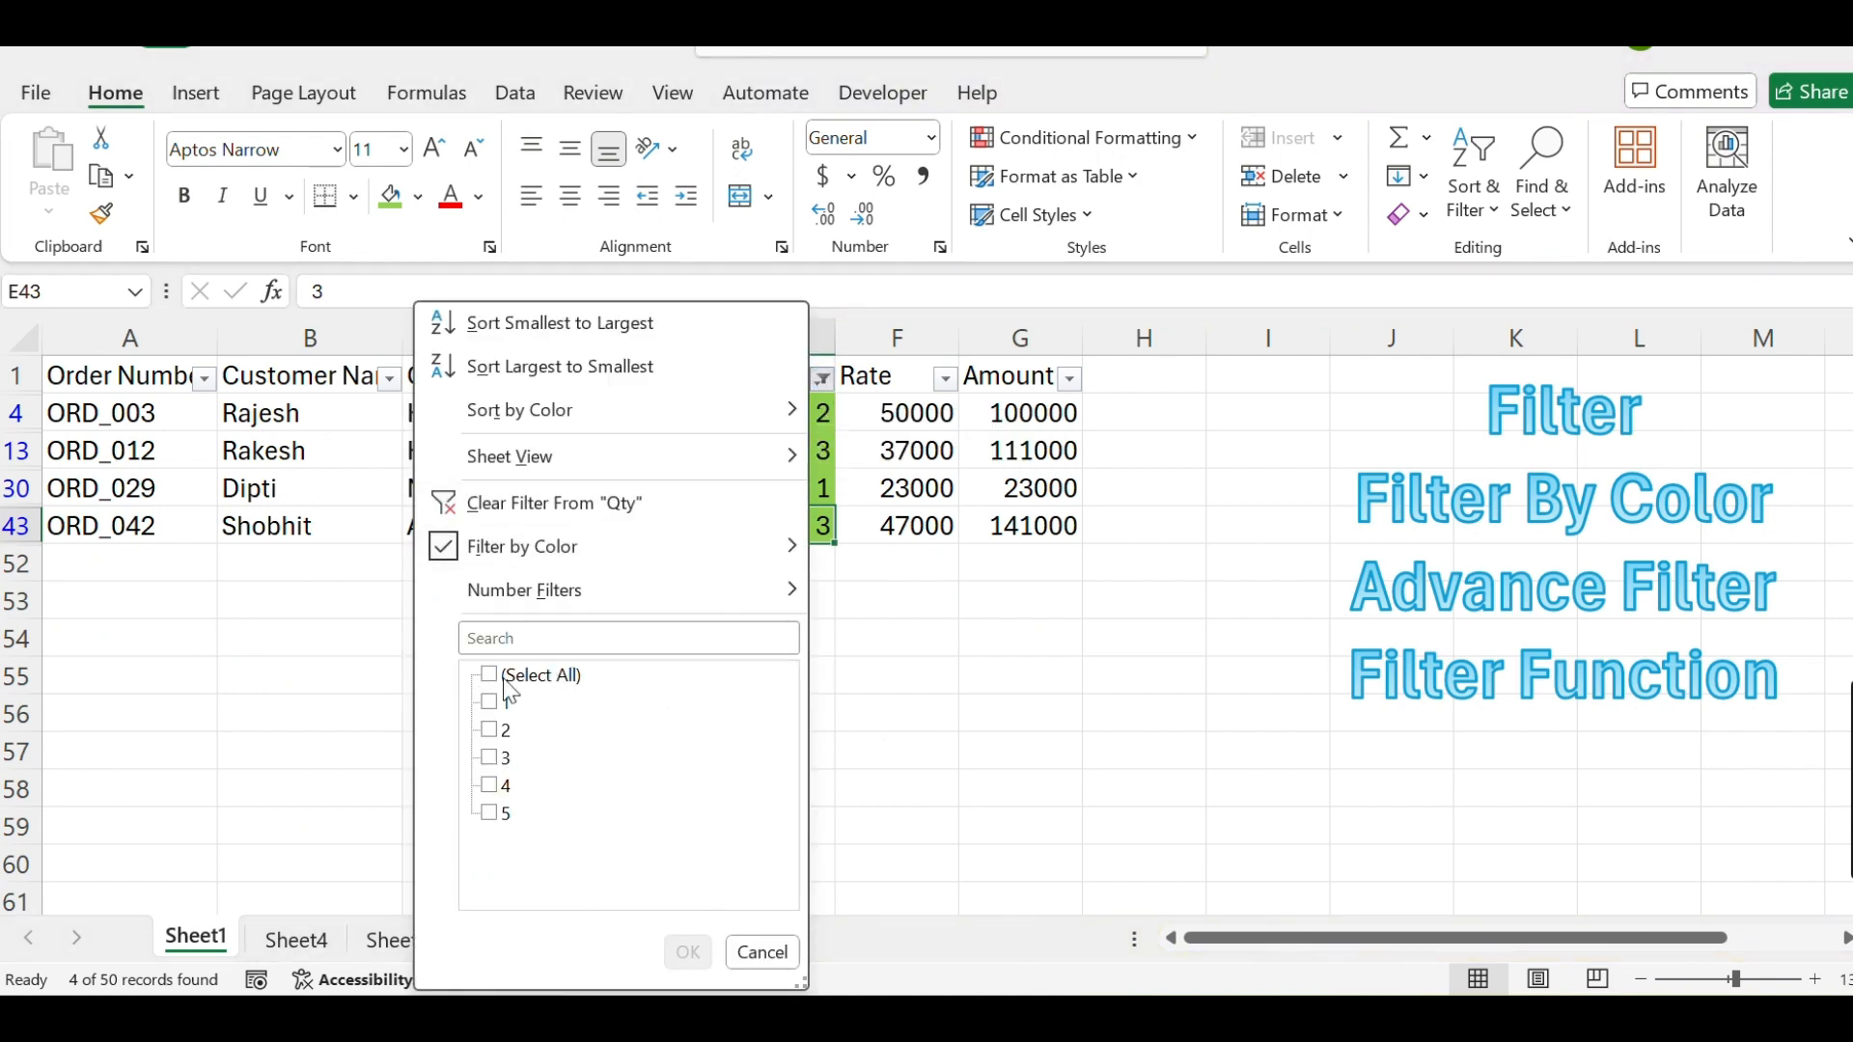
{"action": "left_click", "coordinate": [673, 950]}
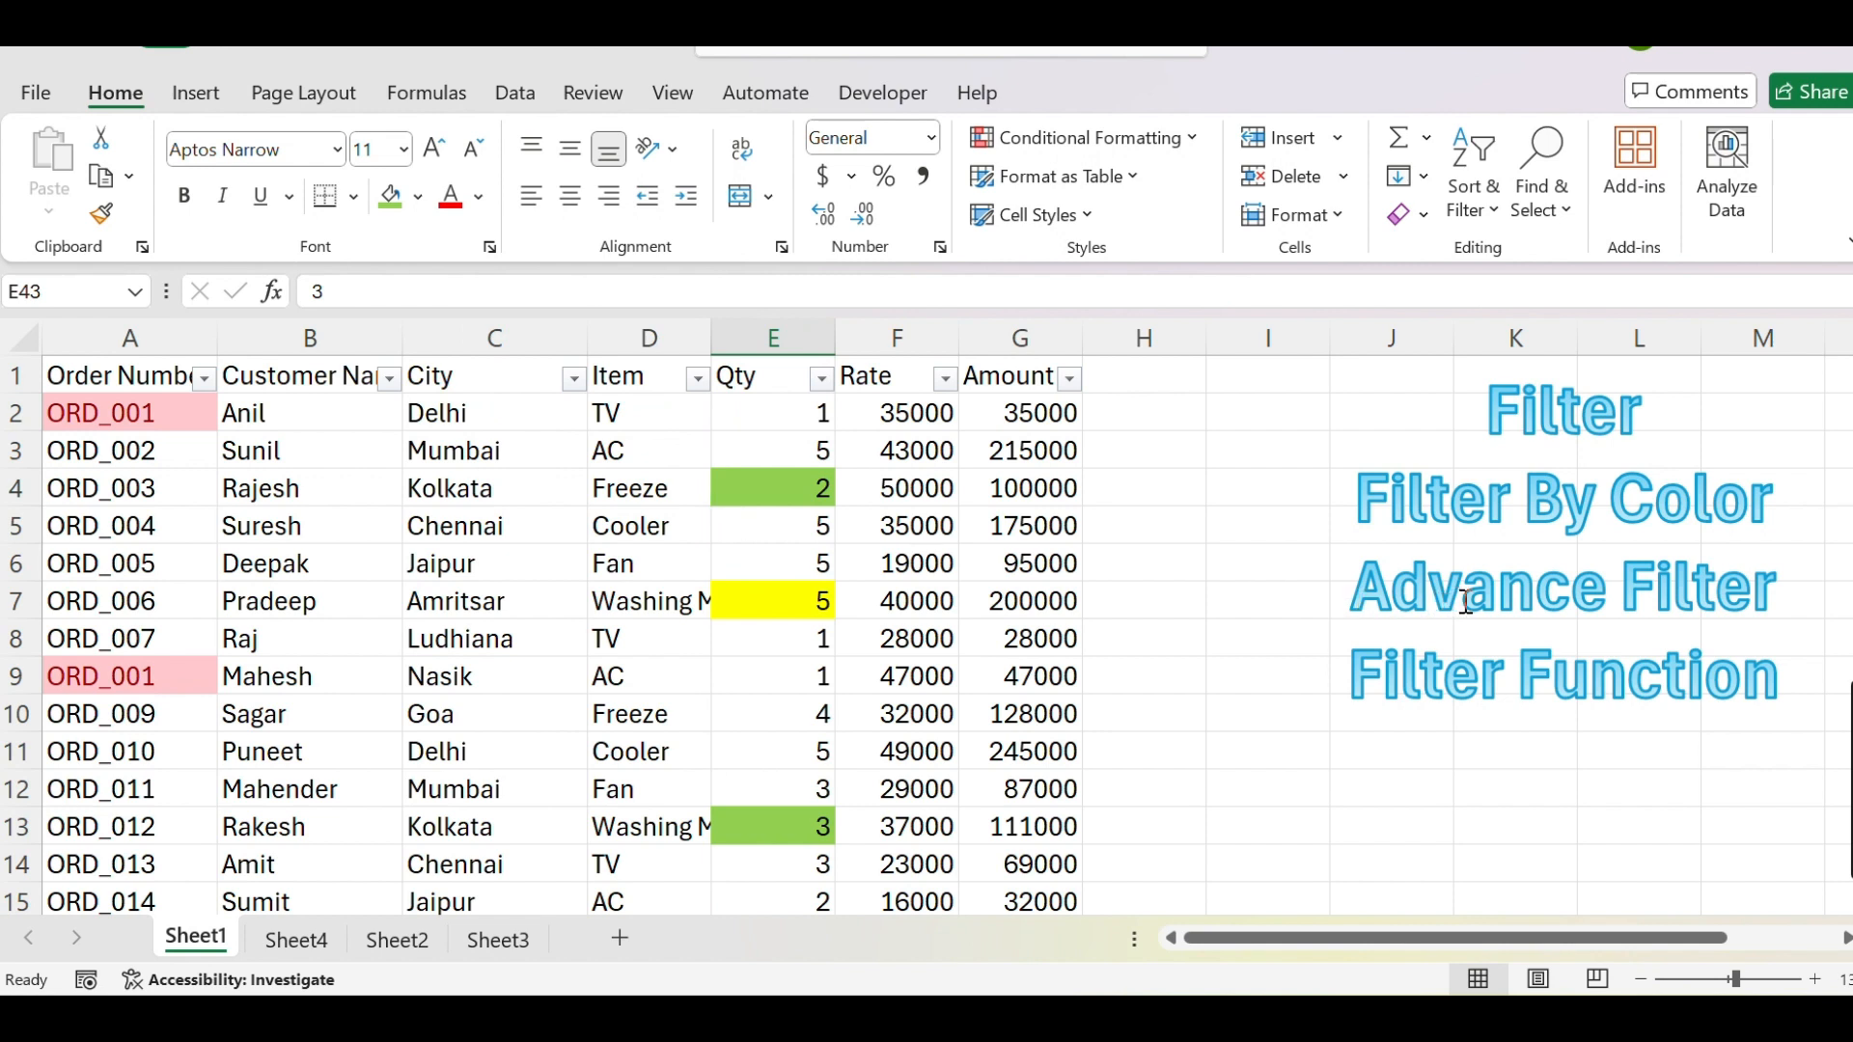
Turn the order table's header filters off and on again
{"action": "left_click", "coordinate": [703, 604]}
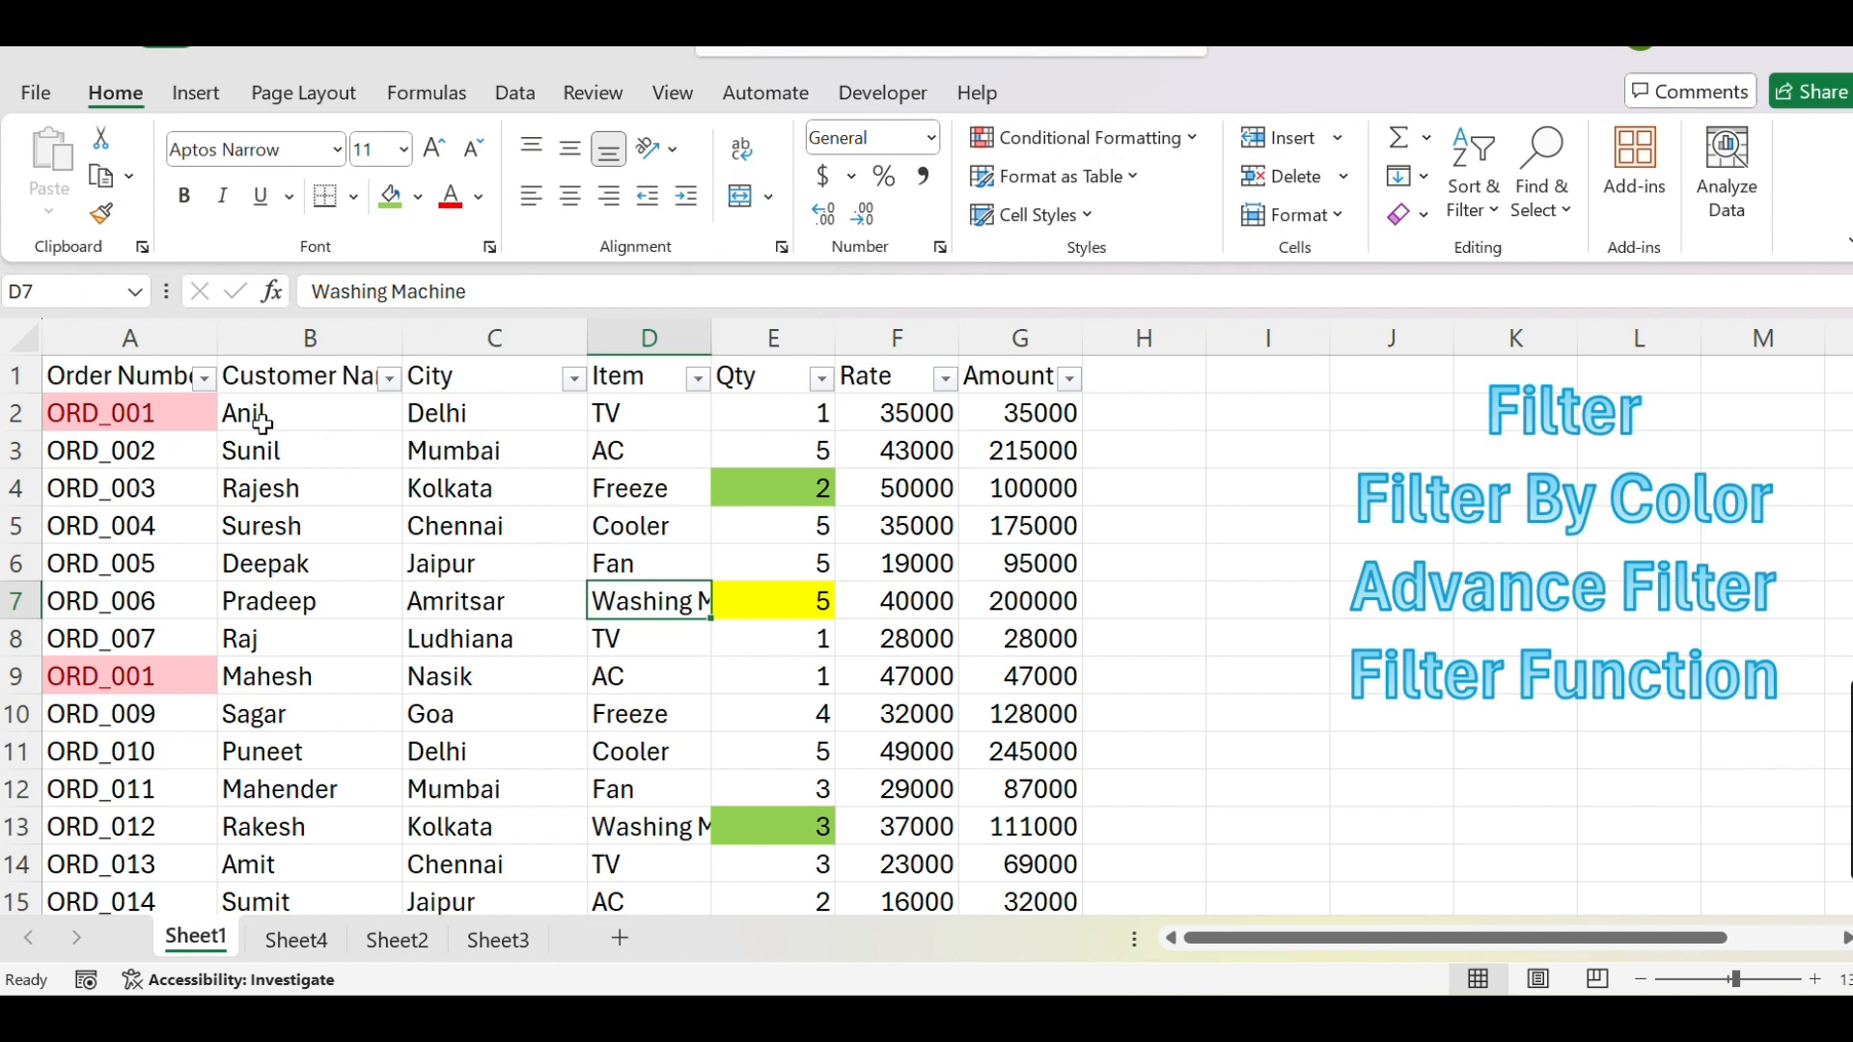
{"action": "left_click", "coordinate": [515, 108]}
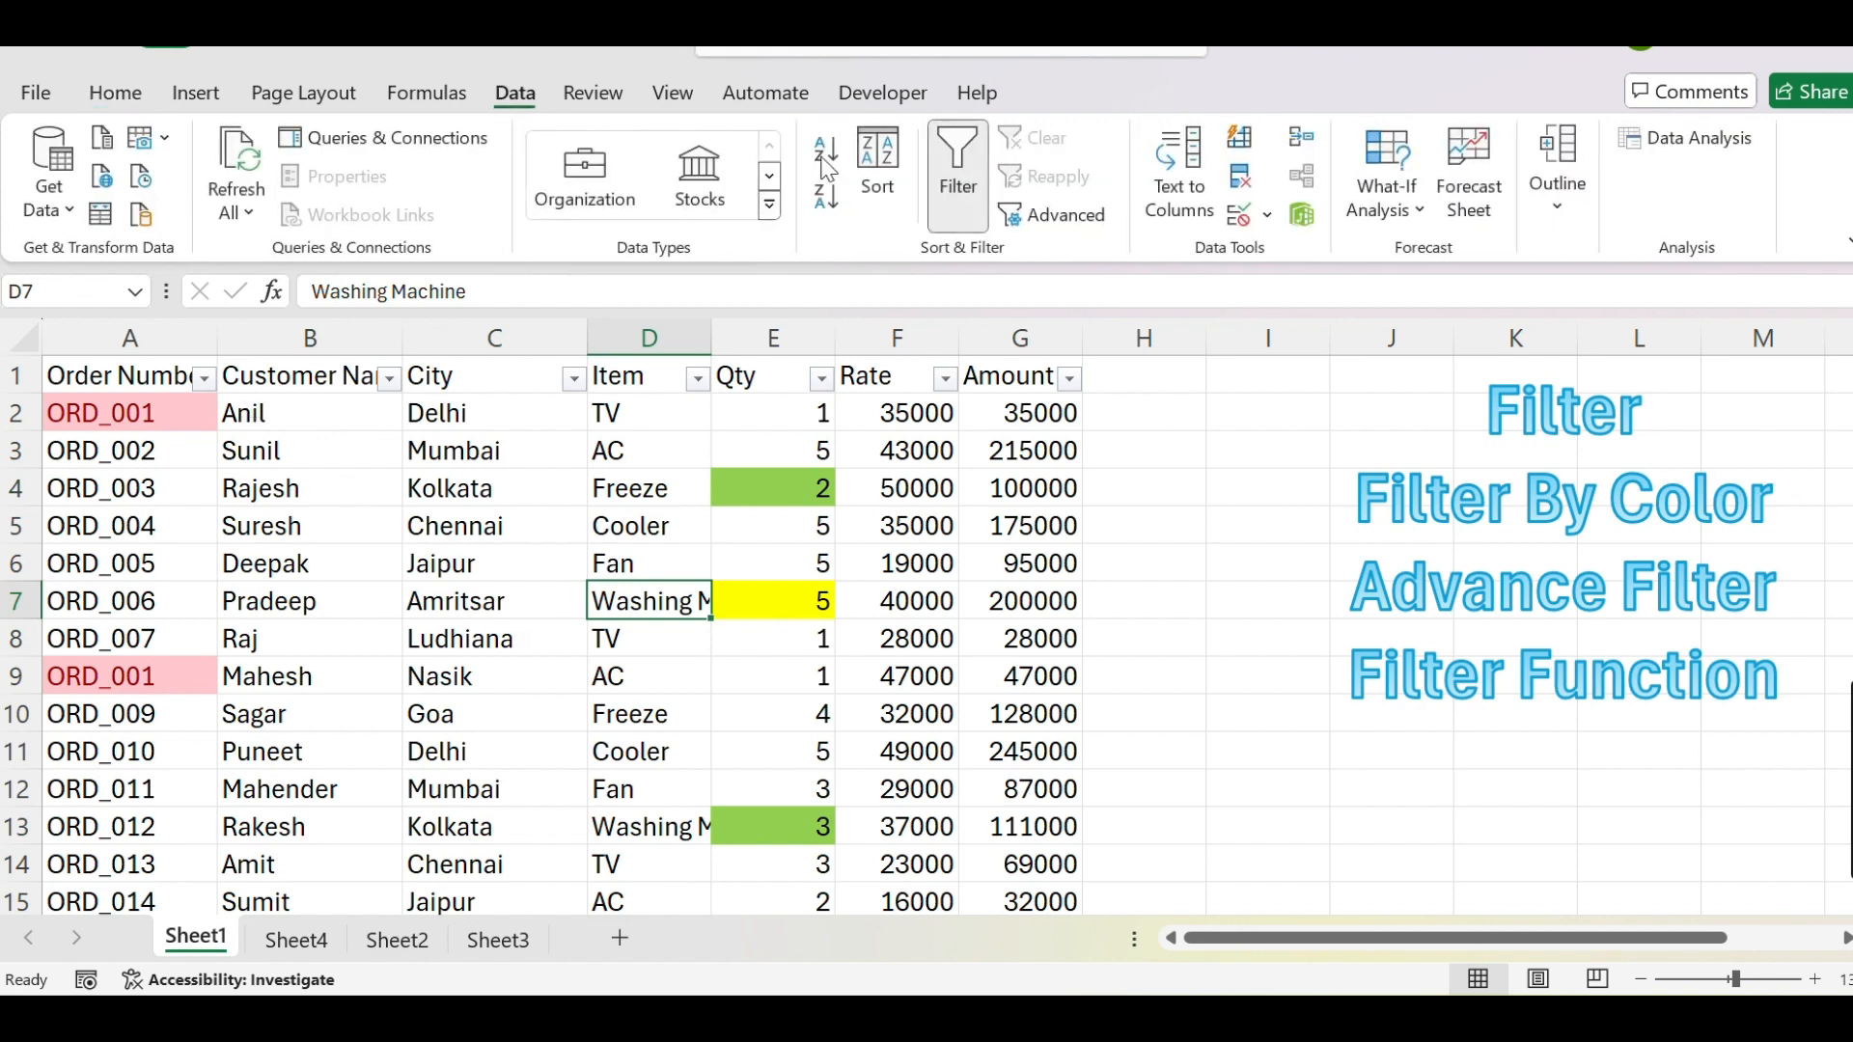
{"action": "left_click", "coordinate": [966, 220]}
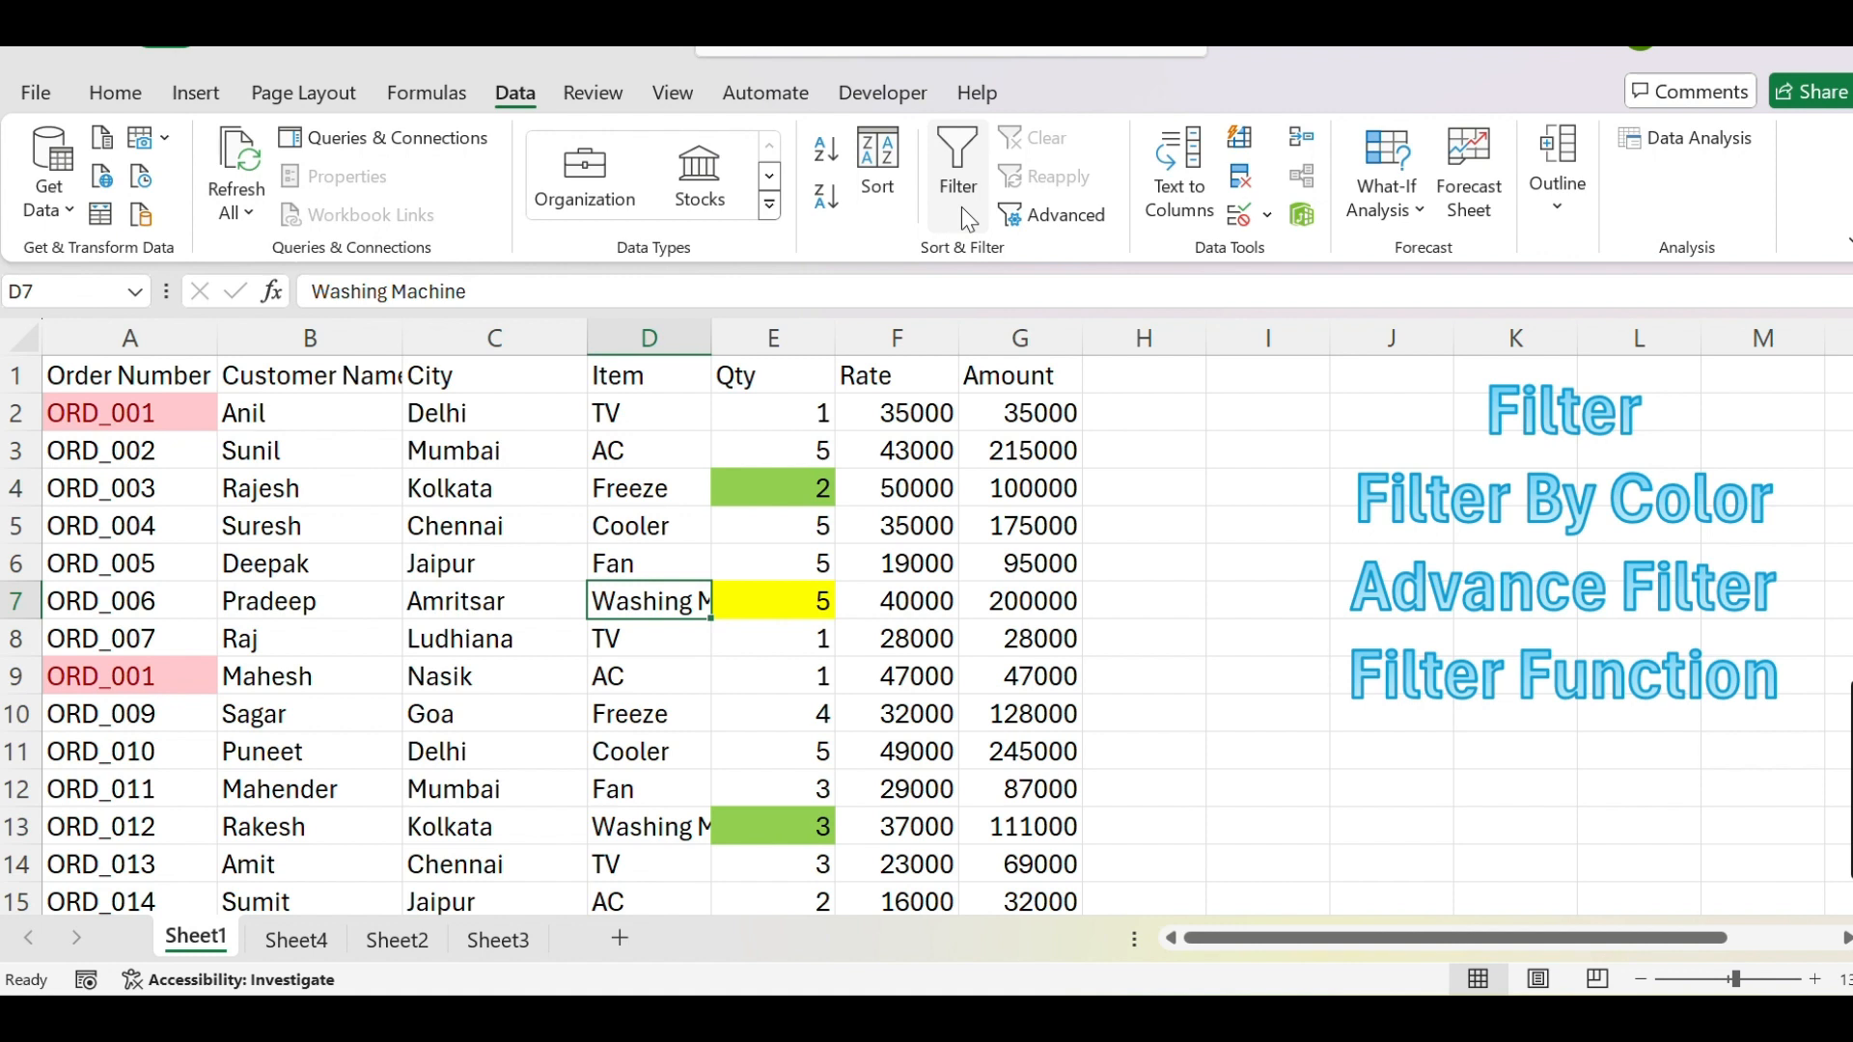
{"action": "left_click", "coordinate": [605, 369]}
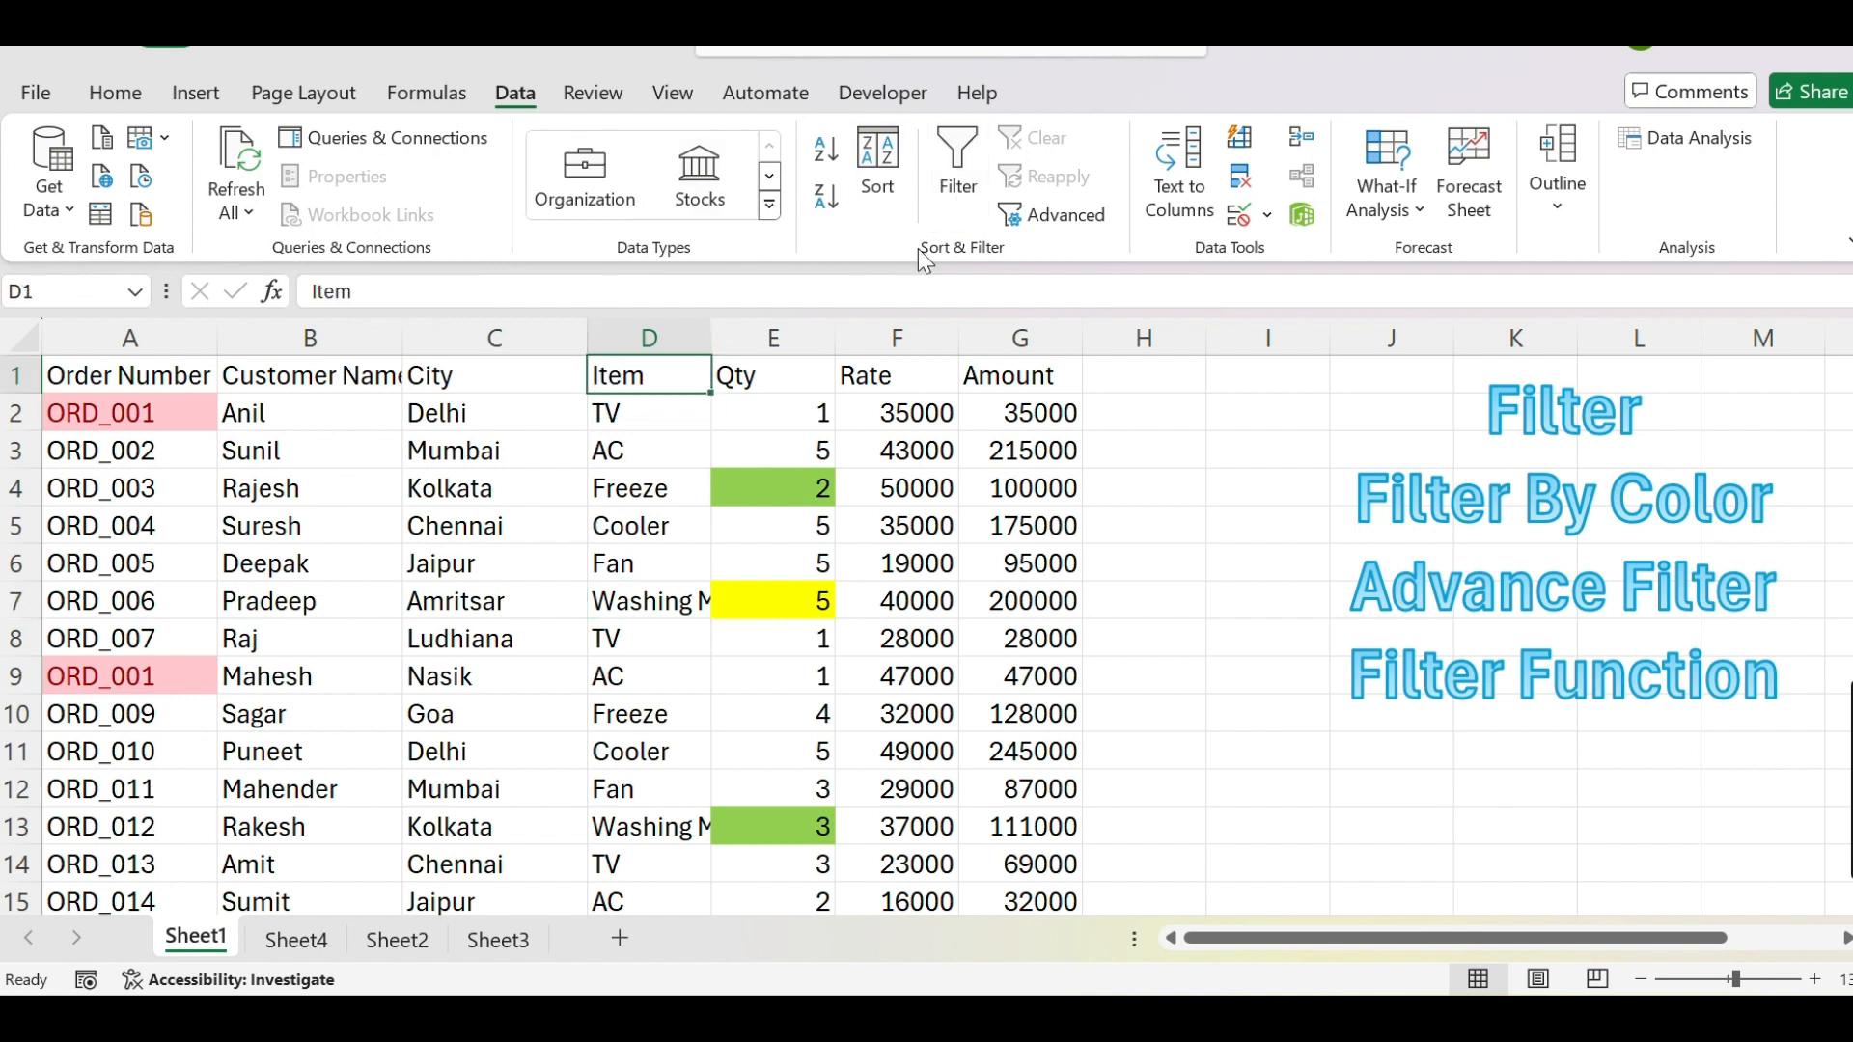
{"action": "left_click", "coordinate": [958, 174]}
Filter the Item column to show only TV orders
{"action": "left_click", "coordinate": [697, 378]}
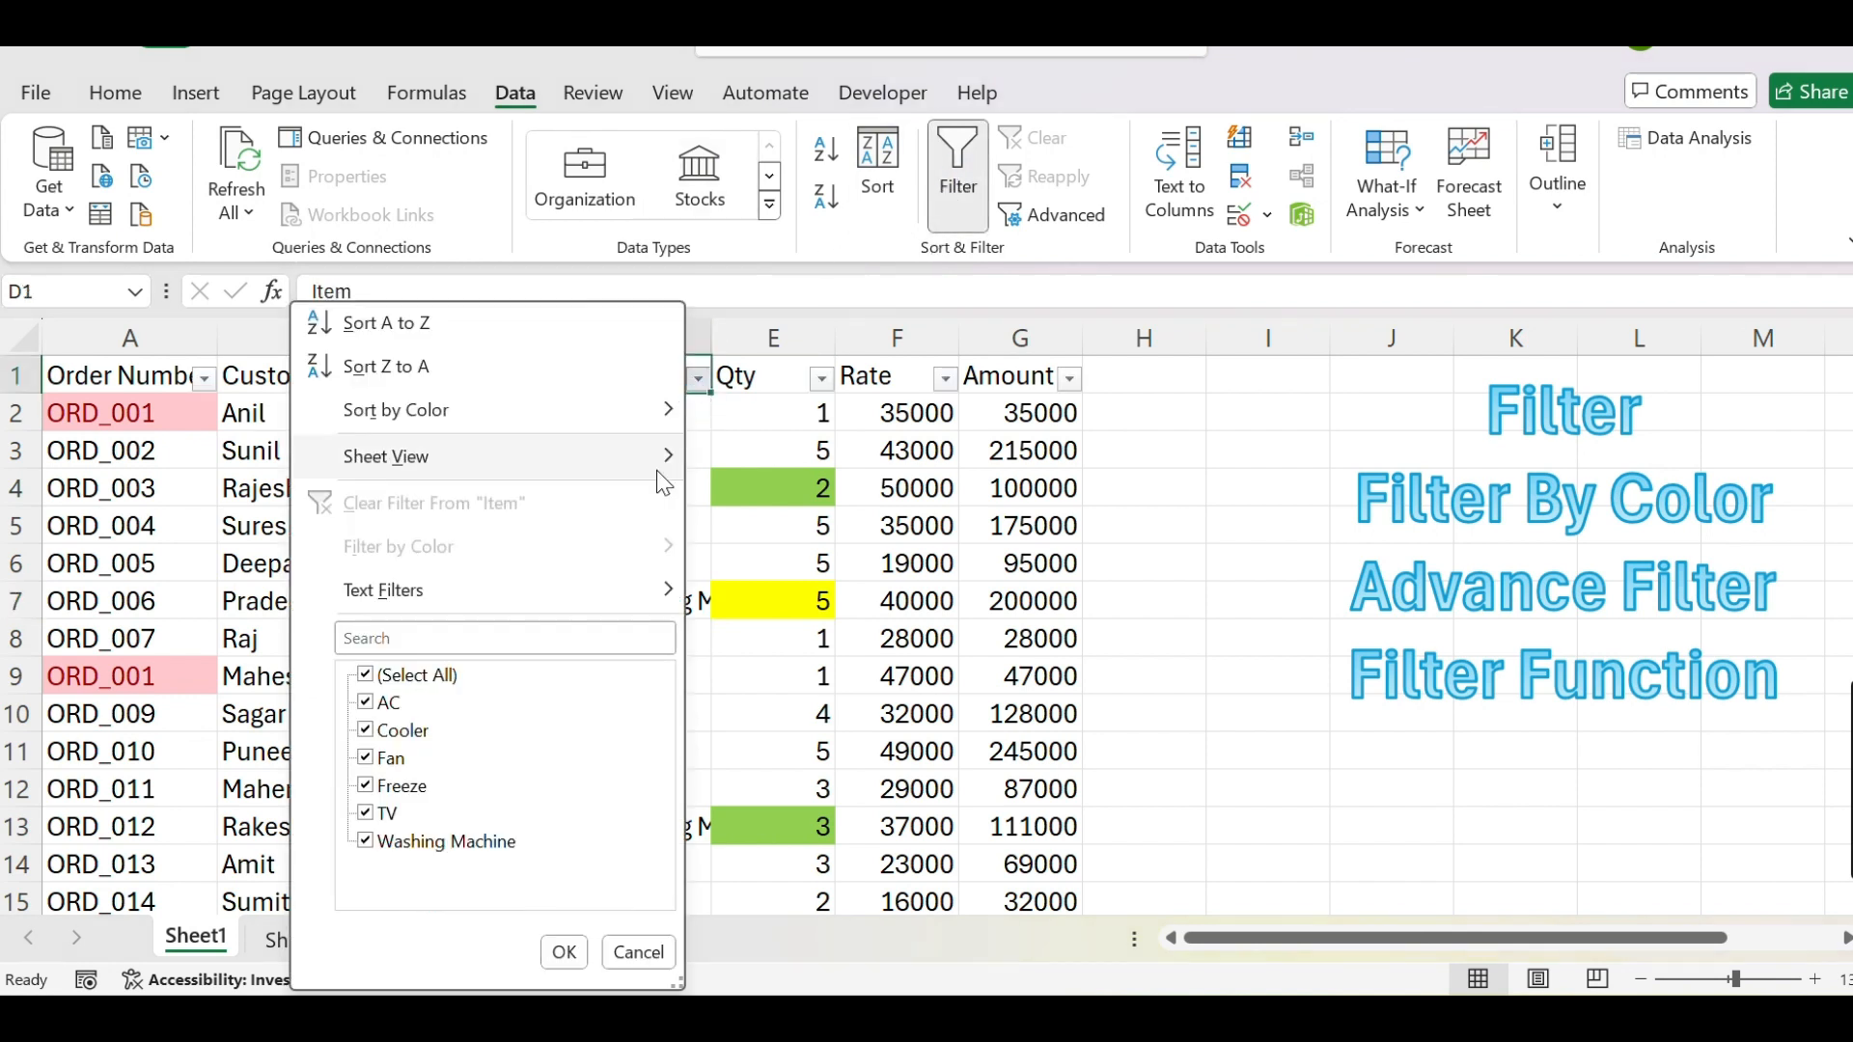
{"action": "left_click", "coordinate": [417, 675]}
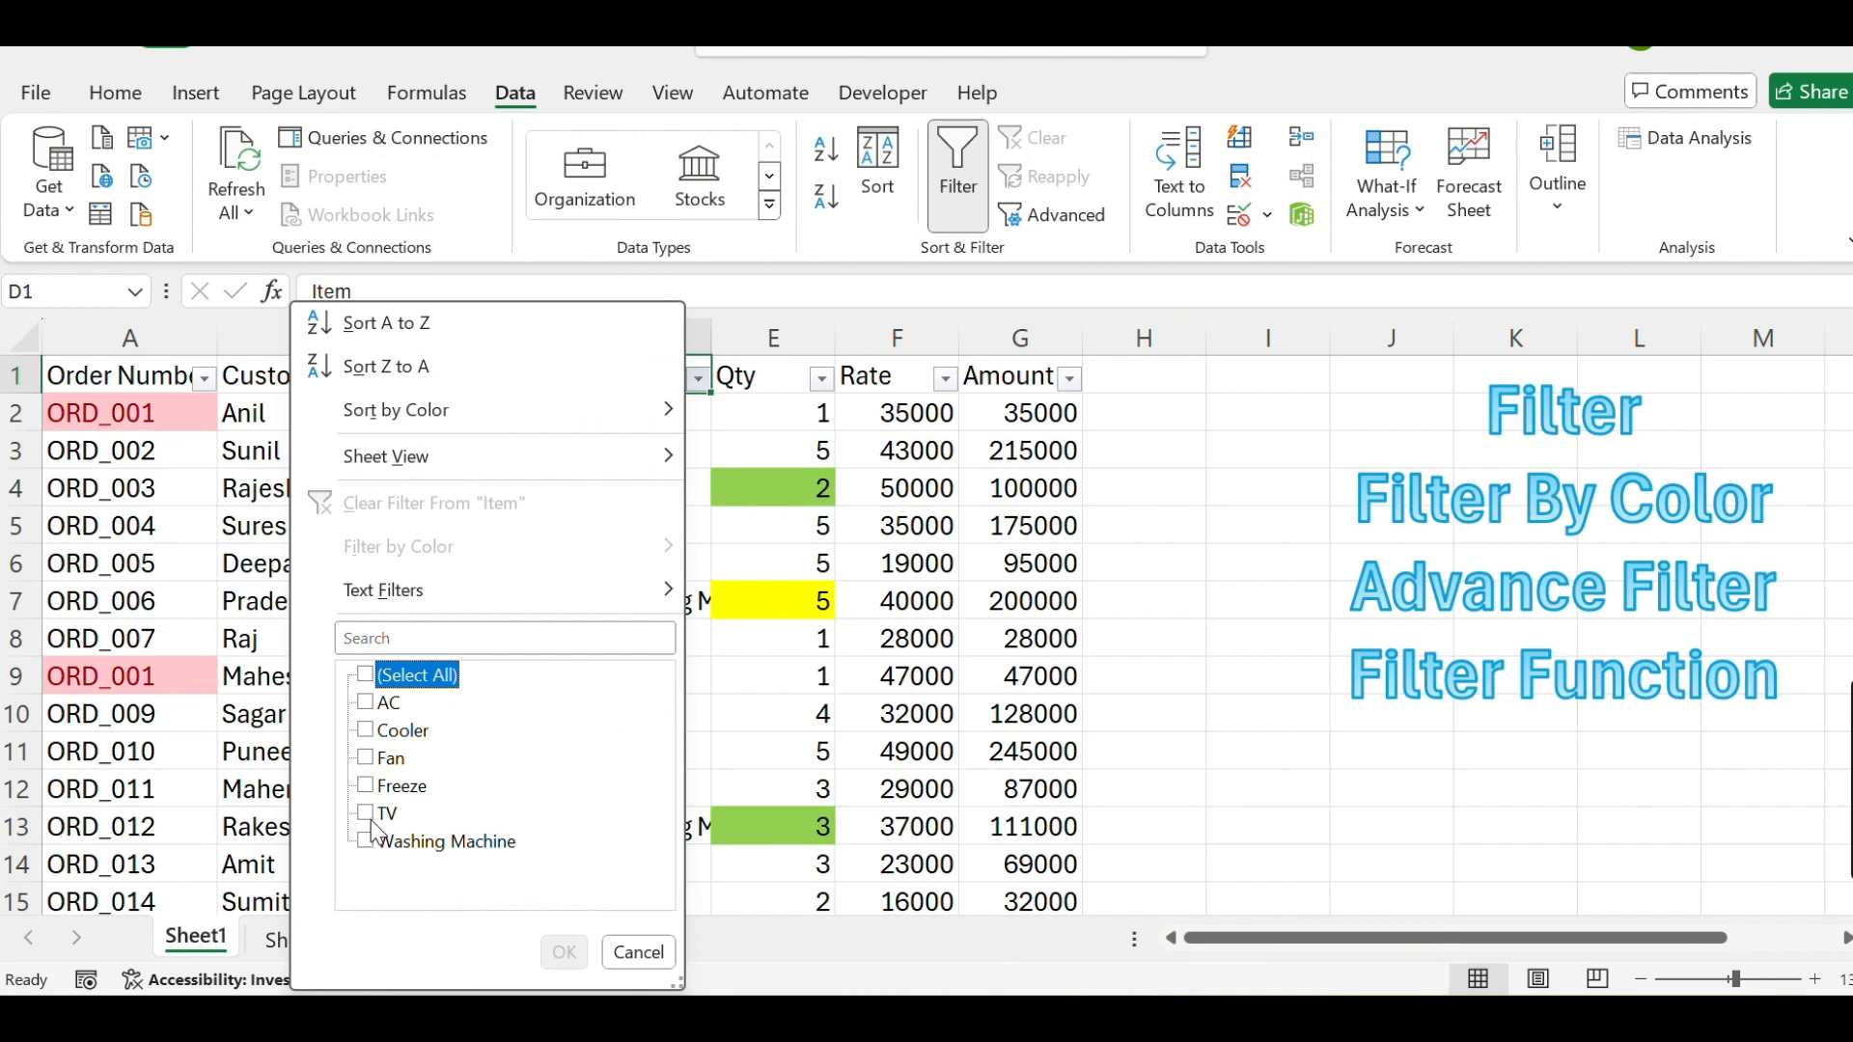
{"action": "left_click", "coordinate": [367, 814]}
{"action": "left_click", "coordinate": [564, 953]}
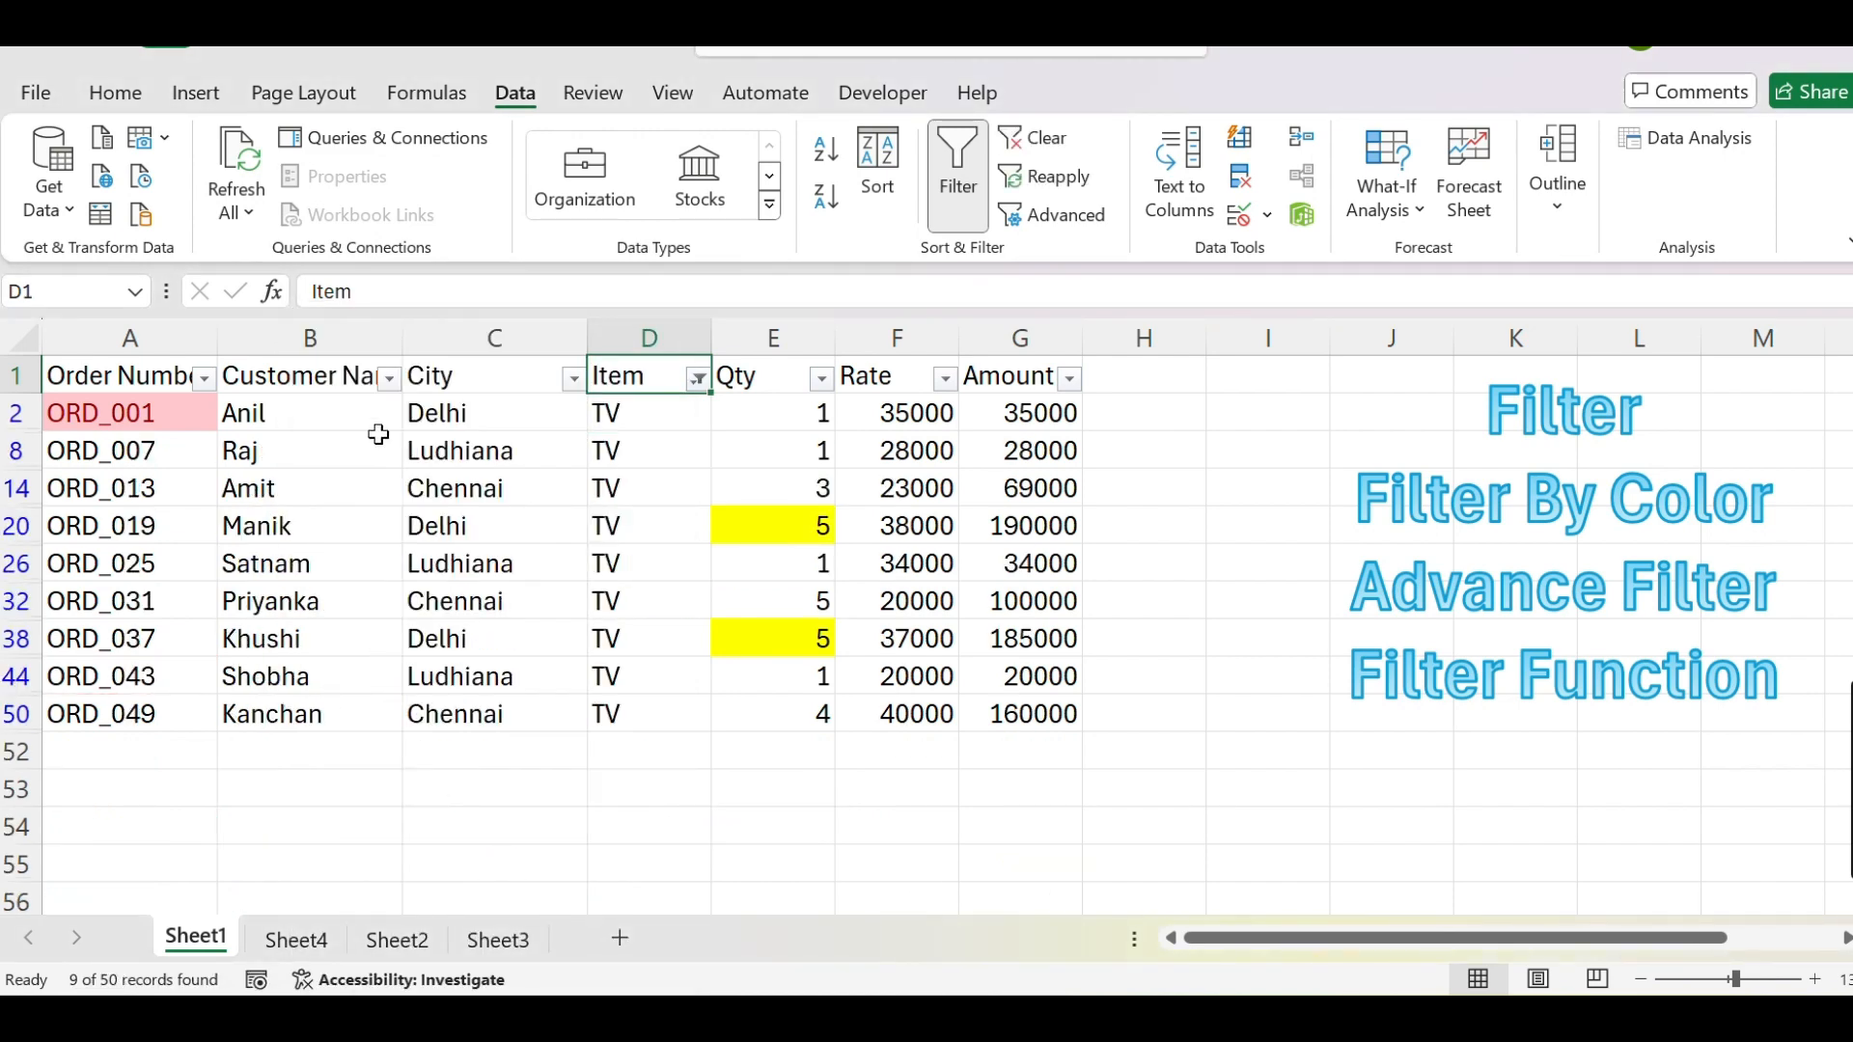
Copy the filtered TV orders with their headers from Sheet1 and paste them into a new worksheet after Sheet2
{"action": "left_click_drag", "start_coordinate": [65, 389], "coordinate": [1034, 705]}
{"action": "right_click", "coordinate": [1034, 706]}
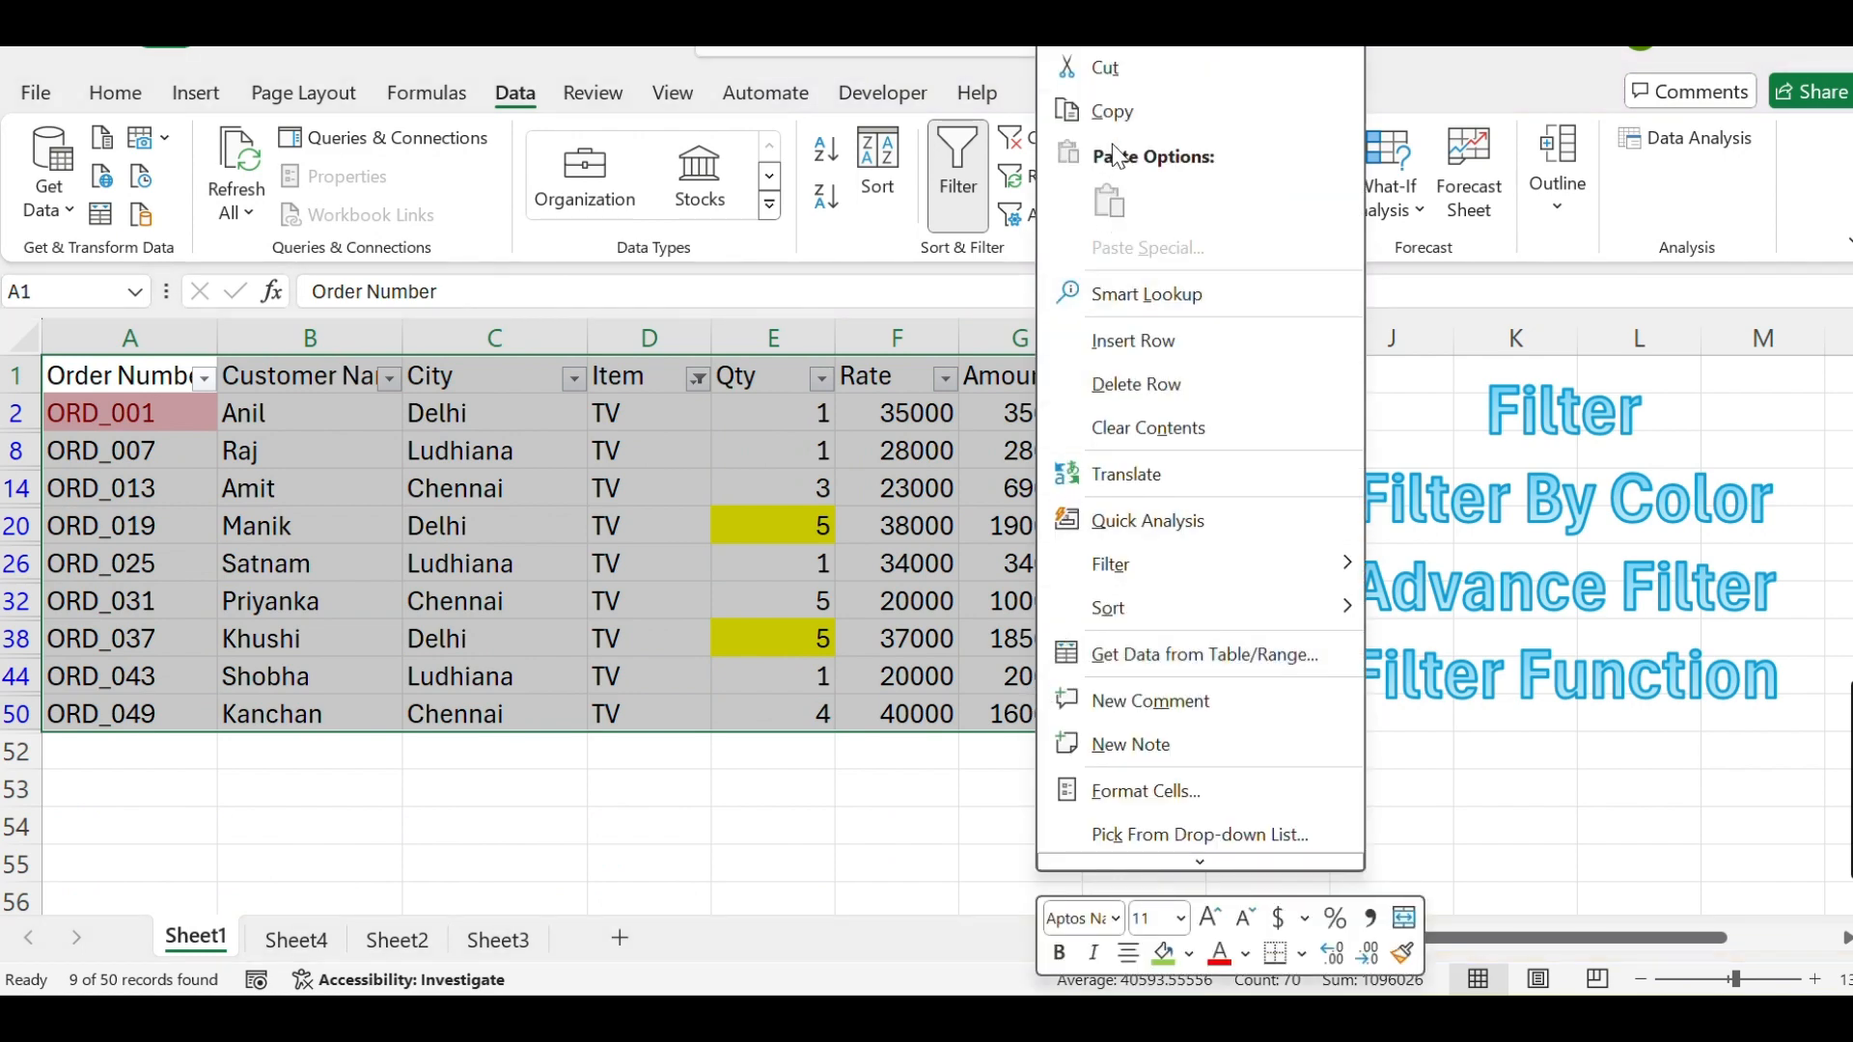
{"action": "left_click", "coordinate": [1071, 110]}
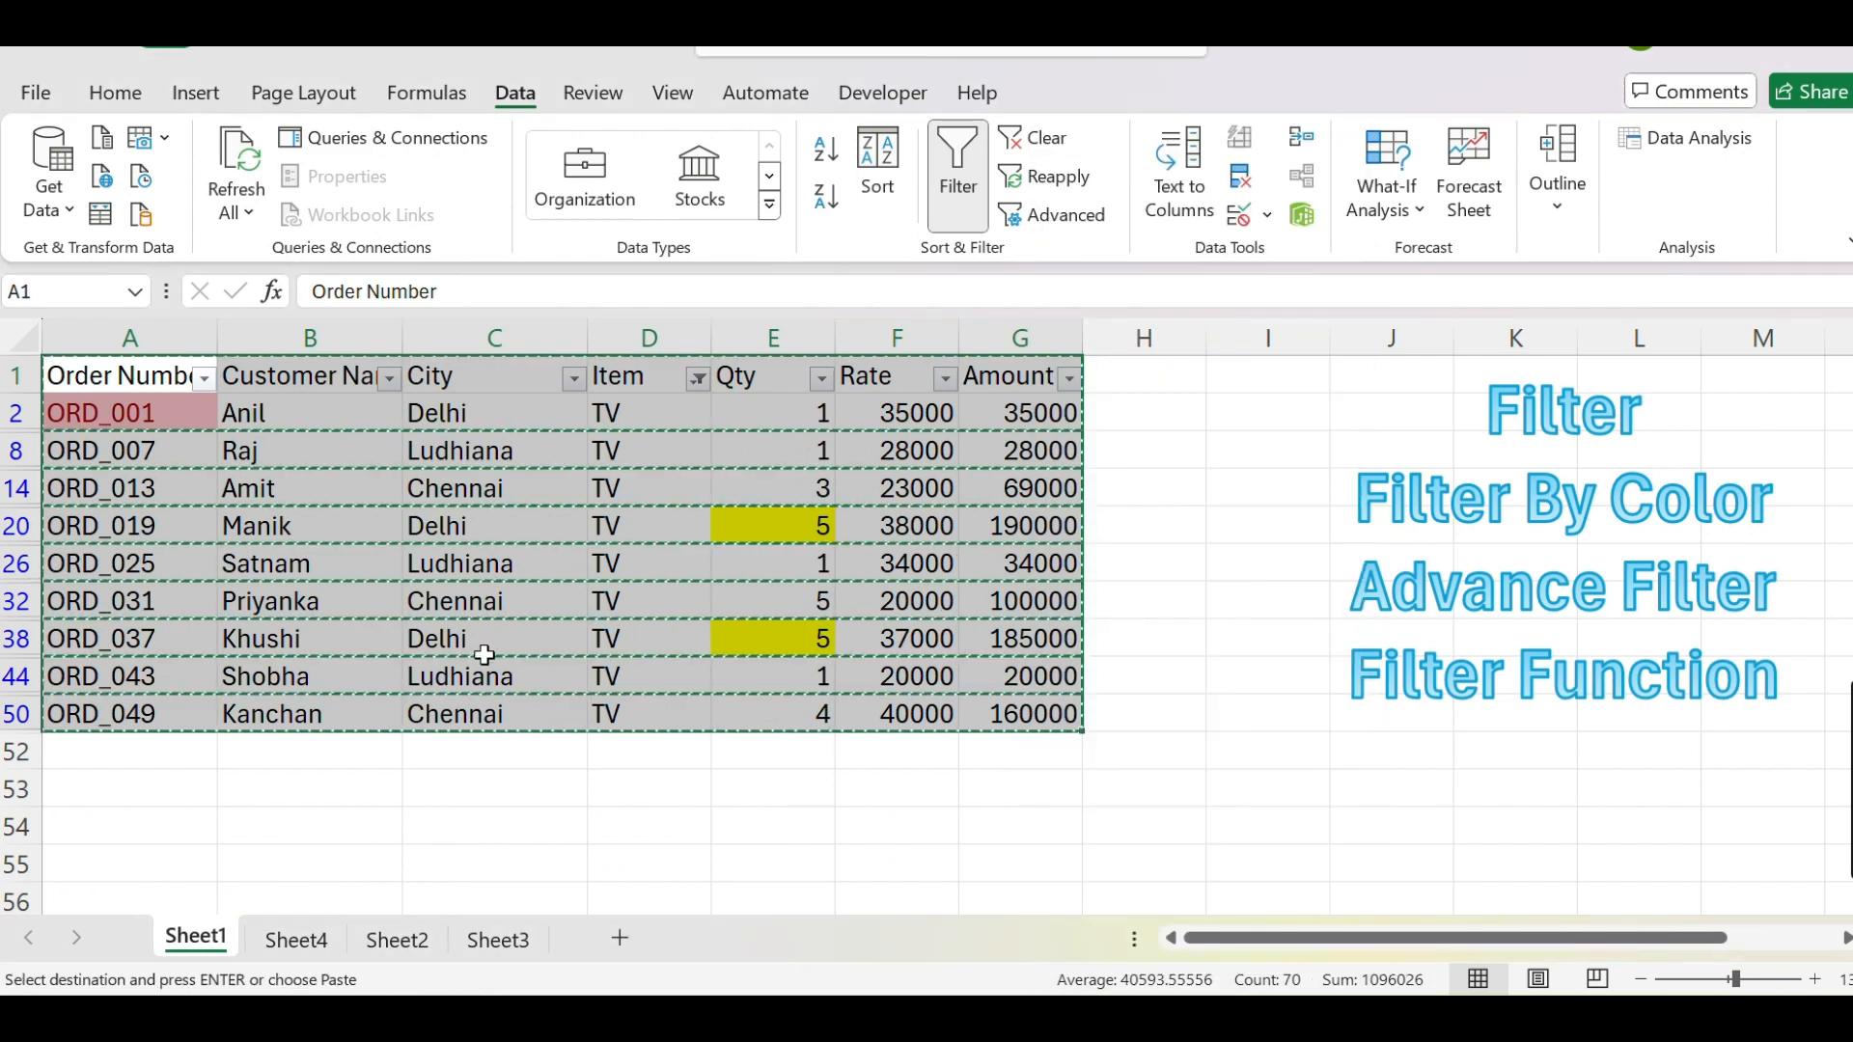
{"action": "left_click", "coordinate": [497, 940]}
{"action": "left_click", "coordinate": [391, 938]}
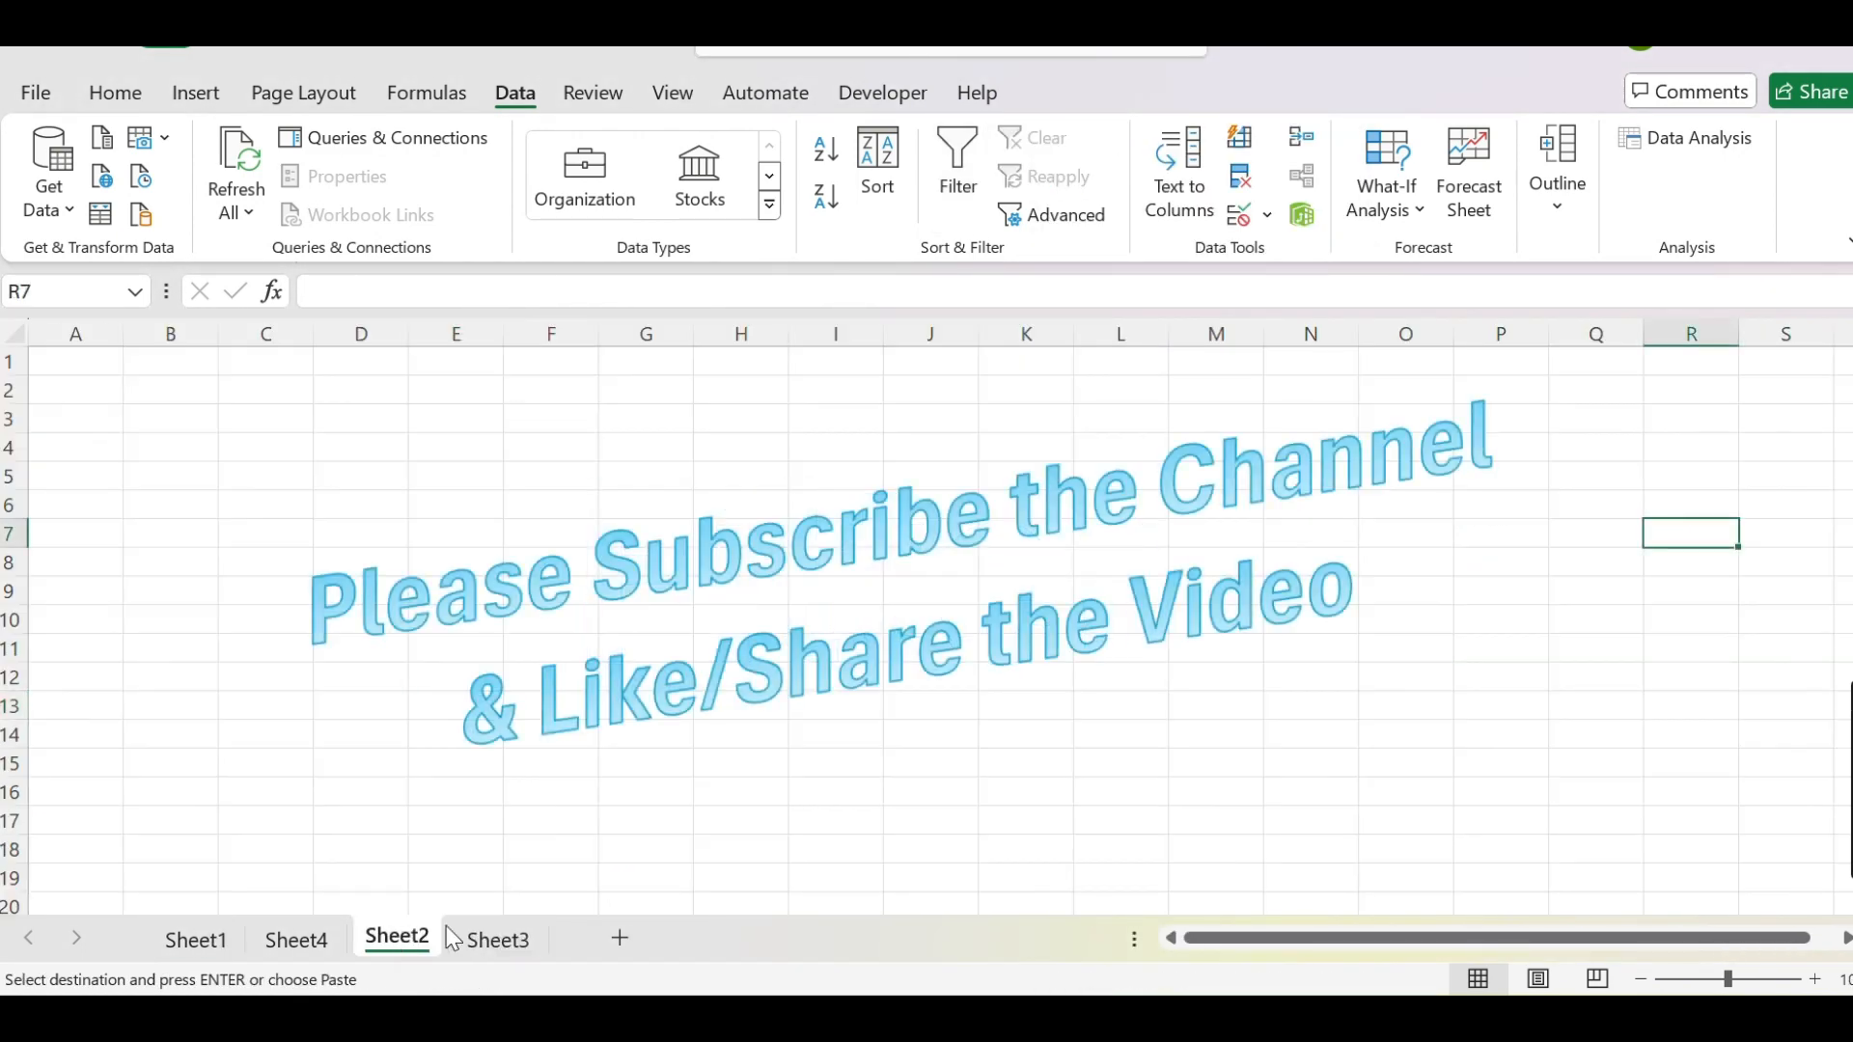
{"action": "left_click", "coordinate": [617, 938]}
{"action": "key", "text": "ctrl+v"}
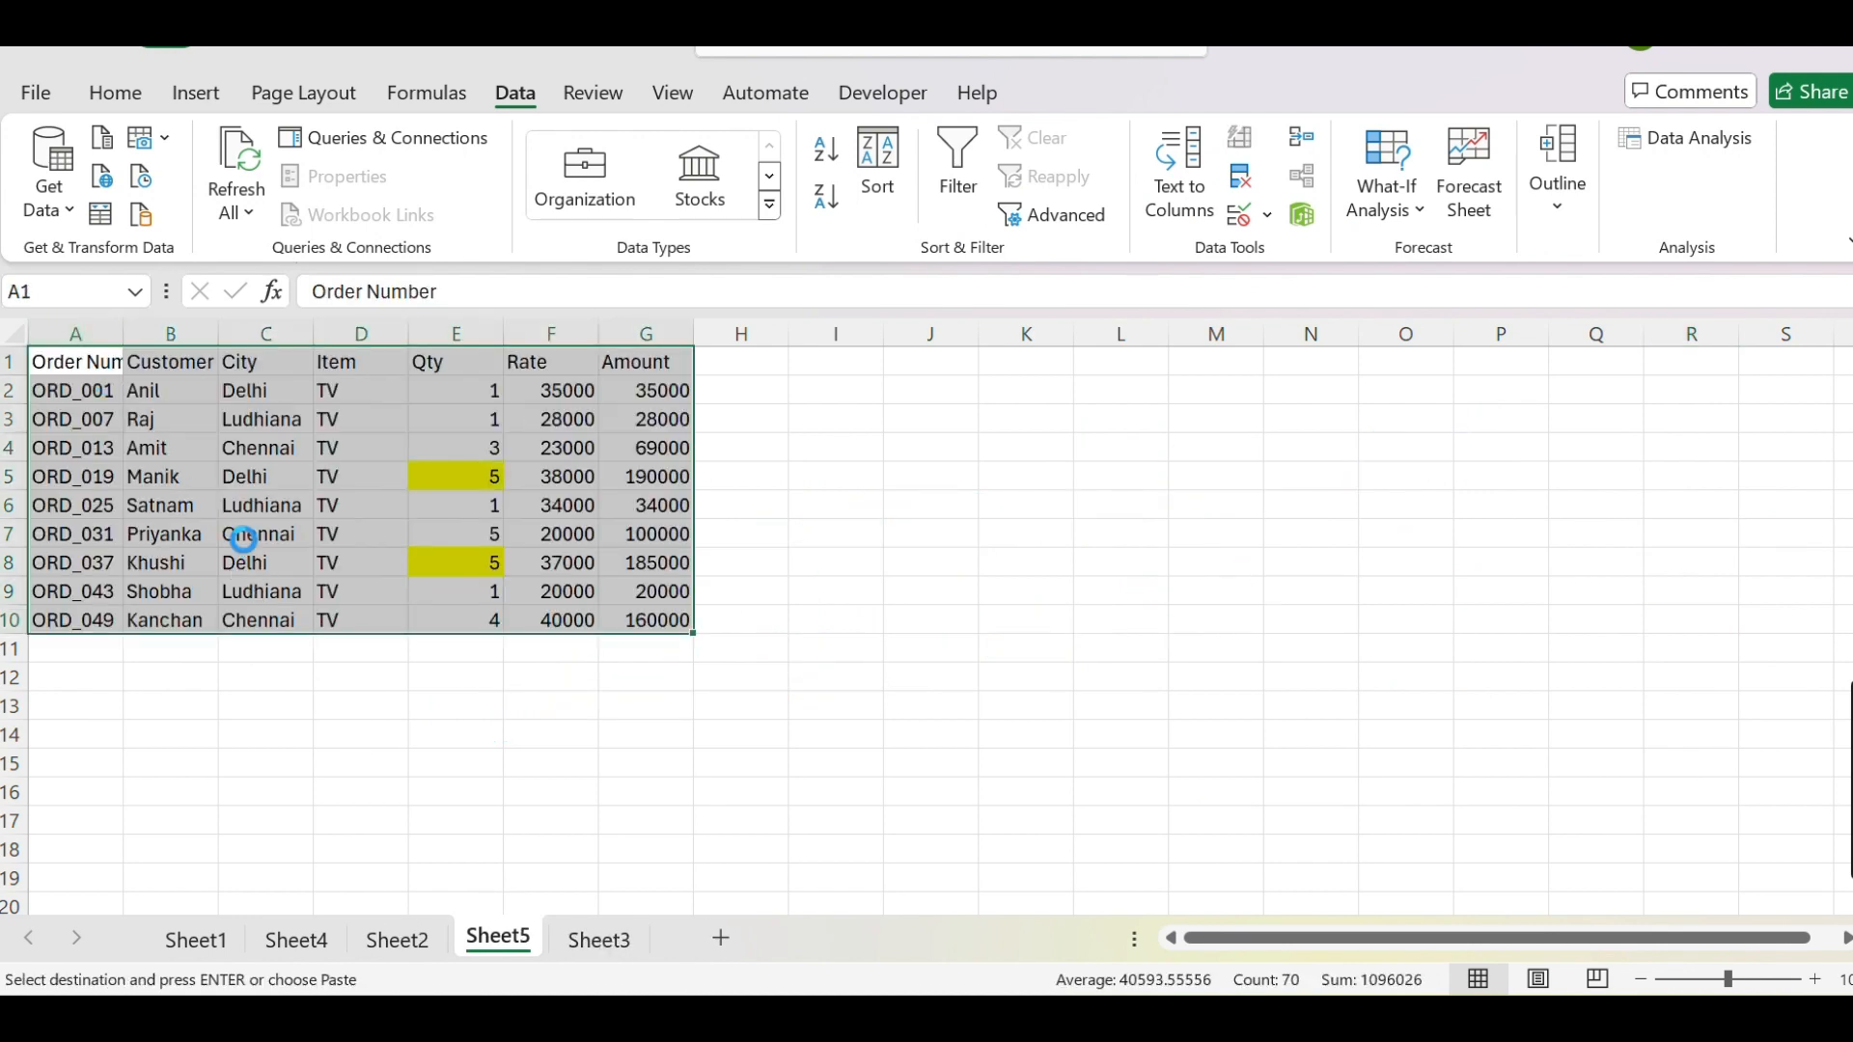
Undo the paste and paste the copied TV orders again starting at cell A1 of the new sheet
{"action": "key", "text": "ctrl+z"}
{"action": "left_click", "coordinate": [74, 369]}
{"action": "right_click", "coordinate": [81, 375]}
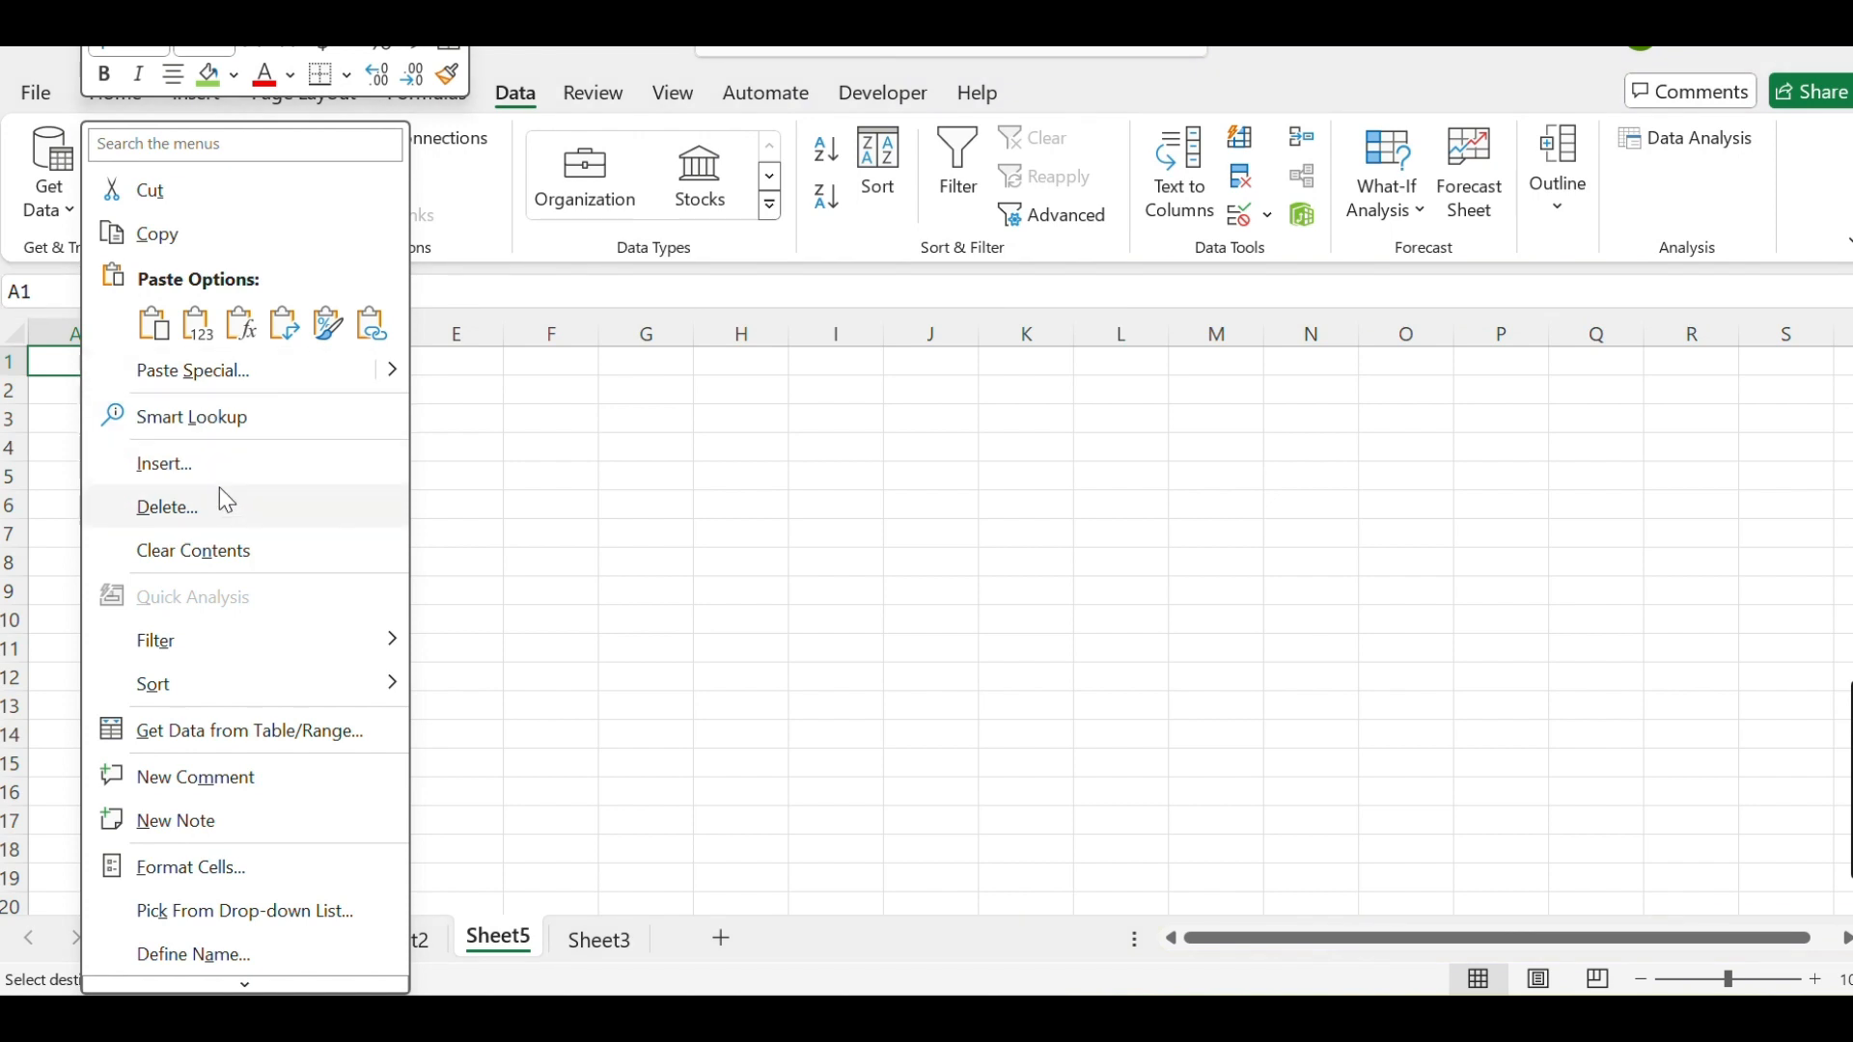
{"action": "left_click", "coordinate": [157, 338]}
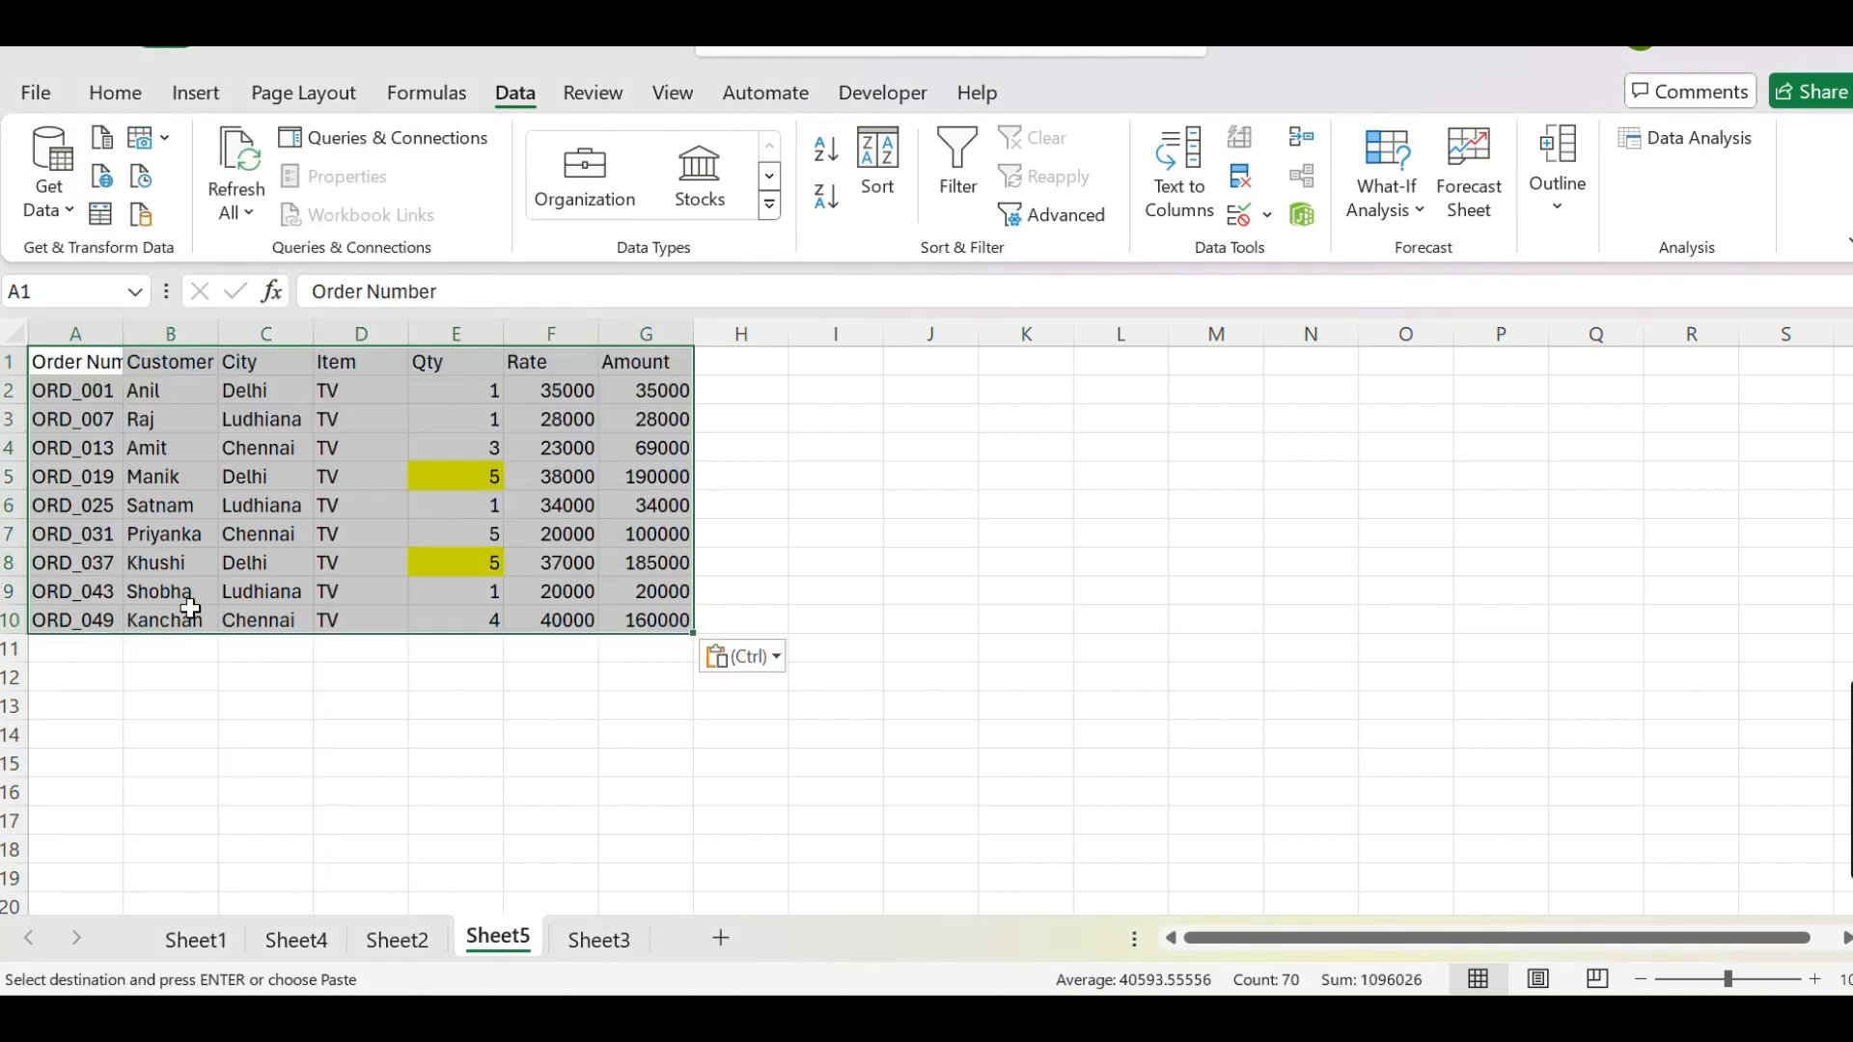
{"action": "left_click", "coordinate": [367, 558]}
{"action": "left_click", "coordinate": [541, 540]}
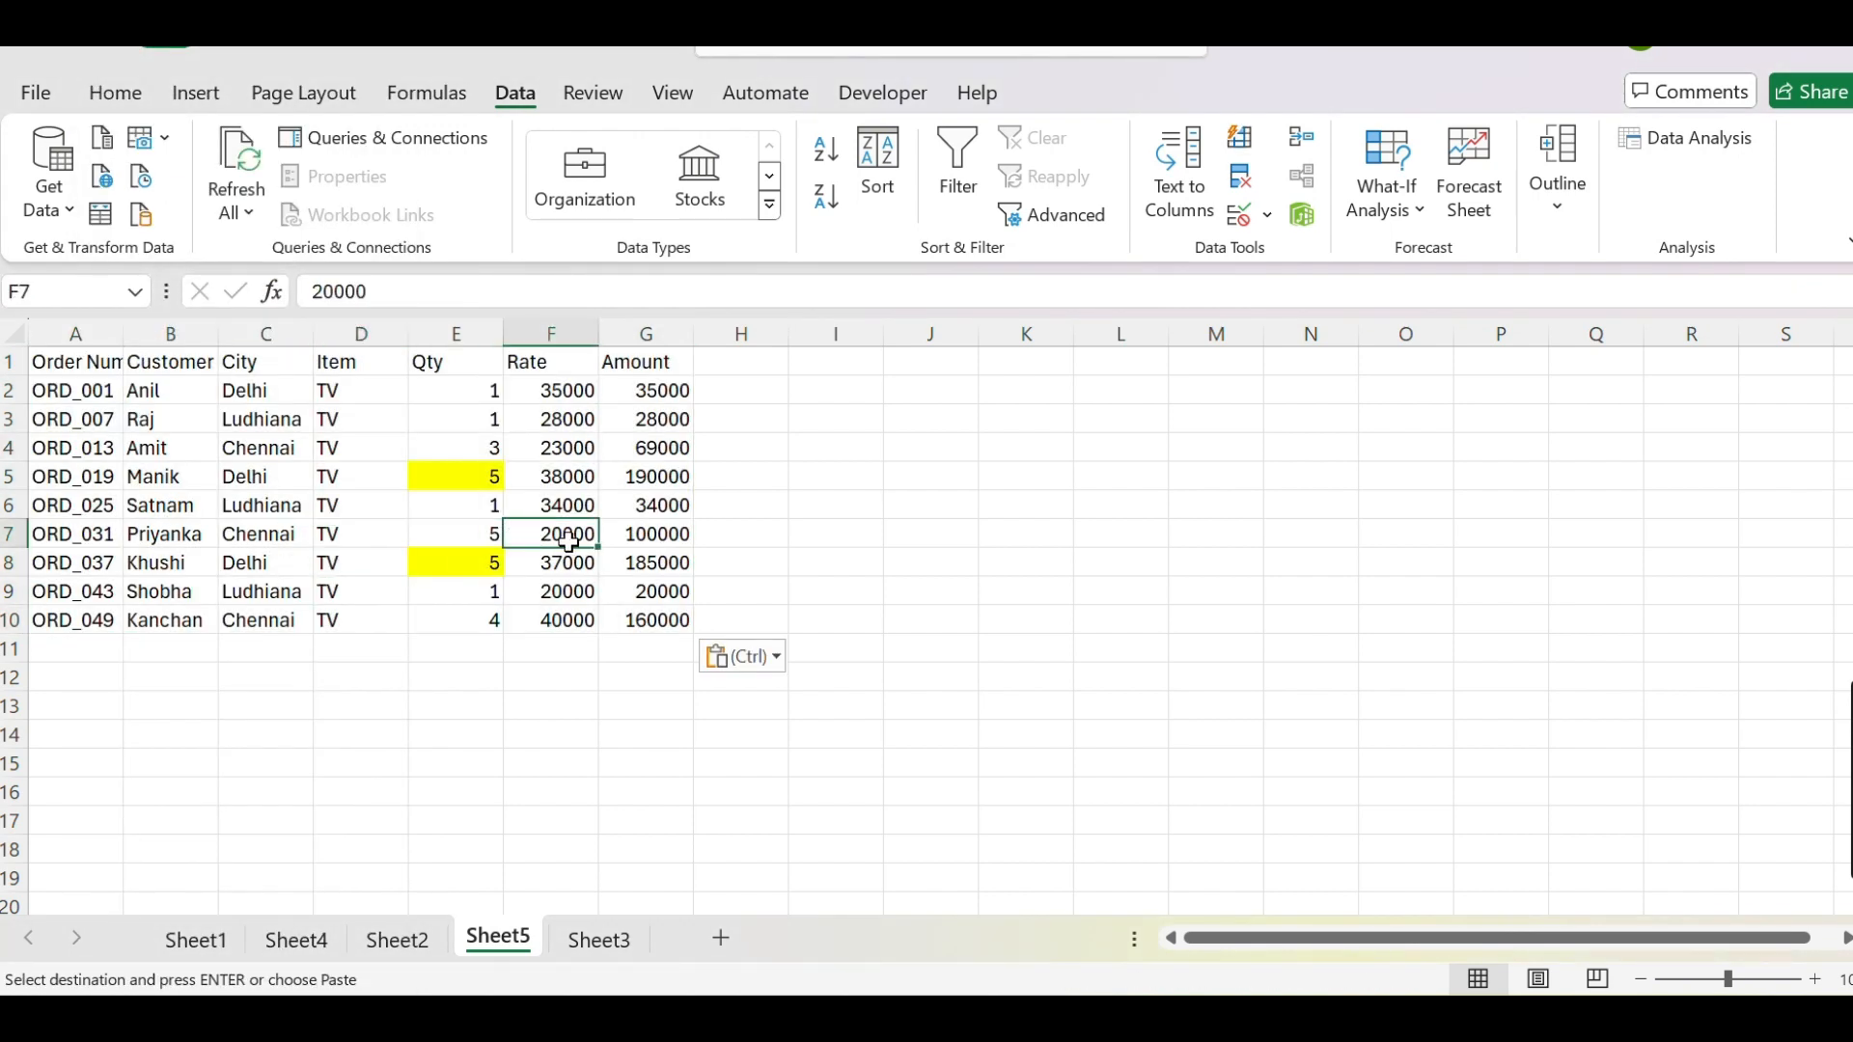
Move Sheet5 directly after Sheet1 in the sheet order and return to Sheet1
{"action": "left_click", "coordinate": [192, 941]}
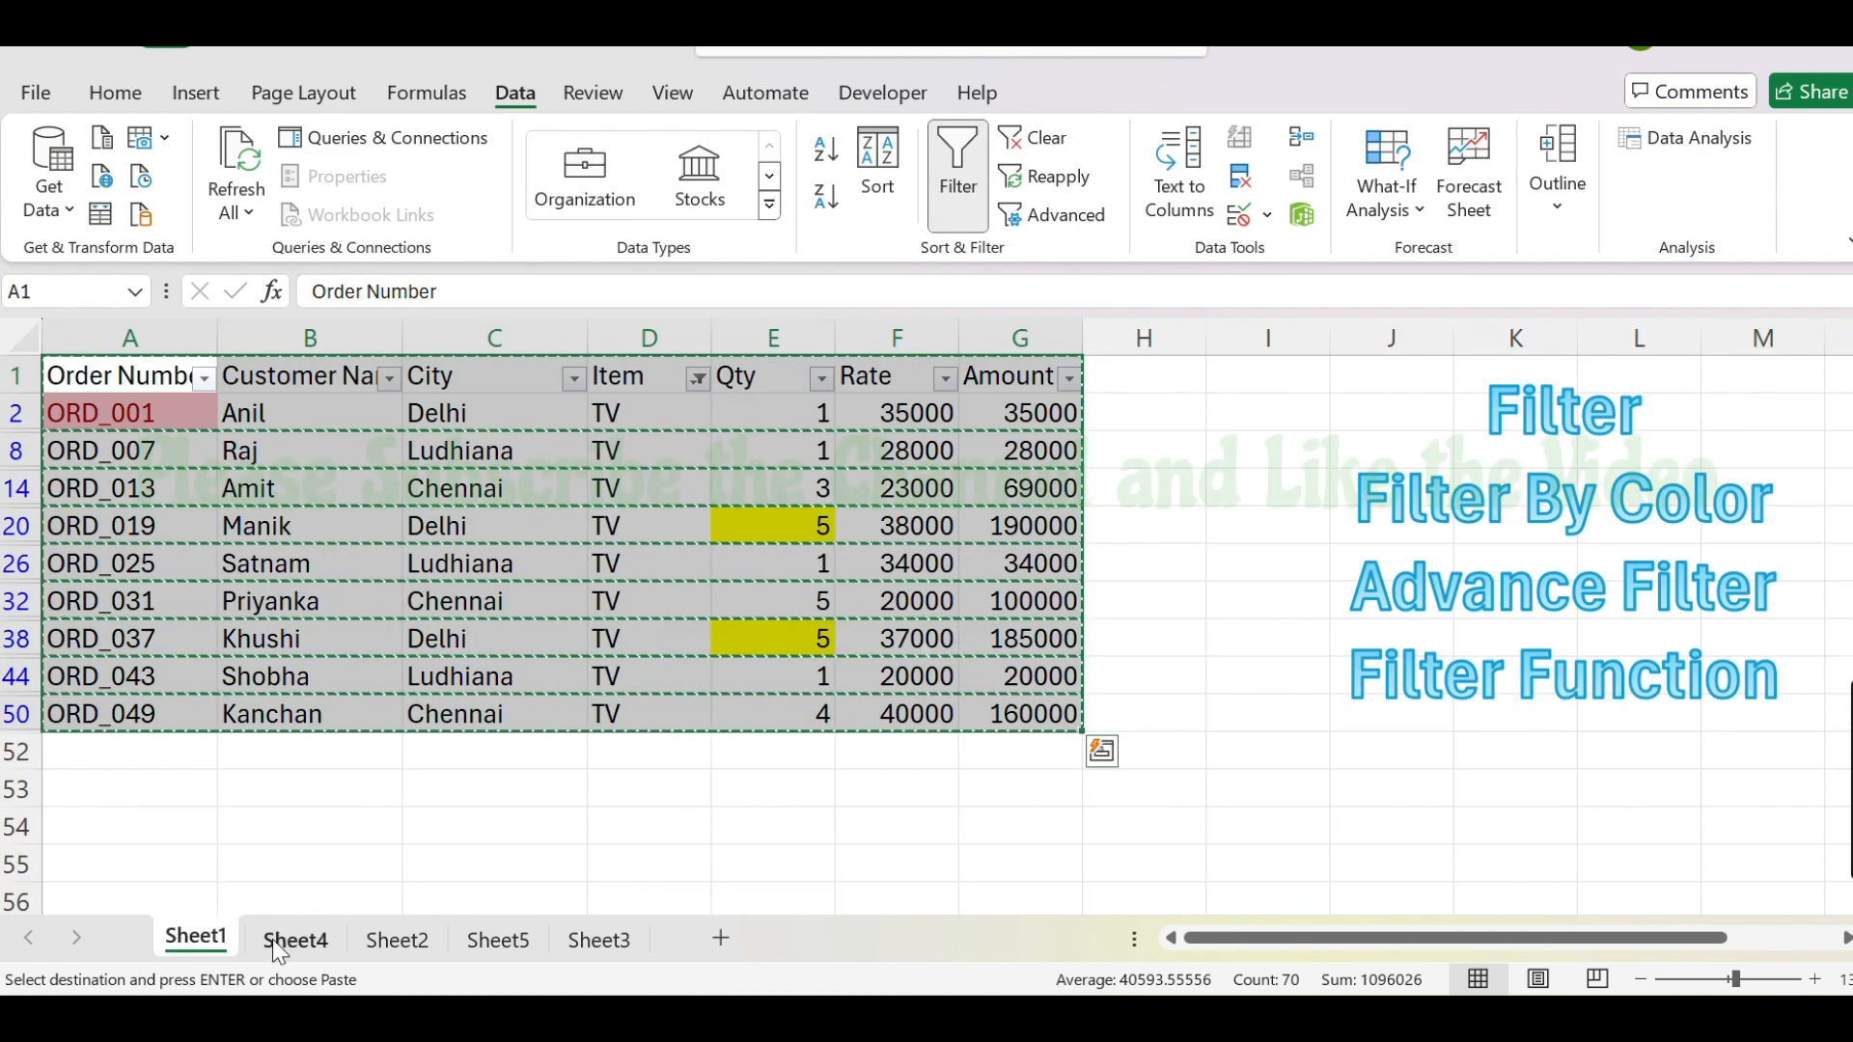
{"action": "left_click_drag", "start_coordinate": [522, 953], "coordinate": [239, 931]}
{"action": "left_click", "coordinate": [233, 928]}
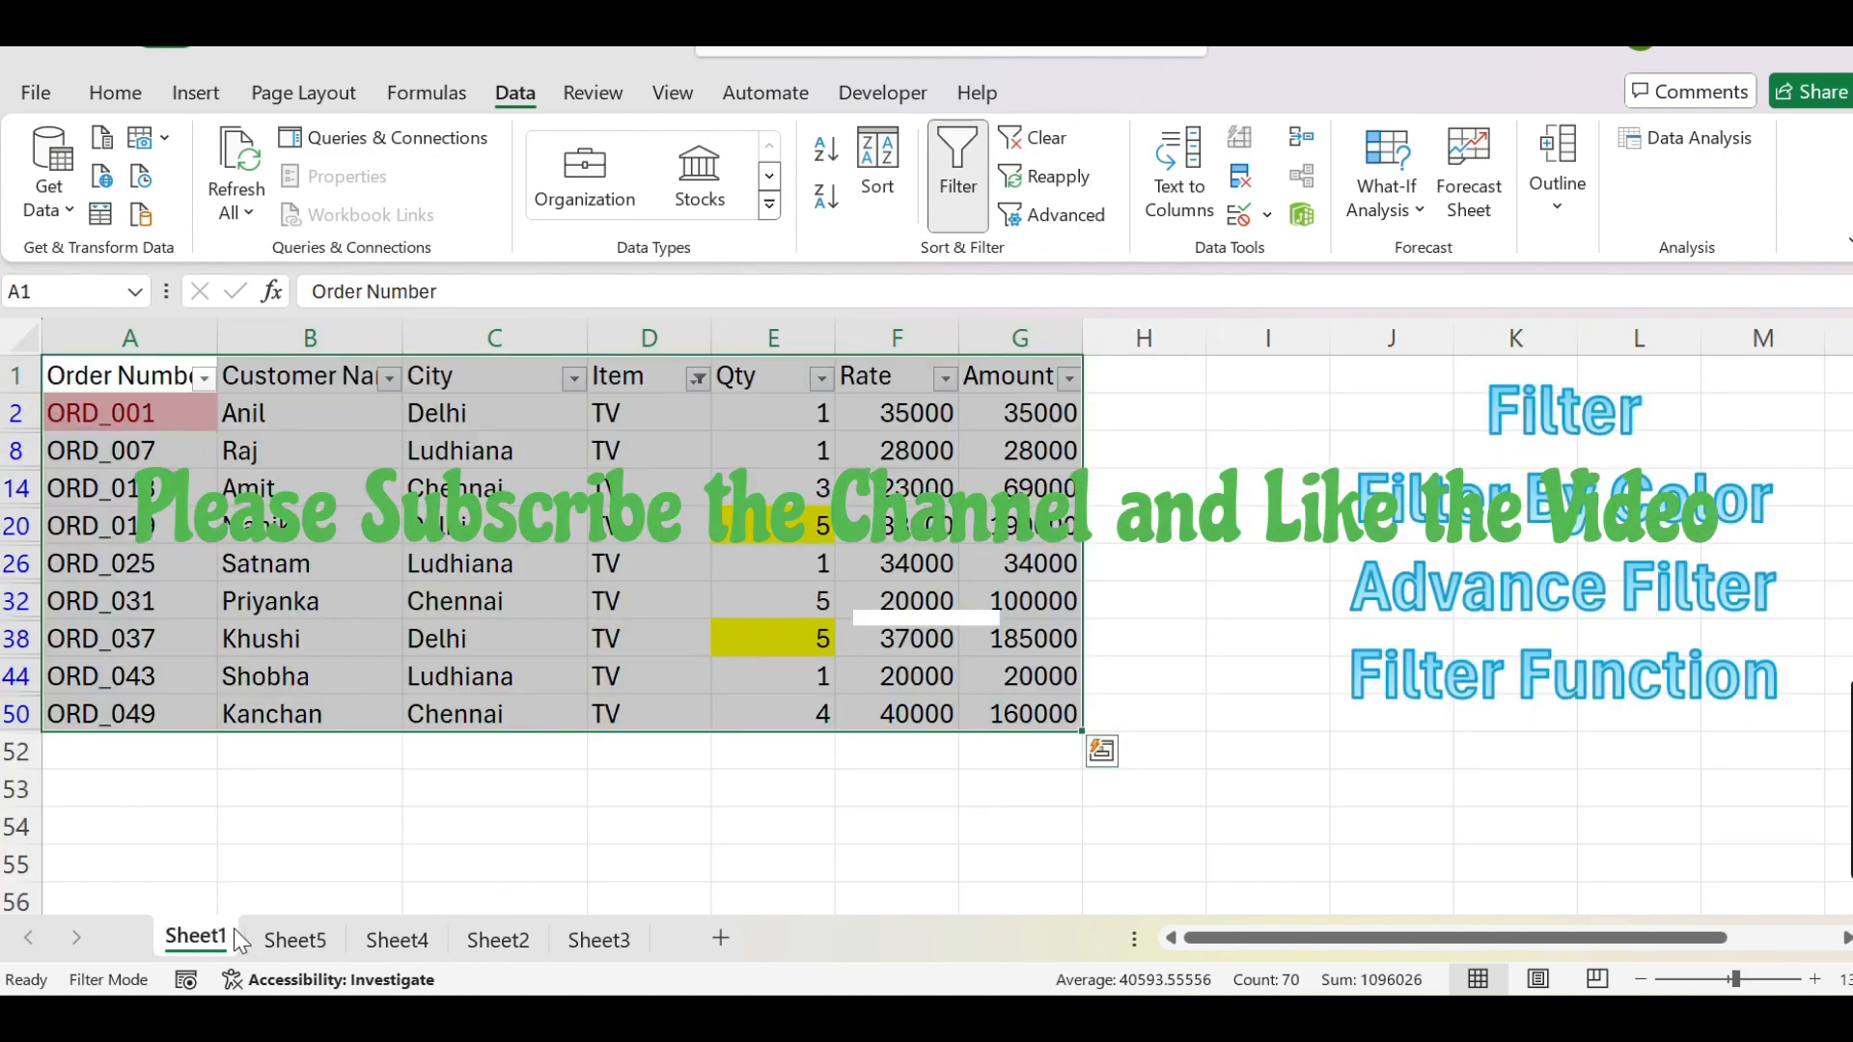
Try changing Item cell D8 on Sheet1 to AC, check the copied rows on Sheet5, and undo the edit
{"action": "left_click", "coordinate": [299, 596]}
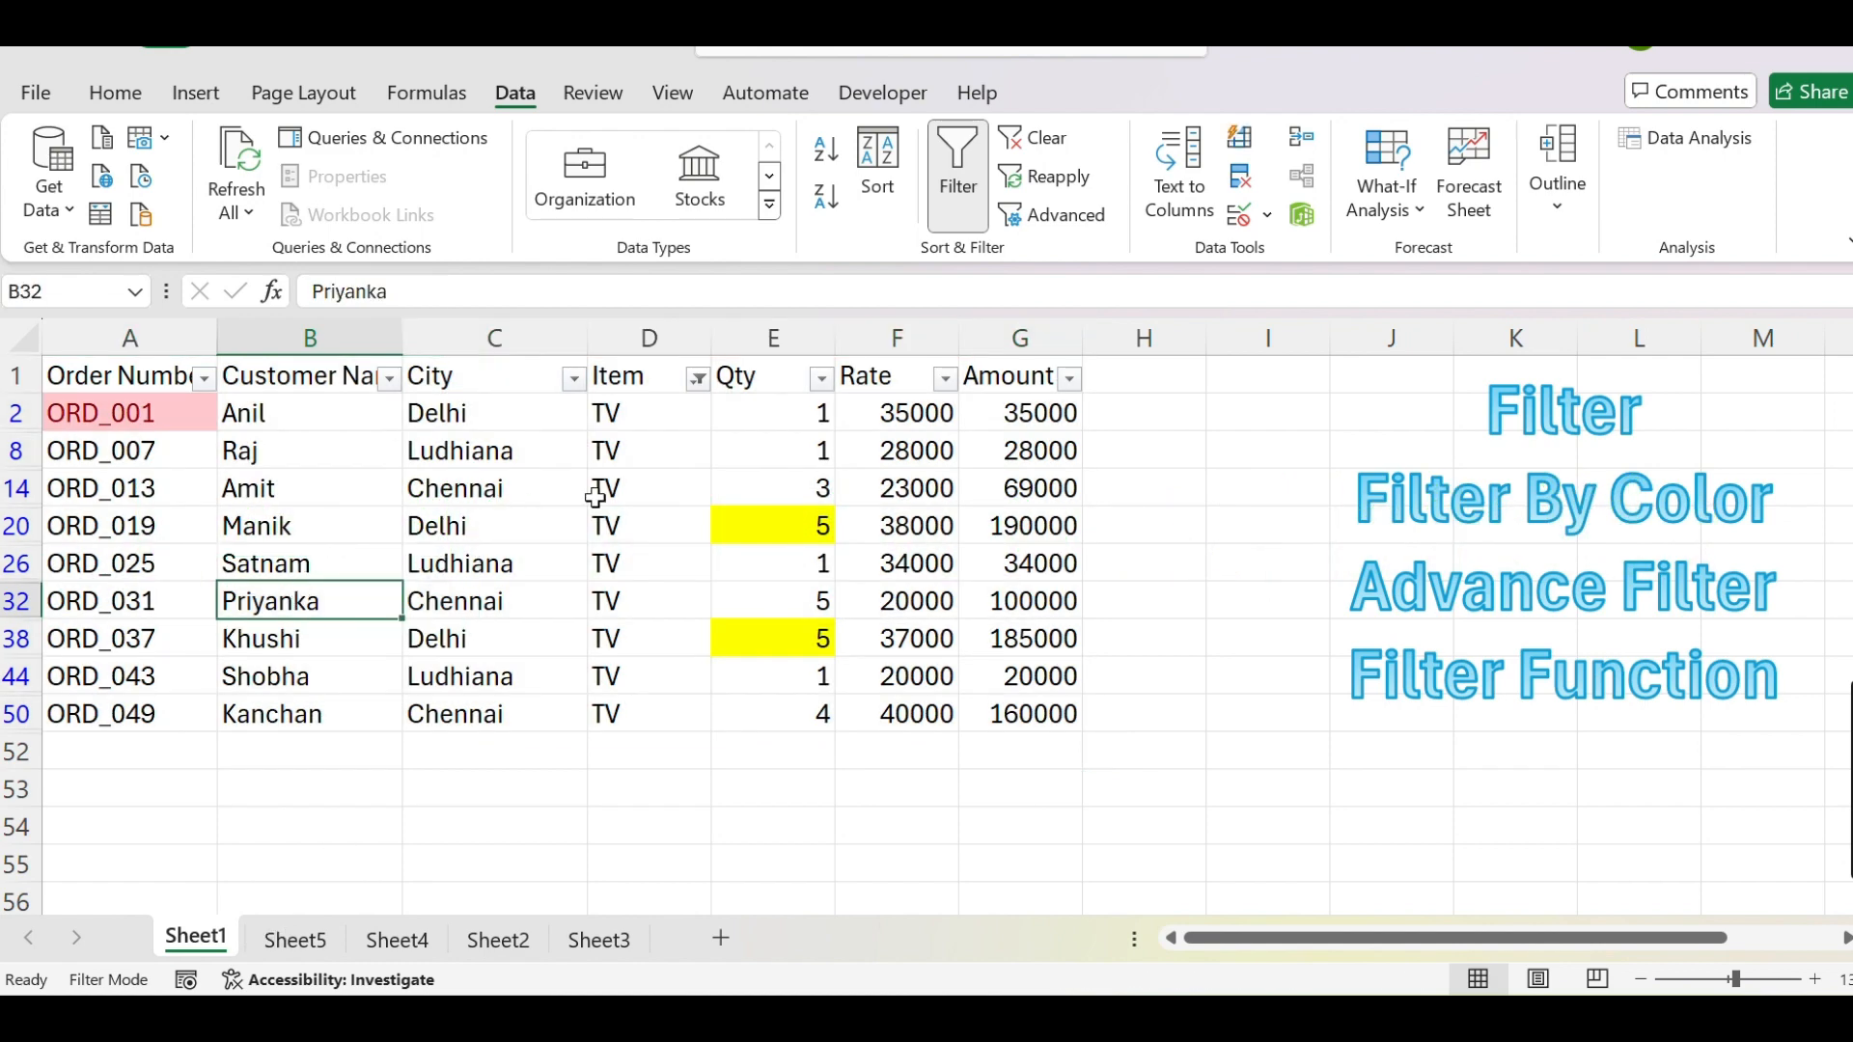
{"action": "left_click", "coordinate": [649, 441]}
{"action": "type", "text": "AC"}
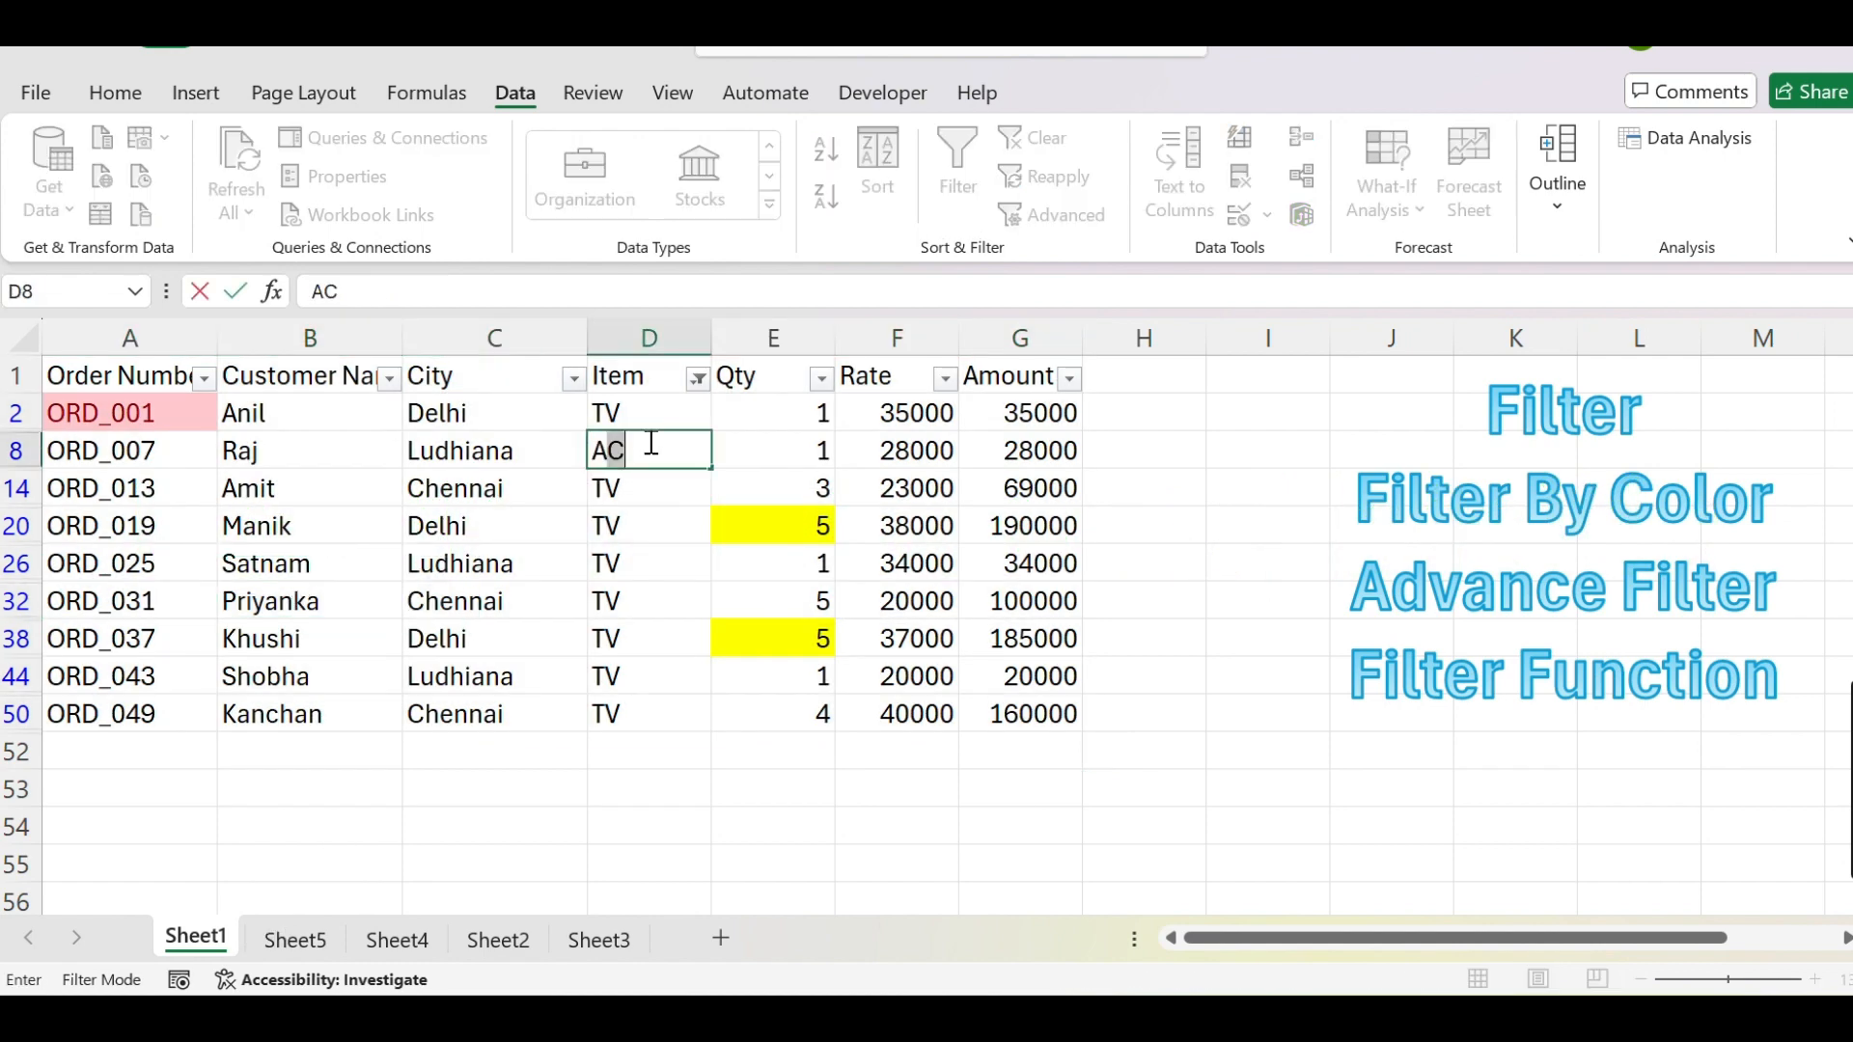
{"action": "left_click", "coordinate": [299, 939]}
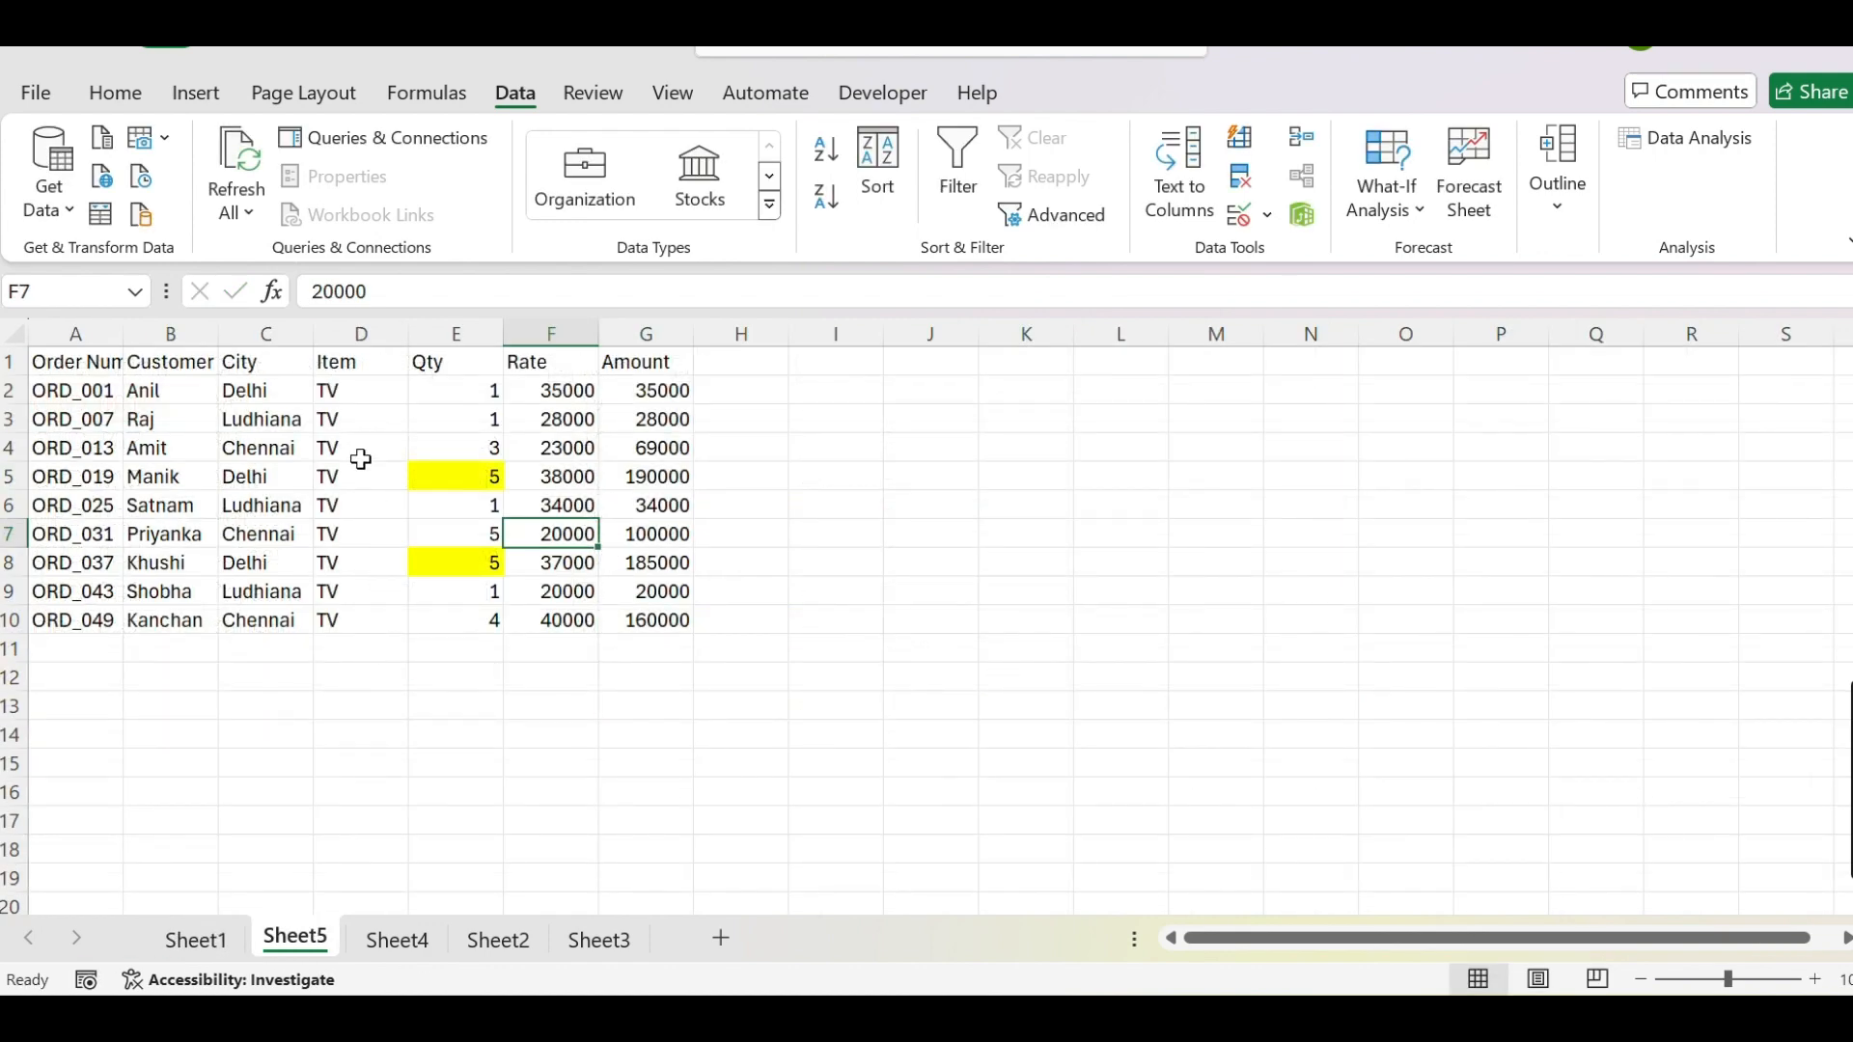
{"action": "left_click", "coordinate": [197, 941]}
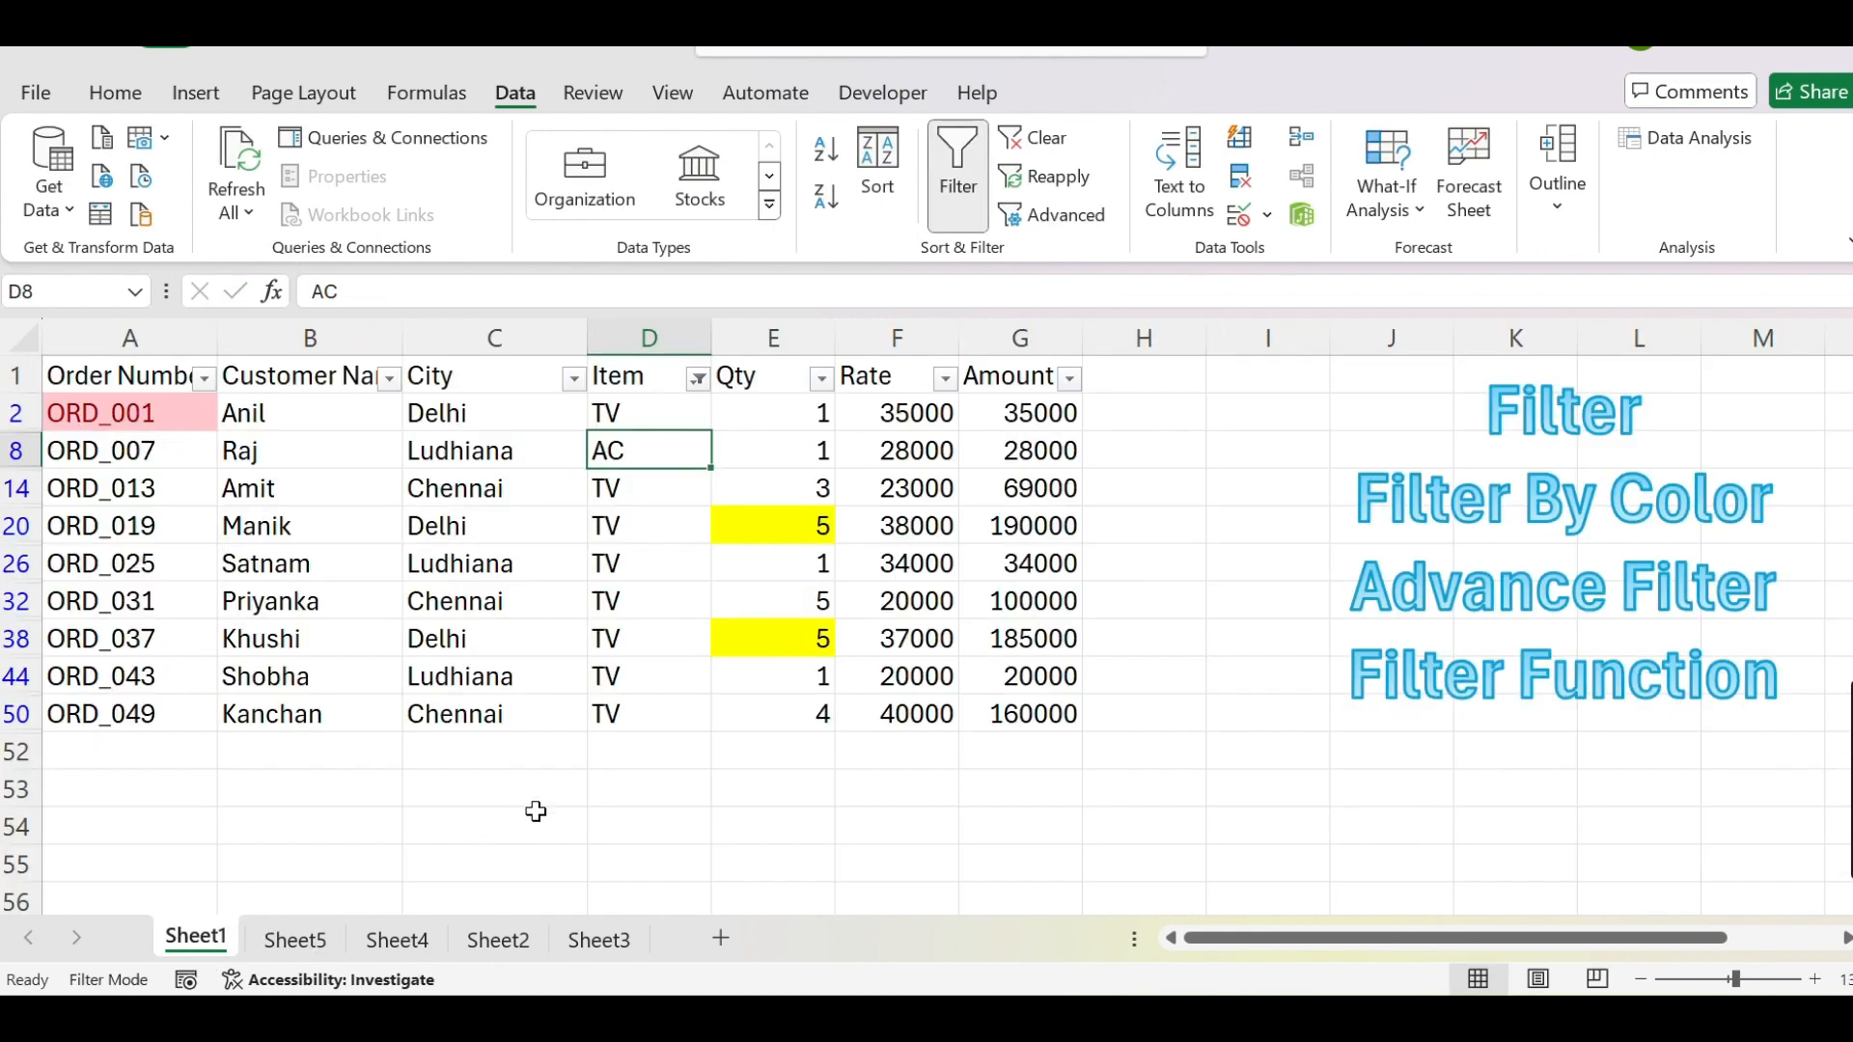
{"action": "key", "text": "ctrl+z"}
Clear all contents and formatting from range A1:G13 on Sheet5
{"action": "left_click", "coordinate": [298, 936]}
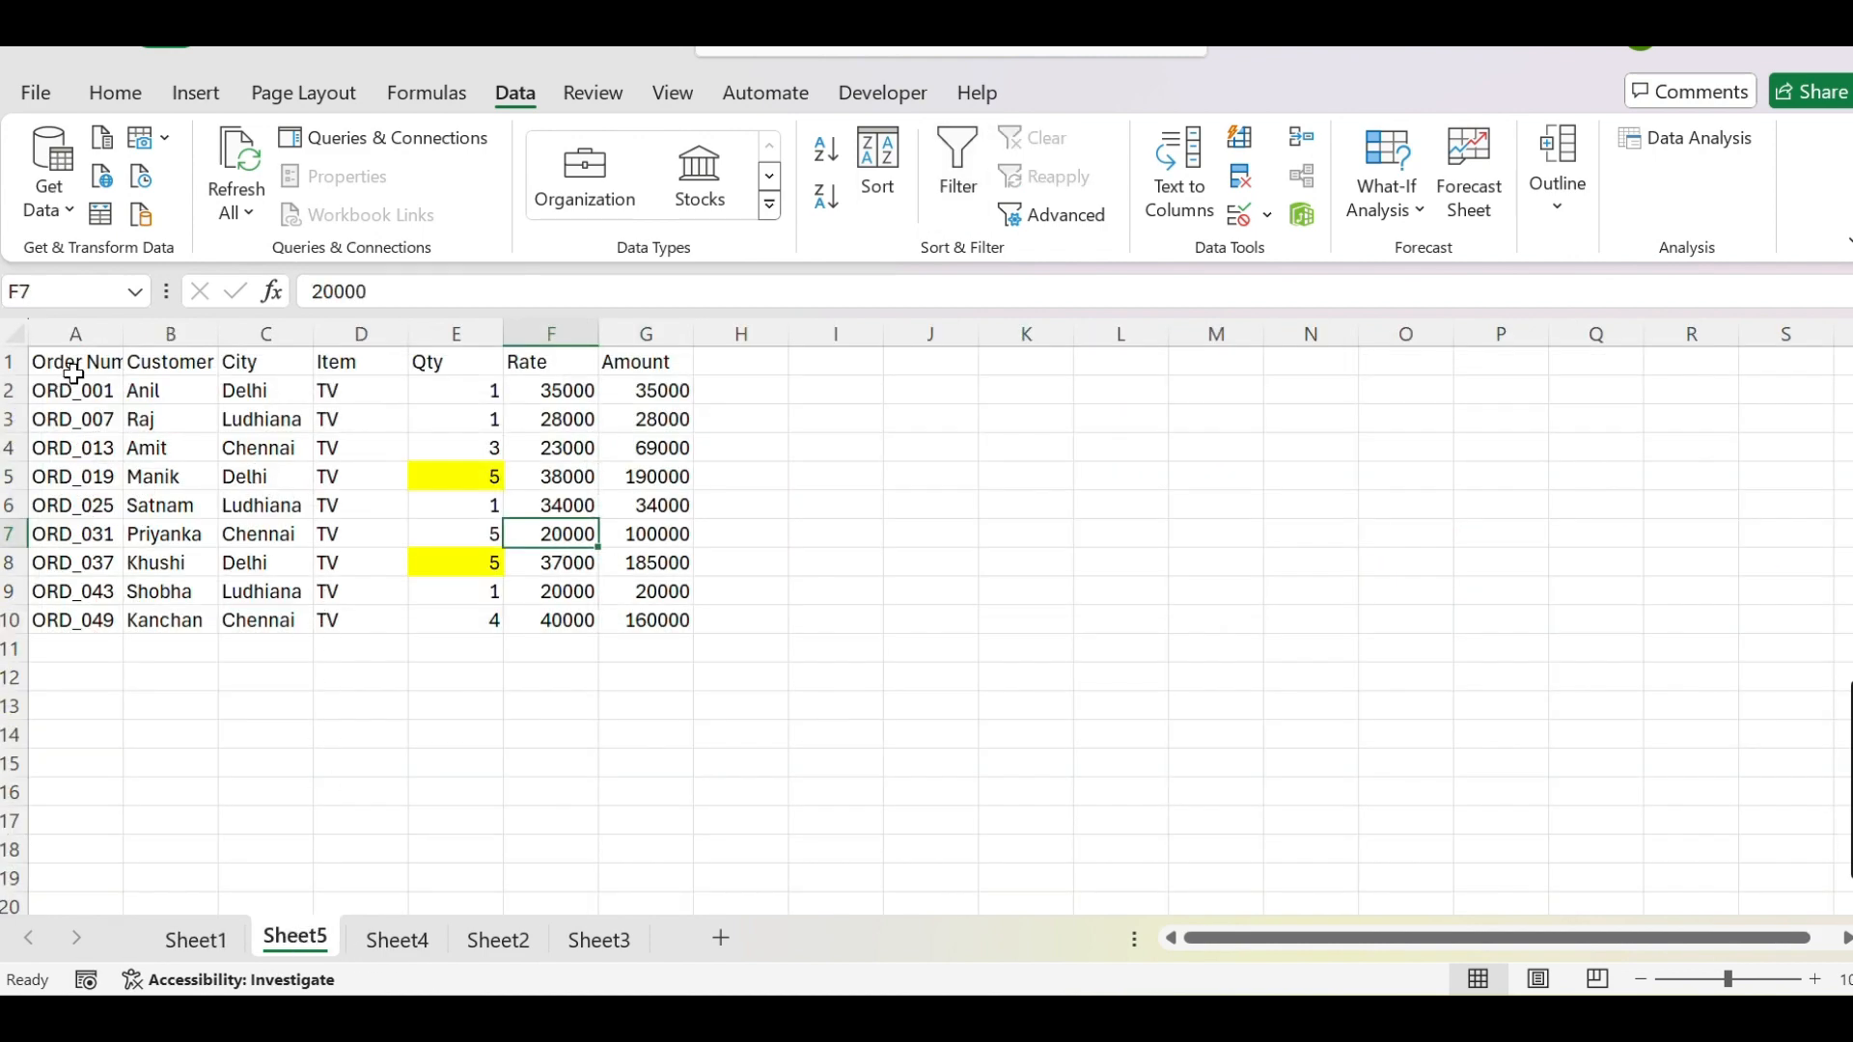
{"action": "left_click", "coordinate": [79, 367]}
{"action": "left_click_drag", "start_coordinate": [79, 367], "coordinate": [657, 712]}
{"action": "key", "text": "alt+e"}
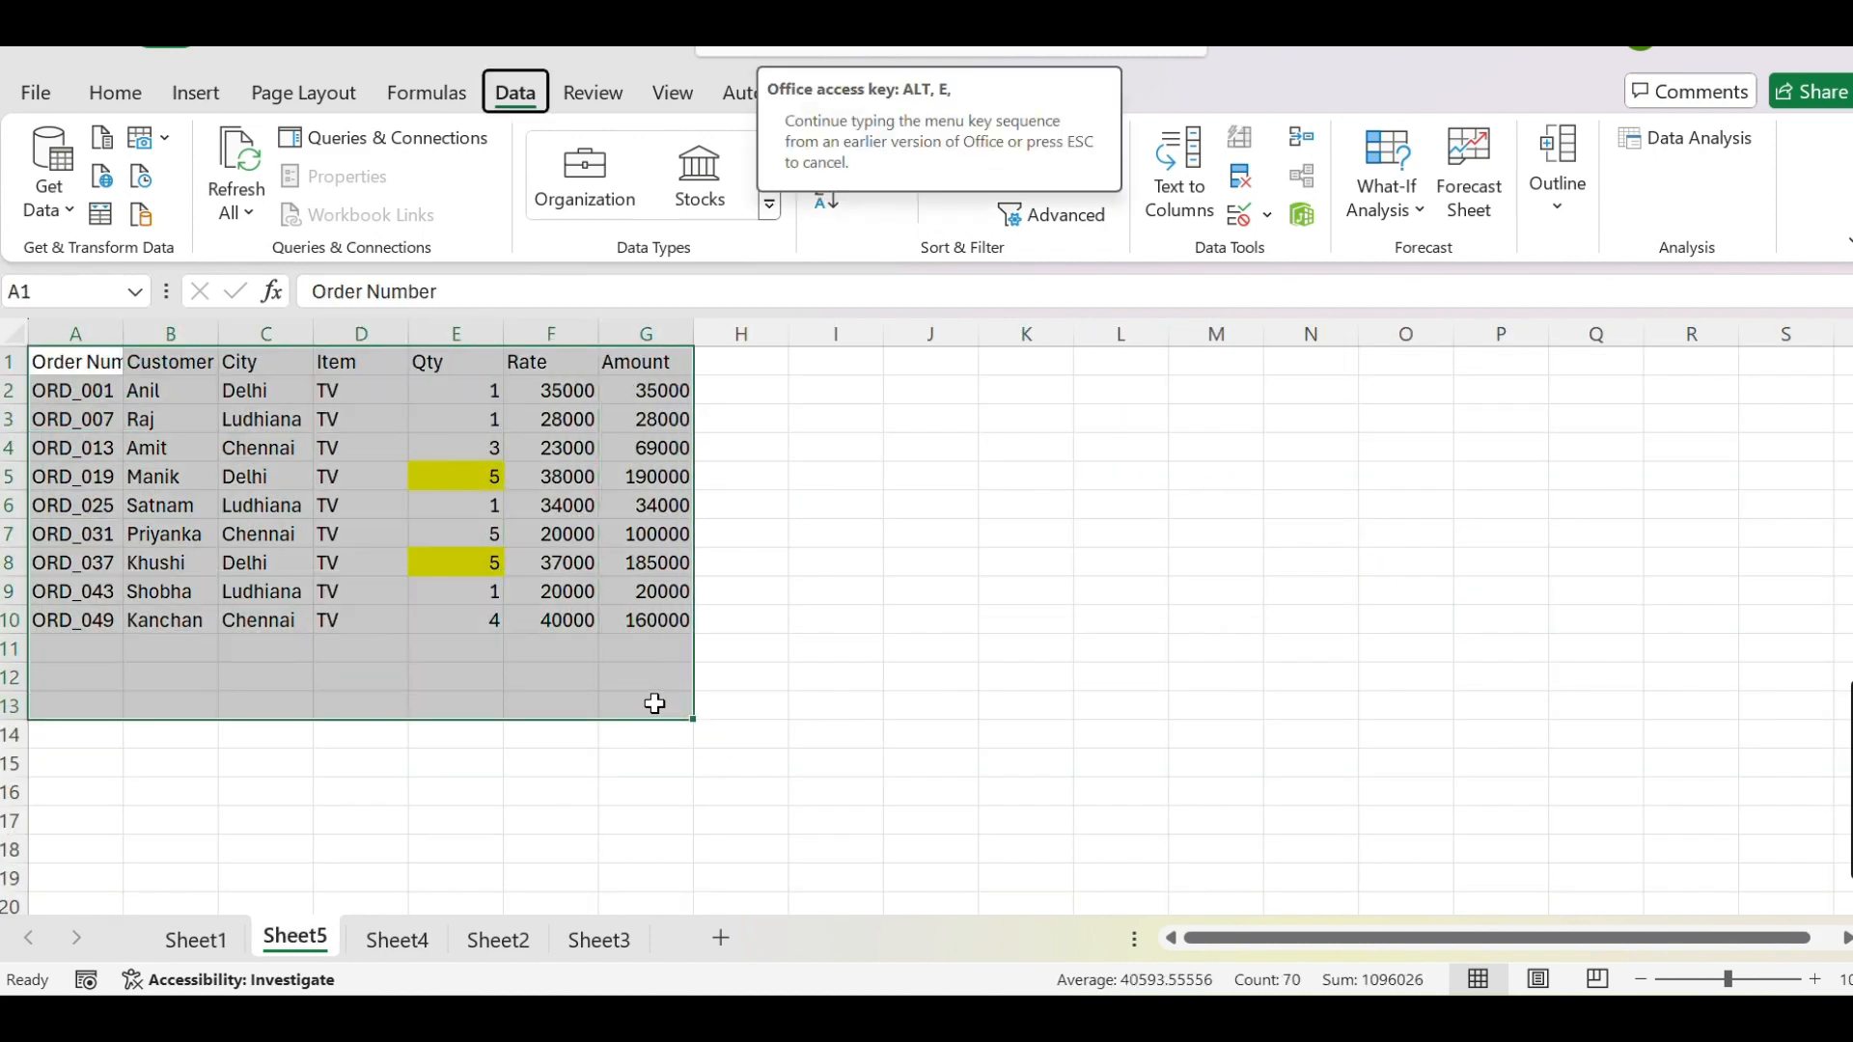
{"action": "key", "text": "a"}
{"action": "key", "text": "a"}
Select all values in the Item filter on Sheet1 to restore the full order list
{"action": "left_click", "coordinate": [212, 936]}
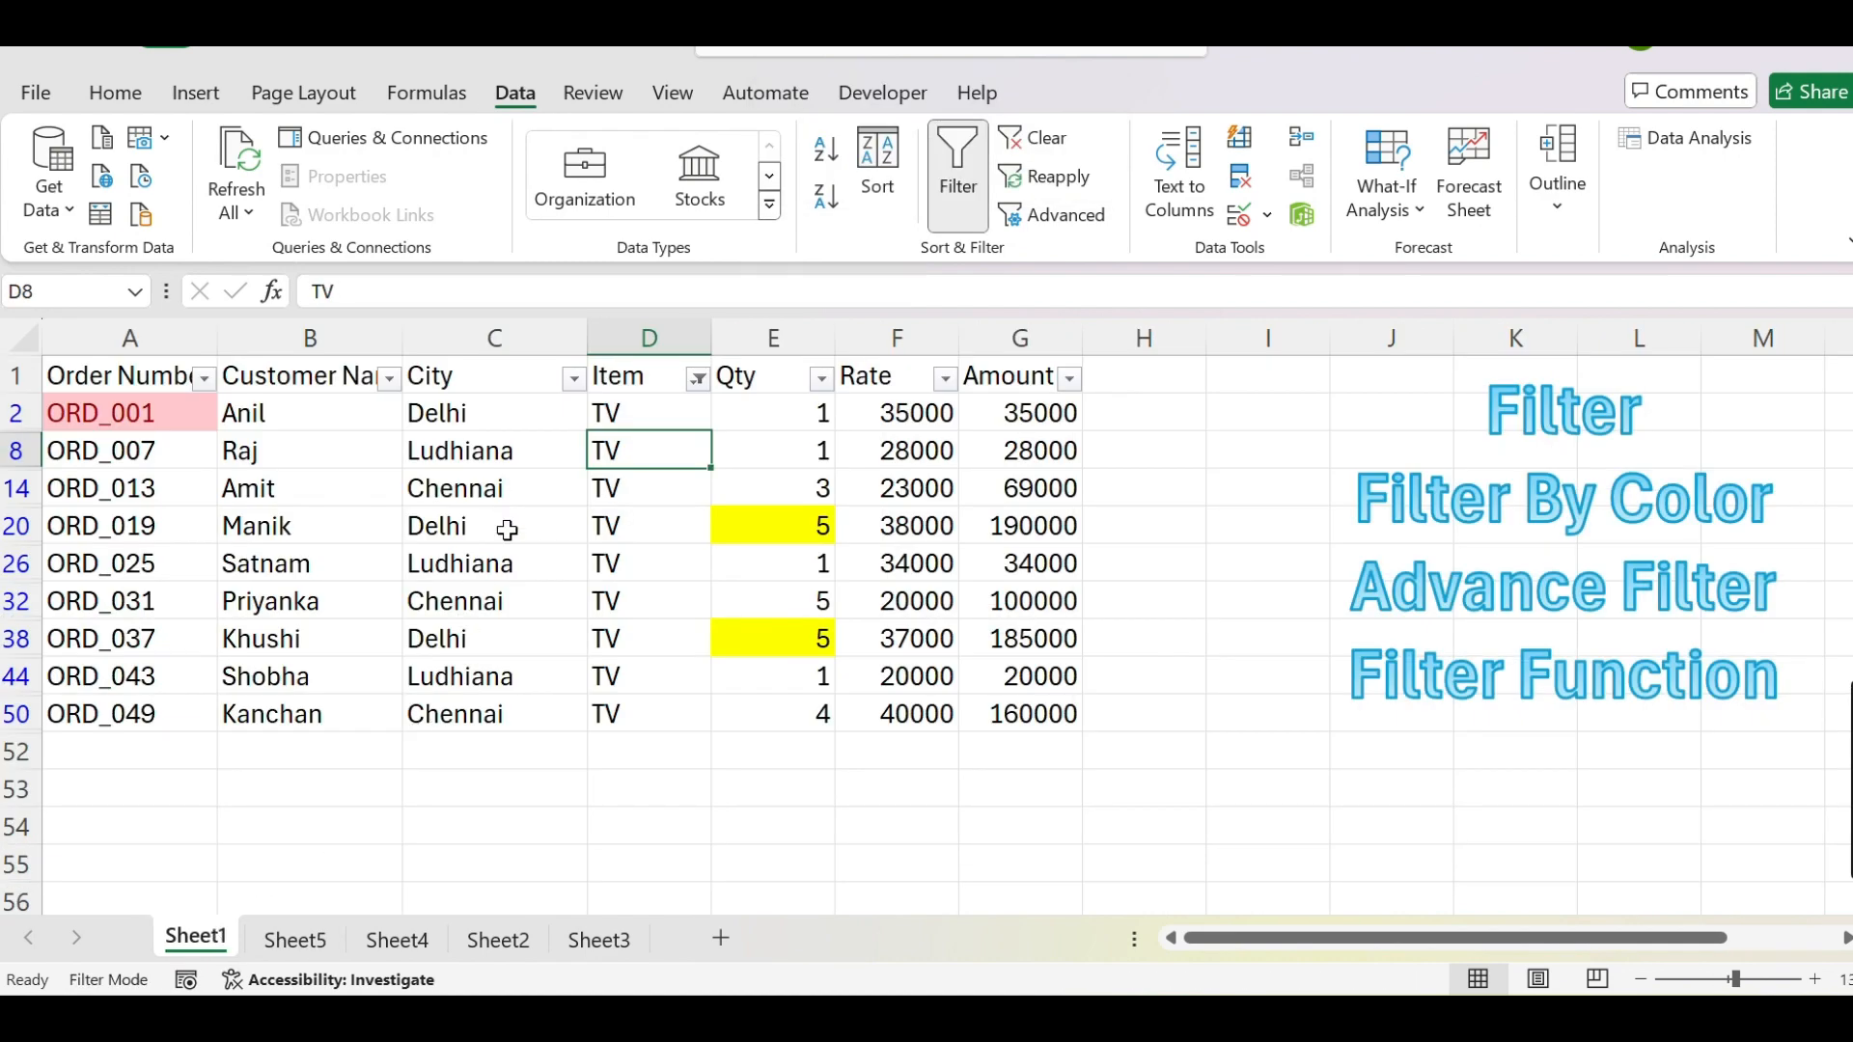
{"action": "left_click", "coordinate": [697, 379]}
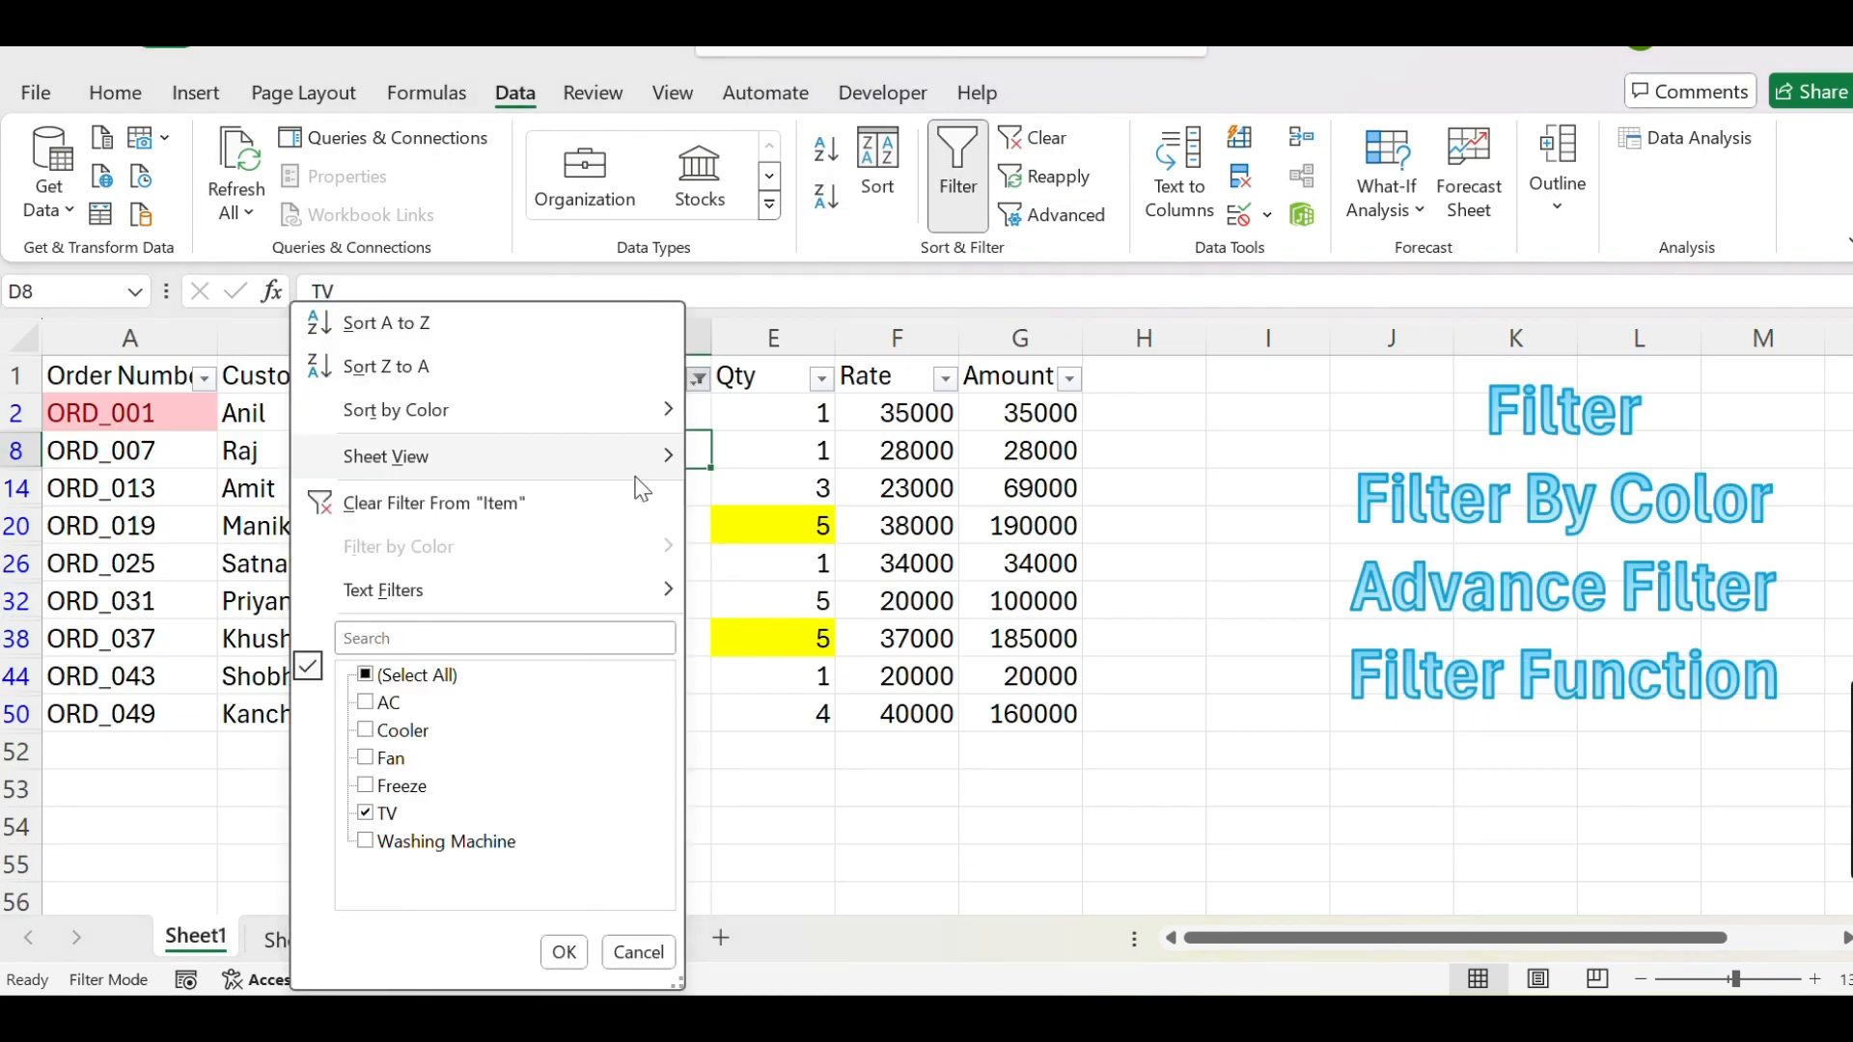
{"action": "left_click", "coordinate": [401, 675]}
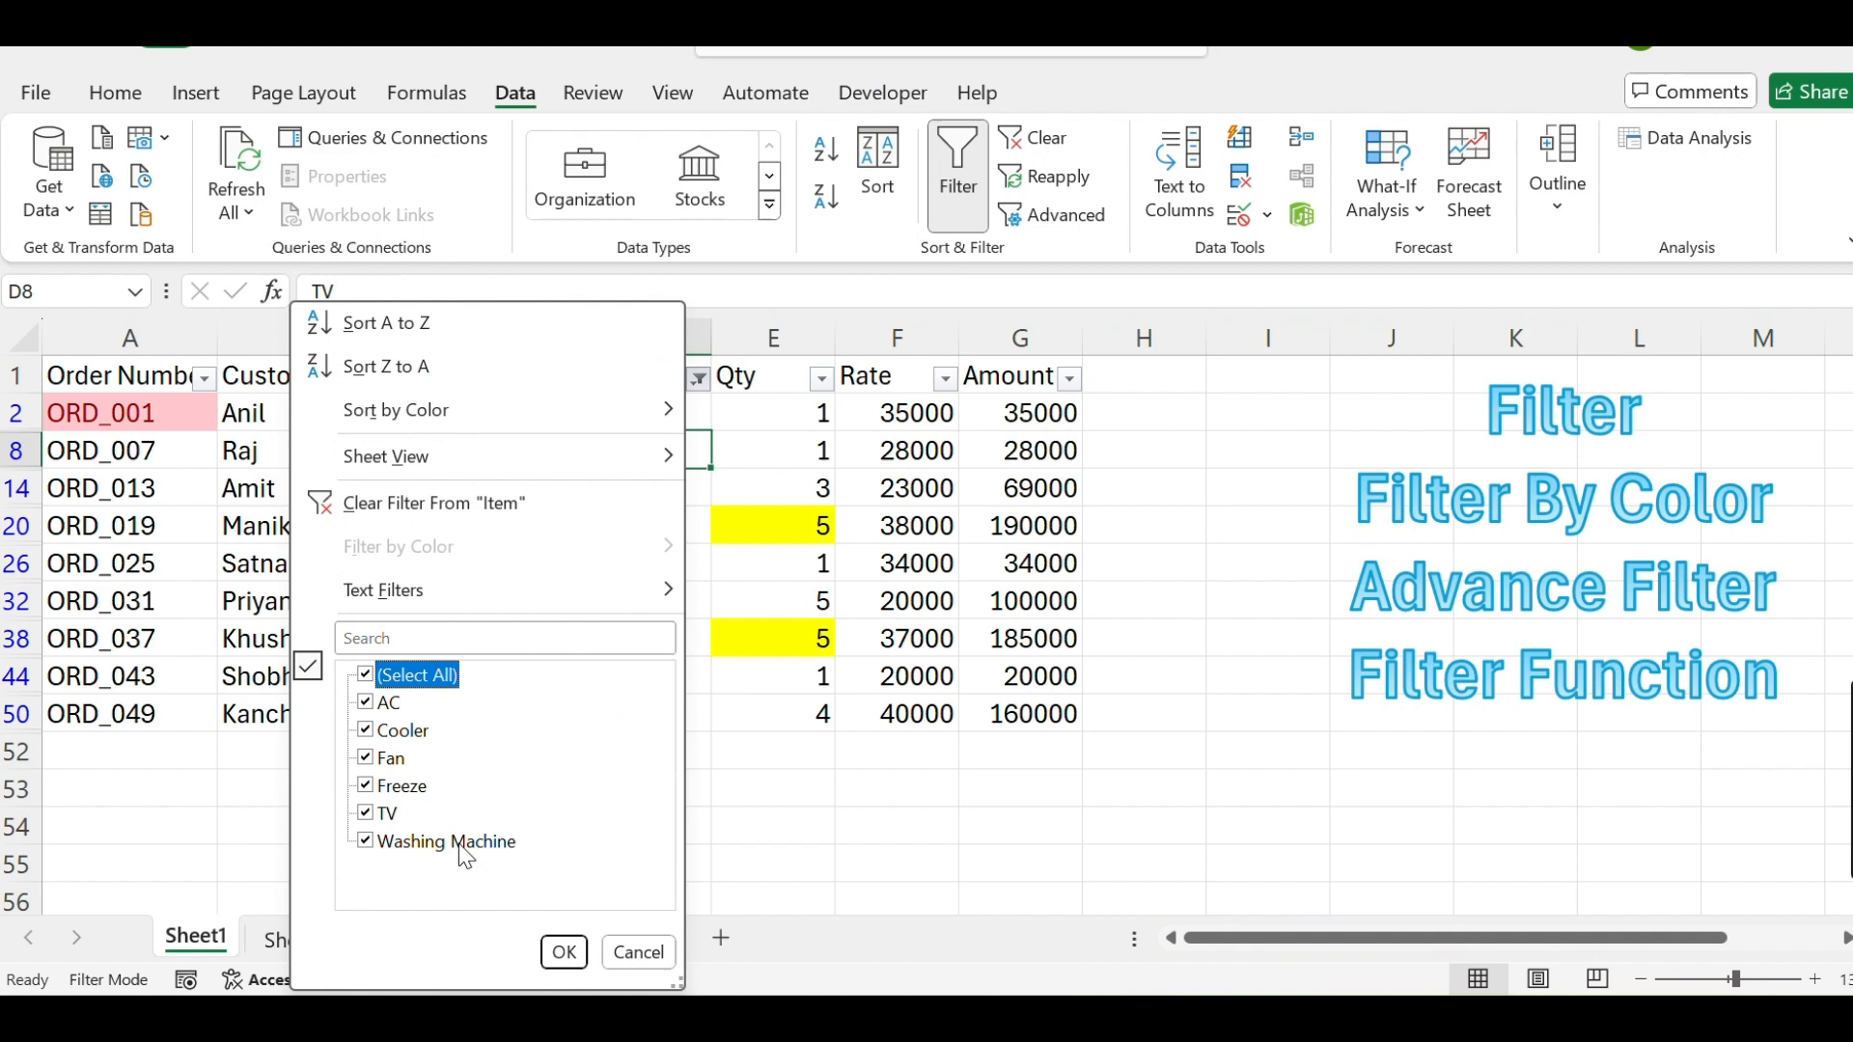
{"action": "left_click", "coordinate": [564, 952]}
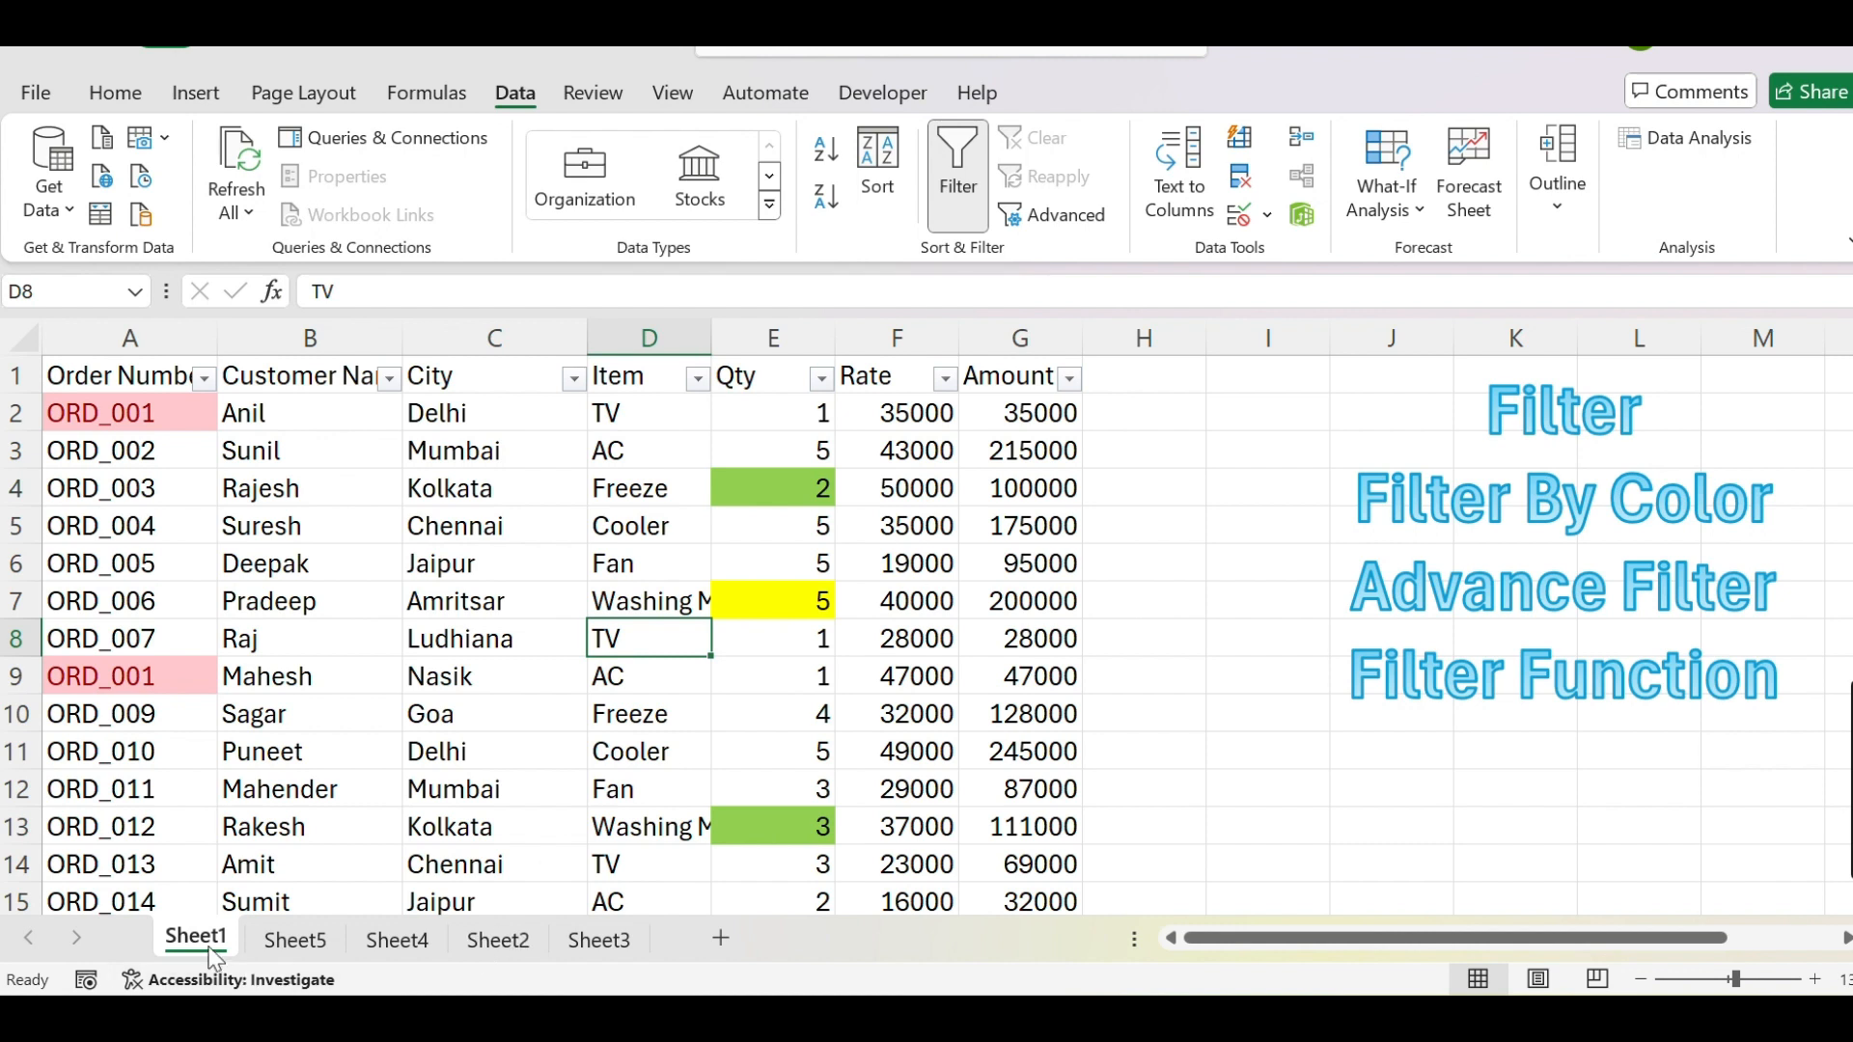
Examine the order list and the empty area below it on Sheet1, and compare with the blank Sheet5
{"action": "left_click", "coordinate": [149, 374]}
{"action": "scroll", "coordinate": [152, 409], "scroll_direction": "down", "scroll_amount": 20}
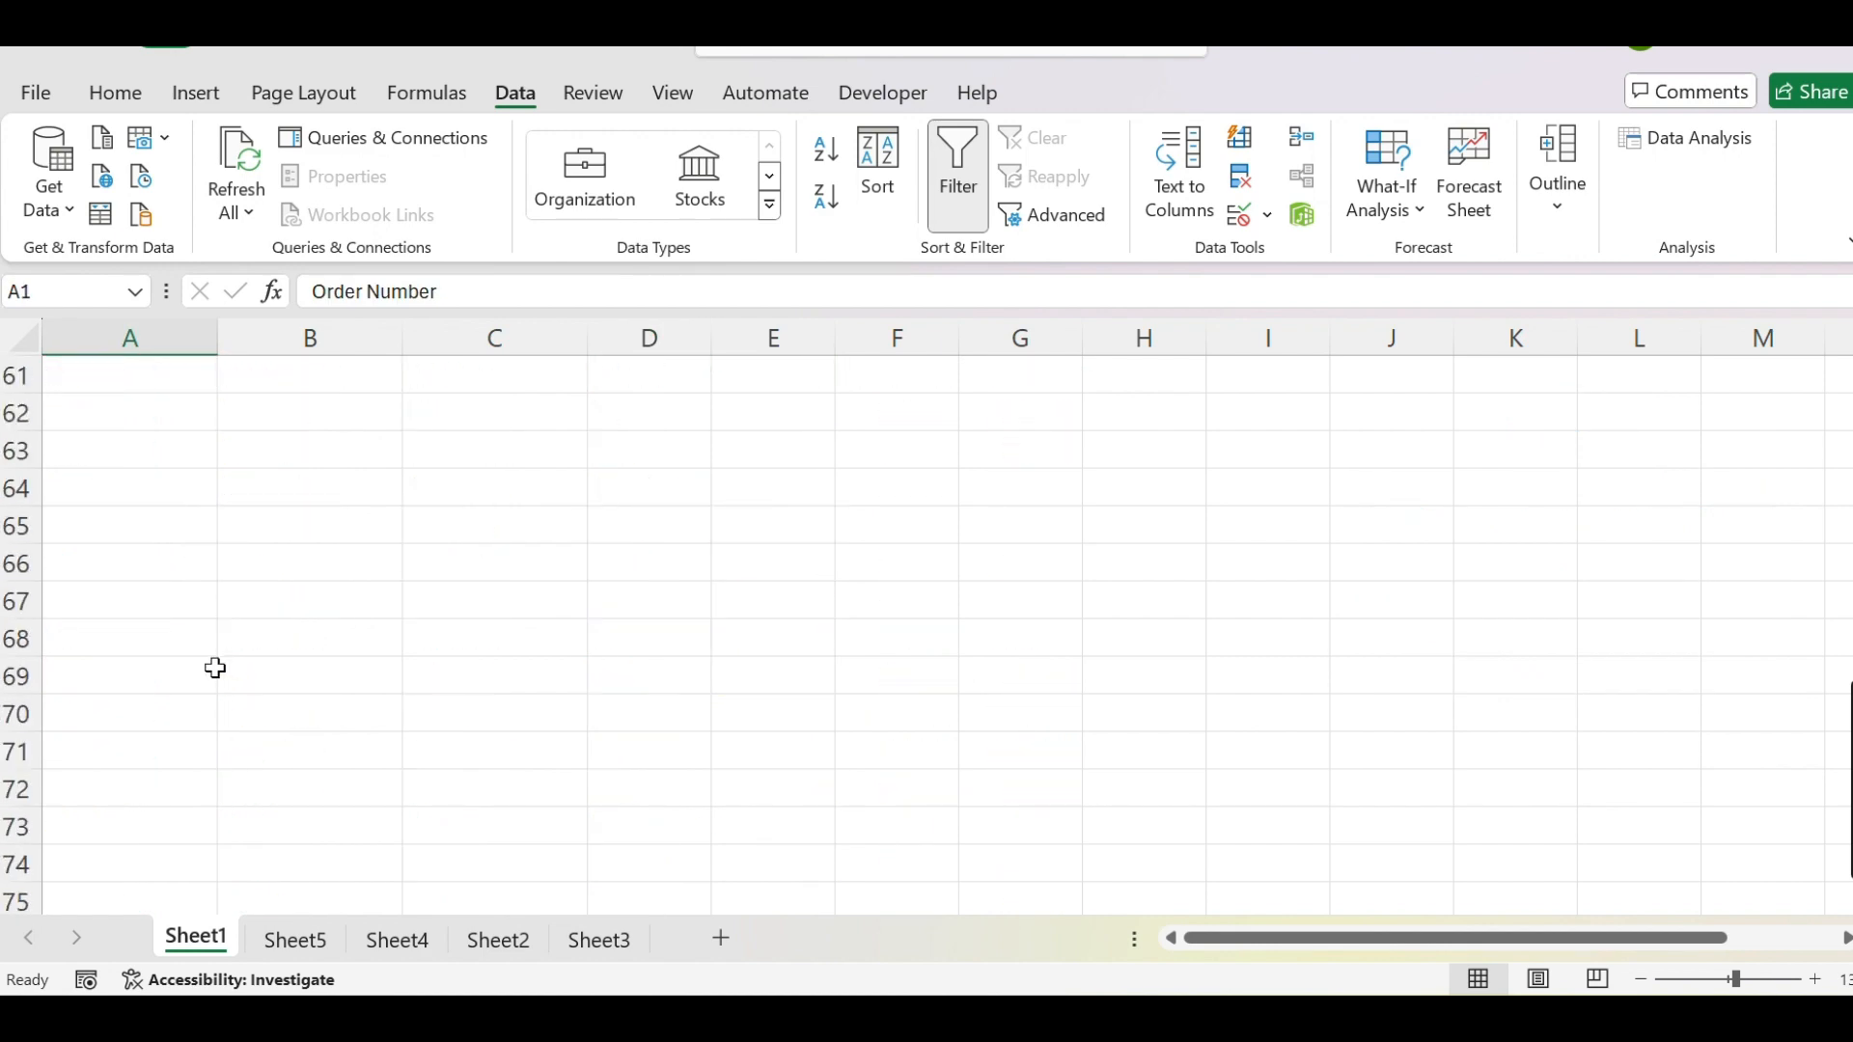
{"action": "left_click", "coordinate": [194, 600]}
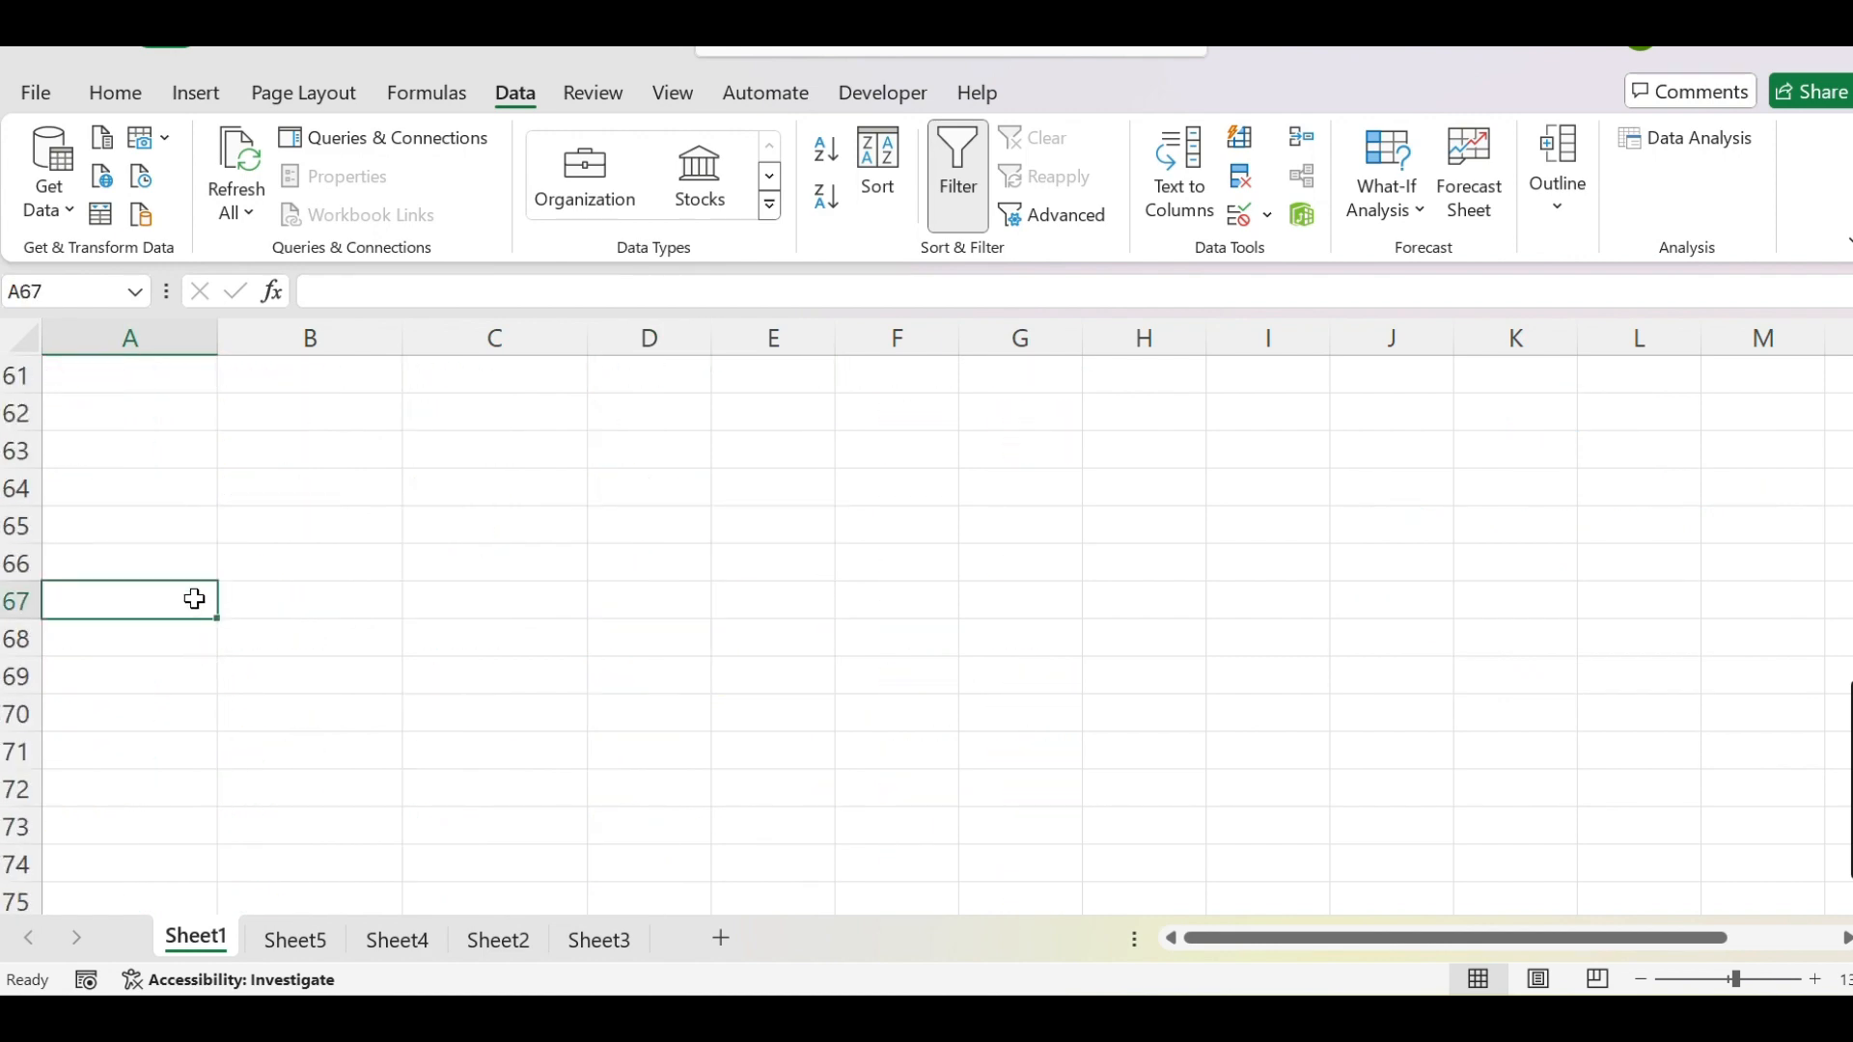
{"action": "scroll", "coordinate": [188, 589], "scroll_direction": "up", "scroll_amount": 20}
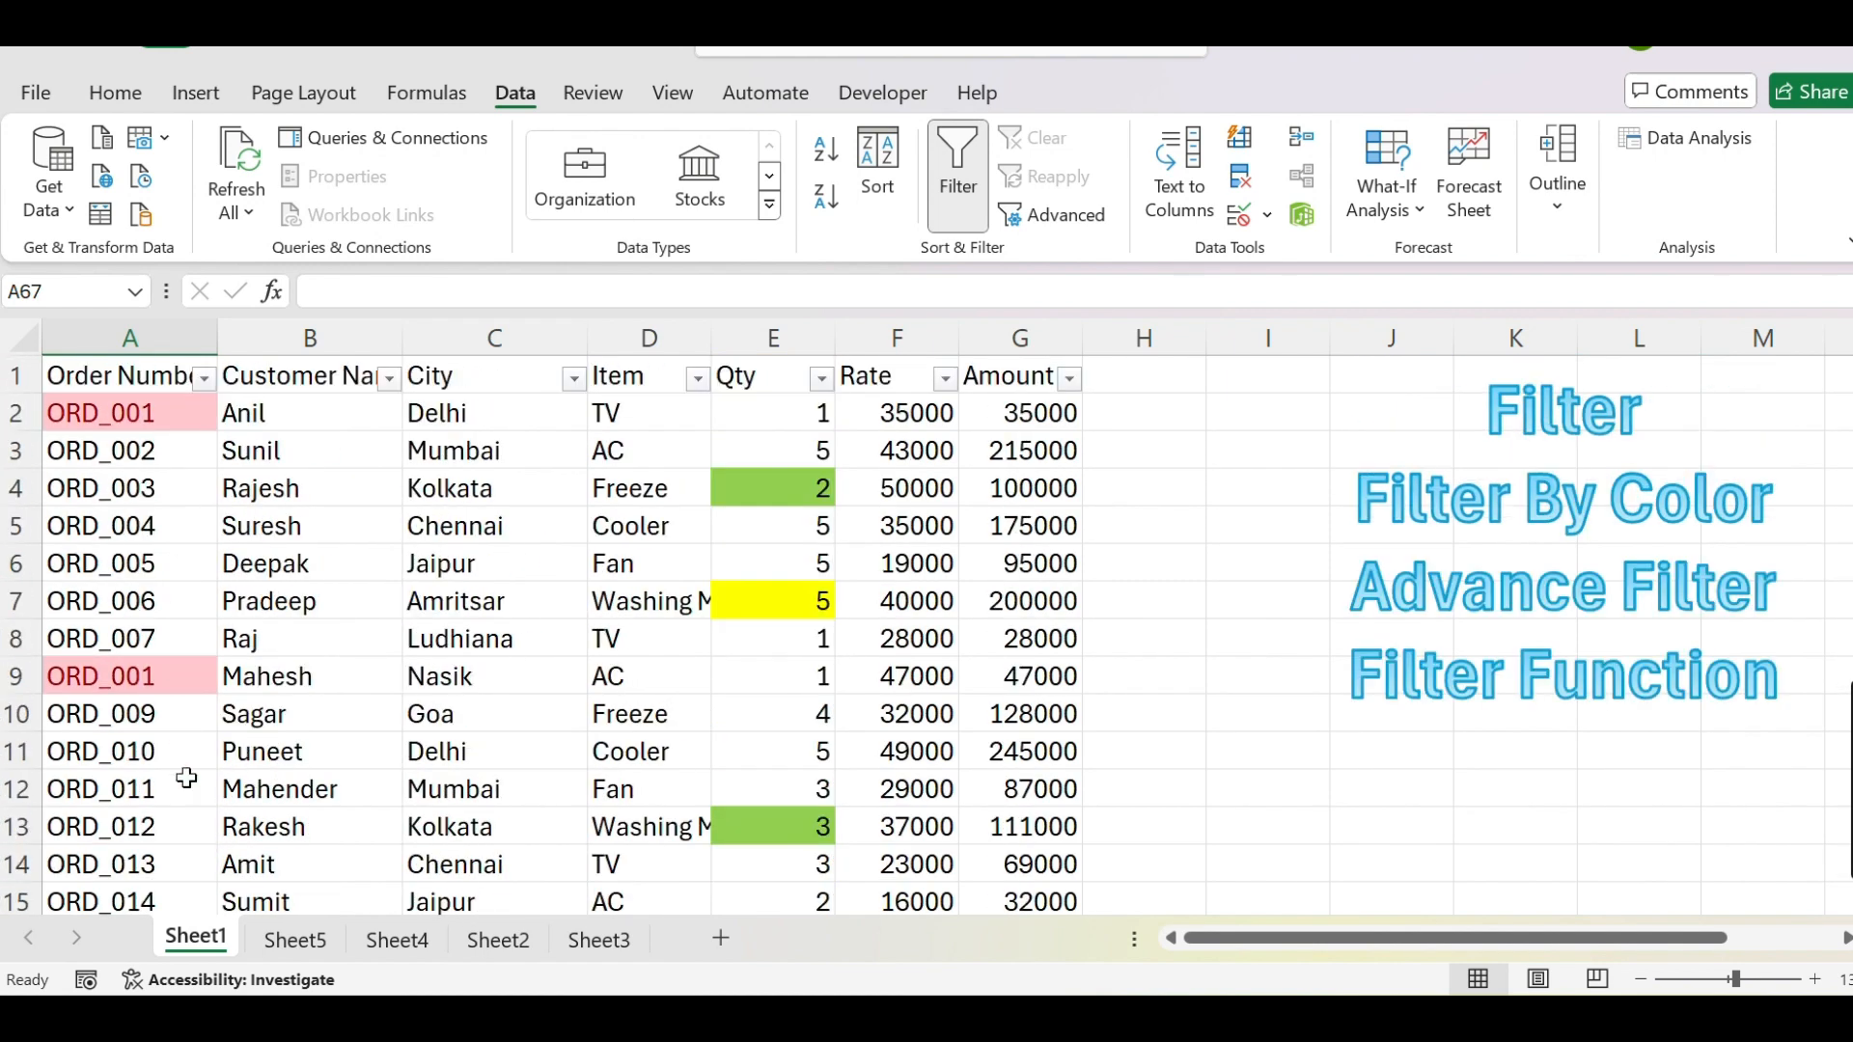
{"action": "left_click", "coordinate": [263, 938]}
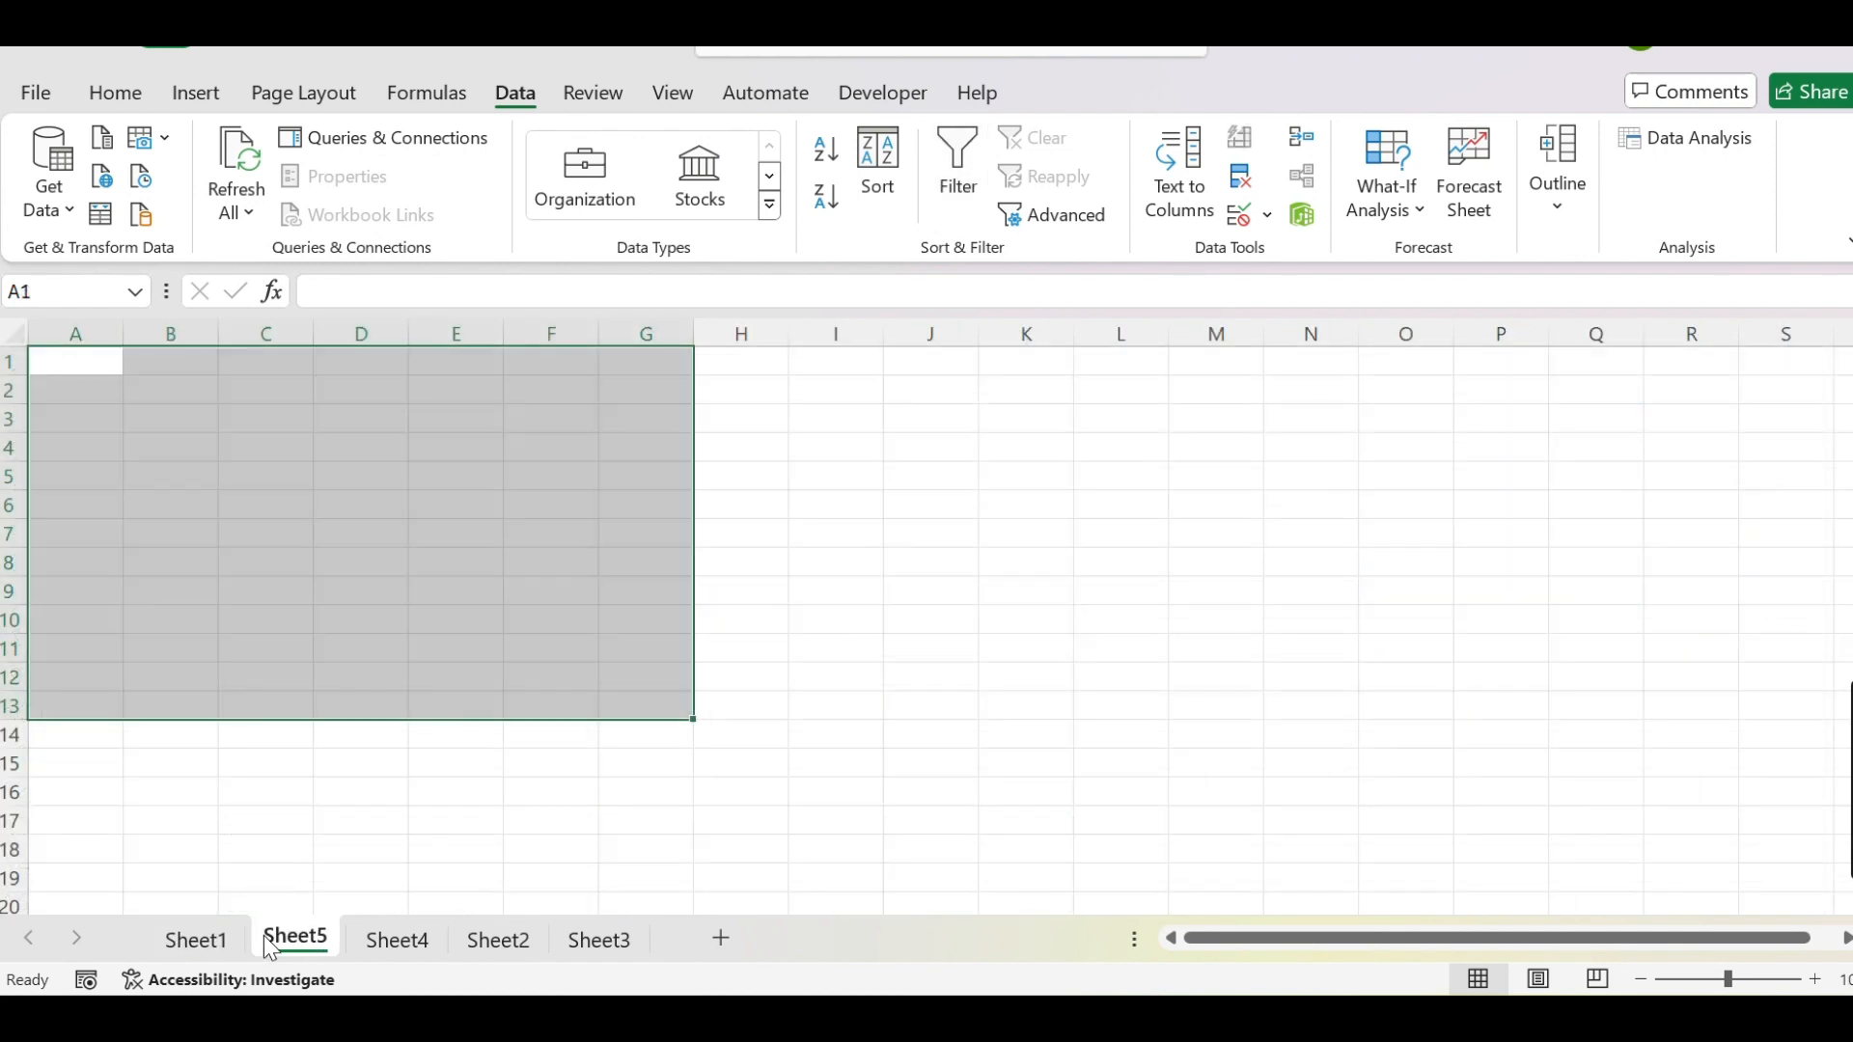
{"action": "left_click", "coordinate": [194, 944]}
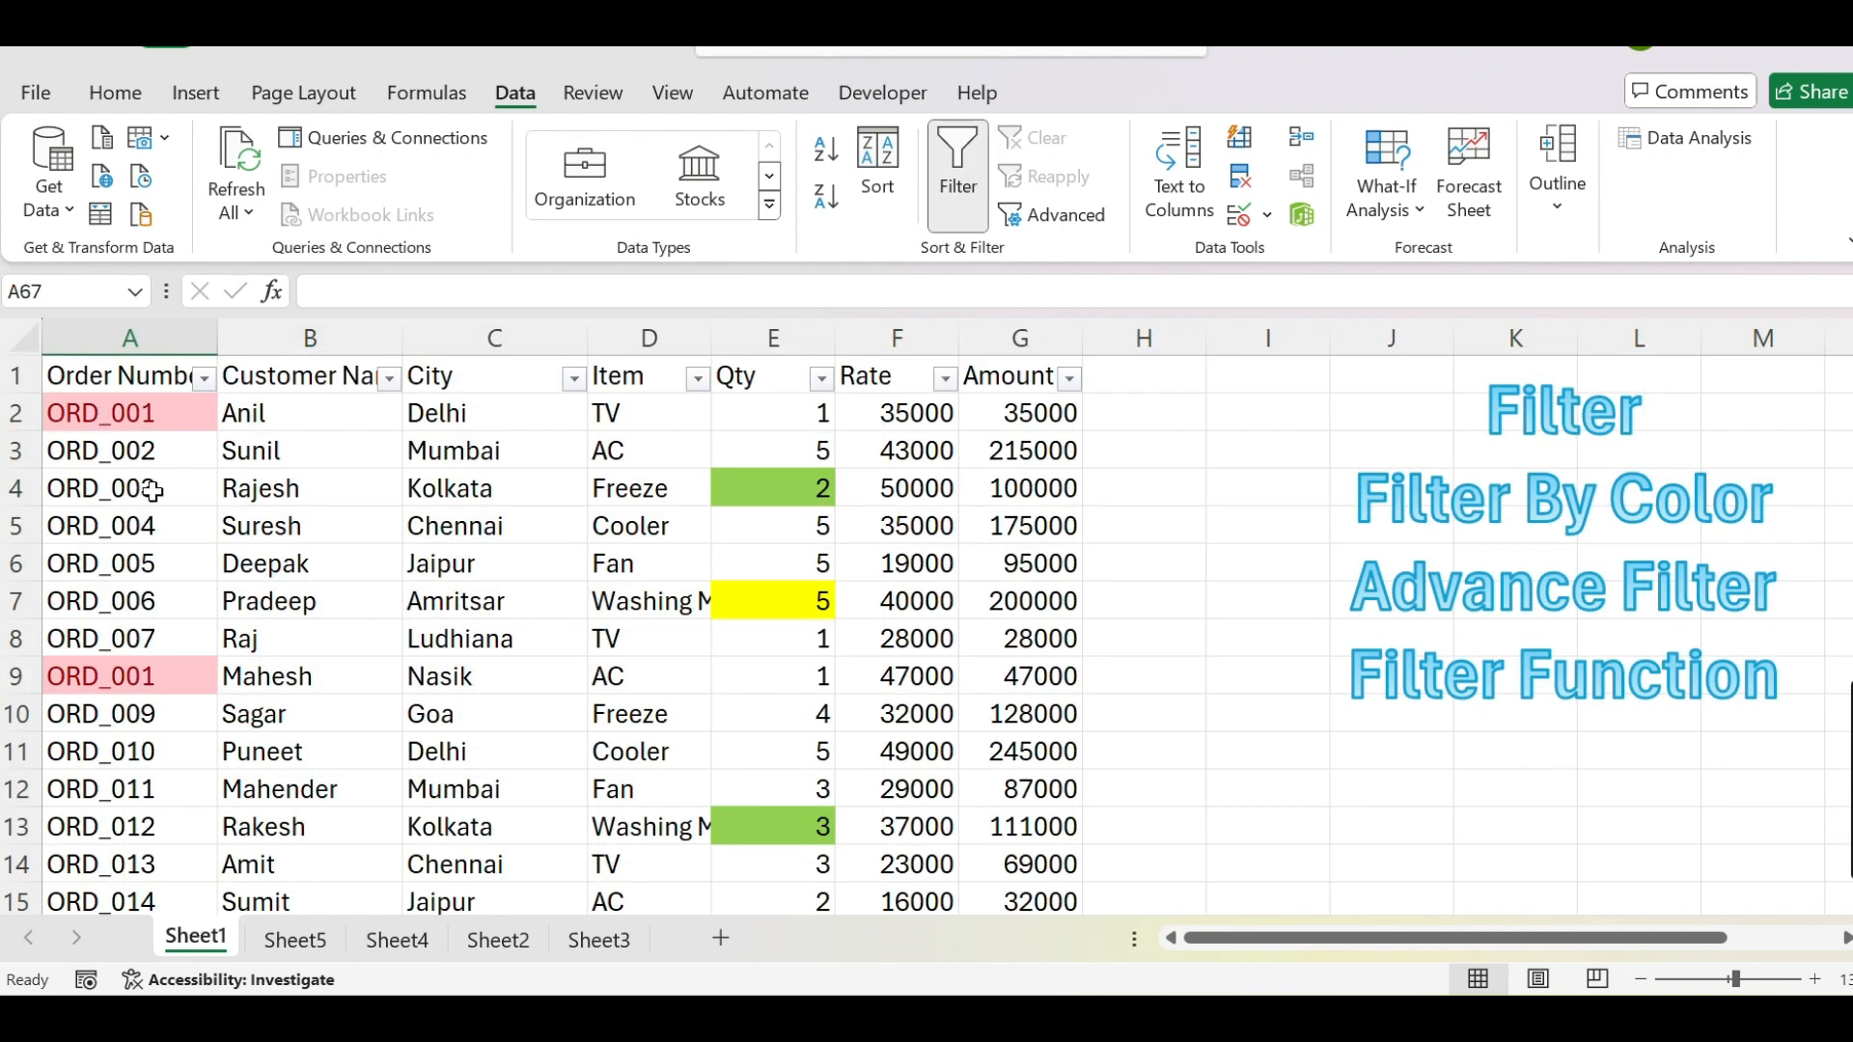
{"action": "left_click", "coordinate": [274, 939]}
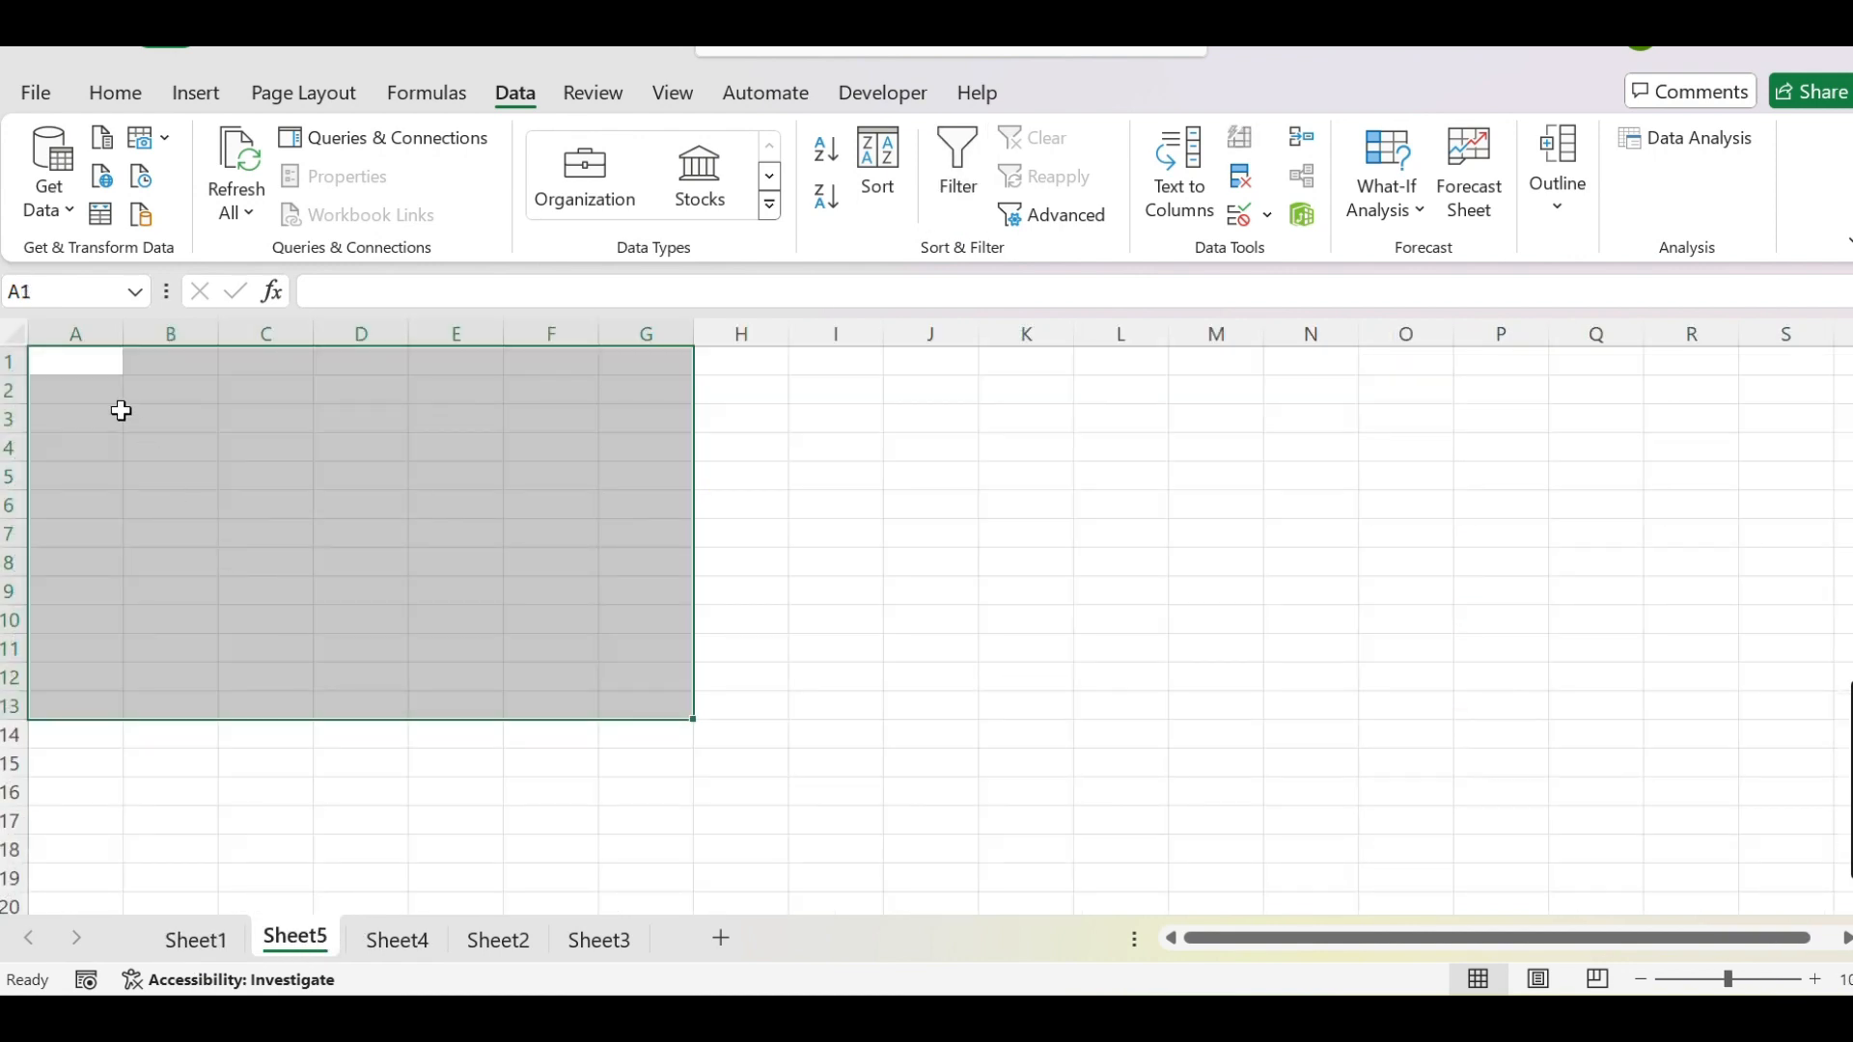
{"action": "left_click", "coordinate": [96, 373]}
{"action": "left_click", "coordinate": [193, 944]}
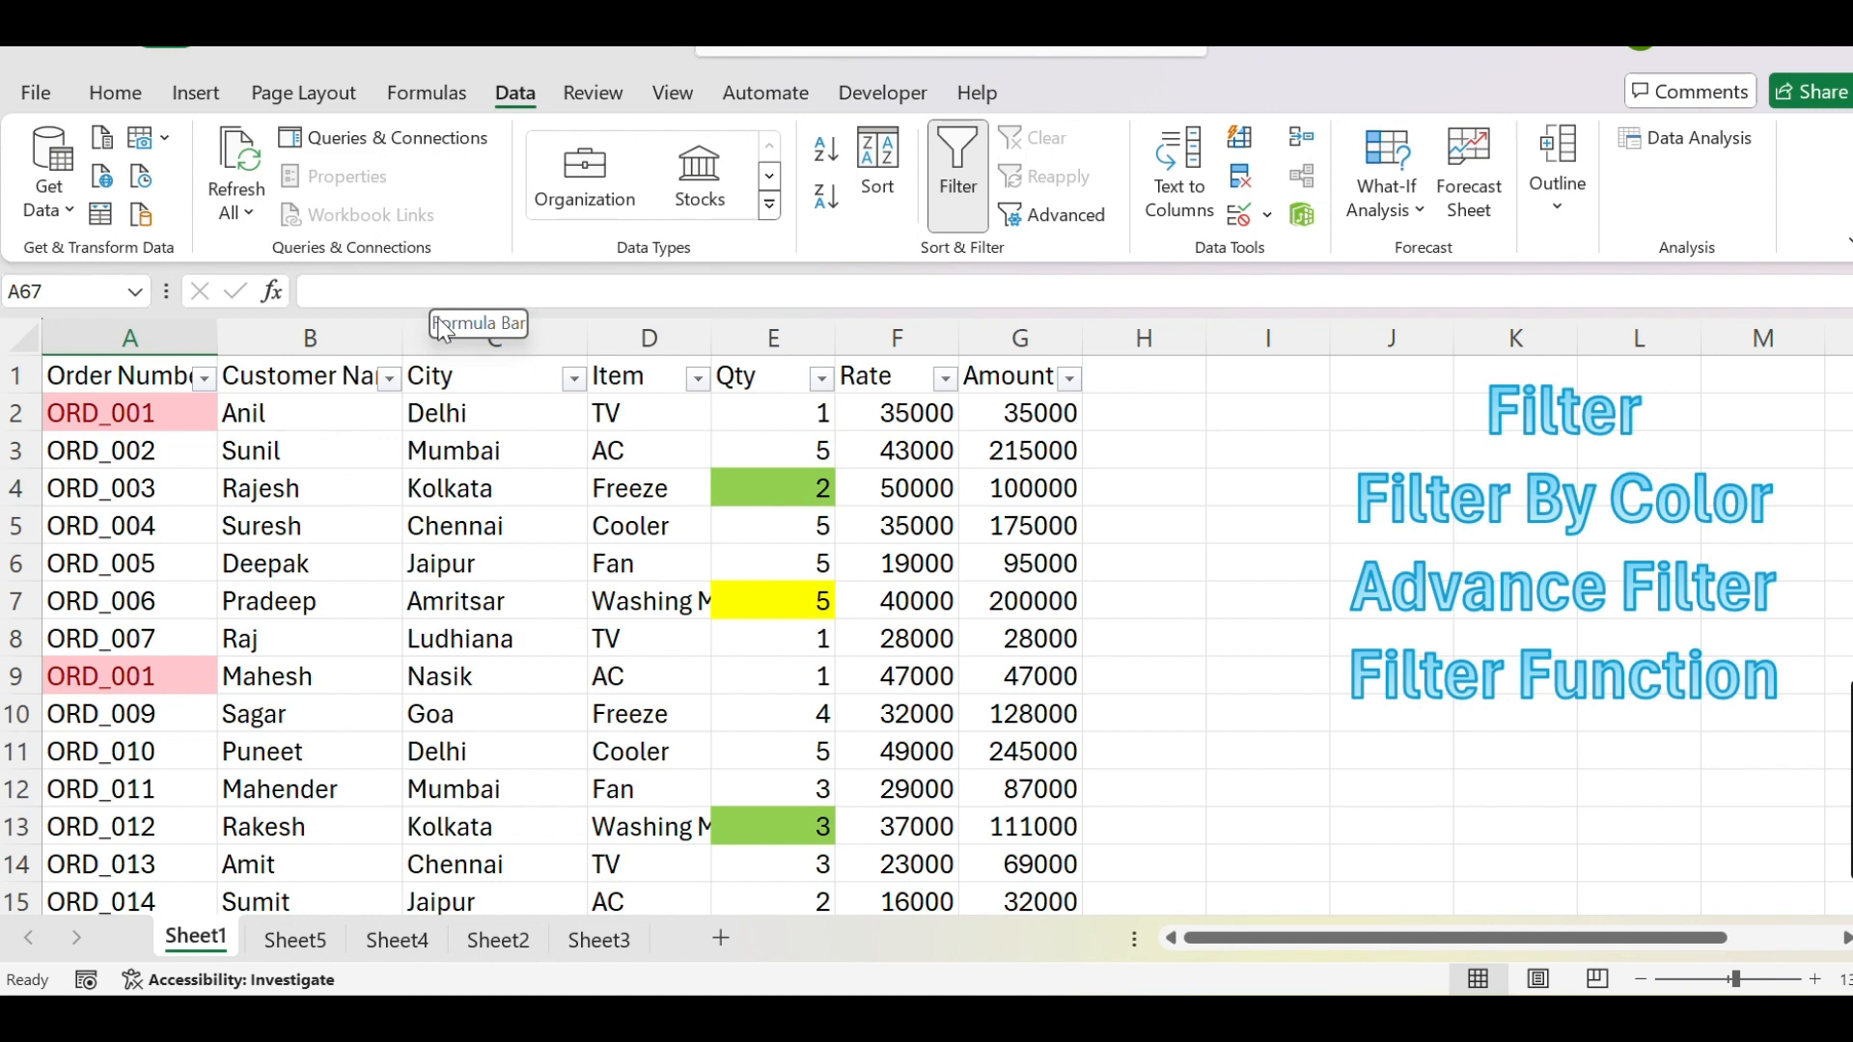
Create a new blank workbook and return to the workbook with the order table
{"action": "left_click", "coordinate": [24, 94]}
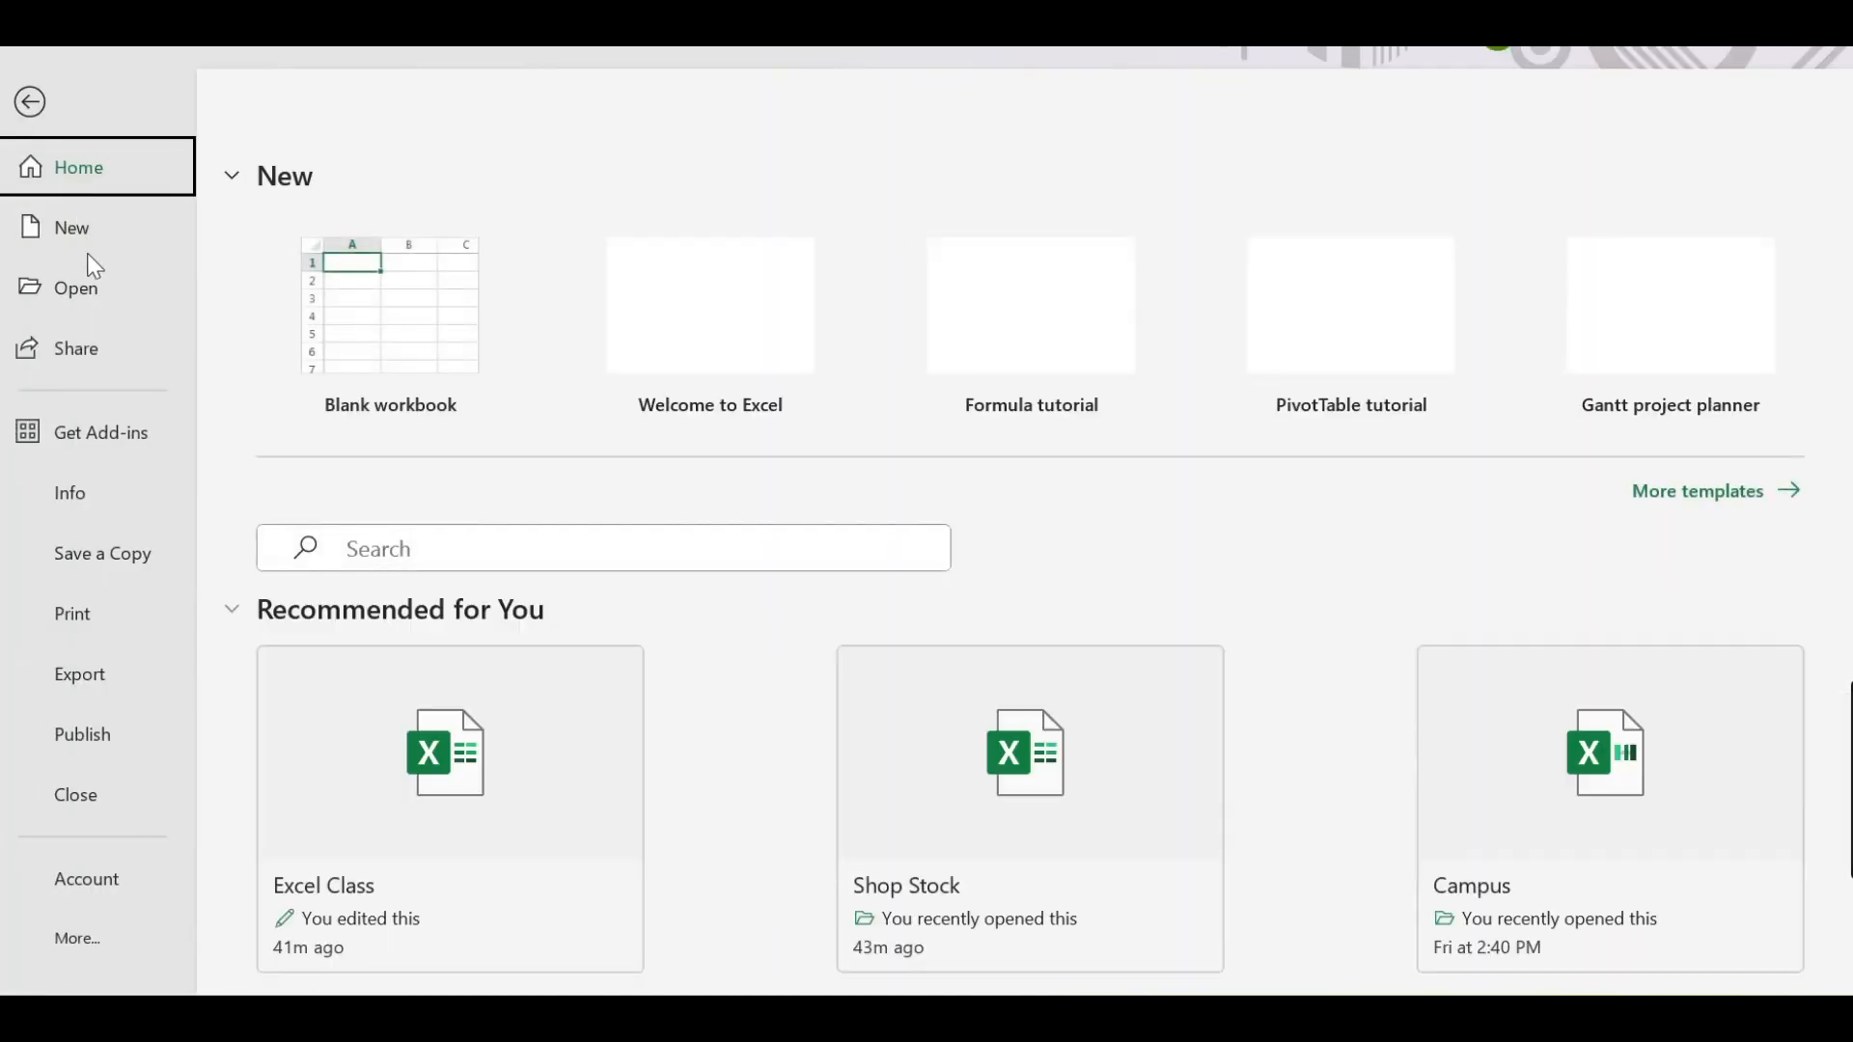
{"action": "left_click", "coordinate": [97, 237]}
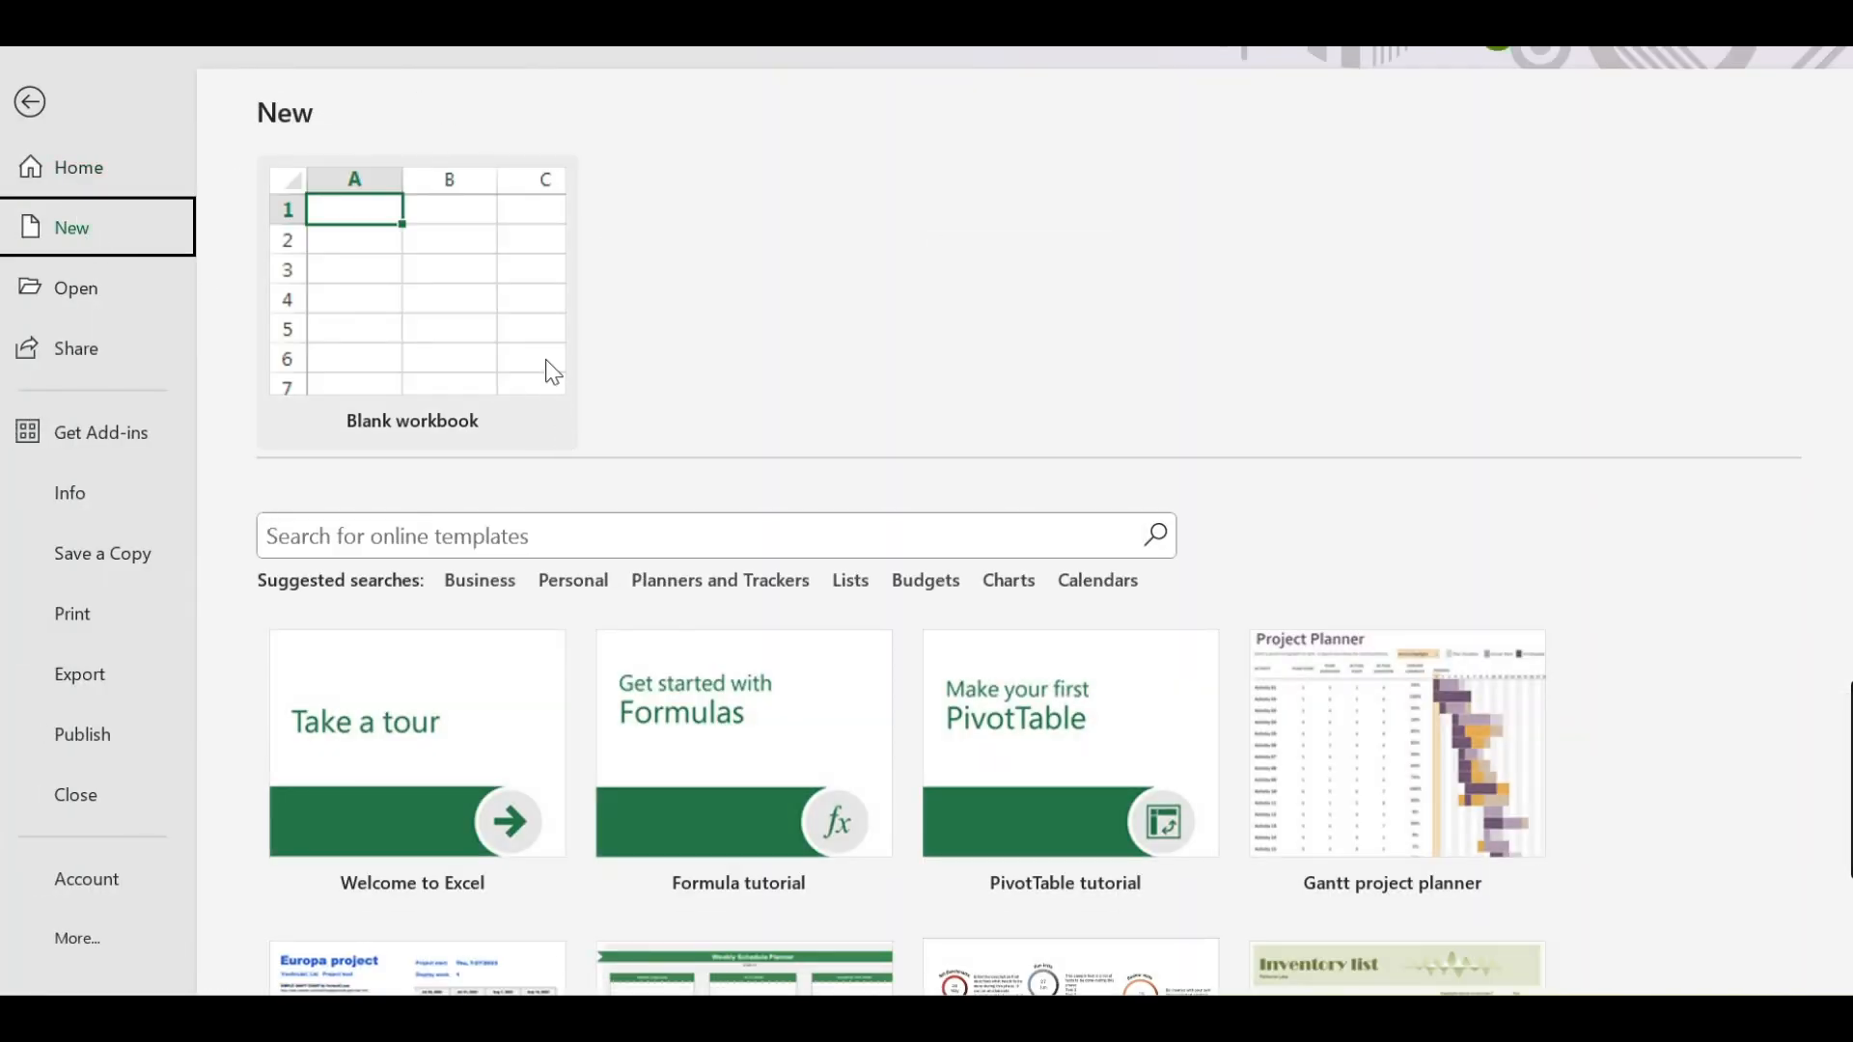
{"action": "left_click", "coordinate": [547, 362]}
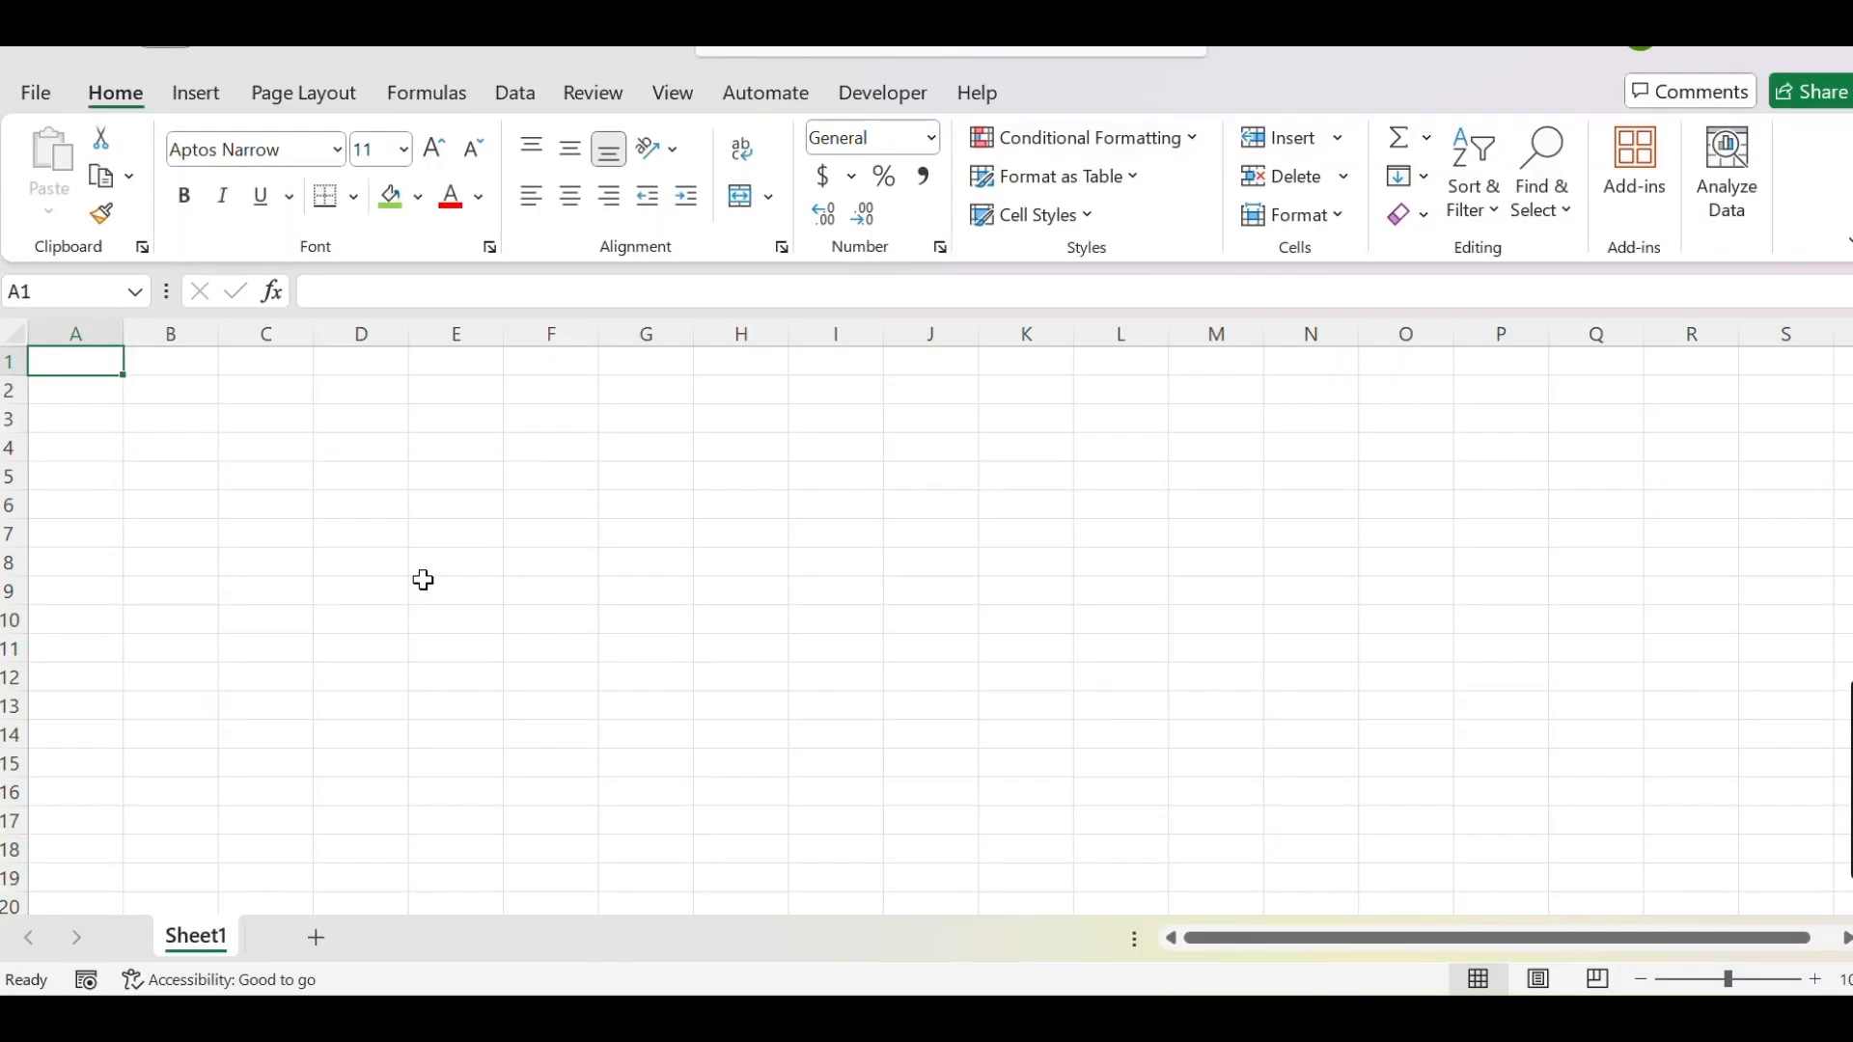
{"action": "key", "text": "alt+Tab"}
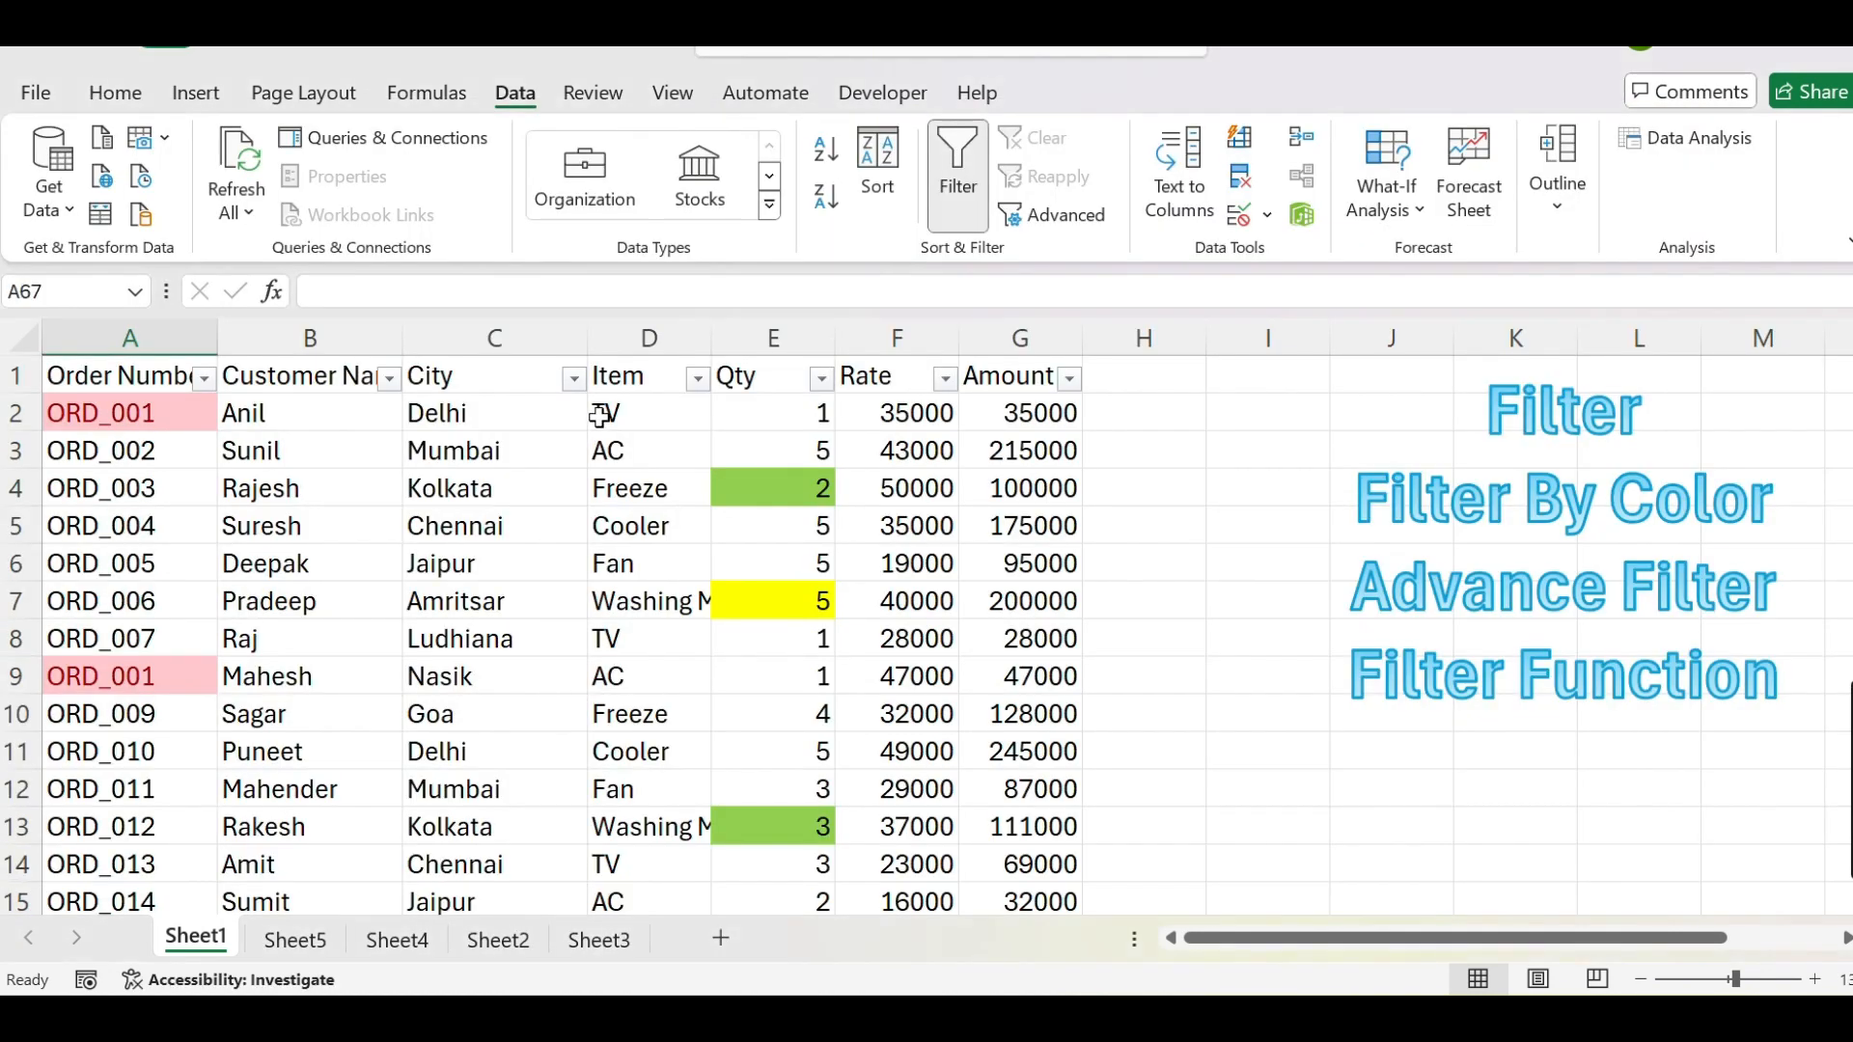
{"action": "key", "text": "alt+Tab"}
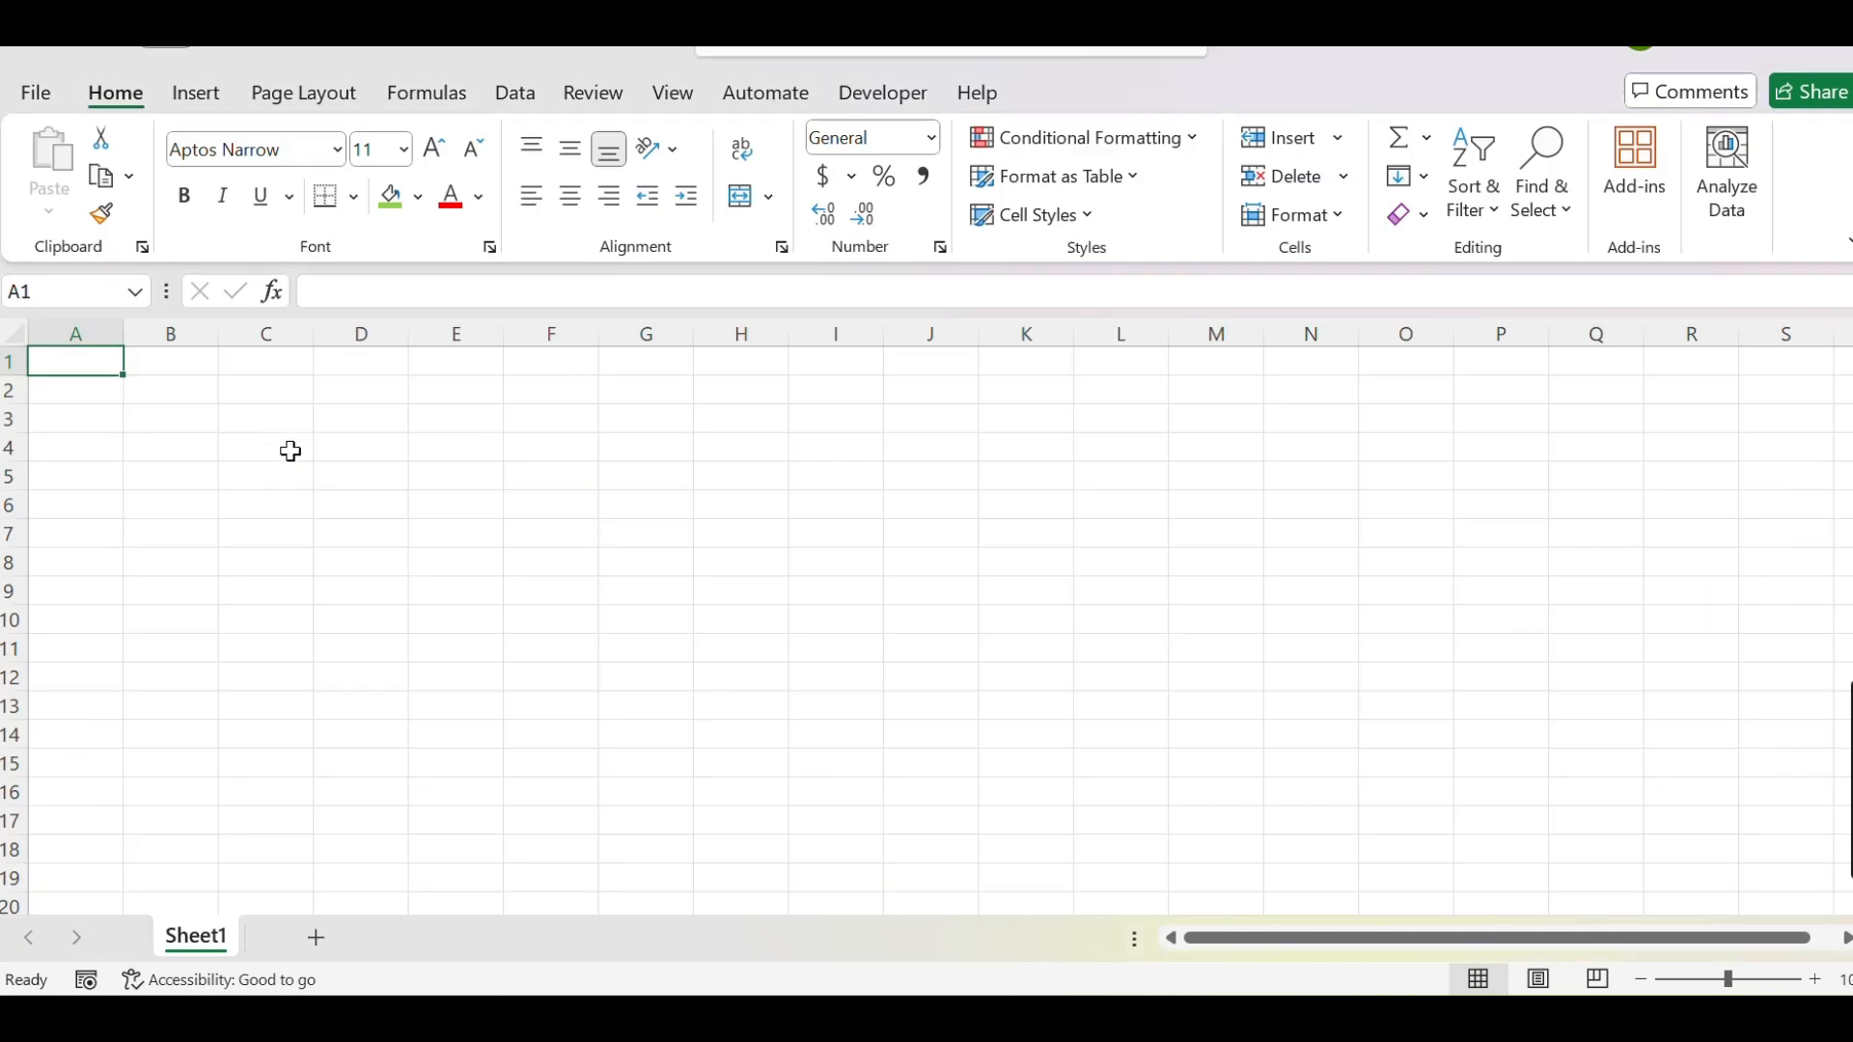
{"action": "key", "text": "alt+Tab"}
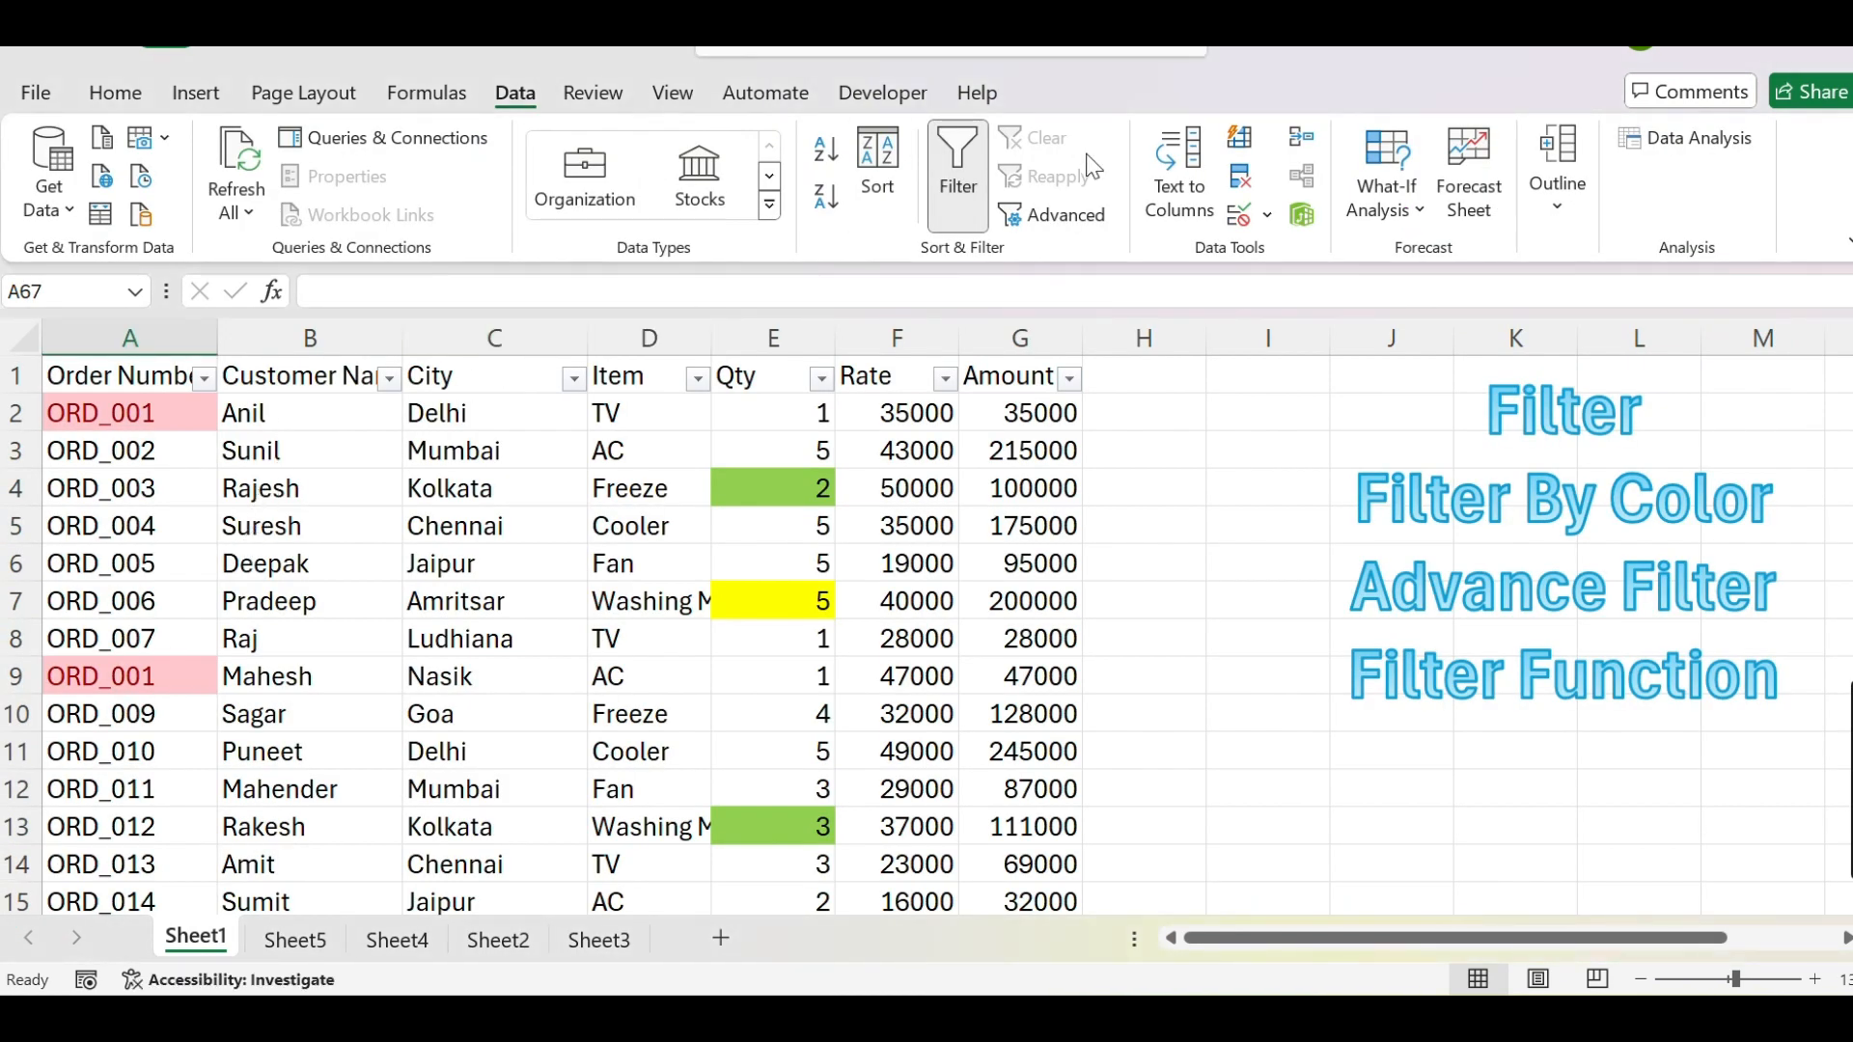
Turn off the column filters and copy the Item header with its TV value from D1:D2 to I1:I2
{"action": "left_click", "coordinate": [982, 195]}
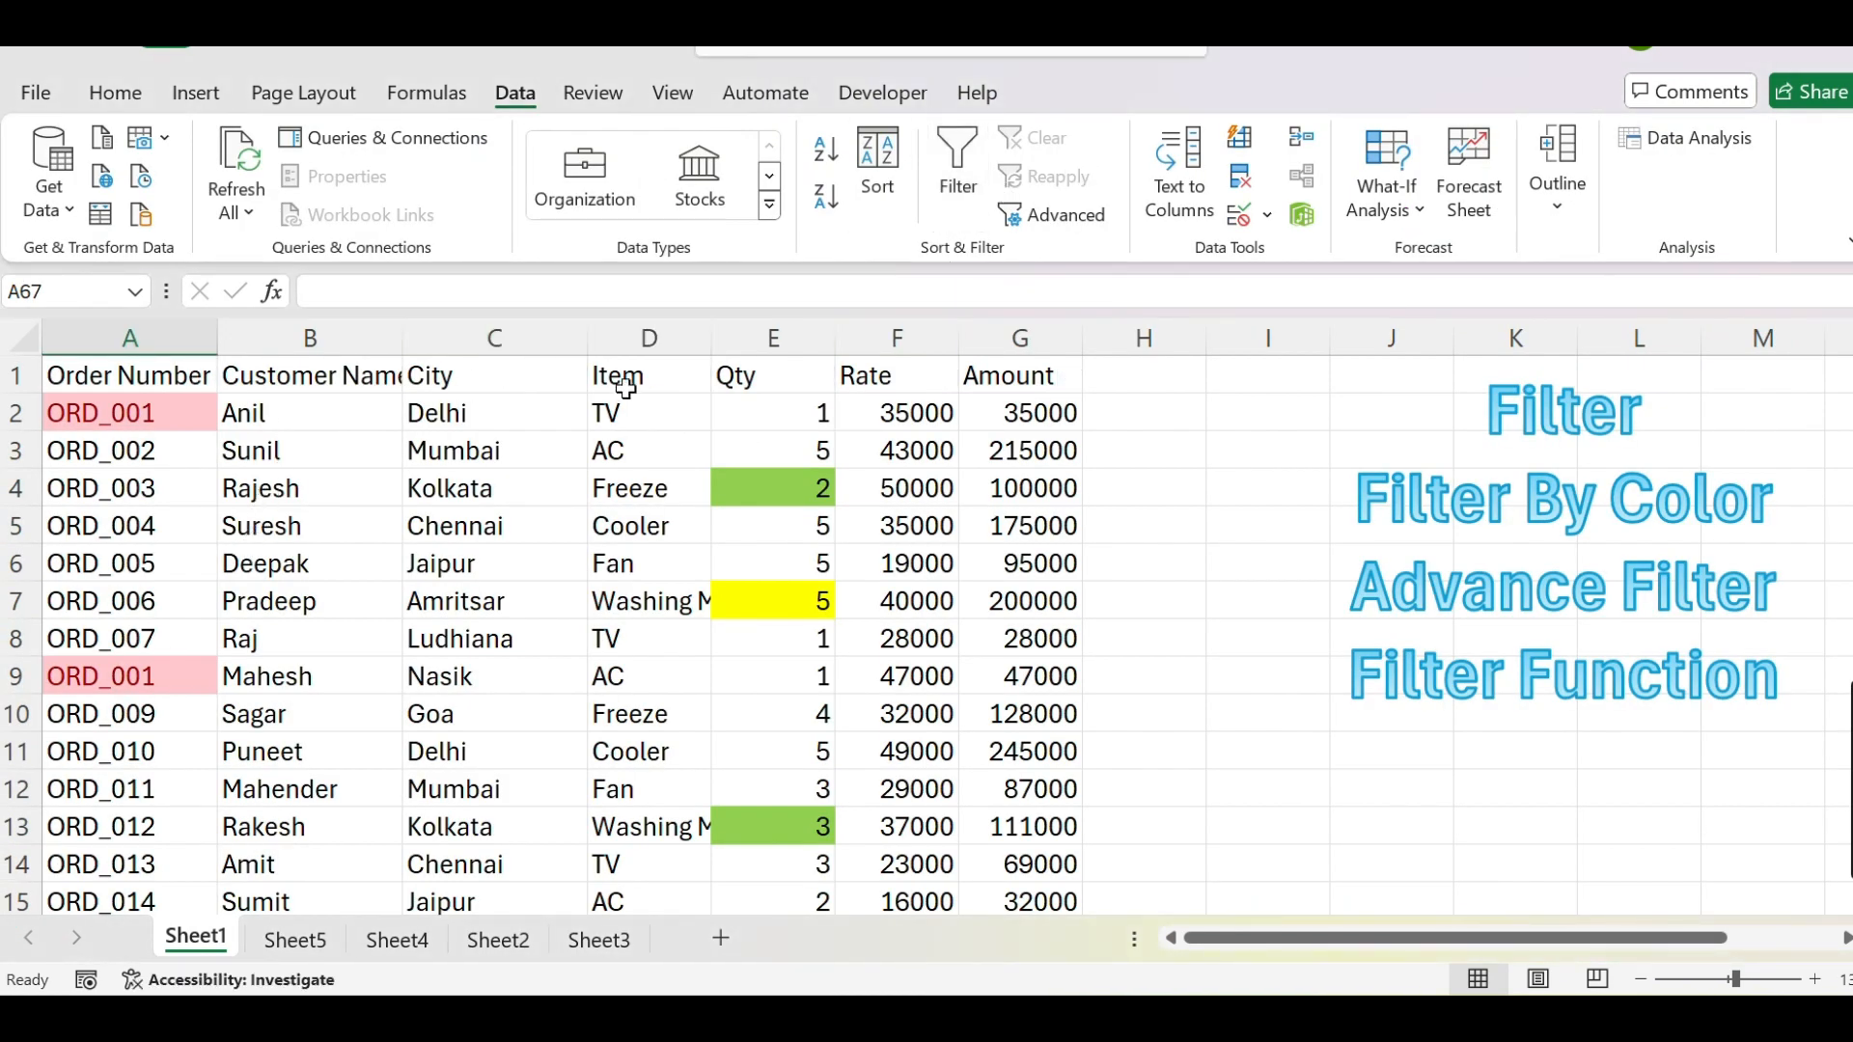
{"action": "left_click_drag", "start_coordinate": [617, 385], "coordinate": [633, 398]}
{"action": "key", "text": "ctrl+c"}
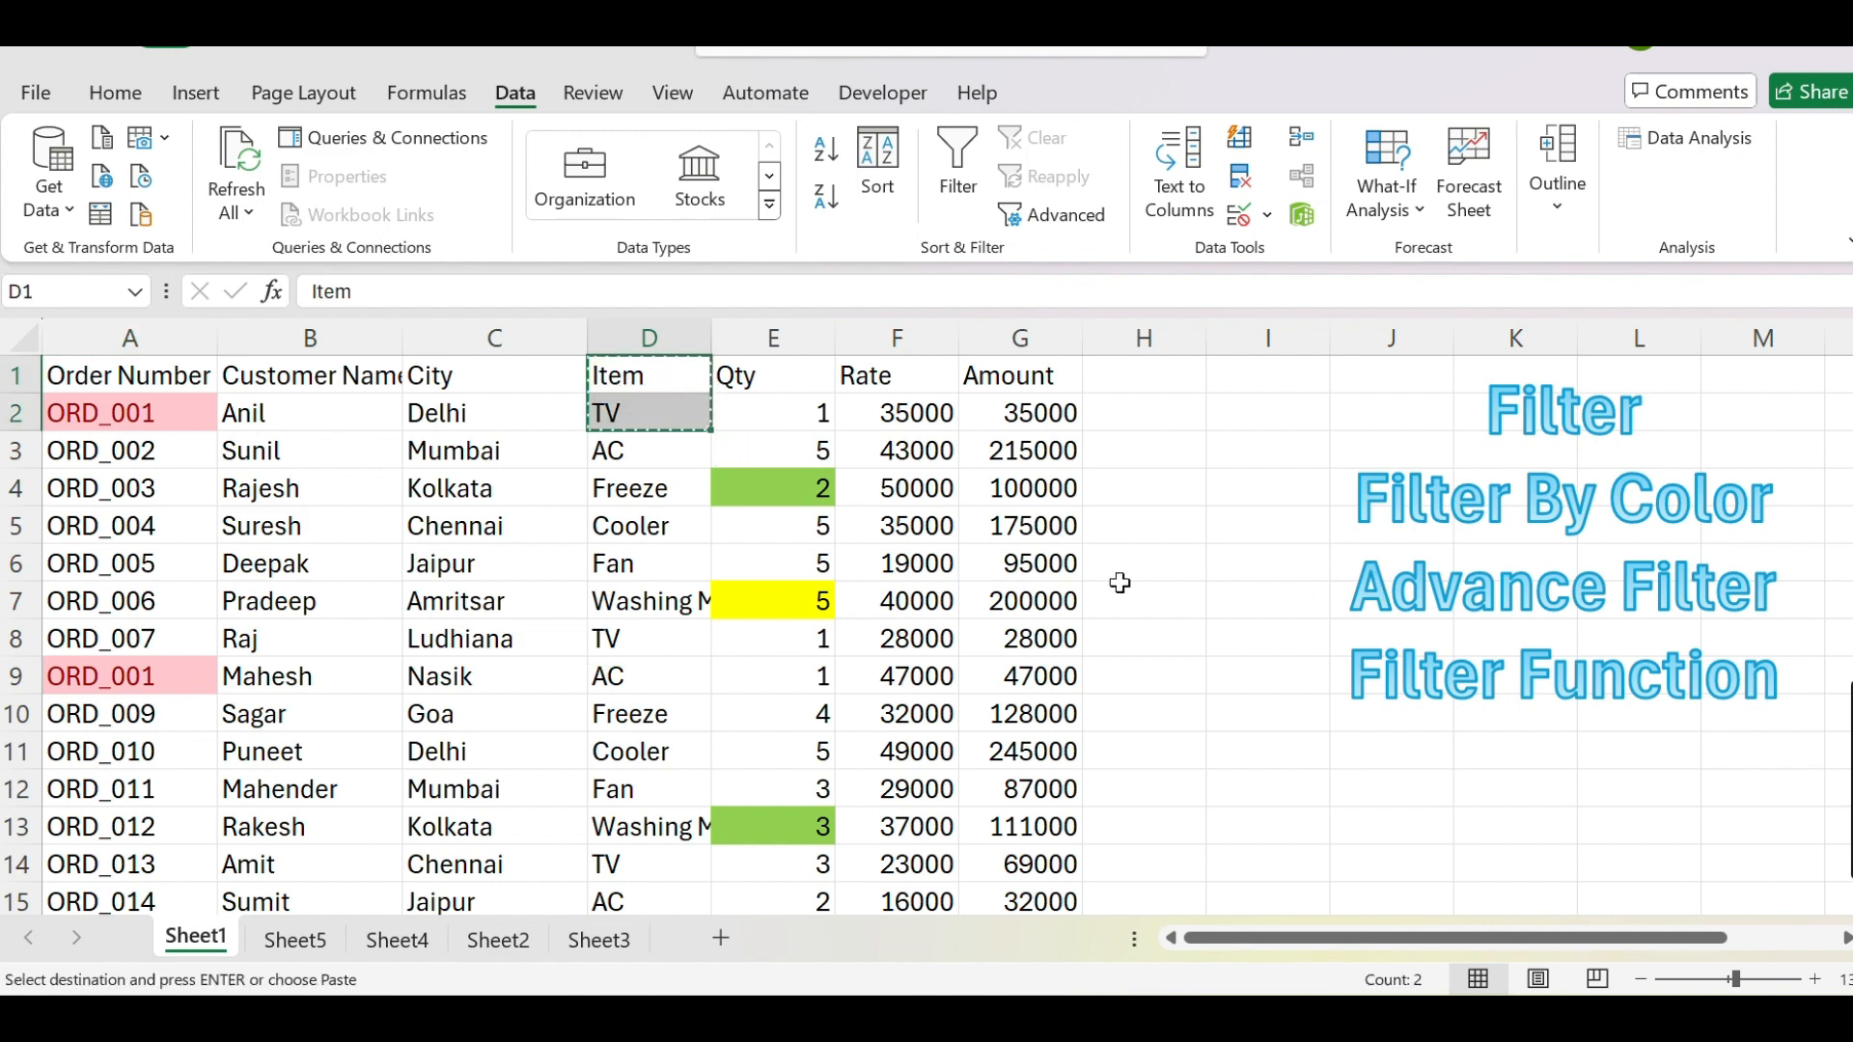
{"action": "scroll", "coordinate": [488, 447], "scroll_direction": "down", "scroll_amount": 12}
{"action": "scroll", "coordinate": [453, 593], "scroll_direction": "up", "scroll_amount": 2}
{"action": "scroll", "coordinate": [442, 608], "scroll_direction": "down", "scroll_amount": 5}
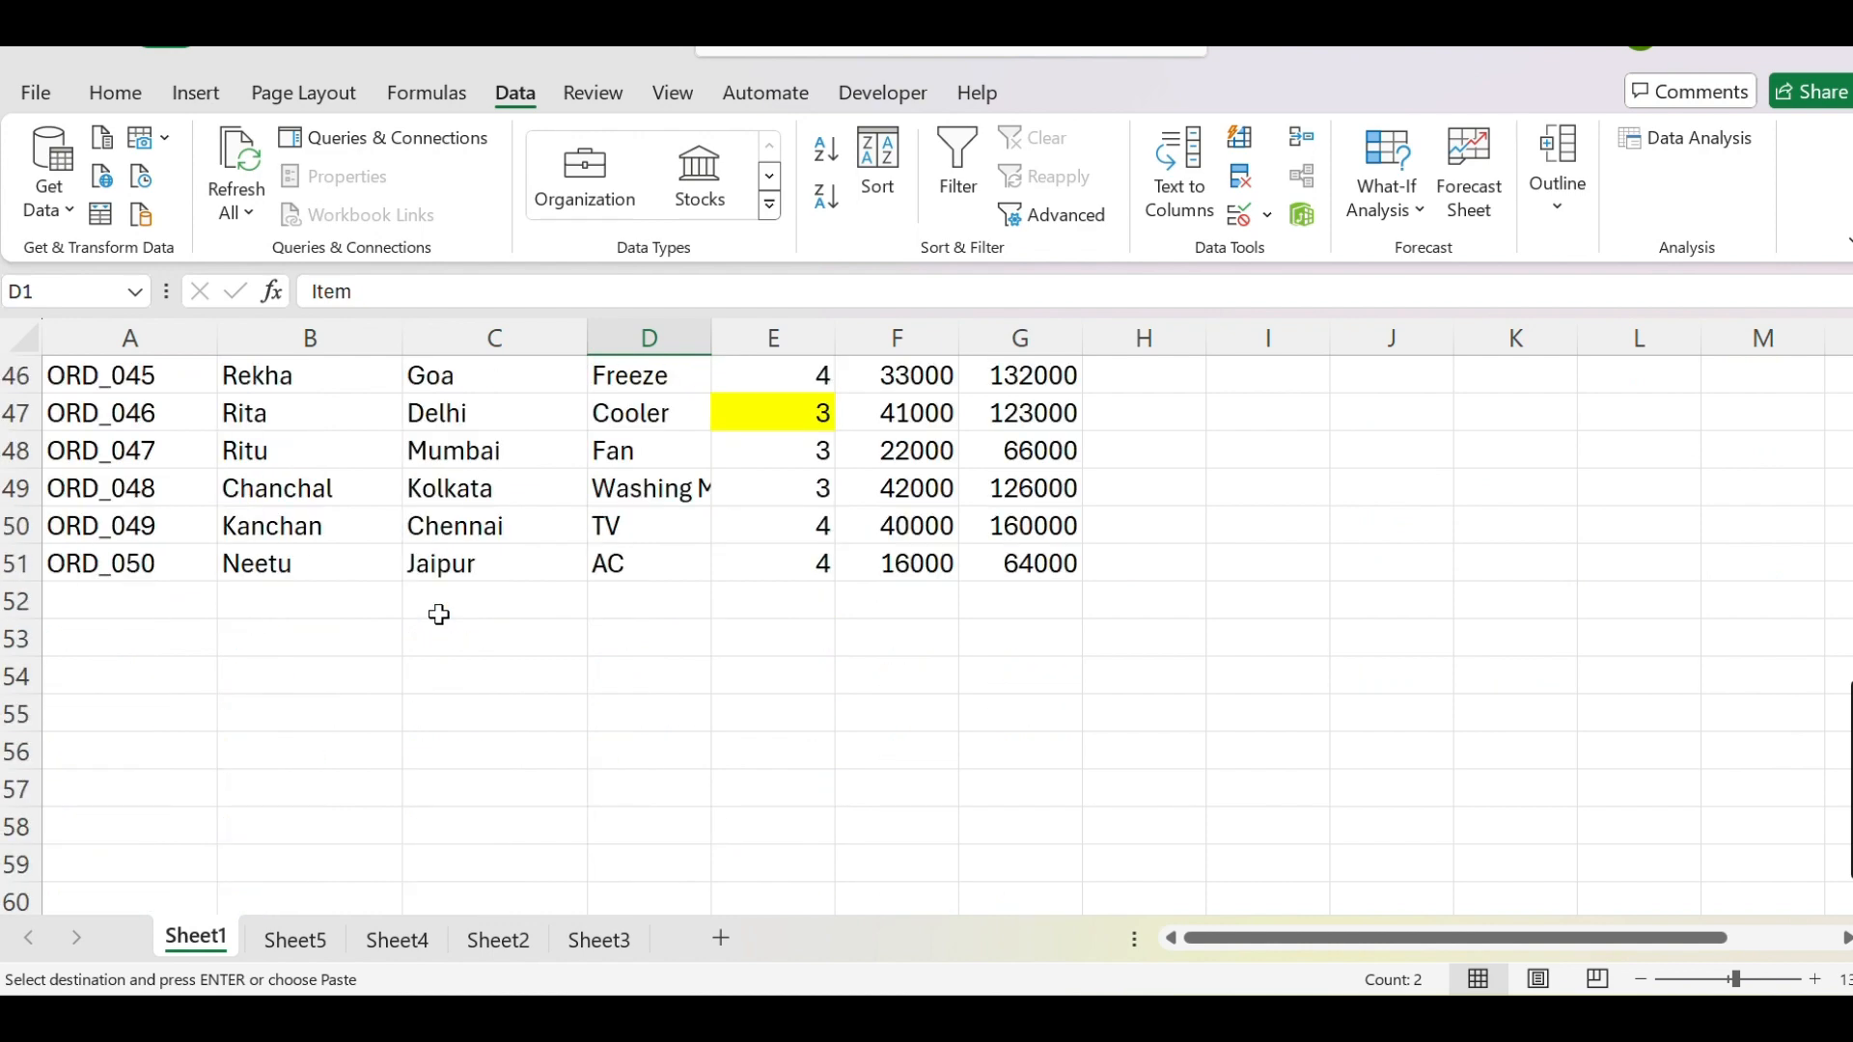
{"action": "scroll", "coordinate": [434, 612], "scroll_direction": "up", "scroll_amount": 15}
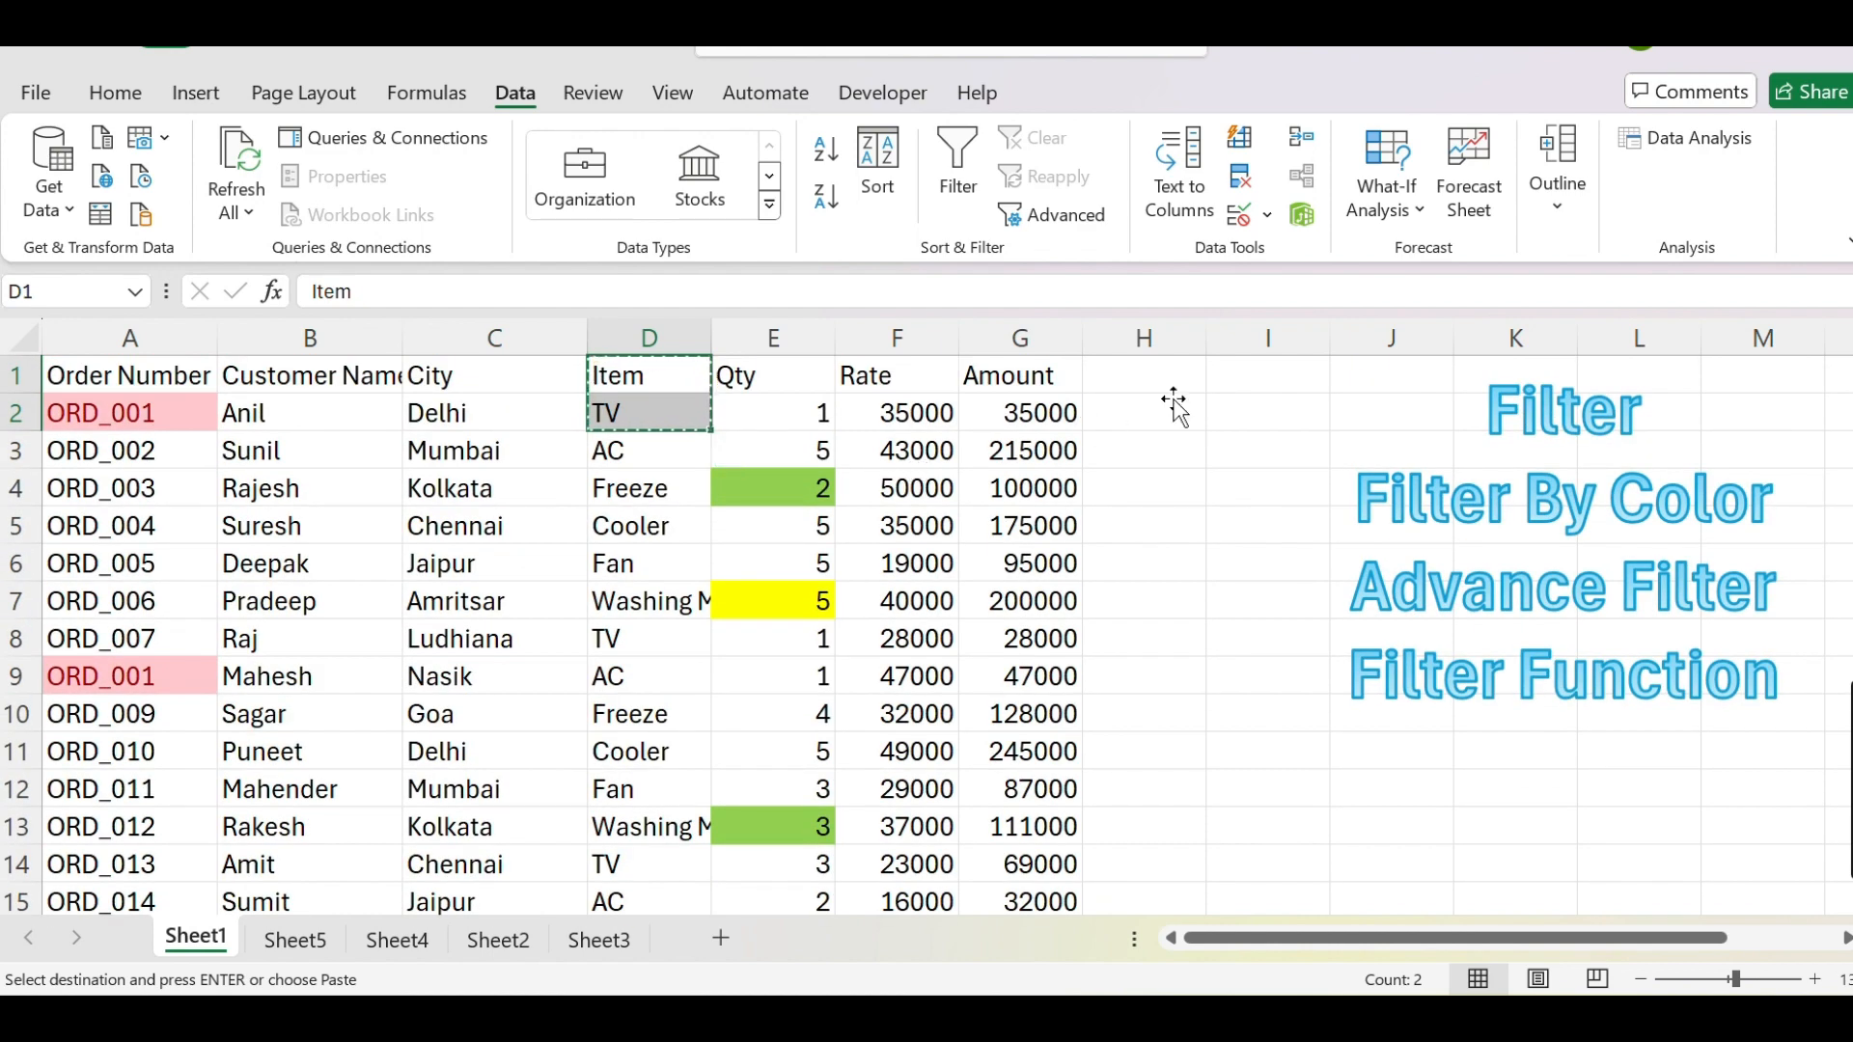
{"action": "left_click", "coordinate": [1218, 377]}
{"action": "key", "text": "ctrl+v"}
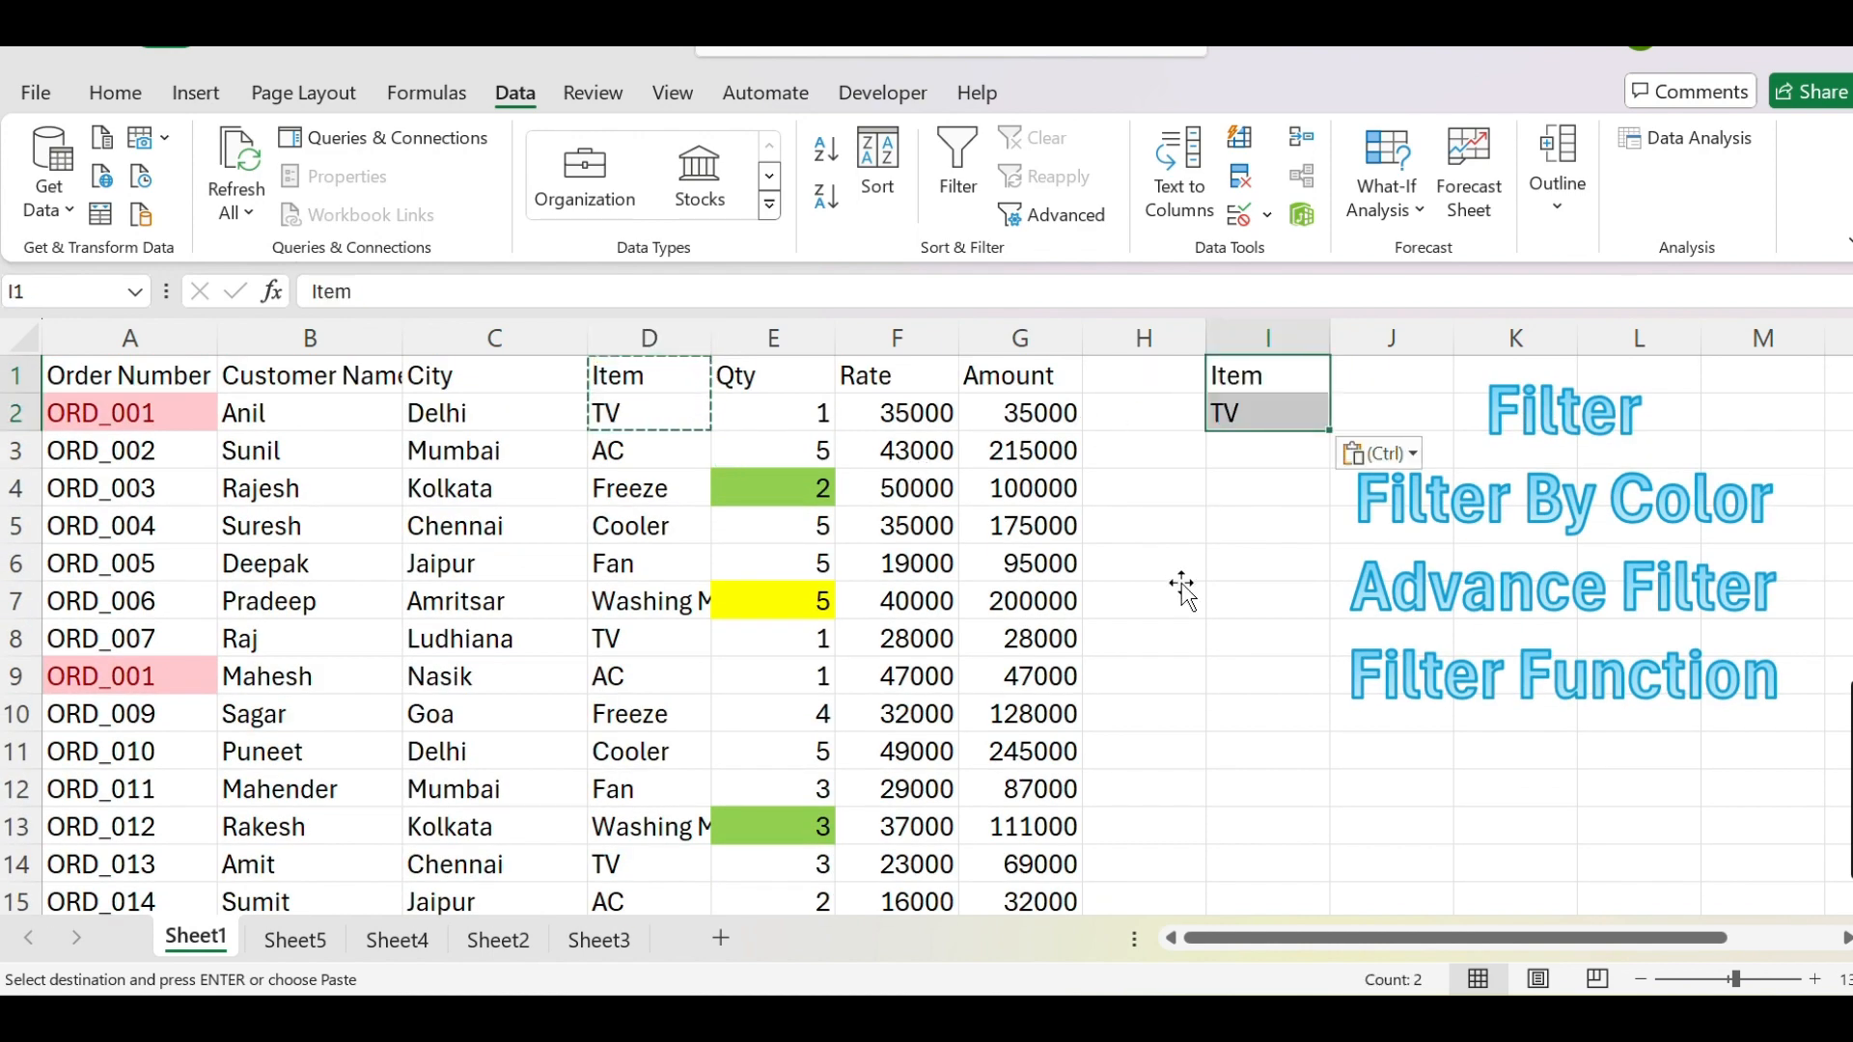
{"action": "left_click", "coordinate": [1182, 596]}
{"action": "left_click", "coordinate": [1172, 646]}
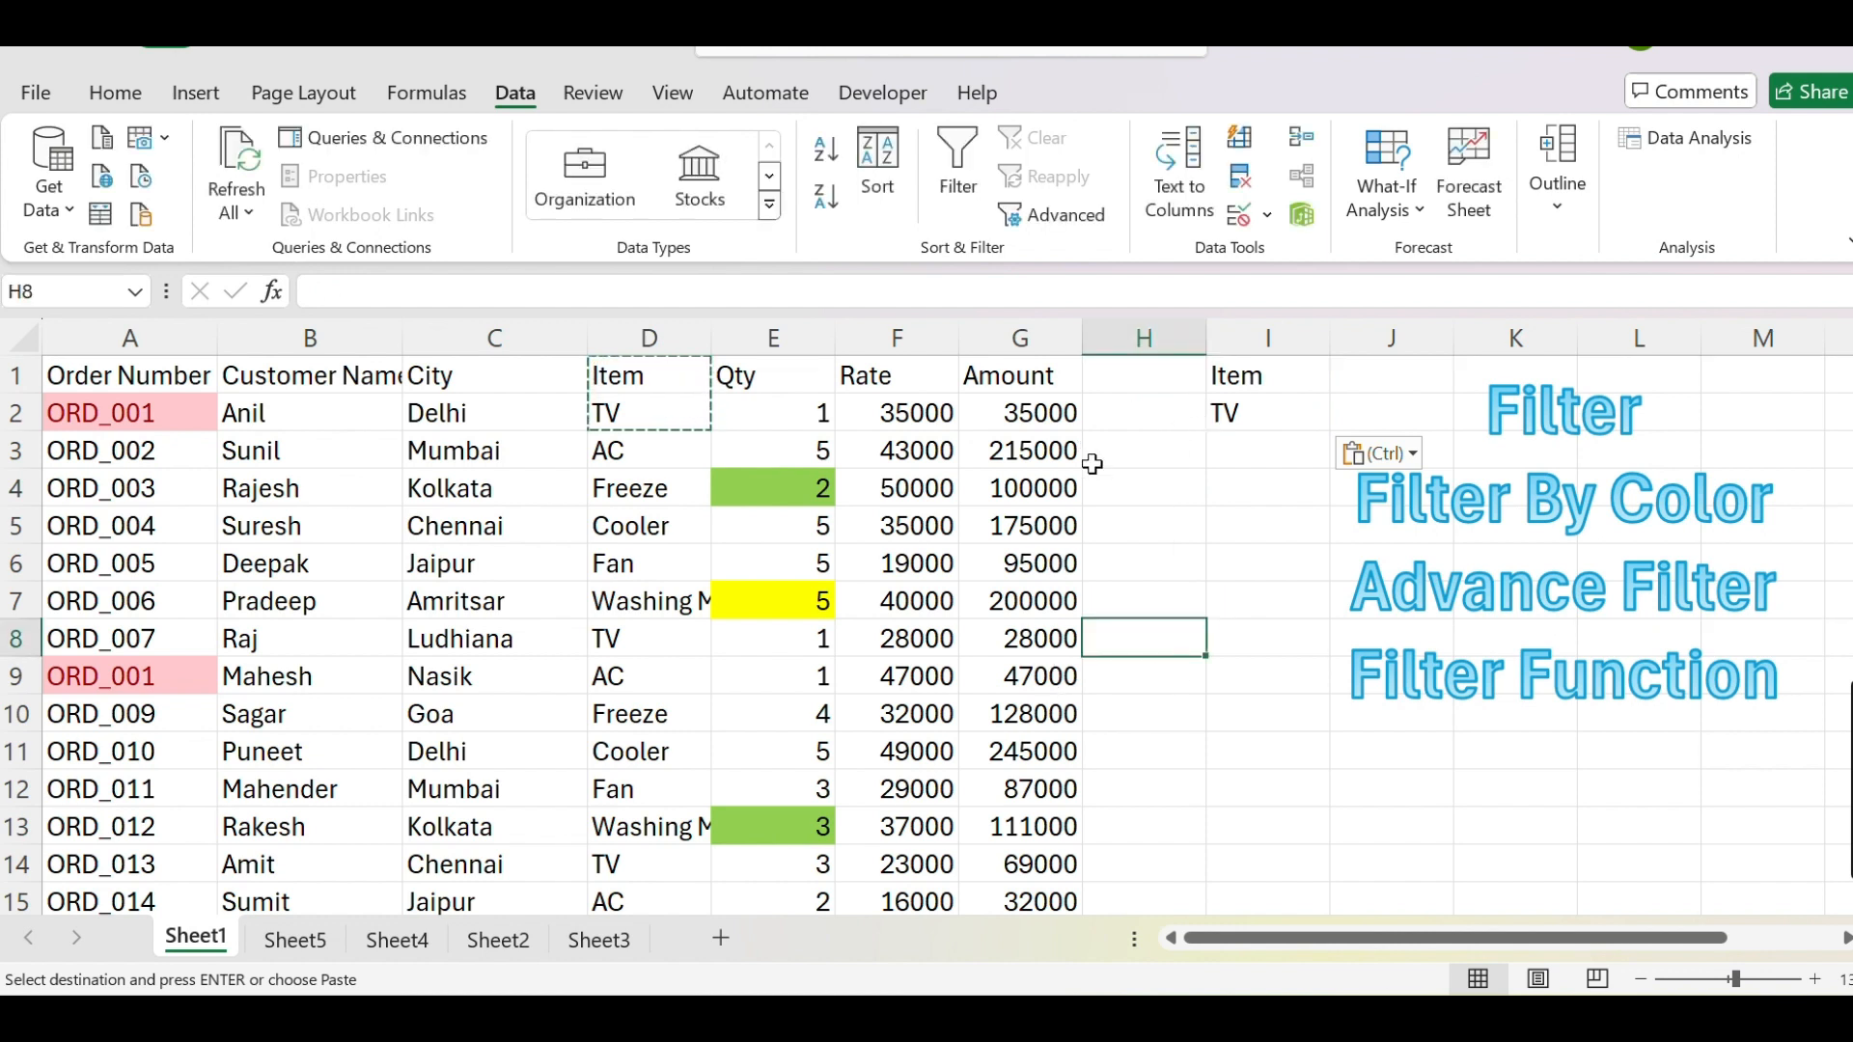
{"action": "left_click", "coordinate": [642, 447]}
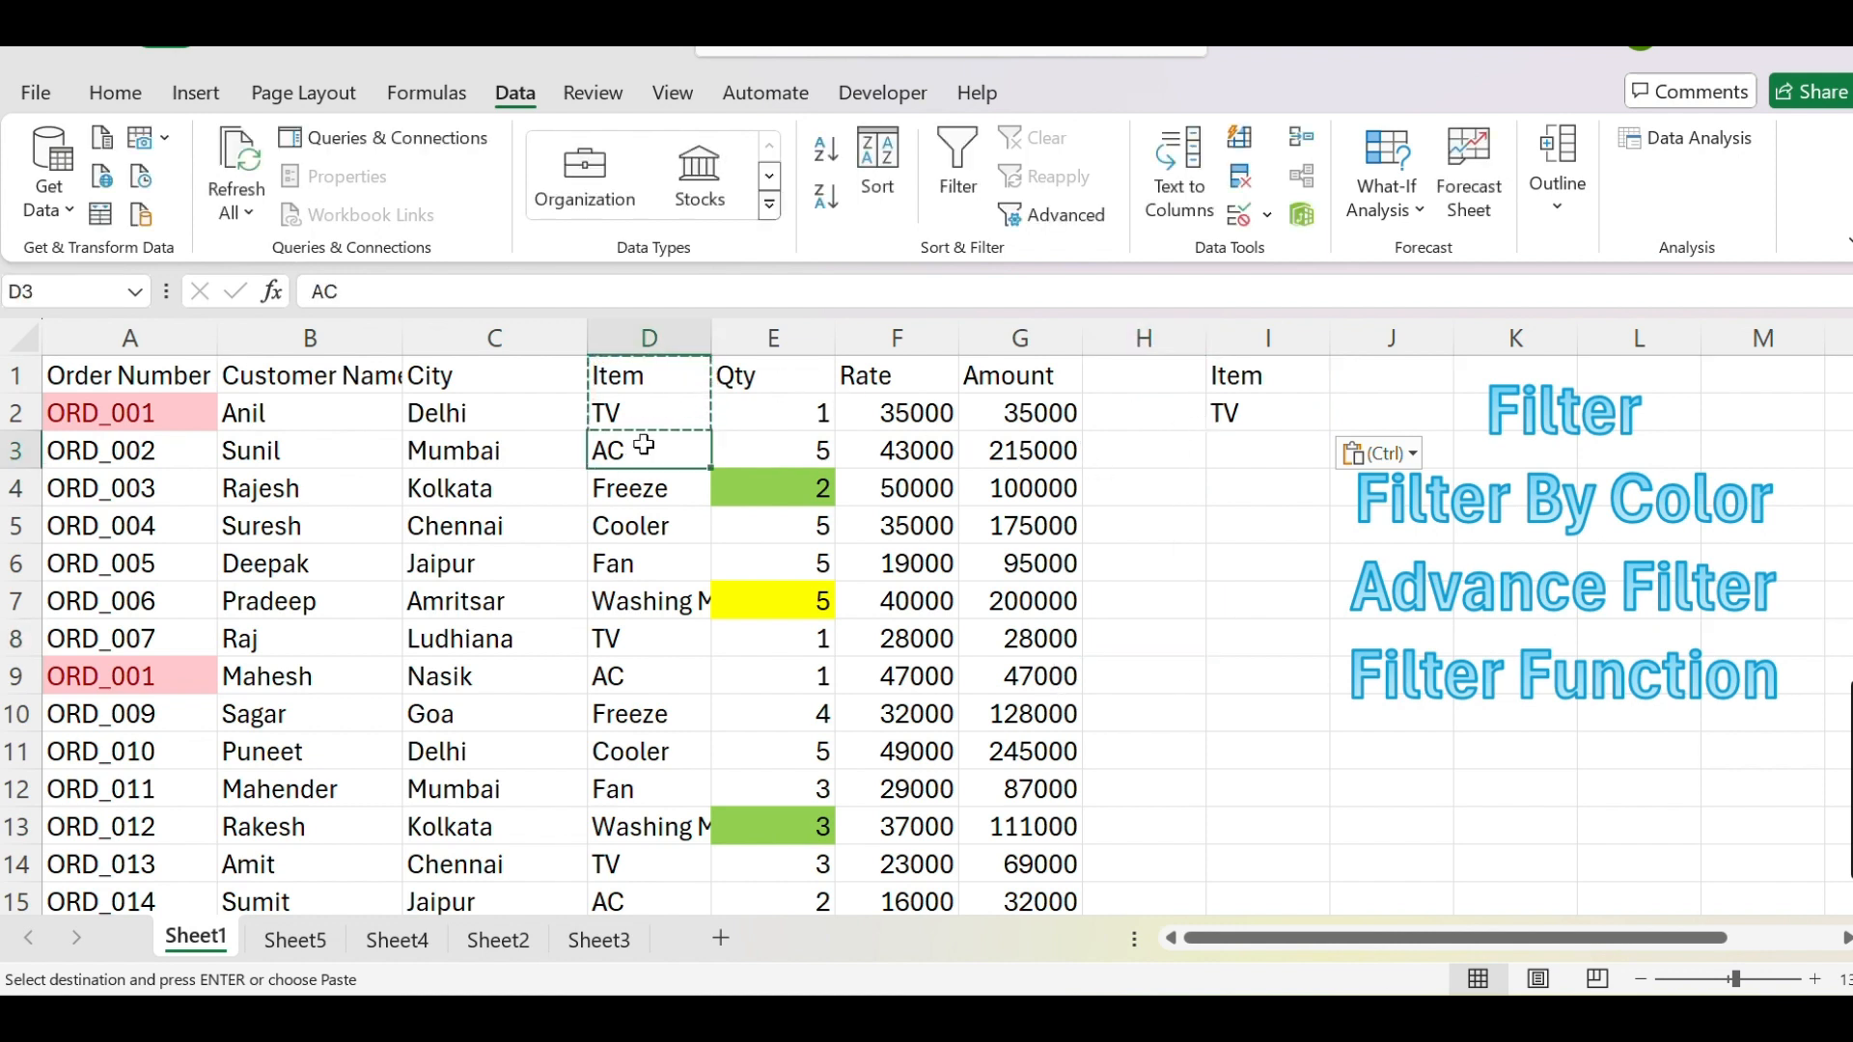
{"action": "key", "text": "Escape"}
Start an Advanced Filter that copies results to another location, using the order table A1:G51 as the list range
{"action": "scroll", "coordinate": [145, 689], "scroll_direction": "down", "scroll_amount": 17}
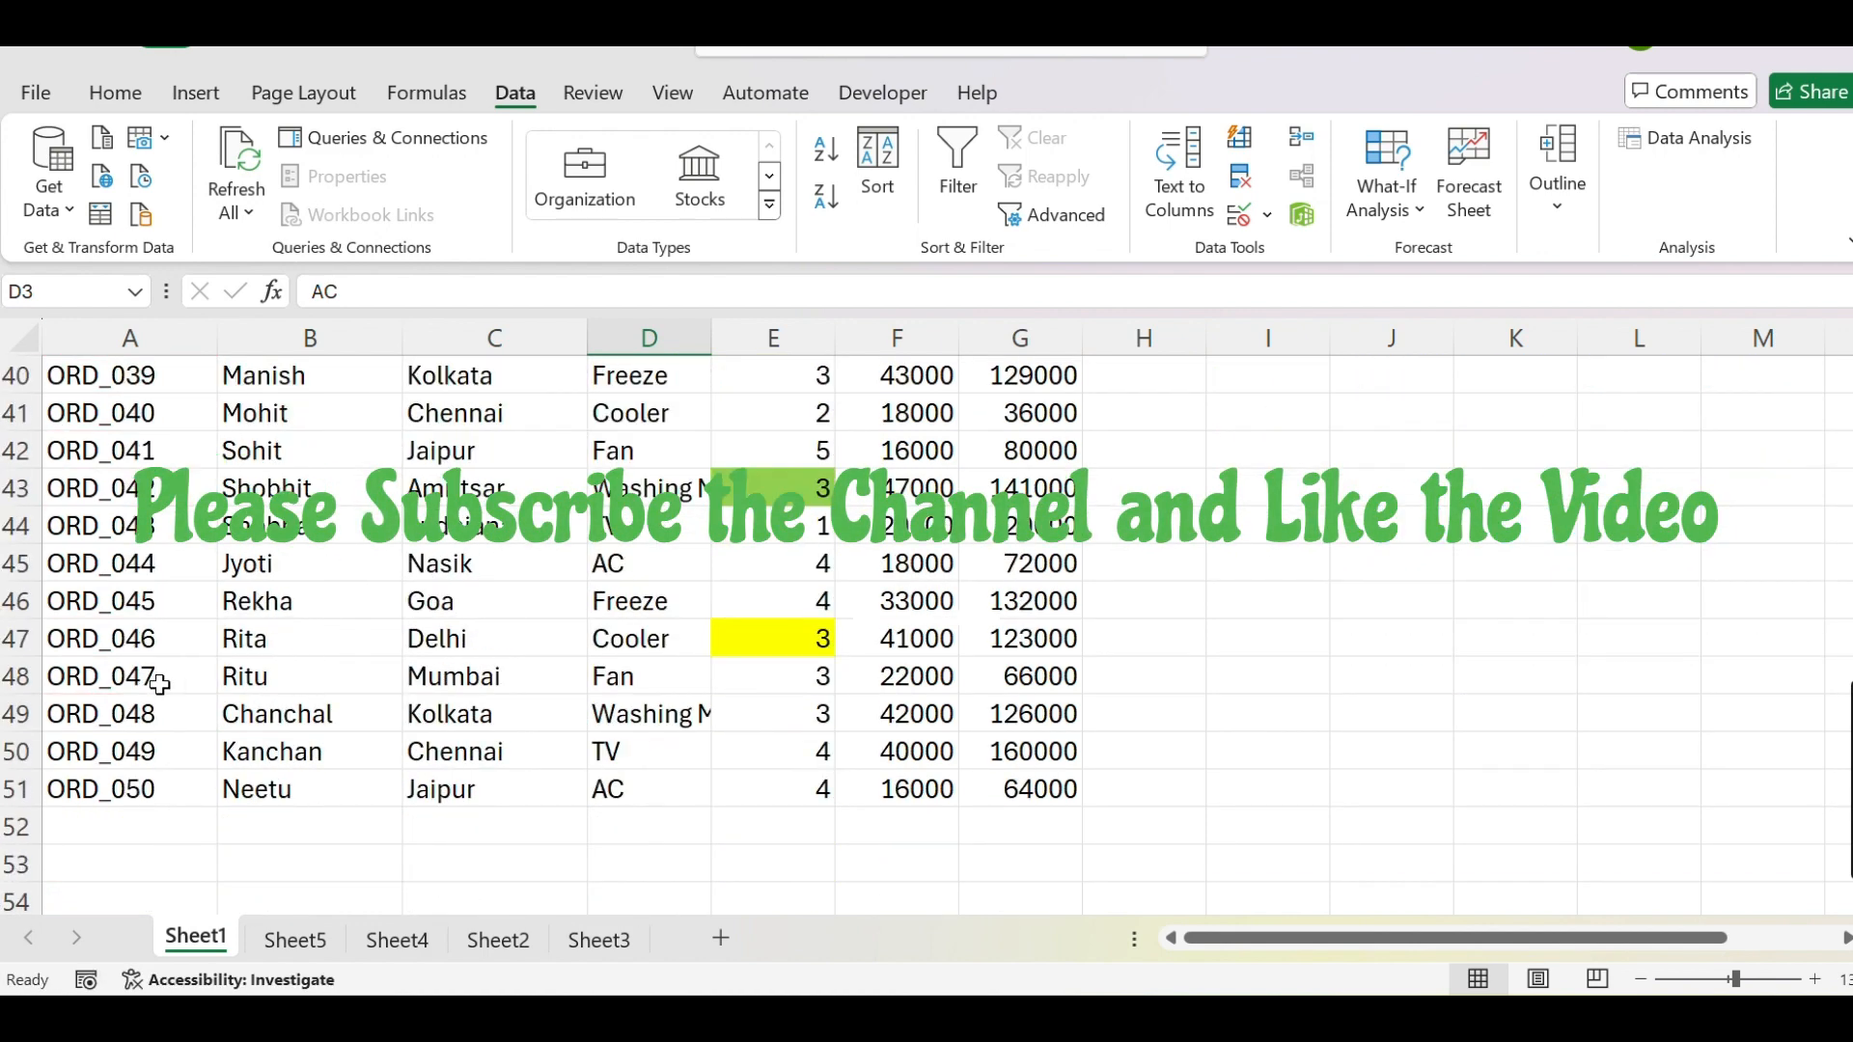
{"action": "left_click", "coordinate": [94, 415]}
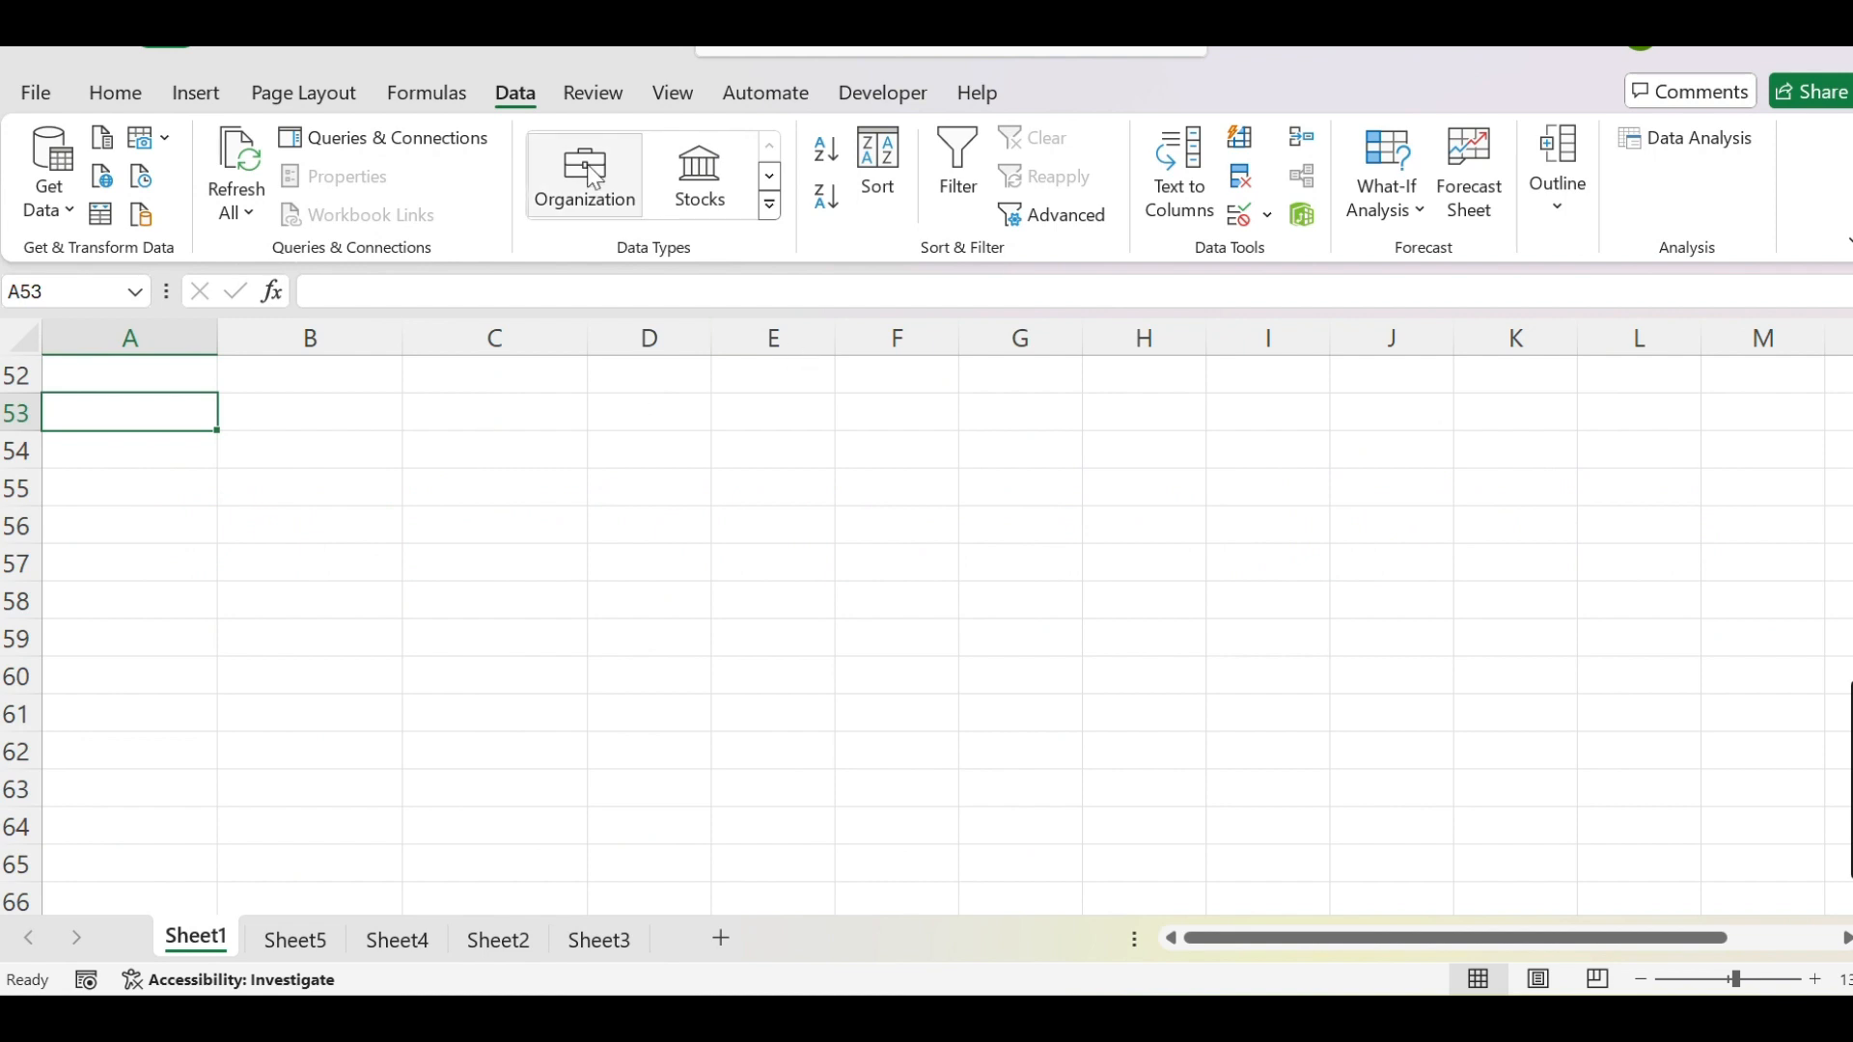
{"action": "left_click", "coordinate": [1054, 214]}
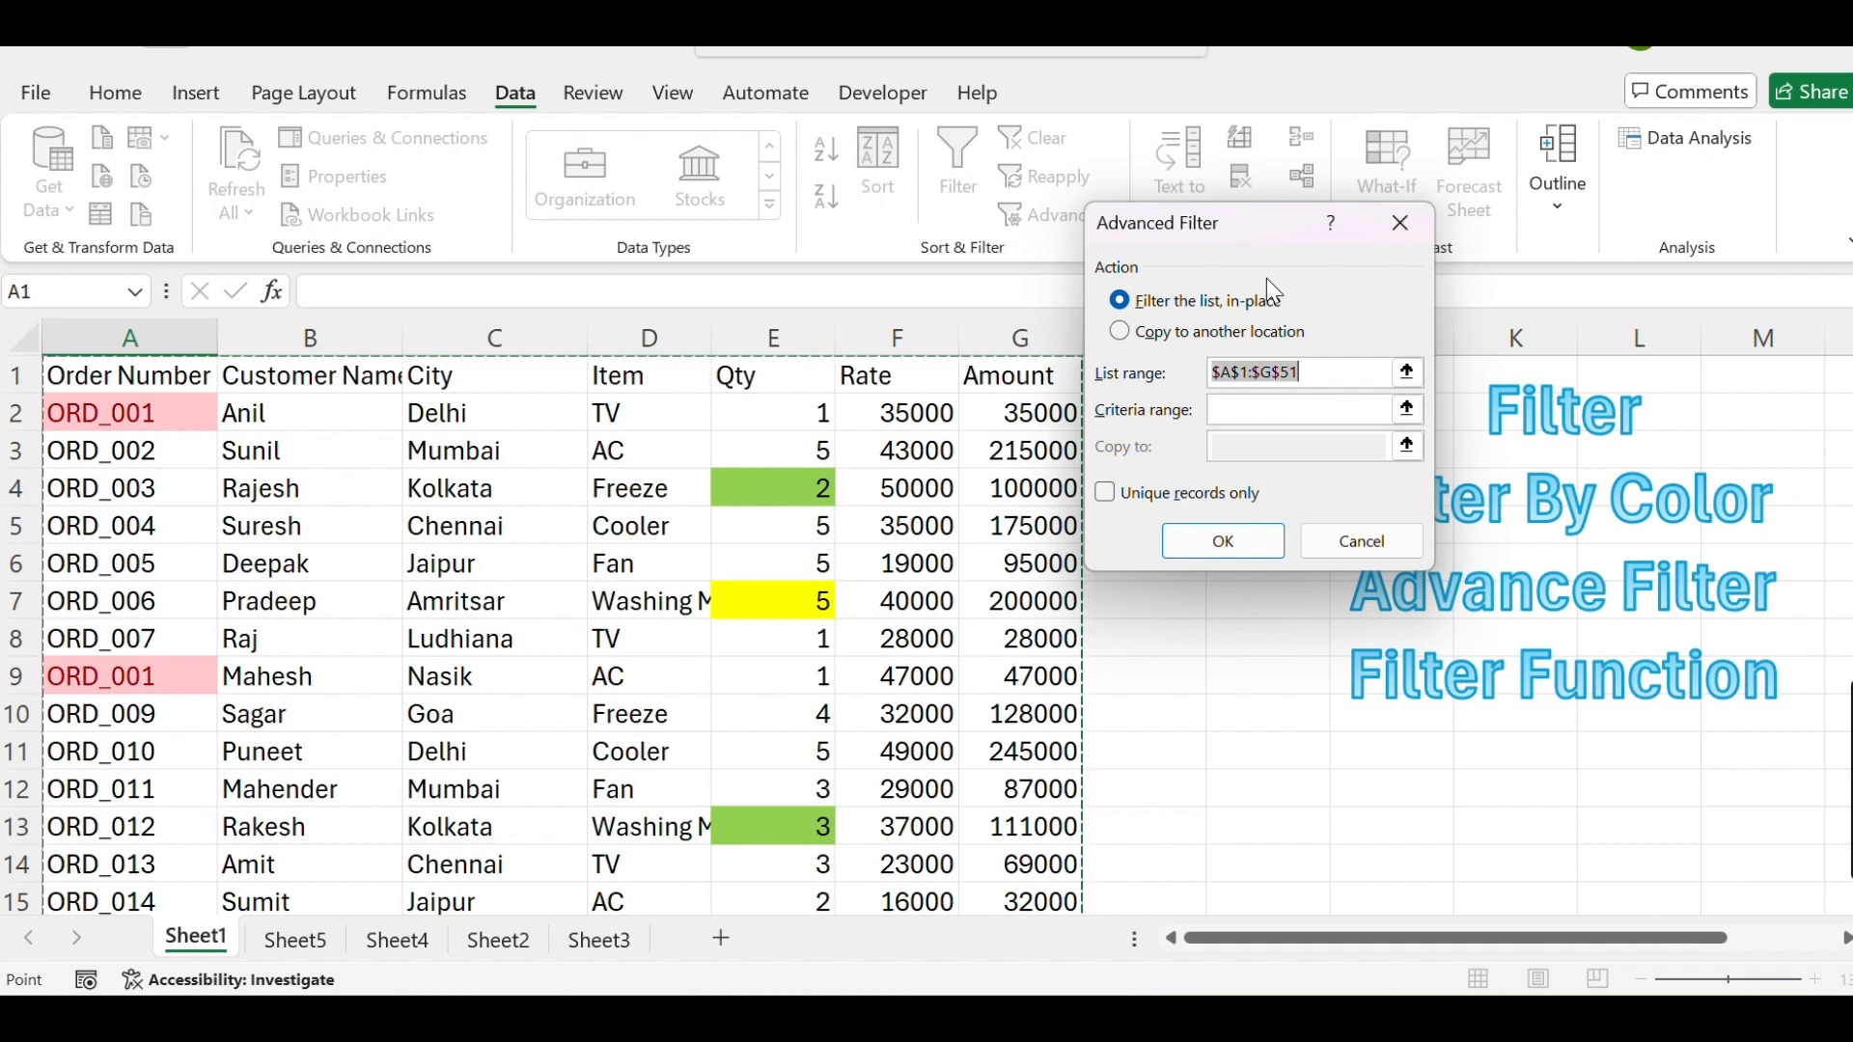
{"action": "left_click", "coordinate": [1250, 333]}
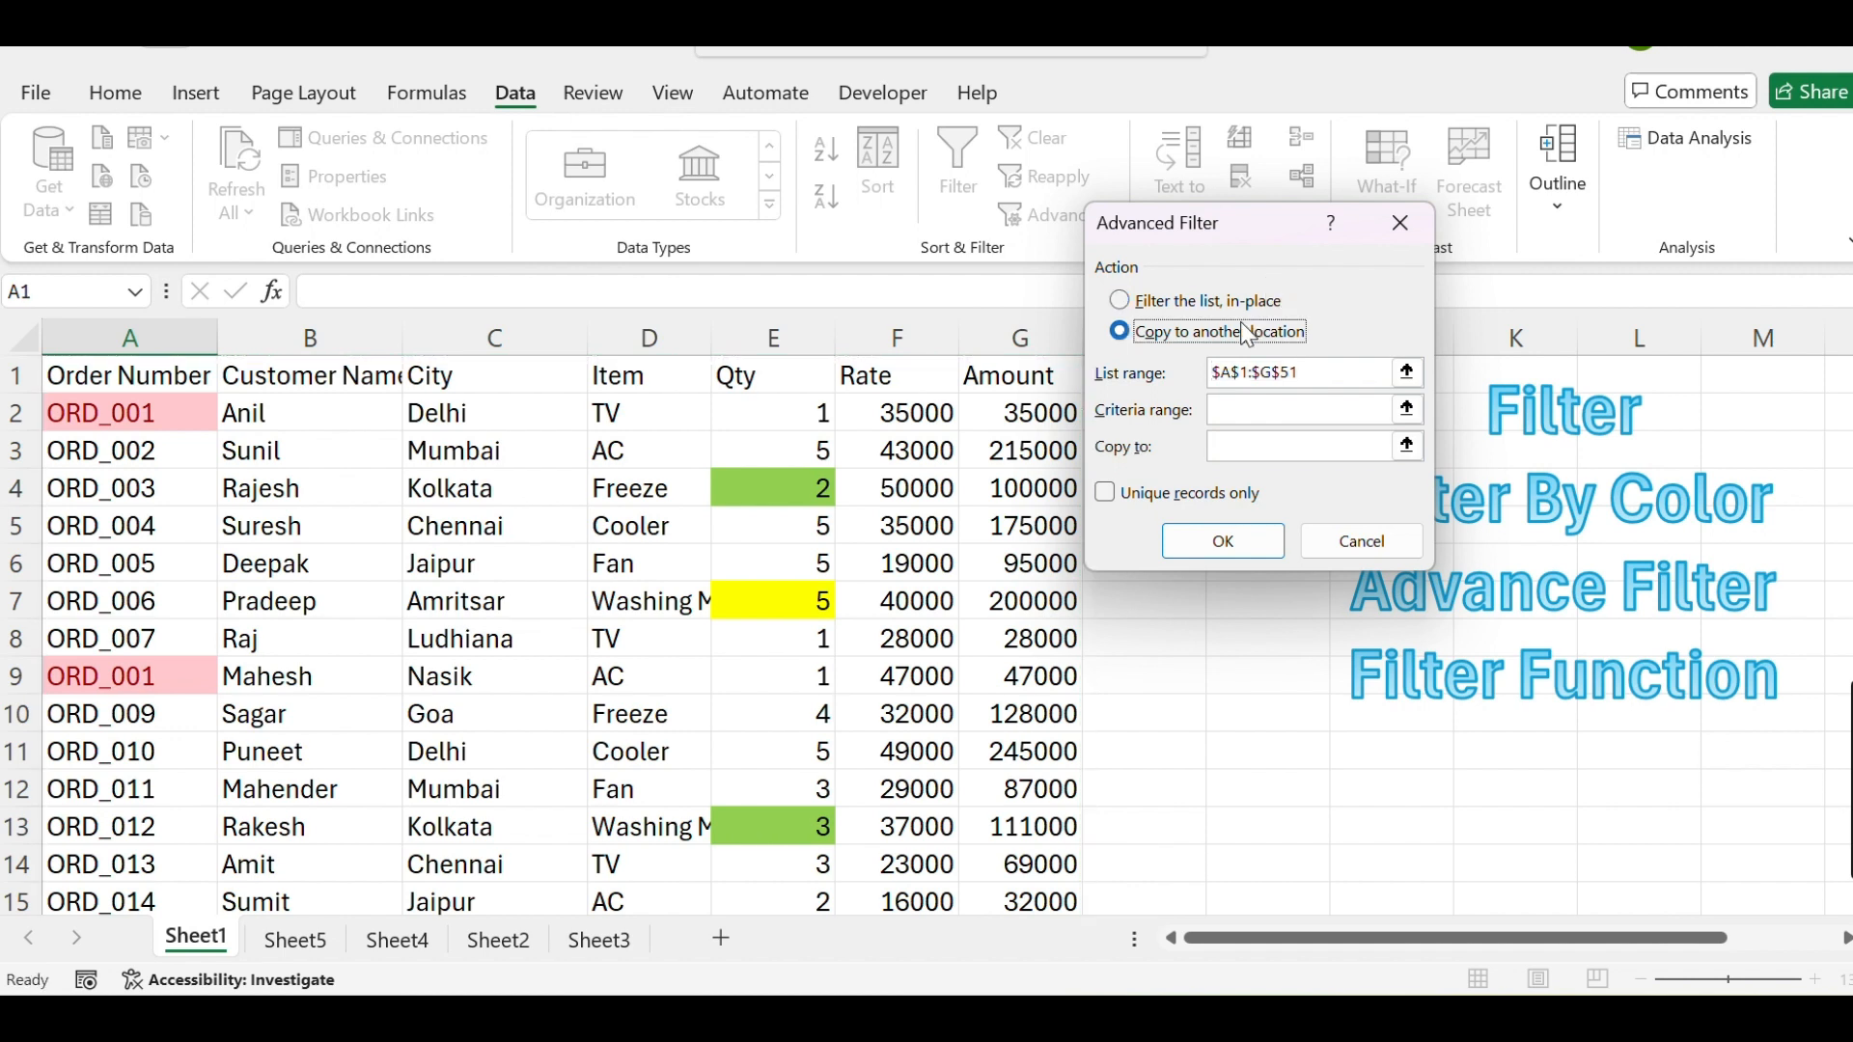
{"action": "double_click", "coordinate": [1327, 374]}
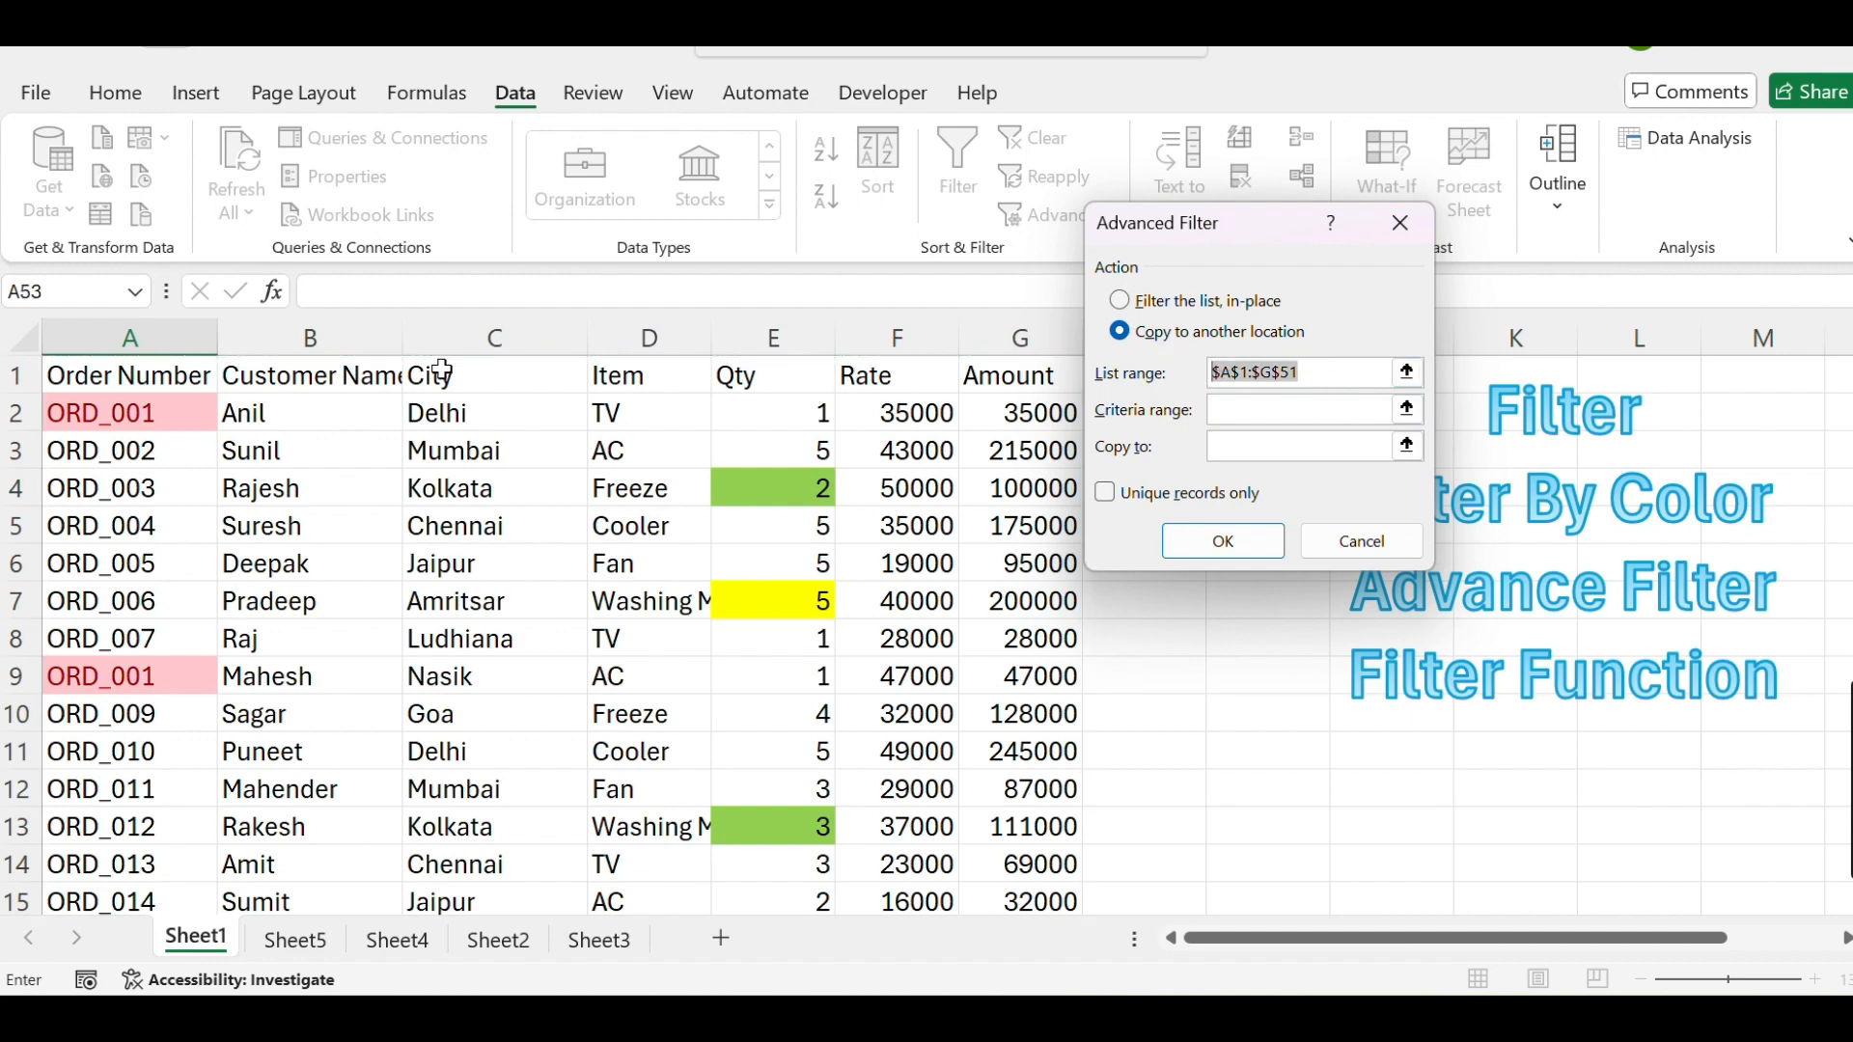
{"action": "left_click_drag", "start_coordinate": [116, 375], "coordinate": [1013, 791]}
Set the advanced filter's criteria range to I1:I2 on Sheet1
{"action": "left_click", "coordinate": [1232, 408]}
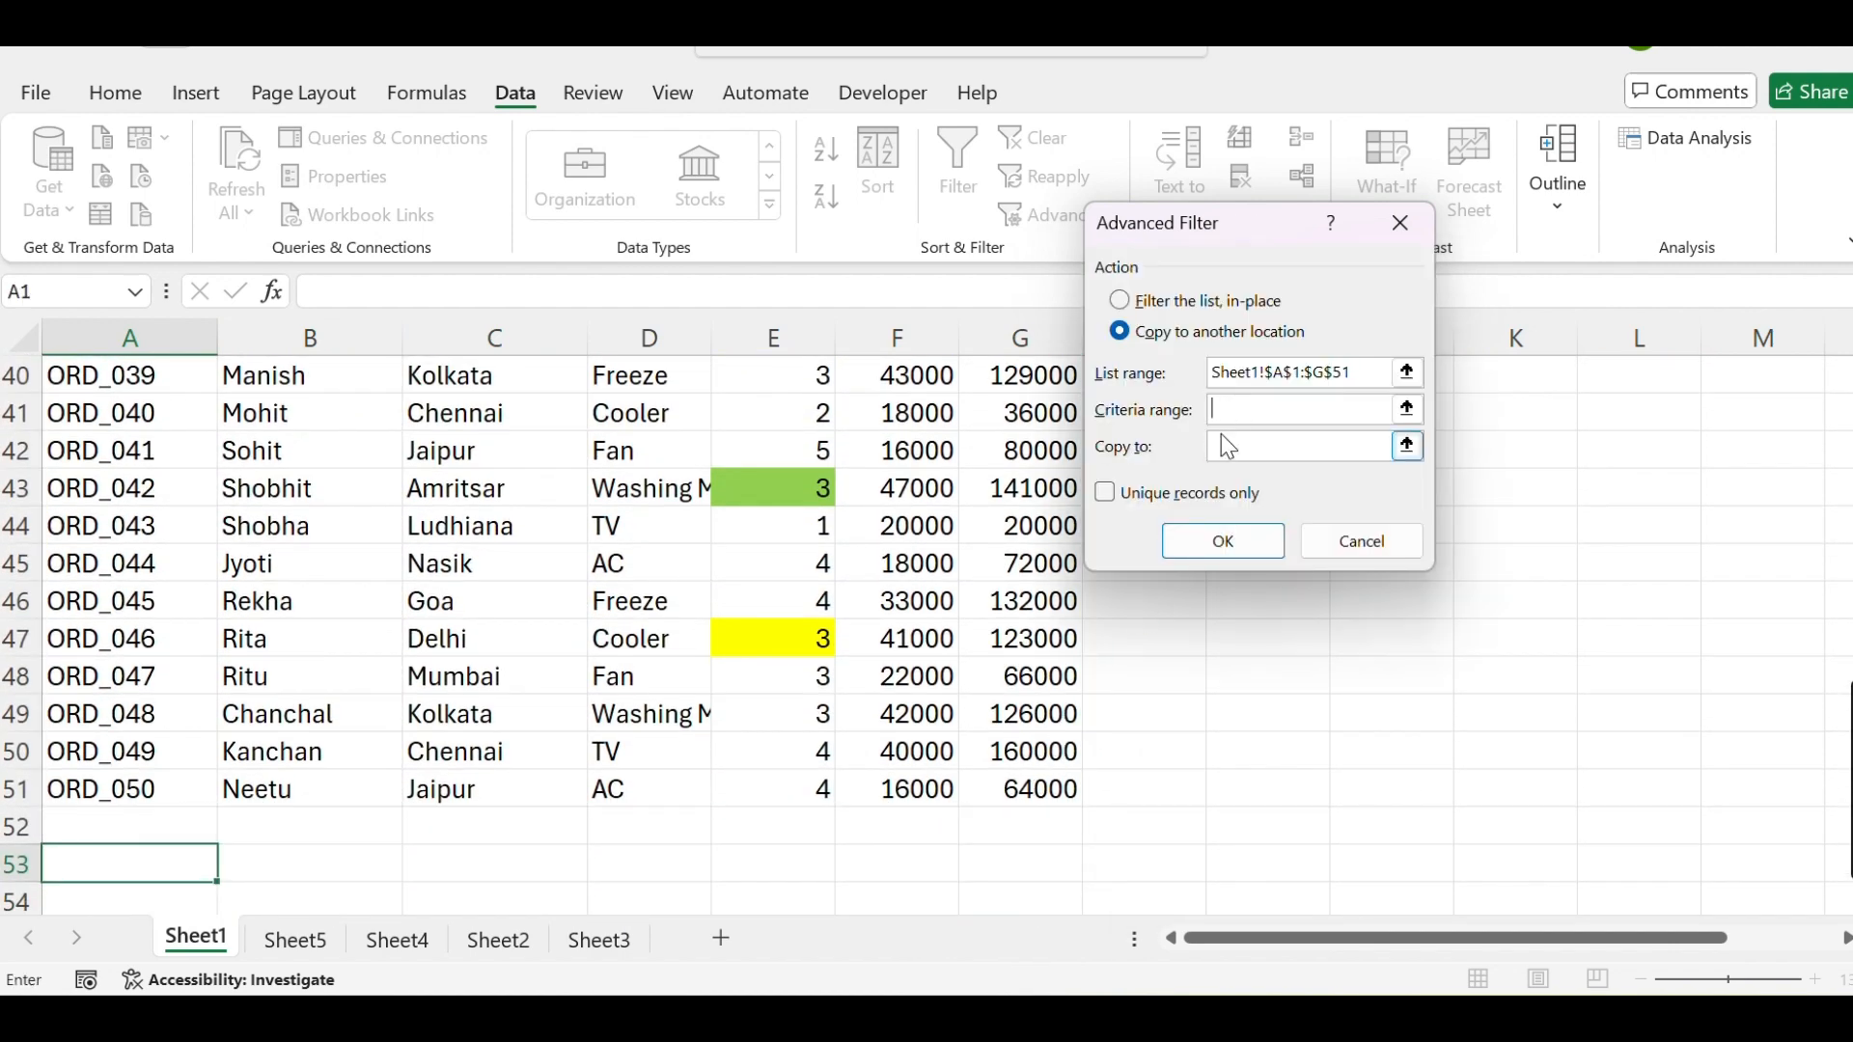
{"action": "scroll", "coordinate": [1099, 674], "scroll_direction": "up", "scroll_amount": 6}
{"action": "scroll", "coordinate": [1099, 674], "scroll_direction": "up", "scroll_amount": 7}
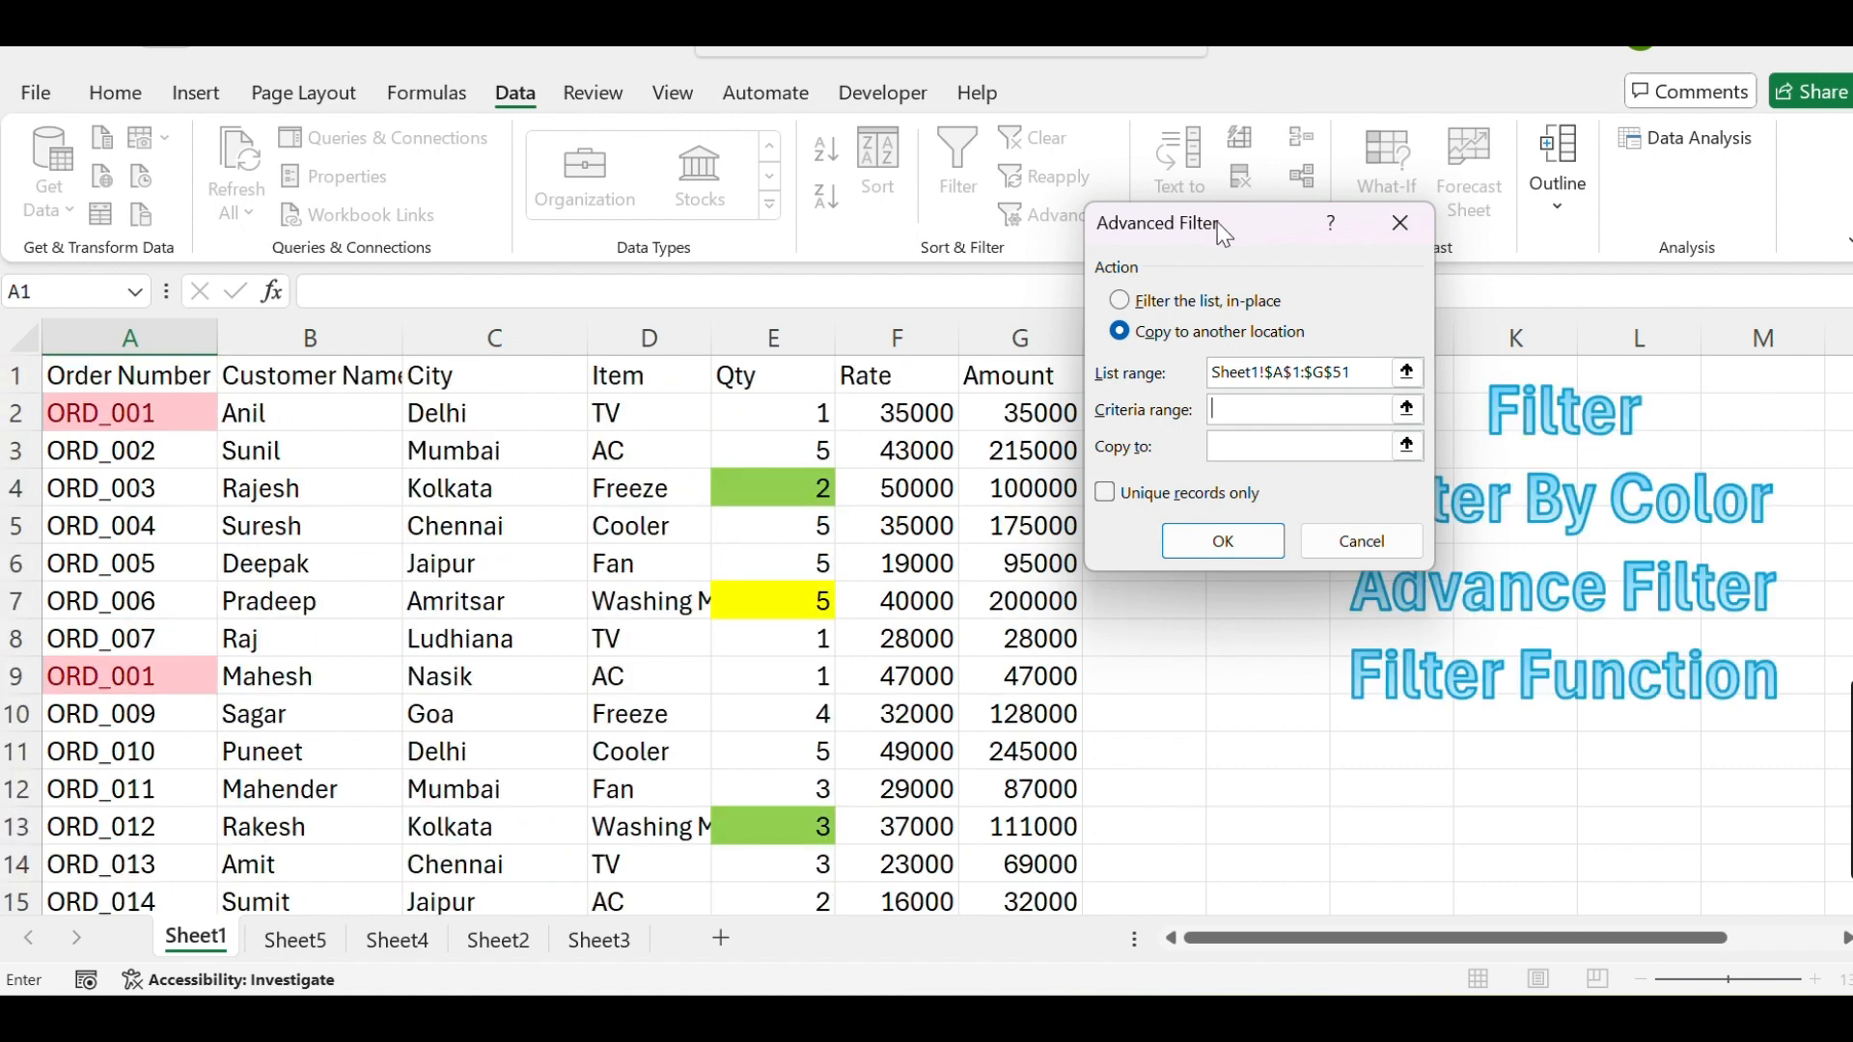
{"action": "left_click_drag", "start_coordinate": [1224, 231], "coordinate": [883, 244]}
{"action": "left_click_drag", "start_coordinate": [1236, 376], "coordinate": [1236, 410]}
Set cell A53 on Sheet1 as the copy destination and run the advanced filter
{"action": "left_click", "coordinate": [916, 457]}
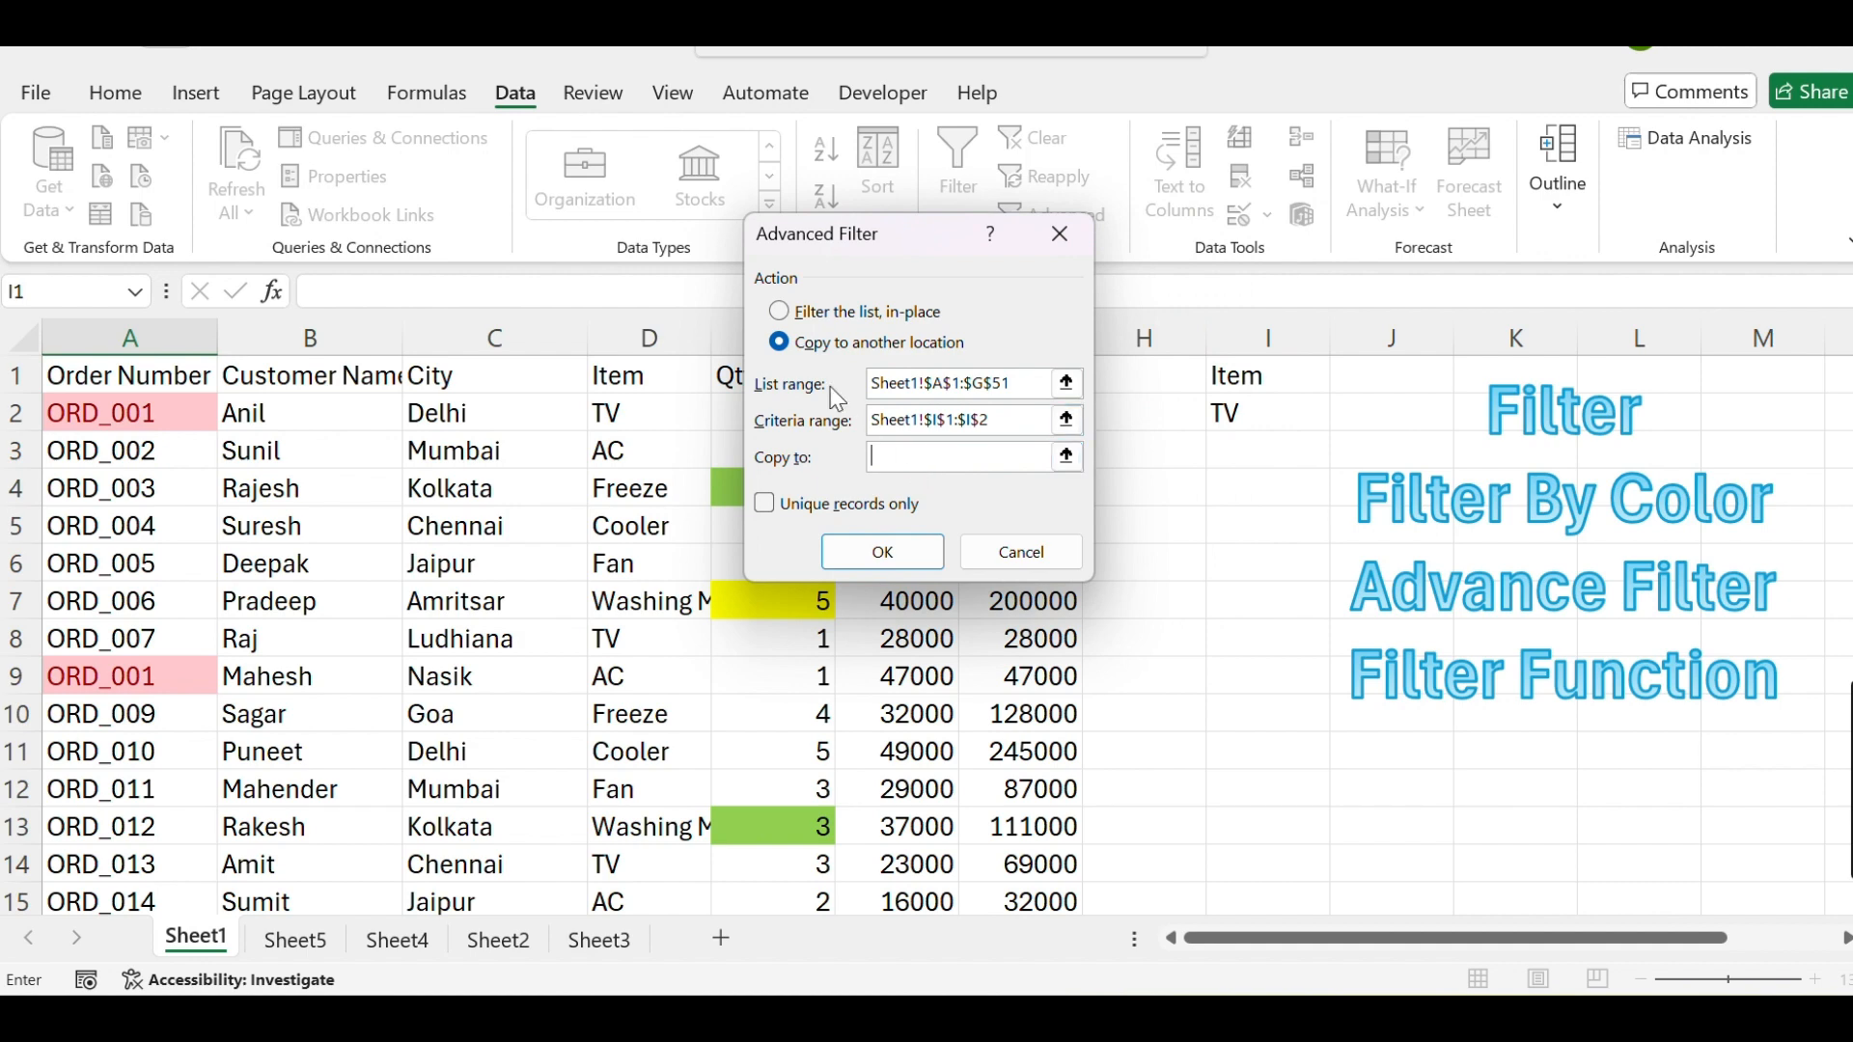
{"action": "scroll", "coordinate": [289, 654], "scroll_direction": "down", "scroll_amount": 18}
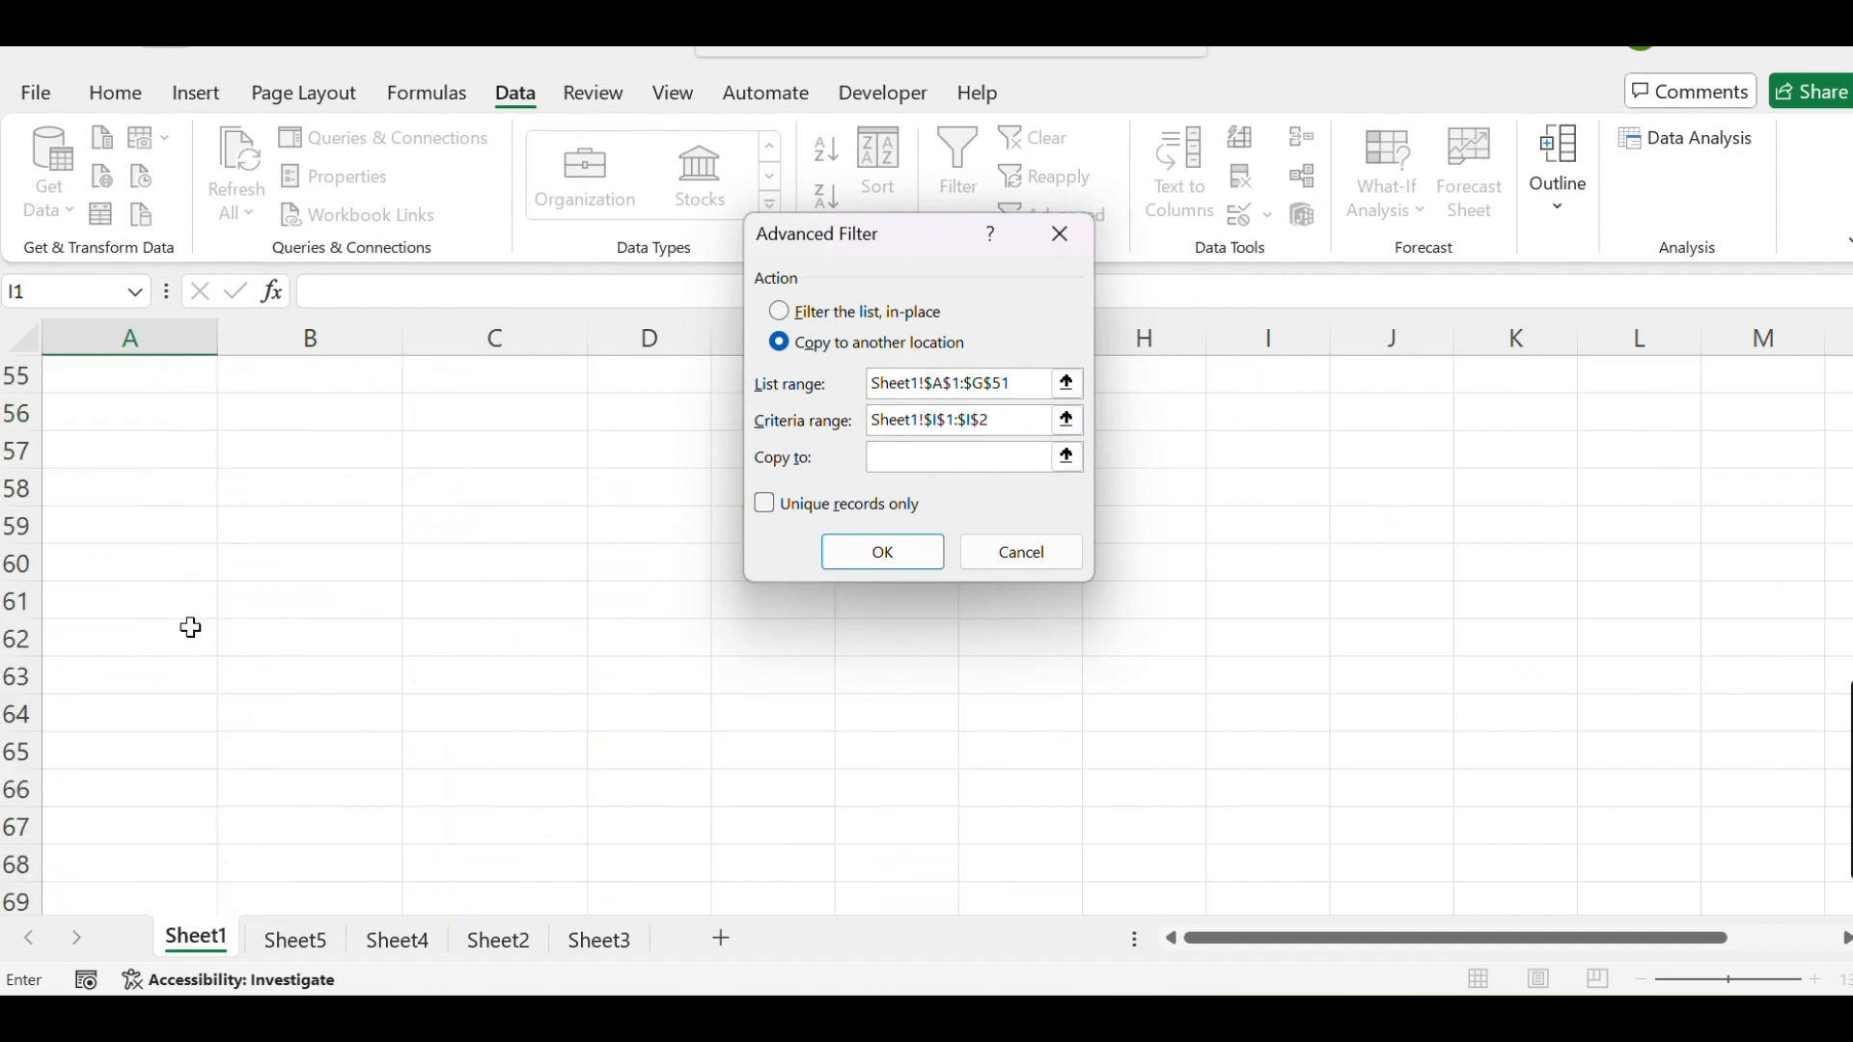
{"action": "scroll", "coordinate": [145, 608], "scroll_direction": "up", "scroll_amount": 3}
{"action": "left_click", "coordinate": [94, 629]}
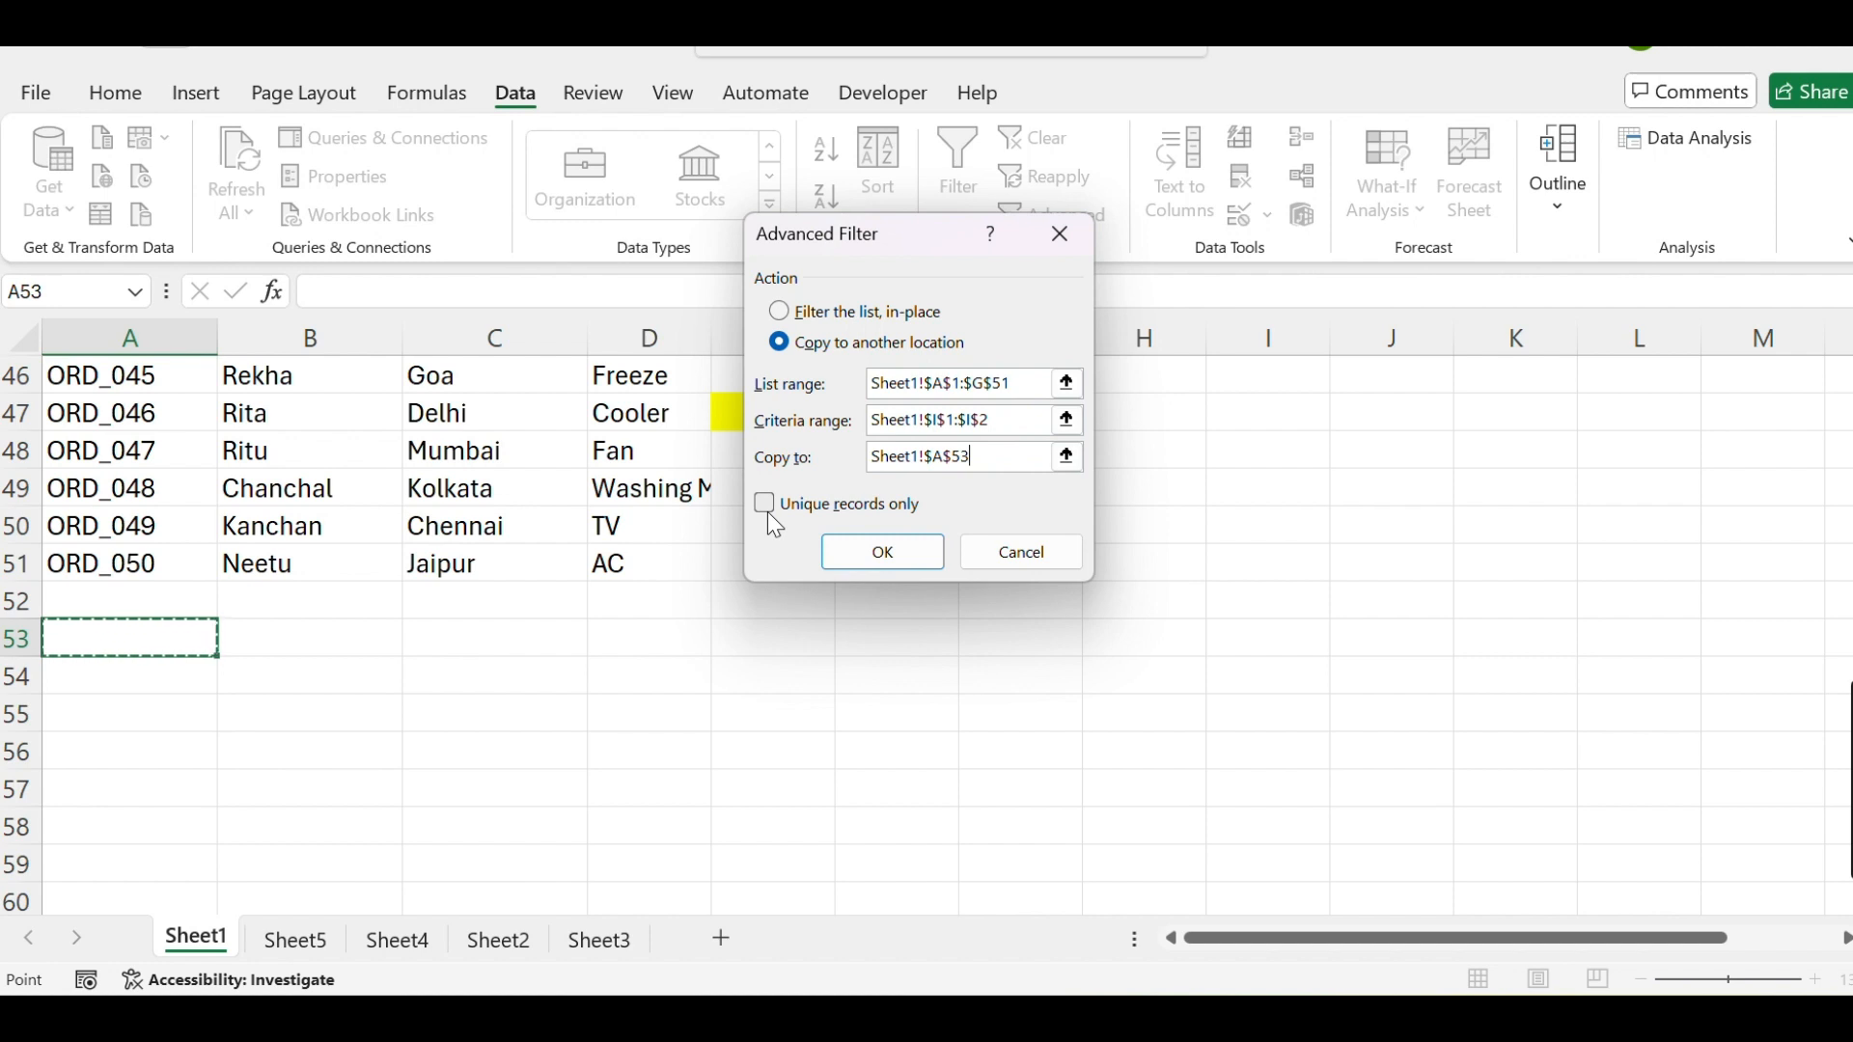
{"action": "left_click", "coordinate": [904, 559]}
Review the extracted orders in A53:G62 and compare them with the source table and its criteria
{"action": "scroll", "coordinate": [432, 695], "scroll_direction": "down", "scroll_amount": 1}
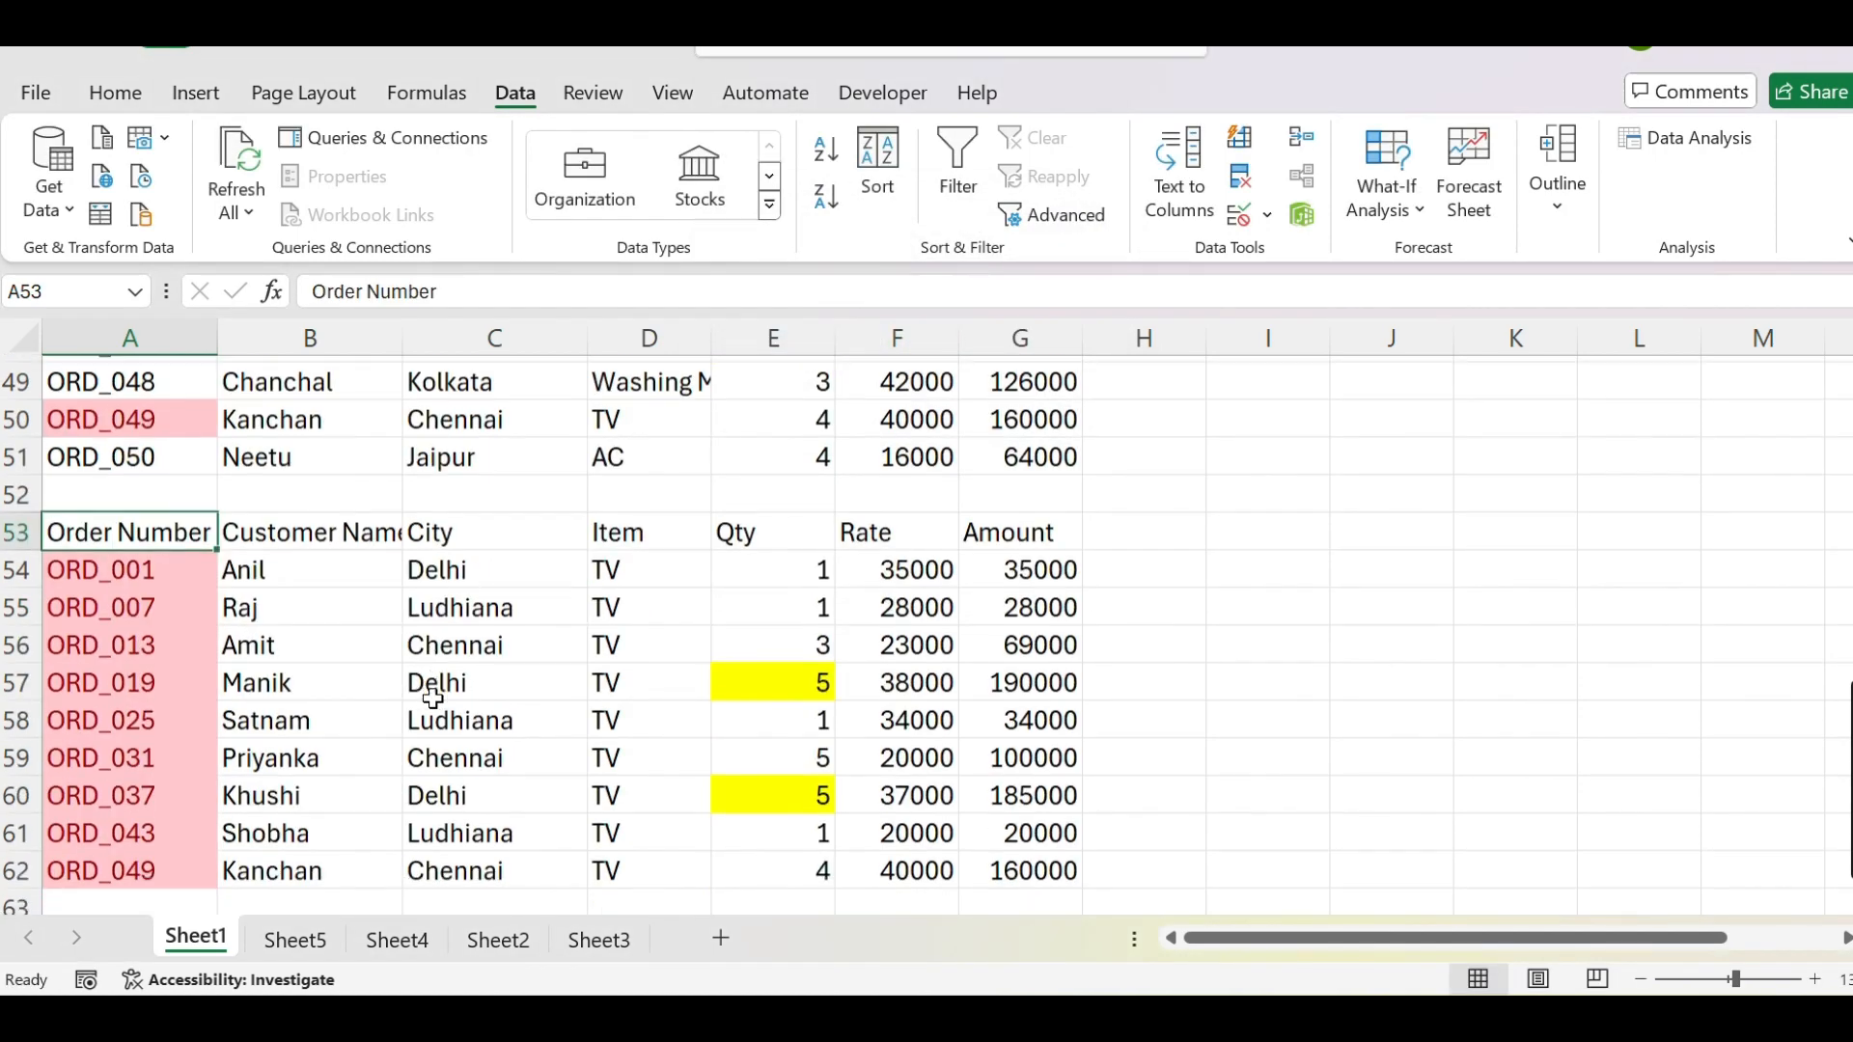
{"action": "scroll", "coordinate": [432, 695], "scroll_direction": "down", "scroll_amount": 2}
{"action": "scroll", "coordinate": [430, 698], "scroll_direction": "up", "scroll_amount": 1}
{"action": "left_click", "coordinate": [525, 674]}
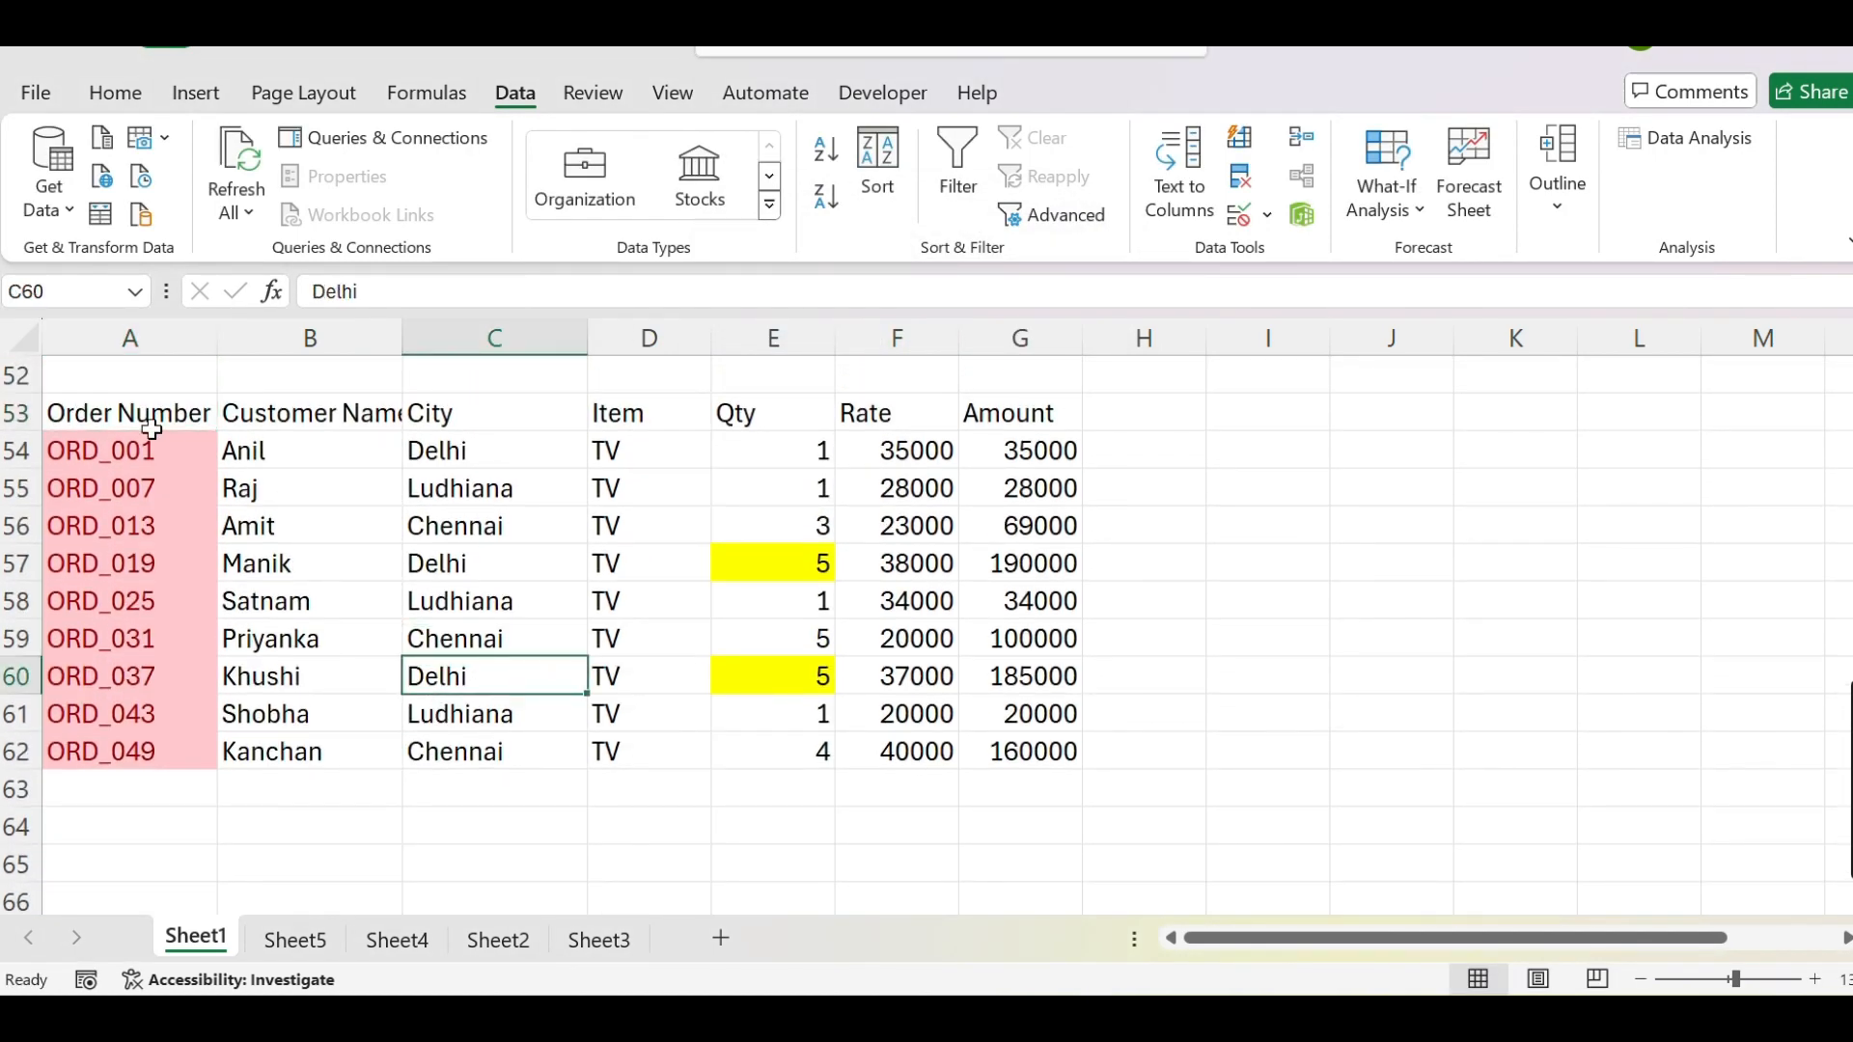
{"action": "left_click_drag", "start_coordinate": [152, 428], "coordinate": [1014, 767]}
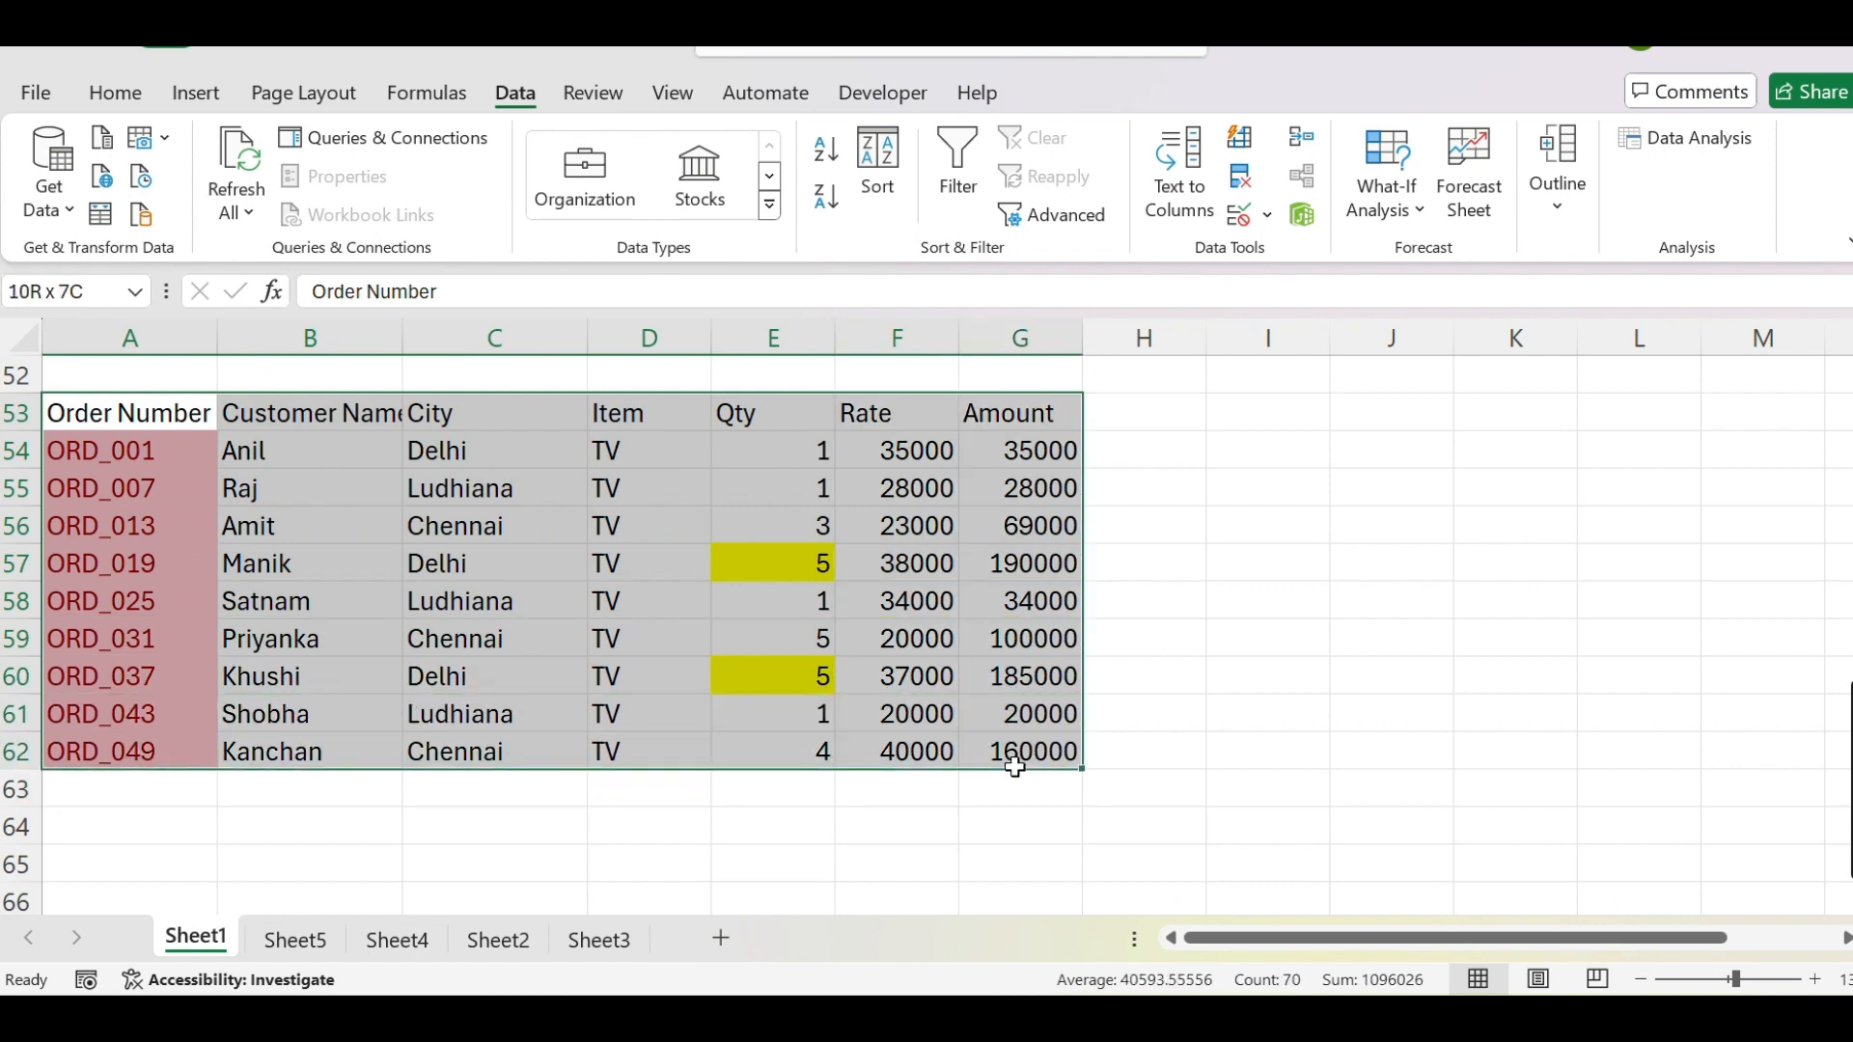
{"action": "scroll", "coordinate": [807, 754], "scroll_direction": "up", "scroll_amount": 17}
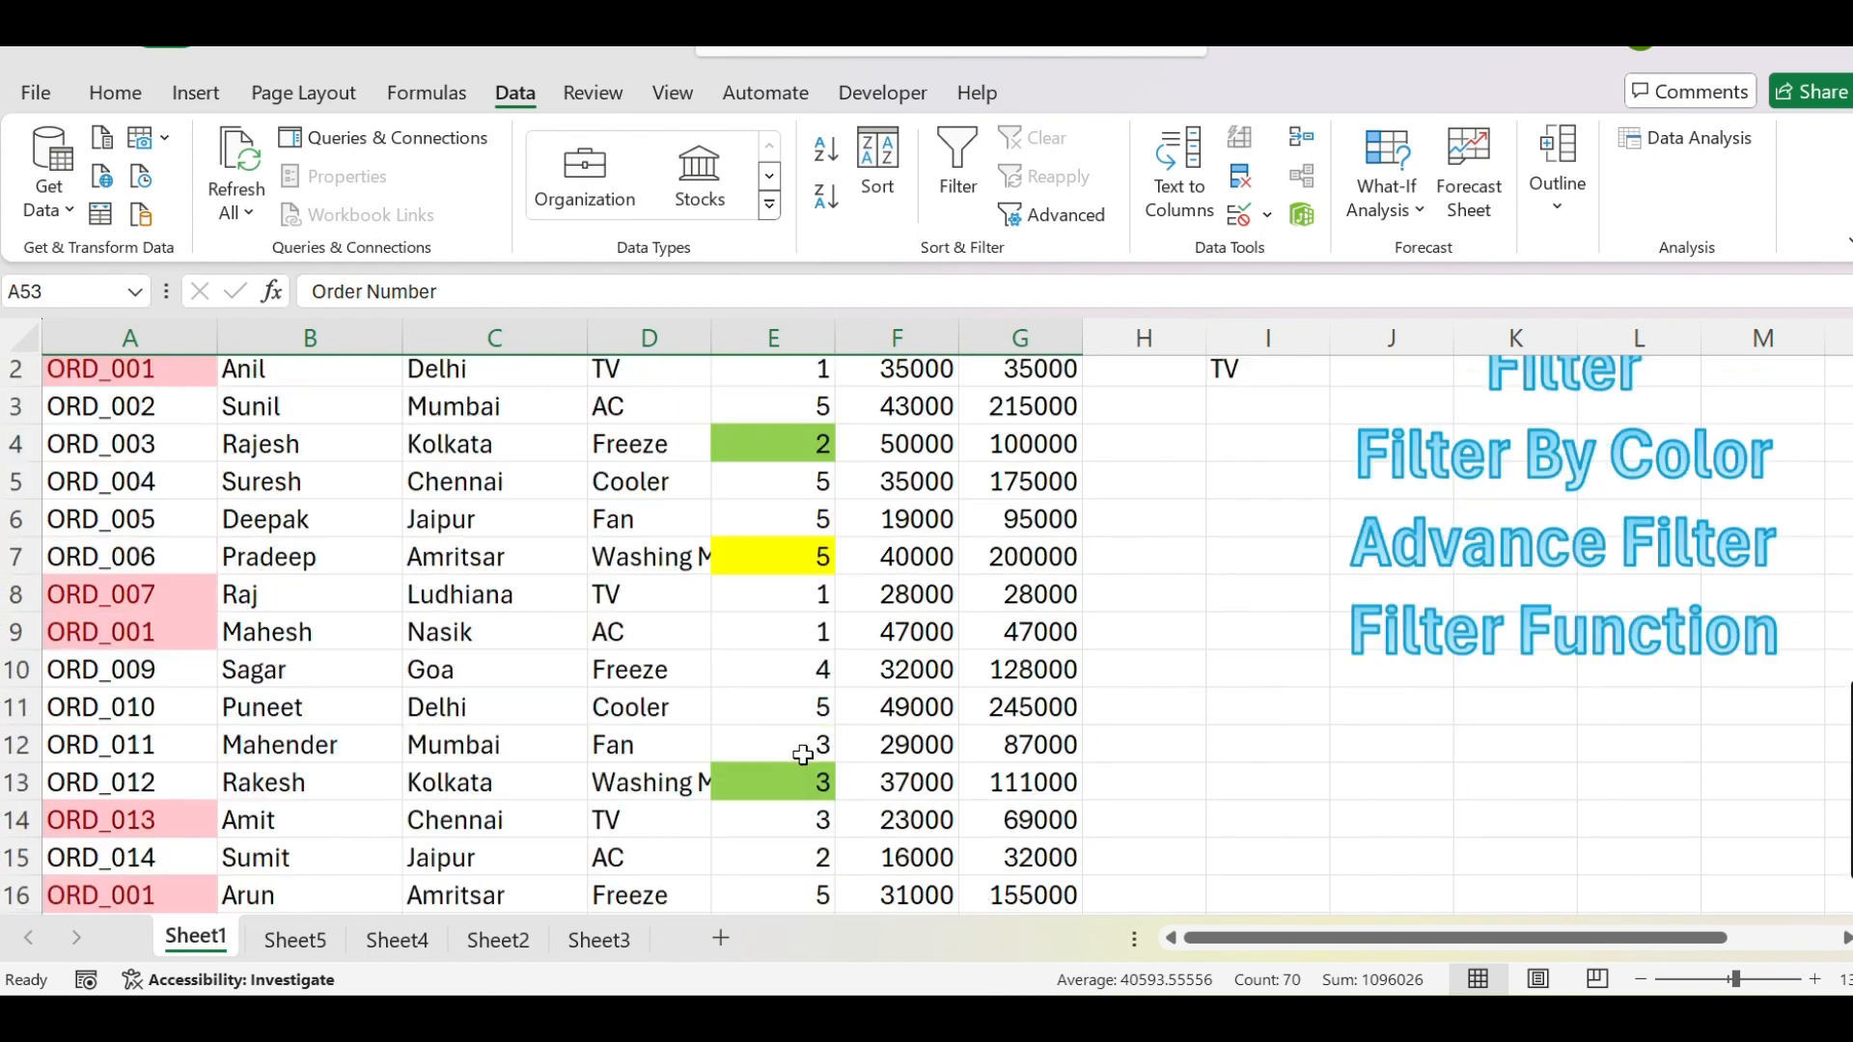
{"action": "scroll", "coordinate": [804, 754], "scroll_direction": "up", "scroll_amount": 1}
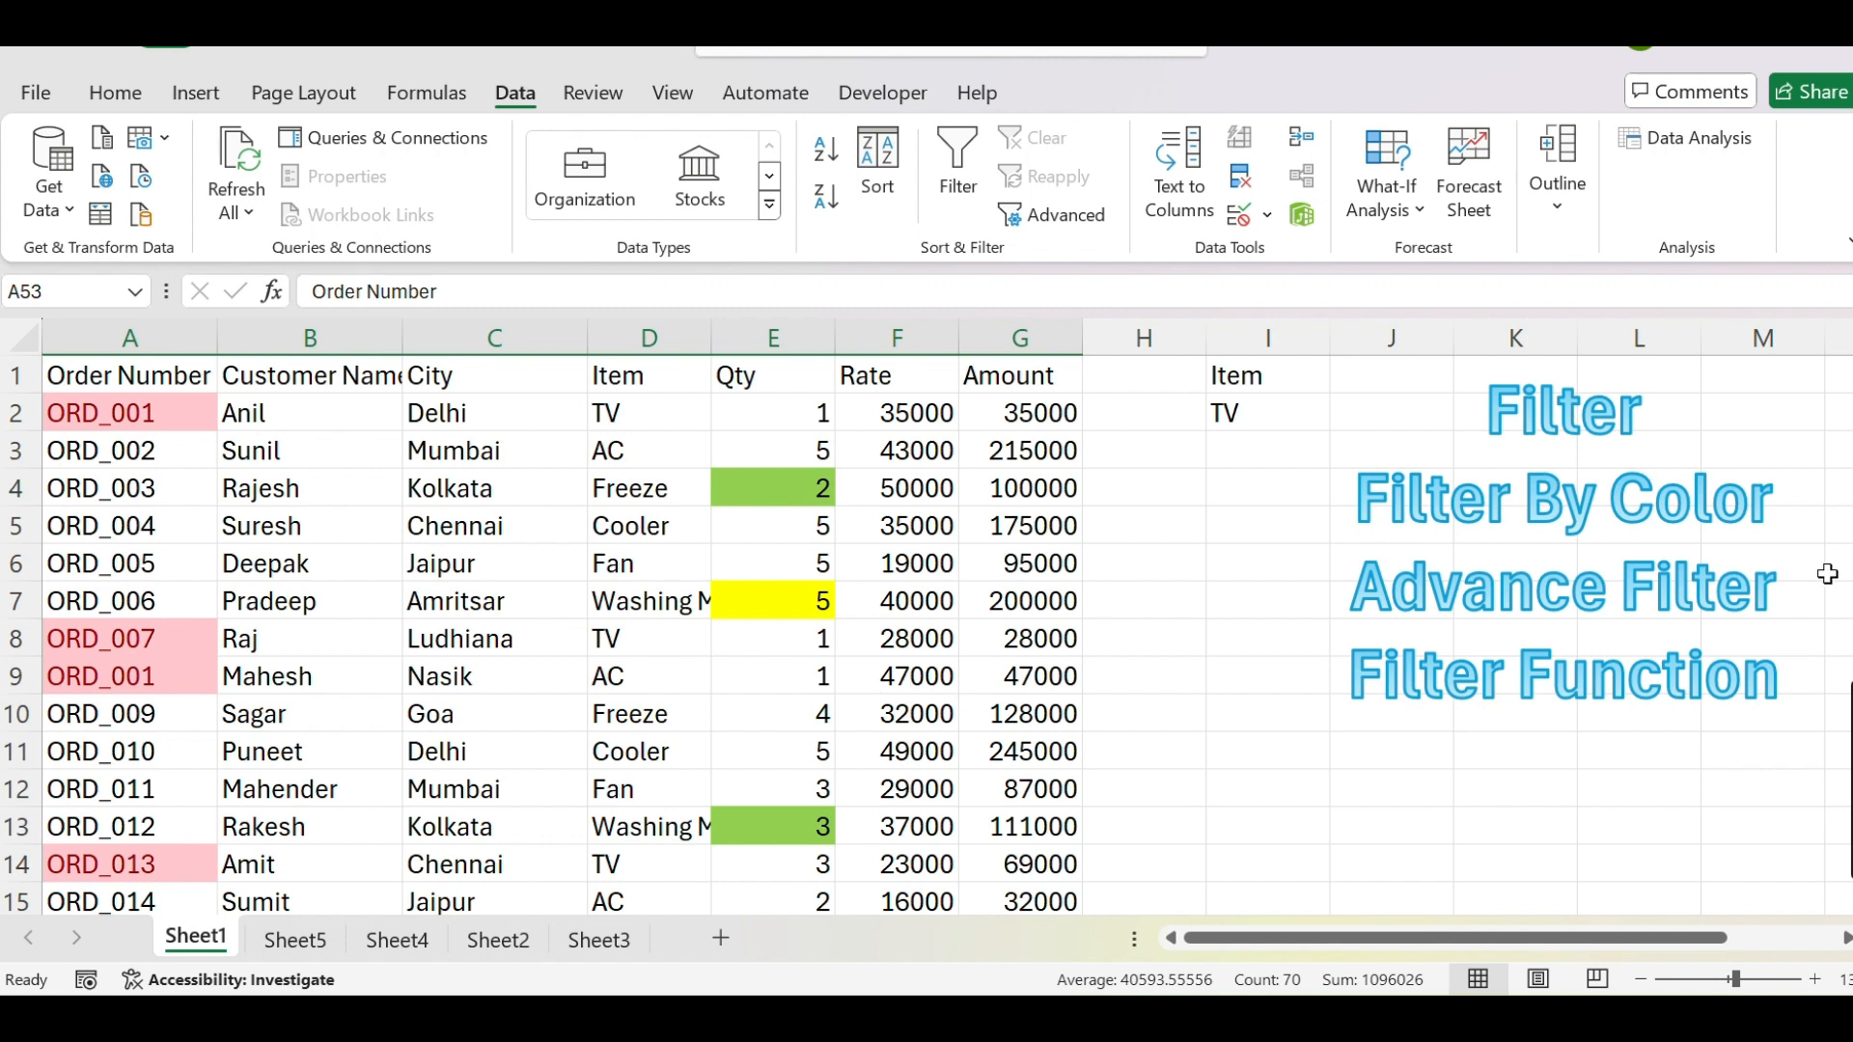
Copy the City header from C1 to H1, beside the Item criterion
{"action": "left_click", "coordinate": [451, 368]}
{"action": "key", "text": "ctrl+c"}
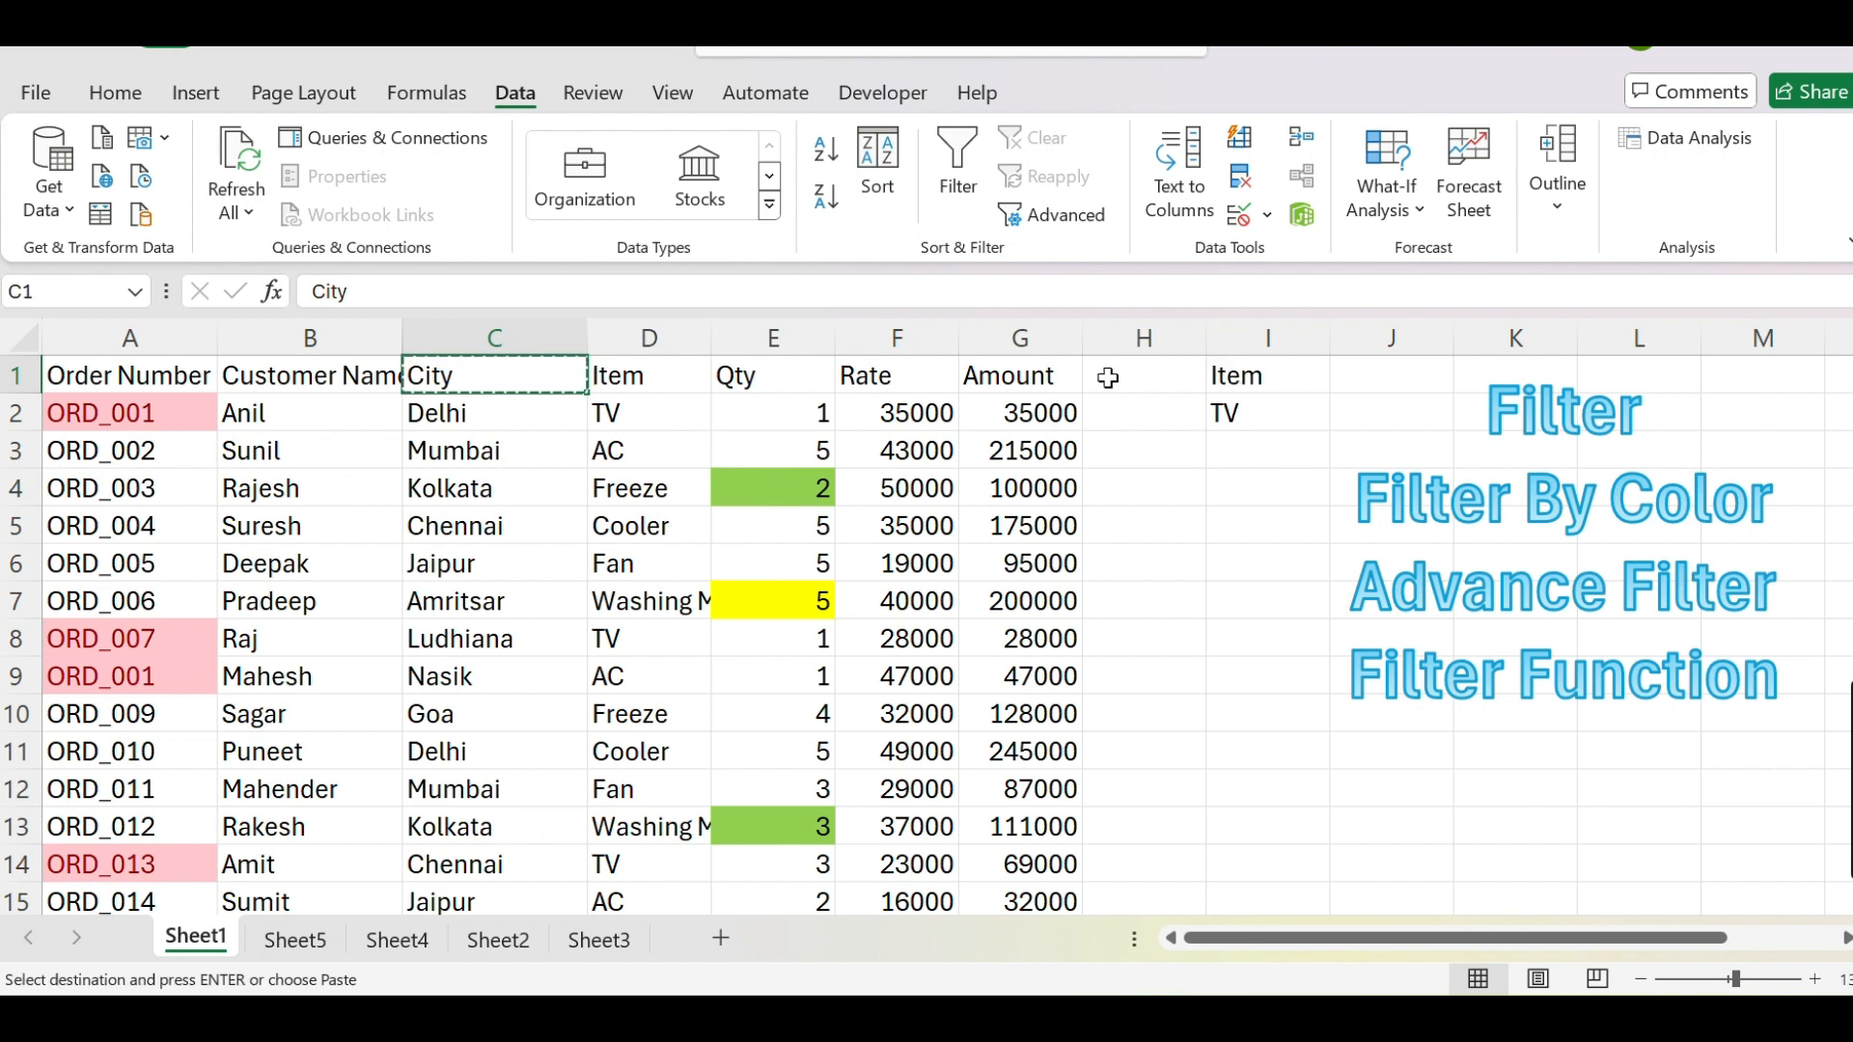
{"action": "left_click", "coordinate": [1125, 372]}
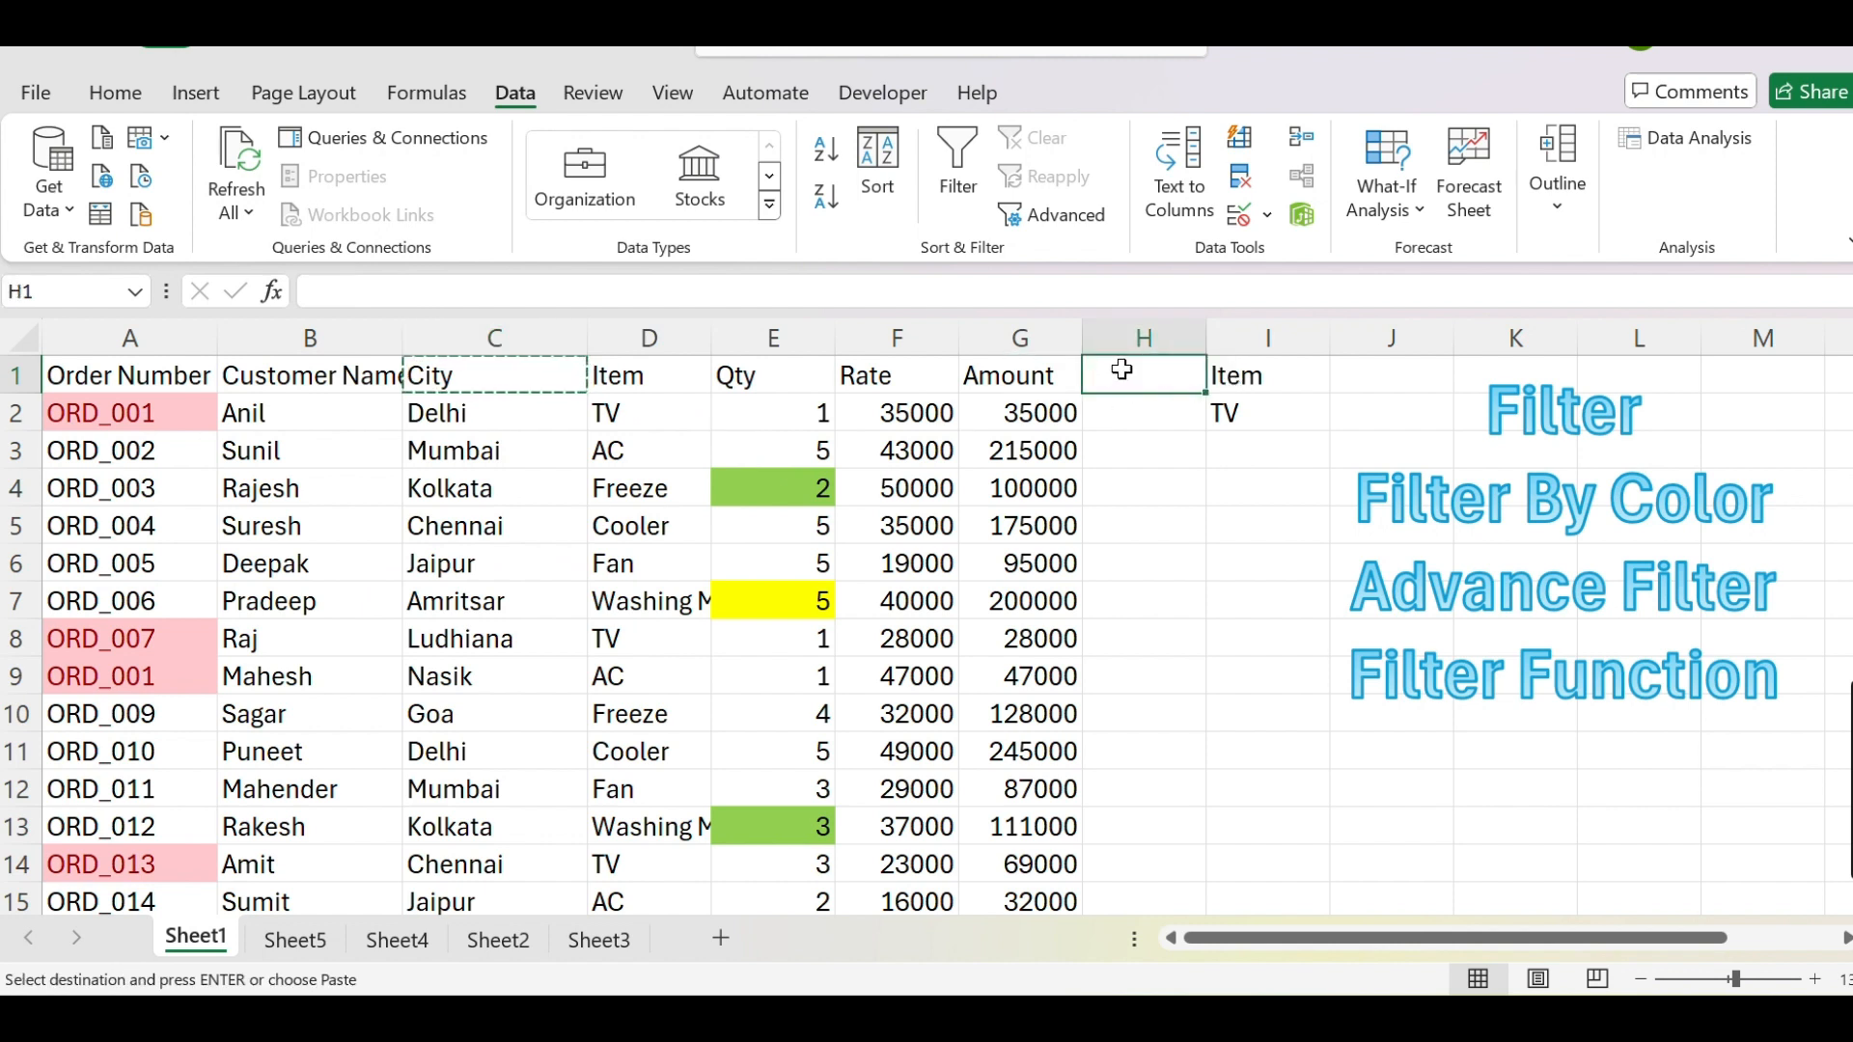
{"action": "key", "text": "ctrl+v"}
{"action": "left_click", "coordinate": [1148, 420]}
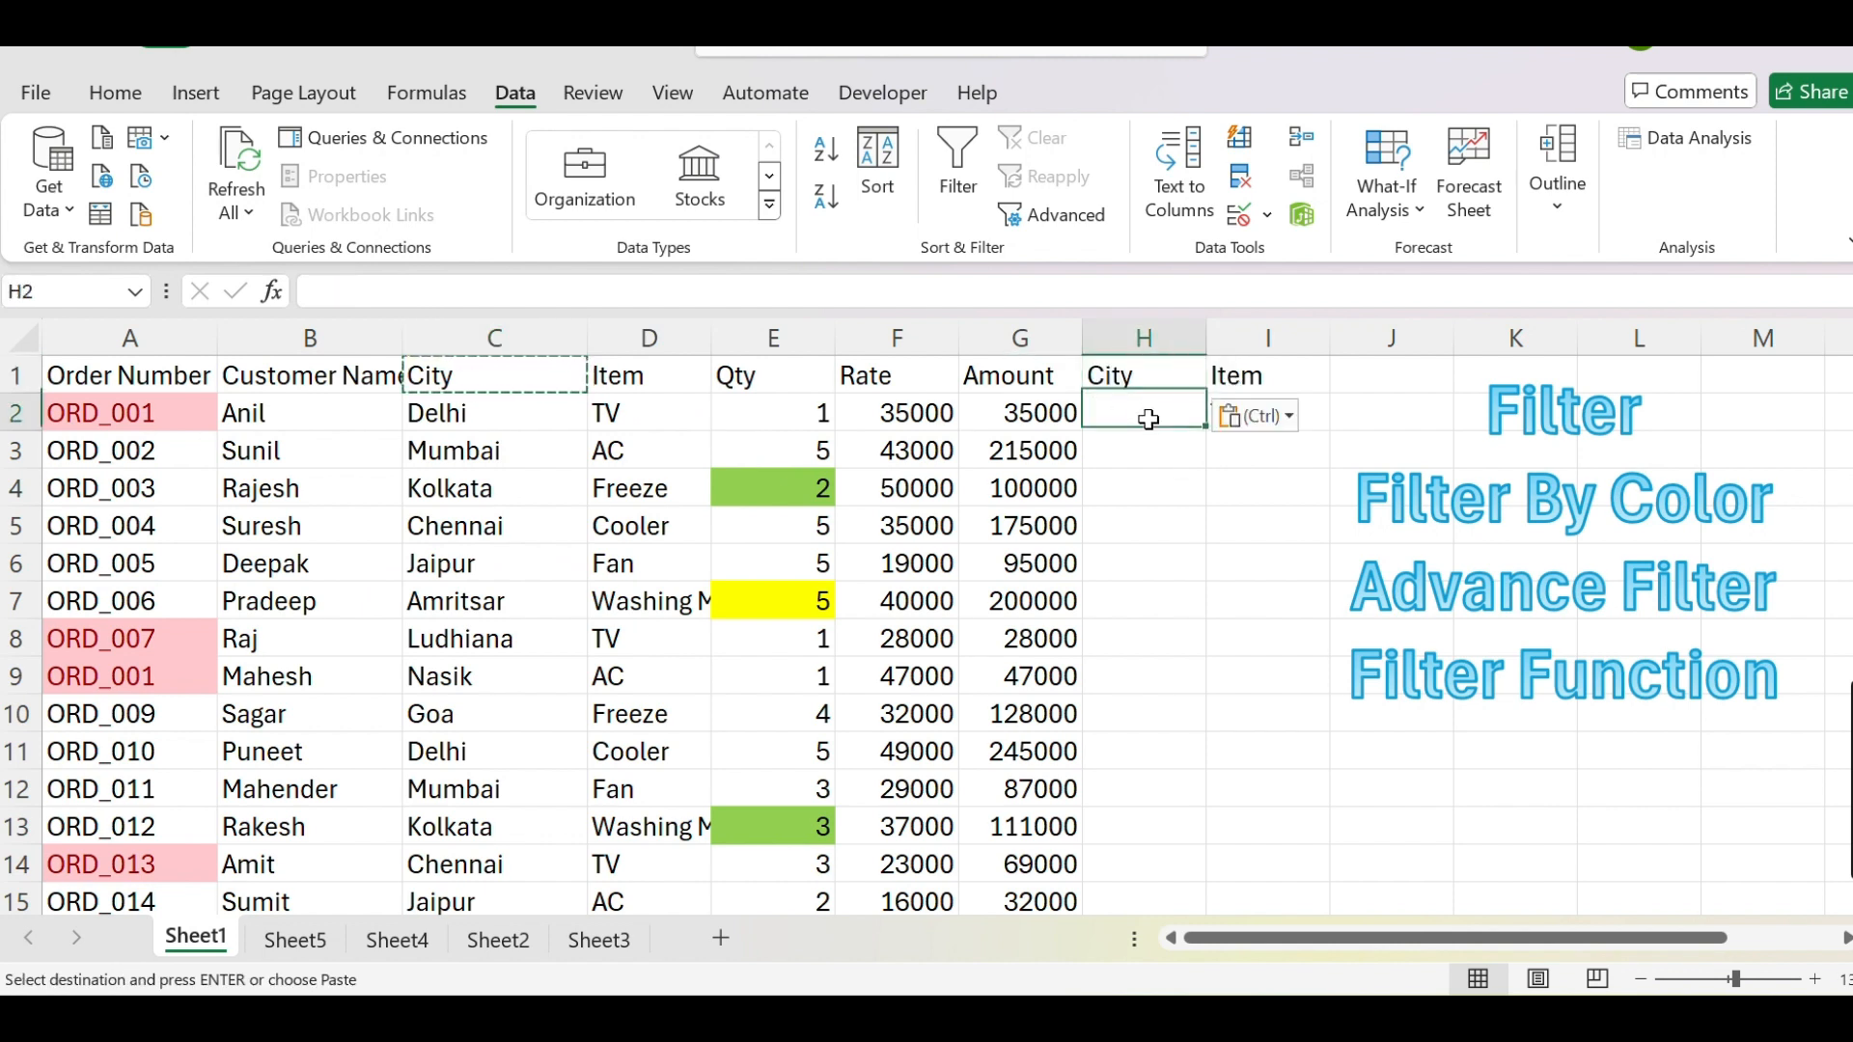
Copy Delhi from C2 into H2 as the City criterion
{"action": "left_click", "coordinate": [424, 413]}
{"action": "key", "text": "ctrl+c"}
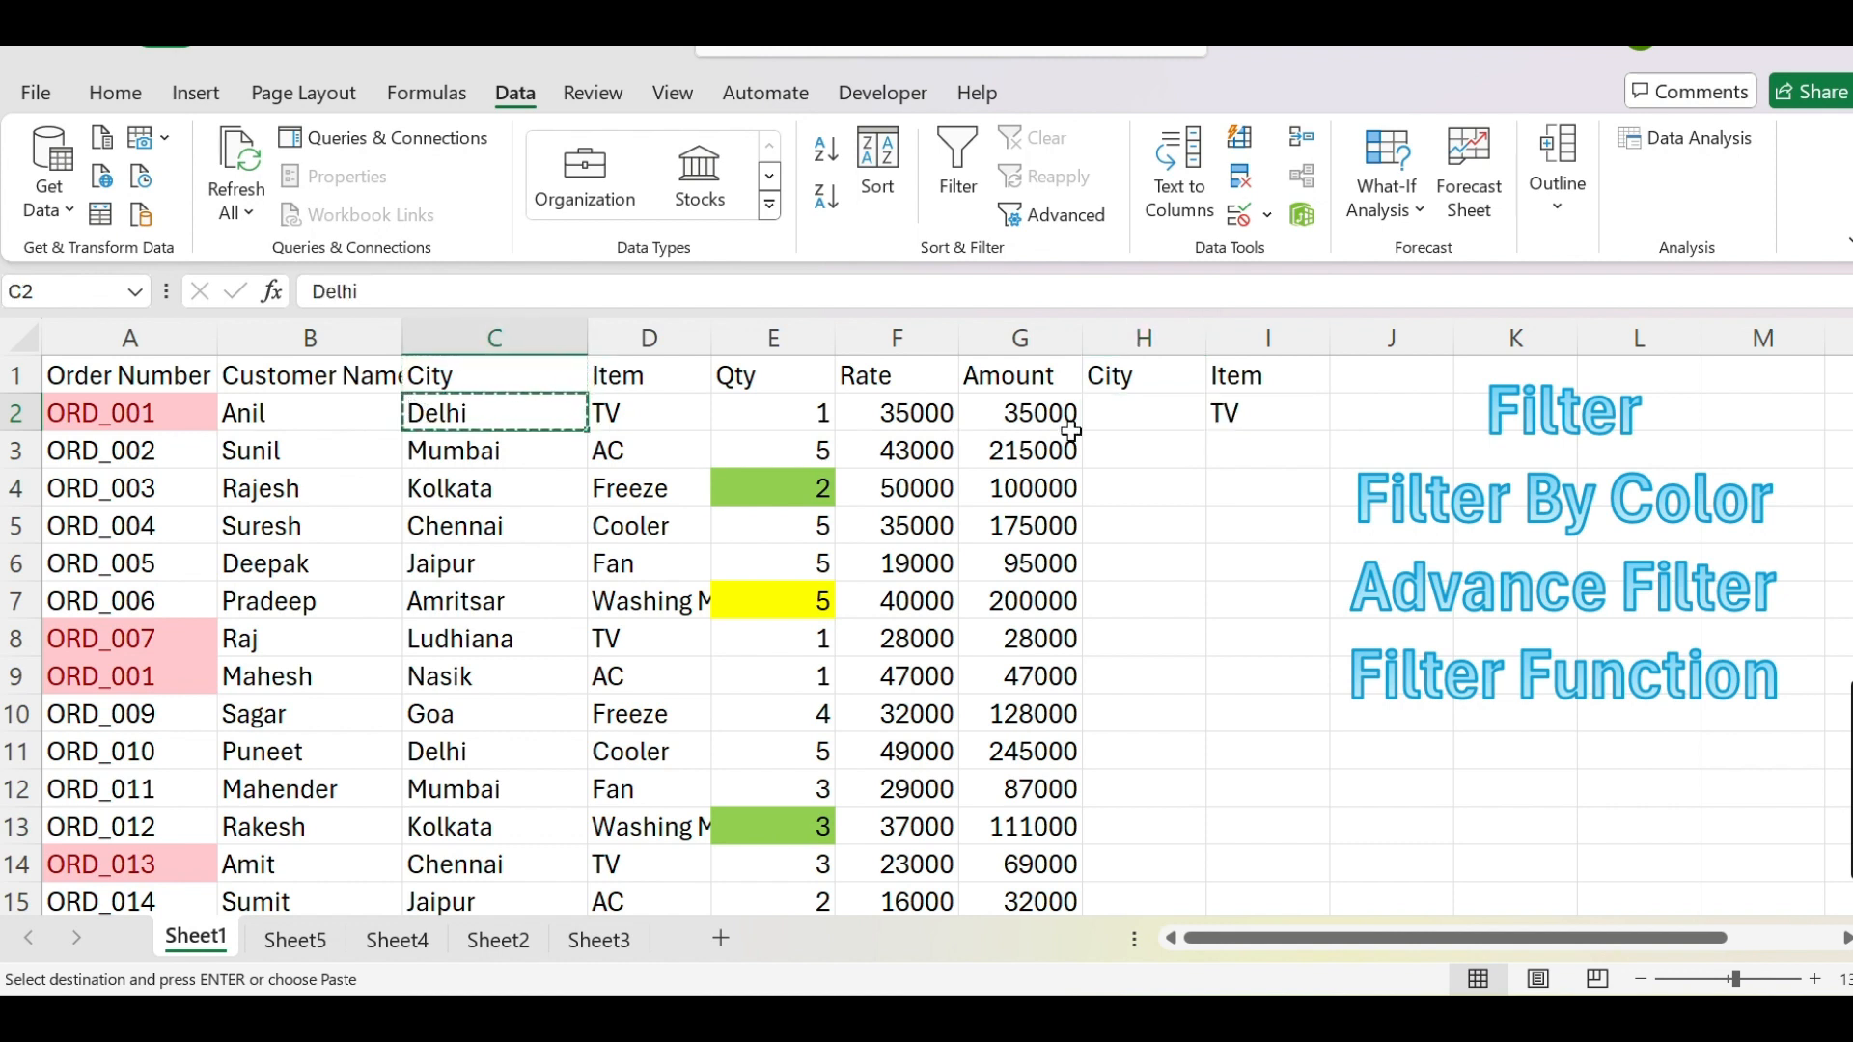
{"action": "left_click", "coordinate": [1139, 415]}
{"action": "key", "text": "Return"}
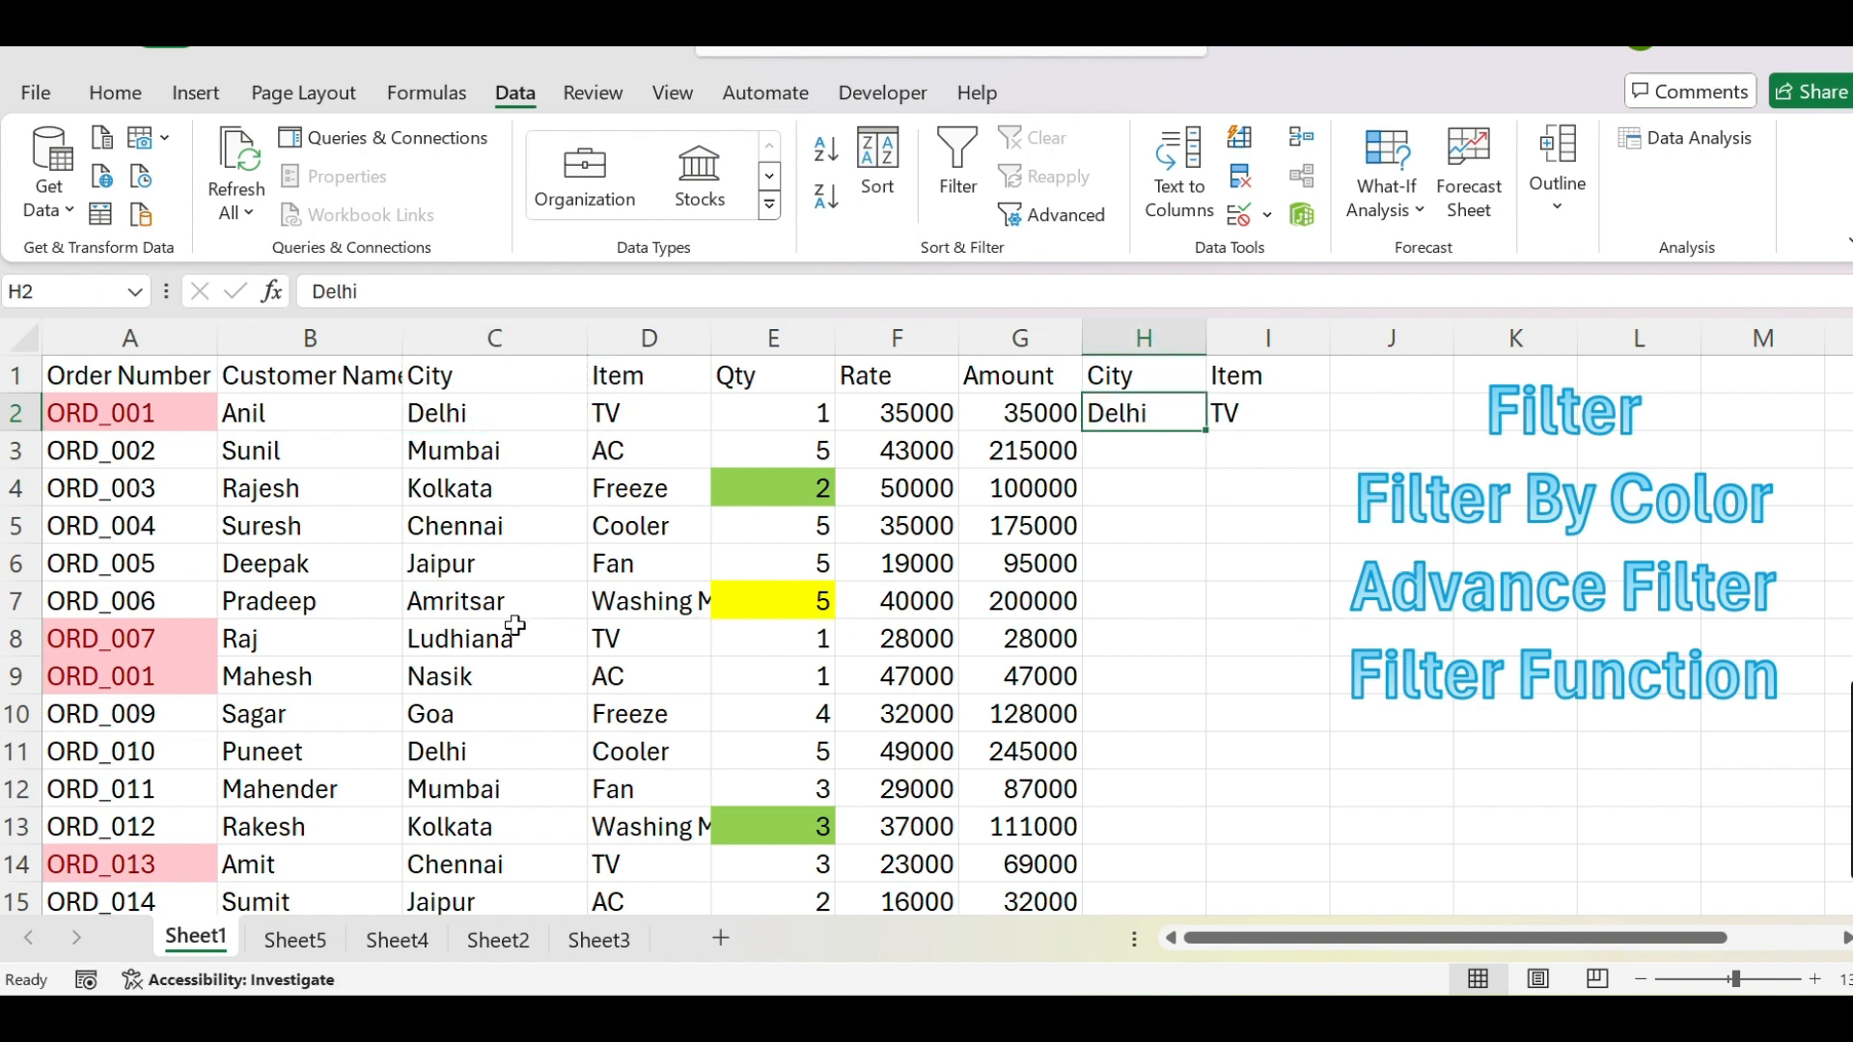
Set the City criterion in H2 to Ludhiana by copying the value from C8
{"action": "left_click", "coordinate": [500, 635]}
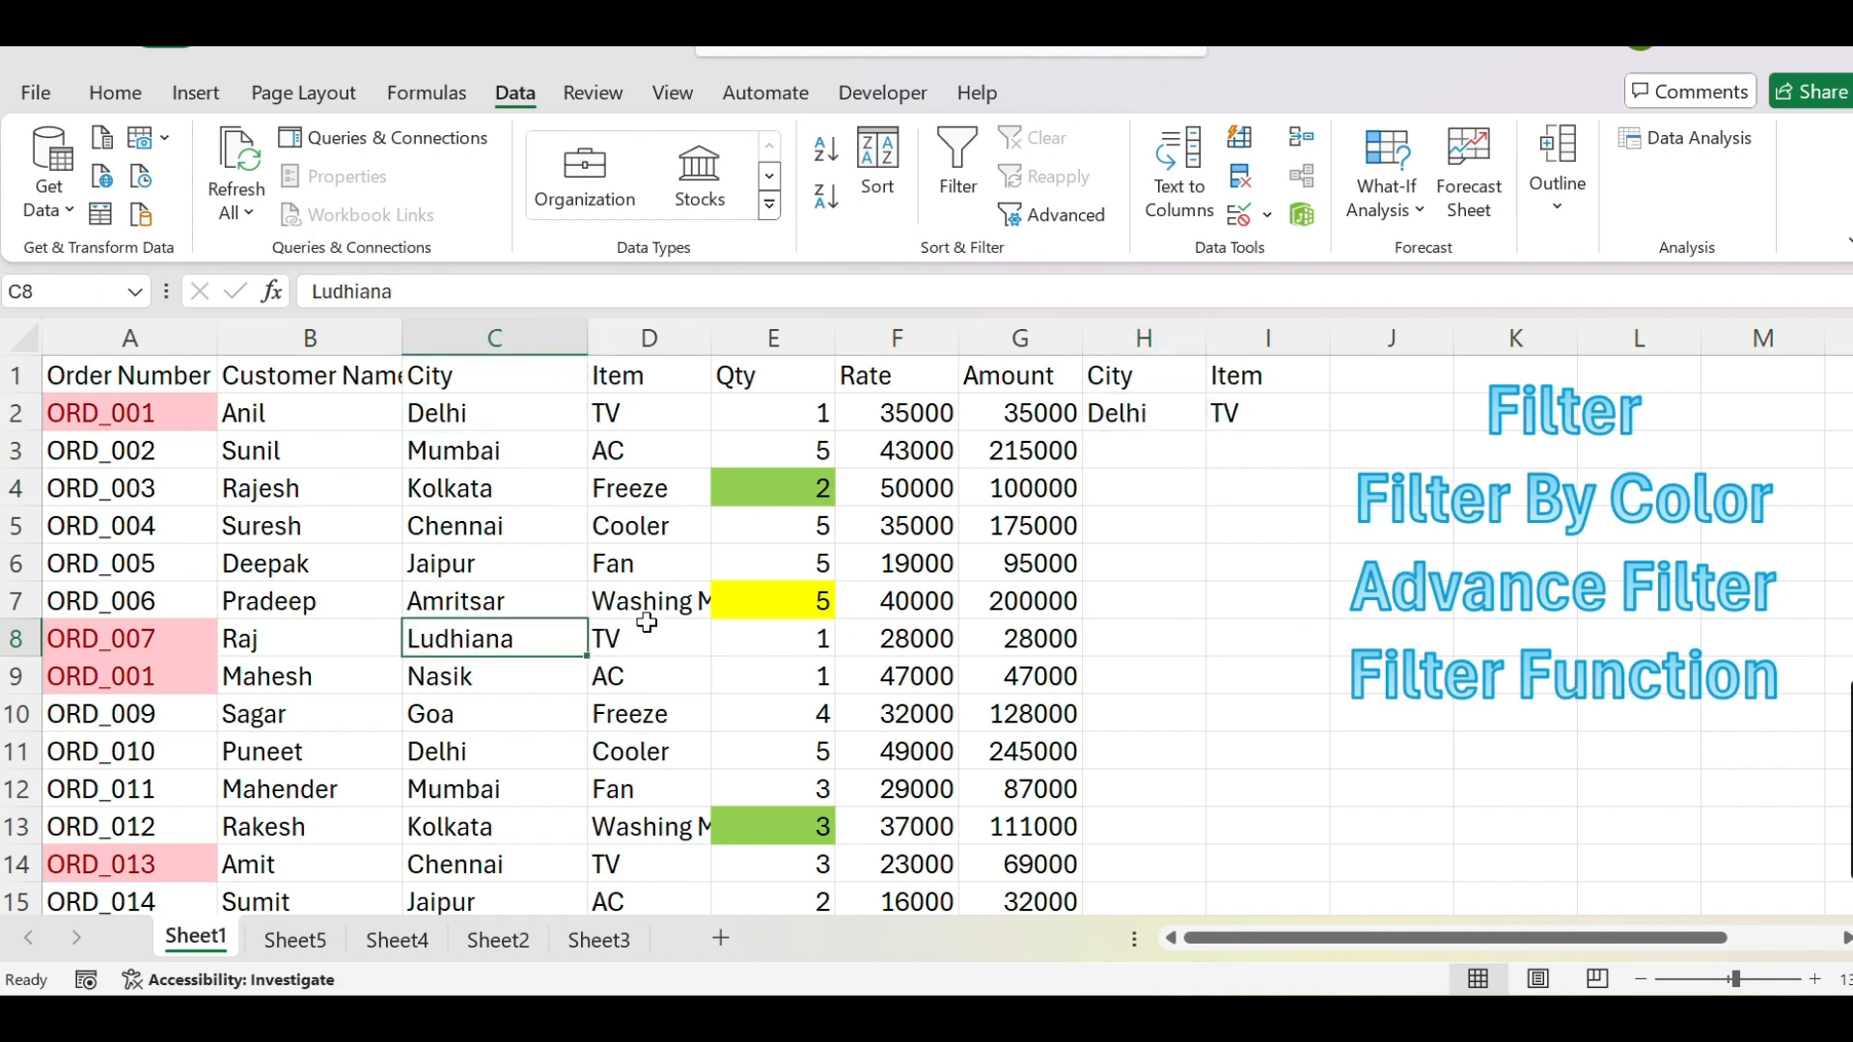
{"action": "left_click", "coordinate": [1144, 413]}
{"action": "key", "text": "Return"}
Insert a blank column at H to separate the City and Item criteria from the order table
{"action": "left_click", "coordinate": [1111, 338]}
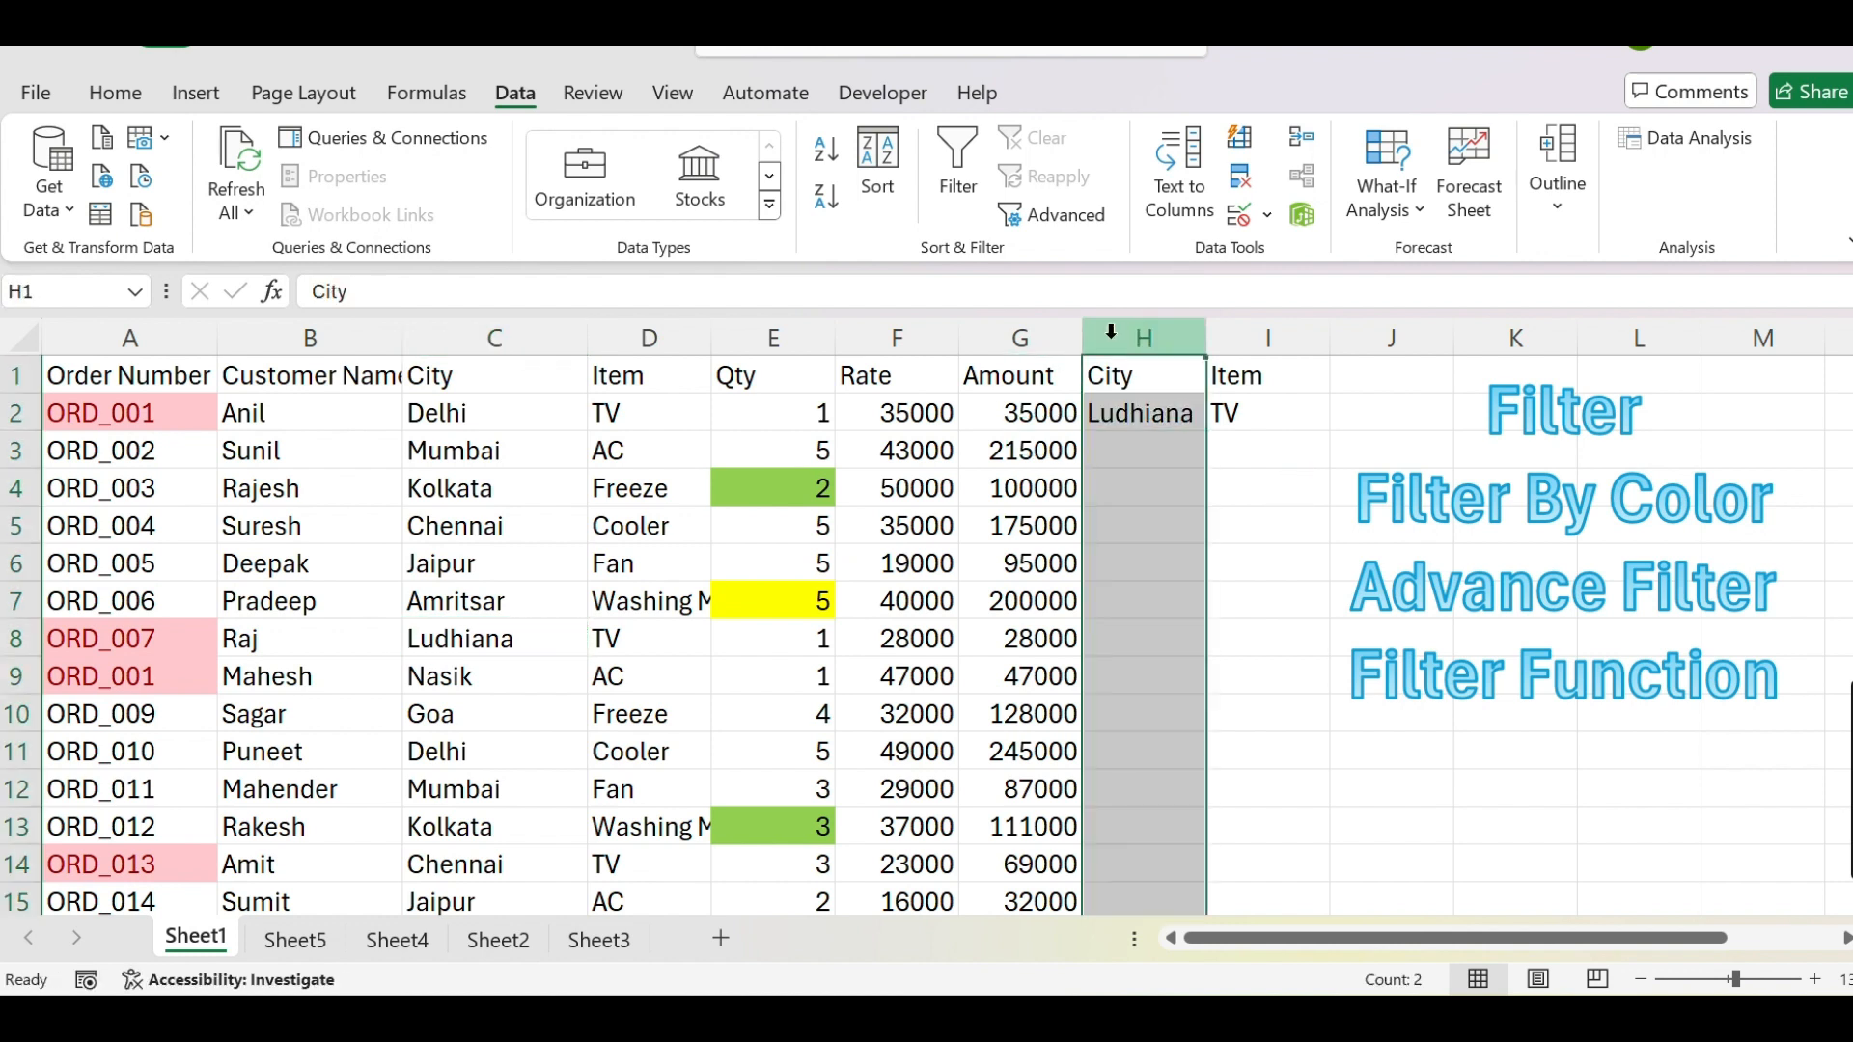
{"action": "key", "text": "ctrl+shift+equal"}
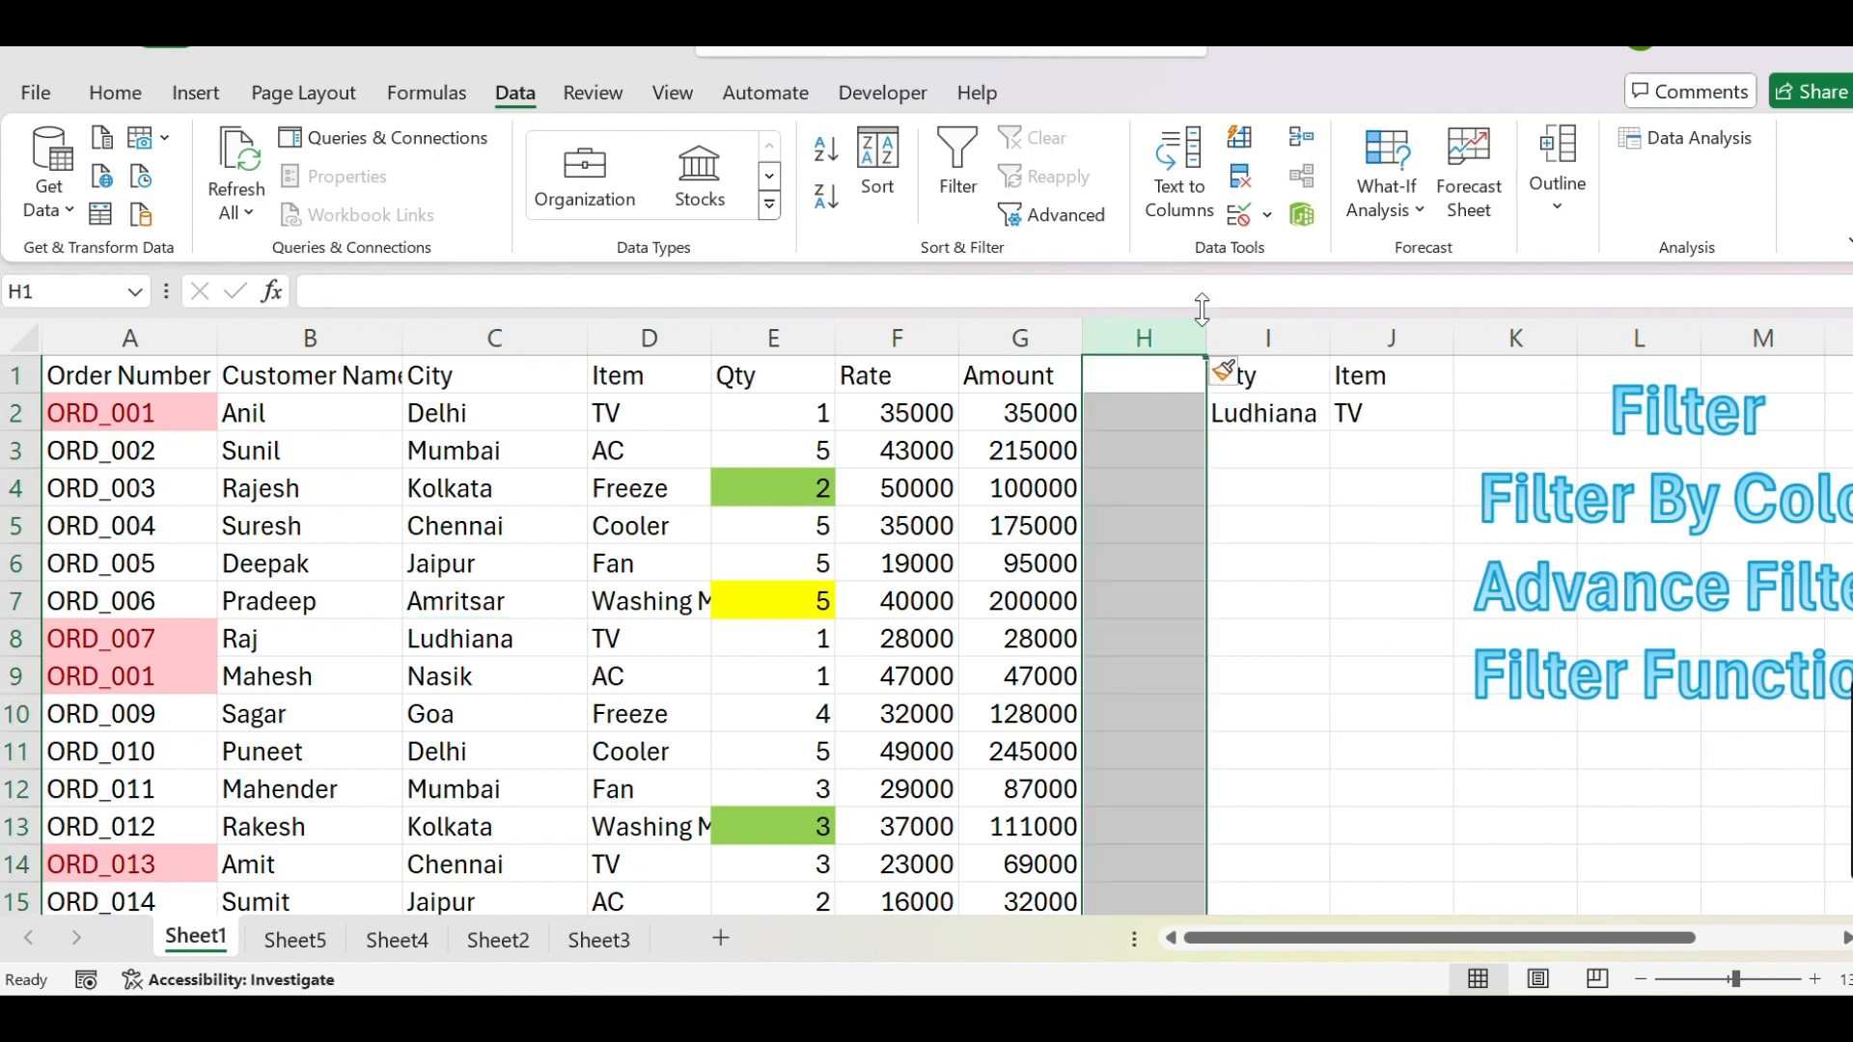
{"action": "left_click", "coordinate": [1267, 413]}
{"action": "left_click", "coordinate": [1270, 463]}
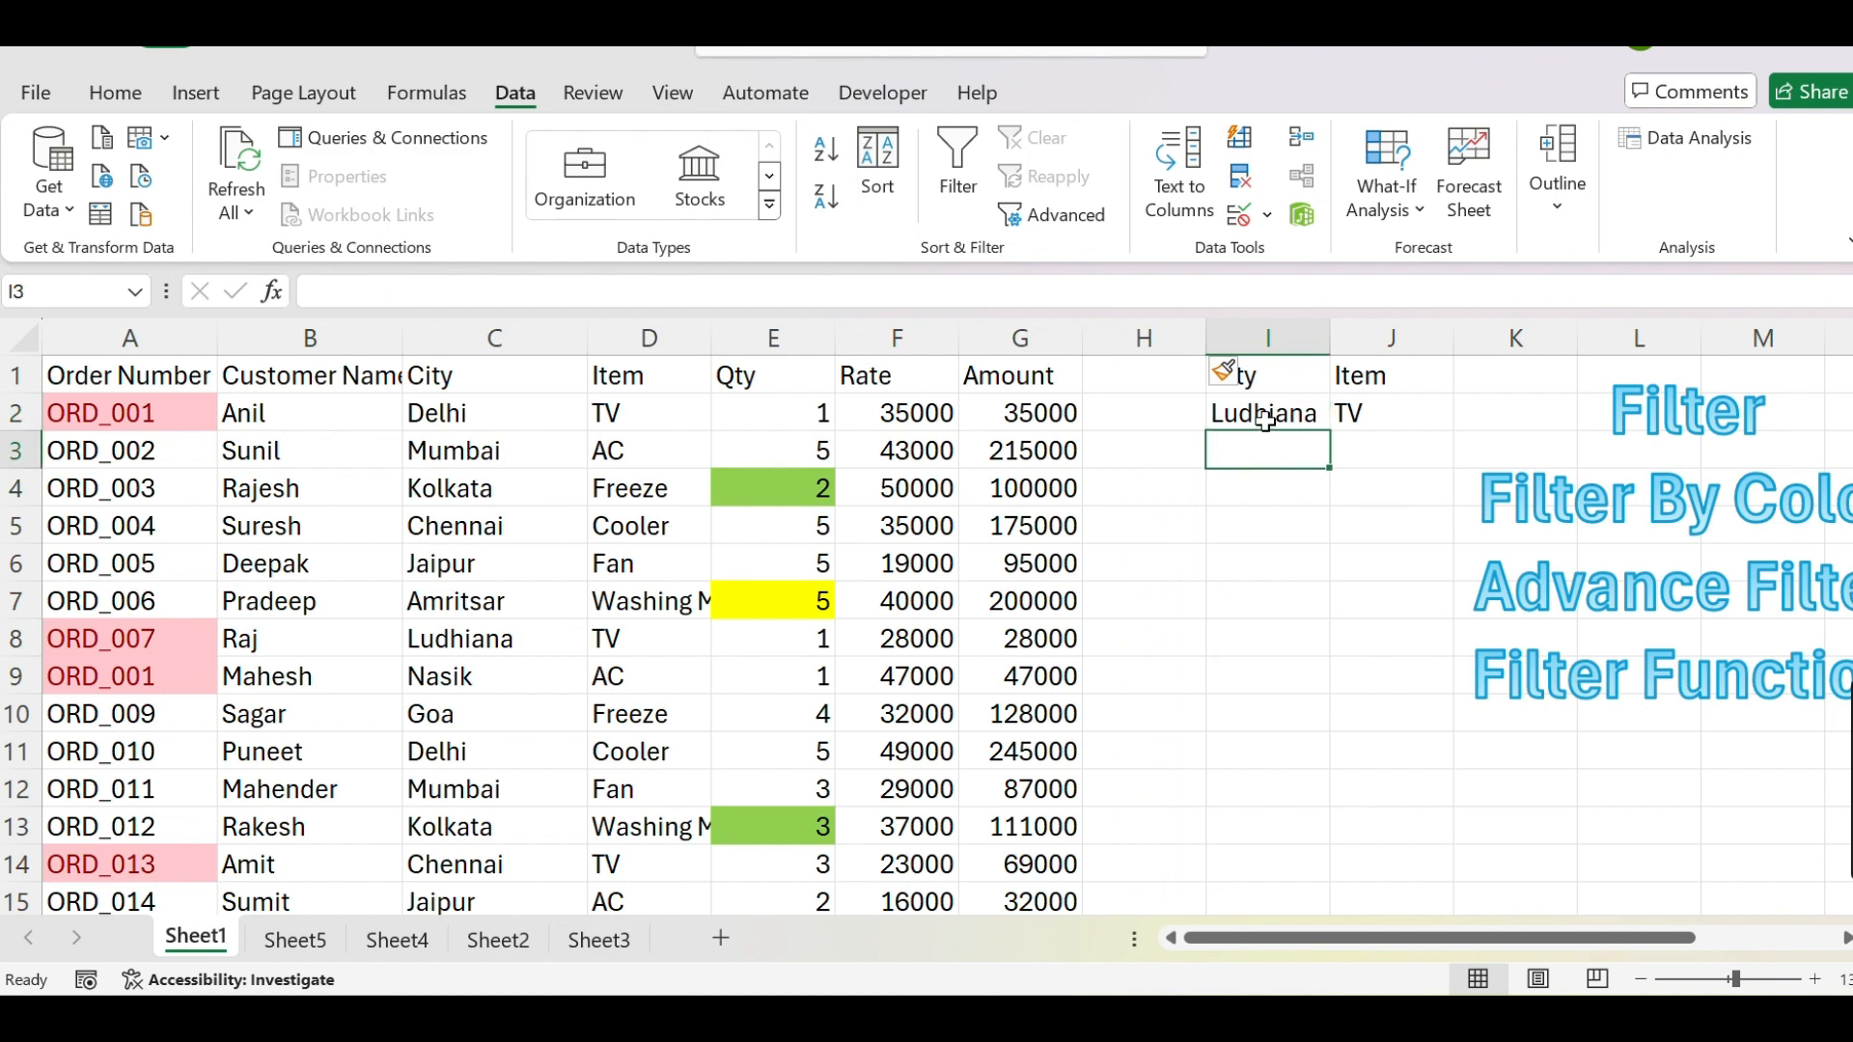
{"action": "left_click", "coordinate": [1347, 412]}
Examine the block of previously extracted TV orders starting at row 53
{"action": "scroll", "coordinate": [307, 787], "scroll_direction": "down", "scroll_amount": 20}
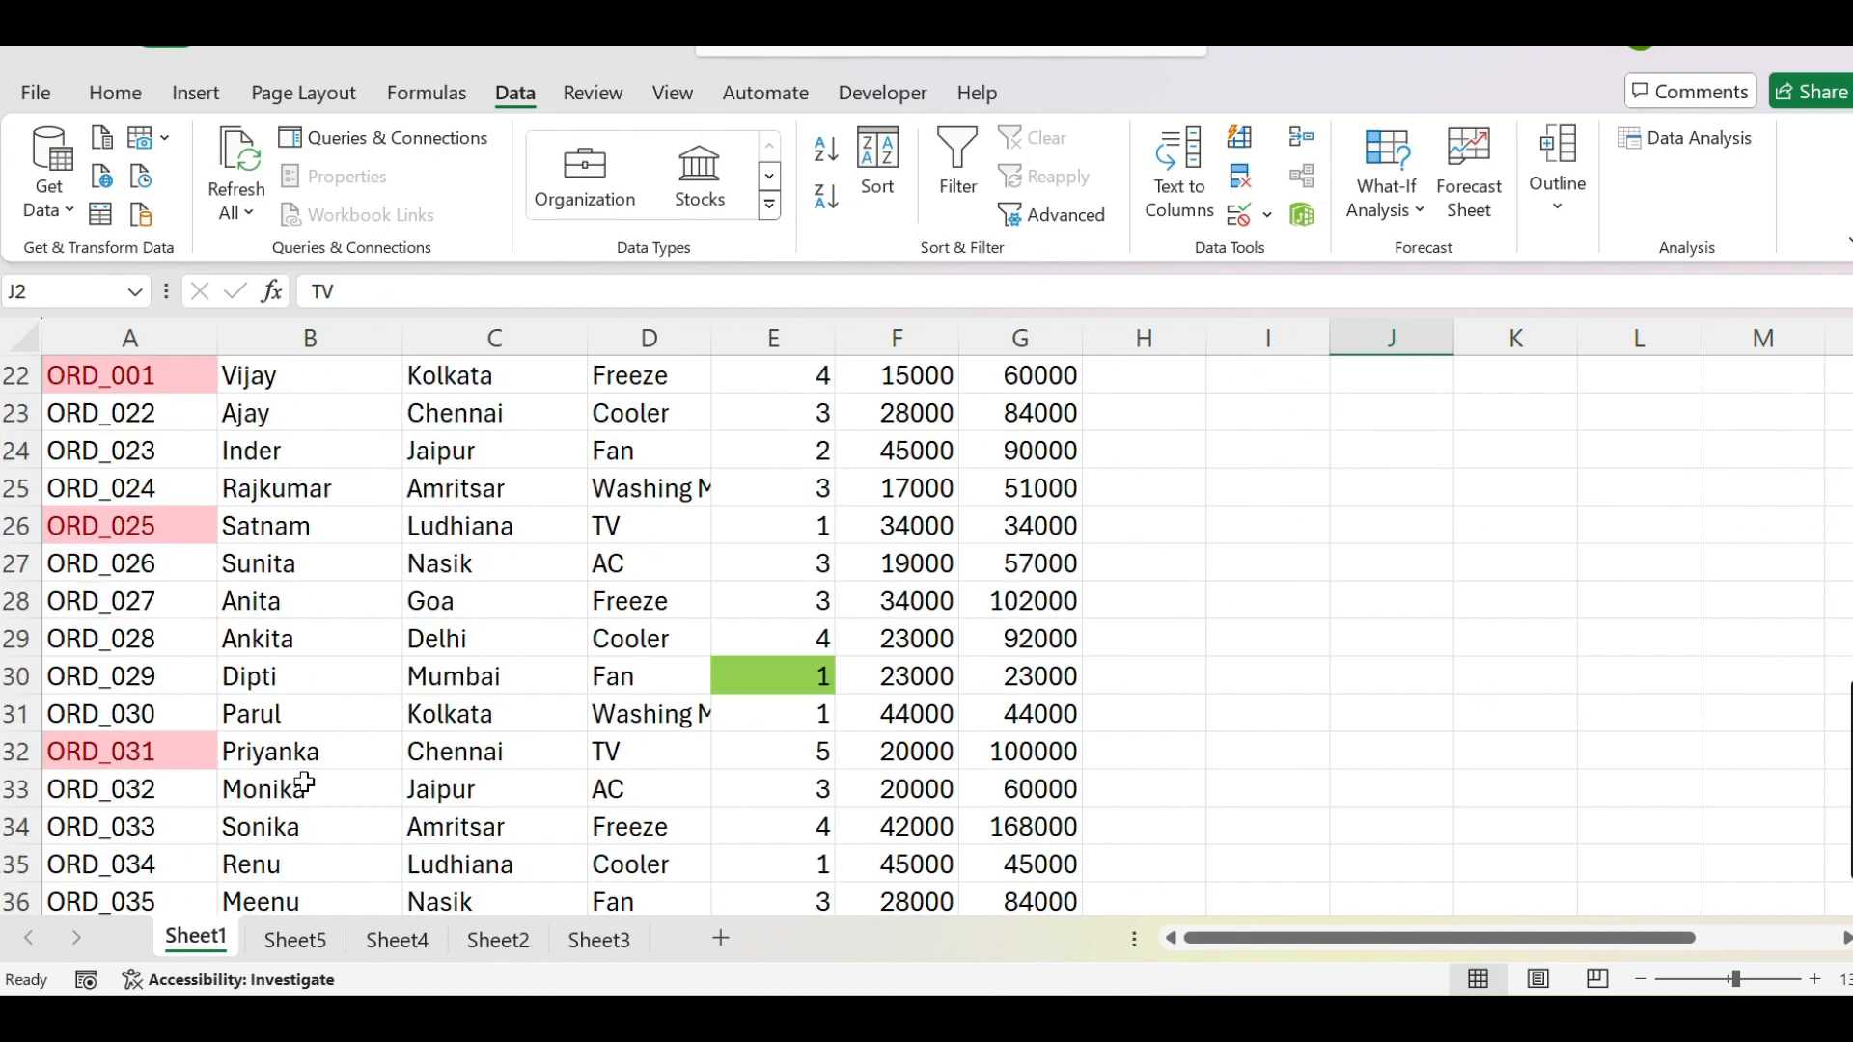
{"action": "scroll", "coordinate": [67, 727], "scroll_direction": "up", "scroll_amount": 4}
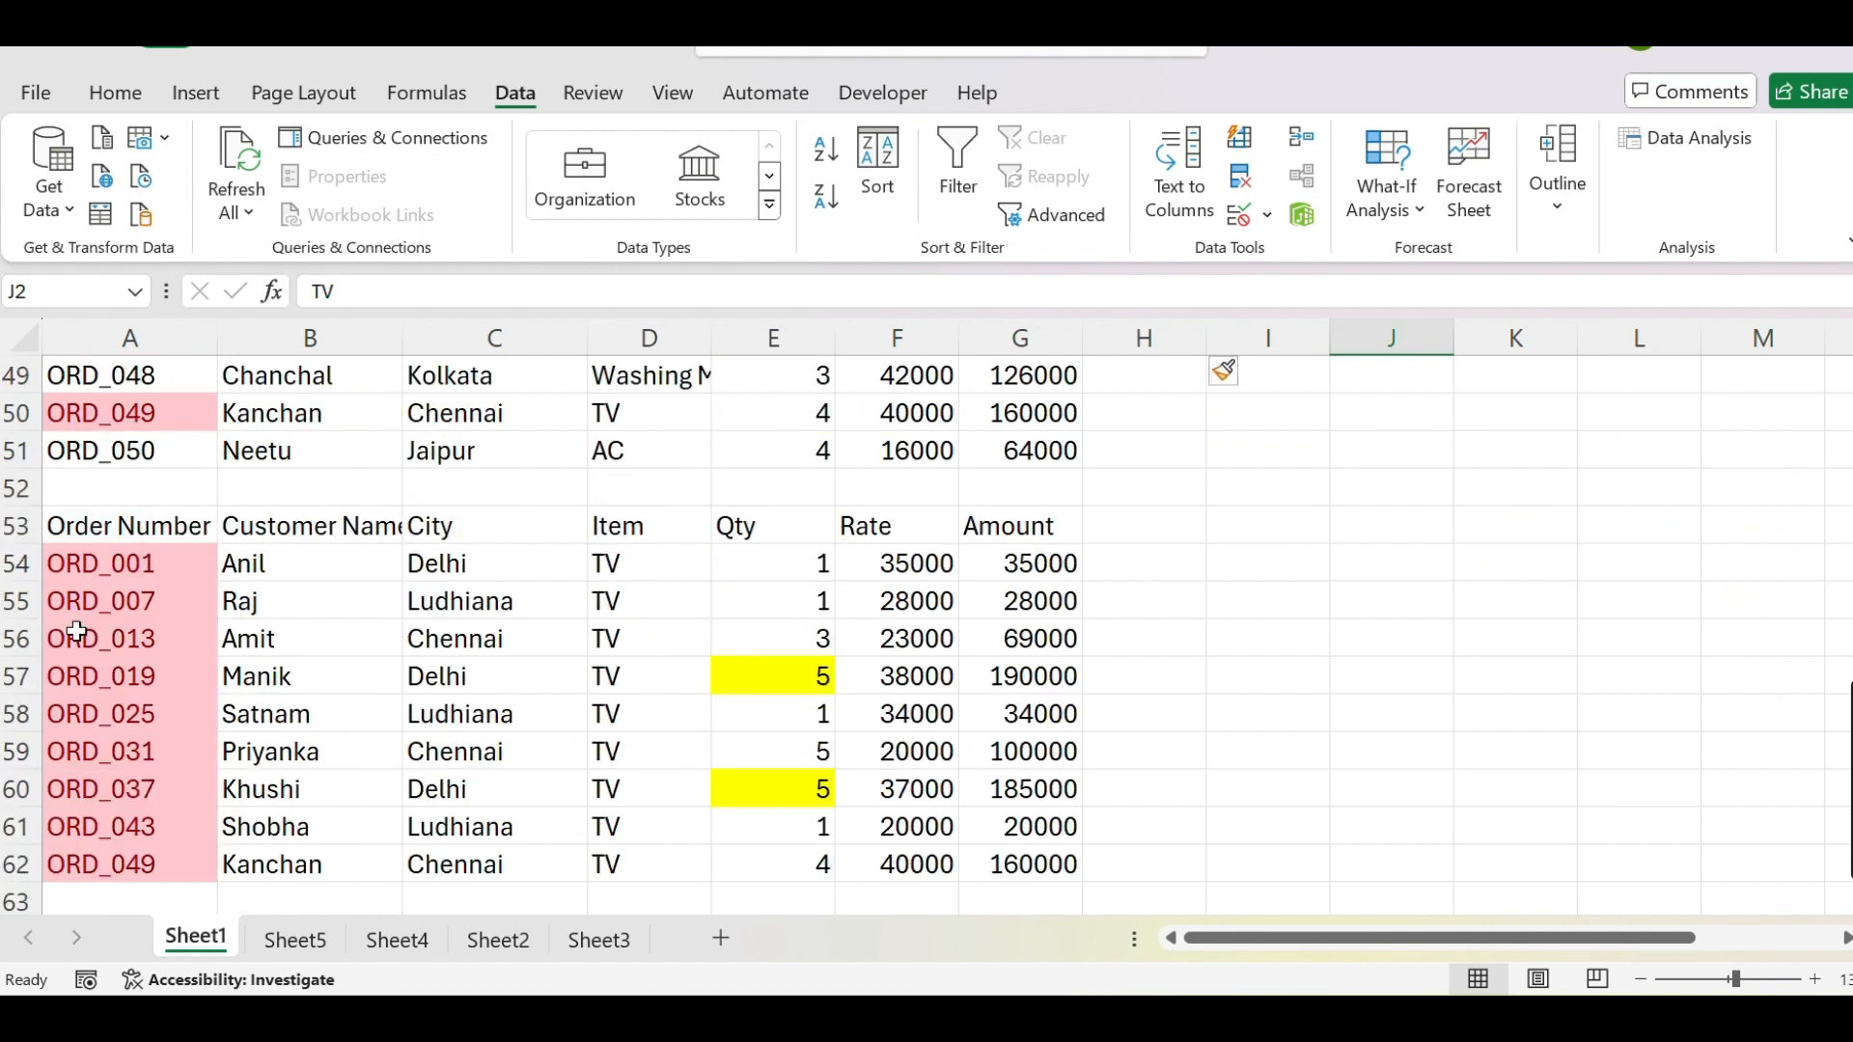
{"action": "left_click_drag", "start_coordinate": [87, 526], "coordinate": [1173, 907]}
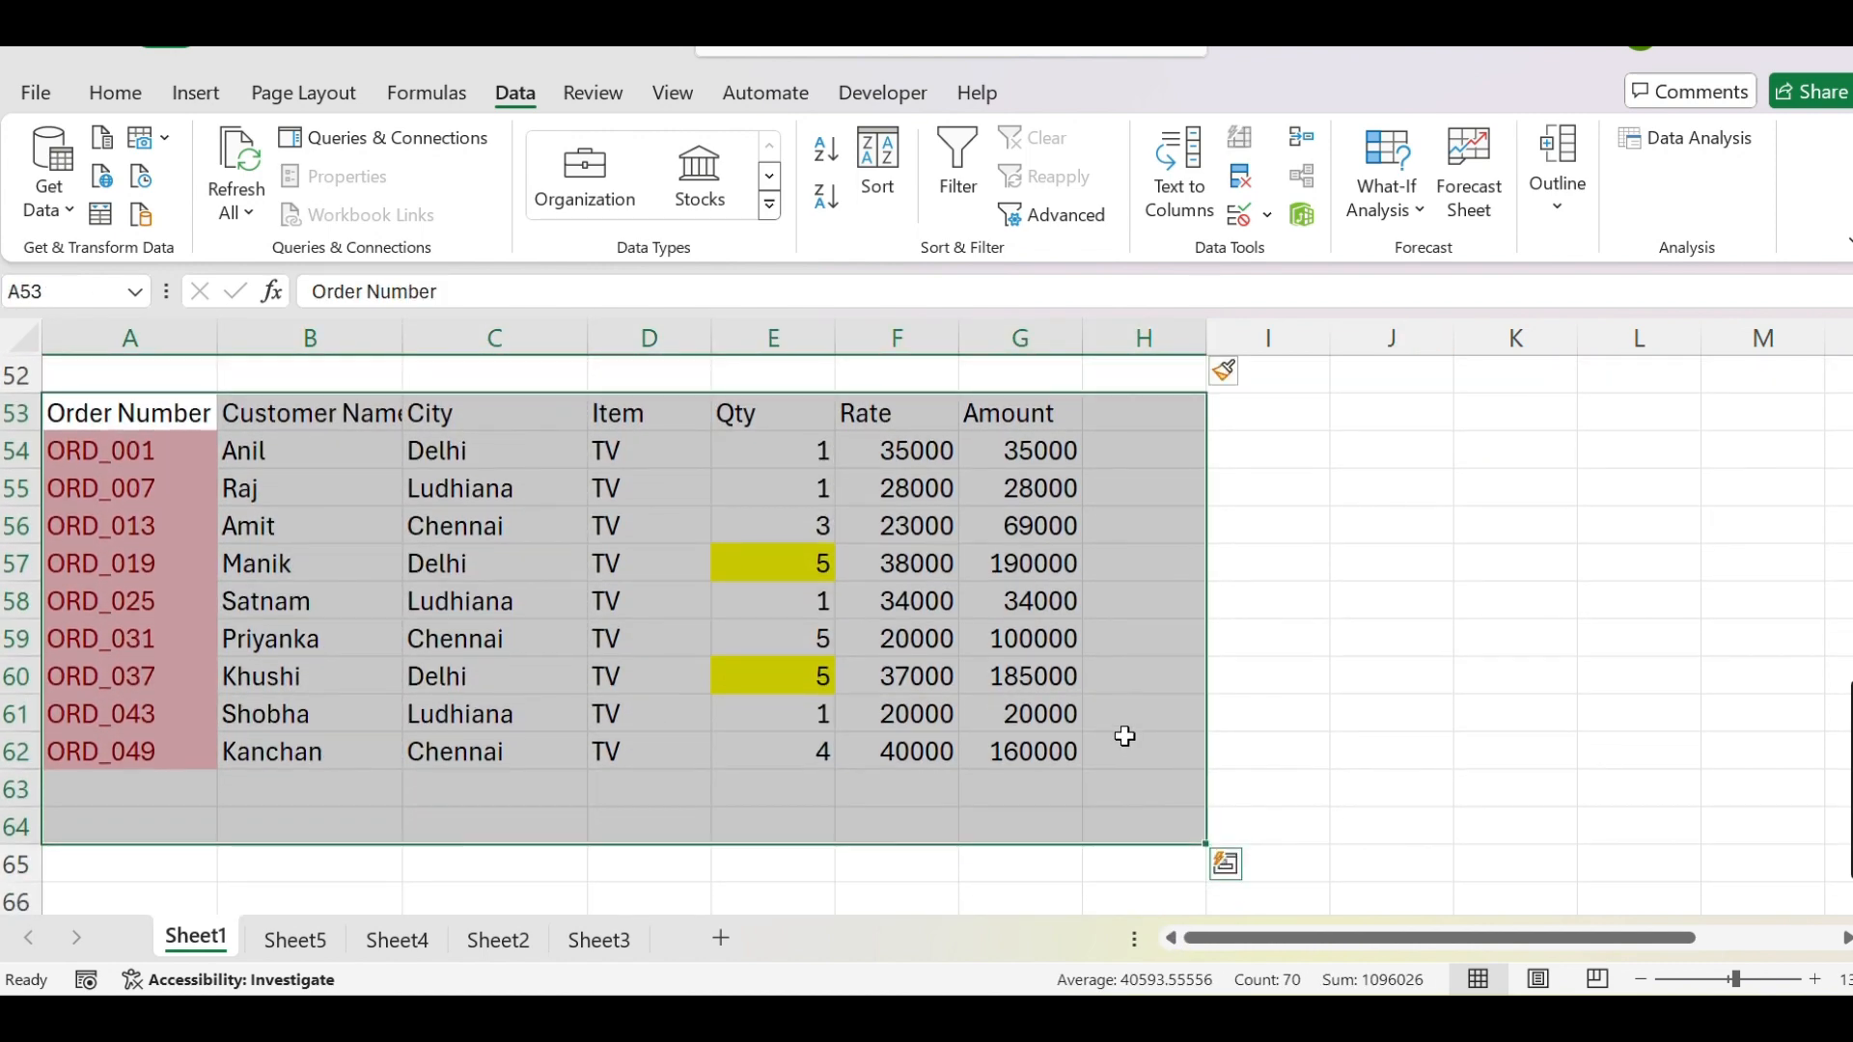
{"action": "left_click", "coordinate": [786, 575]}
{"action": "left_click", "coordinate": [496, 525]}
{"action": "left_click", "coordinate": [383, 531]}
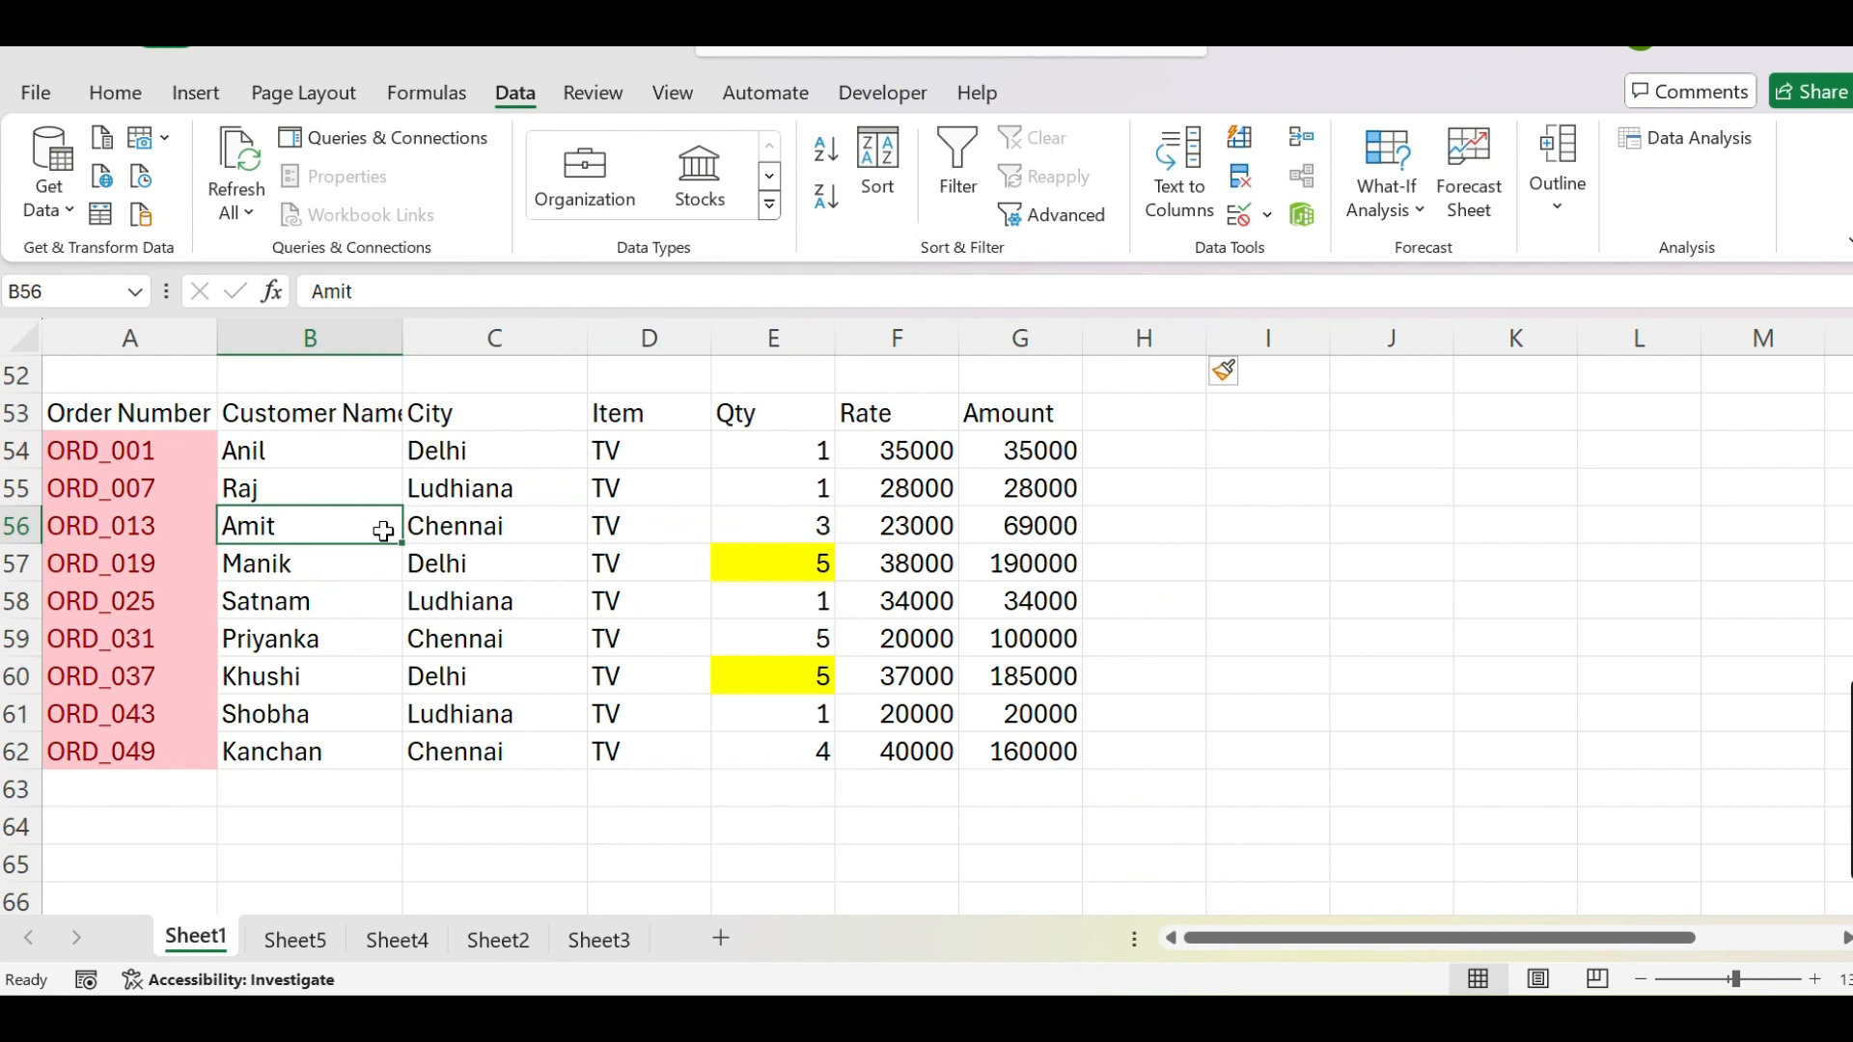
Clear the contents and formatting of the previously extracted TV orders in A53:G62
{"action": "scroll", "coordinate": [383, 531], "scroll_direction": "up", "scroll_amount": 3}
{"action": "scroll", "coordinate": [540, 541], "scroll_direction": "down", "scroll_amount": 2}
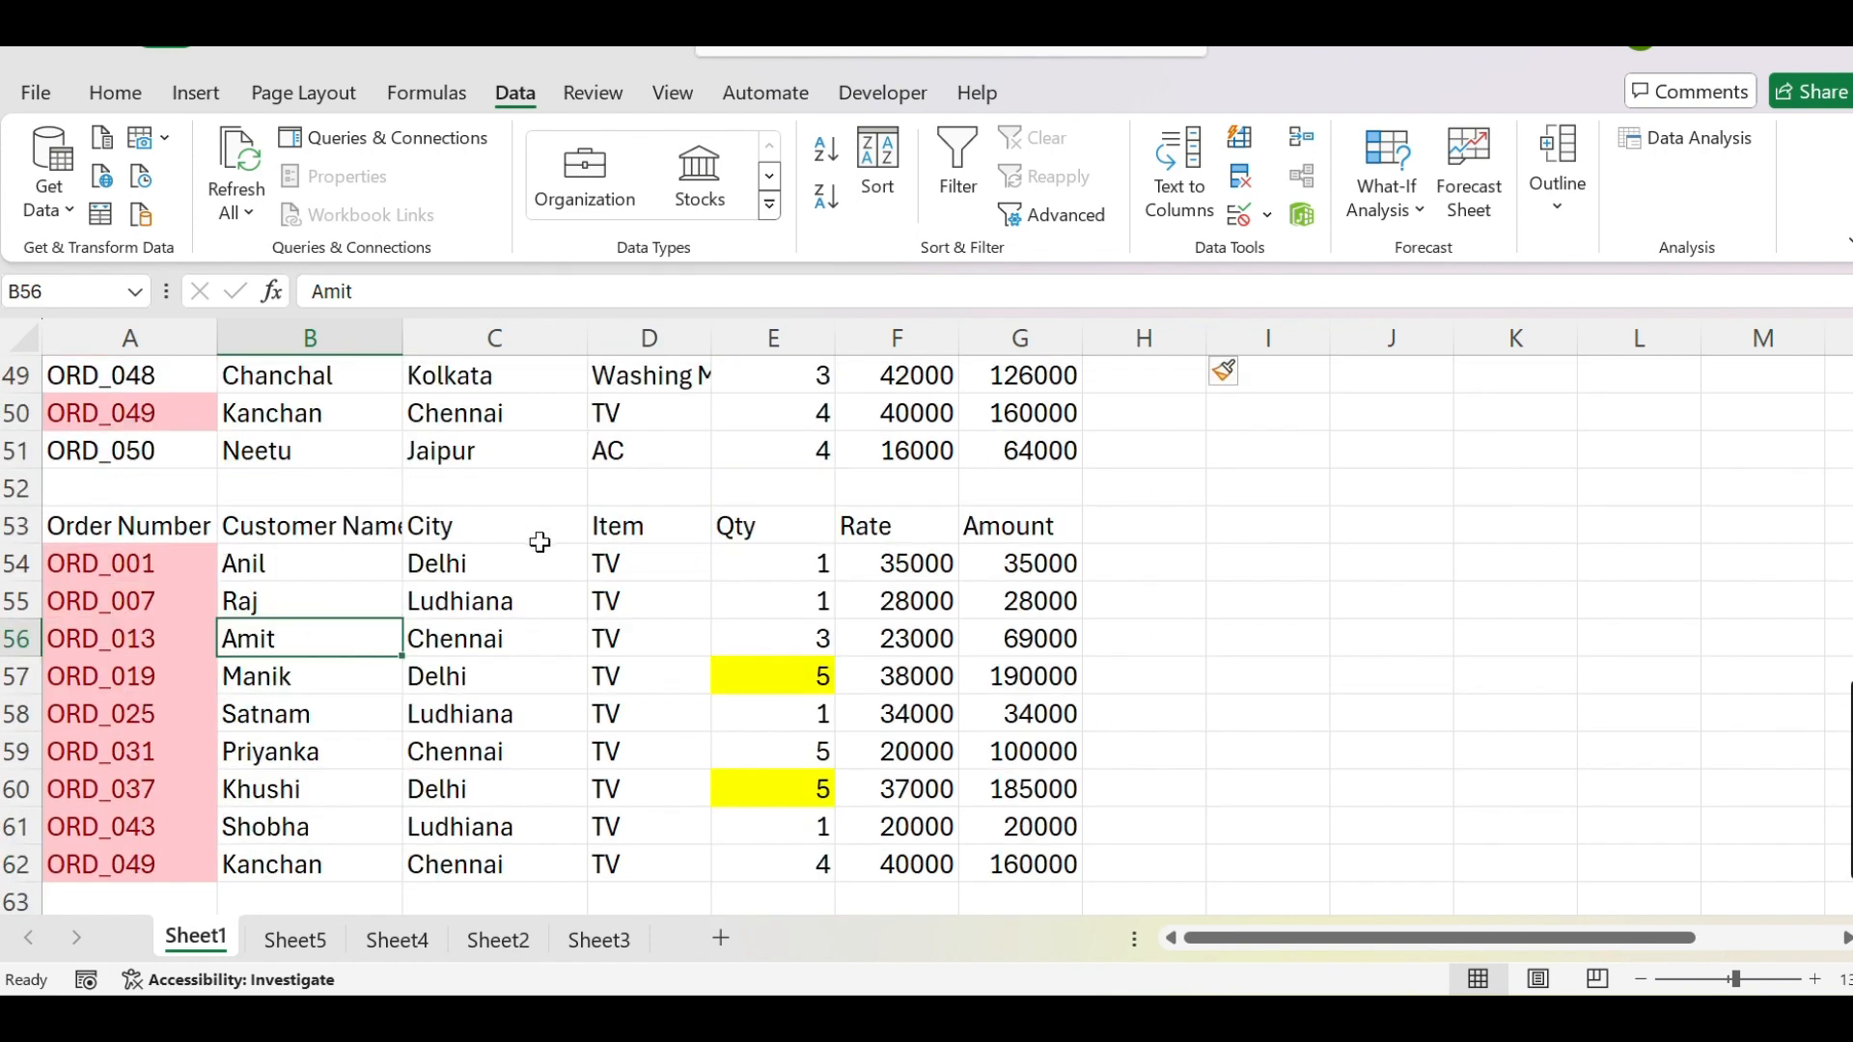
{"action": "left_click_drag", "start_coordinate": [143, 528], "coordinate": [1015, 859]}
{"action": "key", "text": "alt+e"}
{"action": "key", "text": "a"}
{"action": "key", "text": "a"}
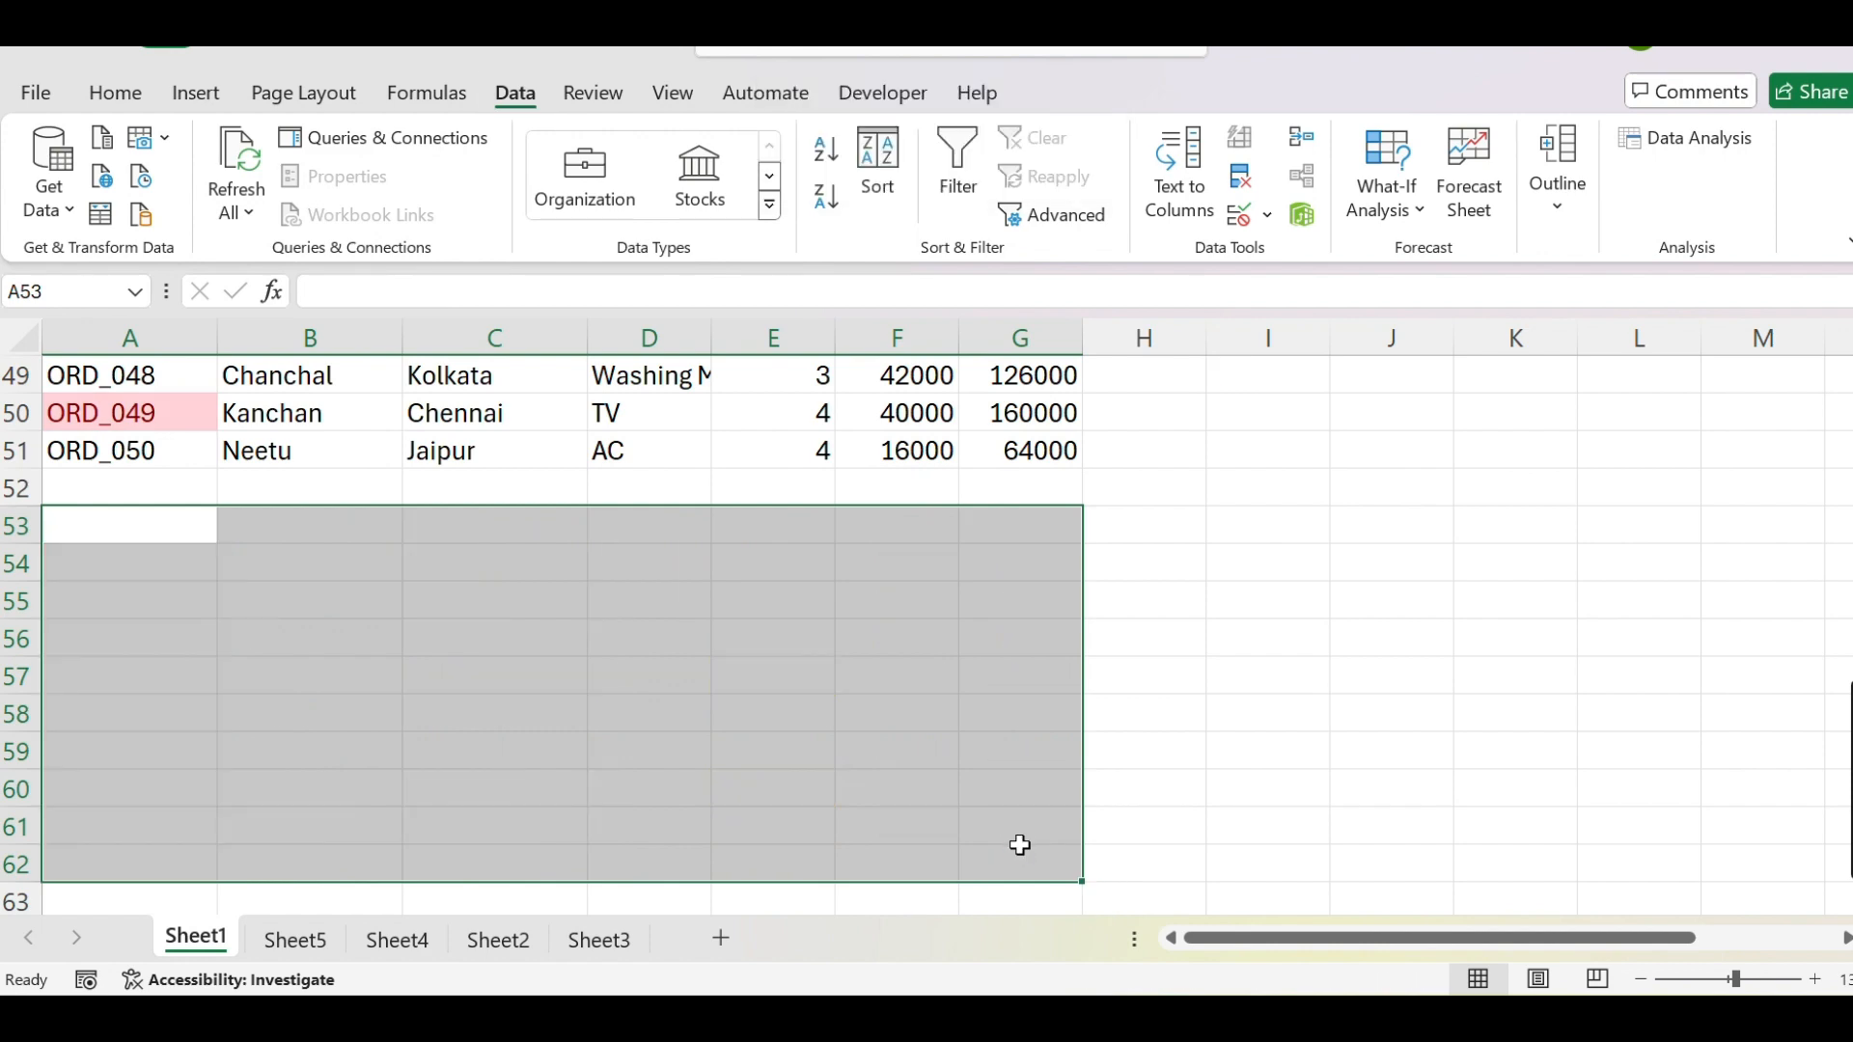
{"action": "left_click", "coordinate": [149, 525]}
Set up an advanced filter on A1:G51 that copies to another location, using the City and Item criteria range I1:J2
{"action": "scroll", "coordinate": [150, 524], "scroll_direction": "up", "scroll_amount": 16}
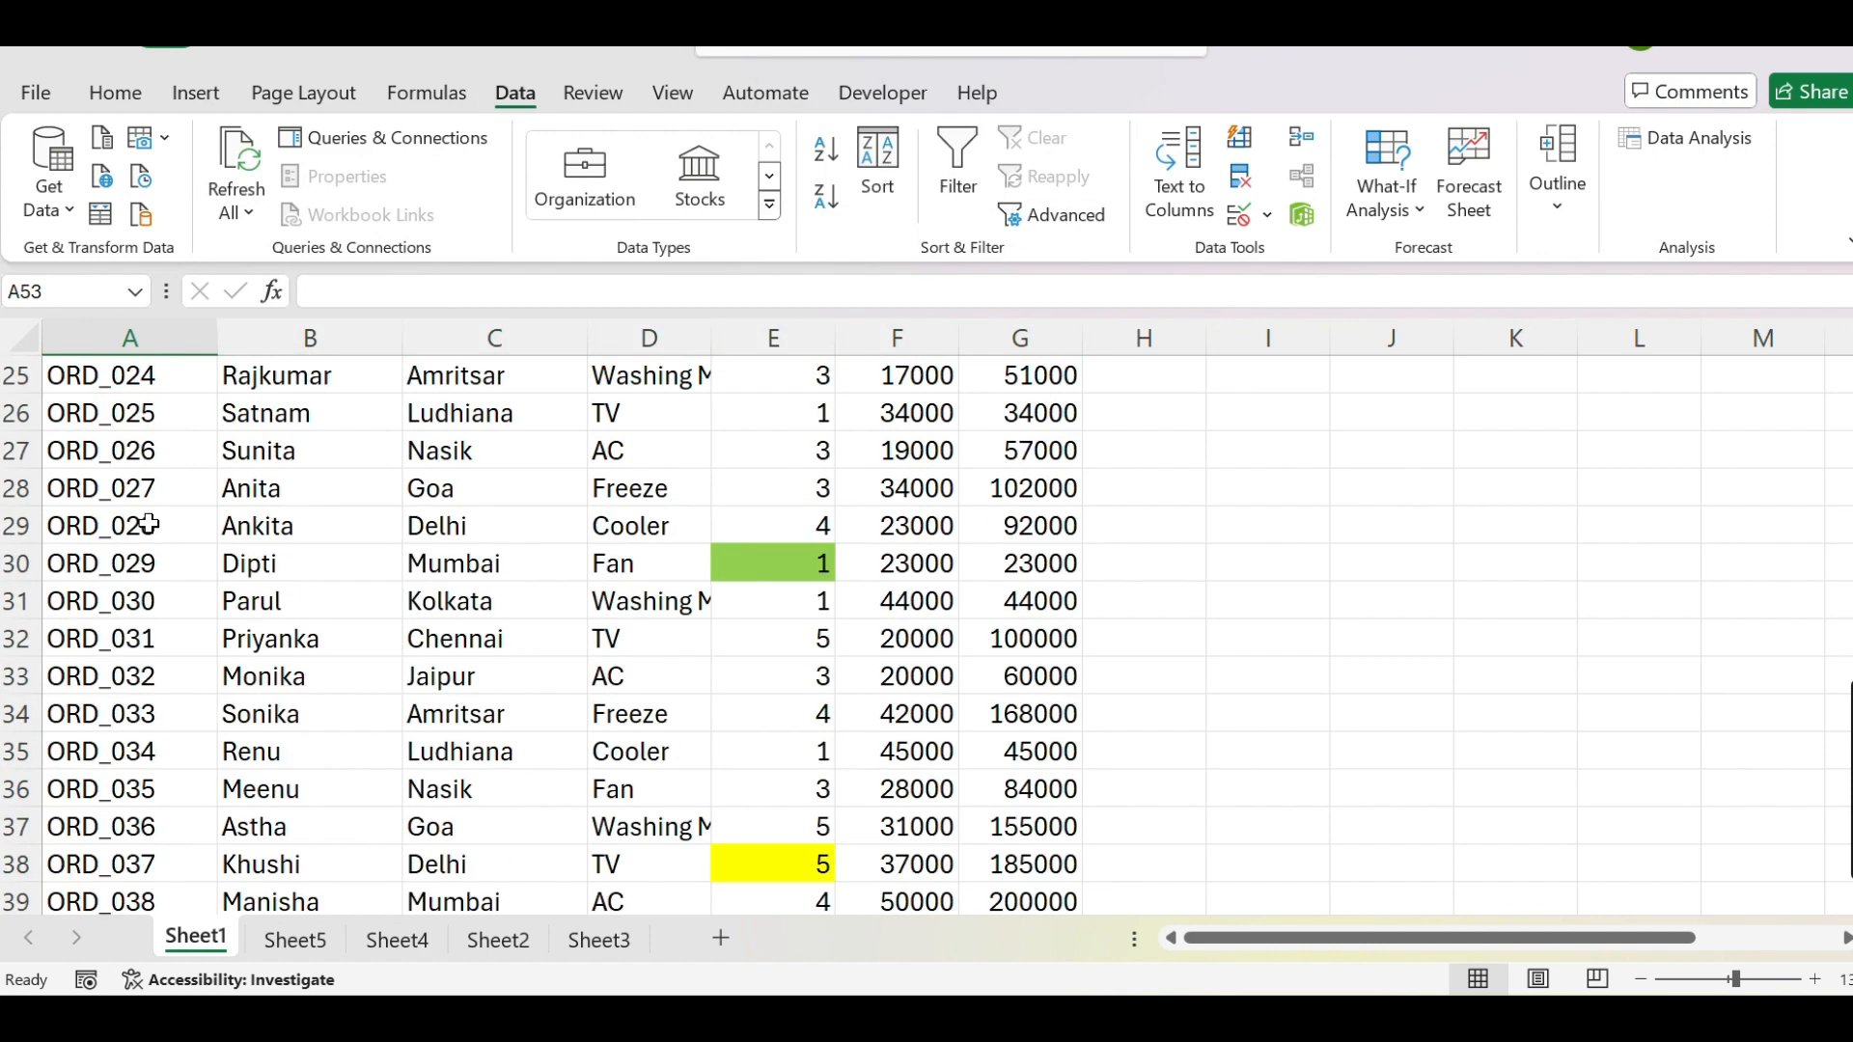
{"action": "left_click", "coordinate": [1052, 214]}
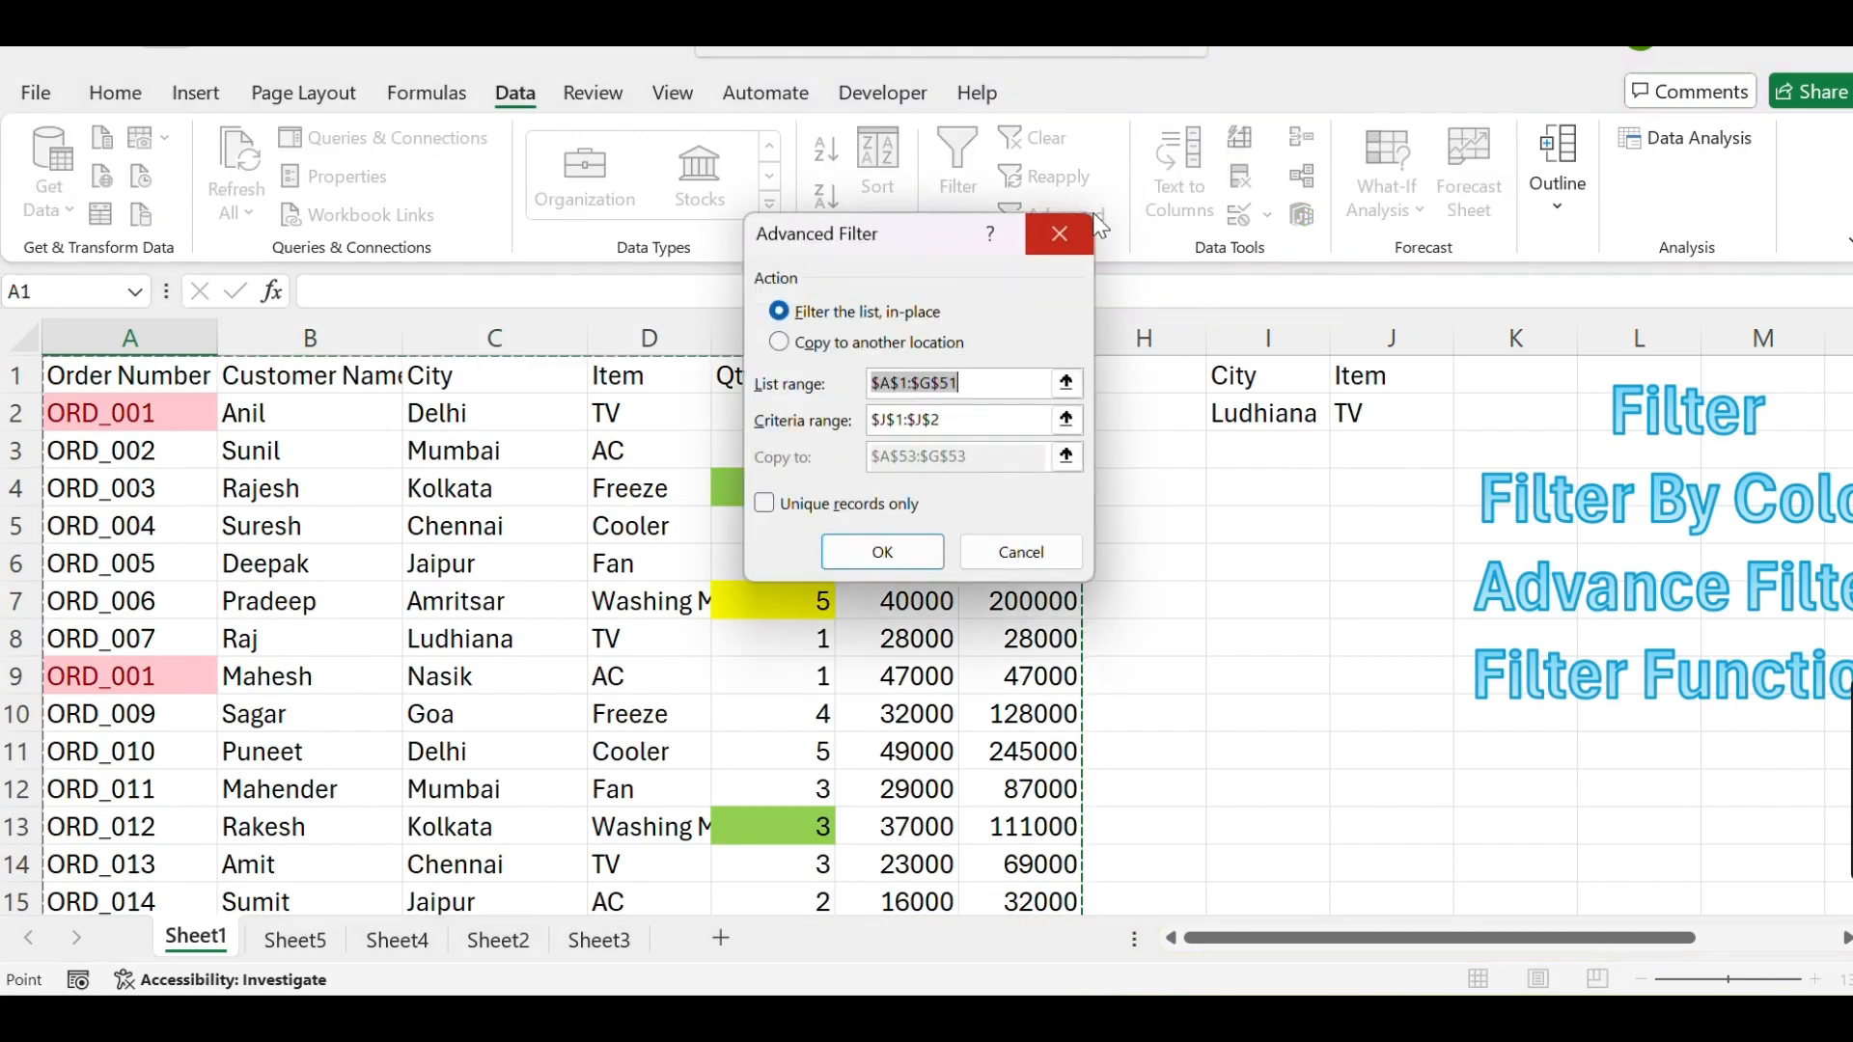
{"action": "left_click", "coordinate": [900, 359]}
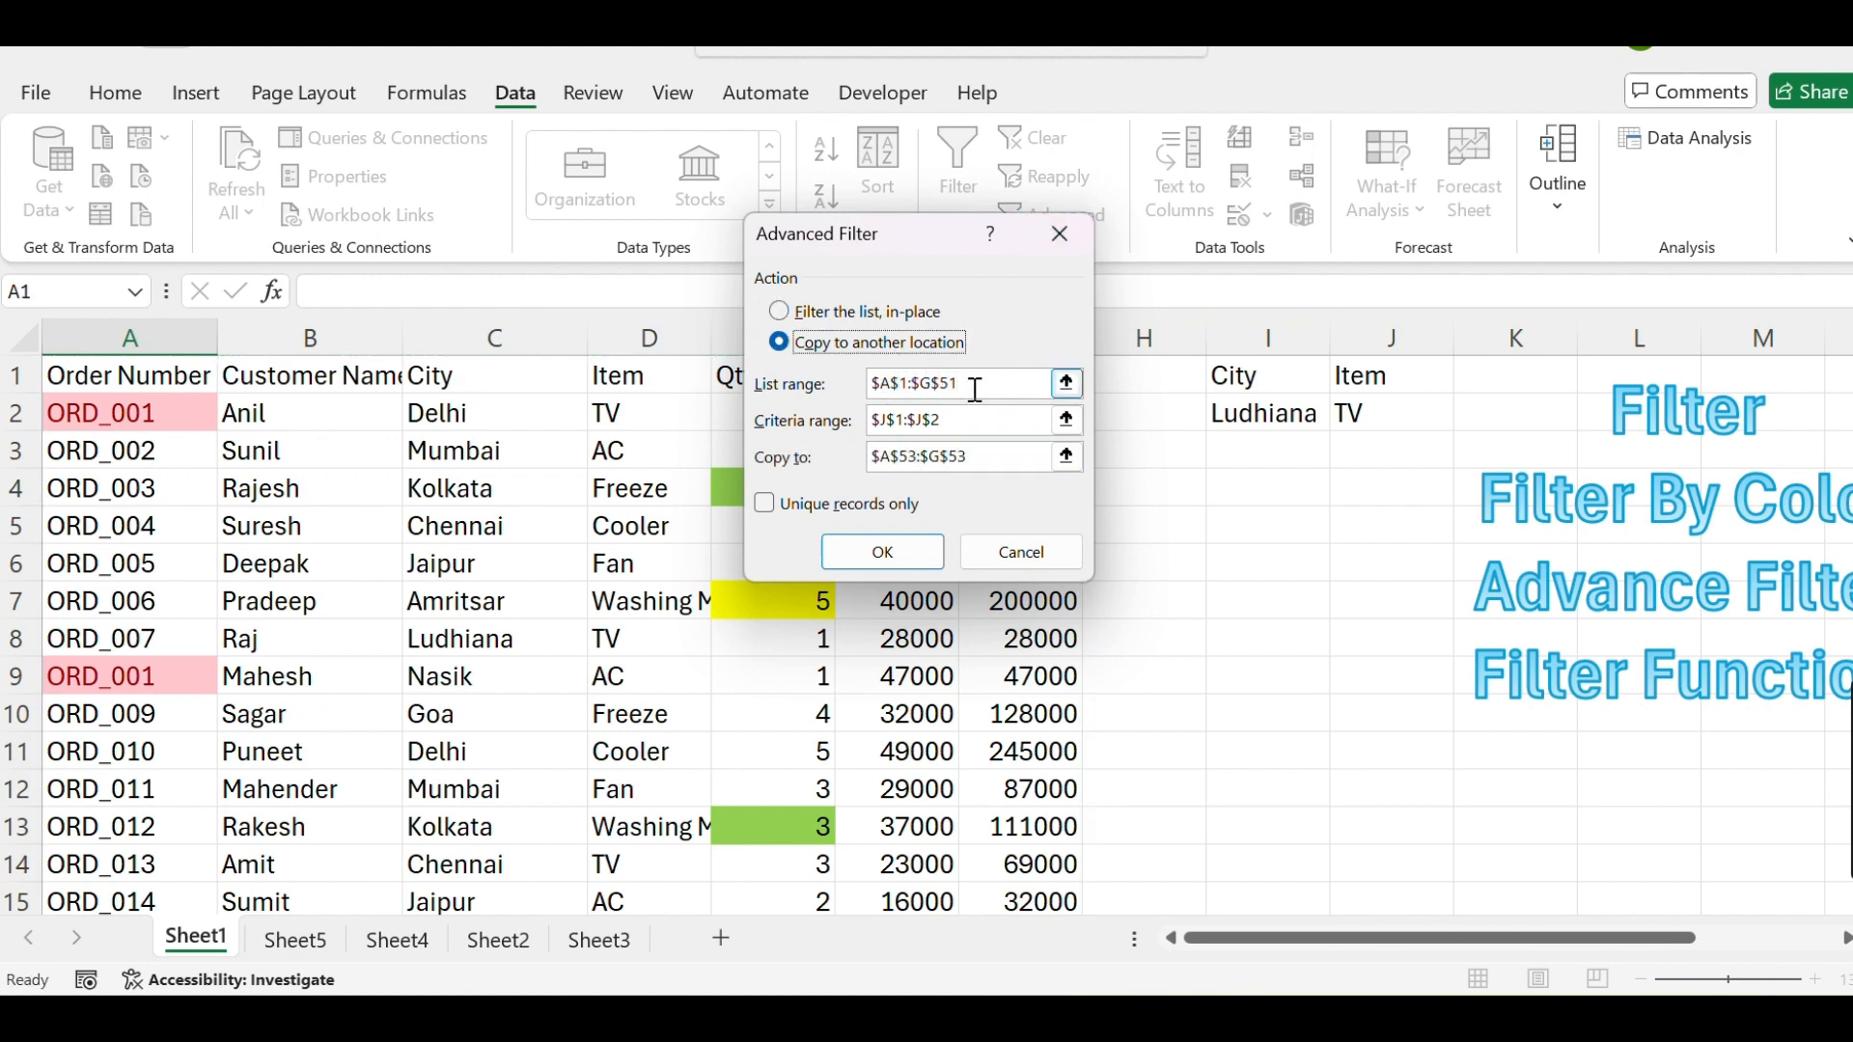
{"action": "left_click", "coordinate": [977, 384]}
{"action": "left_click", "coordinate": [971, 417]}
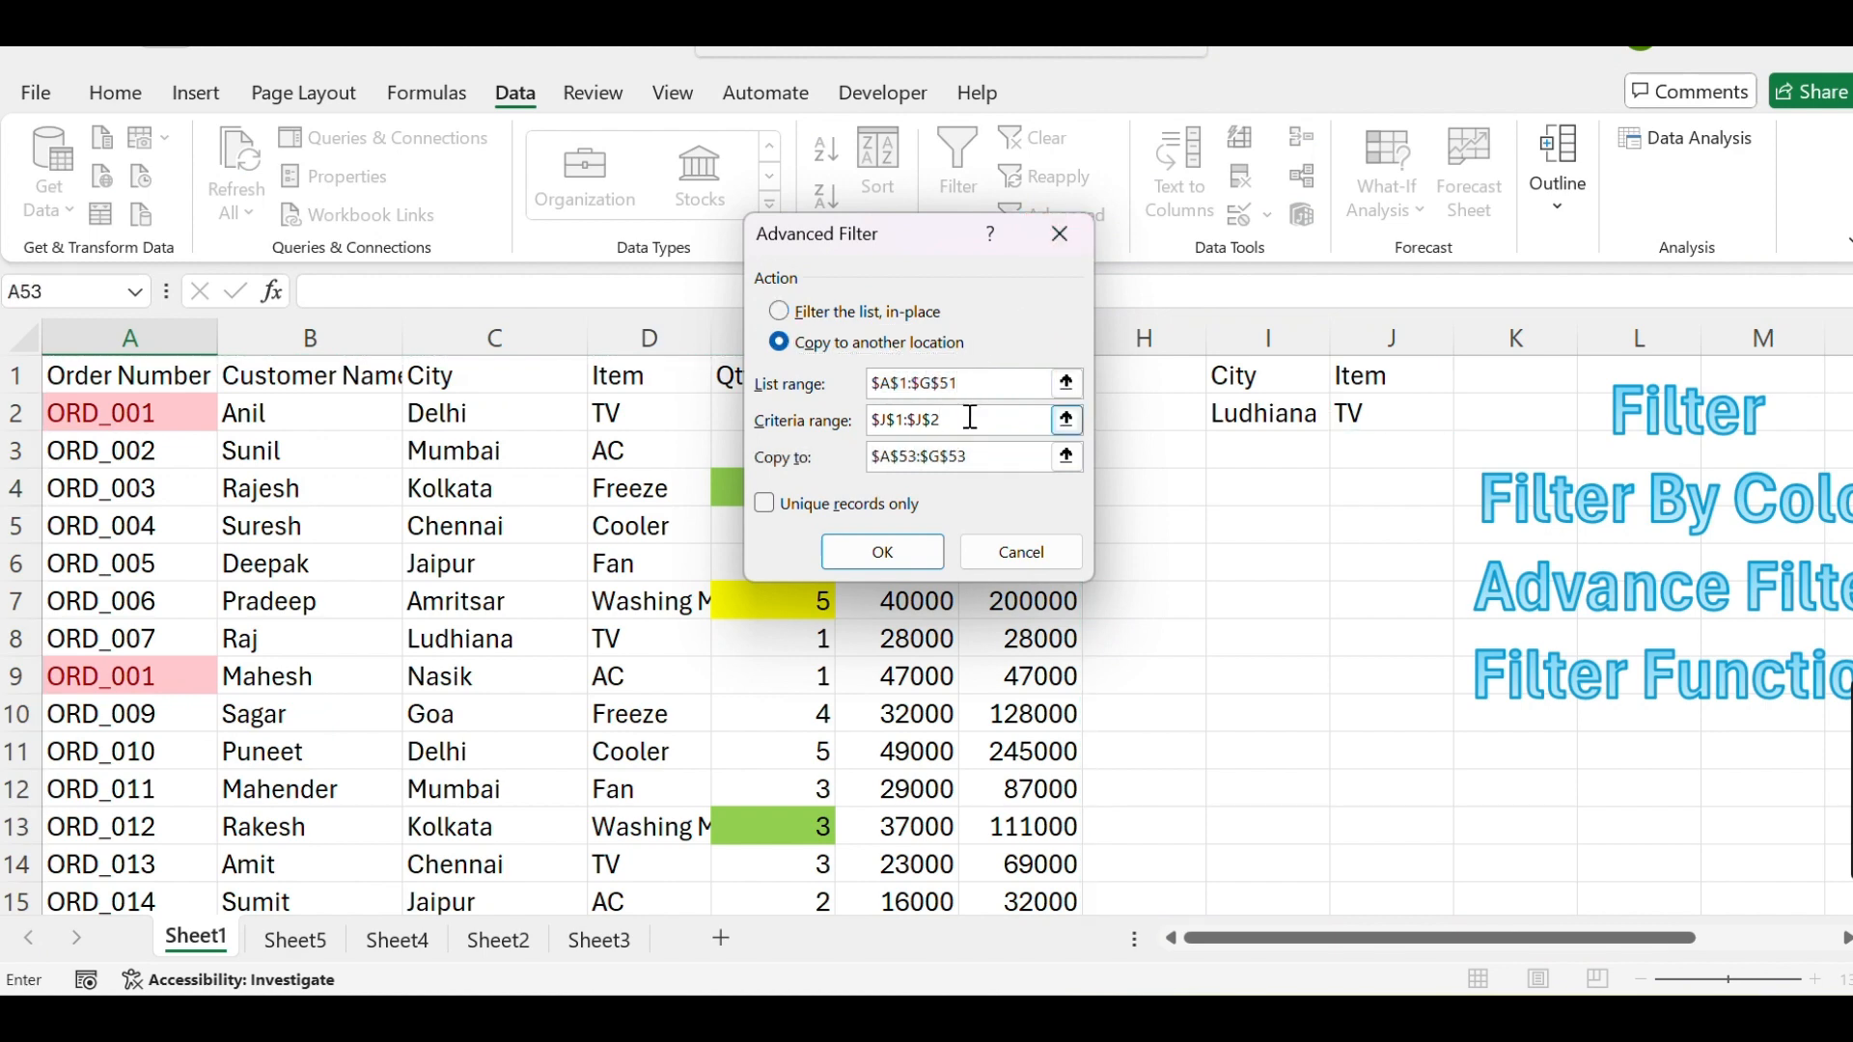
{"action": "left_click_drag", "start_coordinate": [970, 417], "coordinate": [827, 417]}
{"action": "left_click_drag", "start_coordinate": [1243, 376], "coordinate": [1336, 415]}
Set the advanced filter's copy destination to A53 and extract the matching orders
{"action": "left_click_drag", "start_coordinate": [1014, 457], "coordinate": [872, 459]}
{"action": "key", "text": "BackSpace"}
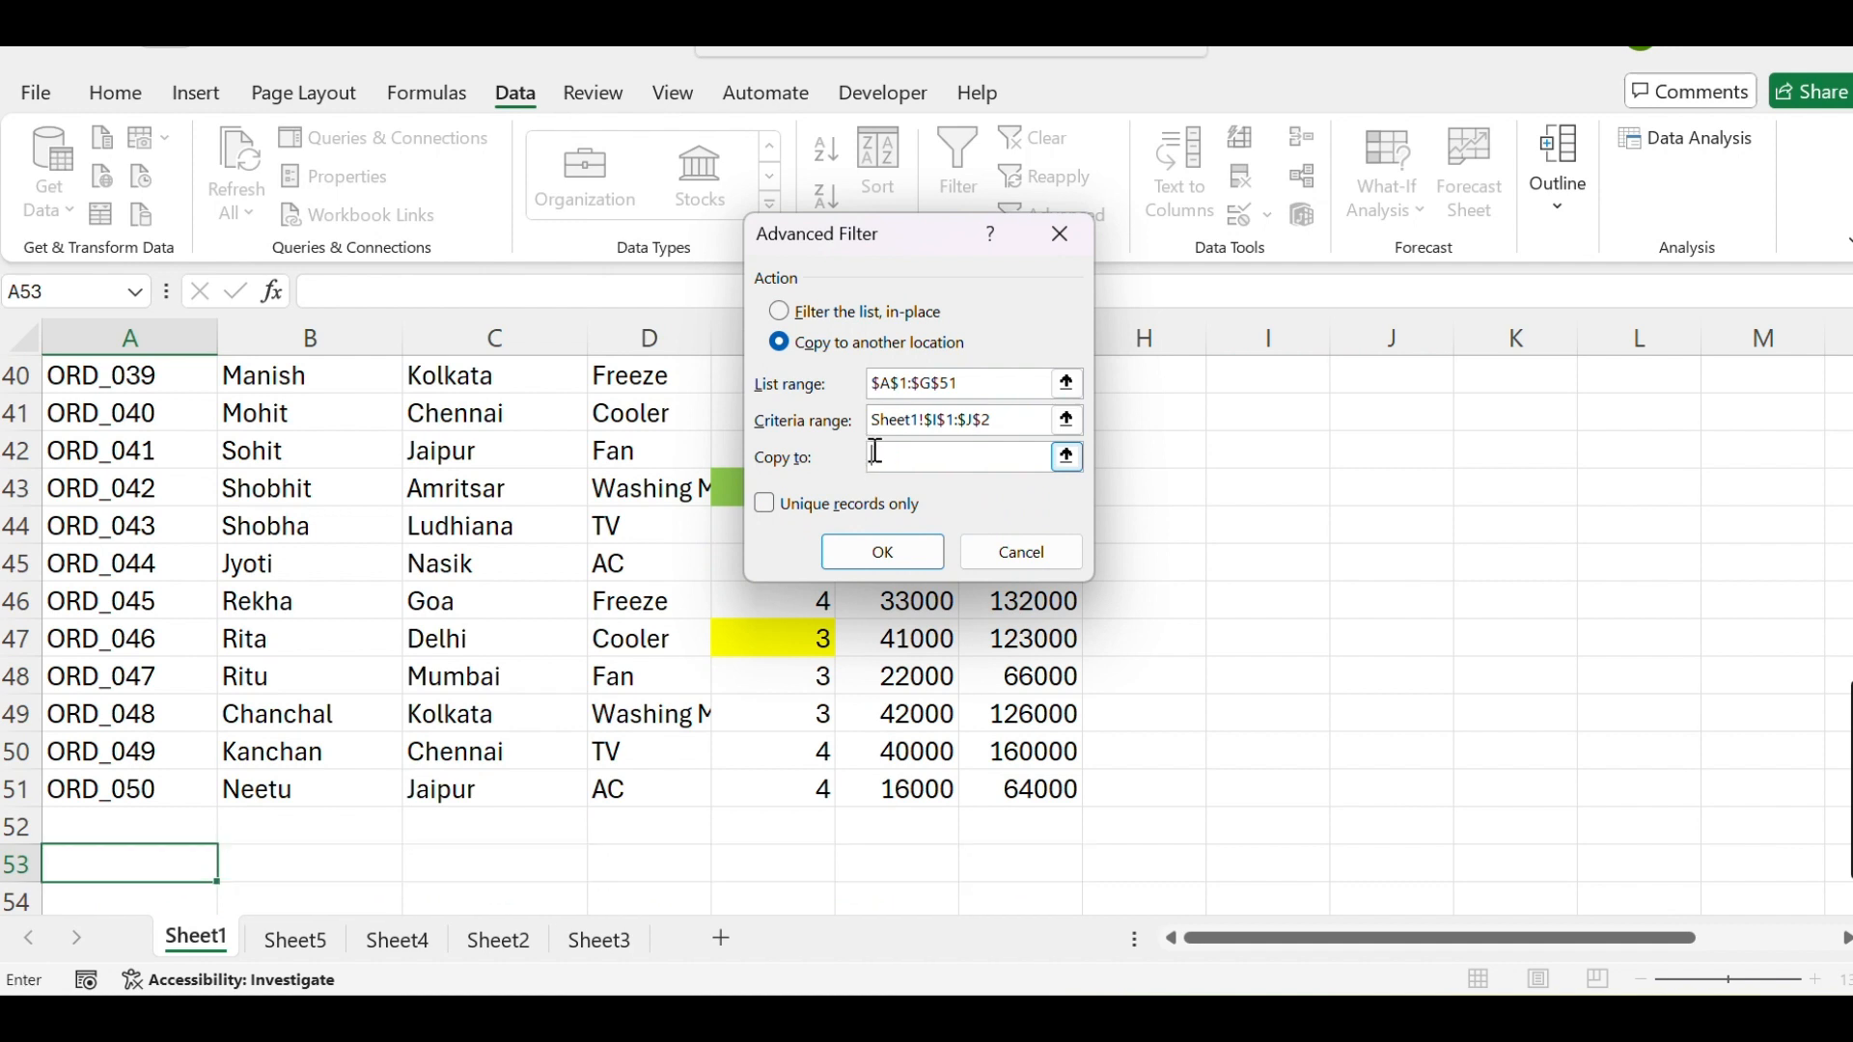
{"action": "left_click", "coordinate": [178, 864]}
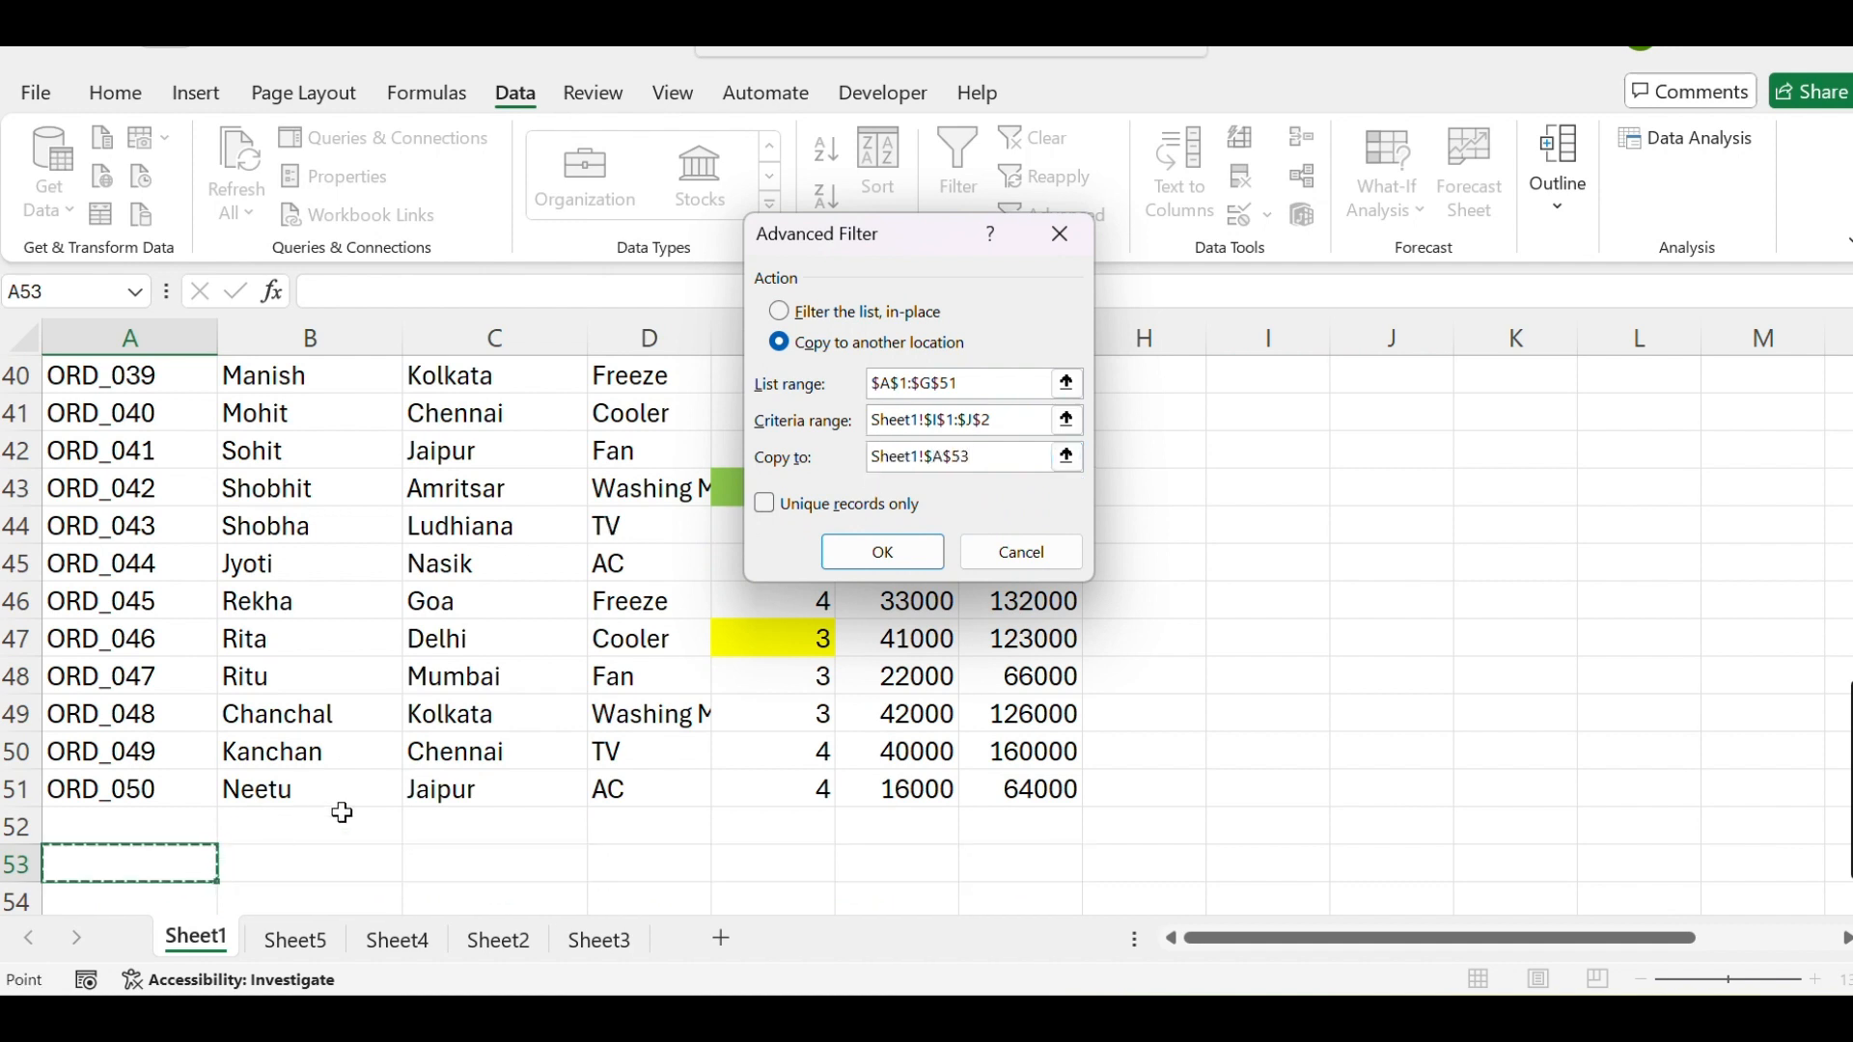
{"action": "left_click", "coordinate": [885, 553]}
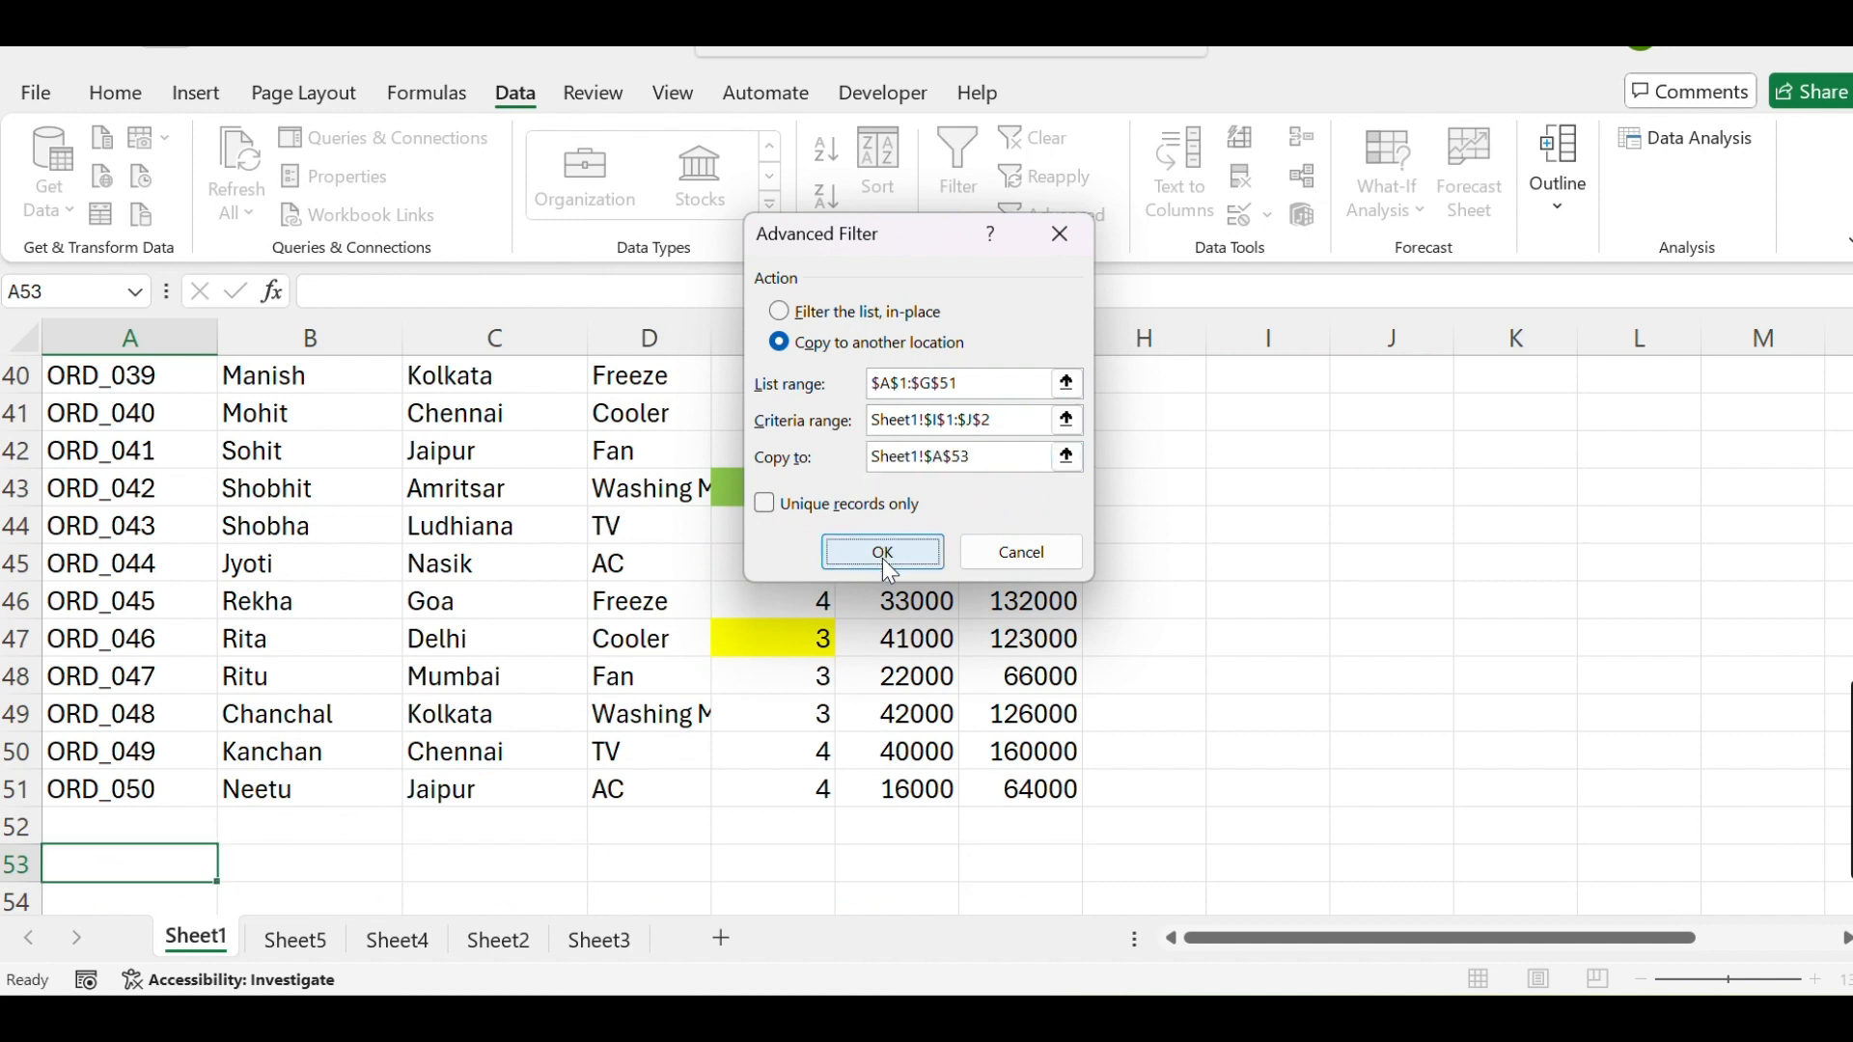
Merge and center cells H1:H2 beside the City and Item criteria and enter And in the merged cell
{"action": "scroll", "coordinate": [749, 720], "scroll_direction": "down", "scroll_amount": 3}
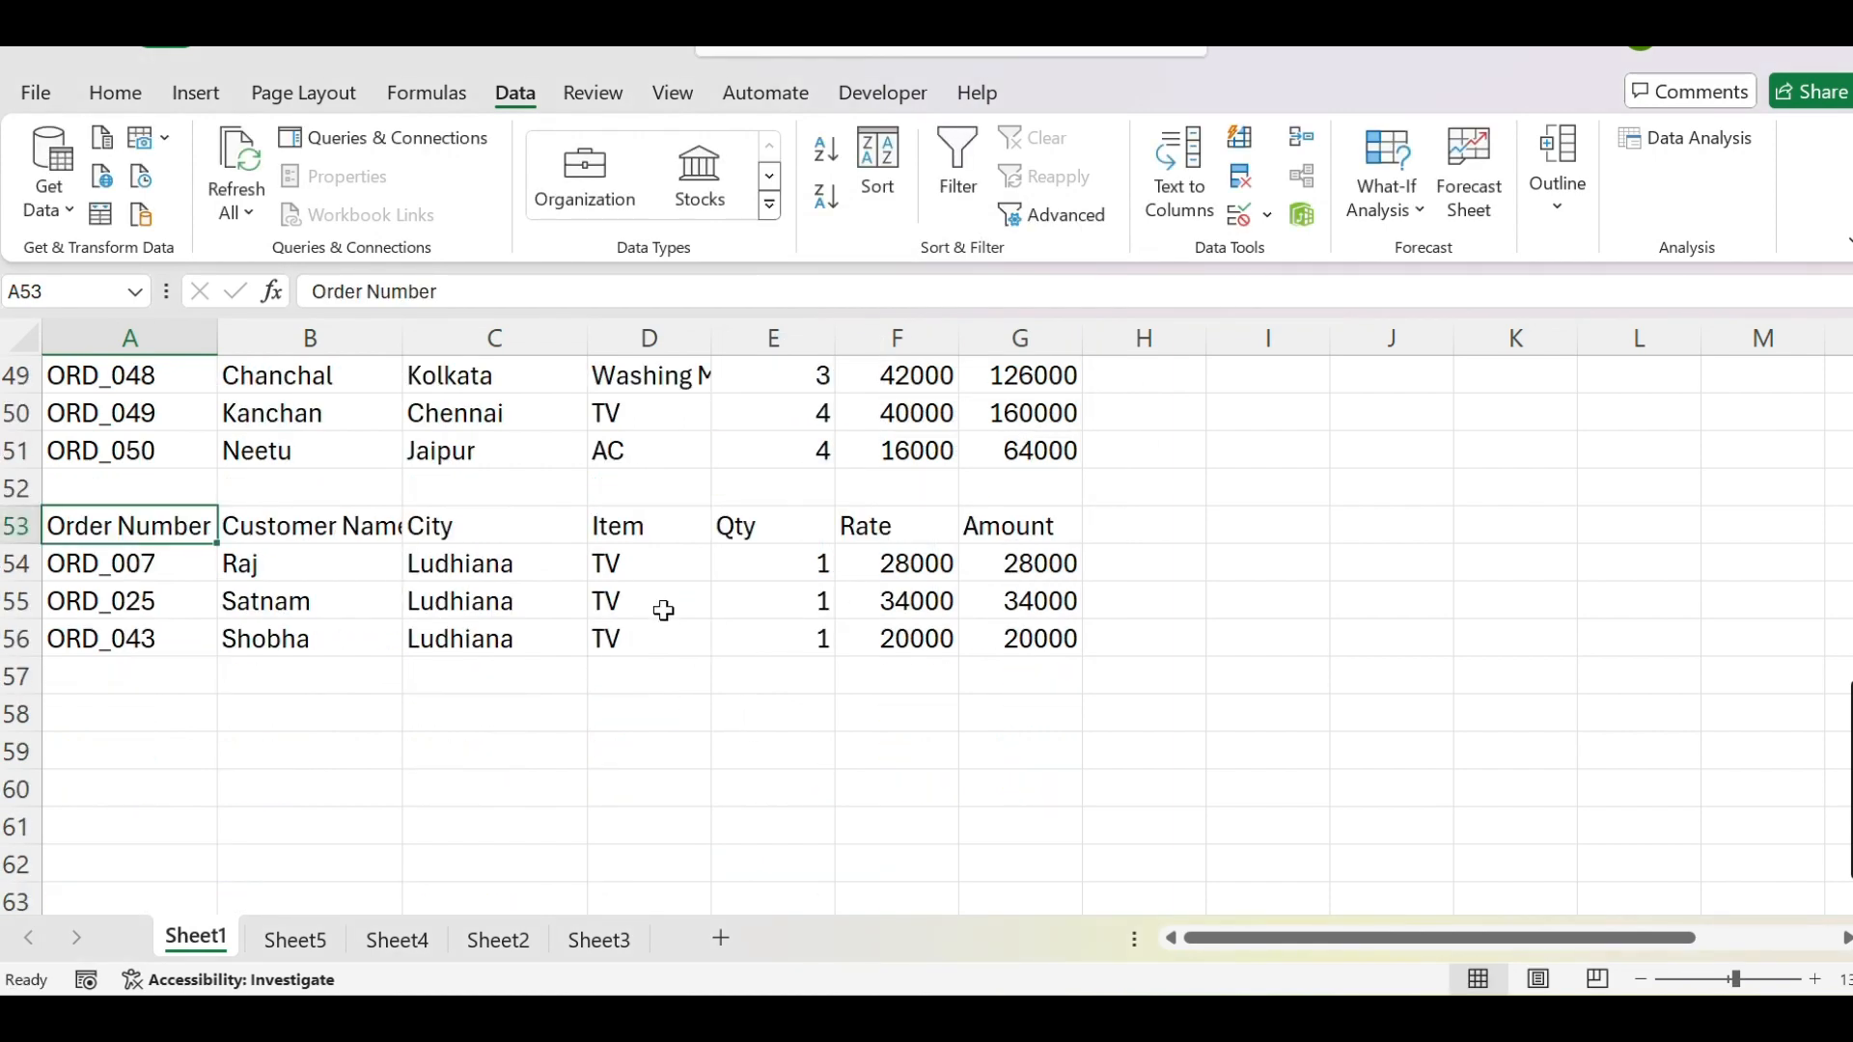
{"action": "scroll", "coordinate": [664, 610], "scroll_direction": "up", "scroll_amount": 16}
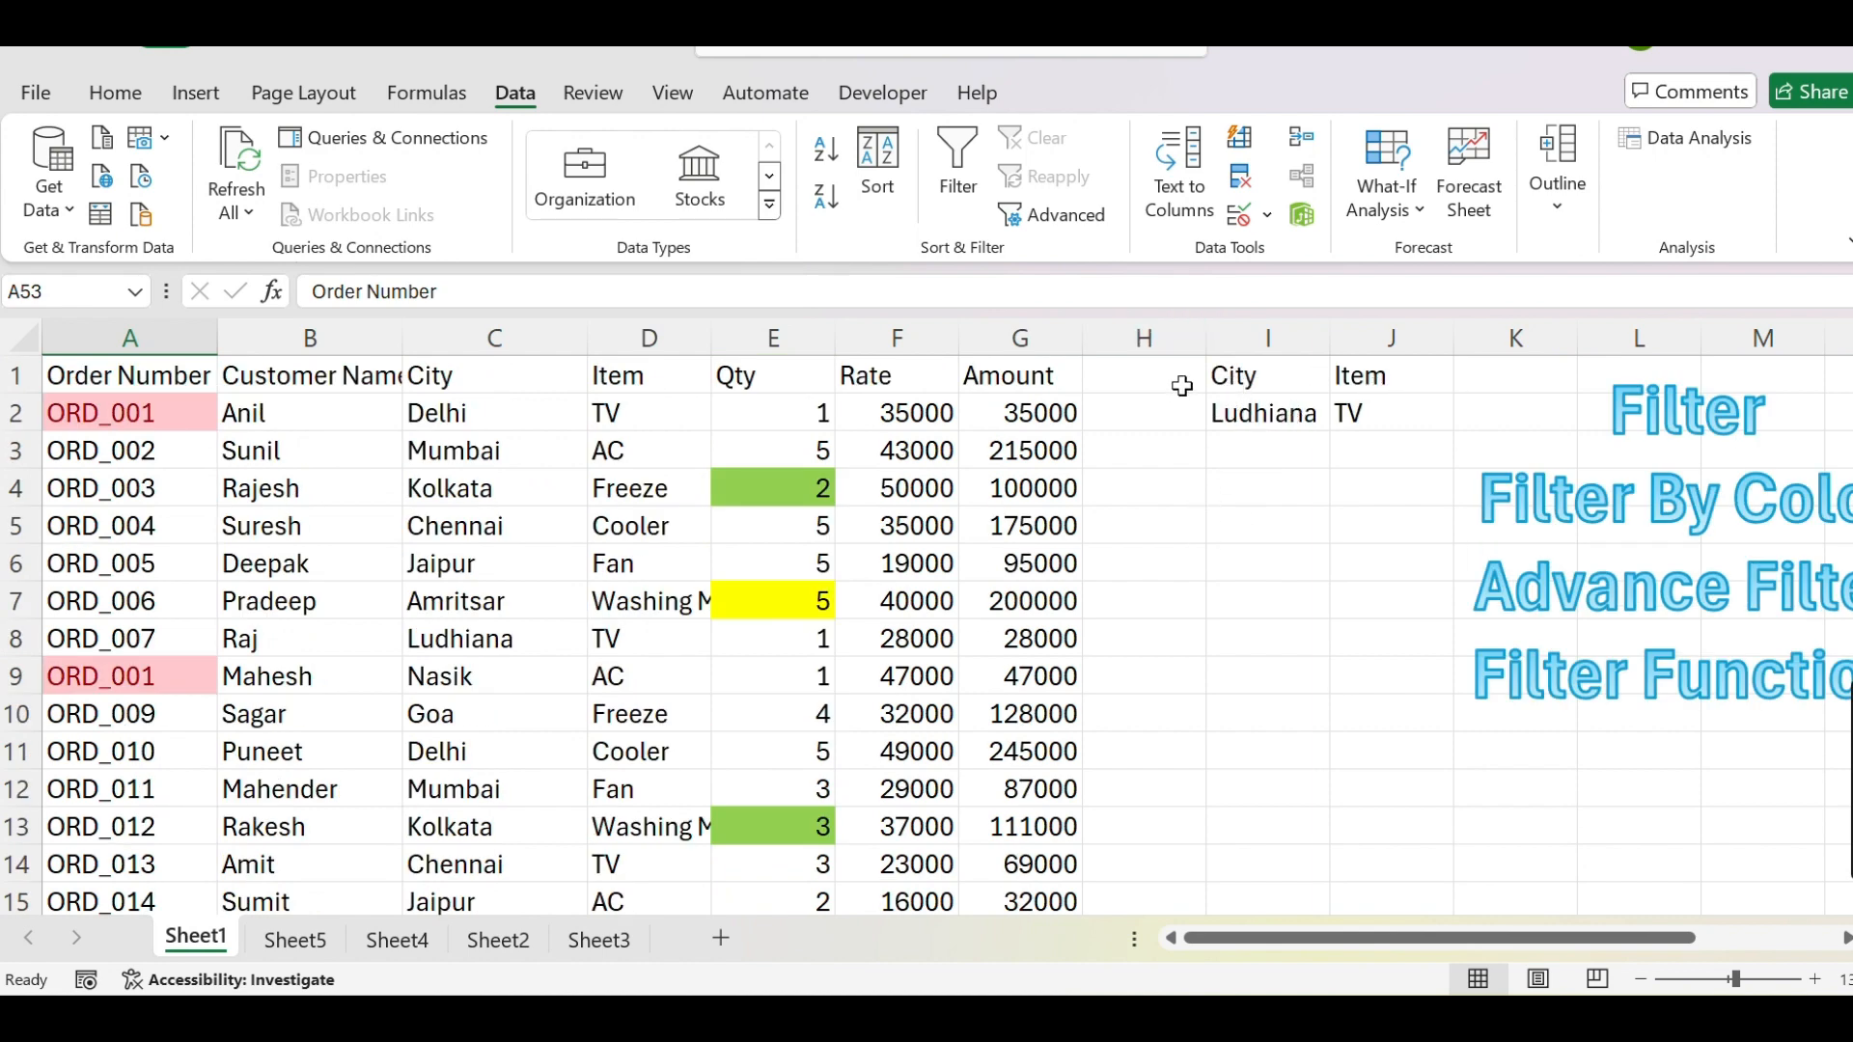
{"action": "left_click_drag", "start_coordinate": [1182, 386], "coordinate": [1187, 409]}
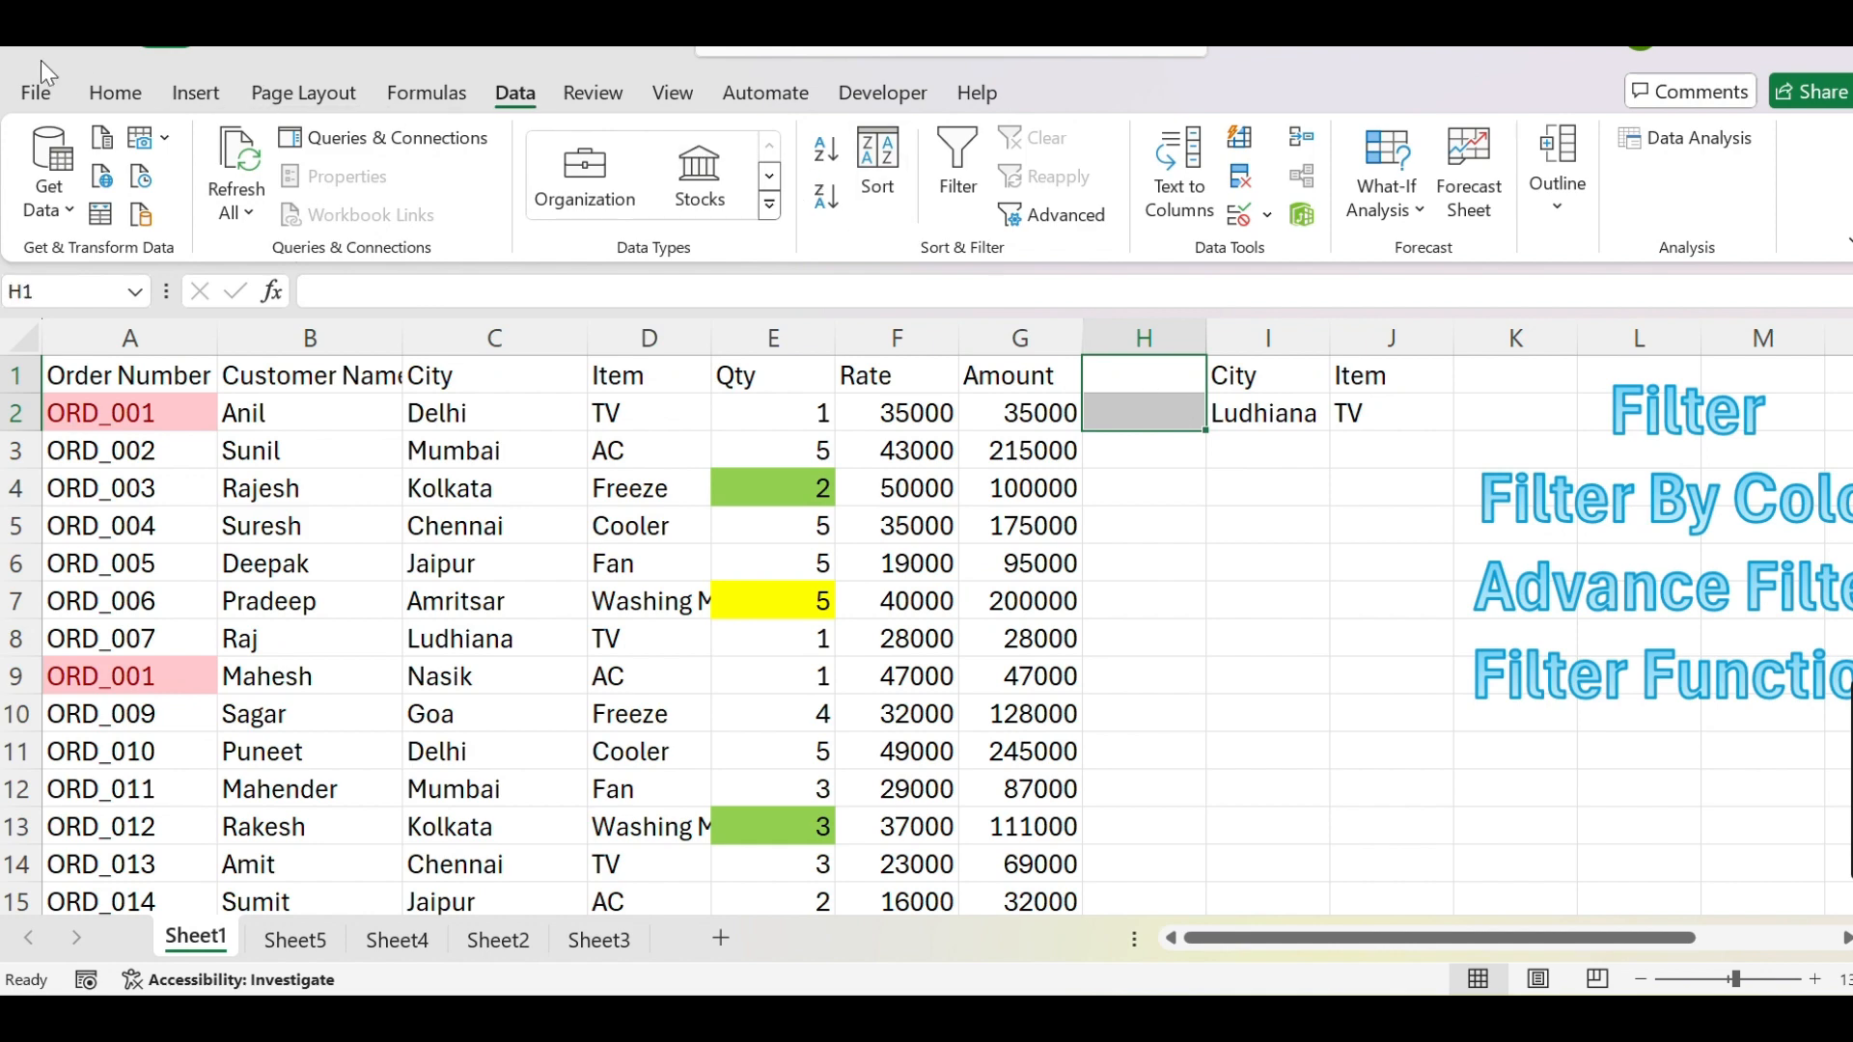
{"action": "left_click", "coordinate": [93, 98]}
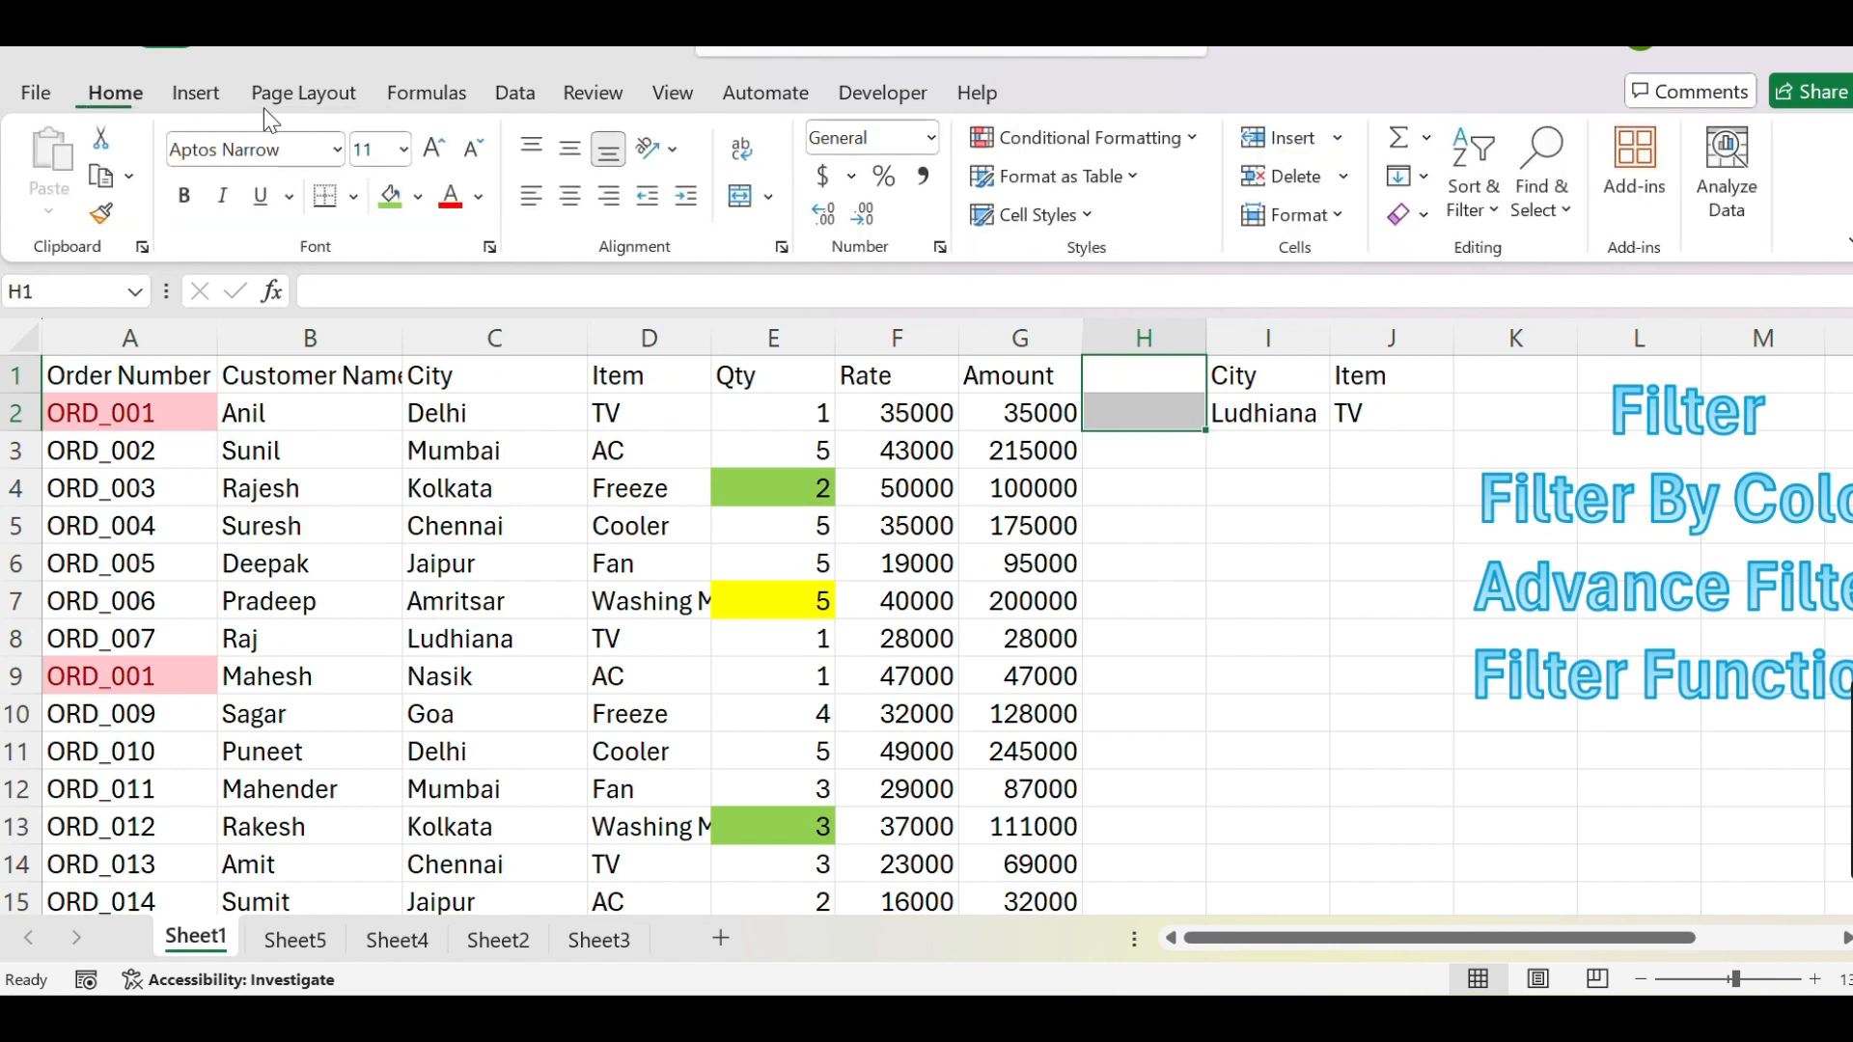
{"action": "left_click", "coordinate": [749, 201]}
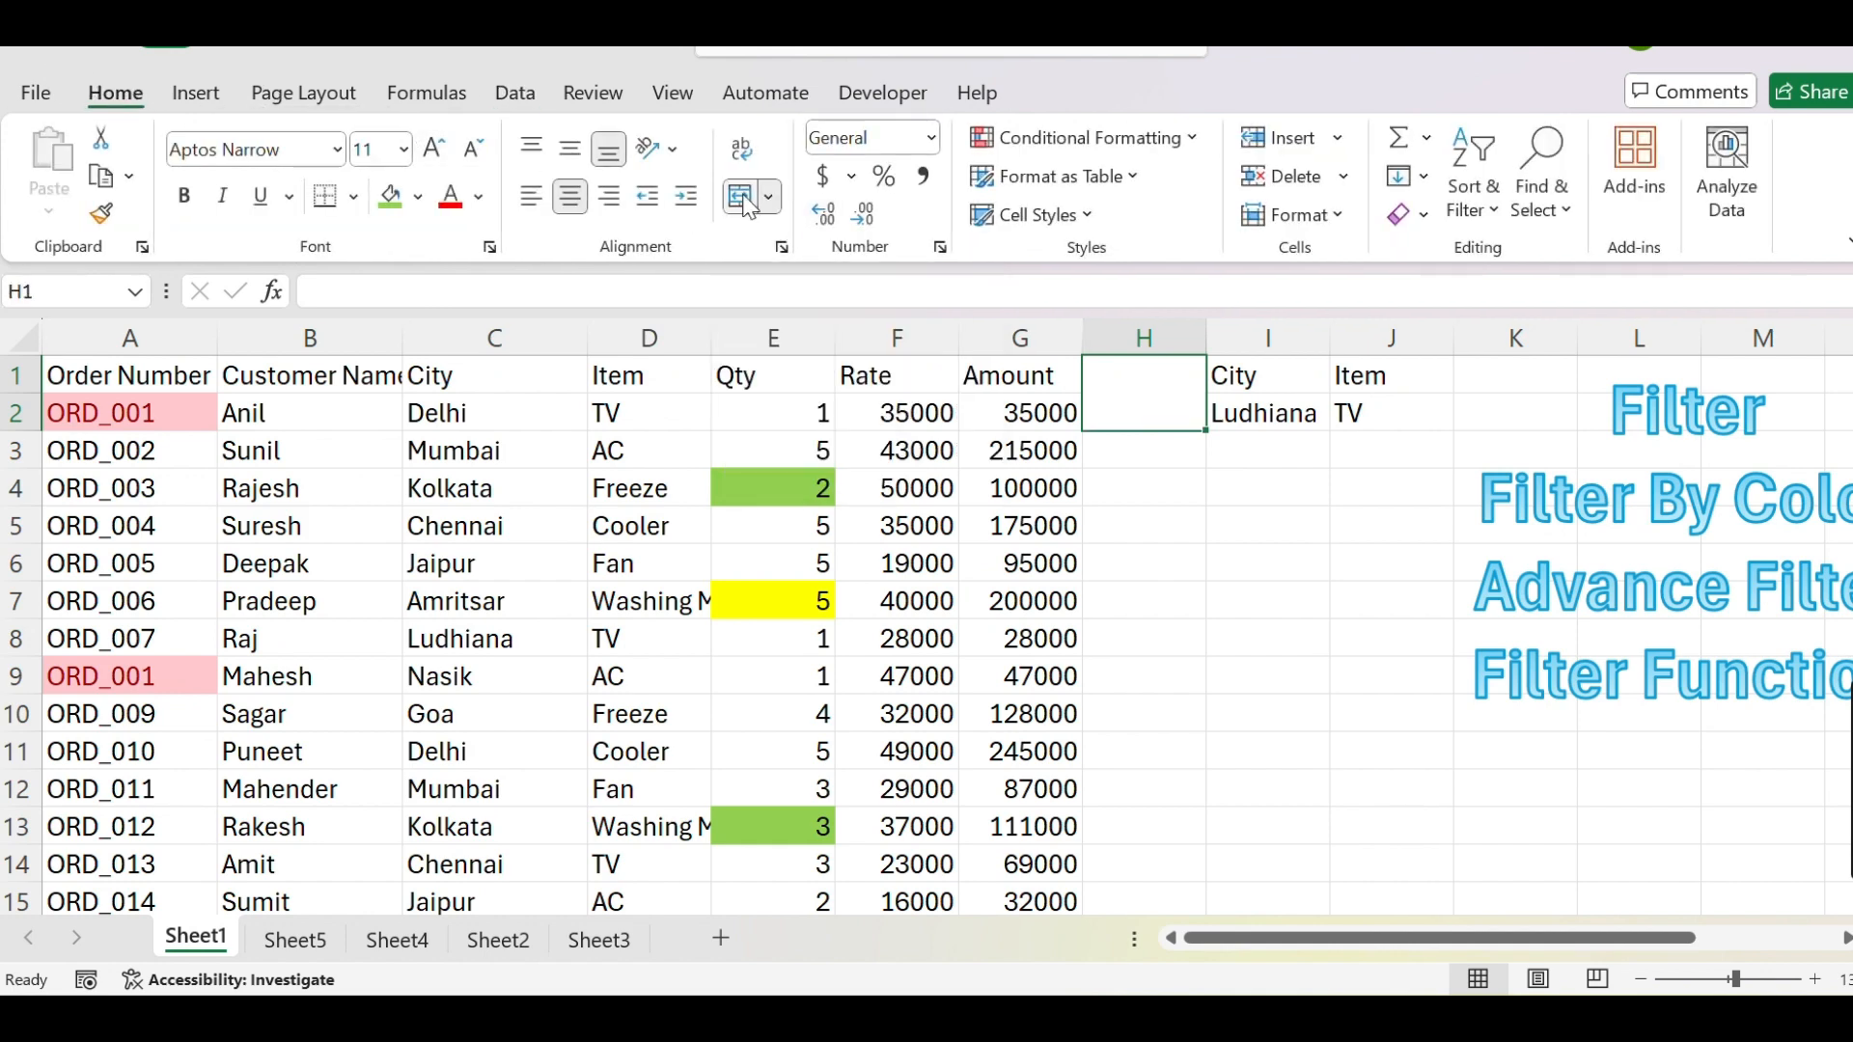
{"action": "double_click", "coordinate": [1143, 391]}
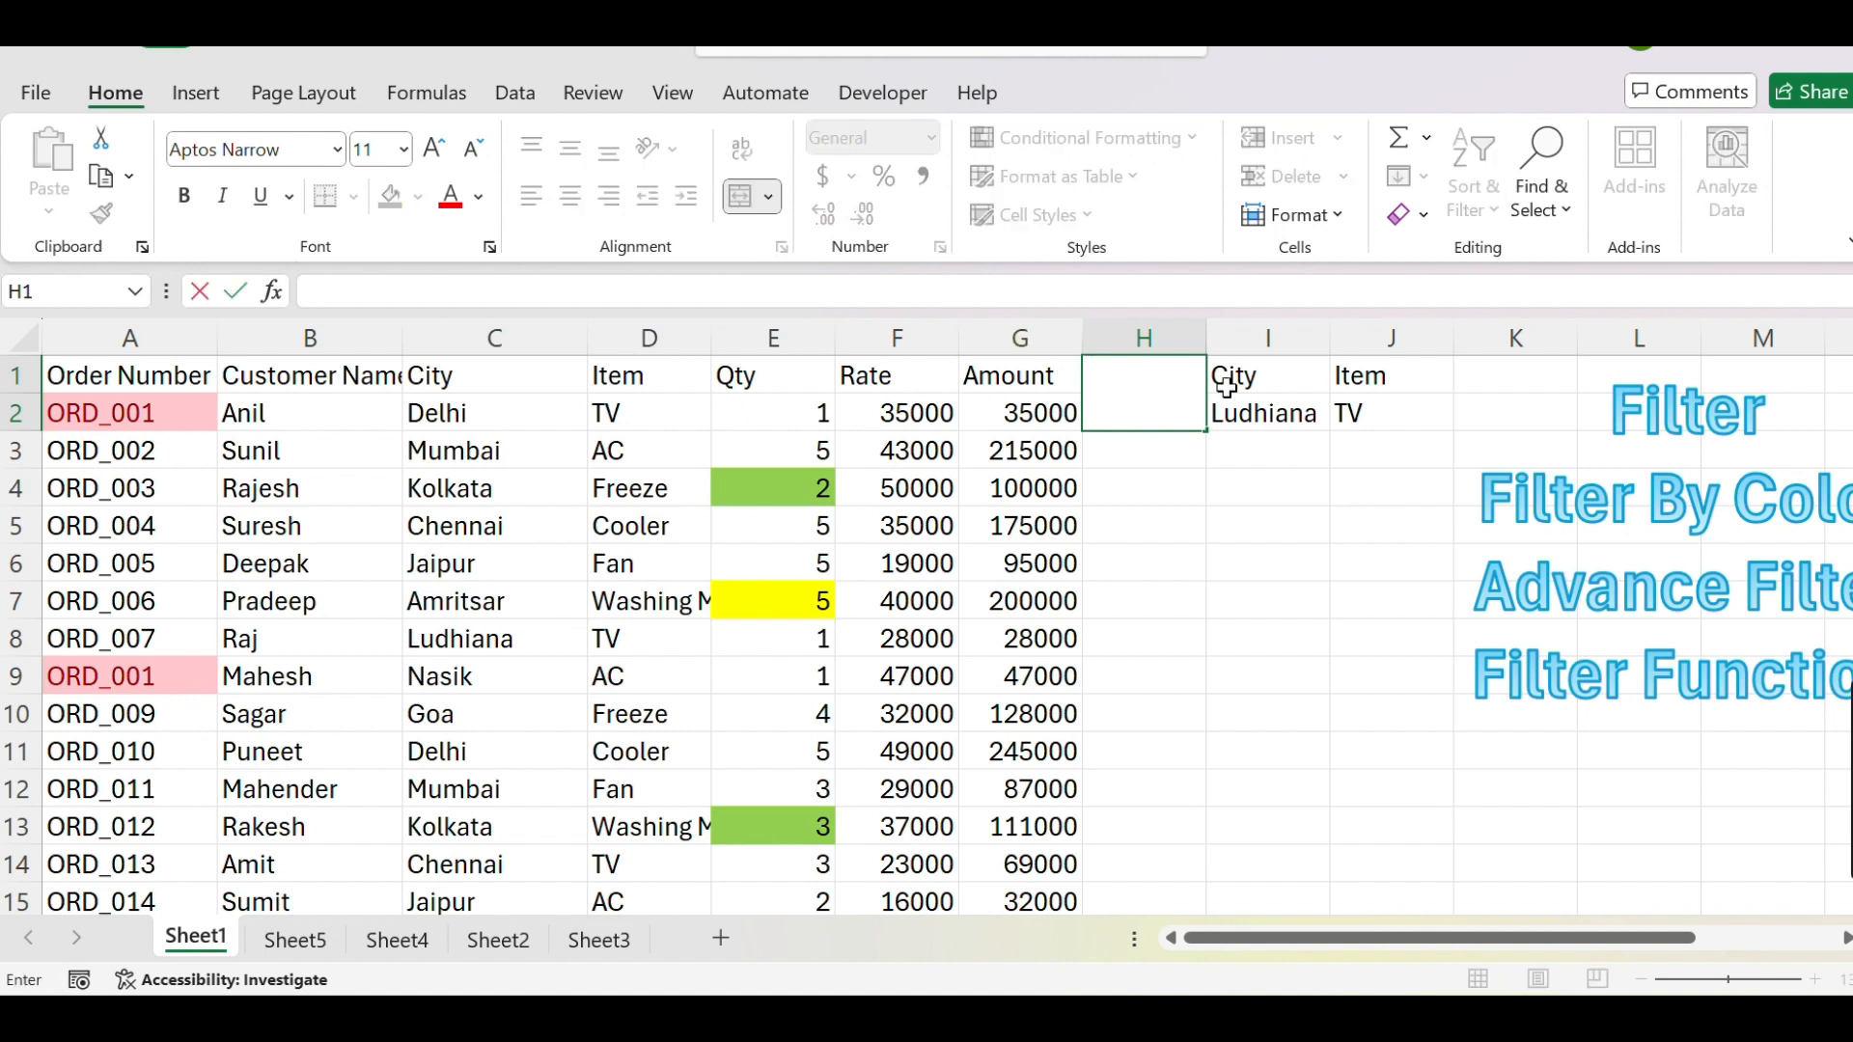
{"action": "type", "text": "And"}
{"action": "key", "text": "Return"}
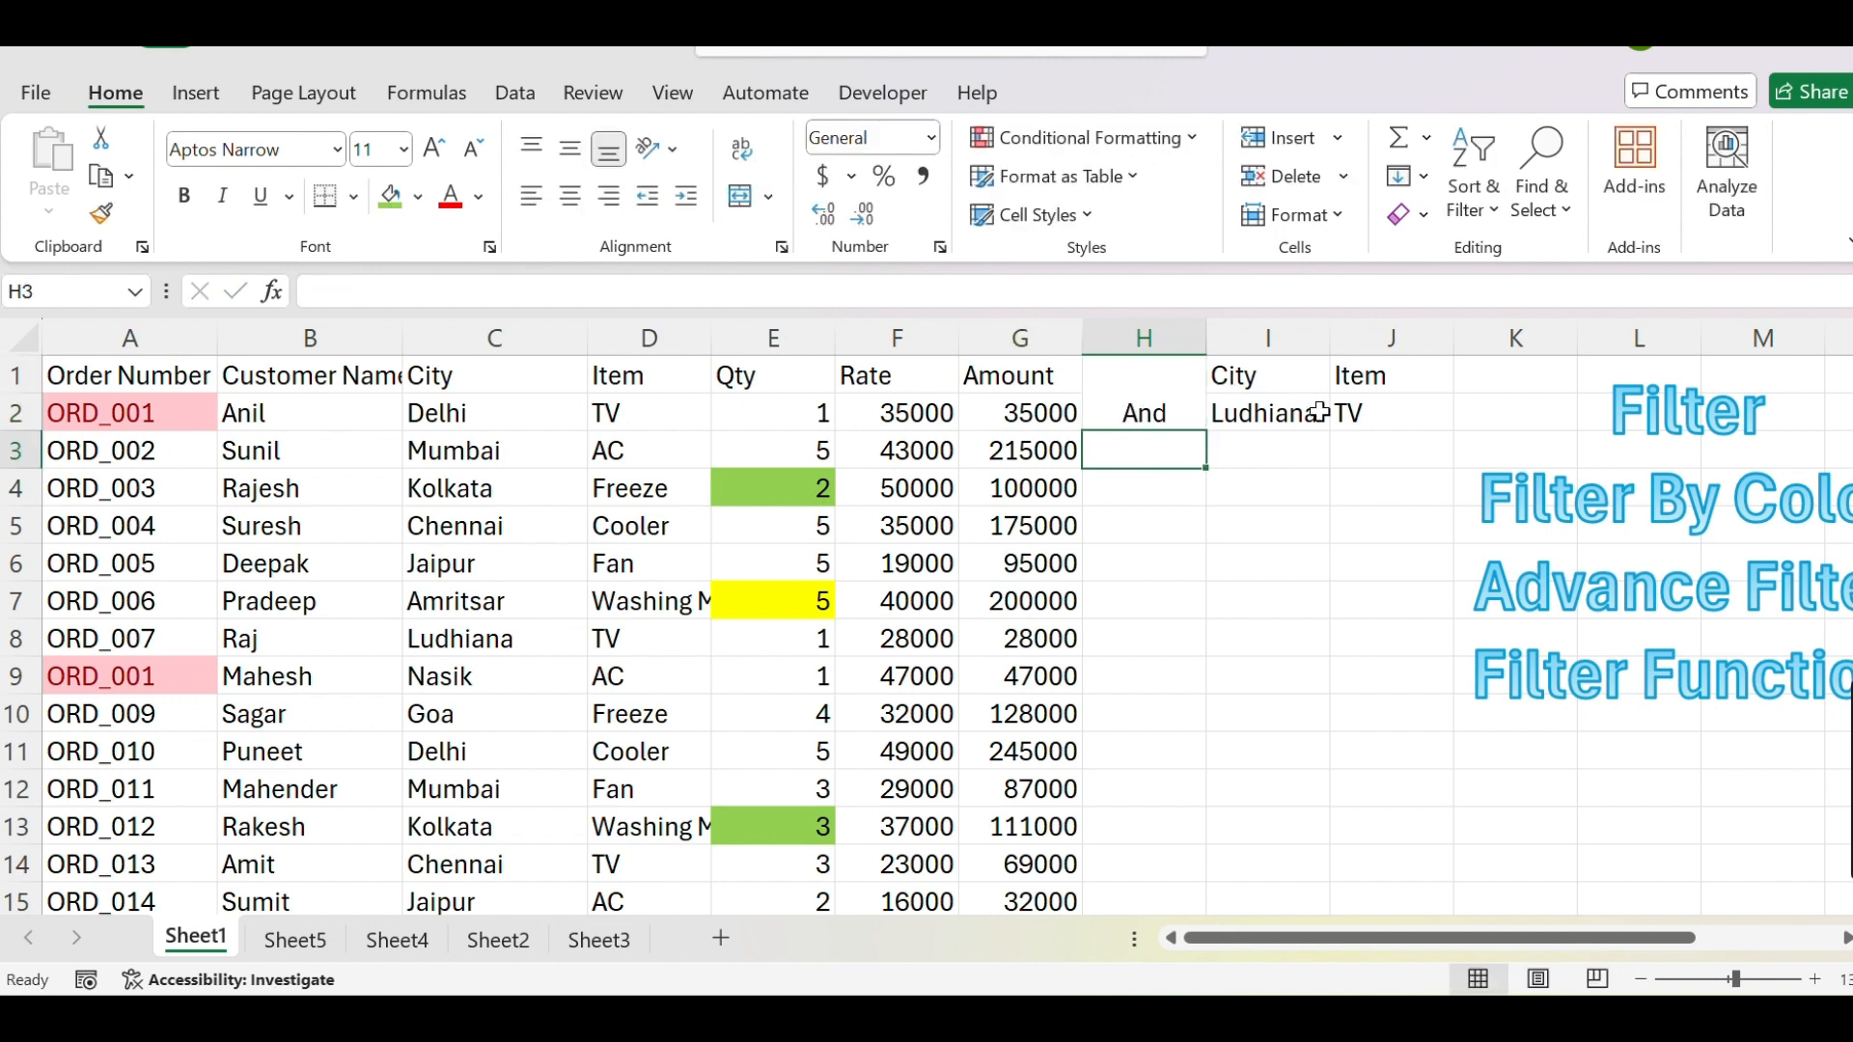
Copy the City and Item criteria block I1:J2 and paste it at I4
{"action": "left_click", "coordinate": [1318, 413]}
{"action": "left_click", "coordinate": [1349, 421]}
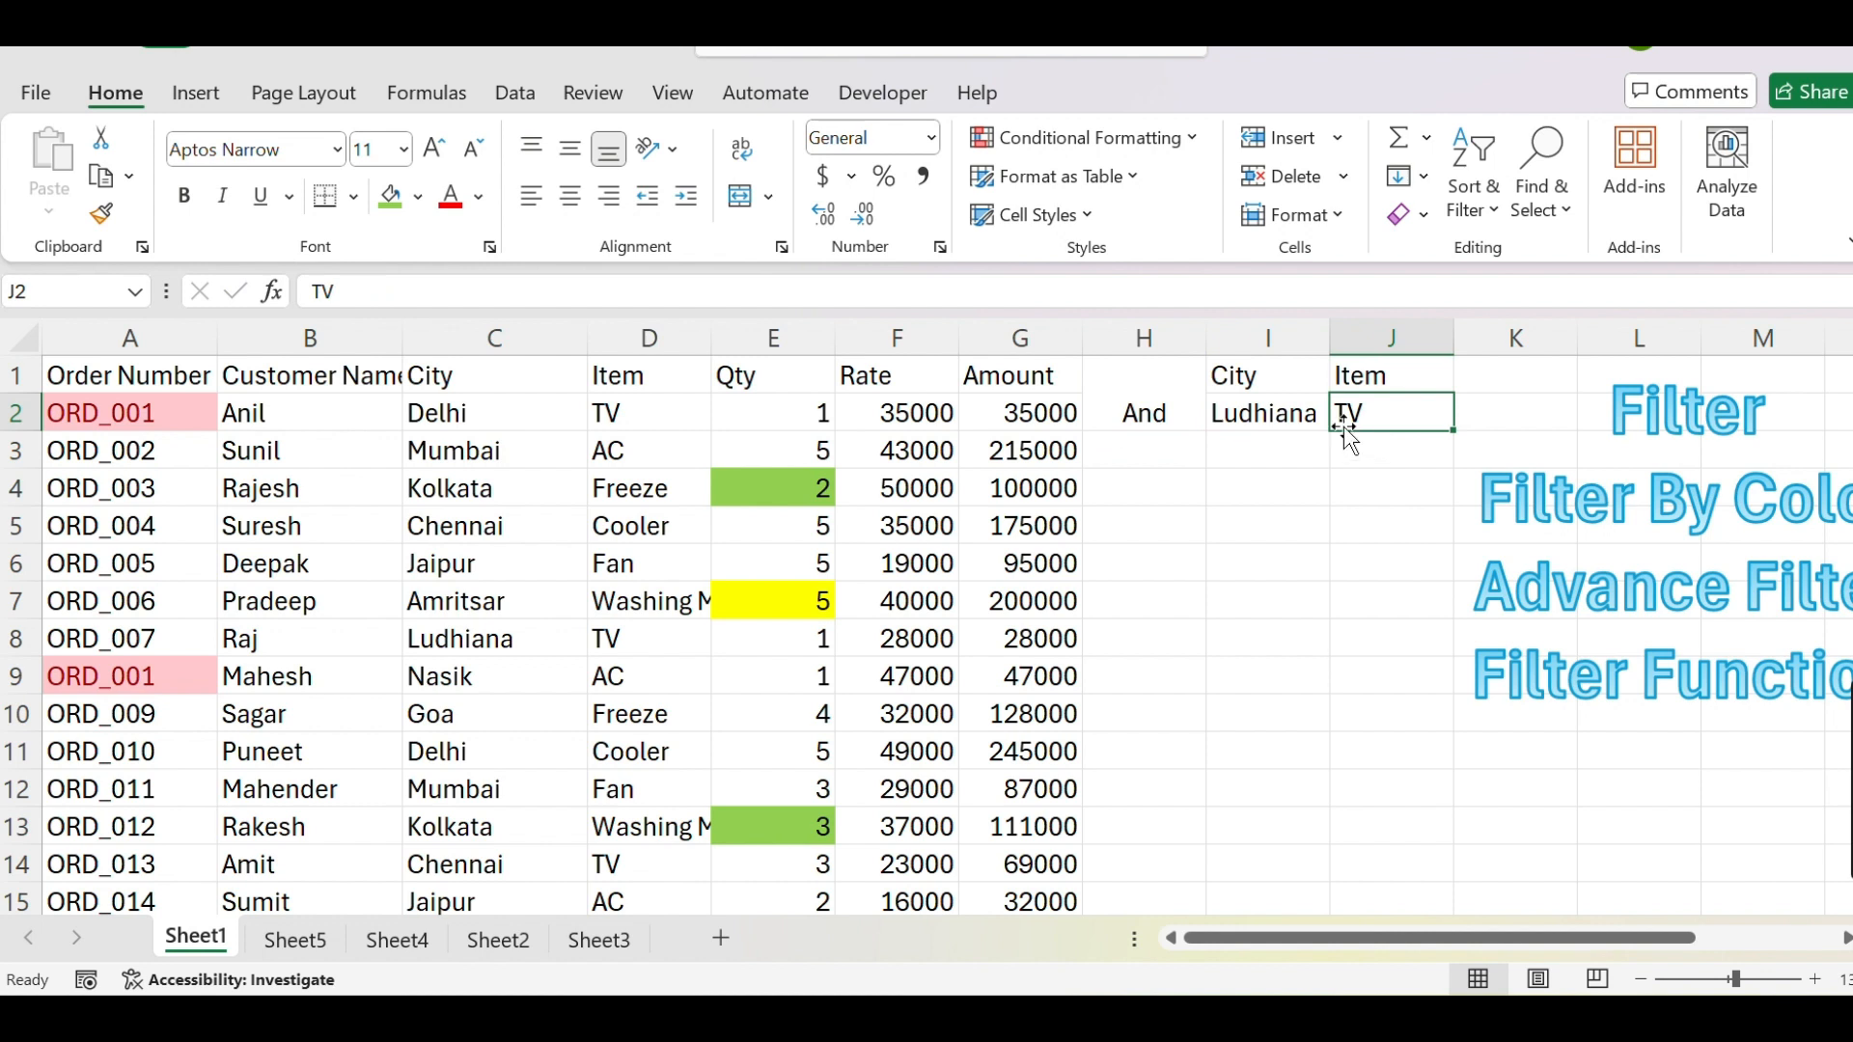
{"action": "left_click_drag", "start_coordinate": [1331, 389], "coordinate": [1390, 415]}
{"action": "left_click", "coordinate": [1247, 365]}
{"action": "key", "text": "ctrl+c"}
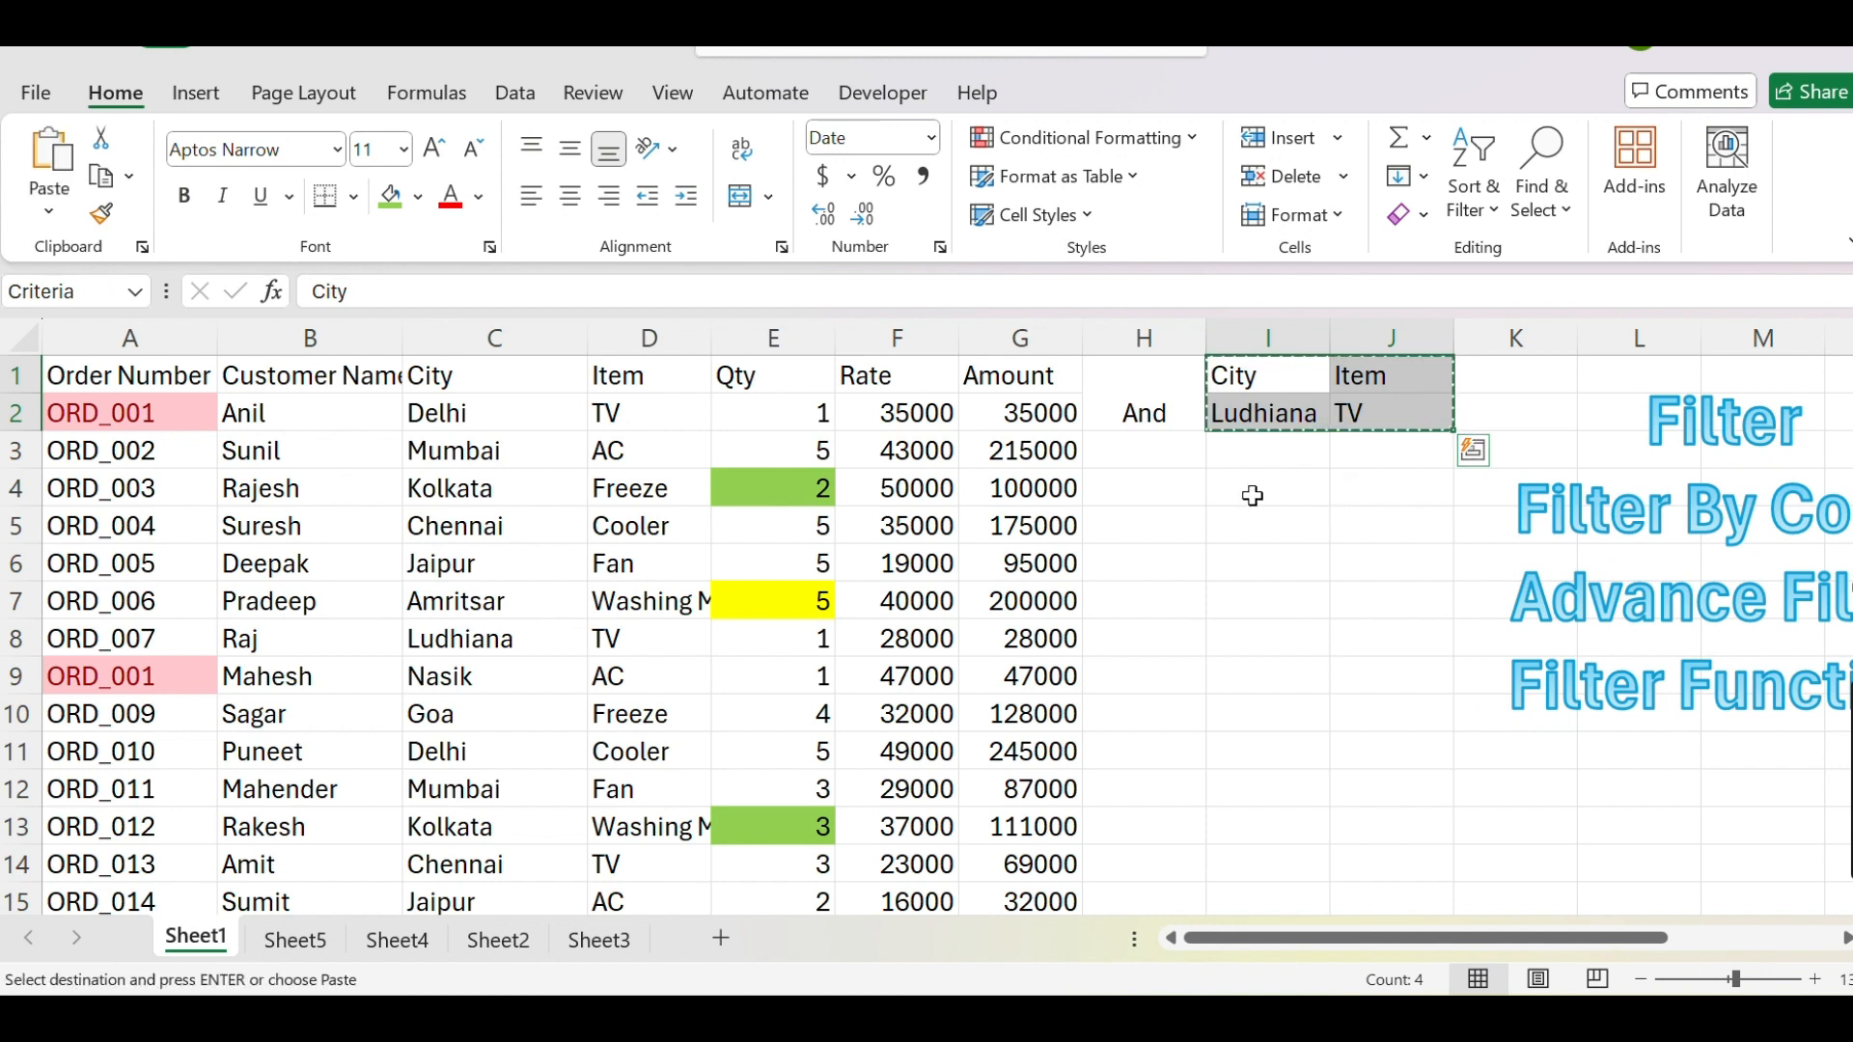
{"action": "left_click", "coordinate": [1253, 495]}
{"action": "key", "text": "ctrl+v"}
Merge and center cells H4:H6 beside the second criteria block and enter OR in the merged cell
{"action": "left_click", "coordinate": [1179, 530]}
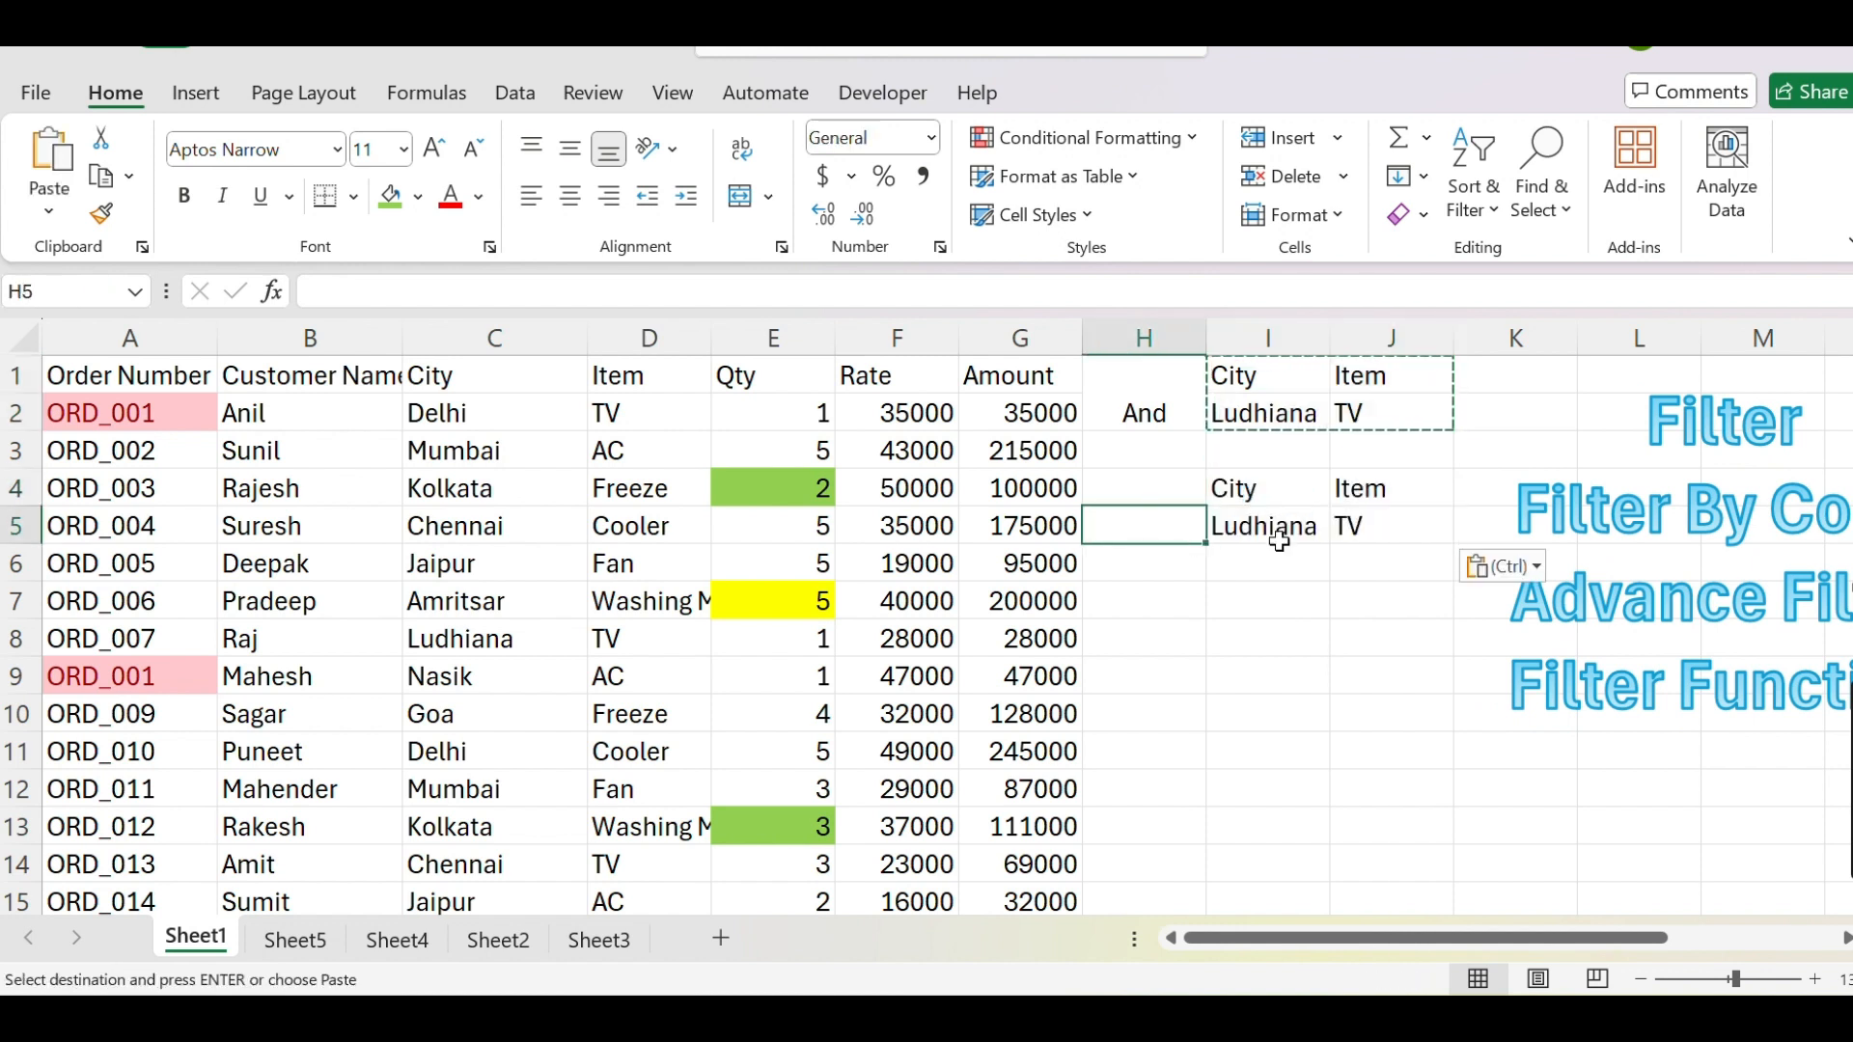
{"action": "left_click_drag", "start_coordinate": [1163, 496], "coordinate": [1154, 564]}
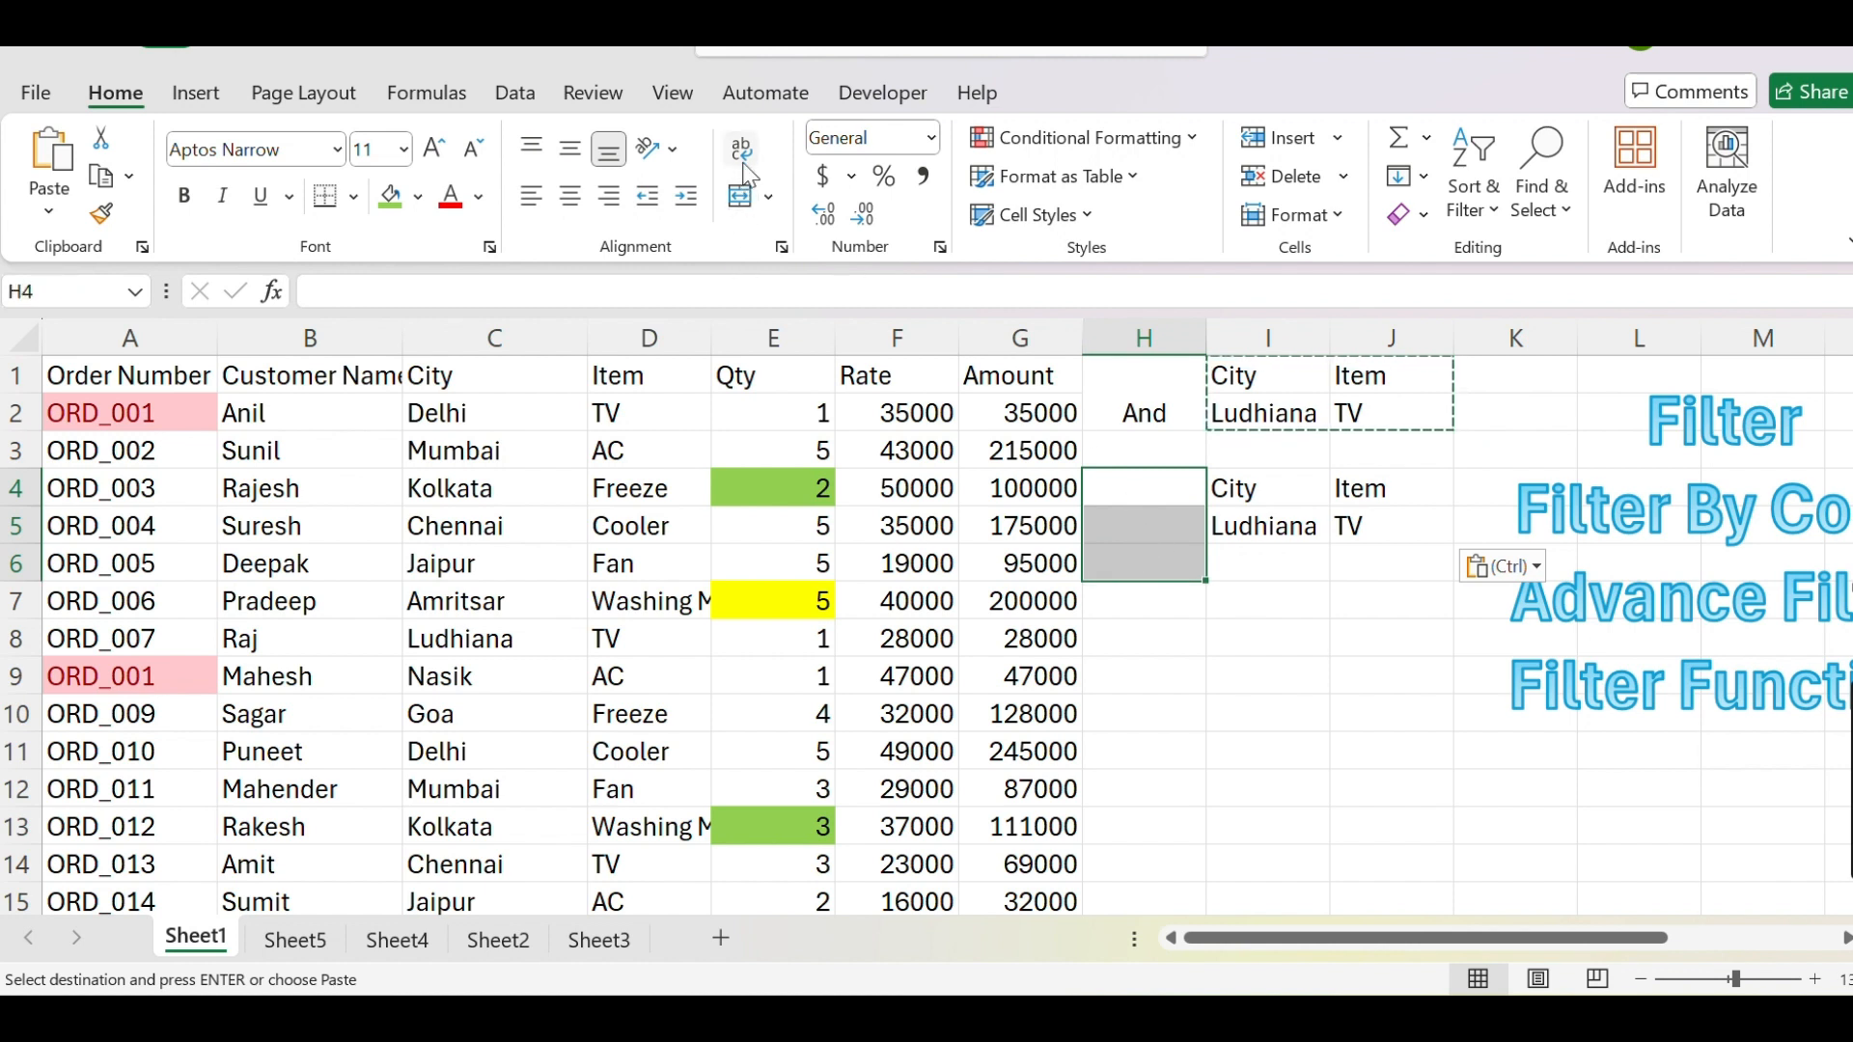
{"action": "left_click", "coordinate": [740, 196]}
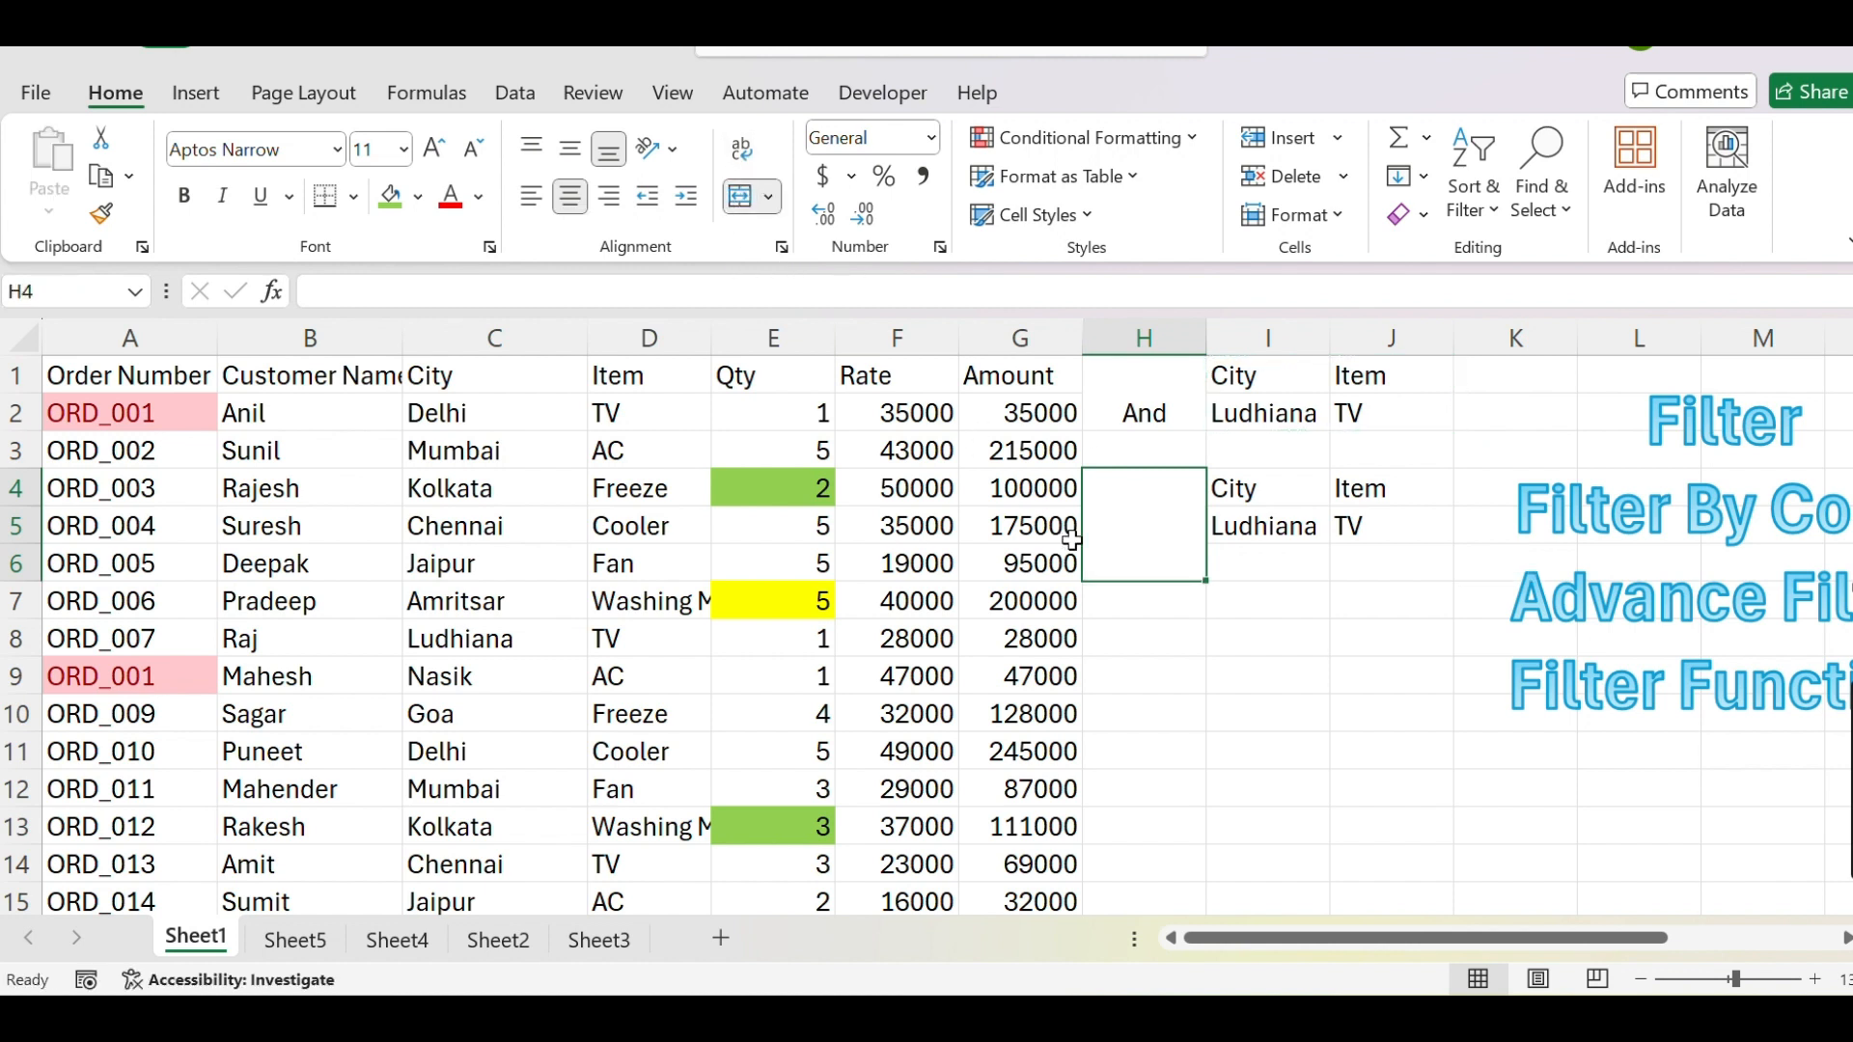
{"action": "double_click", "coordinate": [1157, 553]}
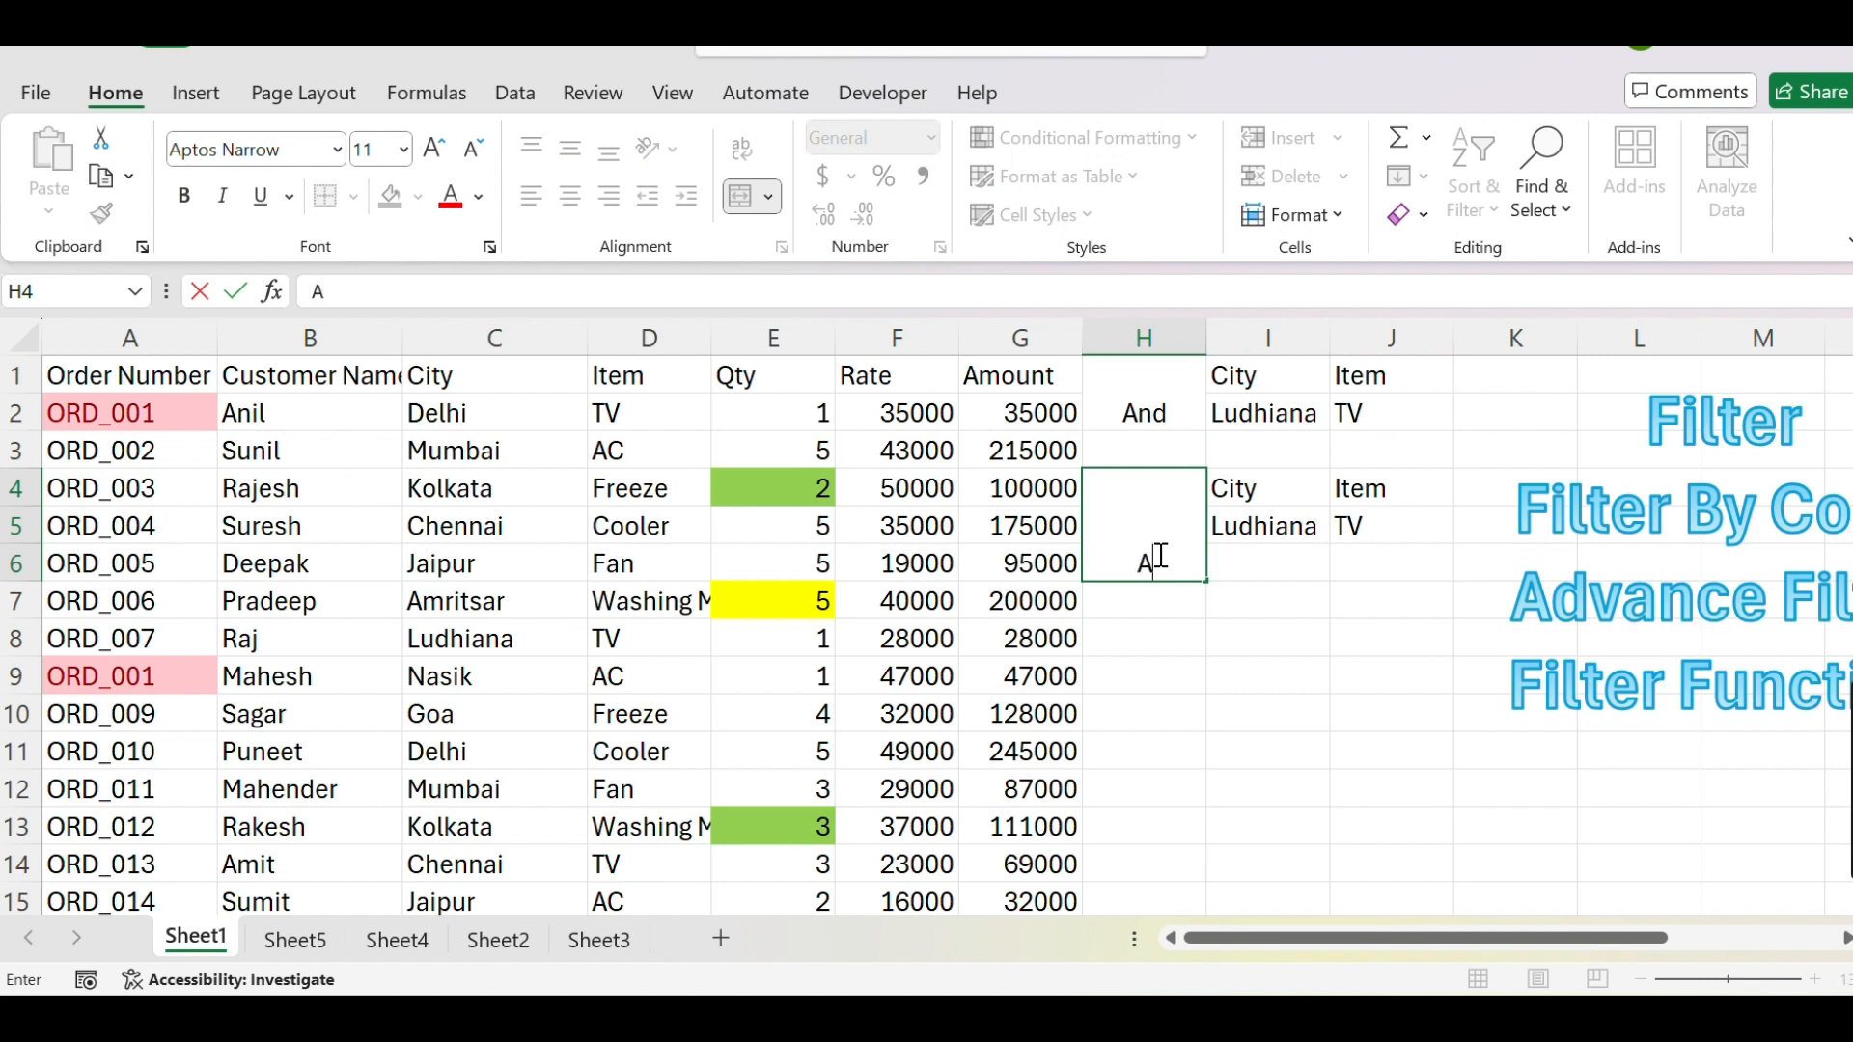
{"action": "type", "text": "OR"}
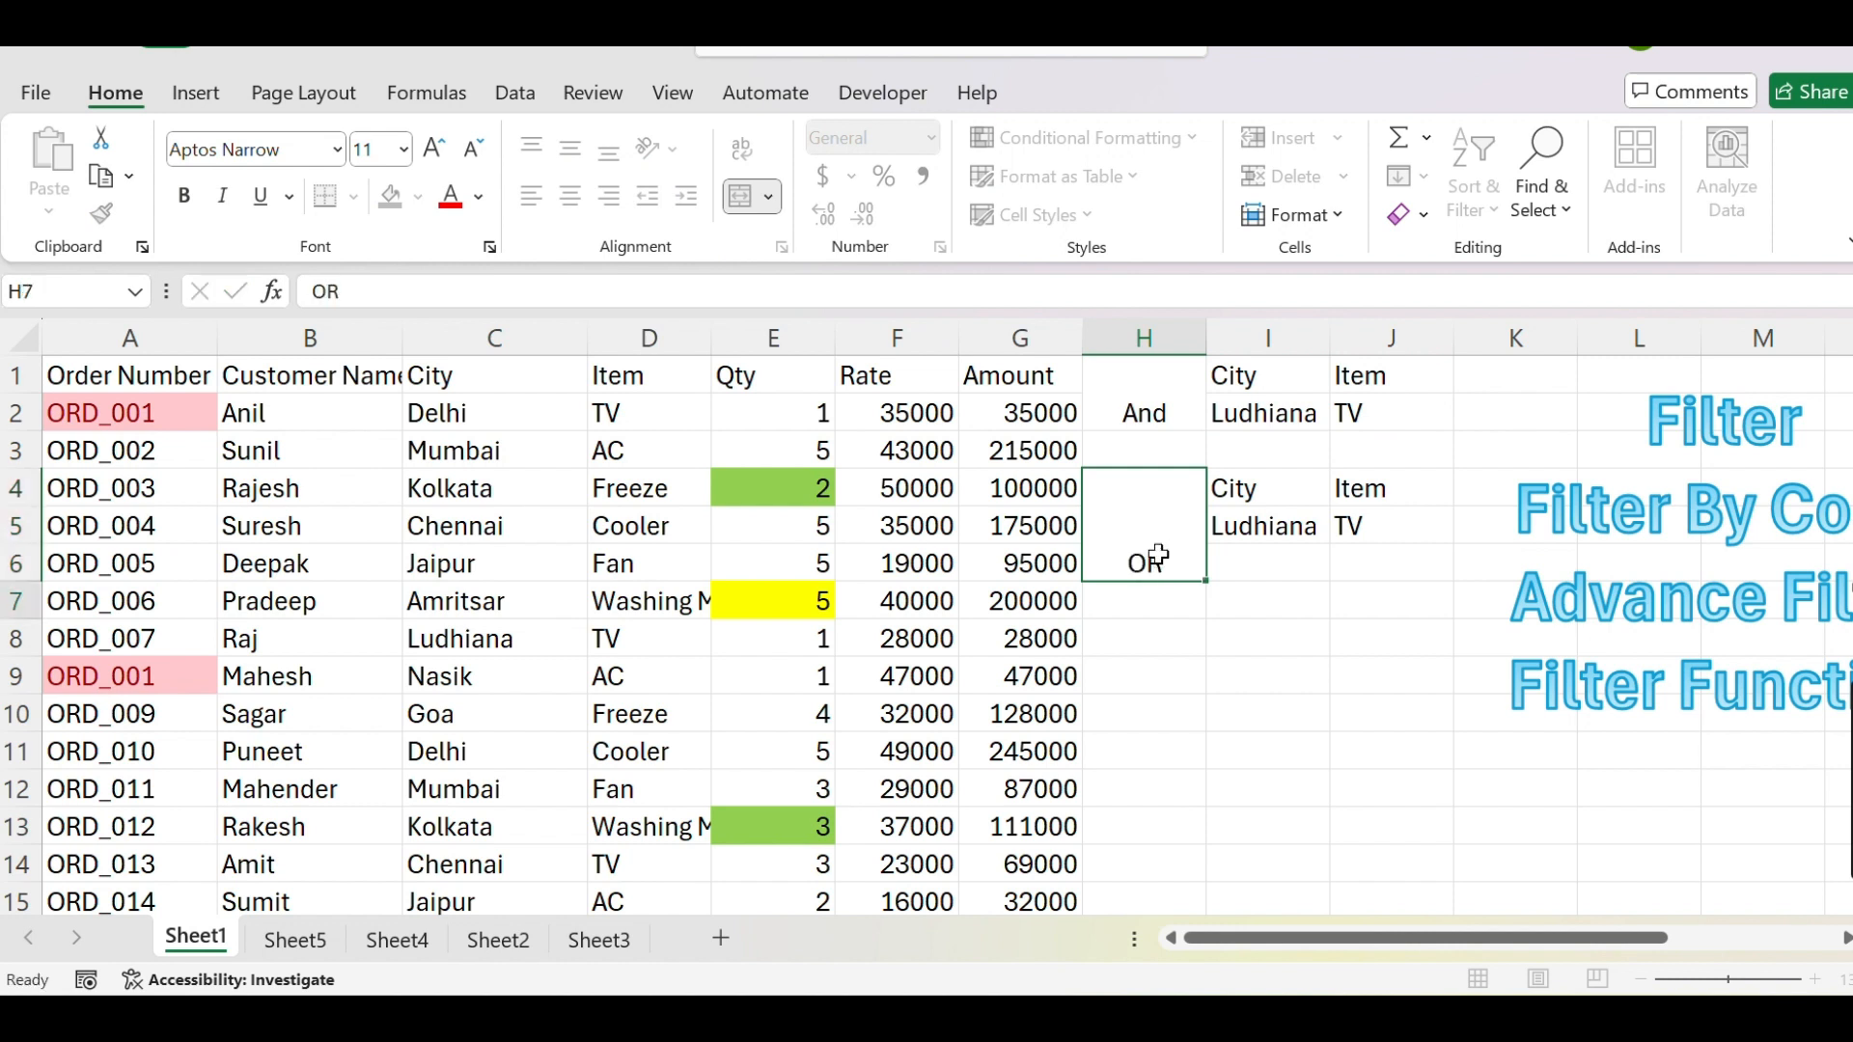
{"action": "key", "text": "Return"}
Move the TV criterion from J5 down to J6 so it sits on a separate row from Ludhiana
{"action": "left_click", "coordinate": [1398, 521]}
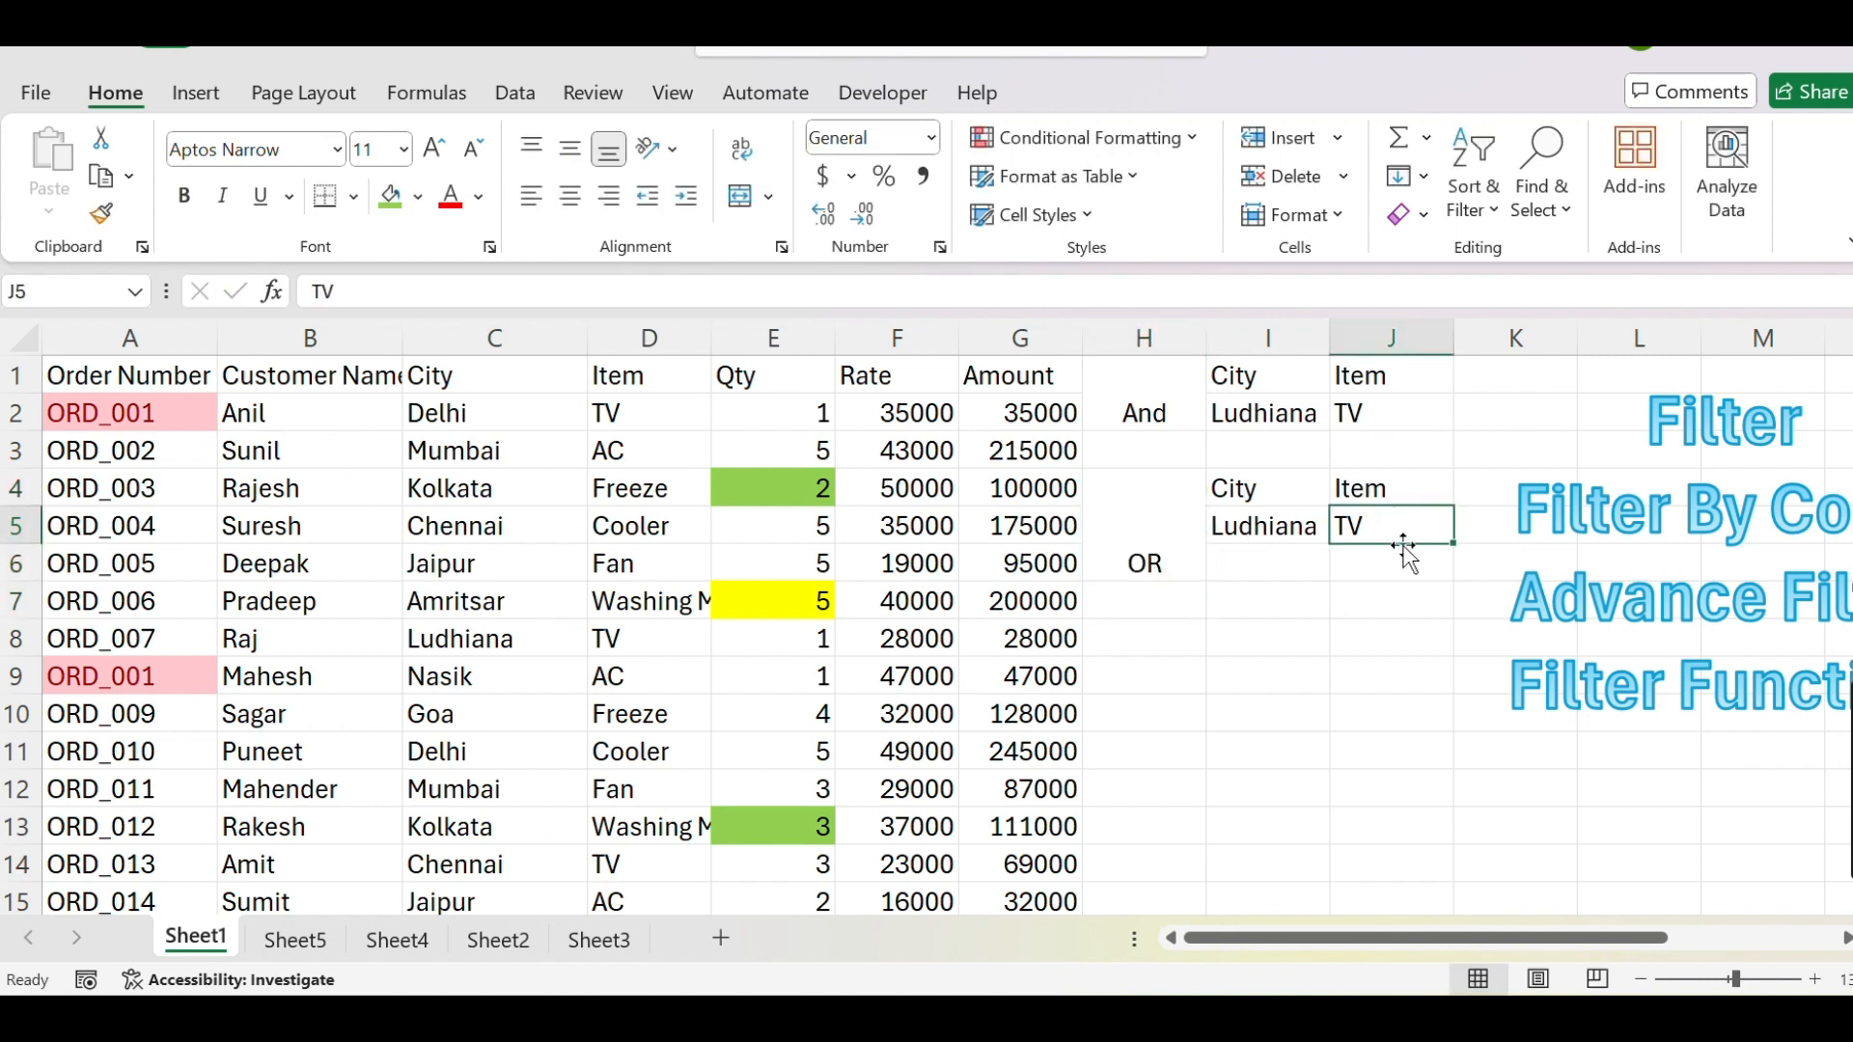
{"action": "key", "text": "ctrl+c"}
{"action": "left_click", "coordinate": [1341, 557]}
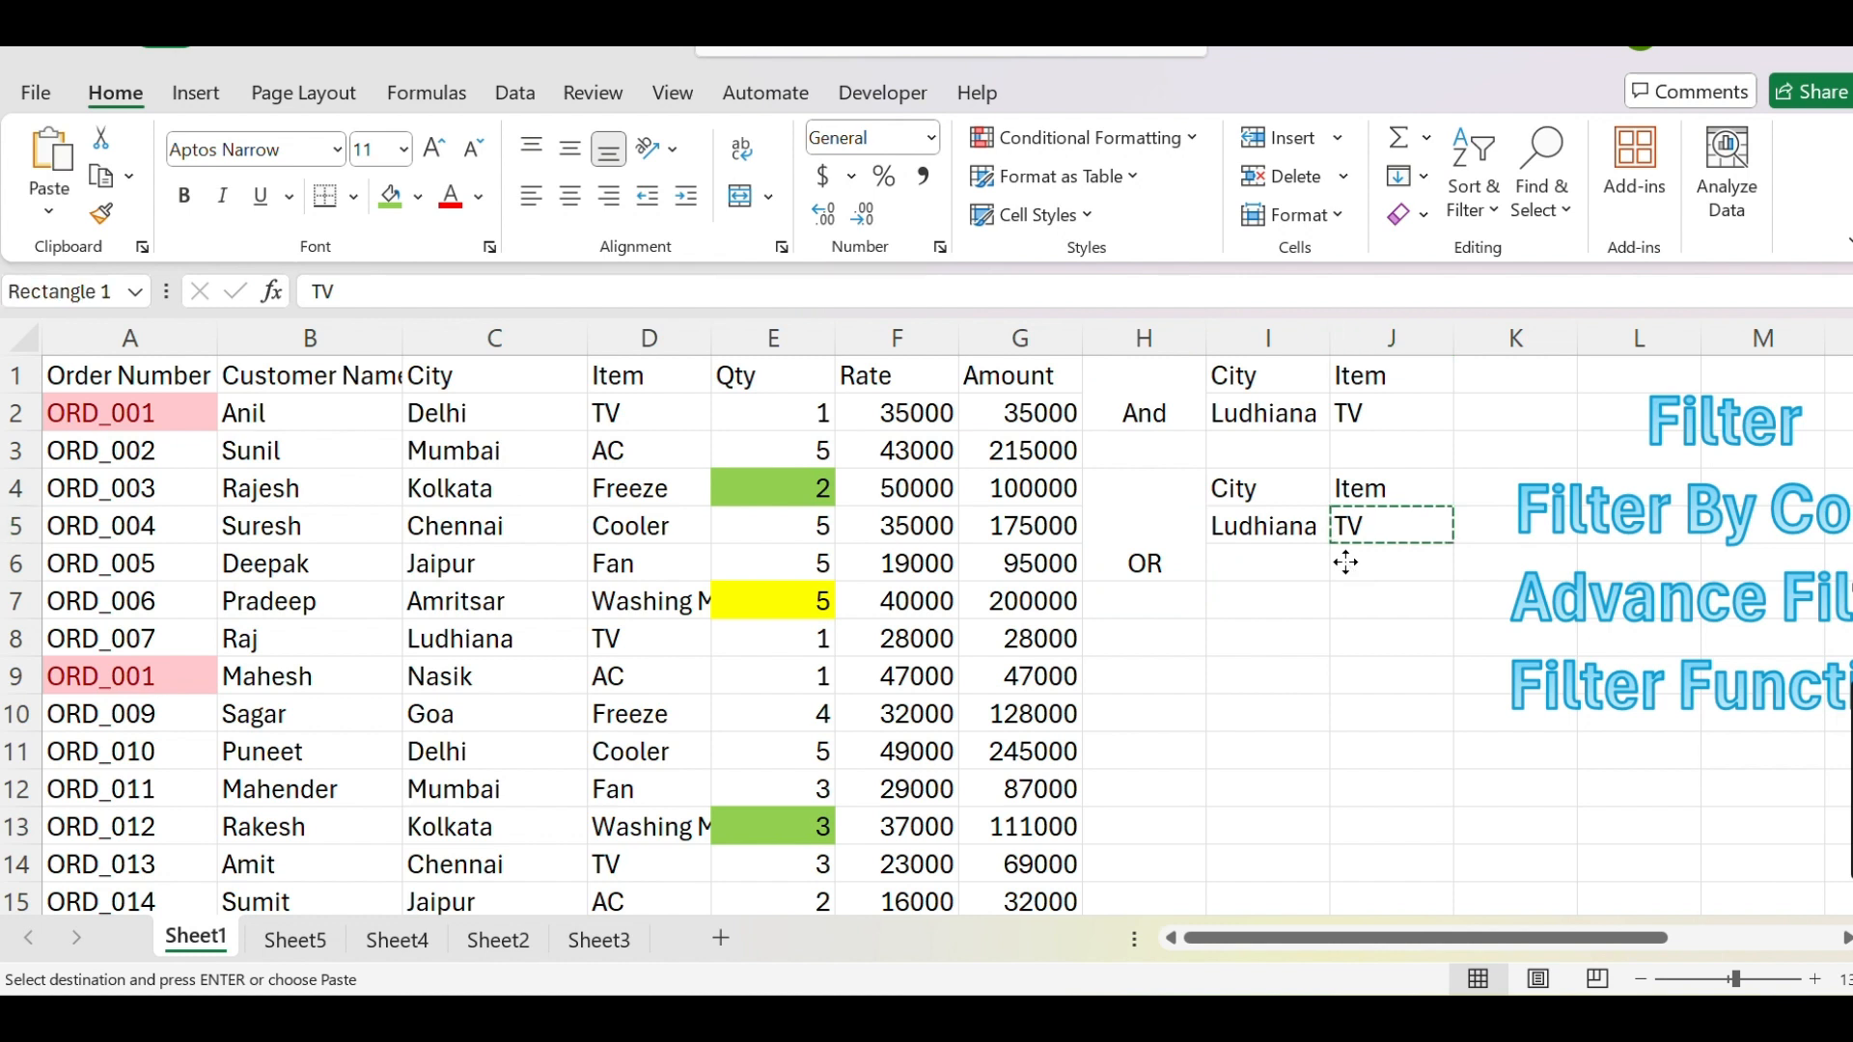
{"action": "left_click", "coordinate": [1294, 560]}
{"action": "left_click", "coordinate": [1441, 579]}
{"action": "key", "text": "Return"}
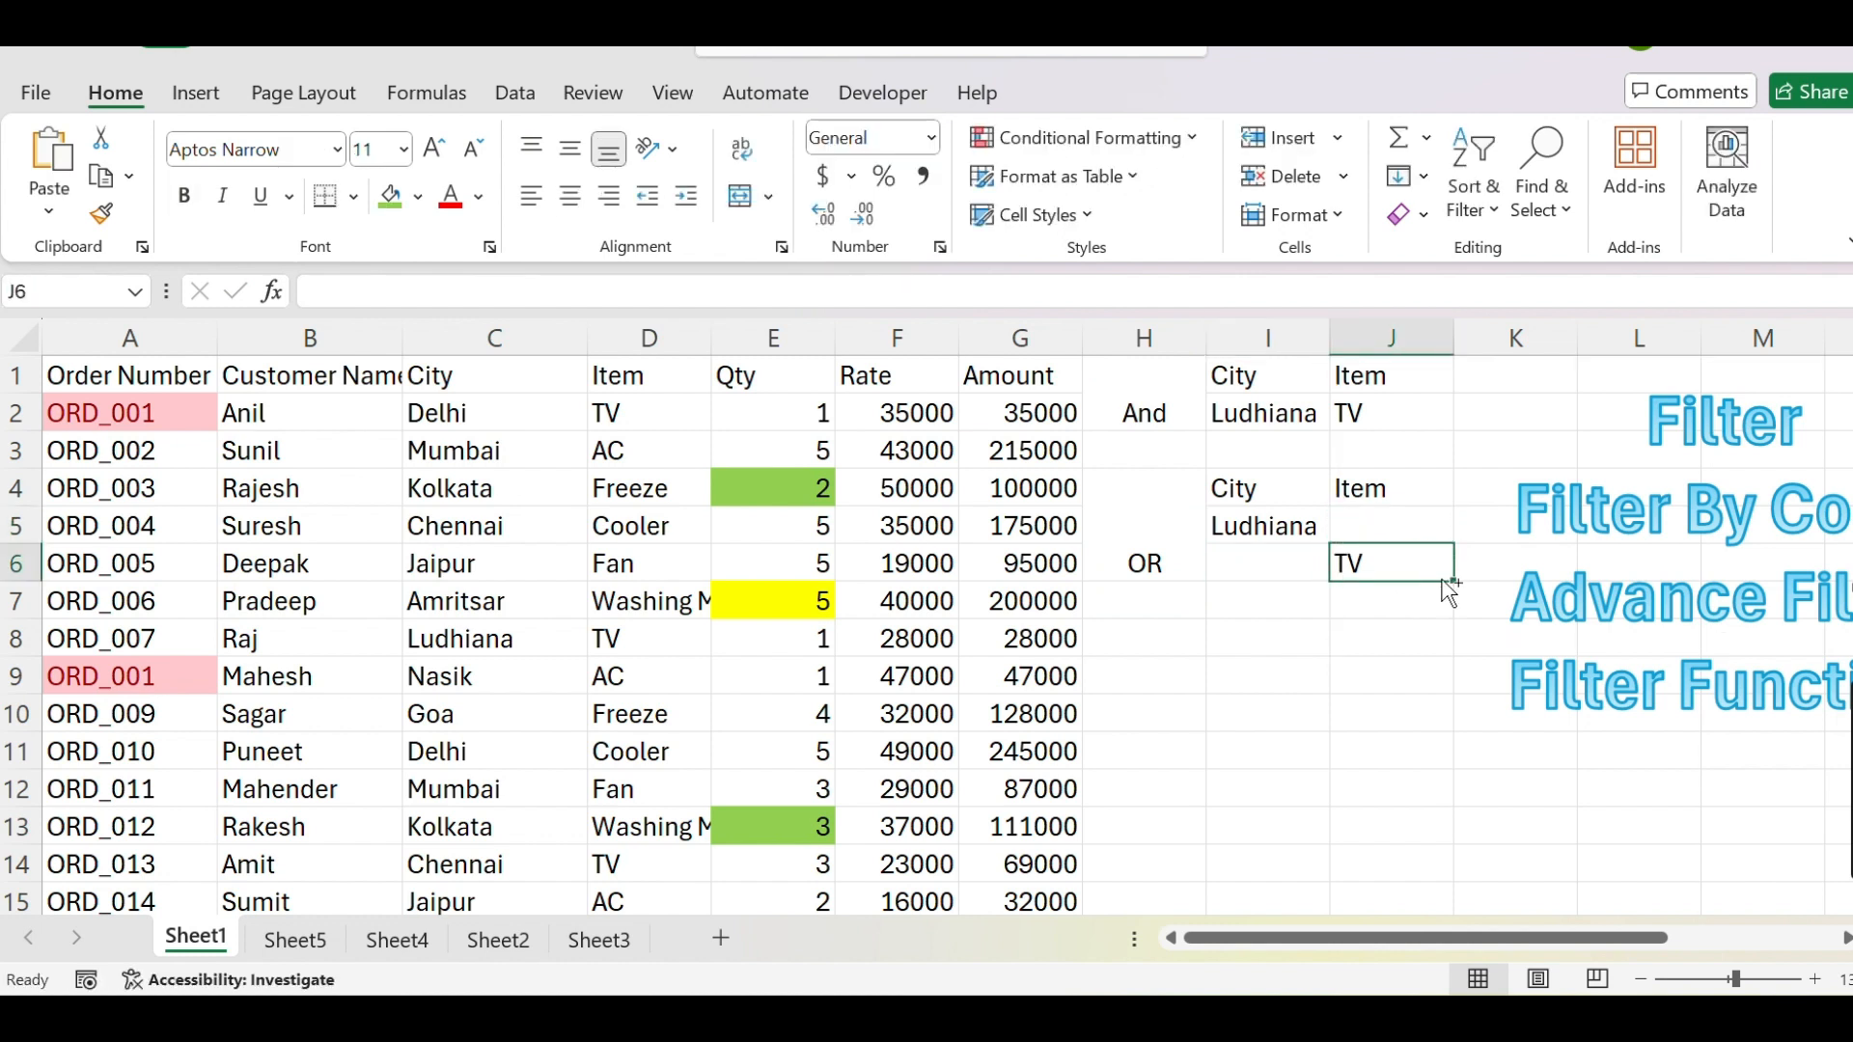
{"action": "left_click", "coordinate": [1274, 526]}
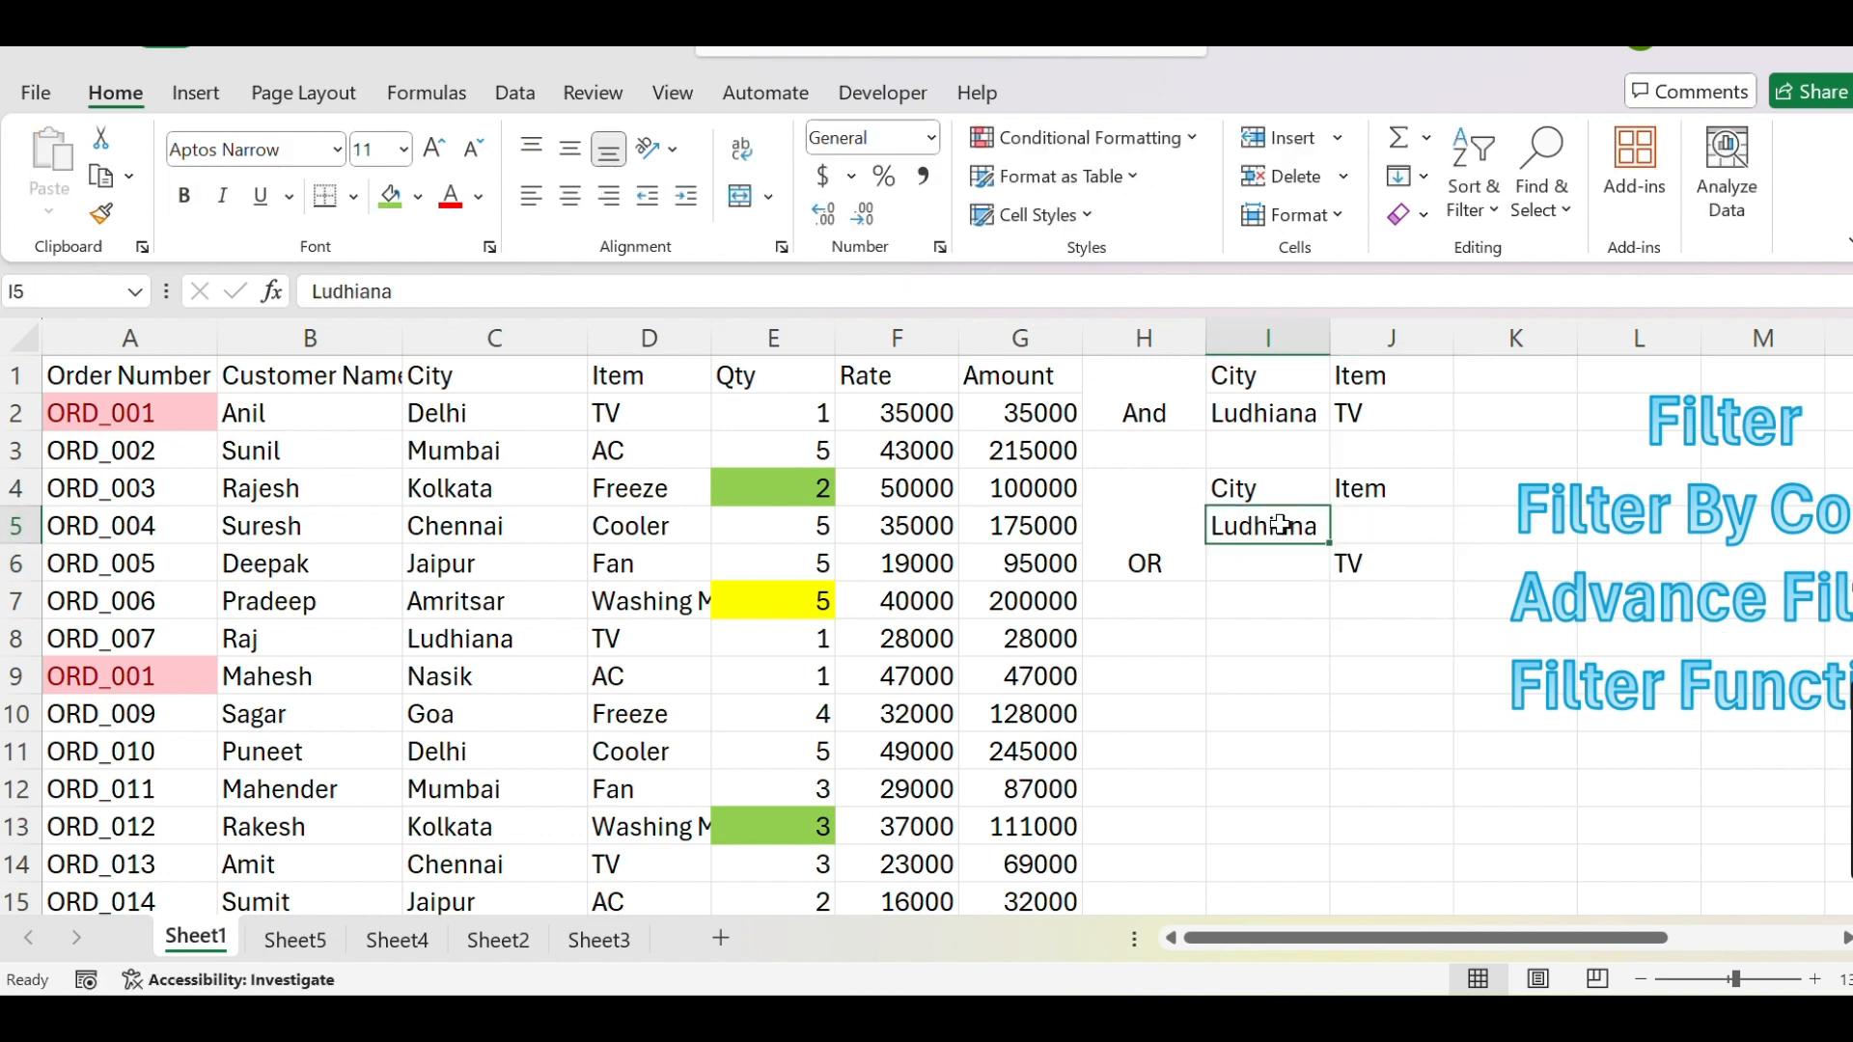
{"action": "left_click_drag", "start_coordinate": [1274, 495], "coordinate": [1287, 523]}
{"action": "left_click", "coordinate": [1405, 534]}
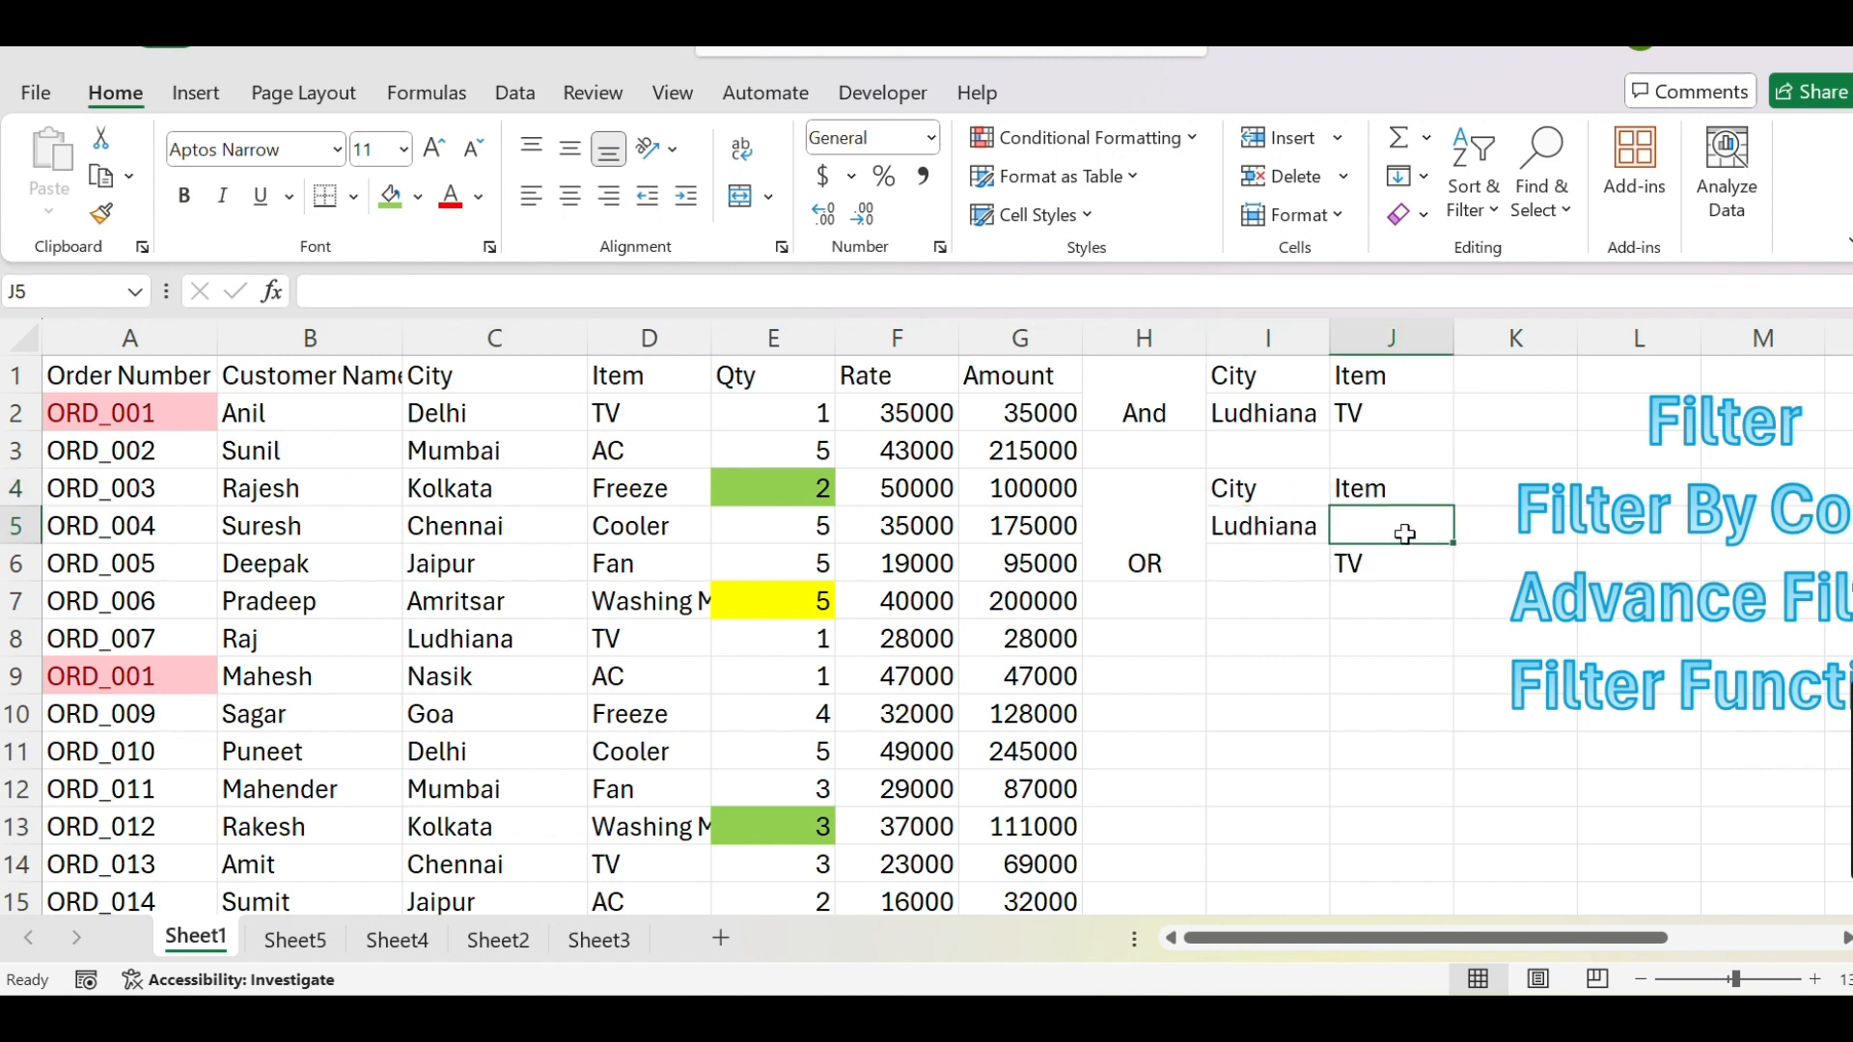
{"action": "left_click", "coordinate": [1251, 550]}
{"action": "left_click", "coordinate": [1365, 556]}
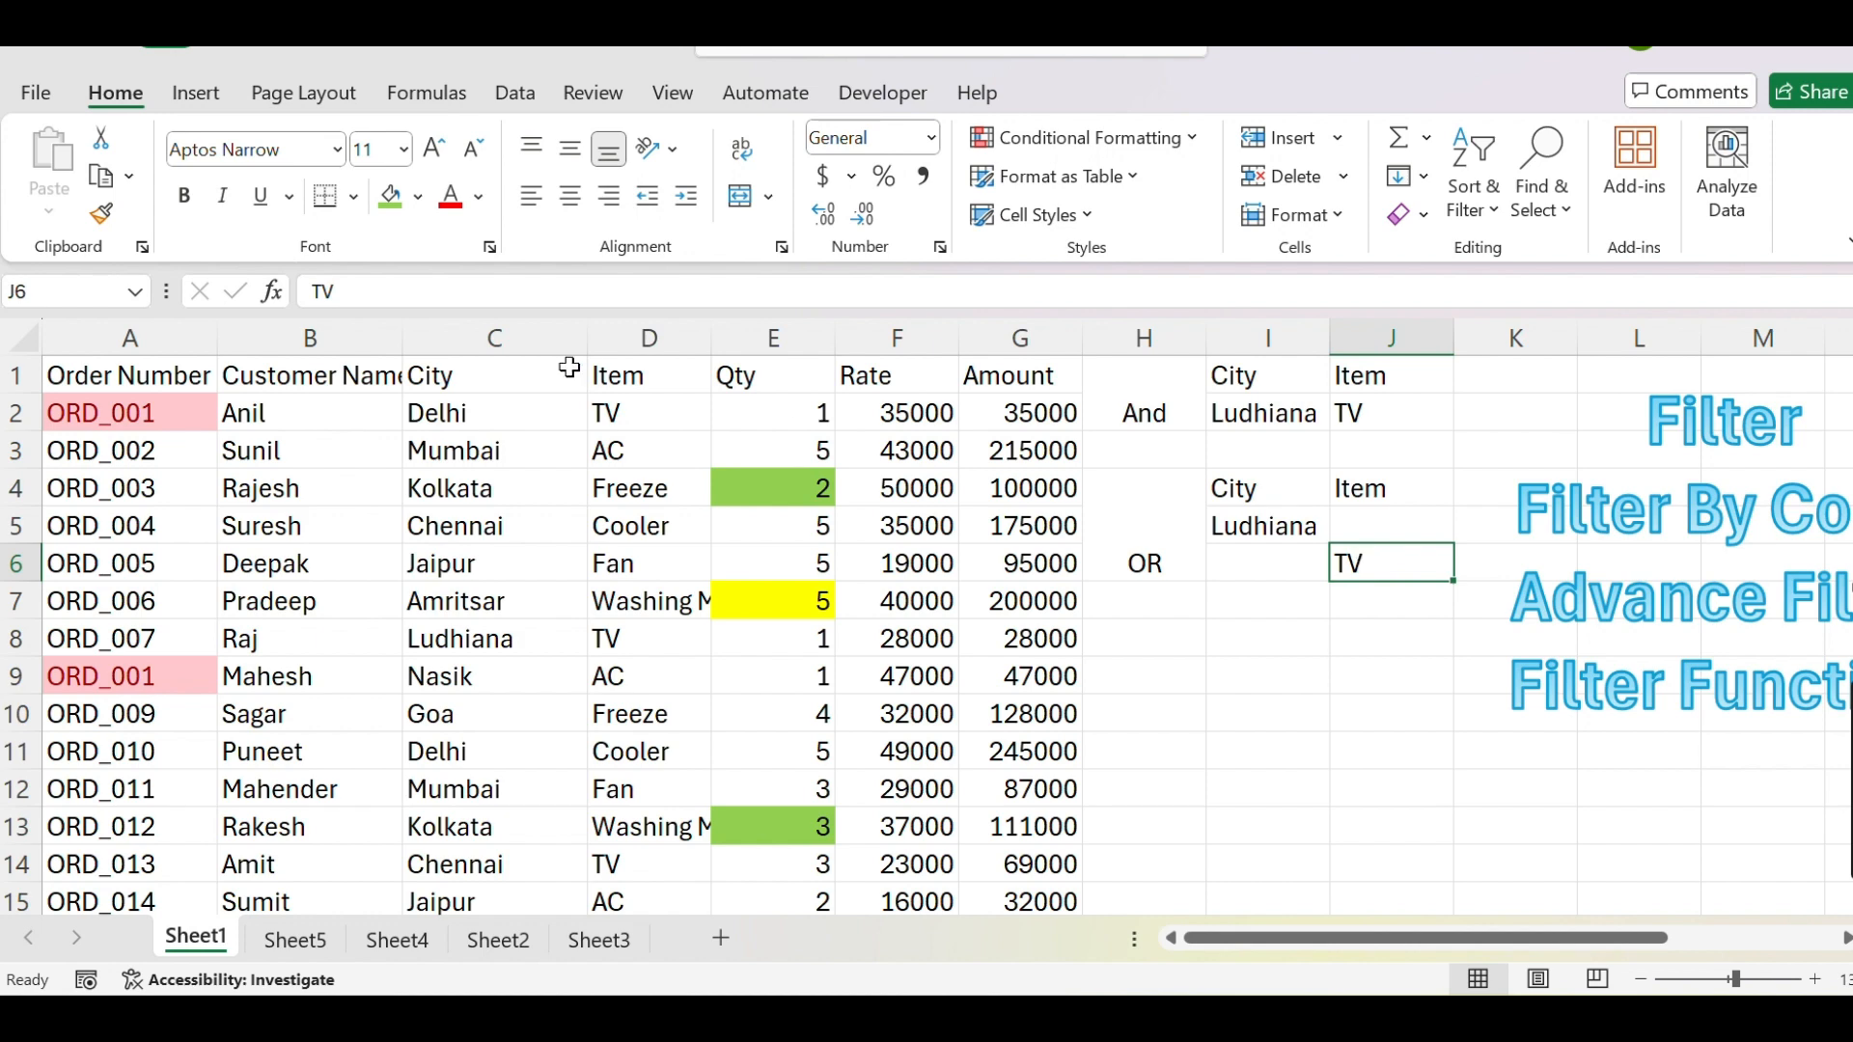
Start an Advanced Filter from empty cell A58 on the list A1:G51 and set its criteria range to I4:J6
{"action": "scroll", "coordinate": [704, 602], "scroll_direction": "down", "scroll_amount": 20}
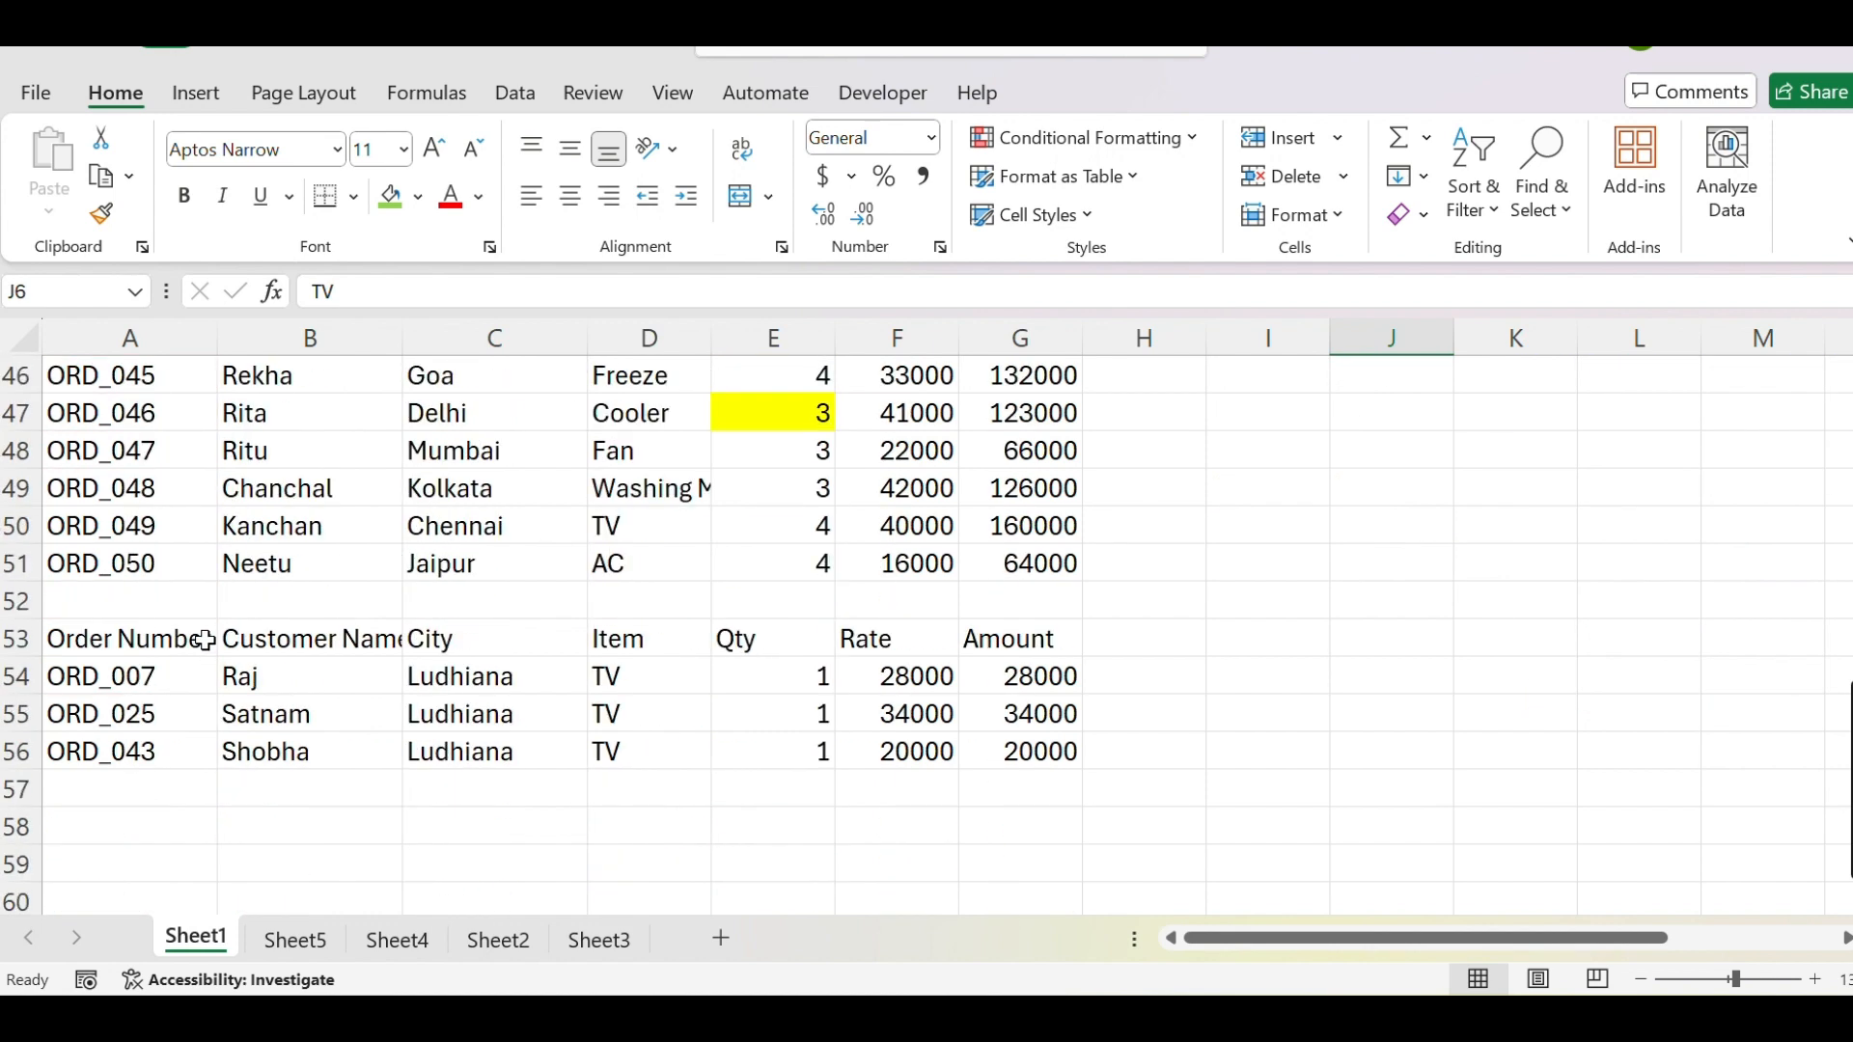
{"action": "scroll", "coordinate": [207, 639], "scroll_direction": "up", "scroll_amount": 4}
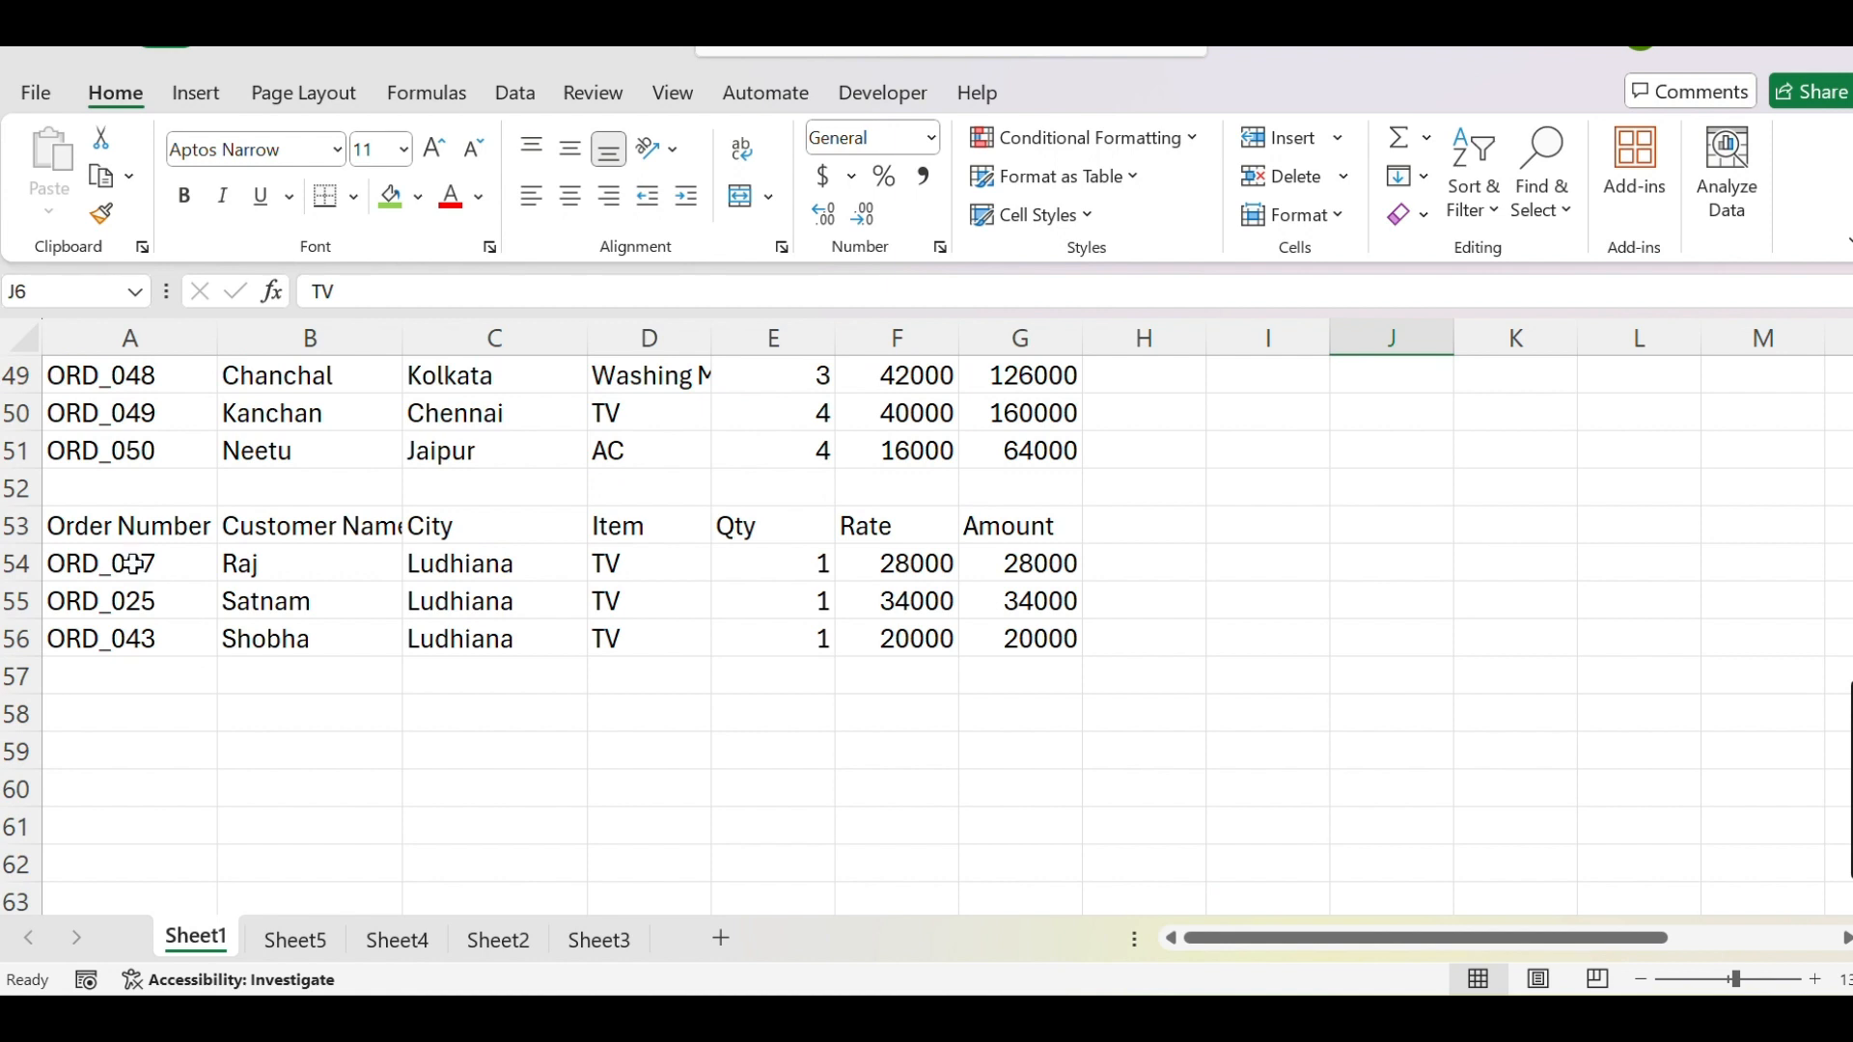
{"action": "left_click", "coordinate": [85, 533]}
{"action": "left_click", "coordinate": [83, 719]}
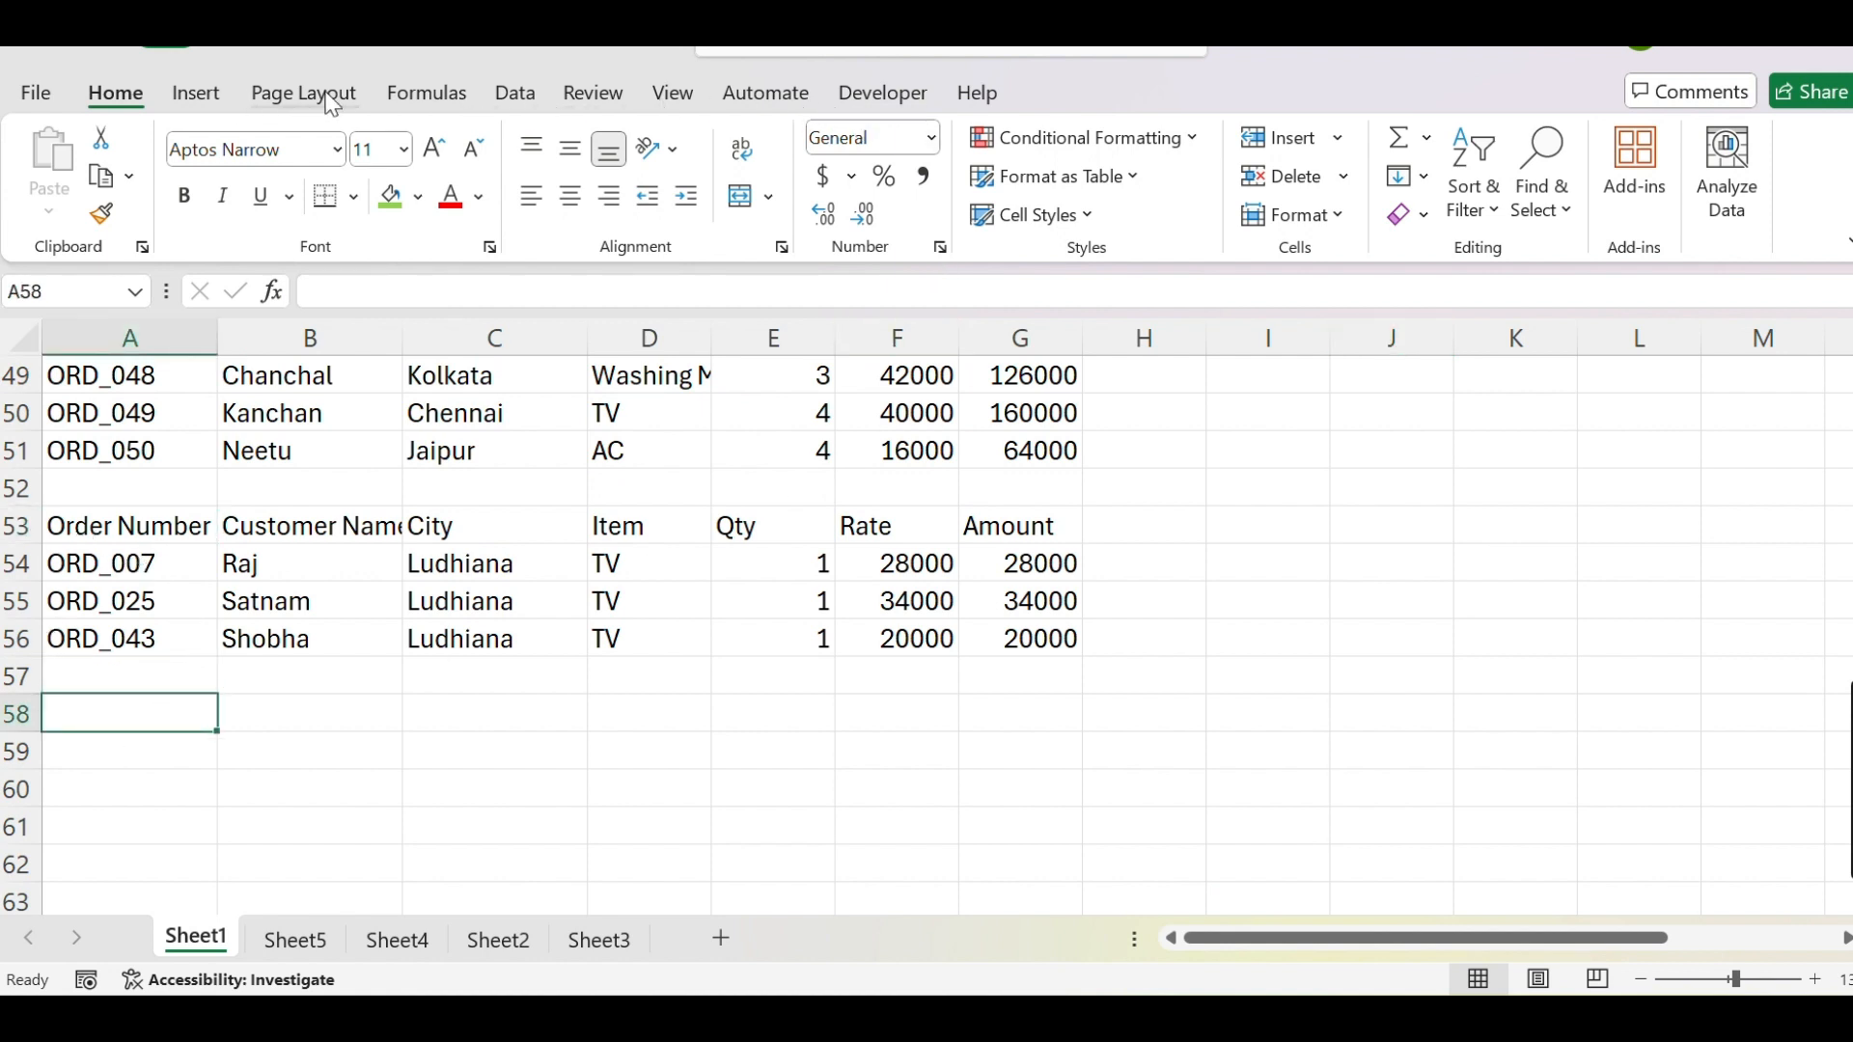
{"action": "left_click", "coordinate": [496, 91]}
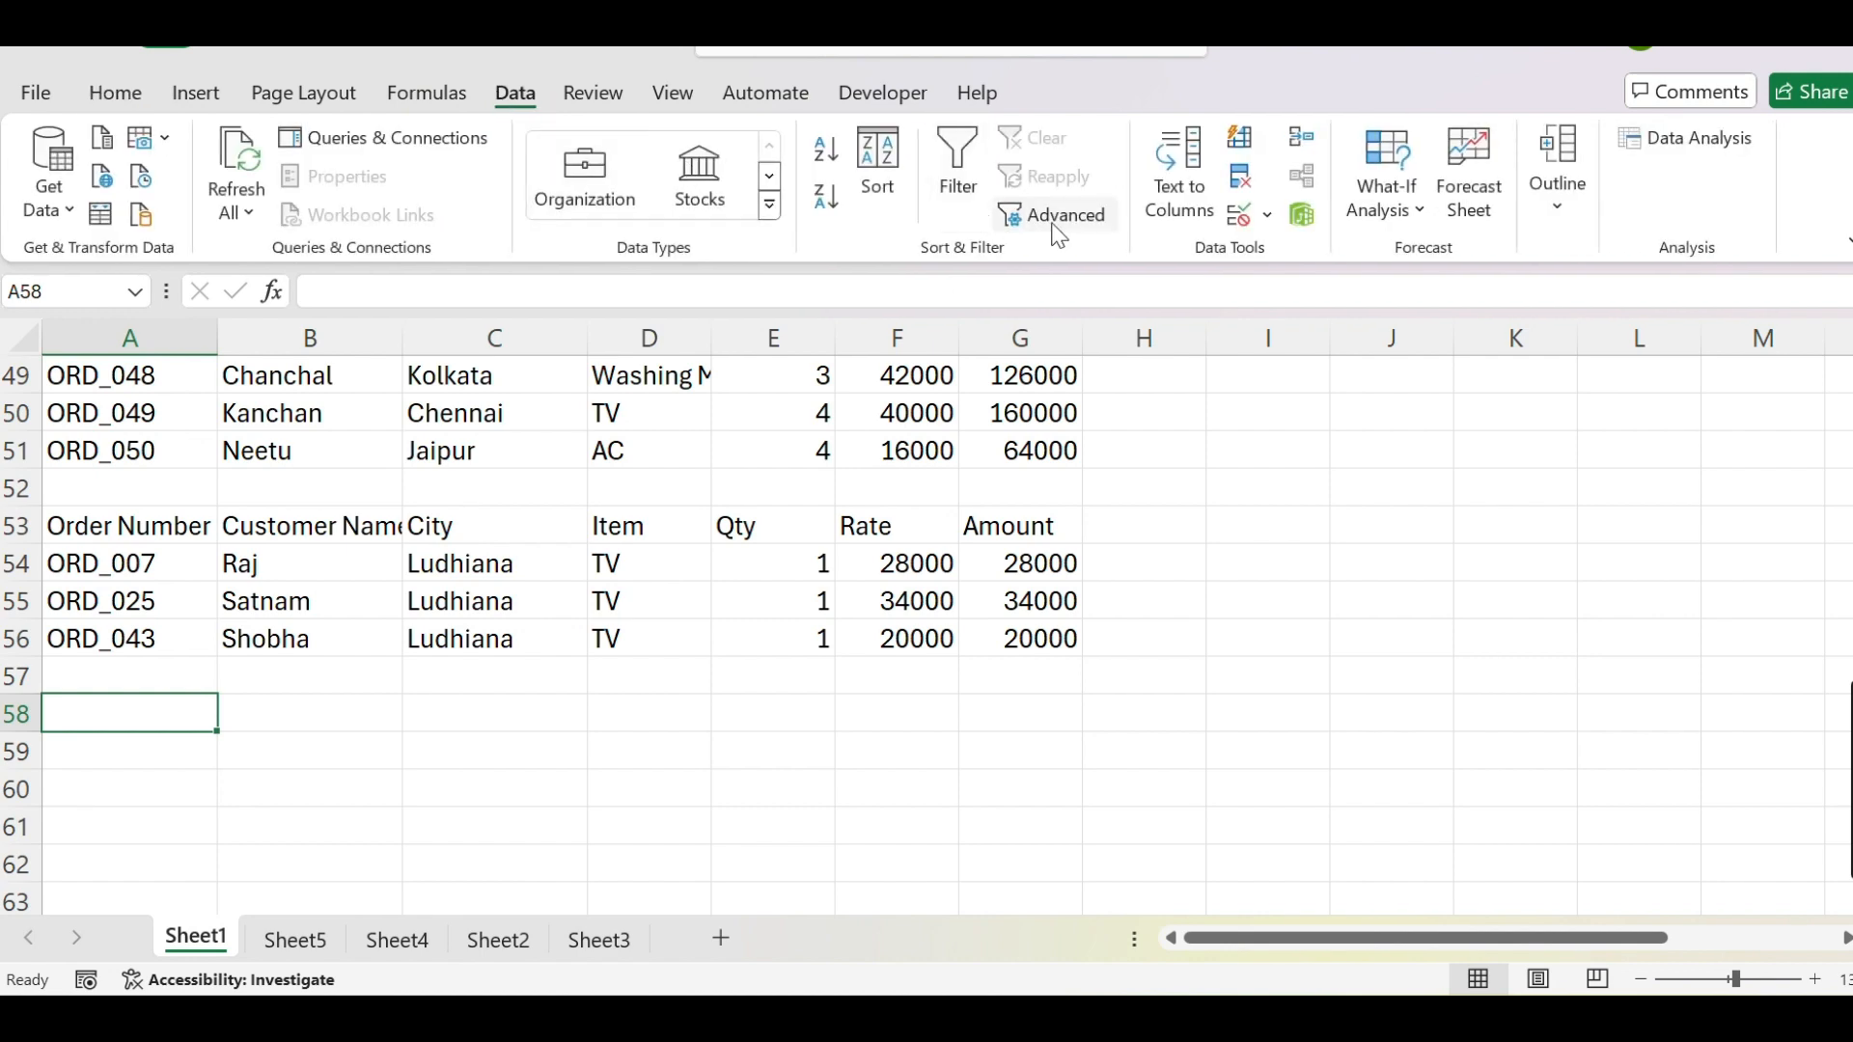
{"action": "left_click", "coordinate": [1054, 220]}
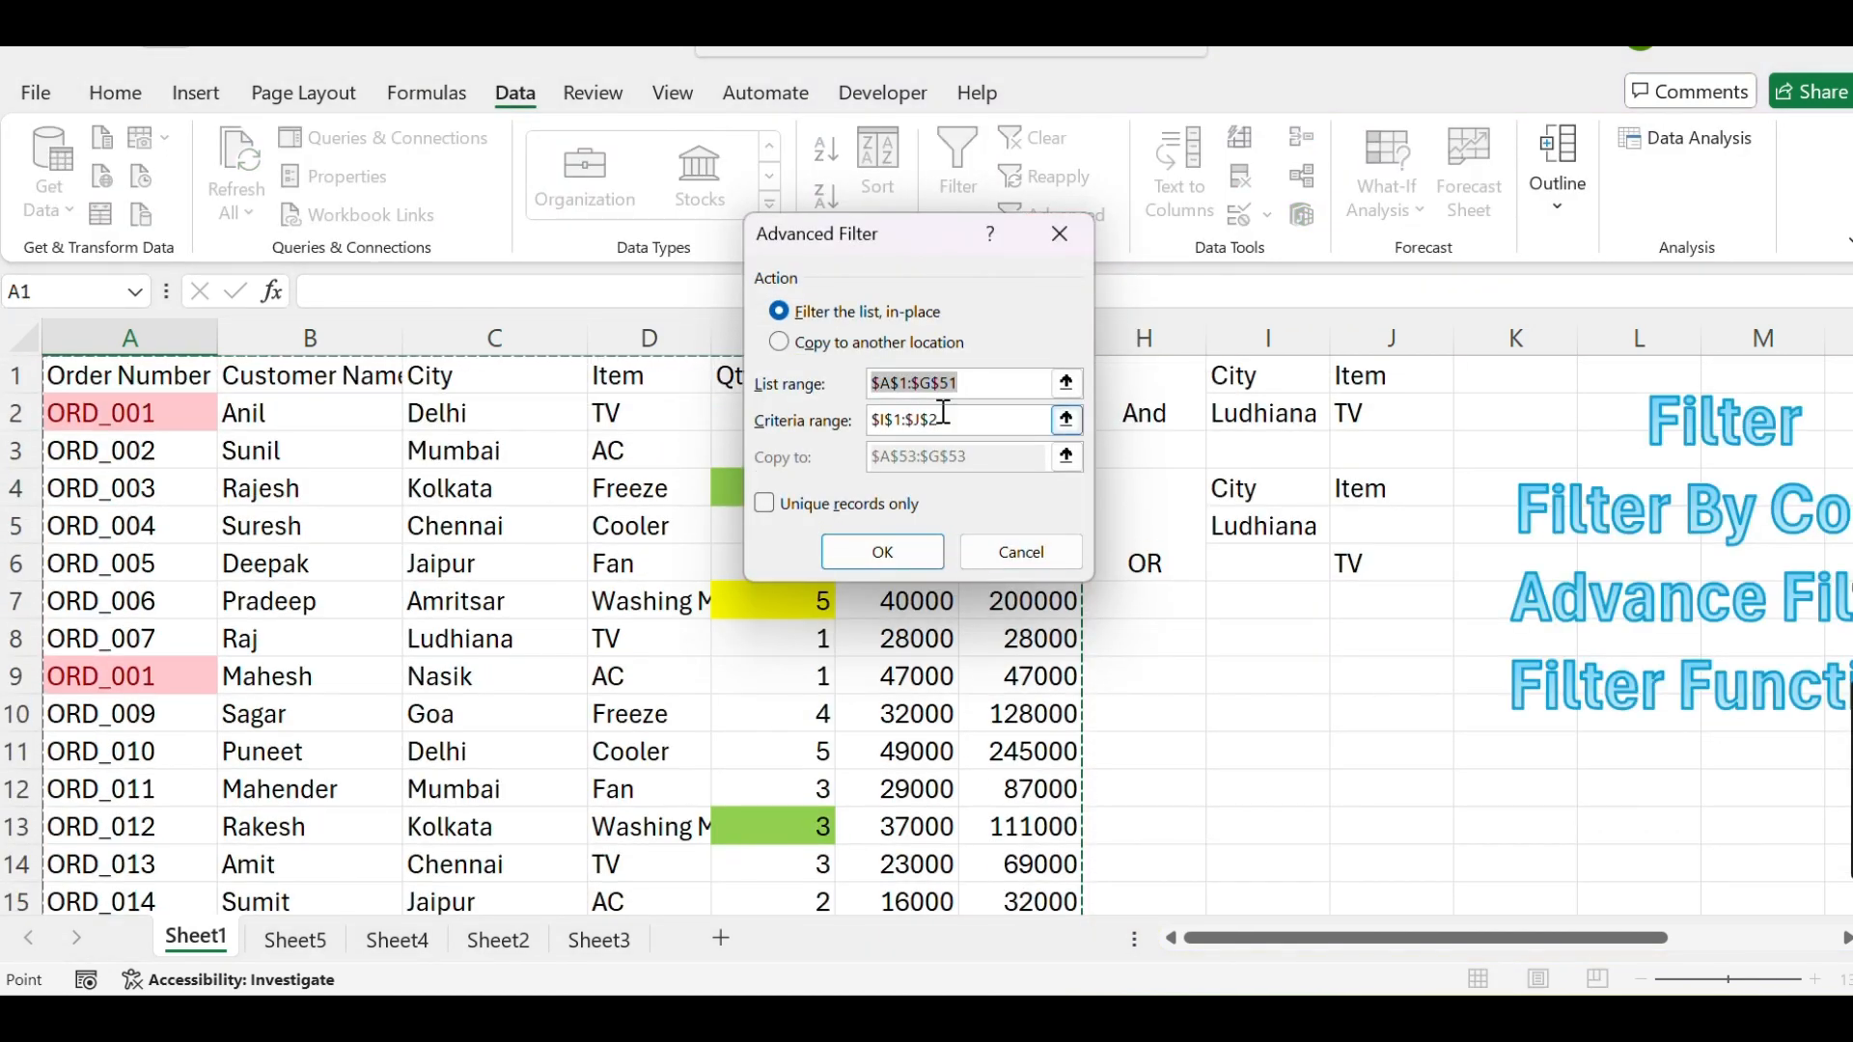
{"action": "left_click", "coordinate": [971, 422]}
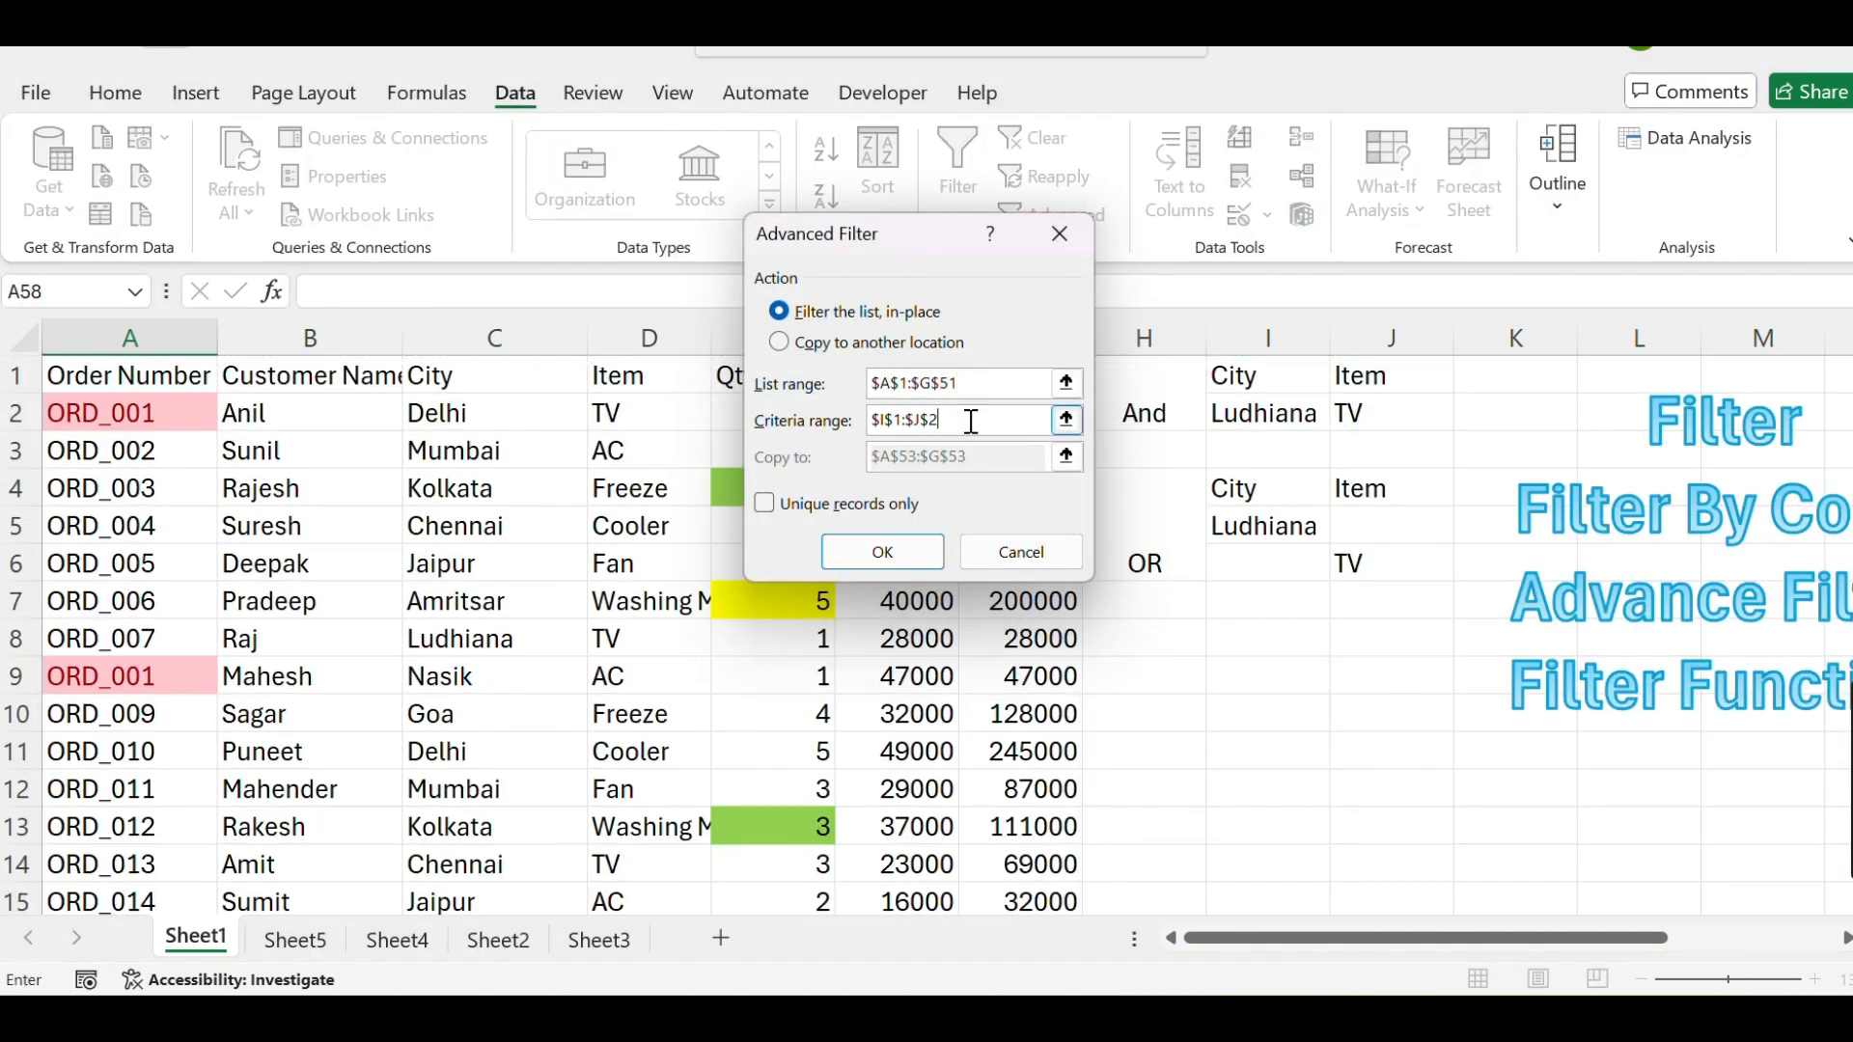
{"action": "left_click_drag", "start_coordinate": [941, 422], "coordinate": [847, 427]}
{"action": "left_click_drag", "start_coordinate": [1210, 480], "coordinate": [1356, 567]}
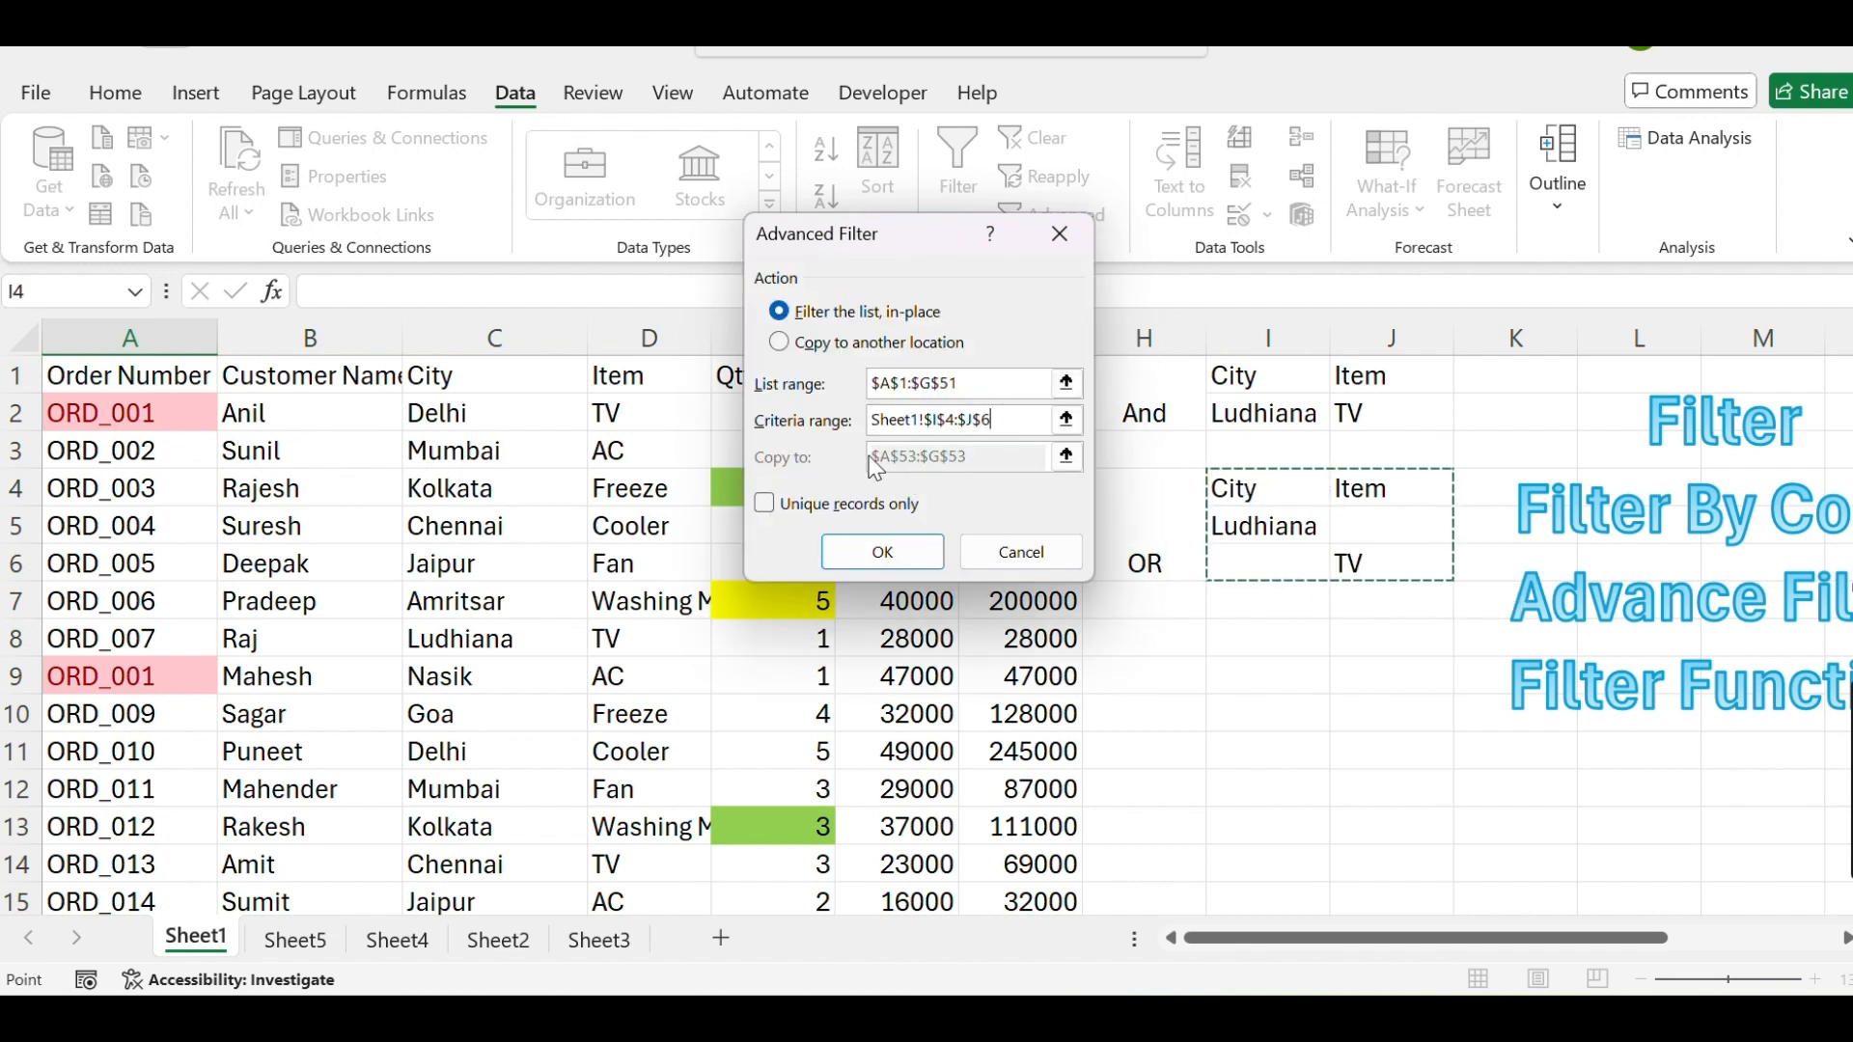
Set the Advanced Filter to copy its results to another location, starting at A58, and run it
{"action": "left_click", "coordinate": [854, 343]}
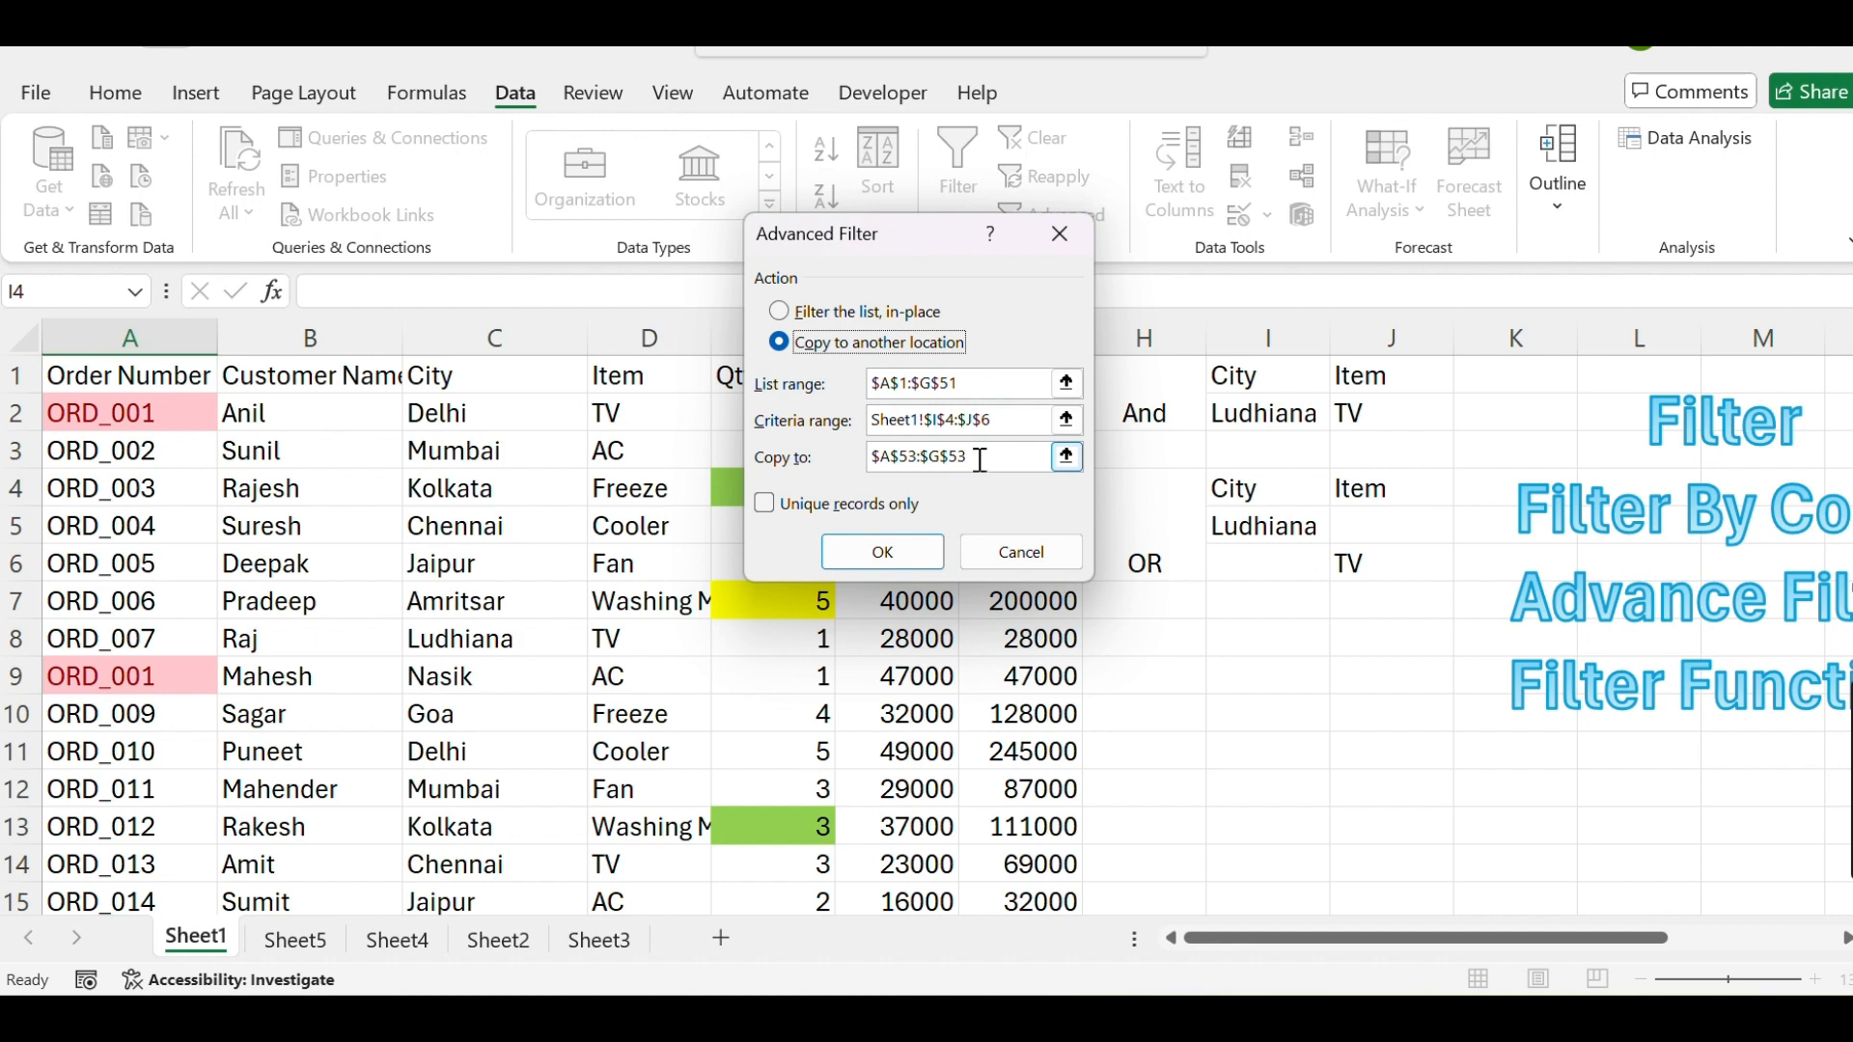
{"action": "left_click_drag", "start_coordinate": [980, 459], "coordinate": [857, 459]}
{"action": "scroll", "coordinate": [617, 602], "scroll_direction": "down", "scroll_amount": 6}
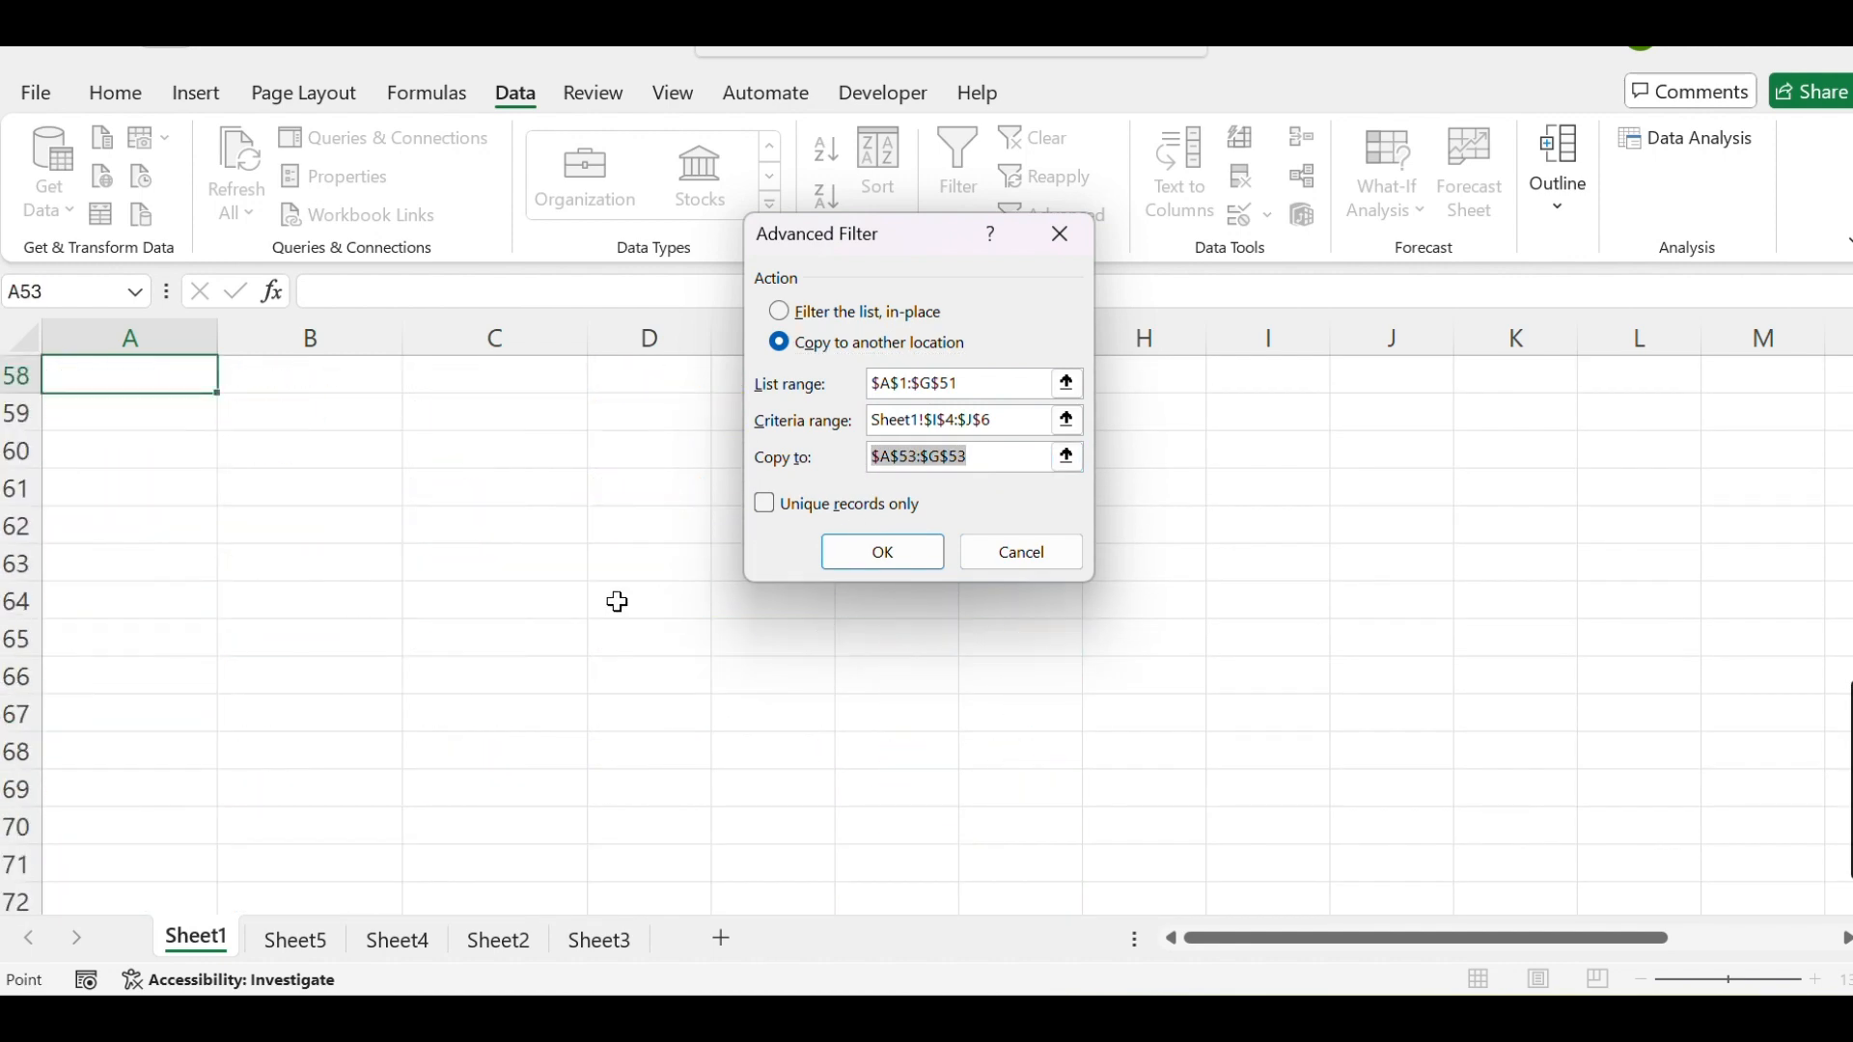
{"action": "scroll", "coordinate": [357, 604], "scroll_direction": "up", "scroll_amount": 3}
{"action": "left_click", "coordinate": [120, 715]}
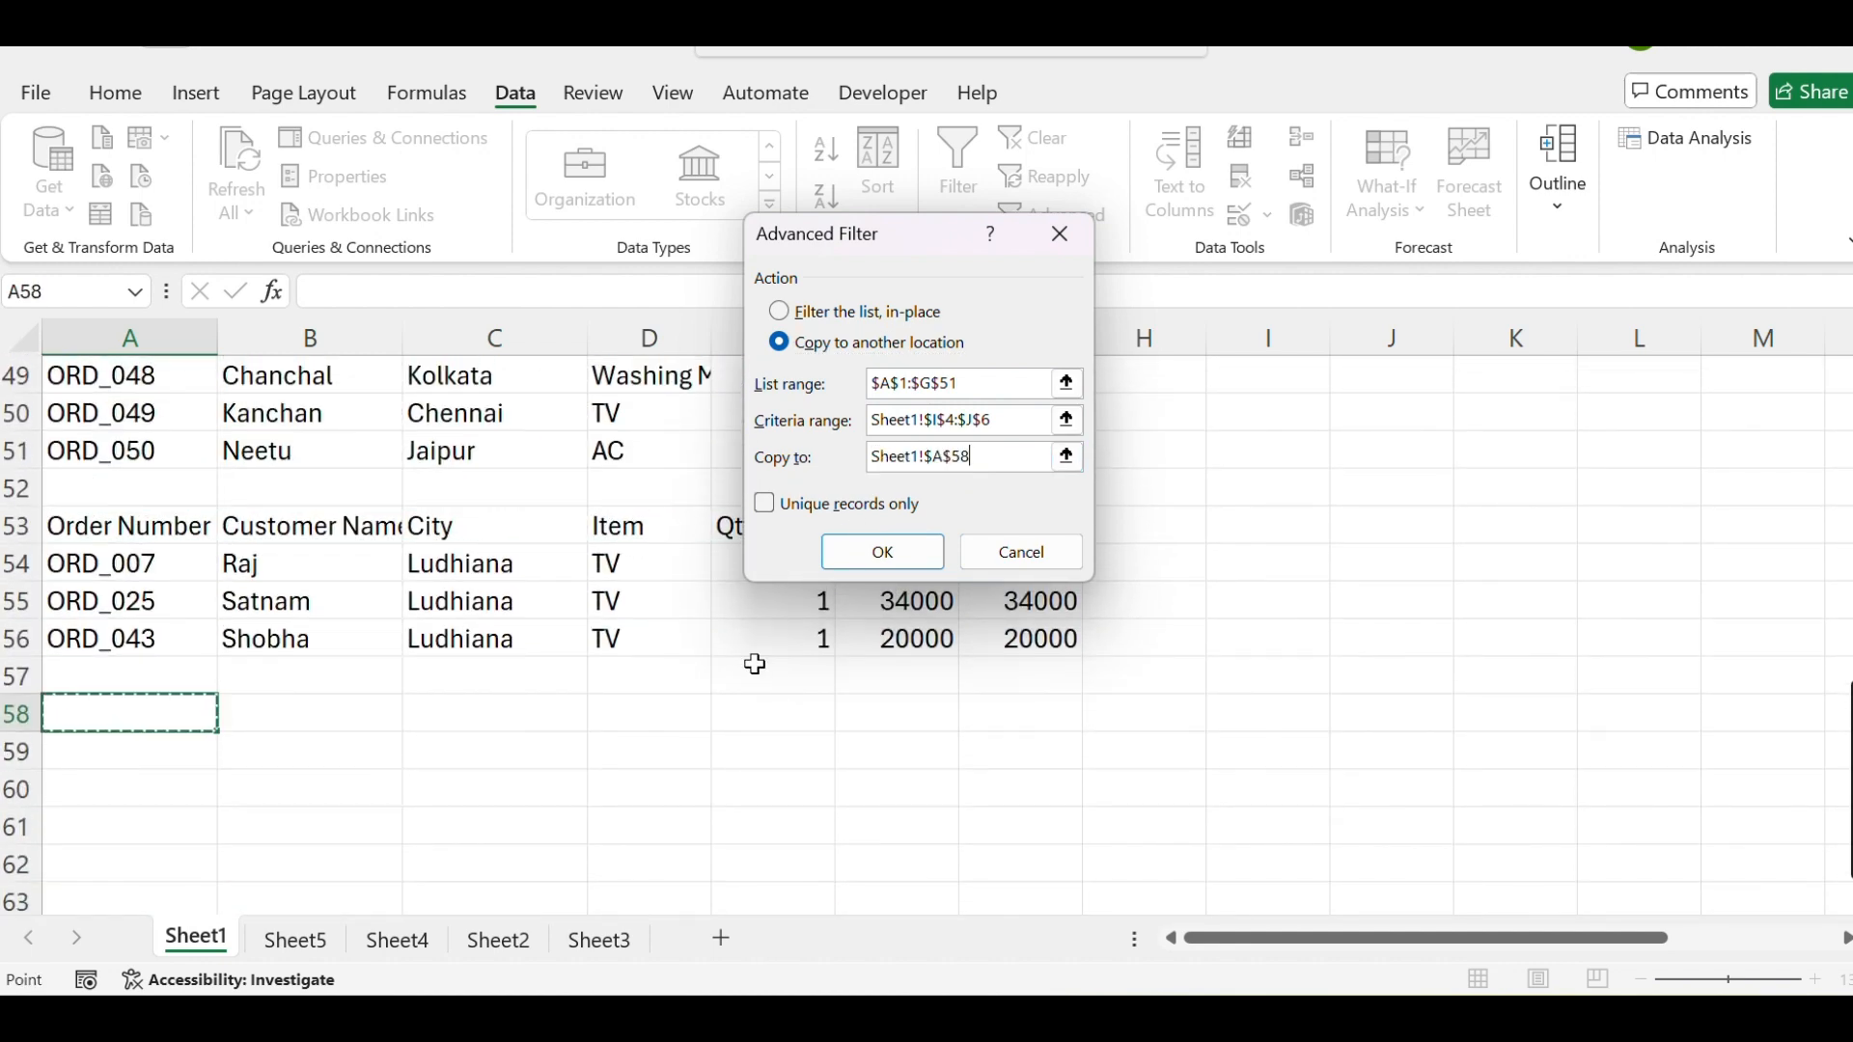
{"action": "left_click", "coordinate": [882, 551]}
Label the first filtered result block by entering ANd in cell H54
{"action": "scroll", "coordinate": [619, 738], "scroll_direction": "down", "scroll_amount": 1}
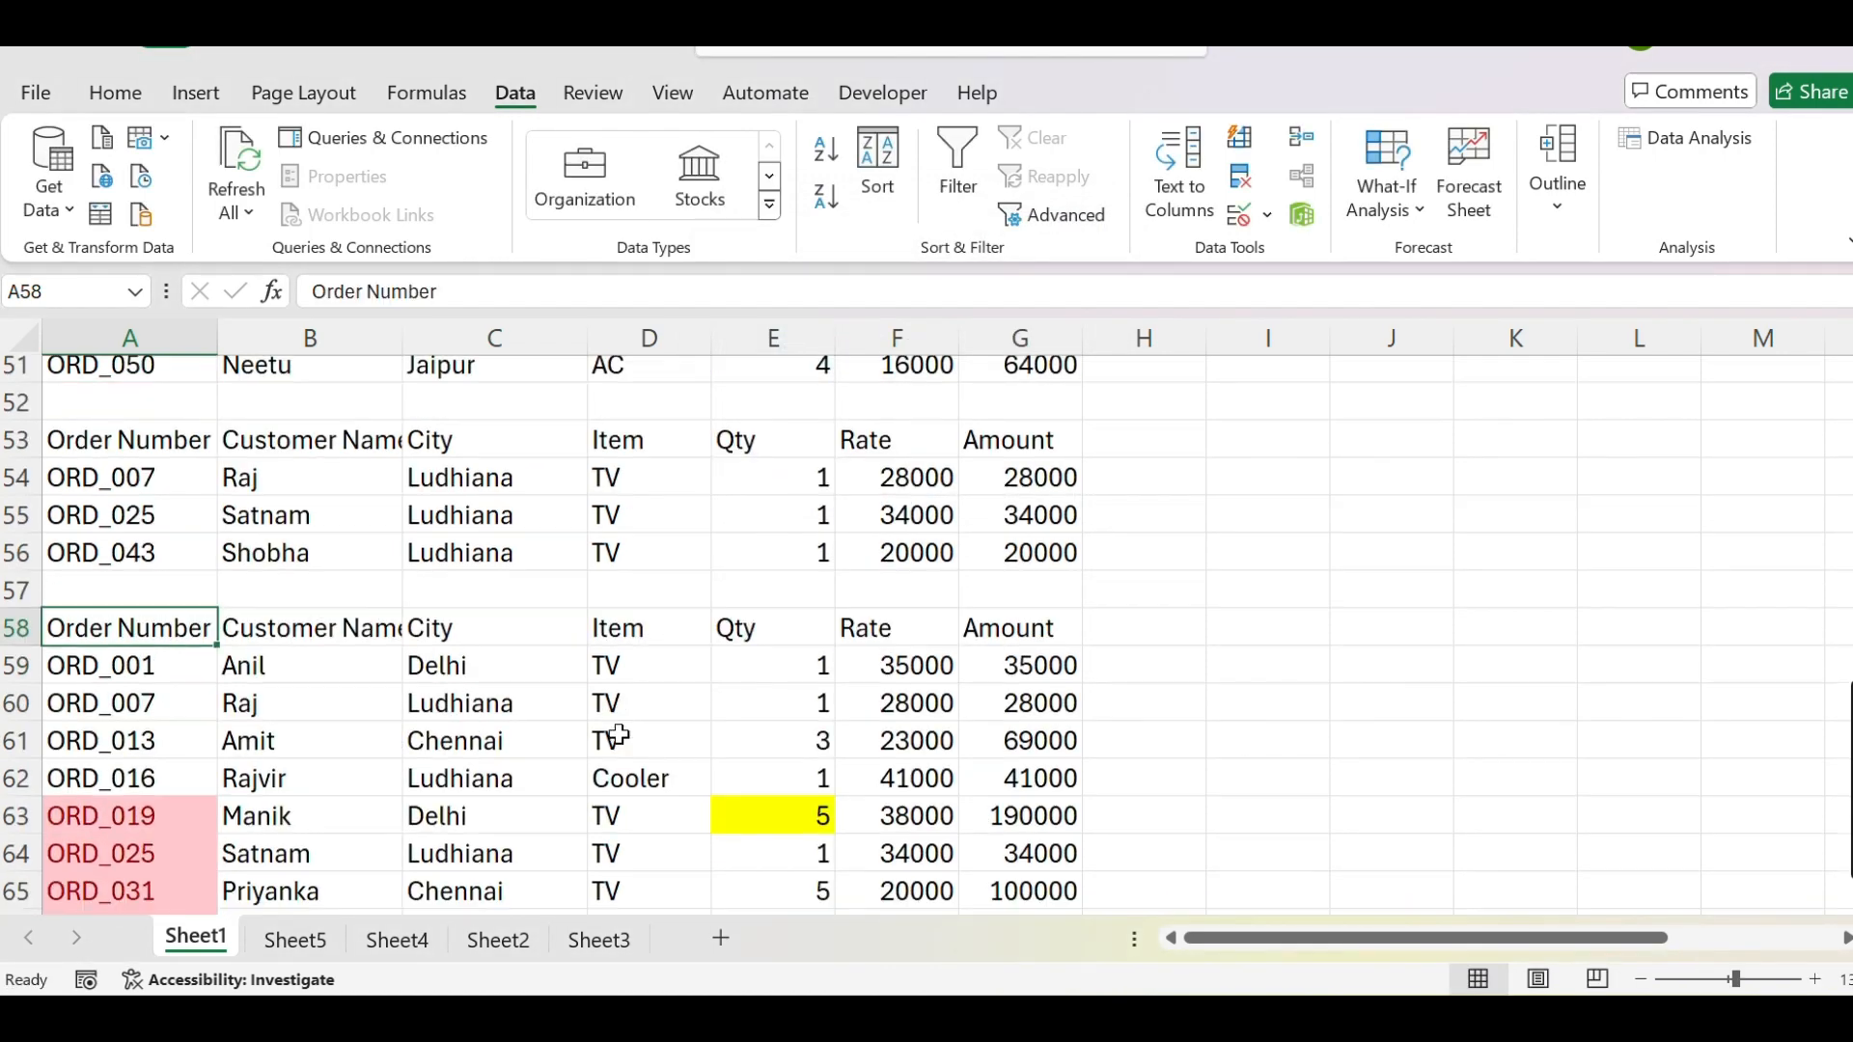
{"action": "scroll", "coordinate": [618, 736], "scroll_direction": "down", "scroll_amount": 2}
{"action": "scroll", "coordinate": [617, 736], "scroll_direction": "up", "scroll_amount": 3}
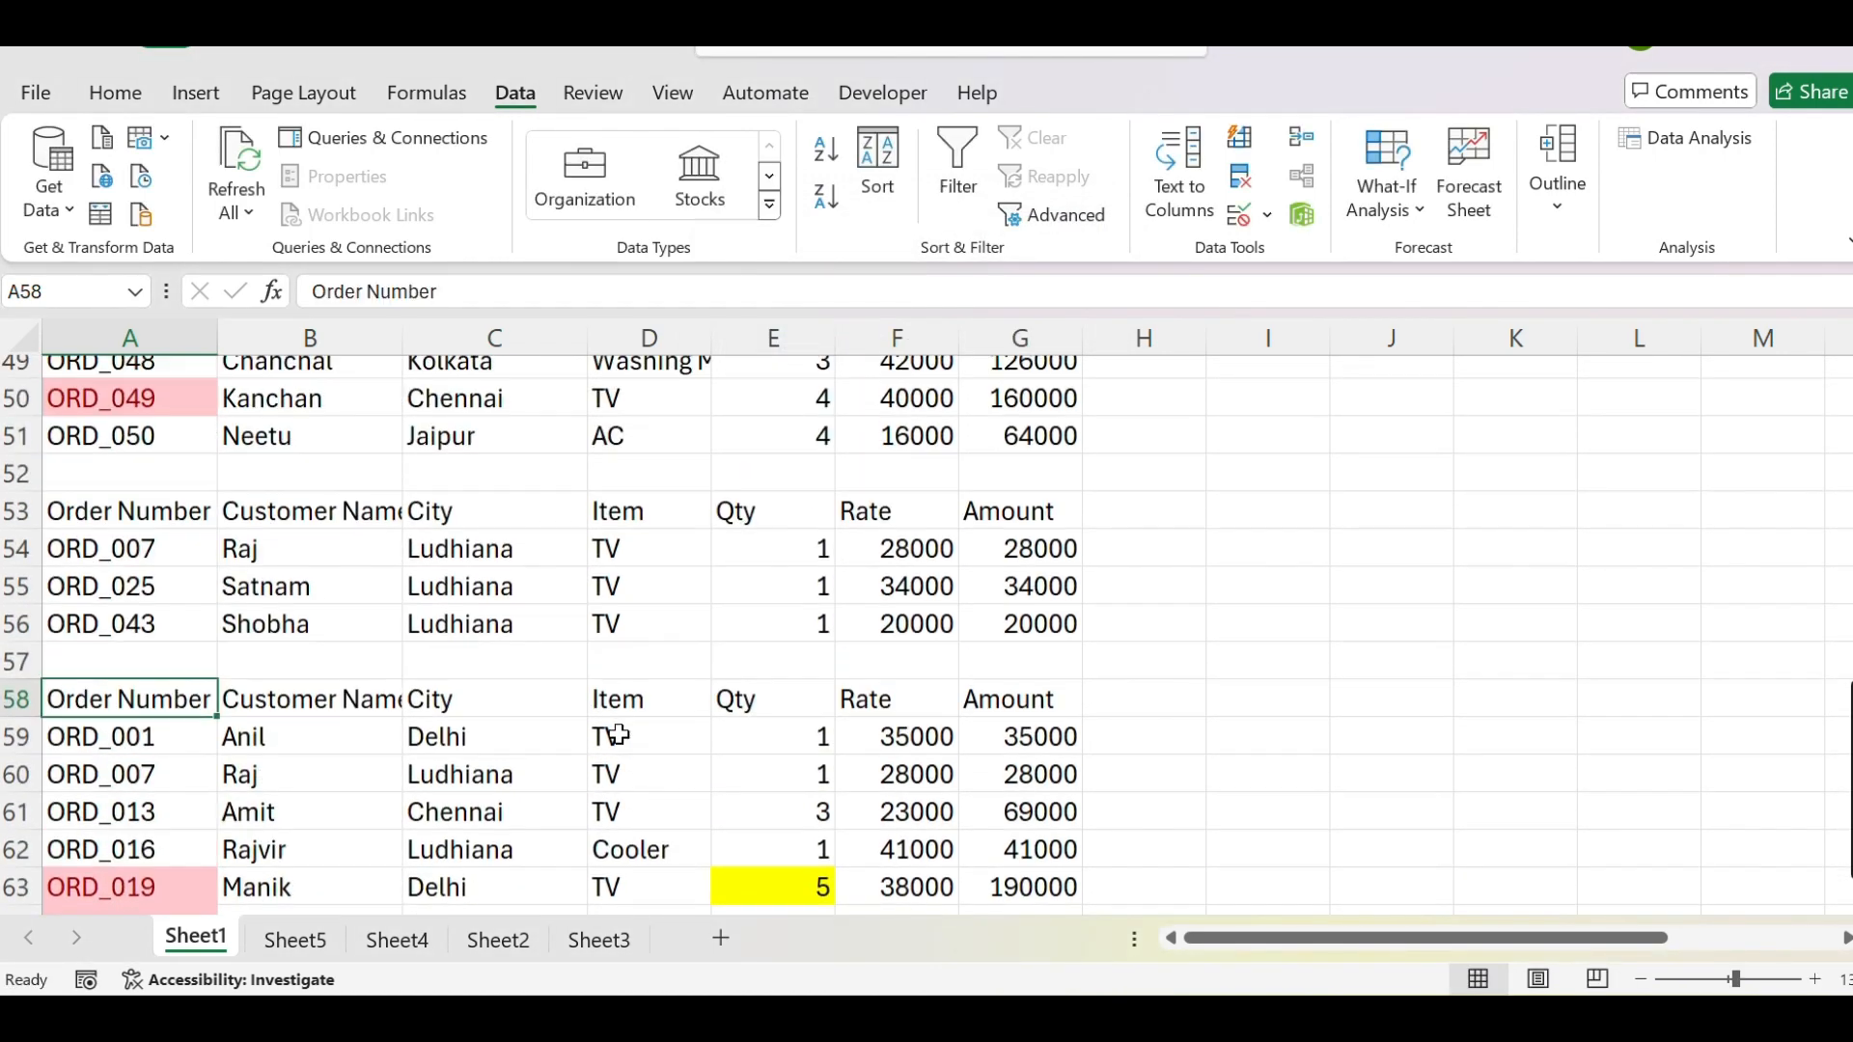
{"action": "left_click", "coordinate": [464, 570]}
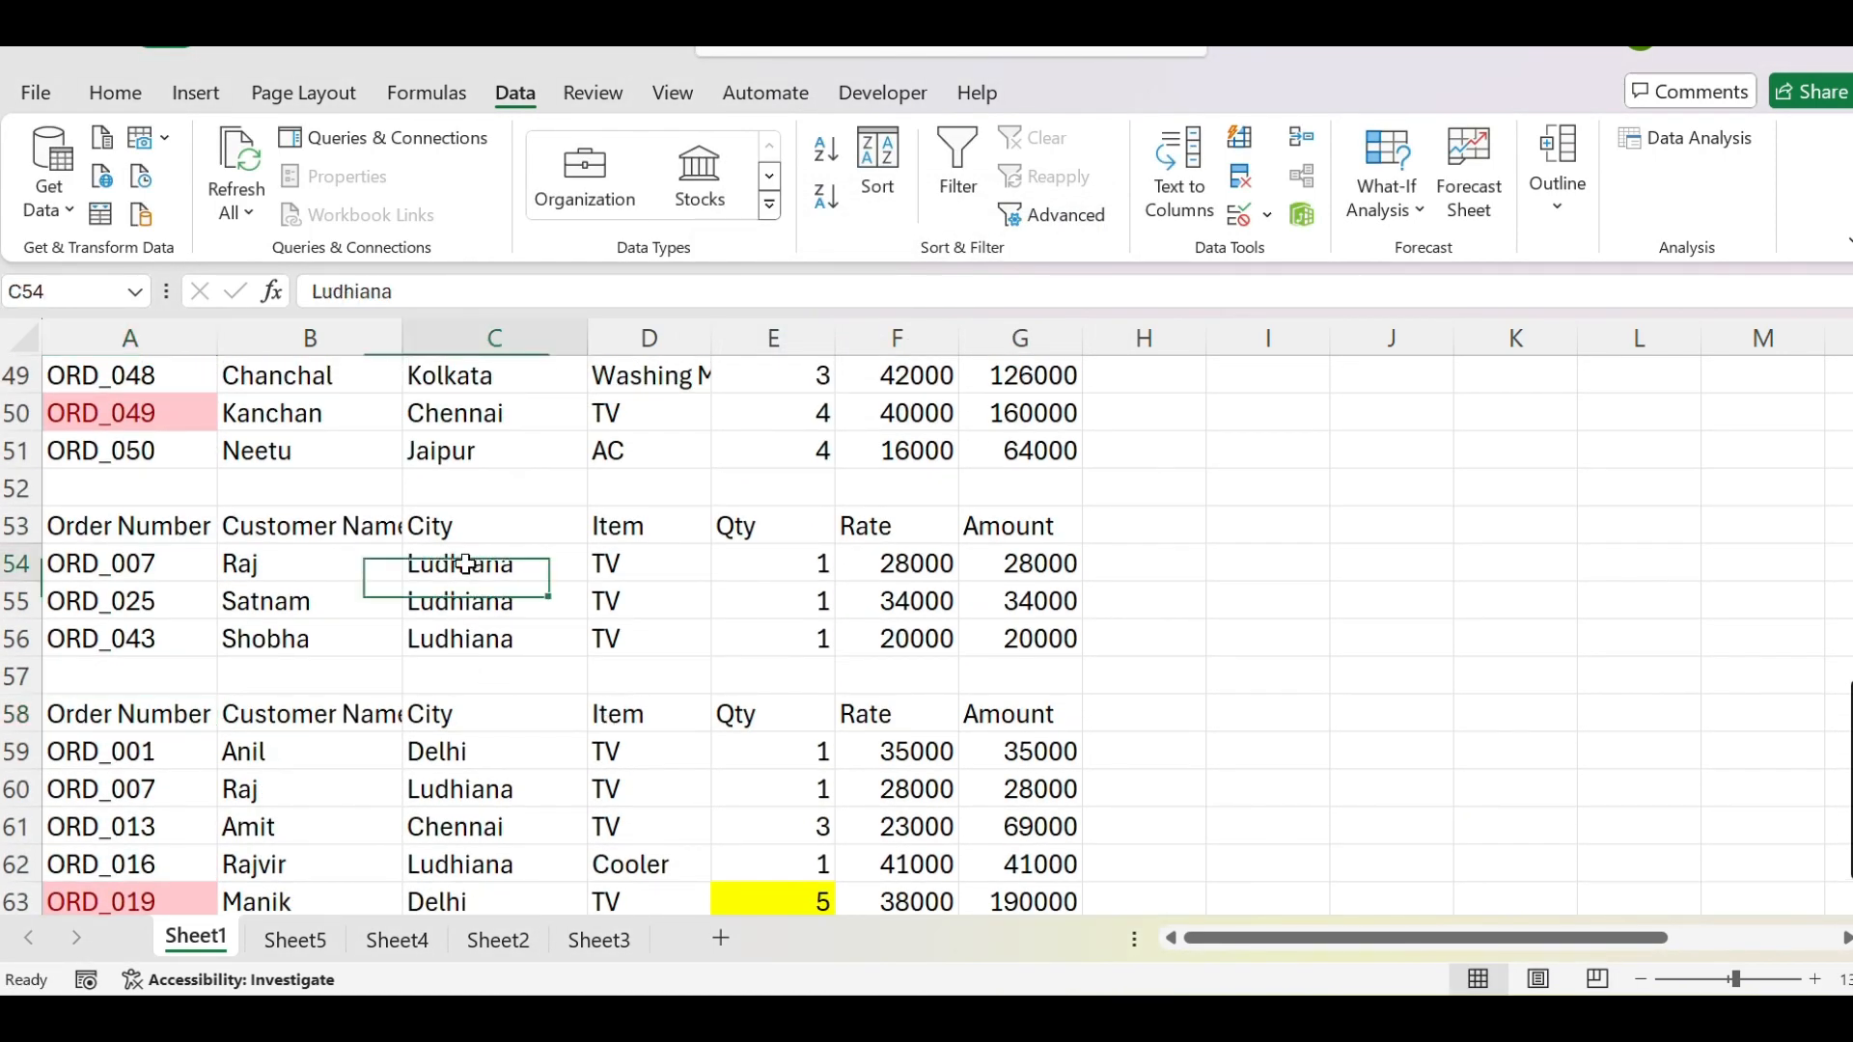
{"action": "left_click", "coordinate": [1190, 564]}
{"action": "type", "text": "ANd"}
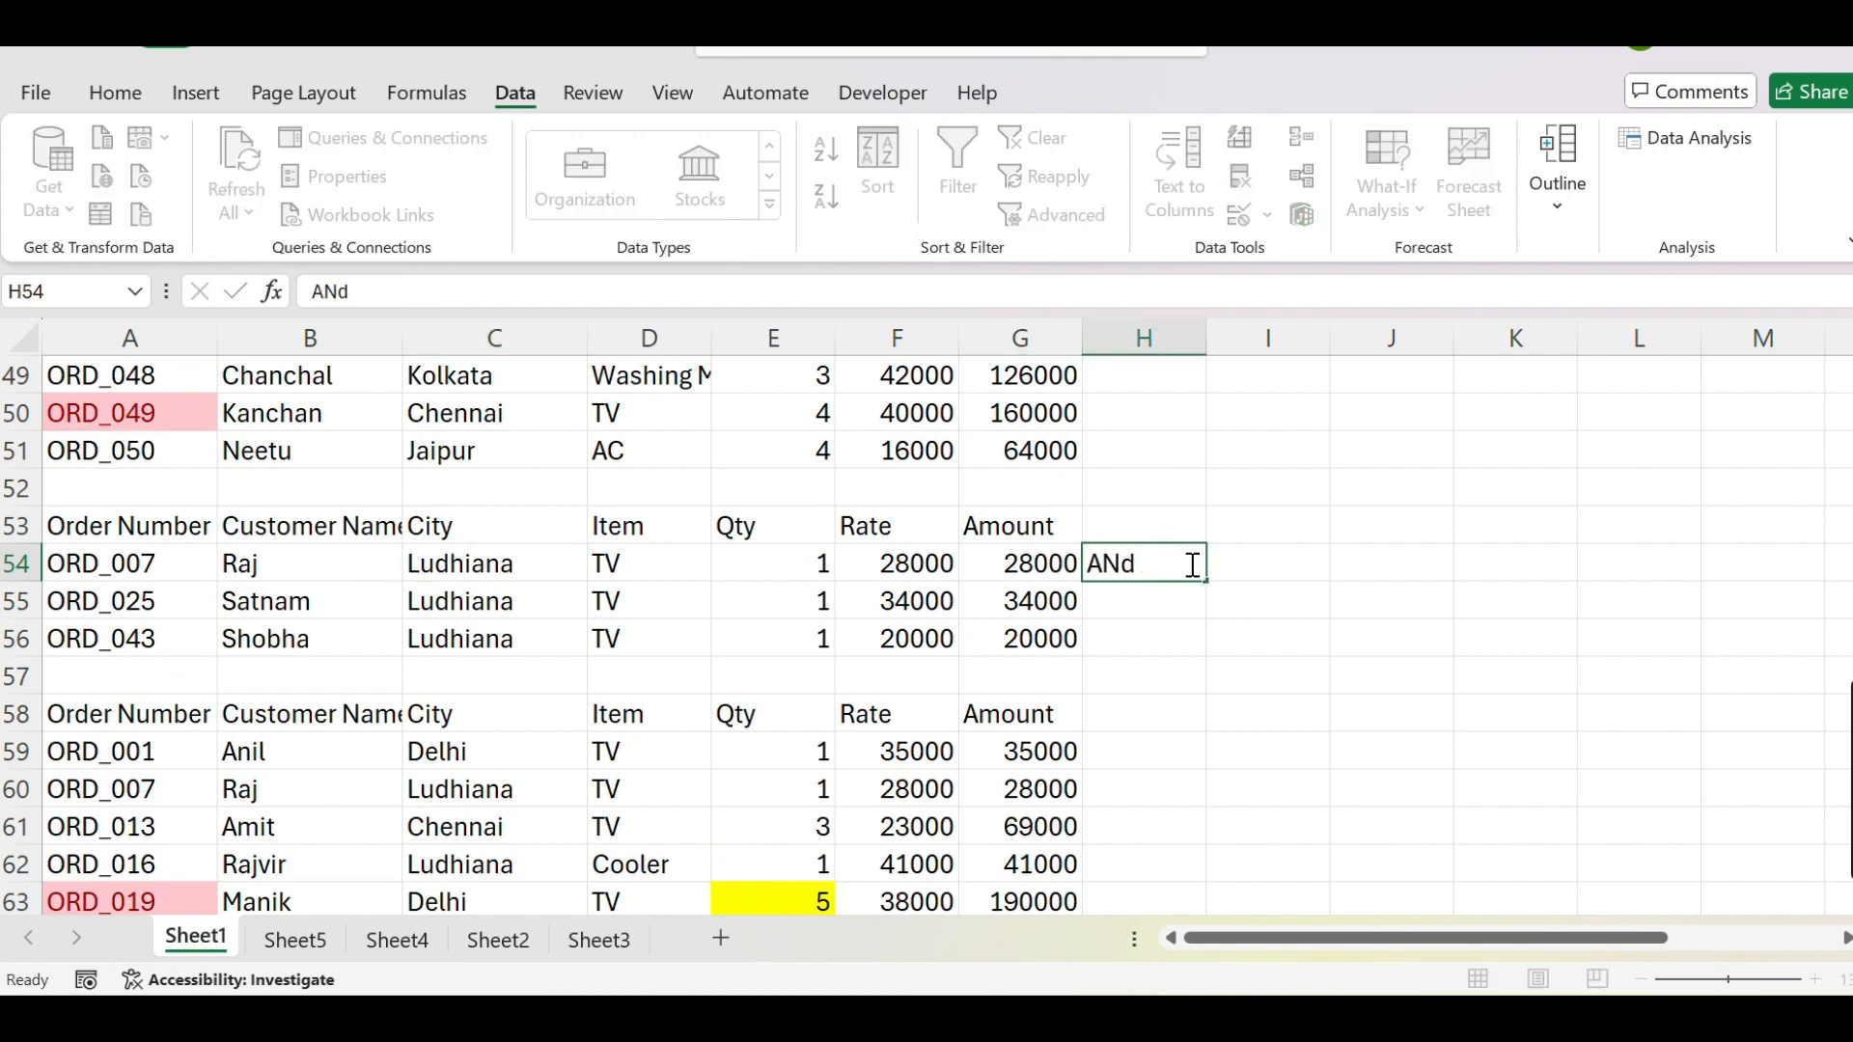
{"action": "key", "text": "Return"}
Label the second filtered result block by entering OR in cell H60
{"action": "scroll", "coordinate": [1192, 613], "scroll_direction": "down", "scroll_amount": 2}
{"action": "left_click", "coordinate": [1147, 580]}
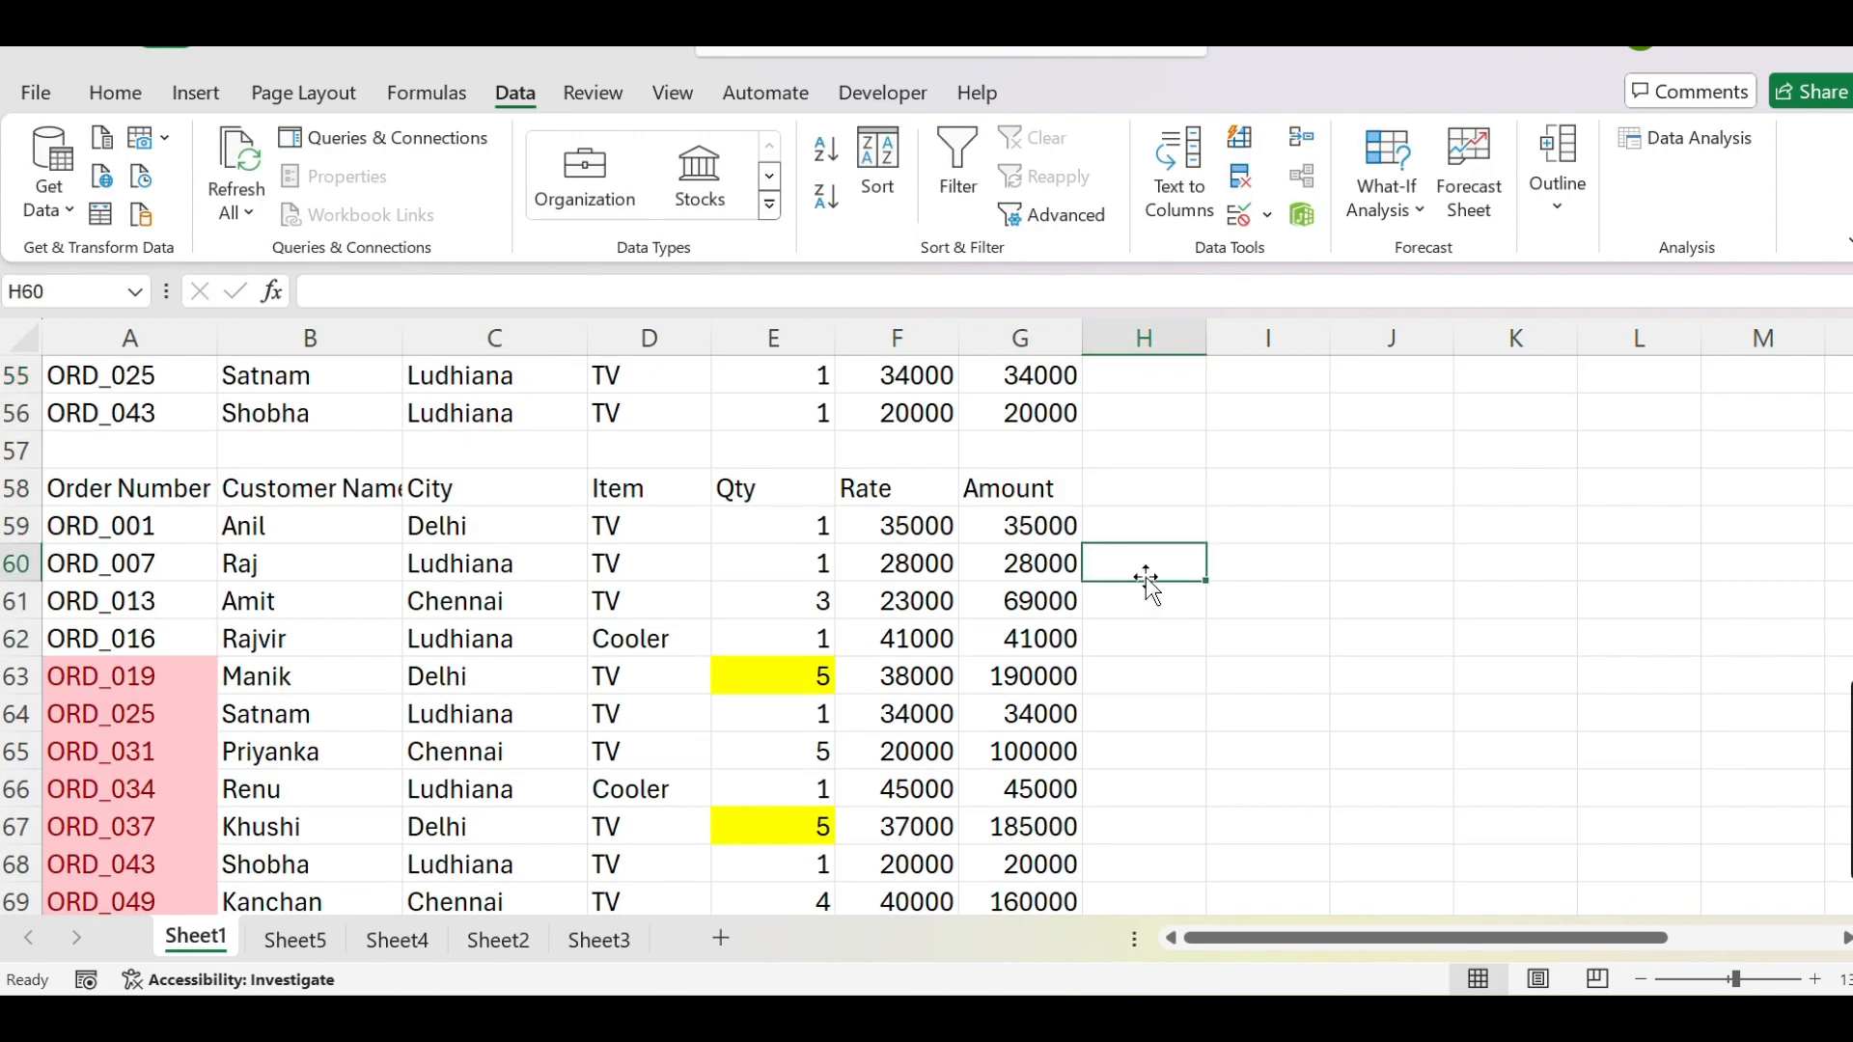
{"action": "type", "text": "OR"}
{"action": "key", "text": "Return"}
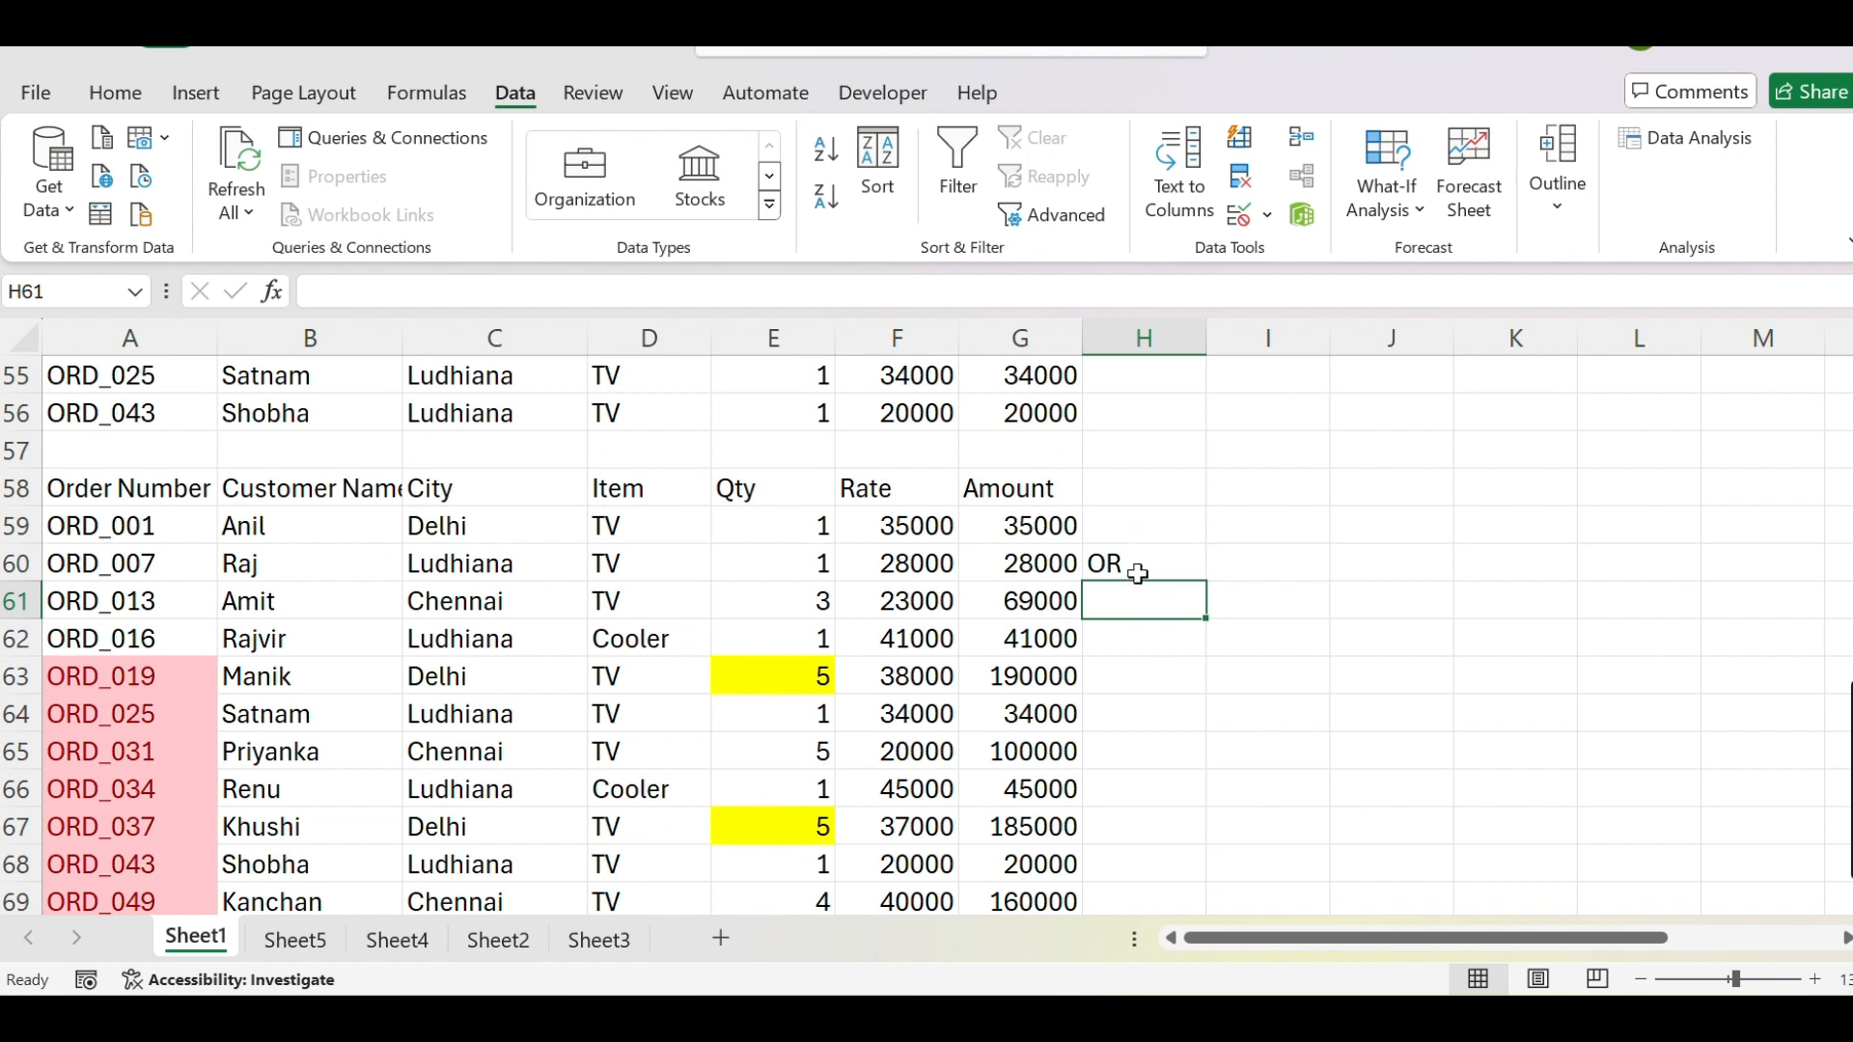
Examine the City and Item values row by row in the OR result block, rows 59 to 69, against the Ludhiana and TV criteria
{"action": "left_click", "coordinate": [415, 525]}
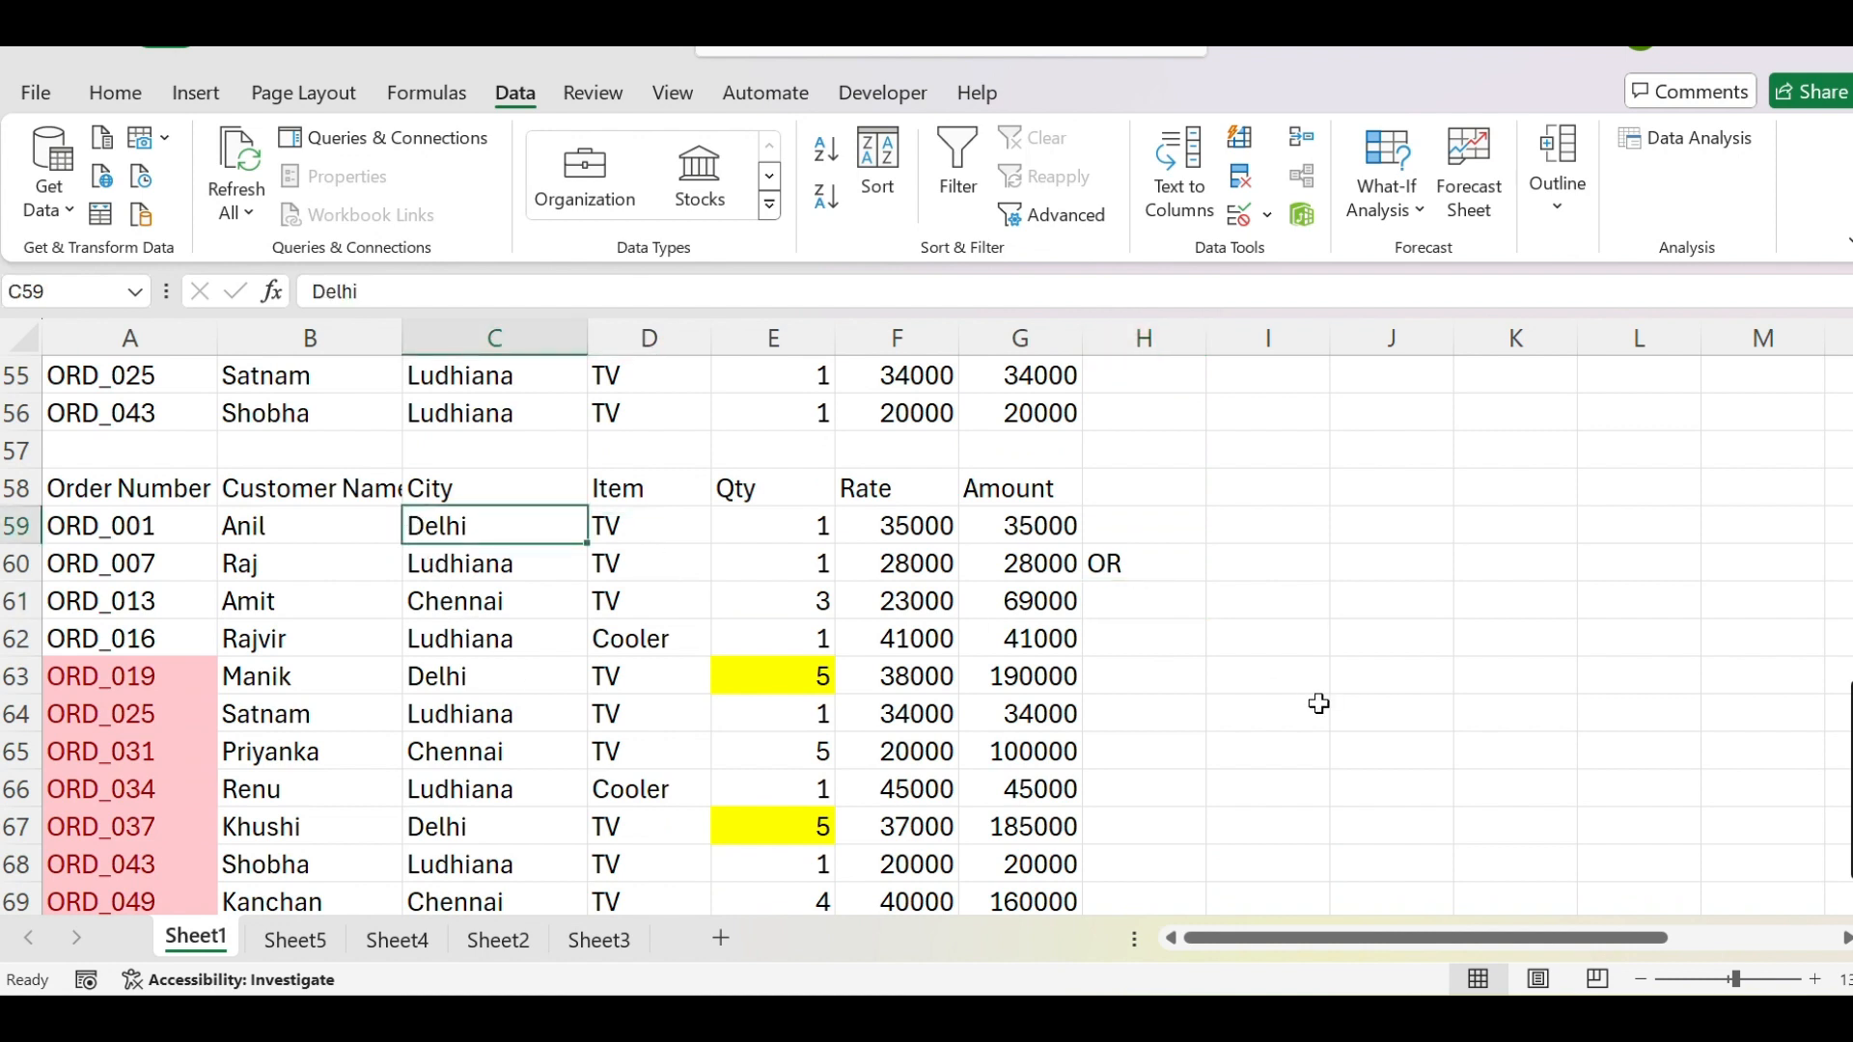
{"action": "key", "text": "Right"}
{"action": "key", "text": "Left"}
{"action": "key", "text": "Right"}
{"action": "key", "text": "Down"}
{"action": "key", "text": "Left"}
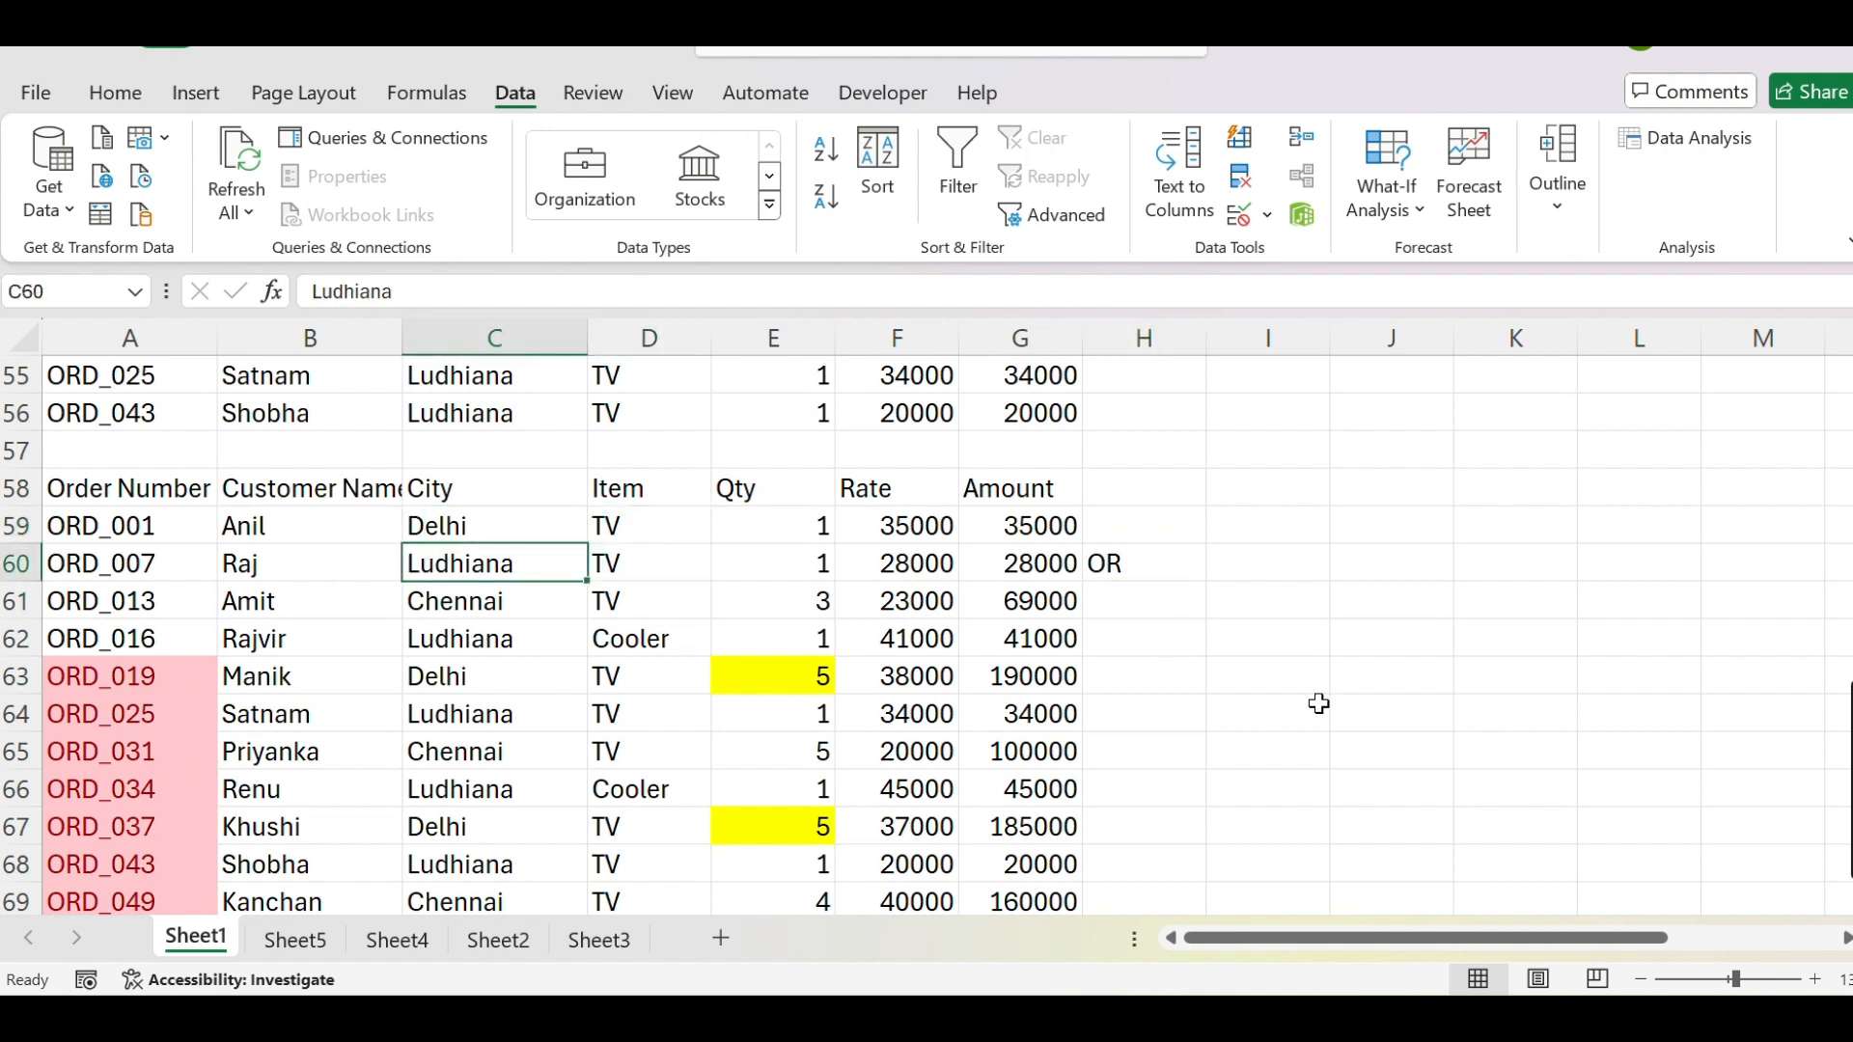
{"action": "key", "text": "Up"}
{"action": "key", "text": "Right"}
{"action": "key", "text": "Down"}
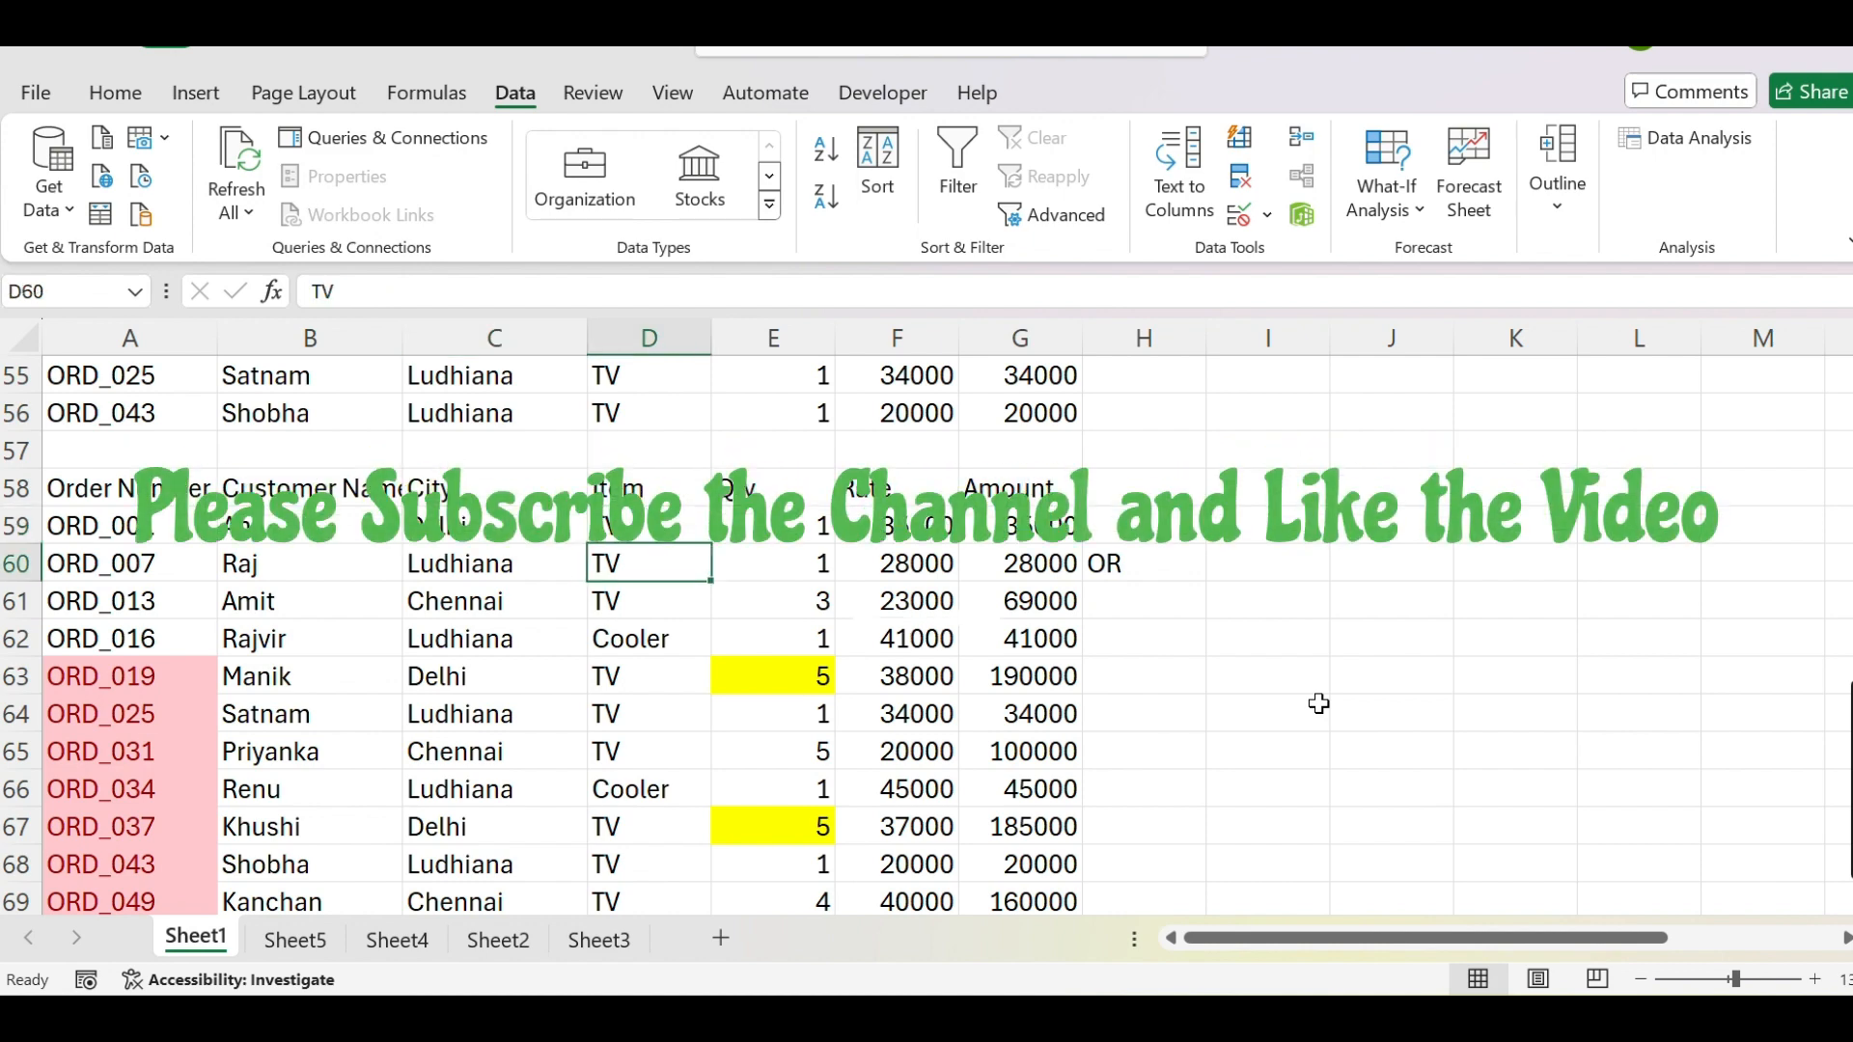
{"action": "key", "text": "Left"}
{"action": "key", "text": "Down"}
{"action": "key", "text": "Down"}
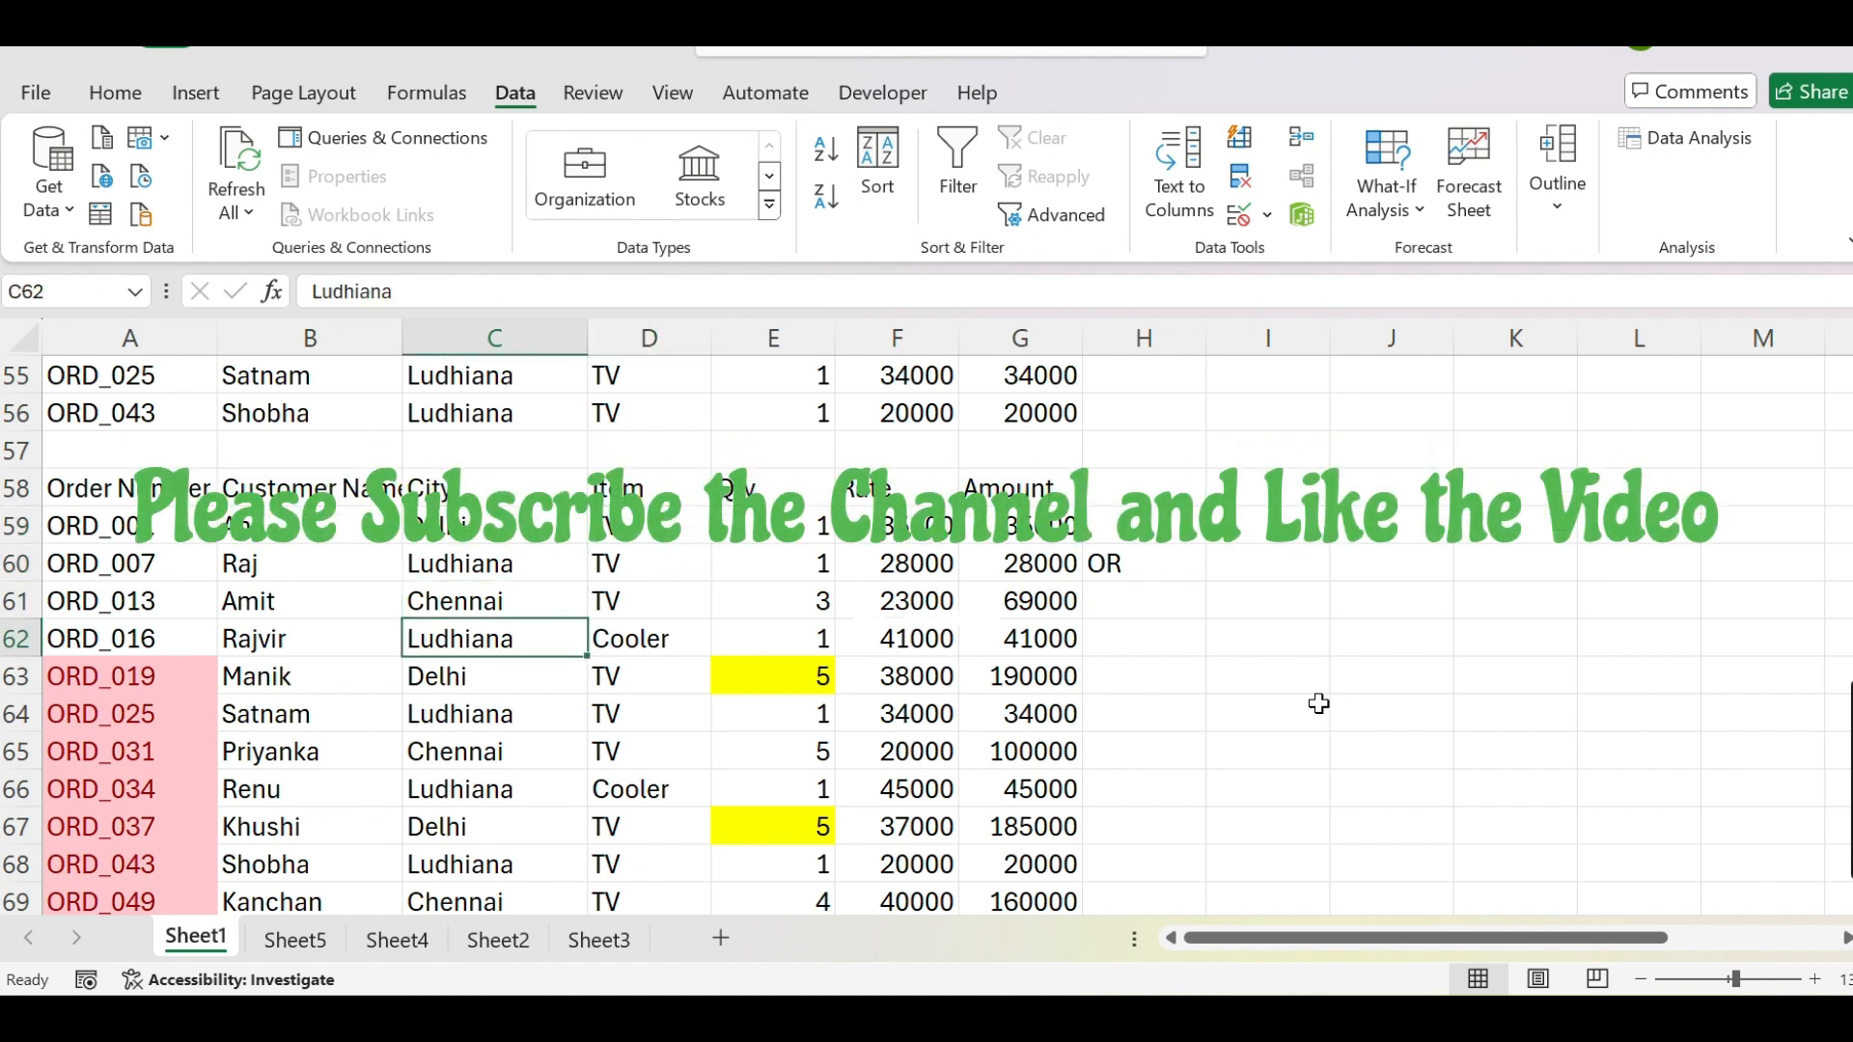
{"action": "key", "text": "Right"}
{"action": "key", "text": "Down"}
{"action": "key", "text": "Down"}
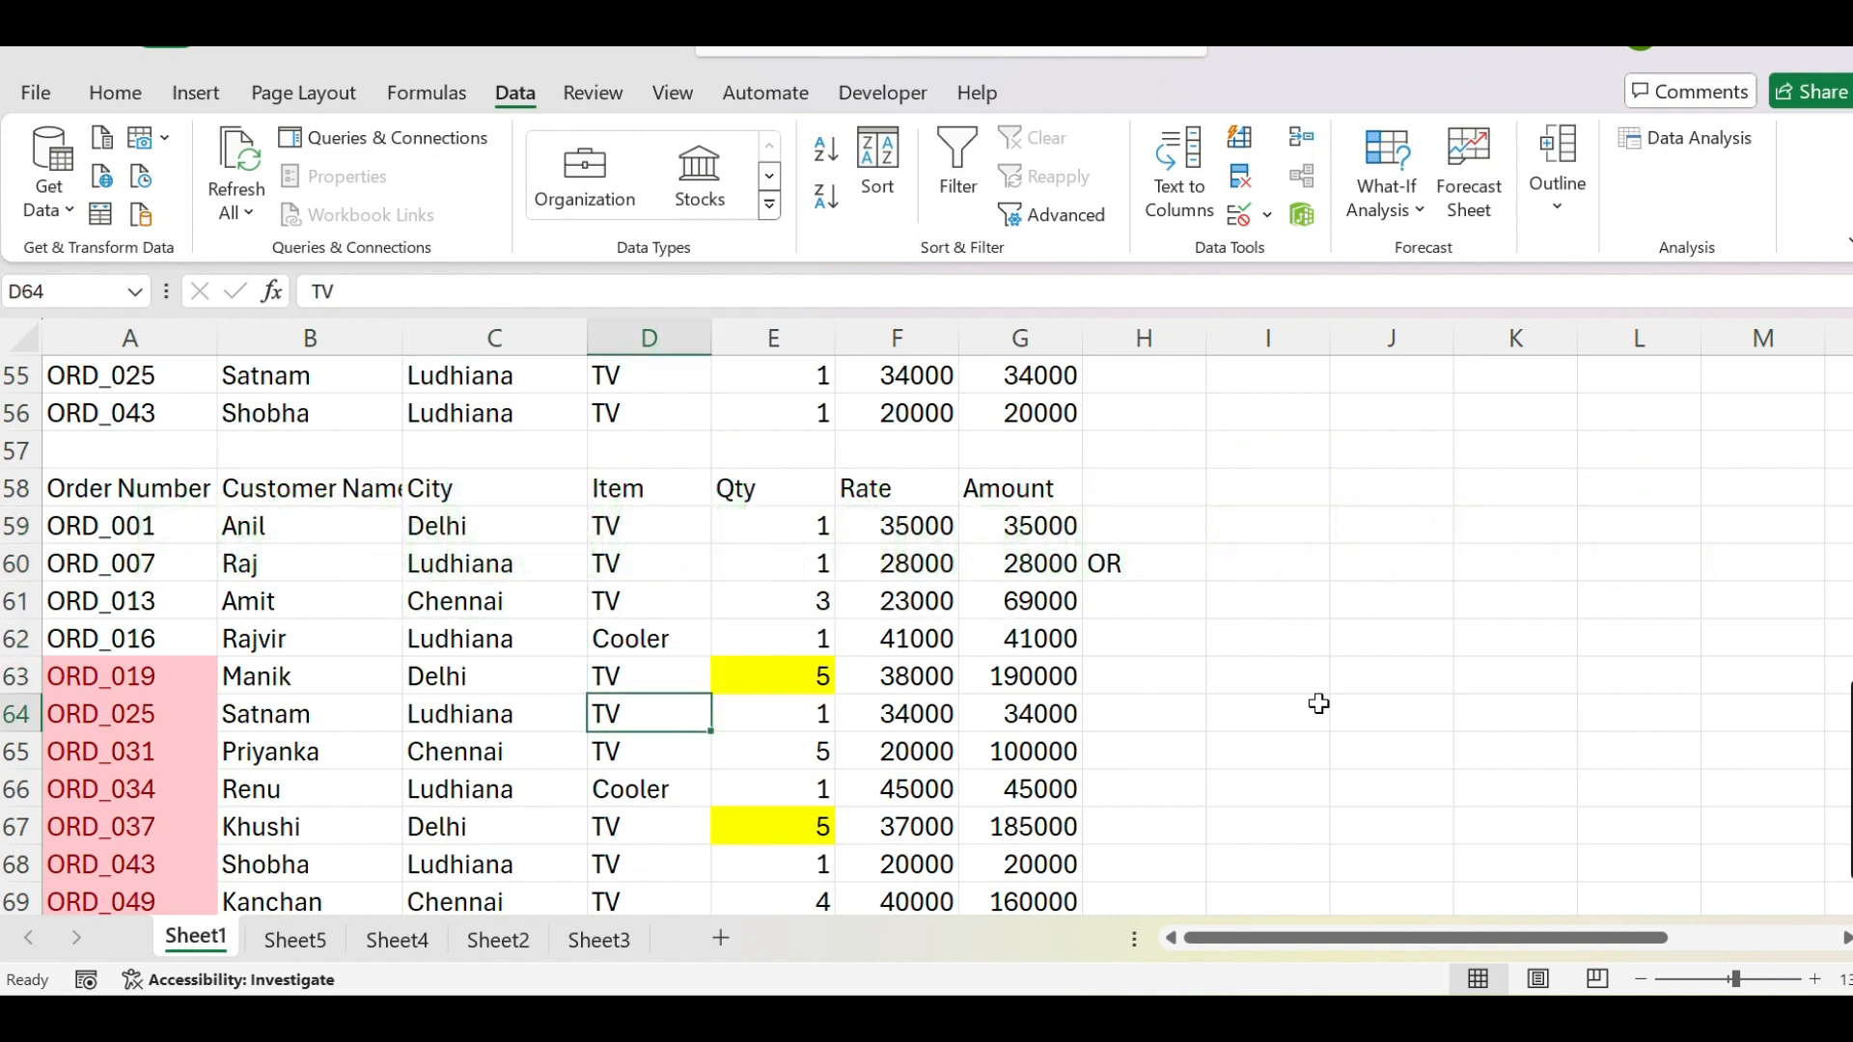
{"action": "key", "text": "Down"}
{"action": "key", "text": "Down"}
{"action": "key", "text": "Down"}
{"action": "key", "text": "Down"}
{"action": "key", "text": "Down"}
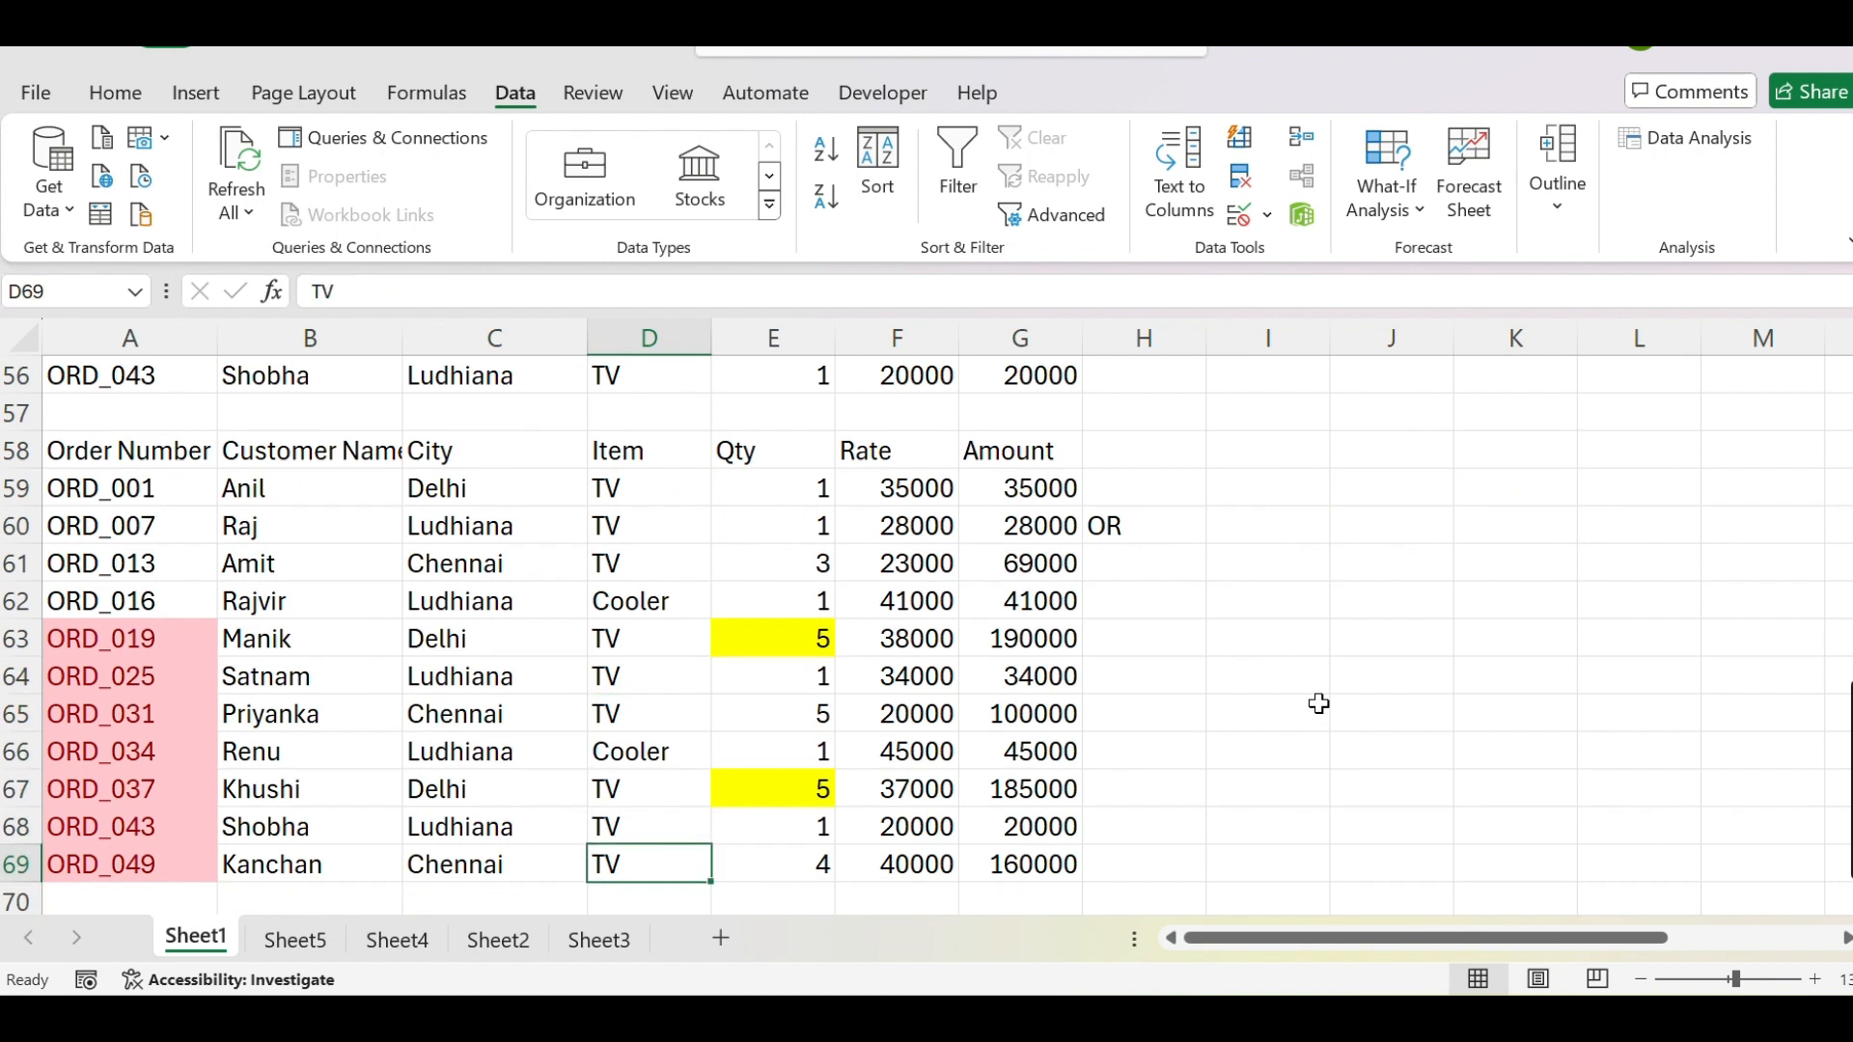
{"action": "key", "text": "Left"}
{"action": "key", "text": "Up"}
{"action": "key", "text": "Up"}
{"action": "key", "text": "Up"}
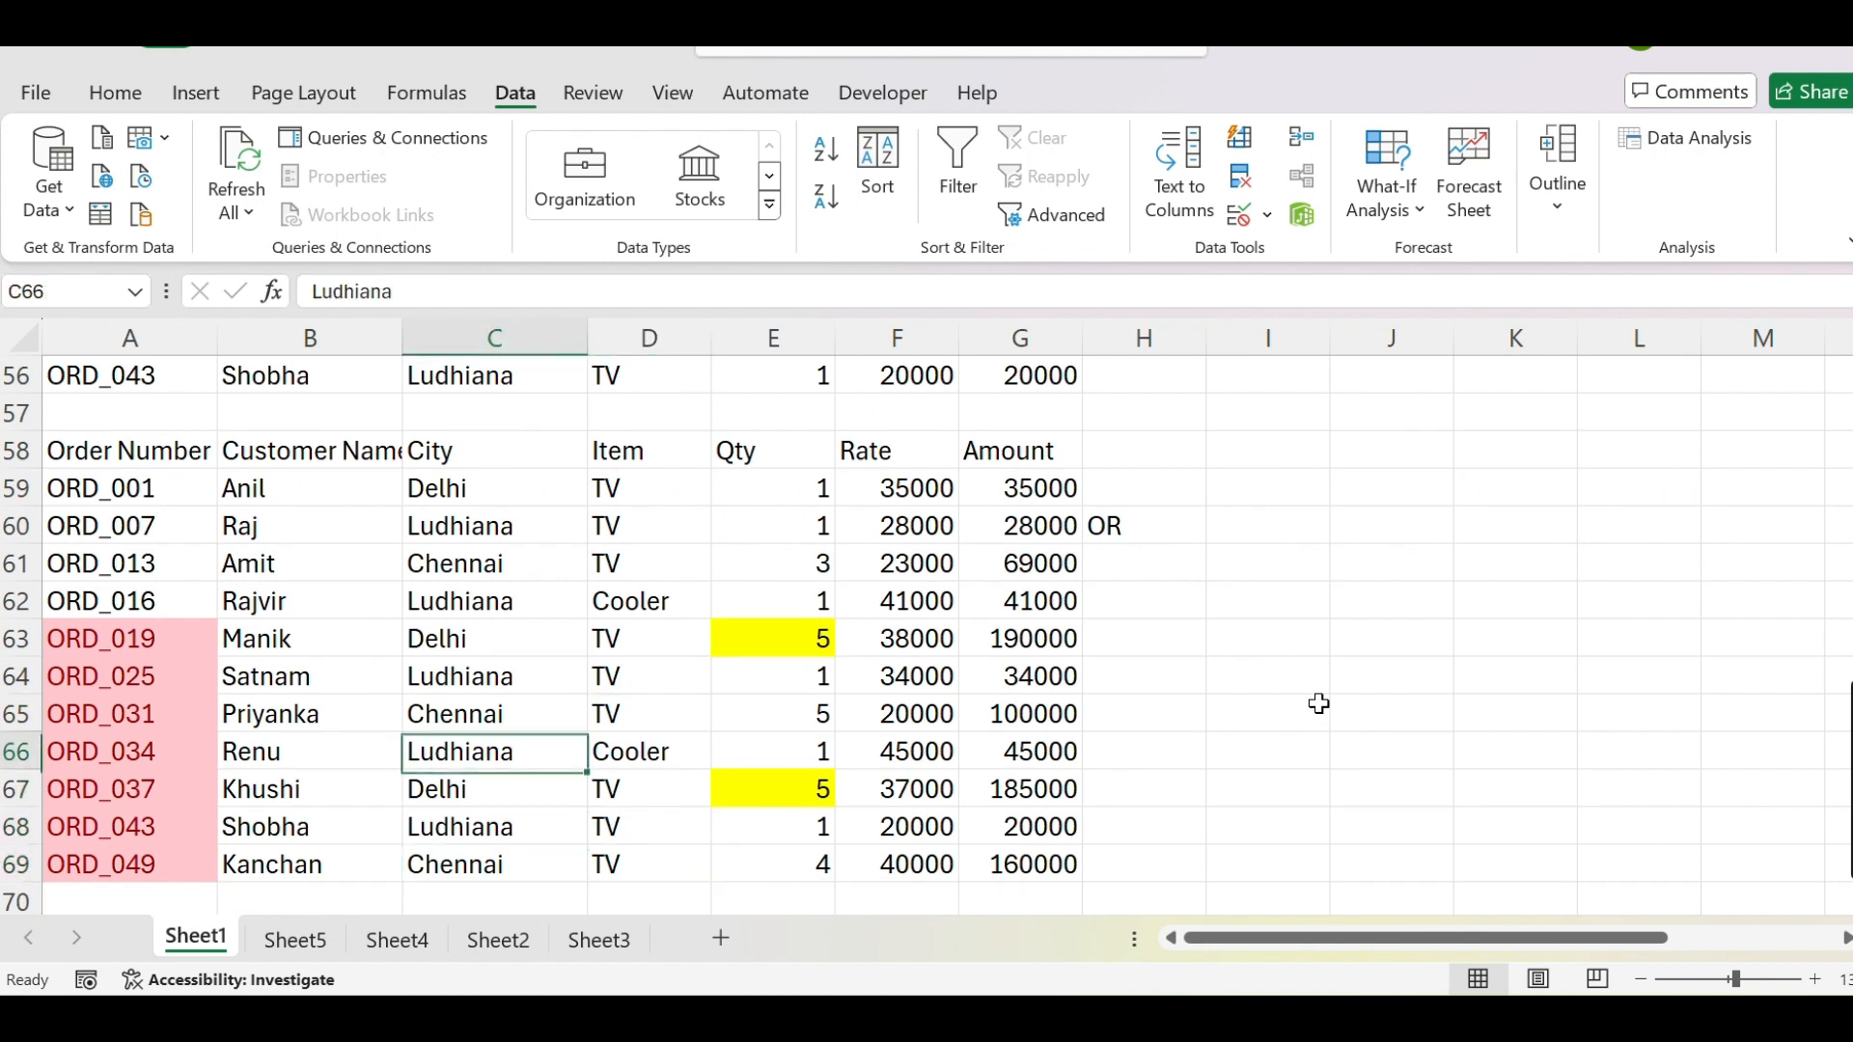
{"action": "key", "text": "Right"}
{"action": "key", "text": "Up"}
{"action": "key", "text": "Up"}
{"action": "key", "text": "Up"}
{"action": "key", "text": "Up"}
{"action": "key", "text": "Up"}
{"action": "key", "text": "Up"}
{"action": "key", "text": "Up"}
{"action": "key", "text": "Up"}
{"action": "key", "text": "Up"}
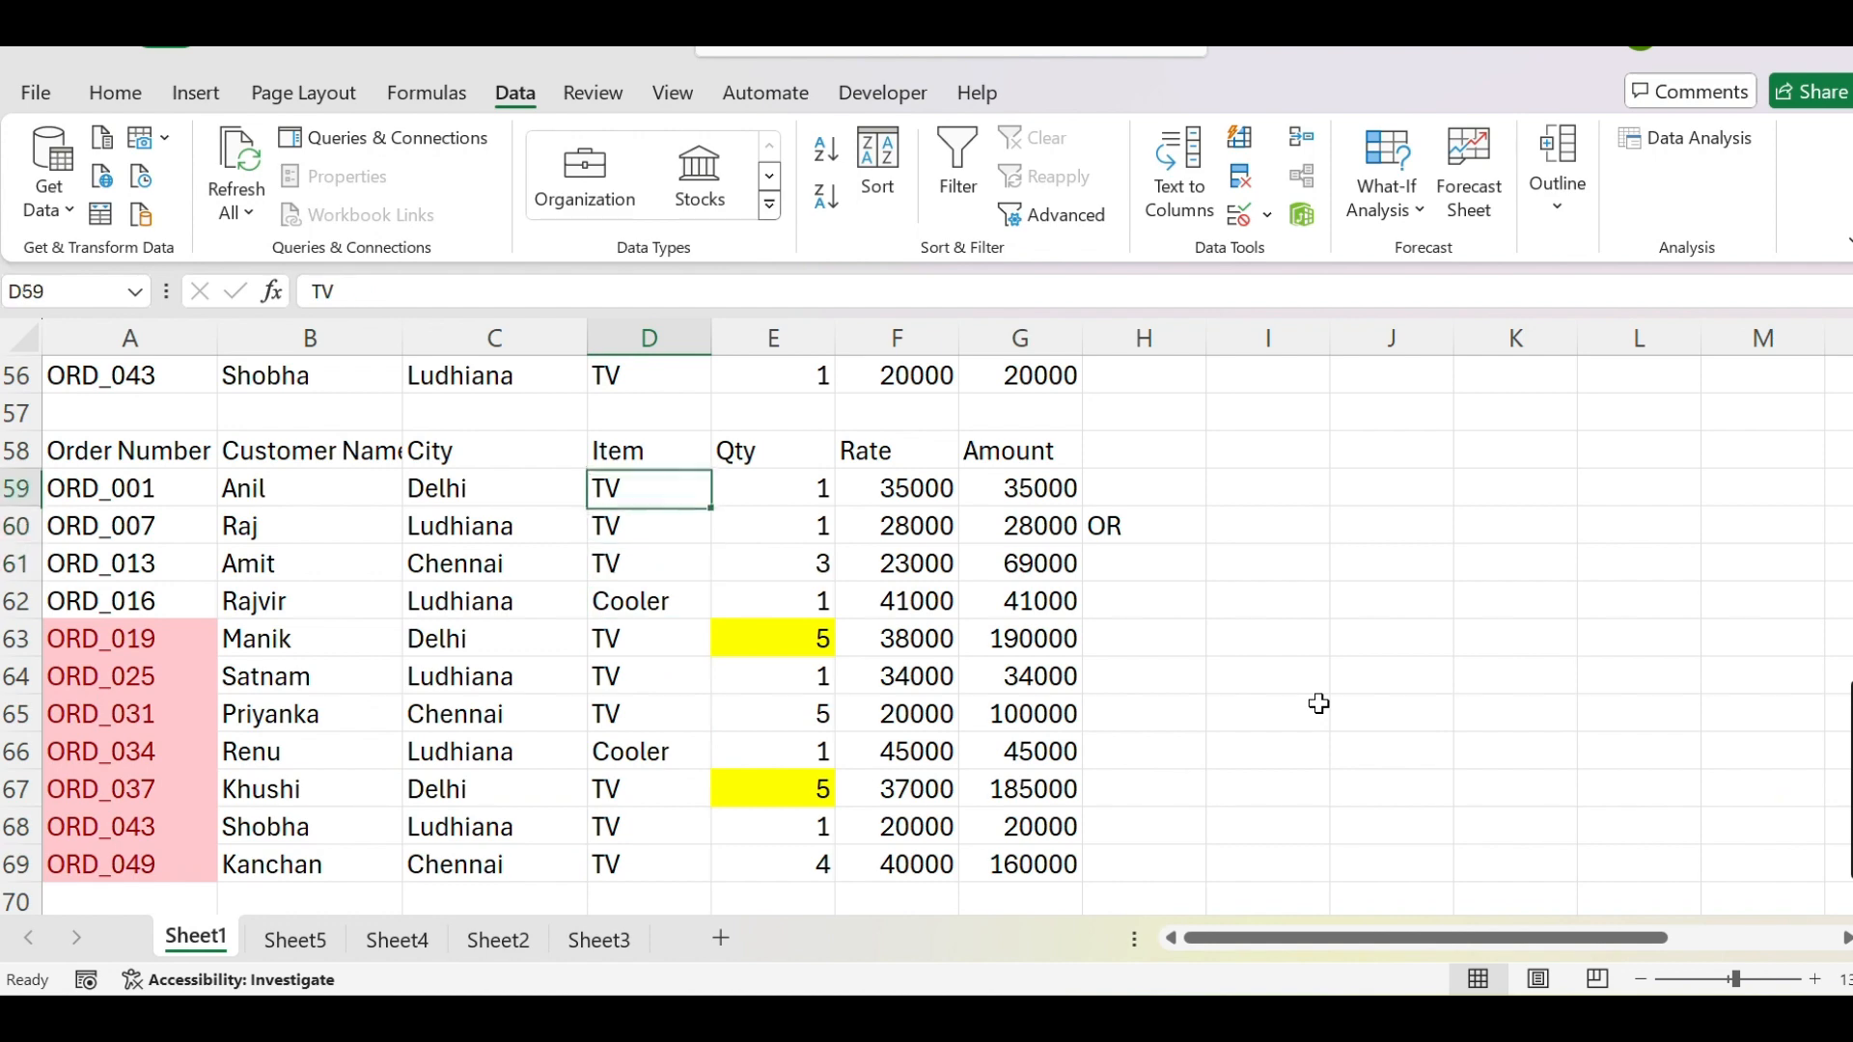
Go back to the start of the sheet and review the OR label and its City and Item criteria range I4:J6
{"action": "key", "text": "Up"}
{"action": "key", "text": "Right"}
{"action": "key", "text": "Up"}
{"action": "key", "text": "Up"}
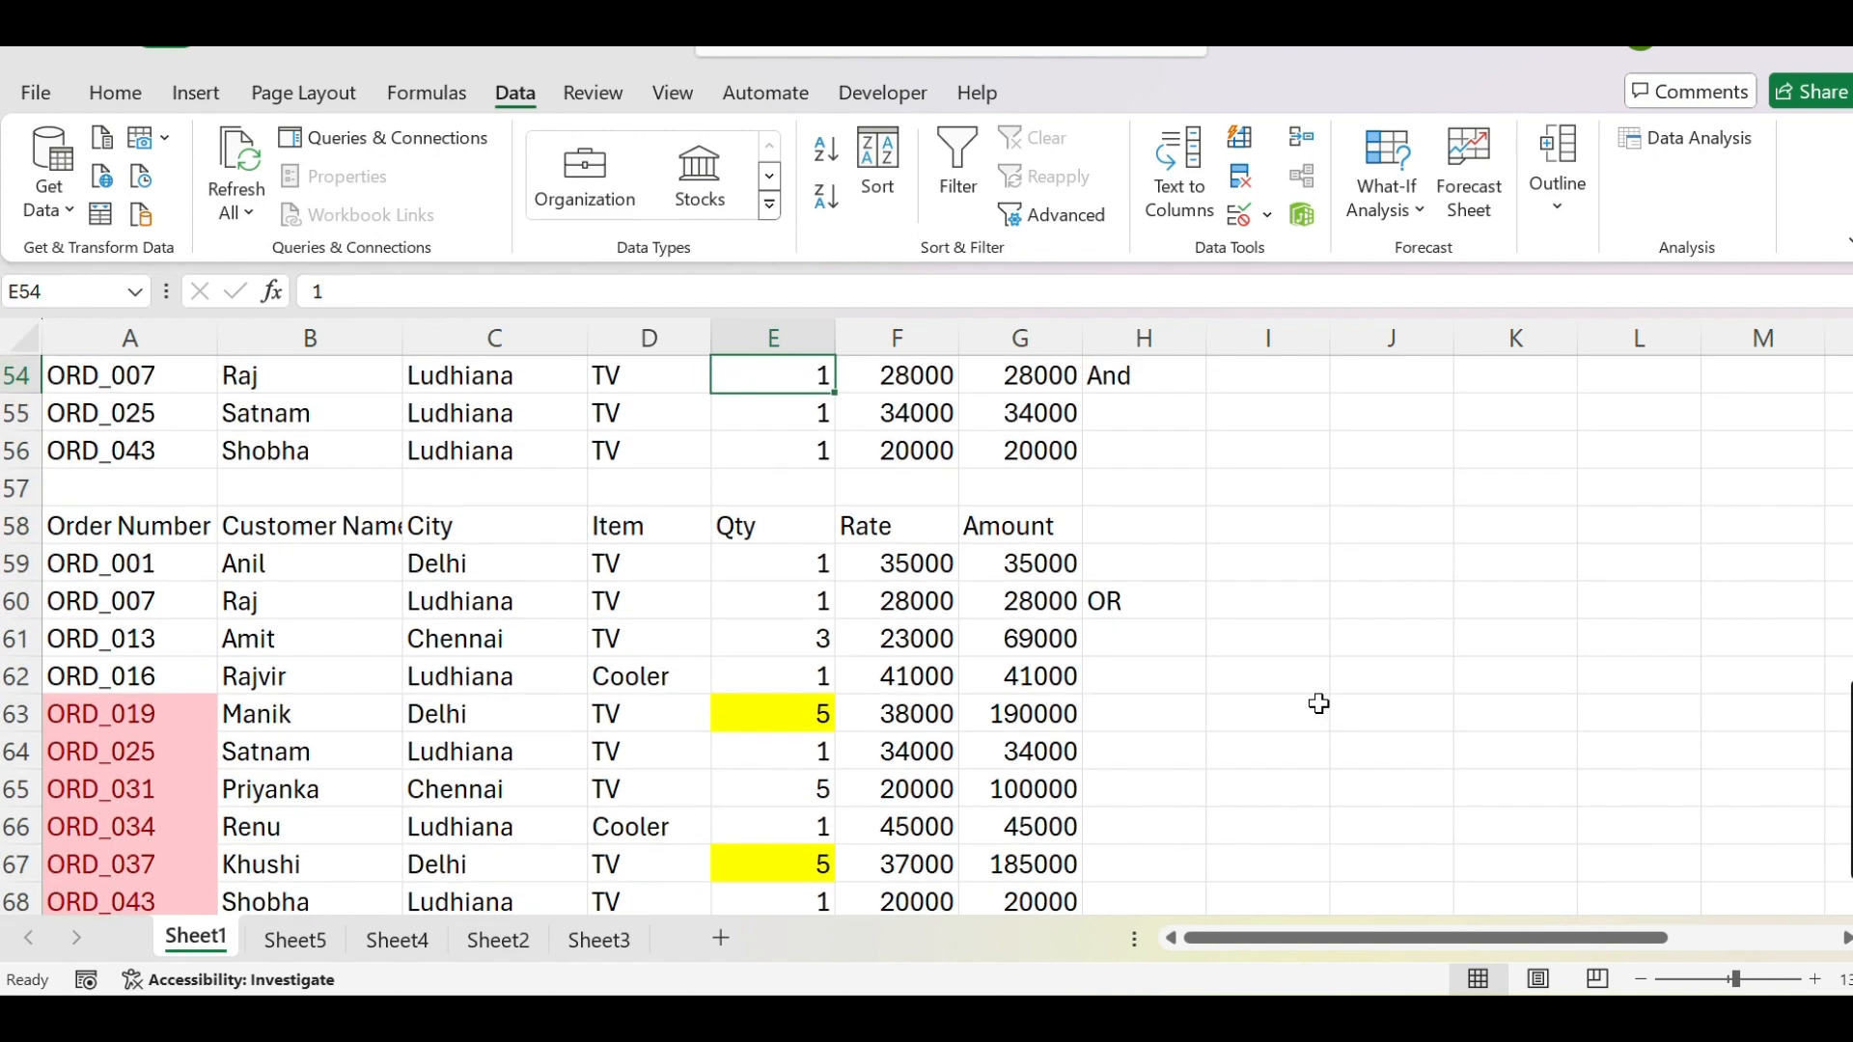
{"action": "key", "text": "Up"}
{"action": "key", "text": "Up"}
{"action": "key", "text": "Up"}
{"action": "key", "text": "Up"}
{"action": "key", "text": "Up"}
{"action": "key", "text": "Up"}
{"action": "key", "text": "Up"}
{"action": "key", "text": "Up"}
{"action": "key", "text": "Up"}
{"action": "key", "text": "Up"}
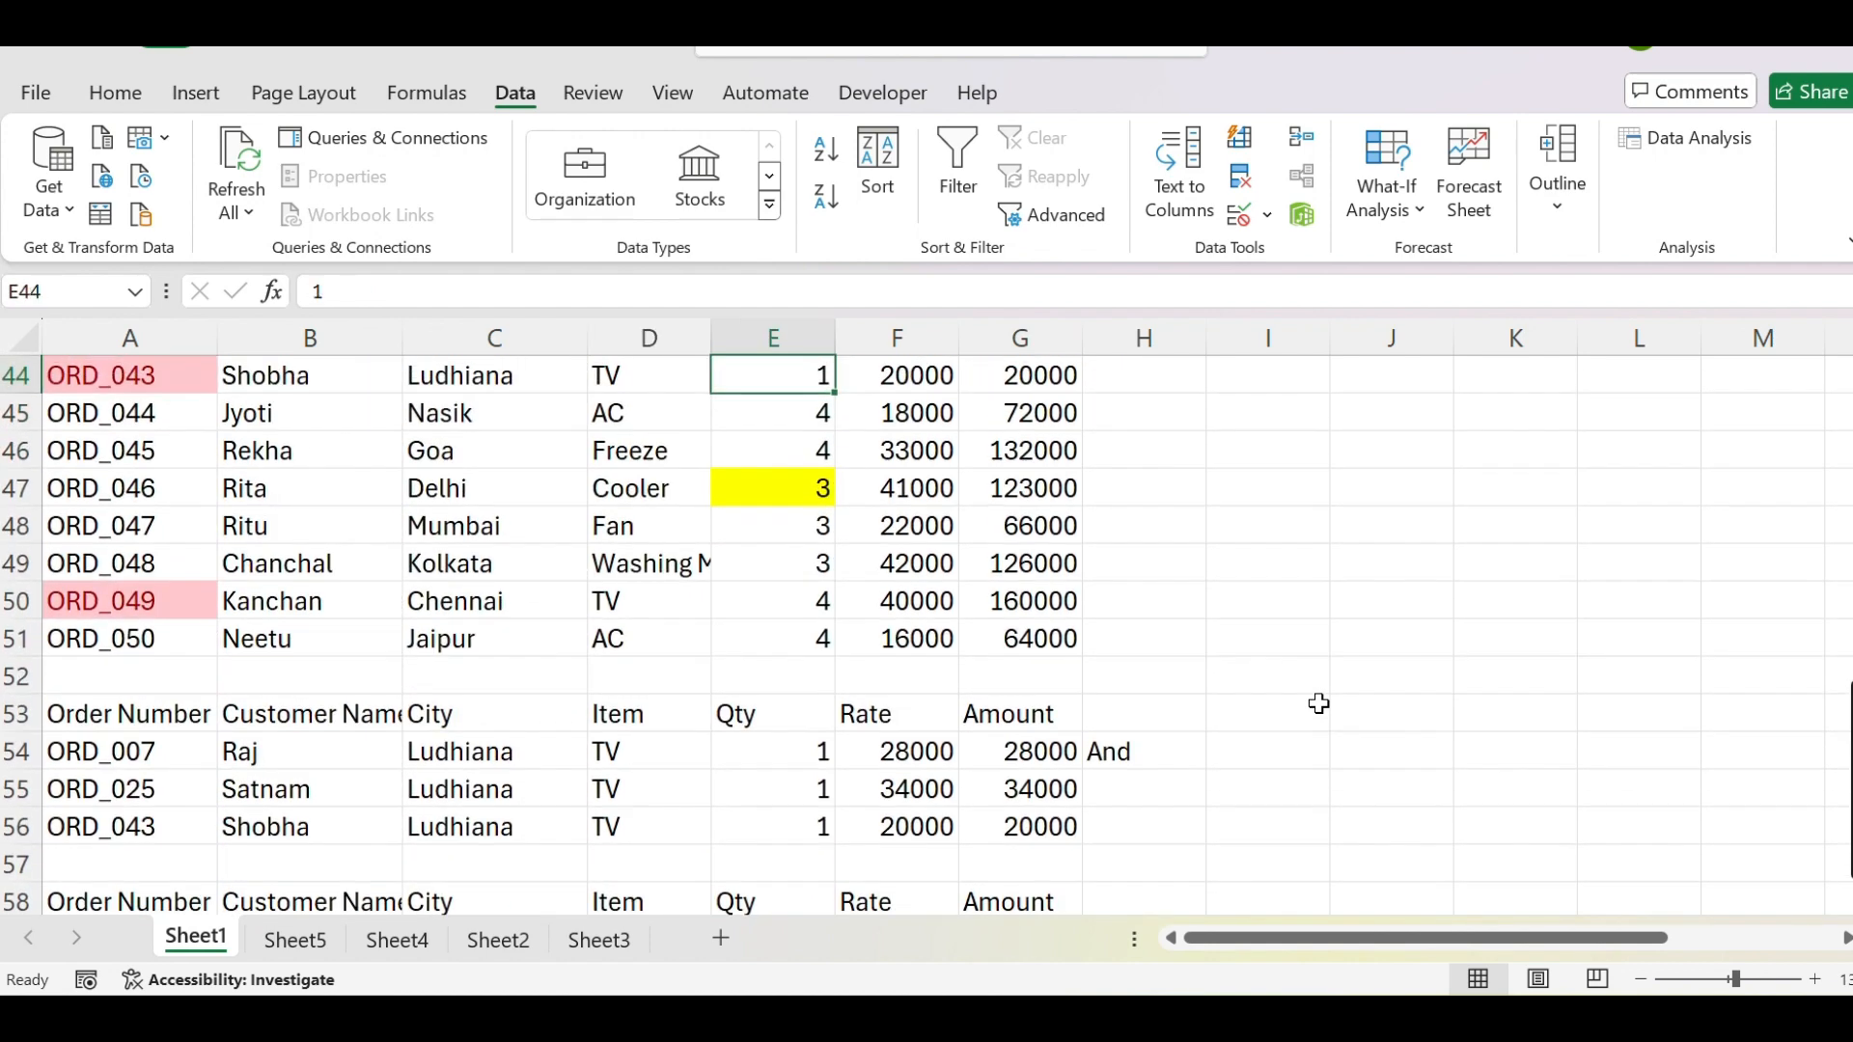
{"action": "scroll", "coordinate": [1318, 703], "scroll_direction": "up", "scroll_amount": 14}
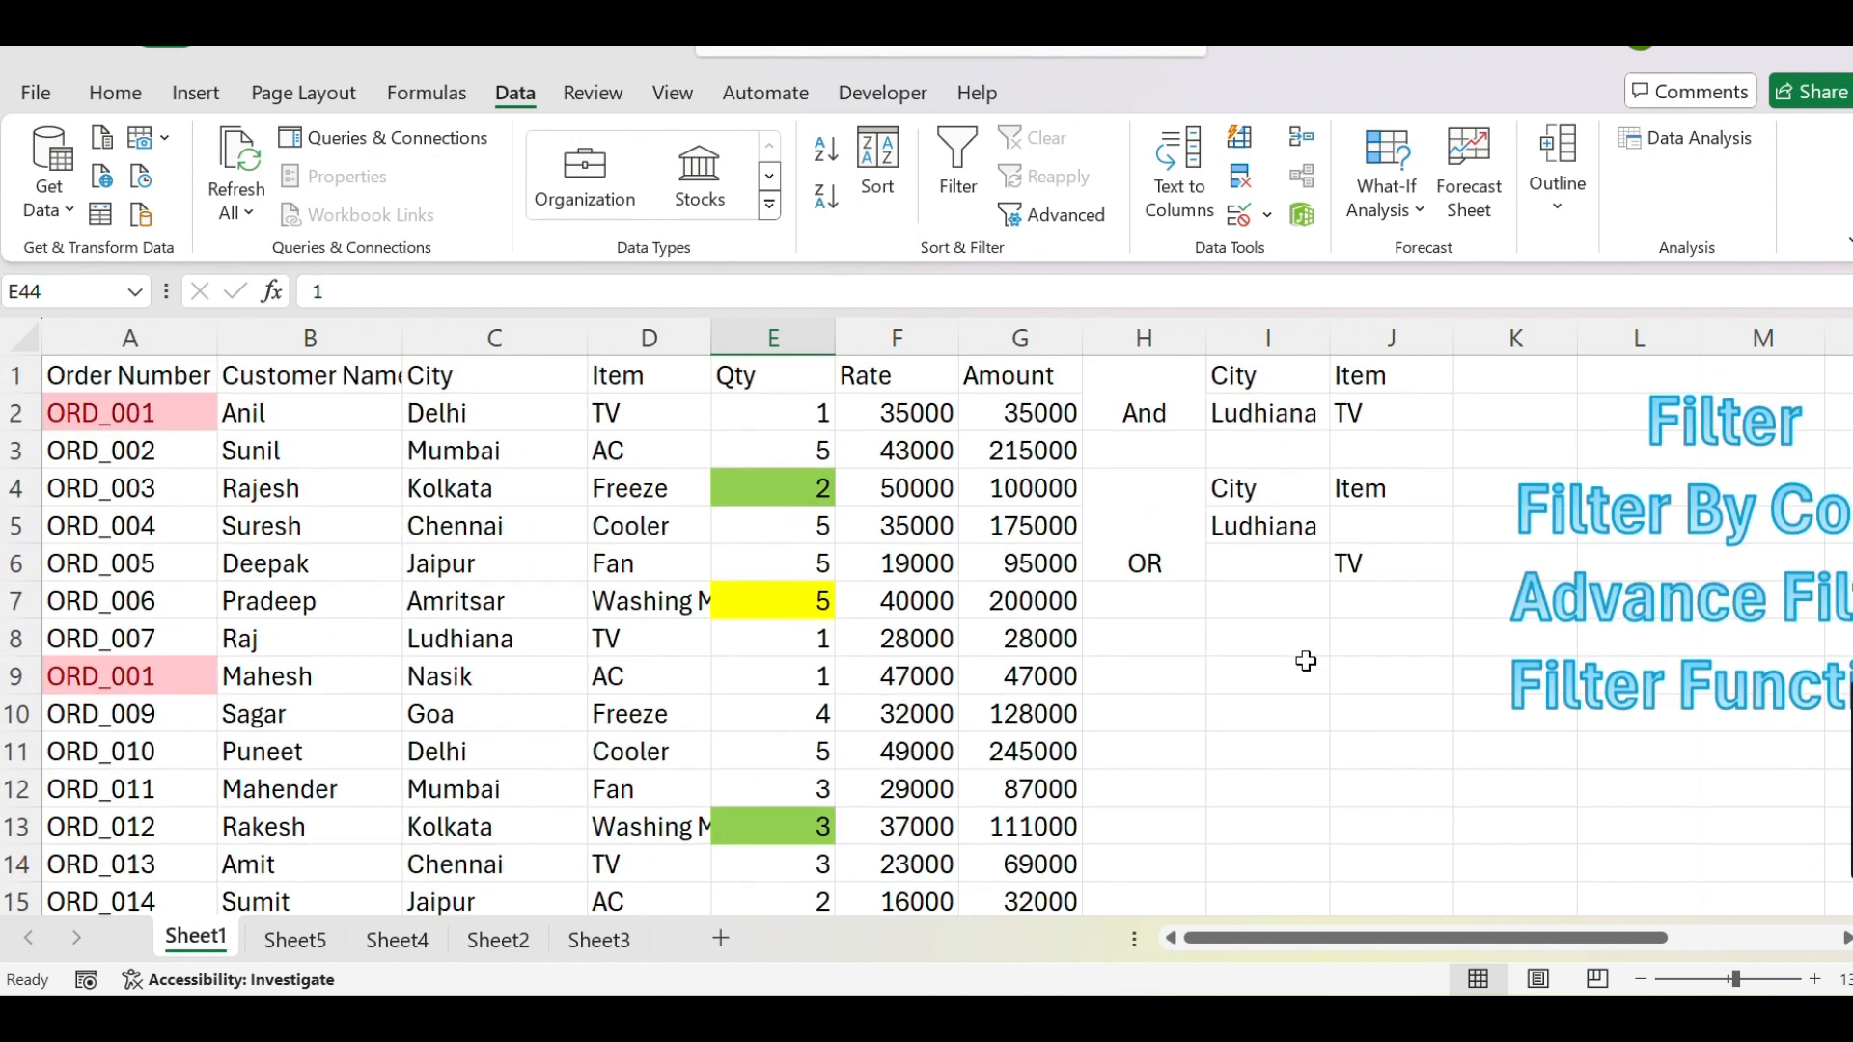
{"action": "left_click", "coordinate": [1109, 554]}
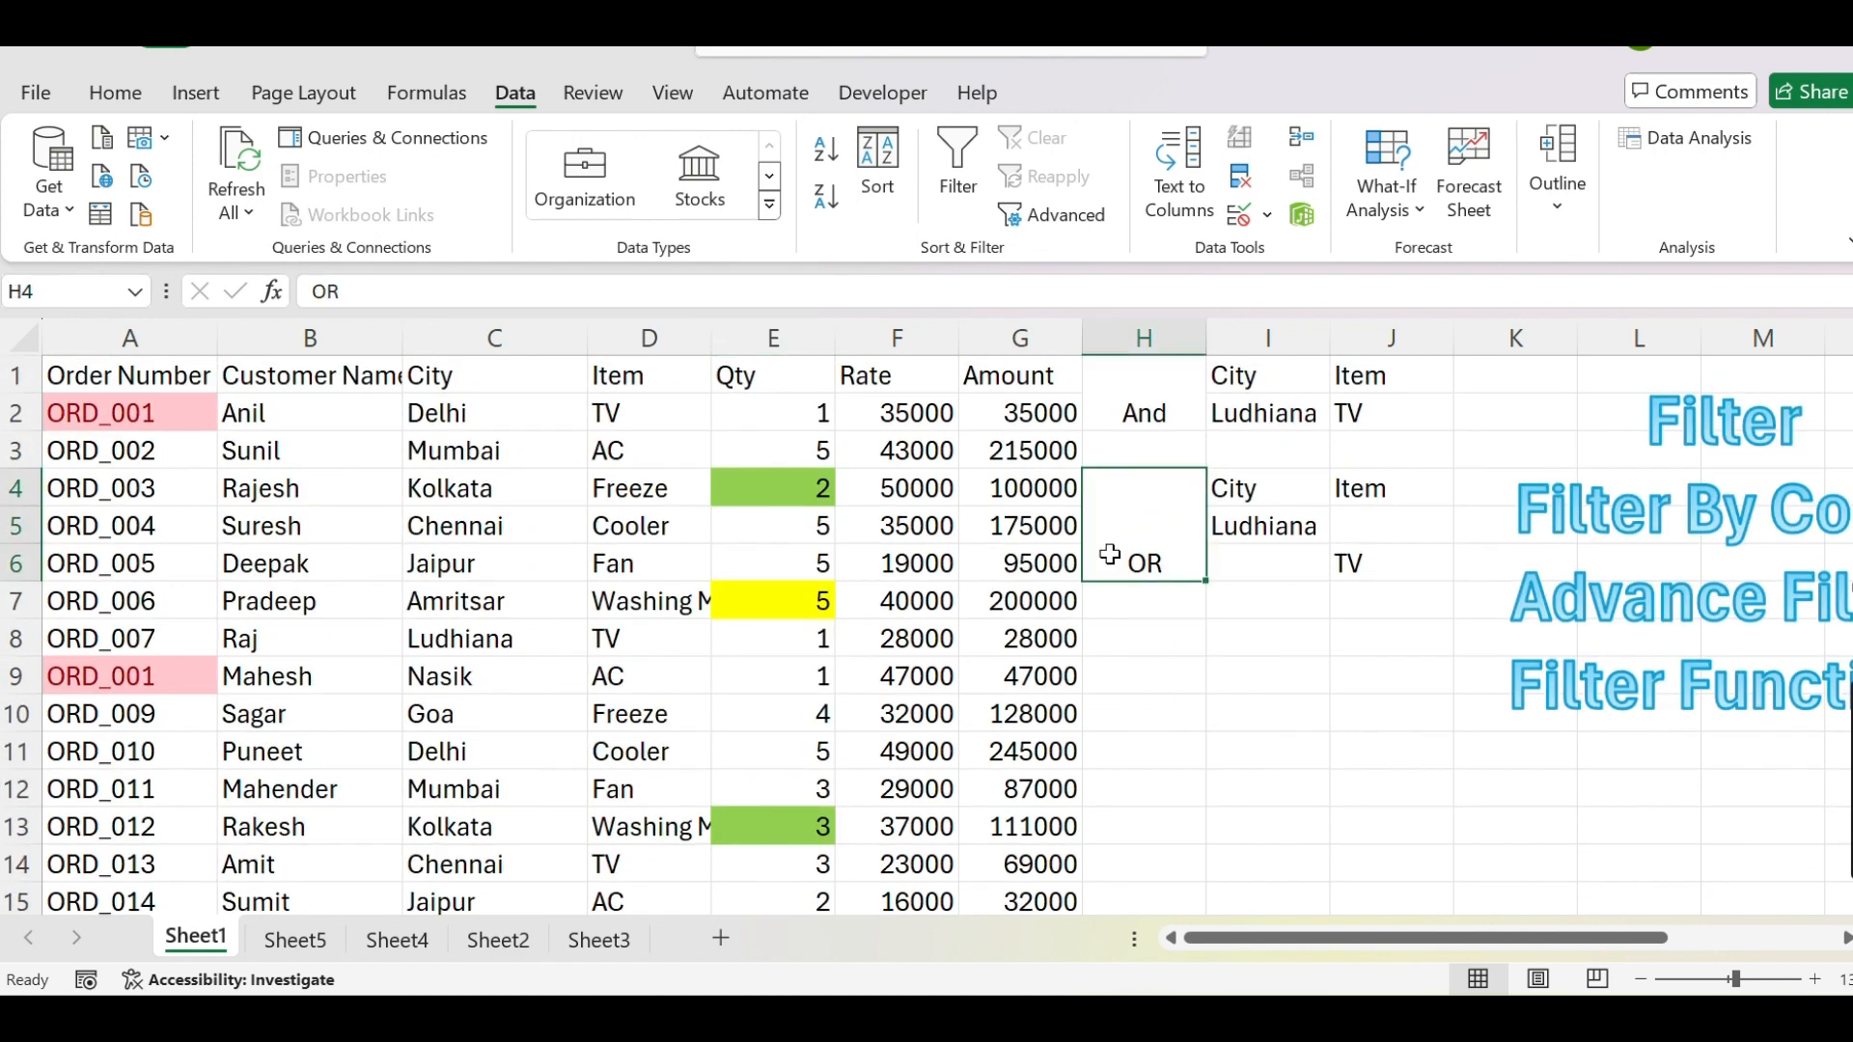
{"action": "left_click_drag", "start_coordinate": [1269, 497], "coordinate": [1360, 555]}
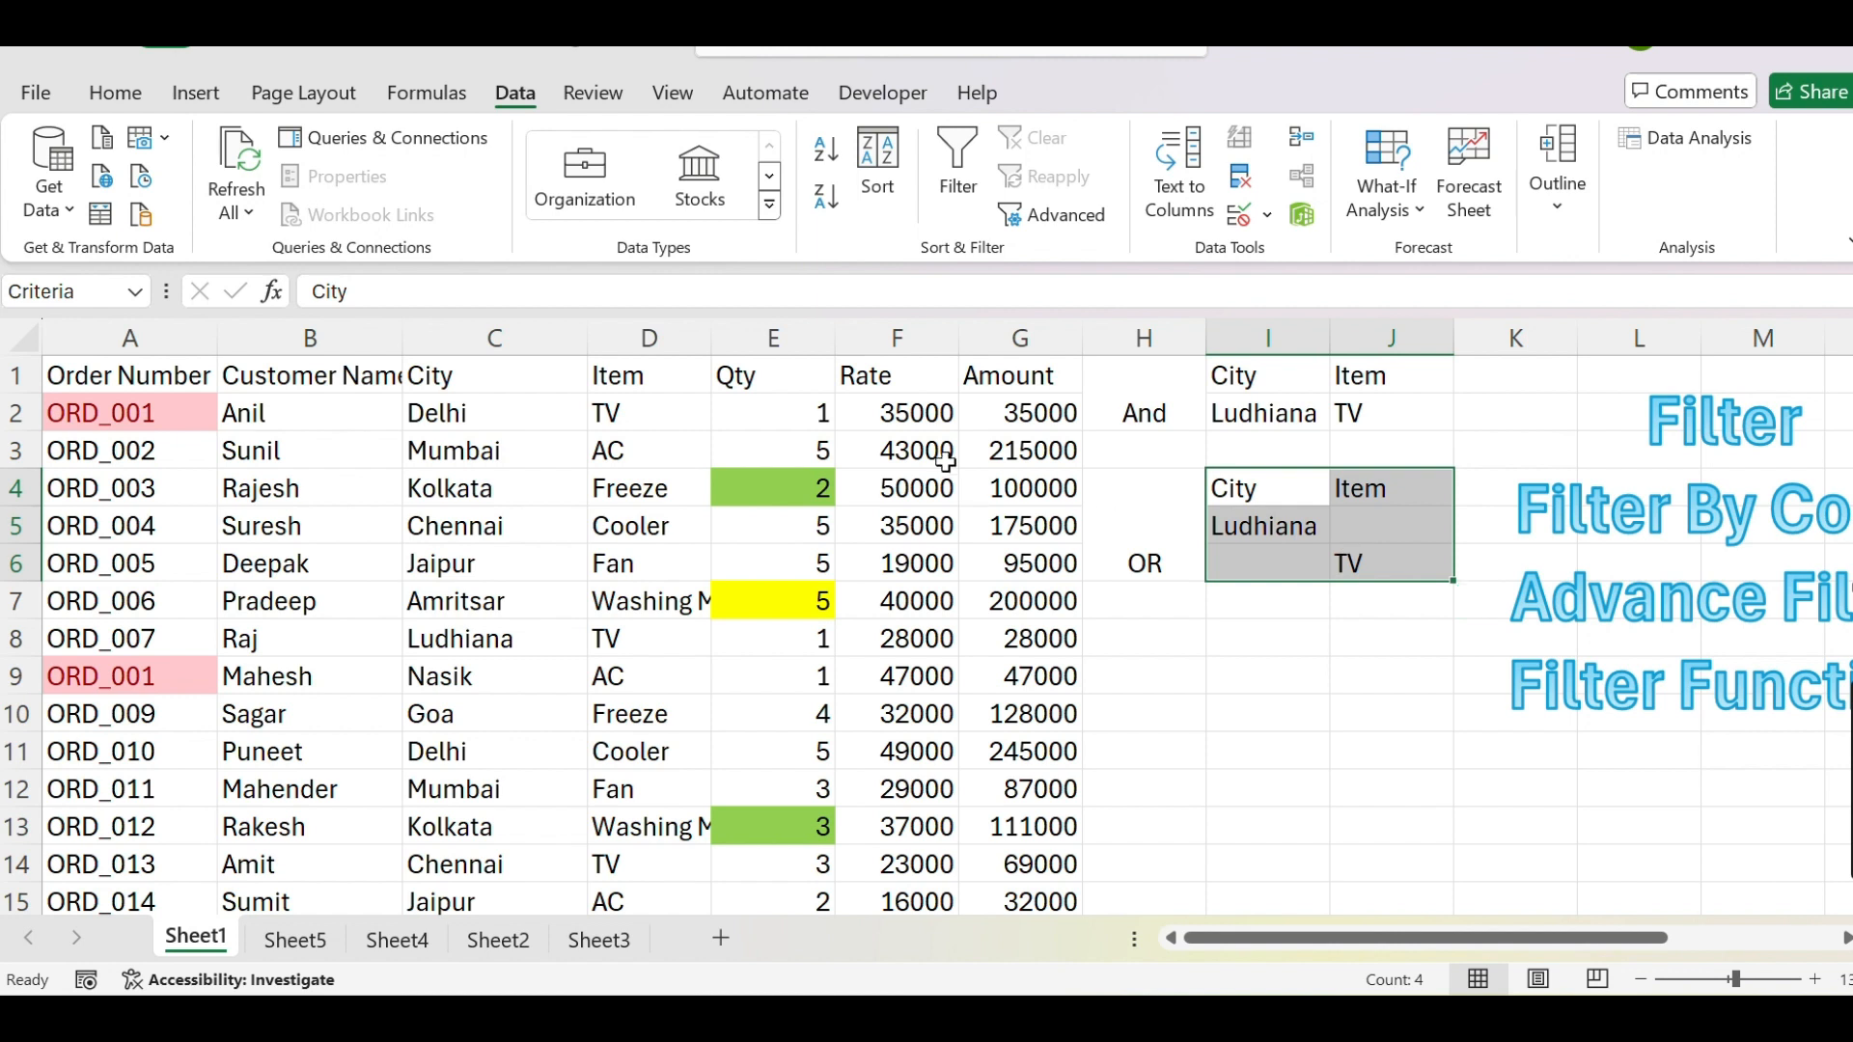
Copy the Amount header from G1 into K1, beside the City and Item criteria headers
{"action": "left_click", "coordinate": [1012, 385]}
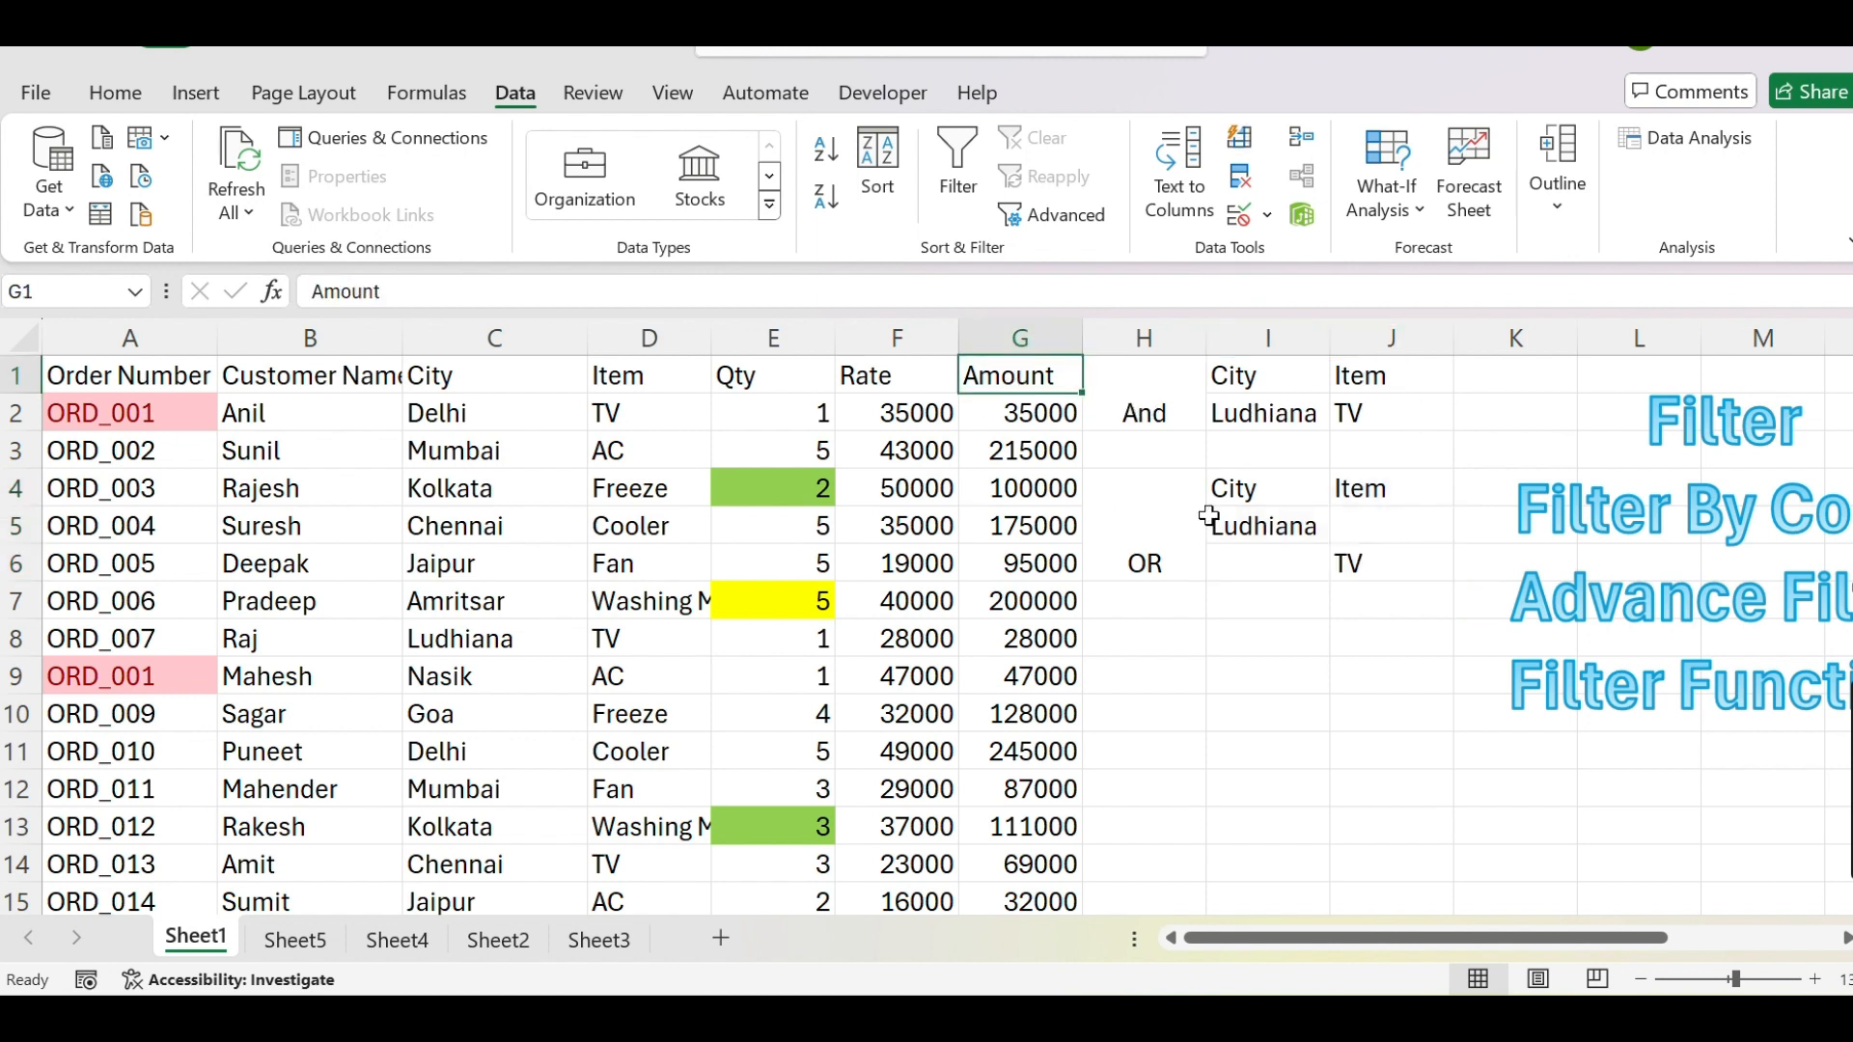
{"action": "key", "text": "ctrl+c"}
{"action": "left_click", "coordinate": [1489, 377]}
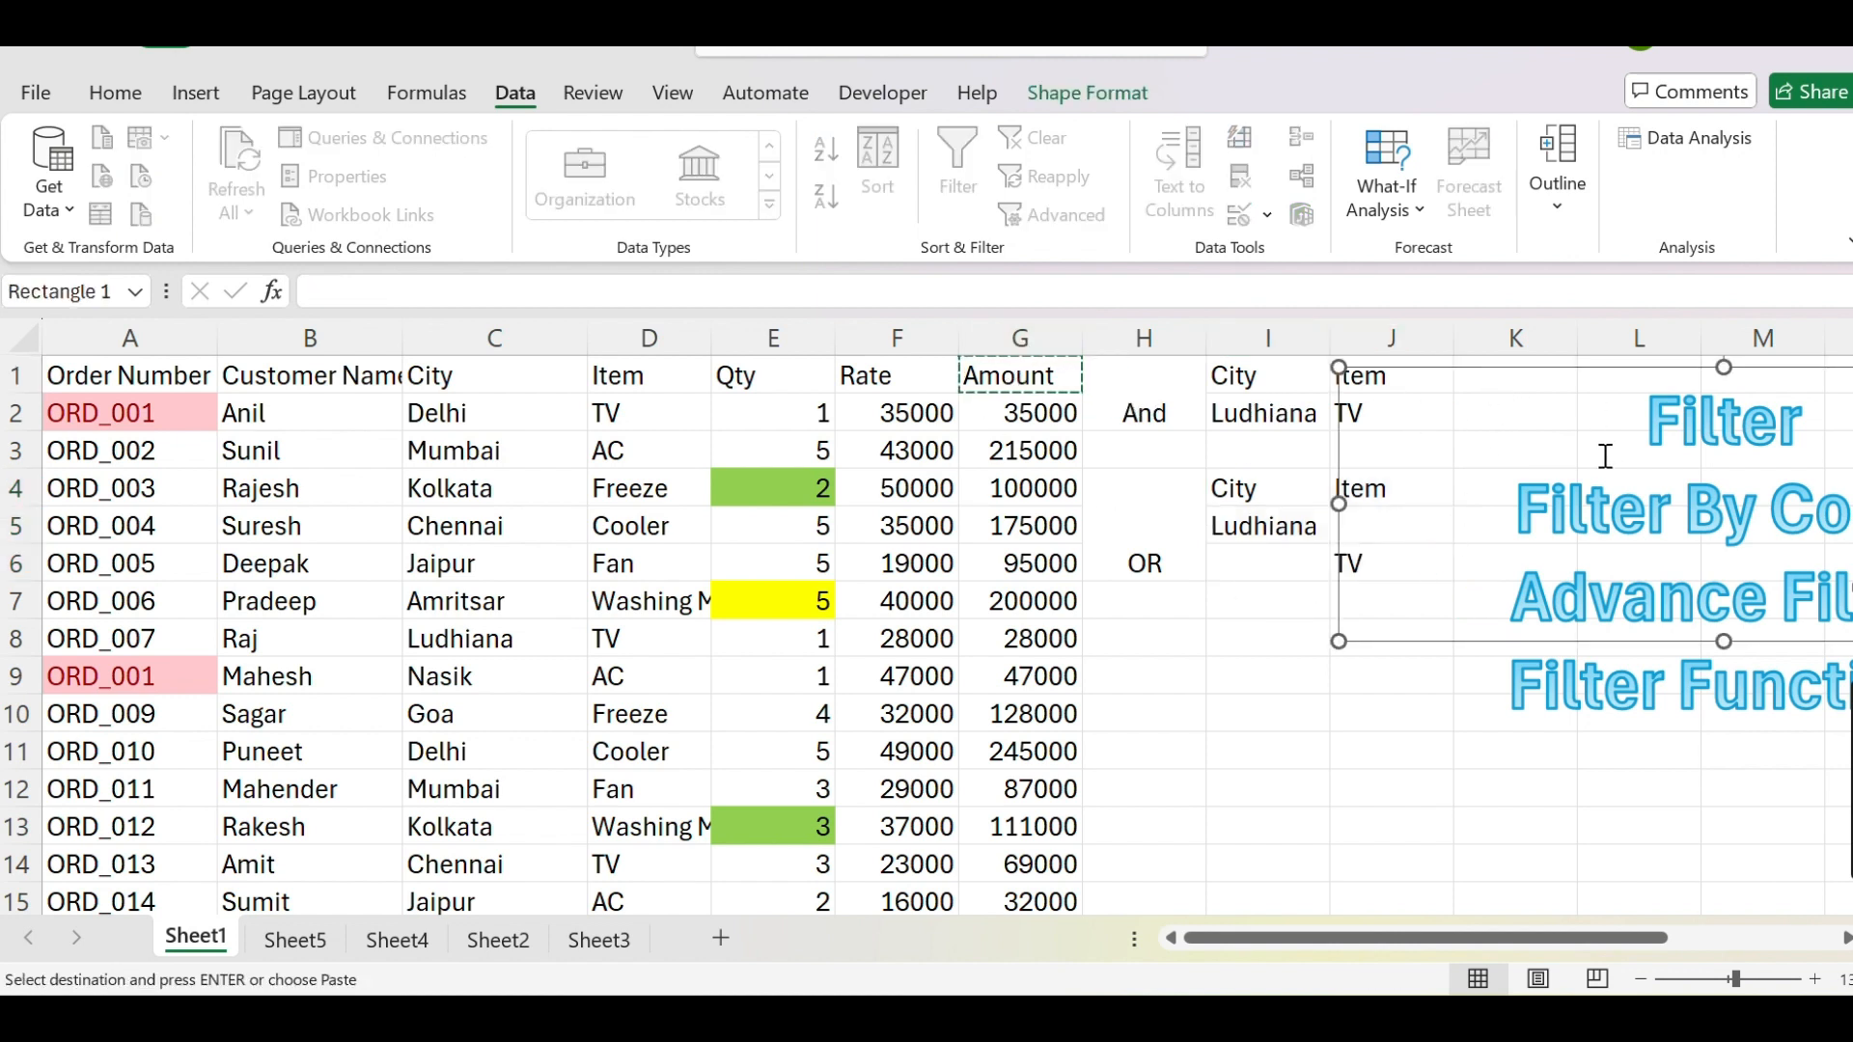
{"action": "left_click", "coordinate": [1285, 381]}
{"action": "key", "text": "Right"}
{"action": "key", "text": "Right"}
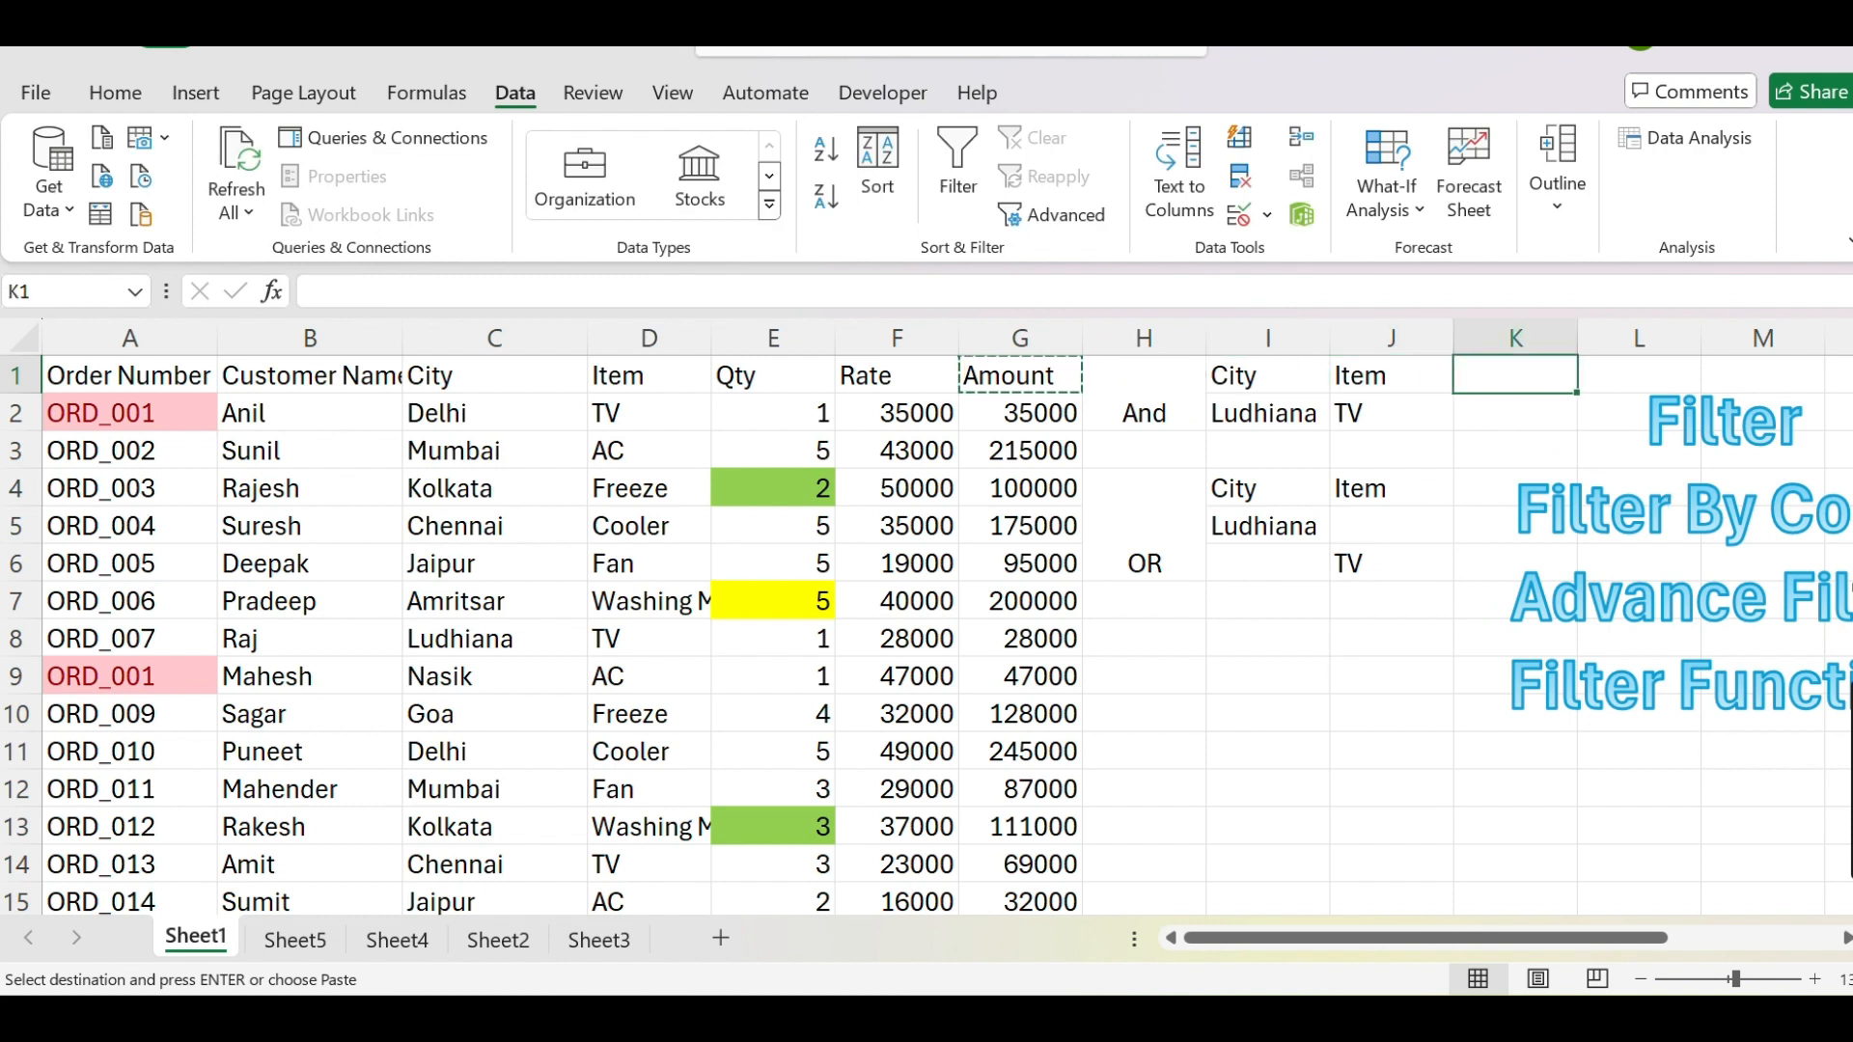
{"action": "key", "text": "ctrl+v"}
Enter >25000 in K2 as the Amount criterion on the same row as Ludhiana and TV
{"action": "key", "text": "Down"}
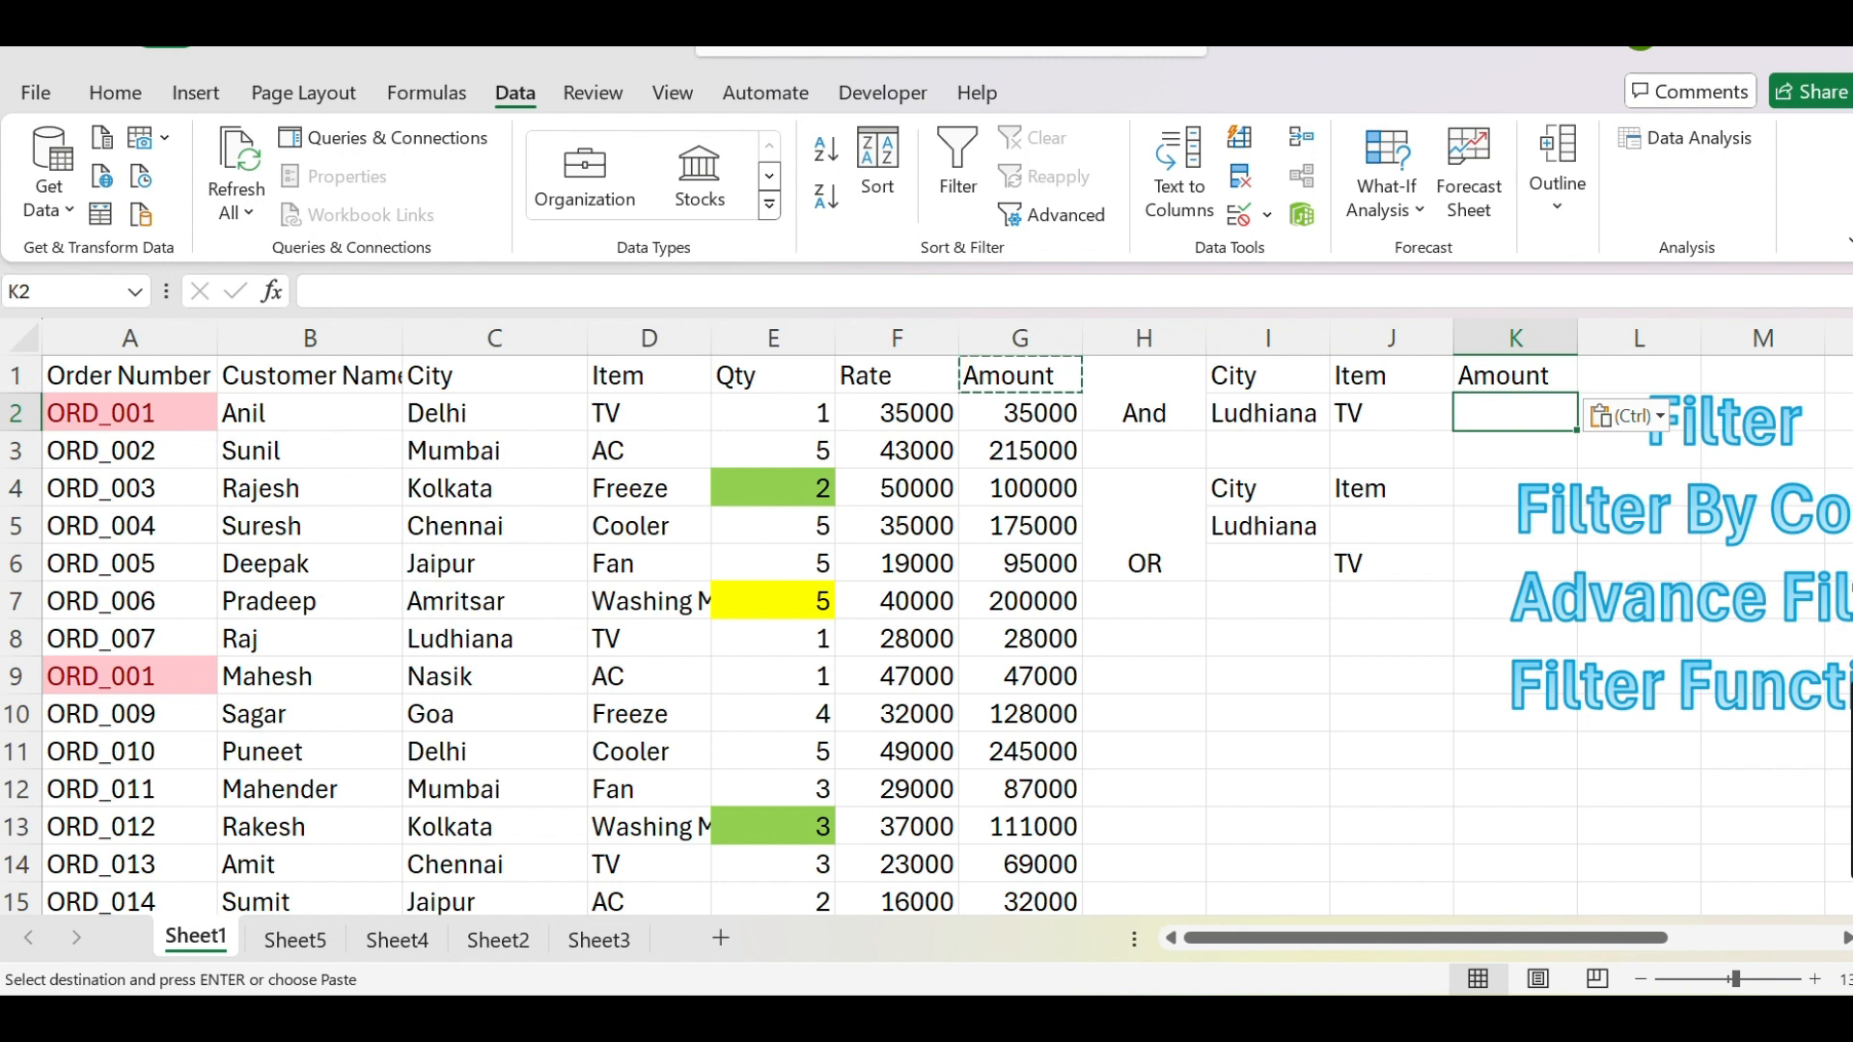
{"action": "type", "text": ">"}
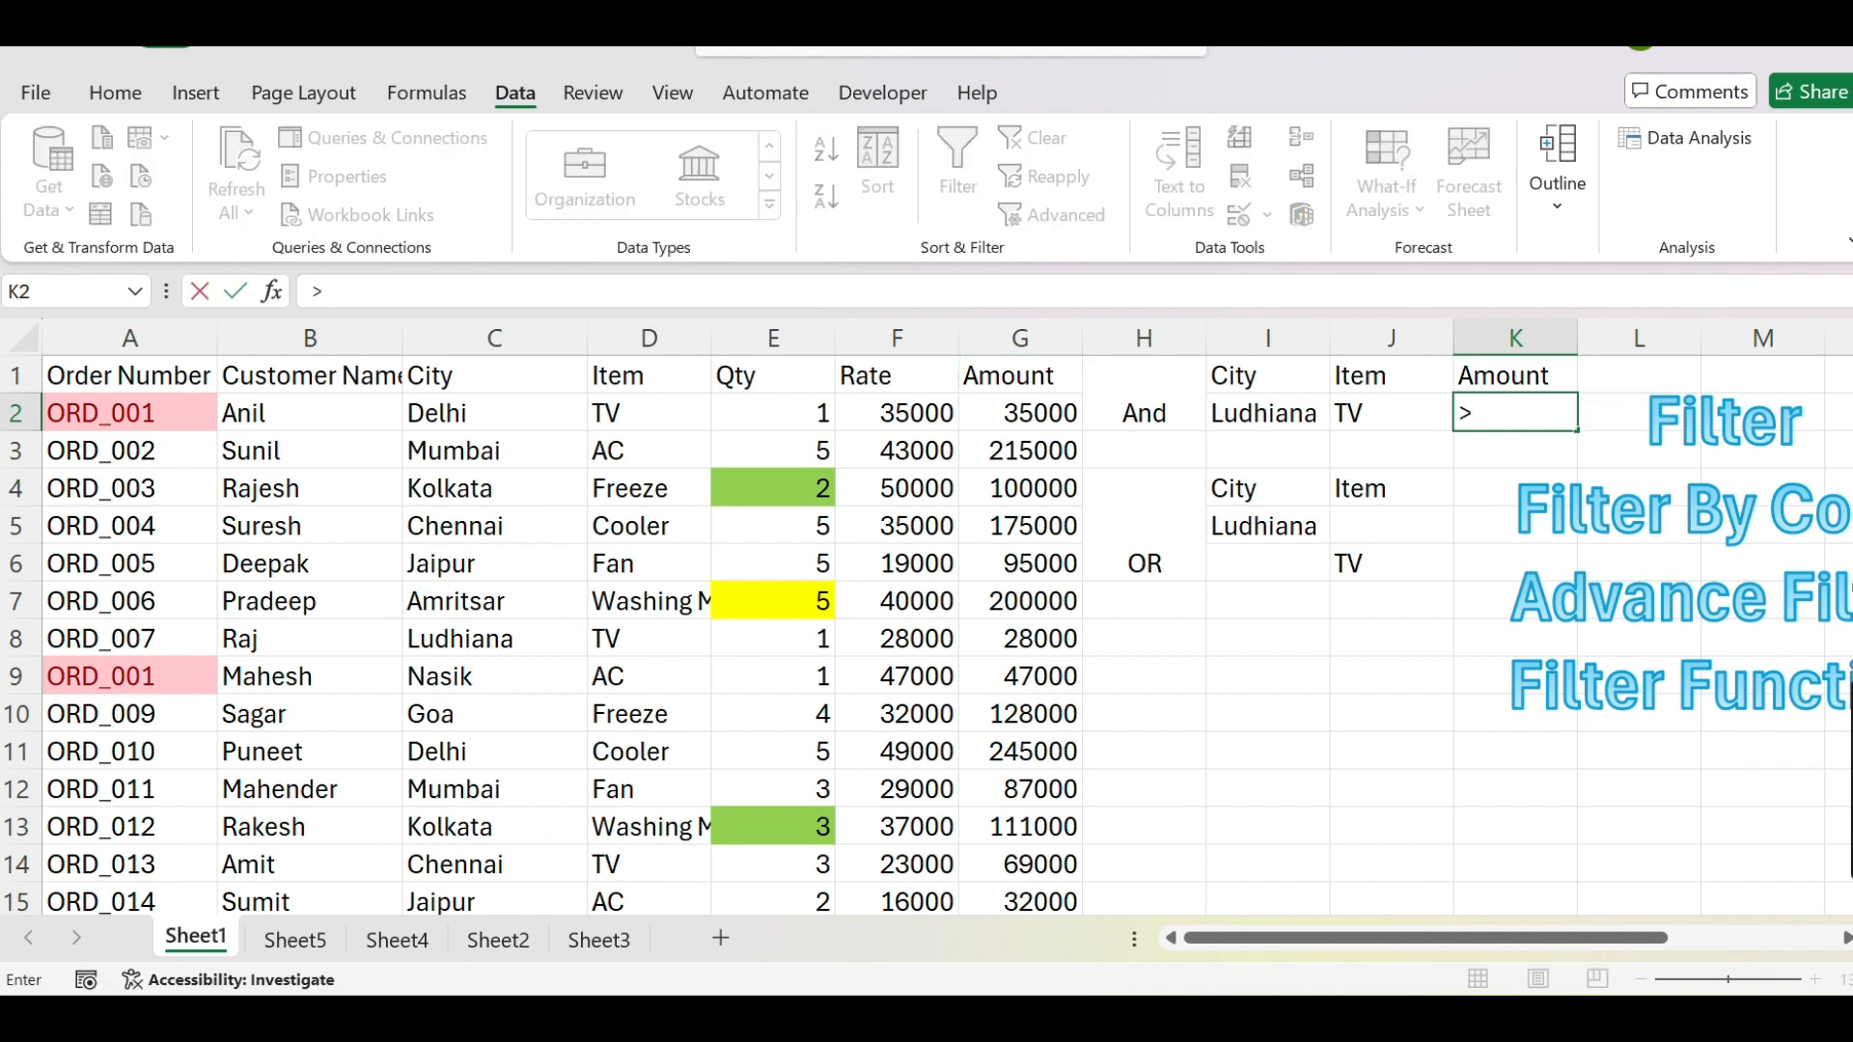
{"action": "type", "text": "25000"}
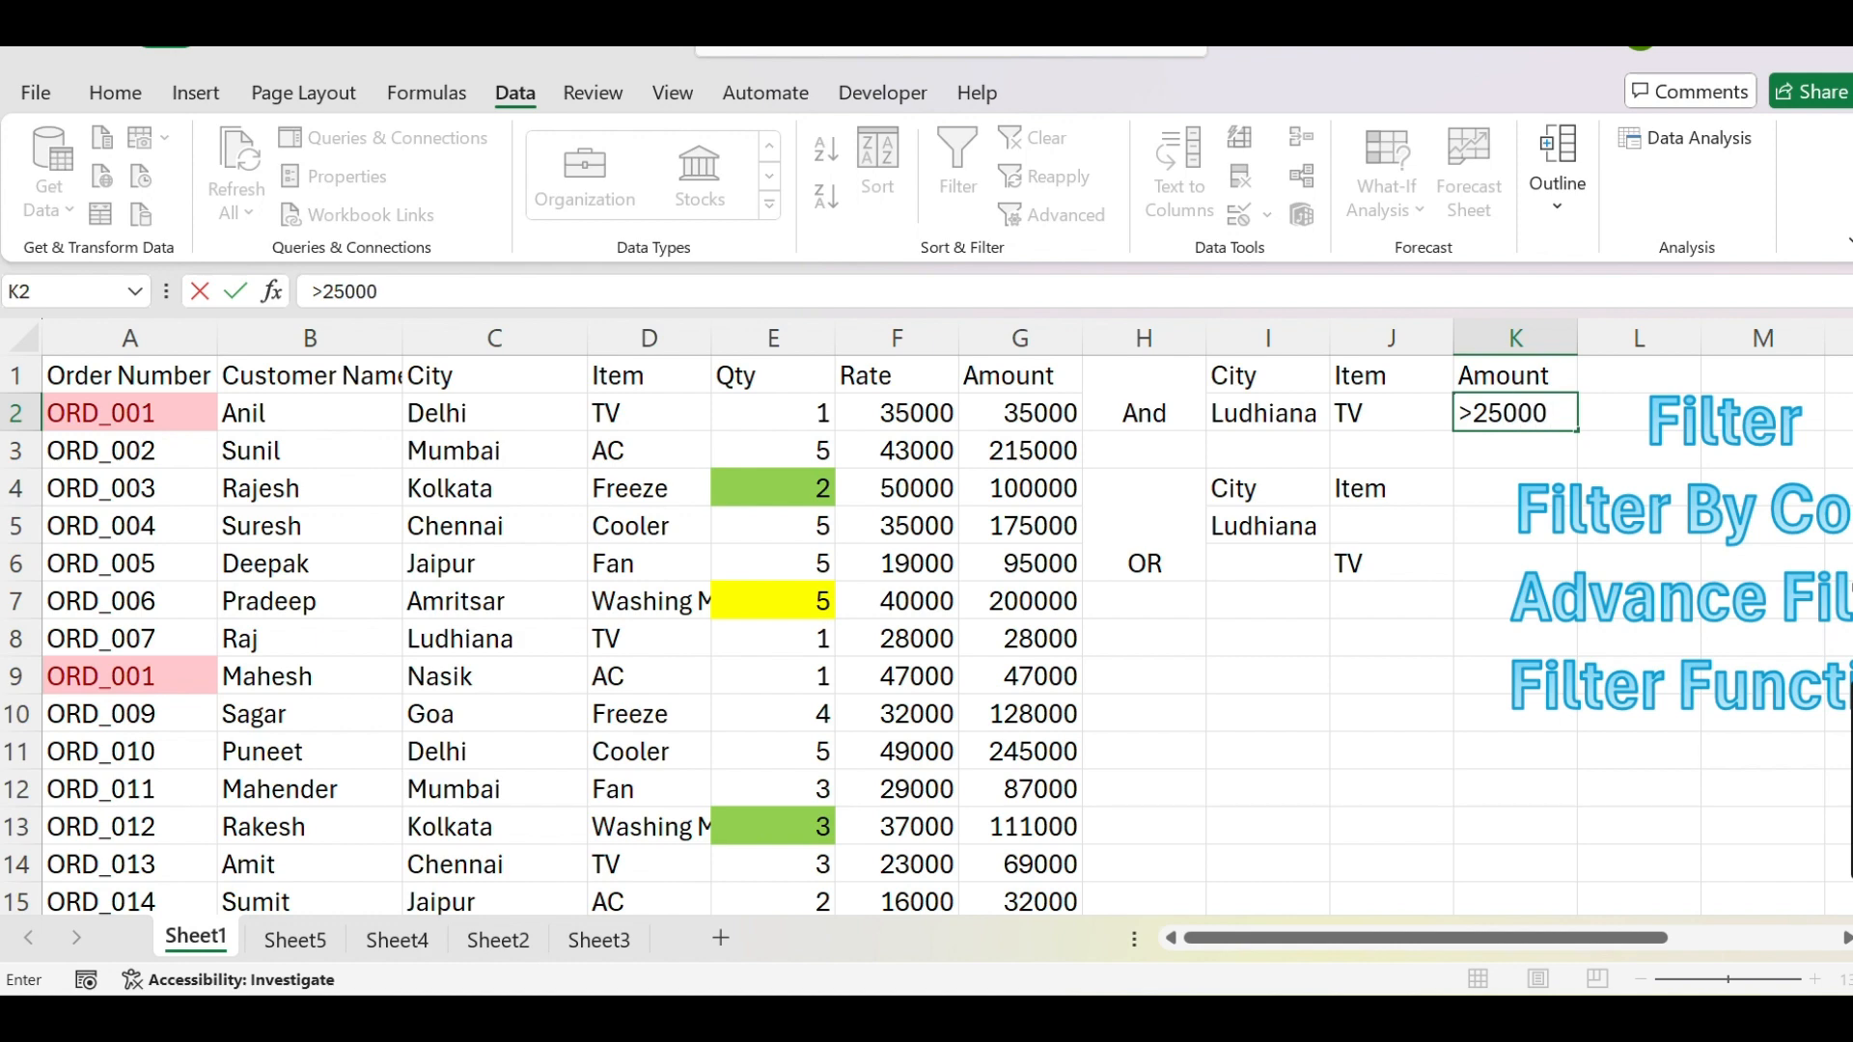
{"action": "key", "text": "Return"}
{"action": "key", "text": "Left"}
{"action": "key", "text": "Up"}
{"action": "key", "text": "Left"}
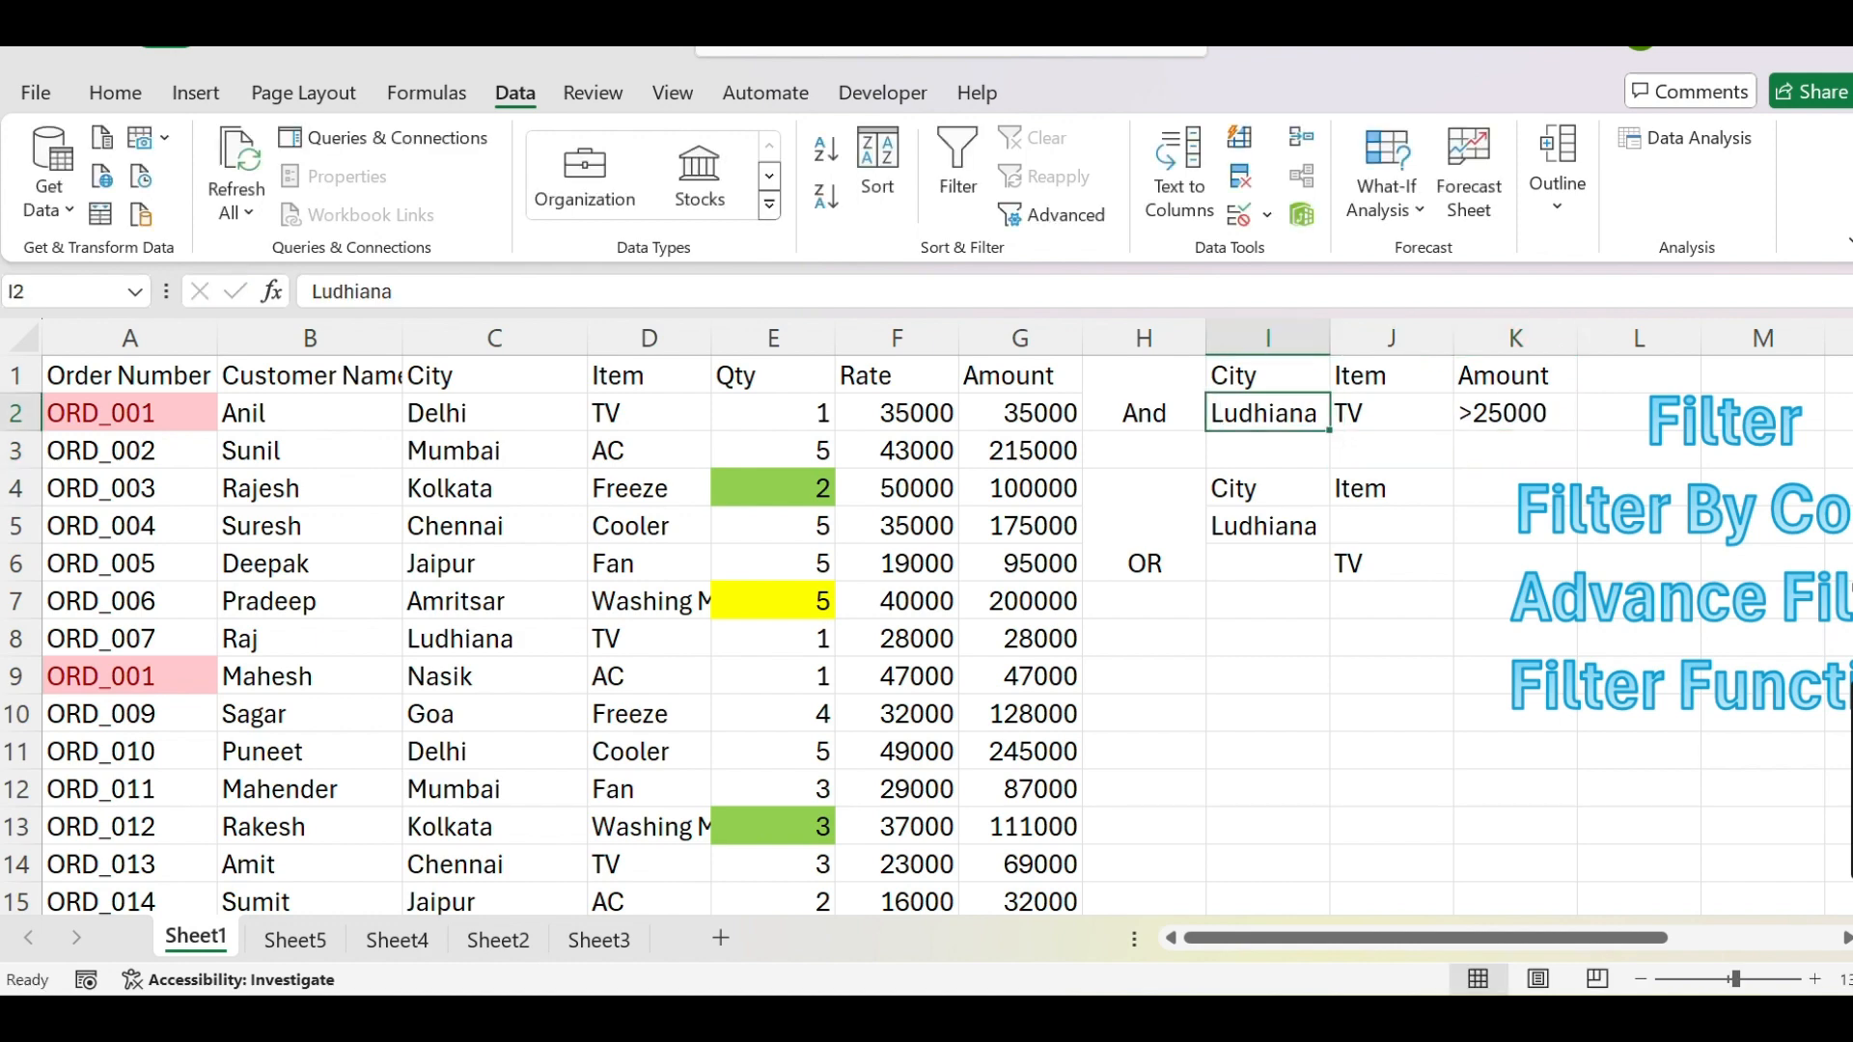
Start an Advanced Filter from empty cell A72 and set it to copy the results to another location
{"action": "scroll", "coordinate": [1315, 670], "scroll_direction": "down", "scroll_amount": 20}
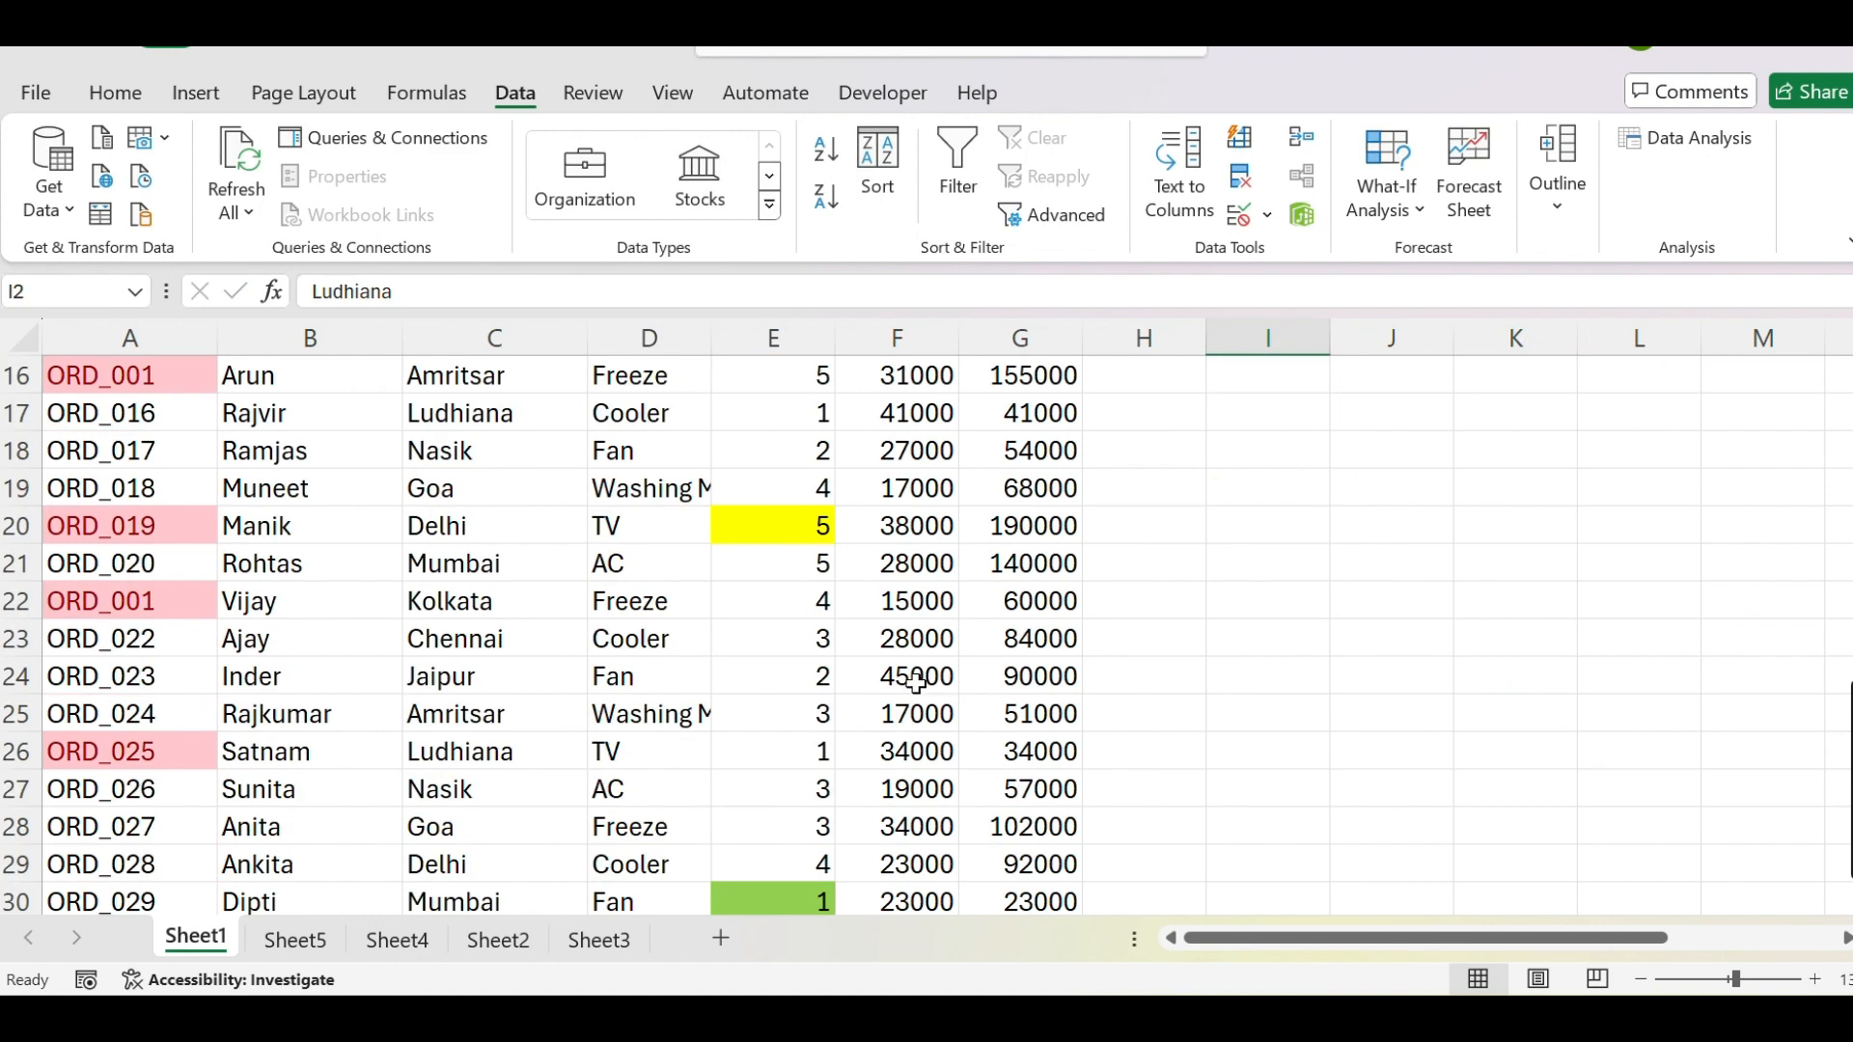
{"action": "scroll", "coordinate": [162, 693], "scroll_direction": "up", "scroll_amount": 2}
{"action": "left_click", "coordinate": [162, 693]}
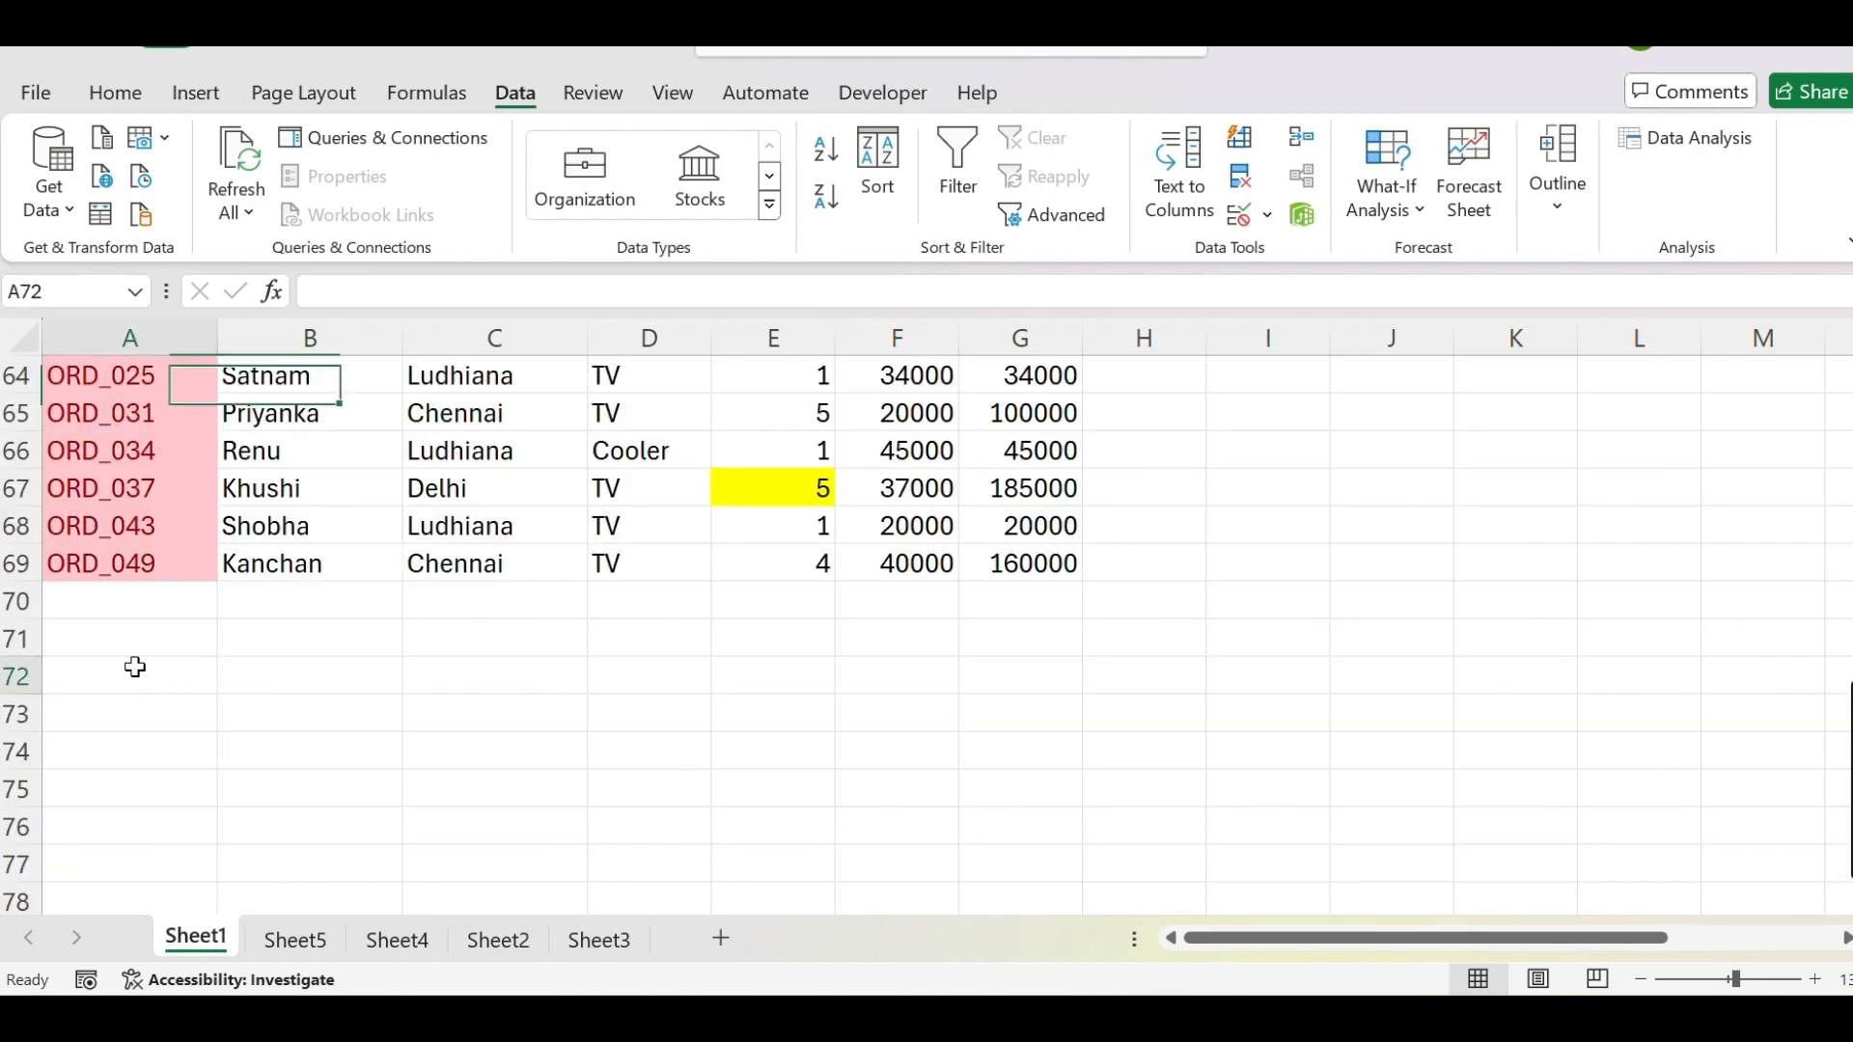
{"action": "scroll", "coordinate": [773, 777], "scroll_direction": "up", "scroll_amount": 17}
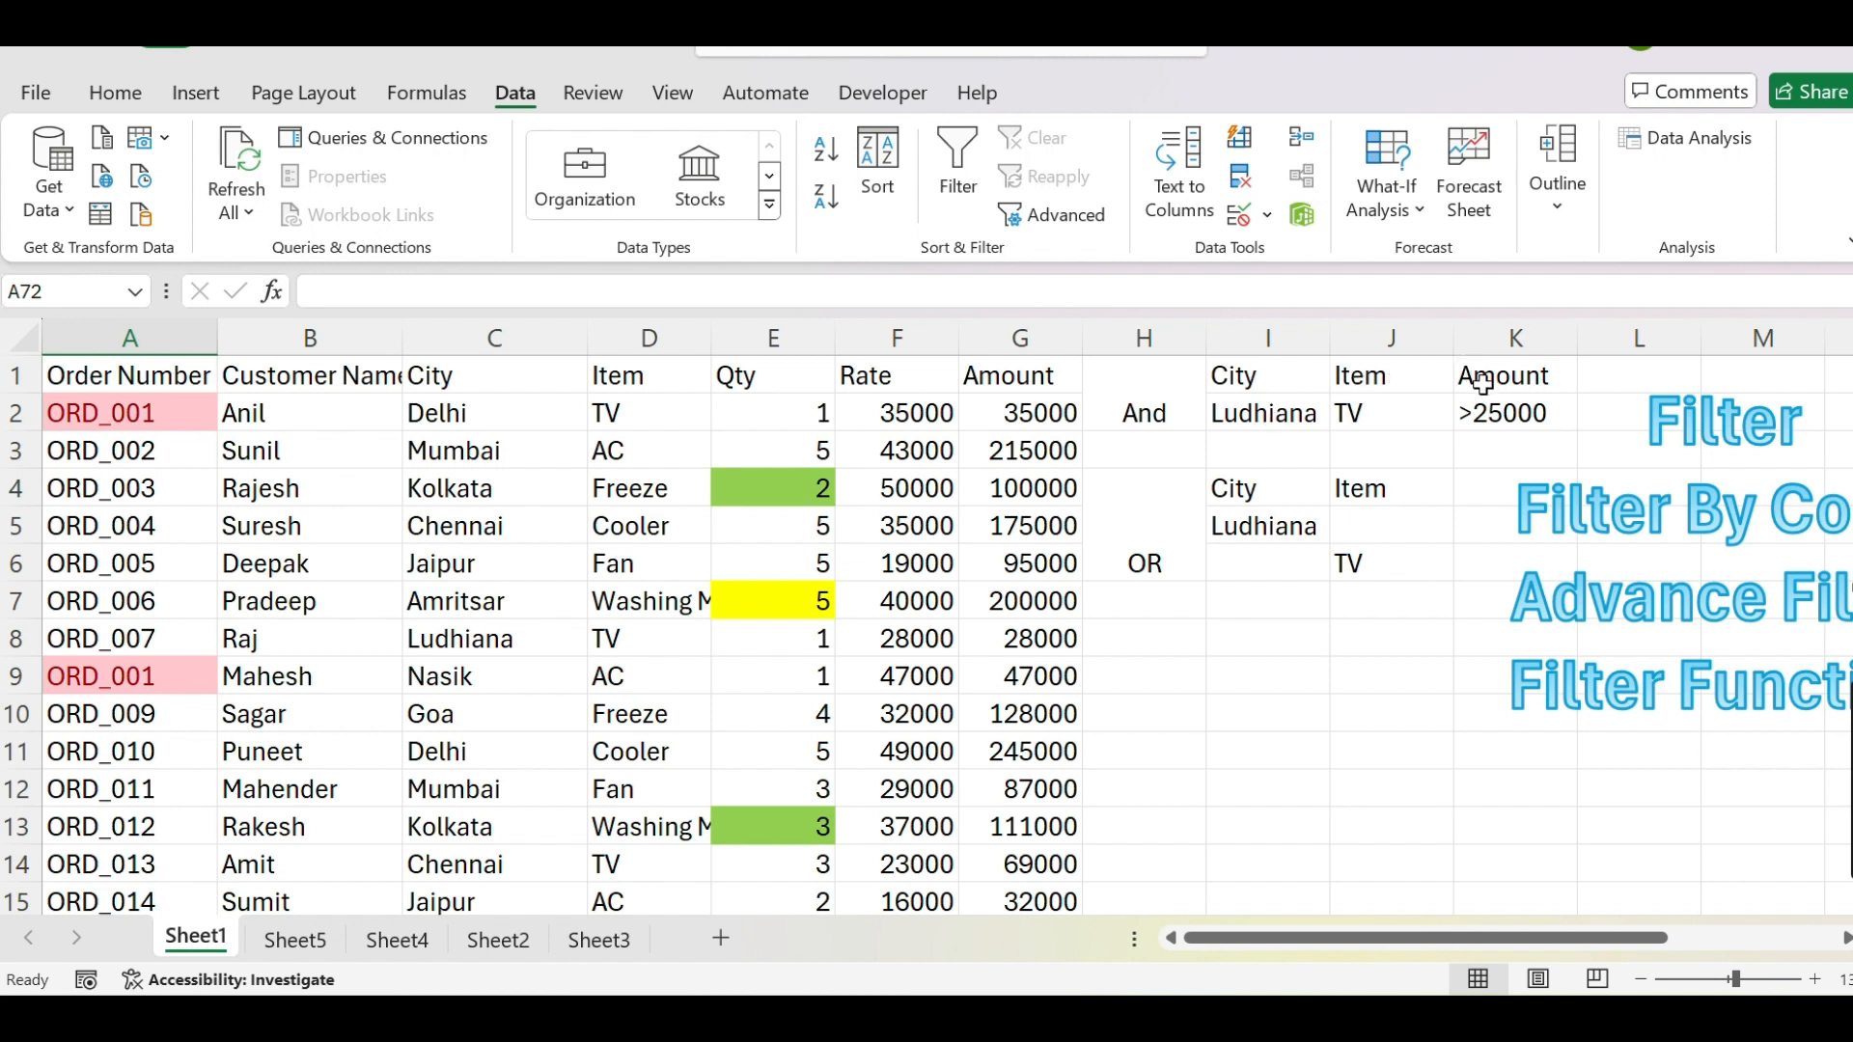
{"action": "left_click", "coordinate": [1036, 222]}
{"action": "left_click", "coordinate": [892, 344]}
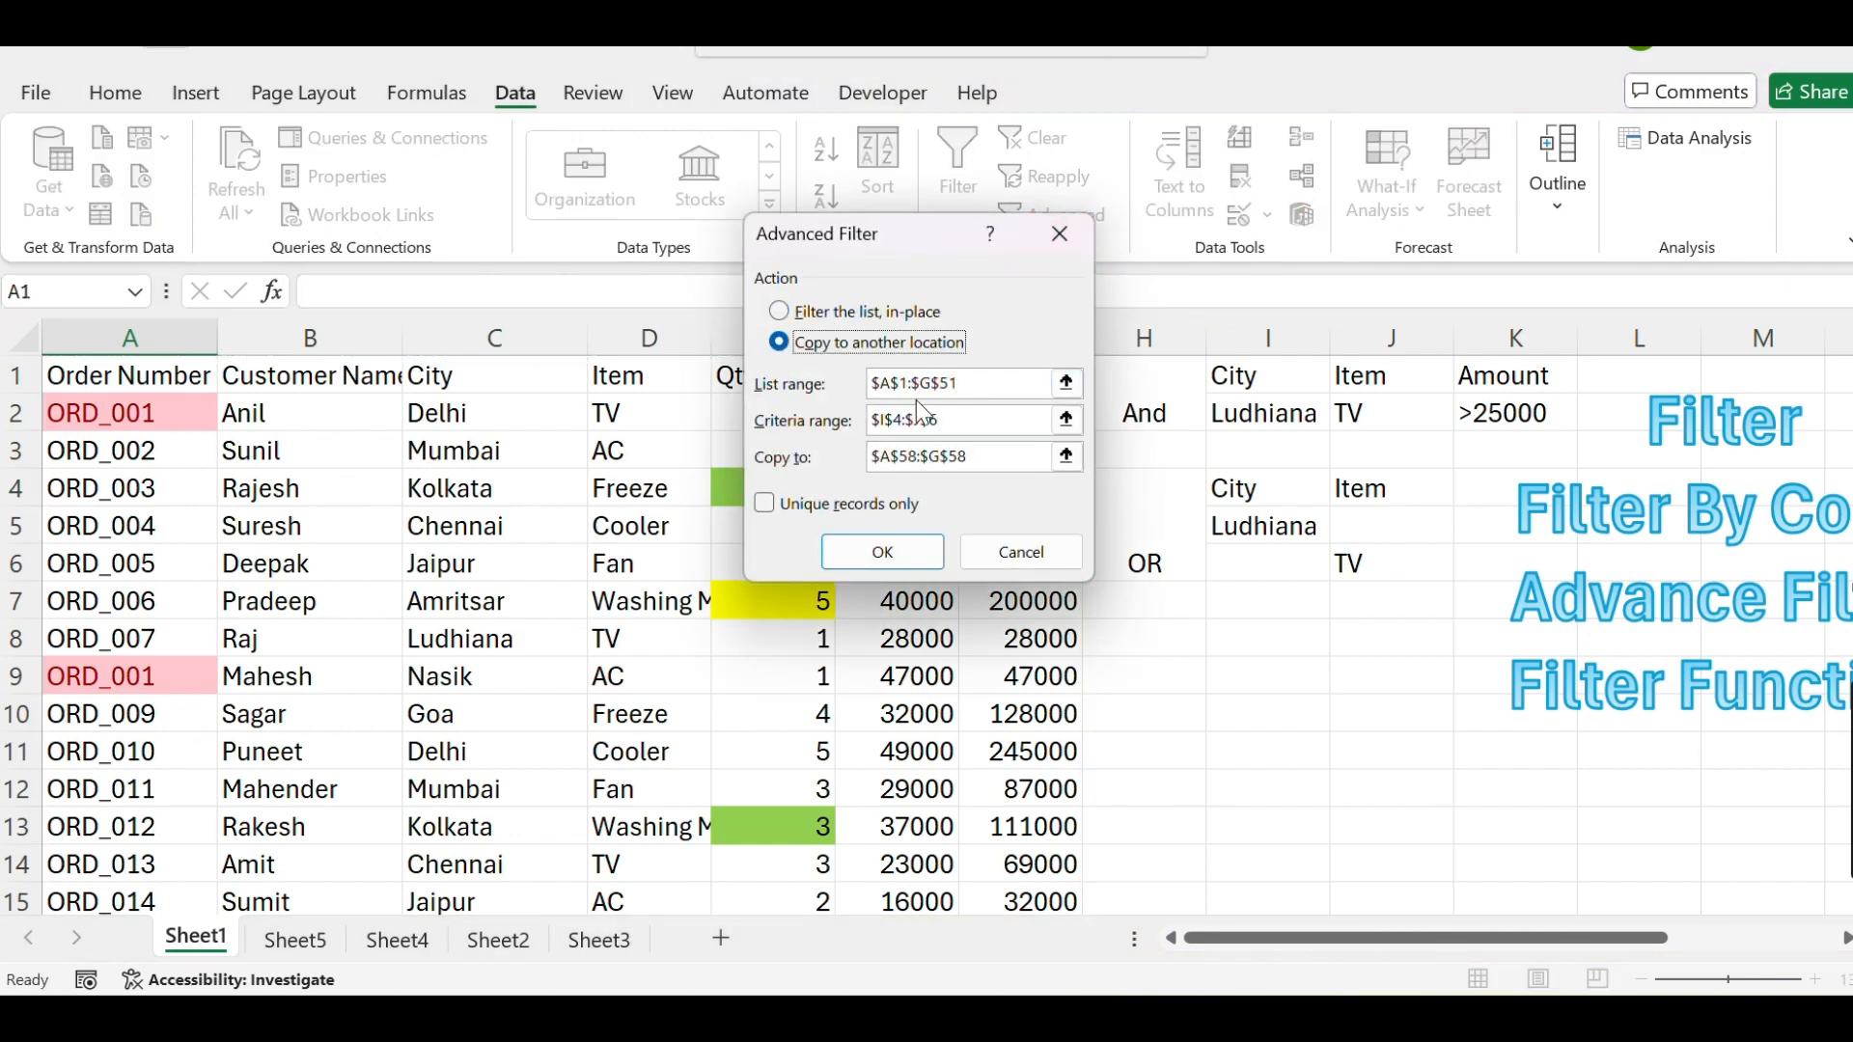
Keep the list range A1:G51 and set the Advanced Filter's criteria range to I1:K2
{"action": "left_click", "coordinate": [968, 386]}
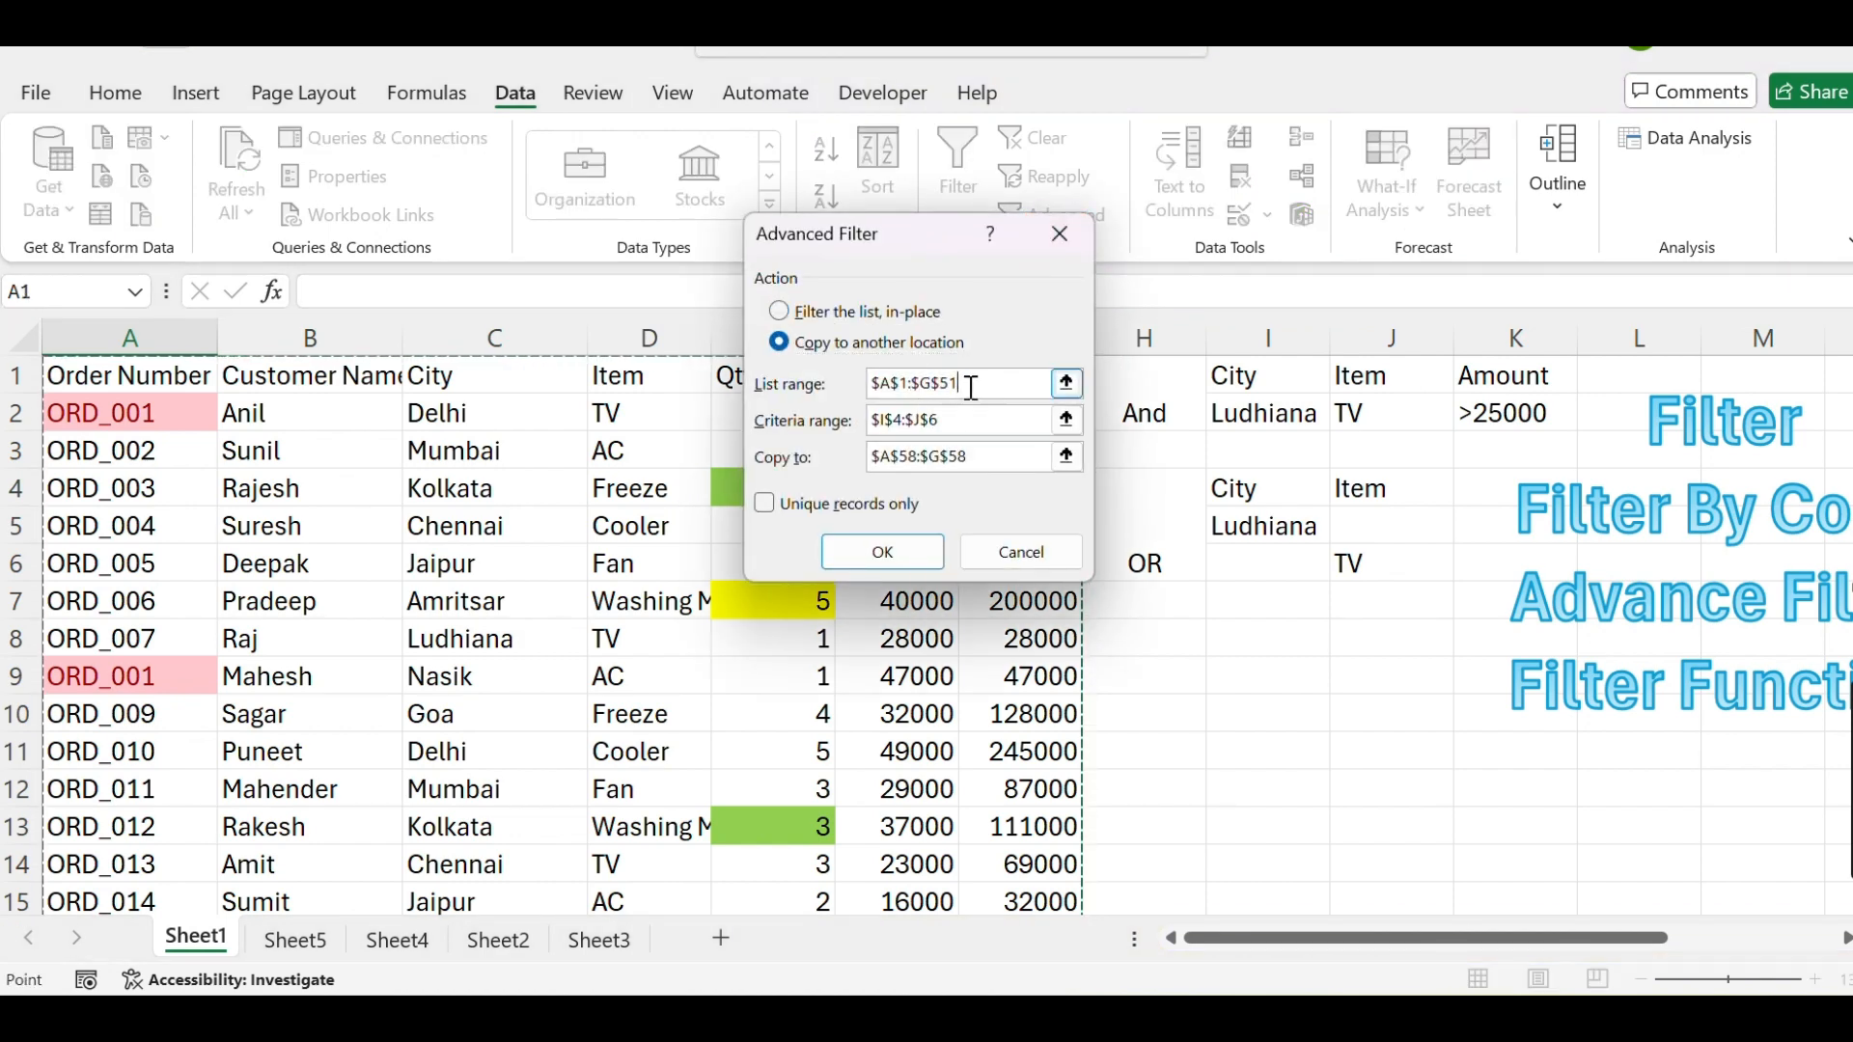
{"action": "left_click", "coordinate": [982, 421]}
{"action": "left_click_drag", "start_coordinate": [941, 421], "coordinate": [871, 420]}
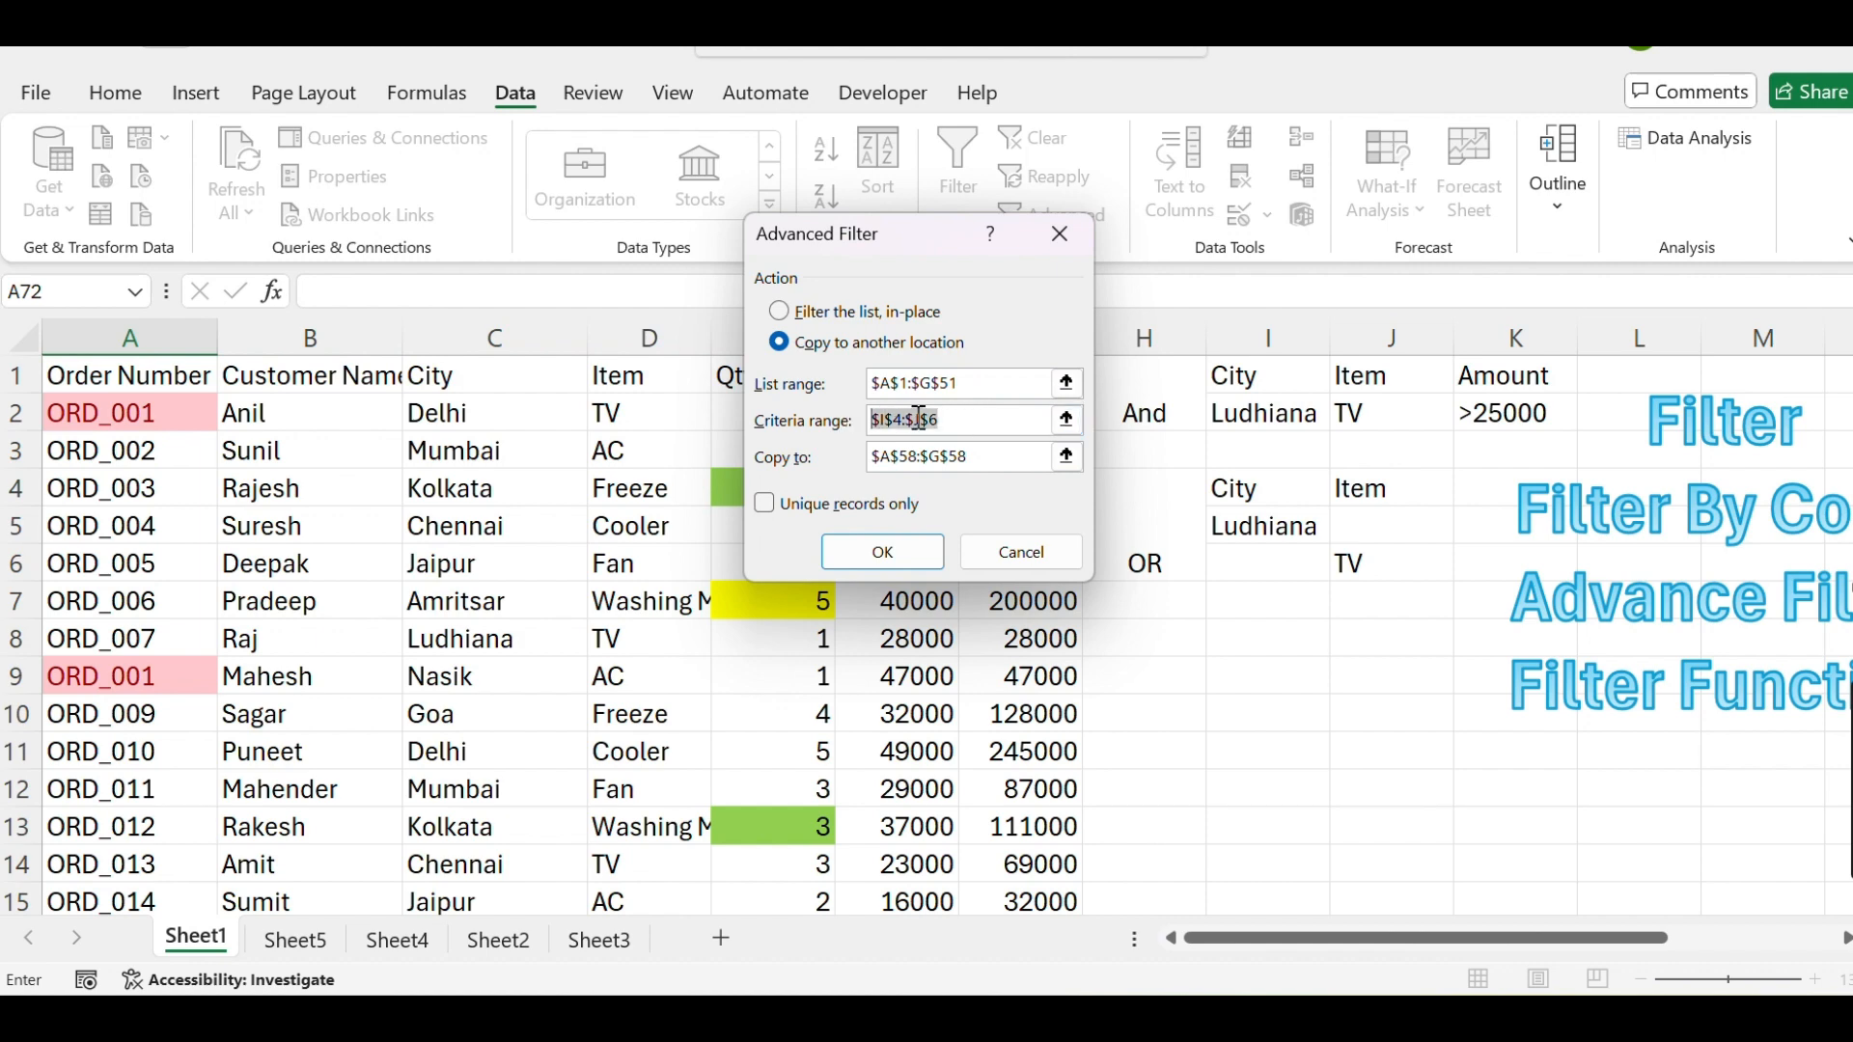
{"action": "left_click_drag", "start_coordinate": [1288, 383], "coordinate": [1483, 413]}
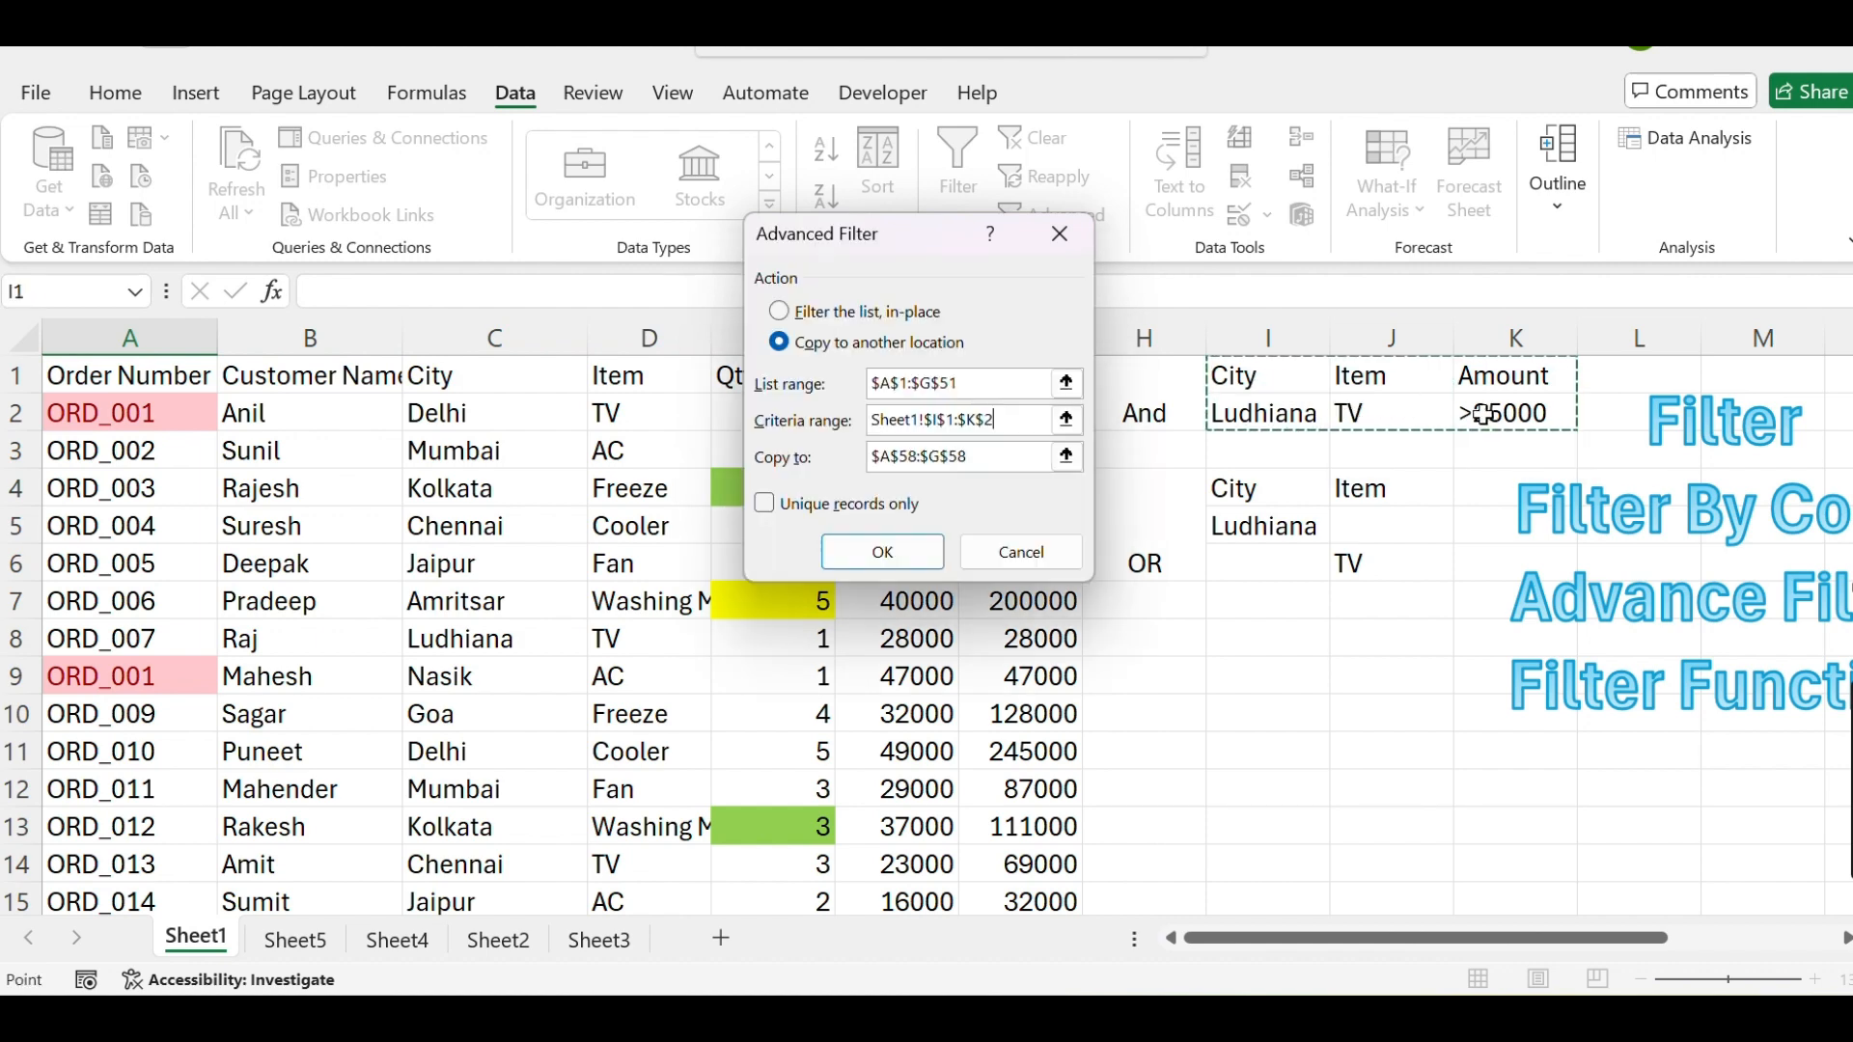
Set the Advanced Filter's copy destination to A72 and run it
{"action": "left_click_drag", "start_coordinate": [1003, 450], "coordinate": [877, 456]}
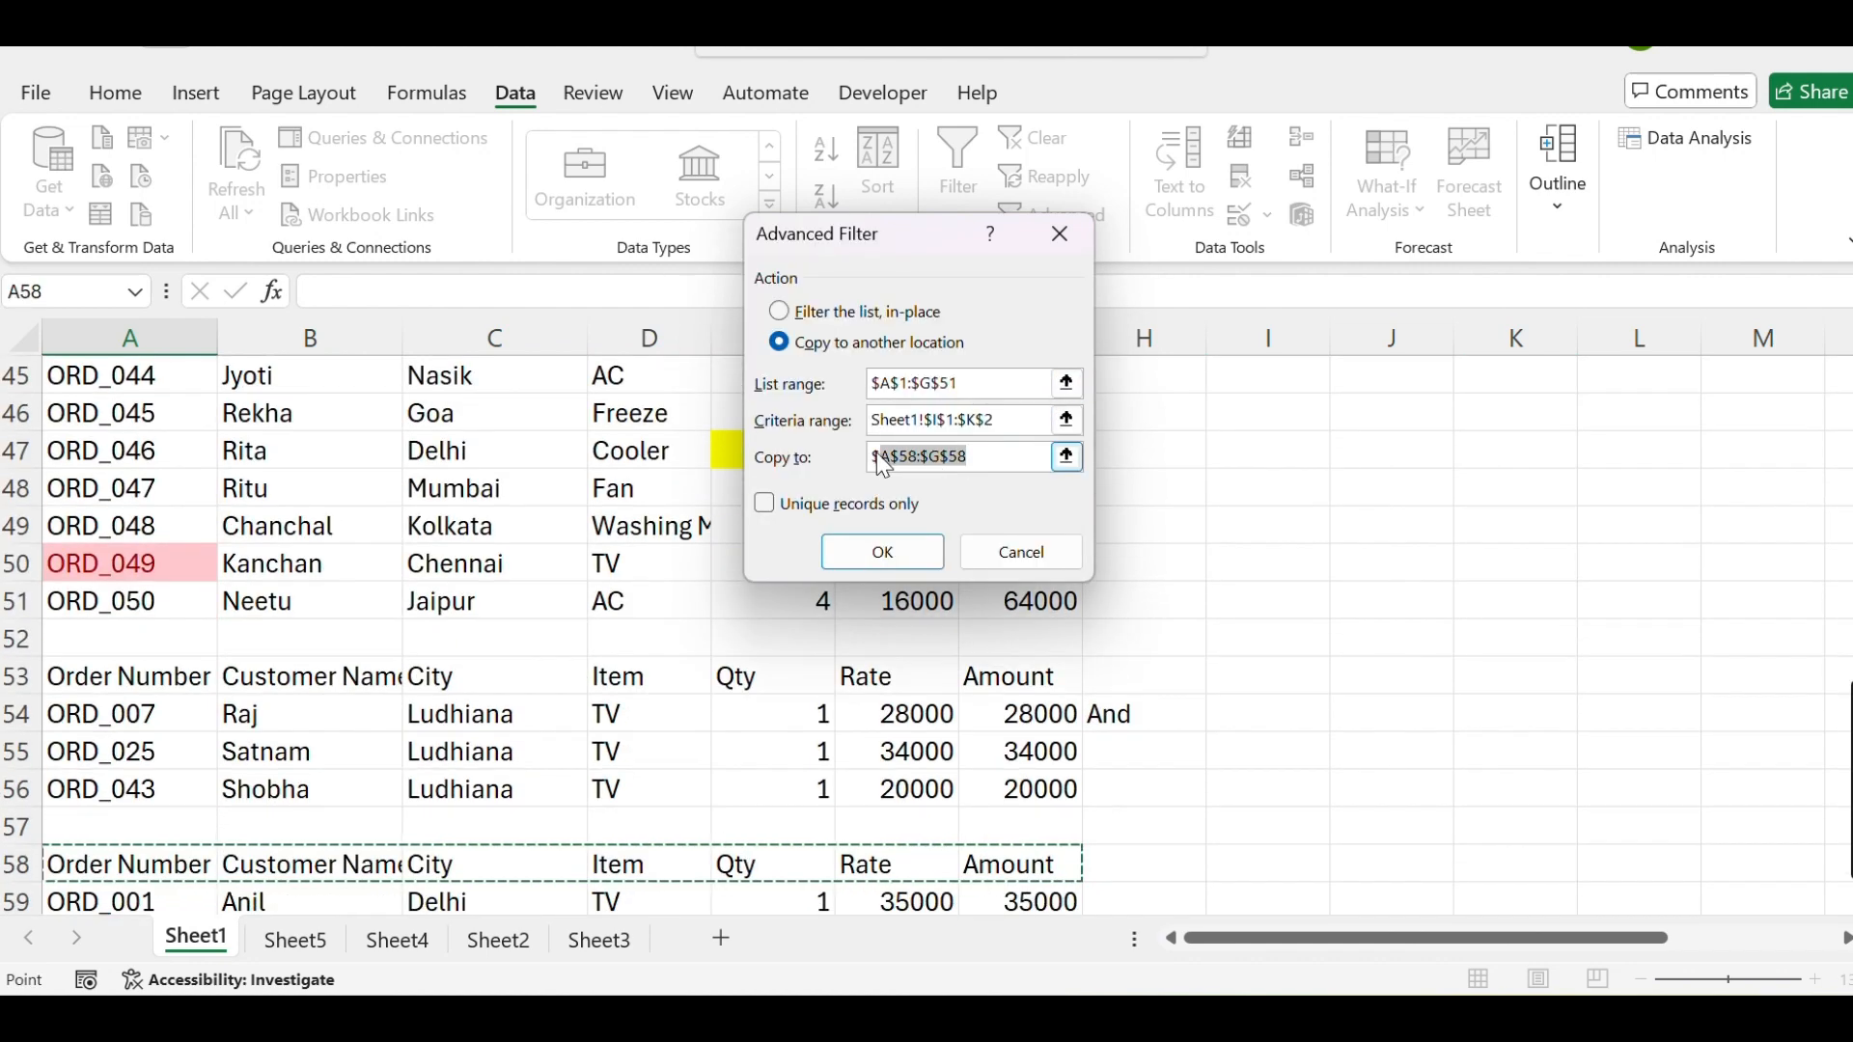
{"action": "key", "text": "BackSpace"}
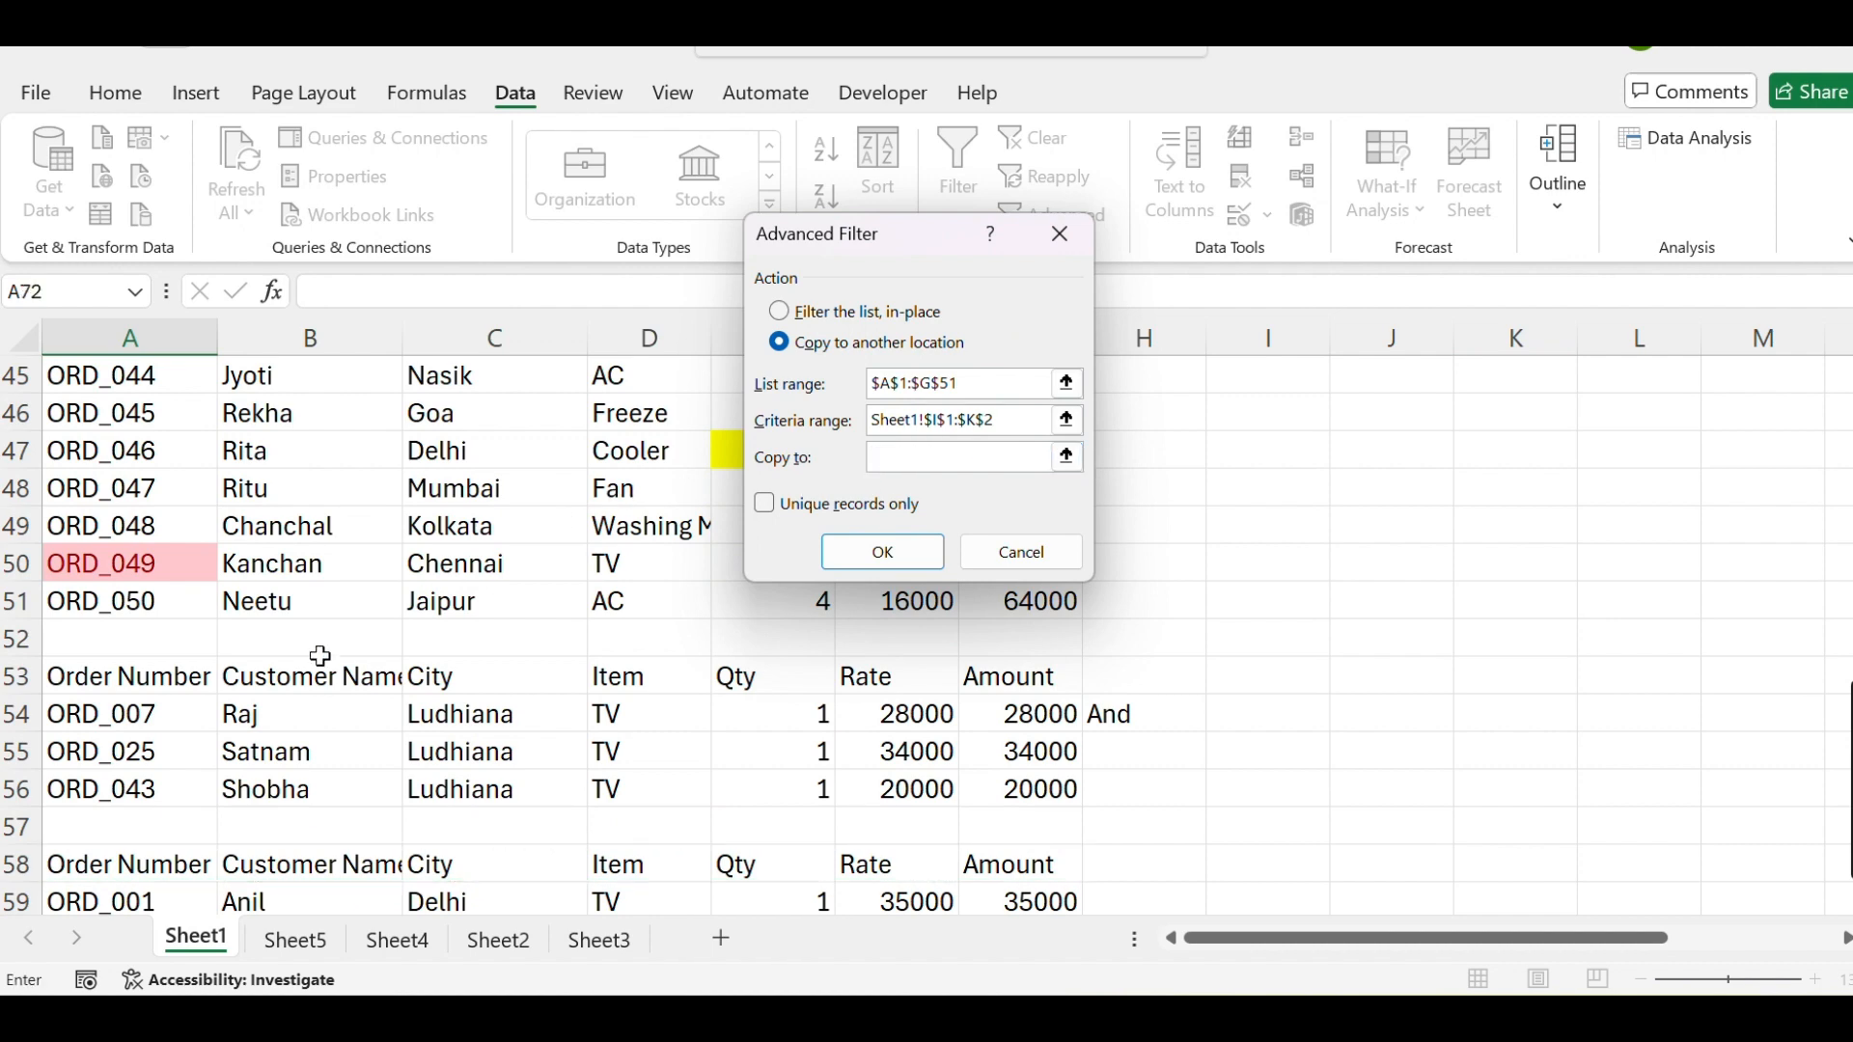
{"action": "scroll", "coordinate": [321, 657], "scroll_direction": "down", "scroll_amount": 4}
{"action": "scroll", "coordinate": [134, 712], "scroll_direction": "down", "scroll_amount": 2}
{"action": "left_click", "coordinate": [105, 717]}
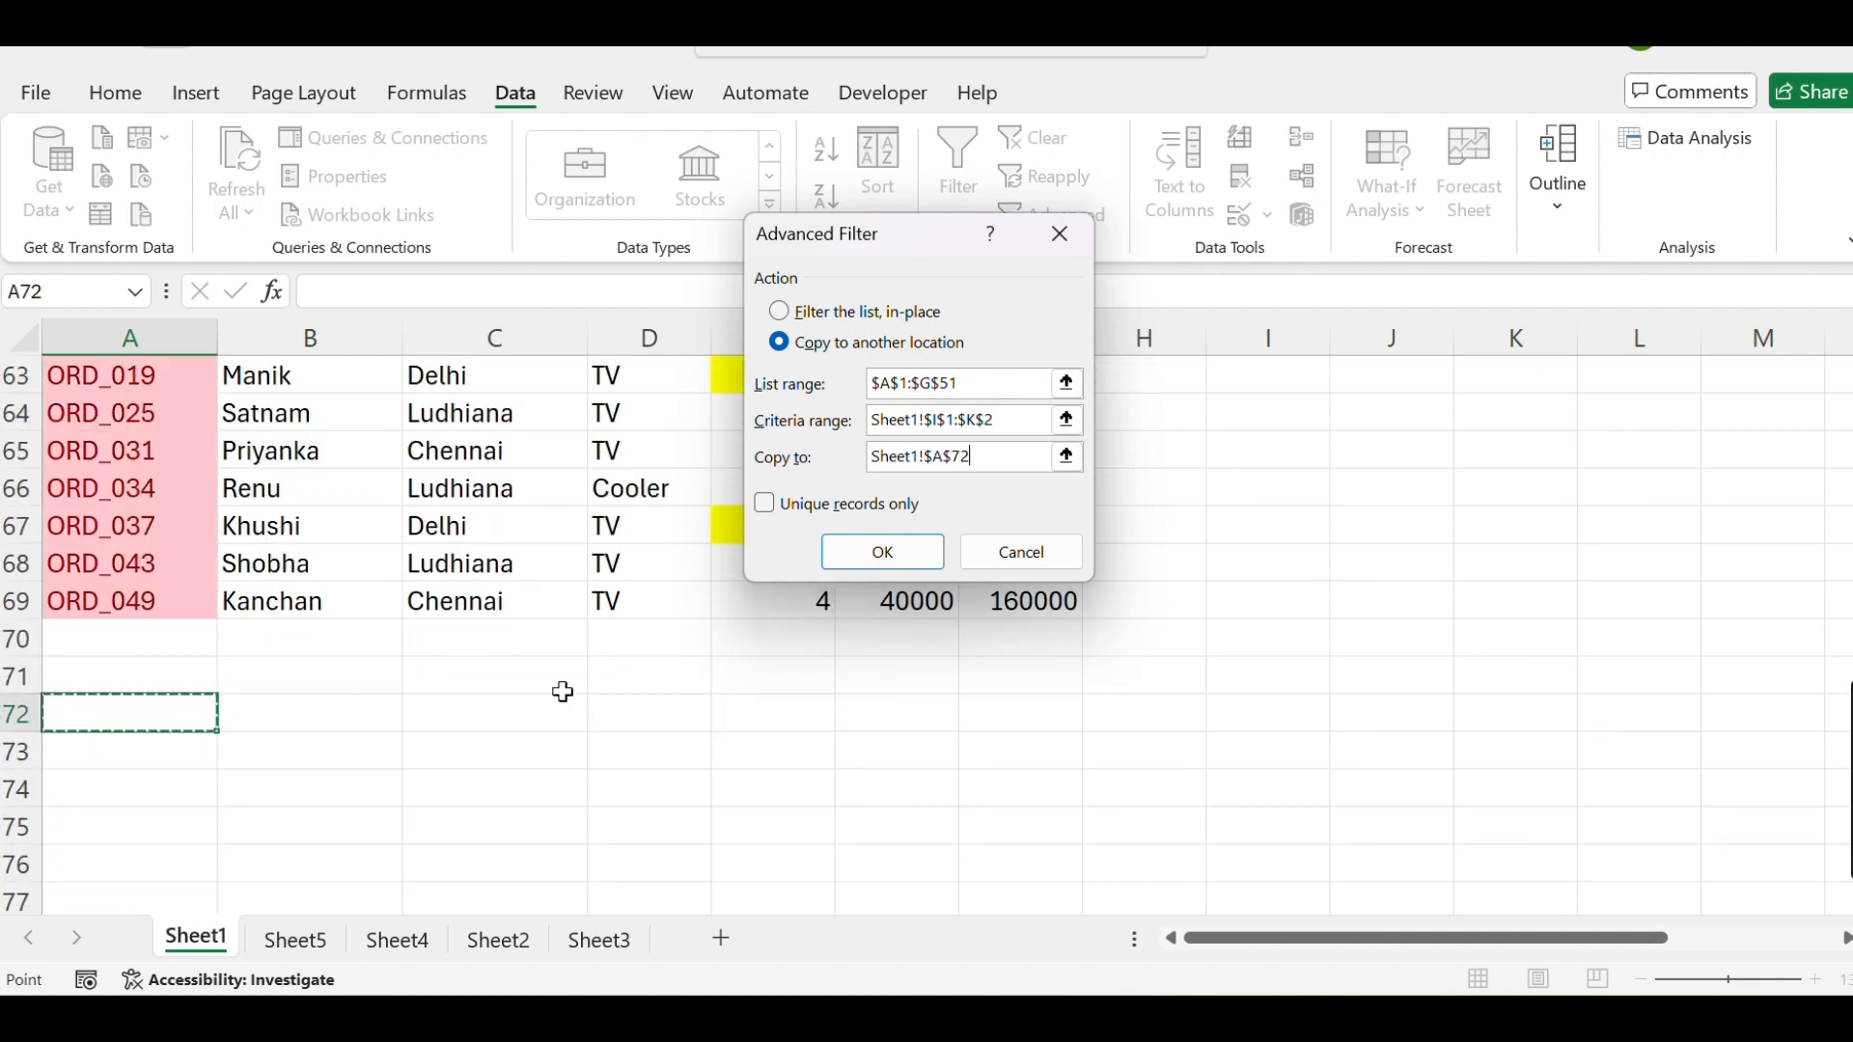
{"action": "left_click", "coordinate": [882, 552]}
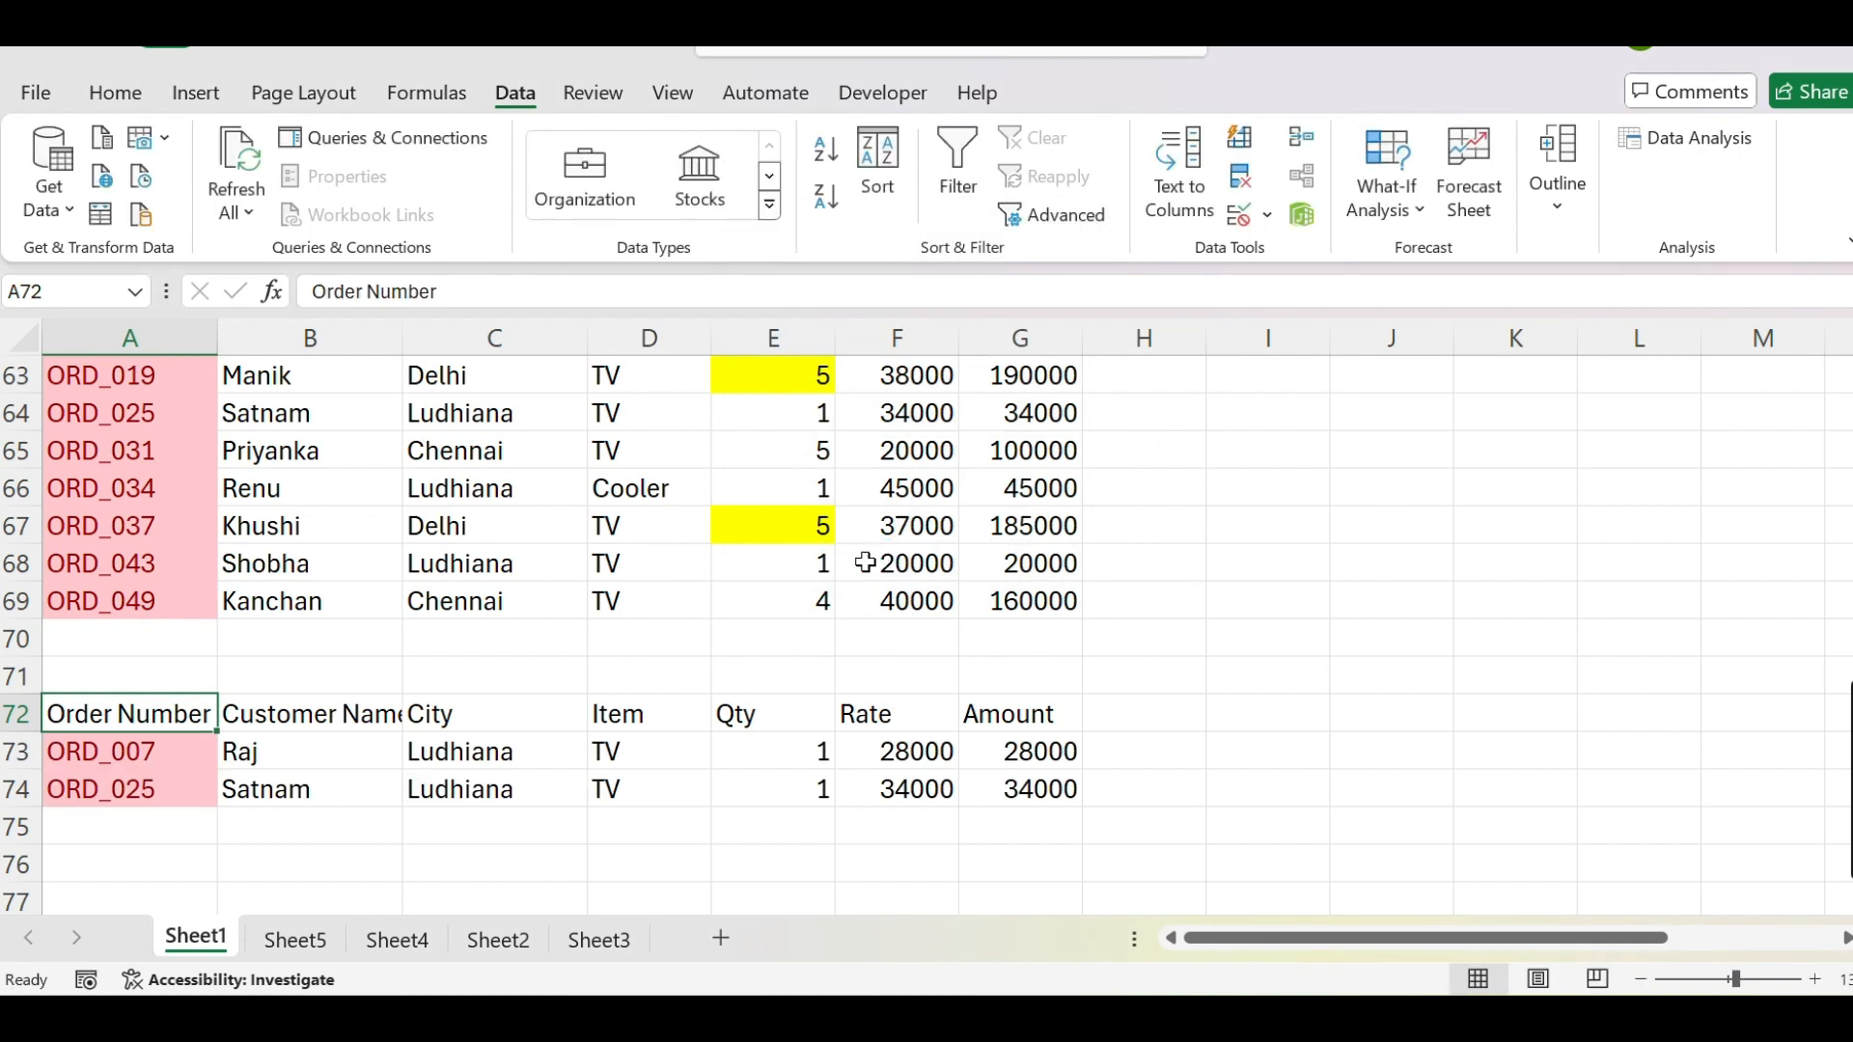
Select the order numbers in A73:A74 to review the newly filtered records
{"action": "scroll", "coordinate": [678, 667], "scroll_direction": "down", "scroll_amount": 1}
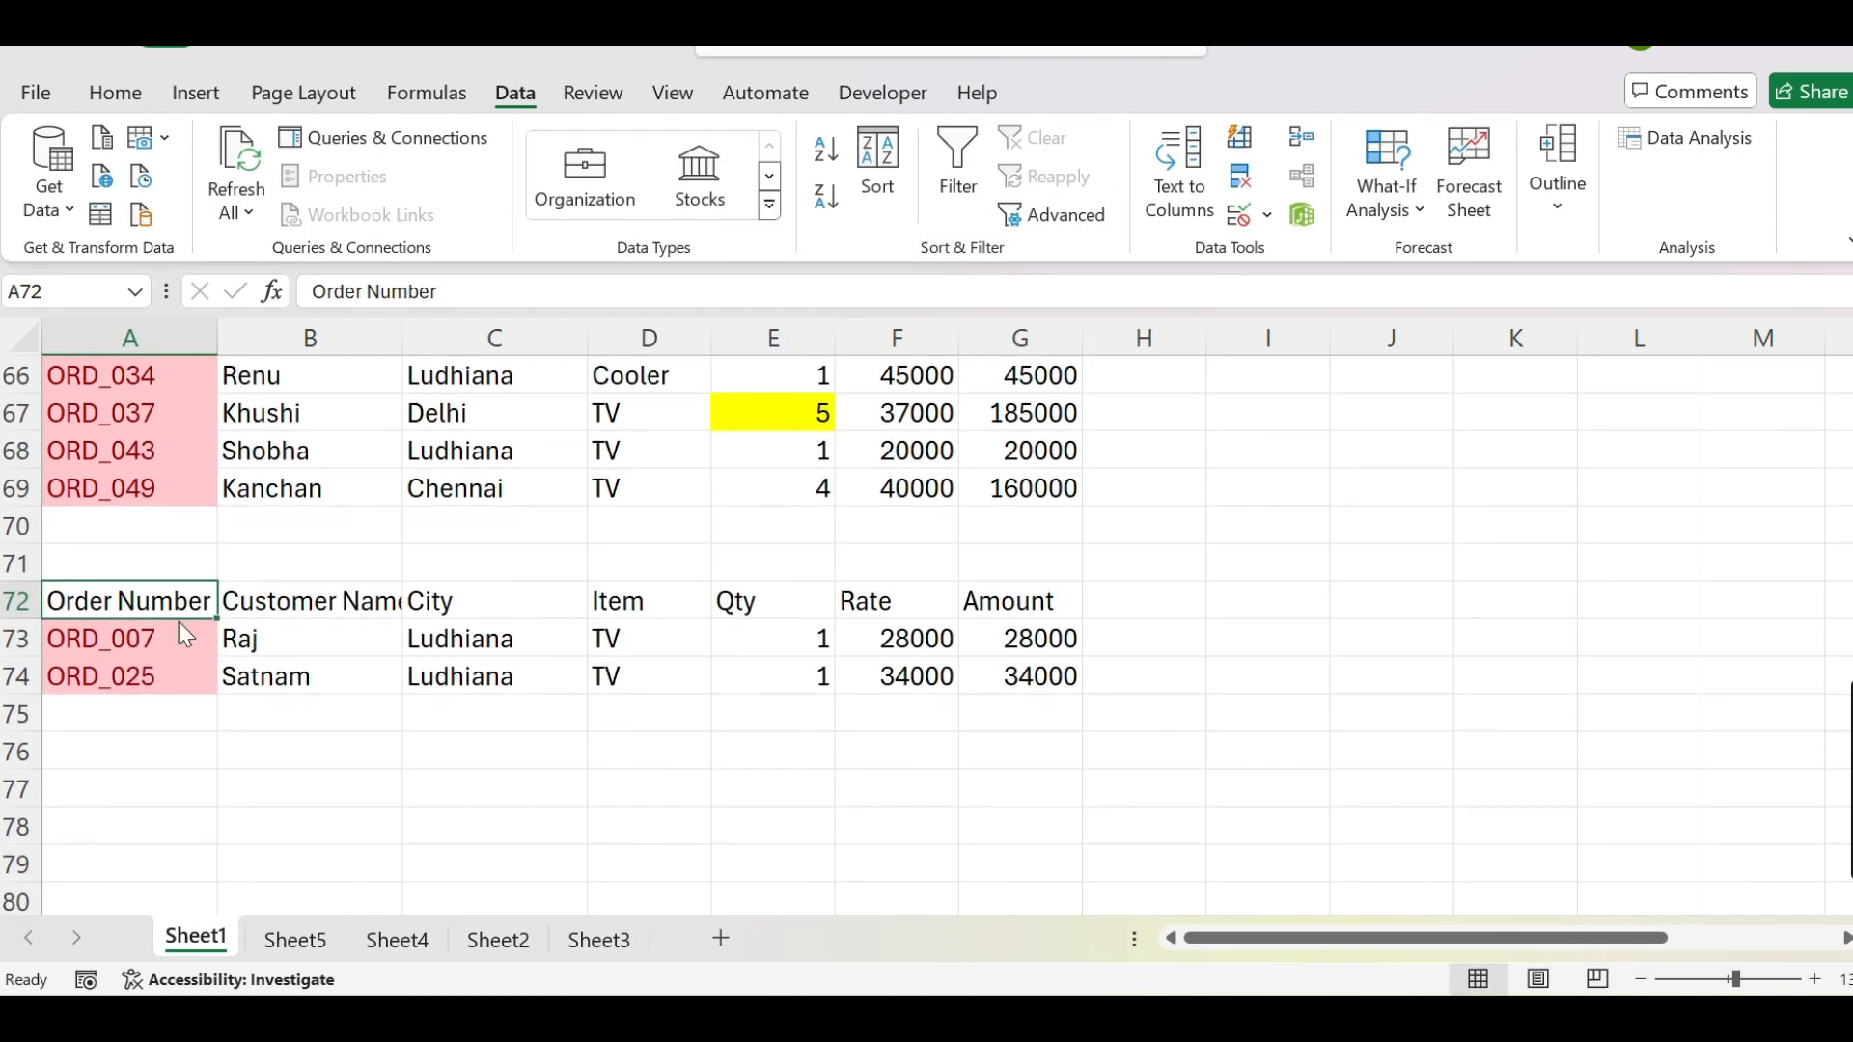
{"action": "key", "text": "Down"}
{"action": "key", "text": "shift+Down"}
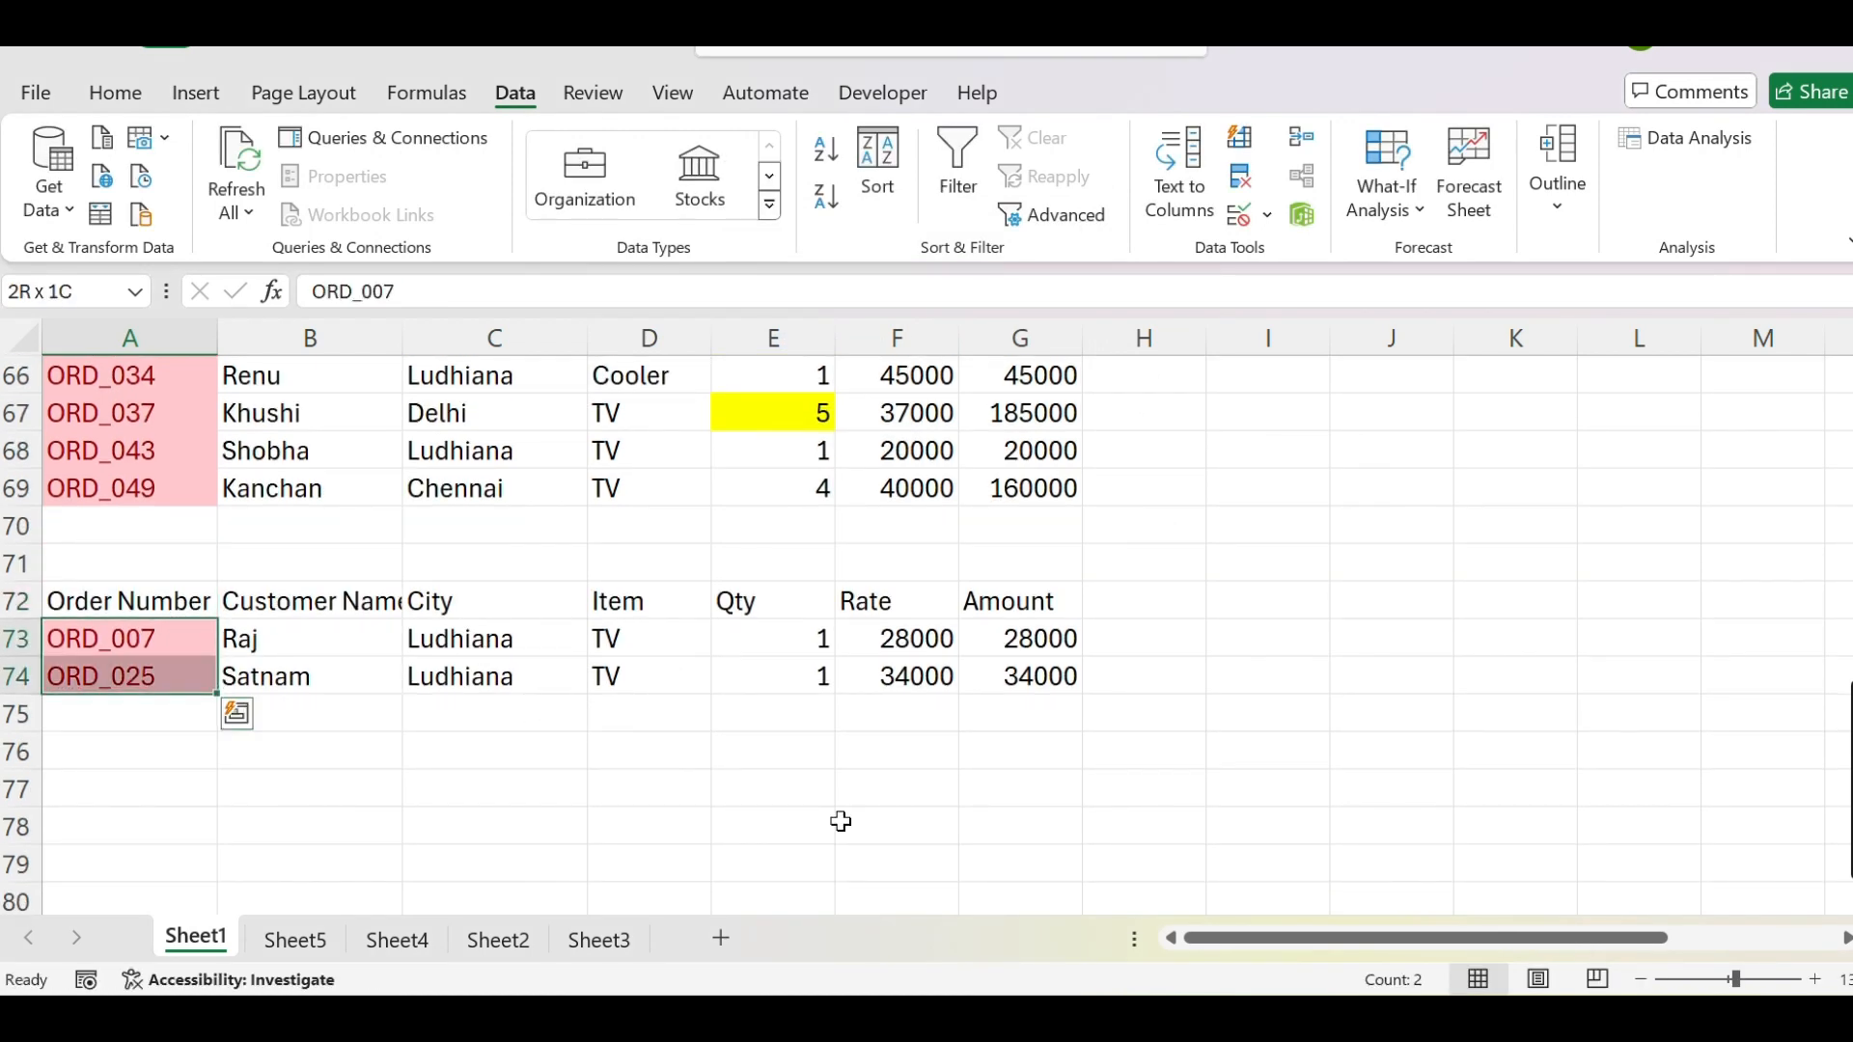
Select the amounts in G73:G74 to check the new results against the Amount condition
{"action": "key", "text": "Right"}
{"action": "key", "text": "Right"}
{"action": "key", "text": "shift+Right"}
{"action": "key", "text": "Right"}
{"action": "key", "text": "Right"}
{"action": "key", "text": "Right"}
{"action": "key", "text": "Right"}
{"action": "key", "text": "shift+Down"}
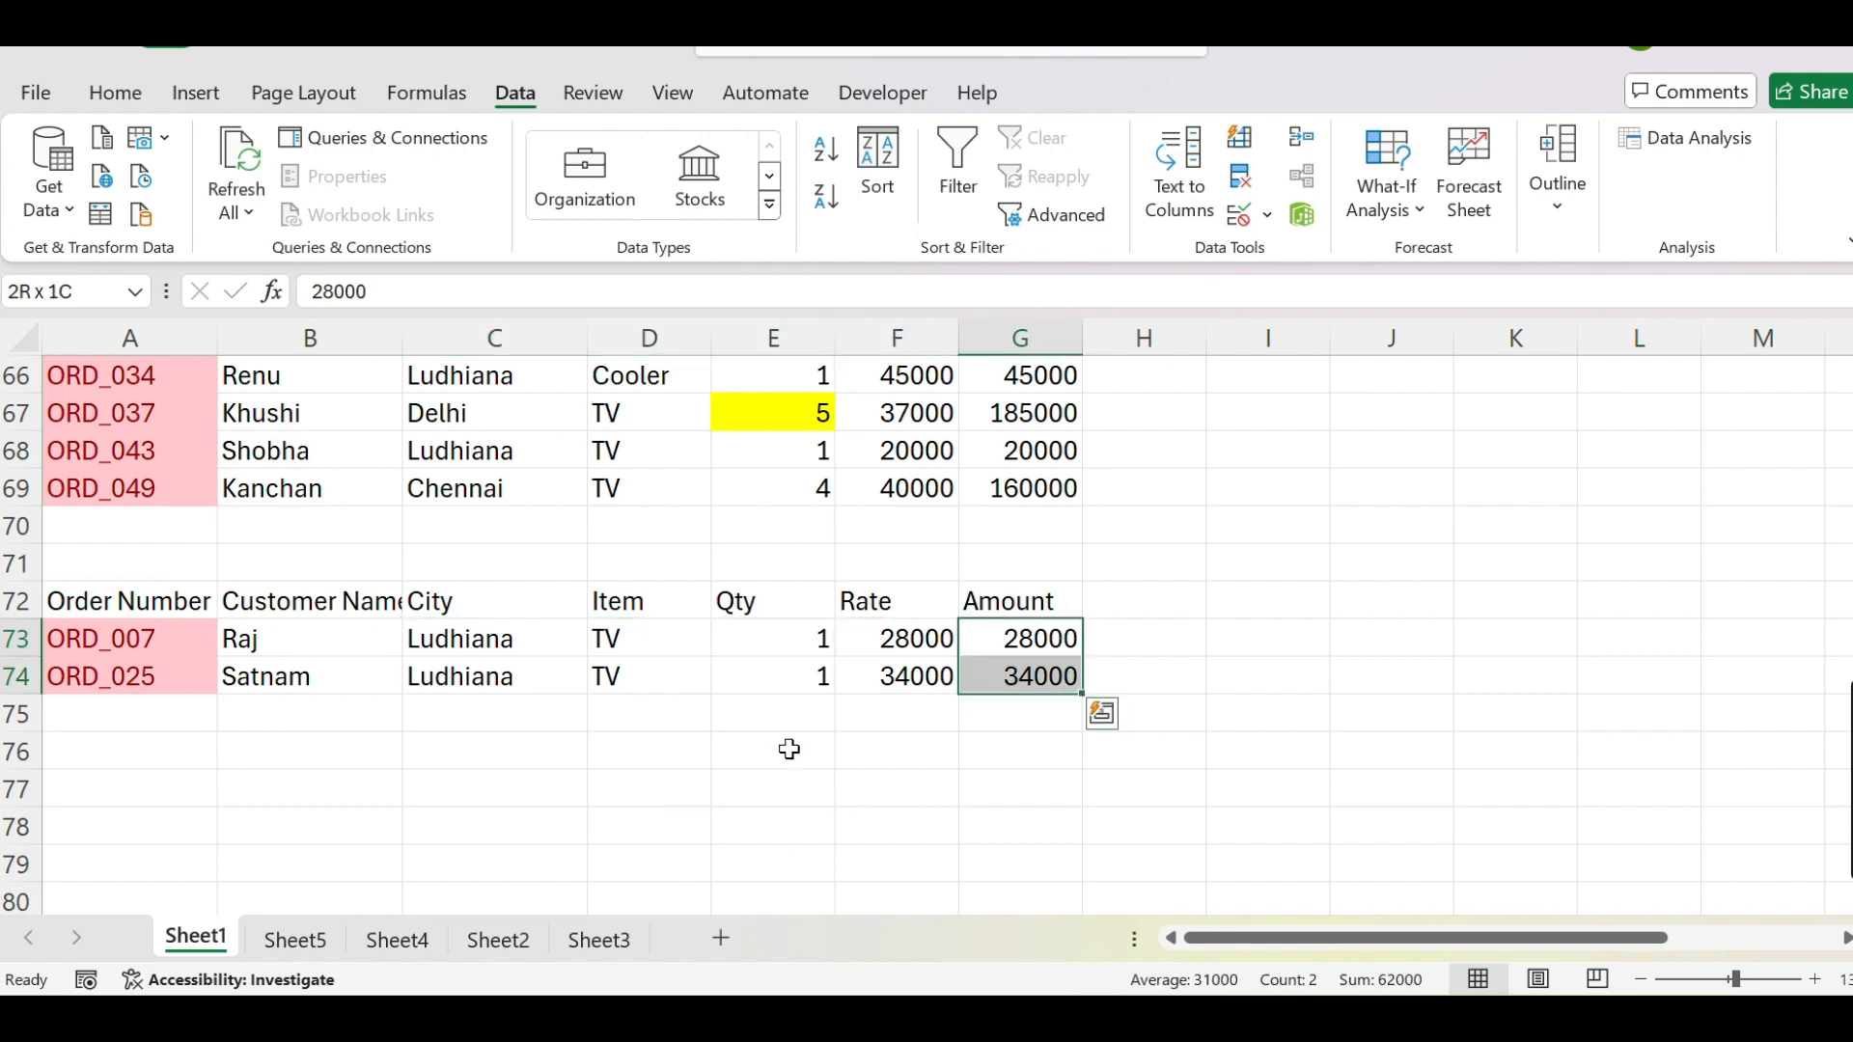
Compare the AND results with the block starting at row 72, and inspect the City criterion in I2
{"action": "scroll", "coordinate": [788, 749], "scroll_direction": "up", "scroll_amount": 3}
{"action": "scroll", "coordinate": [788, 746], "scroll_direction": "up", "scroll_amount": 2}
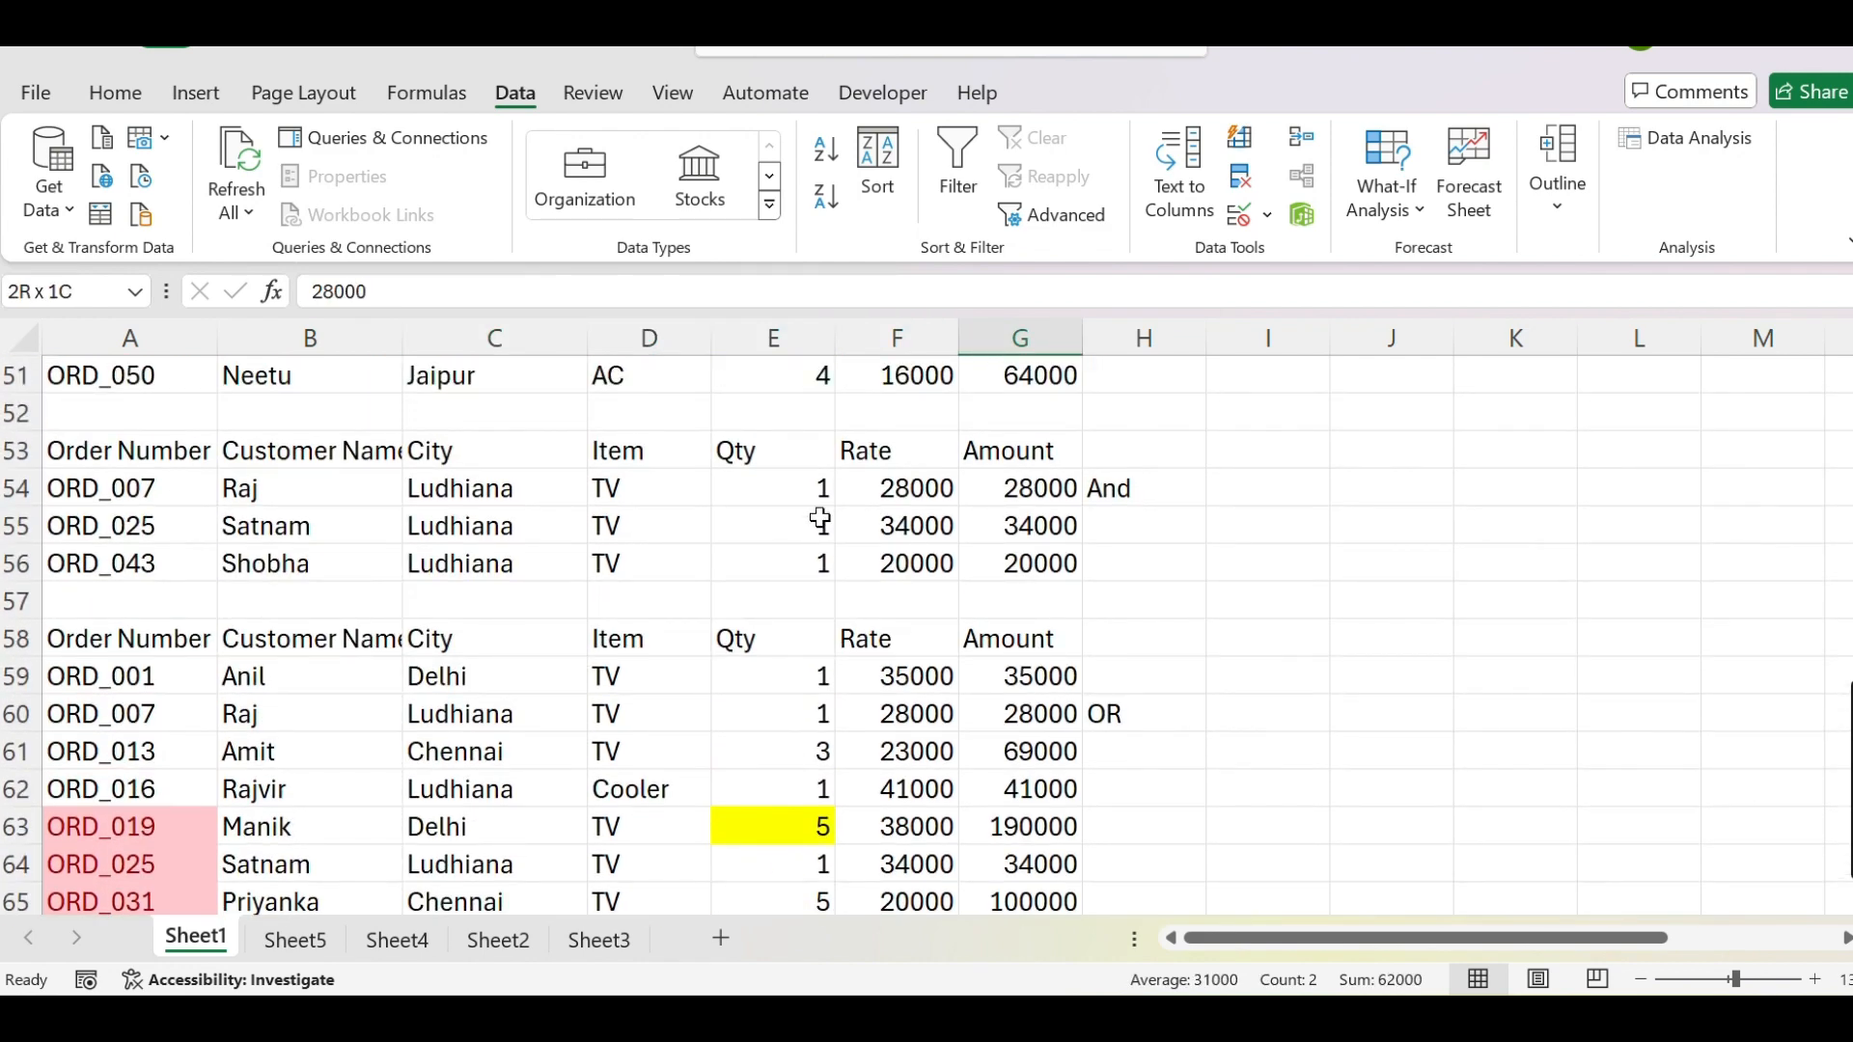
{"action": "left_click", "coordinate": [820, 522]}
{"action": "scroll", "coordinate": [907, 719], "scroll_direction": "down", "scroll_amount": 4}
{"action": "left_click", "coordinate": [902, 715]}
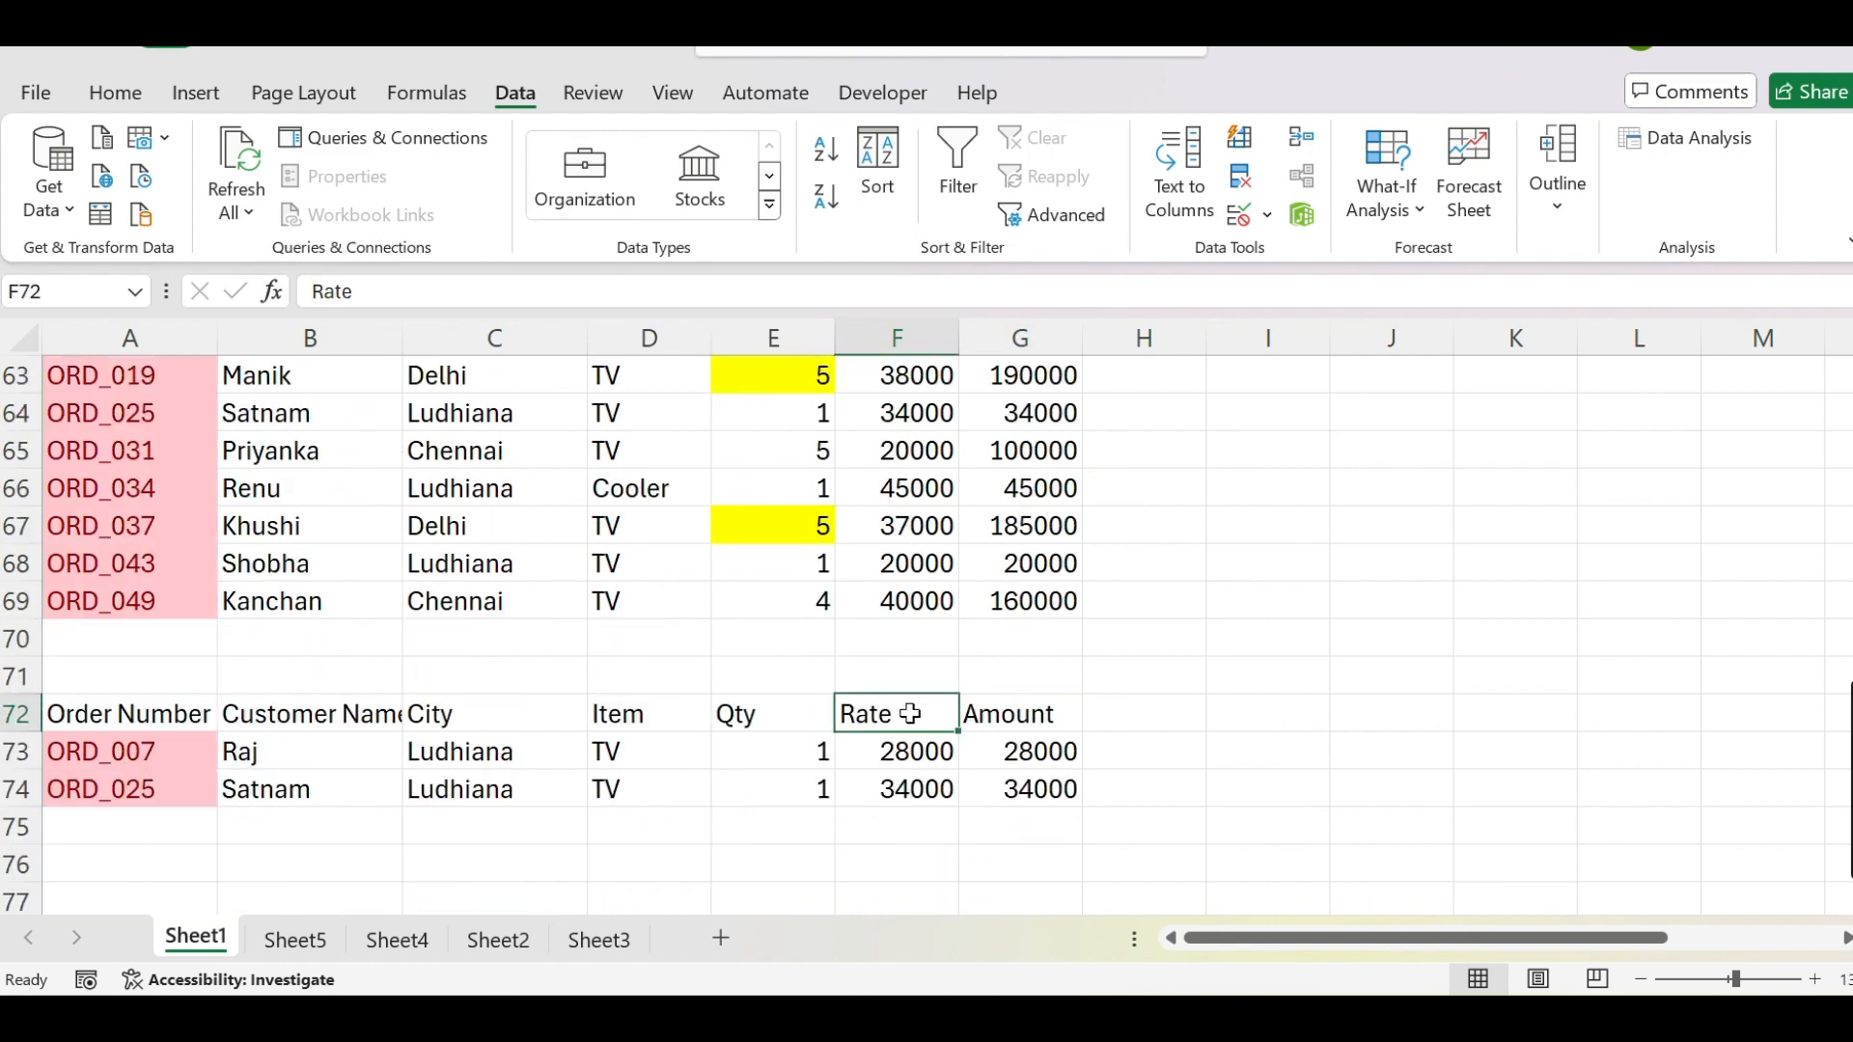
{"action": "scroll", "coordinate": [907, 714], "scroll_direction": "up", "scroll_amount": 13}
{"action": "scroll", "coordinate": [907, 714], "scroll_direction": "up", "scroll_amount": 8}
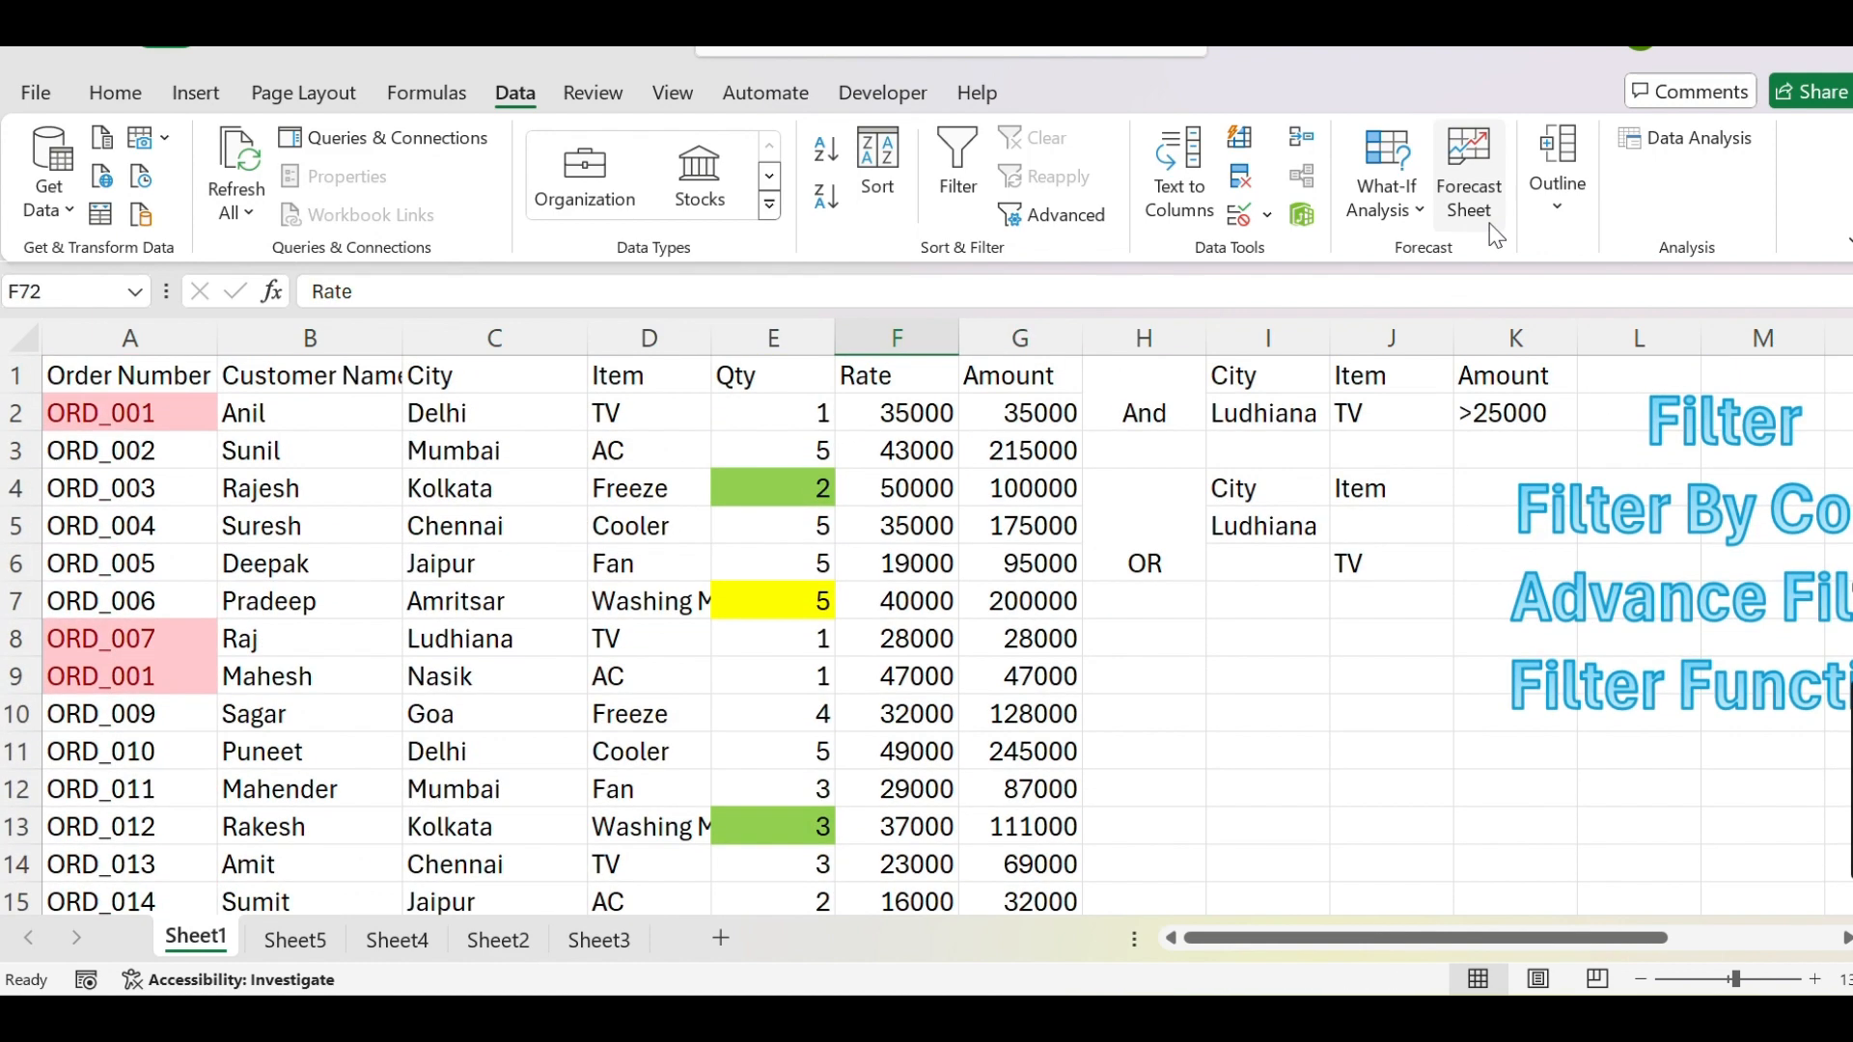
{"action": "scroll", "coordinate": [1493, 230], "scroll_direction": "up", "scroll_amount": 4}
{"action": "left_click", "coordinate": [1282, 425]}
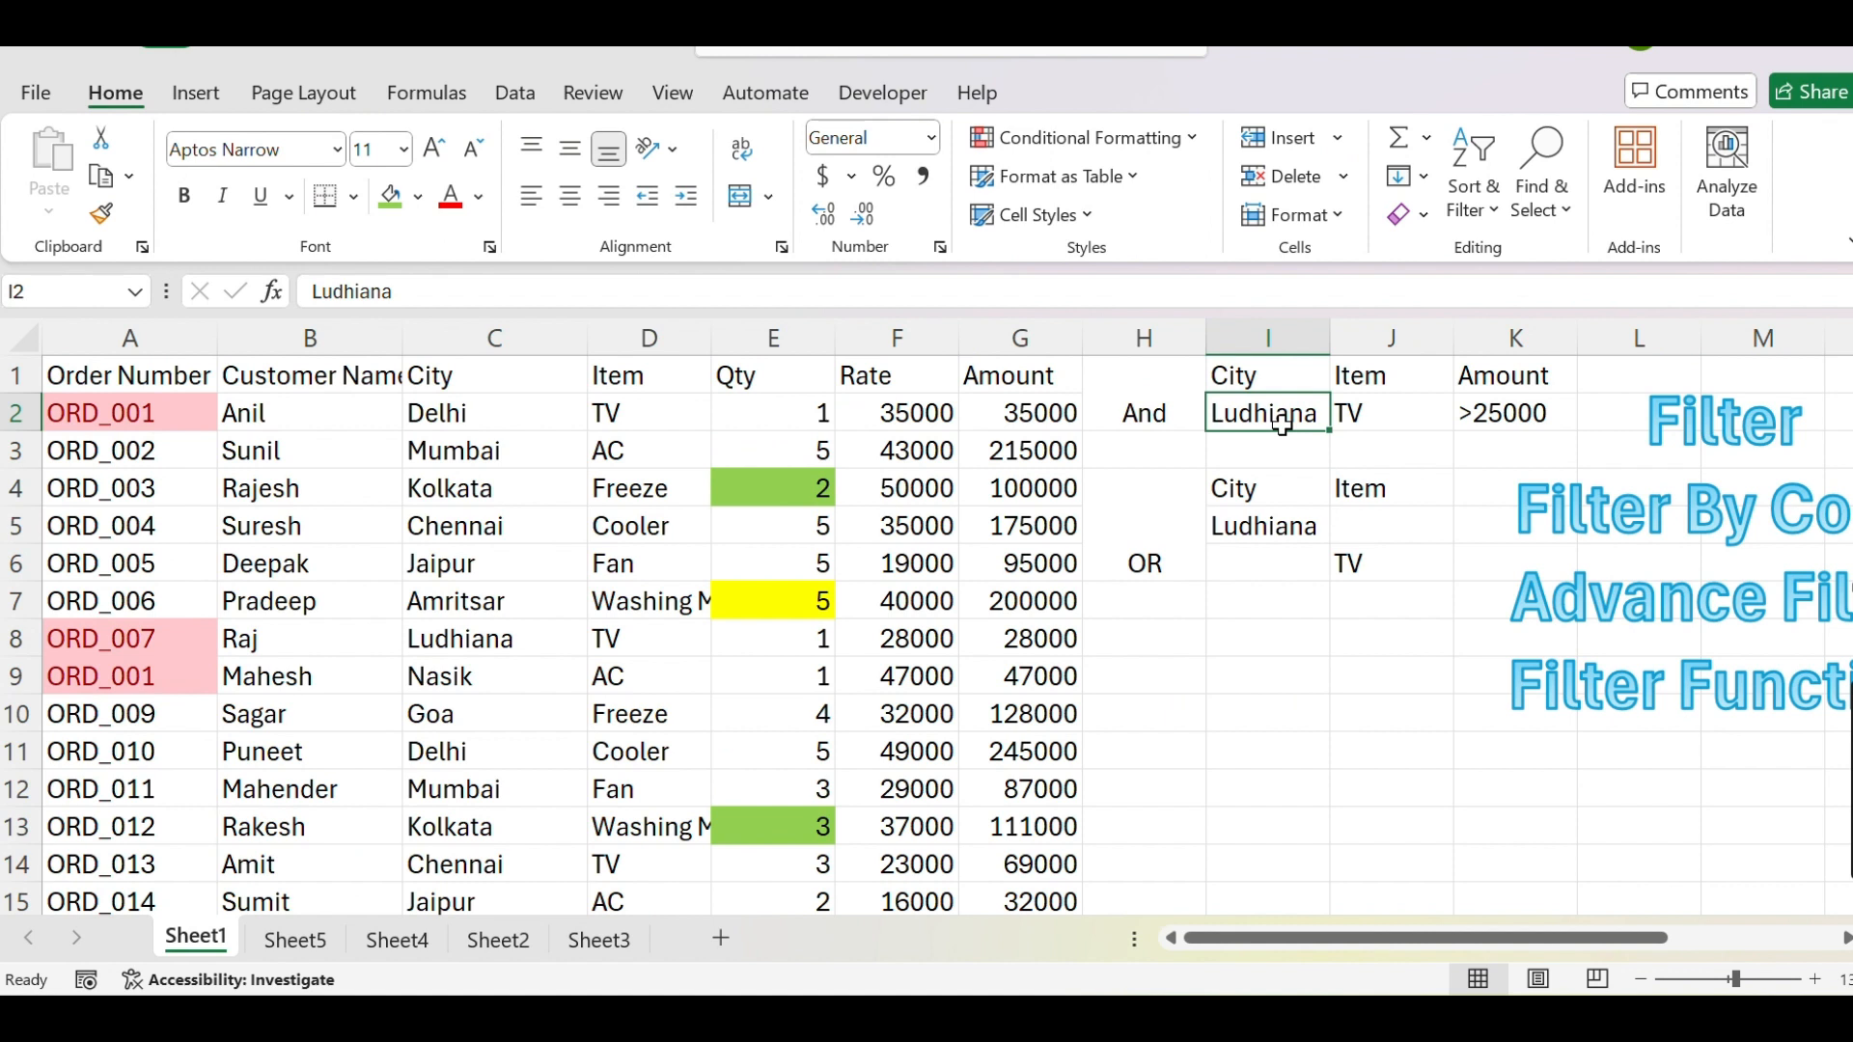
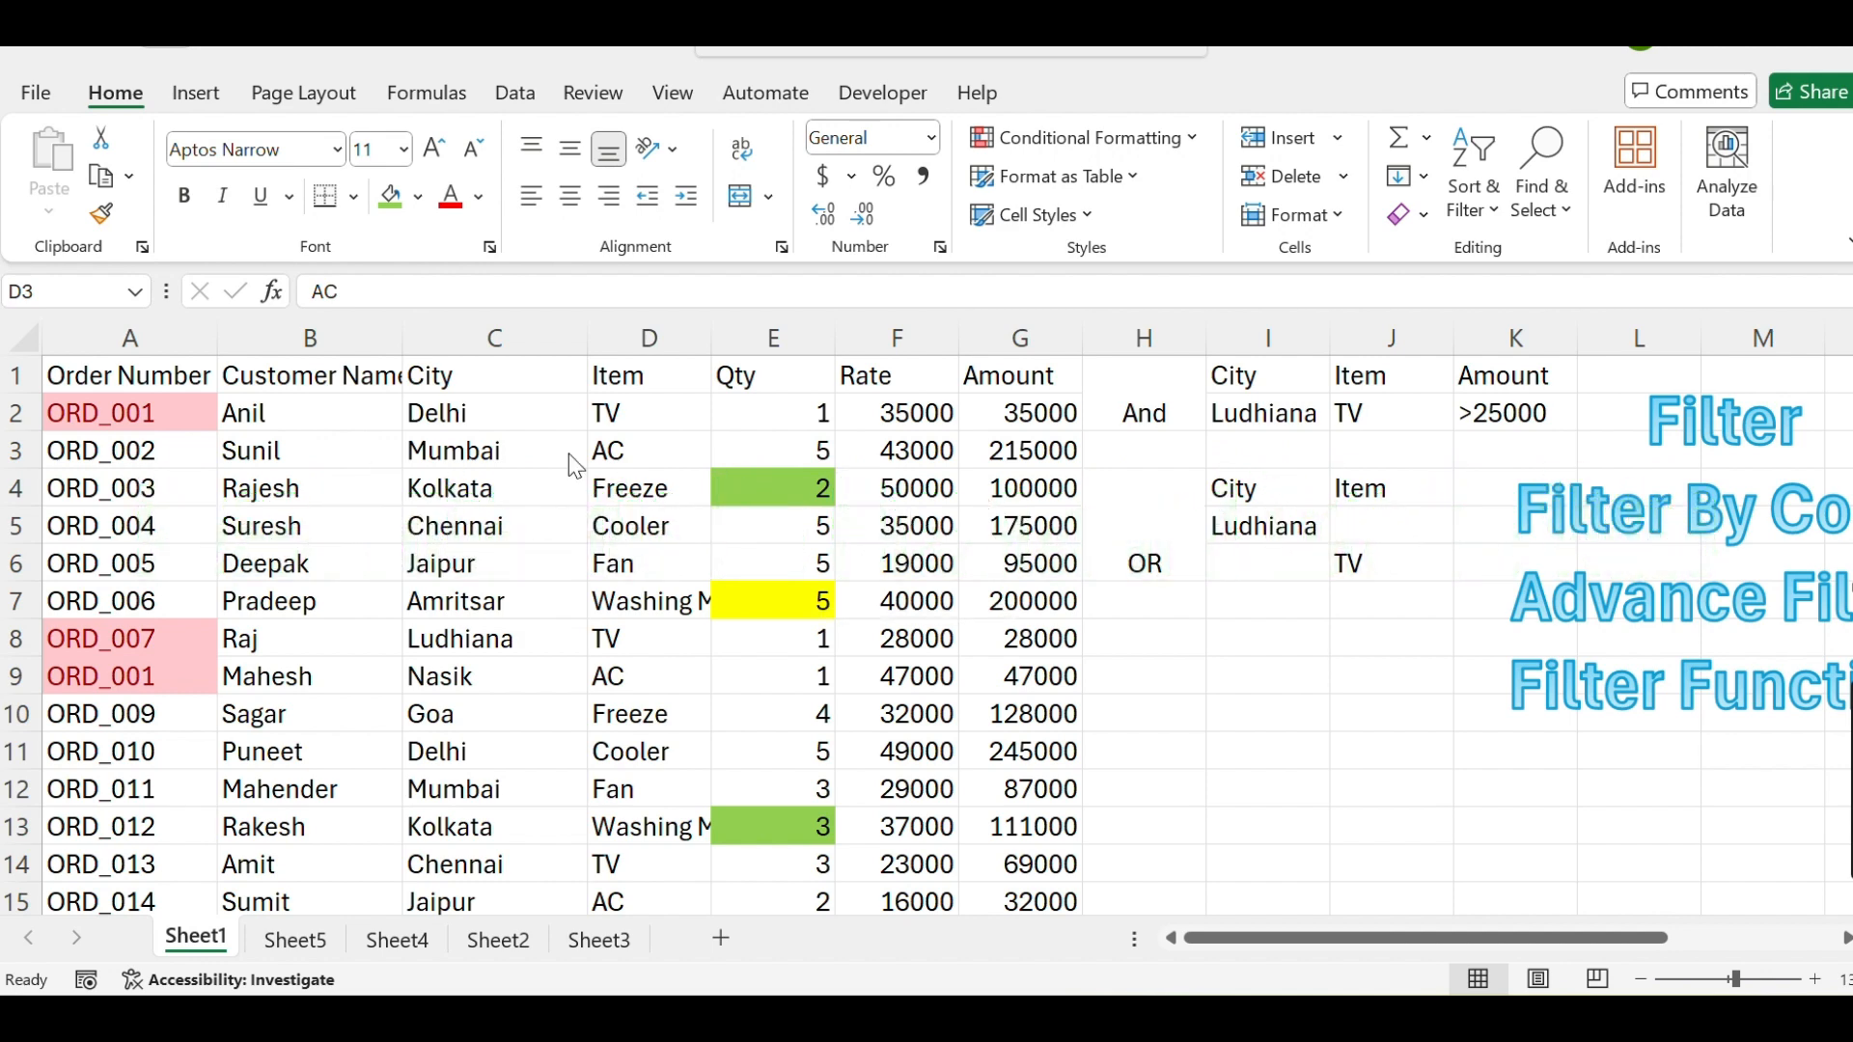
Build a new criteria block by copying the Order Number header to I8 and the order number from A11 to I9
{"action": "left_click", "coordinate": [198, 378]}
{"action": "key", "text": "ctrl+c"}
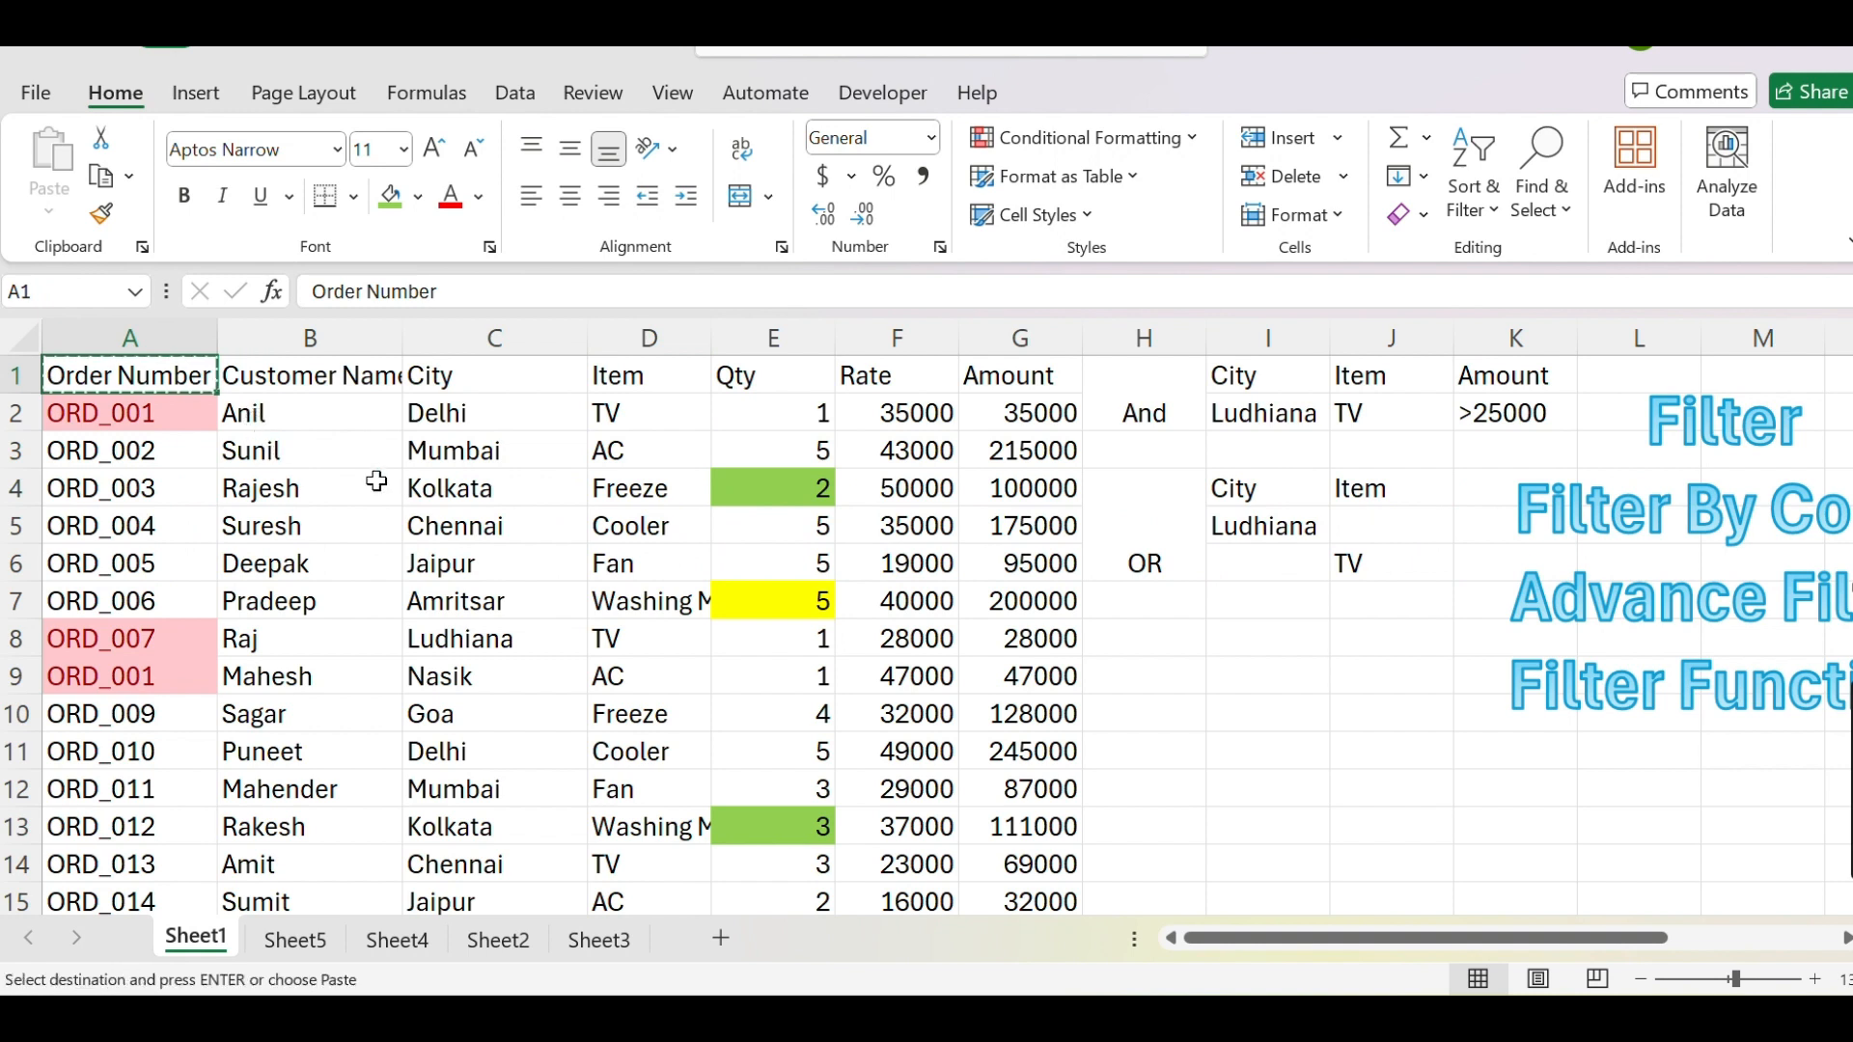
{"action": "left_click", "coordinate": [1254, 644]}
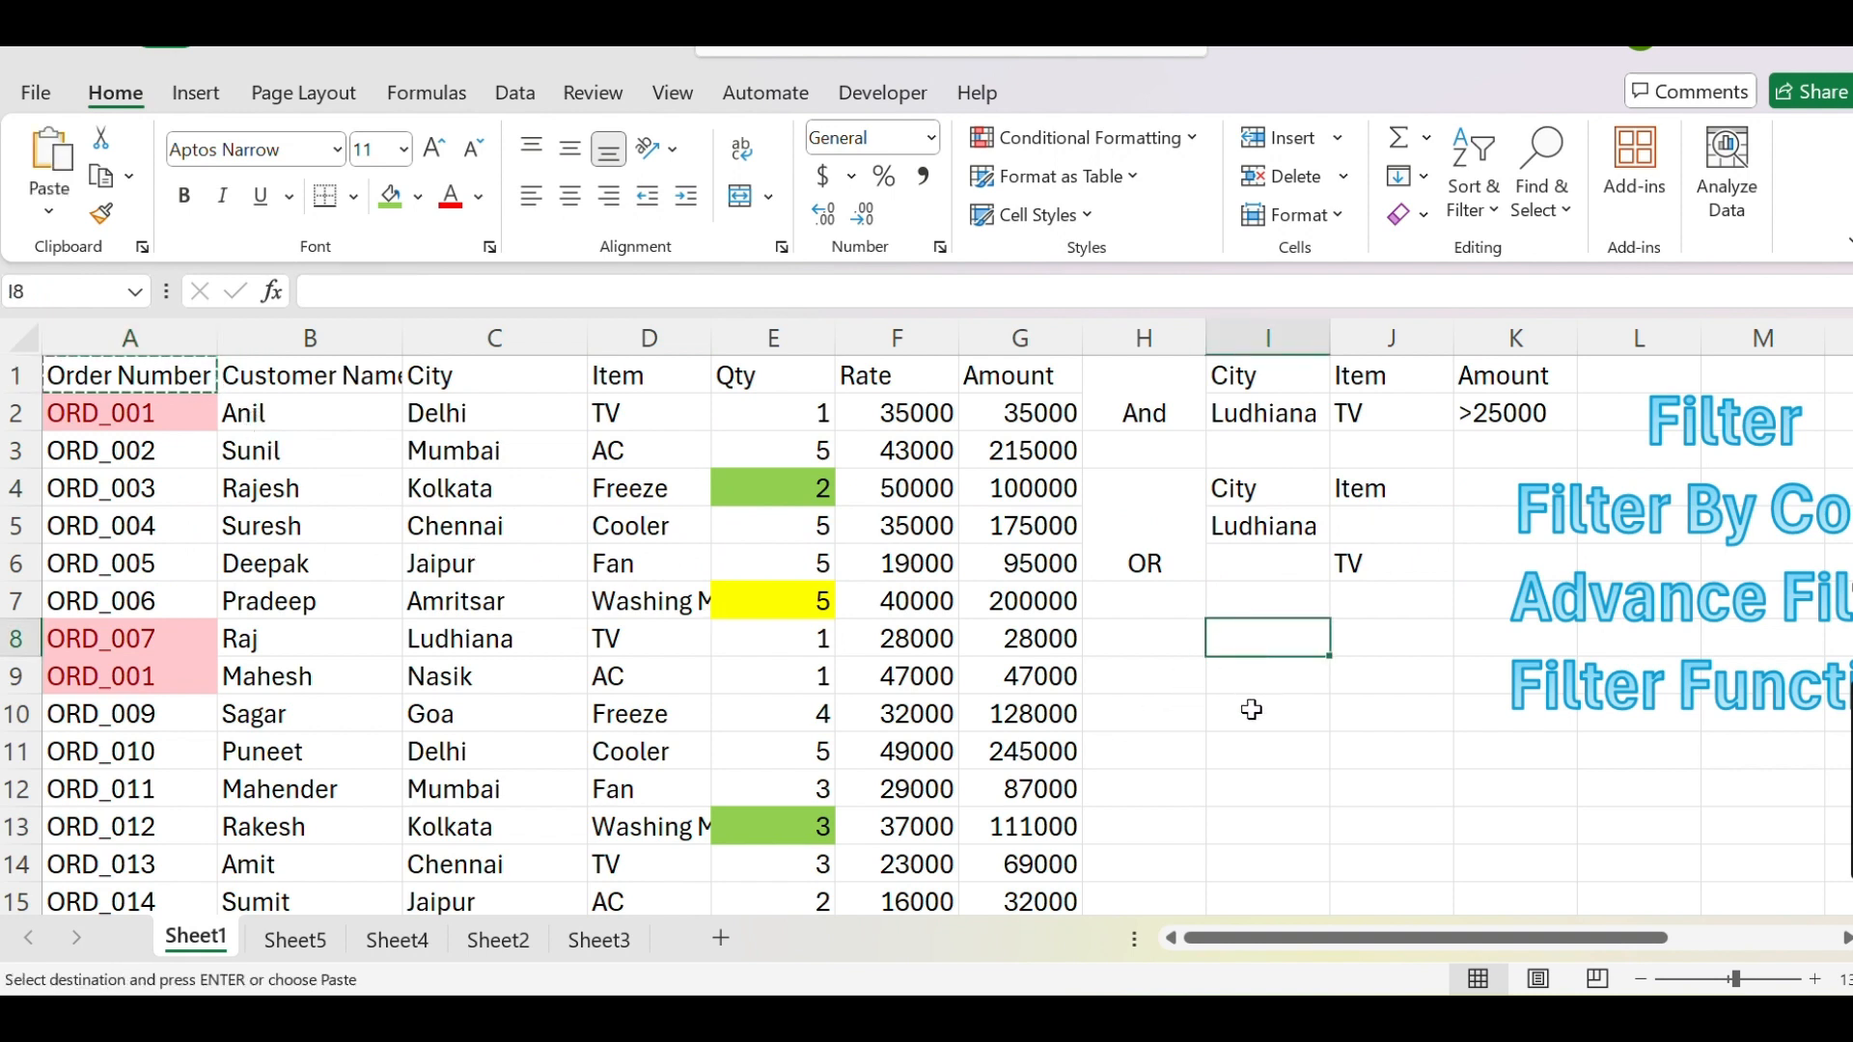
{"action": "key", "text": "ctrl+v"}
{"action": "left_click", "coordinate": [175, 769]}
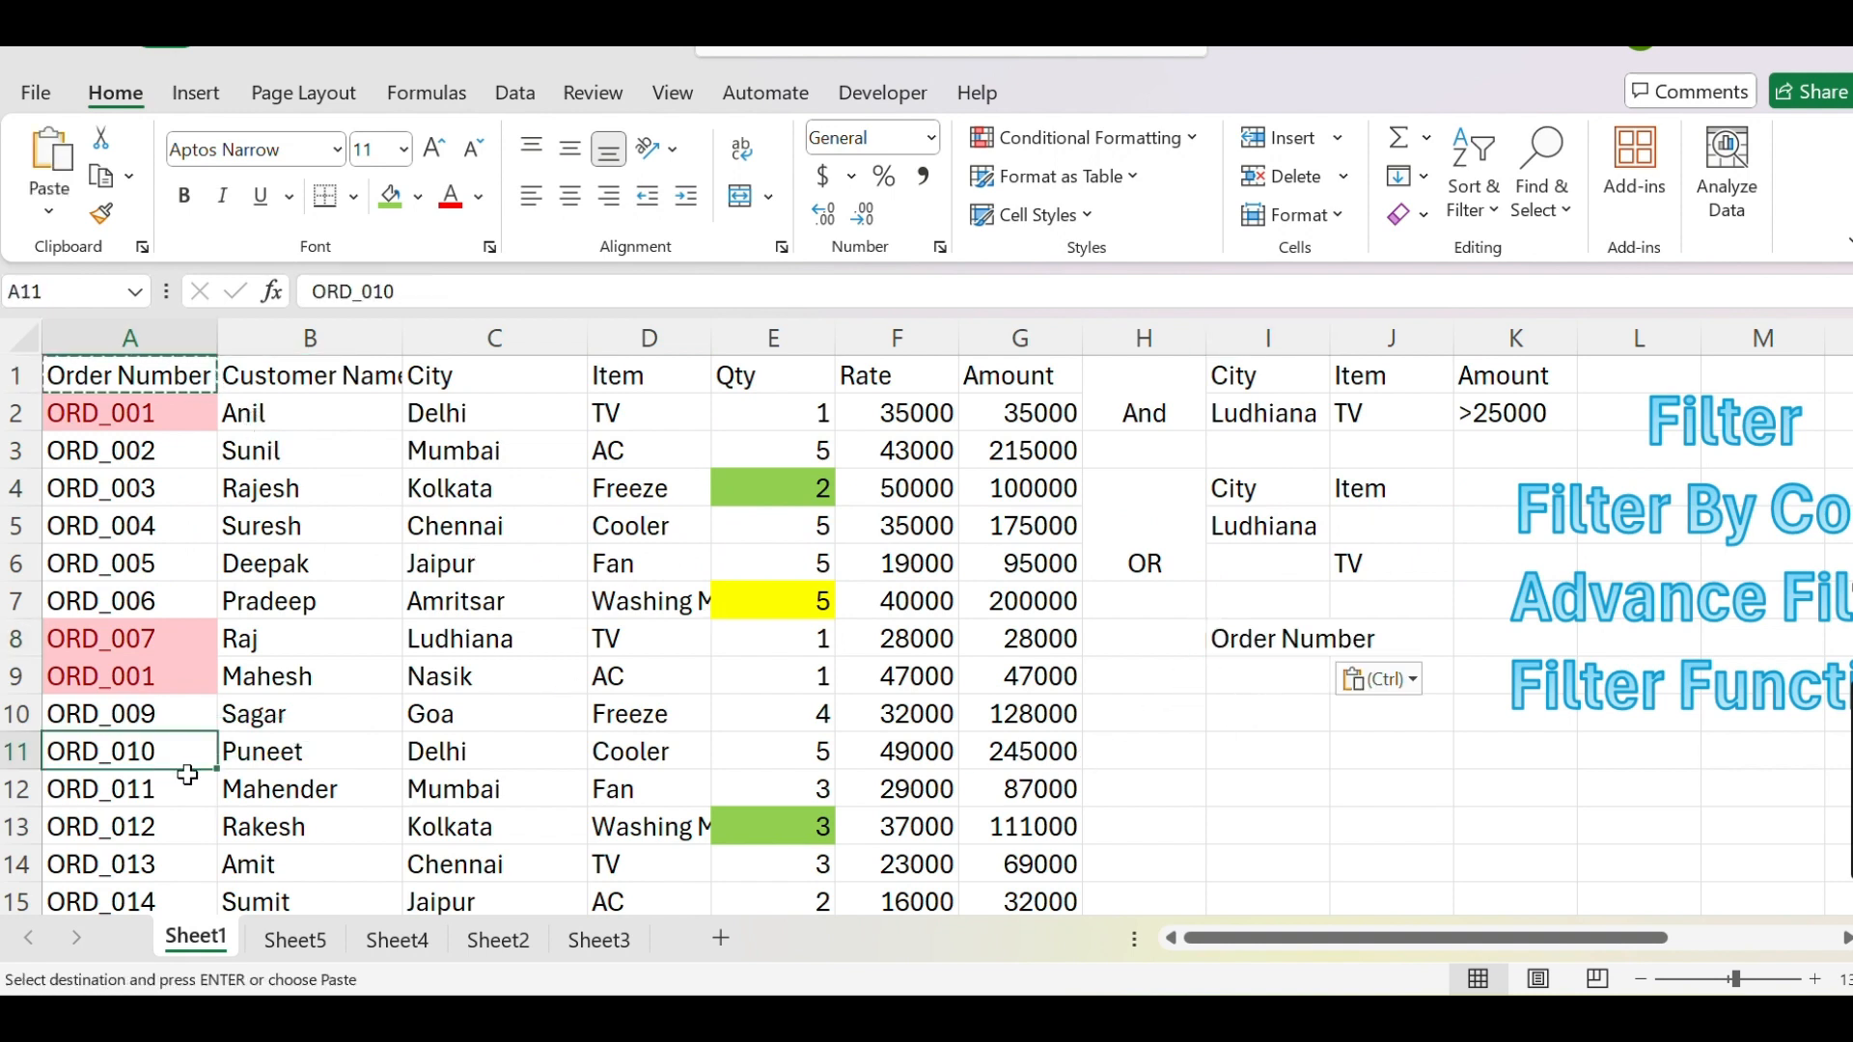
{"action": "key", "text": "ctrl+c"}
{"action": "left_click", "coordinate": [1255, 676]}
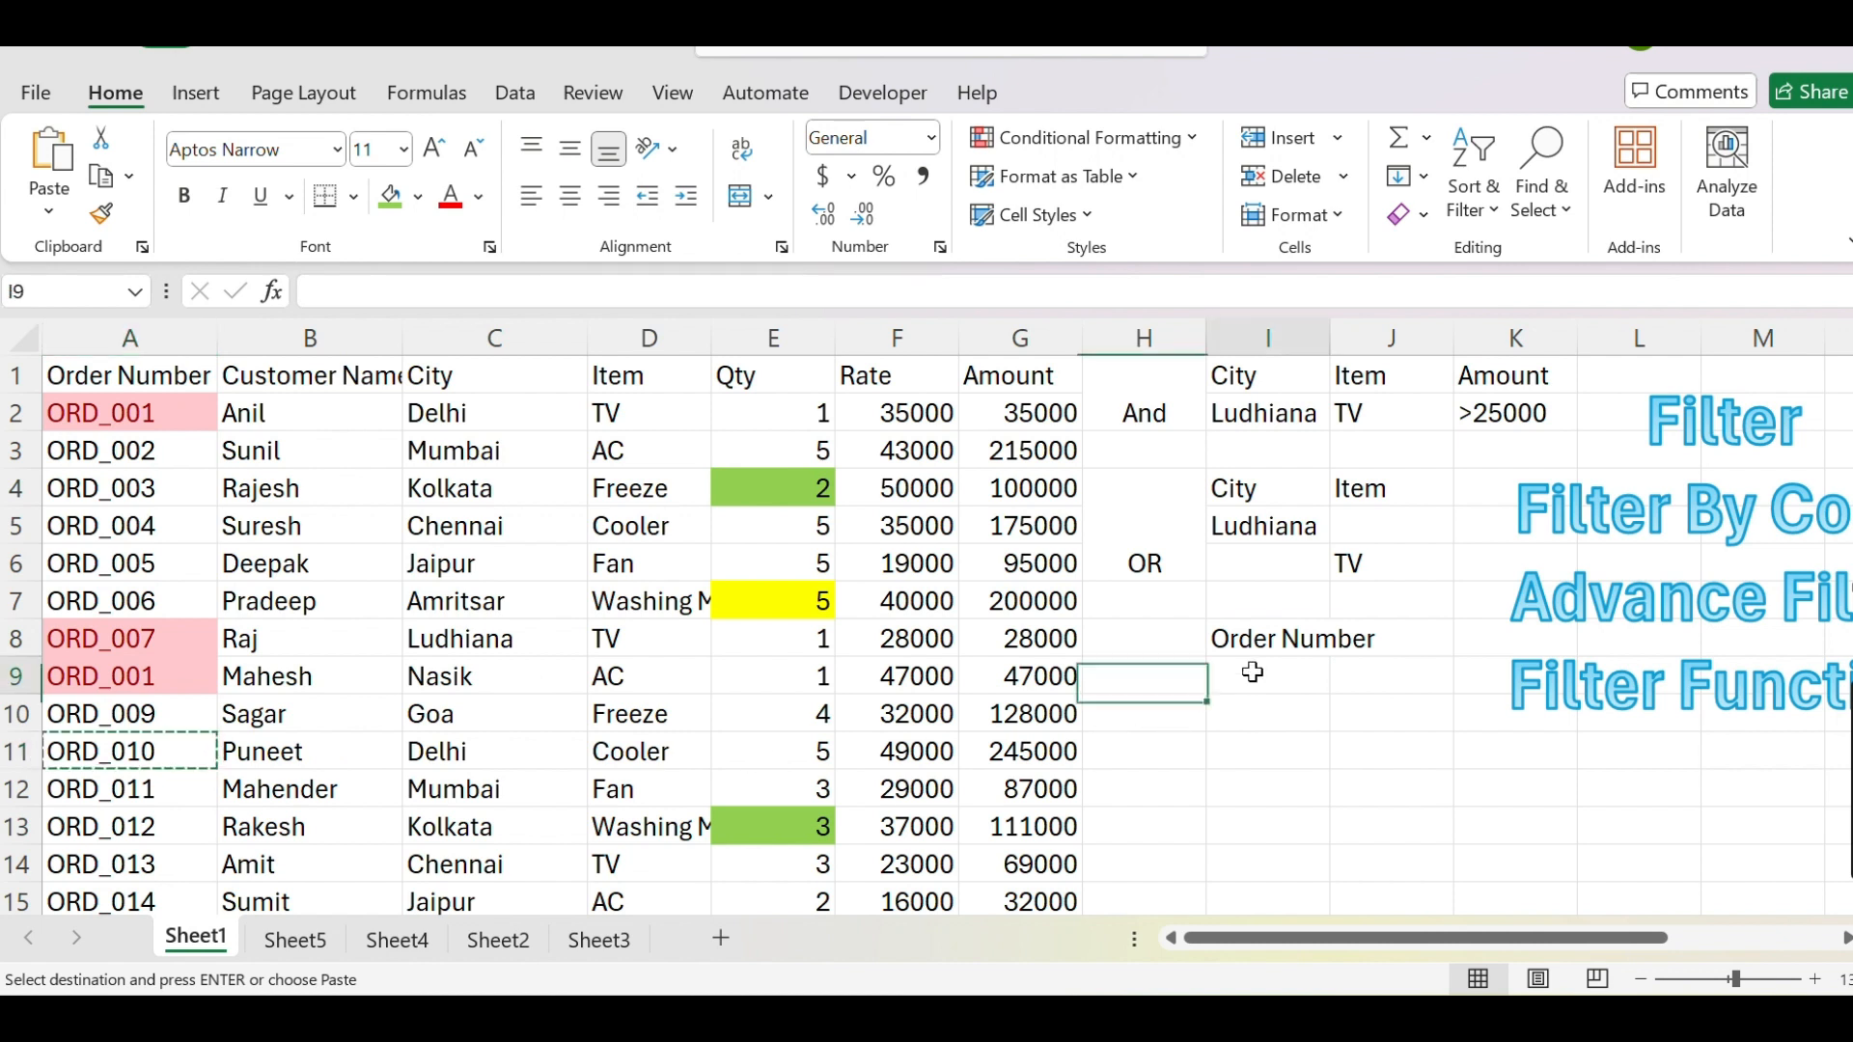
{"action": "key", "text": "Return"}
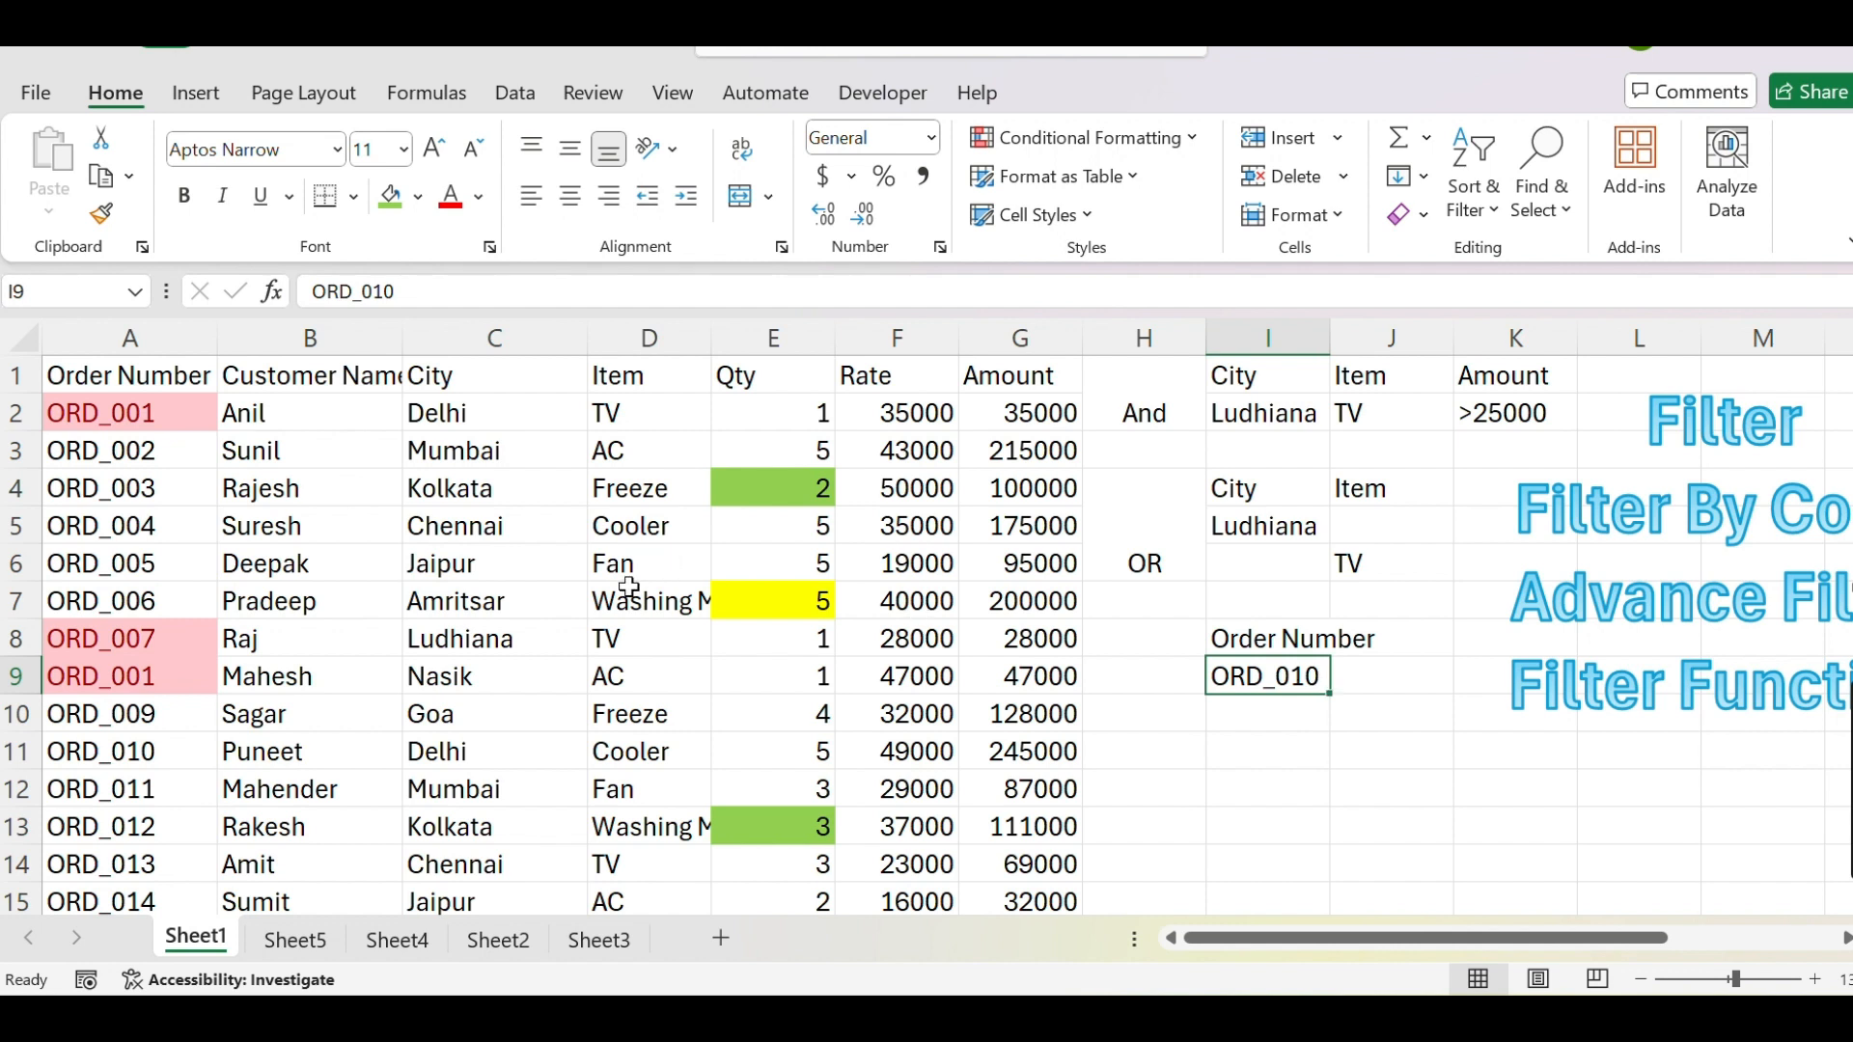
{"action": "left_click", "coordinate": [777, 49]}
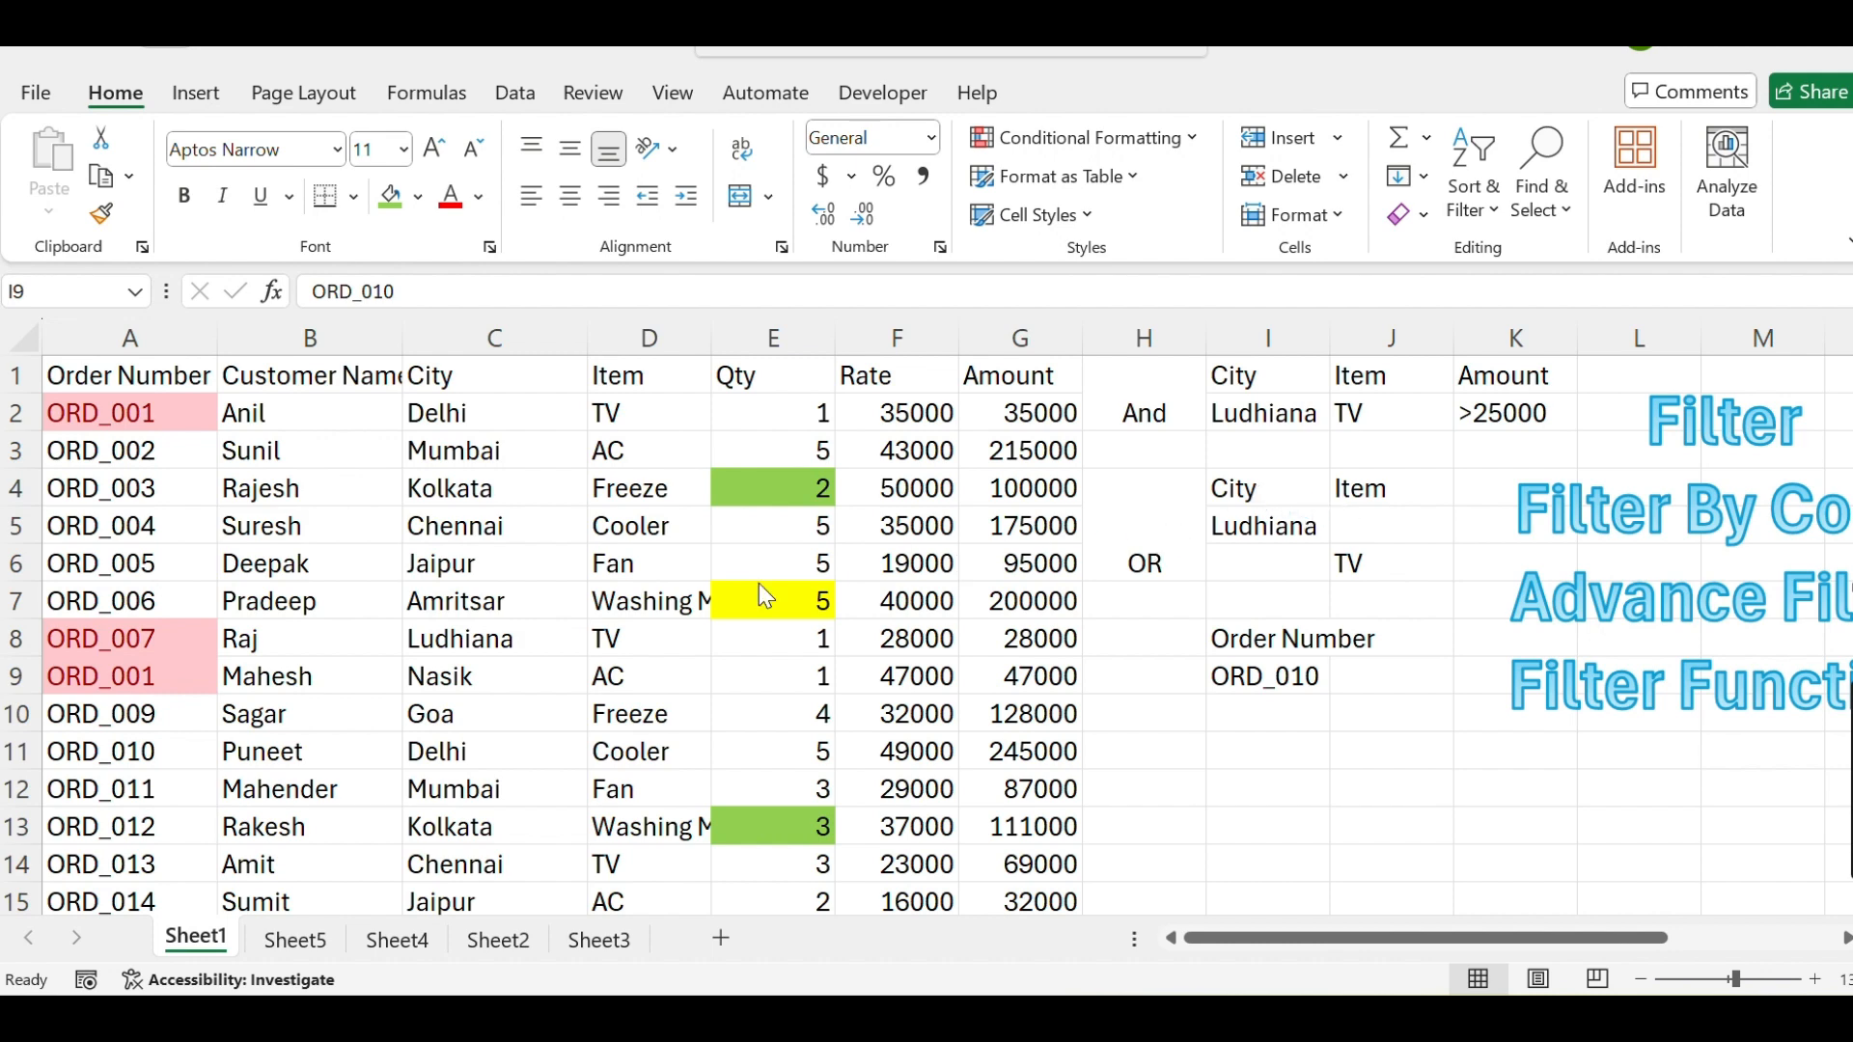
Compare the last rows of the source list with the filtered result blocks below it
{"action": "scroll", "coordinate": [725, 600], "scroll_direction": "down", "scroll_amount": 13}
{"action": "scroll", "coordinate": [726, 598], "scroll_direction": "down", "scroll_amount": 3}
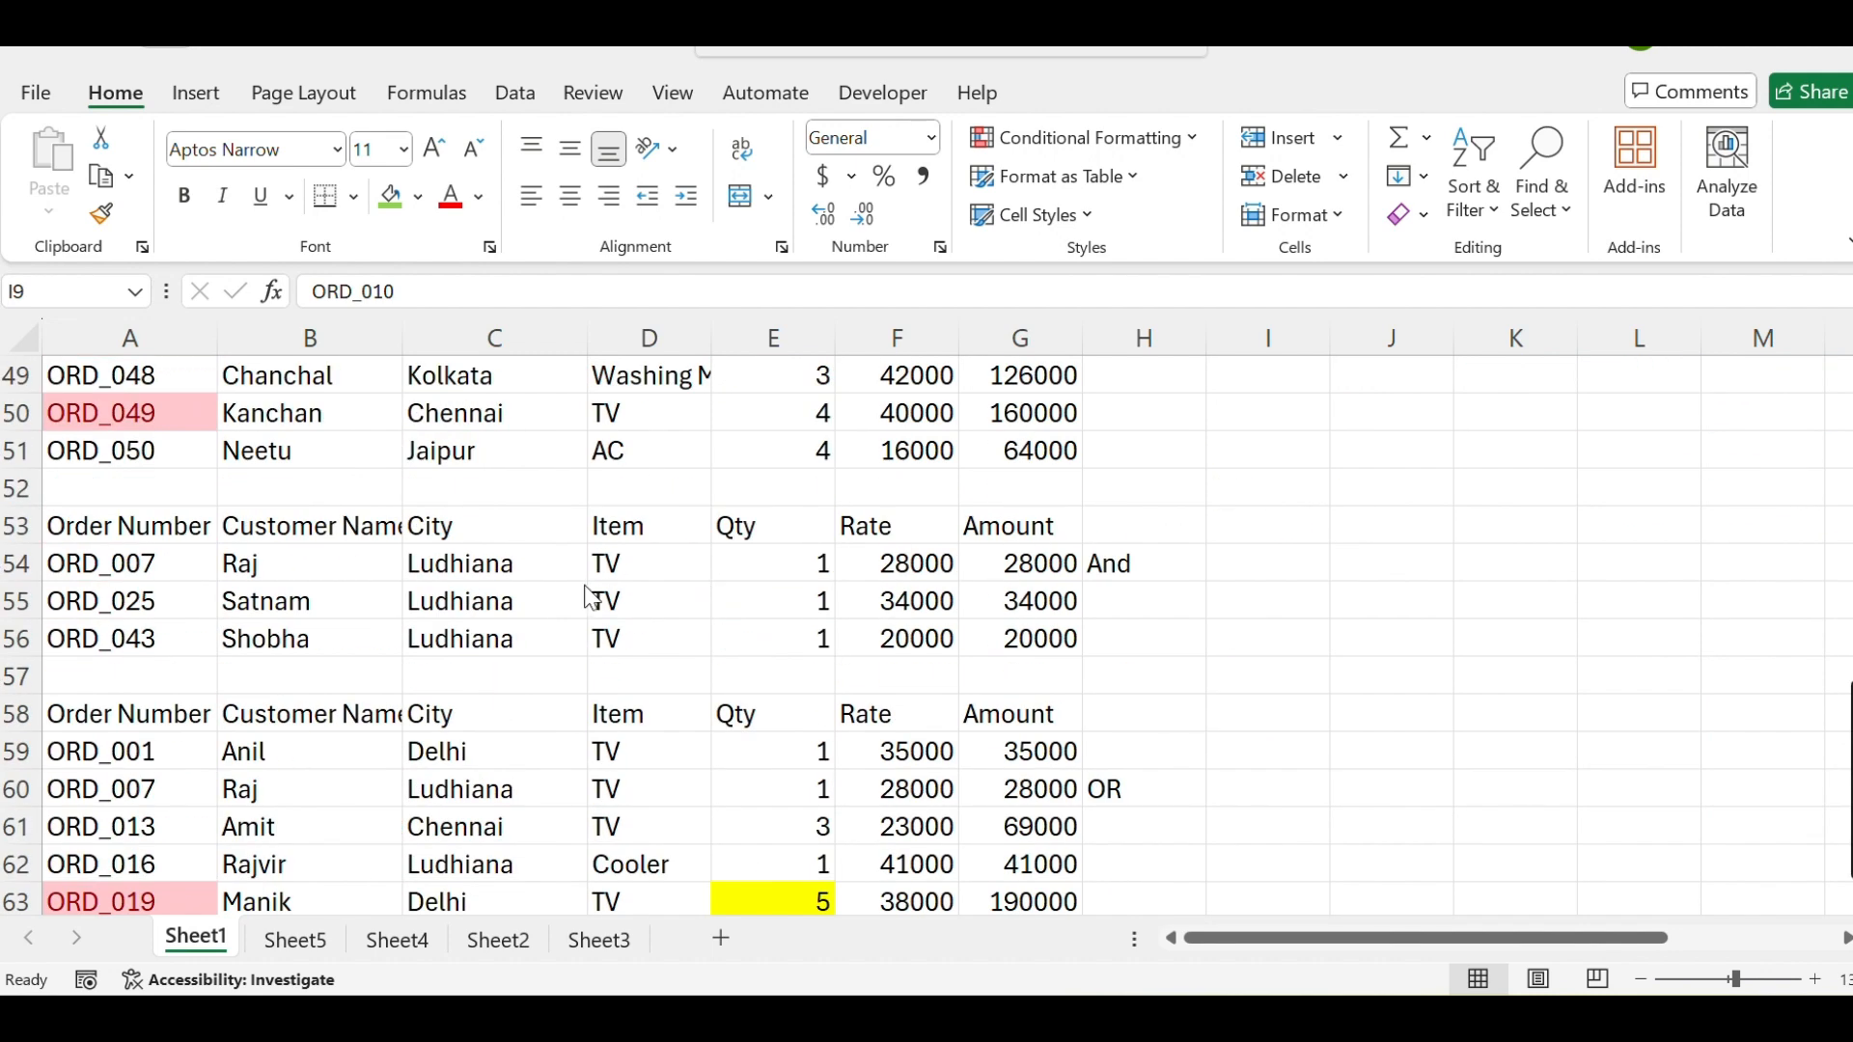
{"action": "left_click", "coordinate": [517, 412]}
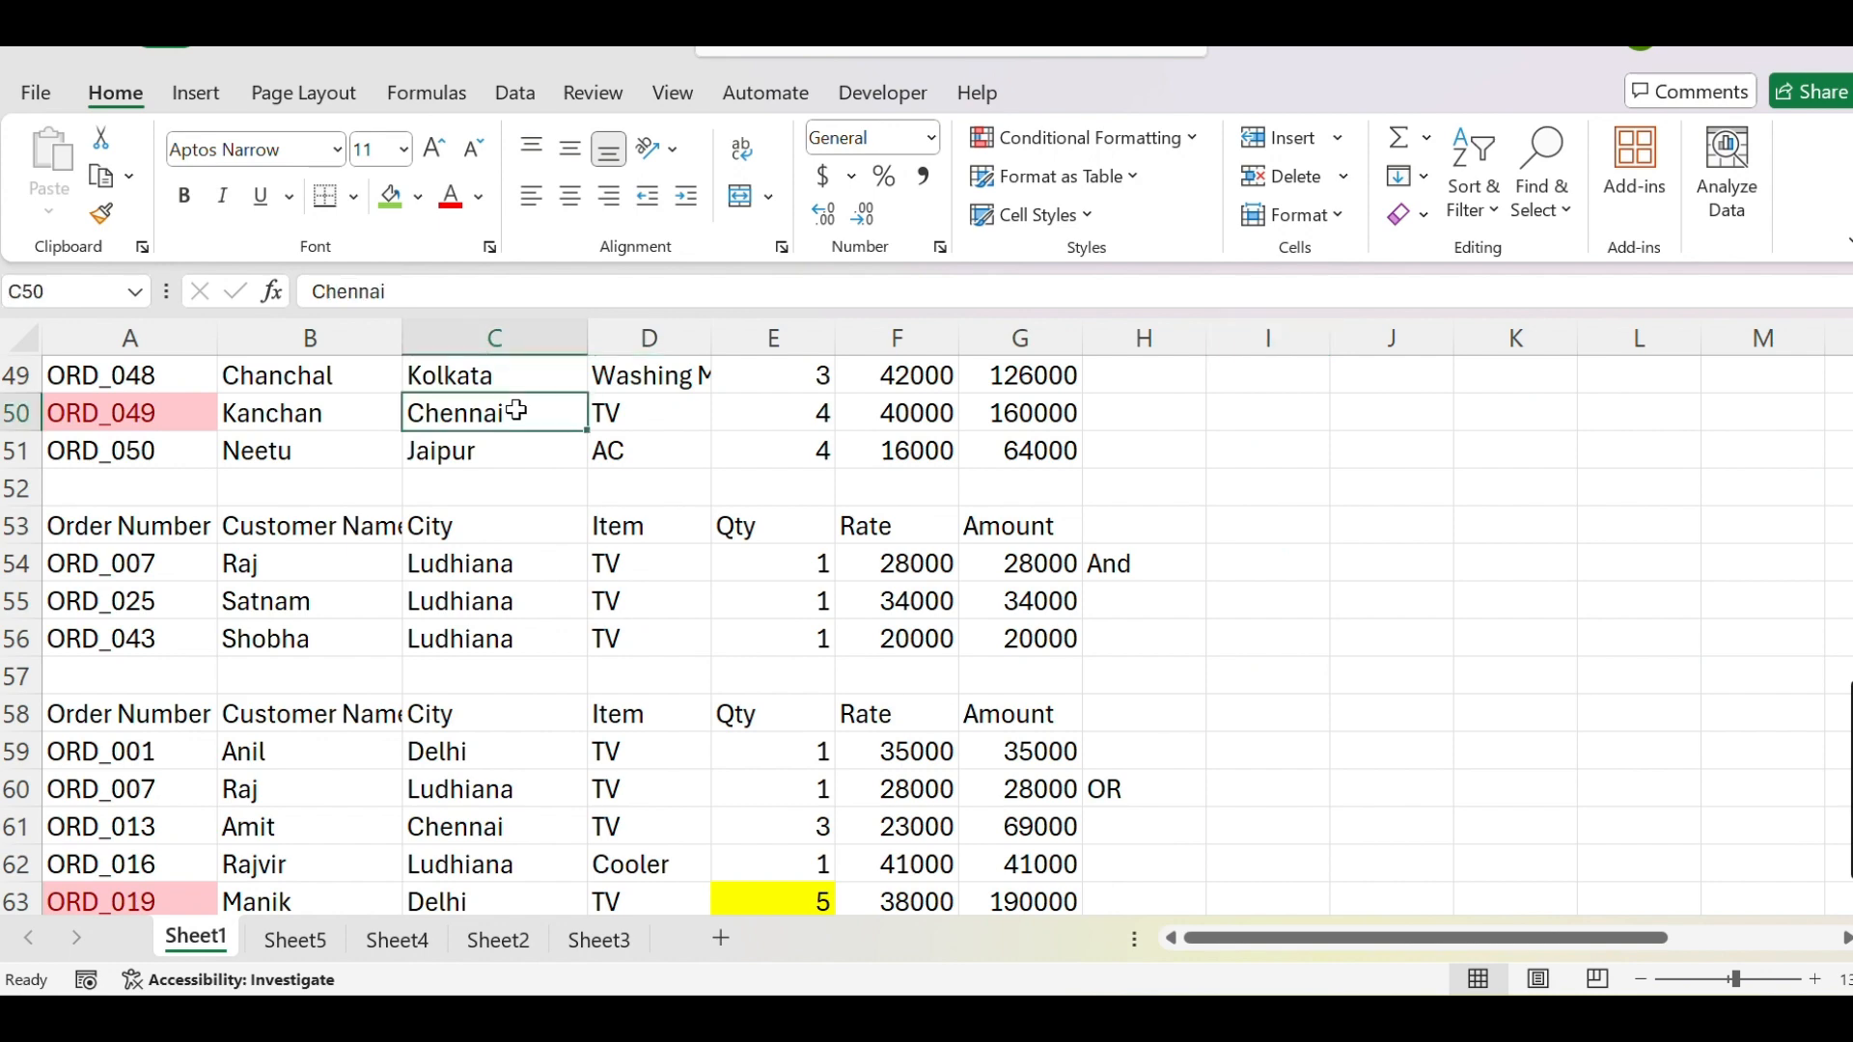
{"action": "scroll", "coordinate": [518, 411], "scroll_direction": "down", "scroll_amount": 4}
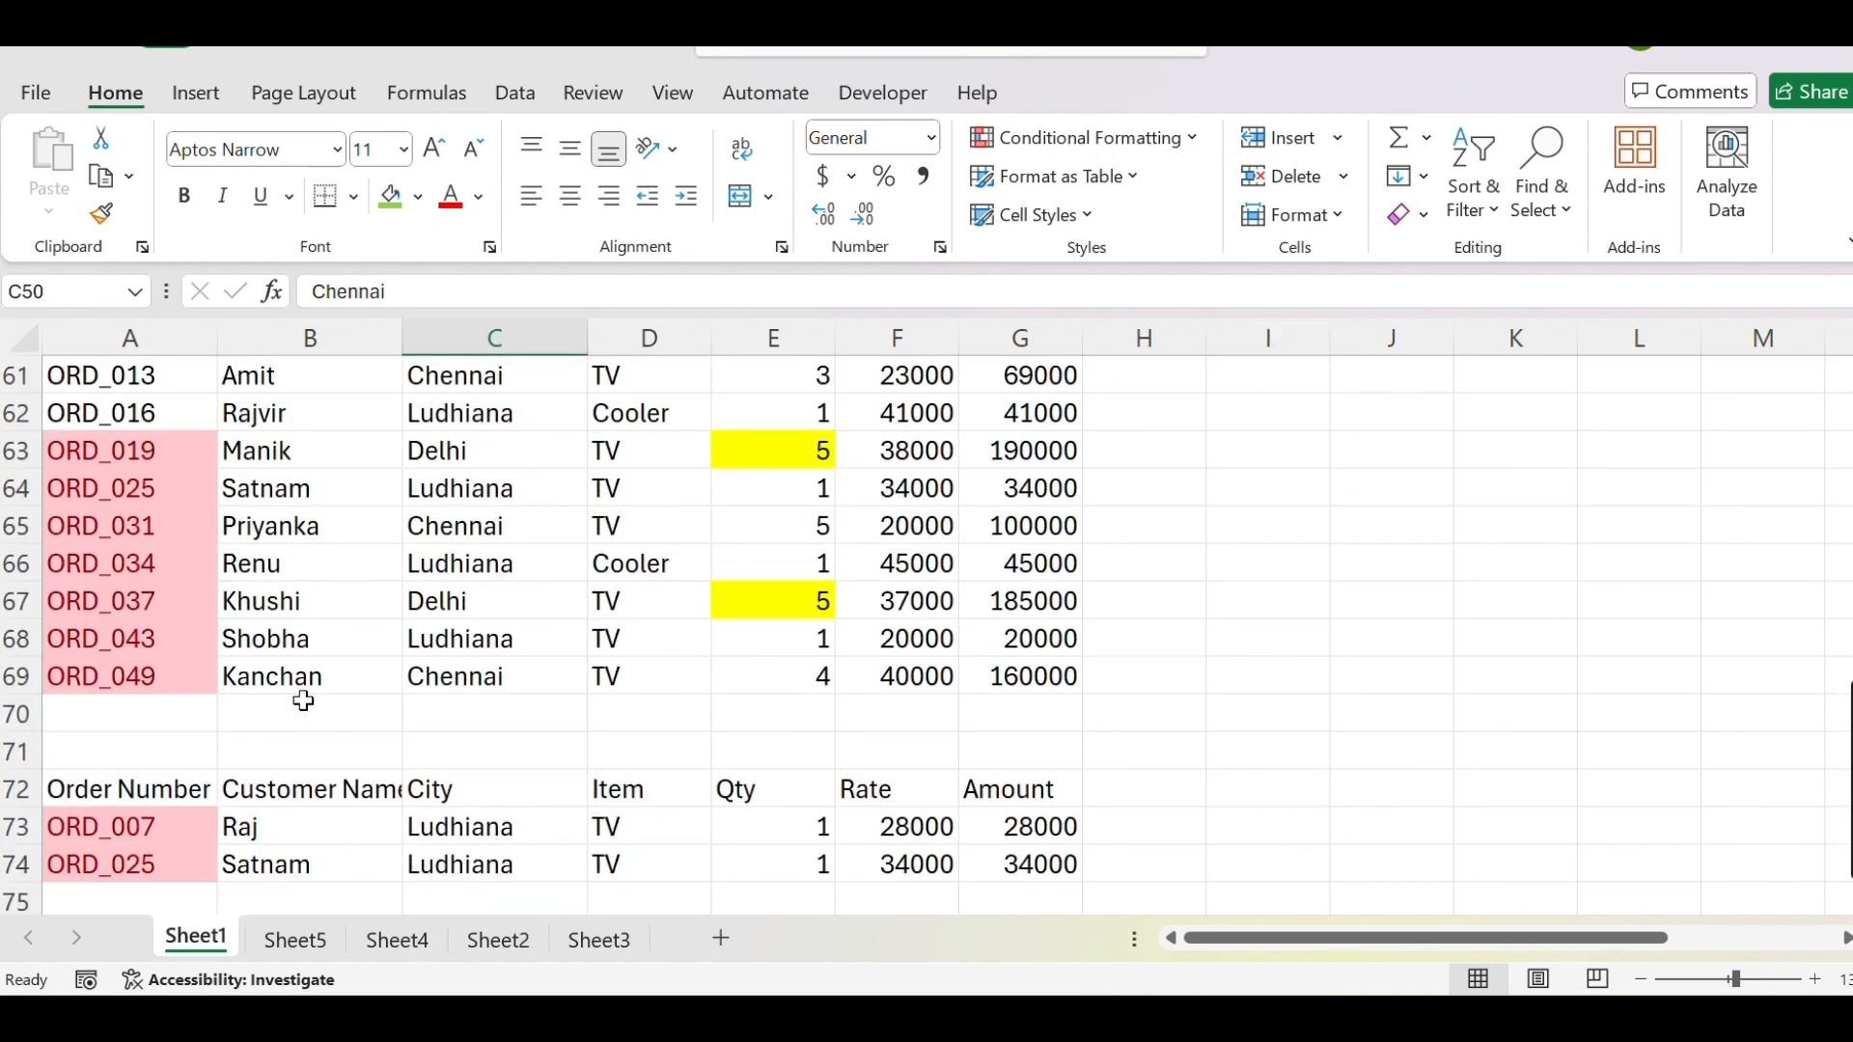
{"action": "scroll", "coordinate": [314, 689], "scroll_direction": "up", "scroll_amount": 5}
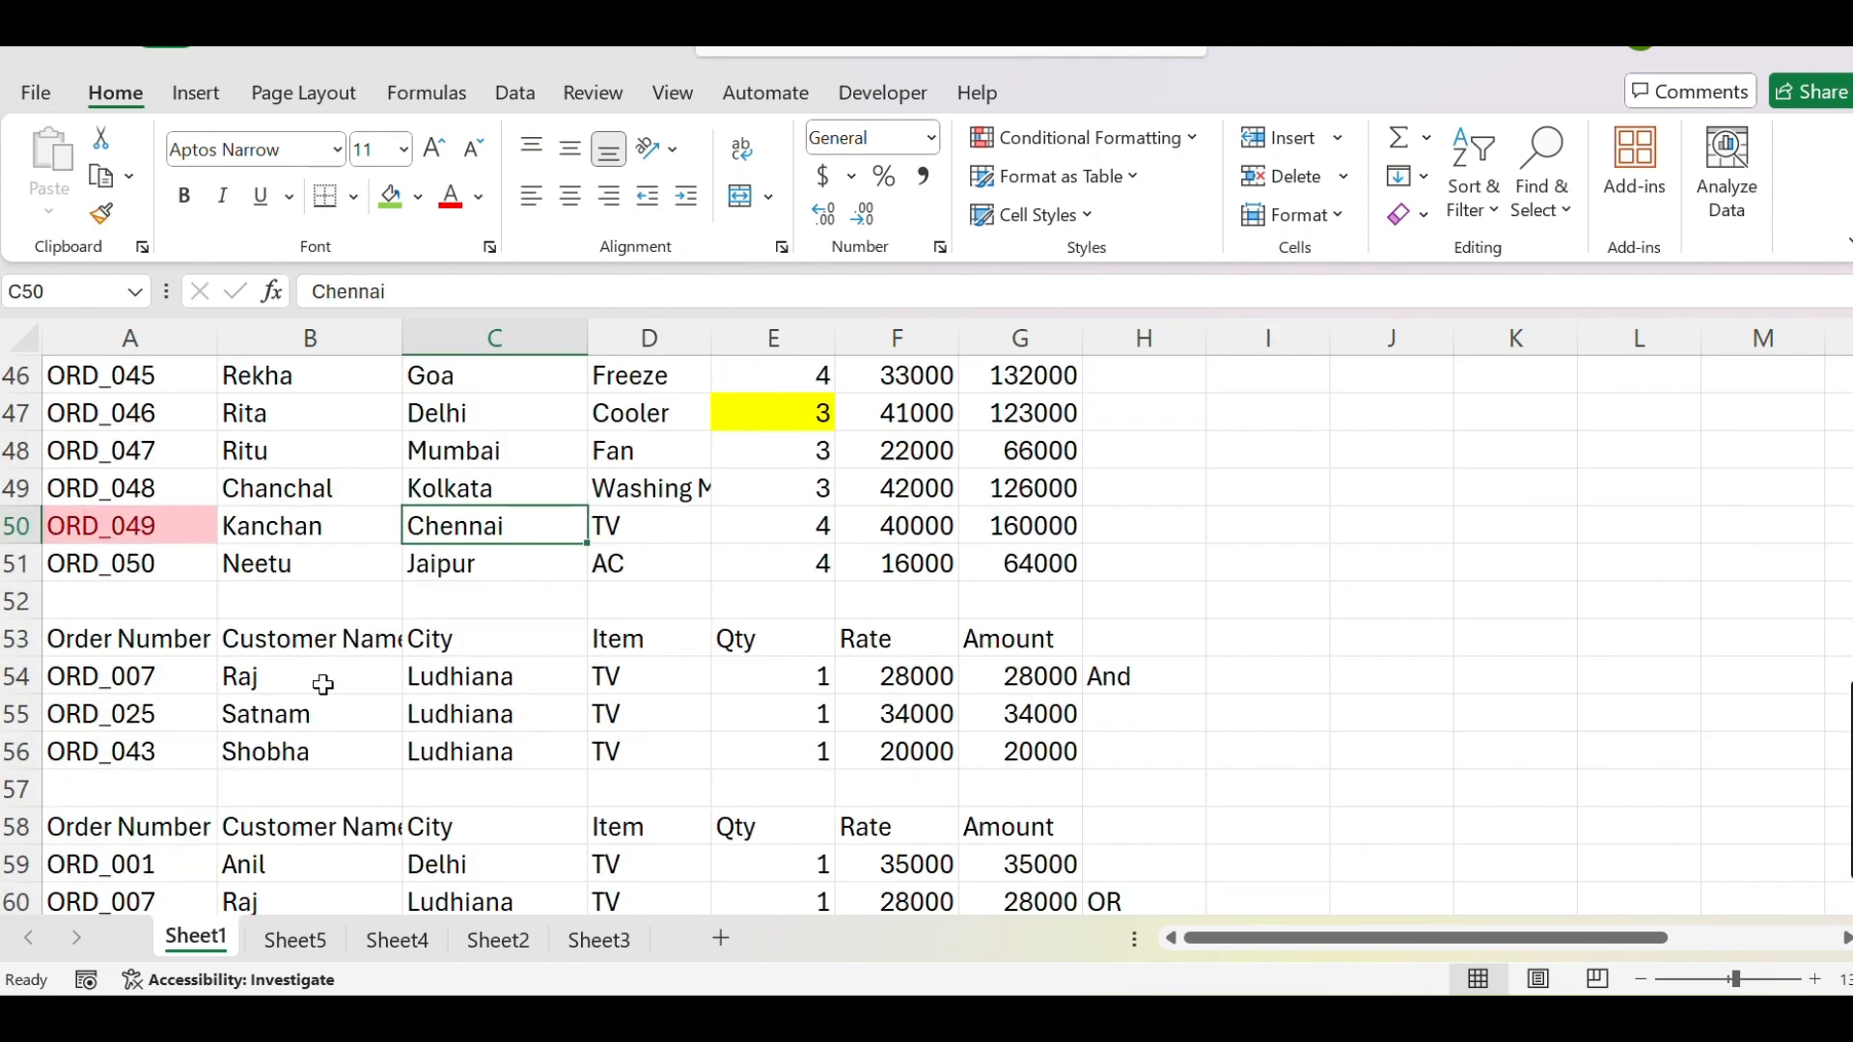
{"action": "left_click", "coordinate": [287, 530]}
{"action": "left_click", "coordinate": [306, 488]}
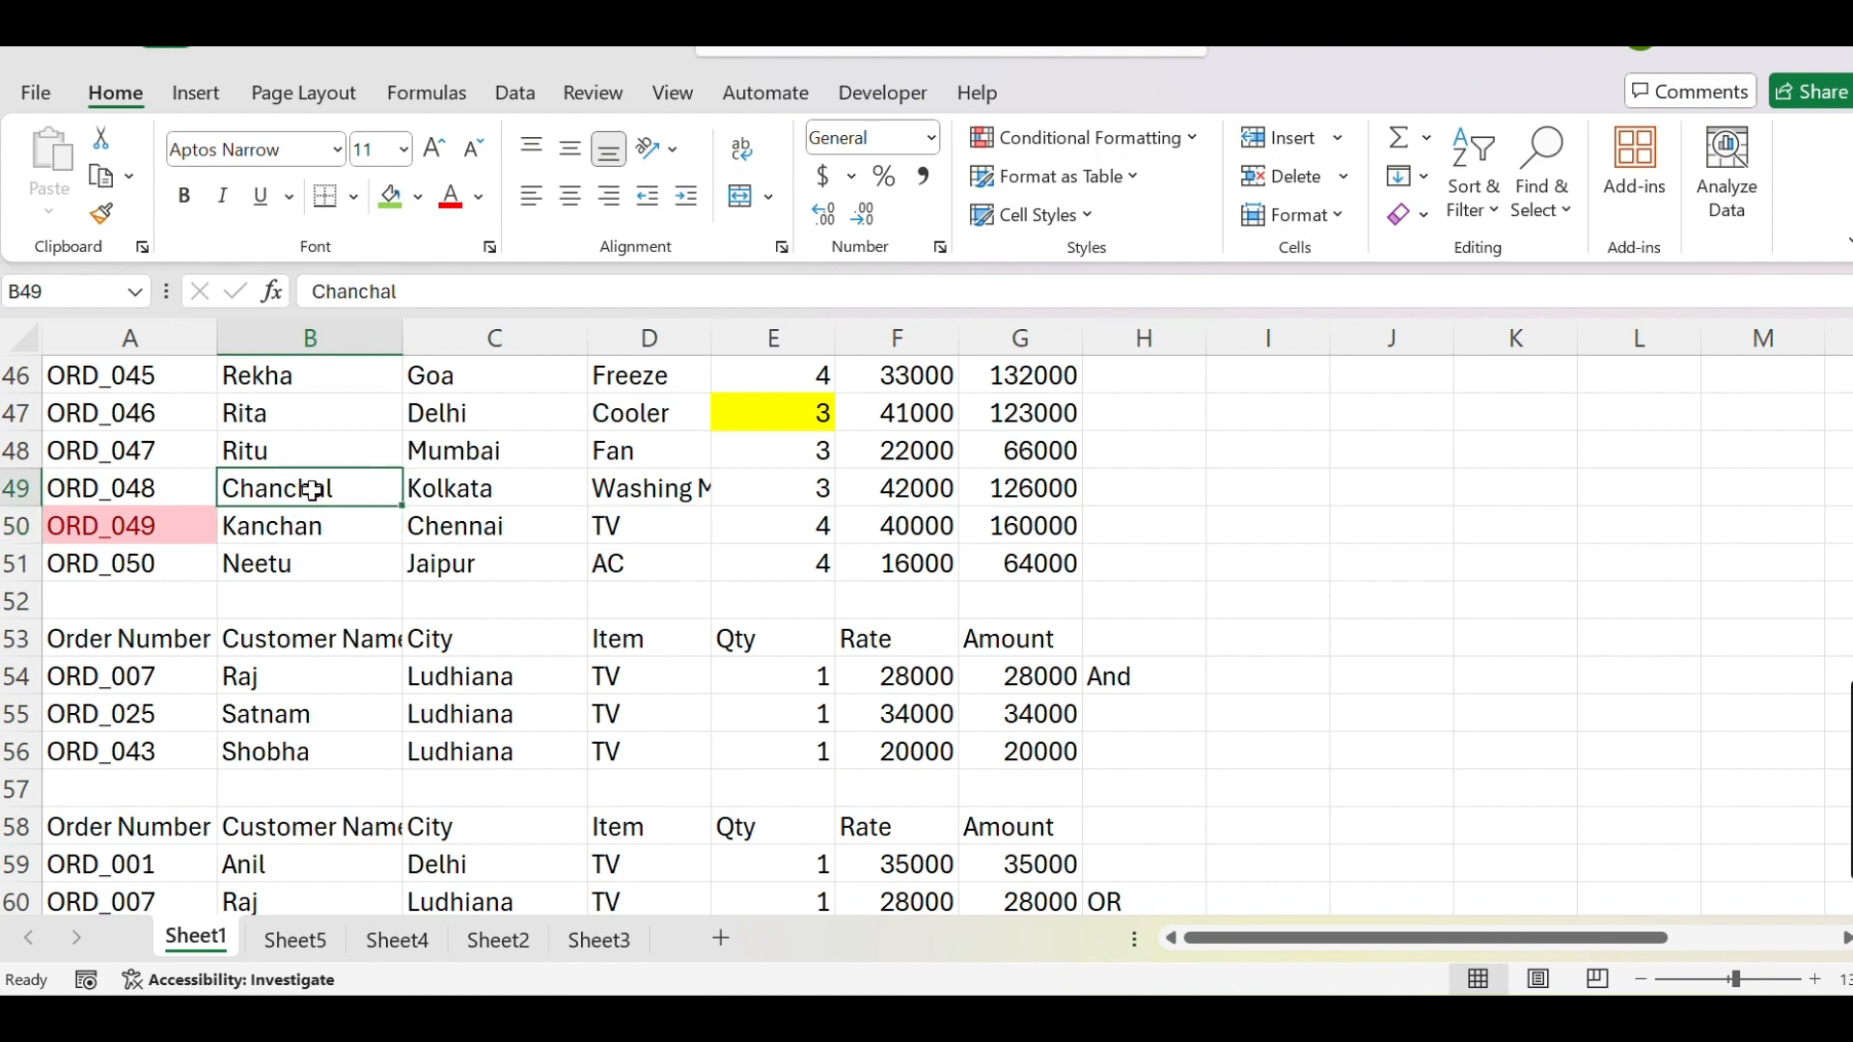
Try replacing the customer name in B50 with the one from B46, check the copied results for it, and undo the replacement
{"action": "left_click", "coordinate": [290, 381]}
{"action": "key", "text": "ctrl+c"}
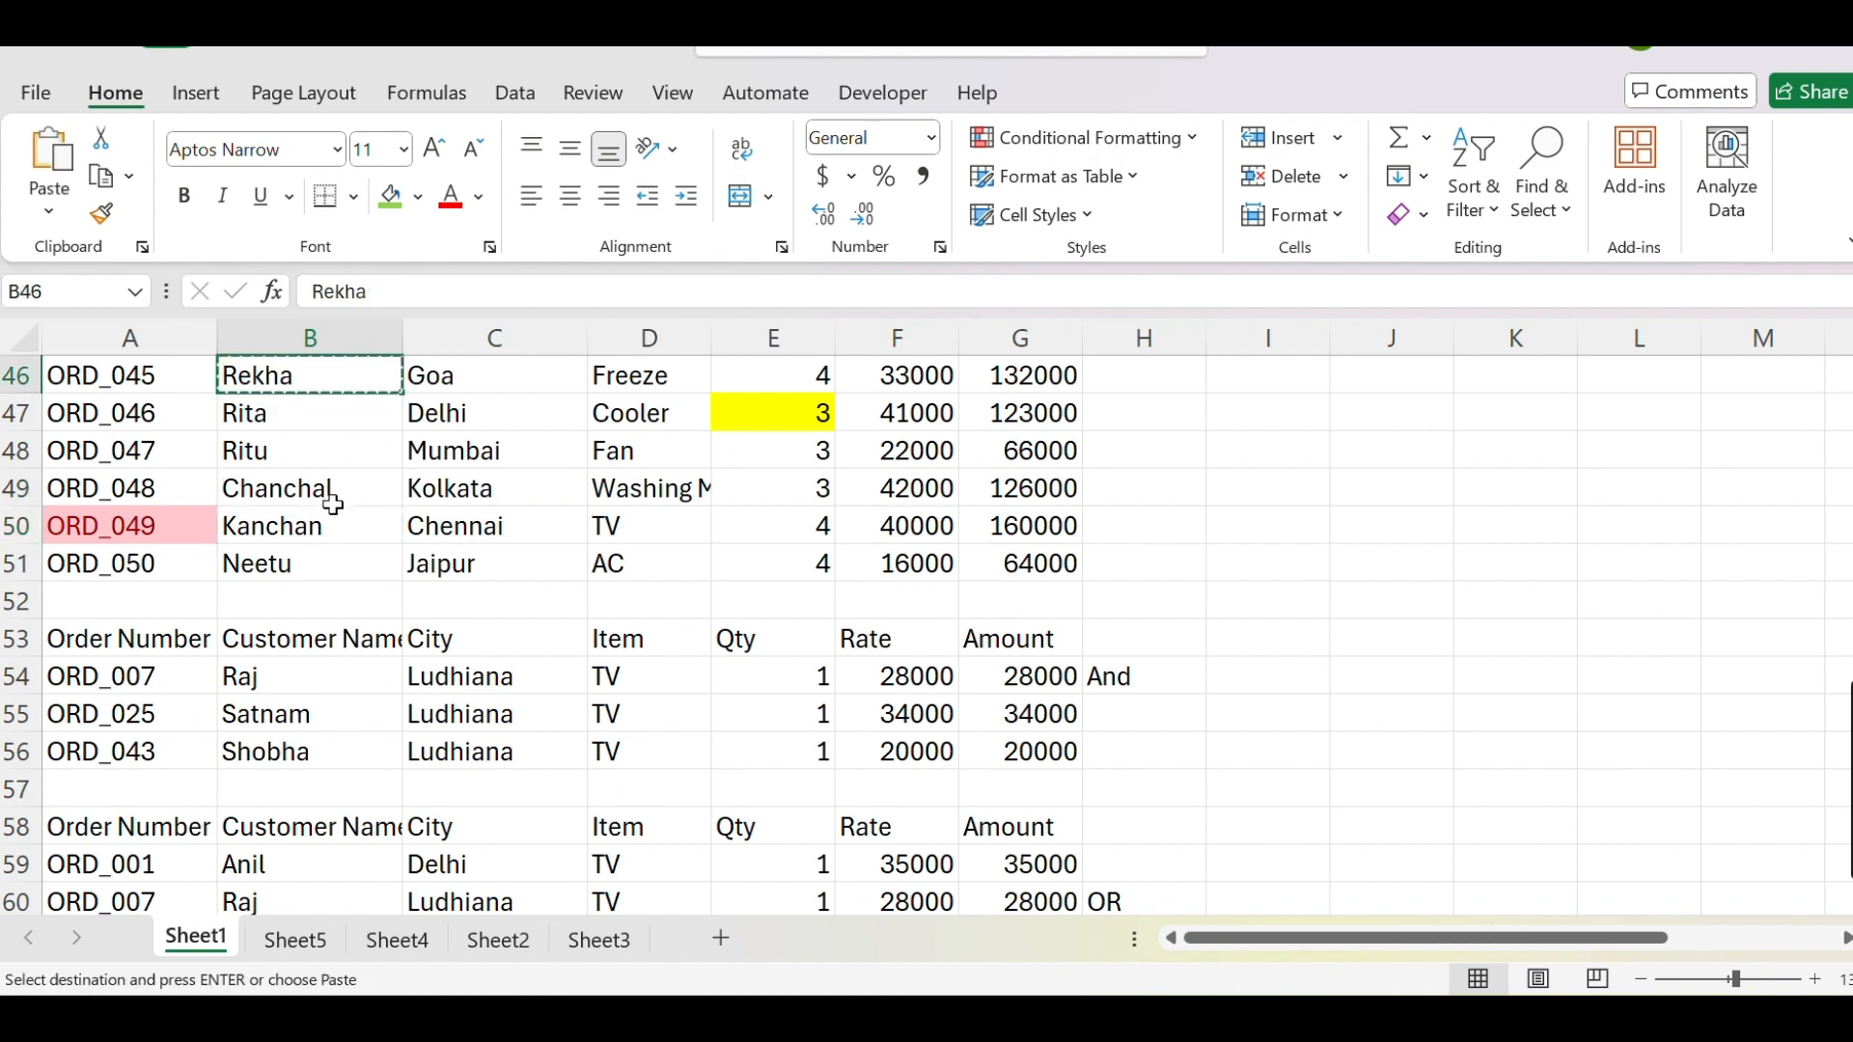
{"action": "left_click", "coordinate": [322, 527]}
{"action": "key", "text": "Return"}
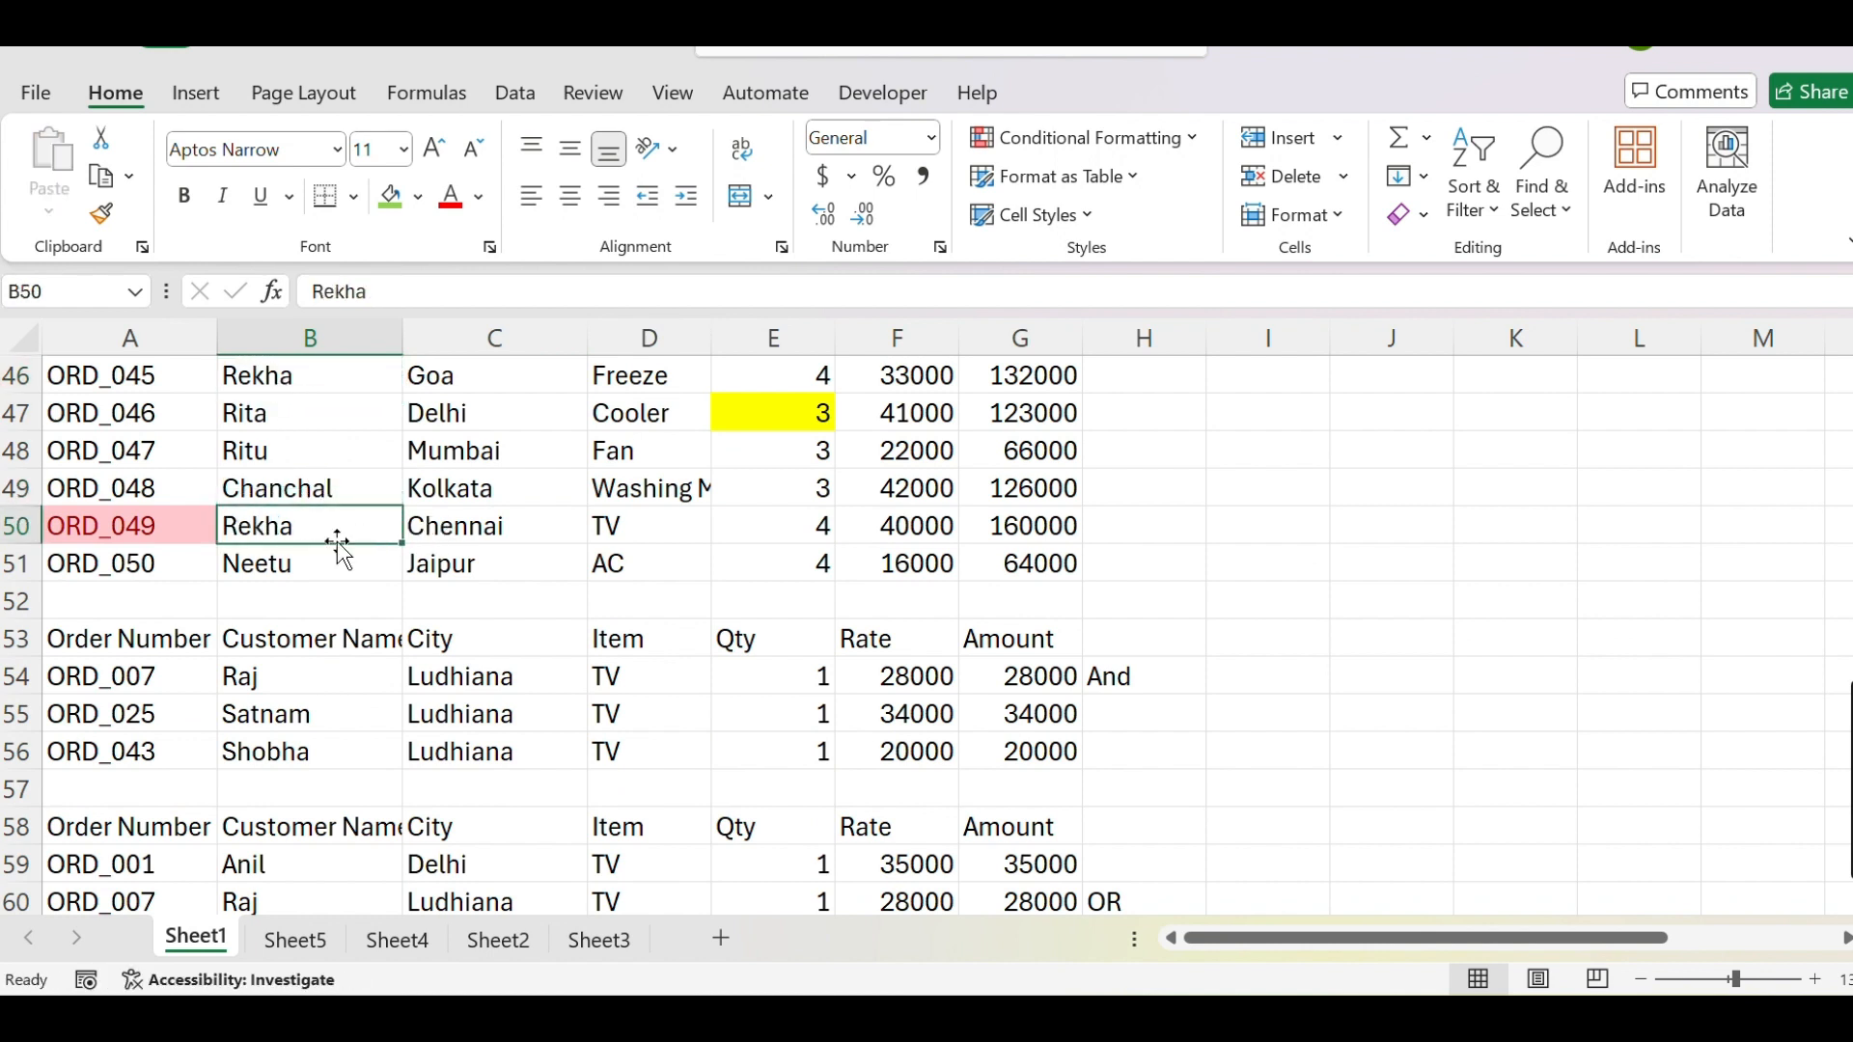
{"action": "scroll", "coordinate": [339, 529], "scroll_direction": "down", "scroll_amount": 5}
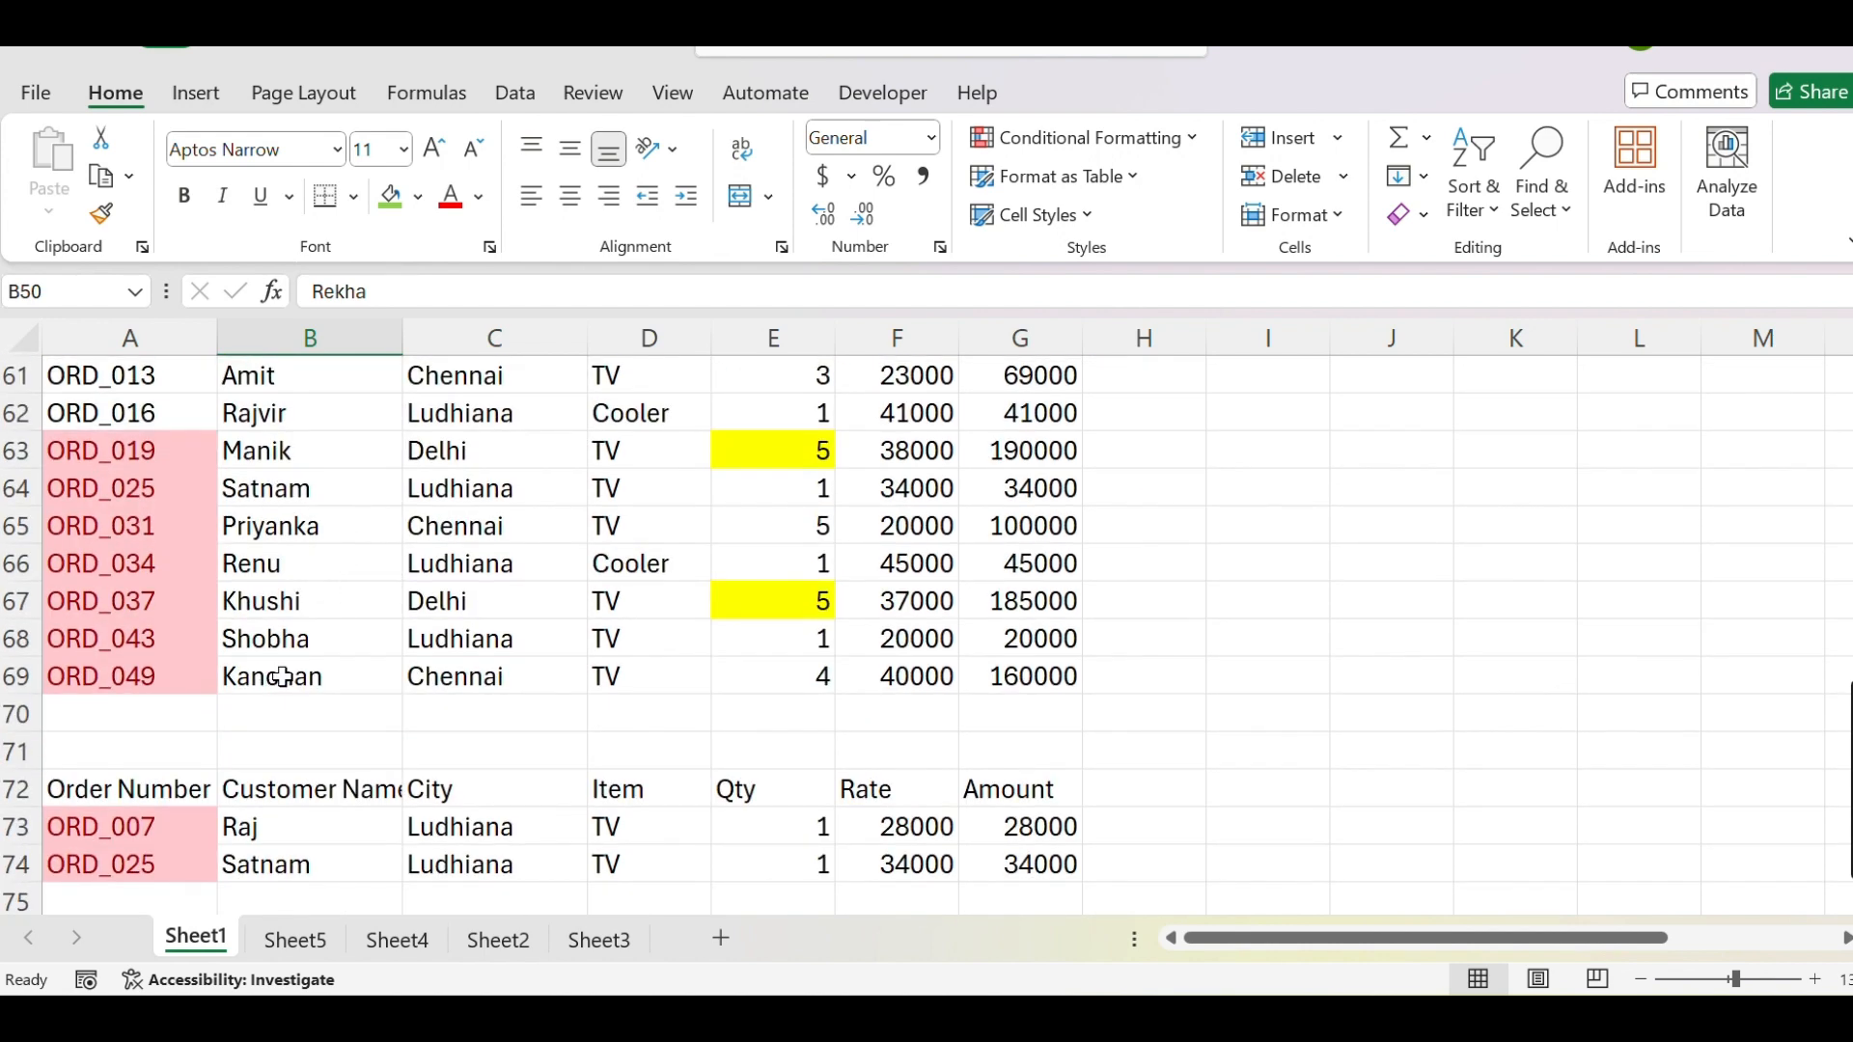
{"action": "scroll", "coordinate": [275, 676], "scroll_direction": "up", "scroll_amount": 5}
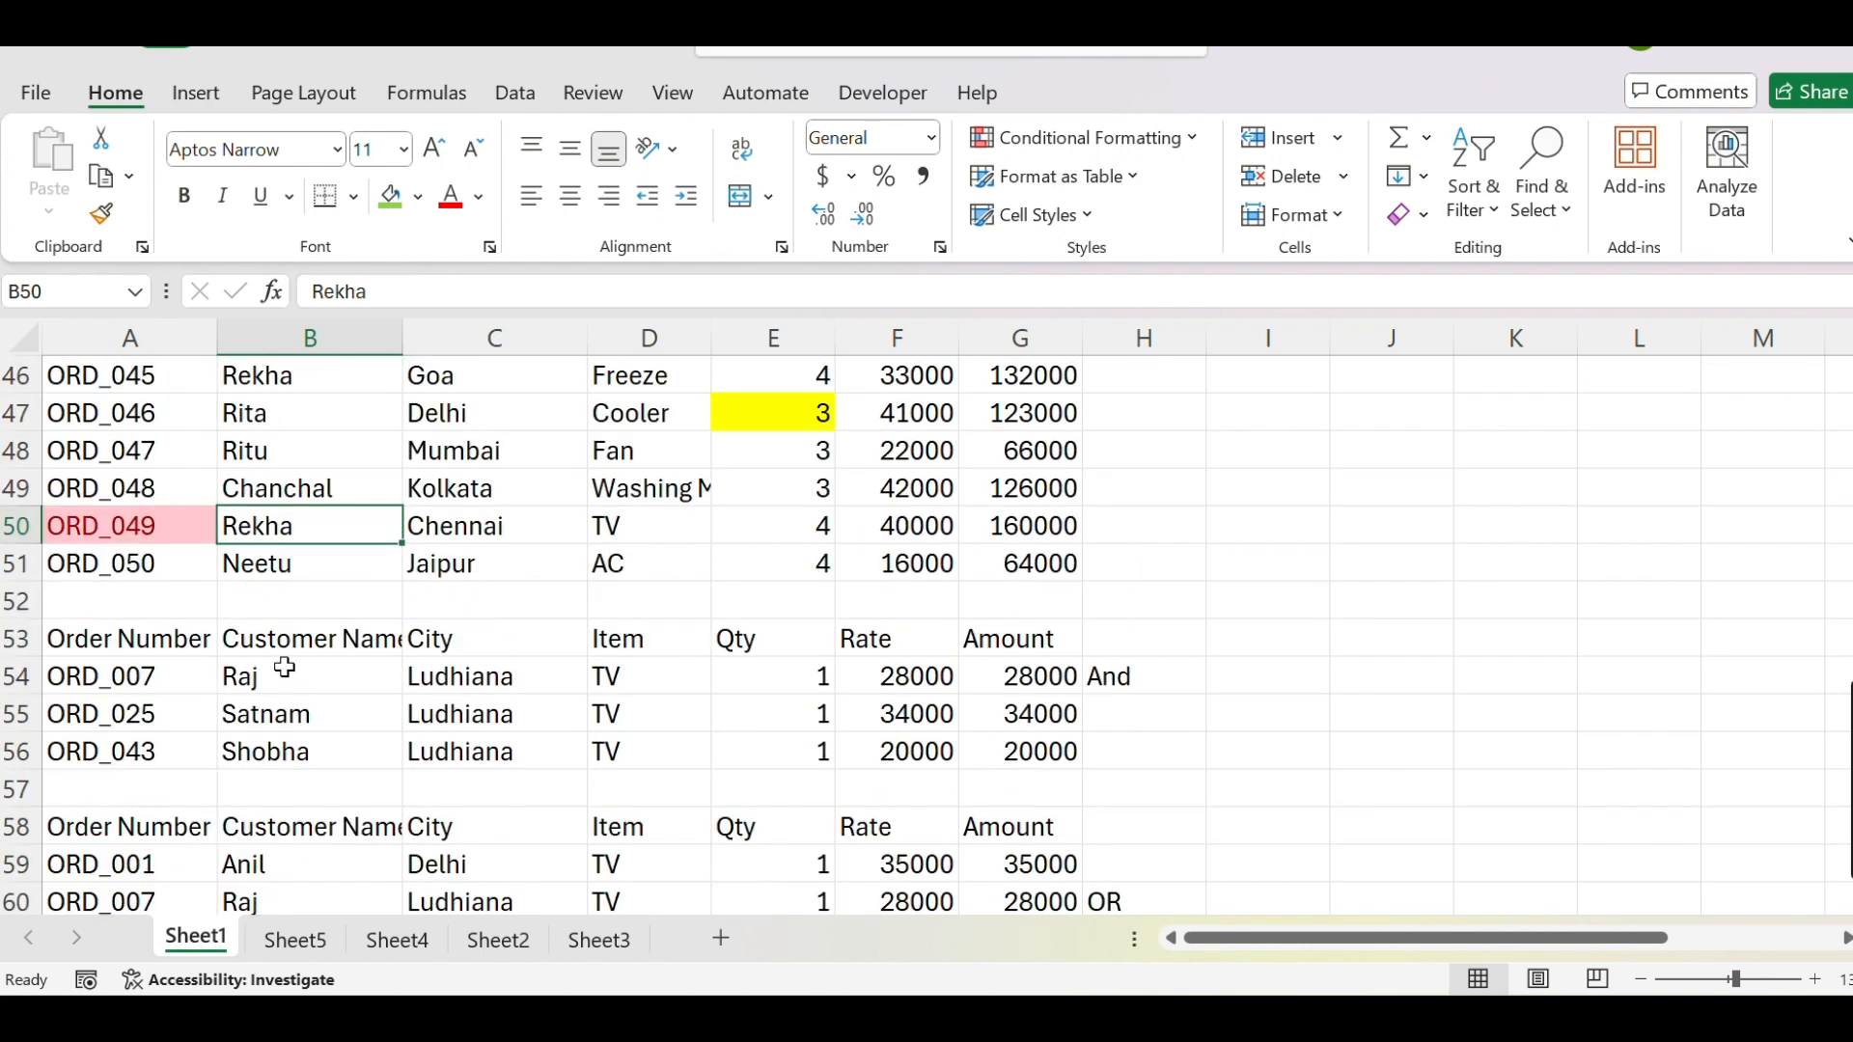
{"action": "key", "text": "ctrl+z"}
Review the And and OR criteria blocks, the >25000 Amount condition in K2 and the filtered results below the list
{"action": "scroll", "coordinate": [579, 637], "scroll_direction": "up", "scroll_amount": 9}
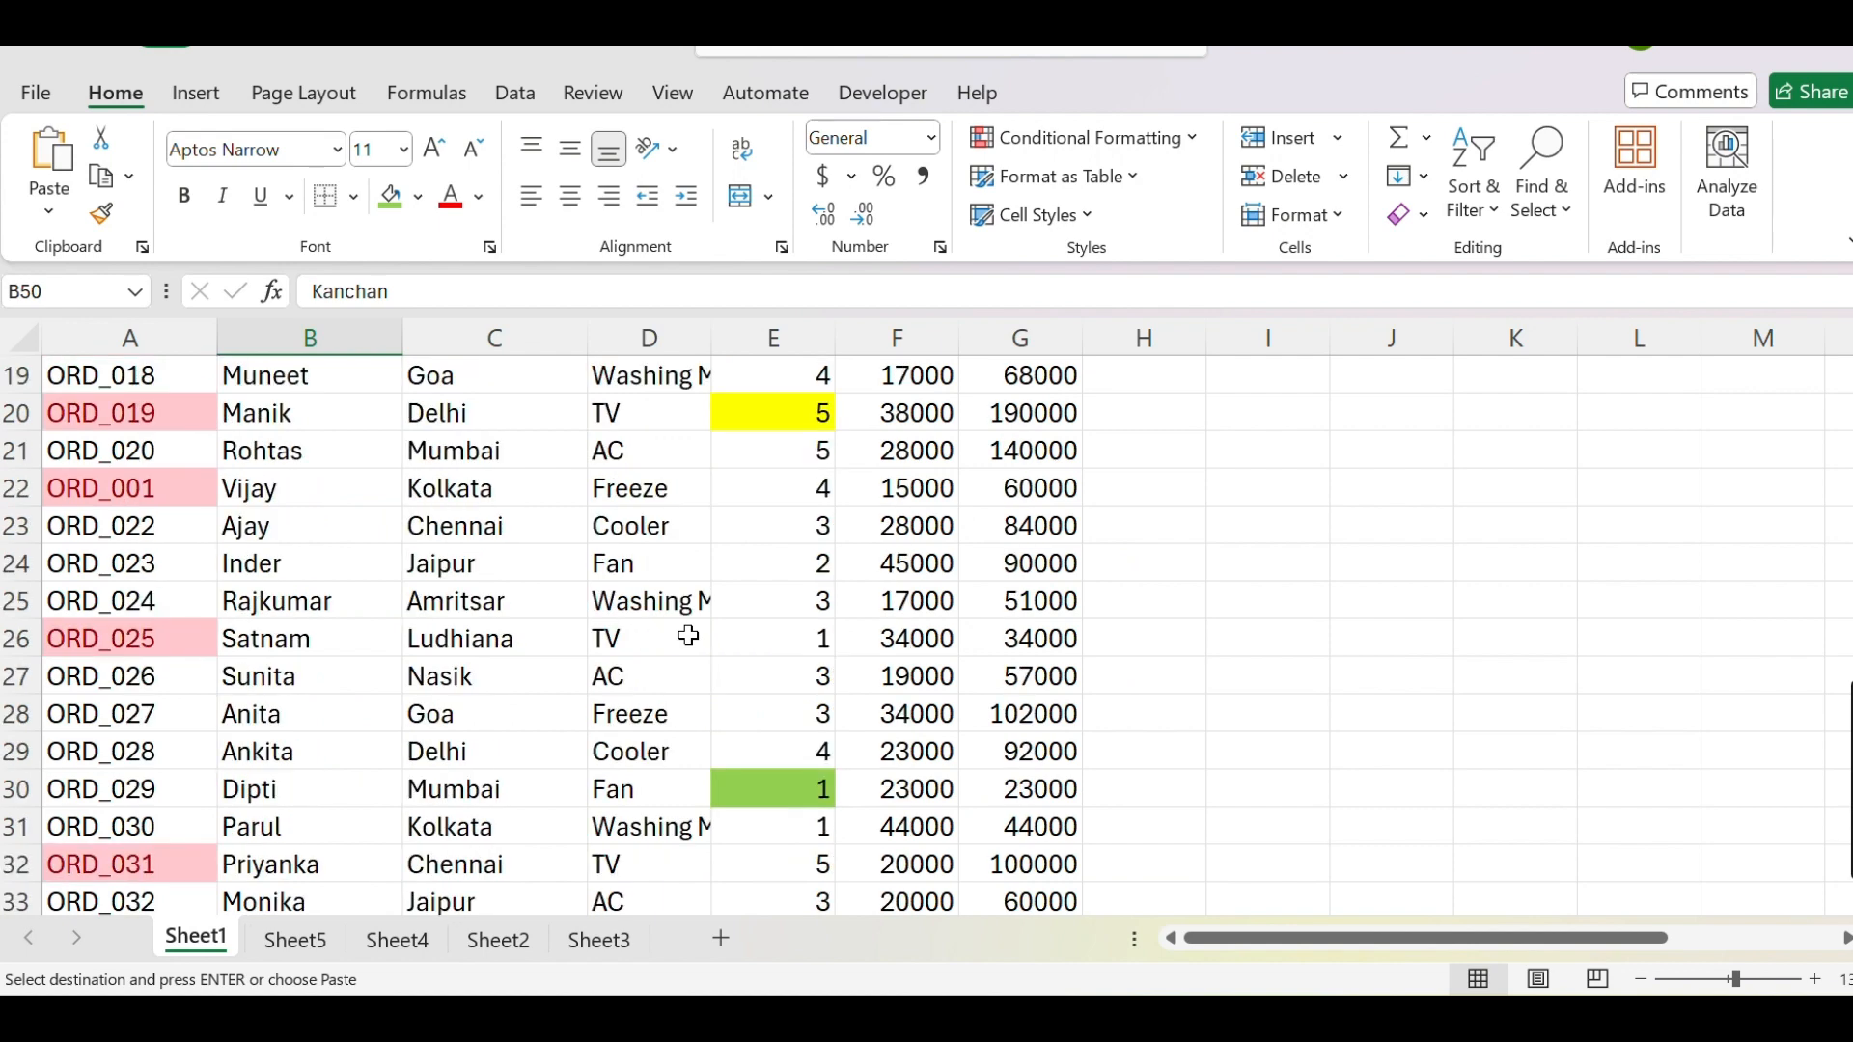
{"action": "scroll", "coordinate": [688, 636], "scroll_direction": "up", "scroll_amount": 6}
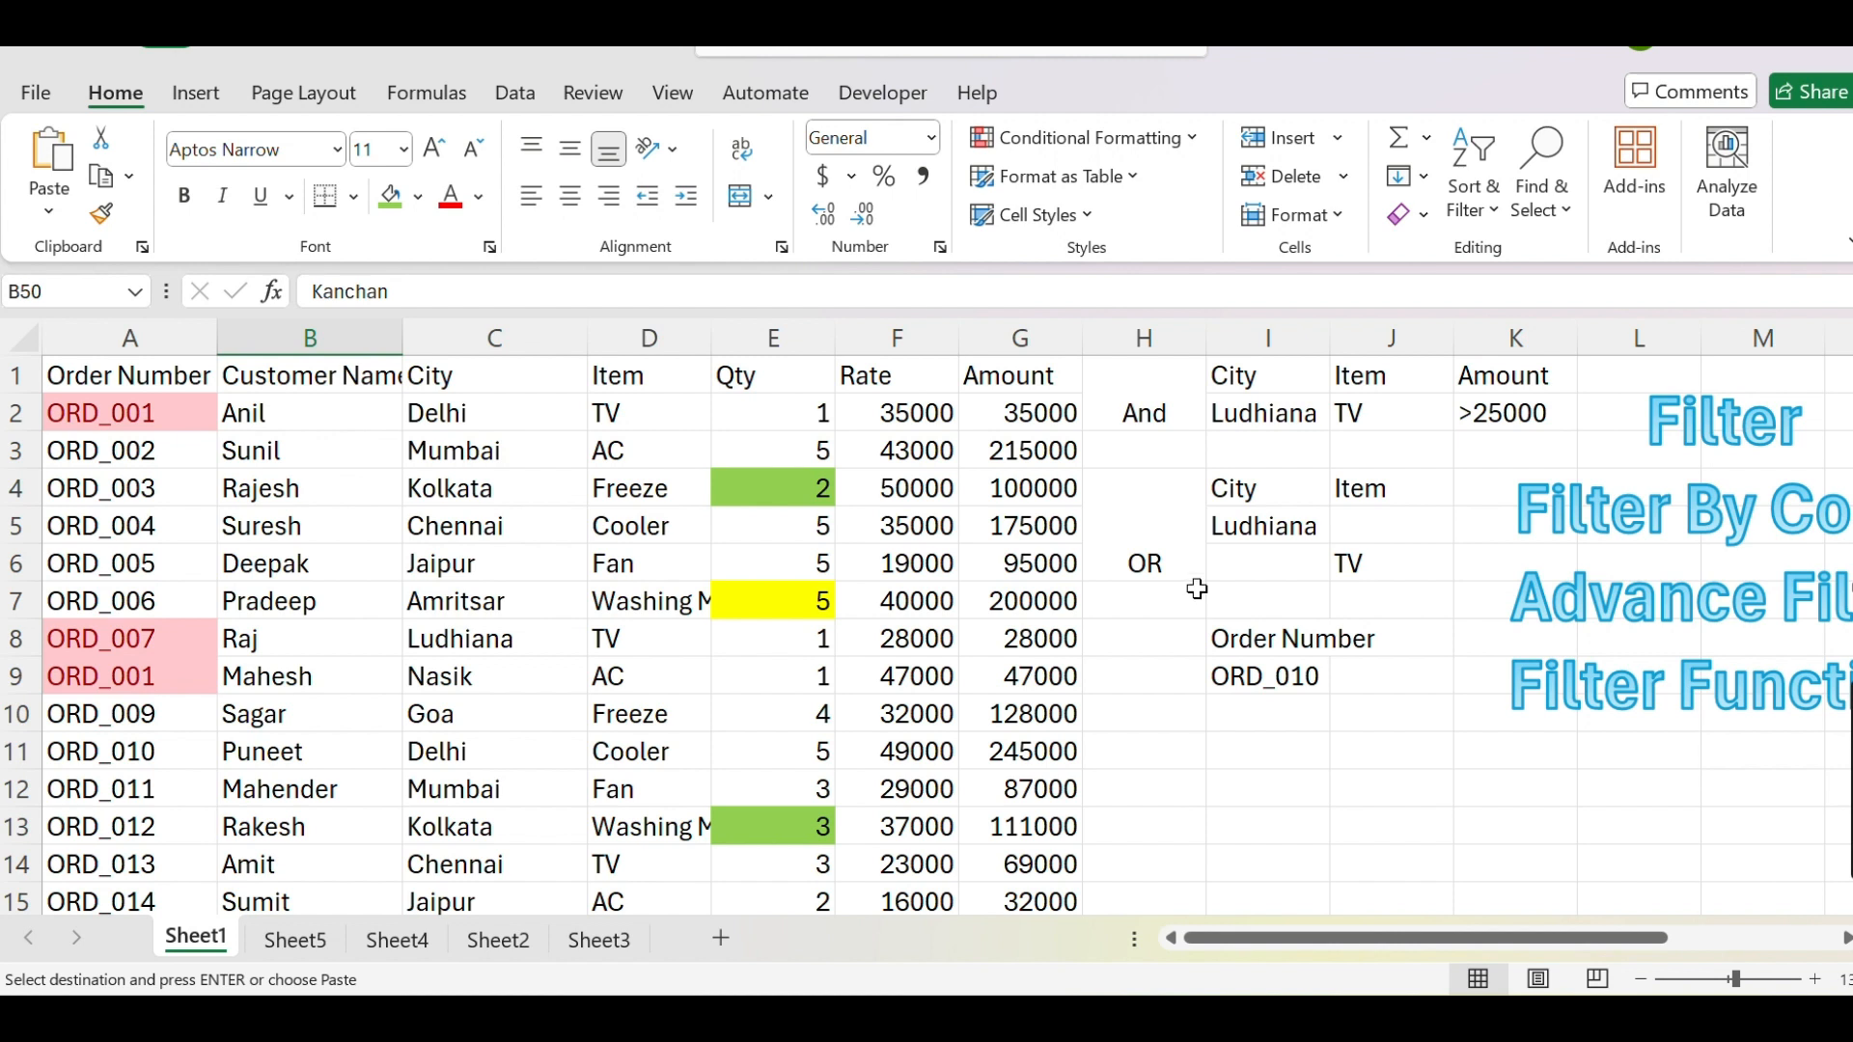
{"action": "left_click", "coordinate": [1150, 425]}
{"action": "left_click", "coordinate": [1143, 545]}
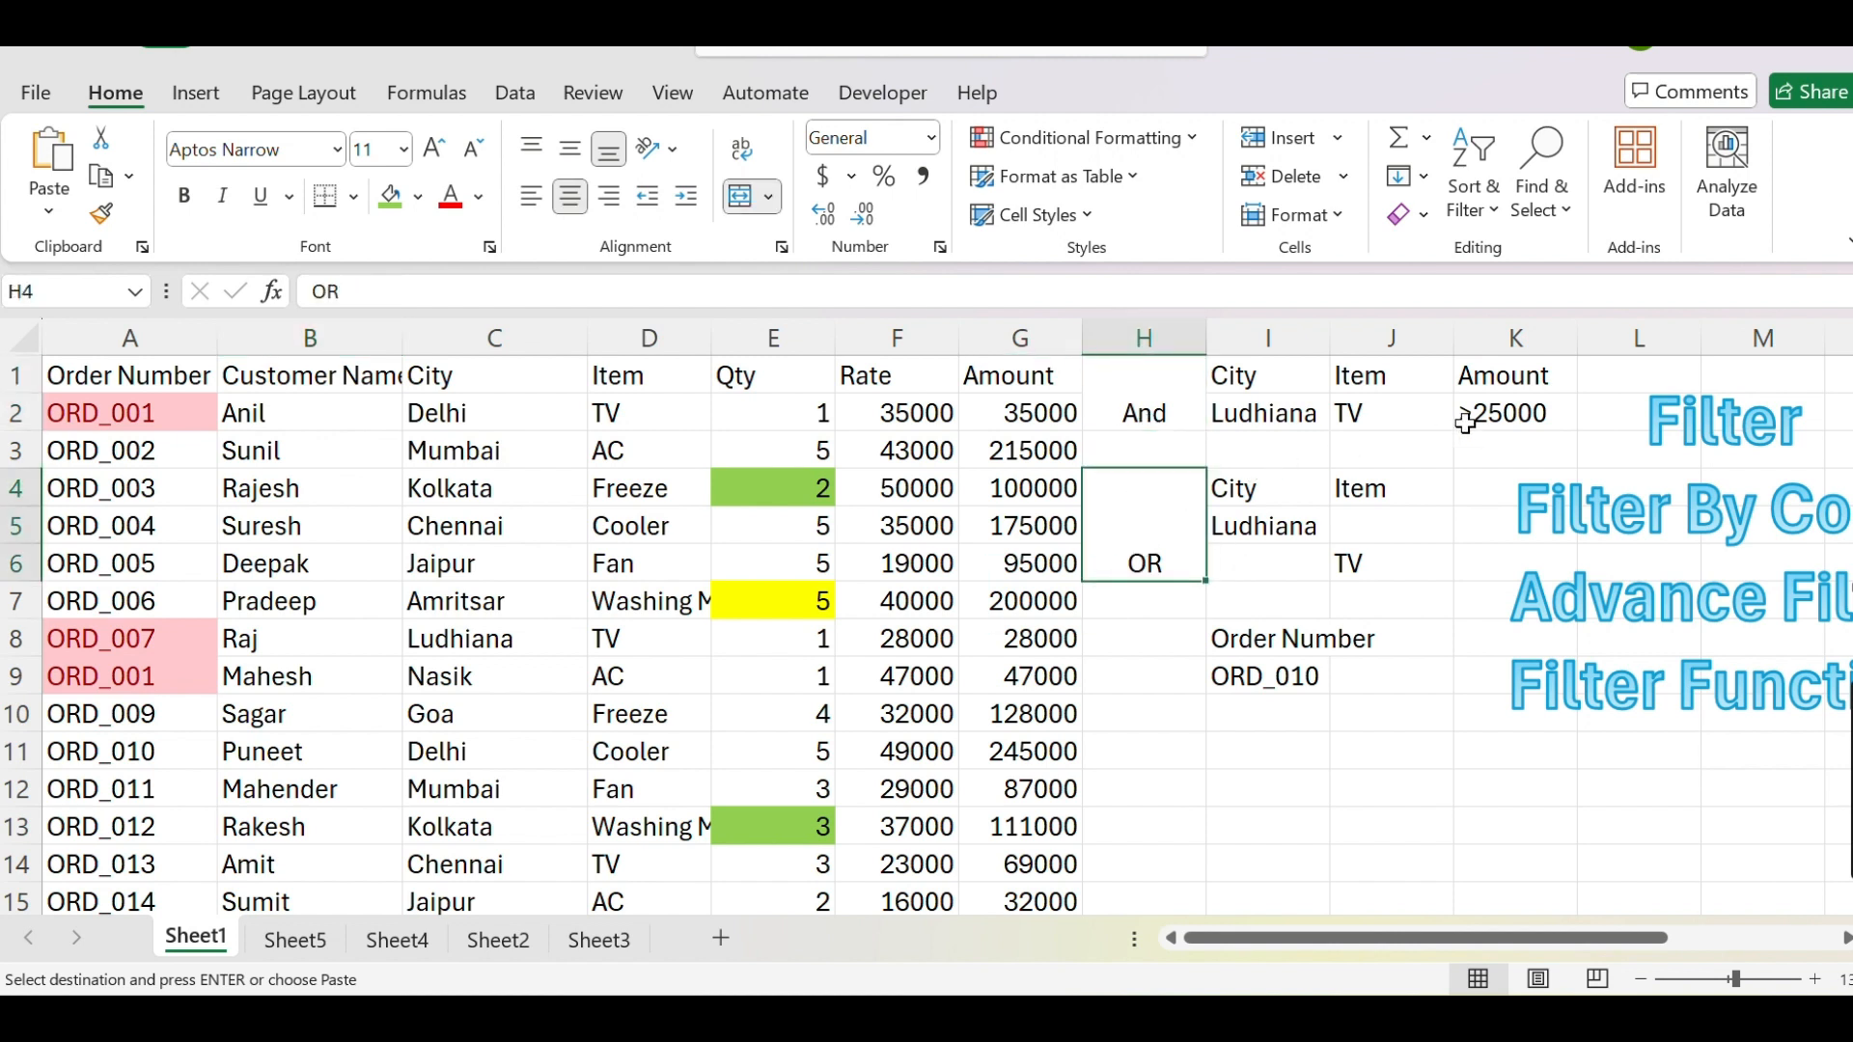
{"action": "left_click", "coordinate": [1500, 415]}
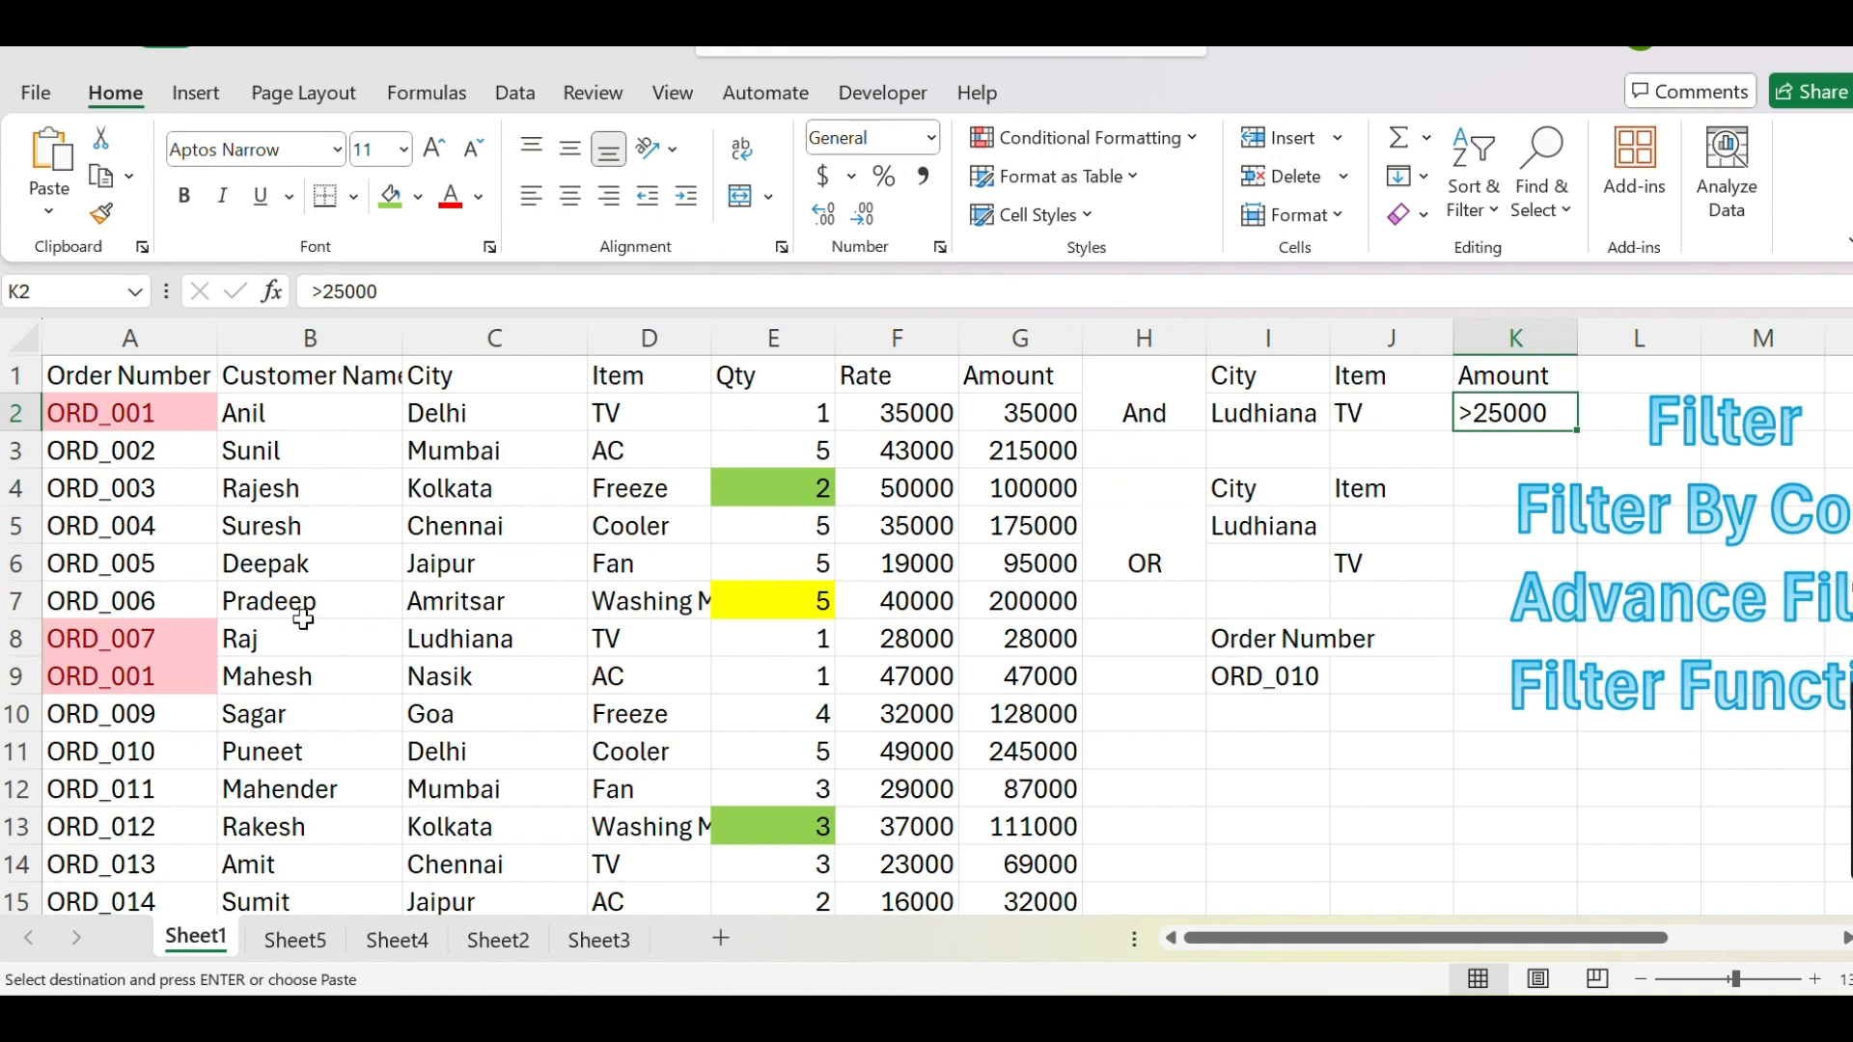
{"action": "scroll", "coordinate": [301, 620], "scroll_direction": "down", "scroll_amount": 12}
{"action": "scroll", "coordinate": [299, 620], "scroll_direction": "down", "scroll_amount": 10}
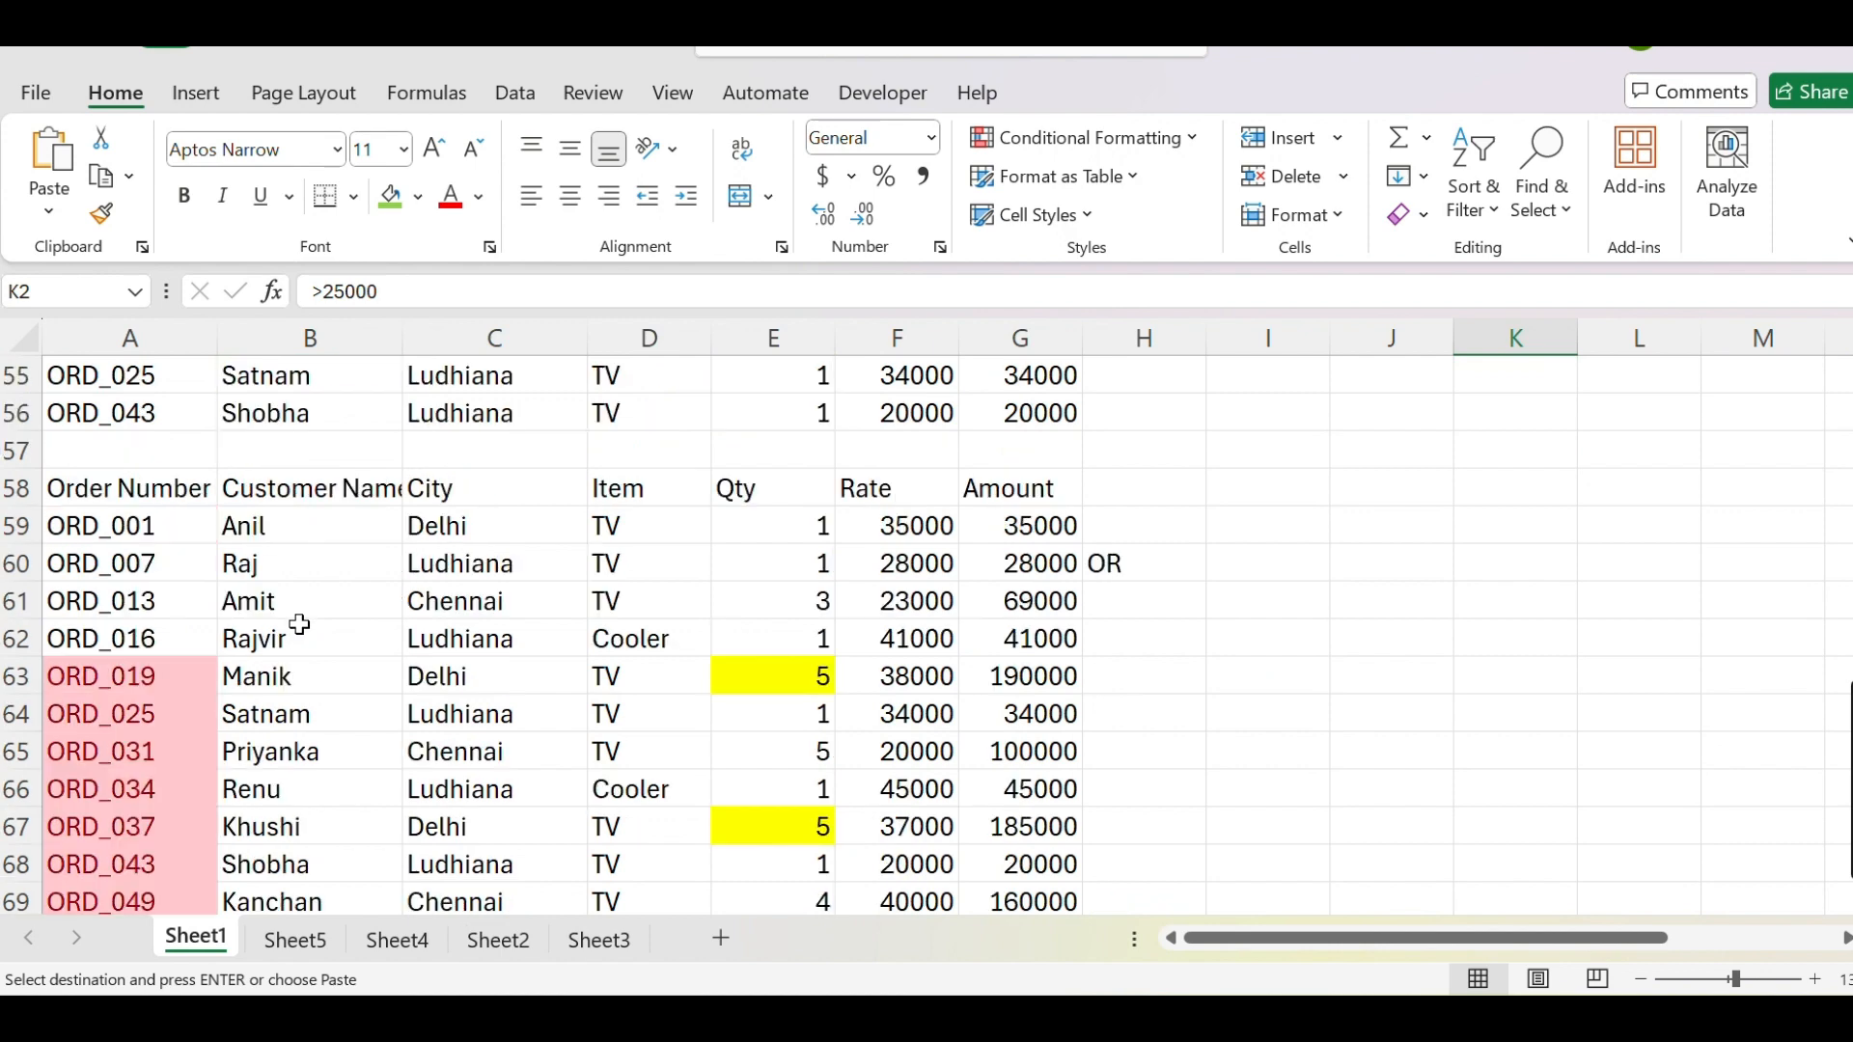
{"action": "scroll", "coordinate": [280, 613], "scroll_direction": "up", "scroll_amount": 14}
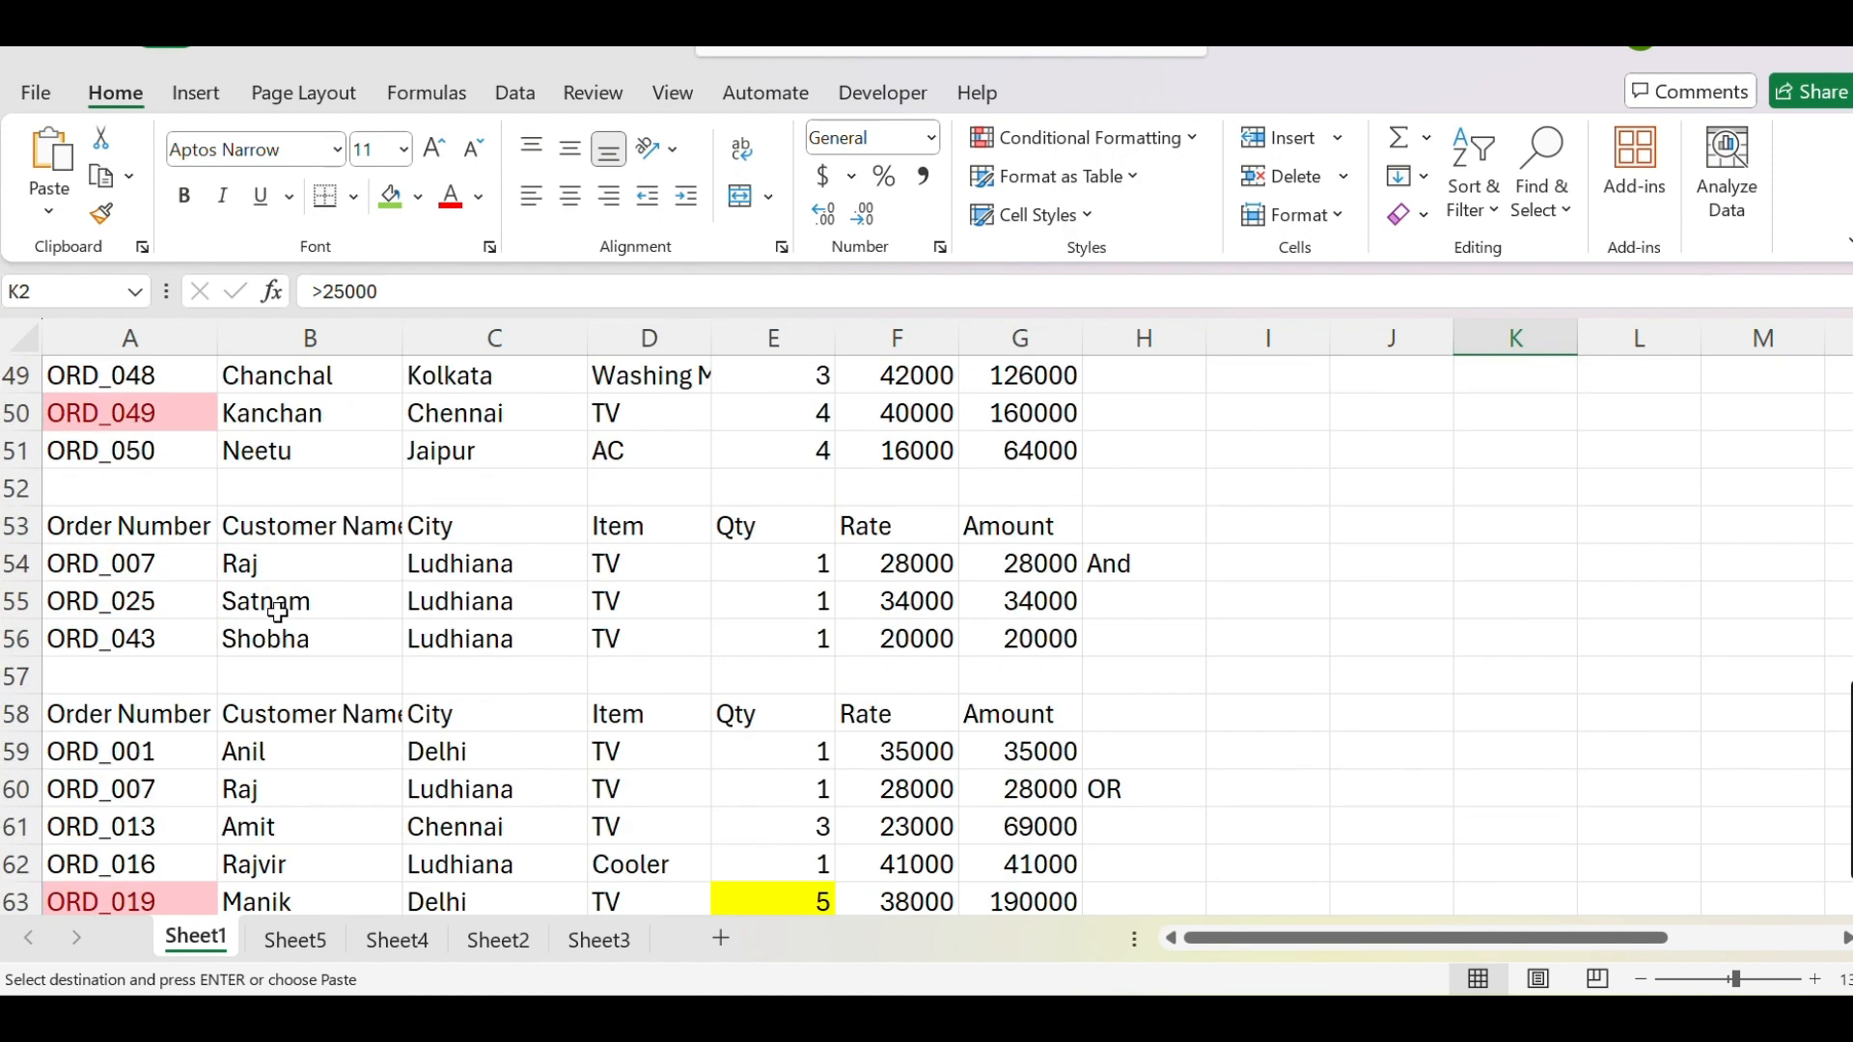
Look at the empty Sheet5 and return to the top of the order list on Sheet1
{"action": "left_click", "coordinate": [280, 940]}
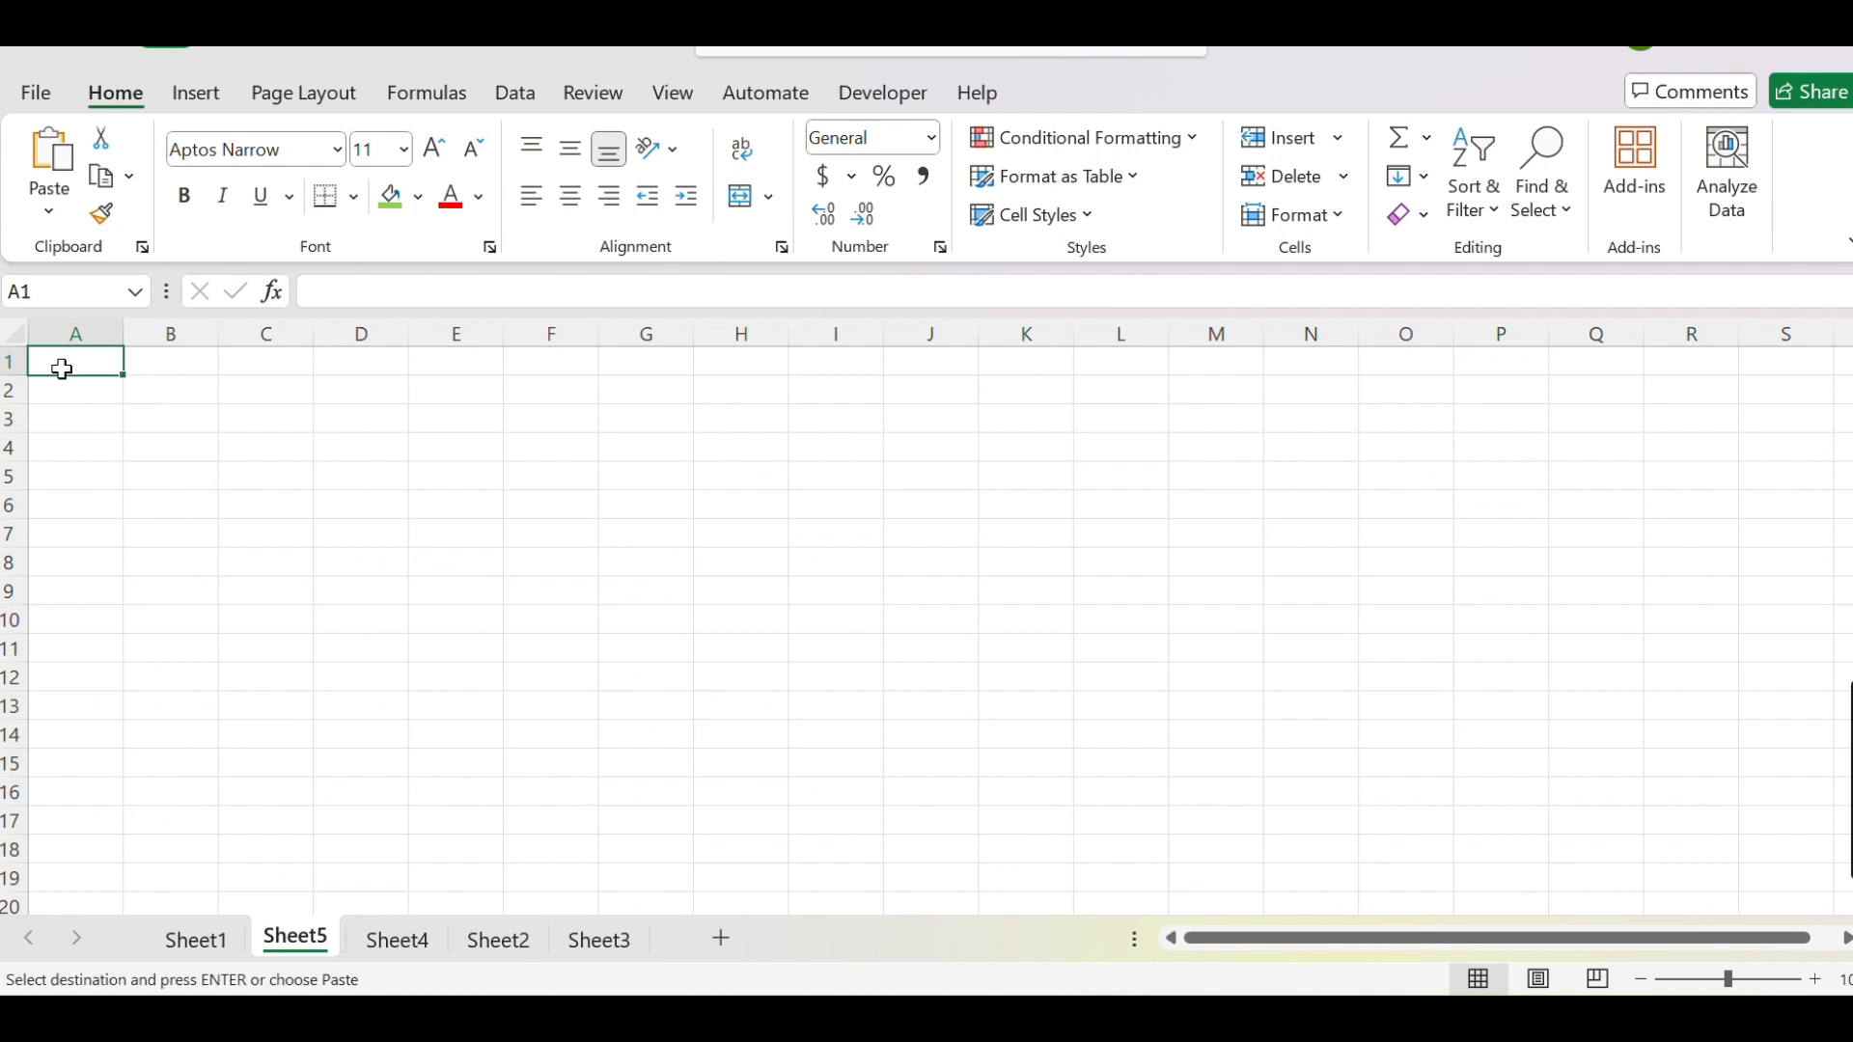
{"action": "left_click", "coordinate": [193, 947]}
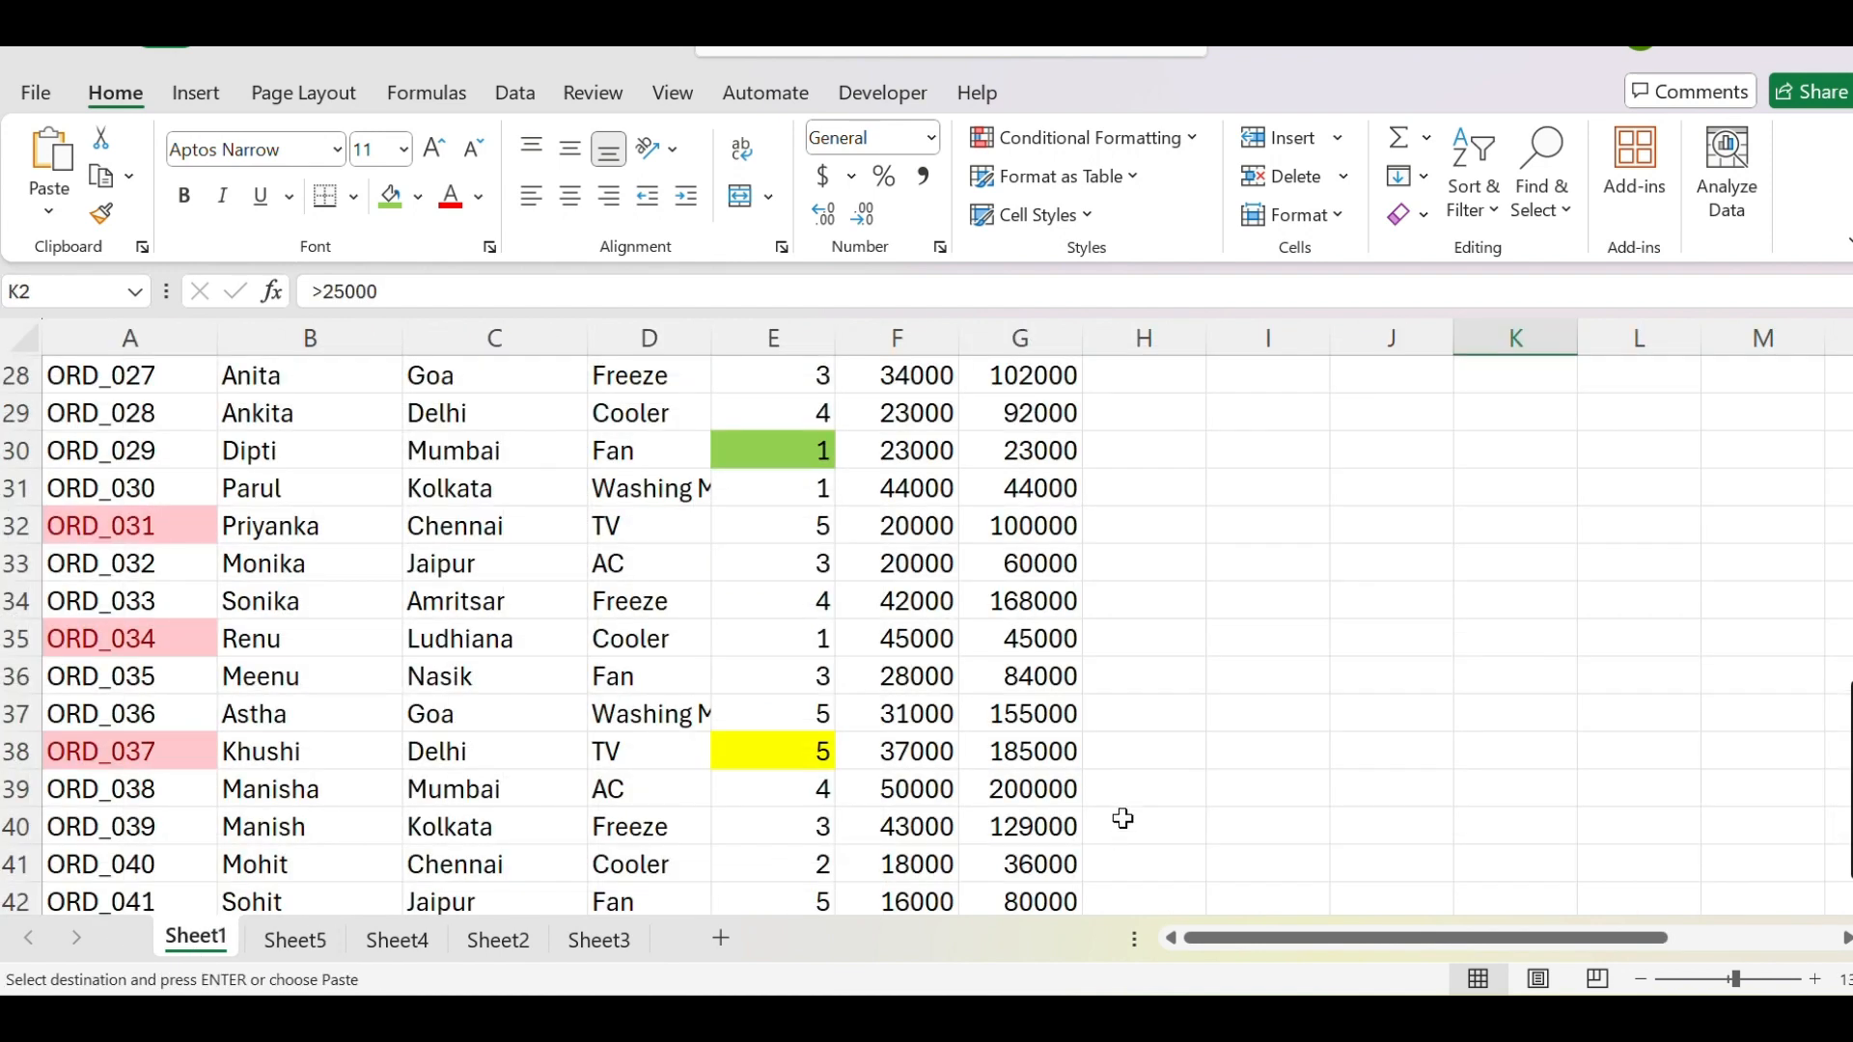
{"action": "scroll", "coordinate": [1119, 810], "scroll_direction": "up", "scroll_amount": 9}
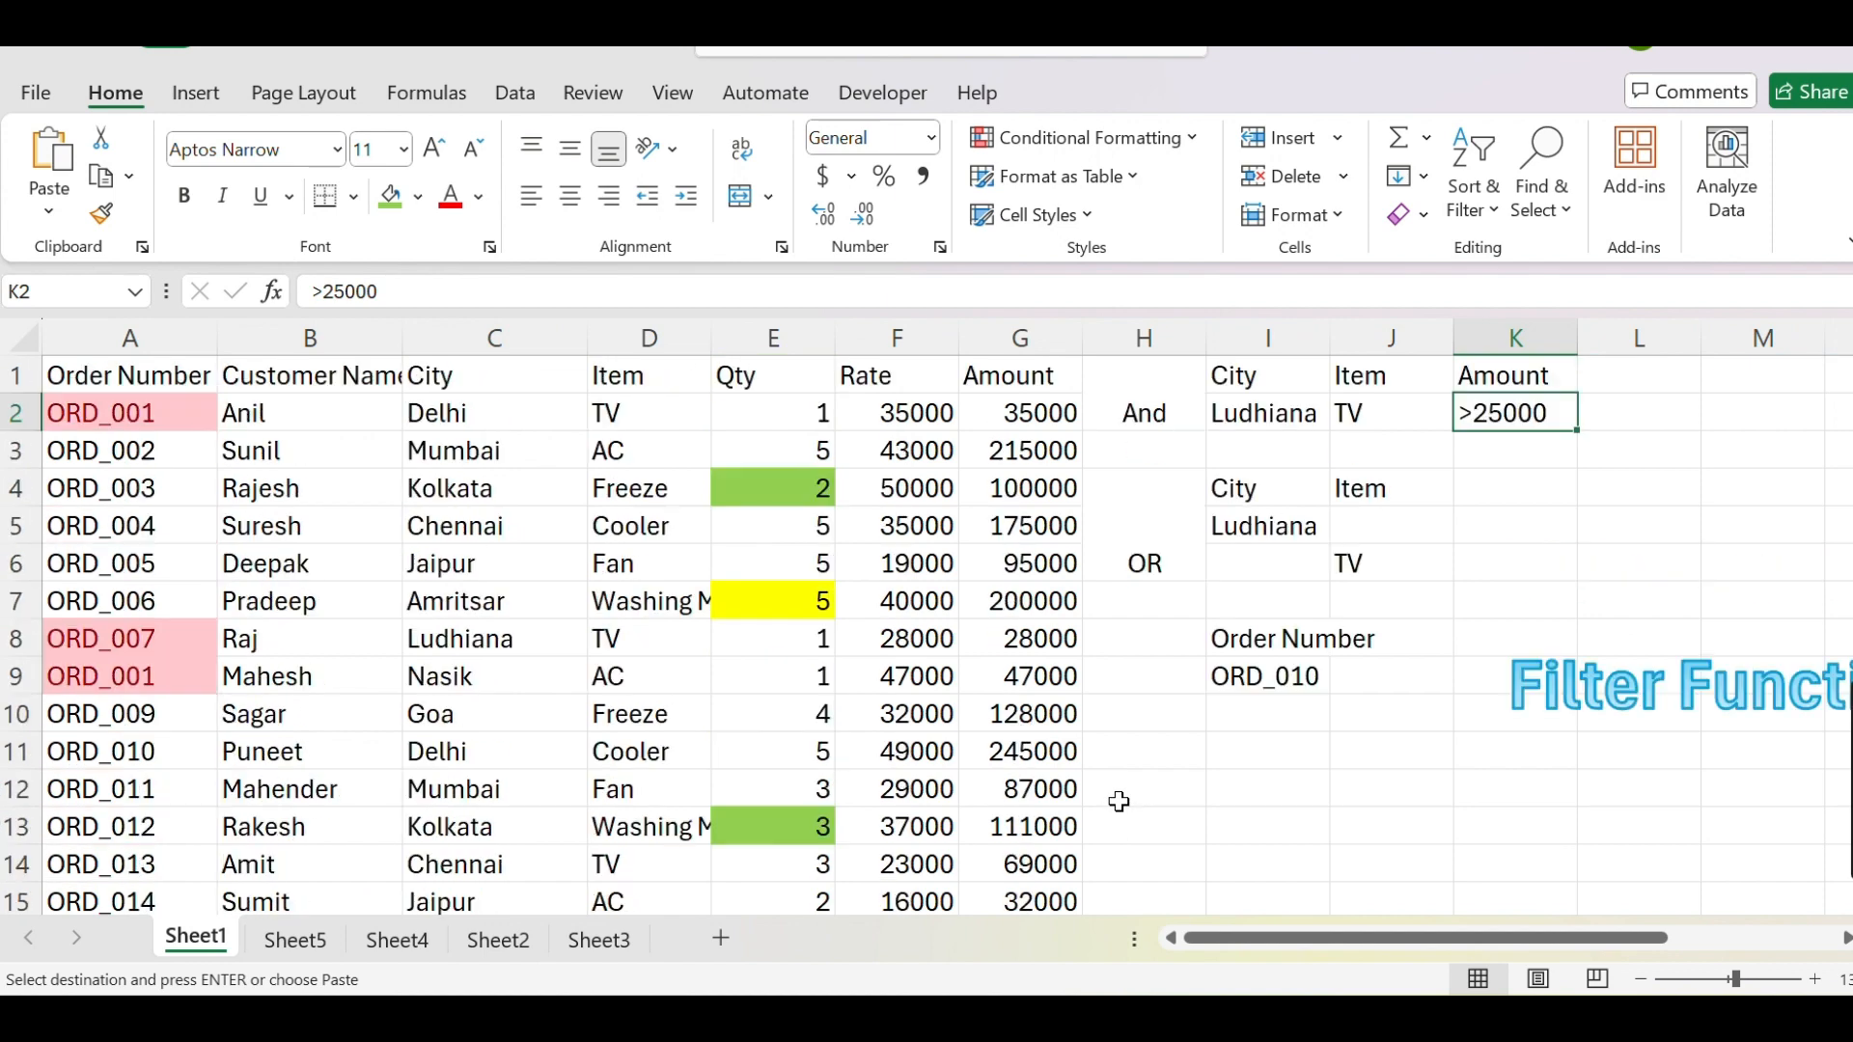
Start an Advanced Filter from cell A1 of Sheet5 and set it to copy the results to another location
{"action": "left_click", "coordinate": [296, 940]}
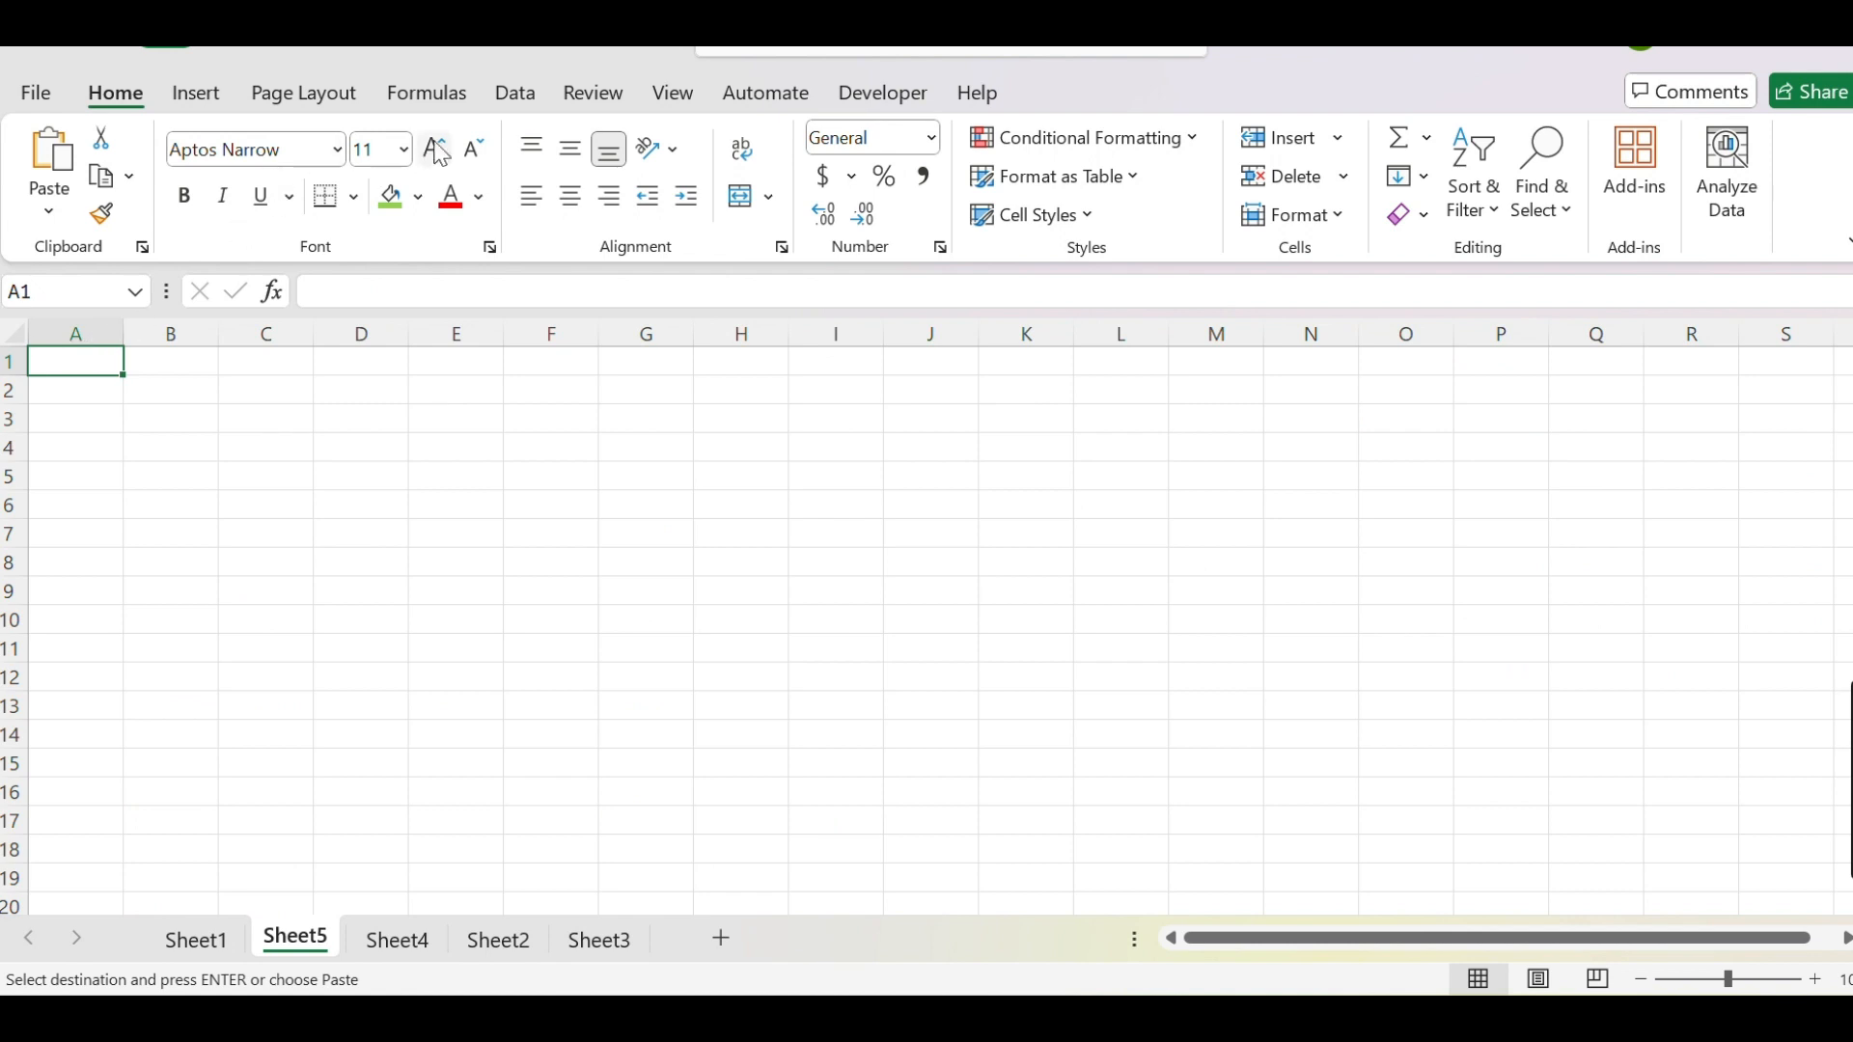
{"action": "left_click", "coordinate": [515, 93]}
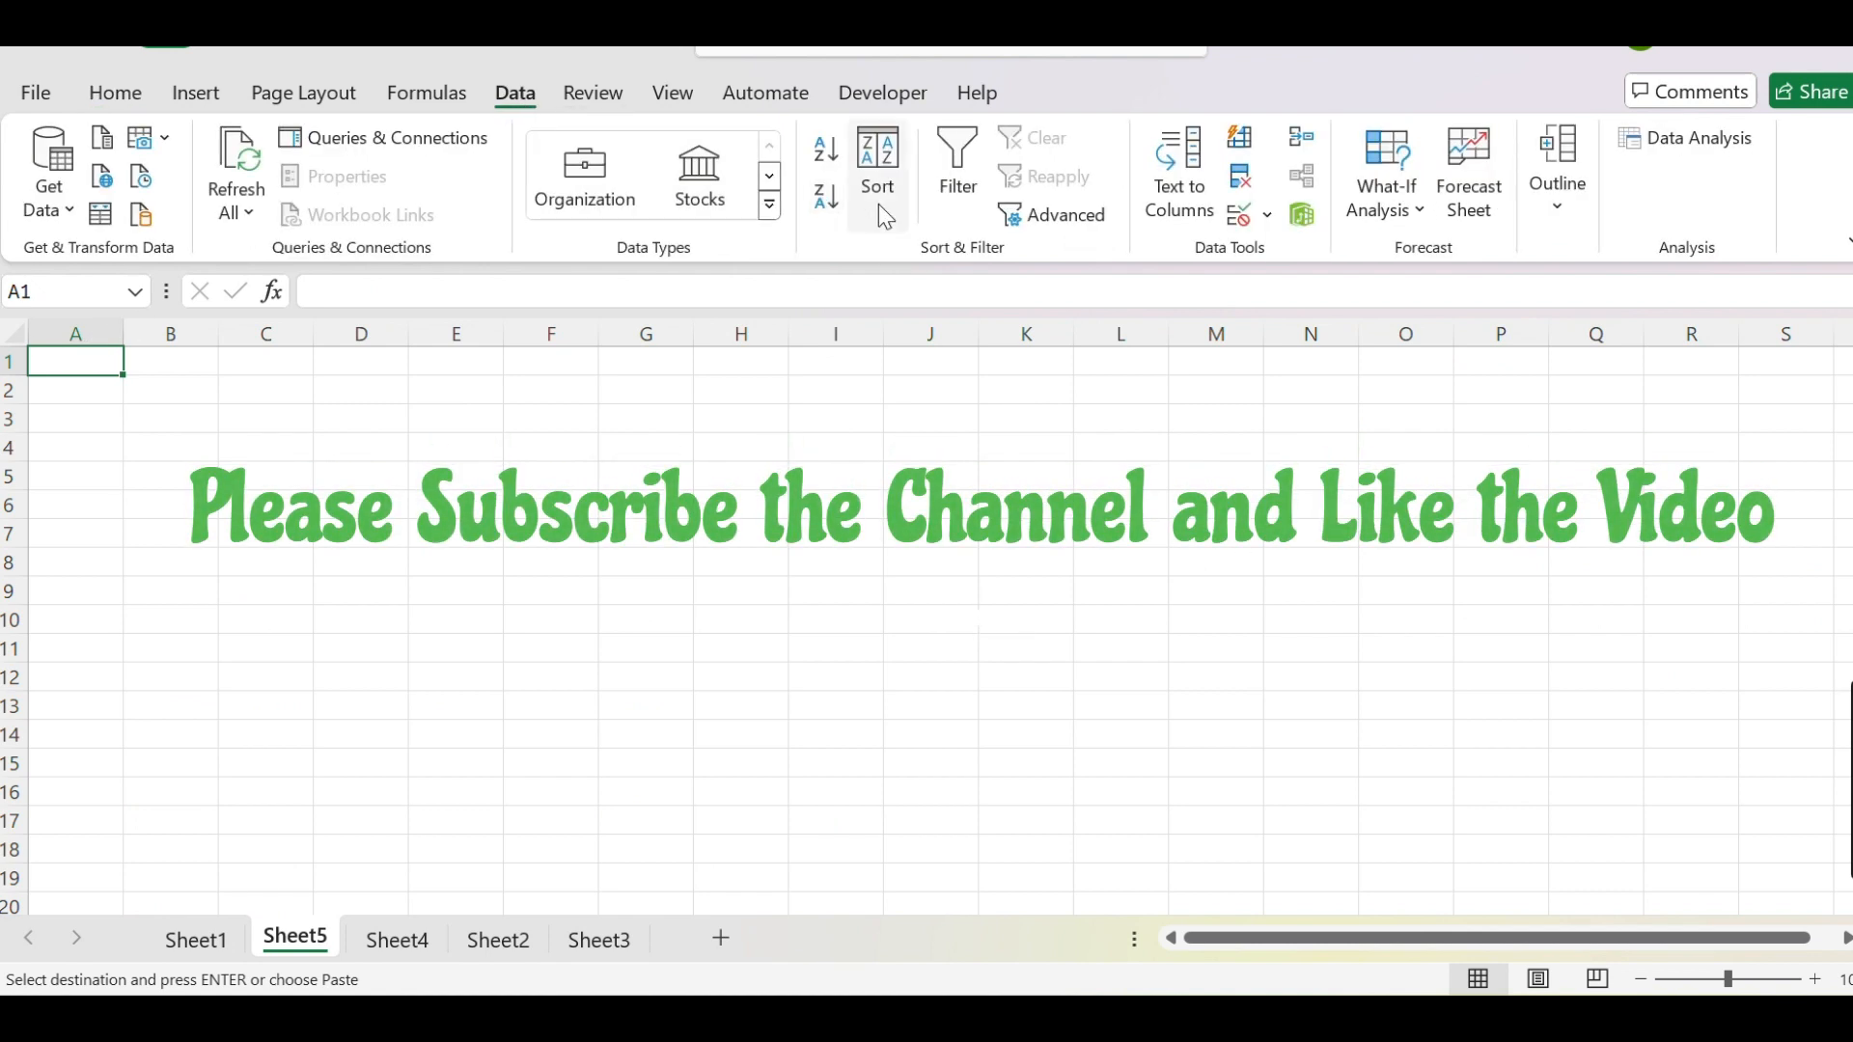
{"action": "left_click", "coordinate": [1035, 222]}
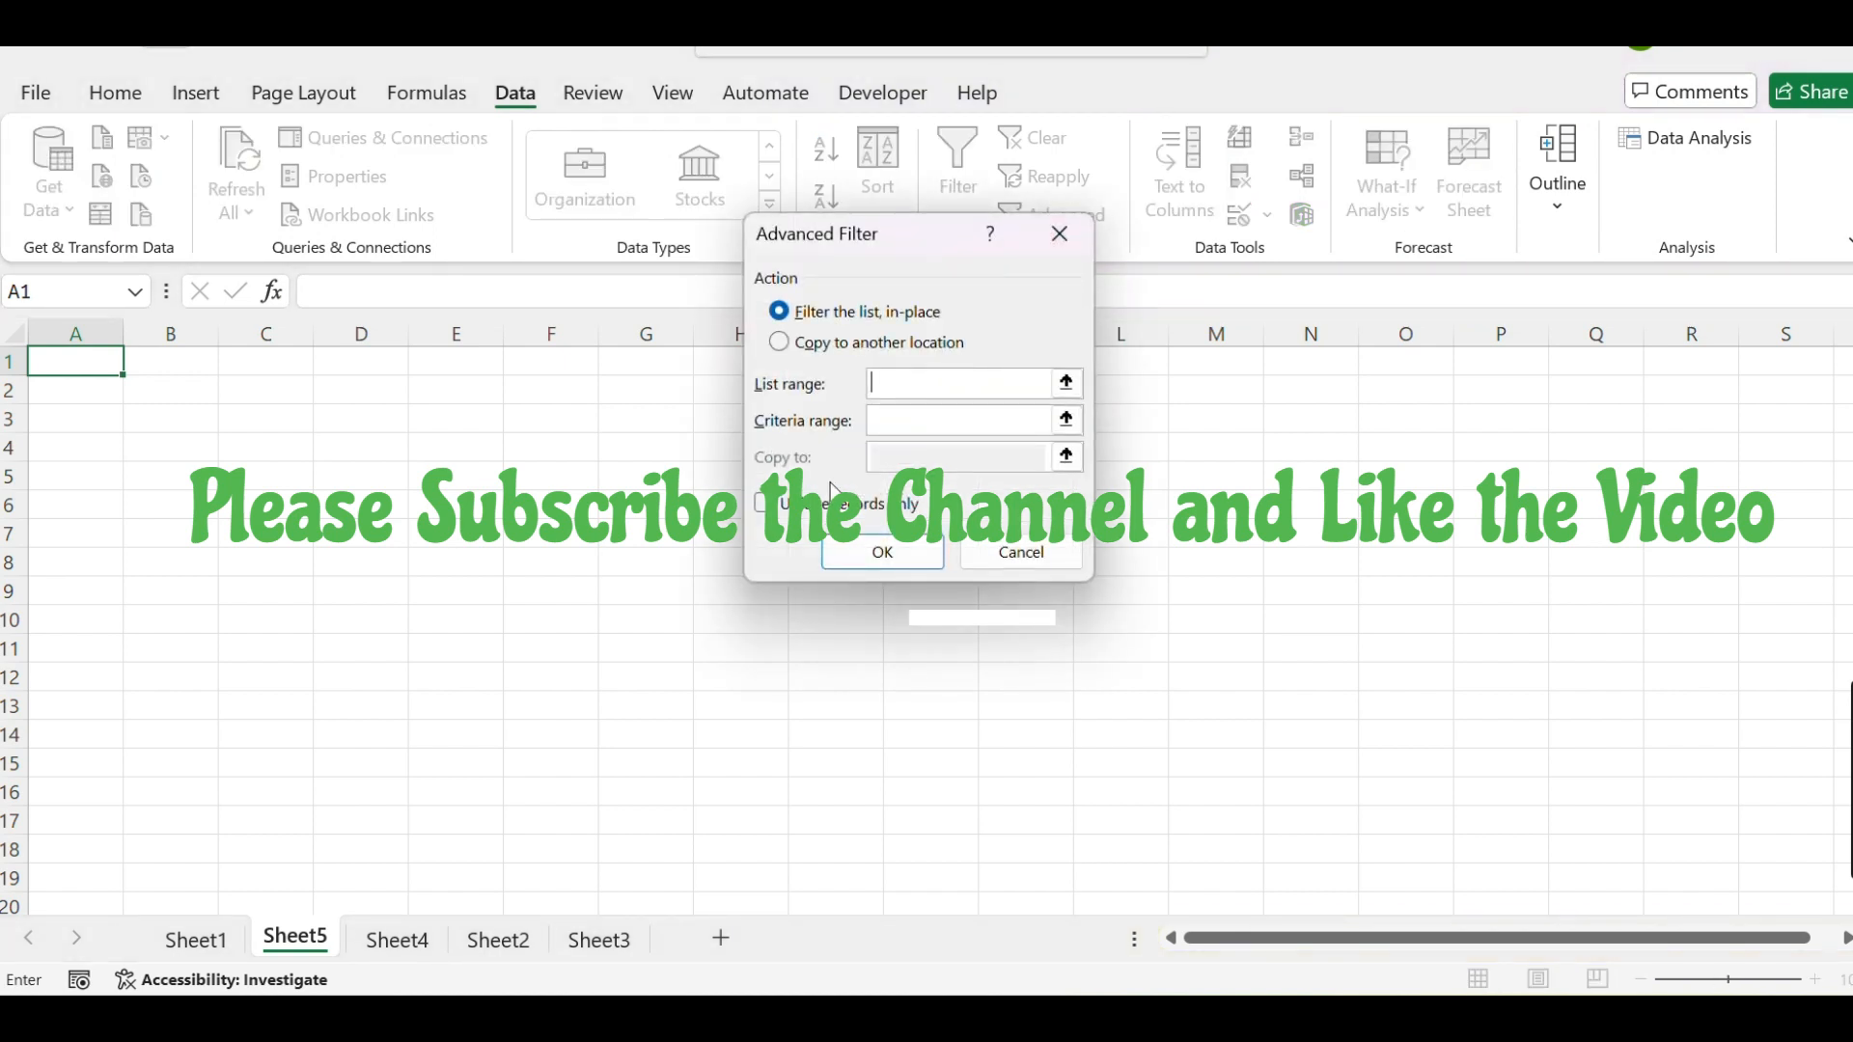
{"action": "left_click", "coordinate": [804, 345]}
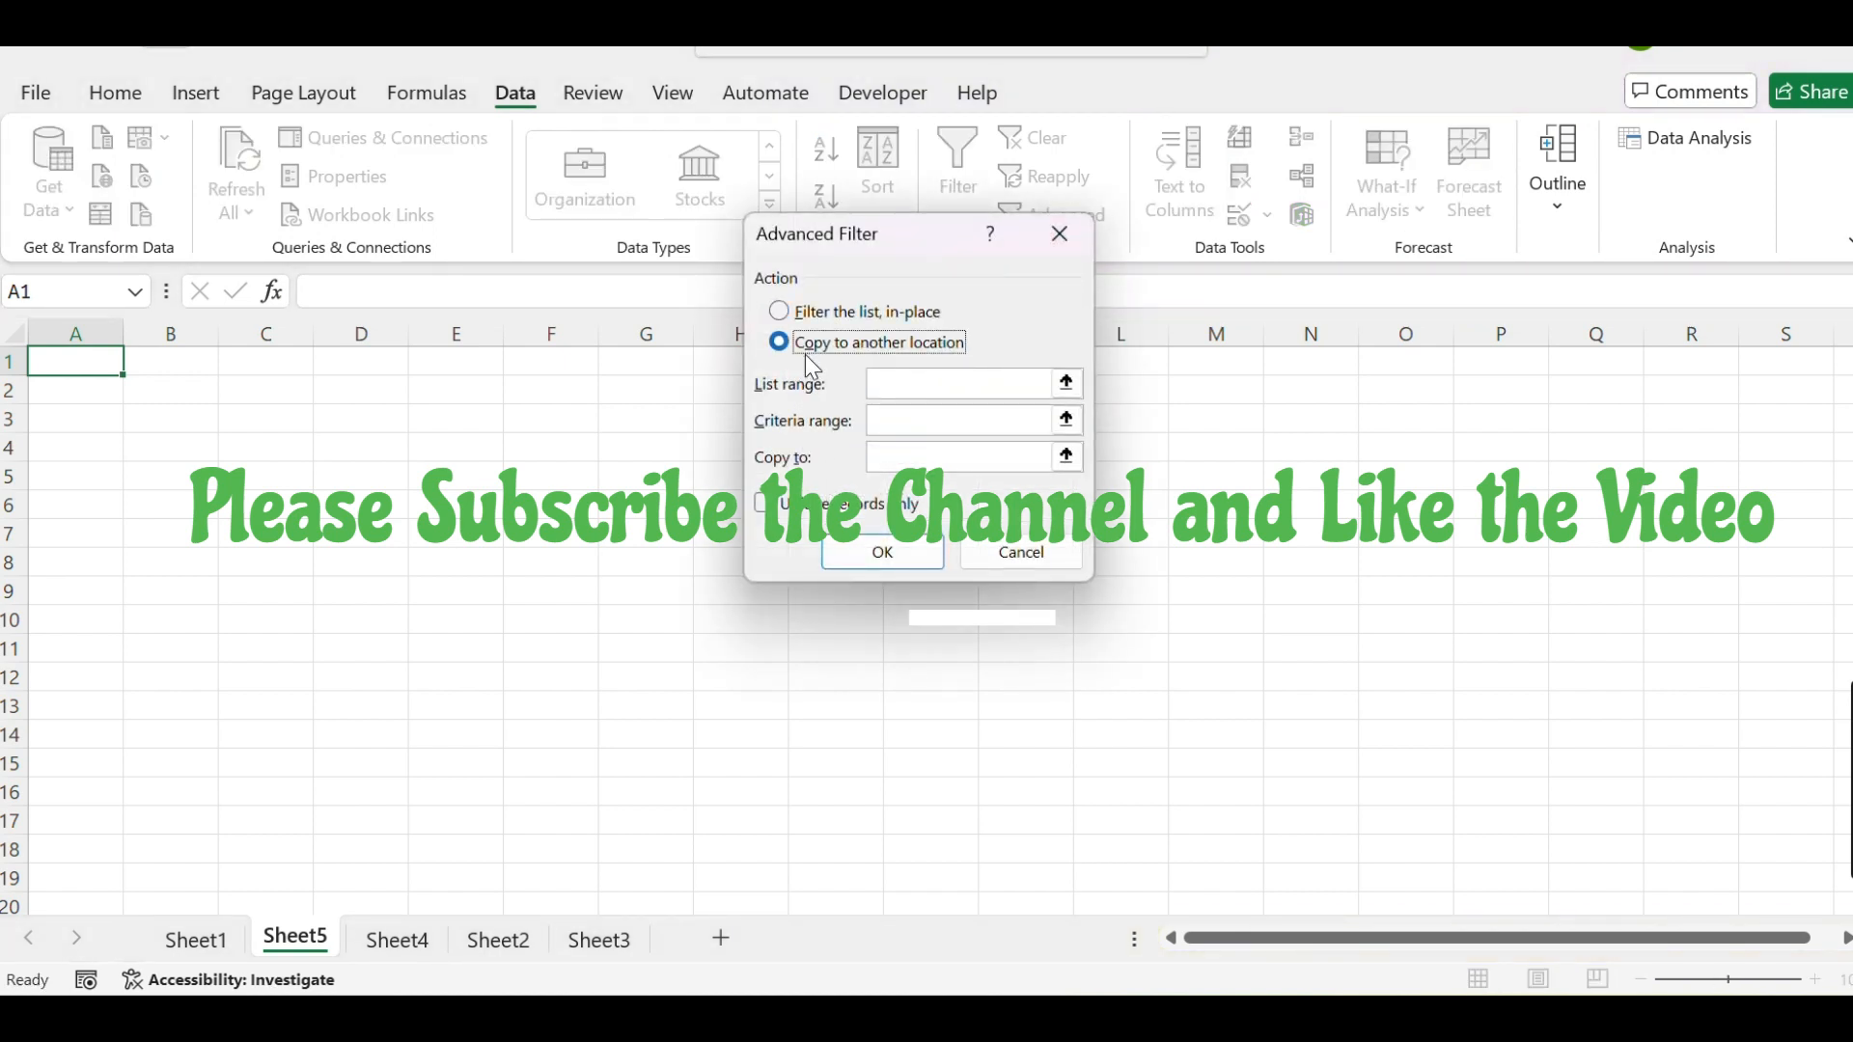
Set the Advanced Filter's list range to the order list A1:G51 on Sheet1
{"action": "left_click", "coordinate": [914, 384]}
{"action": "left_click", "coordinate": [218, 941]}
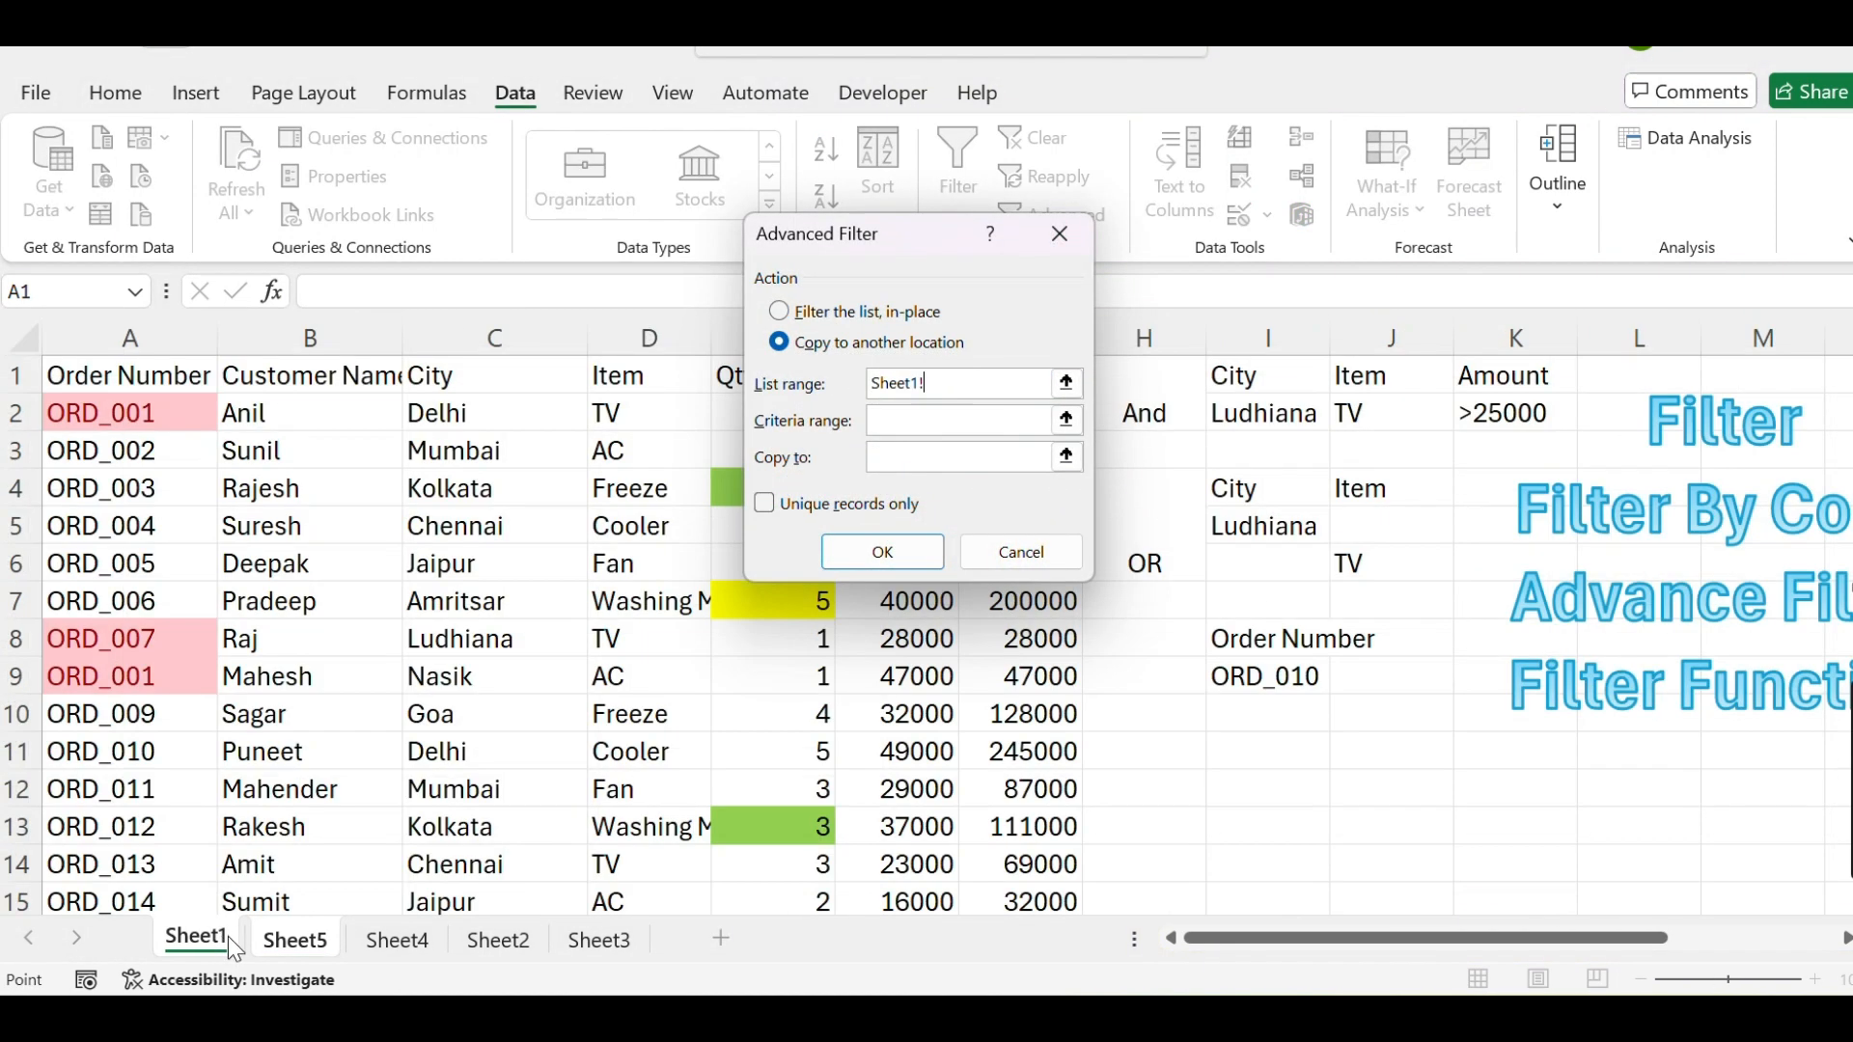
{"action": "left_click_drag", "start_coordinate": [154, 384], "coordinate": [1004, 897]}
{"action": "left_click_drag", "start_coordinate": [1000, 880], "coordinate": [1009, 828]}
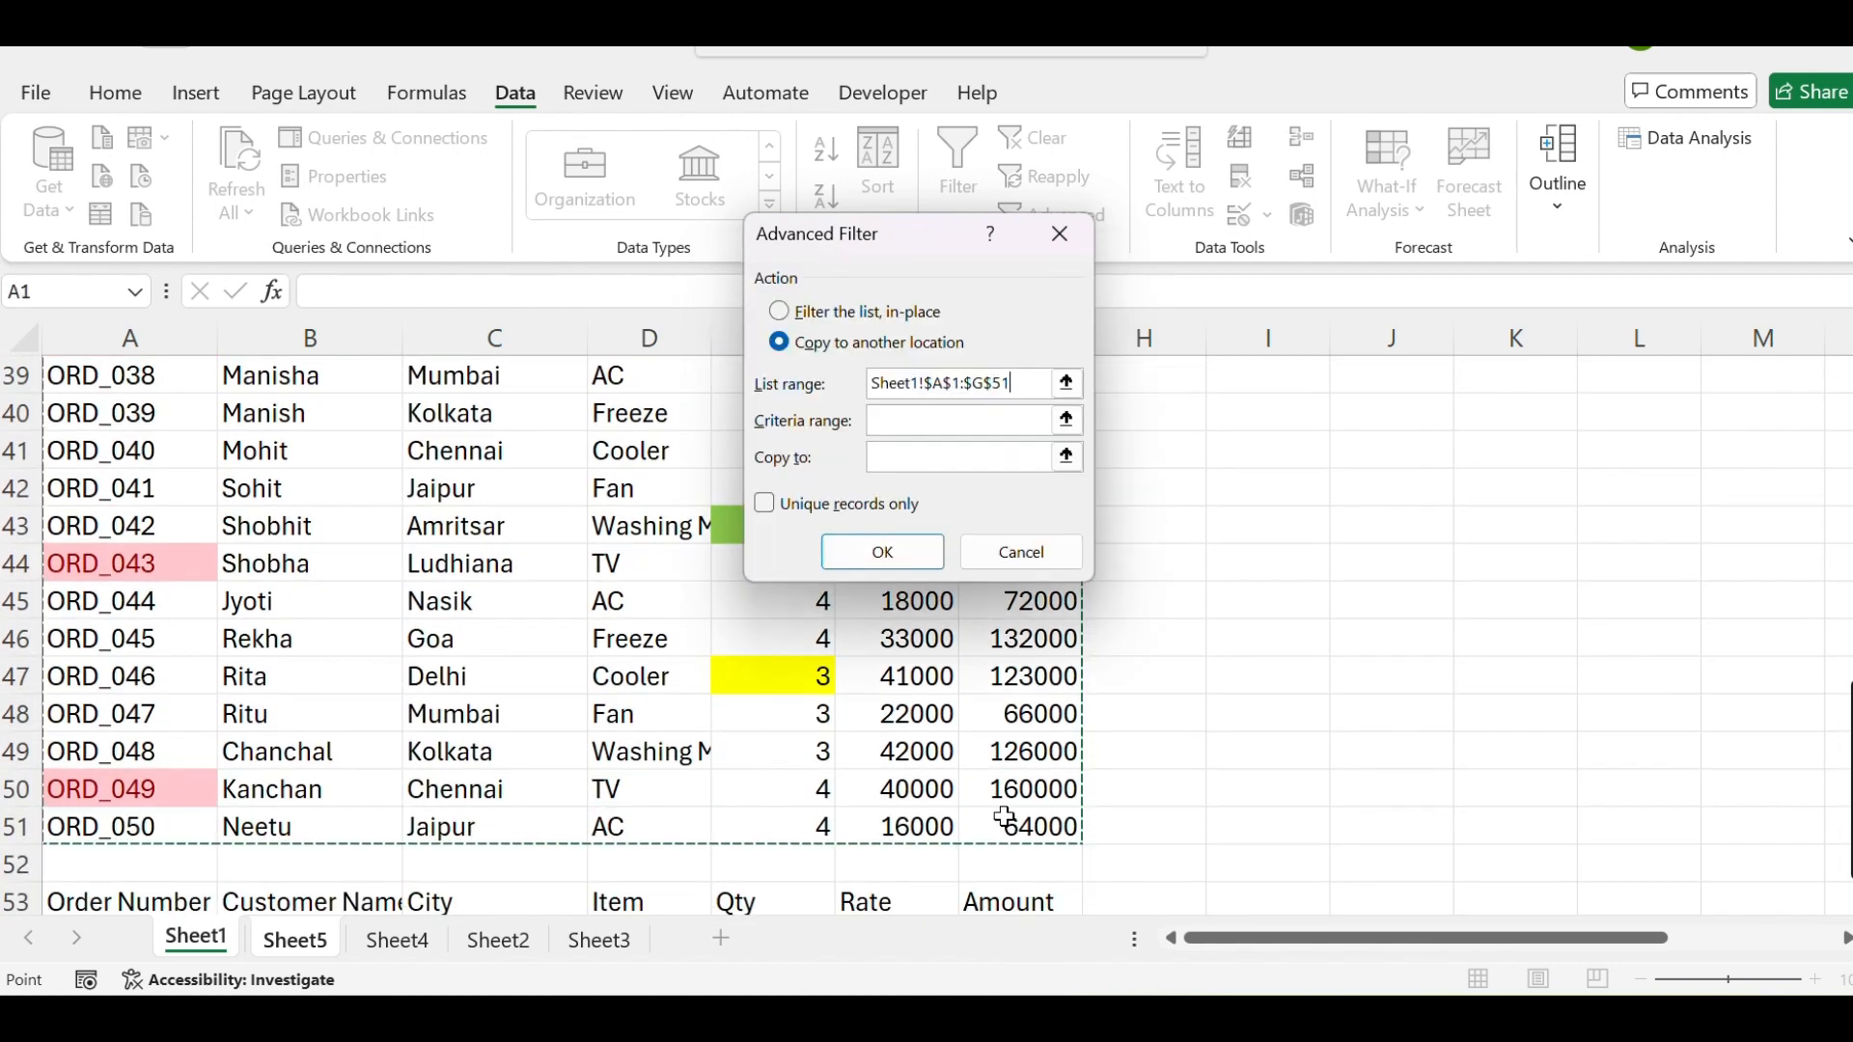
Use the order number criteria I8:I9 on Sheet1 and copy the filtered result to cell A1 of Sheet5
{"action": "left_click", "coordinate": [897, 428]}
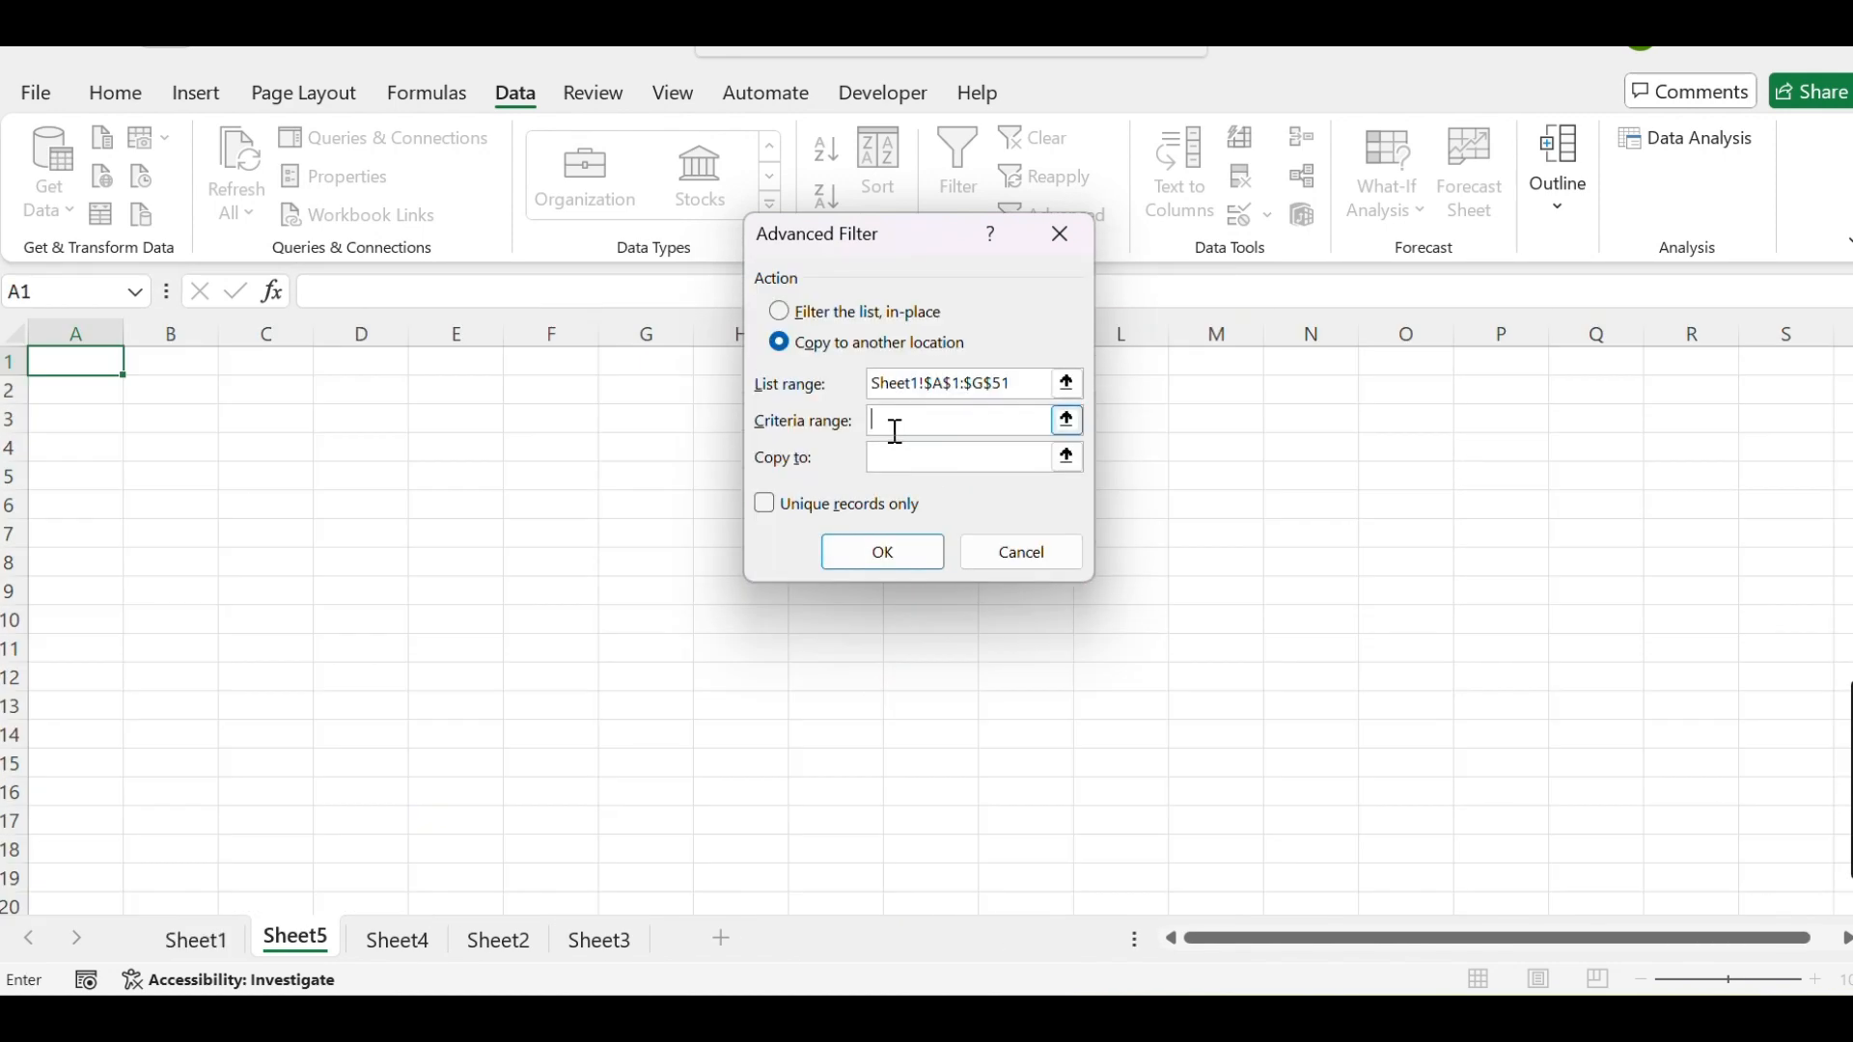
{"action": "left_click", "coordinate": [224, 942]}
{"action": "scroll", "coordinate": [1392, 732], "scroll_direction": "up", "scroll_amount": 13}
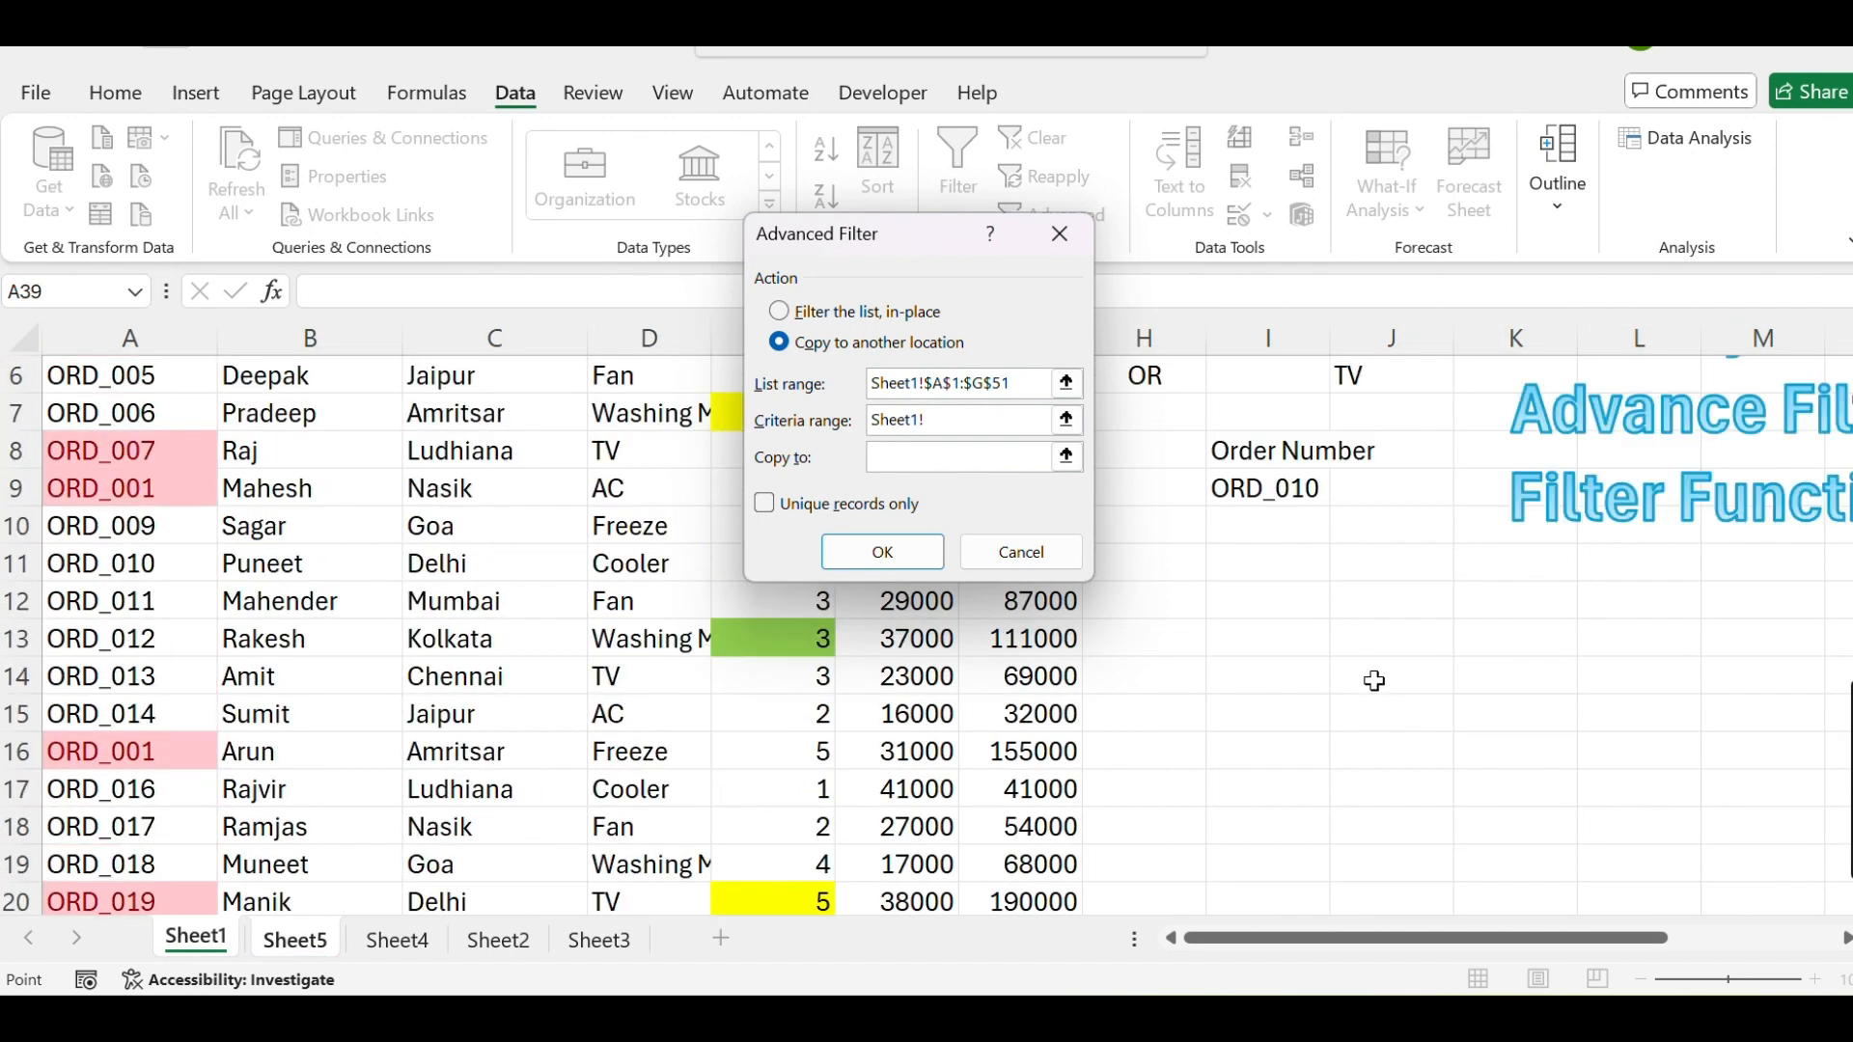
{"action": "left_click", "coordinate": [1271, 645]}
{"action": "left_click_drag", "start_coordinate": [1270, 649], "coordinate": [1254, 682]}
{"action": "left_click", "coordinate": [905, 460]}
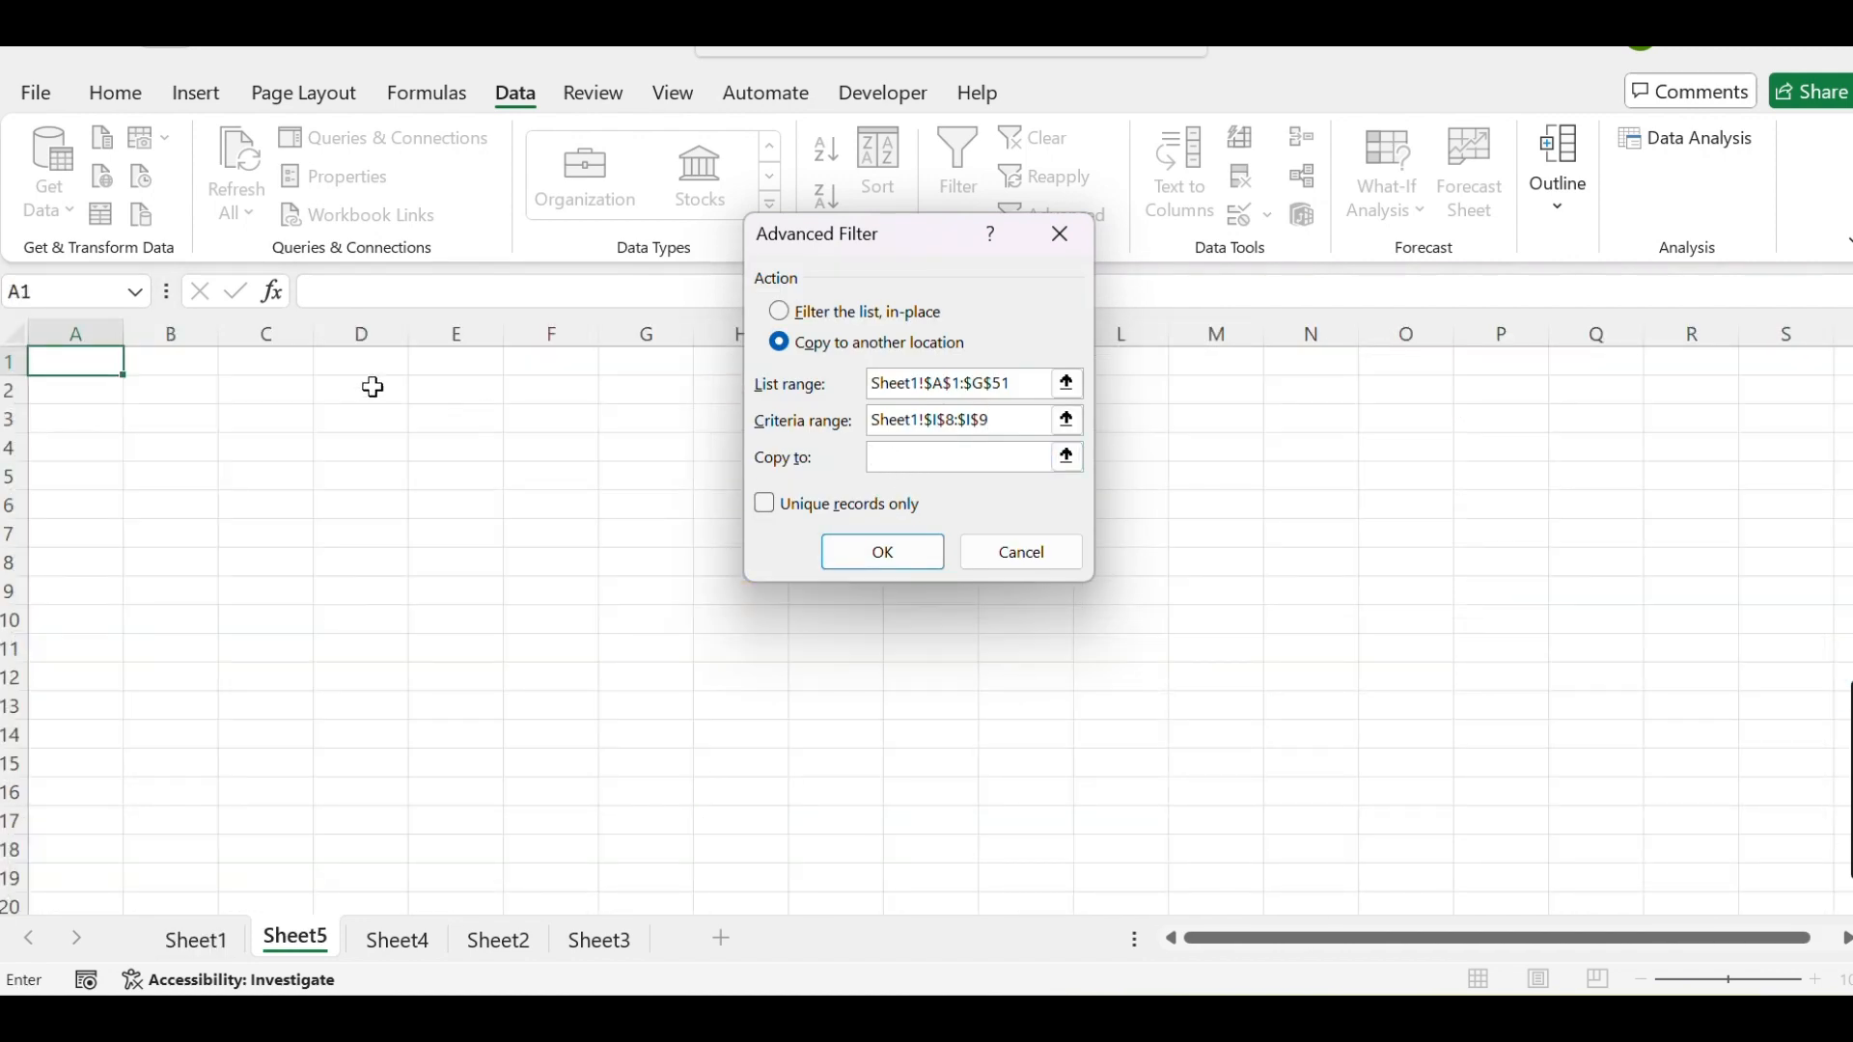
{"action": "left_click", "coordinate": [103, 359]}
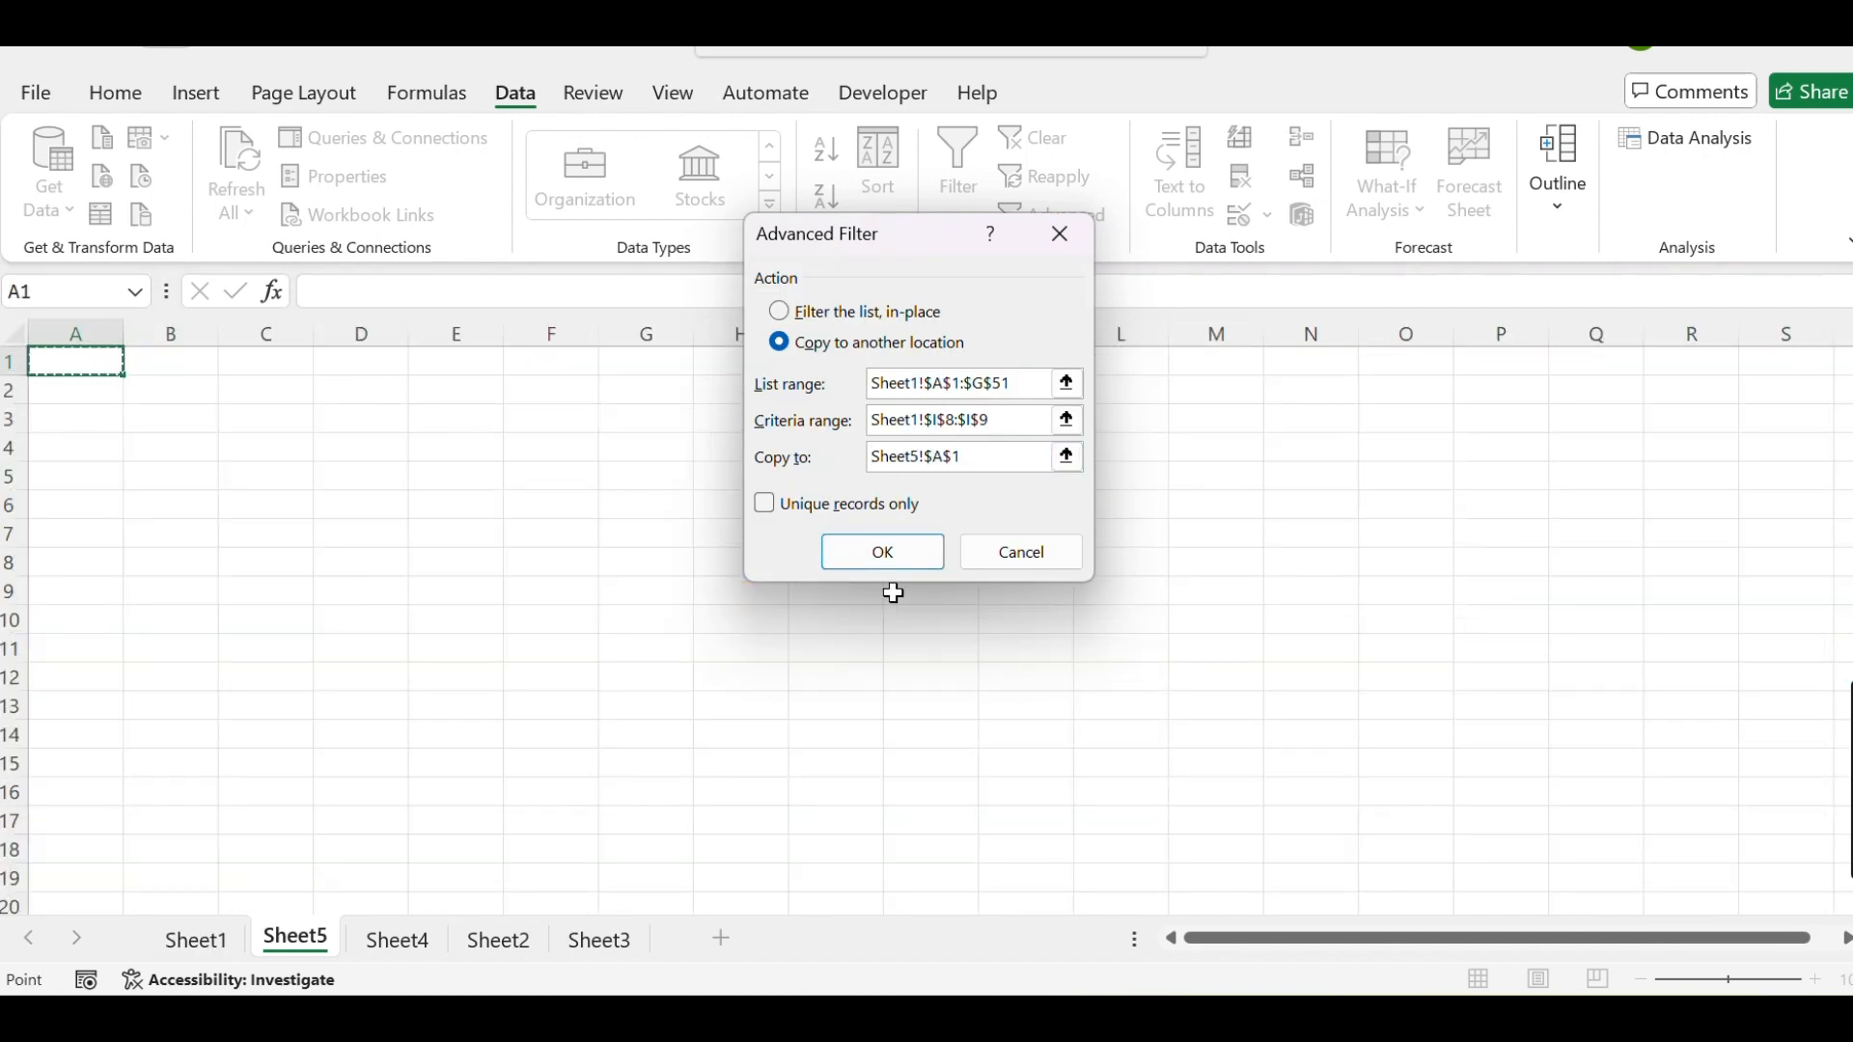
{"action": "left_click", "coordinate": [912, 557]}
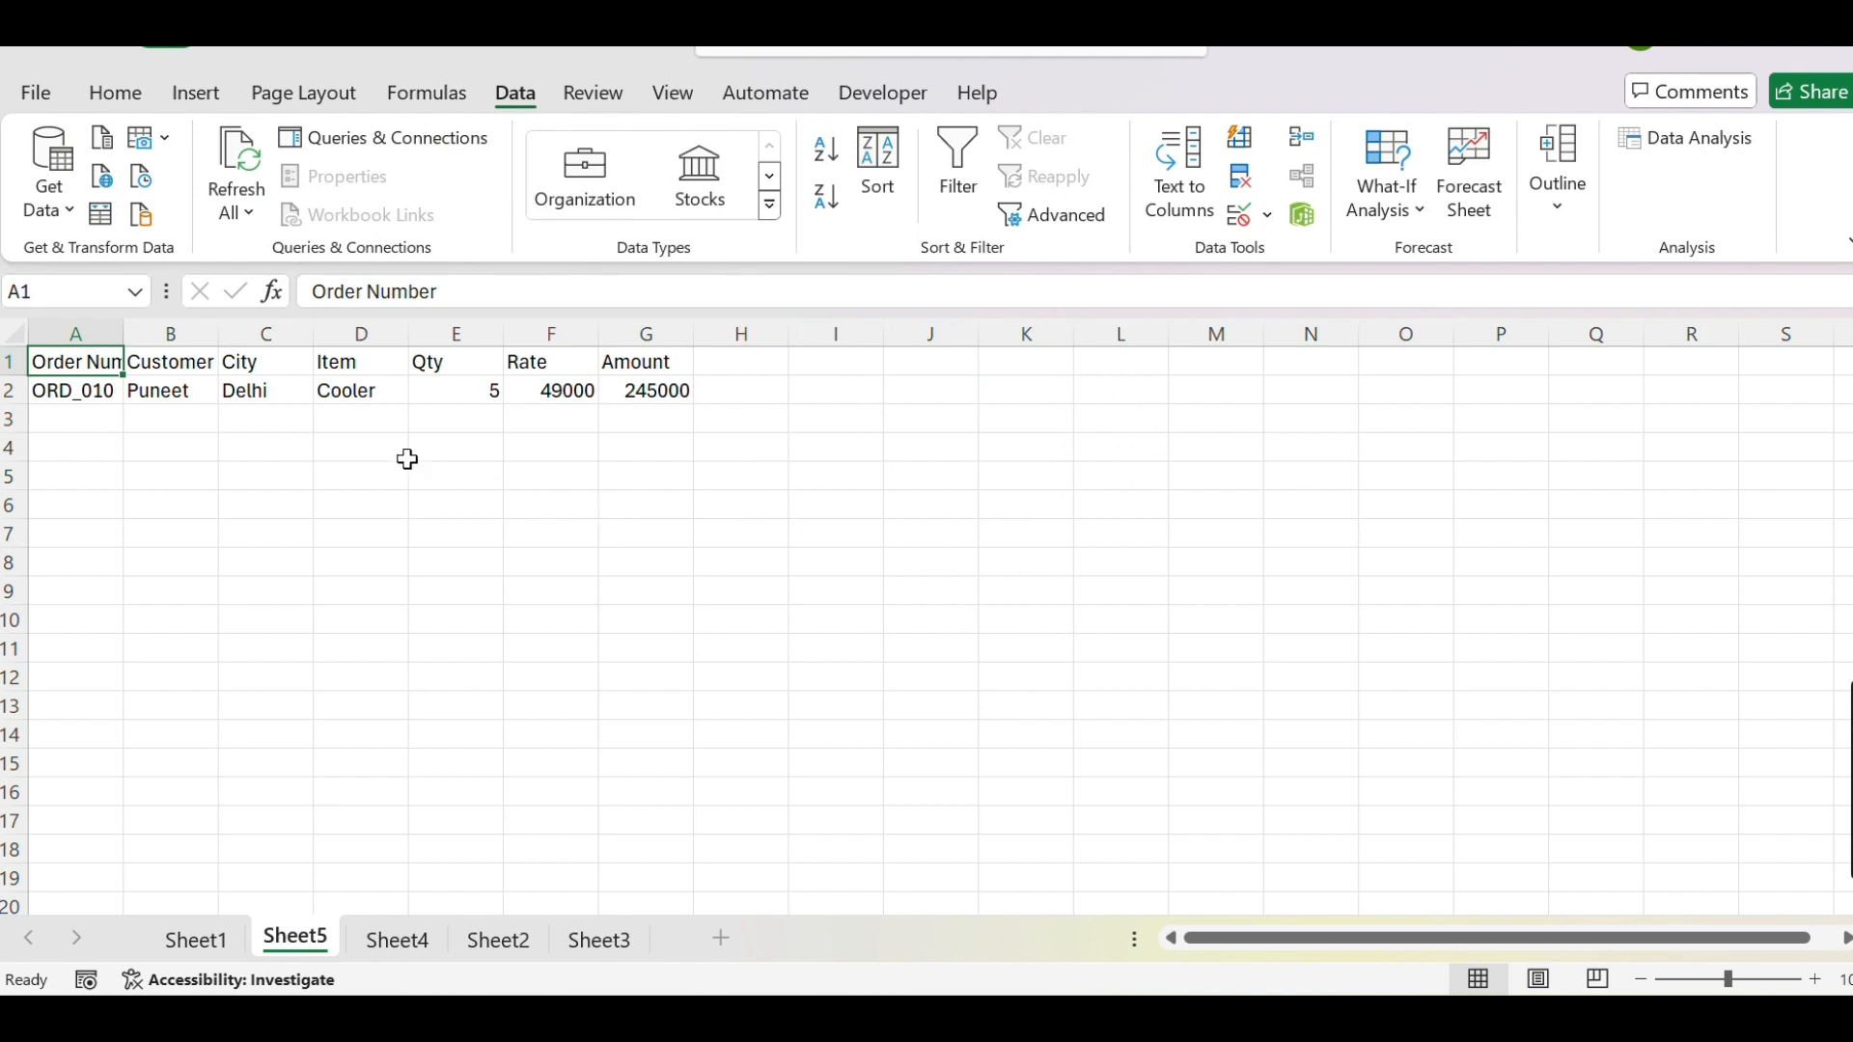
Widen column A on Sheet5 so the full Order Number header fits
{"action": "left_click", "coordinate": [364, 450]}
{"action": "left_click", "coordinate": [122, 351]}
{"action": "left_click_drag", "start_coordinate": [123, 332], "coordinate": [162, 330]}
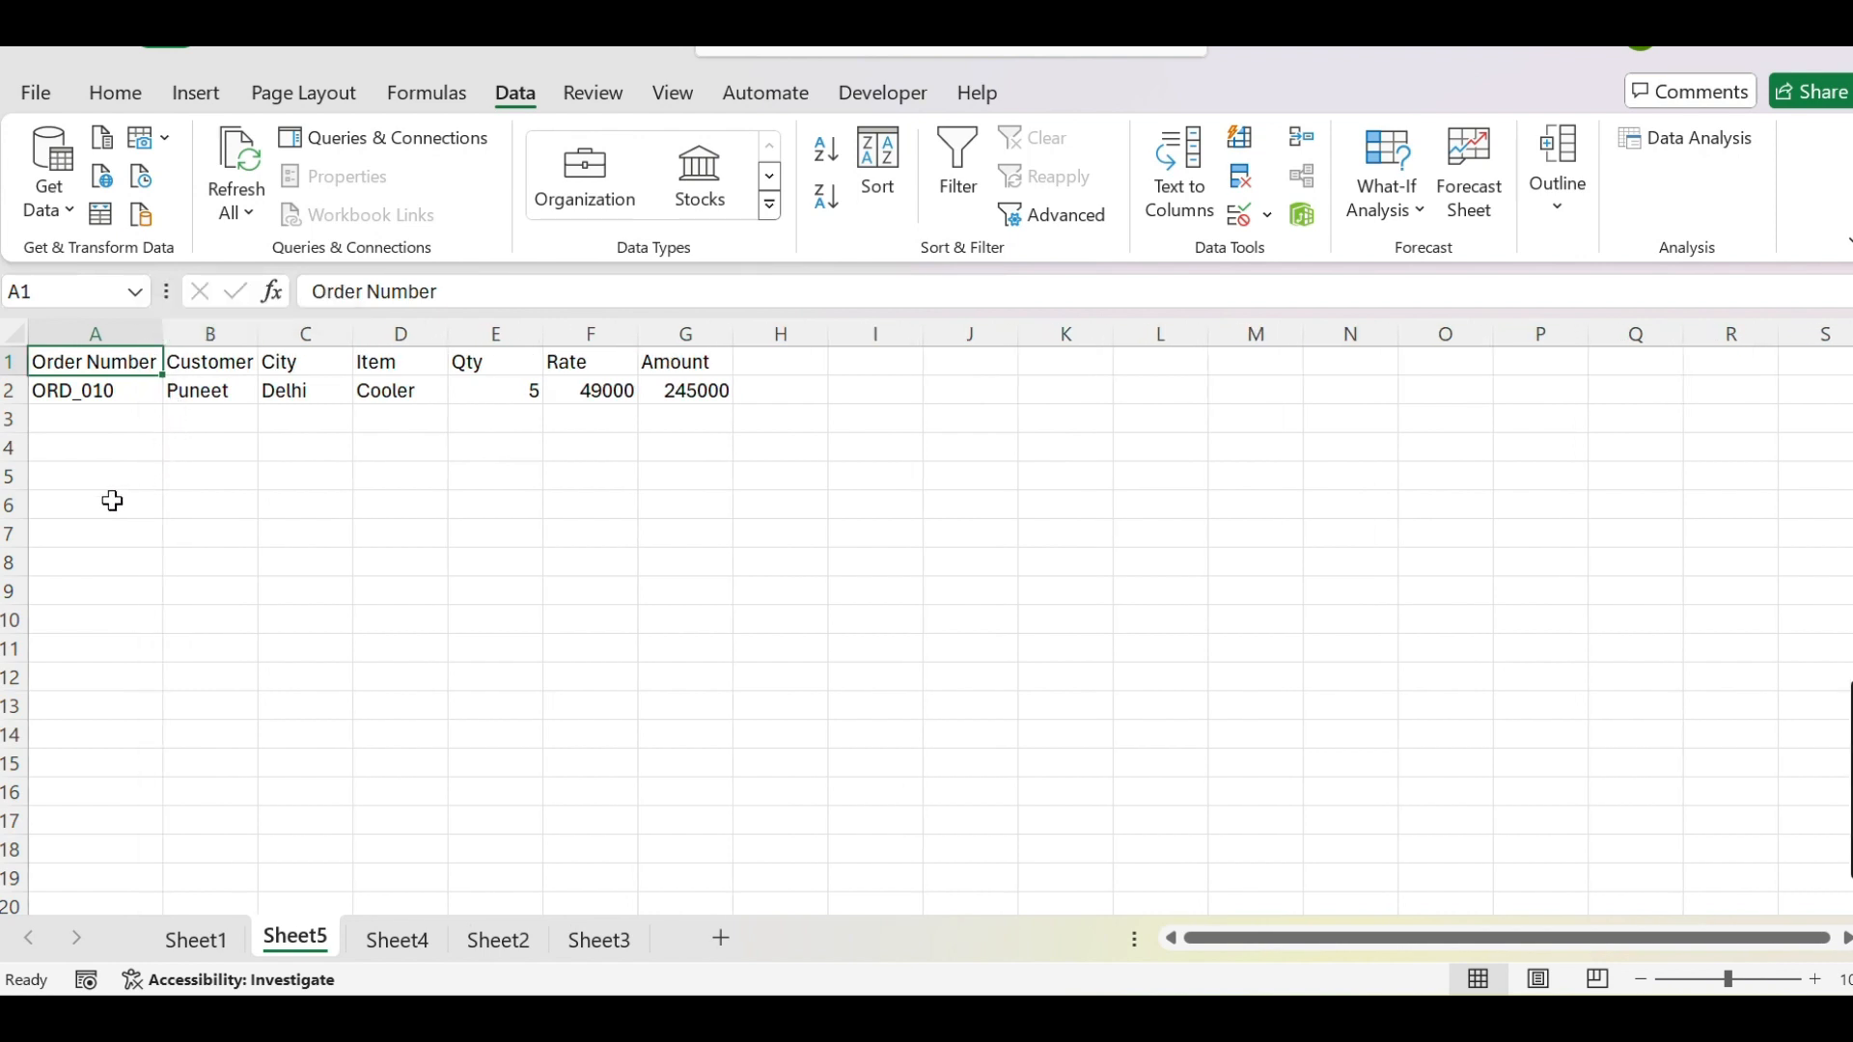
{"action": "left_click", "coordinate": [77, 468]}
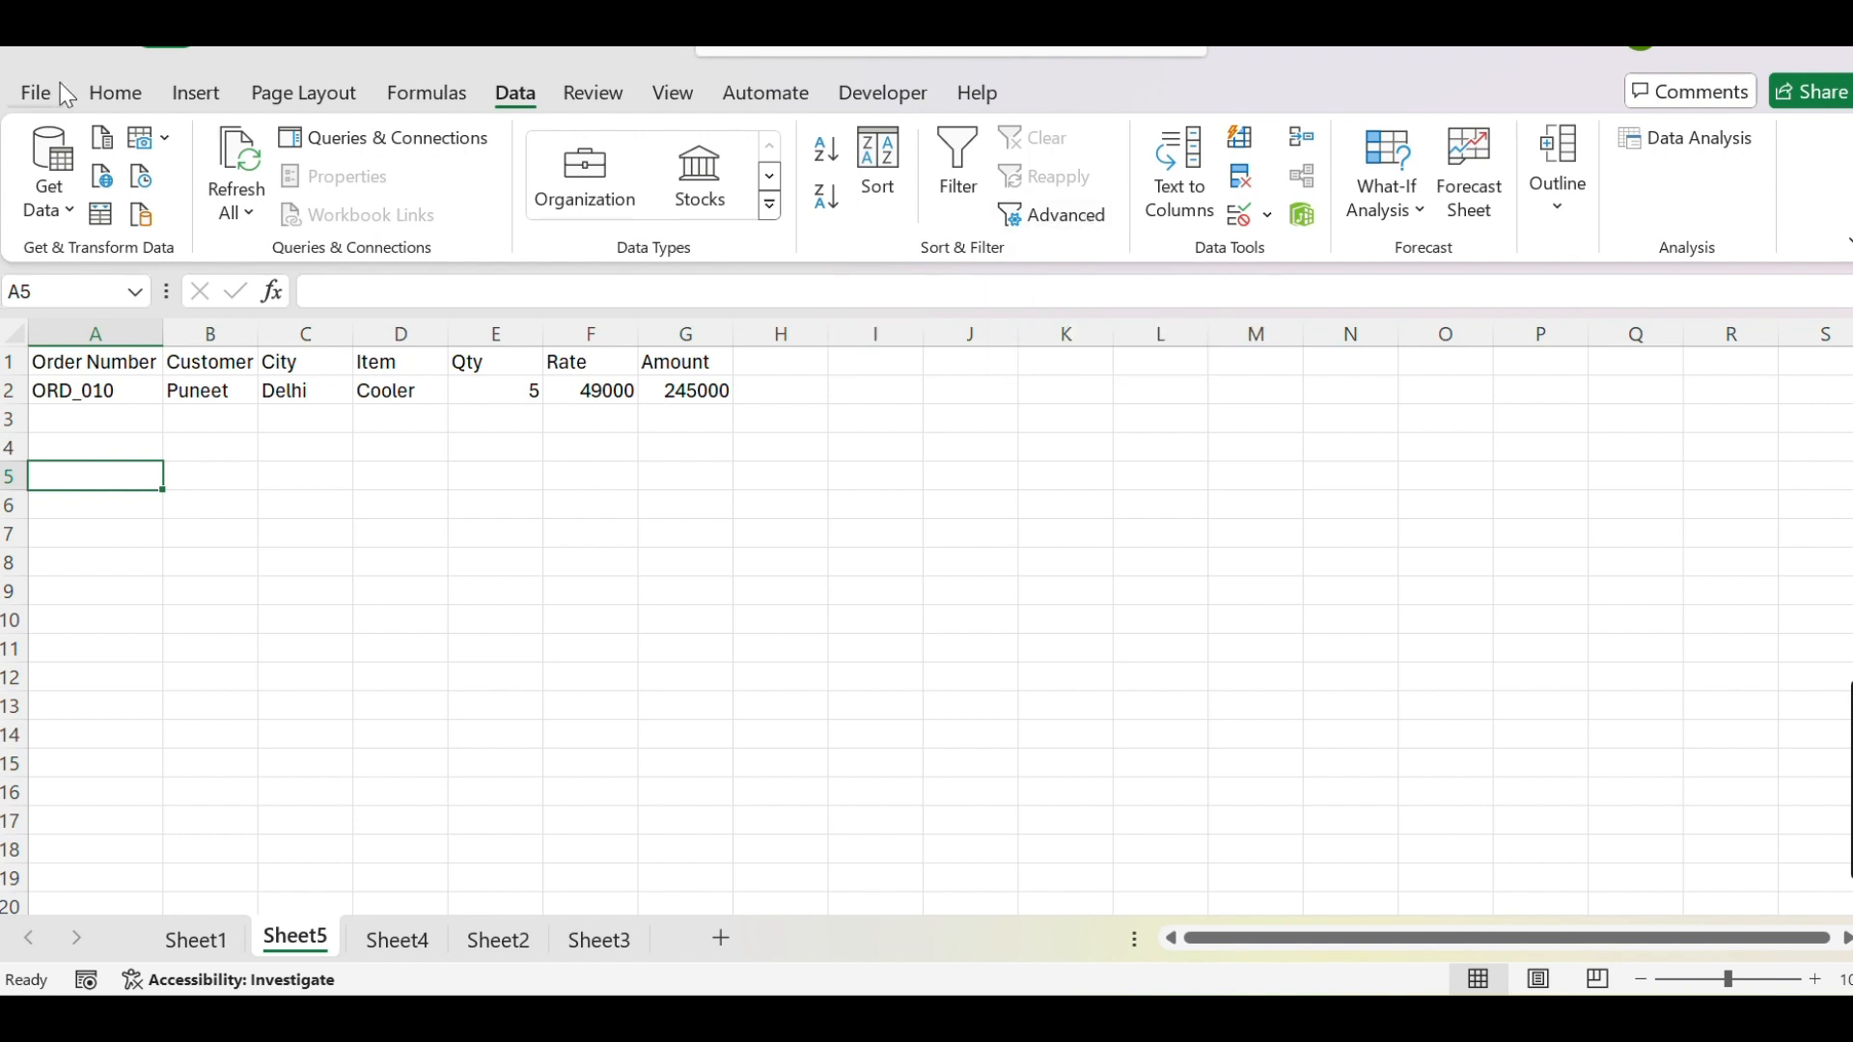
Create a blank workbook and return to Sheet1 of the order list workbook
{"action": "left_click", "coordinate": [37, 92]}
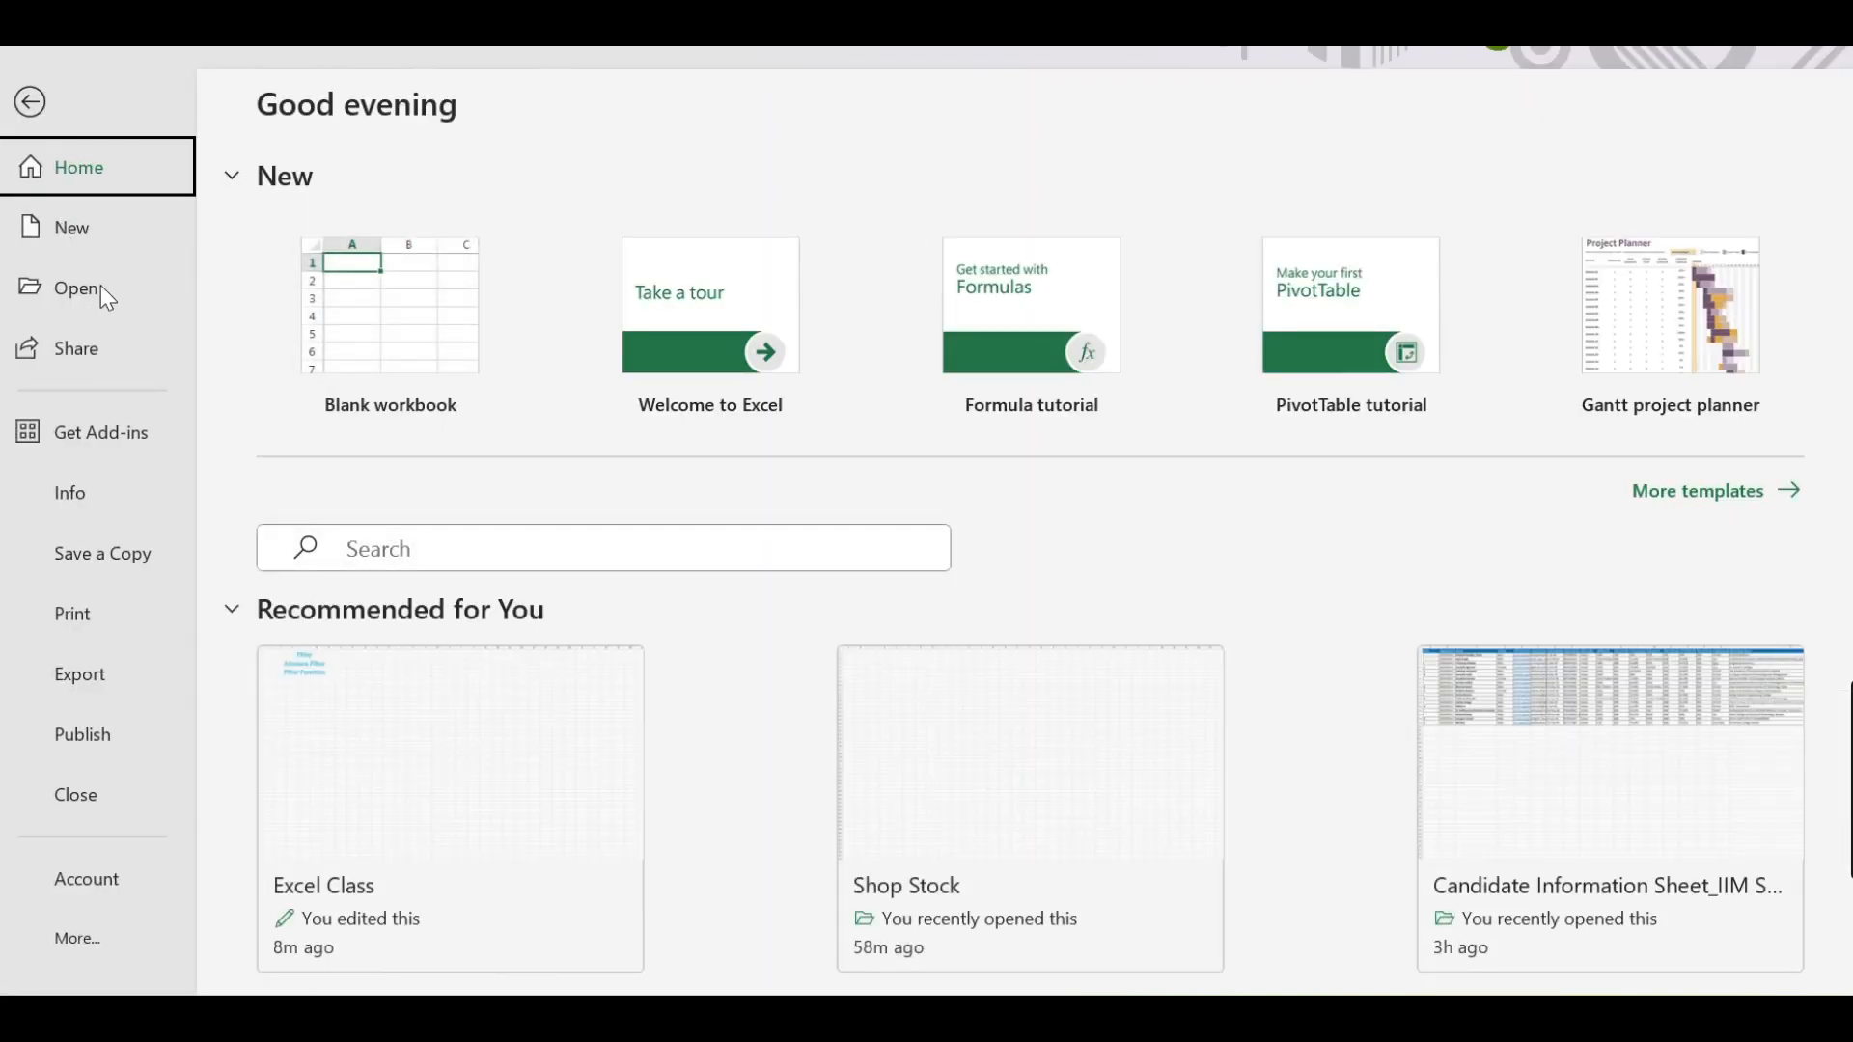
{"action": "left_click", "coordinate": [371, 299]}
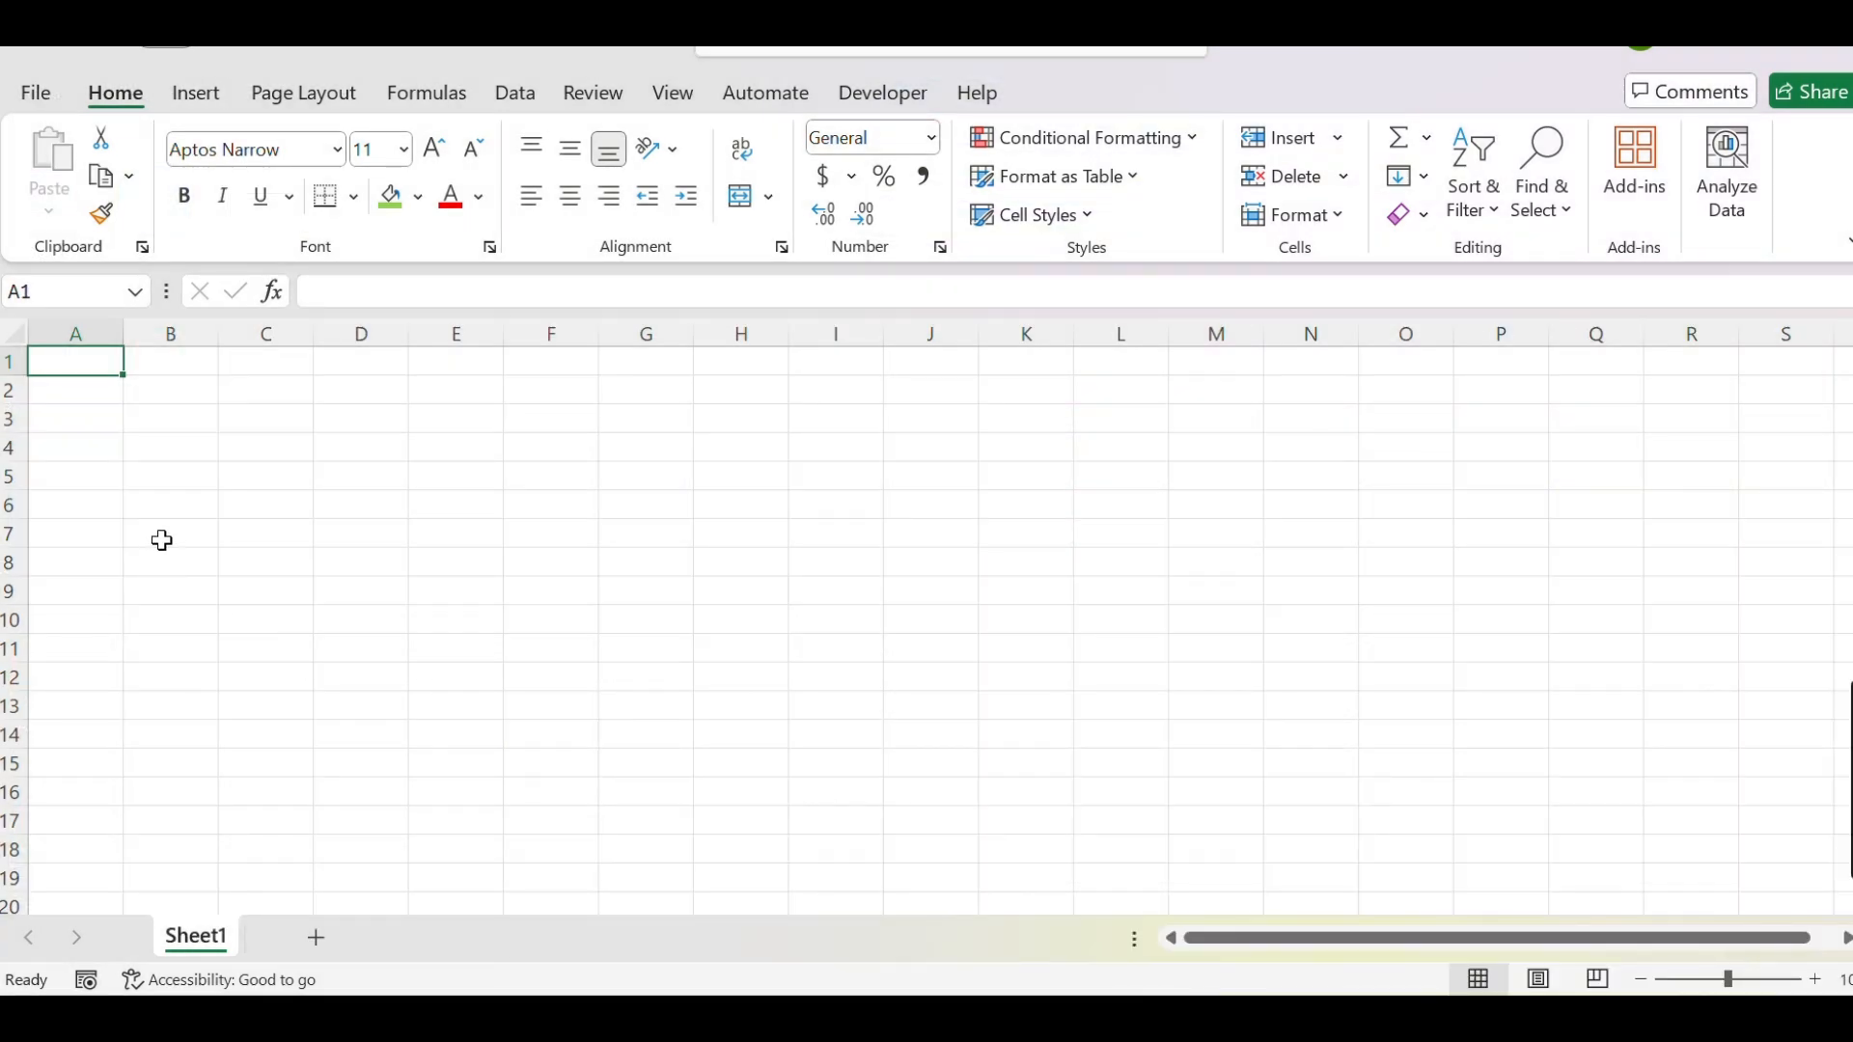
{"action": "key", "text": "alt+Tab"}
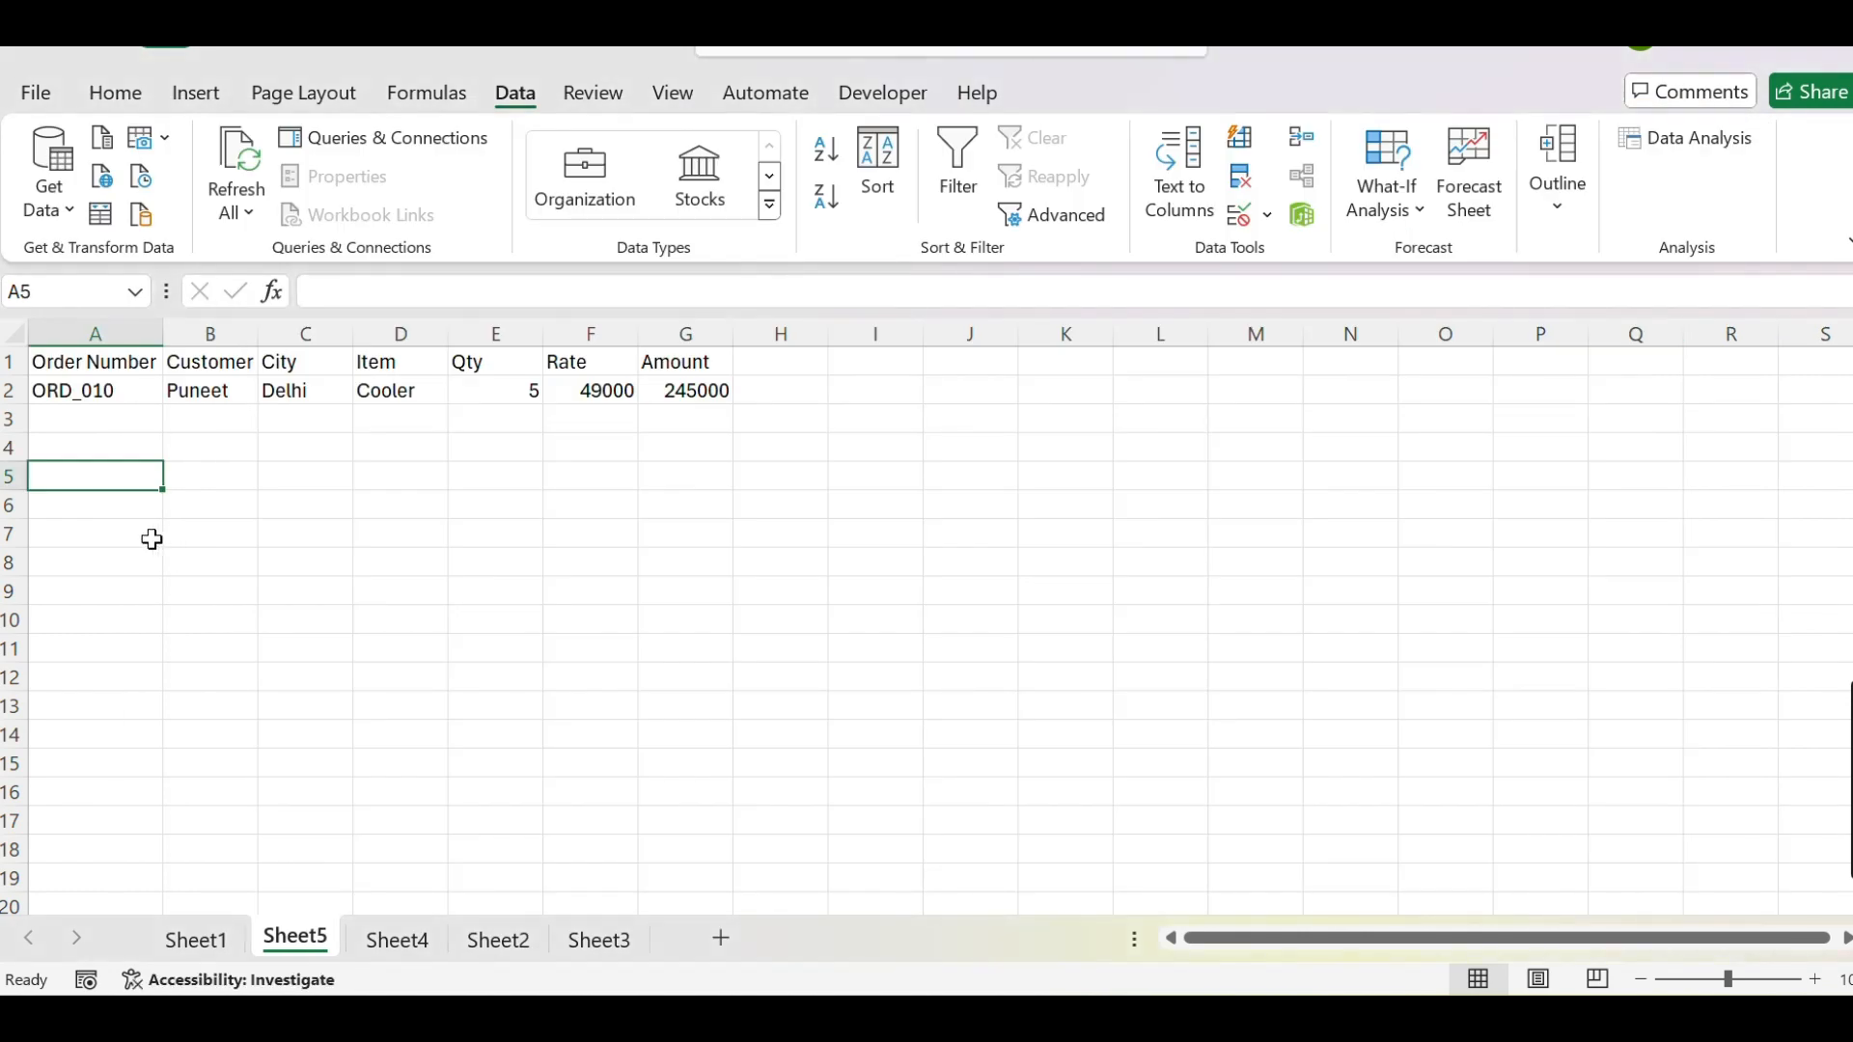
{"action": "left_click", "coordinate": [93, 420]}
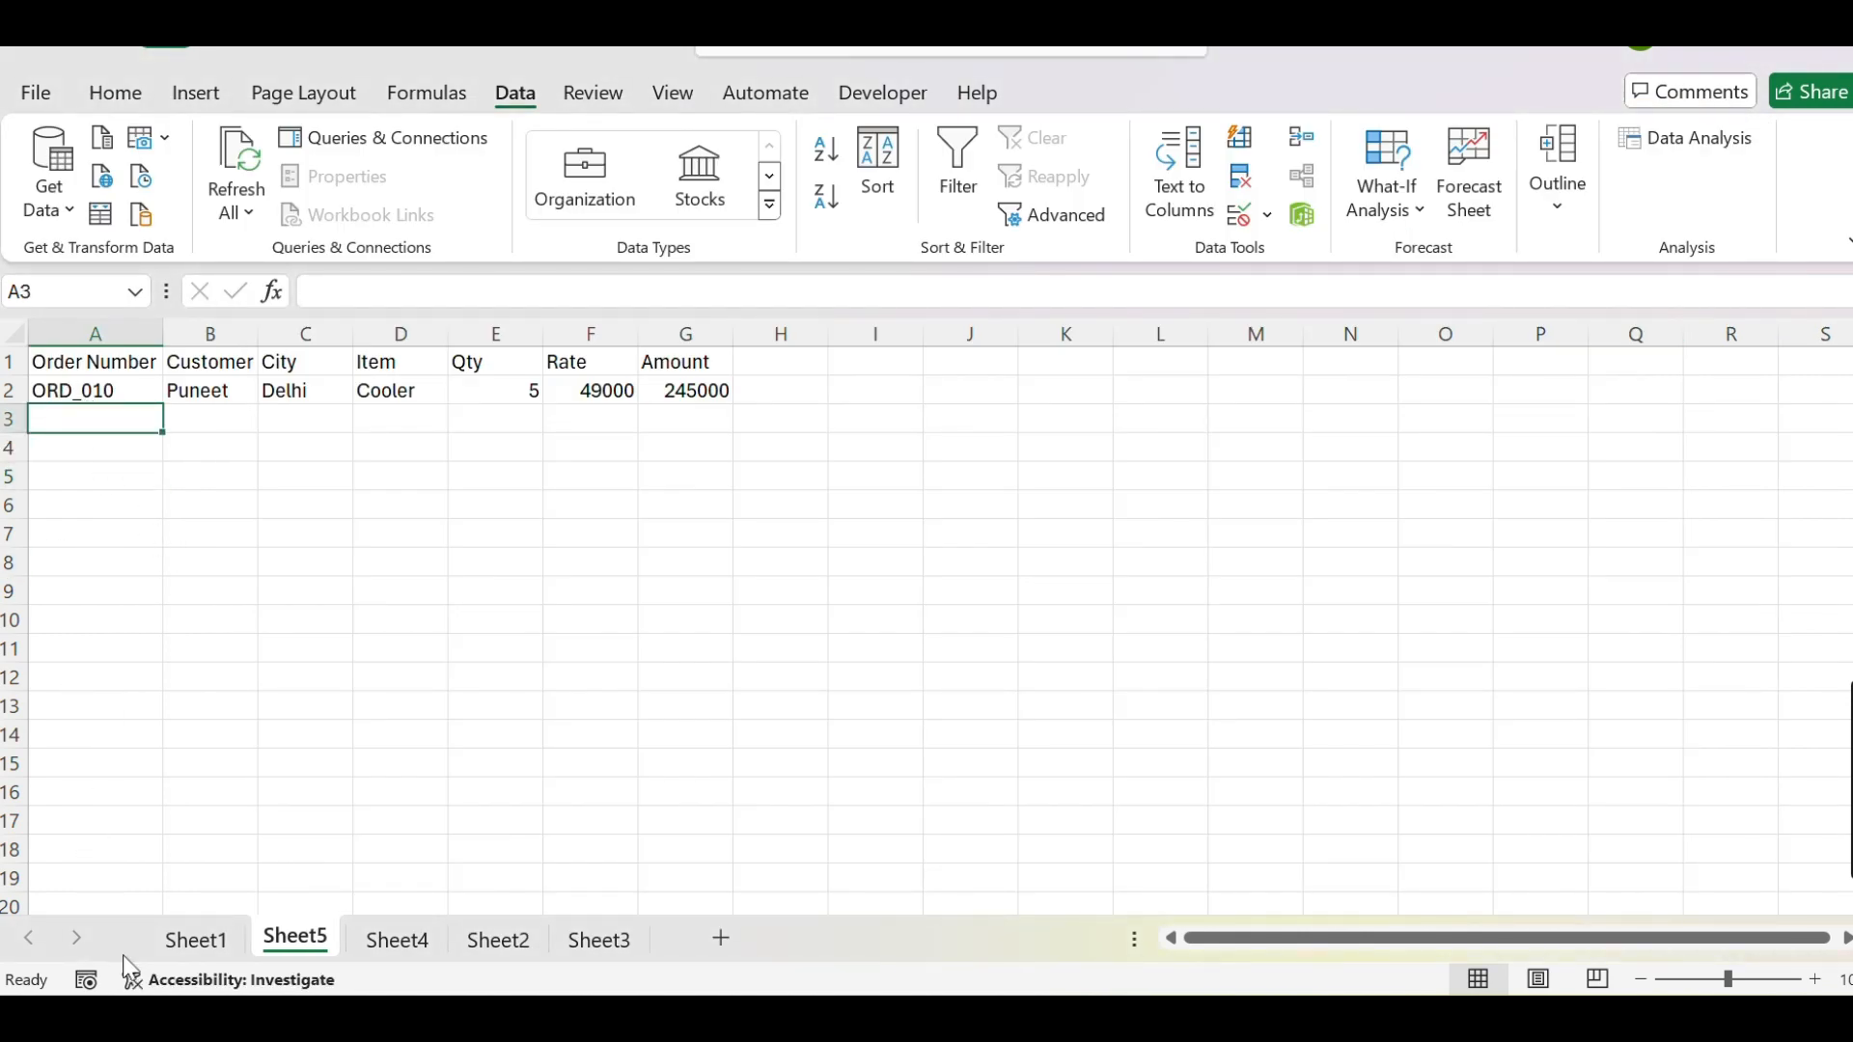
{"action": "left_click", "coordinate": [196, 940]}
Start an Advanced Filter from A1 of the blank workbook and set it to copy to another location
{"action": "key", "text": "ctrl+n"}
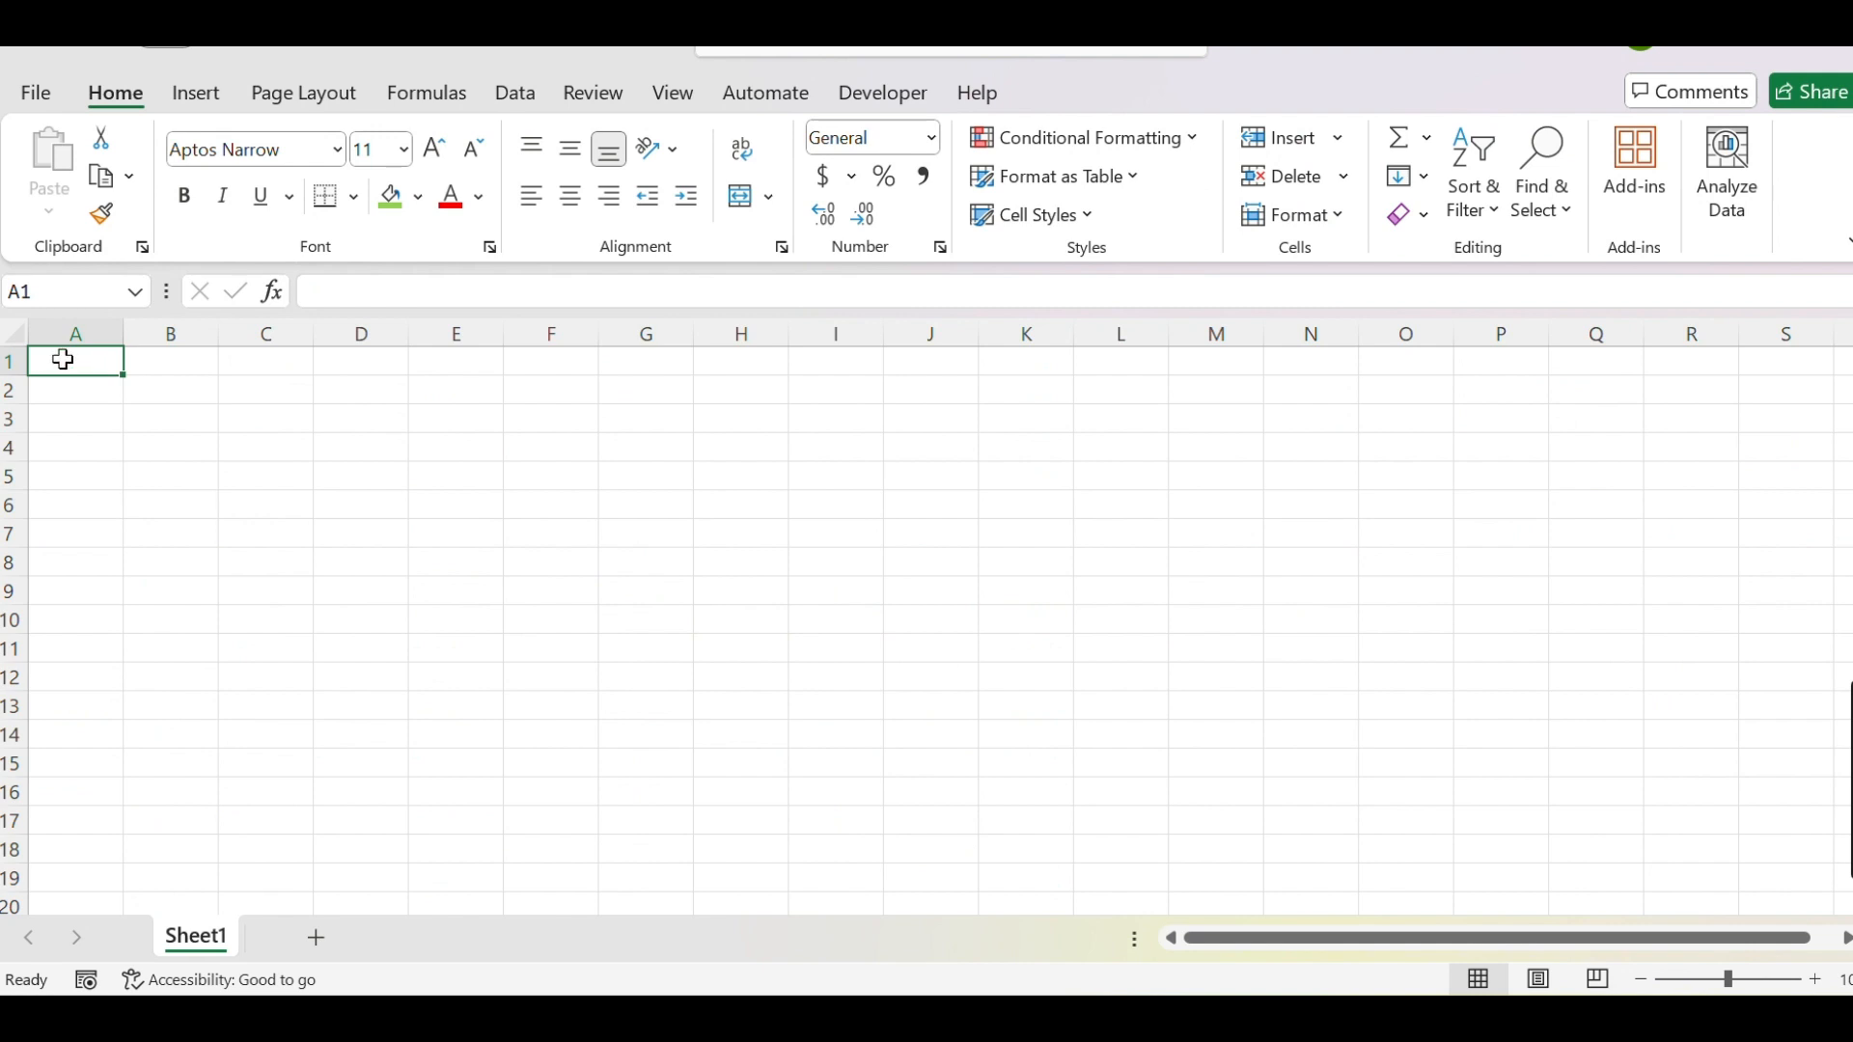
{"action": "left_click", "coordinate": [497, 96]}
{"action": "left_click", "coordinate": [1055, 210]}
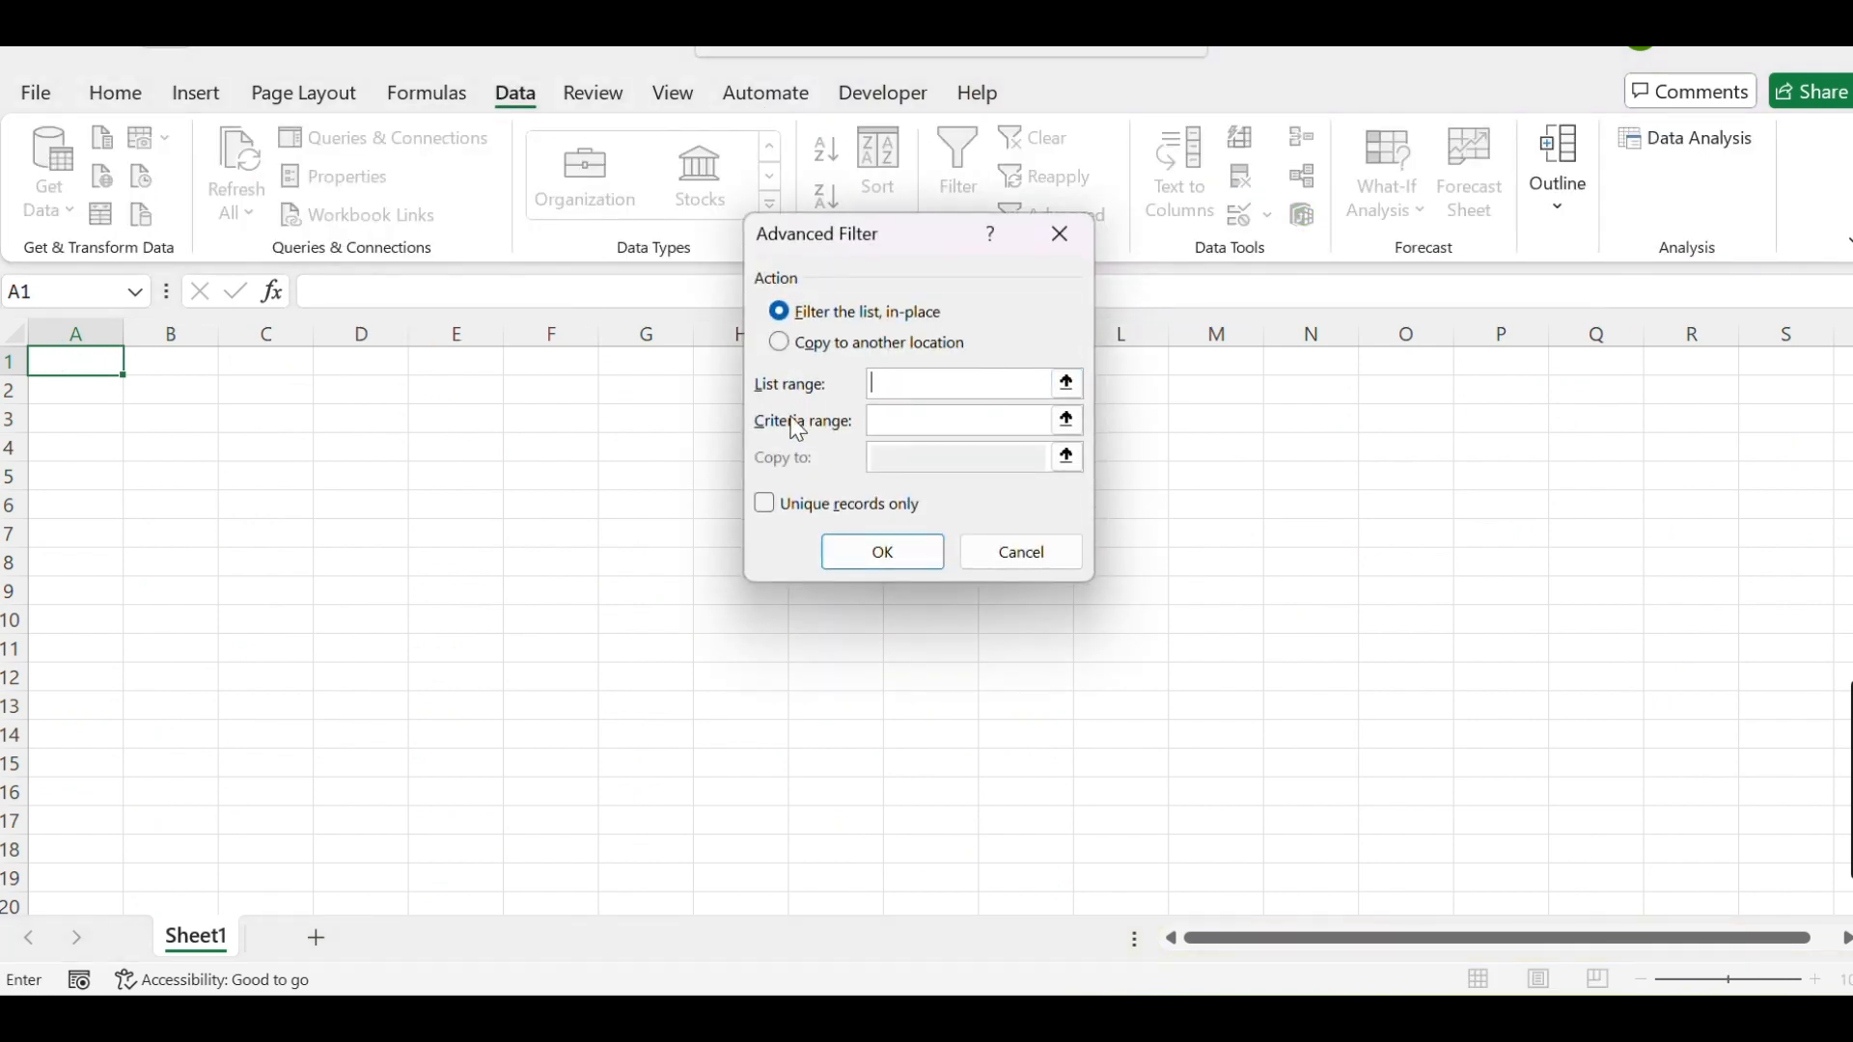
{"action": "left_click", "coordinate": [806, 343]}
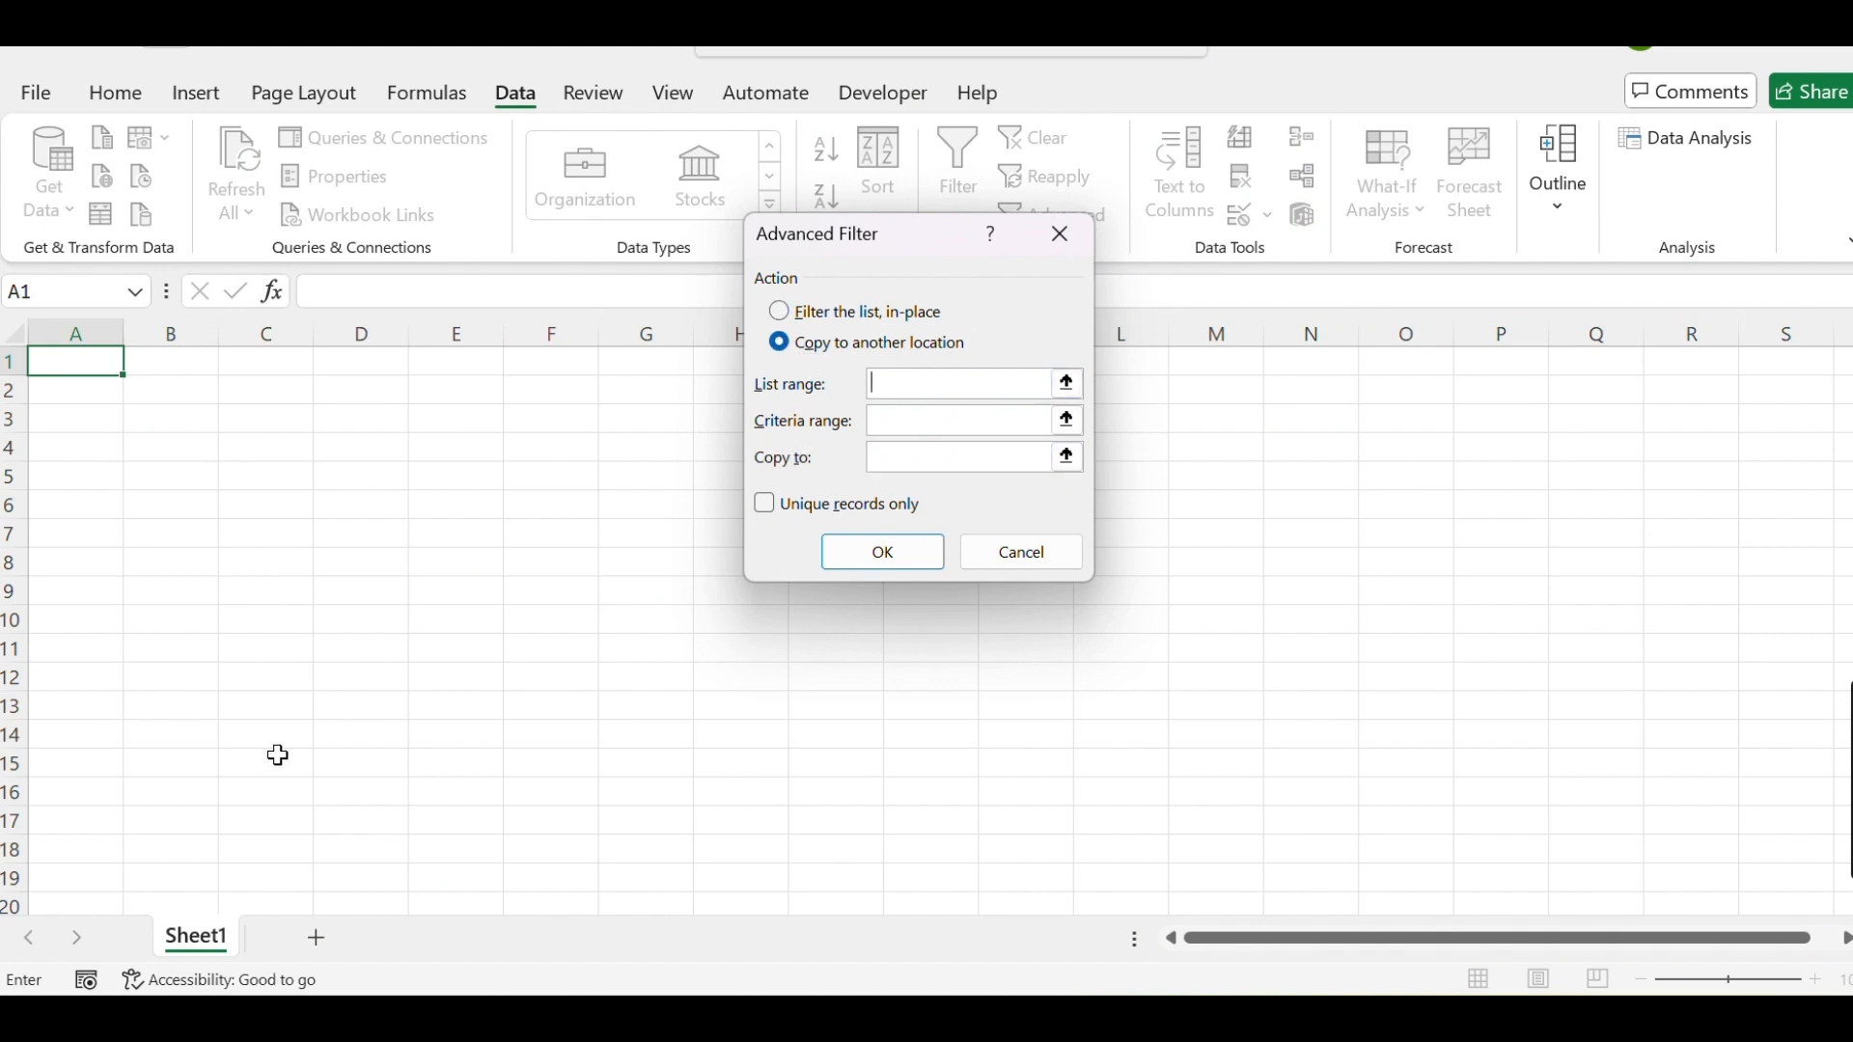
Set the list range to the order list A1:G51 on Sheet1 of the Excel Class workbook
{"action": "key", "text": "alt+Tab"}
{"action": "mouse_move", "coordinate": [268, 759]}
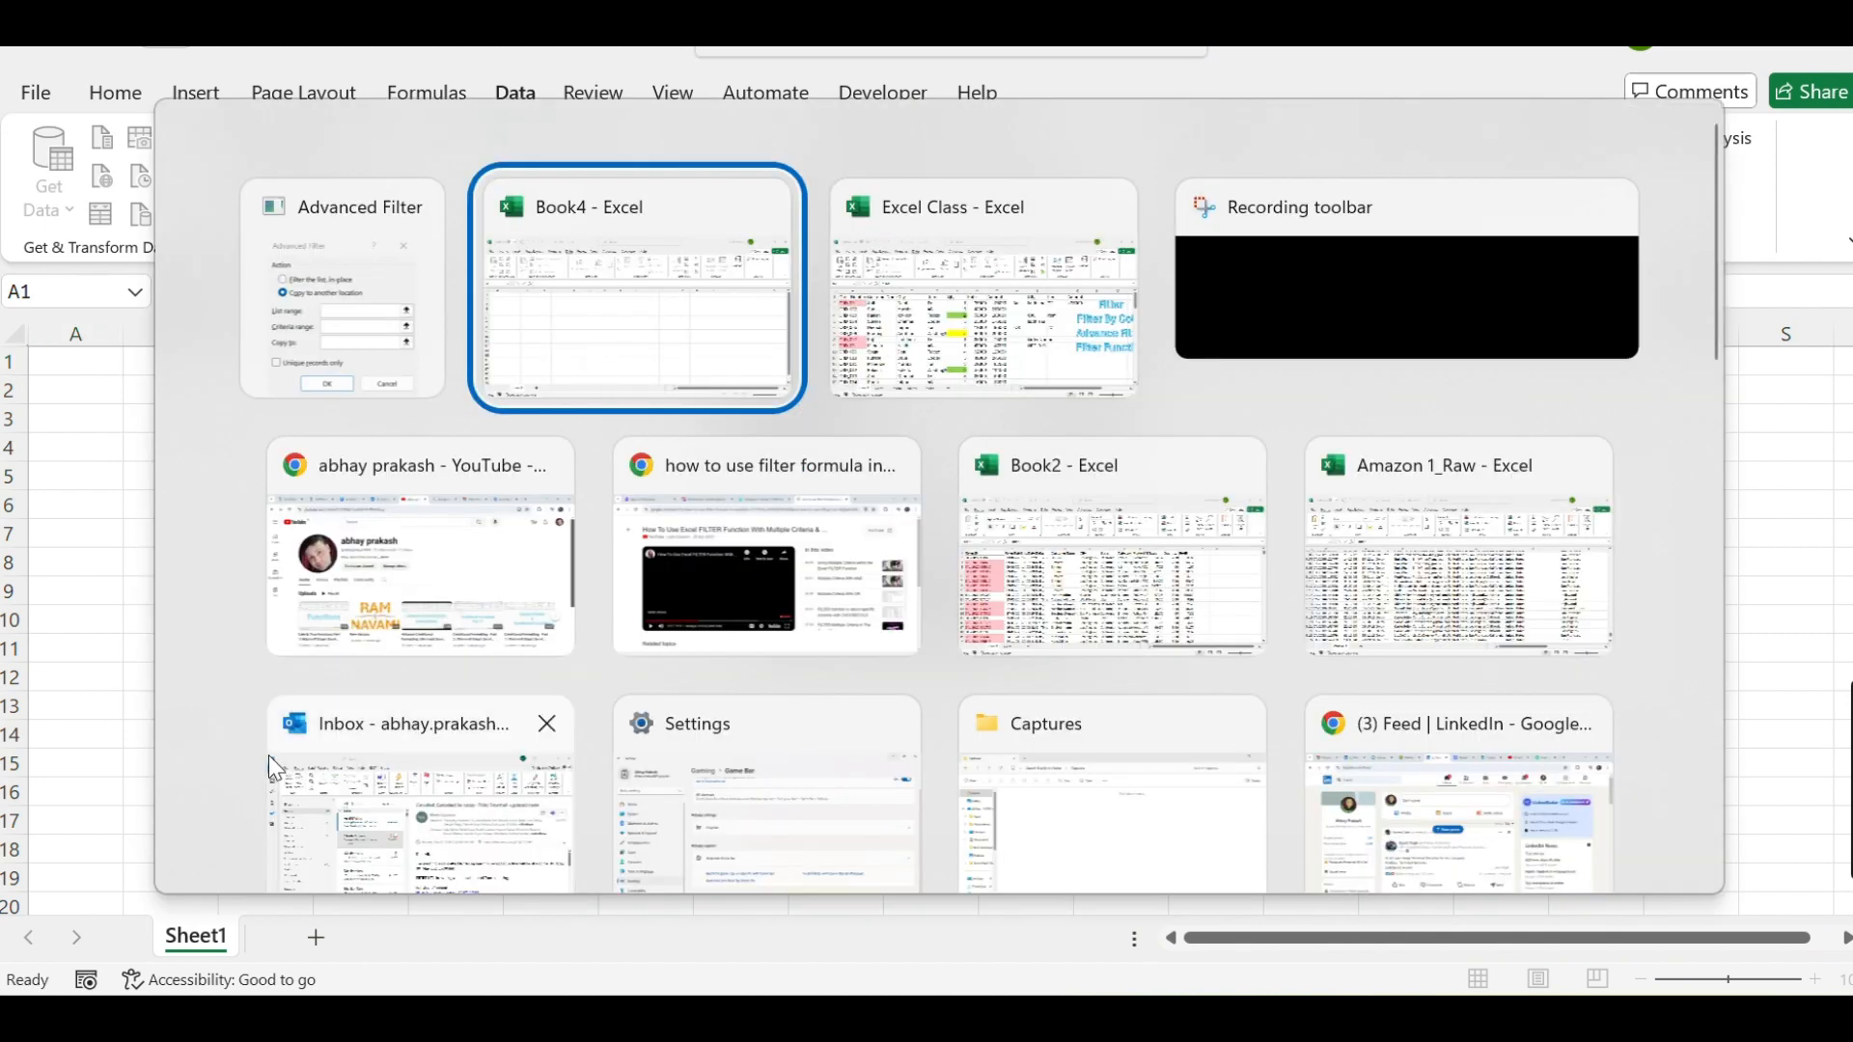
{"action": "key", "text": "Escape"}
{"action": "left_click", "coordinate": [83, 376]}
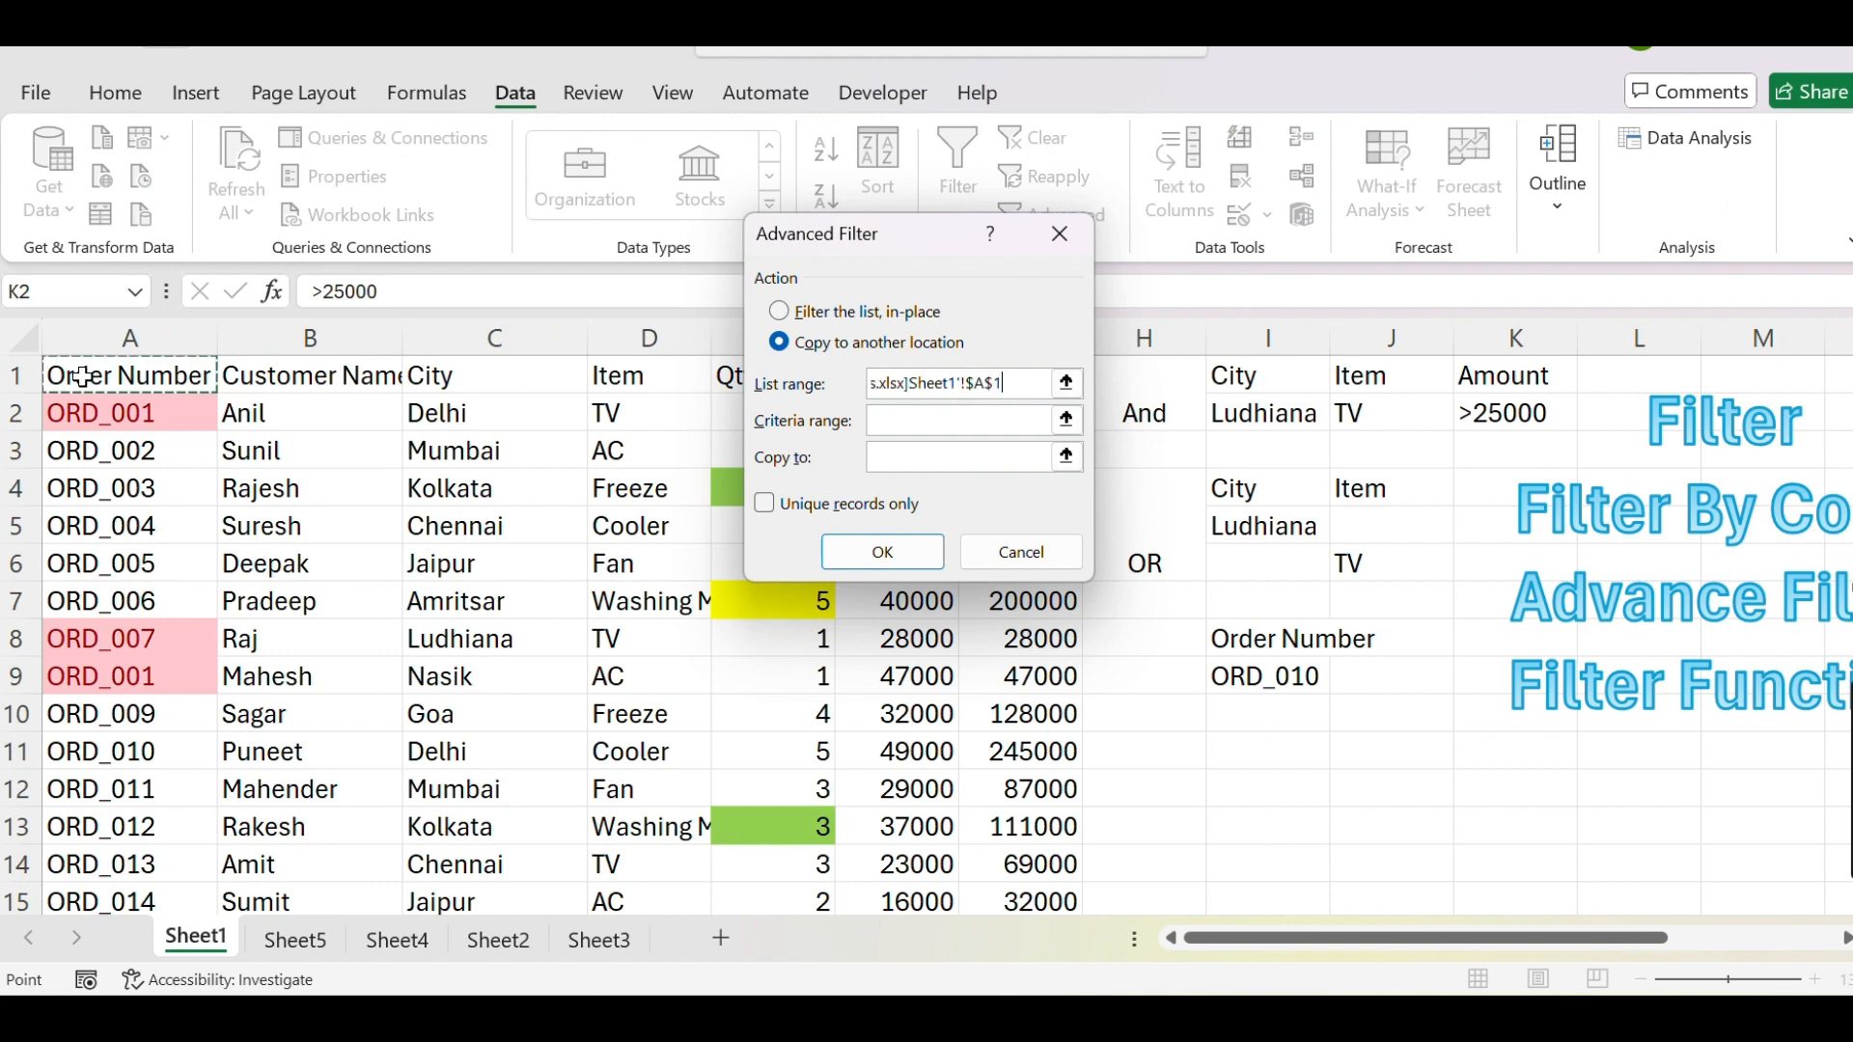
{"action": "key", "text": "ctrl+shift+Down"}
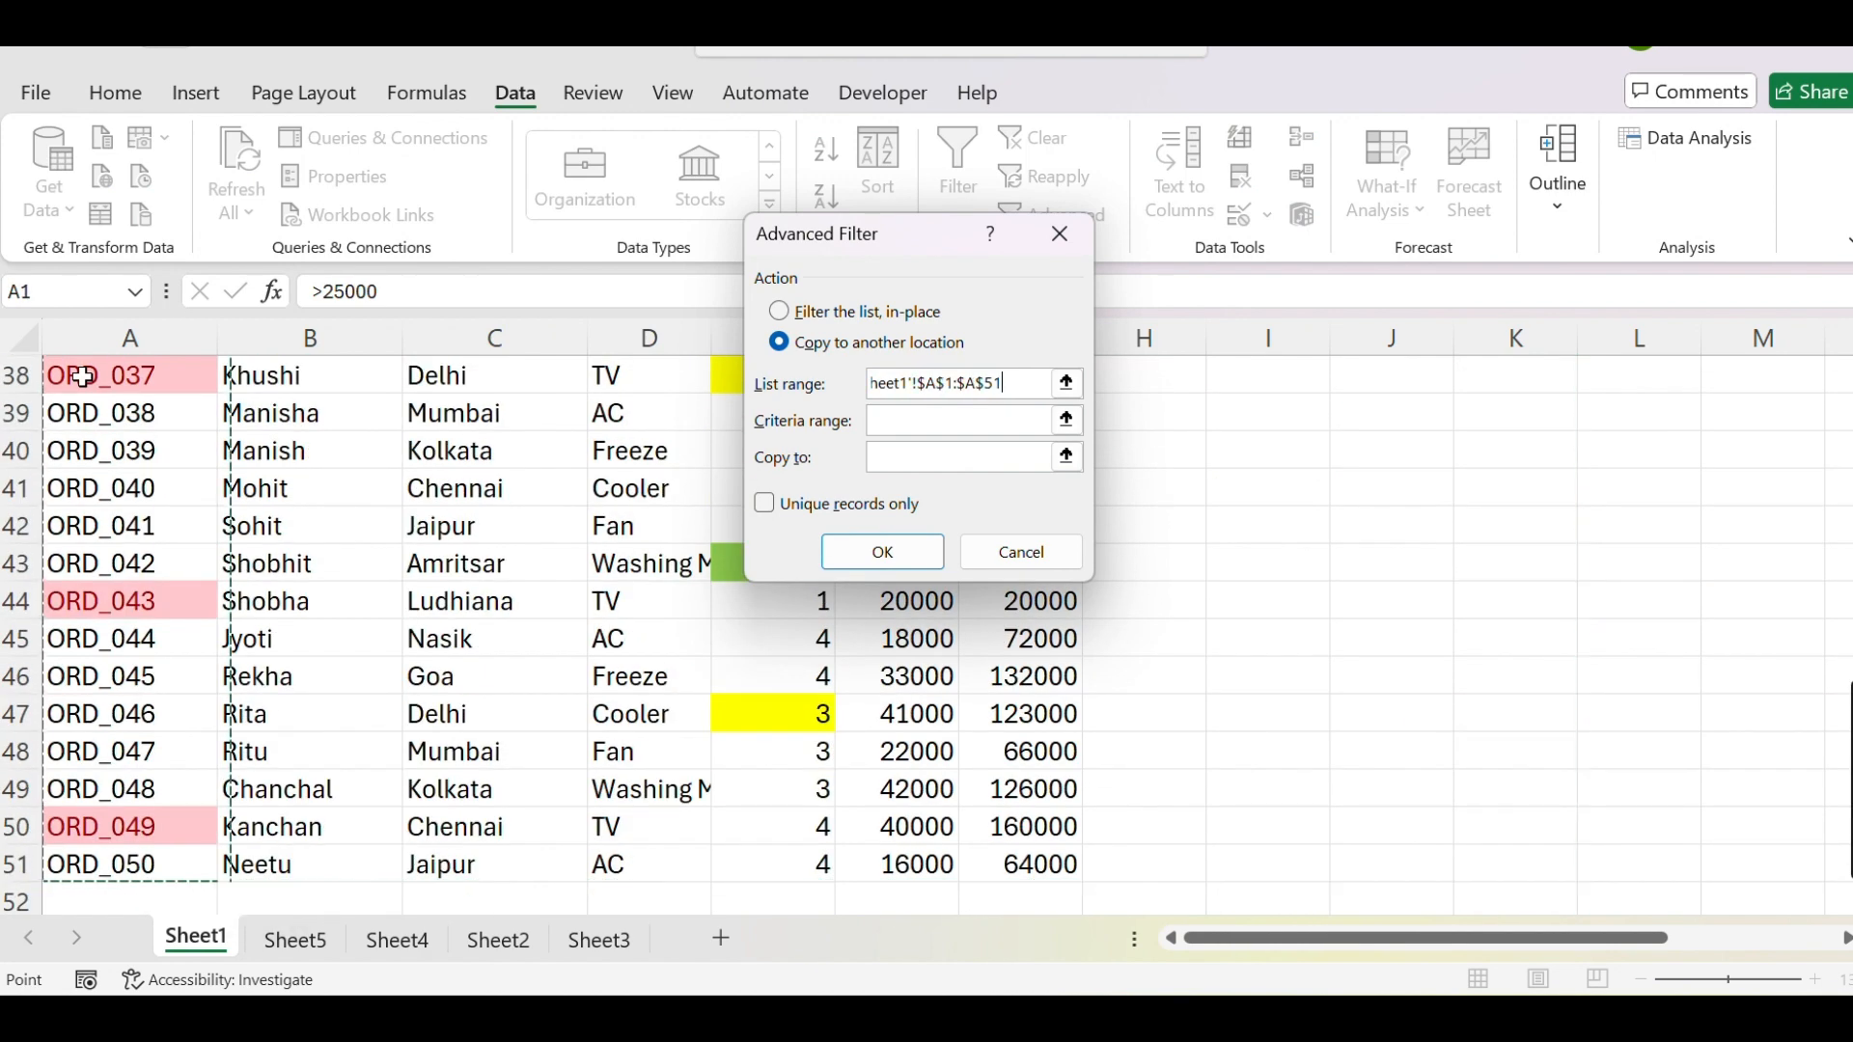
{"action": "key", "text": "ctrl+shift+Right"}
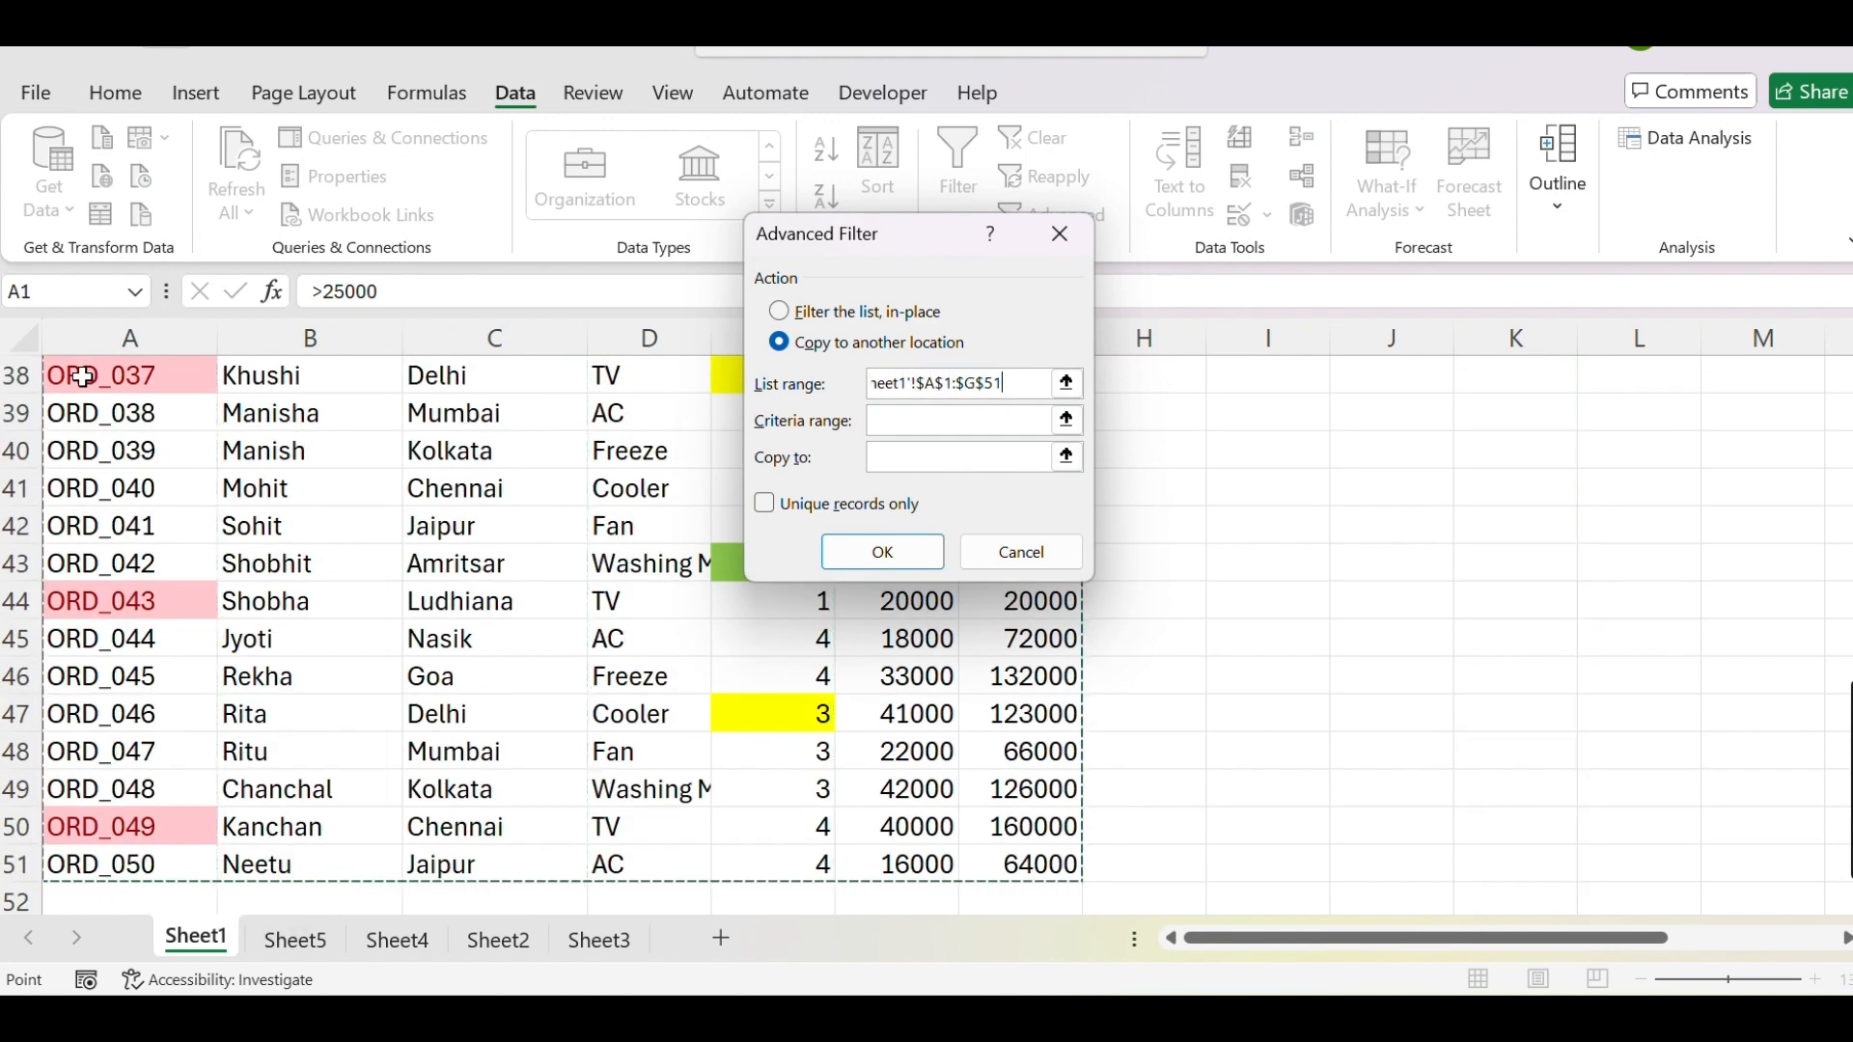
Set the criteria range to the City and Item conditions in I1:J2 on Sheet1 of the Excel Class workbook
{"action": "left_click", "coordinate": [978, 418]}
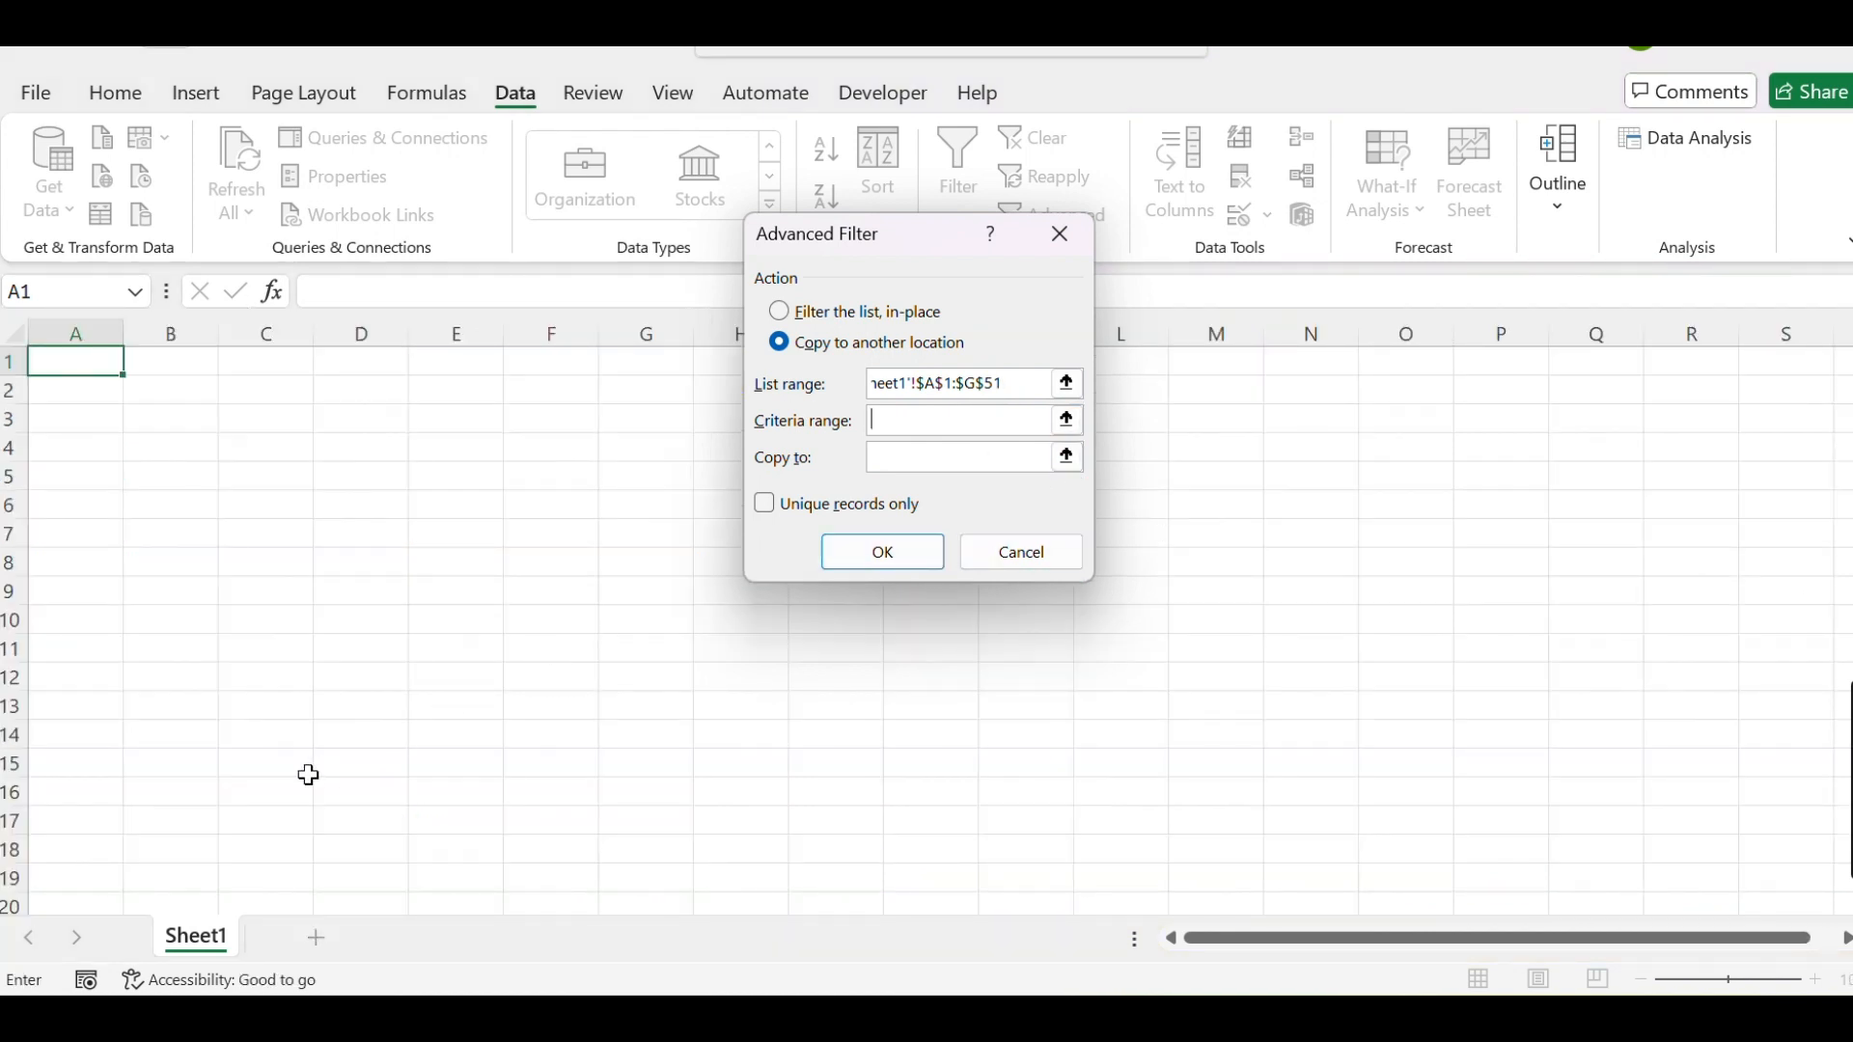
{"action": "key", "text": "alt+Tab"}
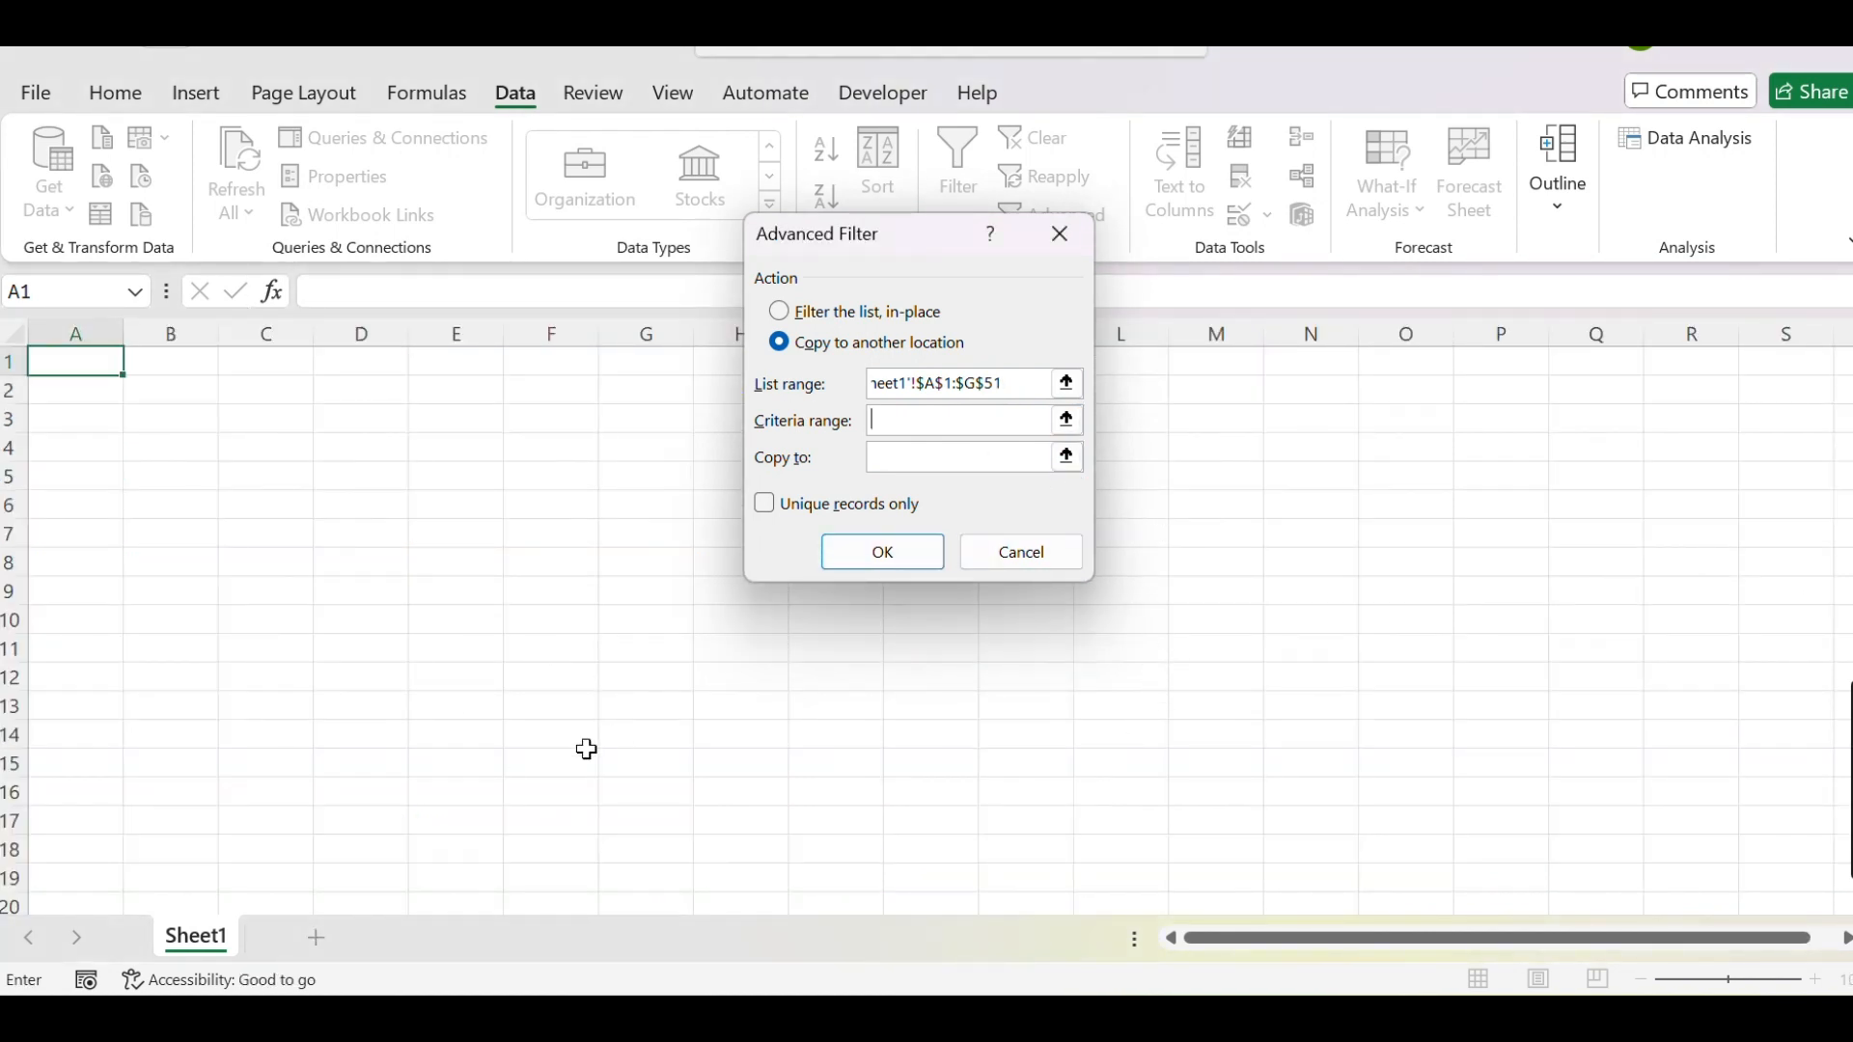
{"action": "key", "text": "alt+Tab"}
{"action": "key", "text": "alt+Tab"}
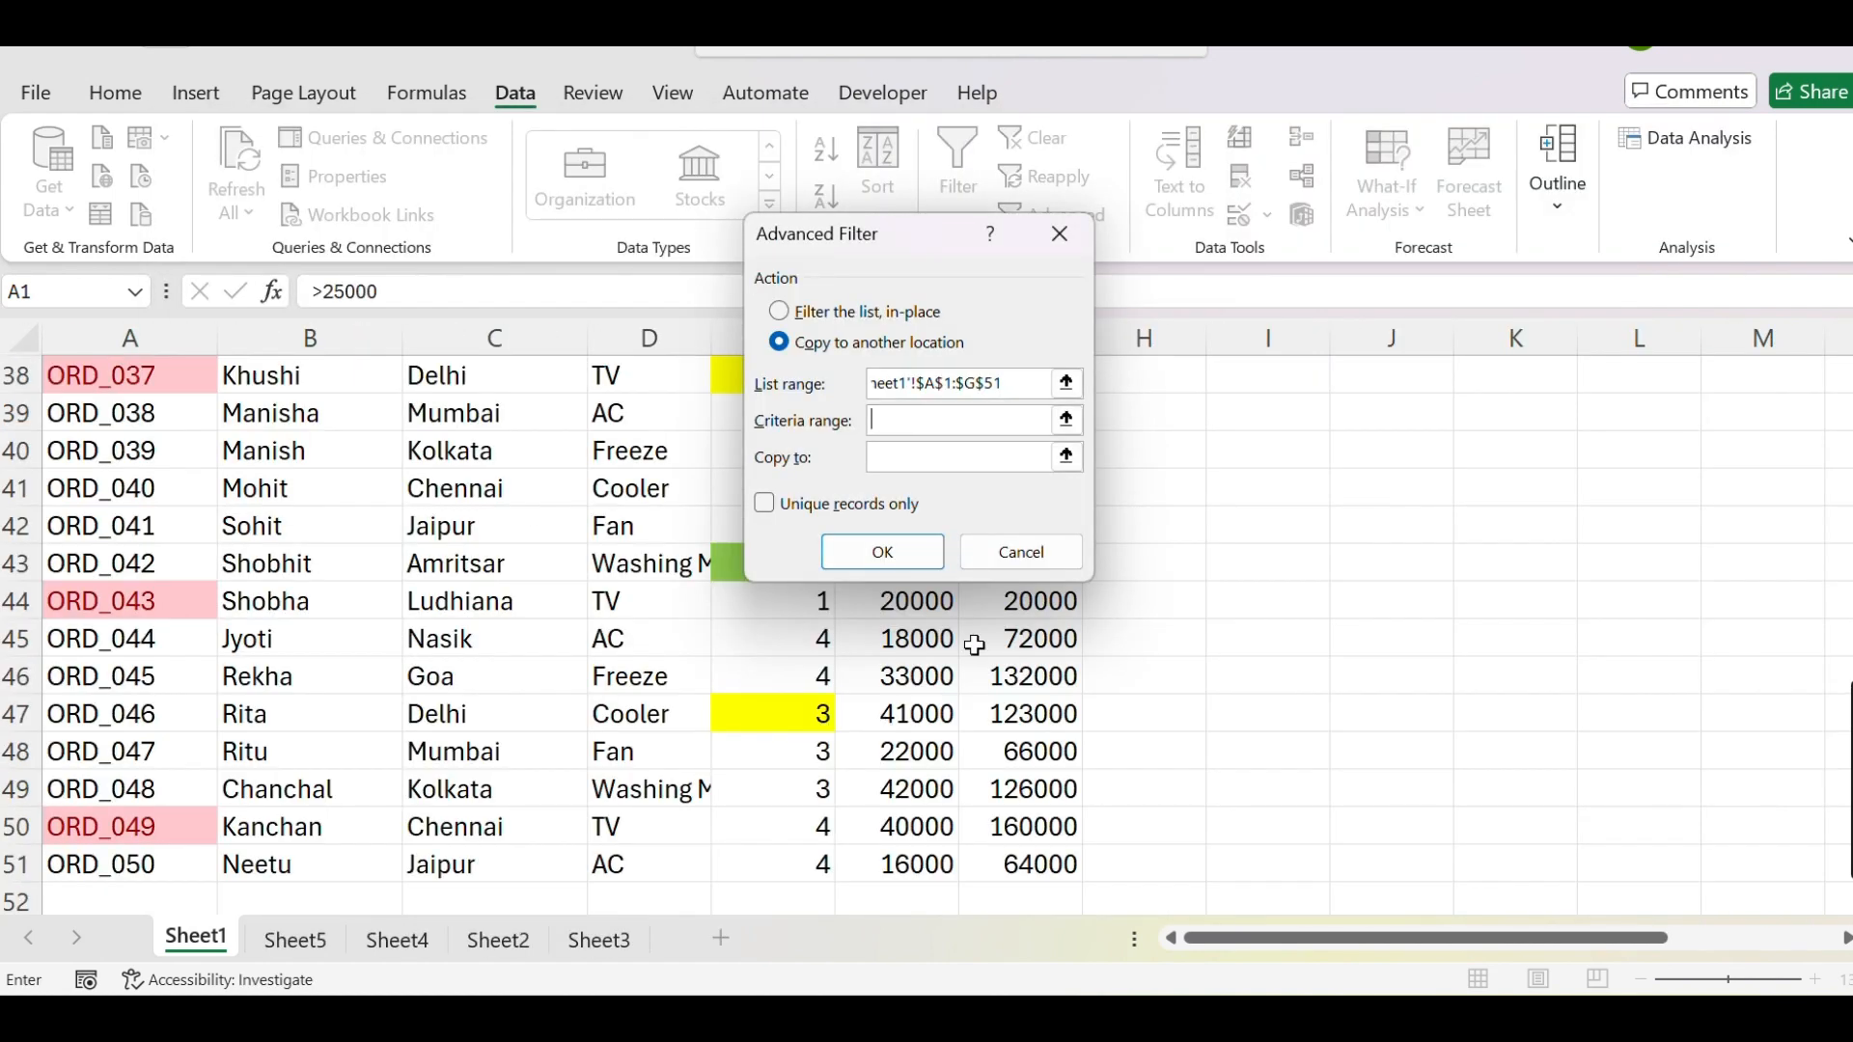
{"action": "scroll", "coordinate": [1293, 519], "scroll_direction": "up", "scroll_amount": 12}
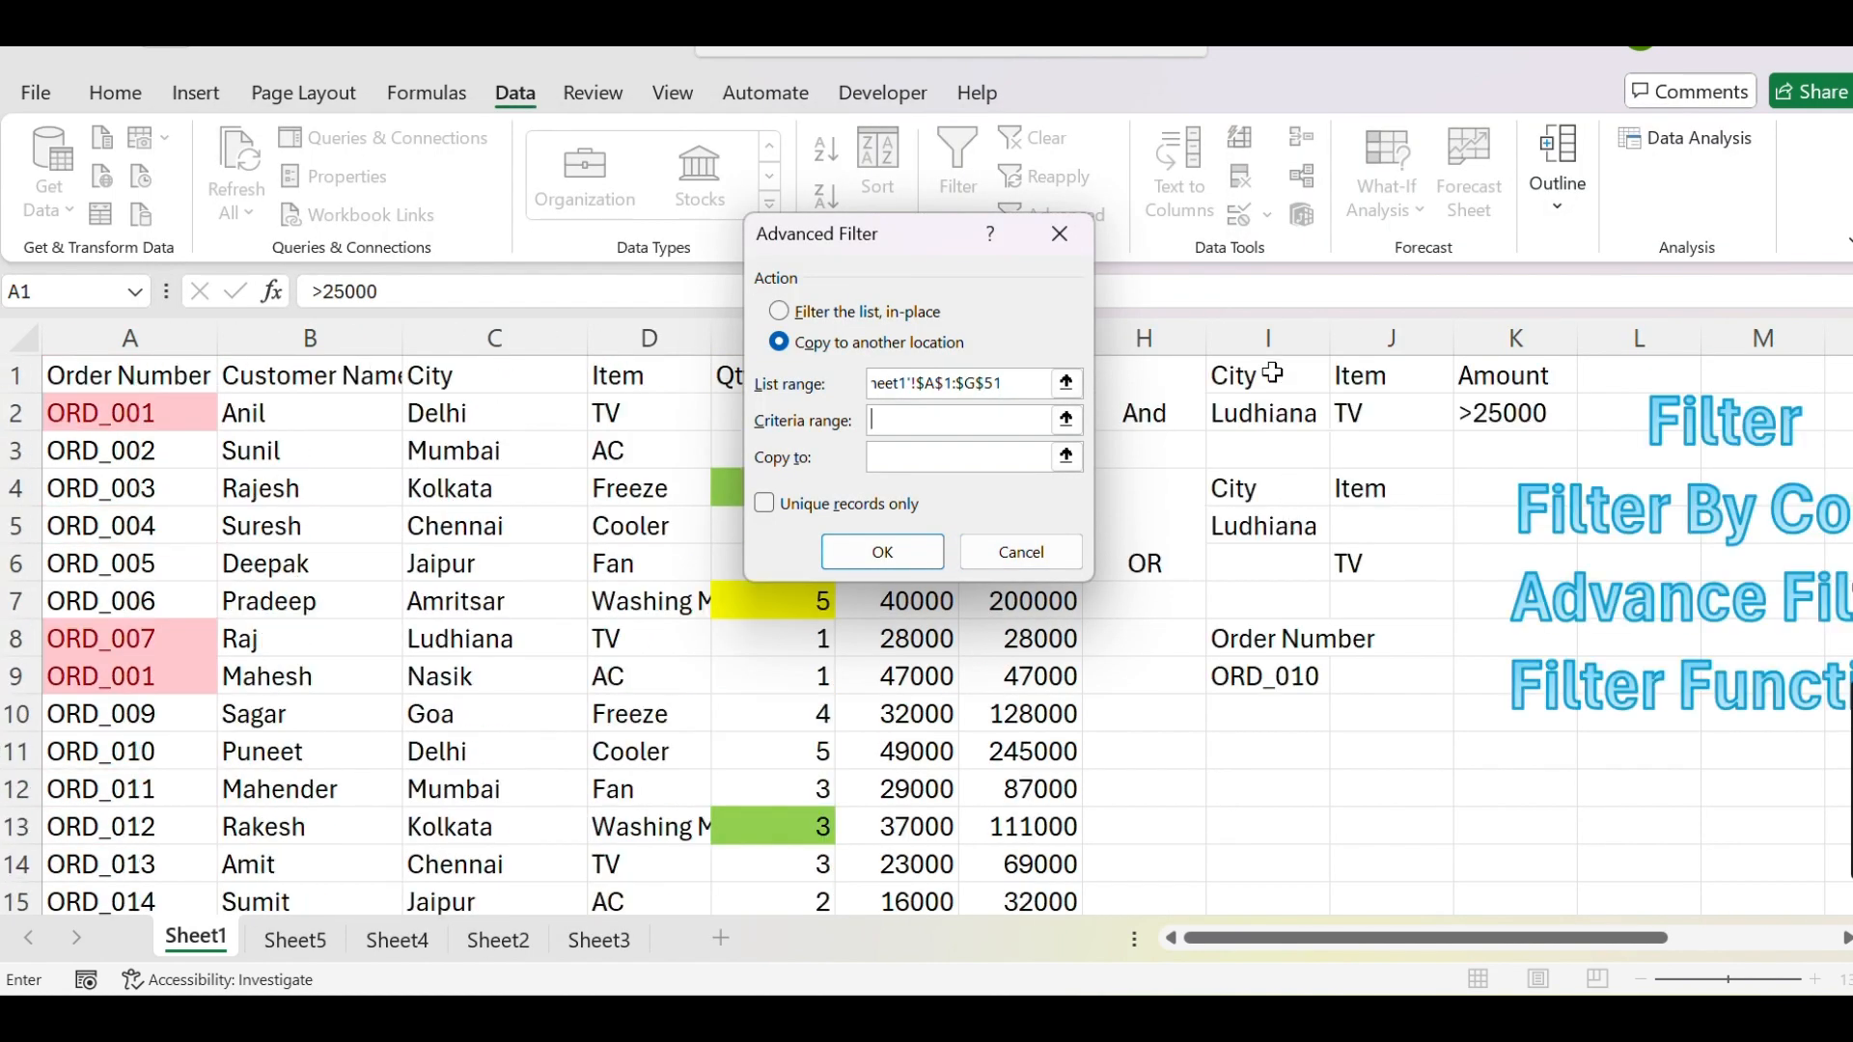
{"action": "left_click_drag", "start_coordinate": [1272, 378], "coordinate": [1356, 429]}
Copy the filtered orders to cell A1 of the new workbook and check the copied rows there
{"action": "left_click", "coordinate": [923, 459]}
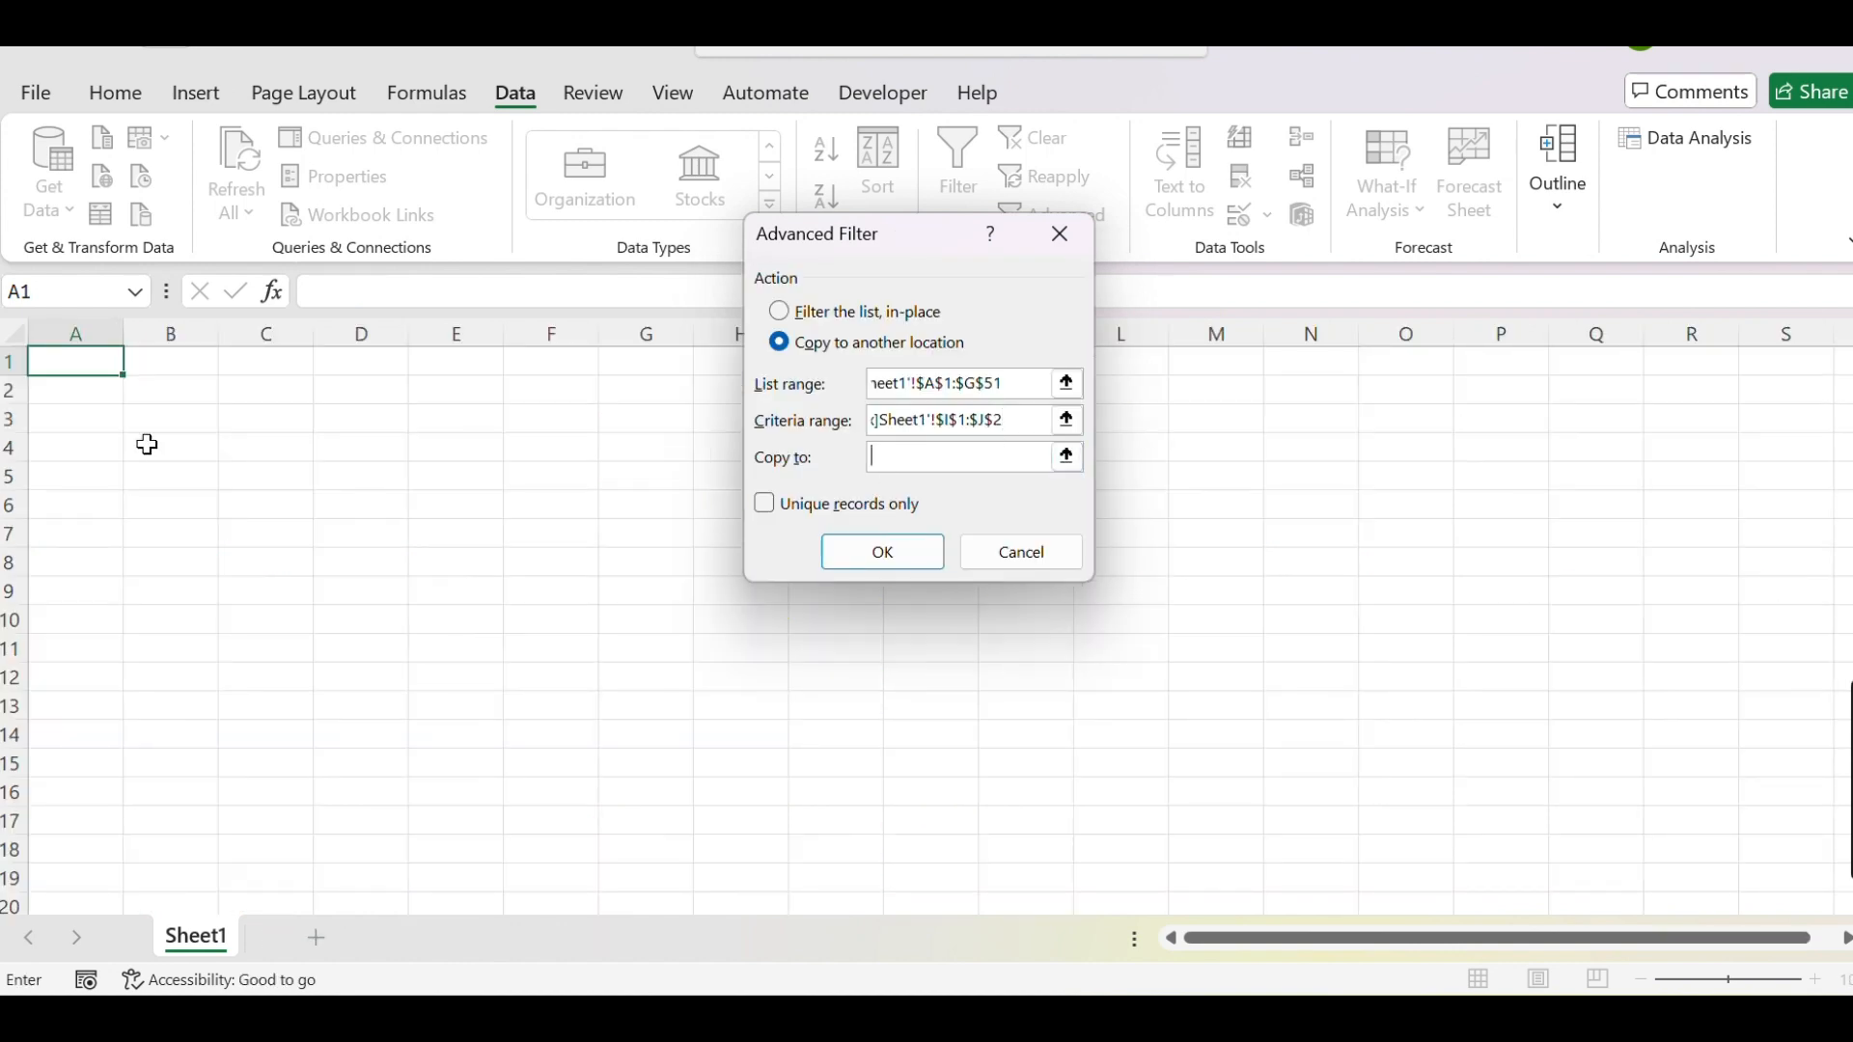
{"action": "left_click", "coordinate": [104, 366]}
{"action": "left_click", "coordinate": [902, 558]}
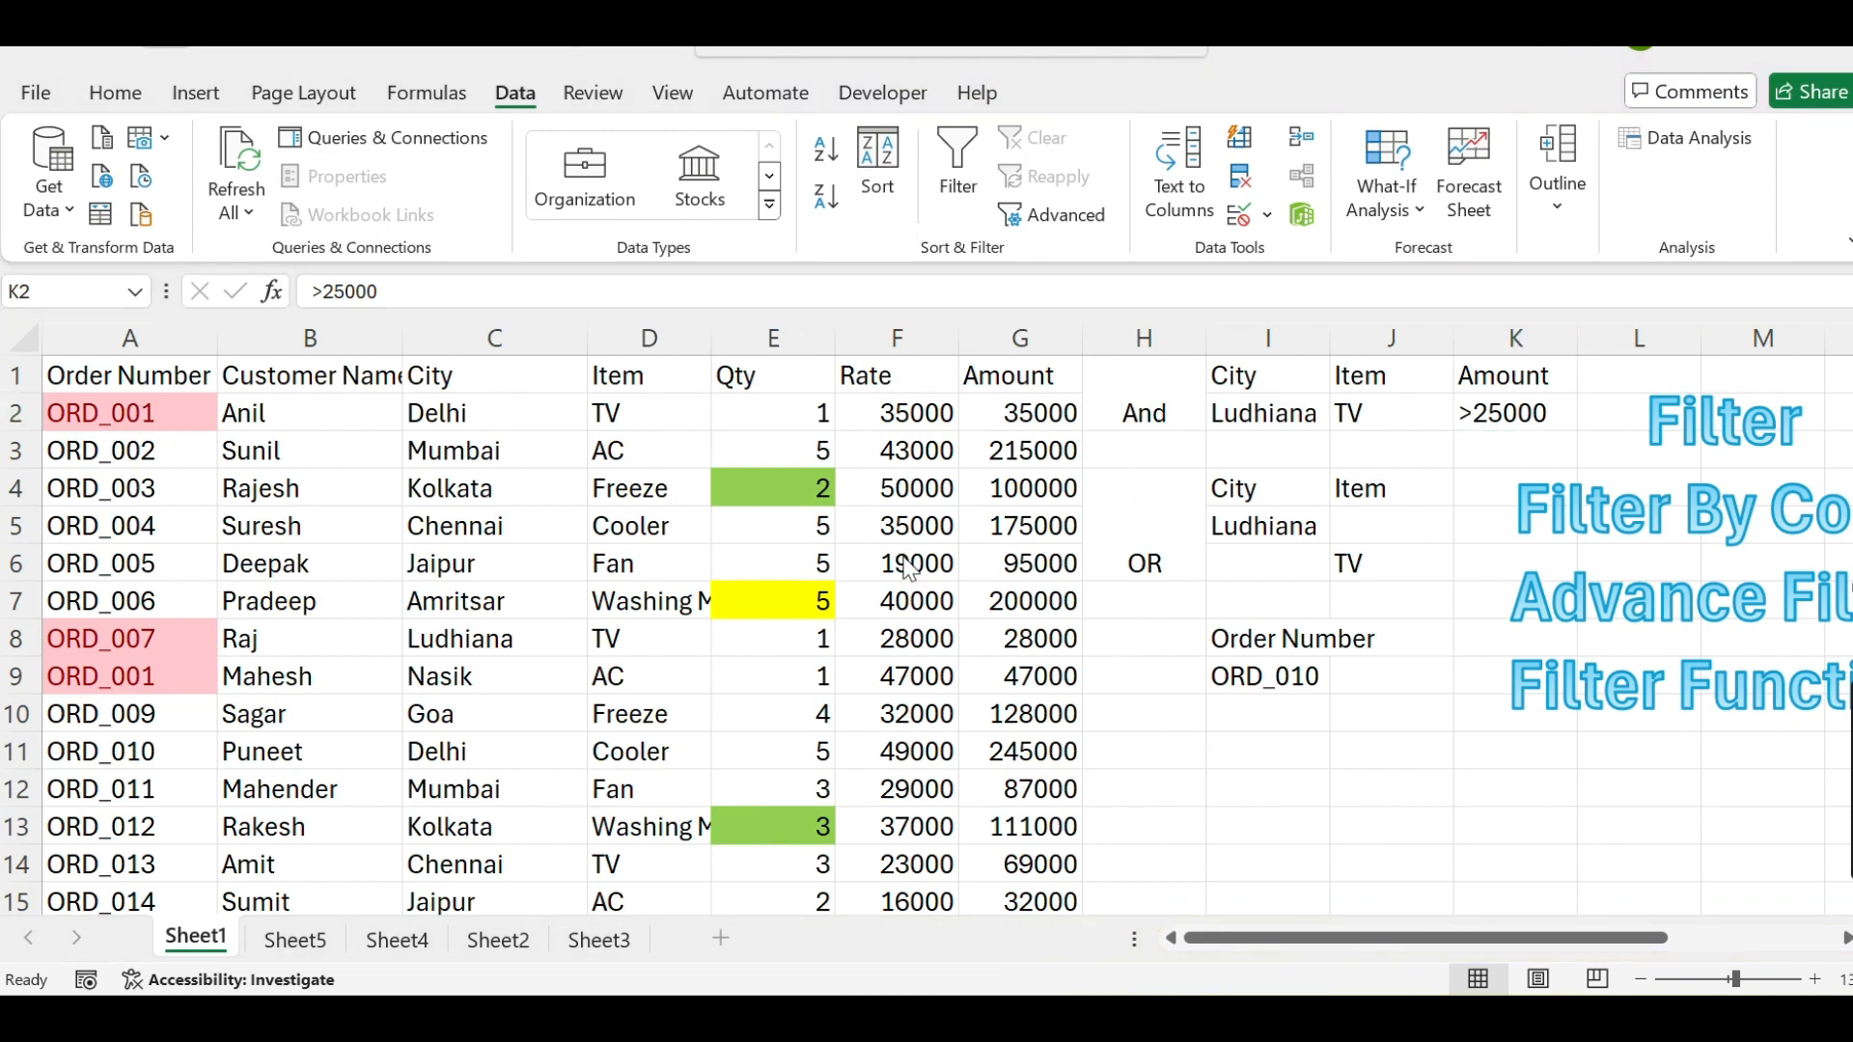
{"action": "key", "text": "alt+Tab"}
{"action": "left_click", "coordinate": [378, 543]}
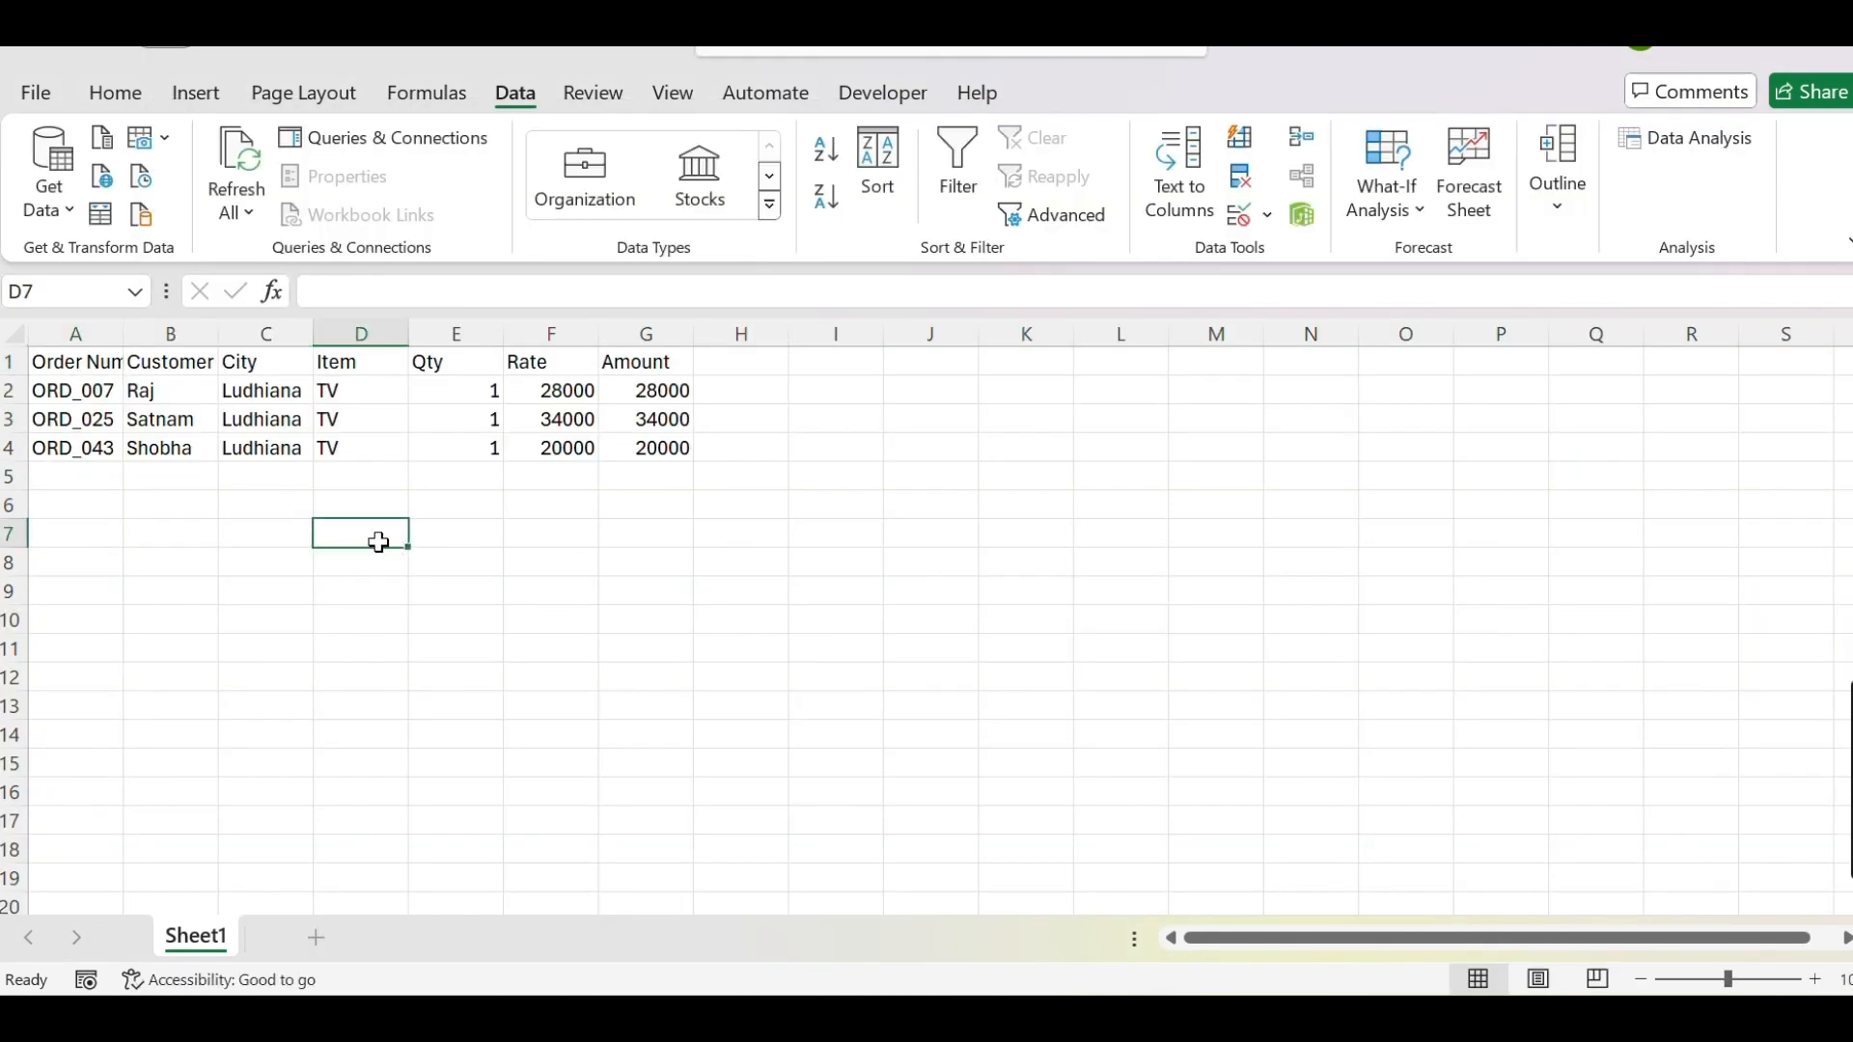
{"action": "left_click_drag", "start_coordinate": [133, 367], "coordinate": [615, 450]}
{"action": "left_click", "coordinate": [490, 614]}
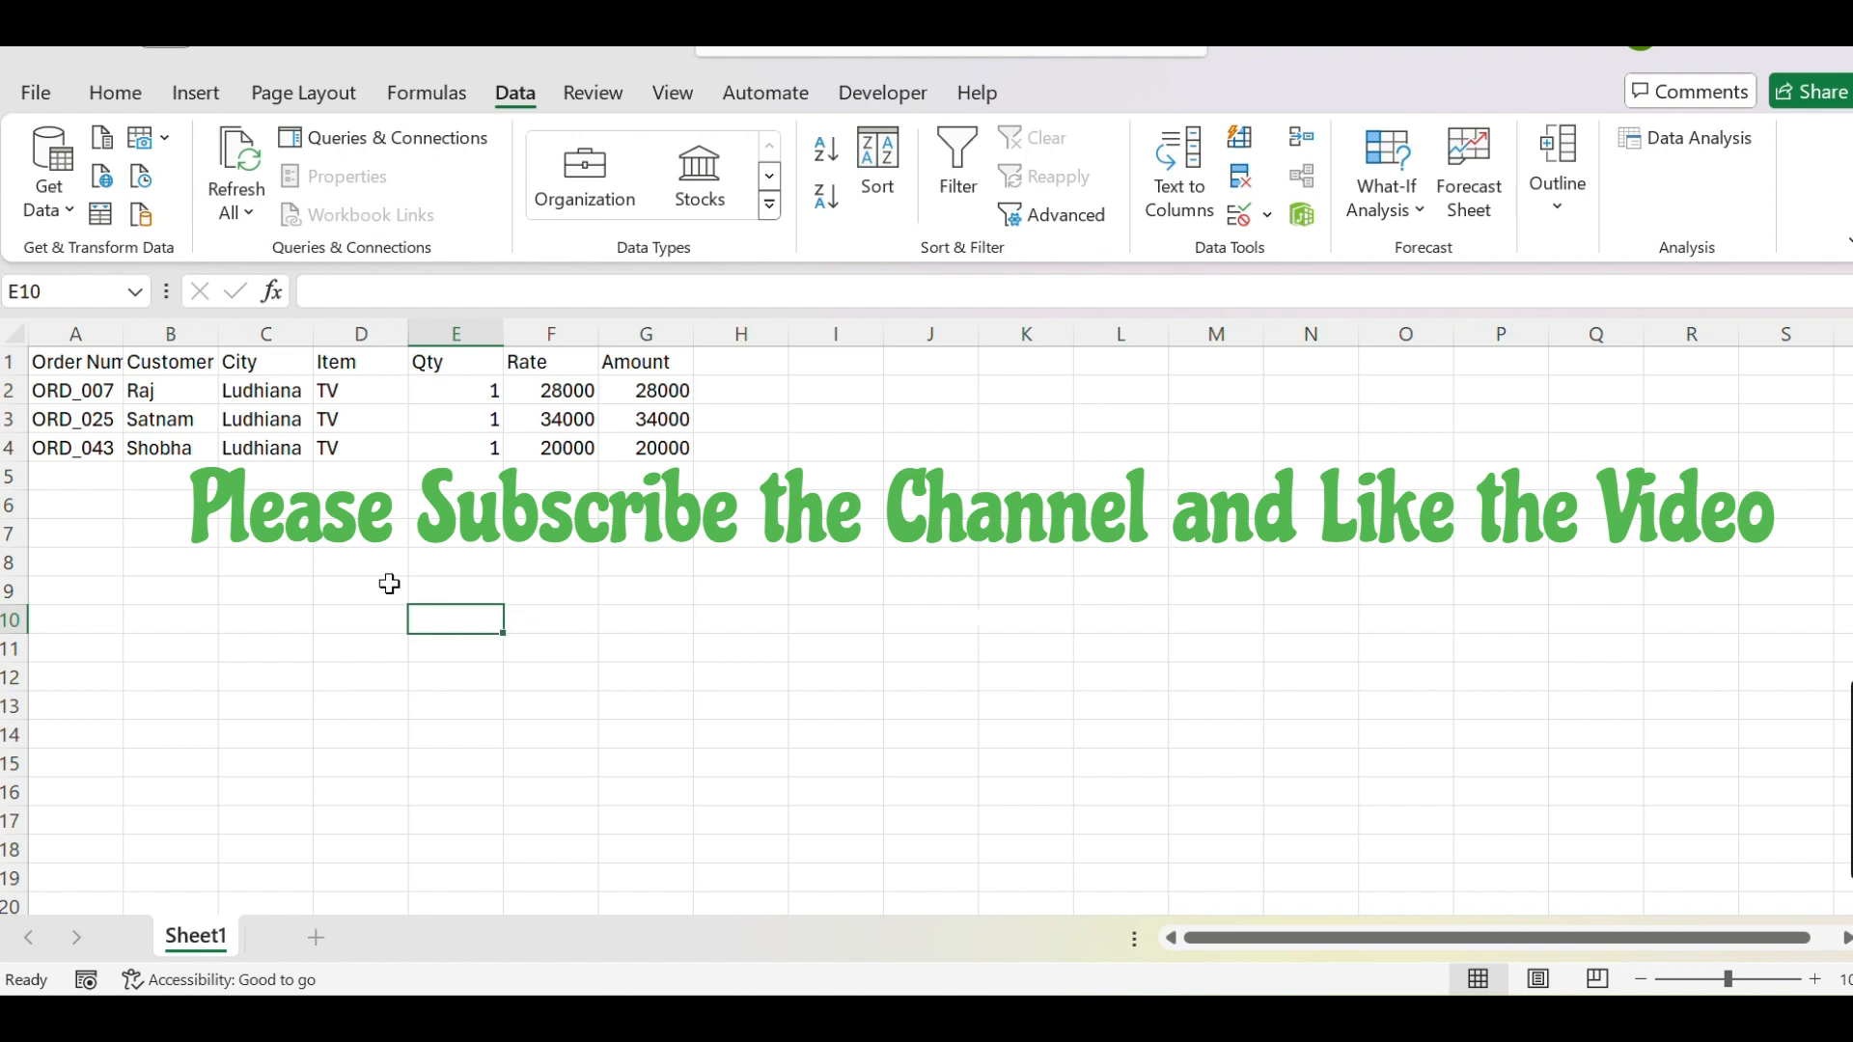
Enter the note "Advance Filter" in cell C8 below the copied results
{"action": "left_click", "coordinate": [256, 565]}
{"action": "type", "text": "Ad"}
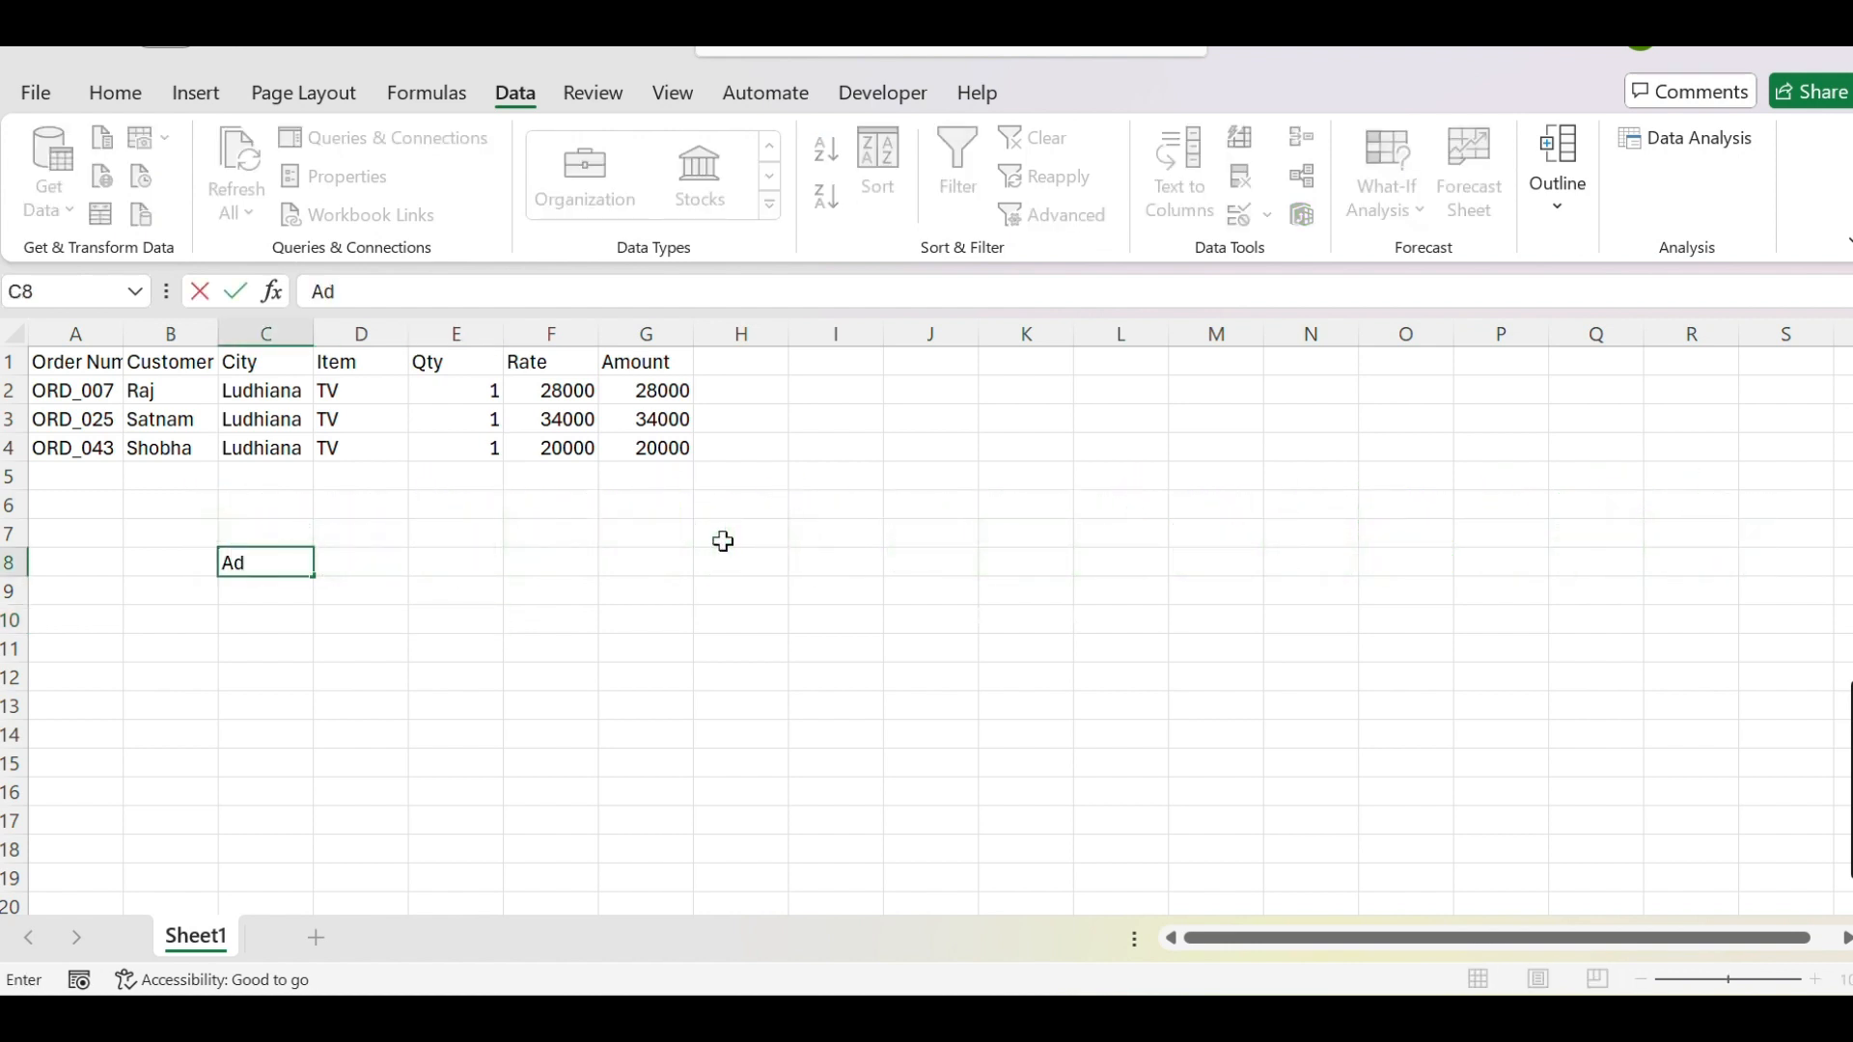
{"action": "type", "text": "vance Filter"}
{"action": "key", "text": "Return"}
{"action": "key", "text": "Right"}
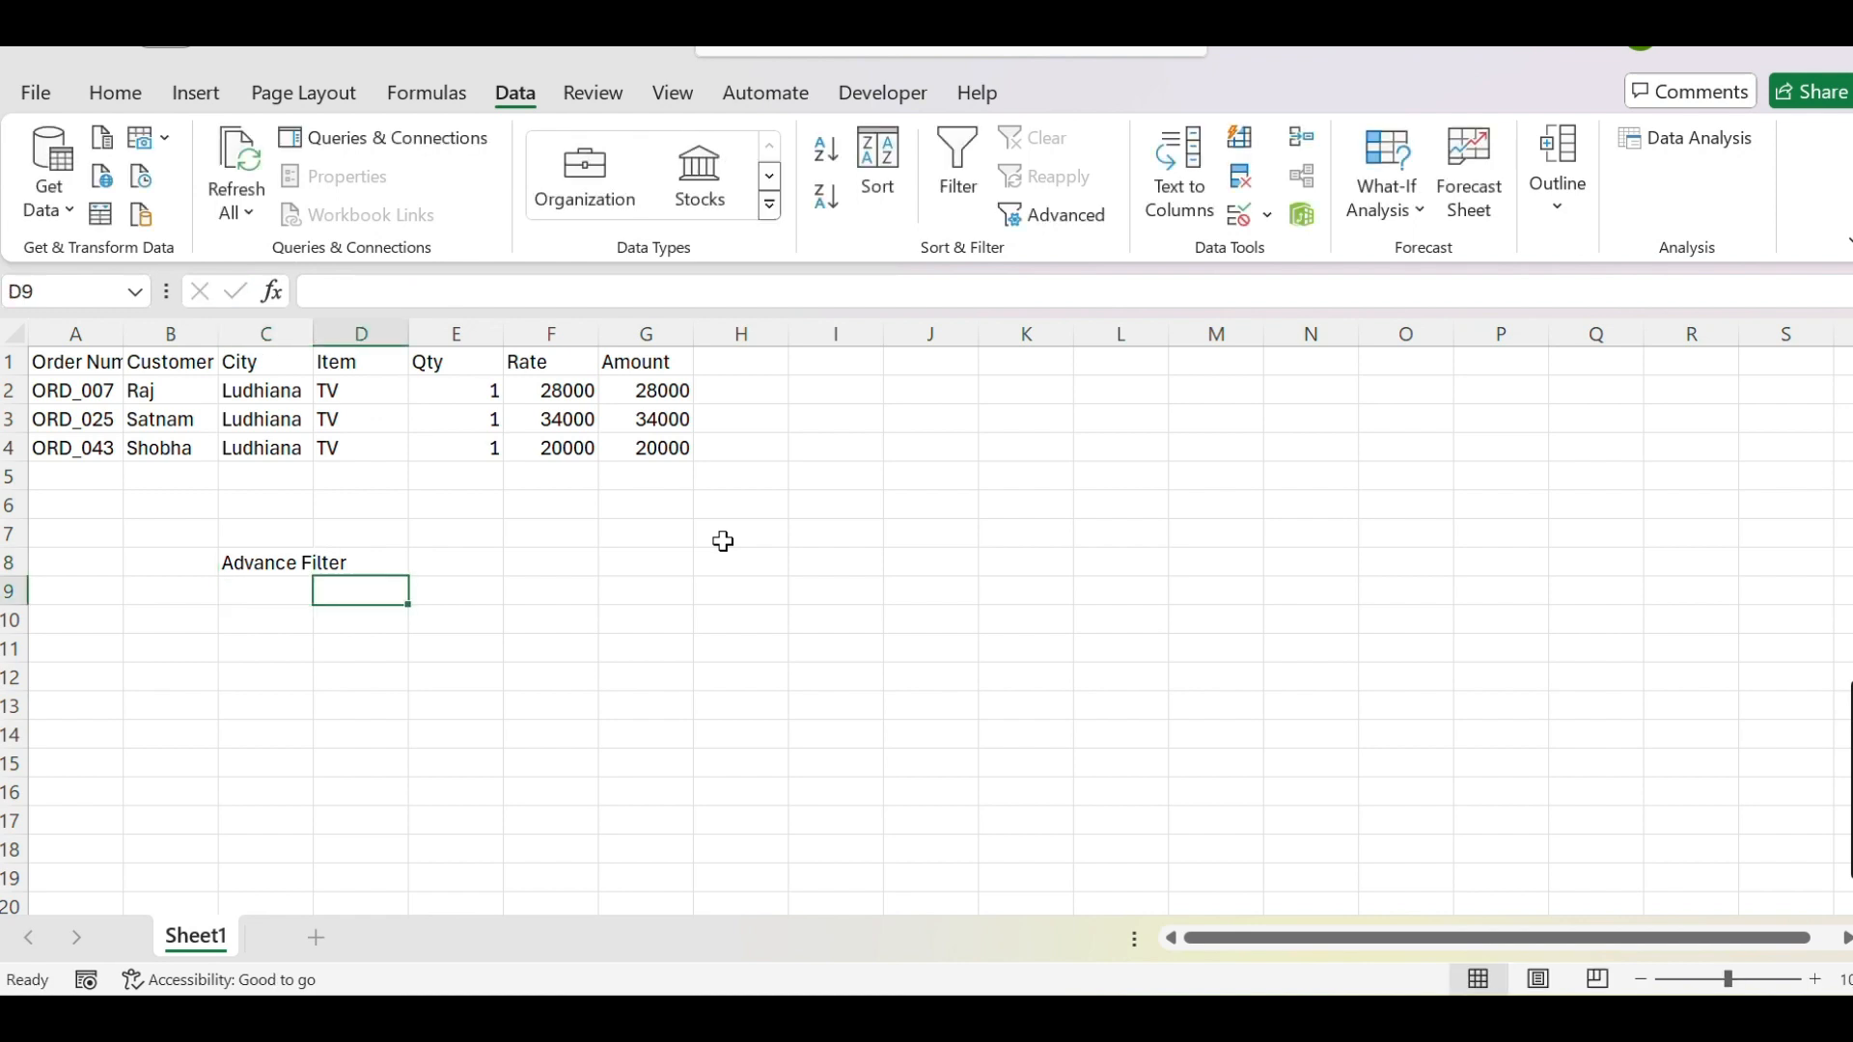
Enter "Within the Sheet" in cell F8, in the same row as the Advance Filter note
{"action": "key", "text": "Right"}
{"action": "key", "text": "Up"}
{"action": "key", "text": "Right"}
{"action": "key", "text": "Up"}
{"action": "key", "text": "Right"}
{"action": "key", "text": "Down"}
{"action": "key", "text": "Left"}
{"action": "type", "text": "With"}
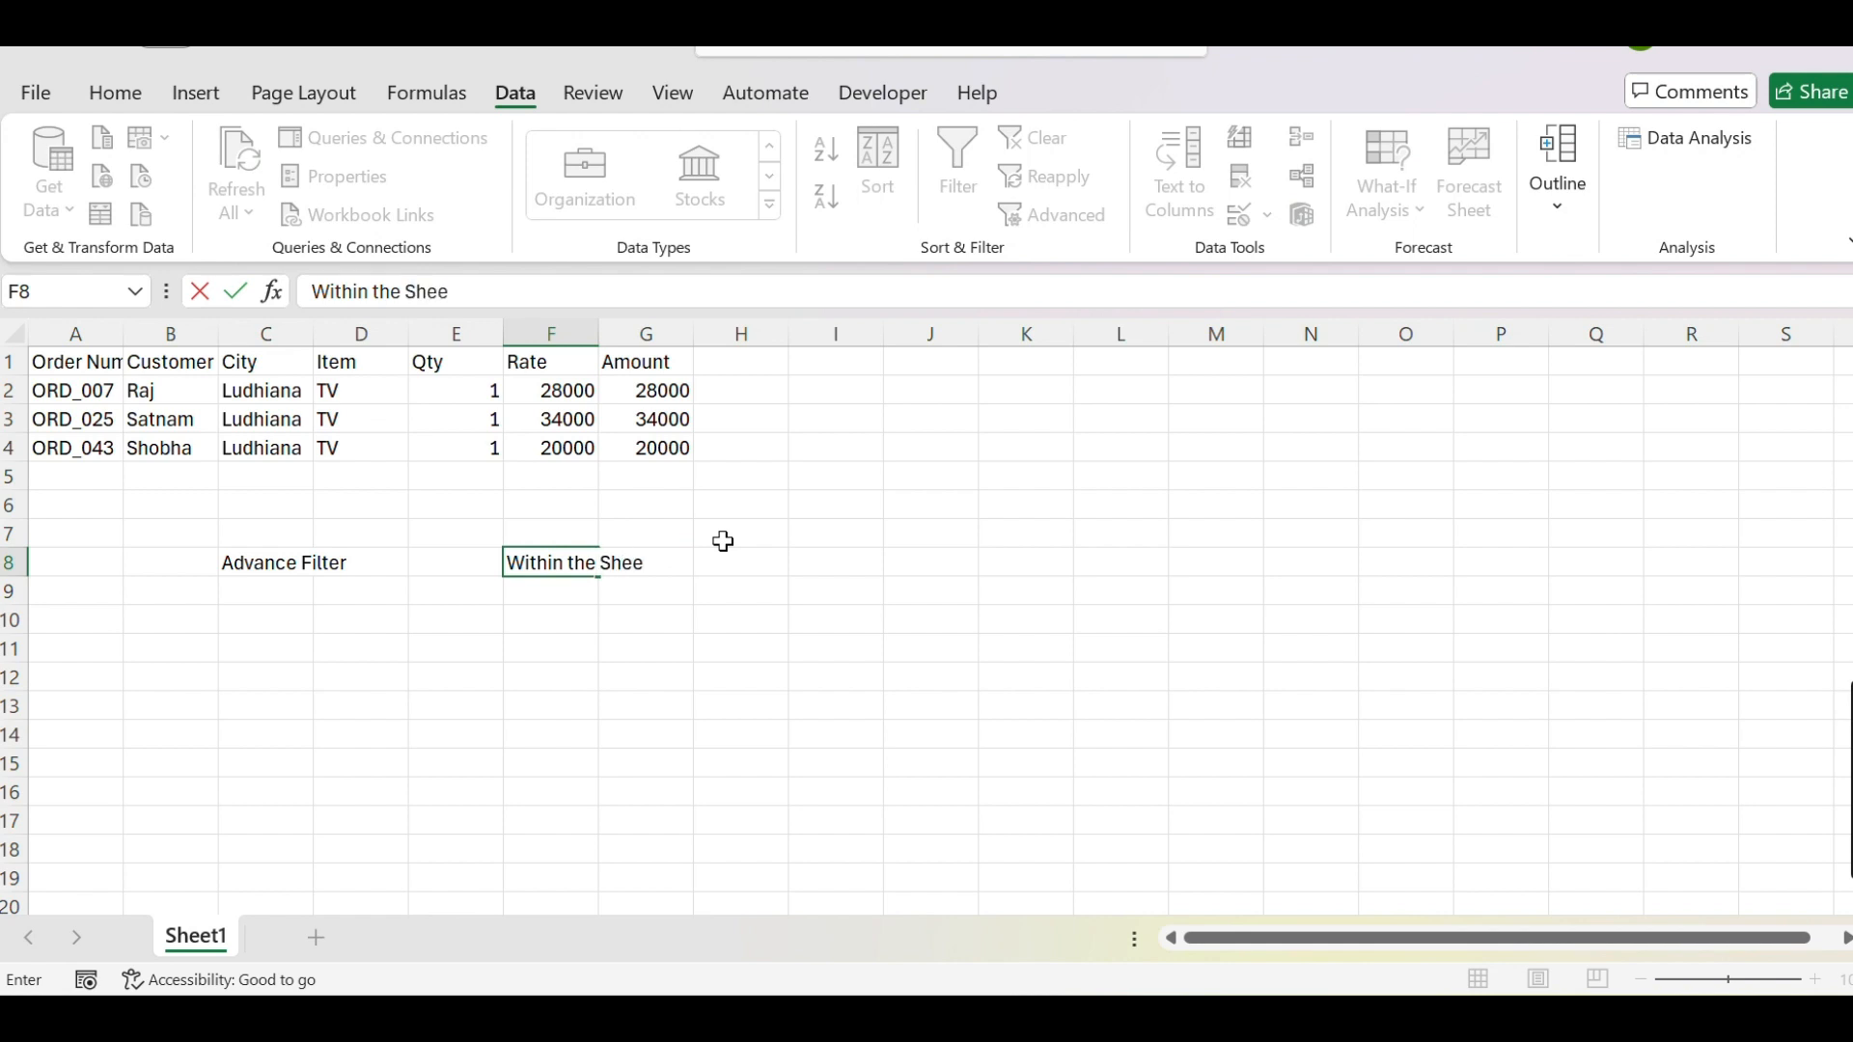
{"action": "type", "text": "in the Sheet"}
{"action": "key", "text": "Return"}
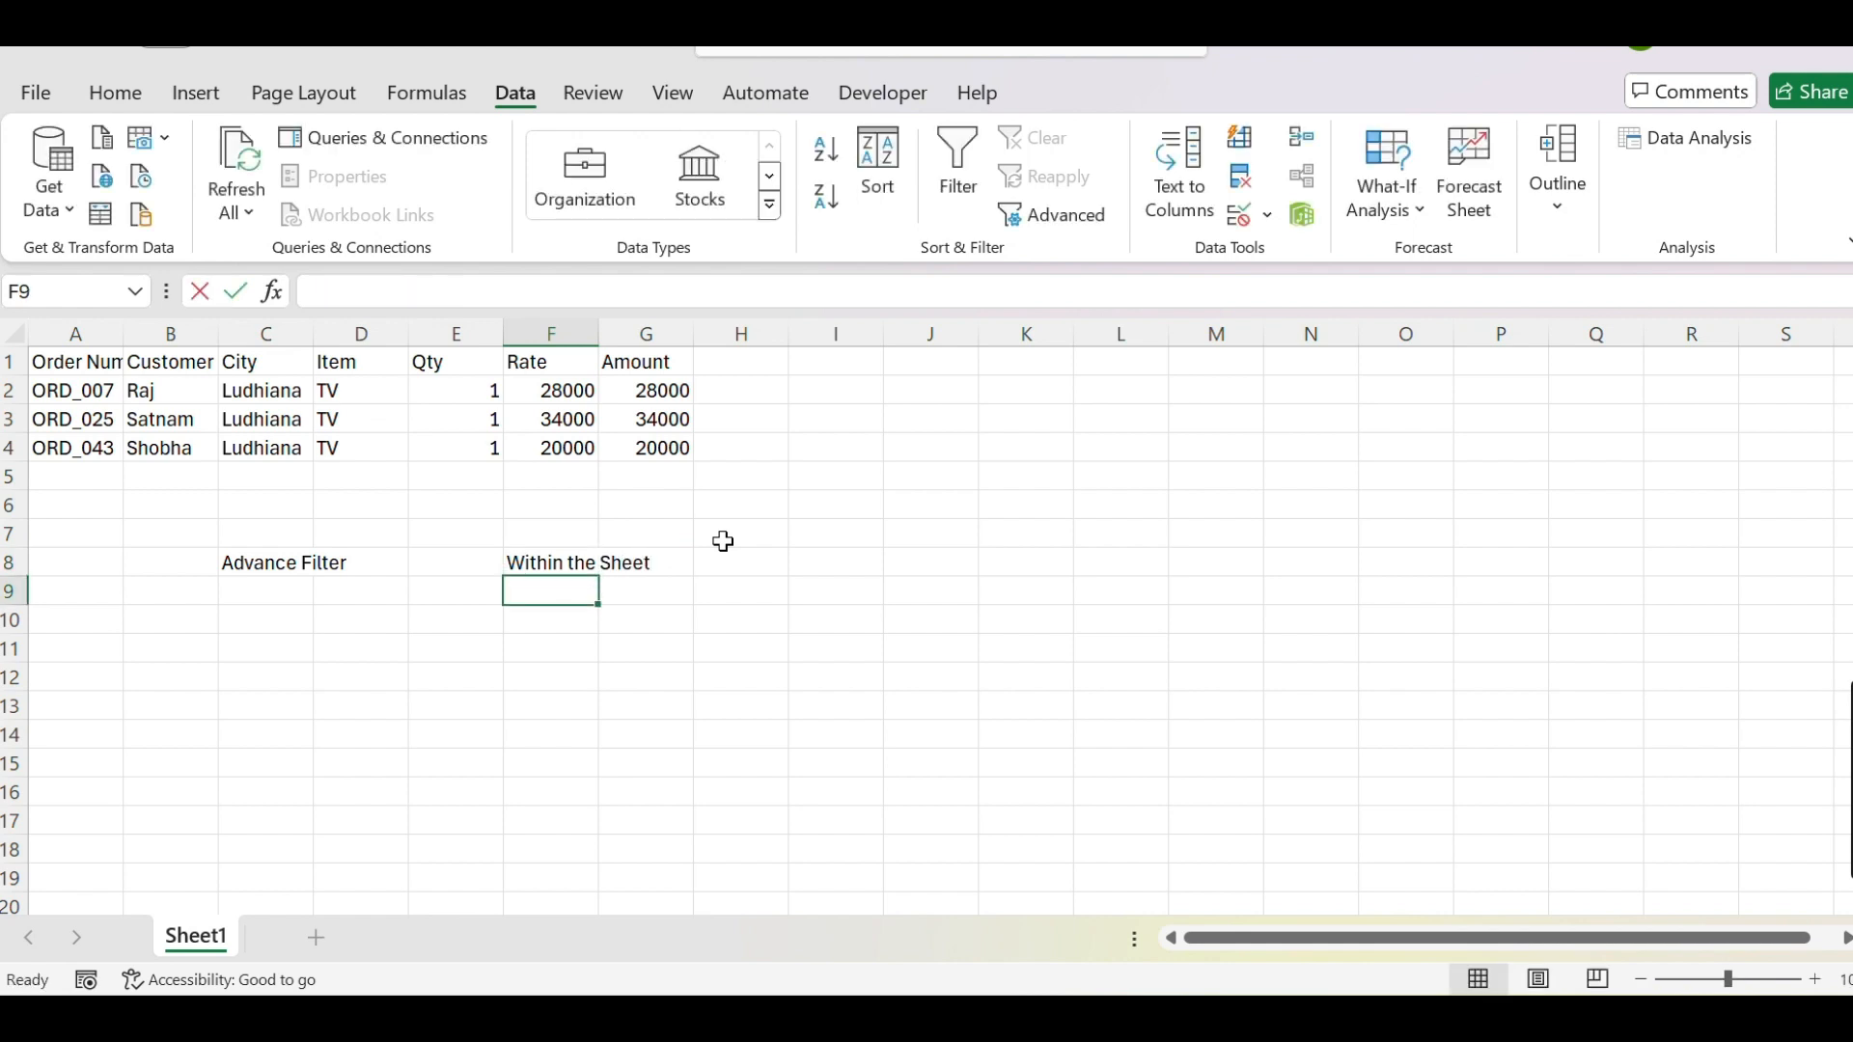
Enter "One Sheet to Another" in cell F9 and "One Workbook to Another" in cell F10
{"action": "type", "text": "One Sheet"}
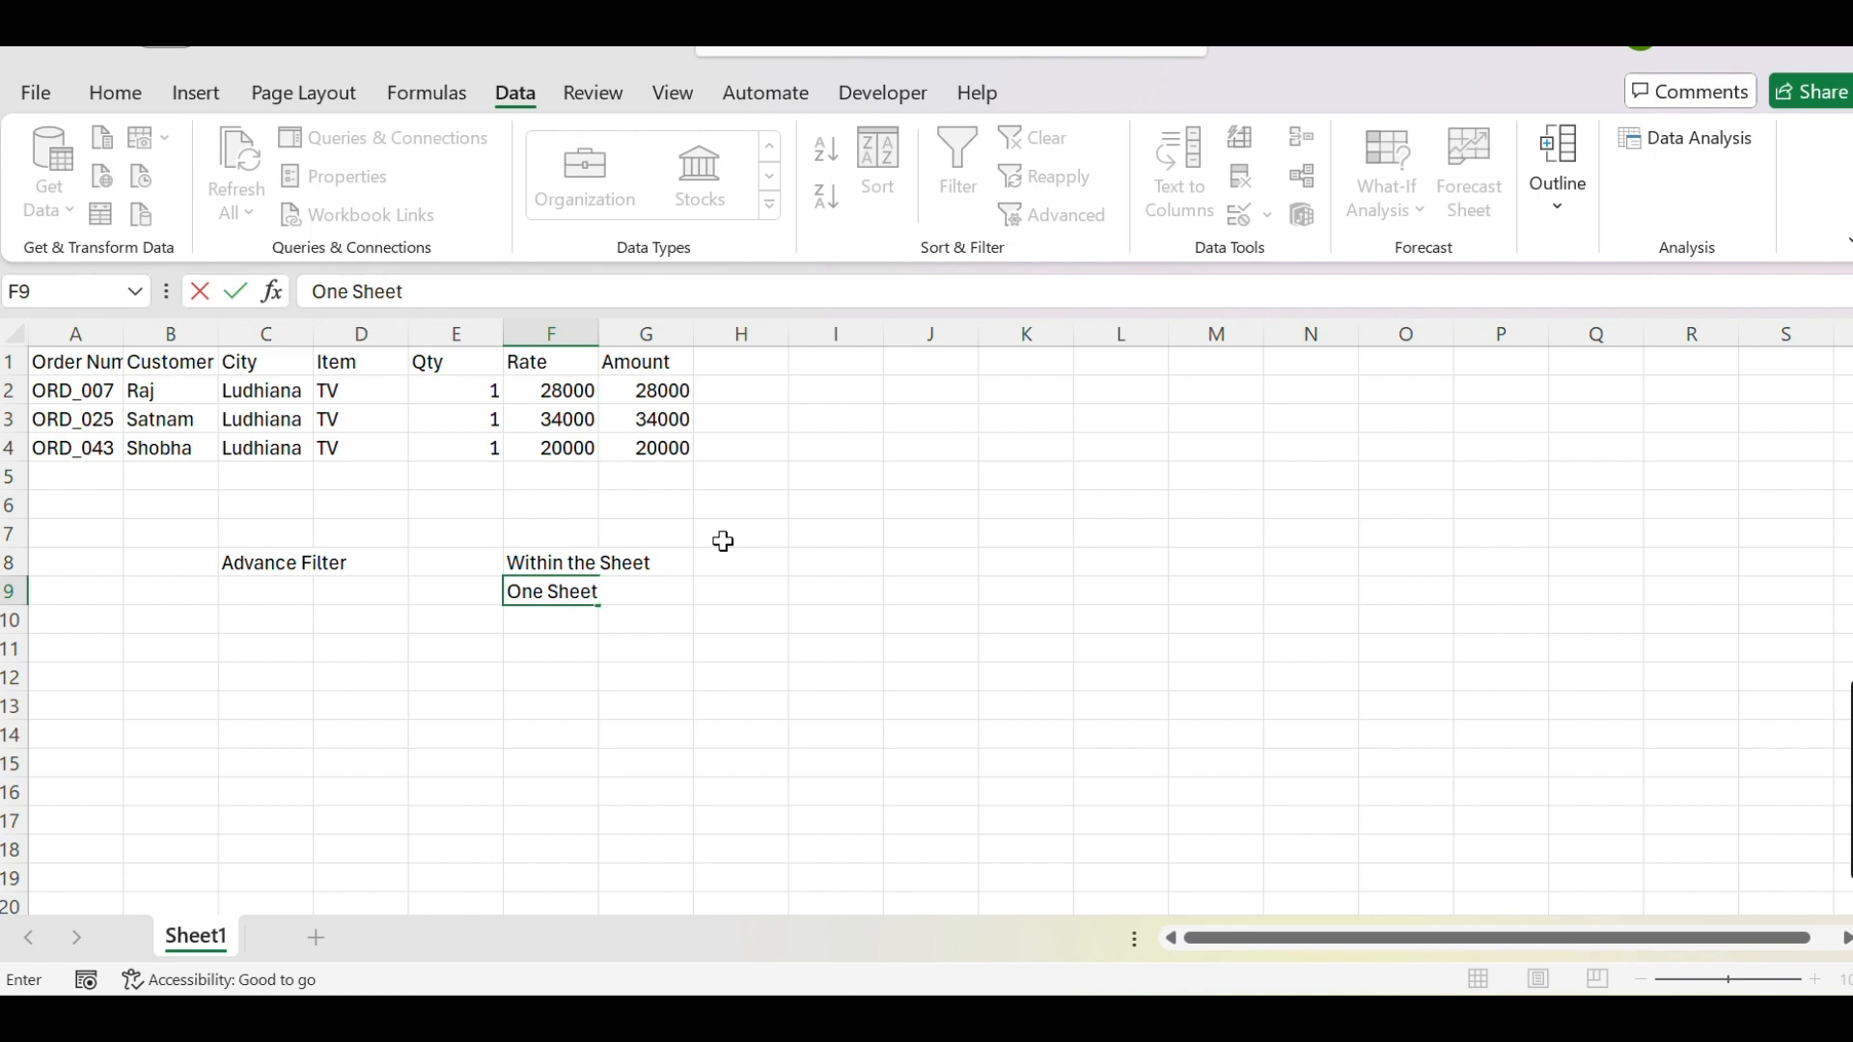
{"action": "type", "text": " to Another"}
{"action": "key", "text": "Return"}
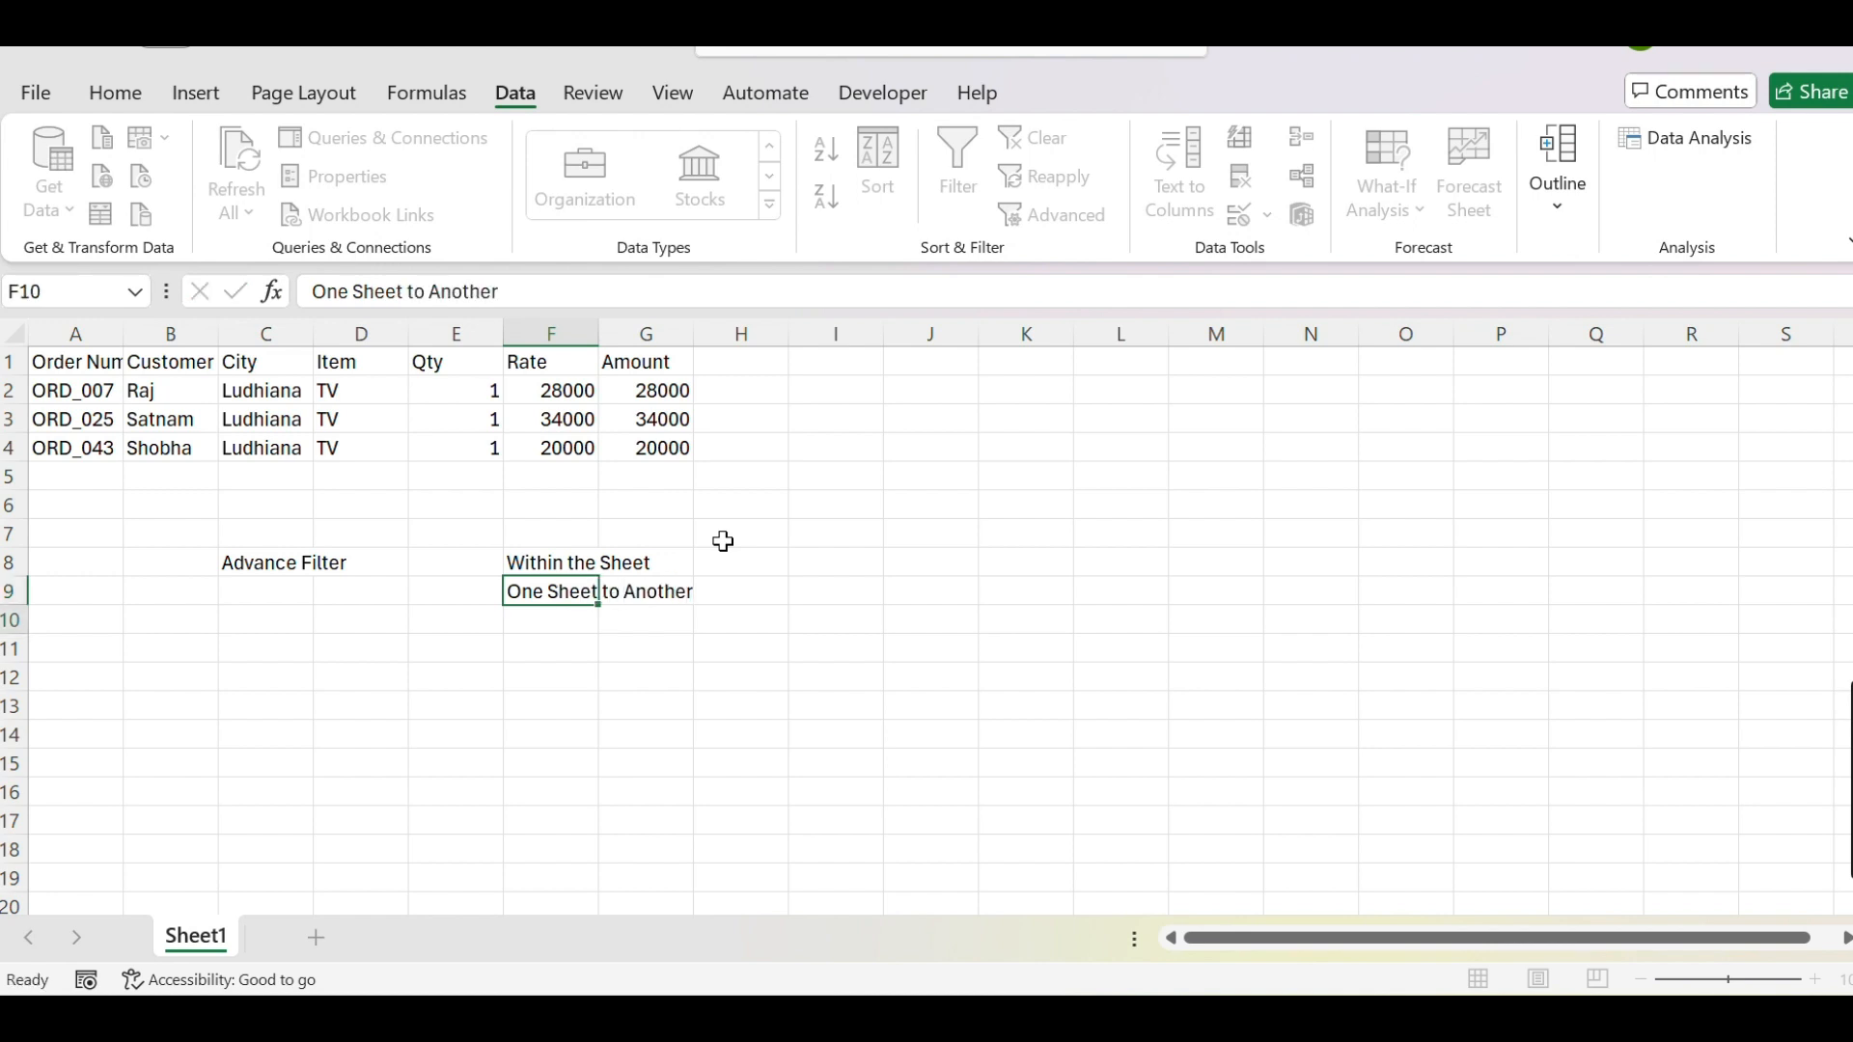
{"action": "type", "text": "One "}
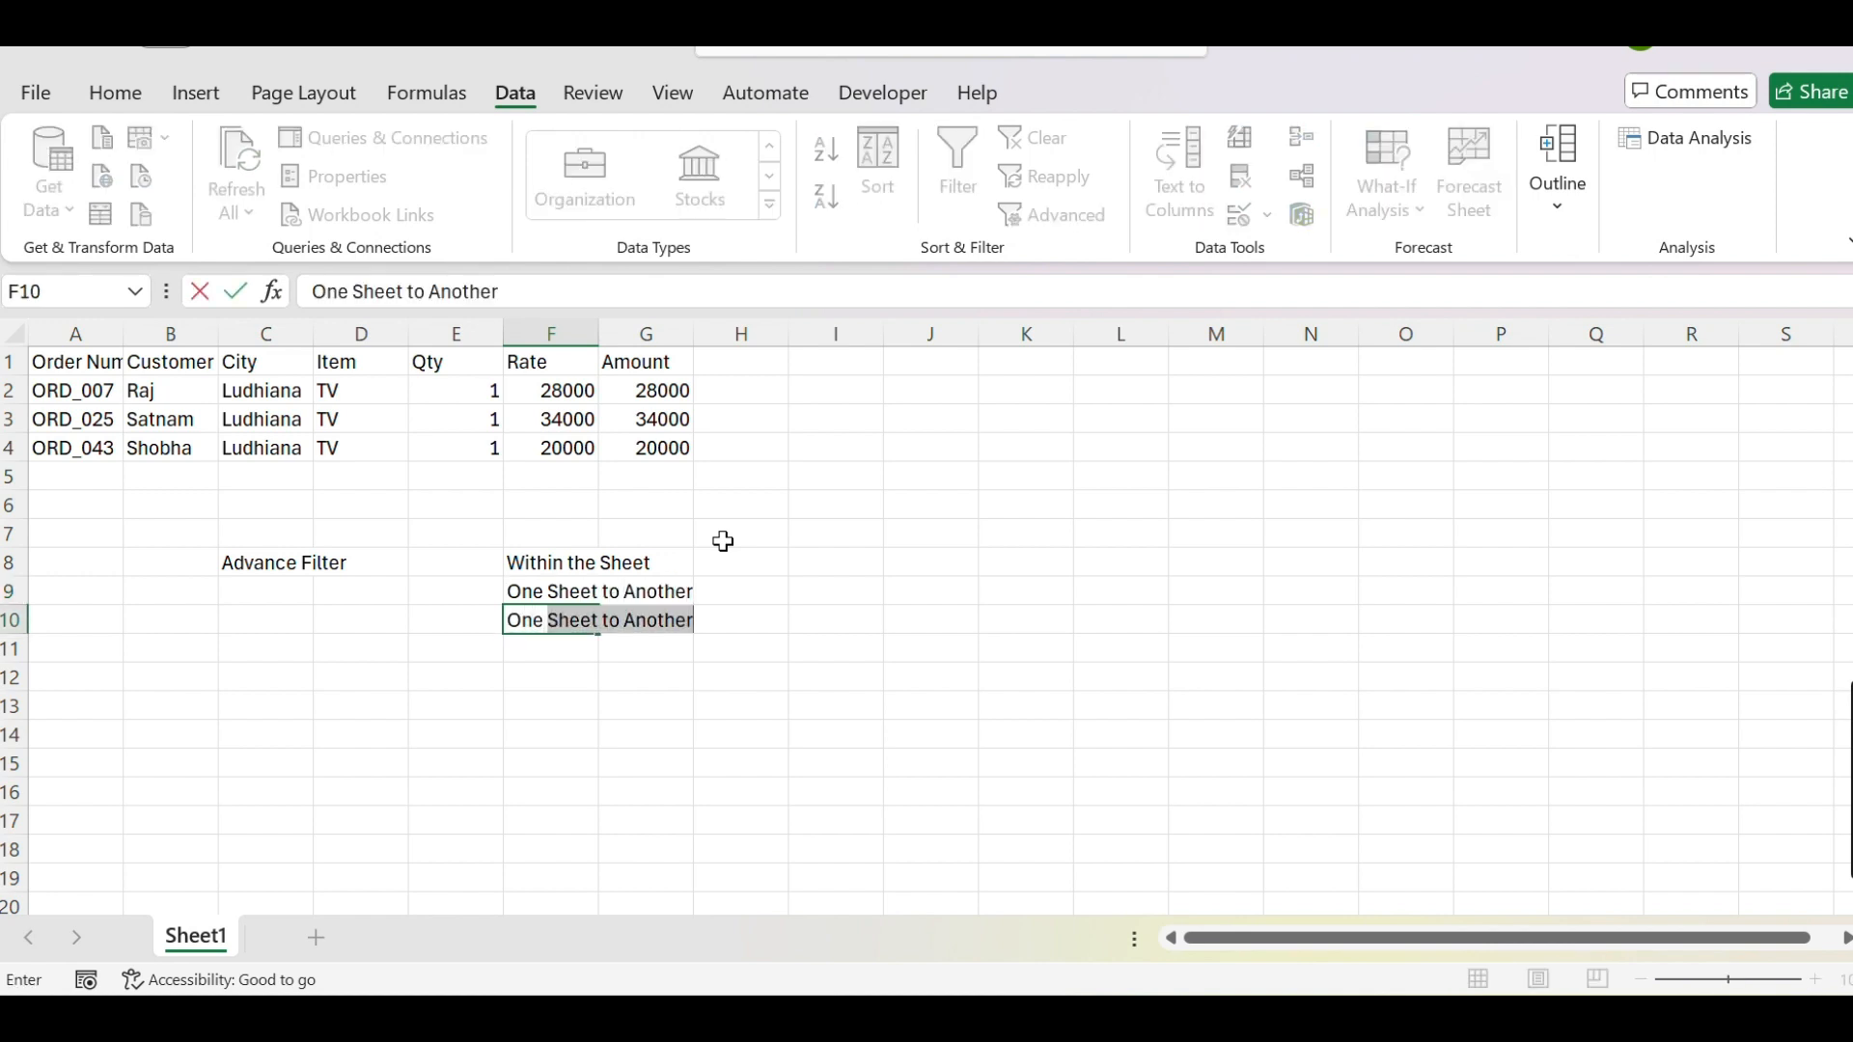
{"action": "type", "text": "Workbook to Another"}
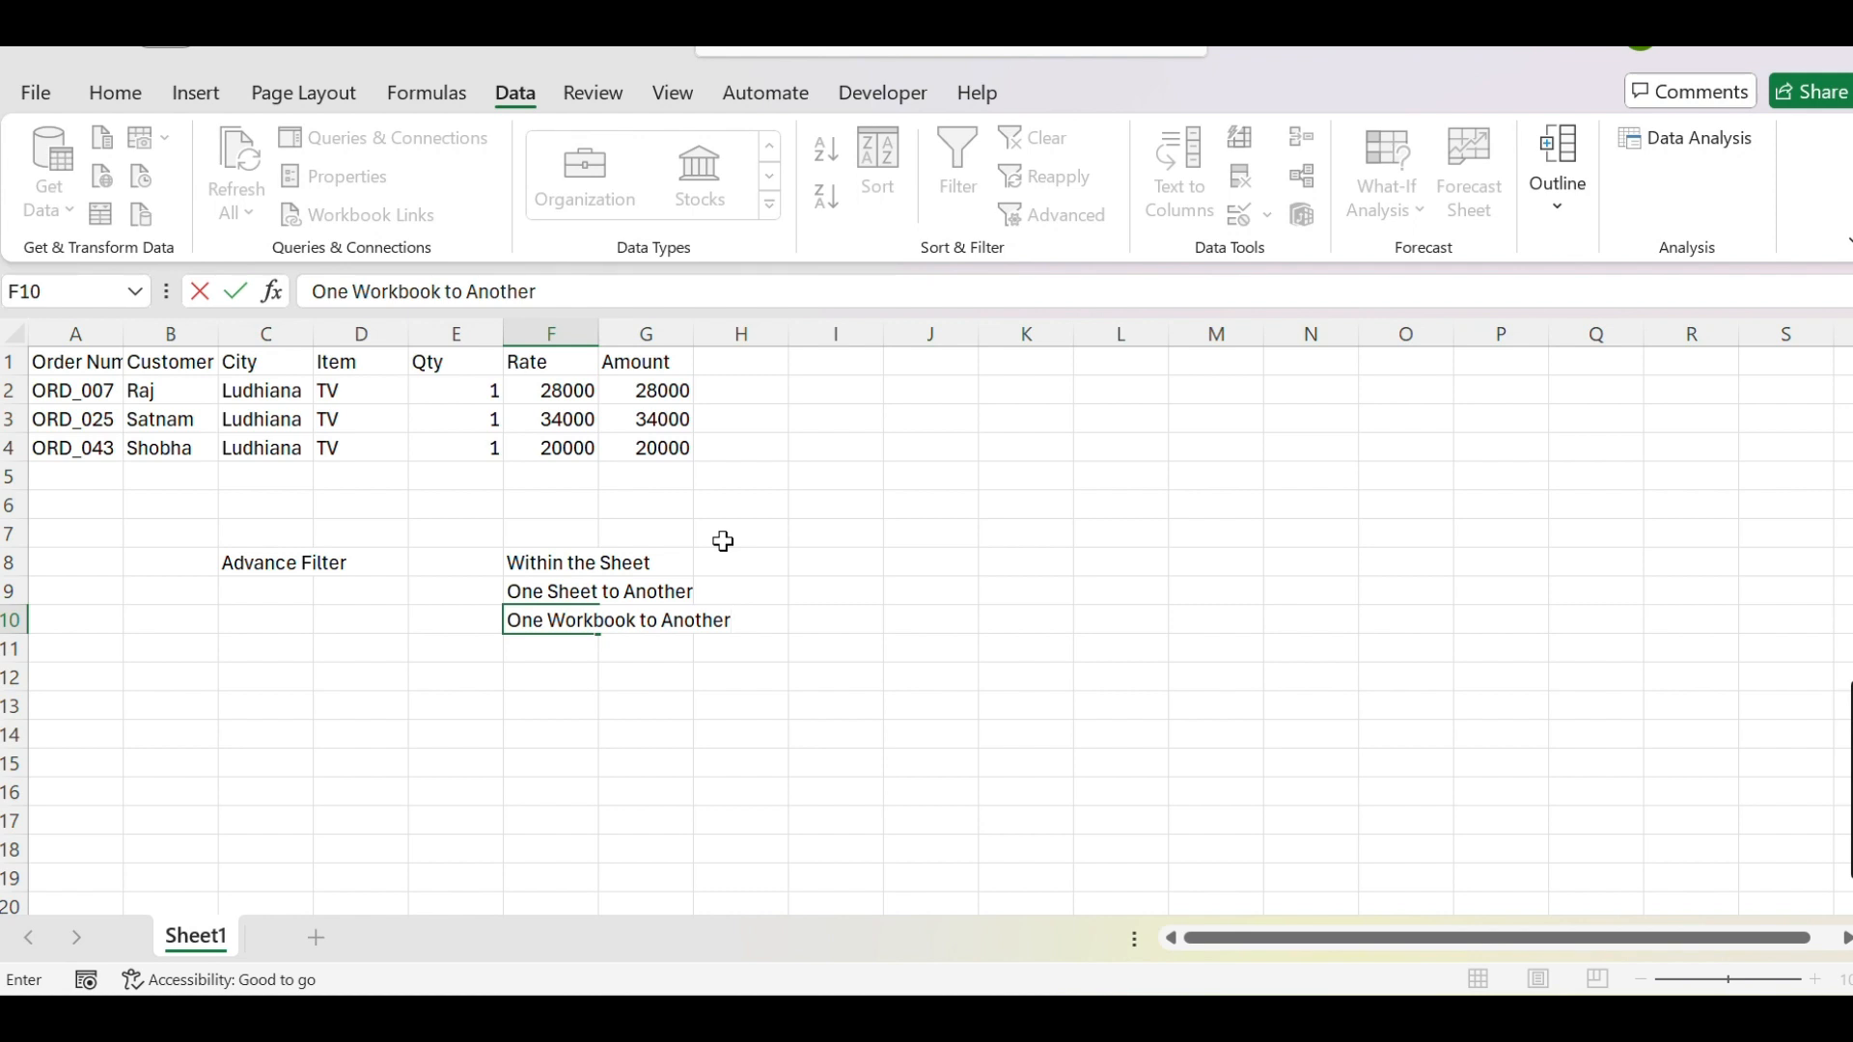
{"action": "key", "text": "Return"}
{"action": "key", "text": "Up"}
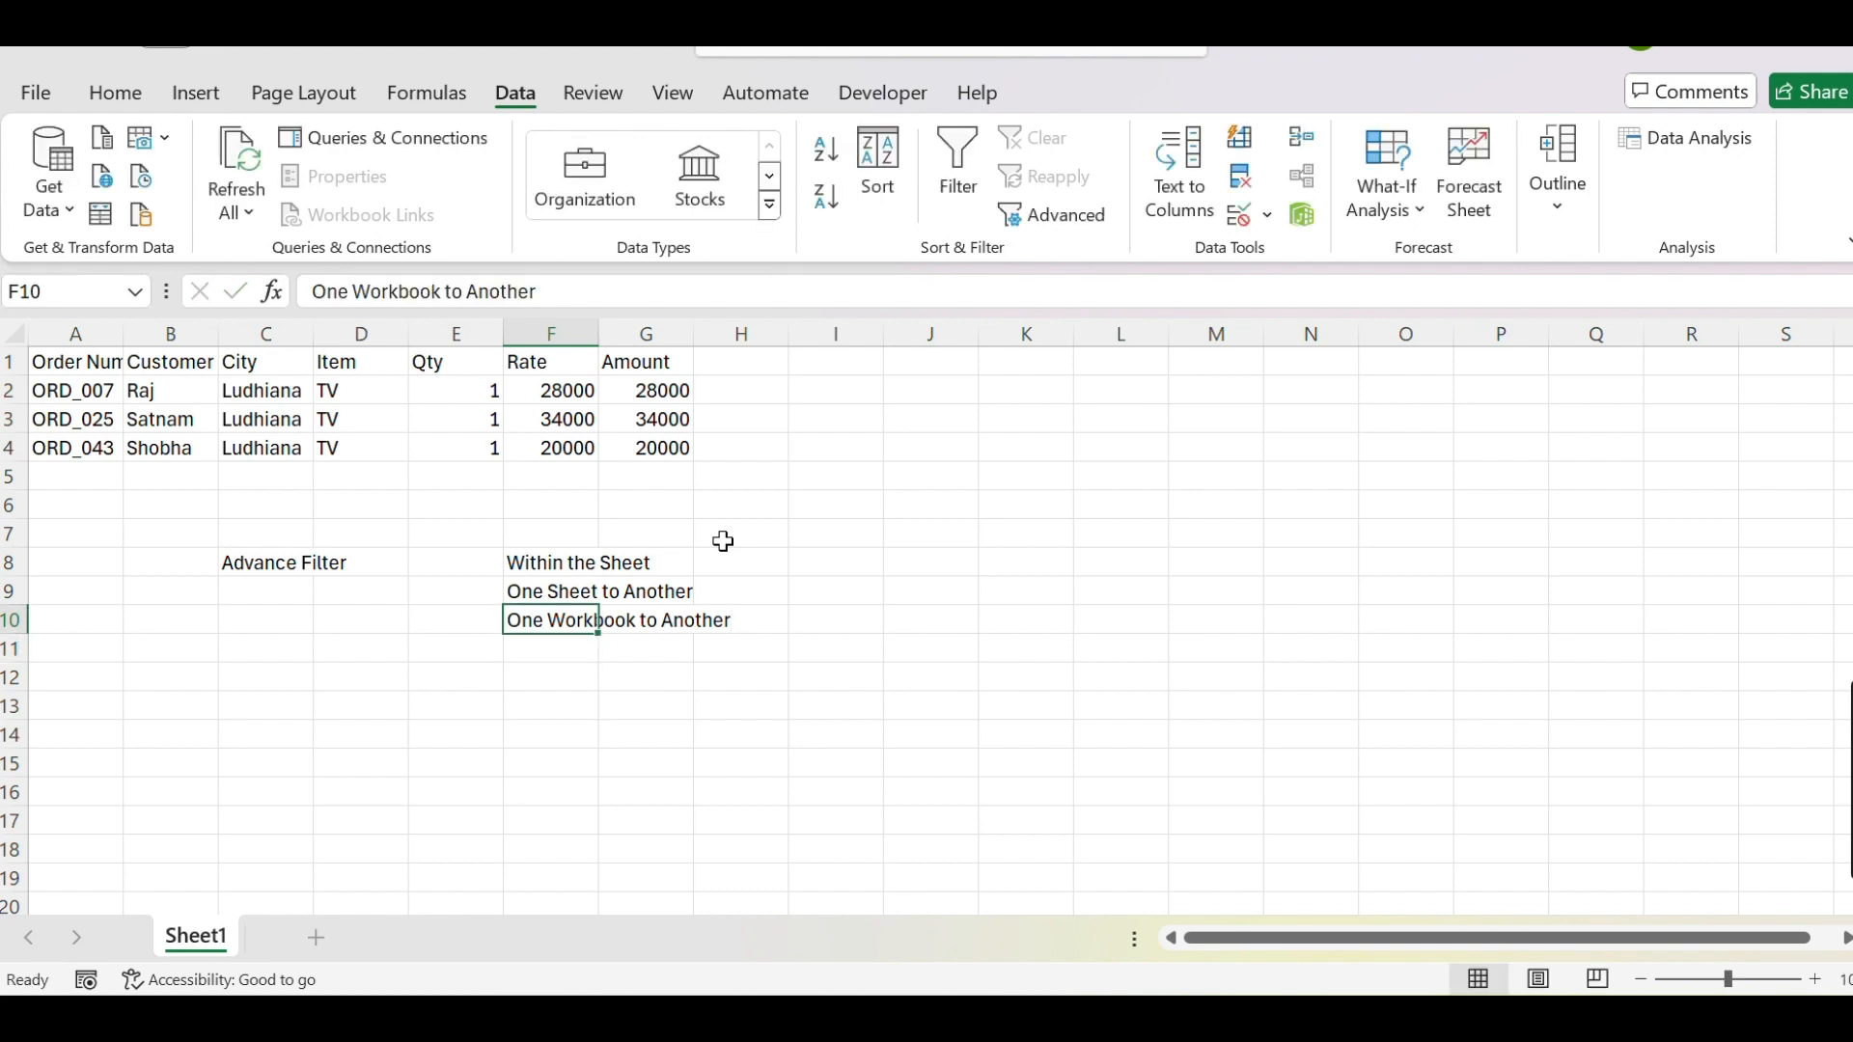
Enter the note "File to file" in cell I10, in the same row as the workbook note
{"action": "key", "text": "Right"}
{"action": "key", "text": "Right"}
{"action": "key", "text": "Right"}
{"action": "type", "text": "F"}
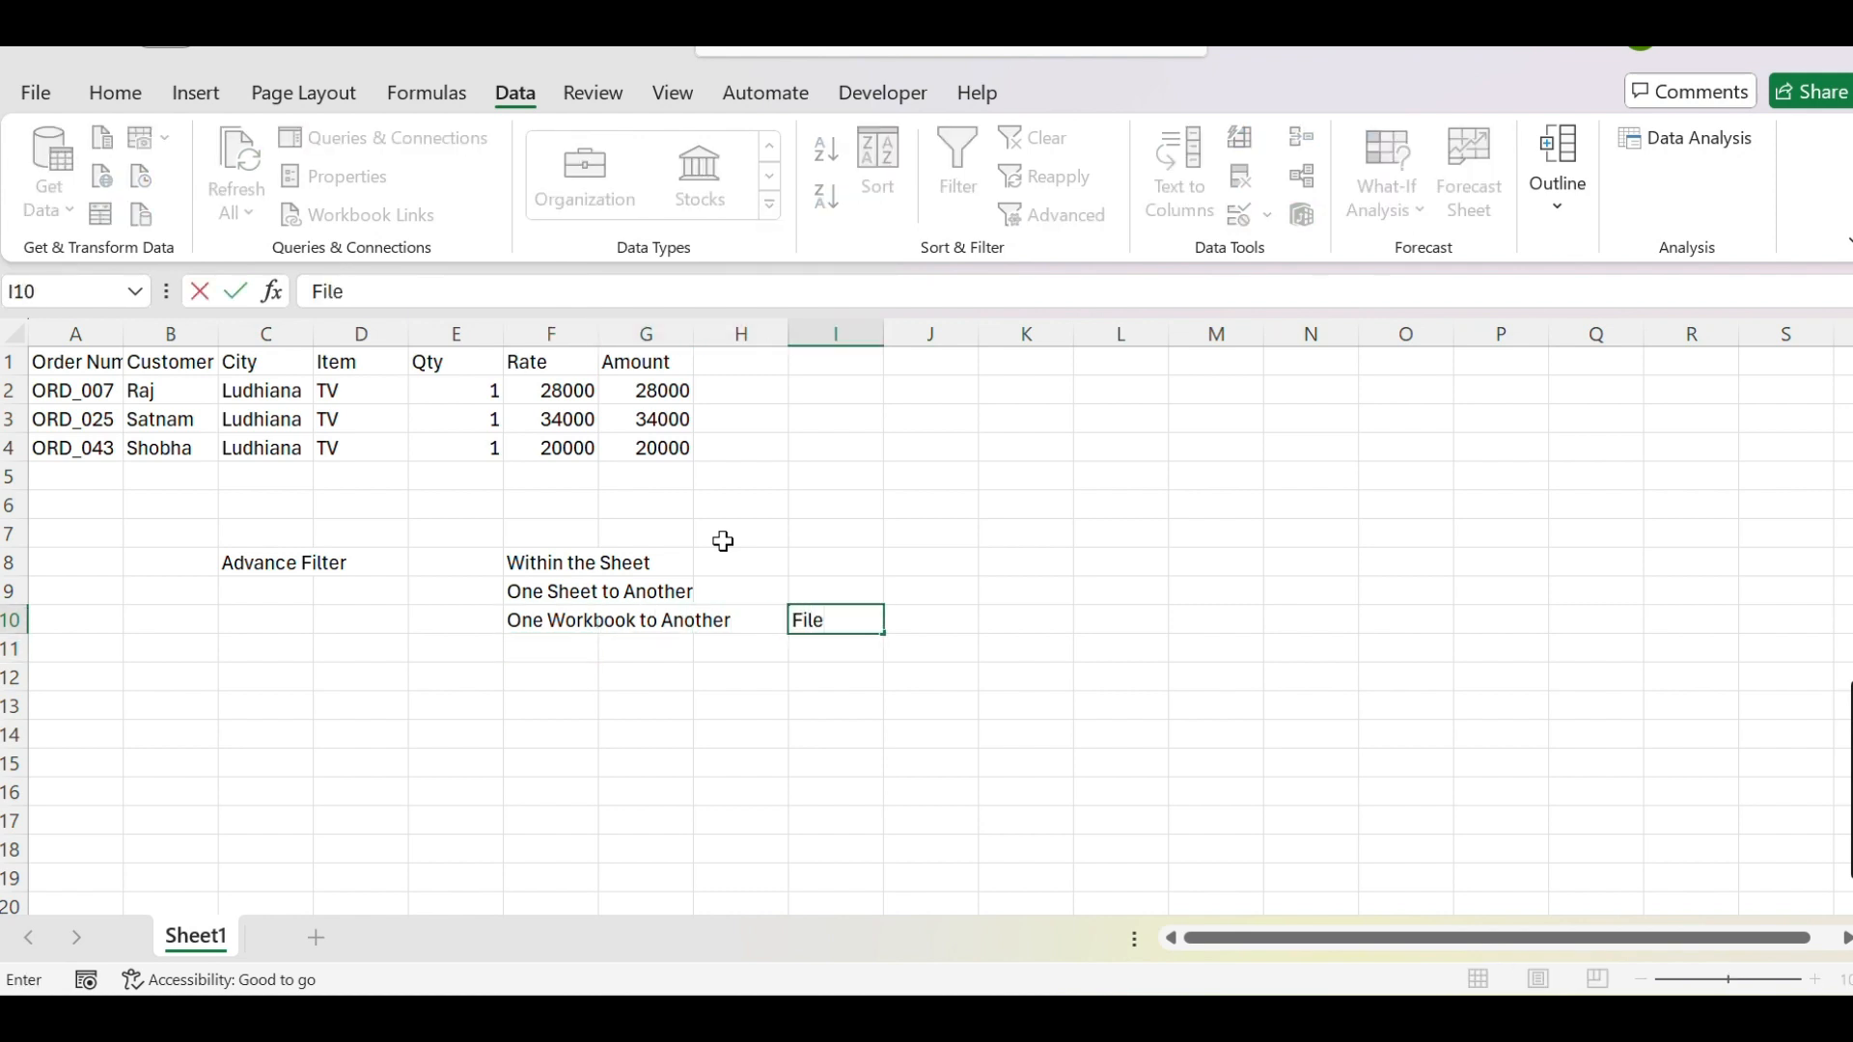
{"action": "key", "text": "Return"}
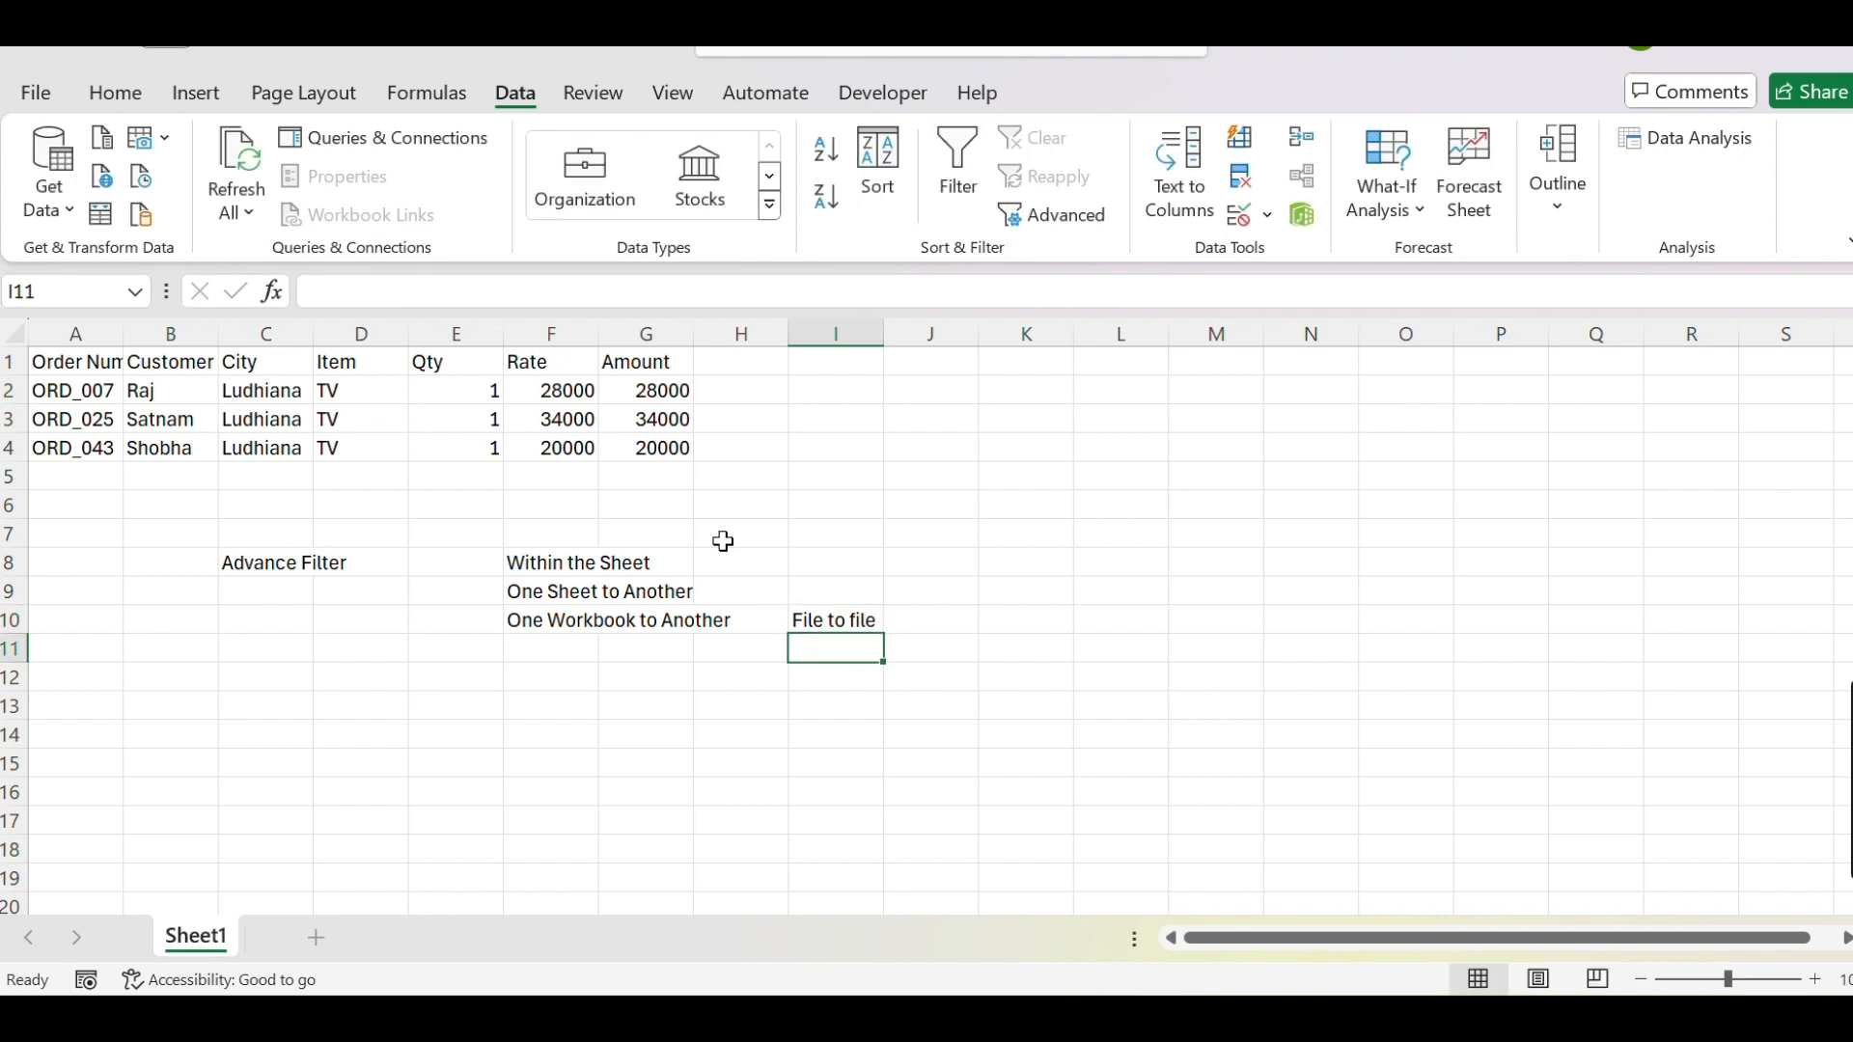
{"action": "key", "text": "Left"}
{"action": "key", "text": "Left"}
{"action": "key", "text": "Left"}
{"action": "key", "text": "Left"}
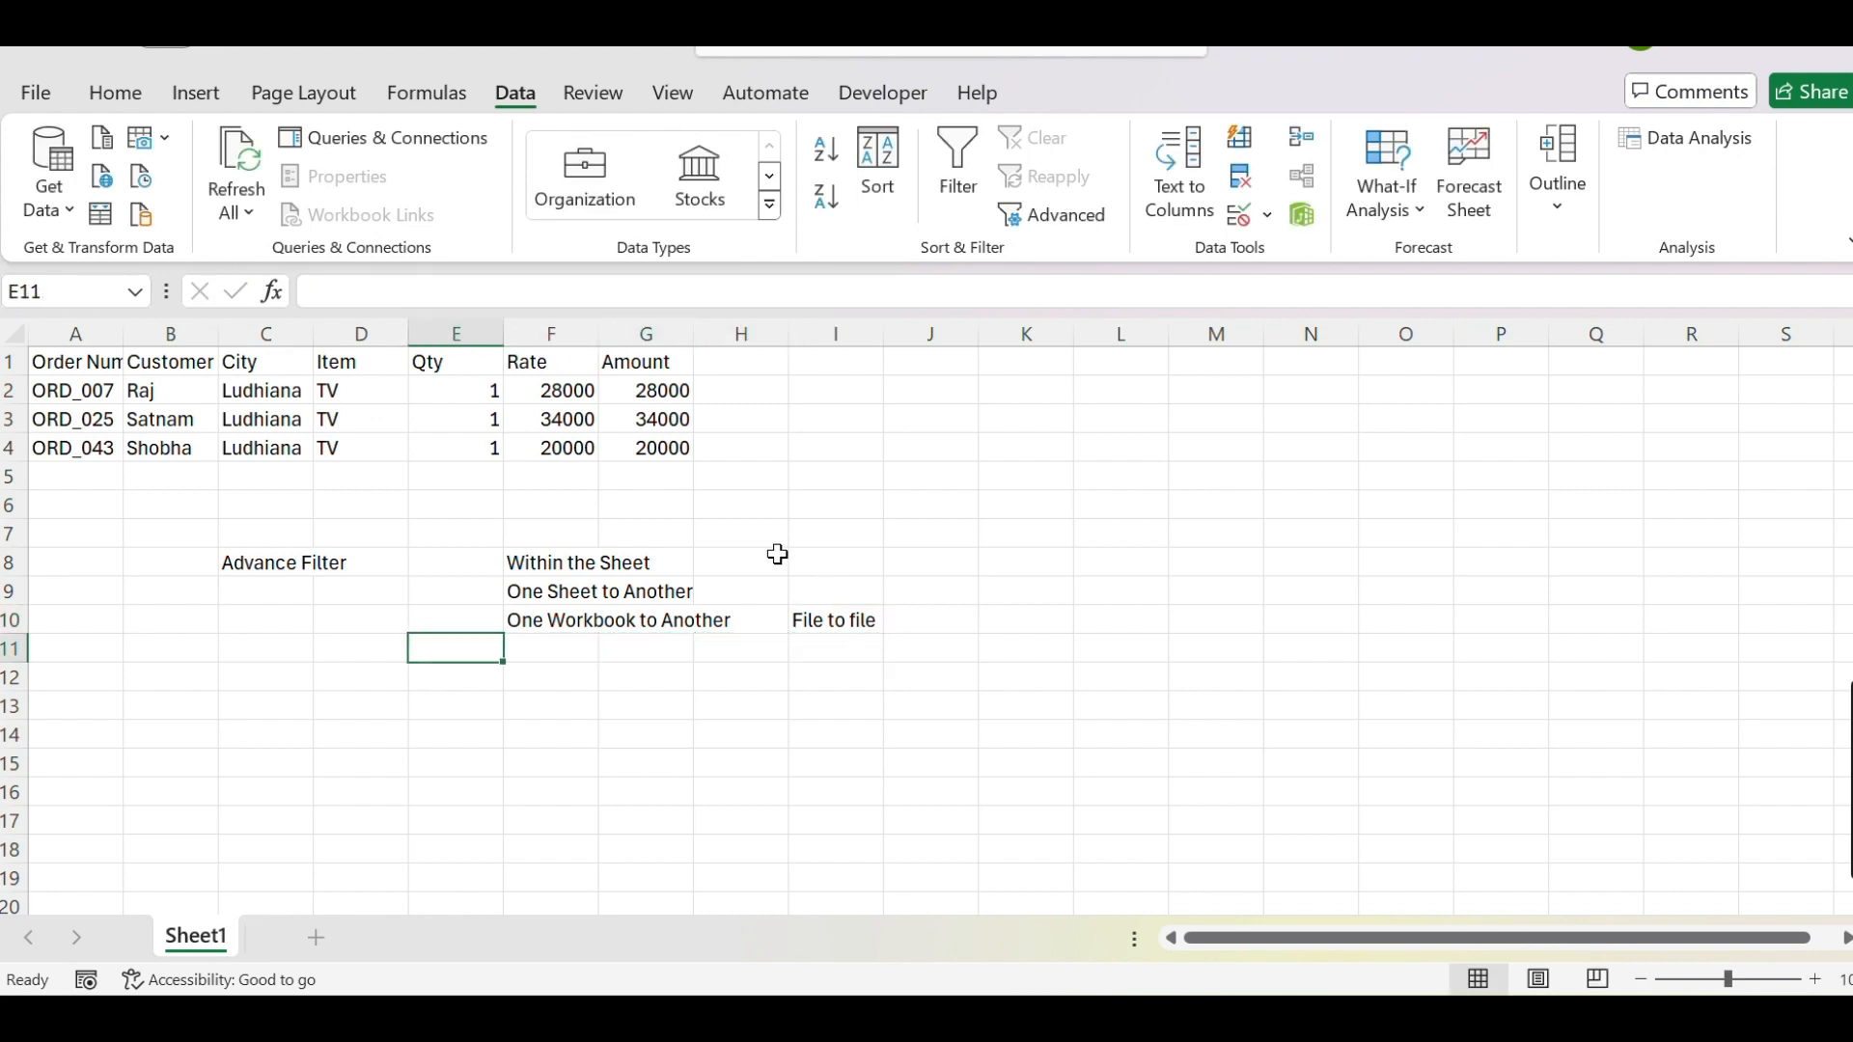
Fill the notes block C8:J12 with yellow
{"action": "left_click_drag", "start_coordinate": [249, 558], "coordinate": [970, 680]}
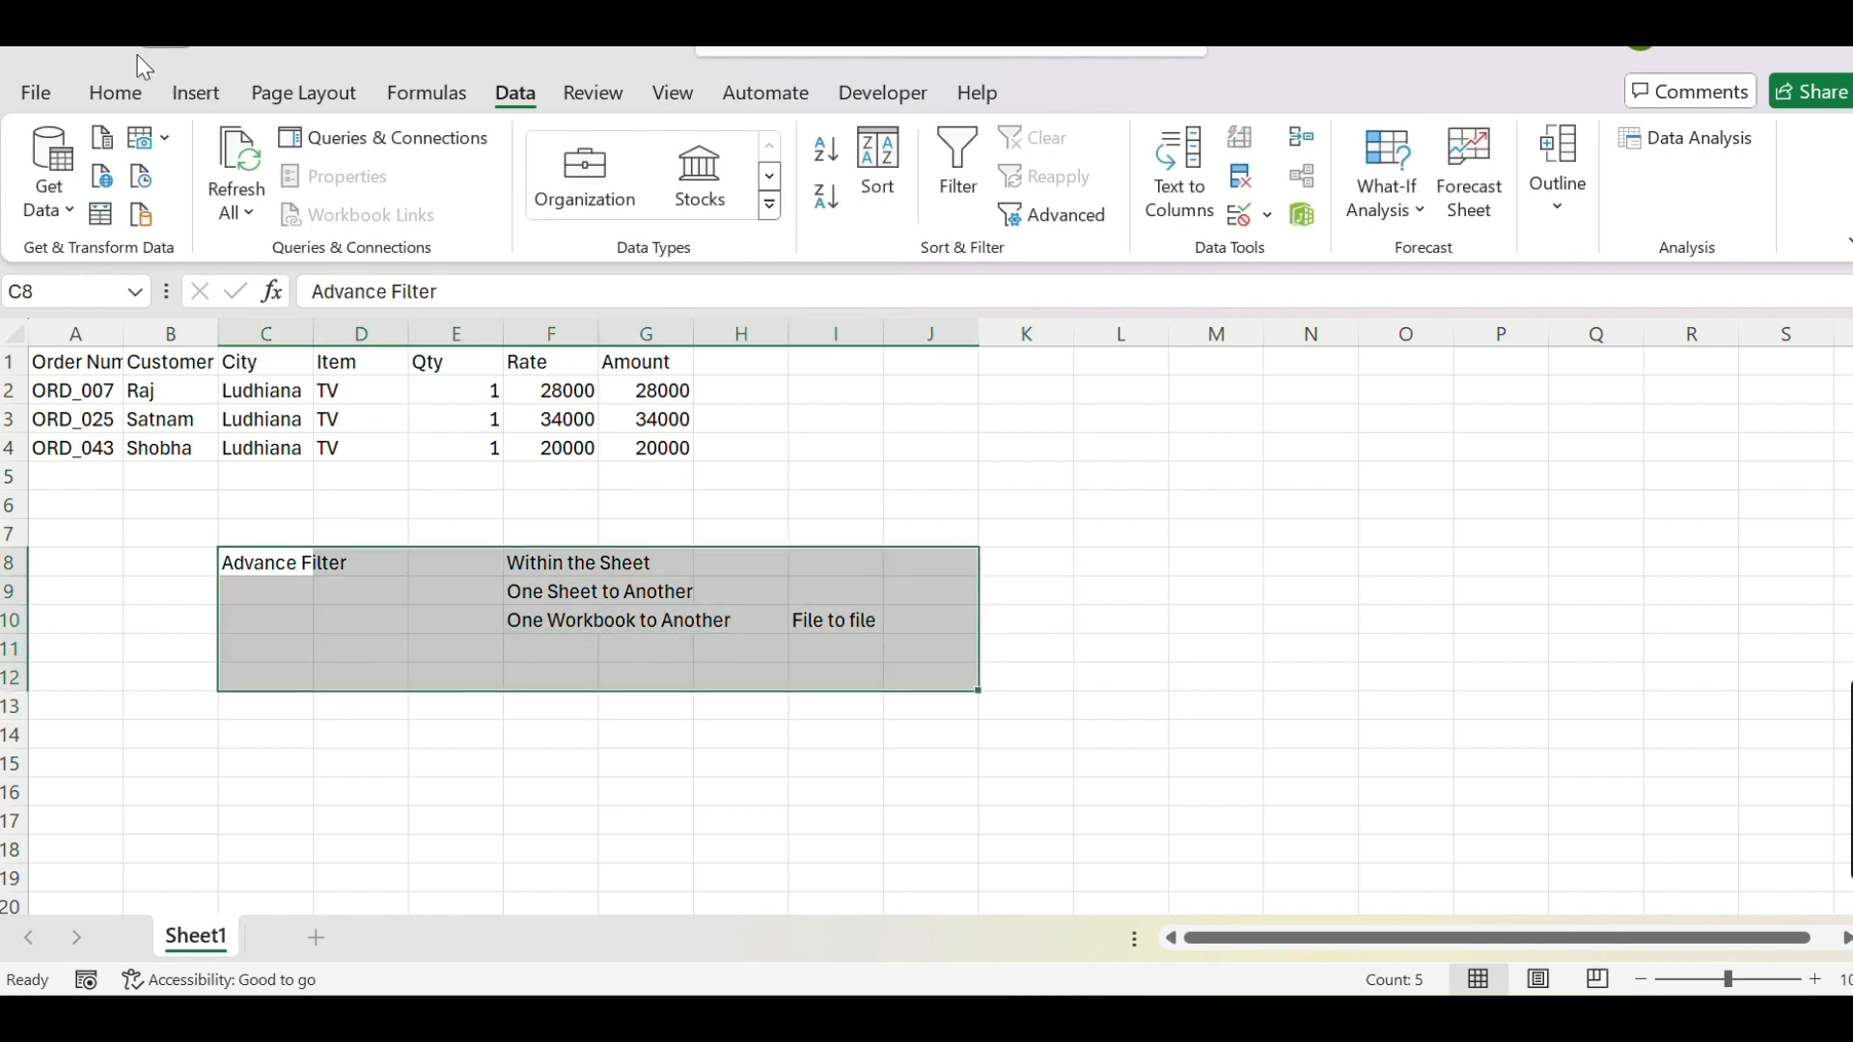
{"action": "left_click", "coordinate": [130, 89]}
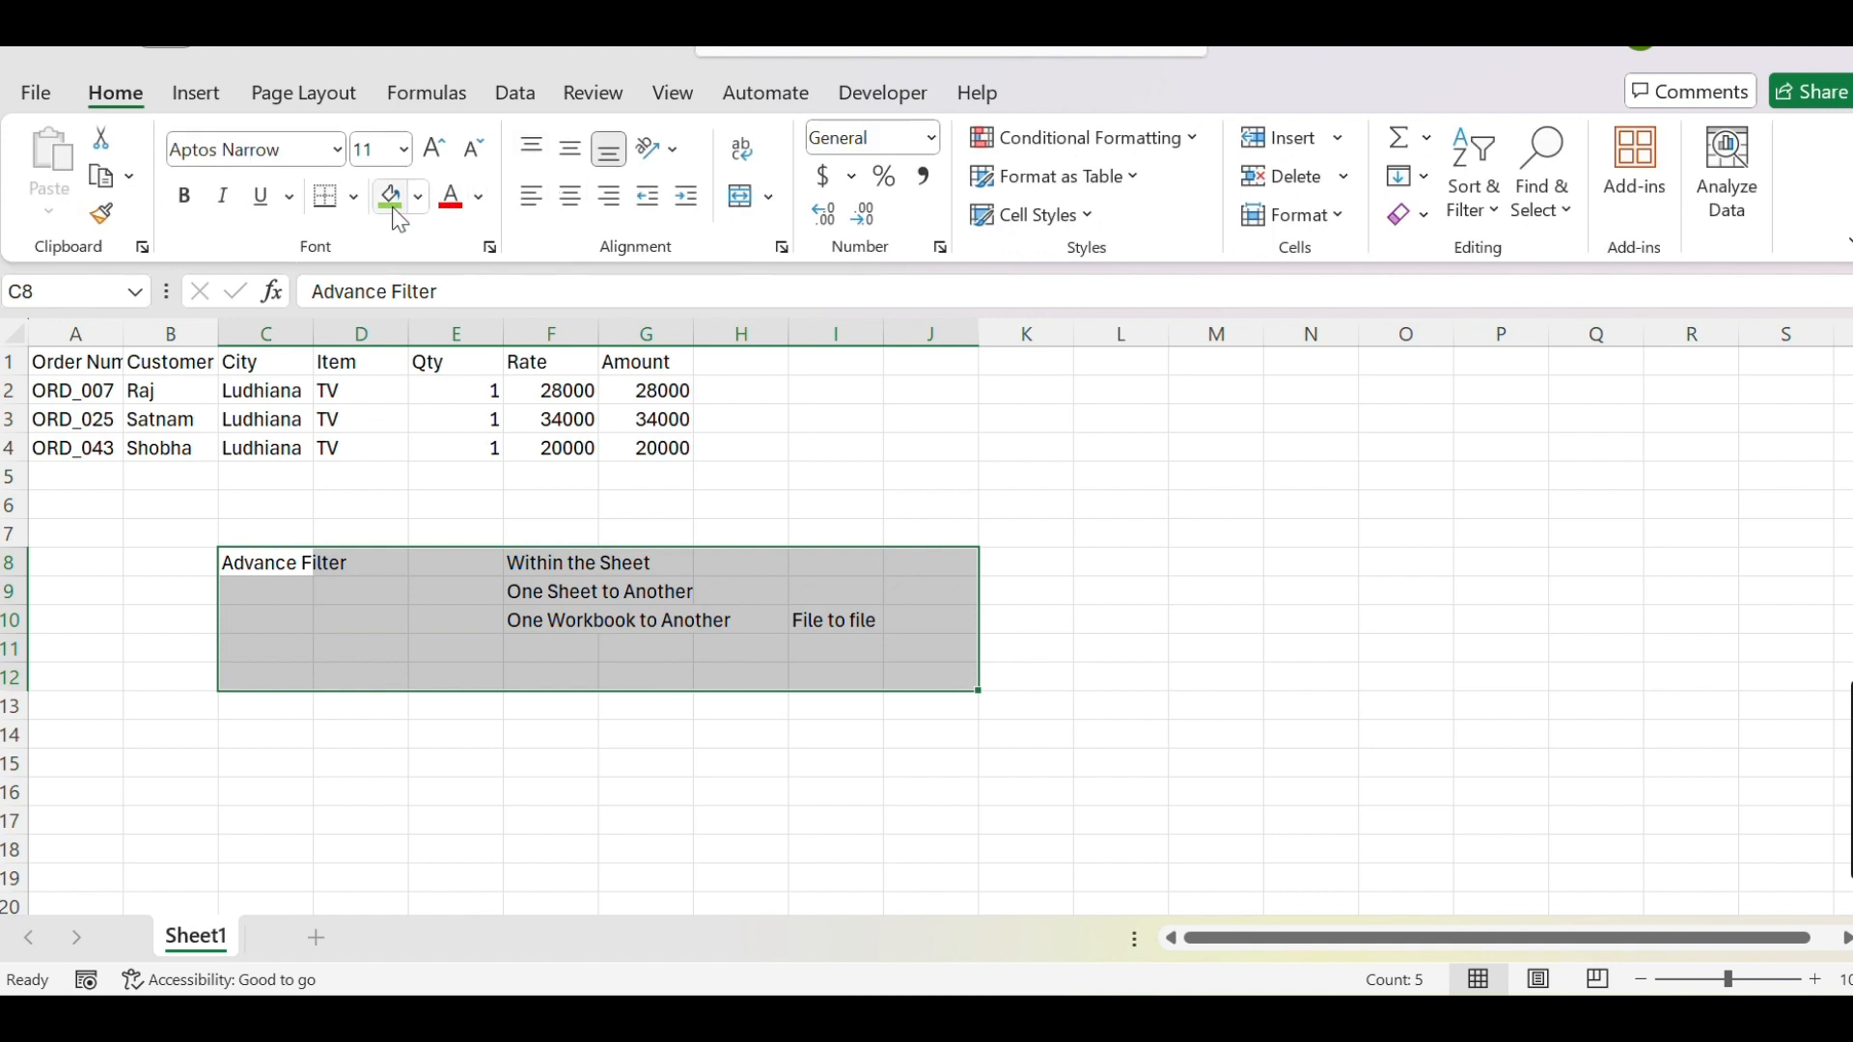
{"action": "left_click", "coordinate": [417, 198]}
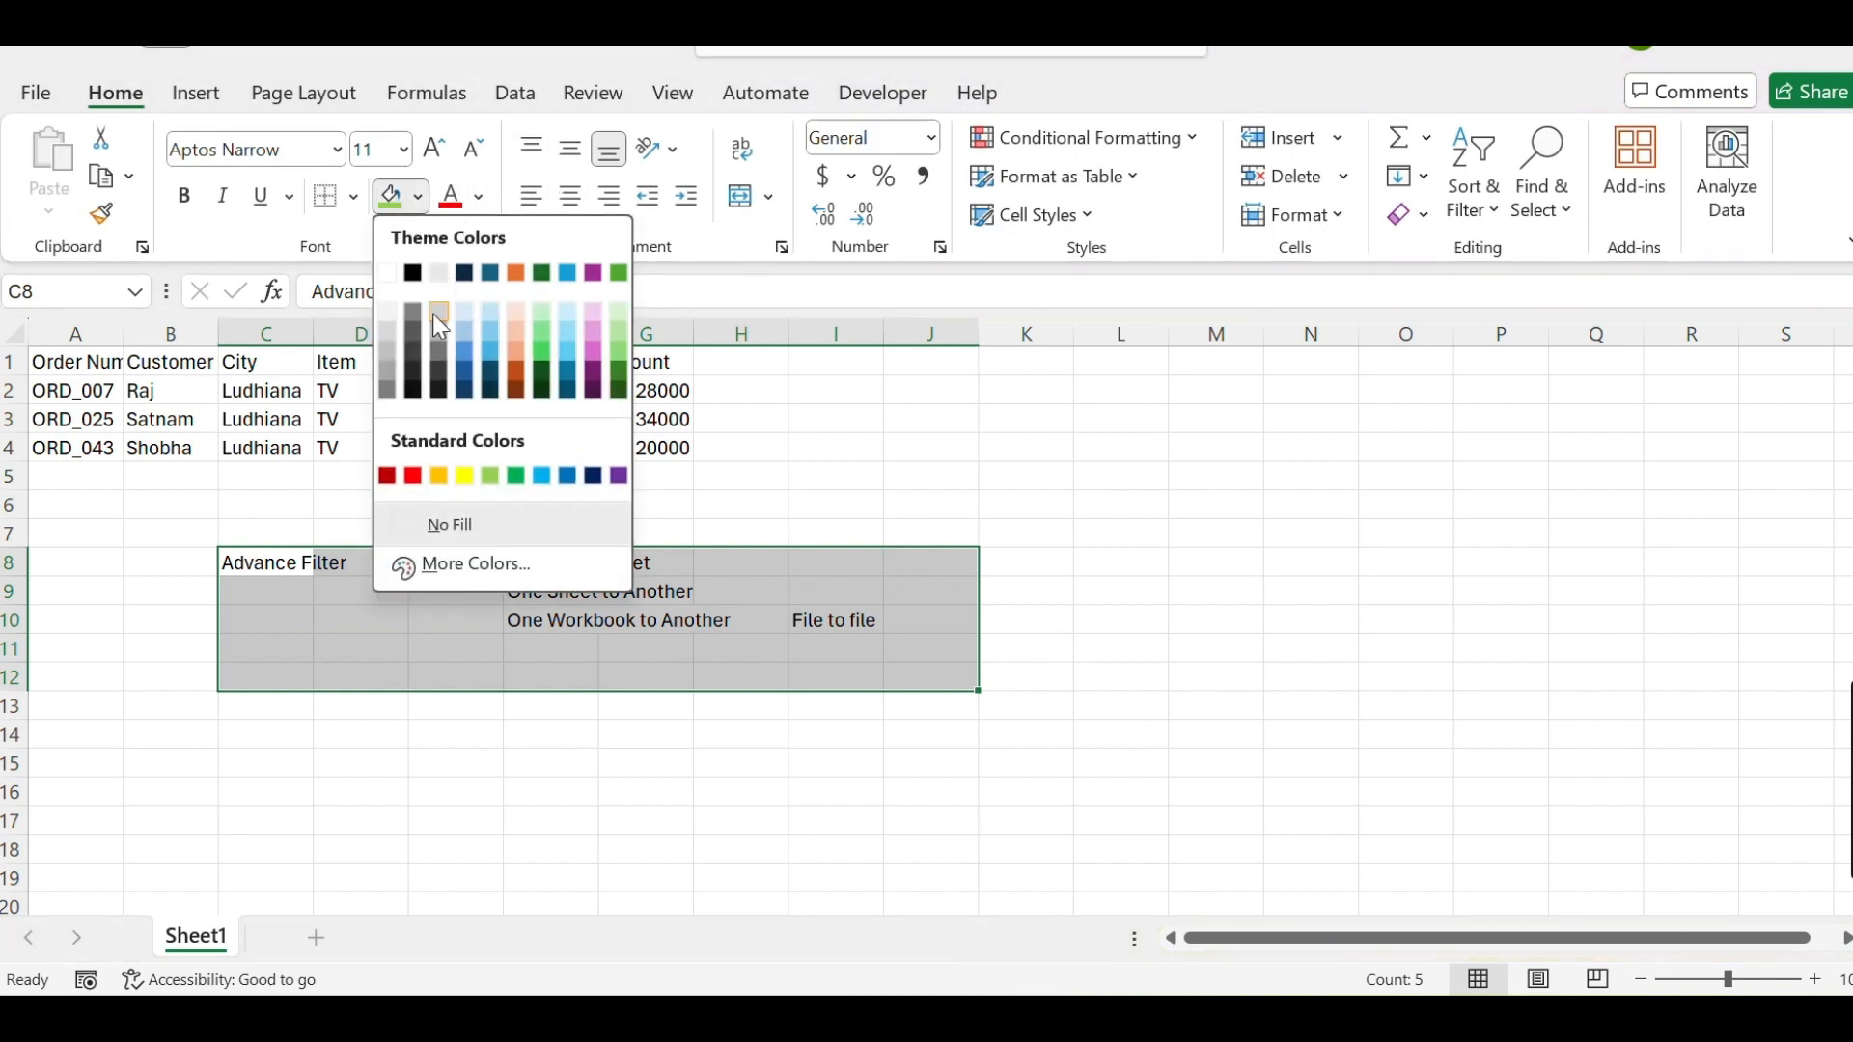
{"action": "left_click", "coordinate": [456, 478]}
{"action": "left_click", "coordinate": [637, 588]}
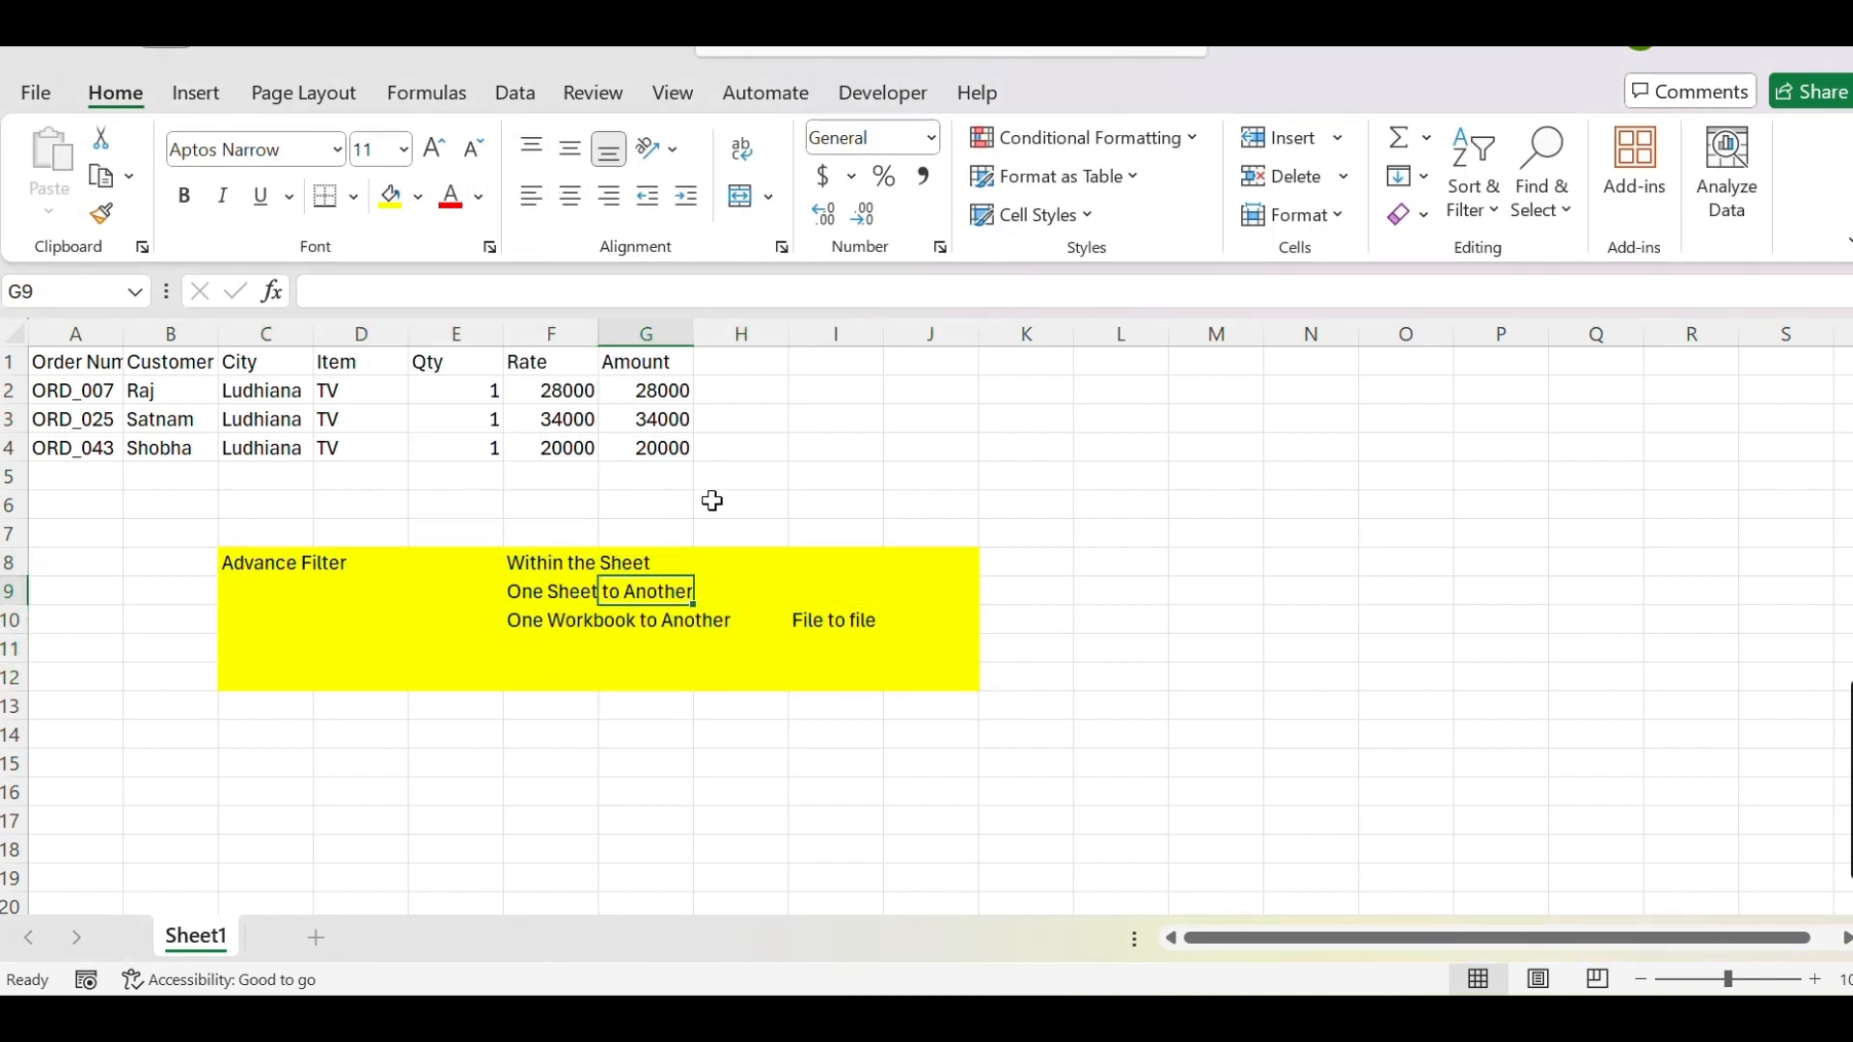
Switch back to the Excel Class workbook and select the empty cell J11 on Sheet1
{"action": "key", "text": "alt+Tab"}
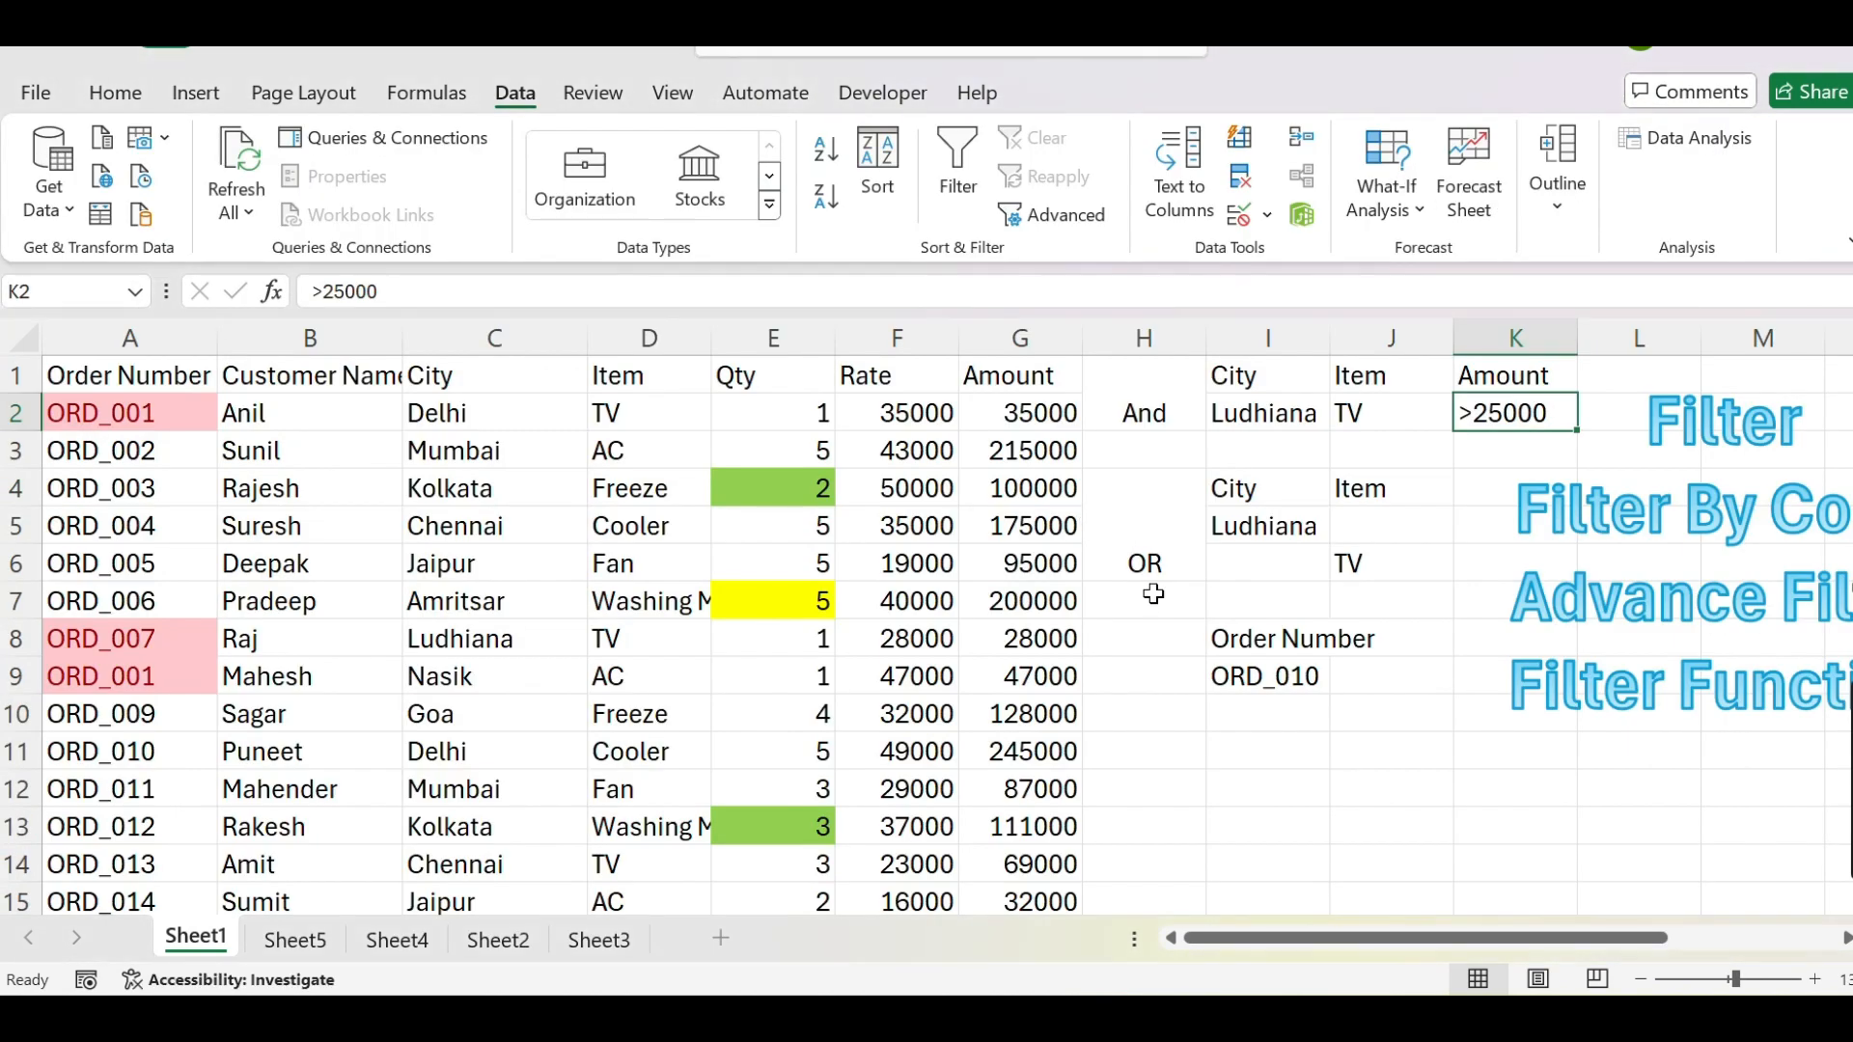
{"action": "left_click", "coordinate": [1624, 687]}
{"action": "left_click", "coordinate": [1438, 675]}
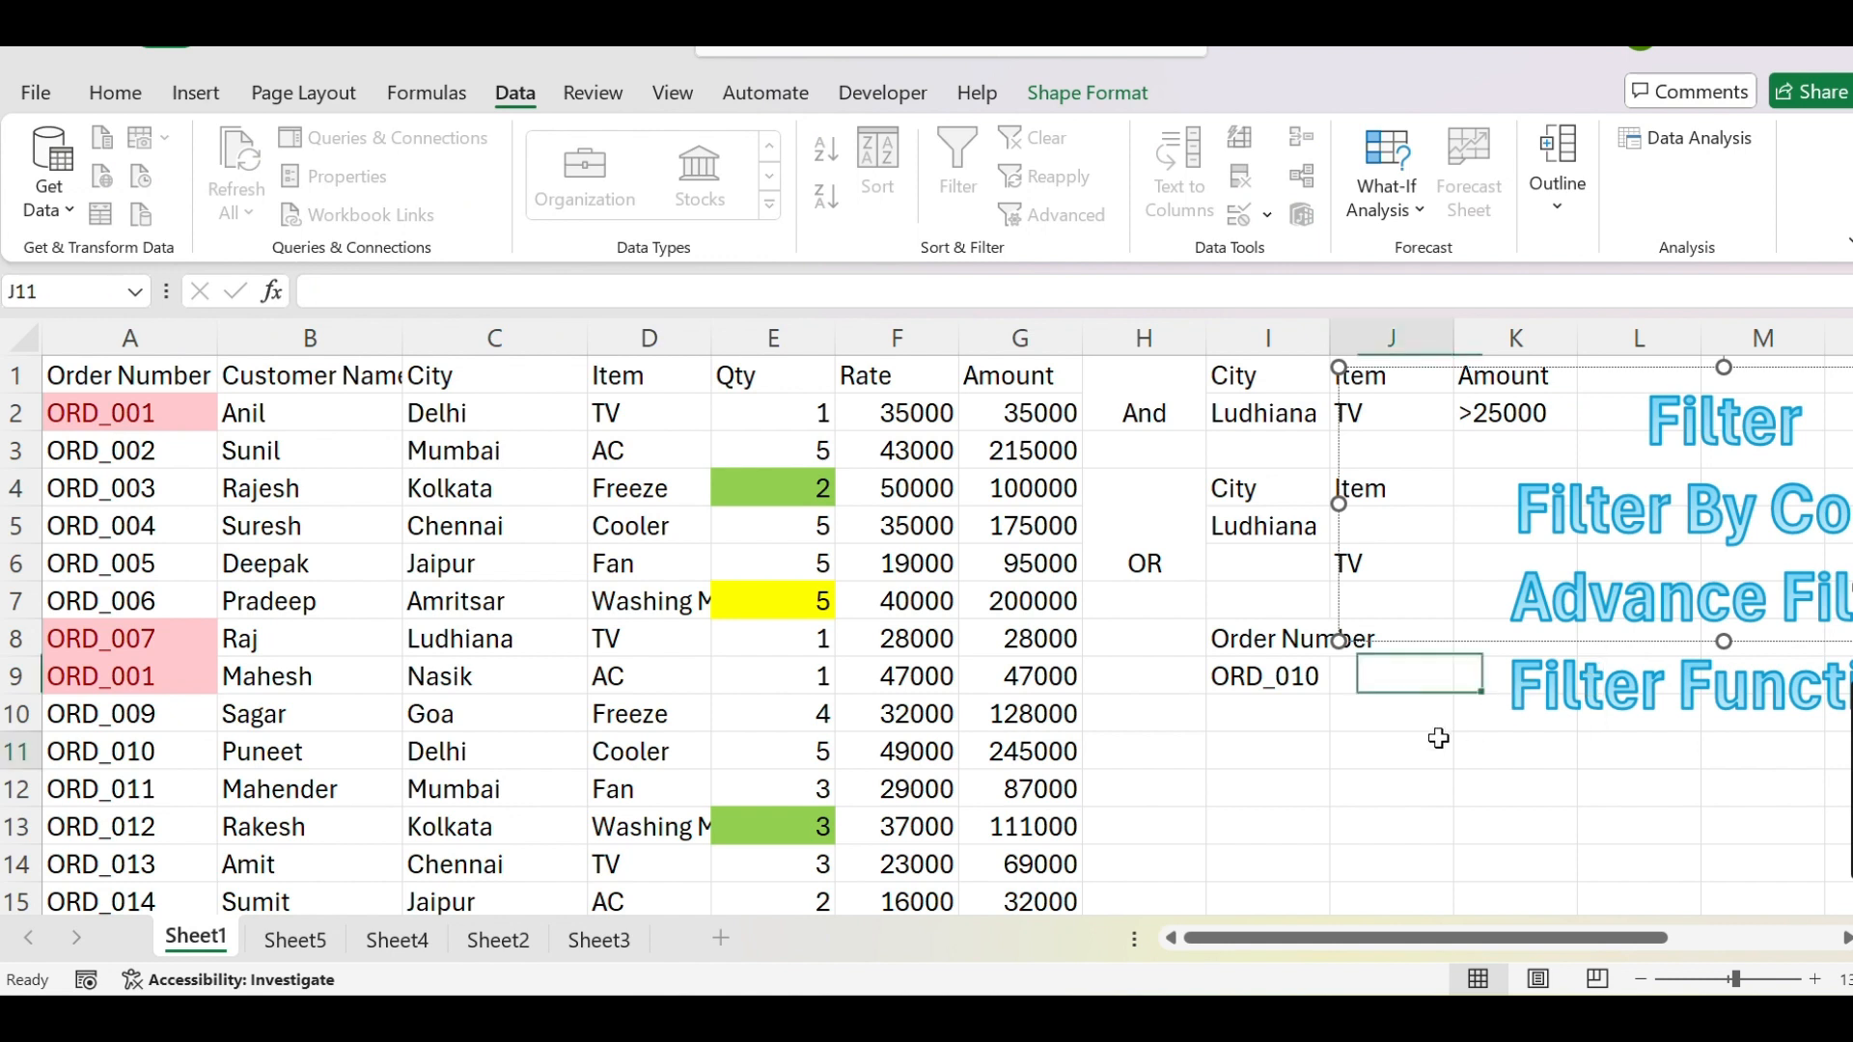
{"action": "left_click", "coordinate": [1442, 741]}
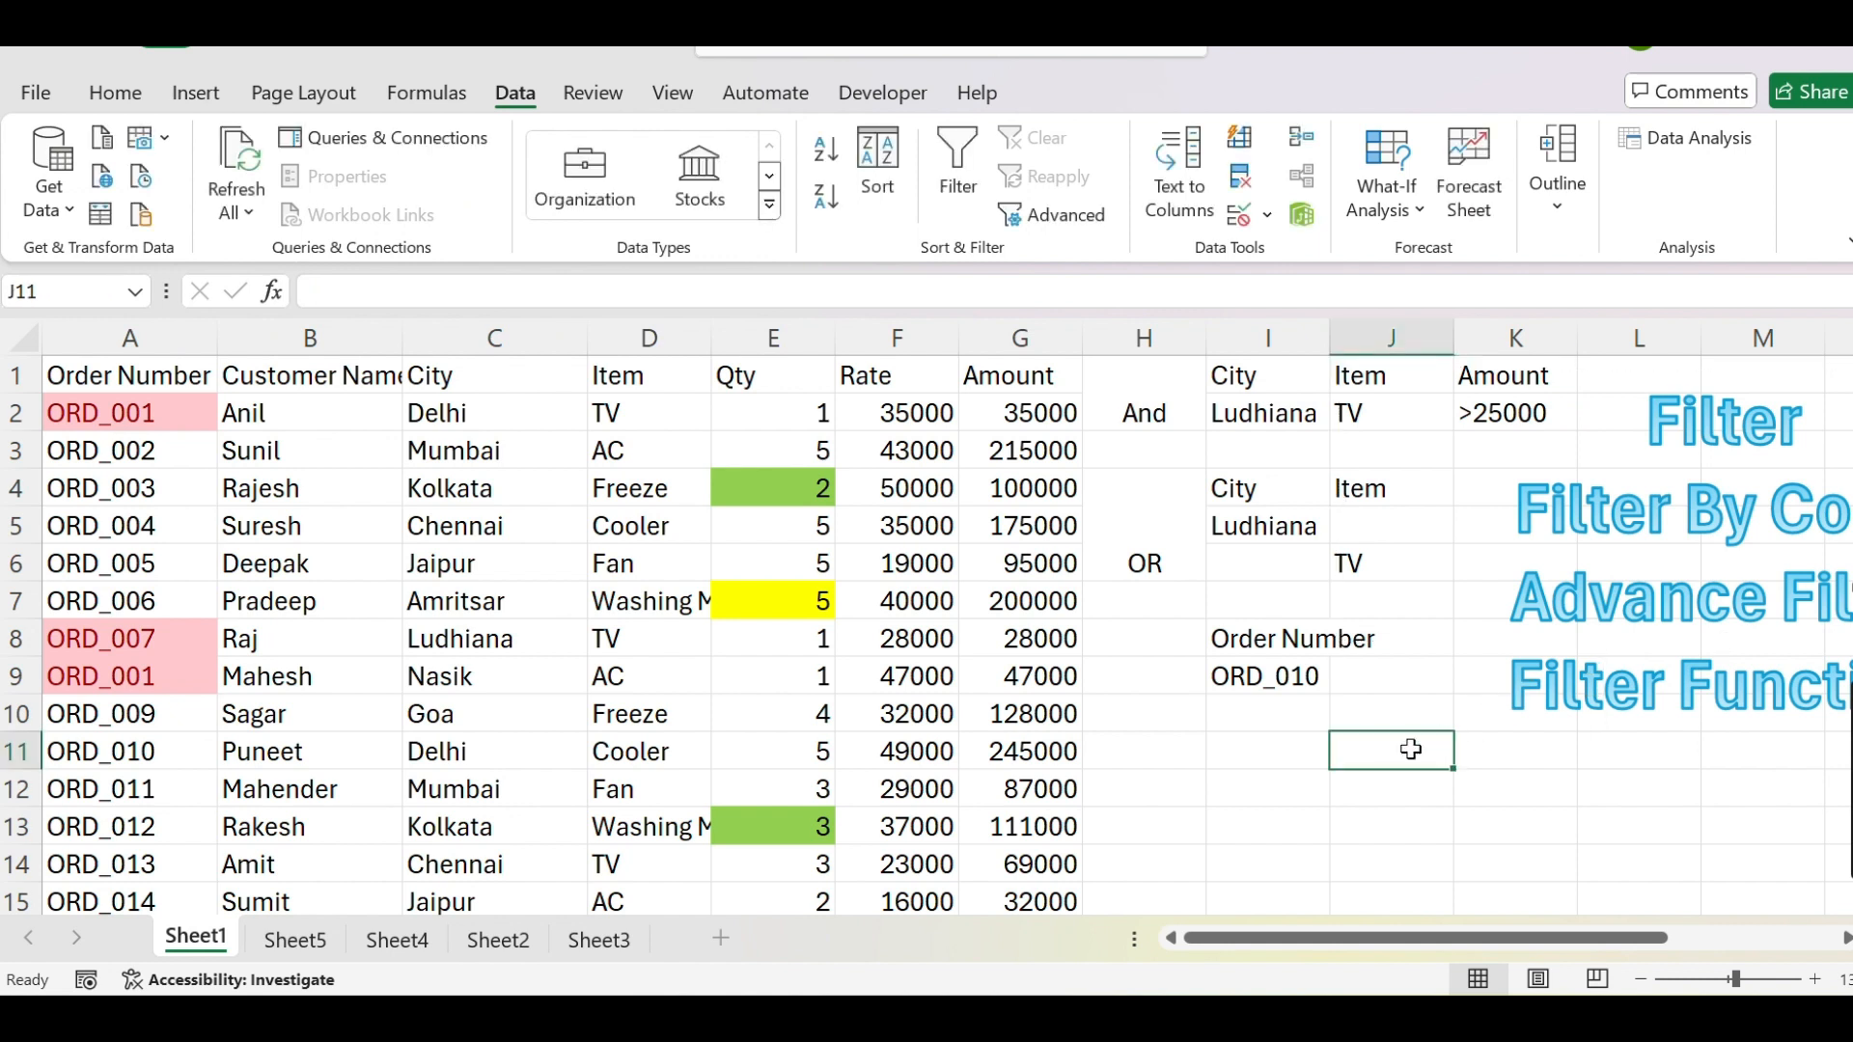
Clear everything from the filtered result in A1:G2 on Sheet5
{"action": "left_click", "coordinate": [302, 943]}
{"action": "left_click", "coordinate": [235, 719]}
{"action": "left_click", "coordinate": [48, 361]}
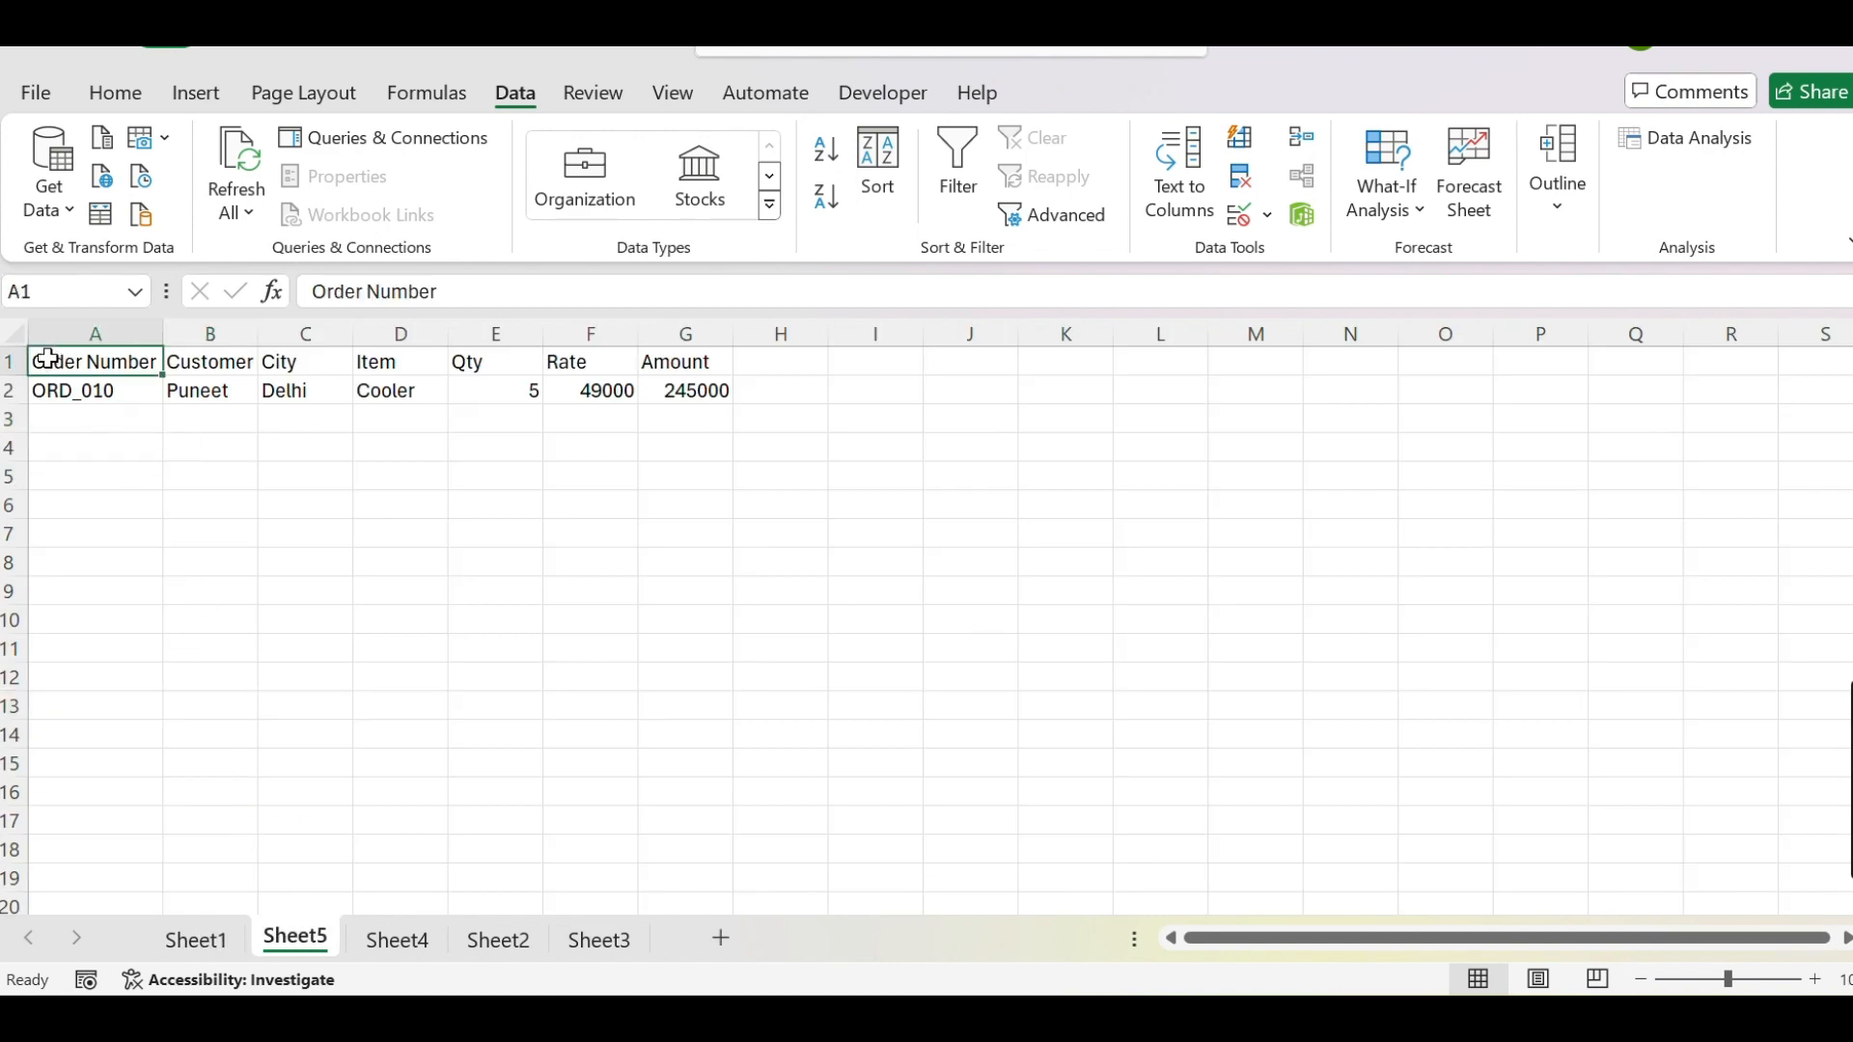
{"action": "key", "text": "ctrl+shift+Right"}
{"action": "key", "text": "ctrl+shift+Down"}
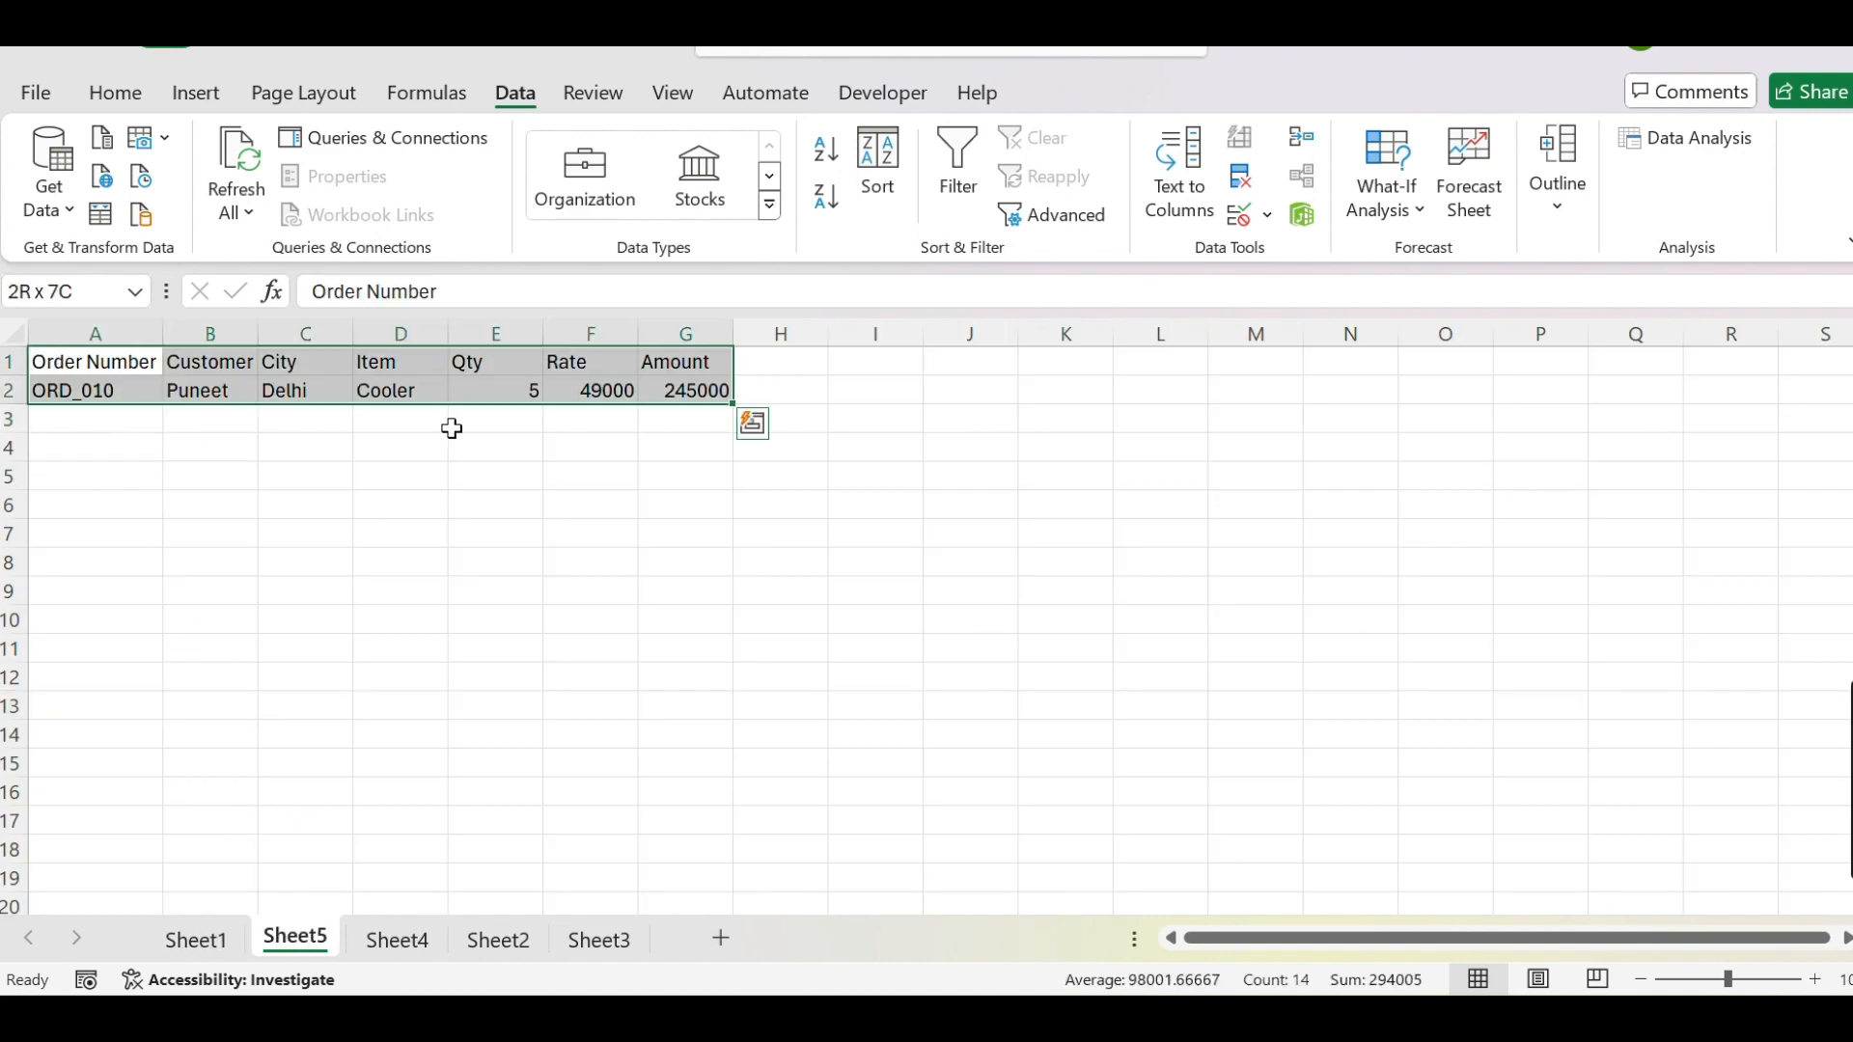
{"action": "key", "text": "ctrl+q"}
{"action": "key", "text": "Escape"}
{"action": "key", "text": "alt+e"}
{"action": "key", "text": "a"}
{"action": "key", "text": "a"}
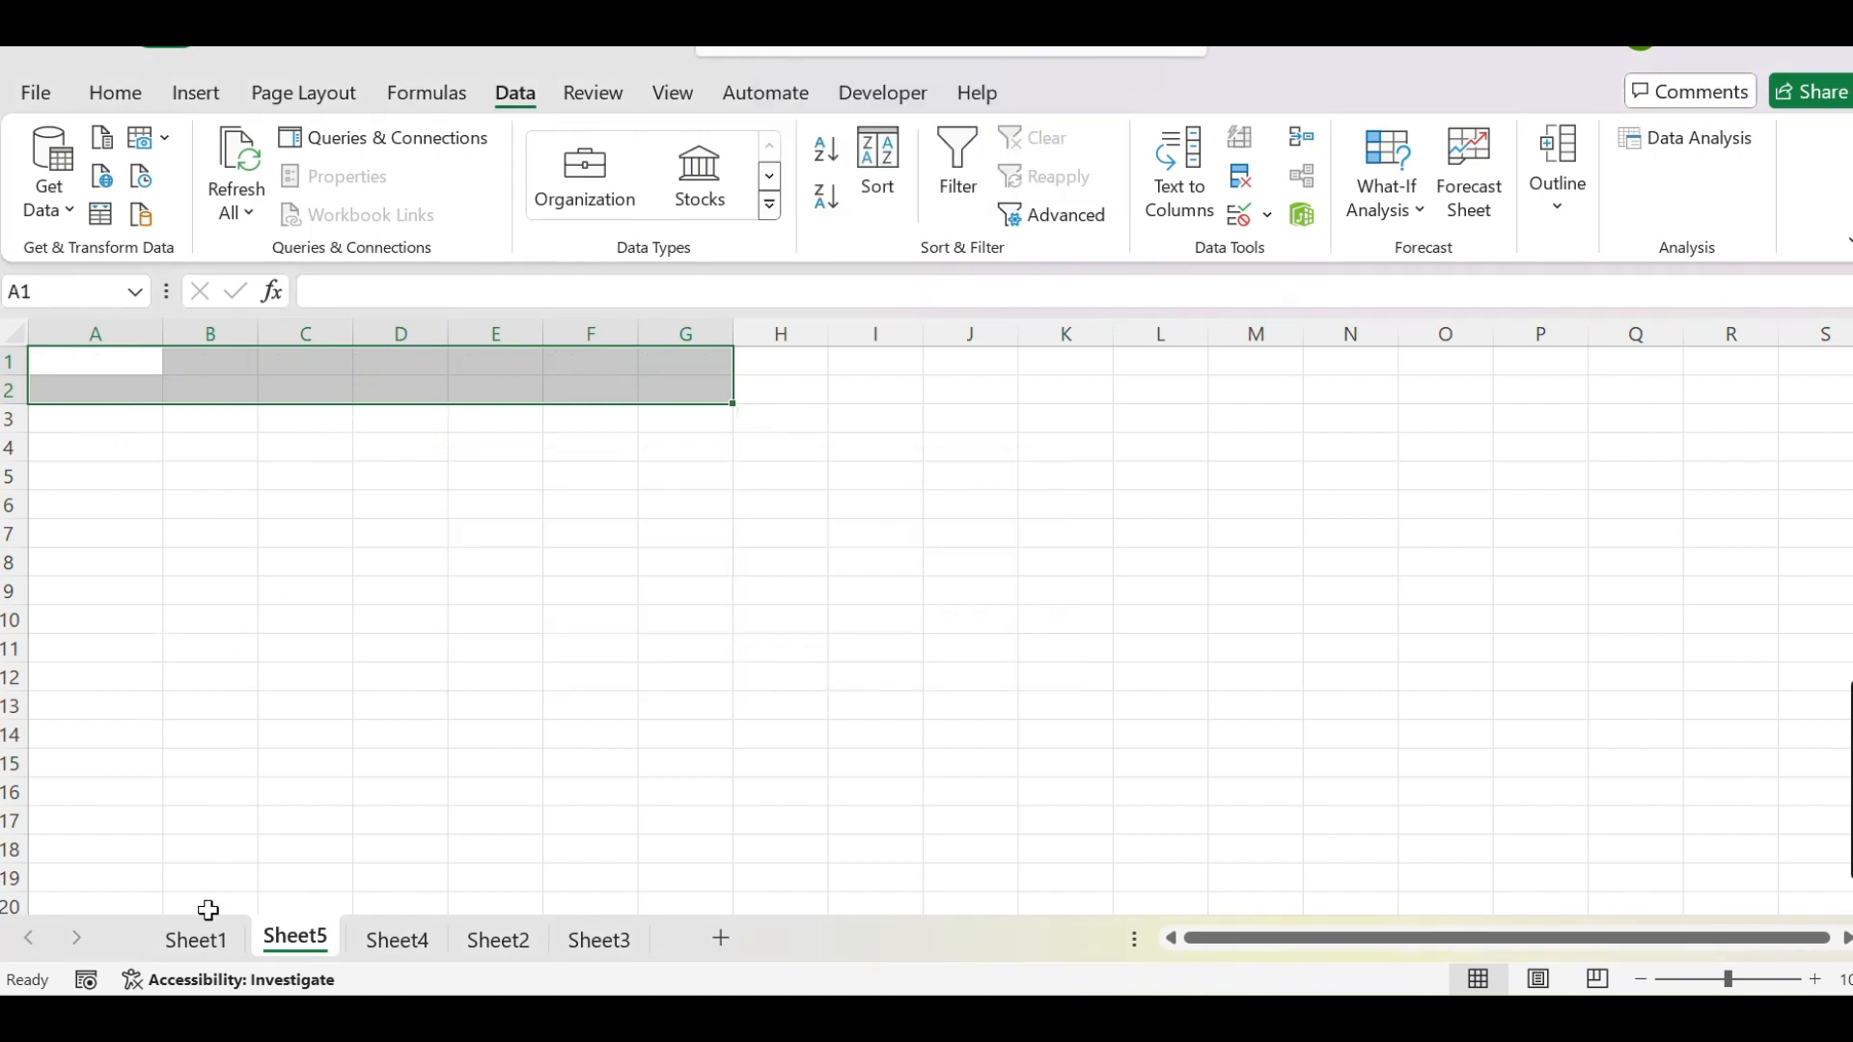
Copy the full order table A1:G51 from Sheet1 to cell A1 of Sheet5
{"action": "left_click", "coordinate": [198, 941]}
{"action": "left_click", "coordinate": [177, 376]}
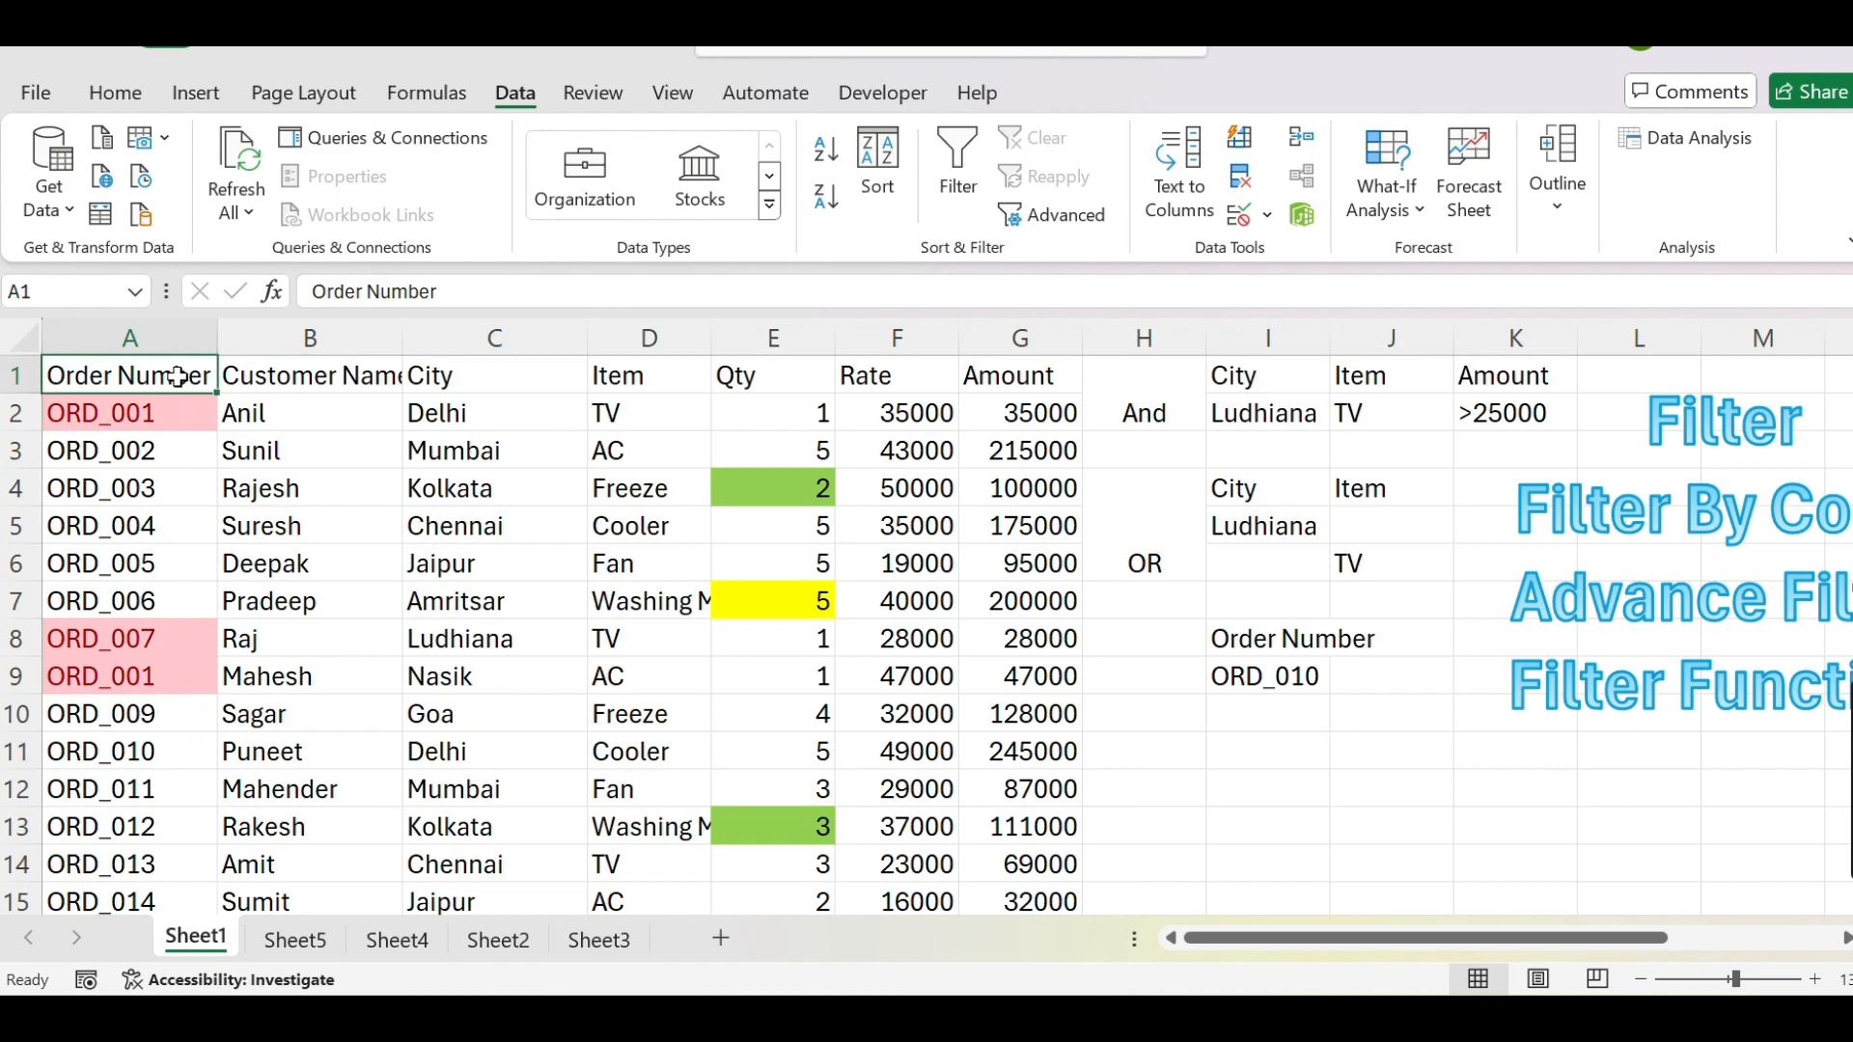
{"action": "key", "text": "shift+Right"}
{"action": "key", "text": "shift+Right"}
{"action": "key", "text": "shift+Right"}
{"action": "key", "text": "shift+Right"}
{"action": "key", "text": "shift+Right"}
{"action": "key", "text": "shift+Right"}
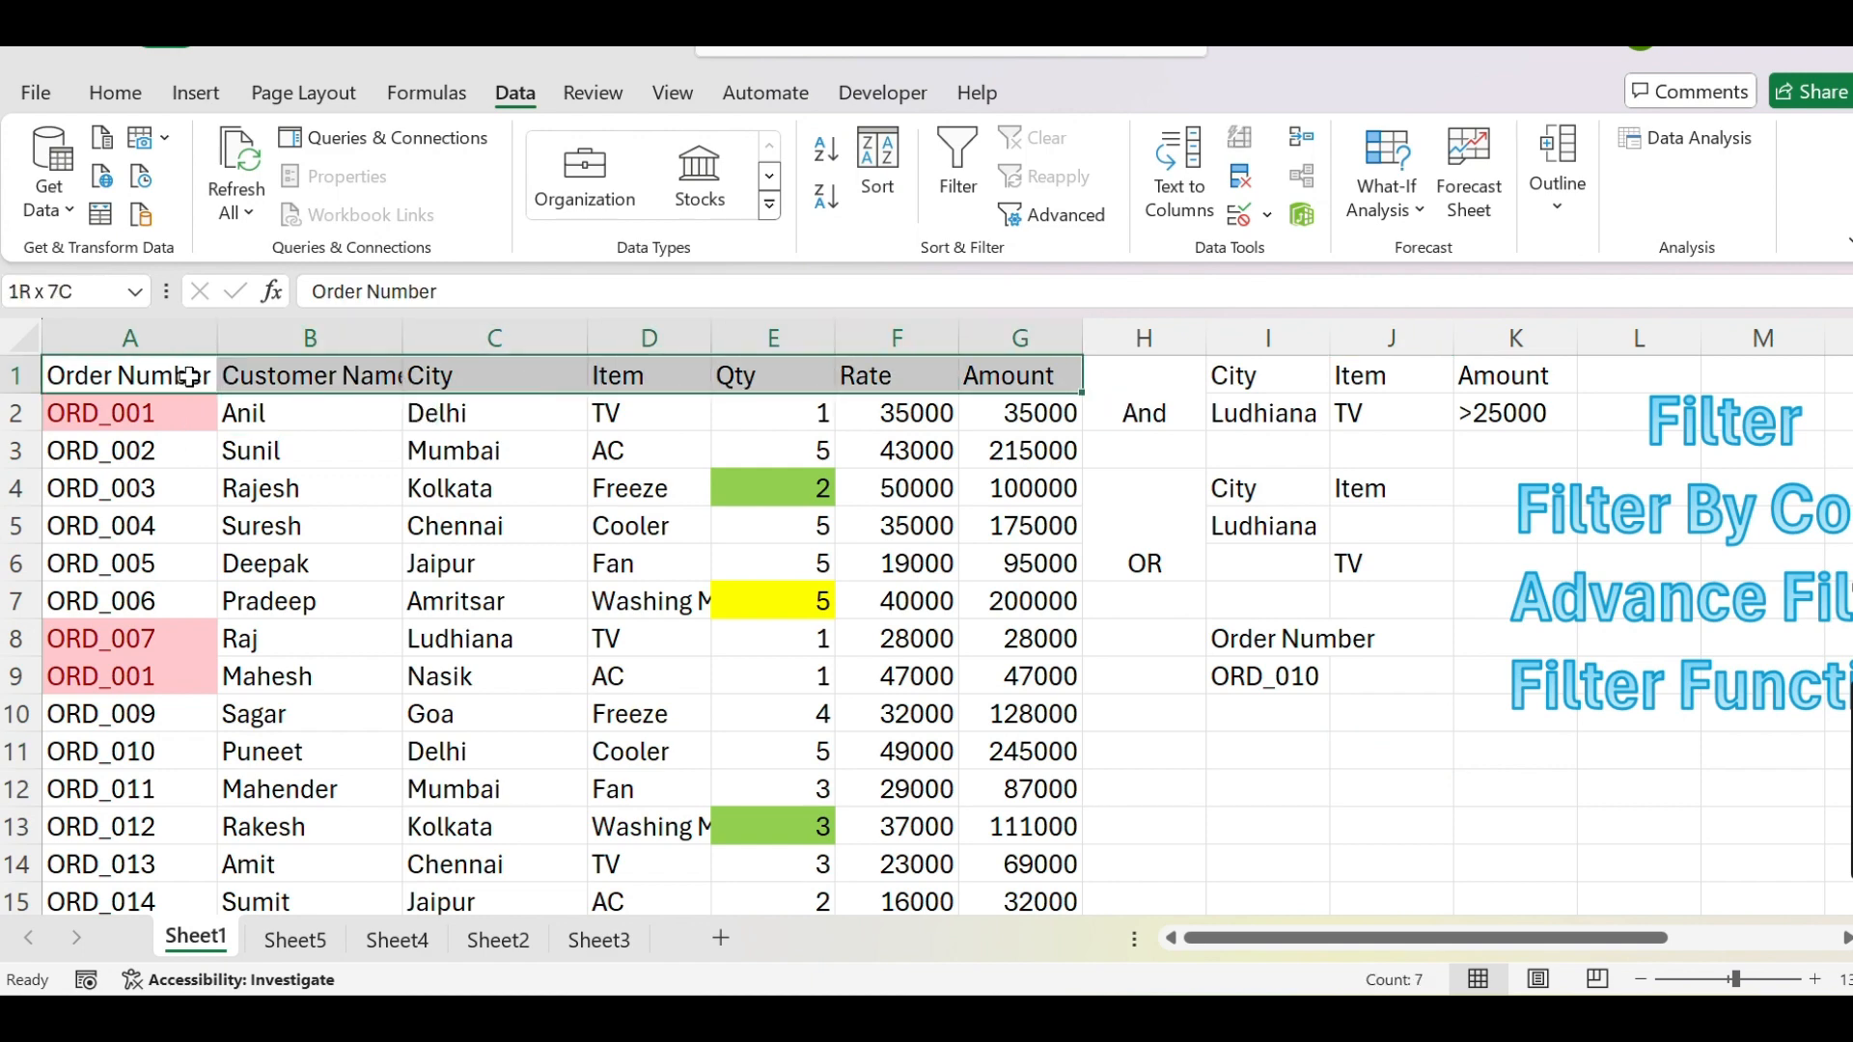
{"action": "key", "text": "ctrl+shift+Down"}
{"action": "key", "text": "ctrl+c"}
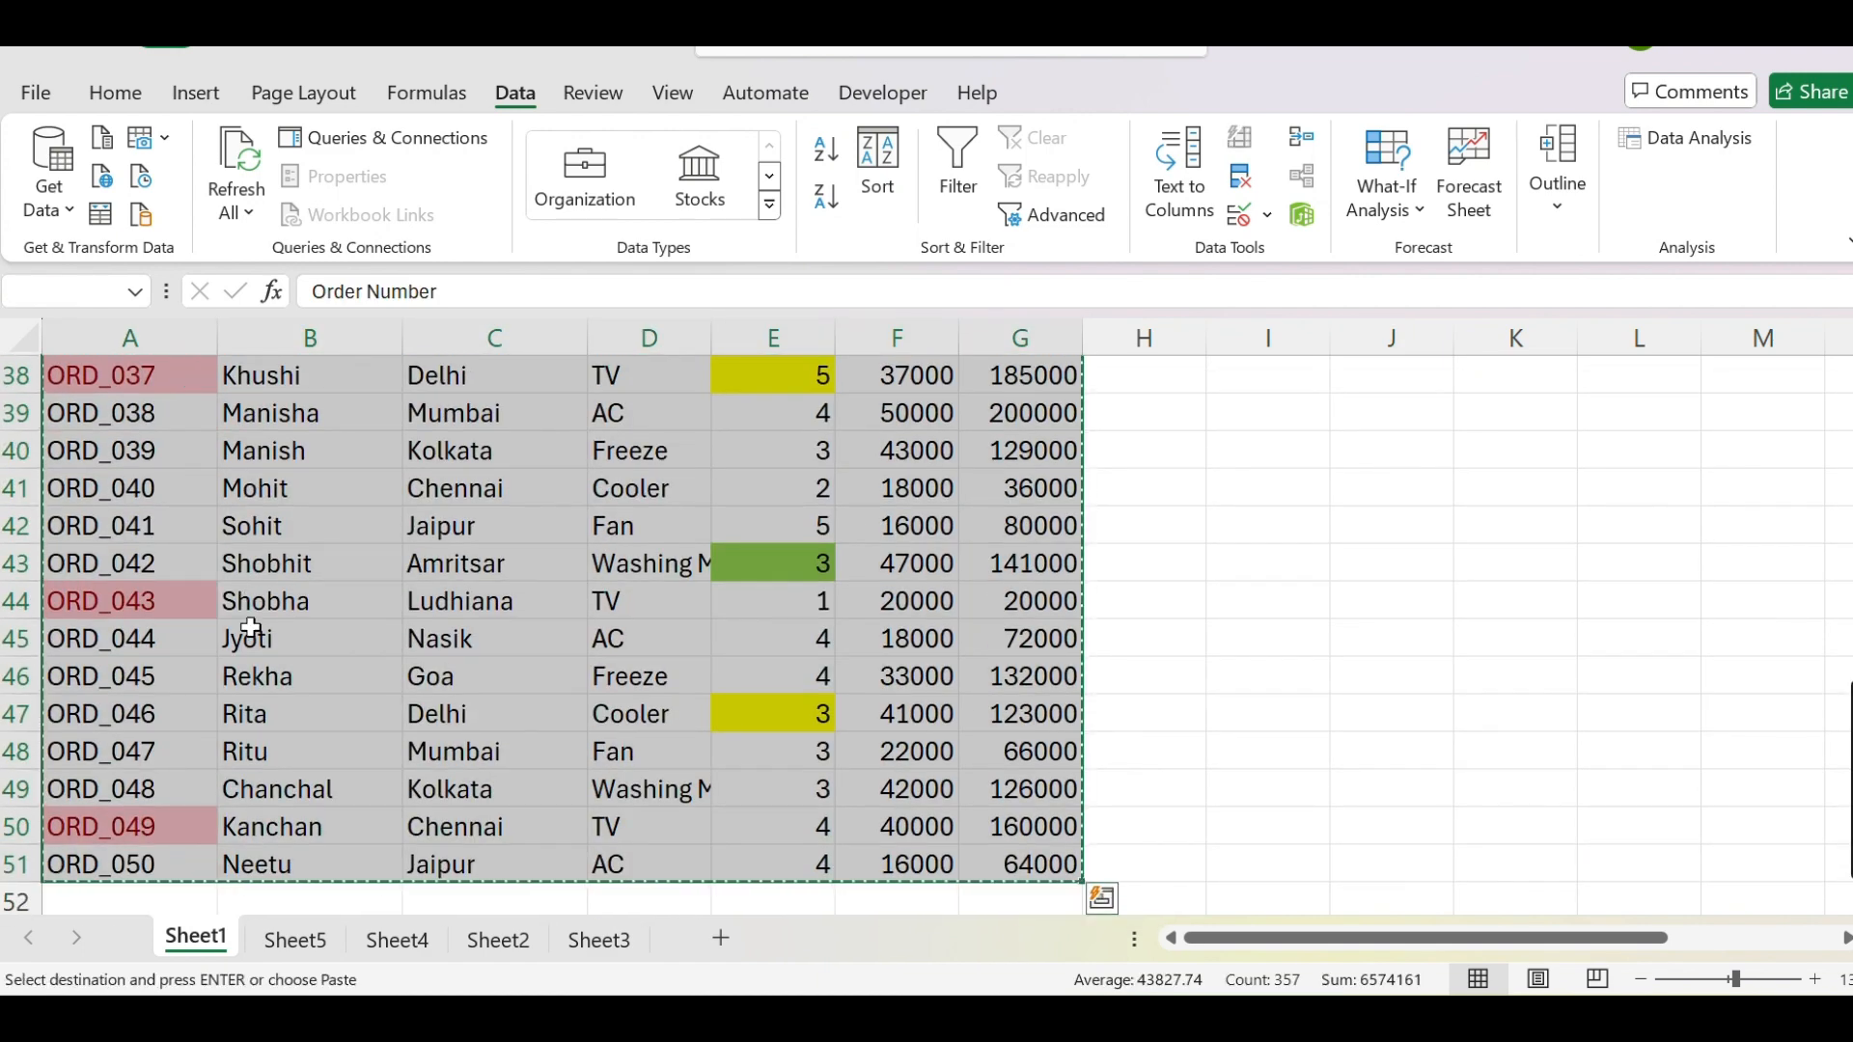
{"action": "left_click", "coordinate": [295, 939]}
{"action": "left_click", "coordinate": [75, 357]}
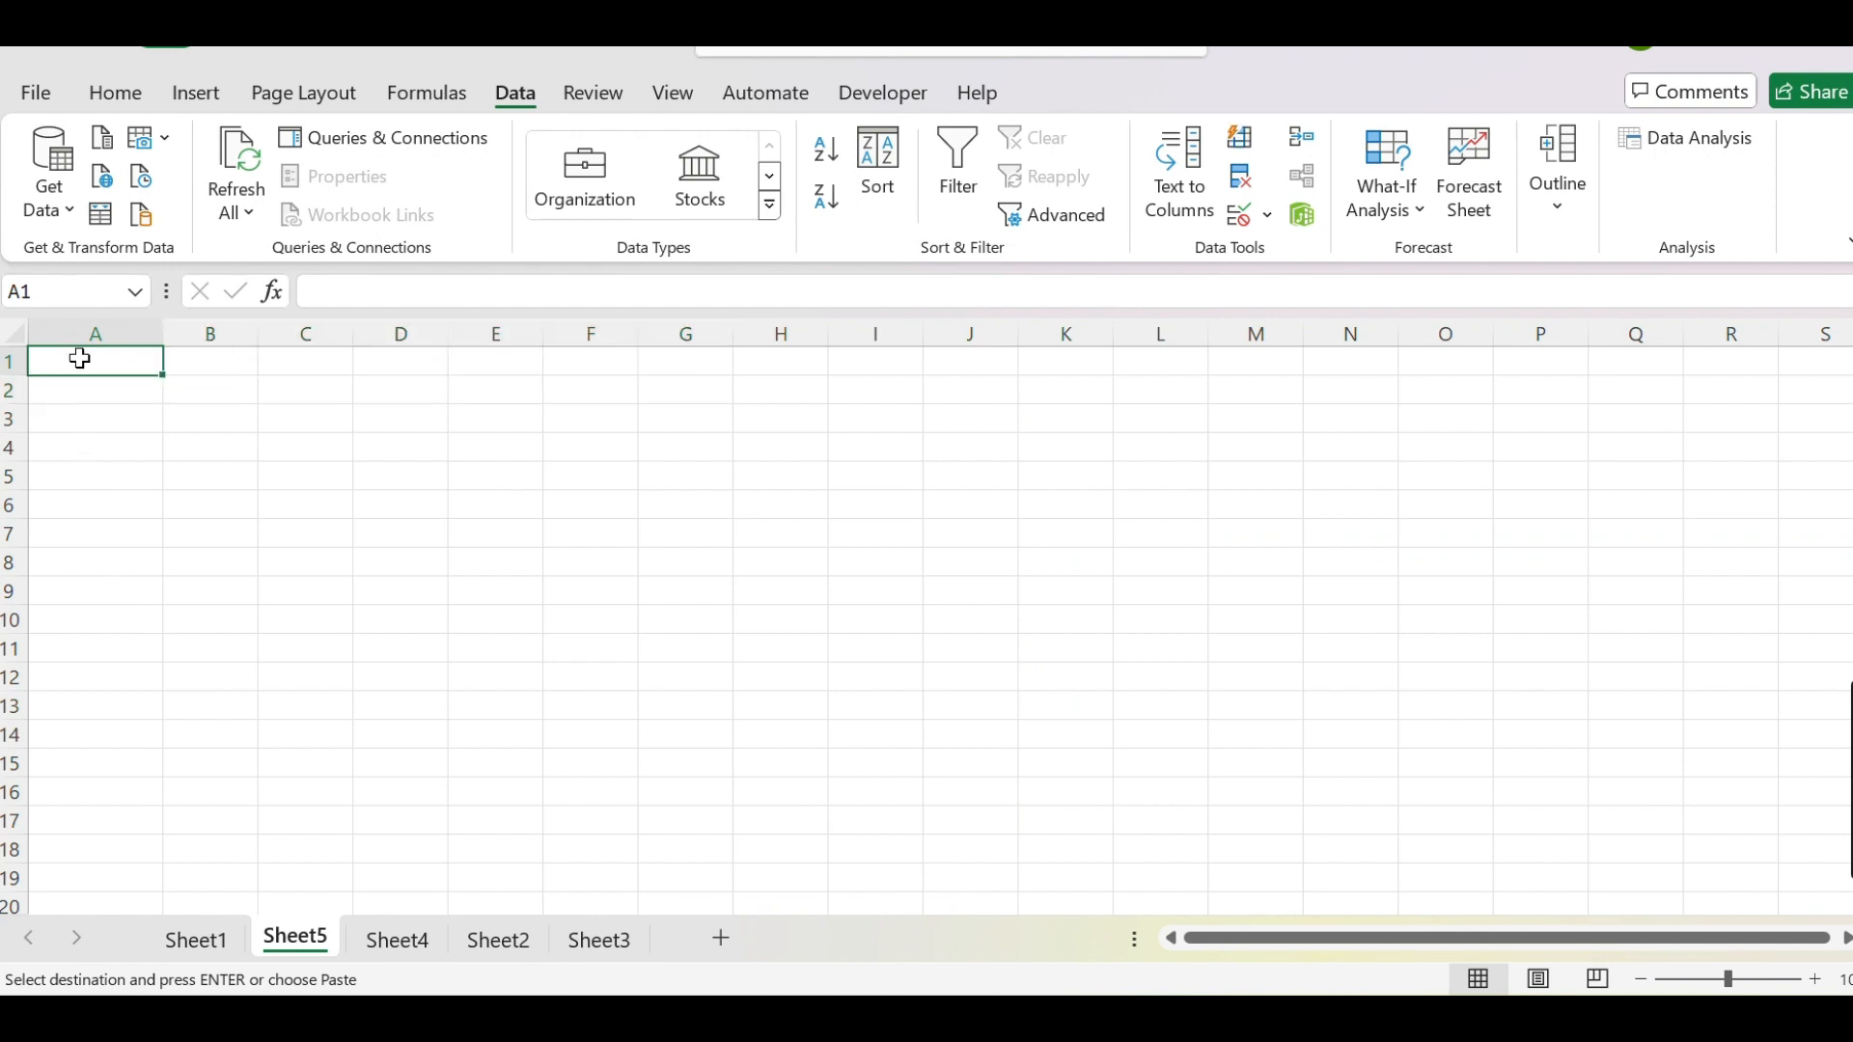
{"action": "key", "text": "ctrl+v"}
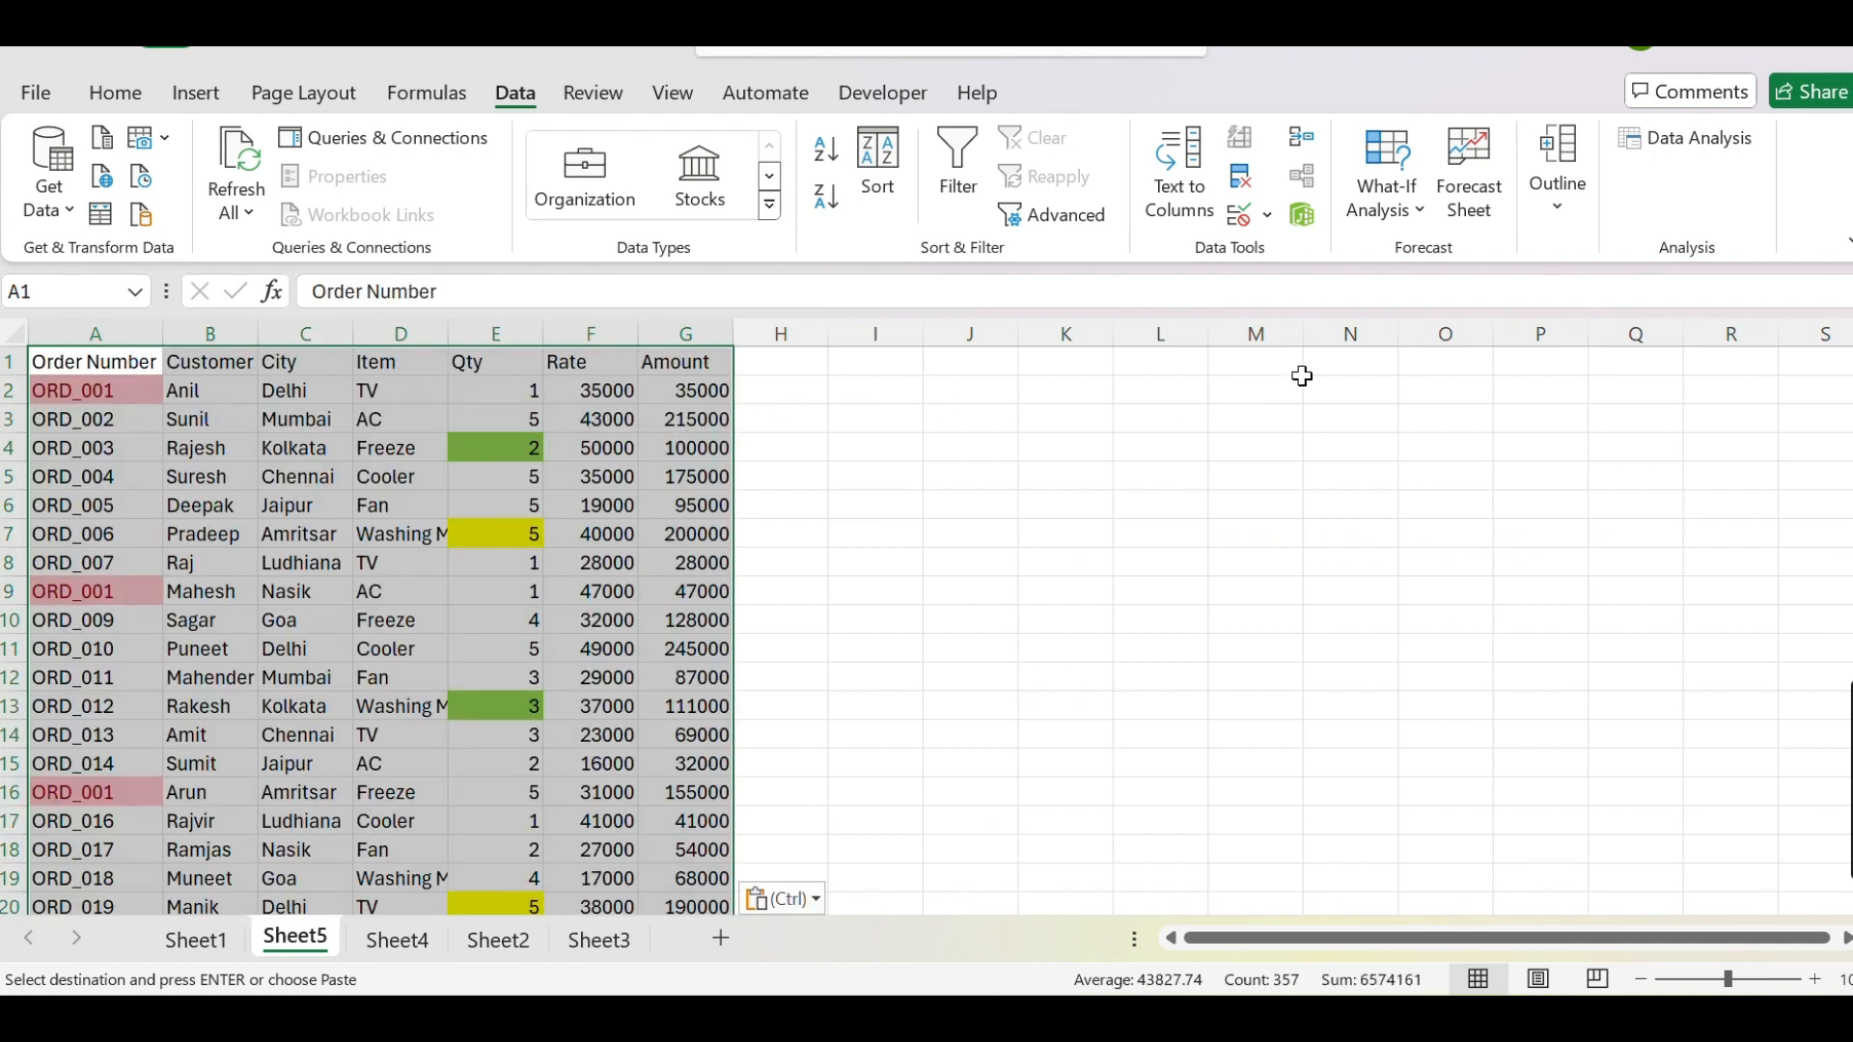
{"action": "left_click", "coordinate": [1528, 355]}
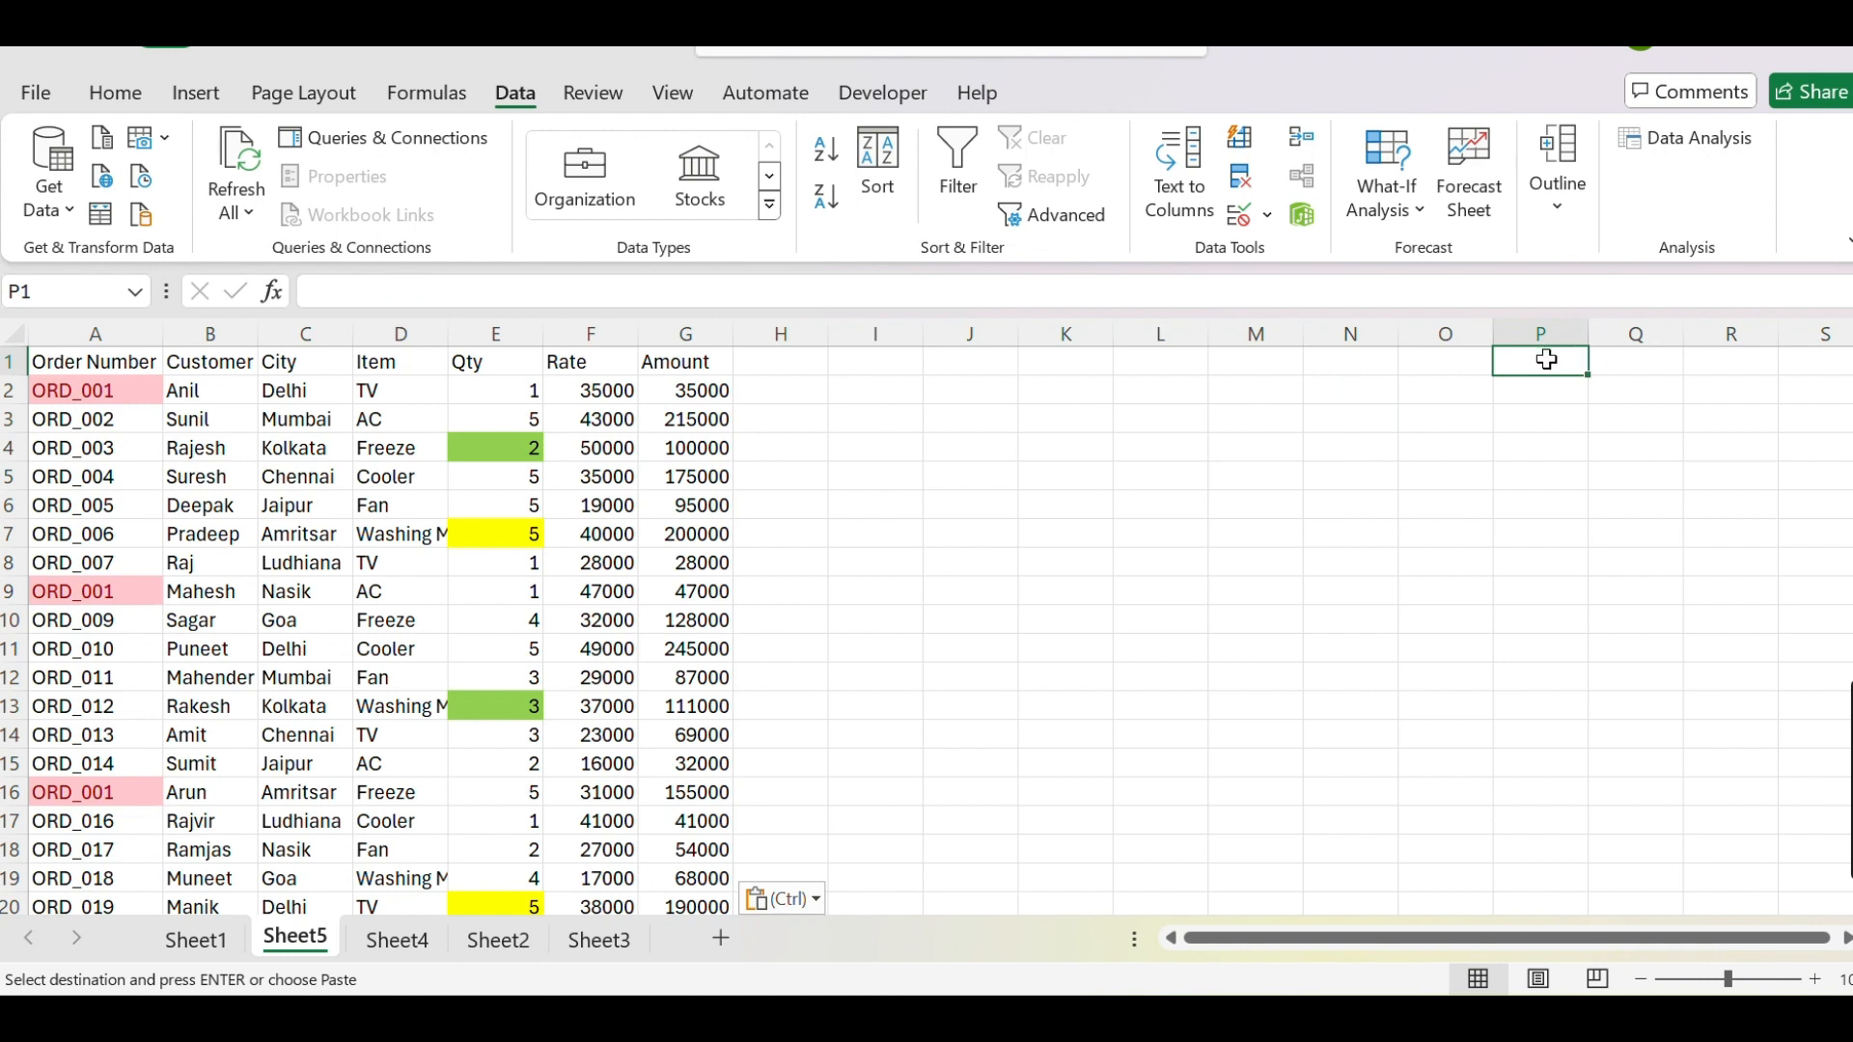
Copy the City header and its first value, Delhi, from C1:C2 to I1:I2 on Sheet5
{"action": "left_click", "coordinate": [300, 363]}
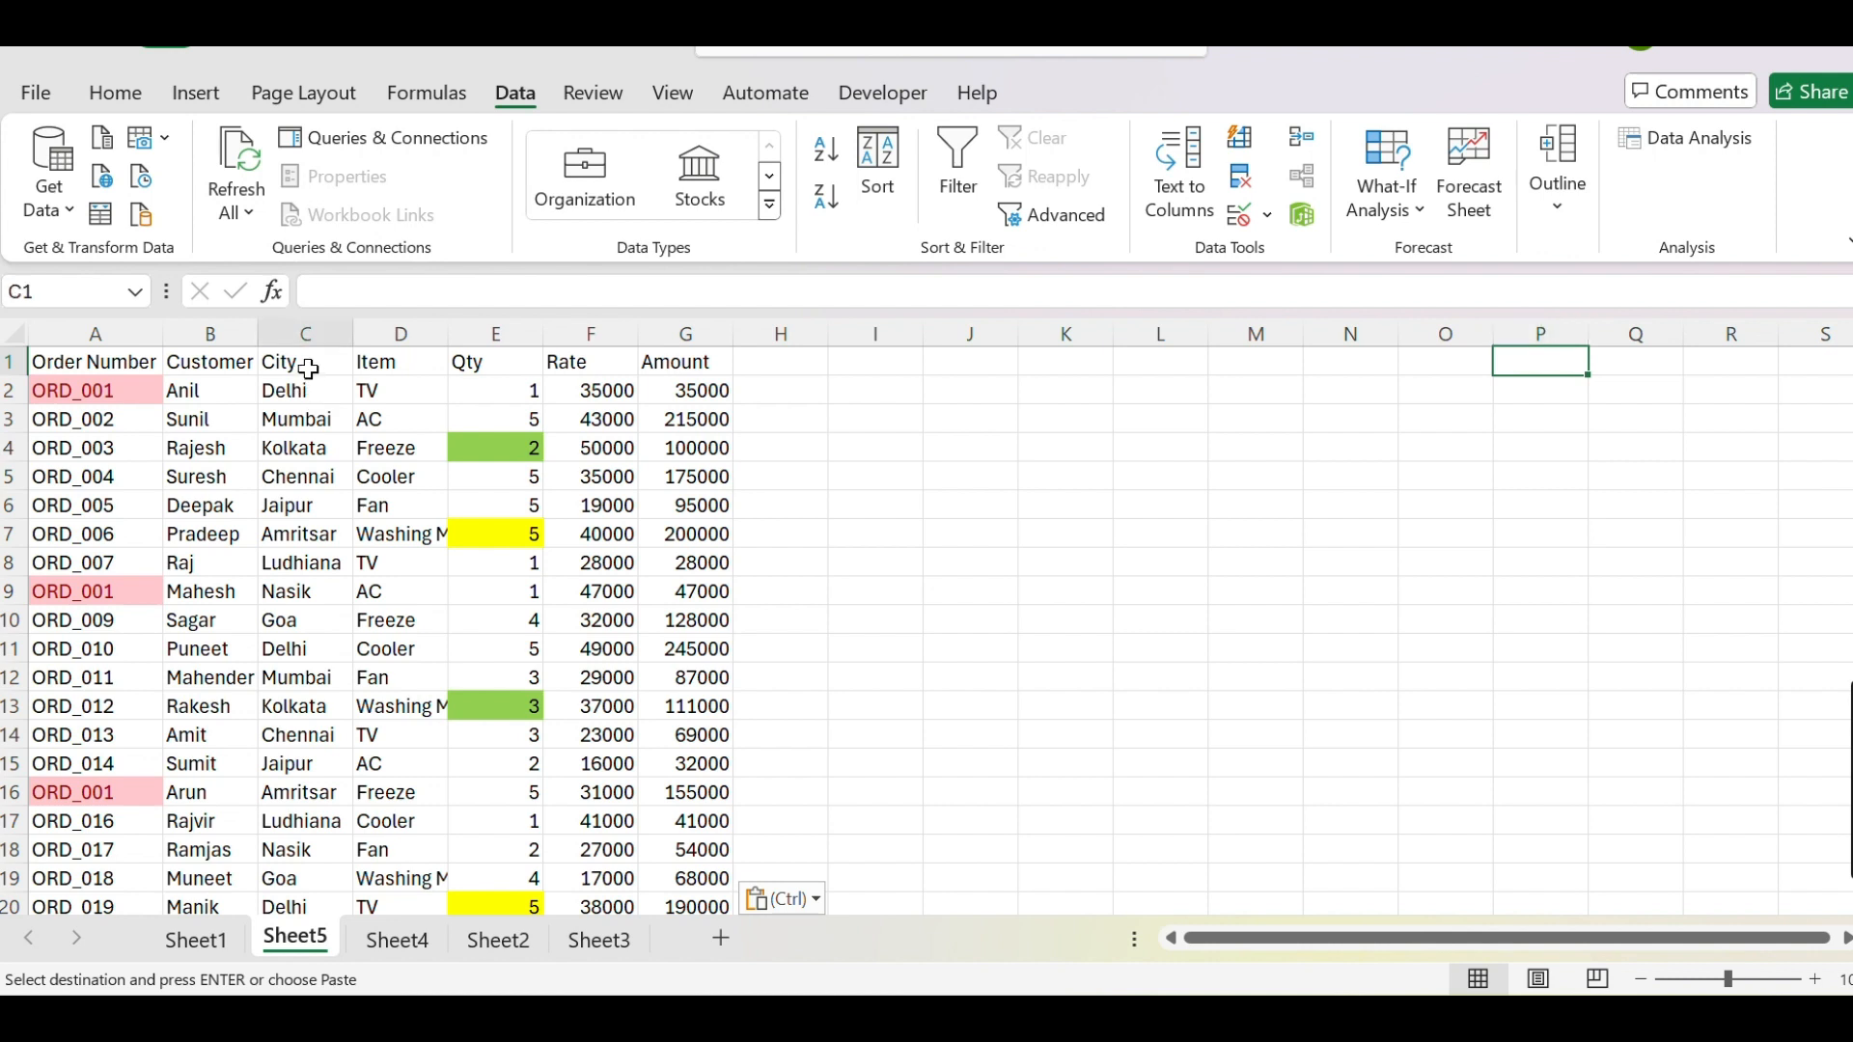
{"action": "key", "text": "shift+Down"}
{"action": "key", "text": "ctrl+c"}
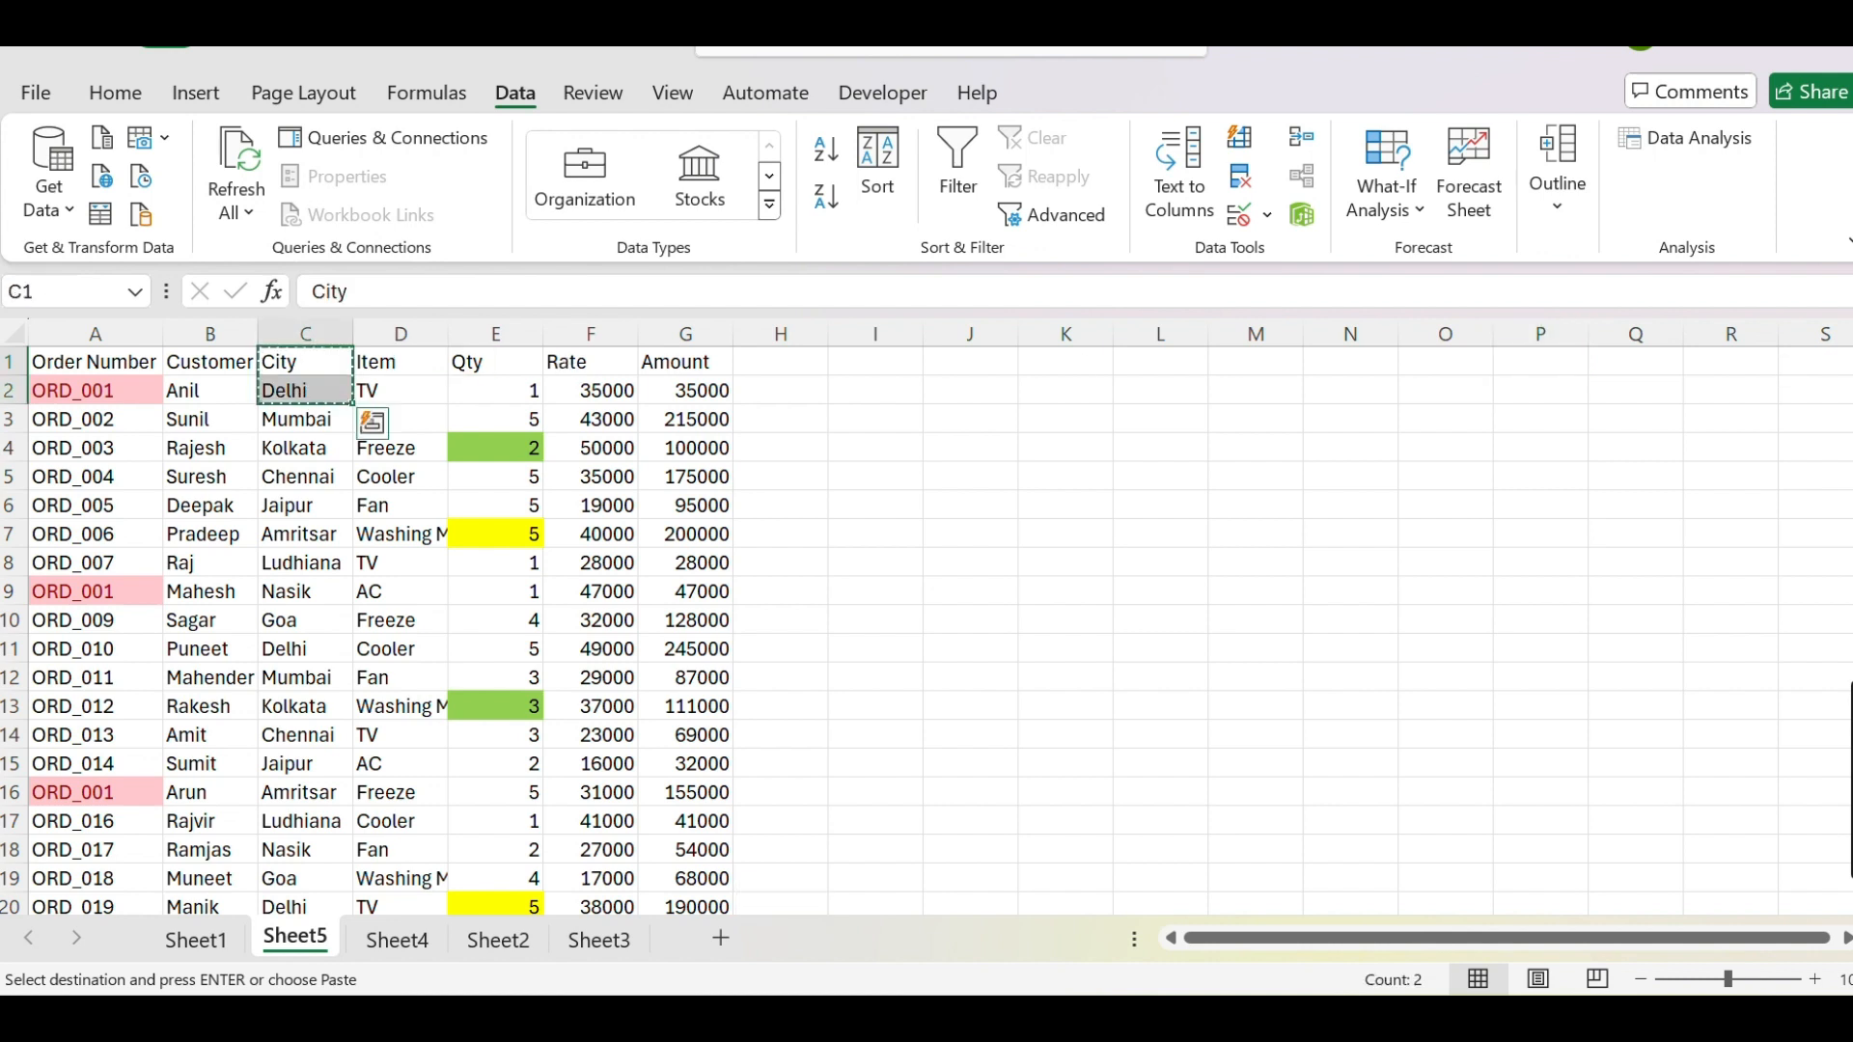
{"action": "key", "text": "Right"}
{"action": "key", "text": "Right"}
{"action": "key", "text": "Right"}
{"action": "key", "text": "Right"}
{"action": "key", "text": "Right"}
{"action": "key", "text": "Right"}
{"action": "key", "text": "Return"}
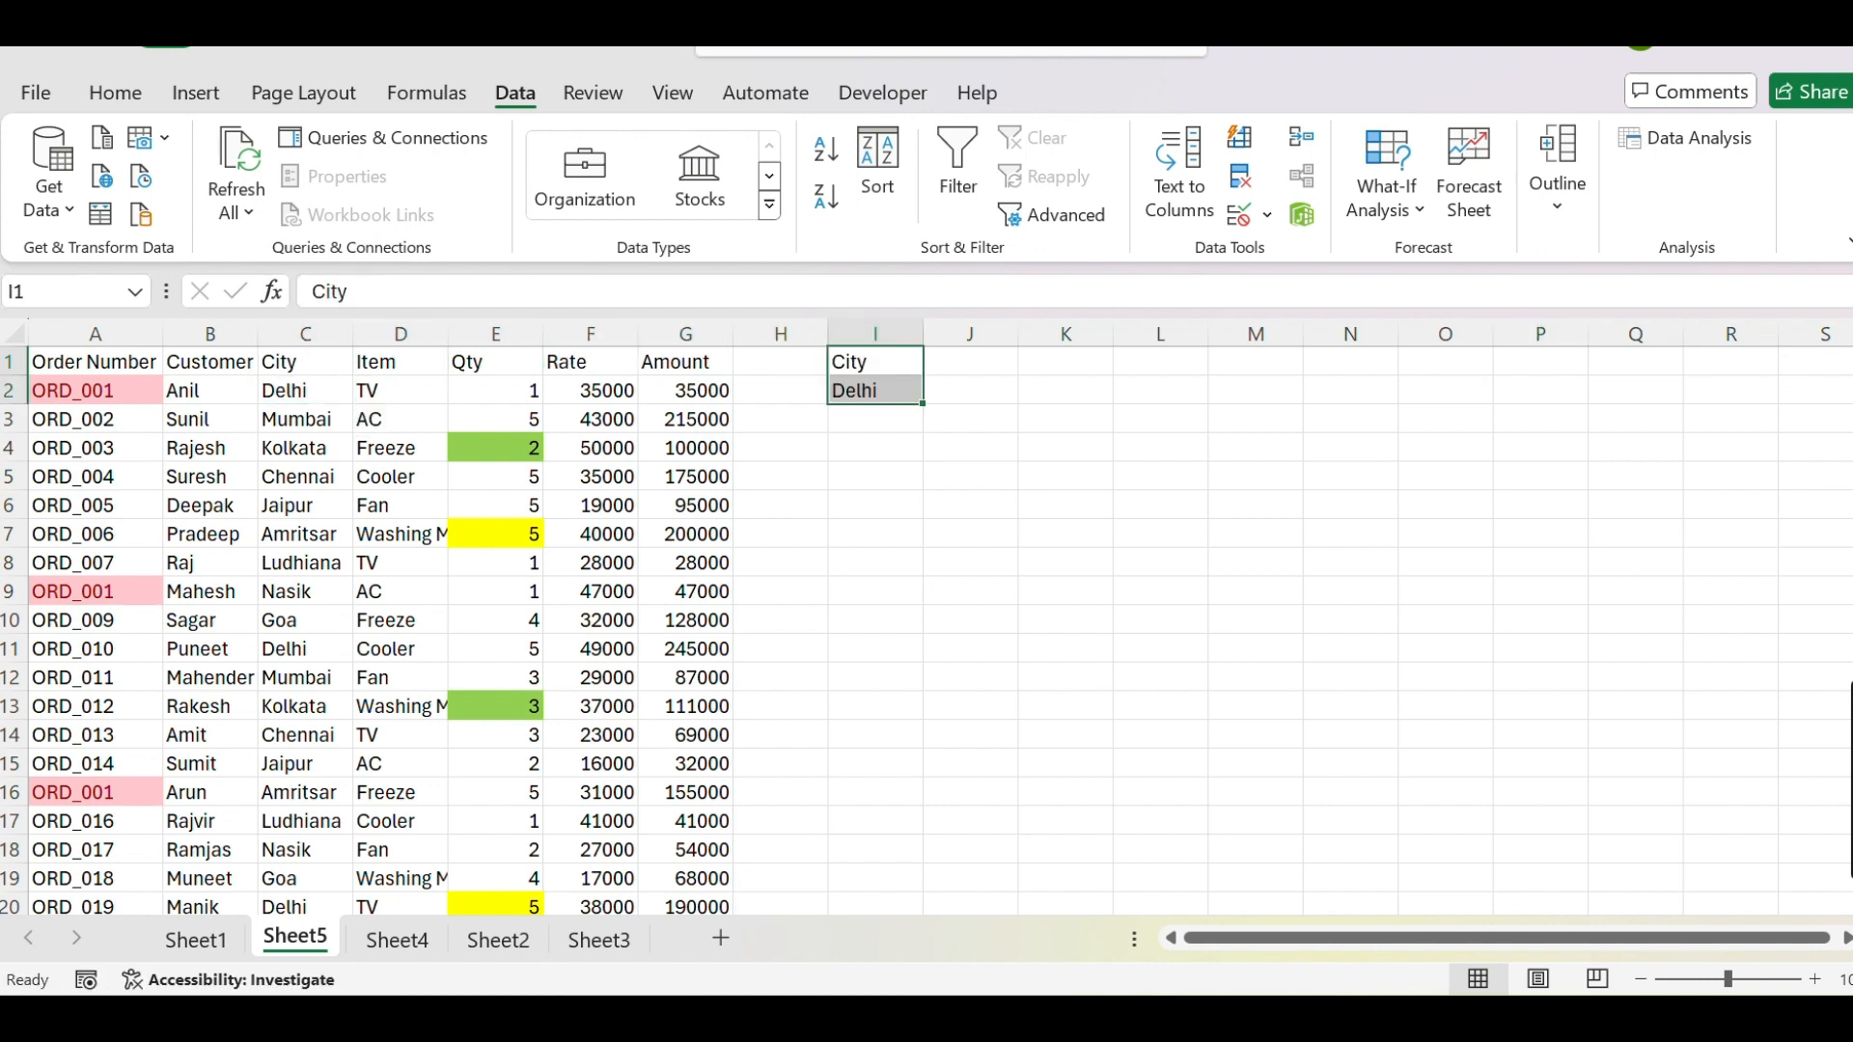
Copy the Item header and its first value, TV, from D1:D2 to J1:J2 beside the City condition
{"action": "key", "text": "Left"}
{"action": "key", "text": "Left"}
{"action": "key", "text": "Left"}
{"action": "key", "text": "Left"}
{"action": "key", "text": "Left"}
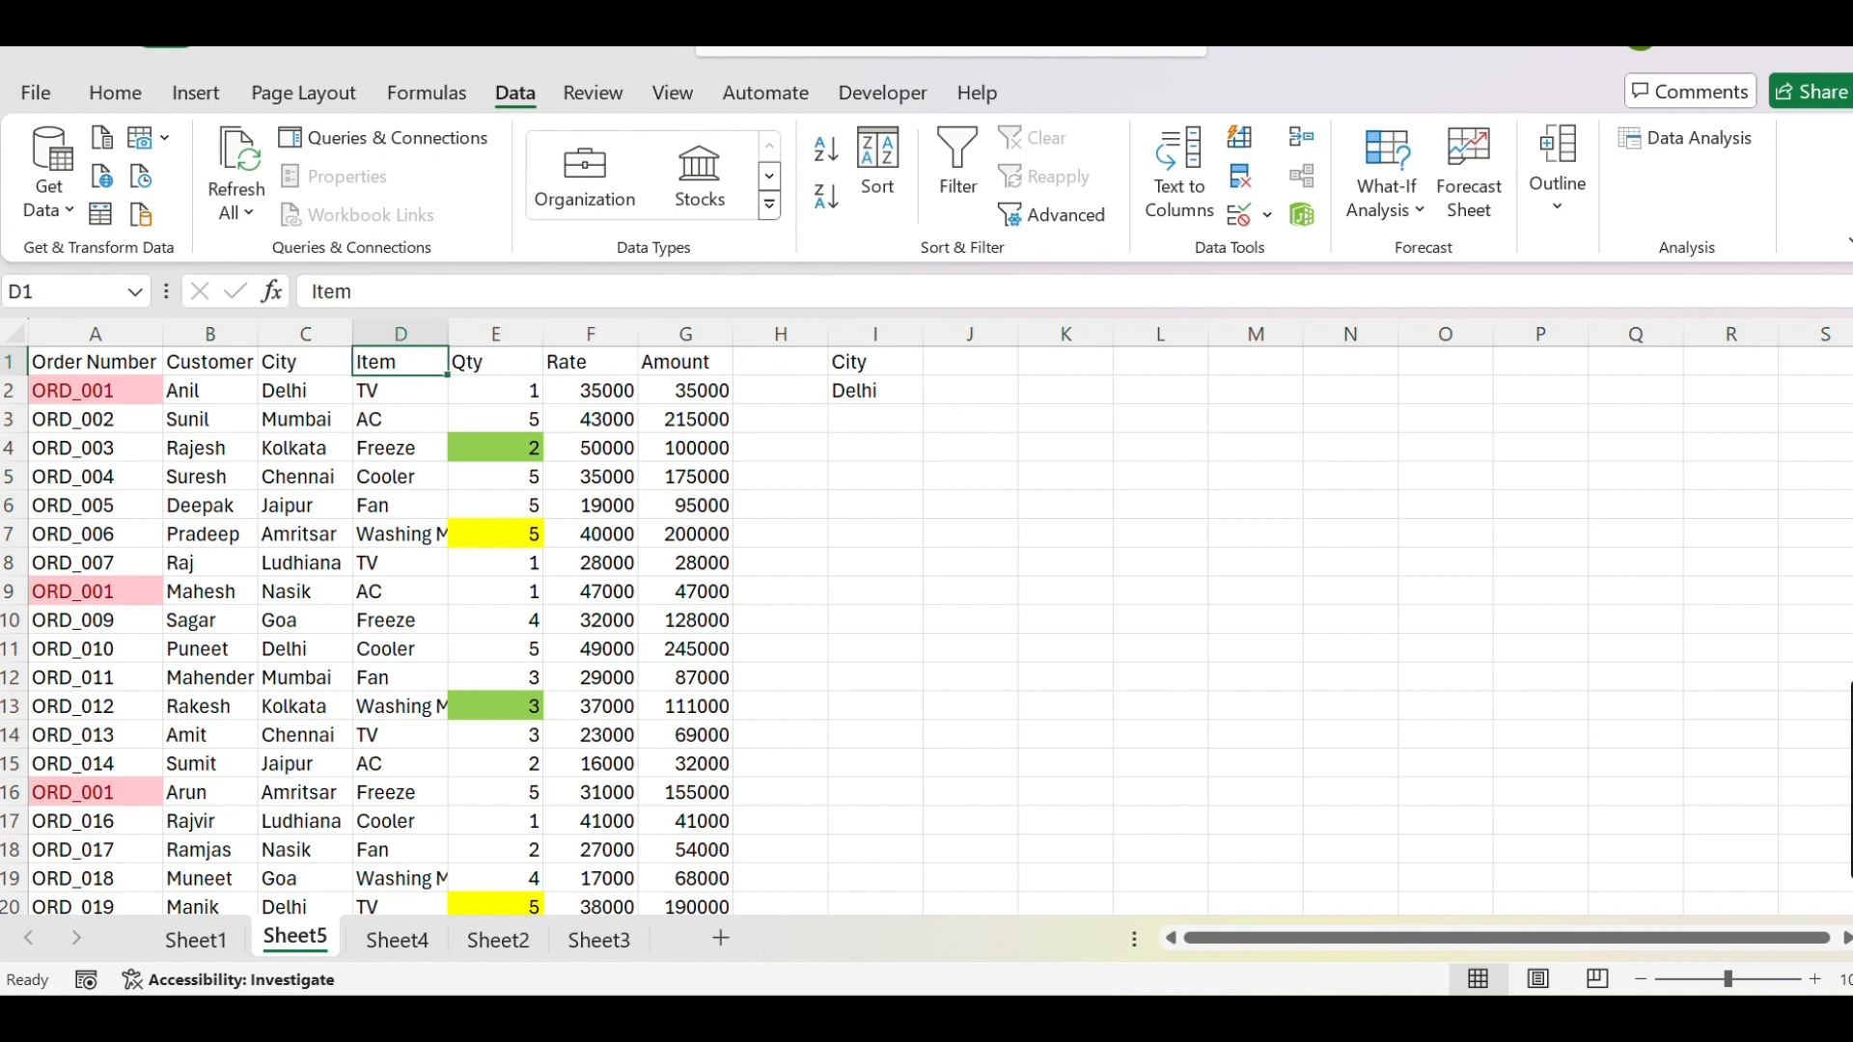
{"action": "key", "text": "shift+Down"}
{"action": "key", "text": "ctrl+c"}
{"action": "key", "text": "Left"}
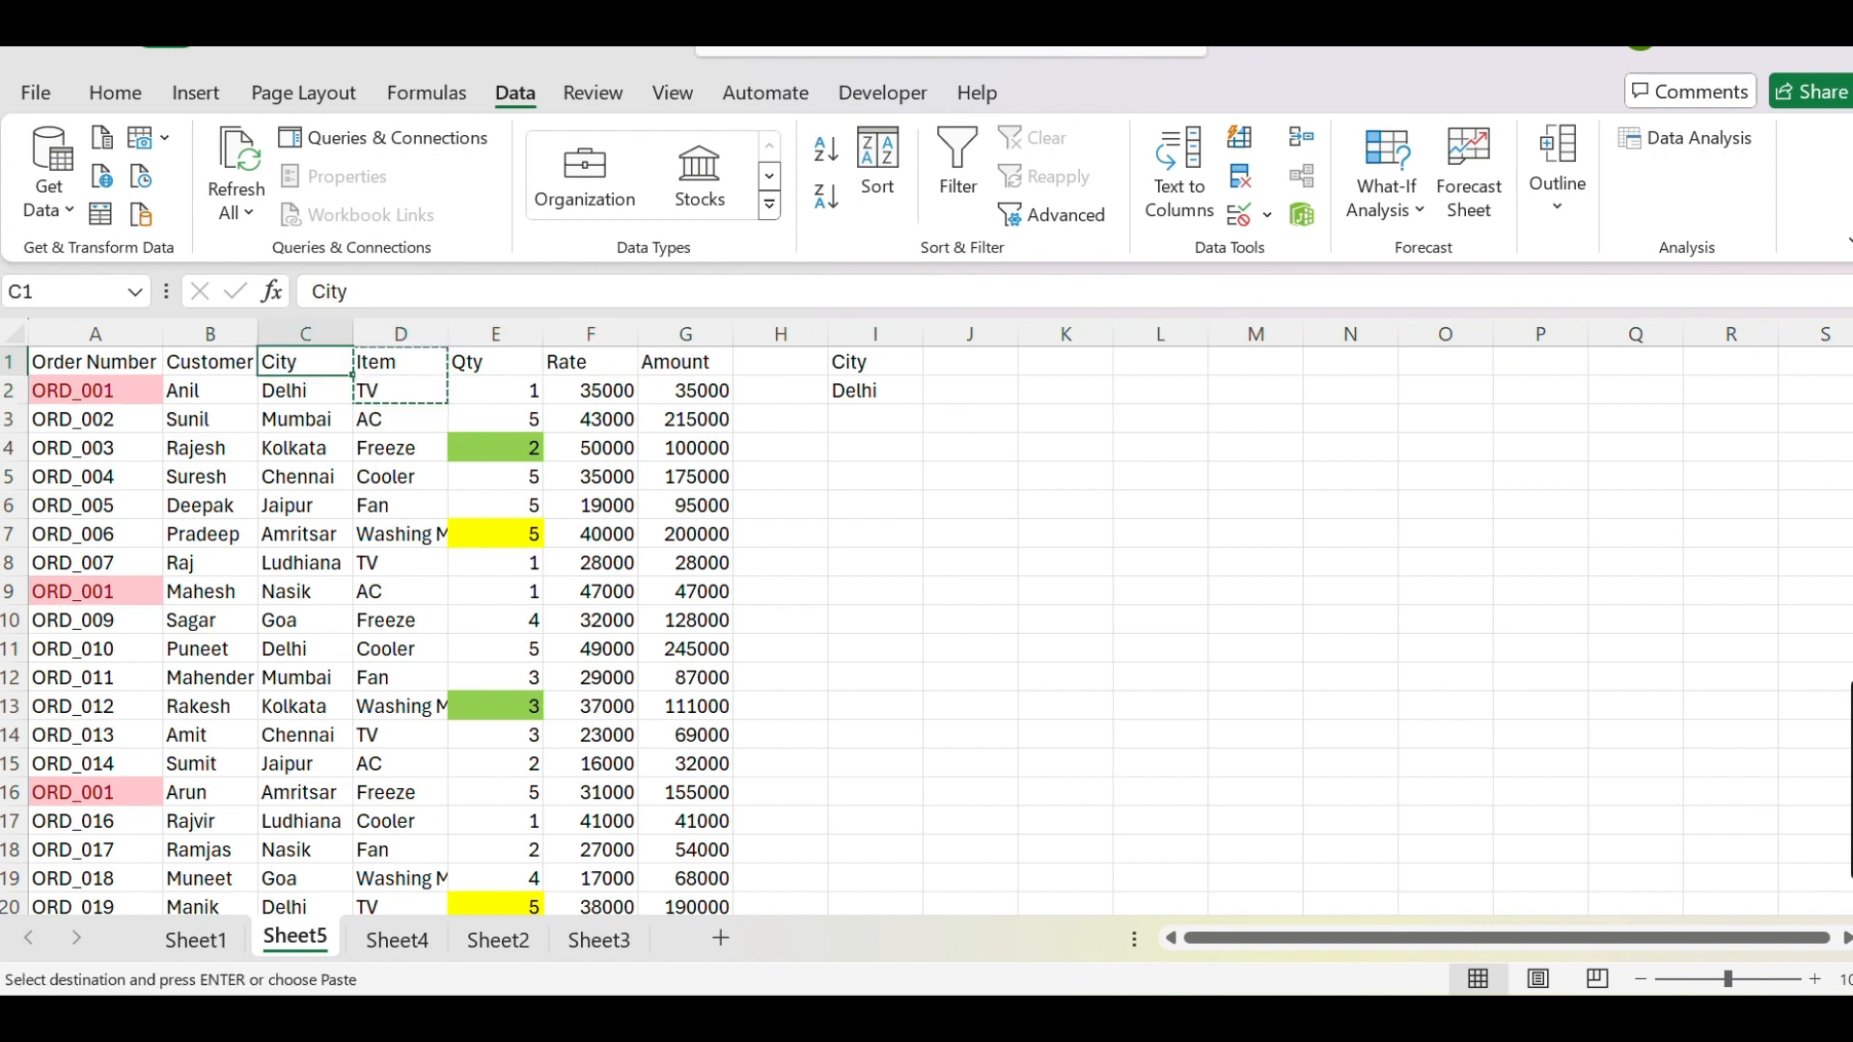
{"action": "key", "text": "Right"}
{"action": "key", "text": "Right"}
{"action": "key", "text": "Right"}
{"action": "key", "text": "Right"}
{"action": "key", "text": "Right"}
{"action": "key", "text": "Right"}
{"action": "key", "text": "Right"}
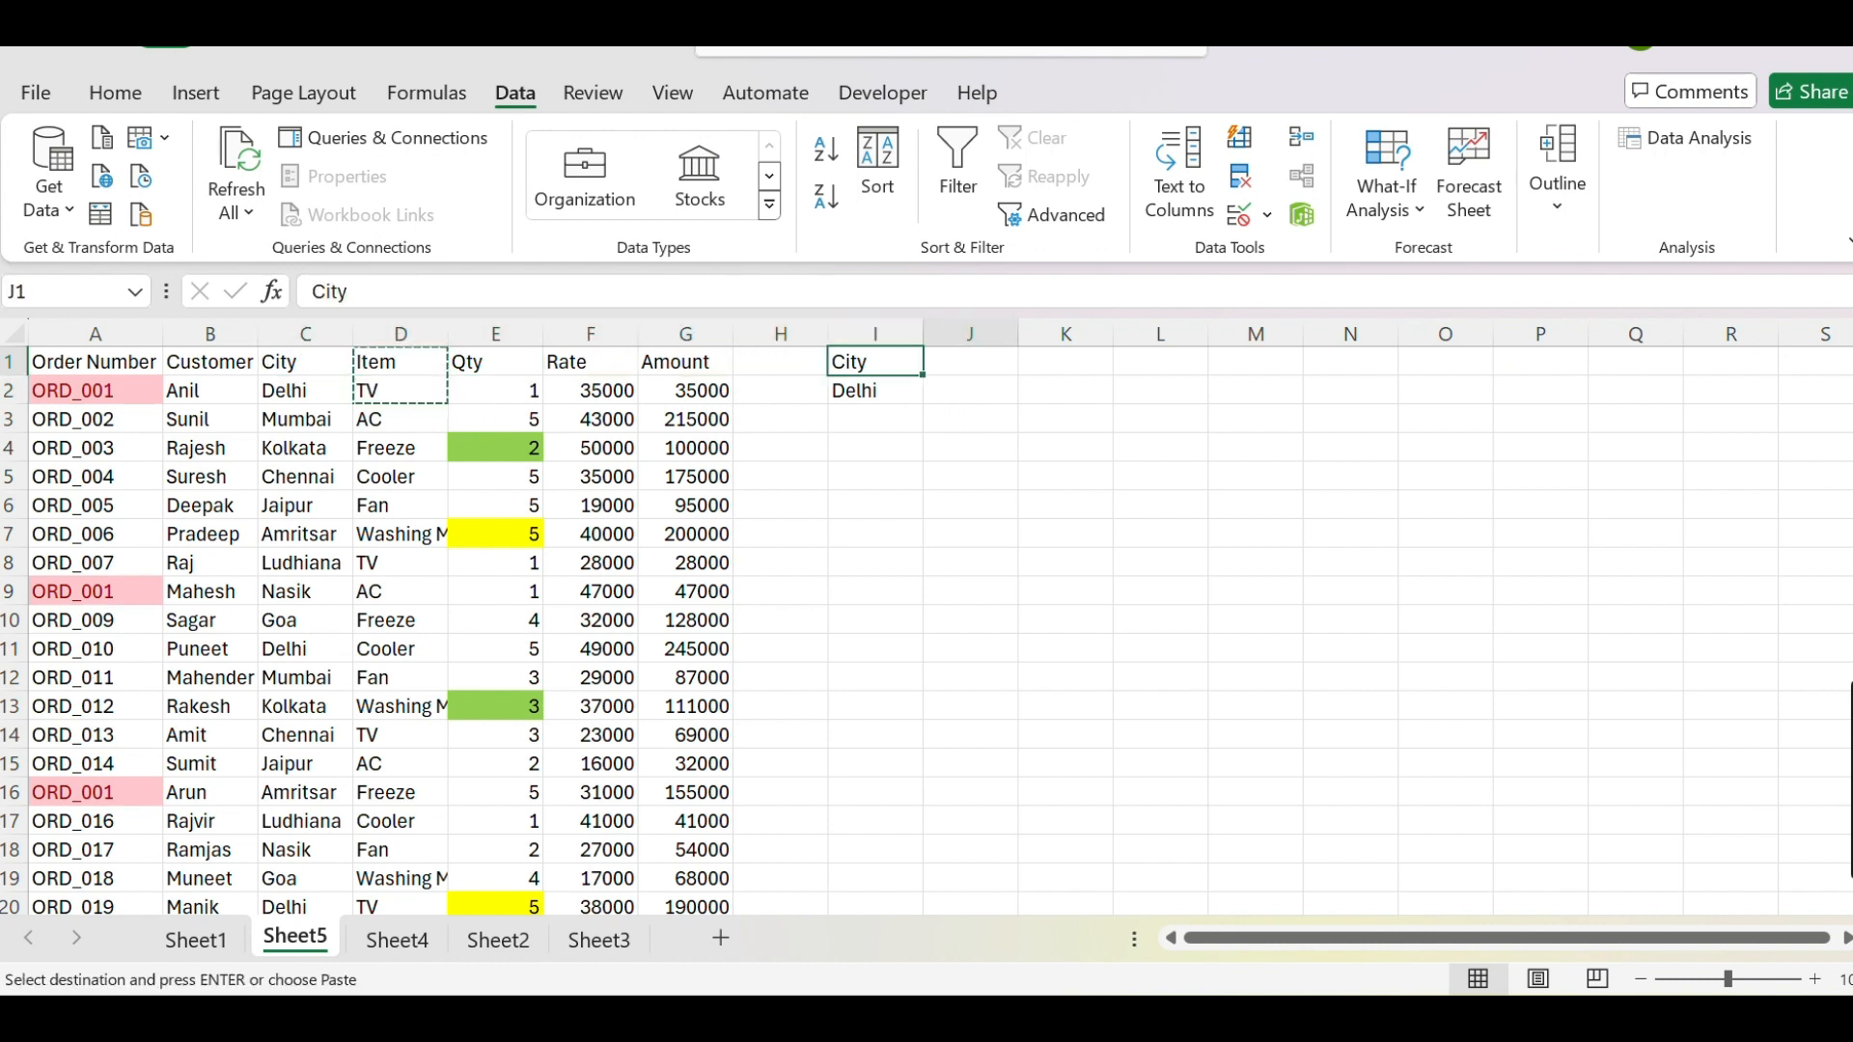
{"action": "key", "text": "ctrl+v"}
{"action": "key", "text": "Escape"}
Start a FILTER formula in I4 of Sheet5 with the full order table A1:G51 as its array
{"action": "key", "text": "Down"}
{"action": "key", "text": "Down"}
{"action": "key", "text": "Down"}
{"action": "key", "text": "Left"}
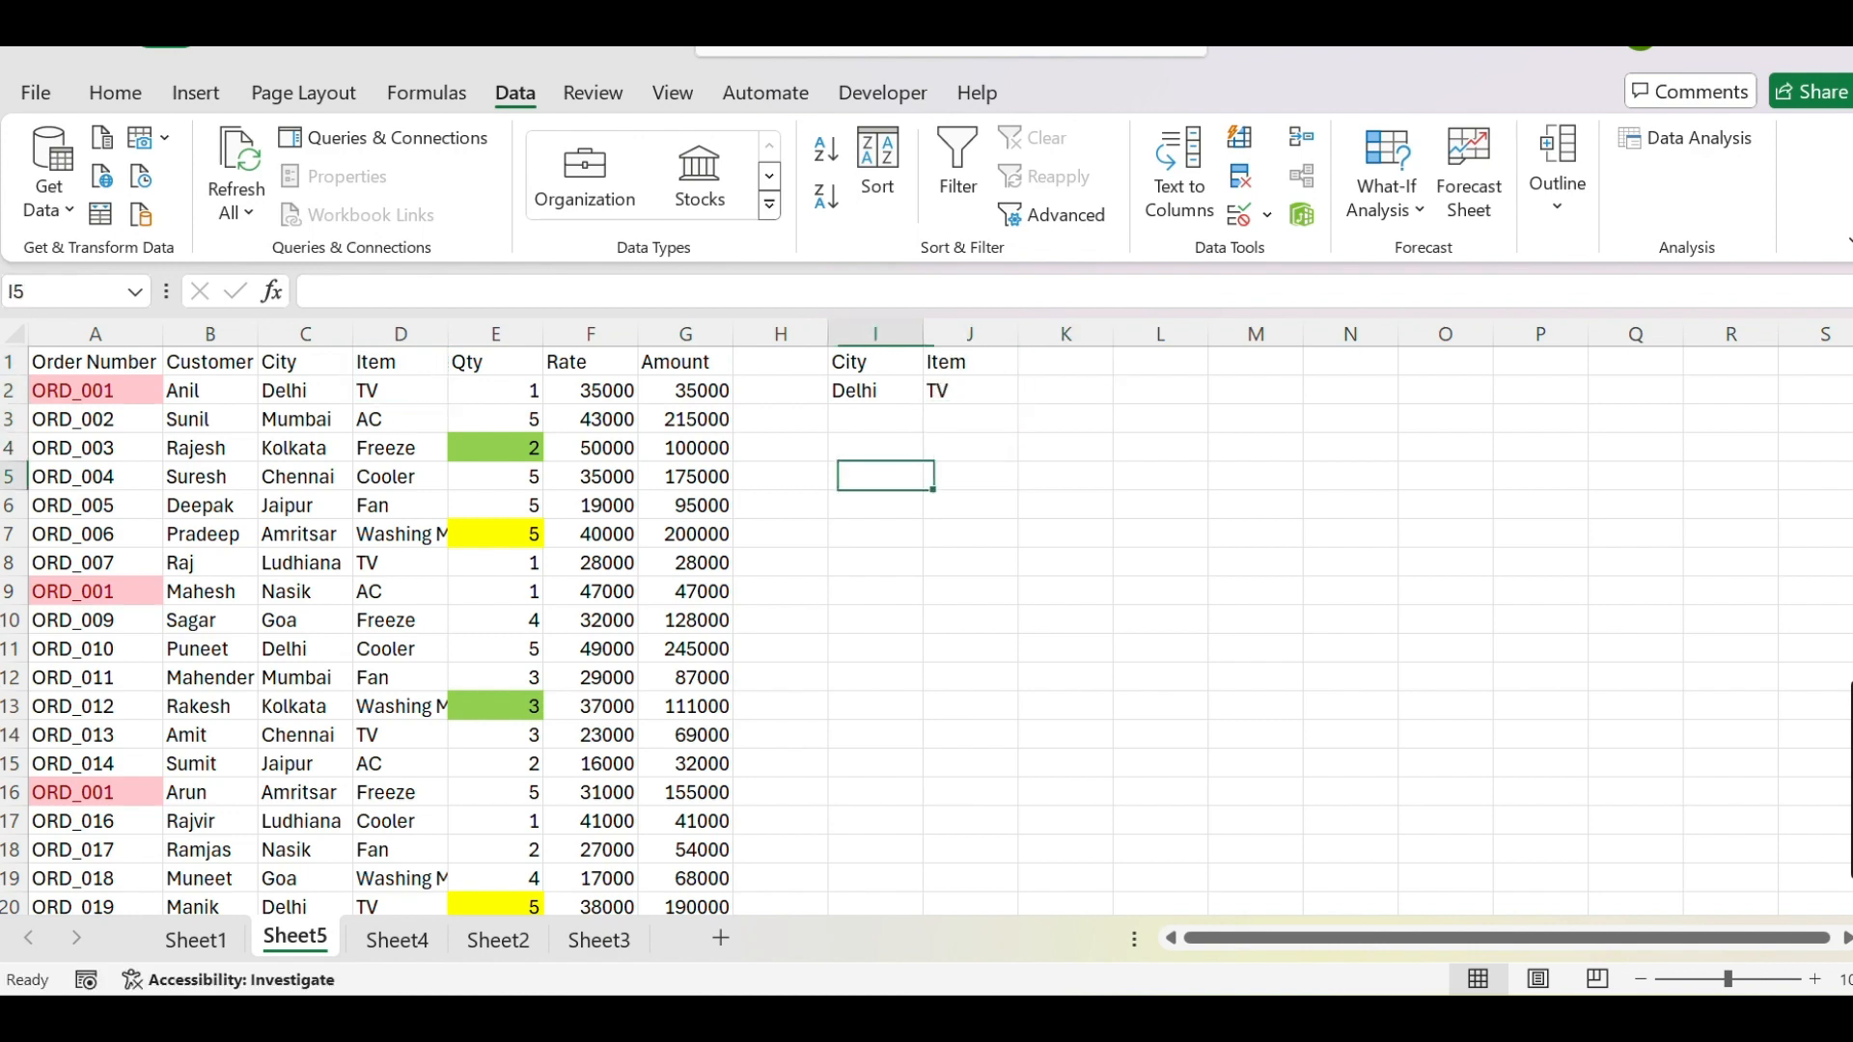
{"action": "type", "text": "=f"}
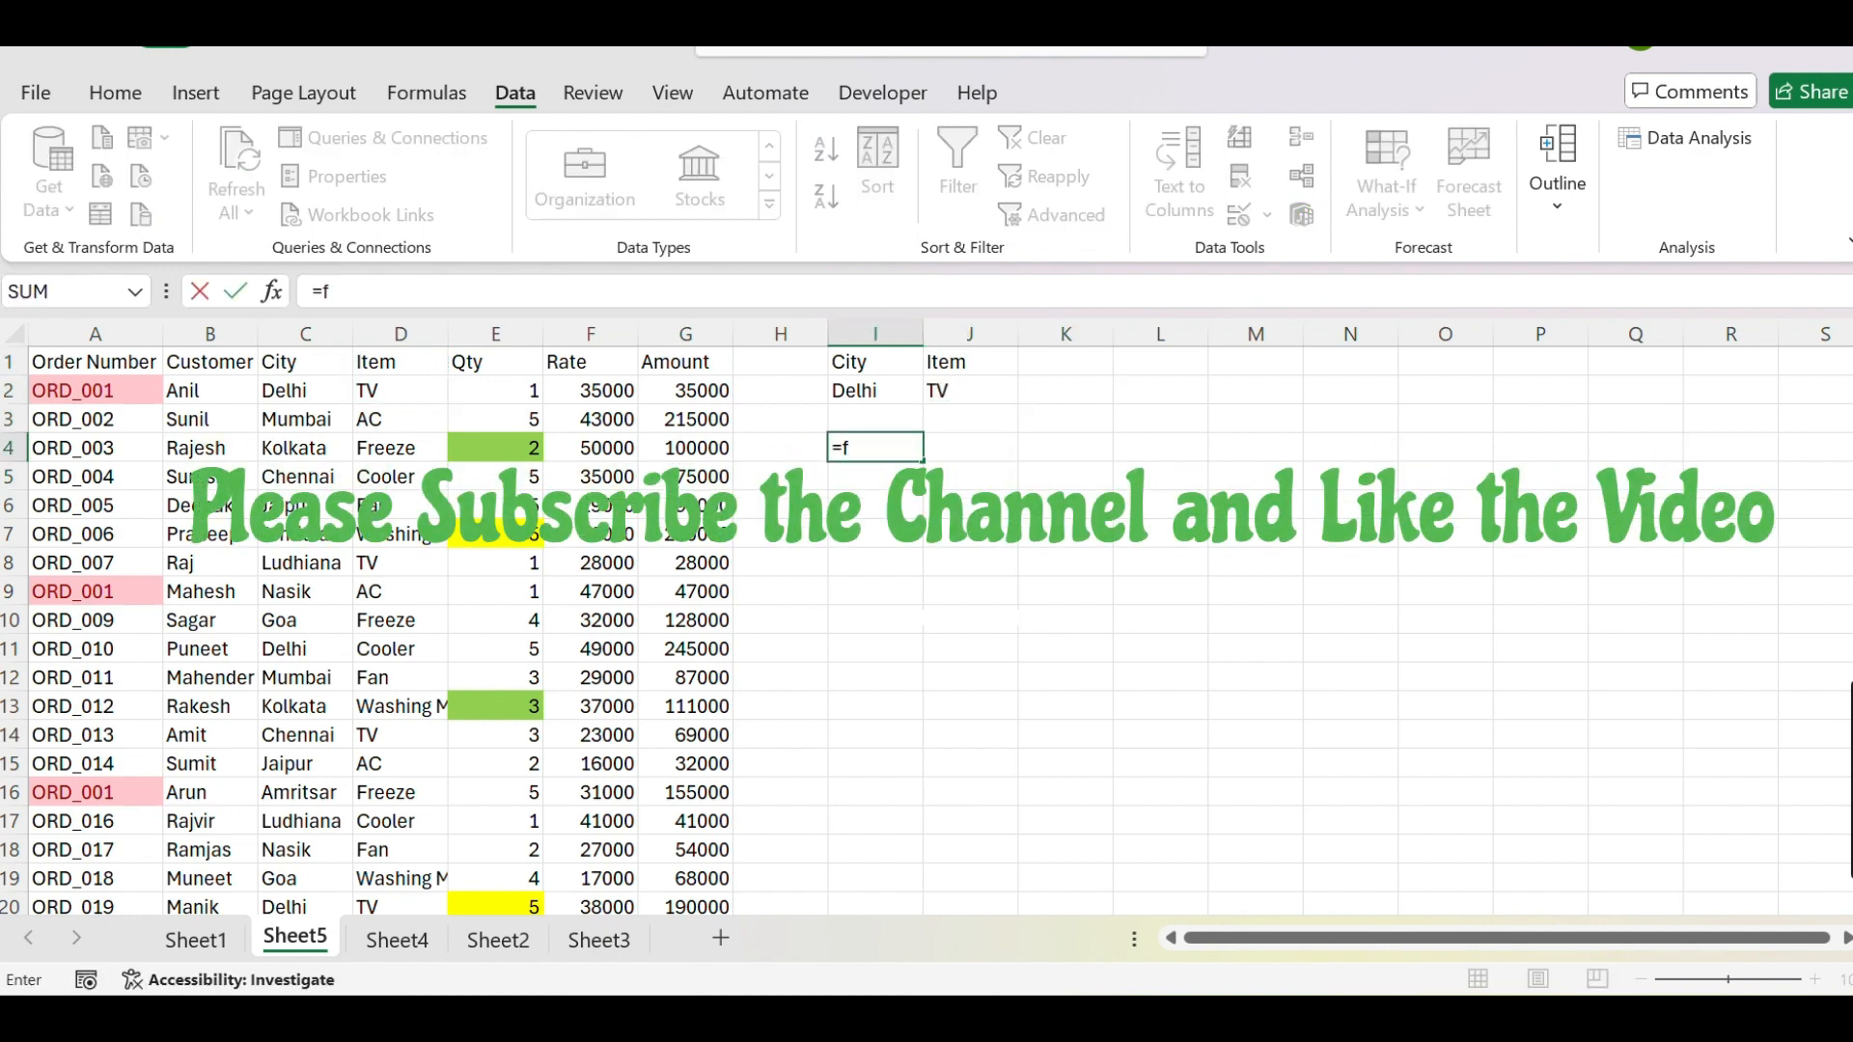
{"action": "type", "text": "il"}
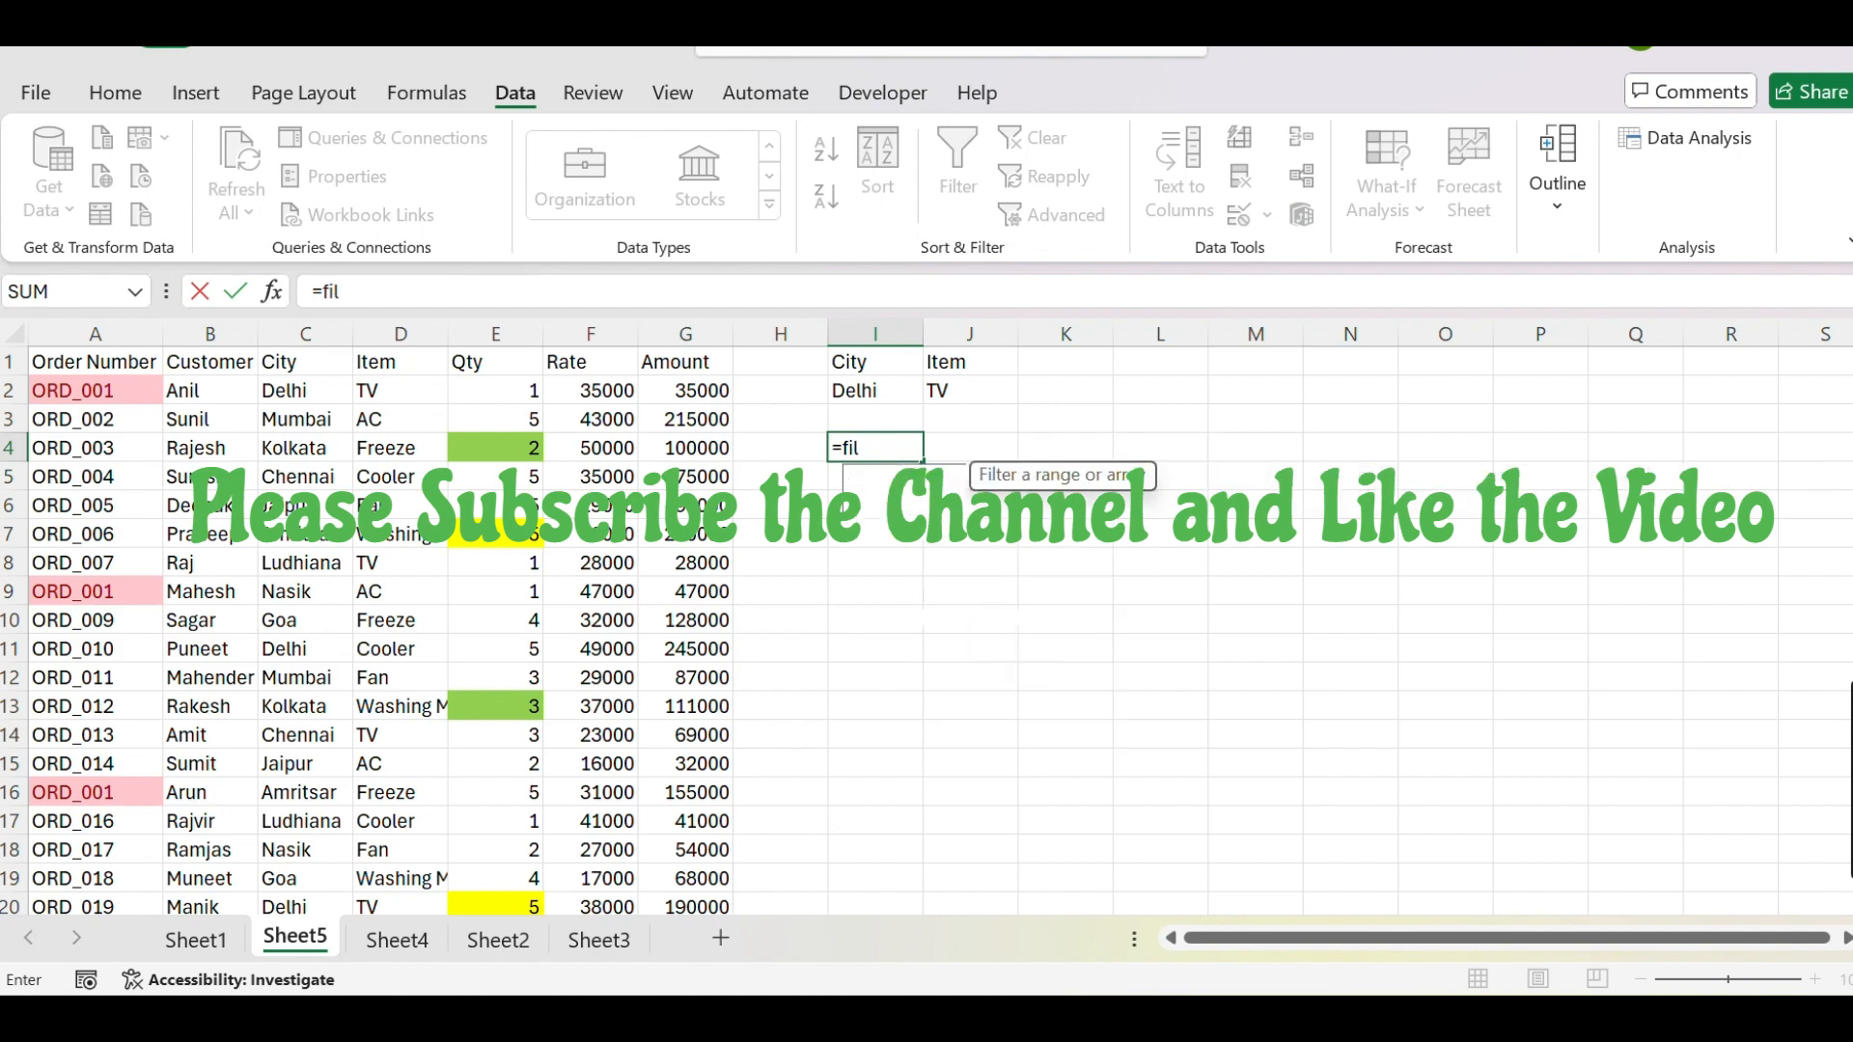
{"action": "key", "text": "Tab"}
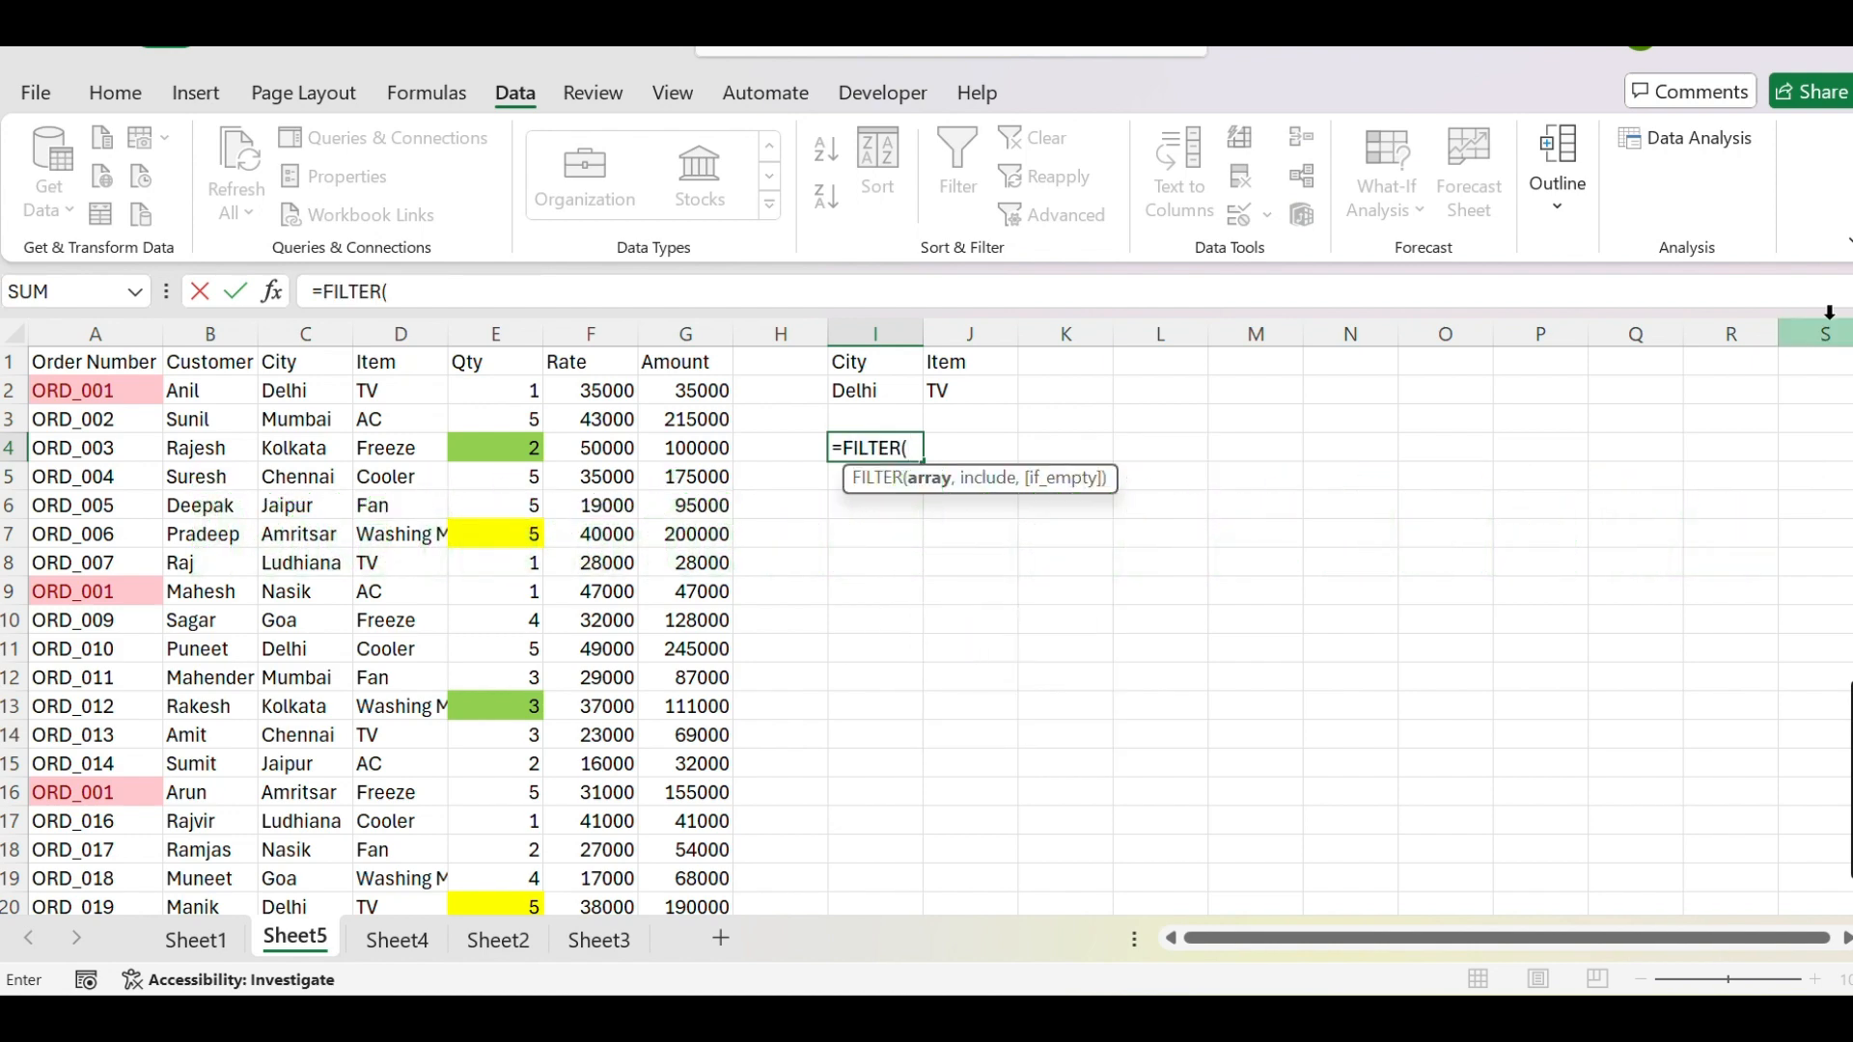
{"action": "left_click", "coordinate": [114, 362]}
{"action": "key", "text": "shift+Right"}
{"action": "key", "text": "shift+Right"}
{"action": "key", "text": "shift+Right"}
{"action": "key", "text": "shift+Right"}
{"action": "key", "text": "shift+Right"}
{"action": "key", "text": "shift+Right"}
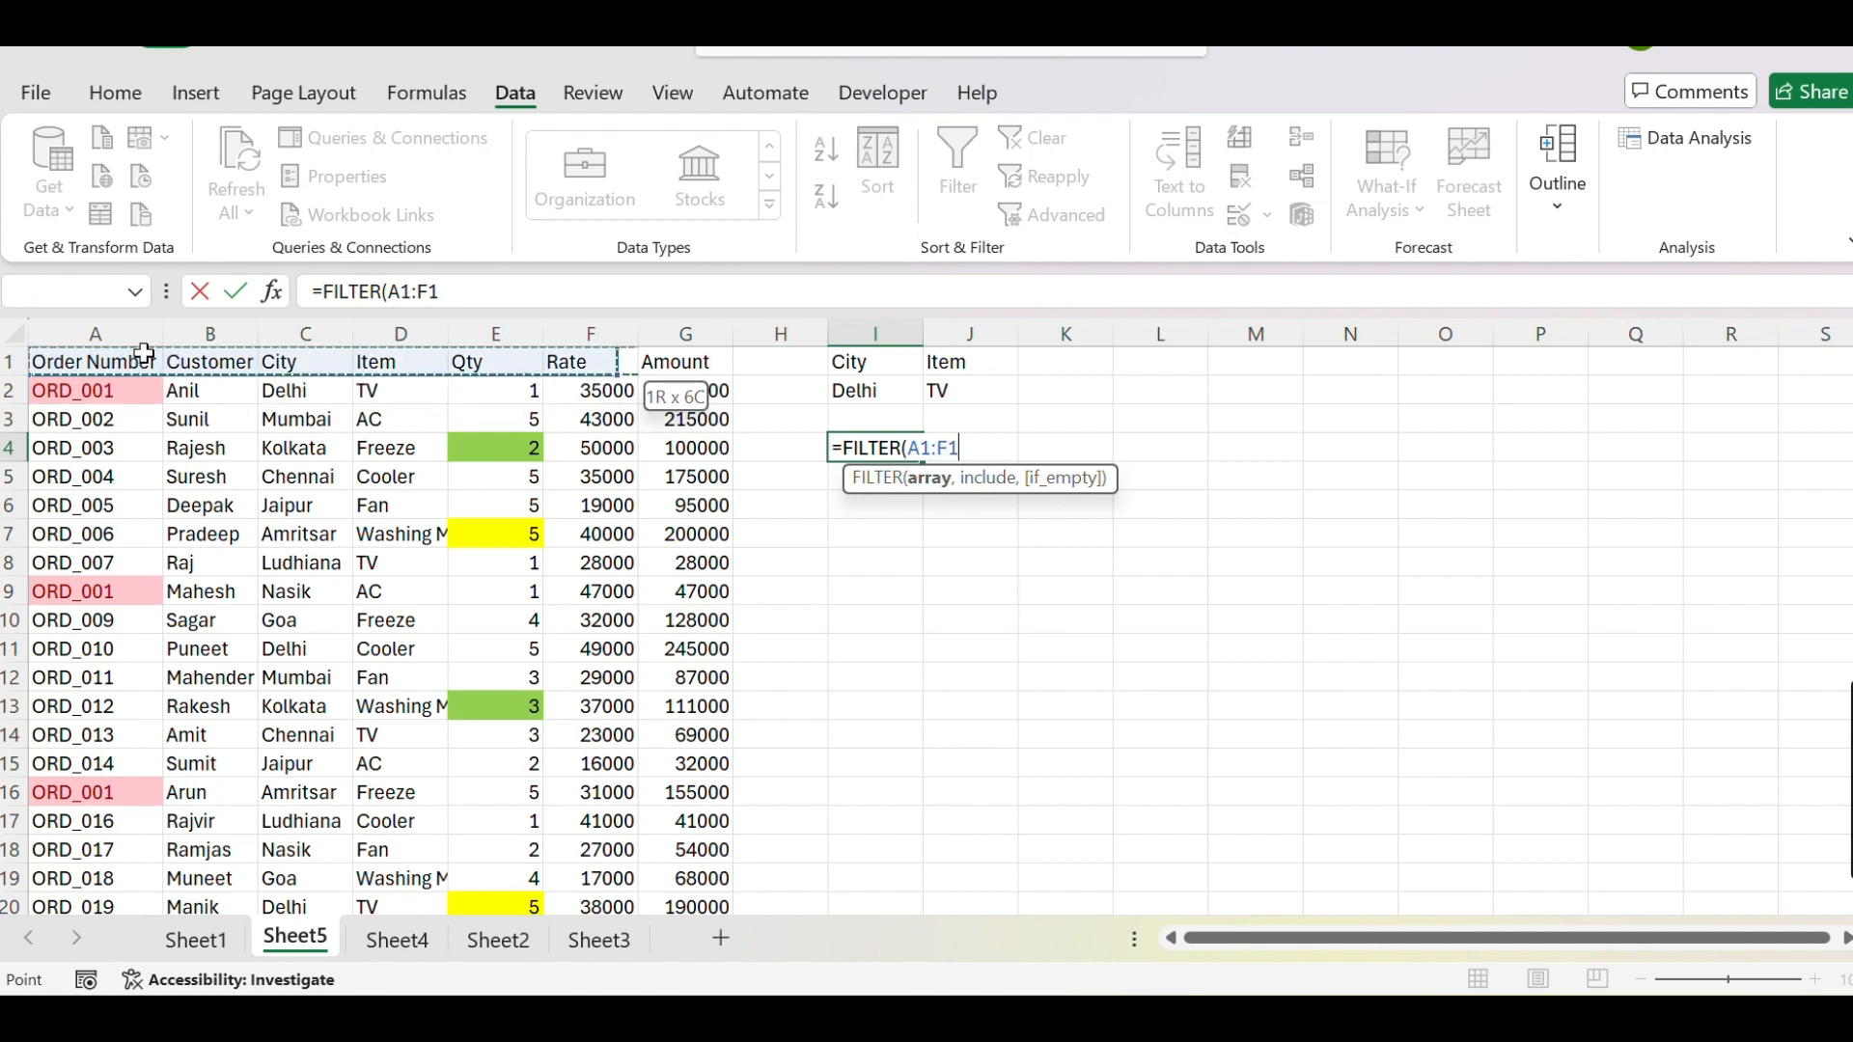
{"action": "key", "text": "ctrl+shift+Down"}
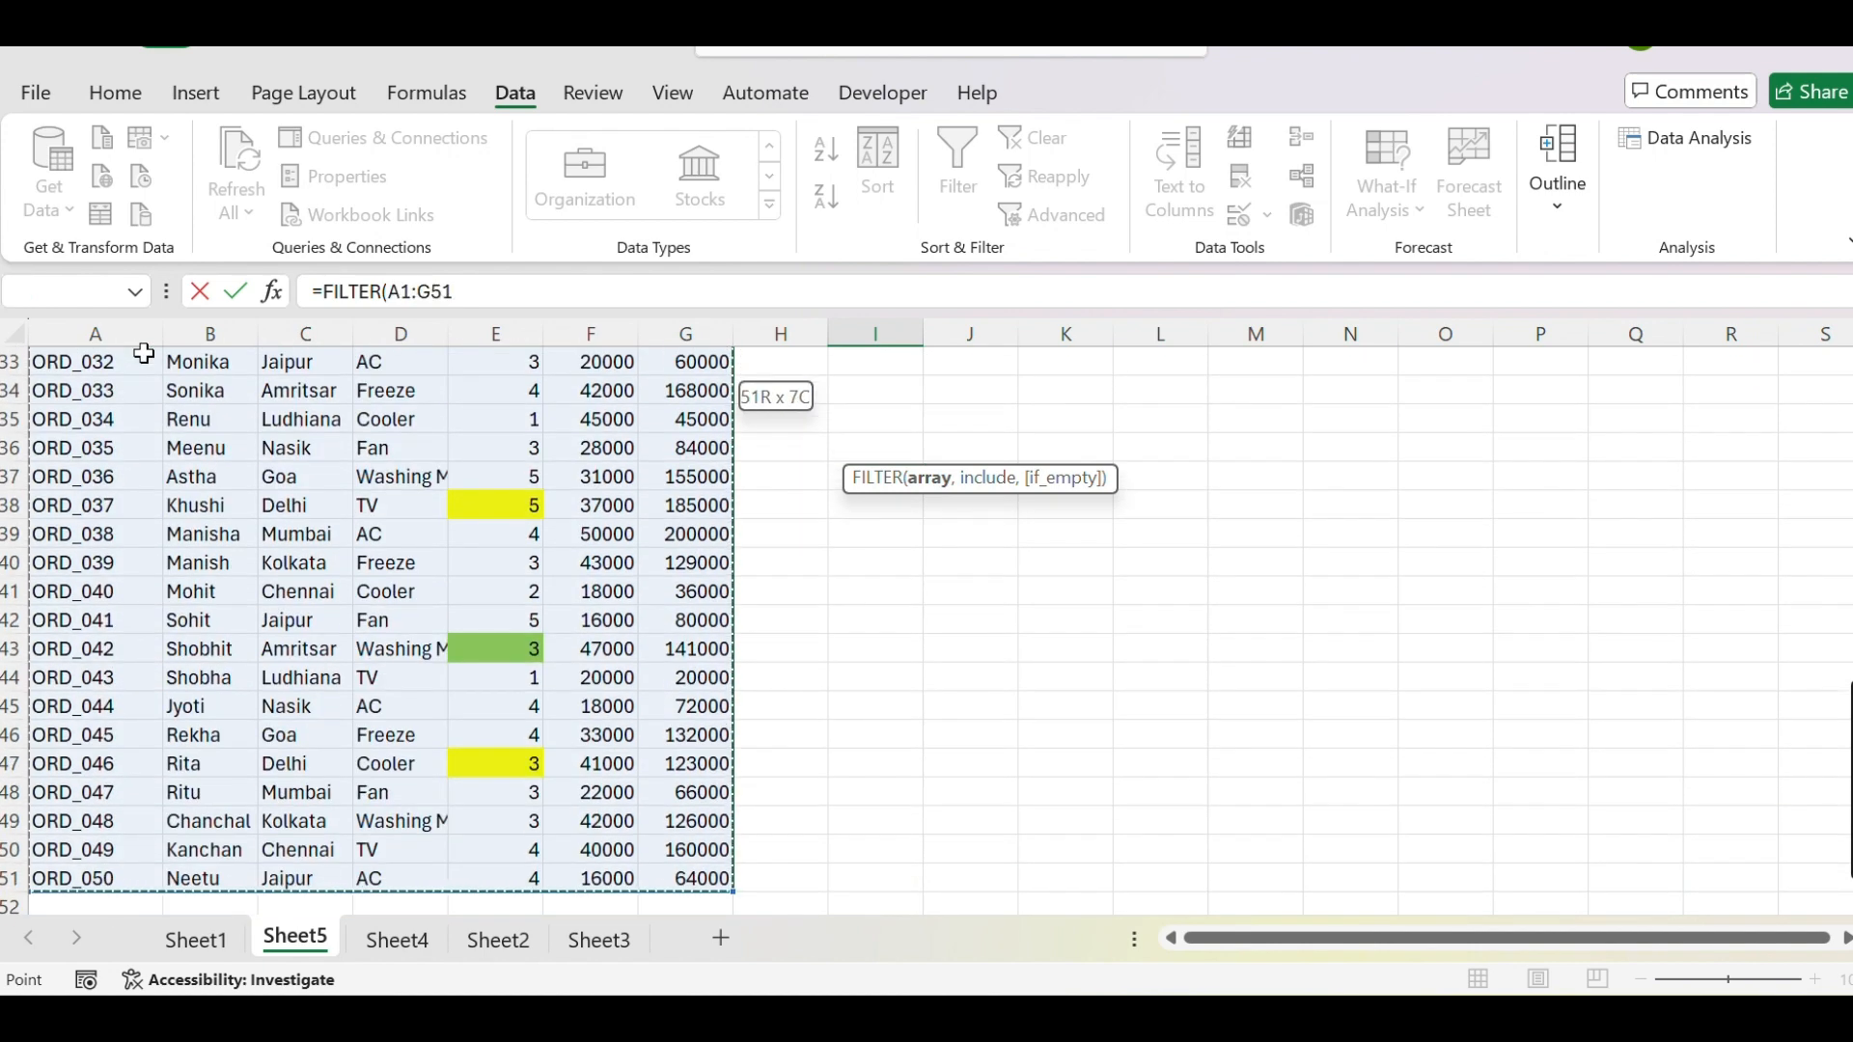
{"action": "type", "text": ","}
Complete the I4 FILTER formula with the condition C1:C51=I2 and an empty string "" for no matches
{"action": "scroll", "coordinate": [444, 538], "scroll_direction": "up", "scroll_amount": 11}
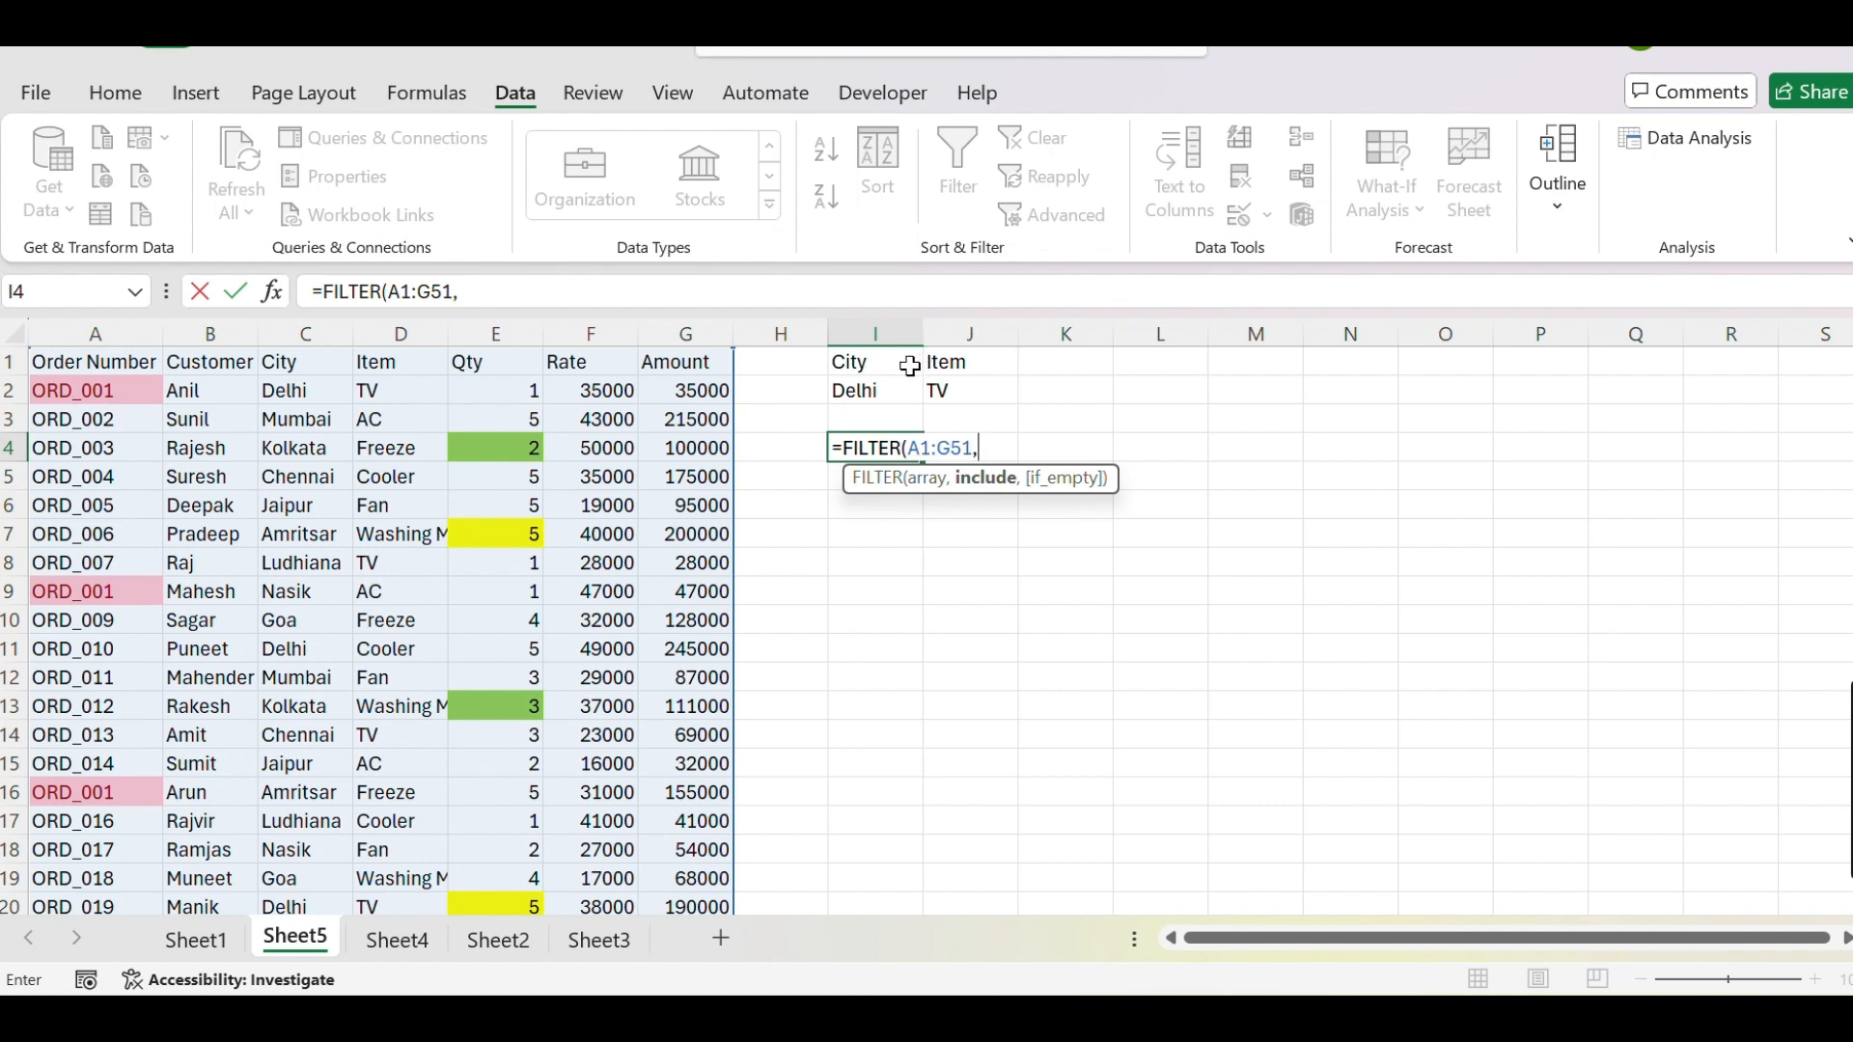
{"action": "left_click_drag", "start_coordinate": [315, 362], "coordinate": [286, 876]}
{"action": "scroll", "coordinate": [1197, 527], "scroll_direction": "up", "scroll_amount": 11}
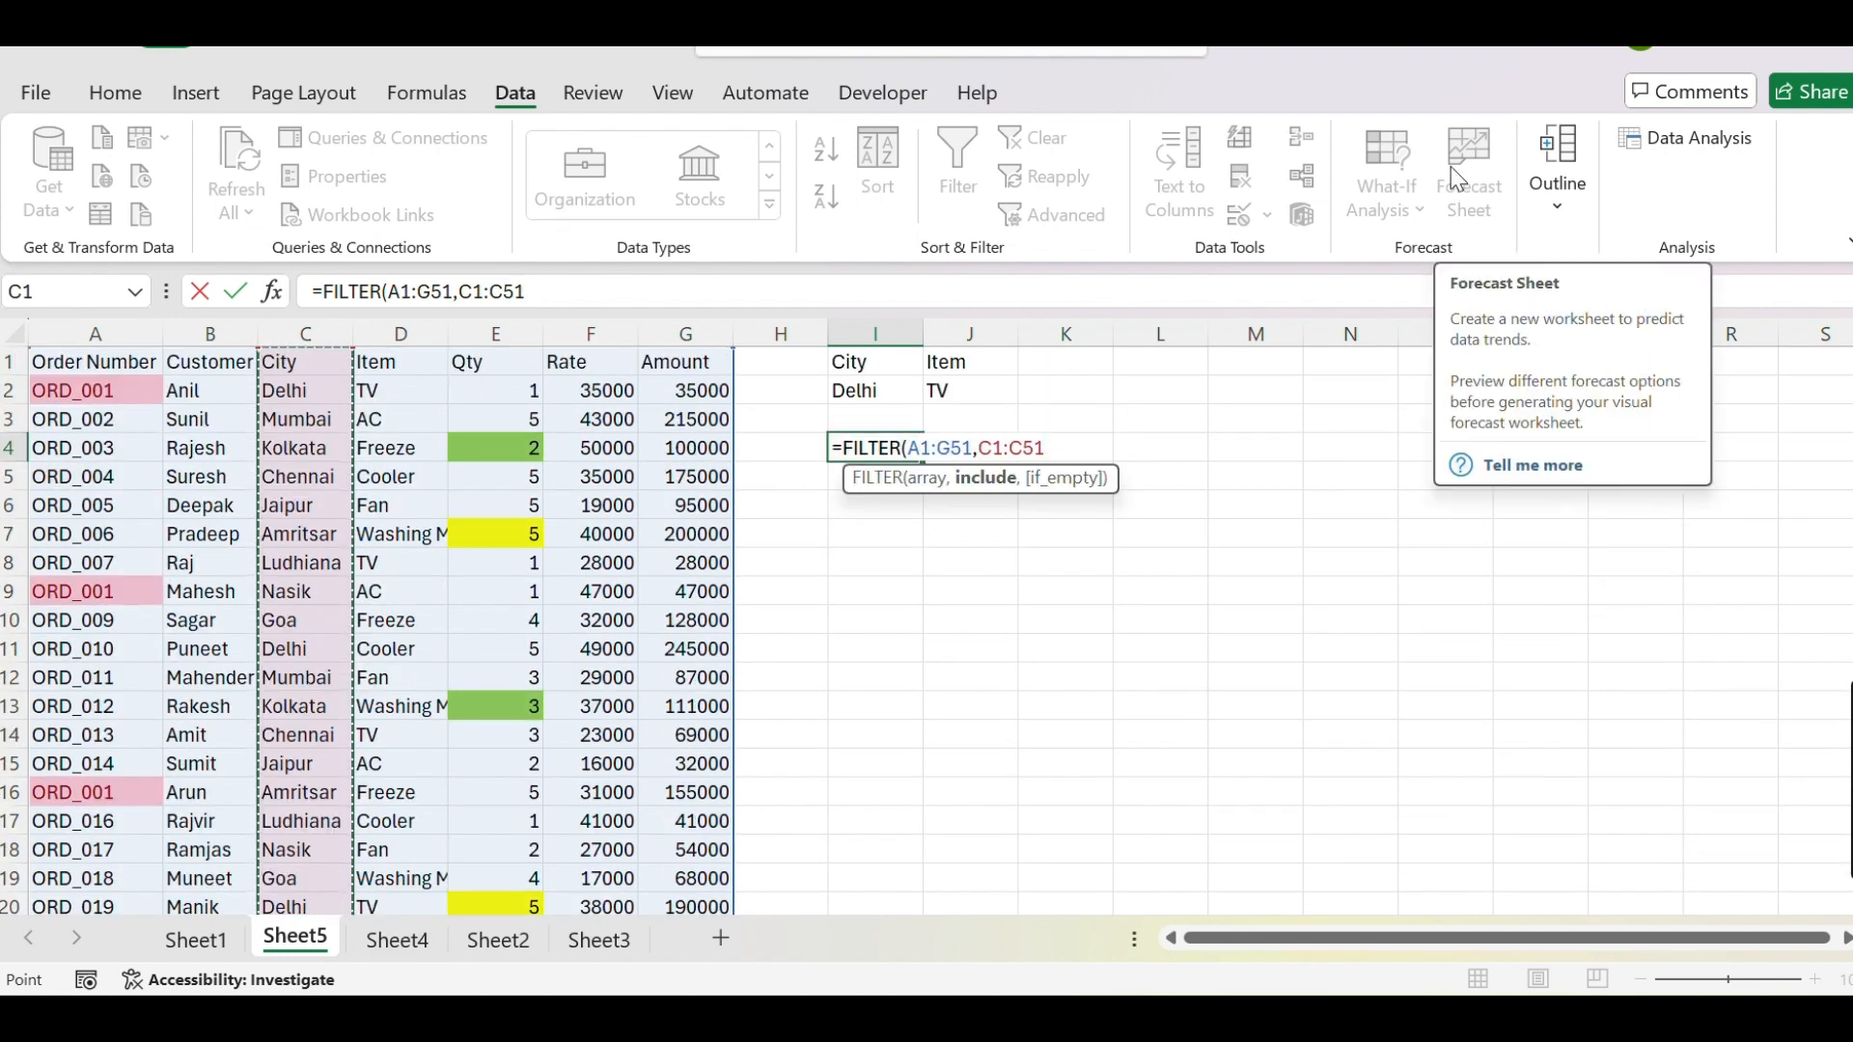
{"action": "type", "text": "="}
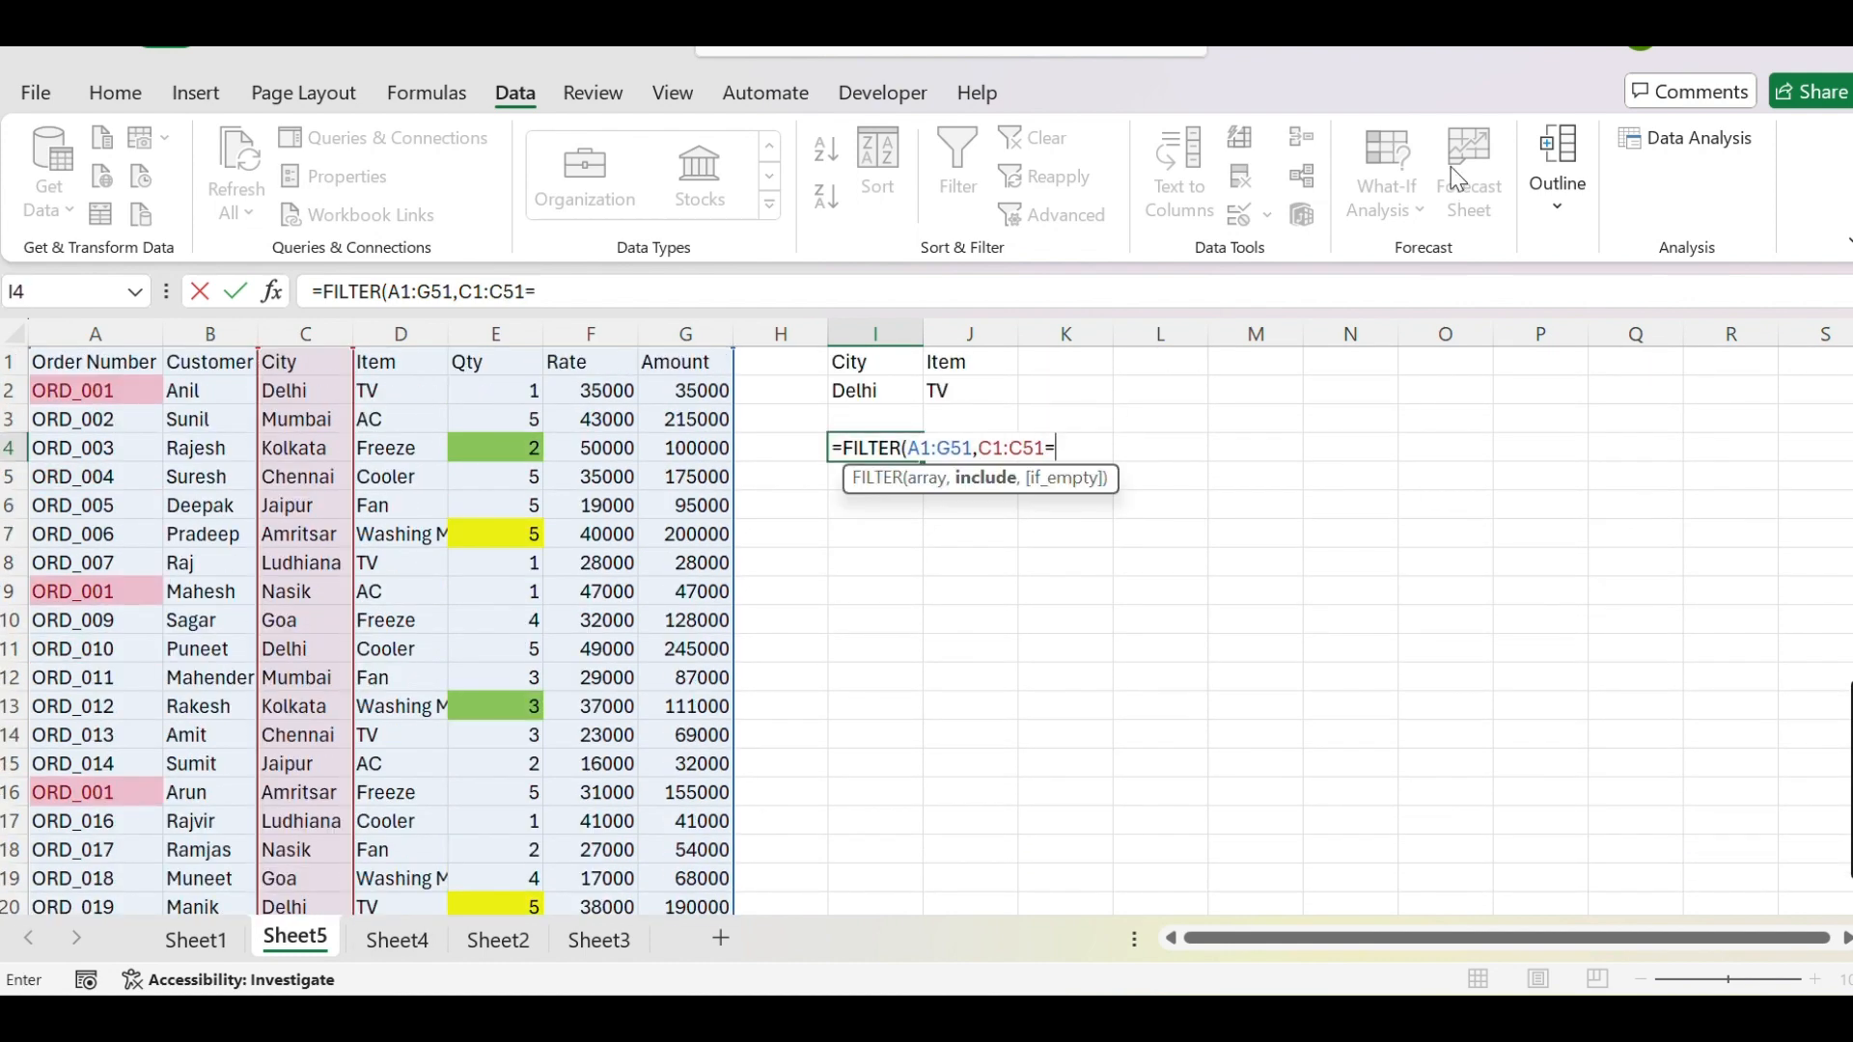
{"action": "left_click", "coordinate": [896, 392]}
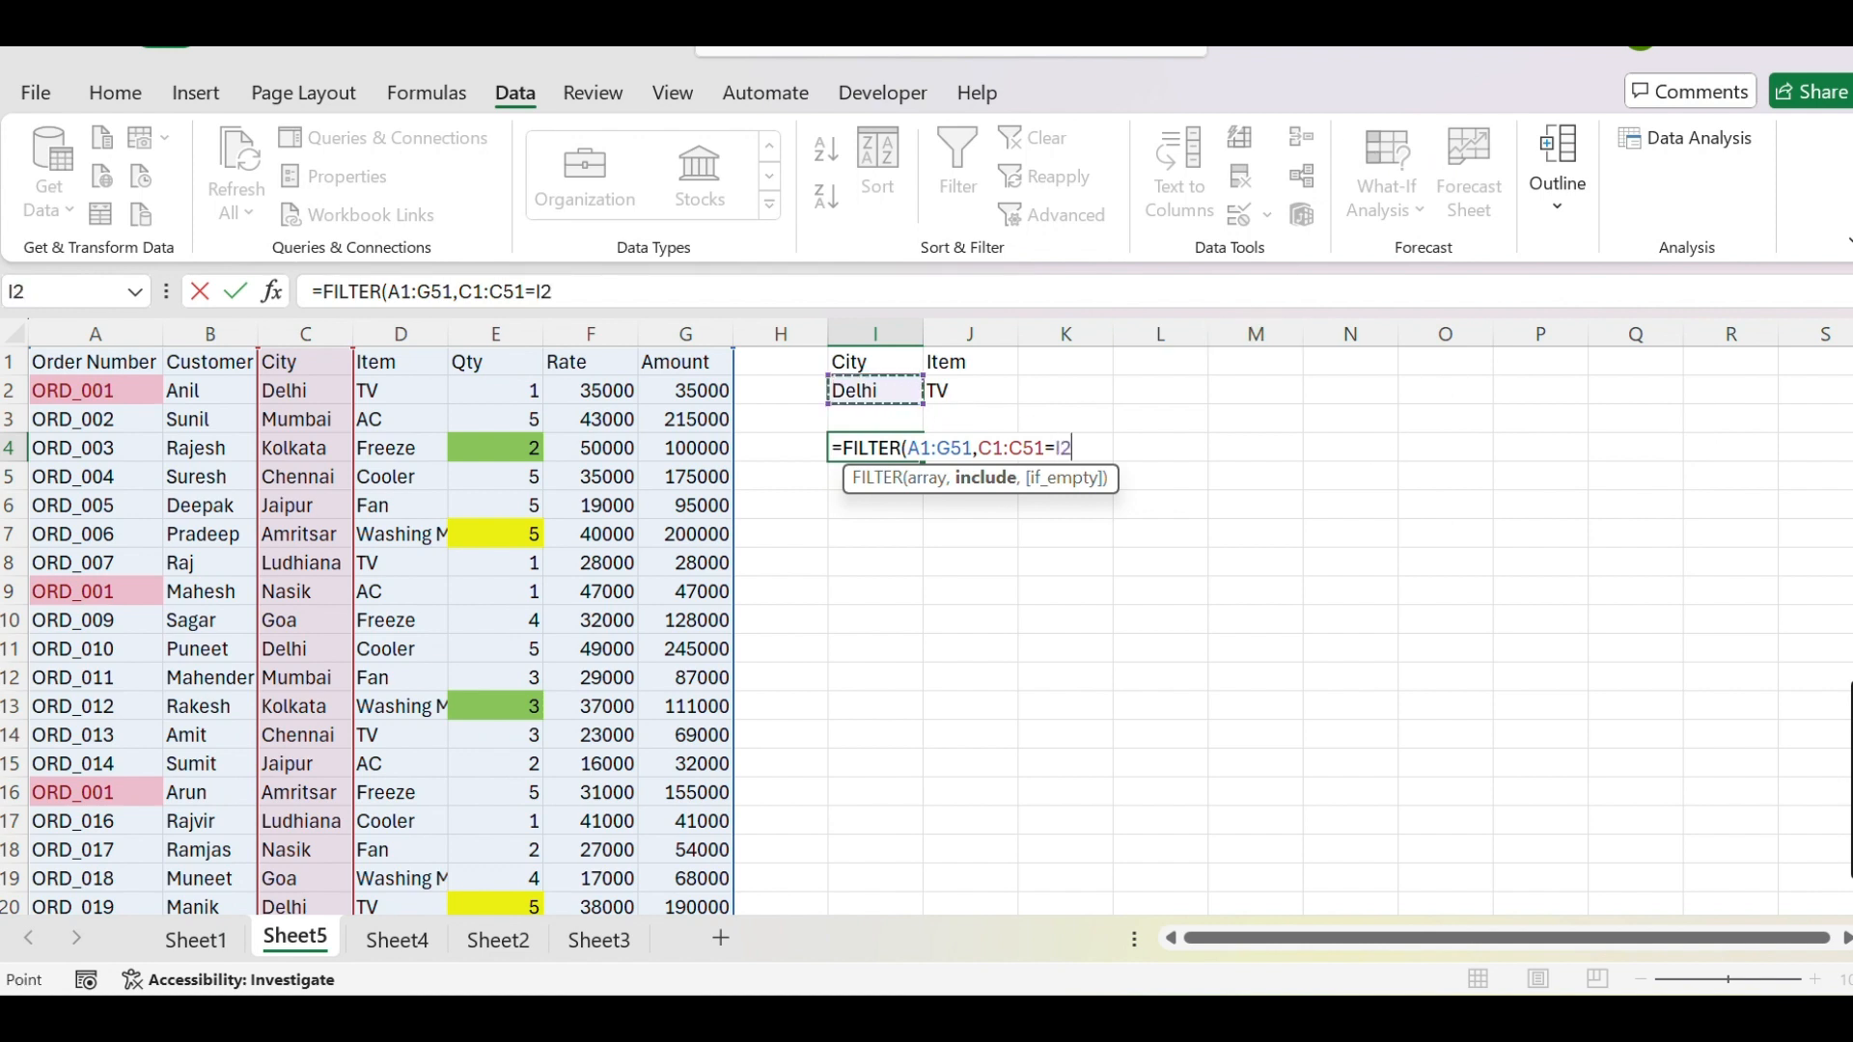
{"action": "type", "text": ","}
{"action": "type", "text": "\"\")"}
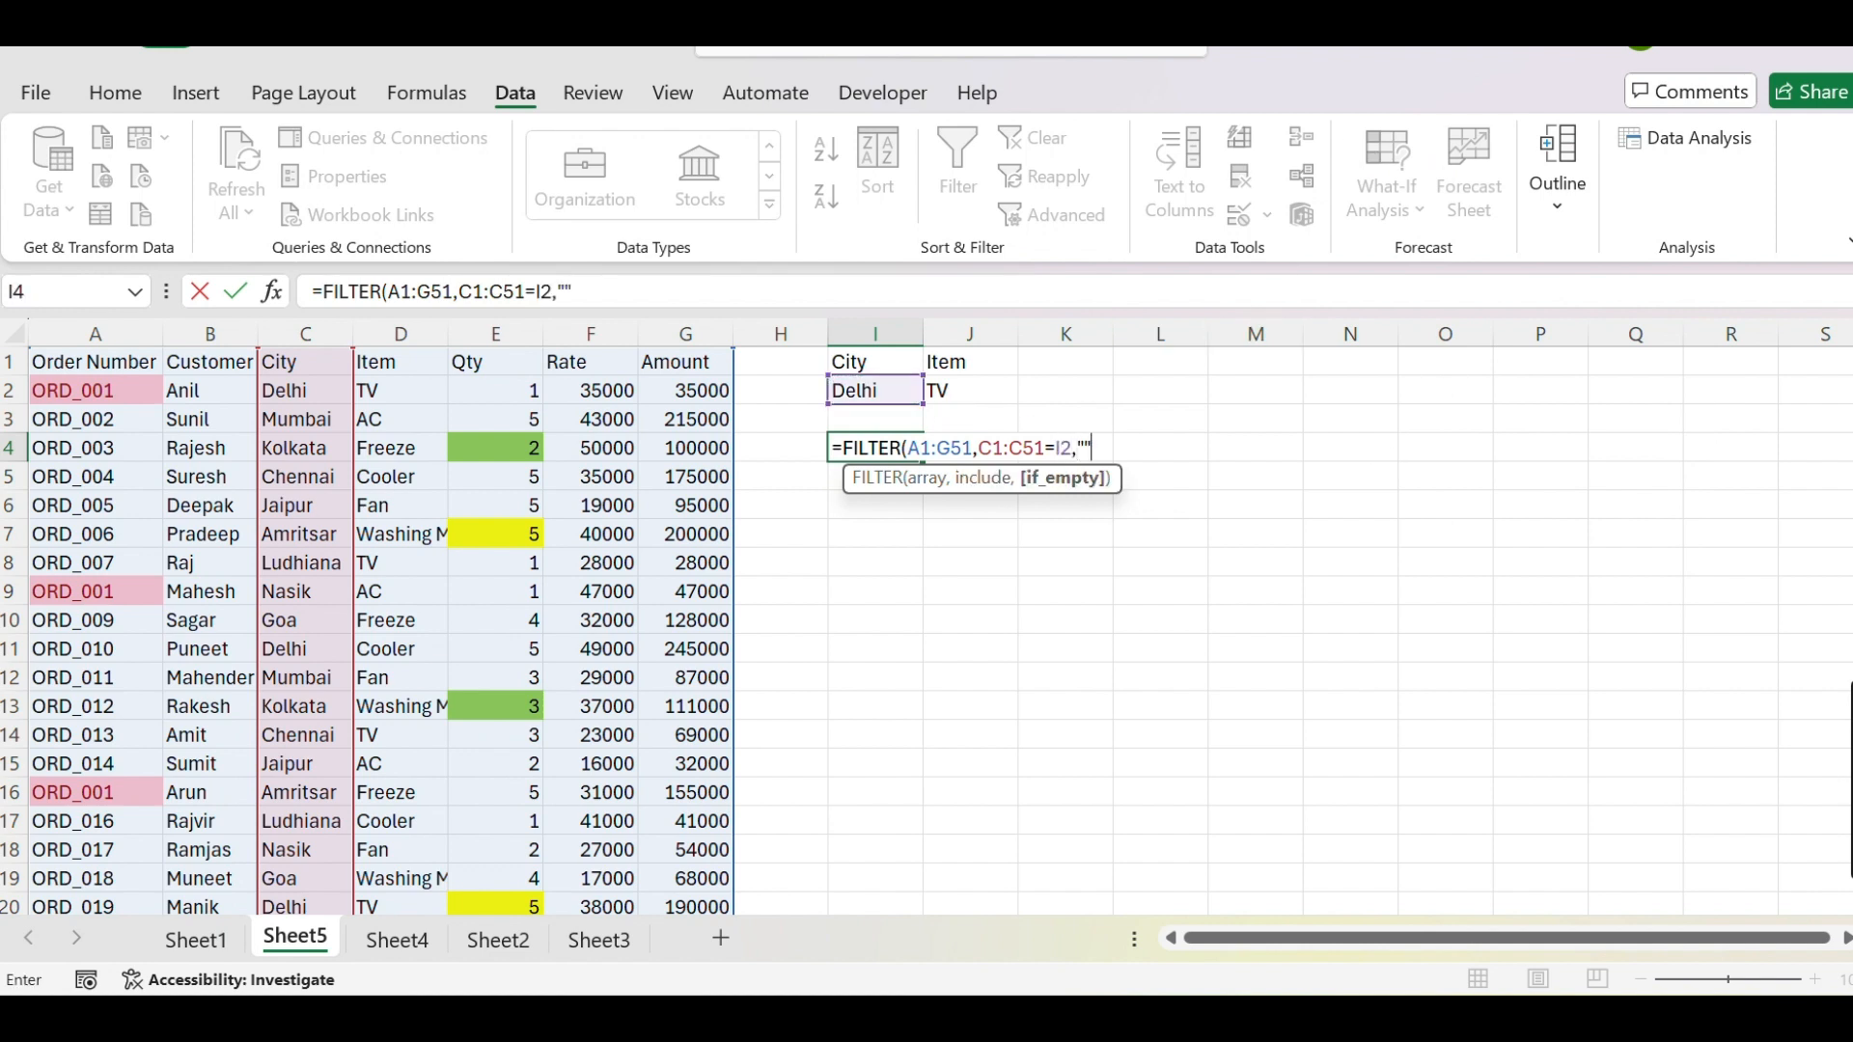
{"action": "key", "text": "Return"}
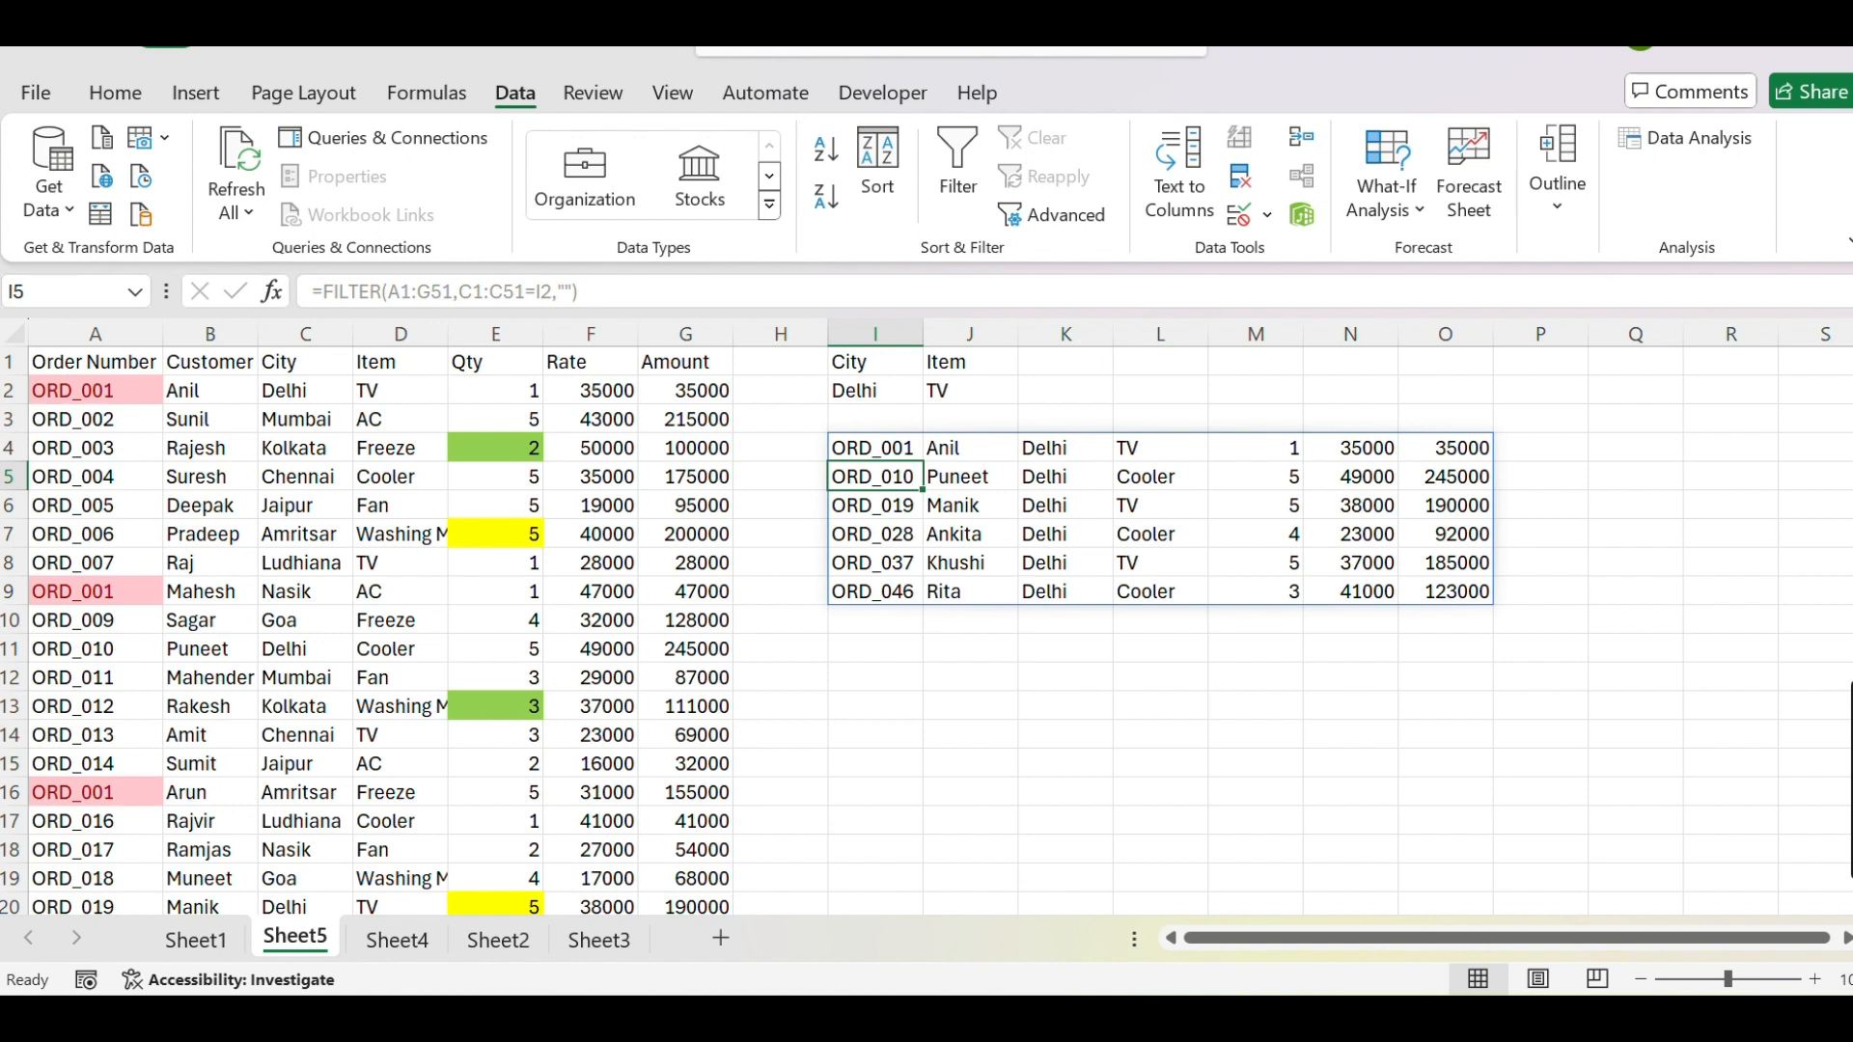
Look at the header row in row 58 of Sheet1, and return to the FILTER formula in I4 of Sheet5
{"action": "left_click", "coordinate": [965, 675]}
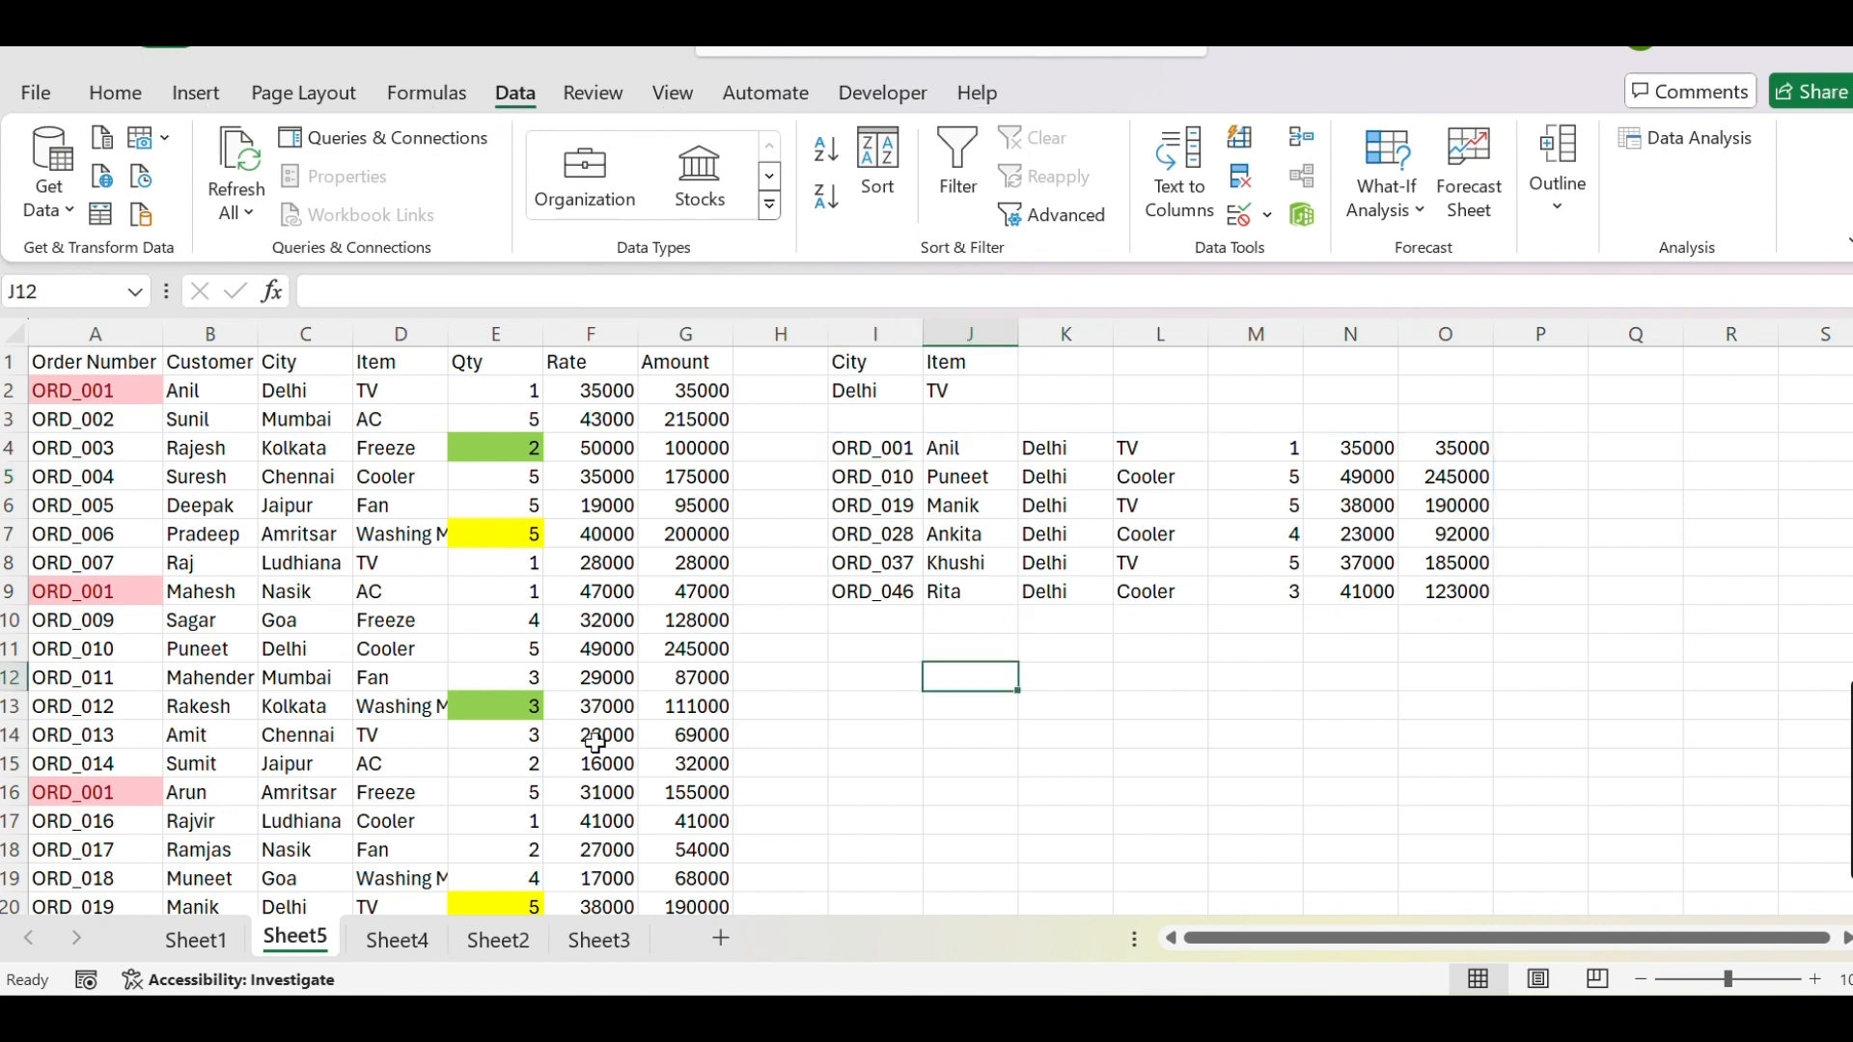
{"action": "left_click", "coordinate": [217, 931]}
{"action": "scroll", "coordinate": [119, 721], "scroll_direction": "down", "scroll_amount": 6}
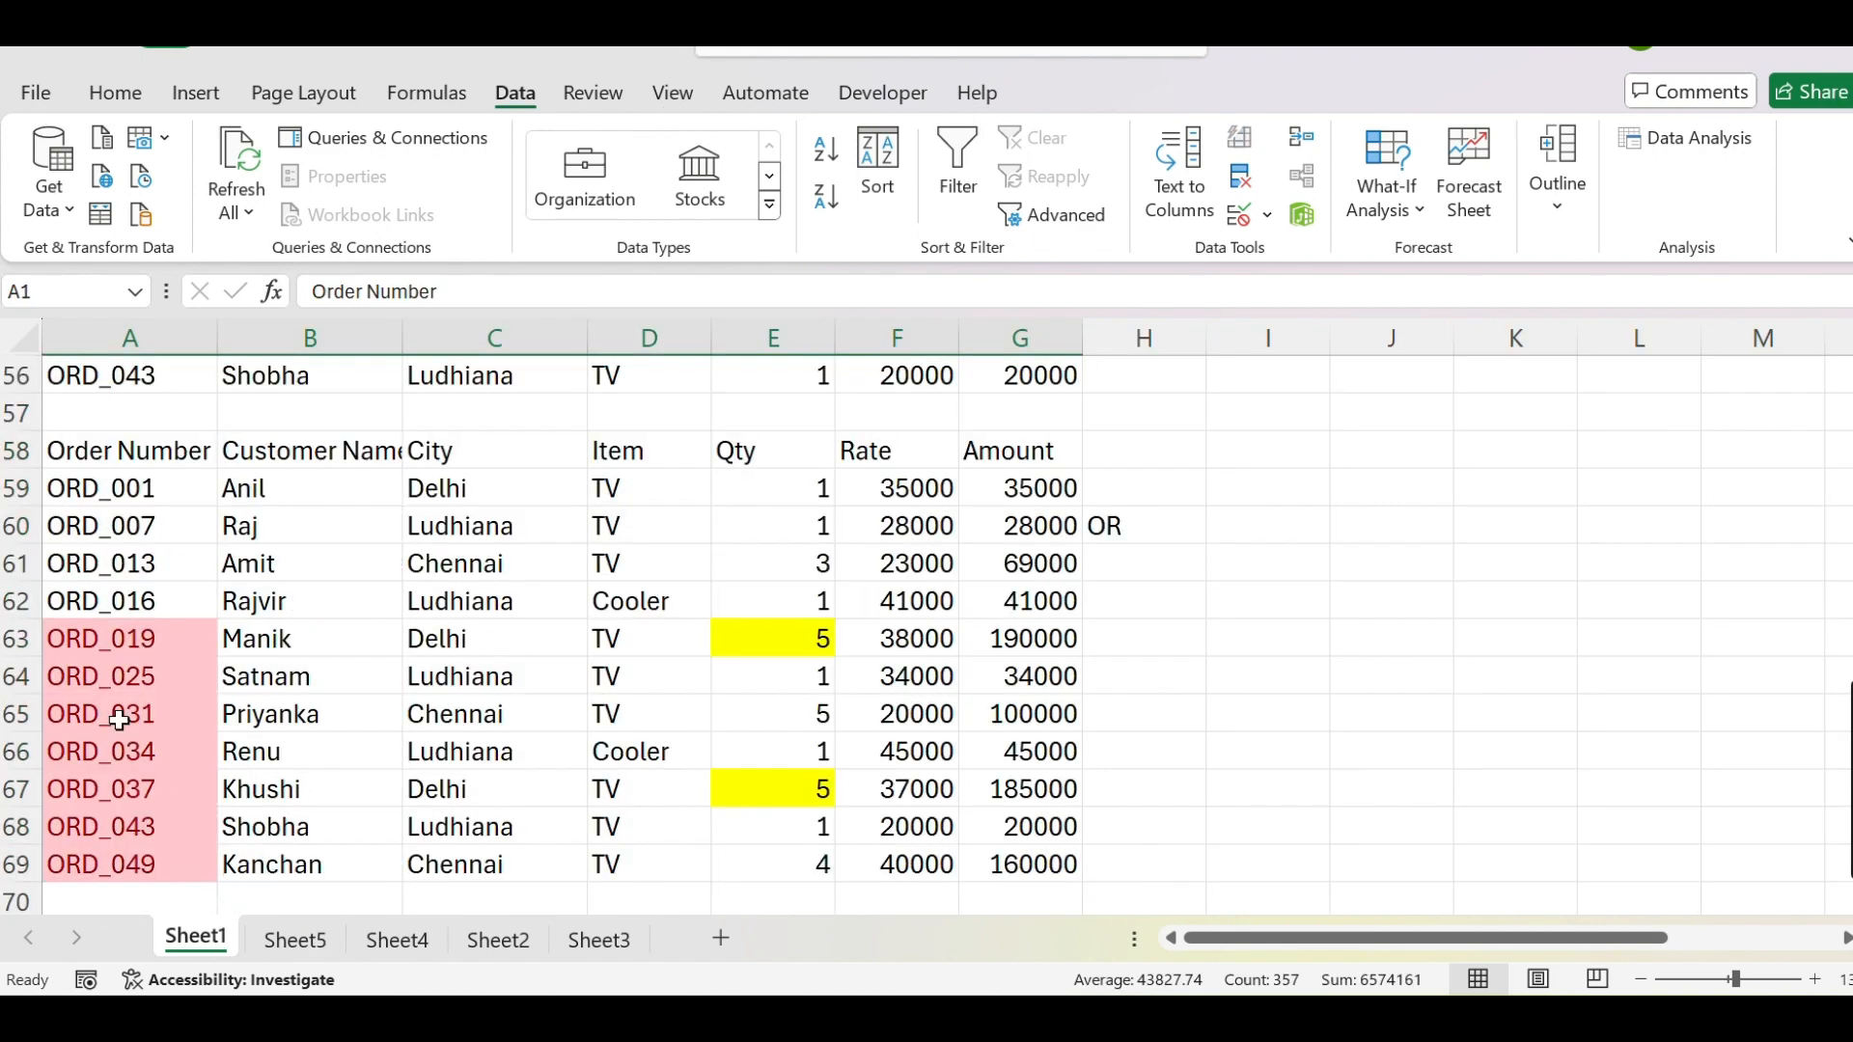
{"action": "left_click_drag", "start_coordinate": [126, 451], "coordinate": [1149, 450]}
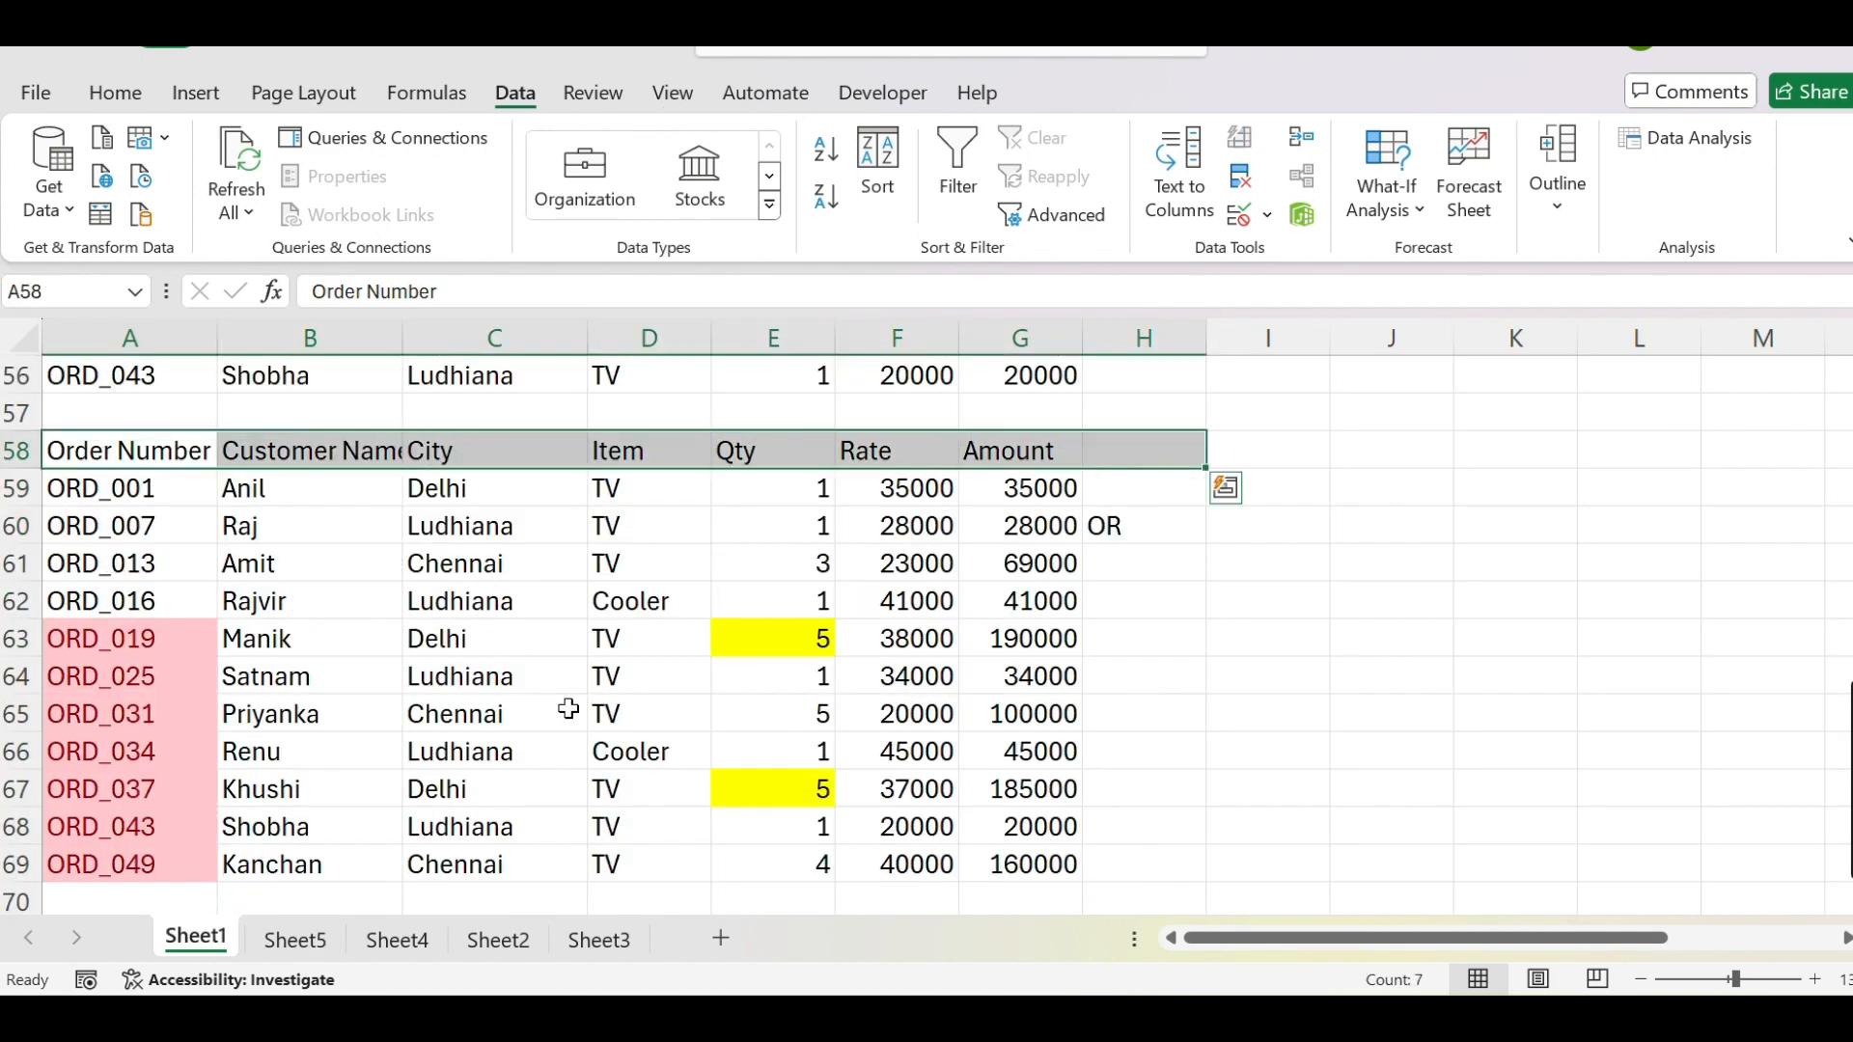
{"action": "left_click", "coordinate": [286, 934]}
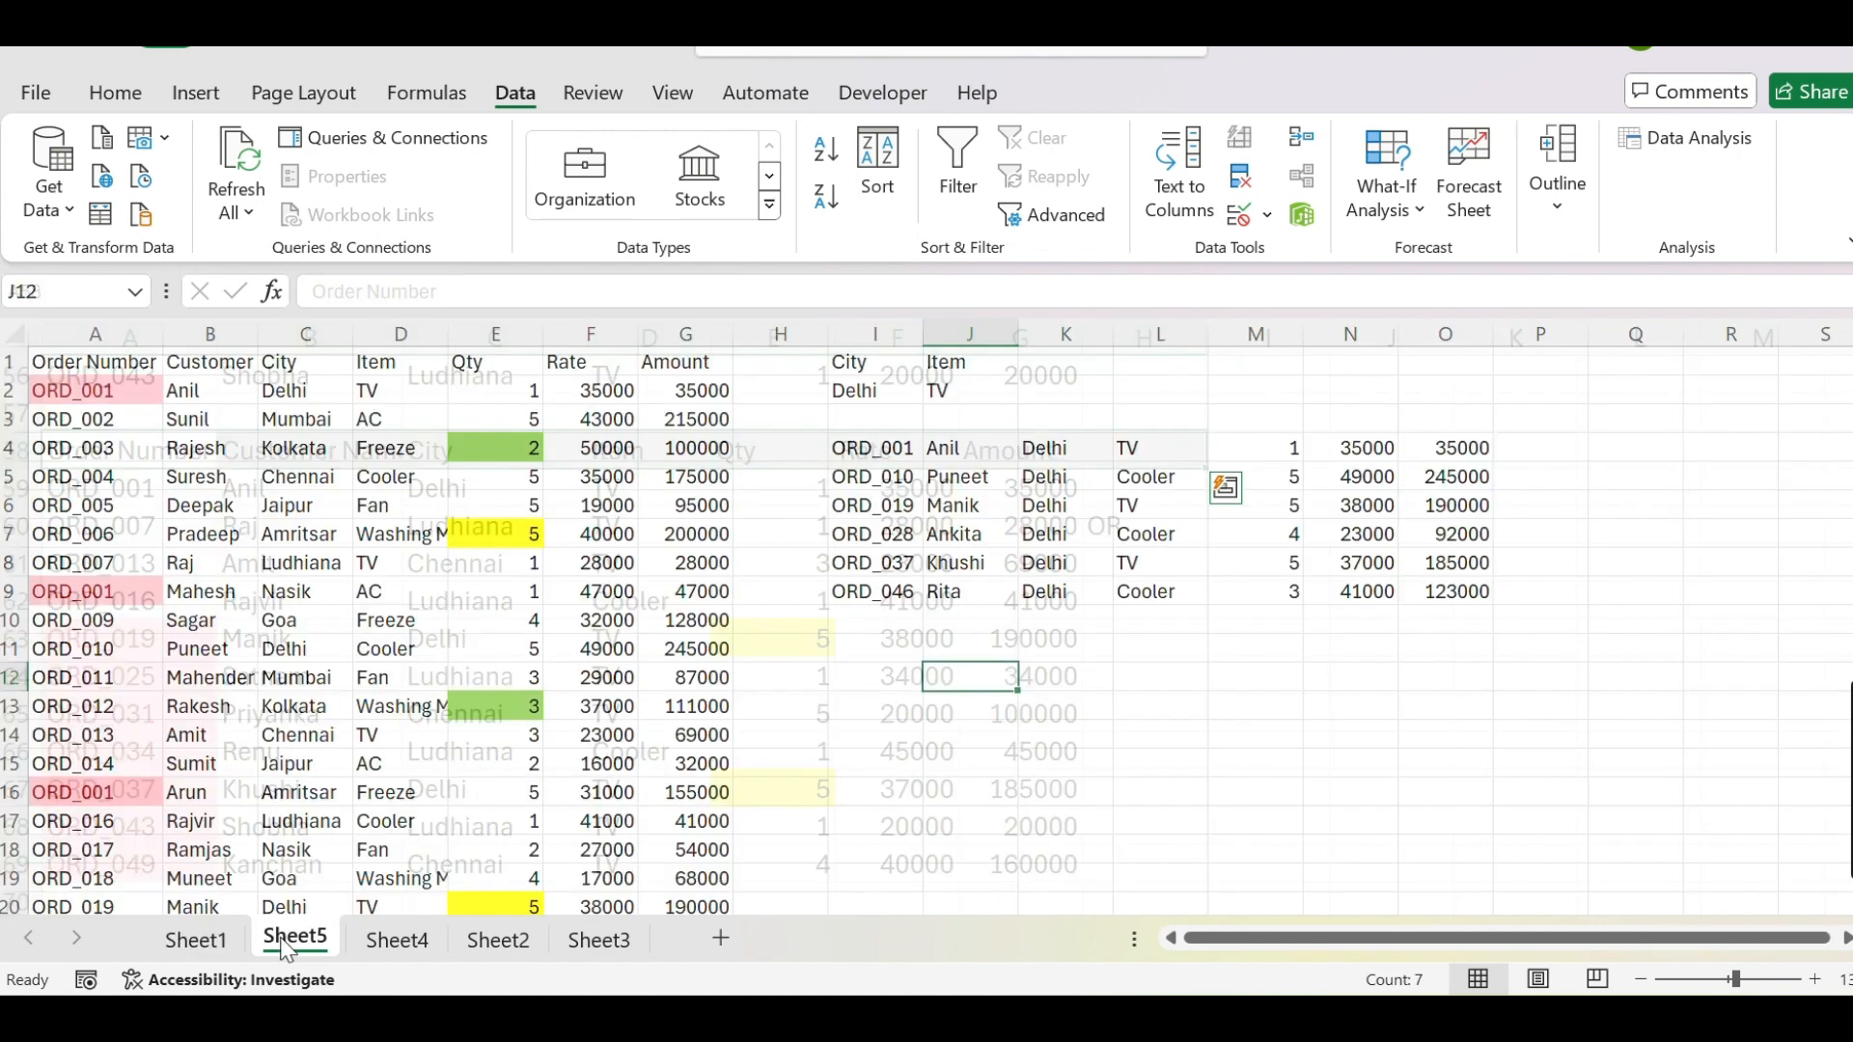
{"action": "left_click", "coordinate": [859, 446]}
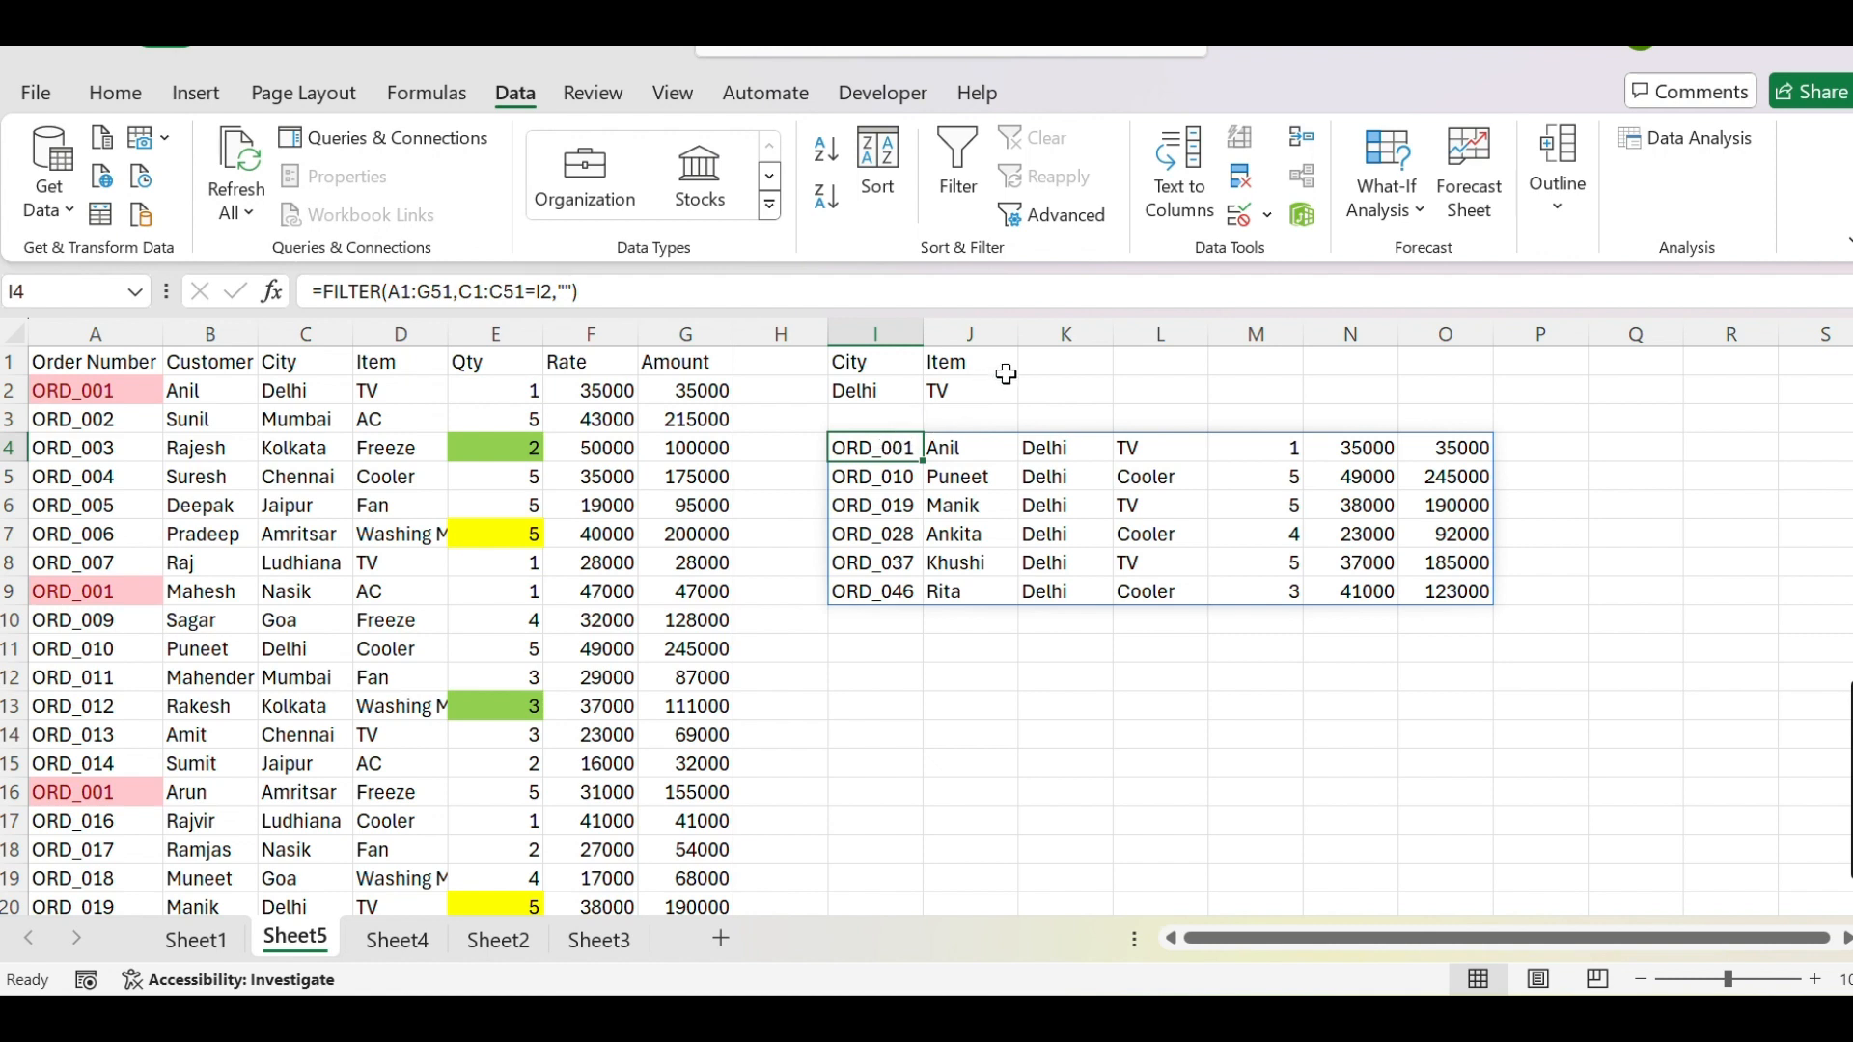
Enter the label AND in K1 and the operator + below it in K2
{"action": "left_click", "coordinate": [1079, 369]}
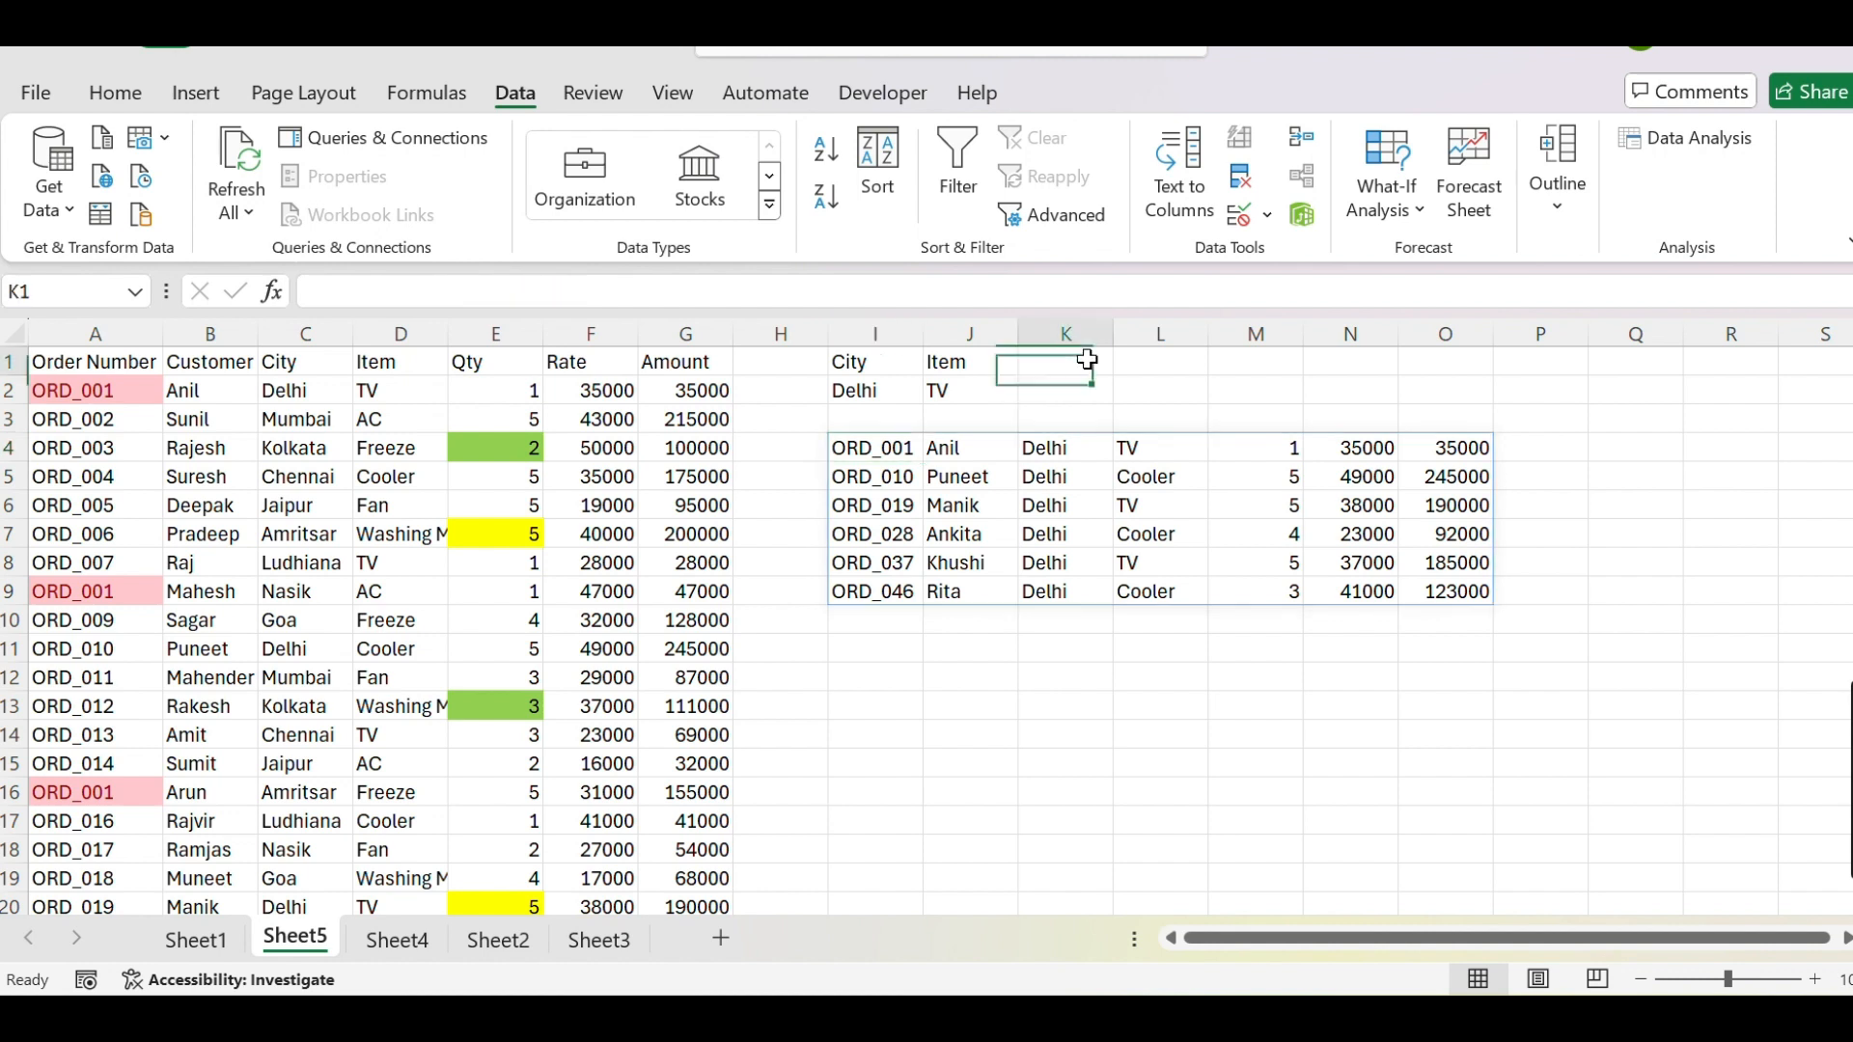
{"action": "type", "text": "N"}
{"action": "key", "text": "BackSpace"}
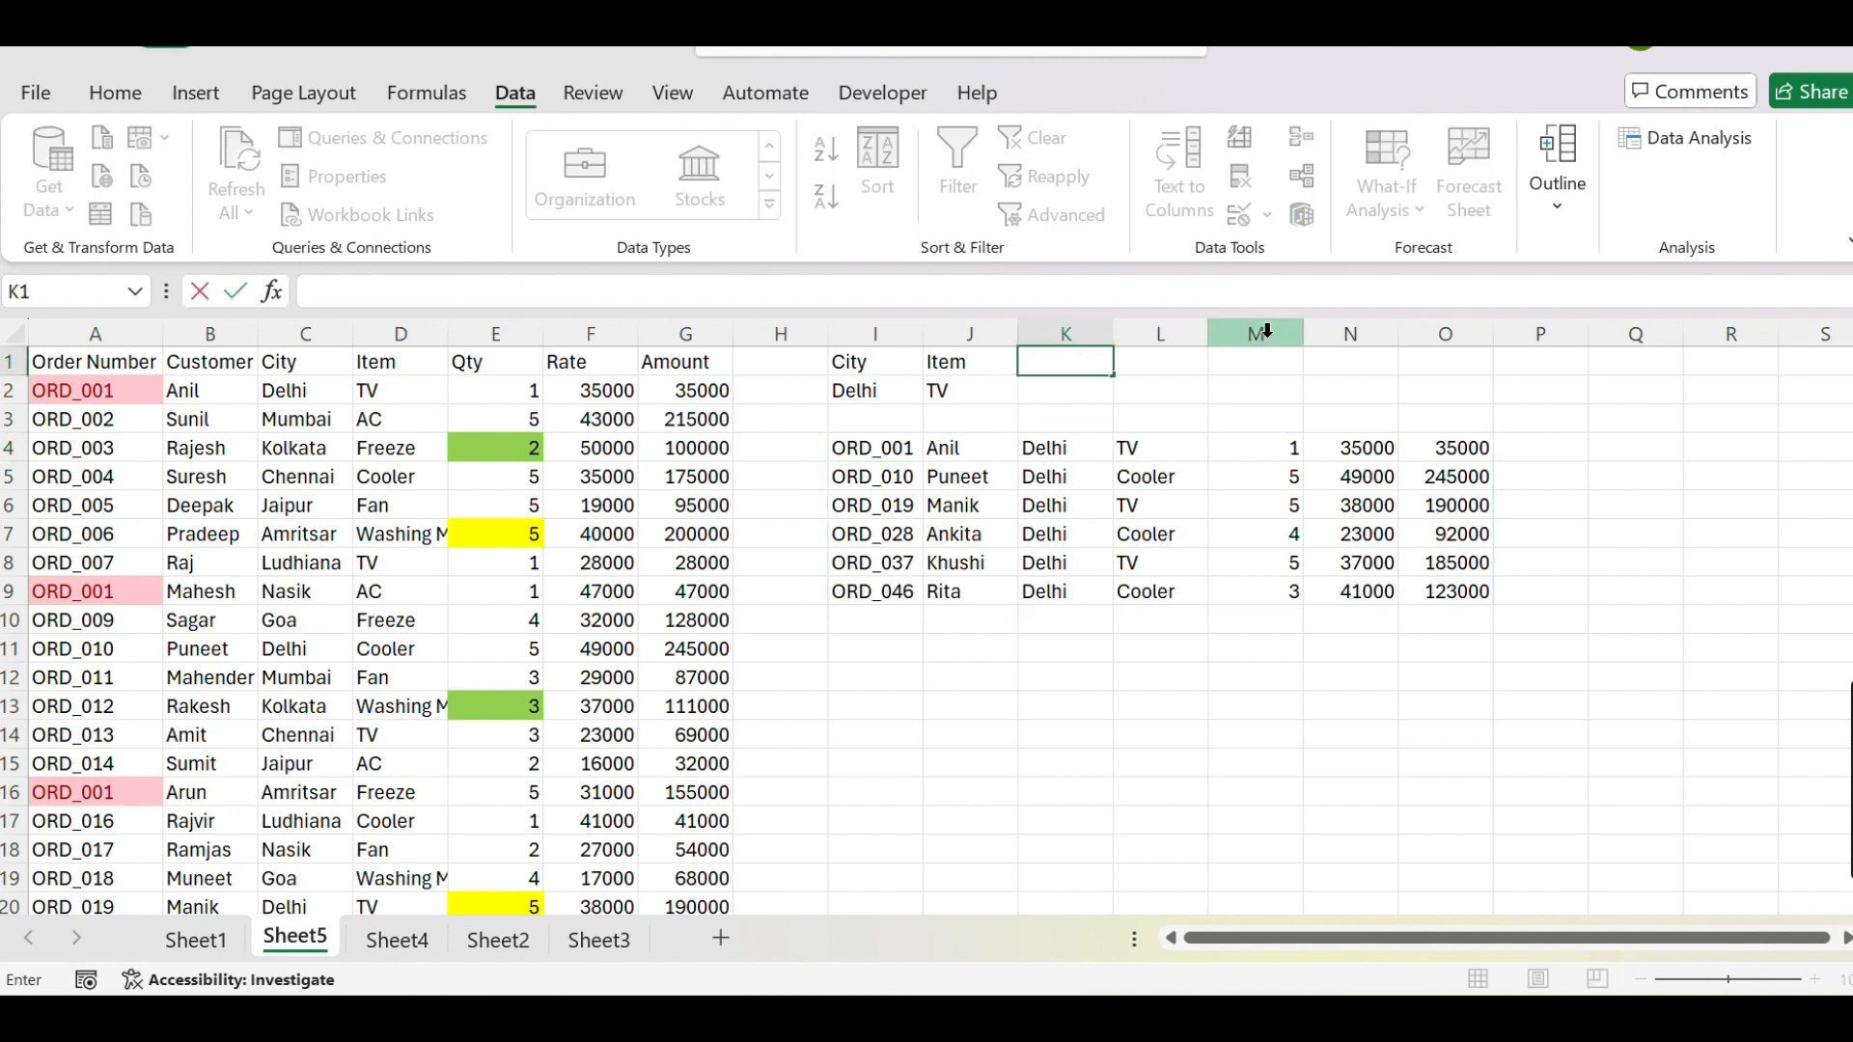
{"action": "type", "text": "AND"}
{"action": "key", "text": "ctrl+Return"}
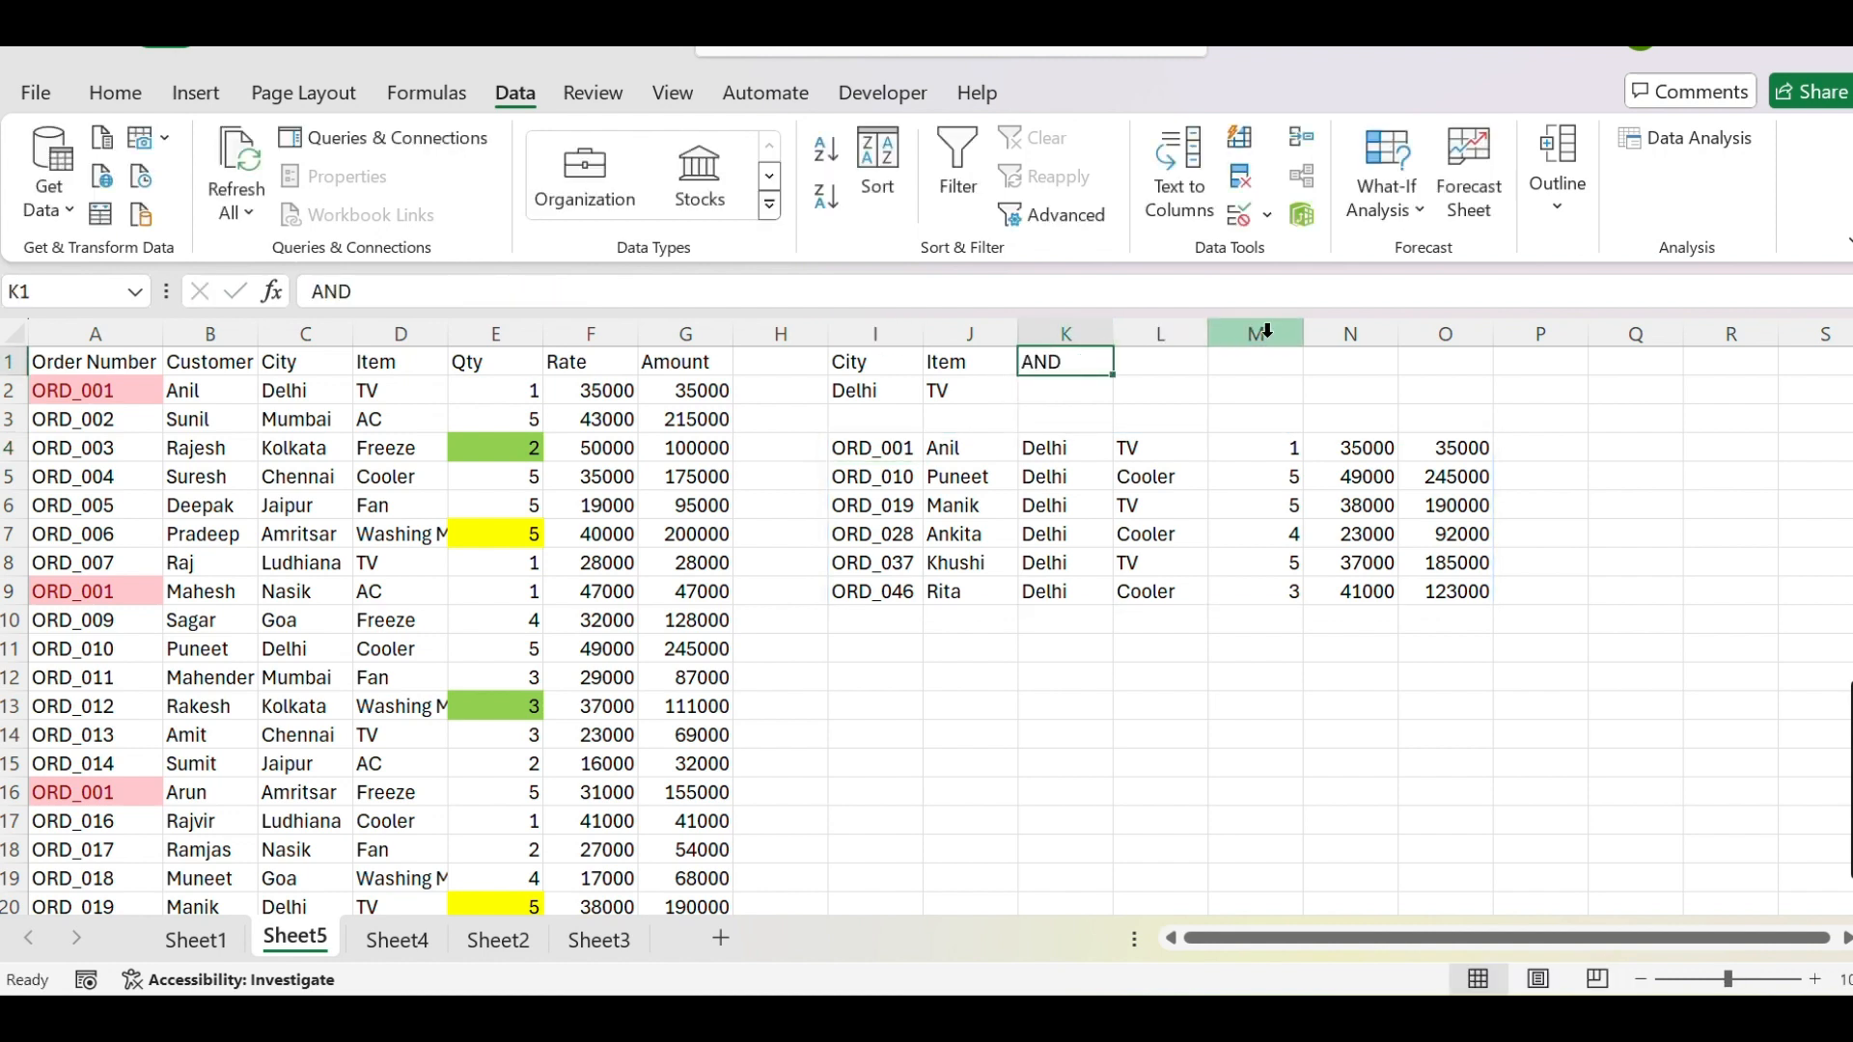
{"action": "key", "text": "Down"}
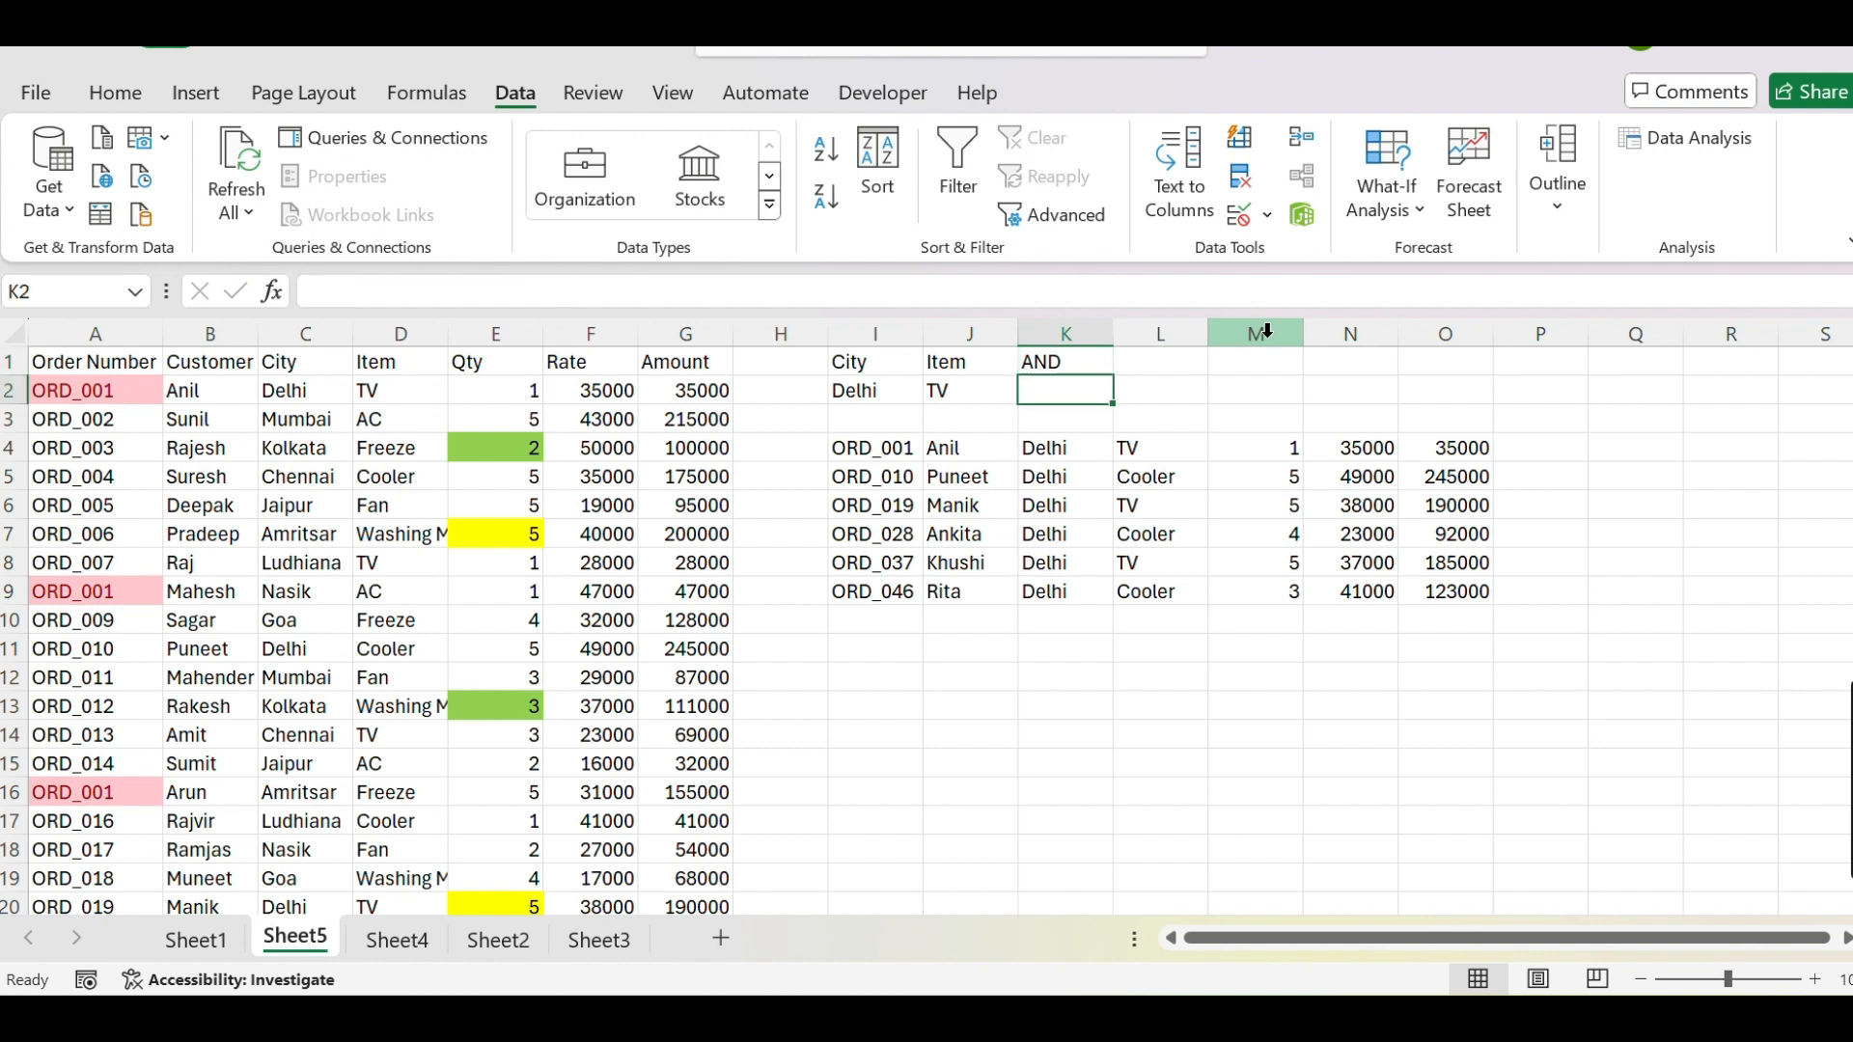
{"action": "type", "text": "+"}
{"action": "key", "text": "ctrl+Return"}
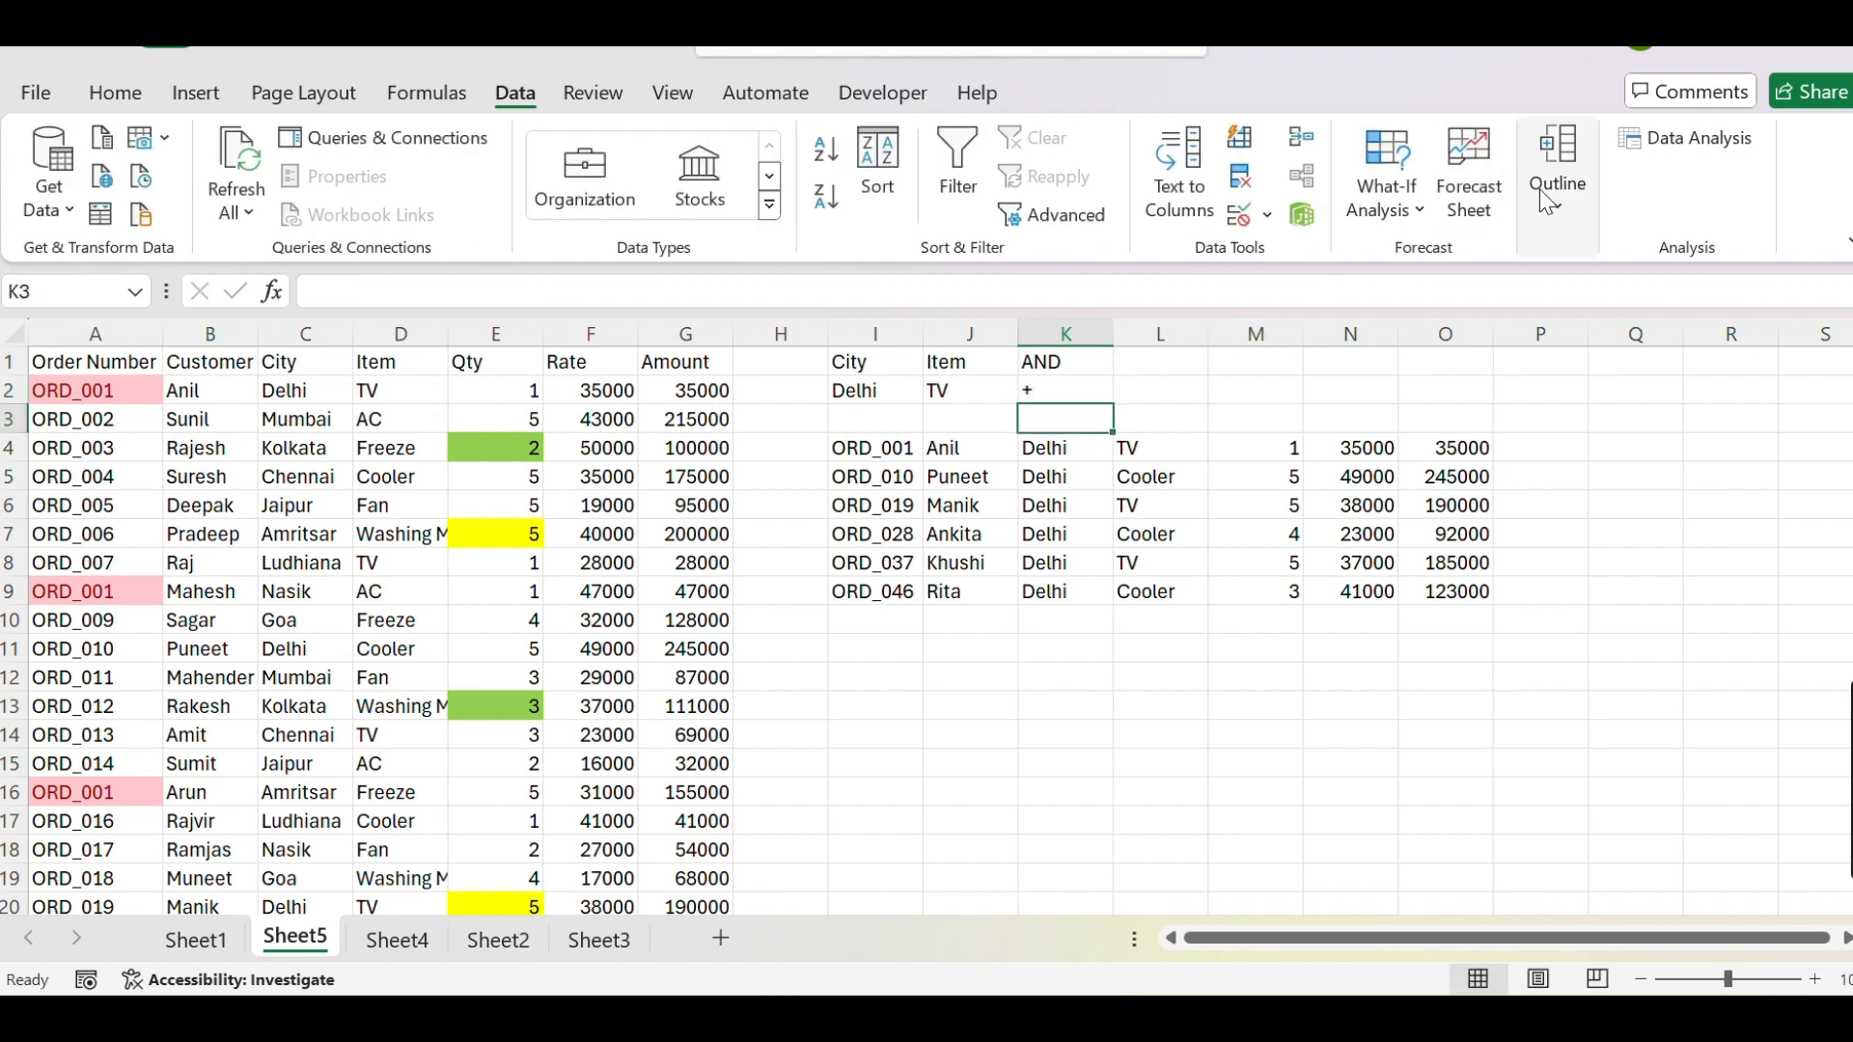
Enter the label OR in L1 and the operator * below it in L2
{"action": "key", "text": "Right"}
{"action": "key", "text": "Up"}
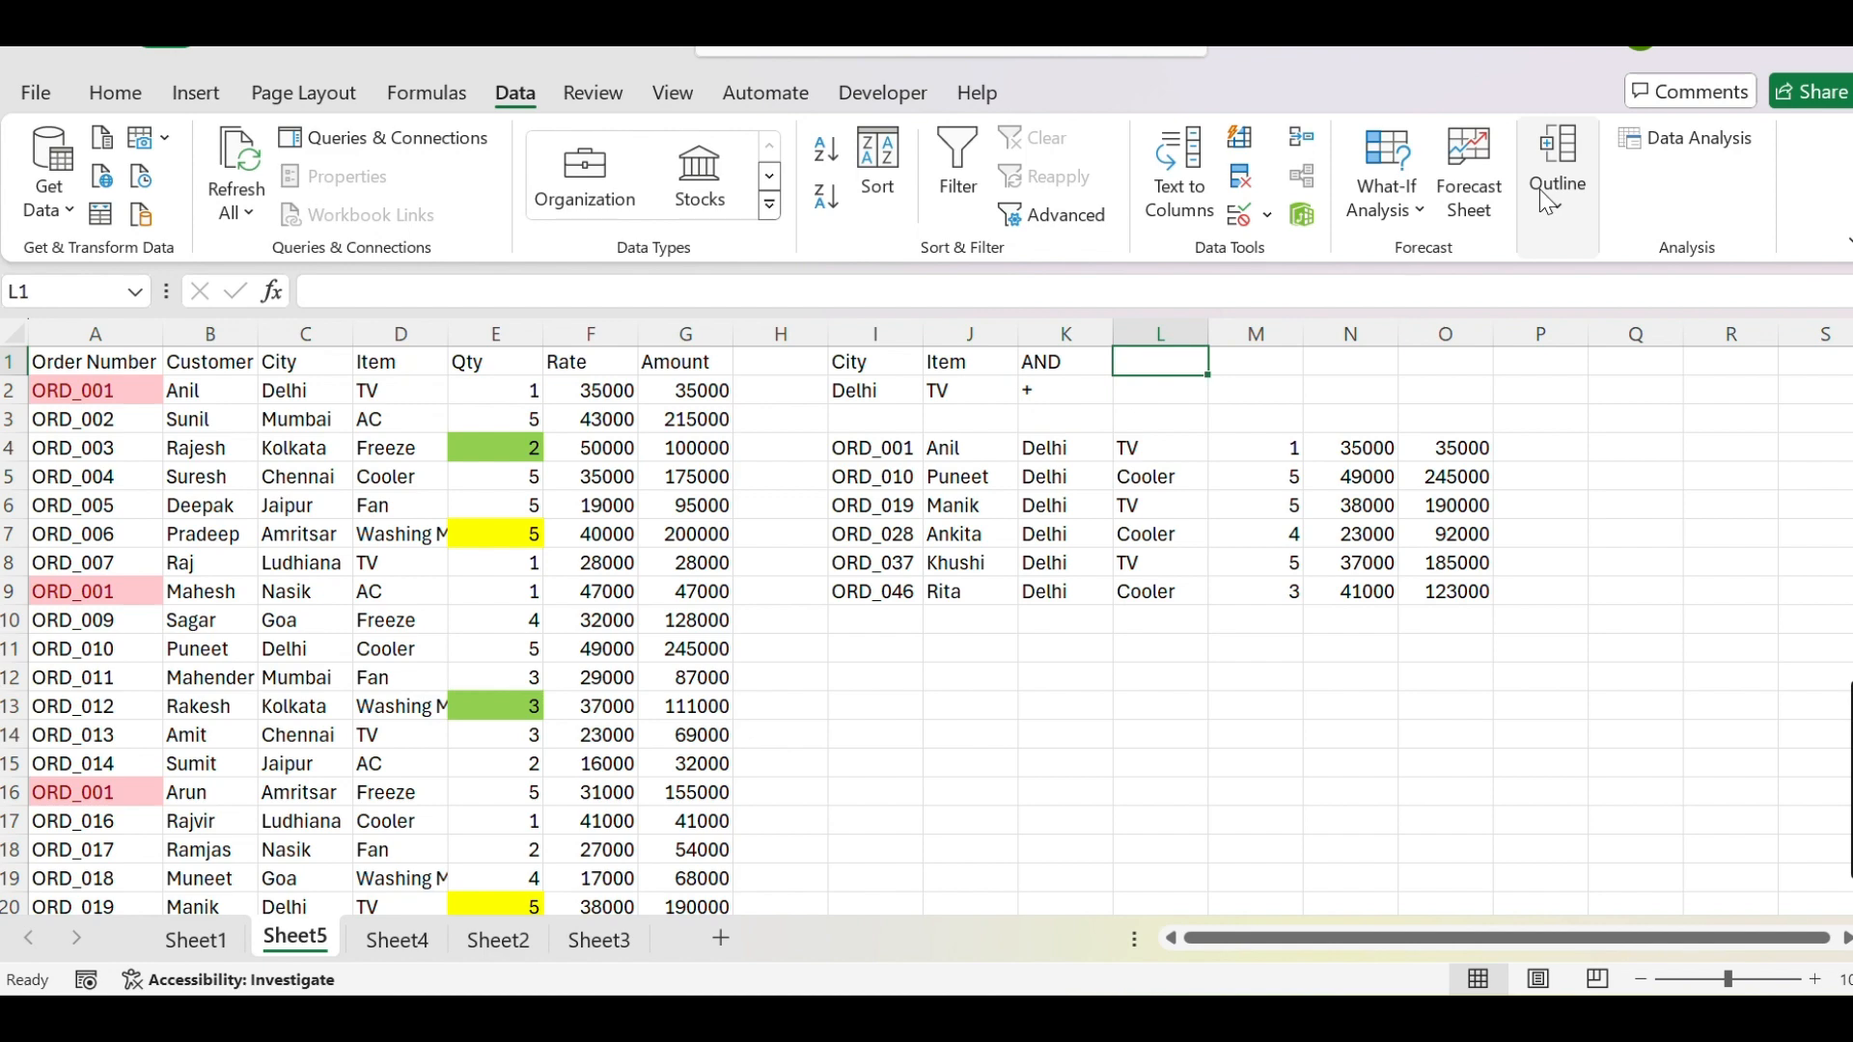
{"action": "type", "text": "OR"}
{"action": "key", "text": "Return"}
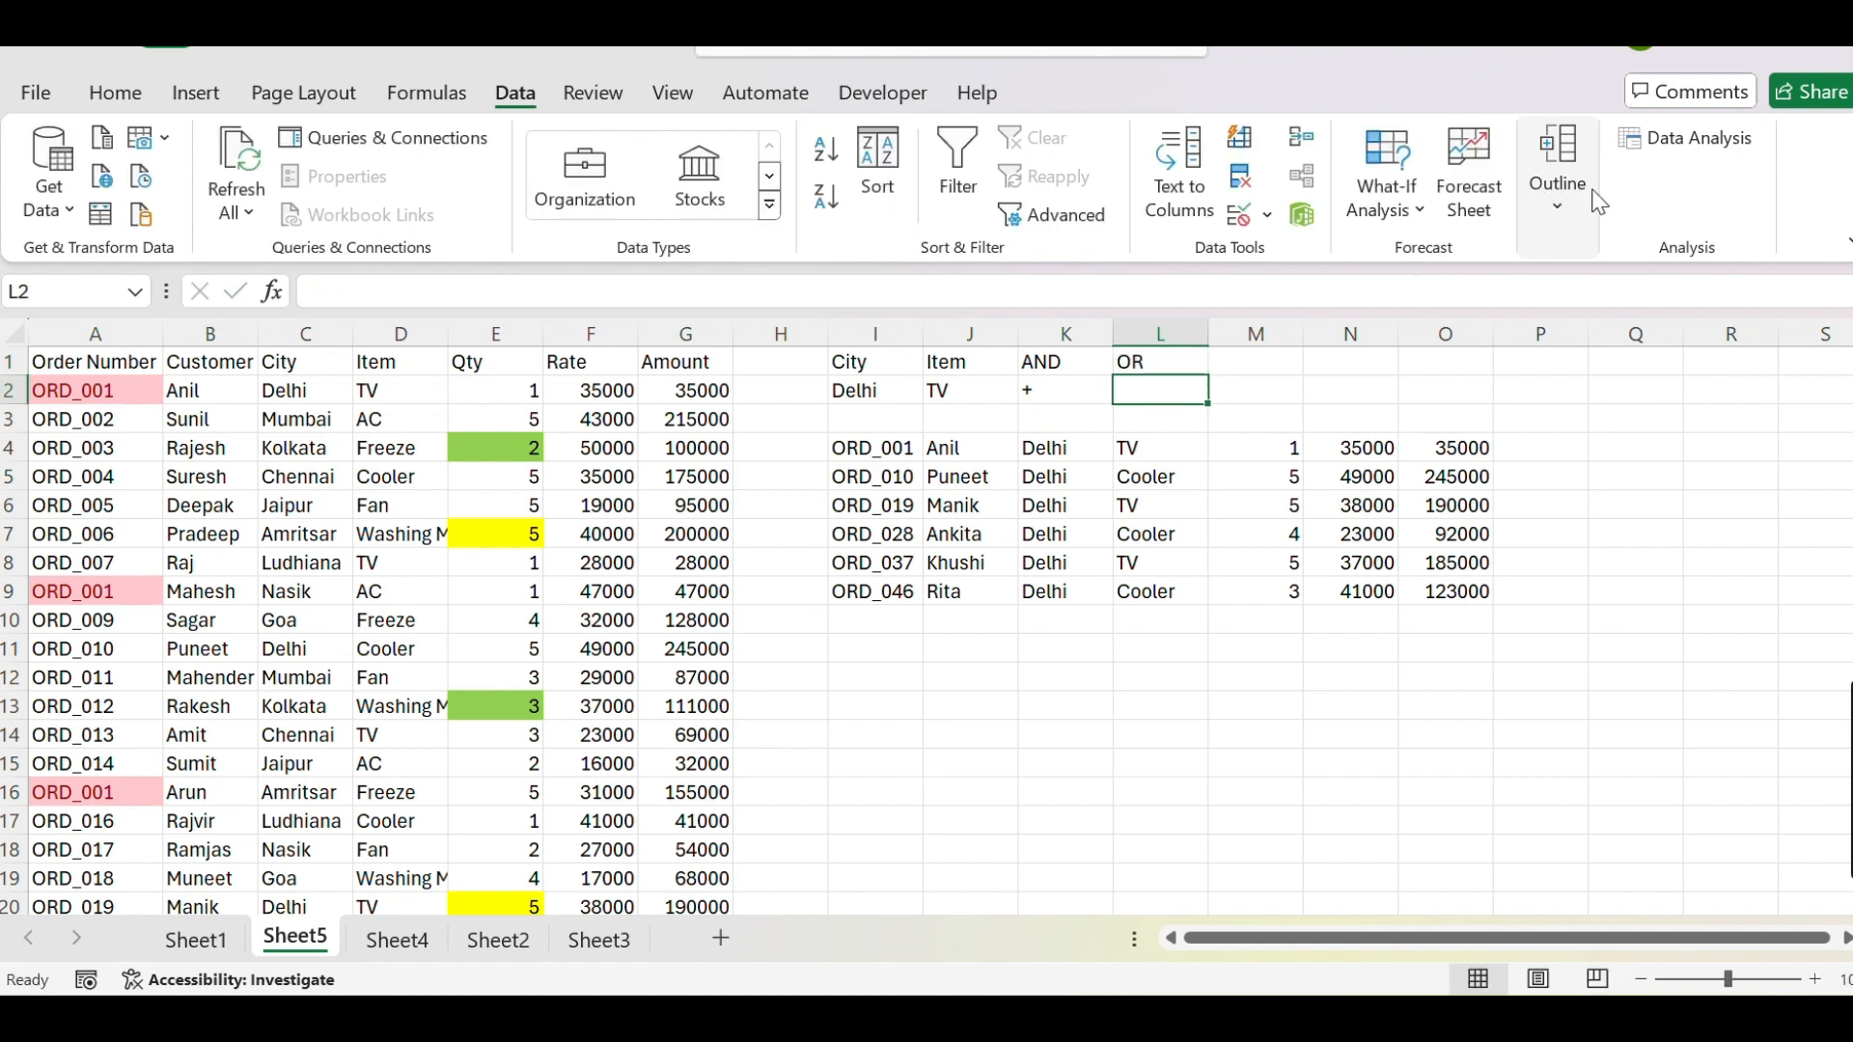
{"action": "type", "text": "*"}
Swap the operators so that K2 under AND holds * and L2 under OR holds +
{"action": "key", "text": "Left"}
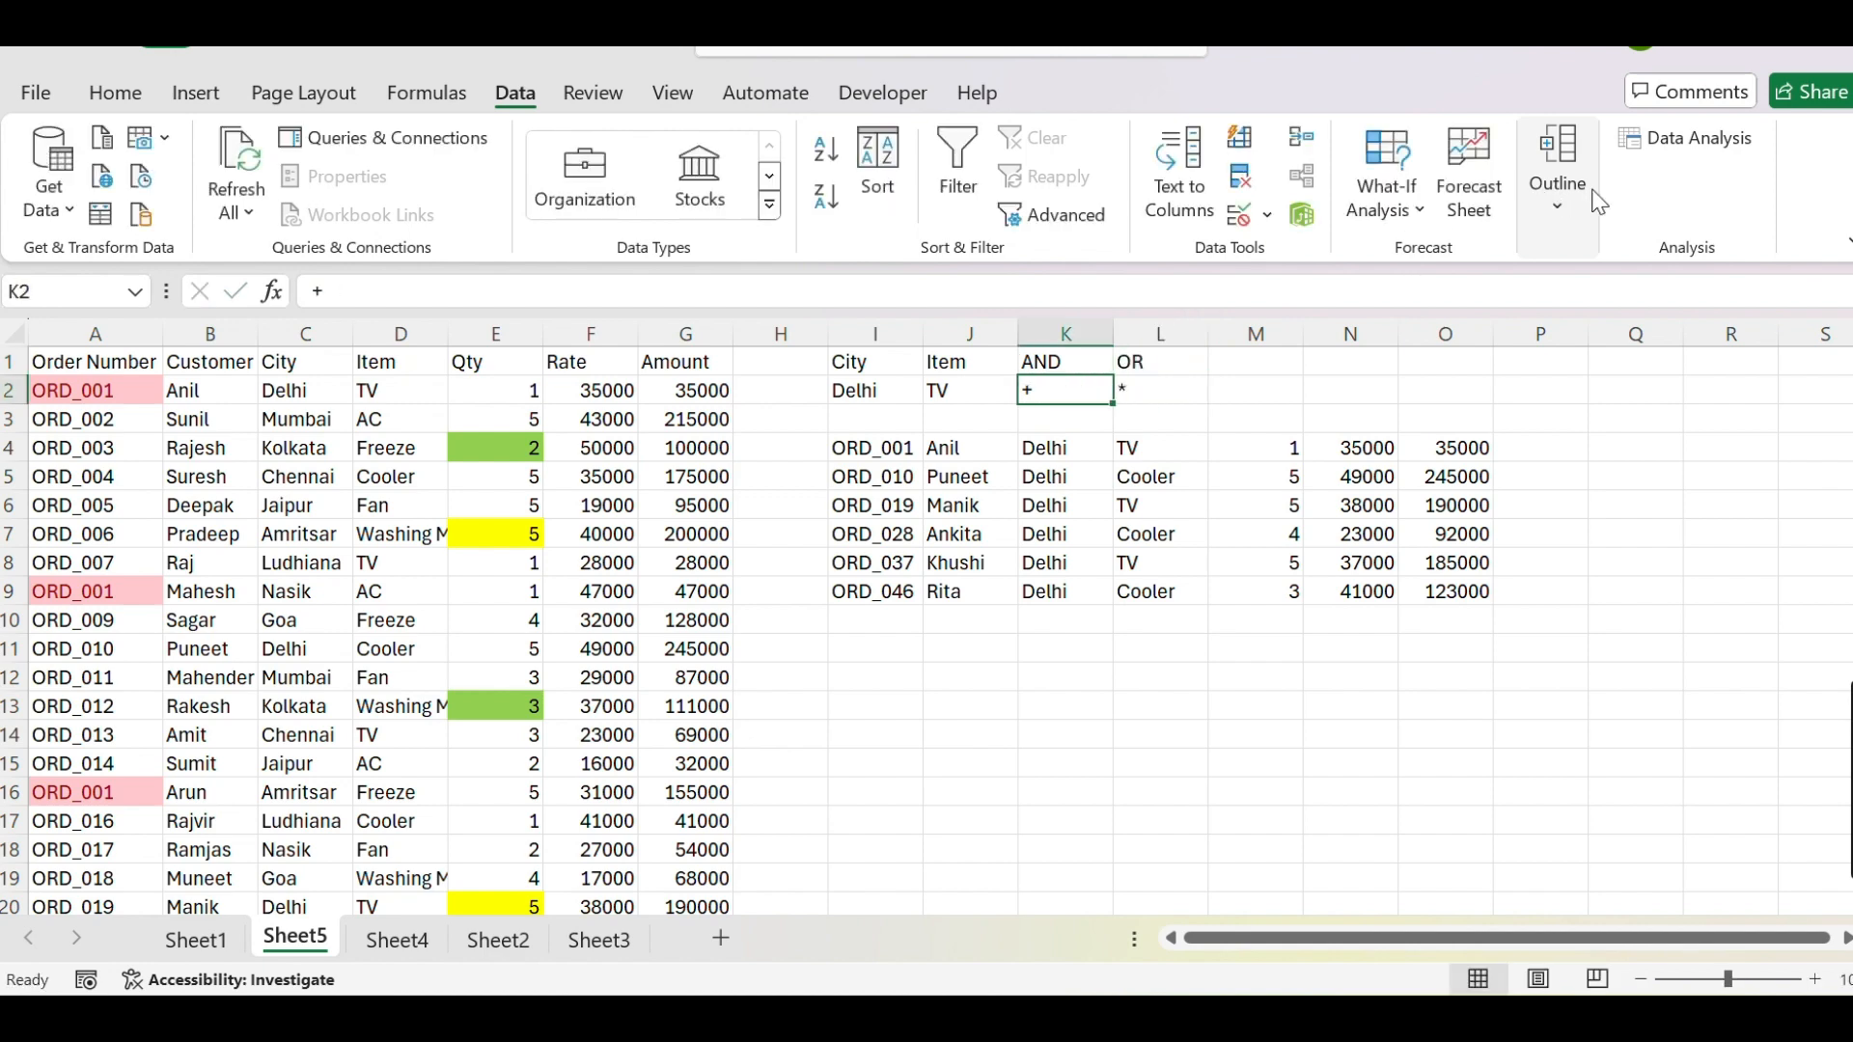
{"action": "type", "text": "*"}
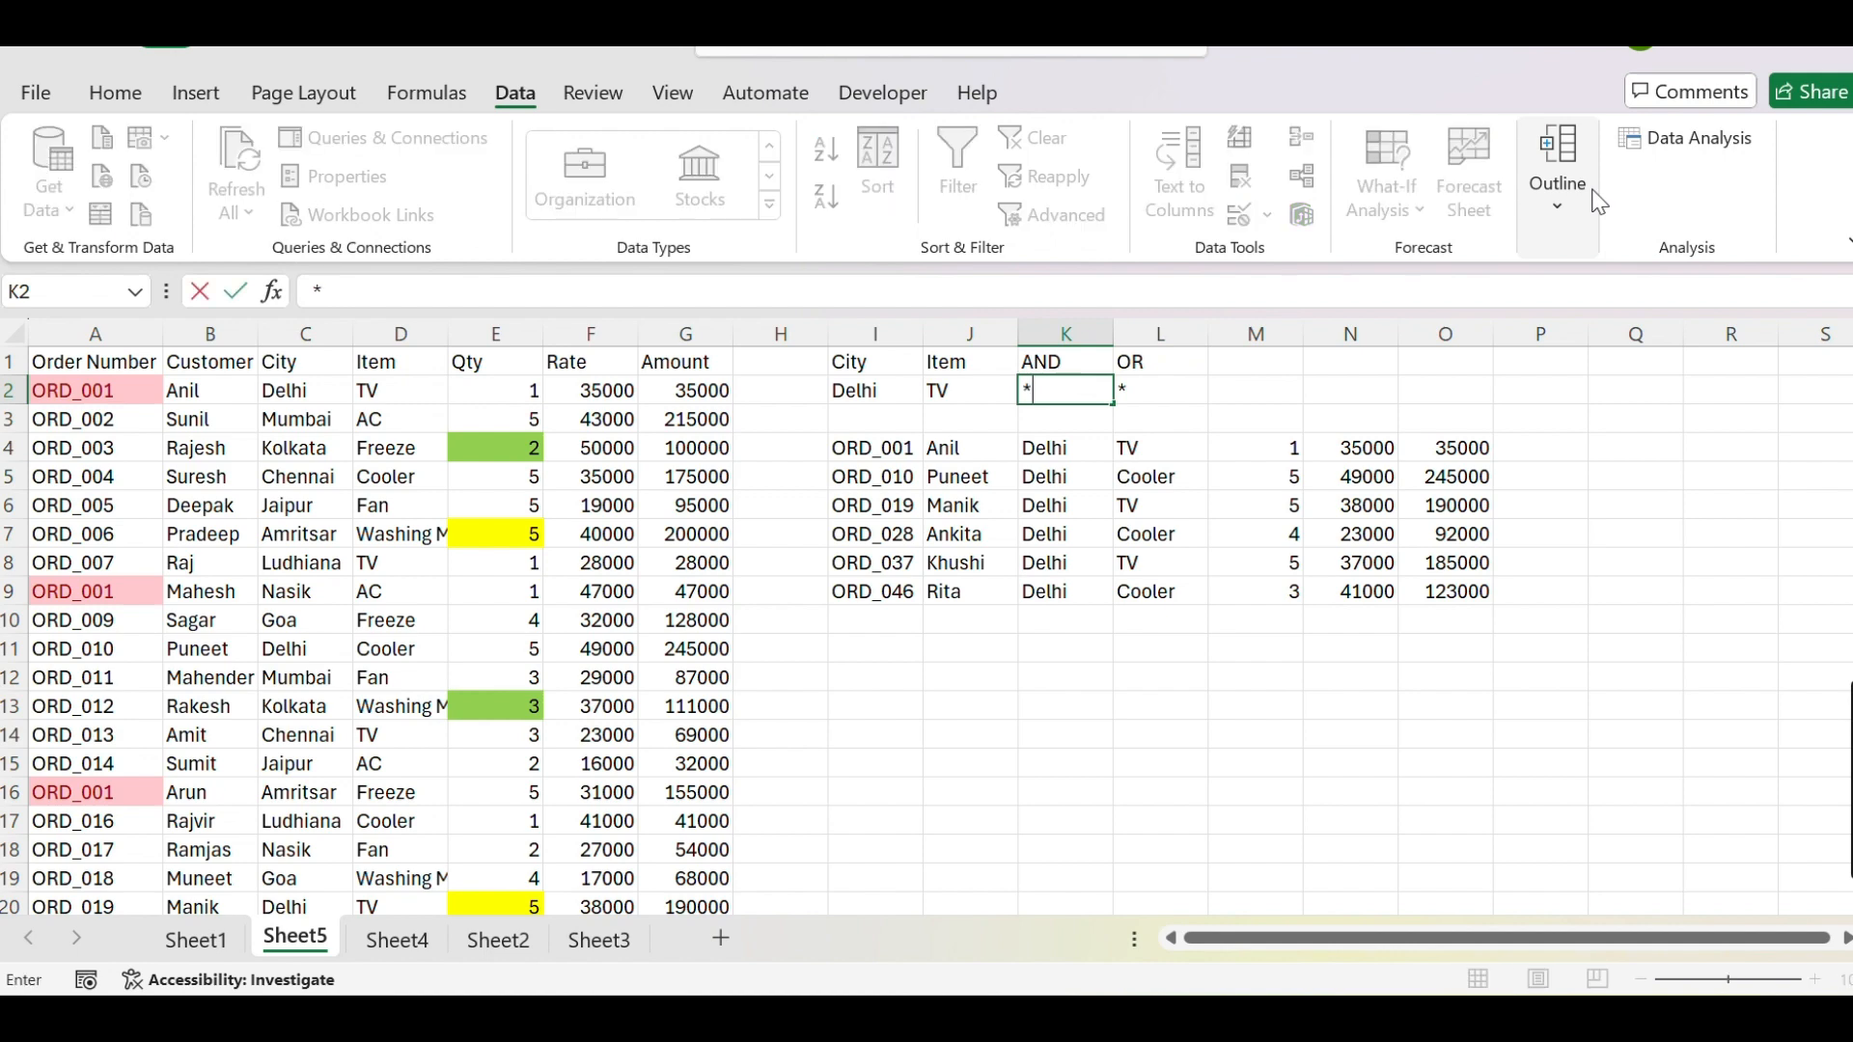
{"action": "key", "text": "Right"}
{"action": "type", "text": "+"}
{"action": "key", "text": "Return"}
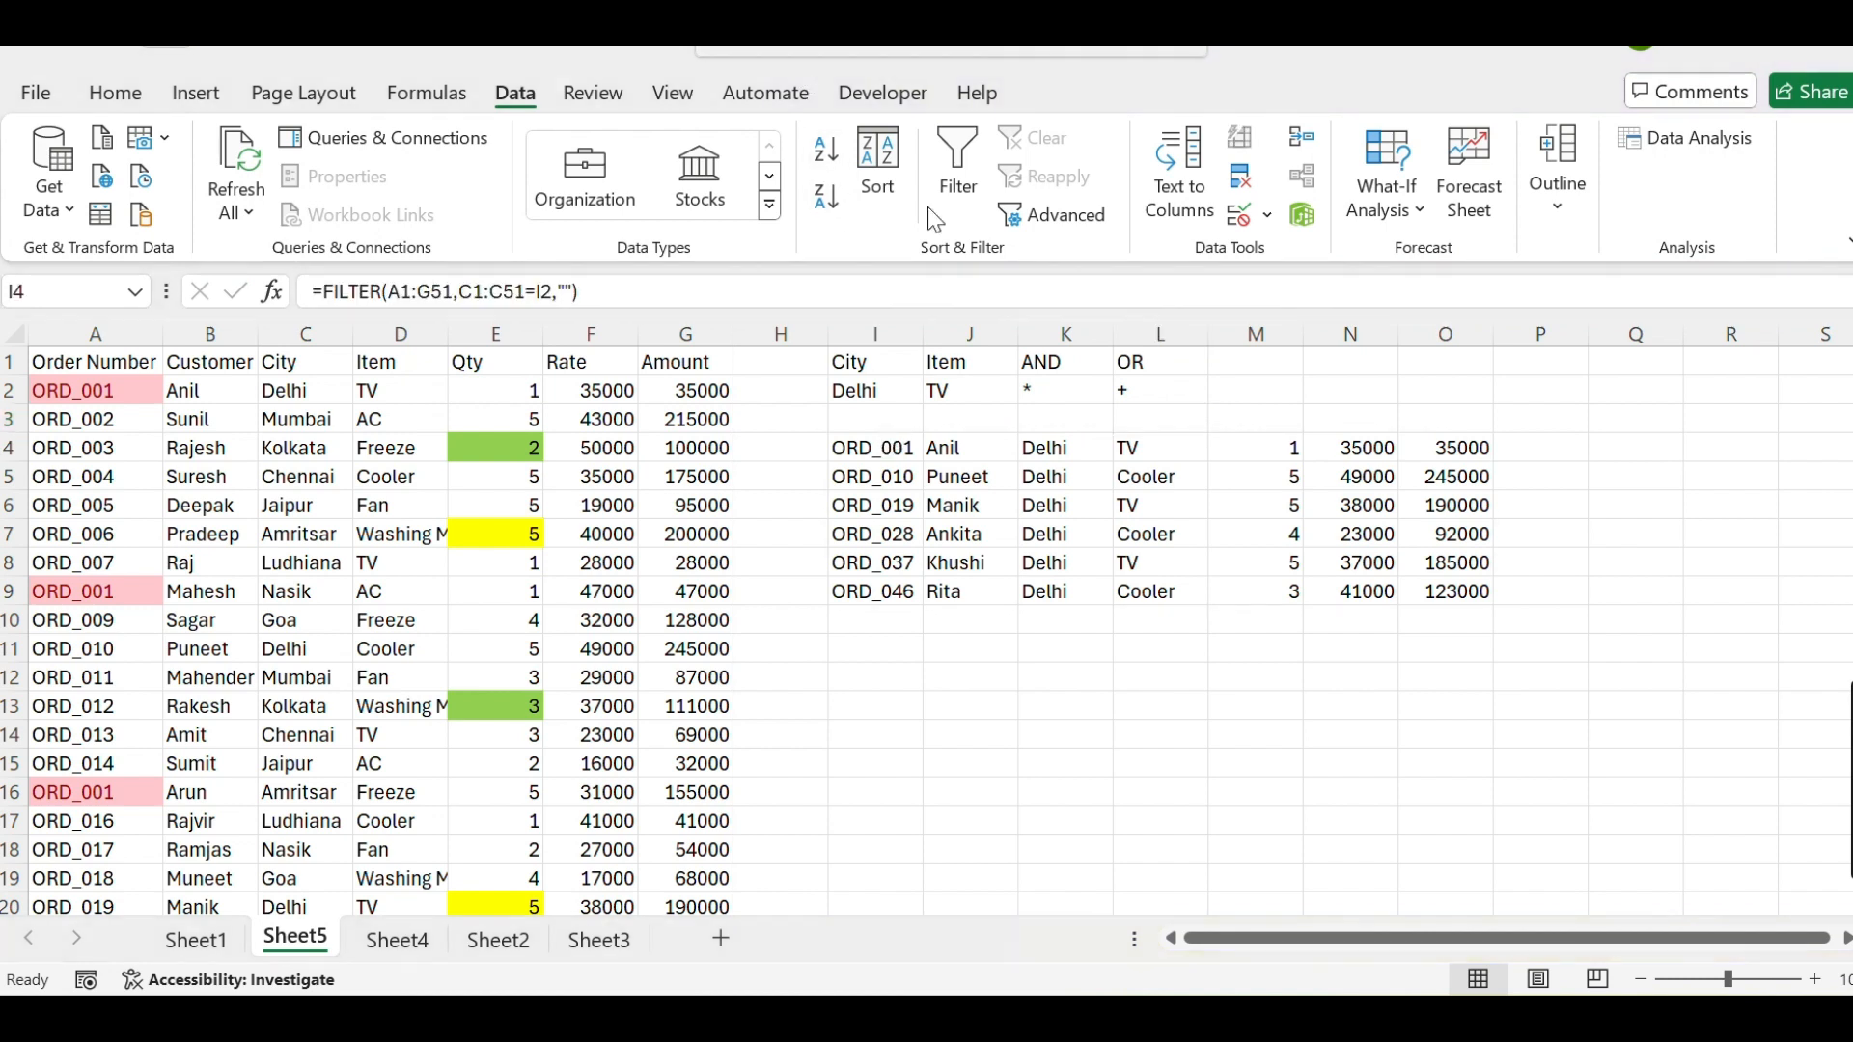
Enclose the City condition C1:C51=I2 of the I4 formula in parentheses and append *( for a second condition
{"action": "left_click", "coordinate": [876, 444]}
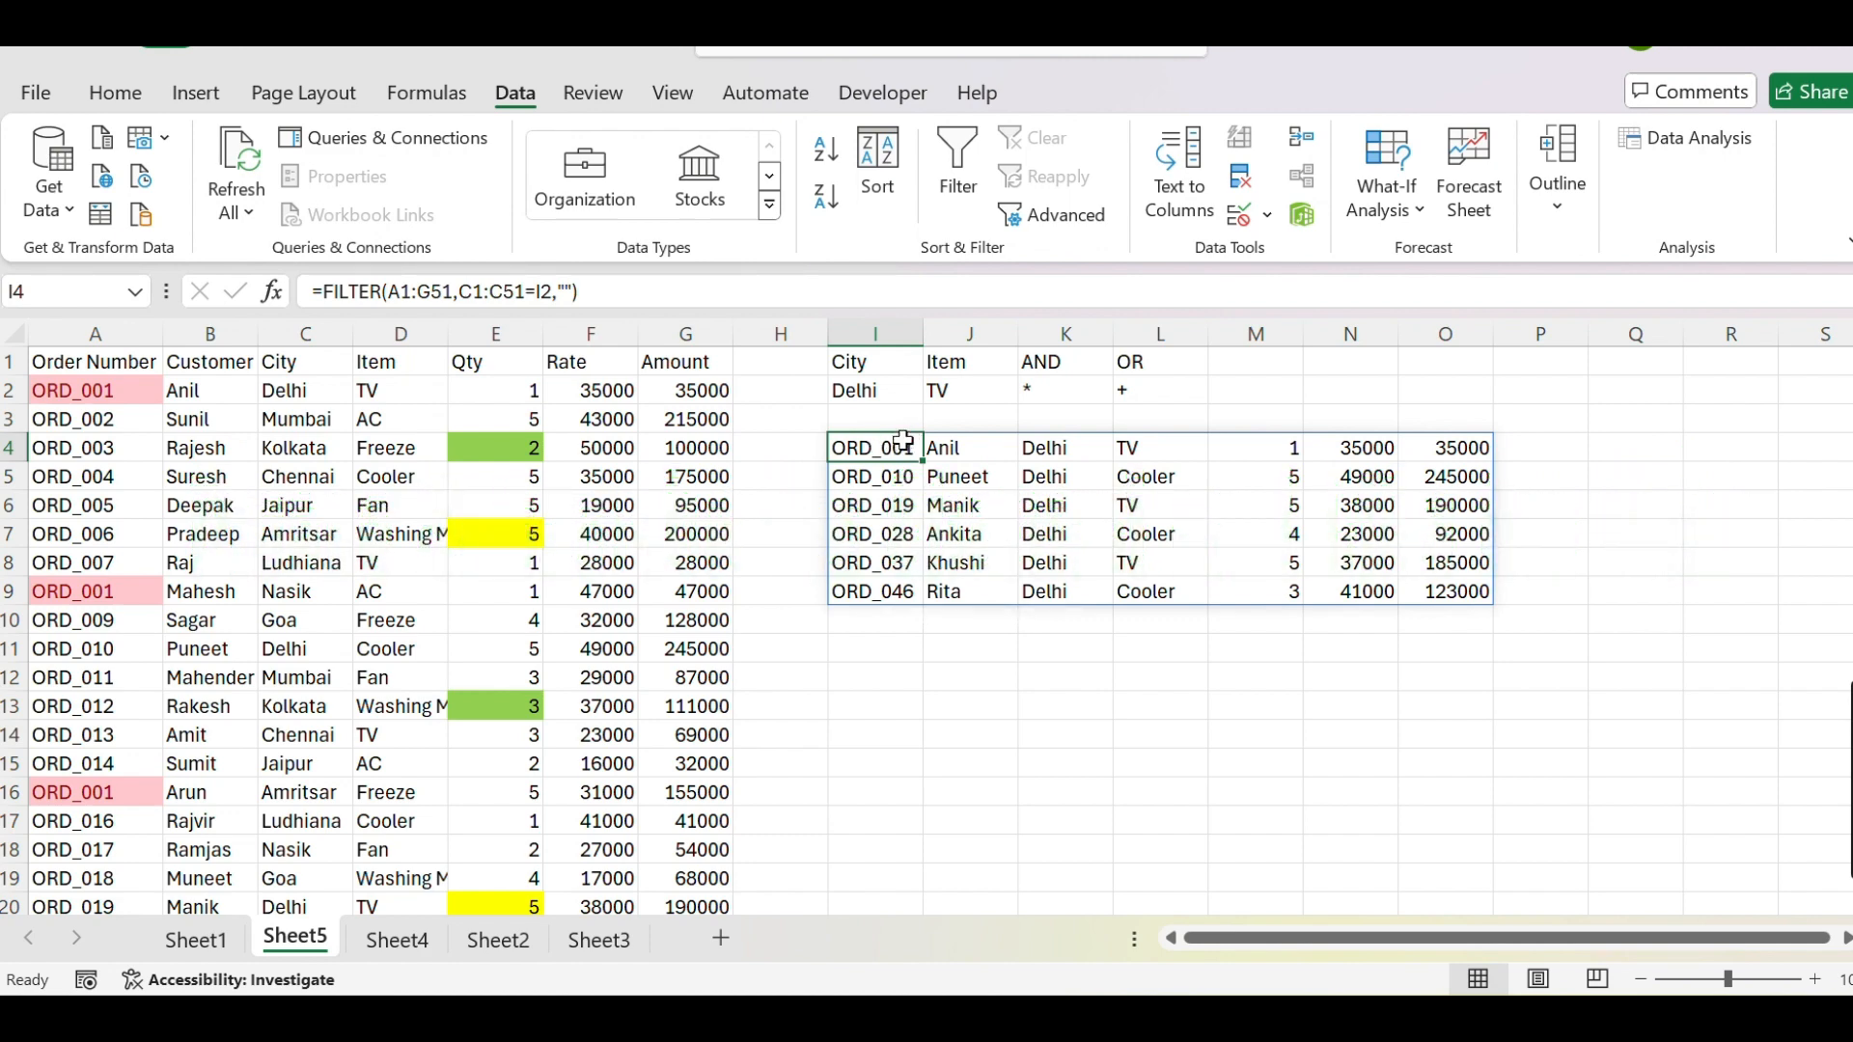
{"action": "left_click", "coordinate": [462, 293]}
{"action": "left_click", "coordinate": [459, 292]}
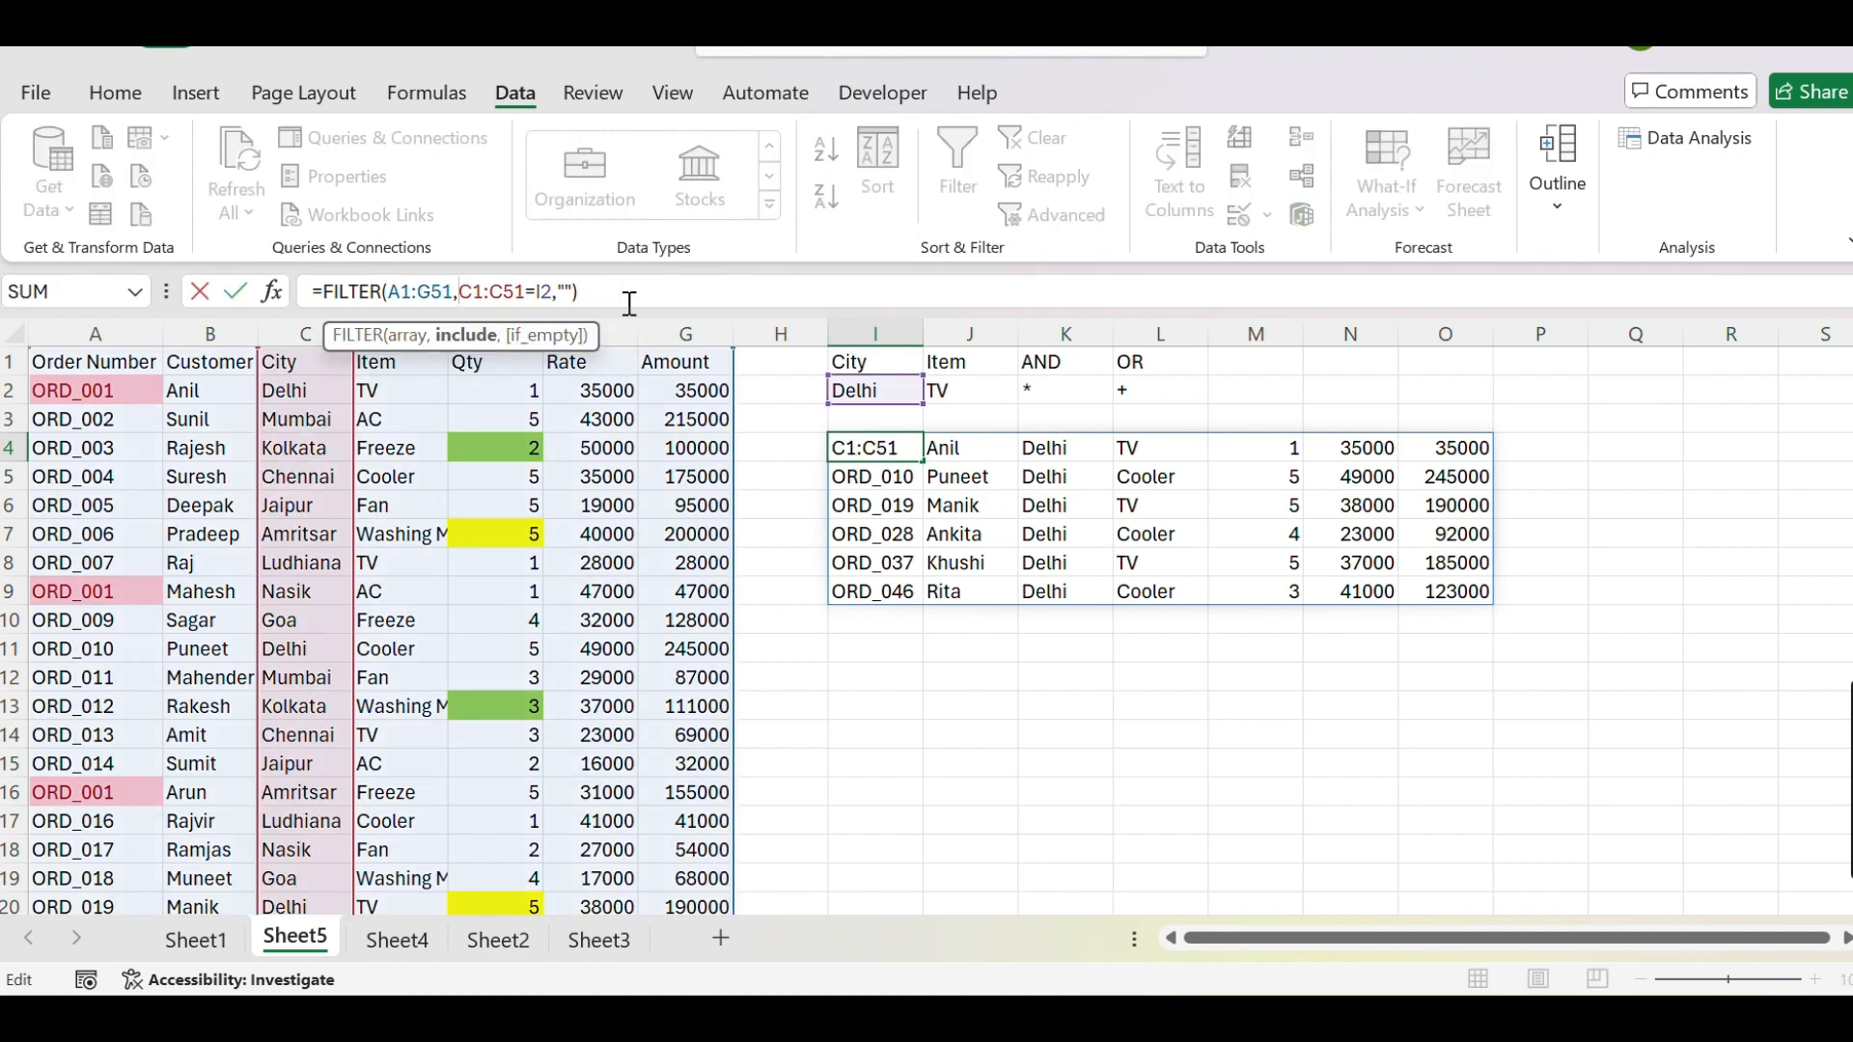
{"action": "type", "text": "("}
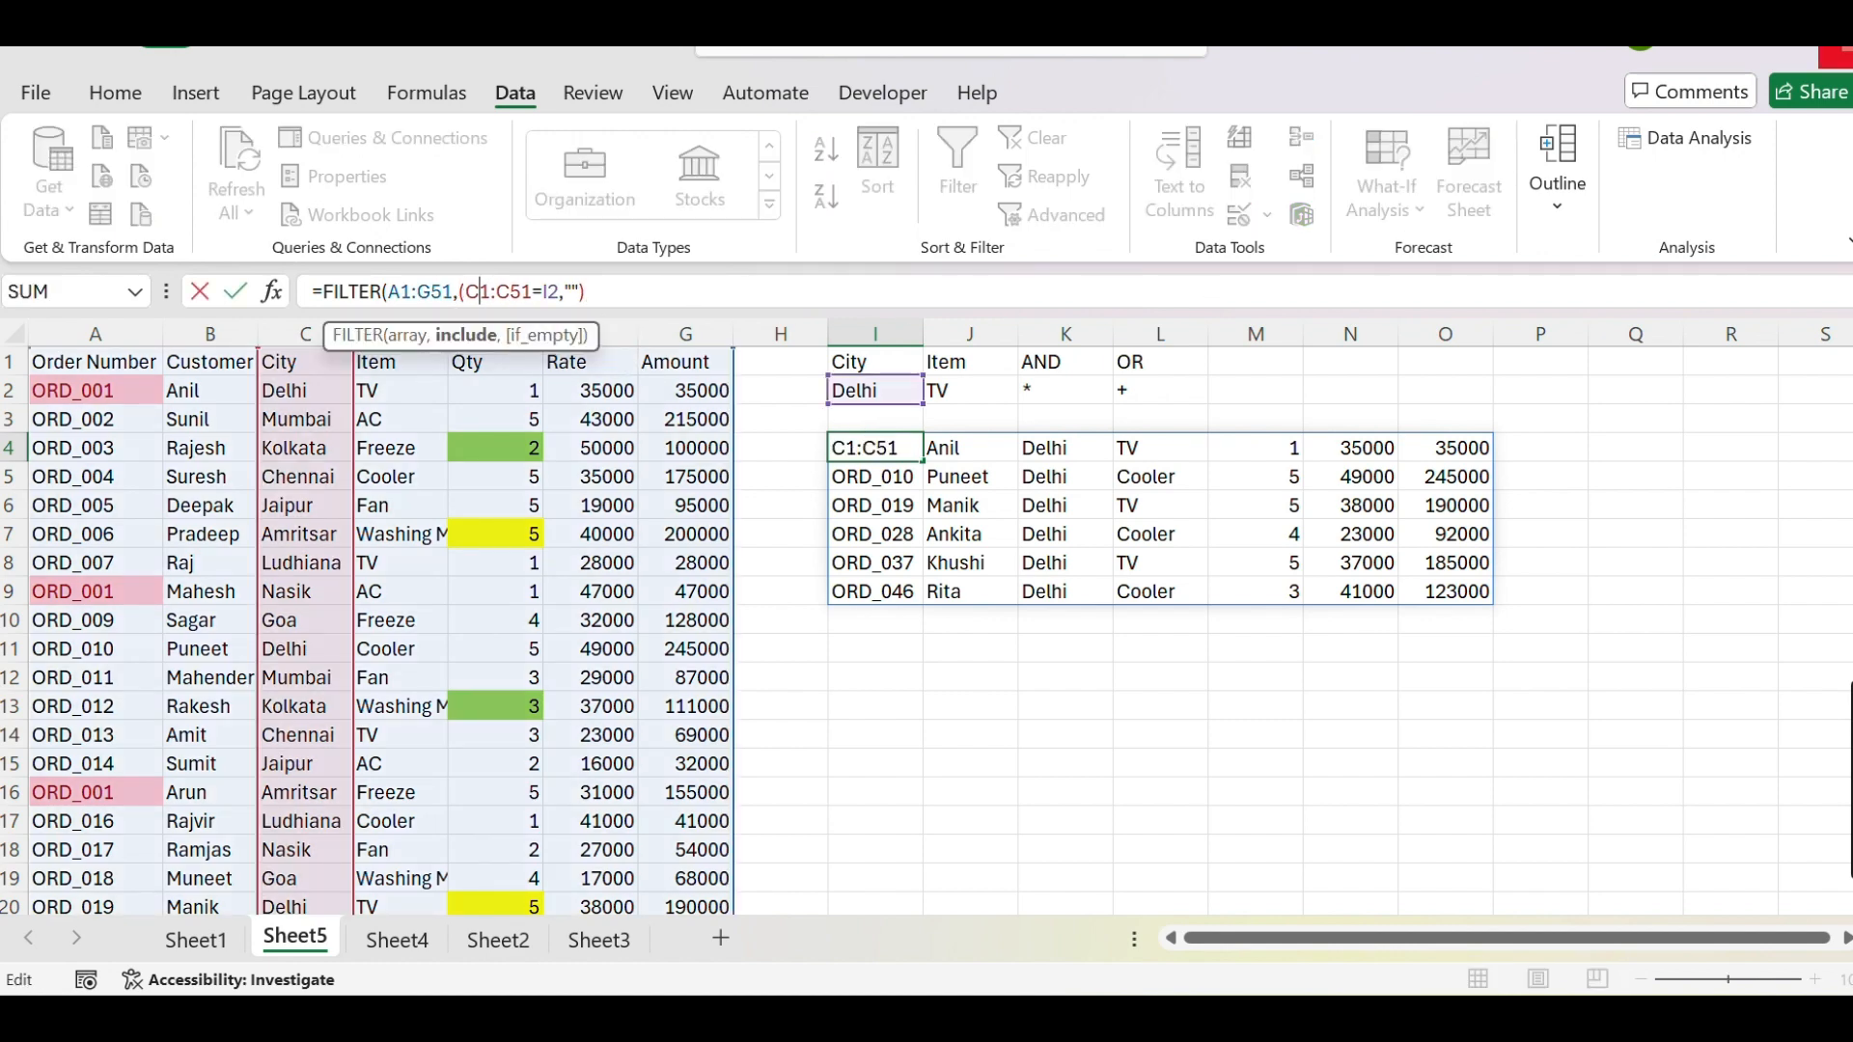
{"action": "key", "text": "Right"}
{"action": "key", "text": "Right"}
{"action": "key", "text": "Right"}
{"action": "key", "text": "Right"}
{"action": "type", "text": ")*("}
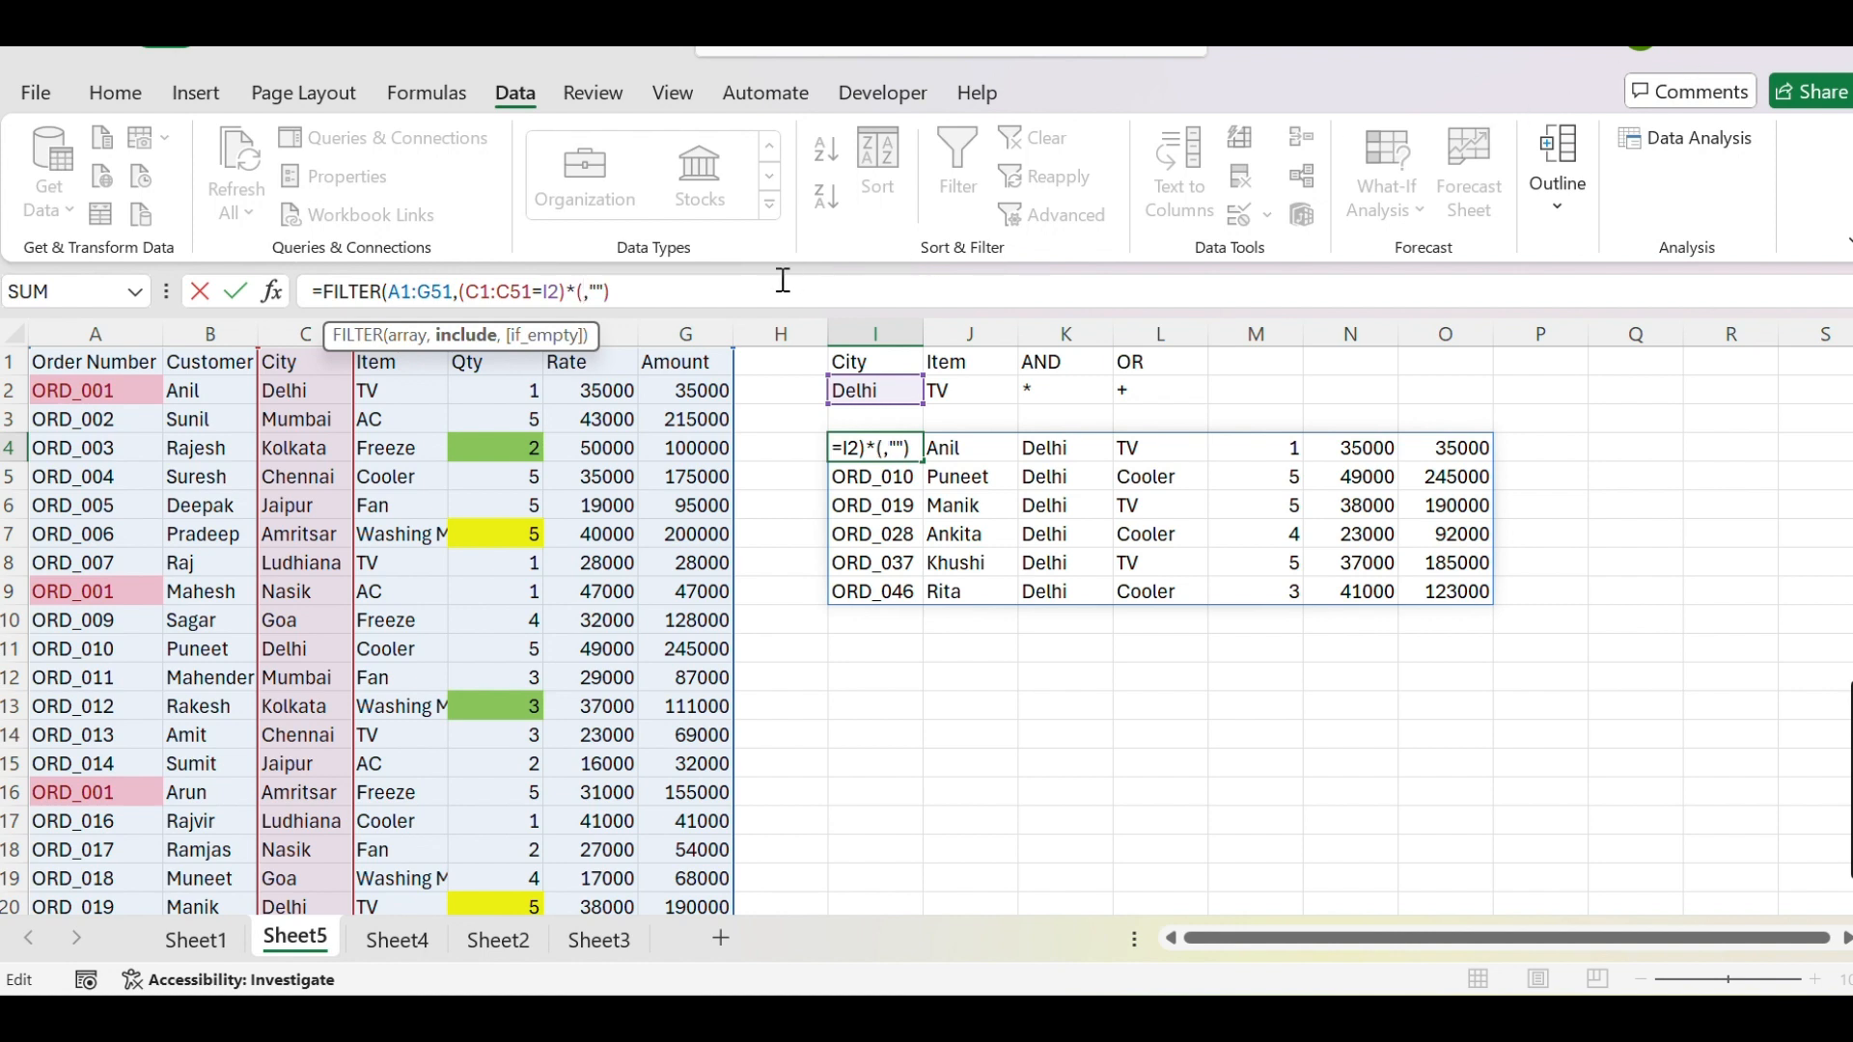
Complete the second condition of the I4 FILTER formula as (D1:D51=J2) so both City and Item must match
{"action": "left_click", "coordinate": [391, 368]}
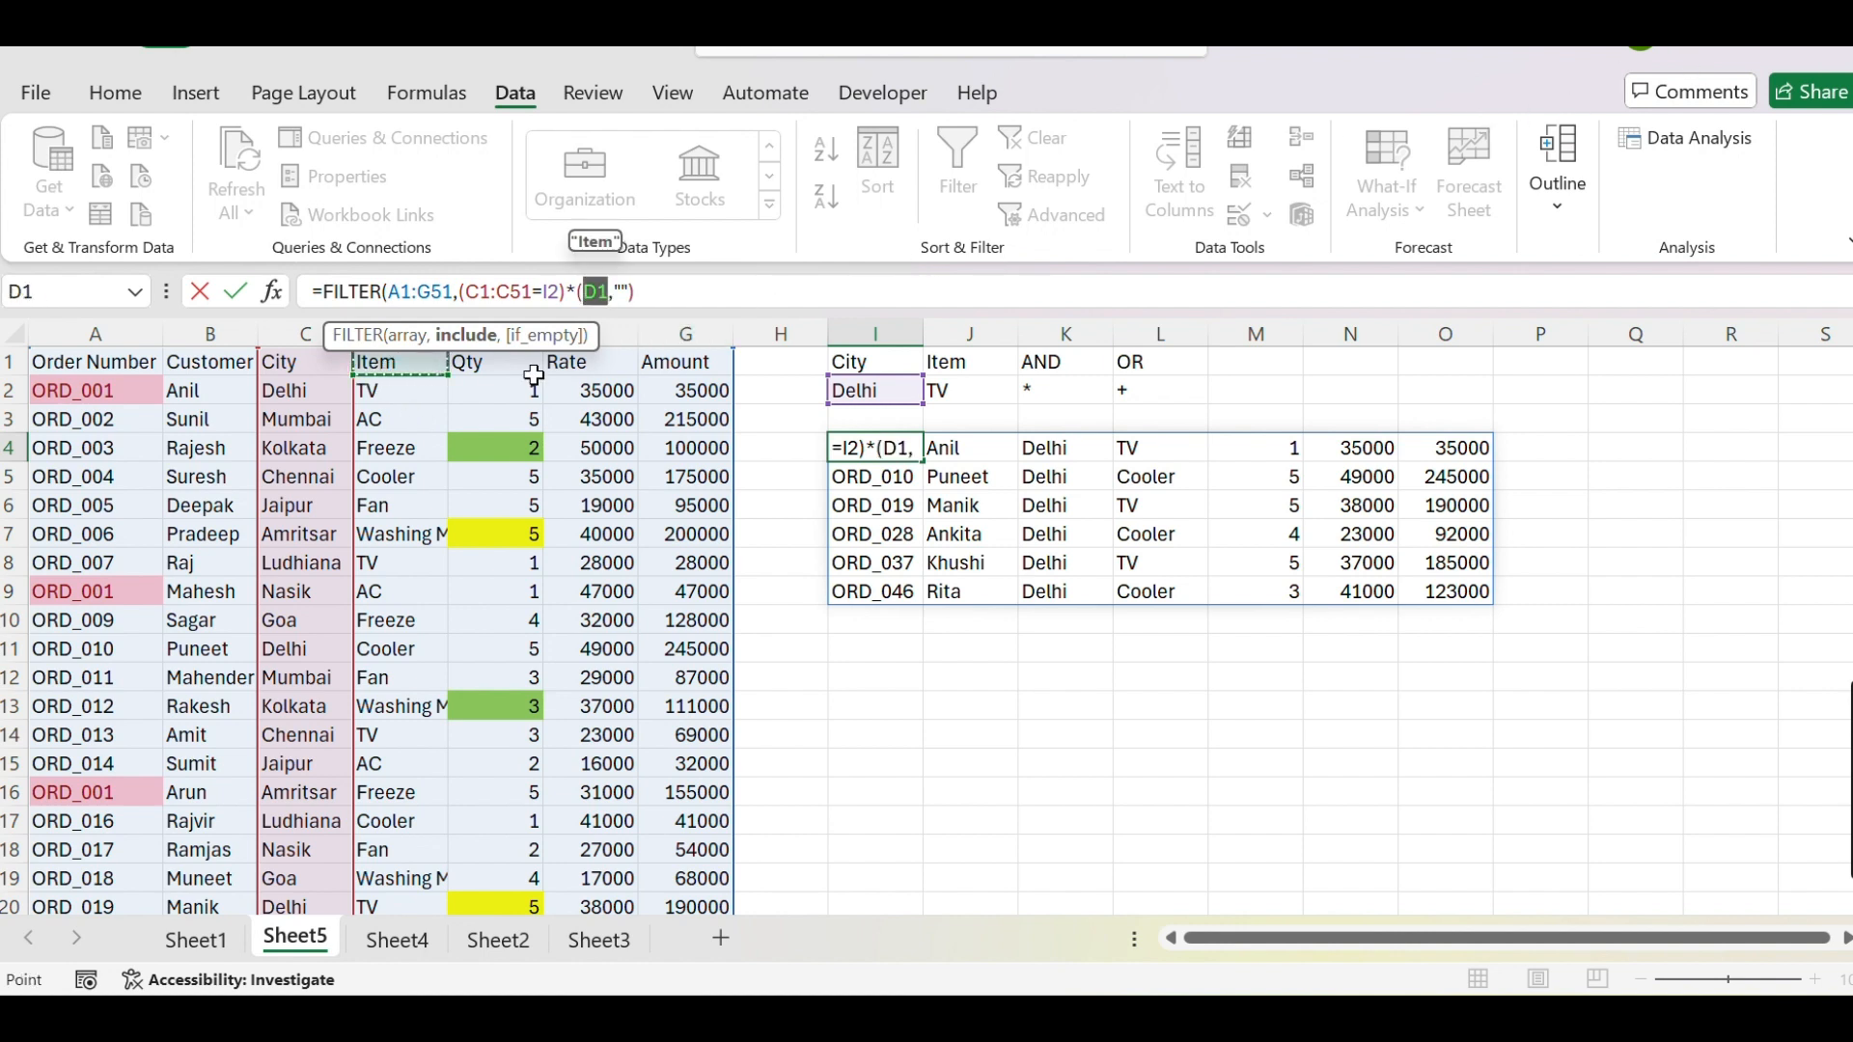
{"action": "key", "text": "ctrl+shift+Down"}
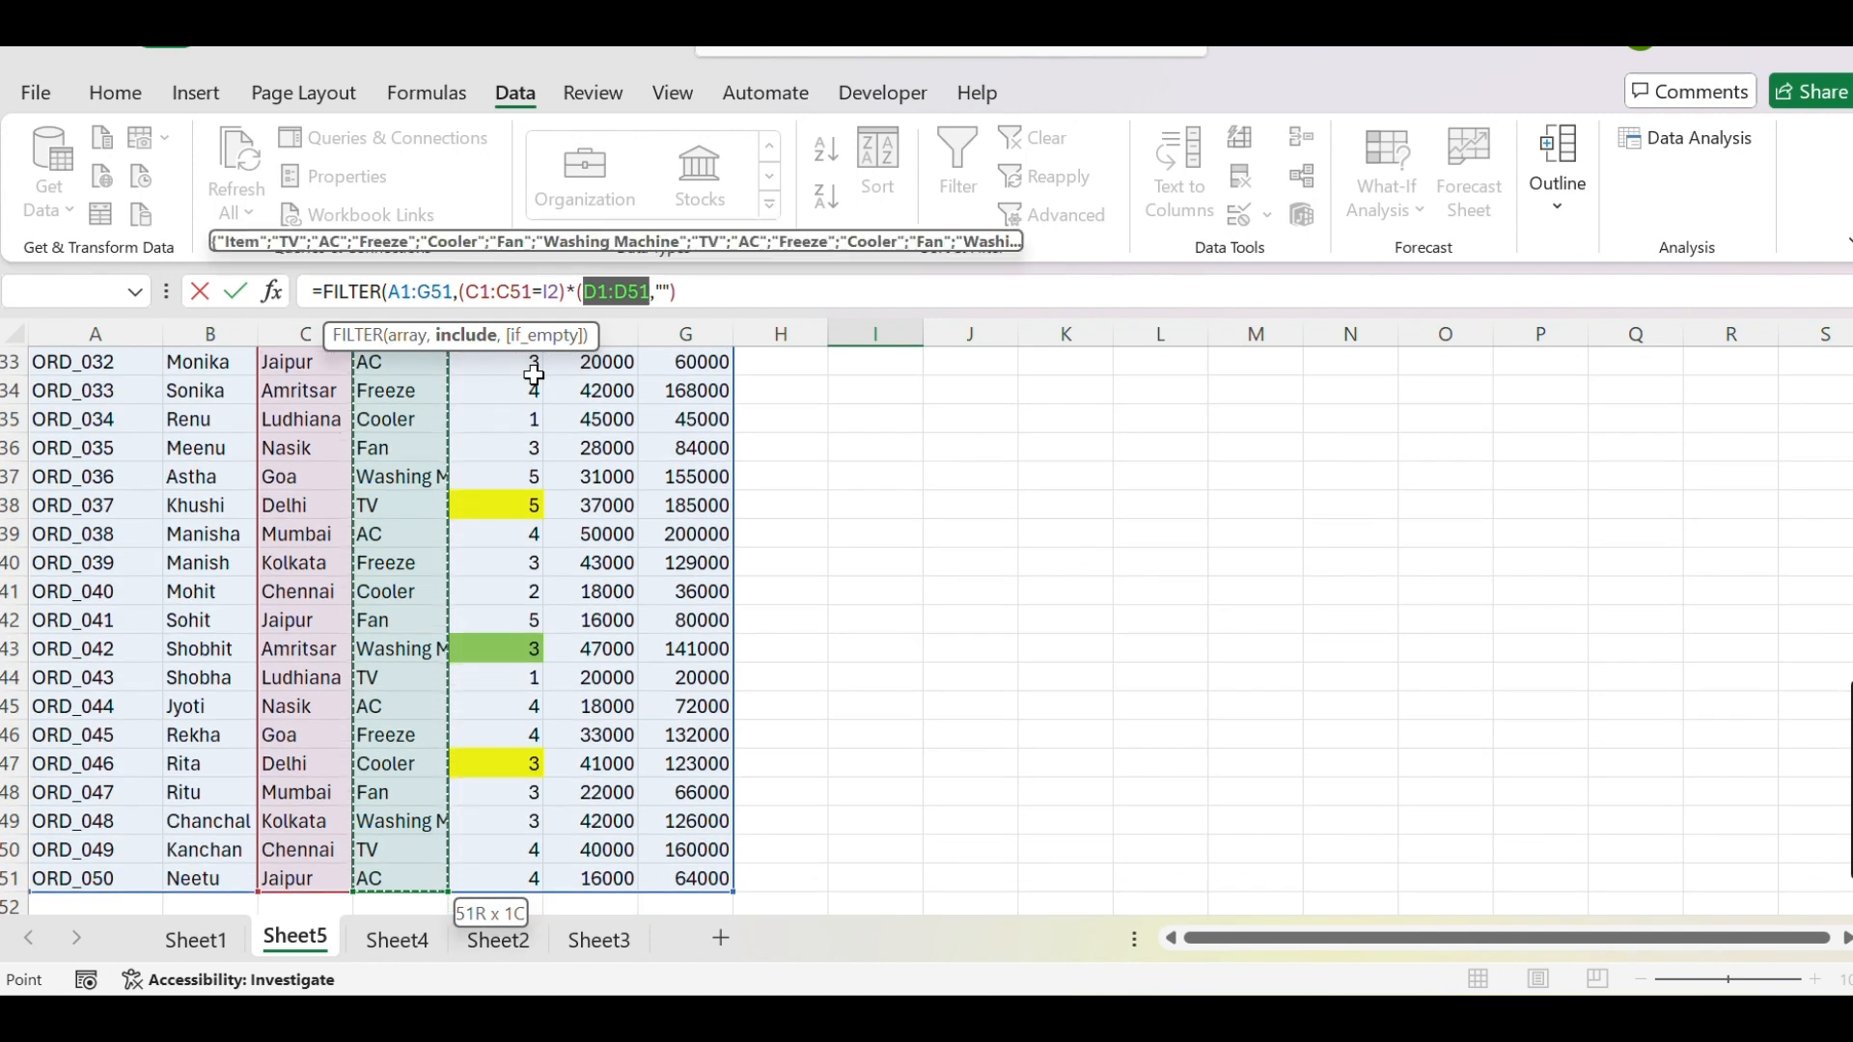
{"action": "type", "text": ")"}
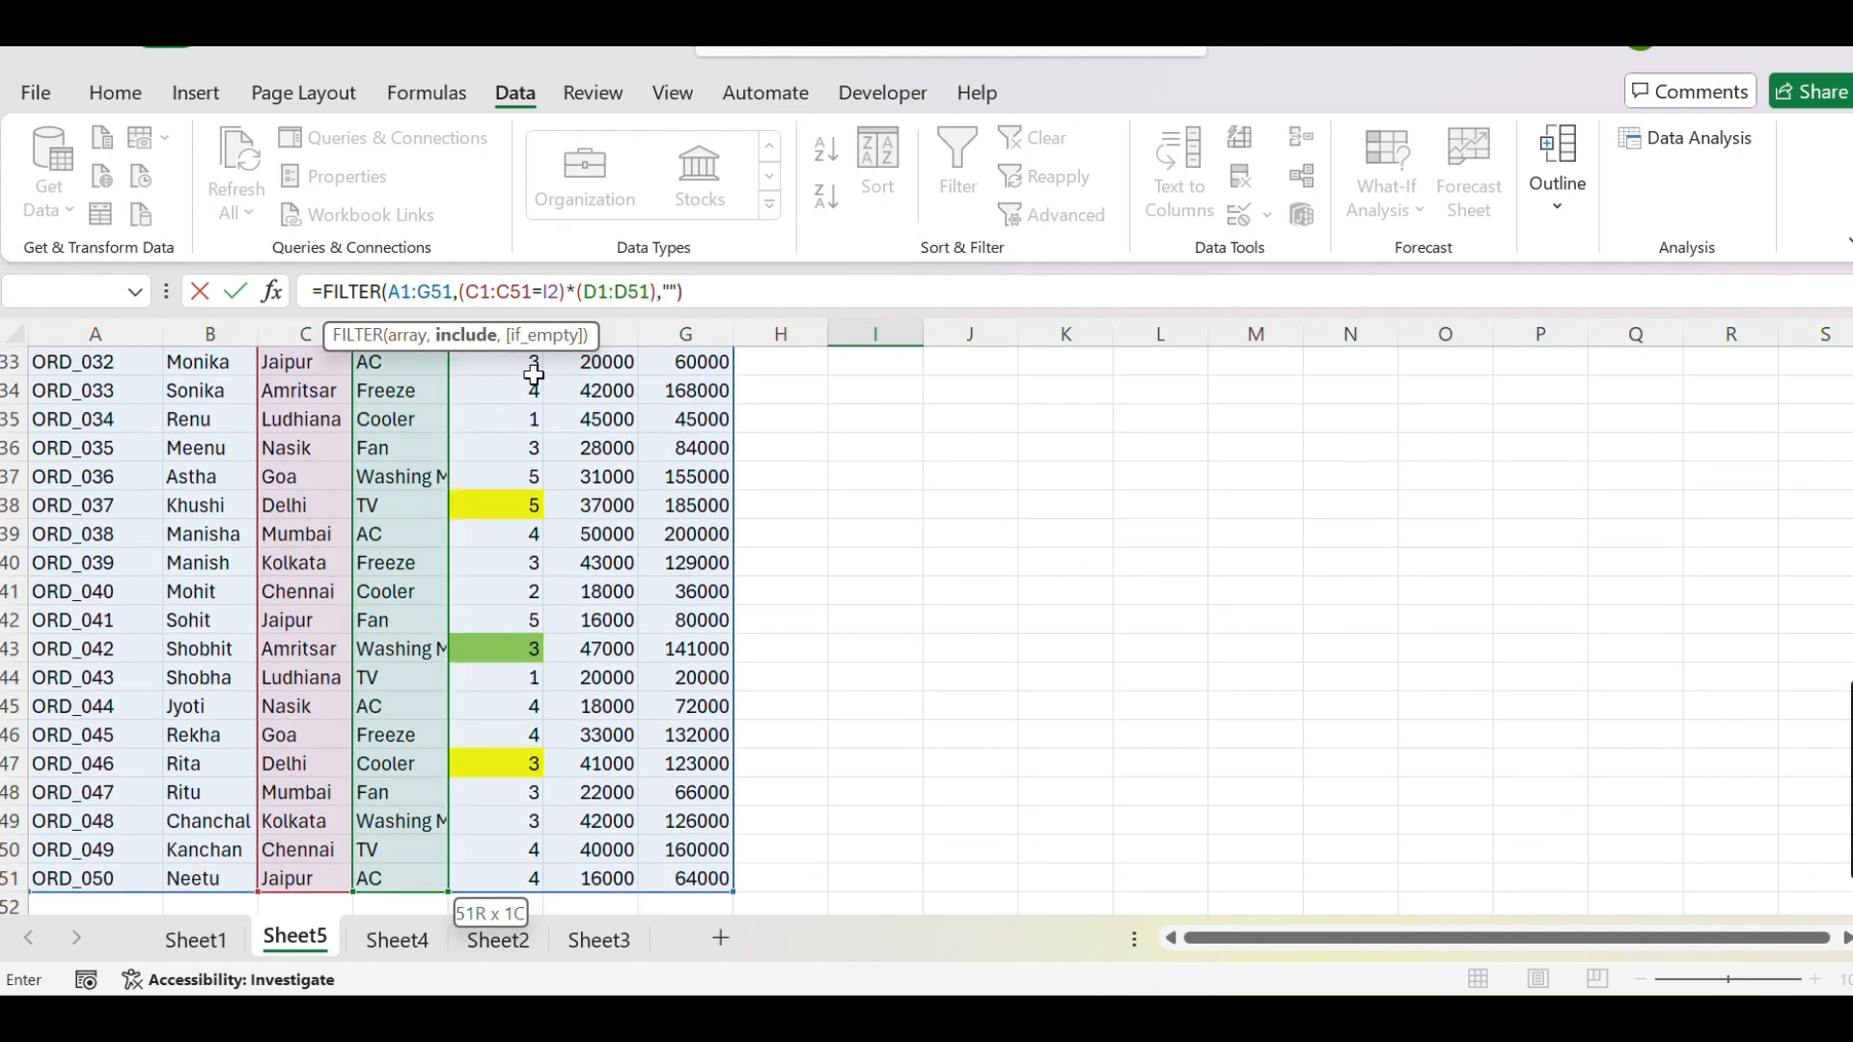
{"action": "key", "text": "BackSpace"}
{"action": "type", "text": "="}
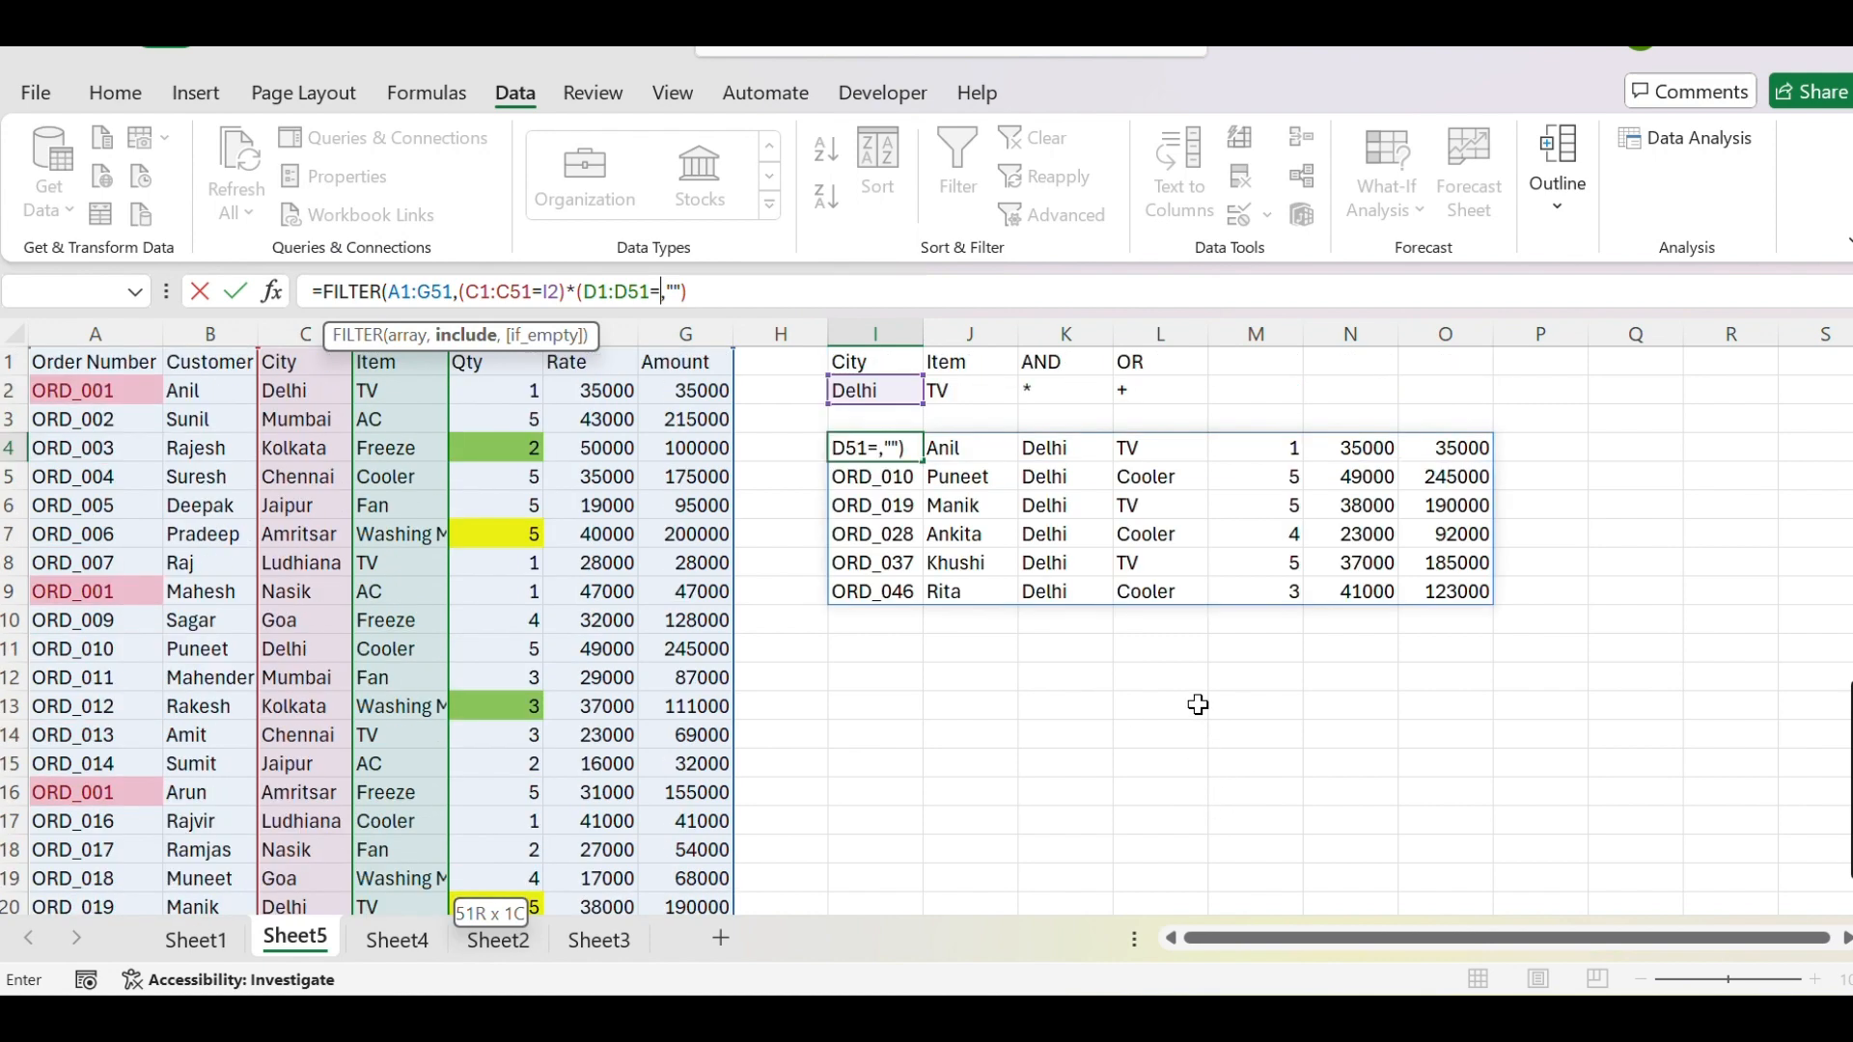
{"action": "left_click", "coordinate": [988, 386]}
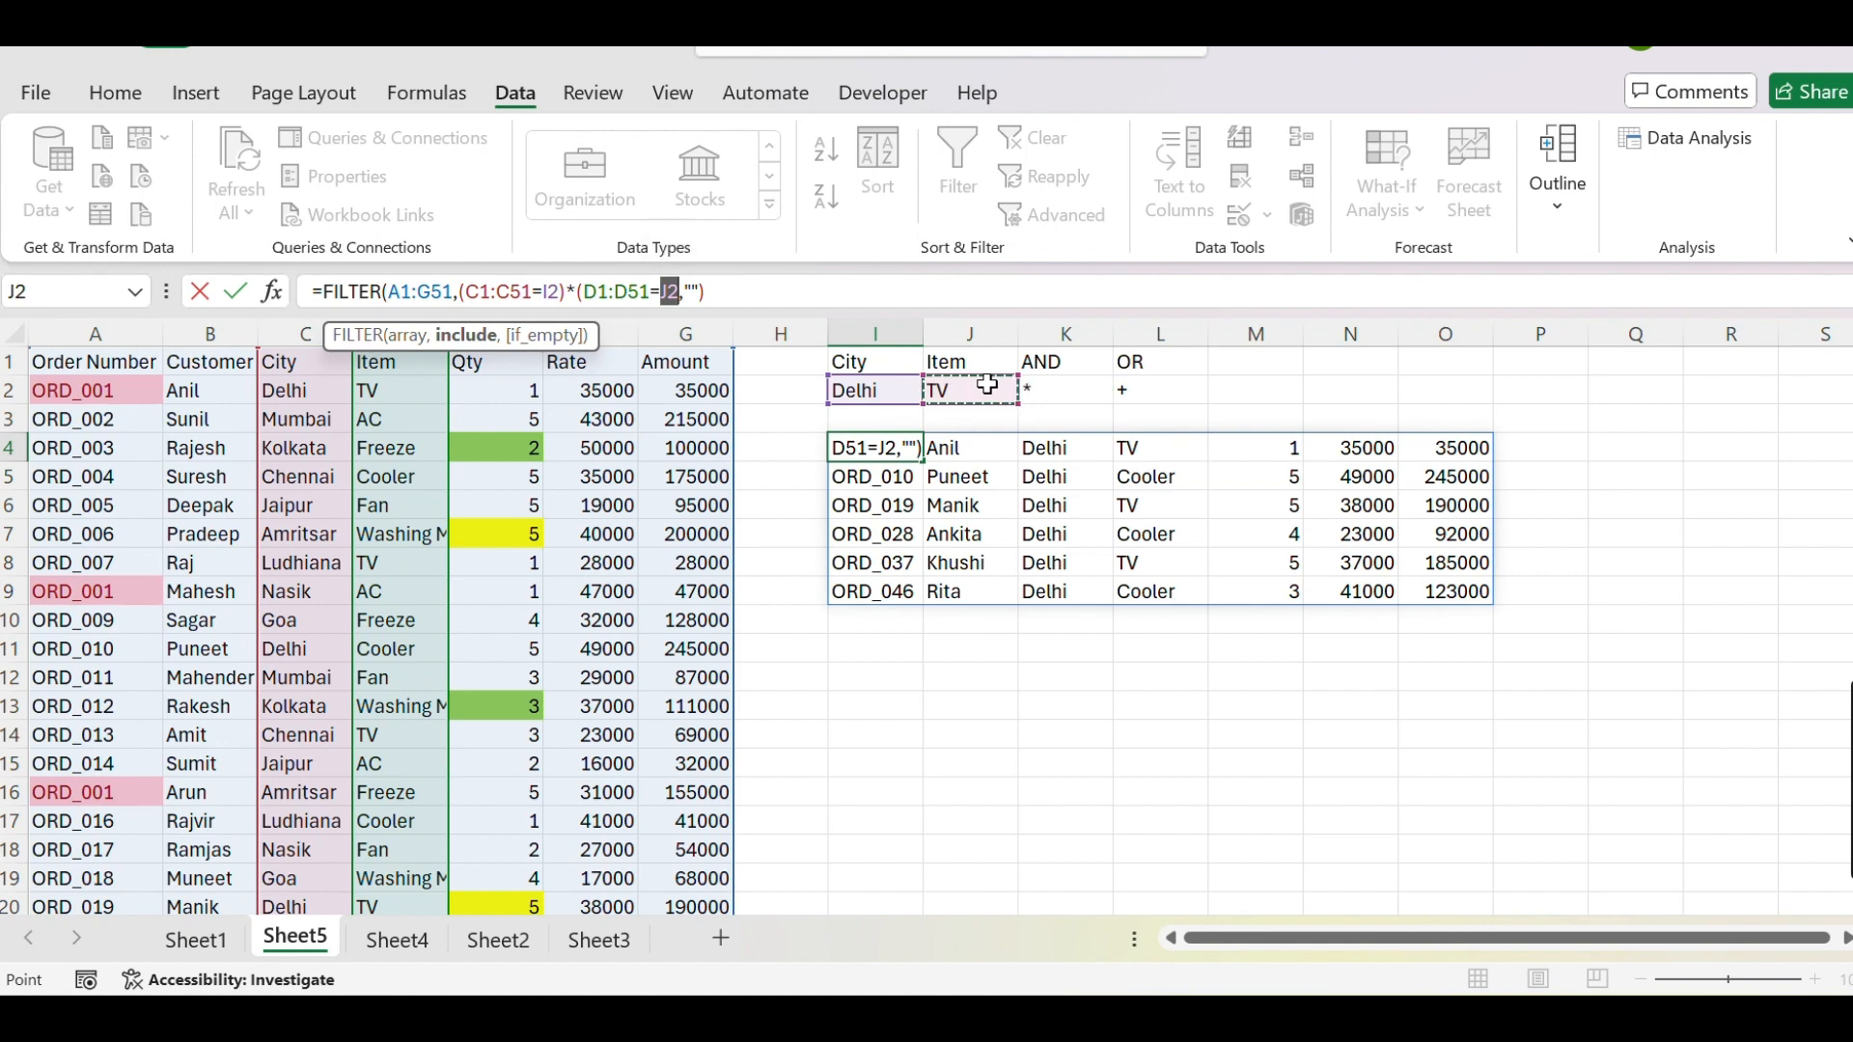
{"action": "type", "text": ")"}
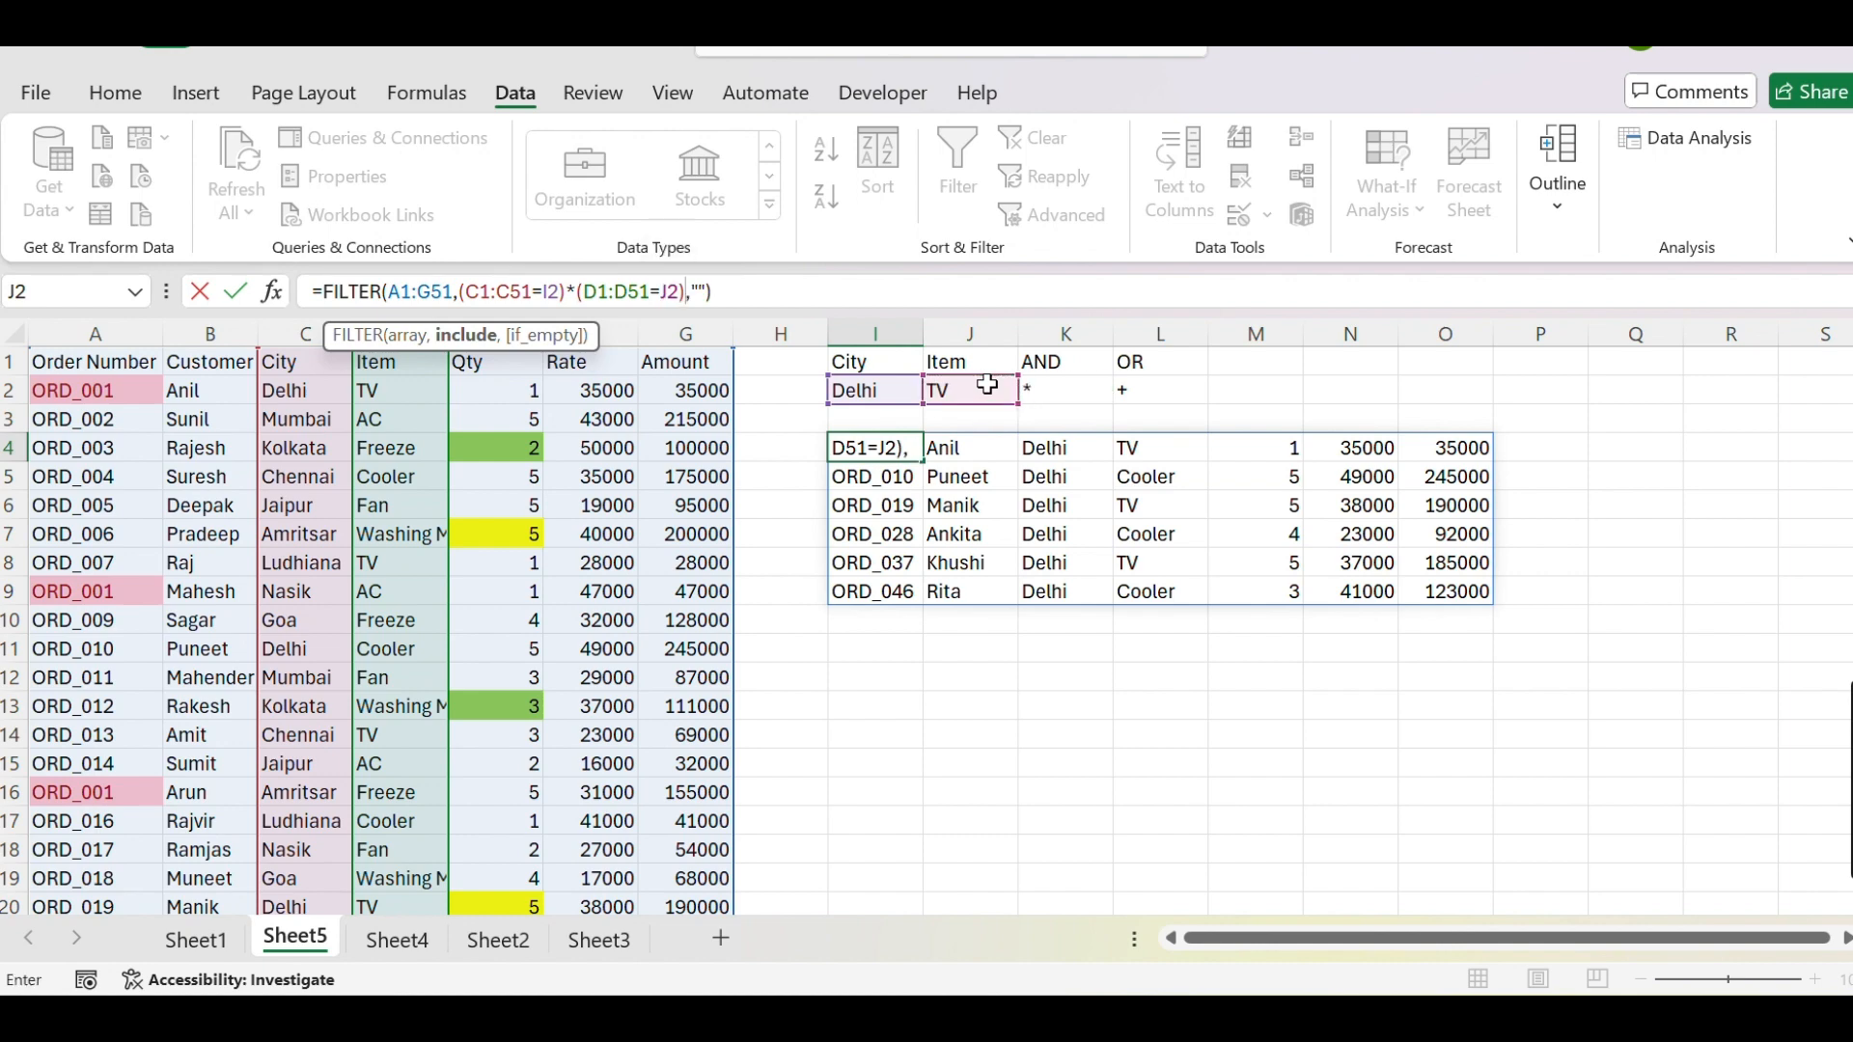
{"action": "key", "text": "Return"}
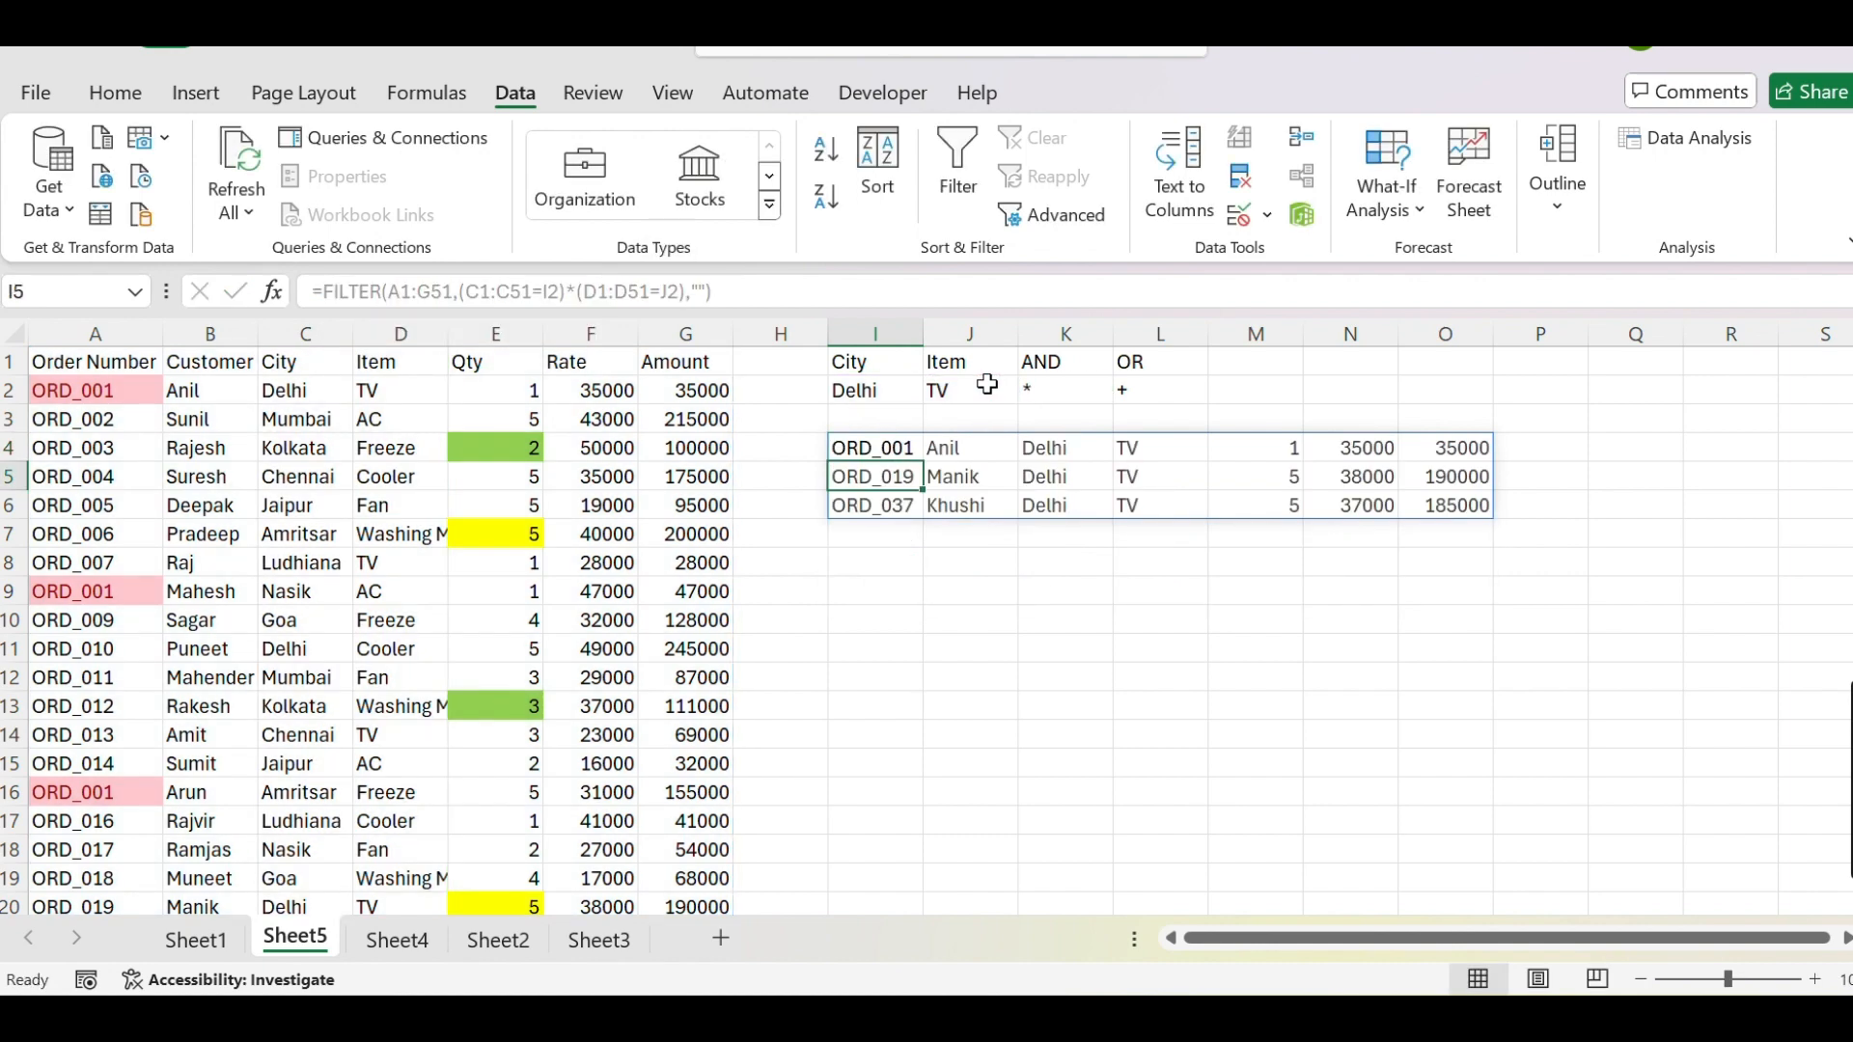
Replace the * between the City and Item conditions of the I4 FILTER formula with + for OR logic
{"action": "key", "text": "Up"}
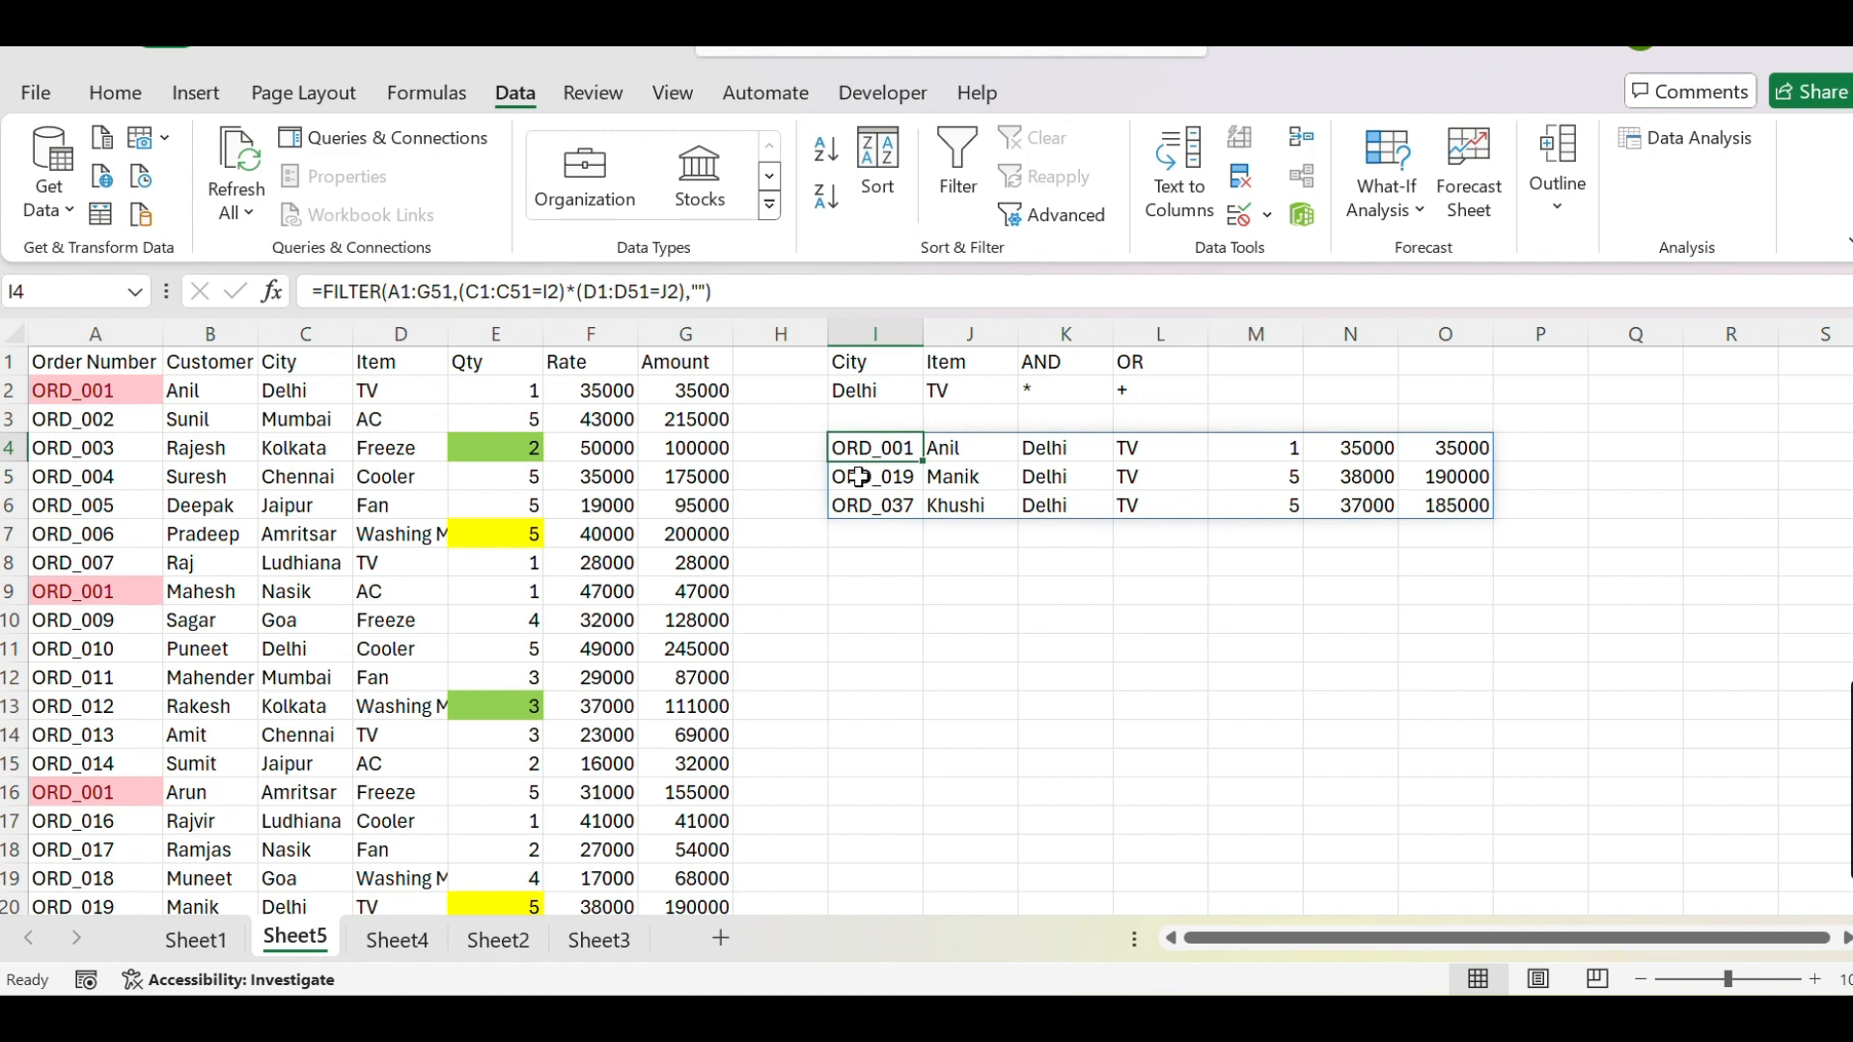
{"action": "left_click", "coordinate": [579, 291]}
{"action": "left_click", "coordinate": [579, 291]}
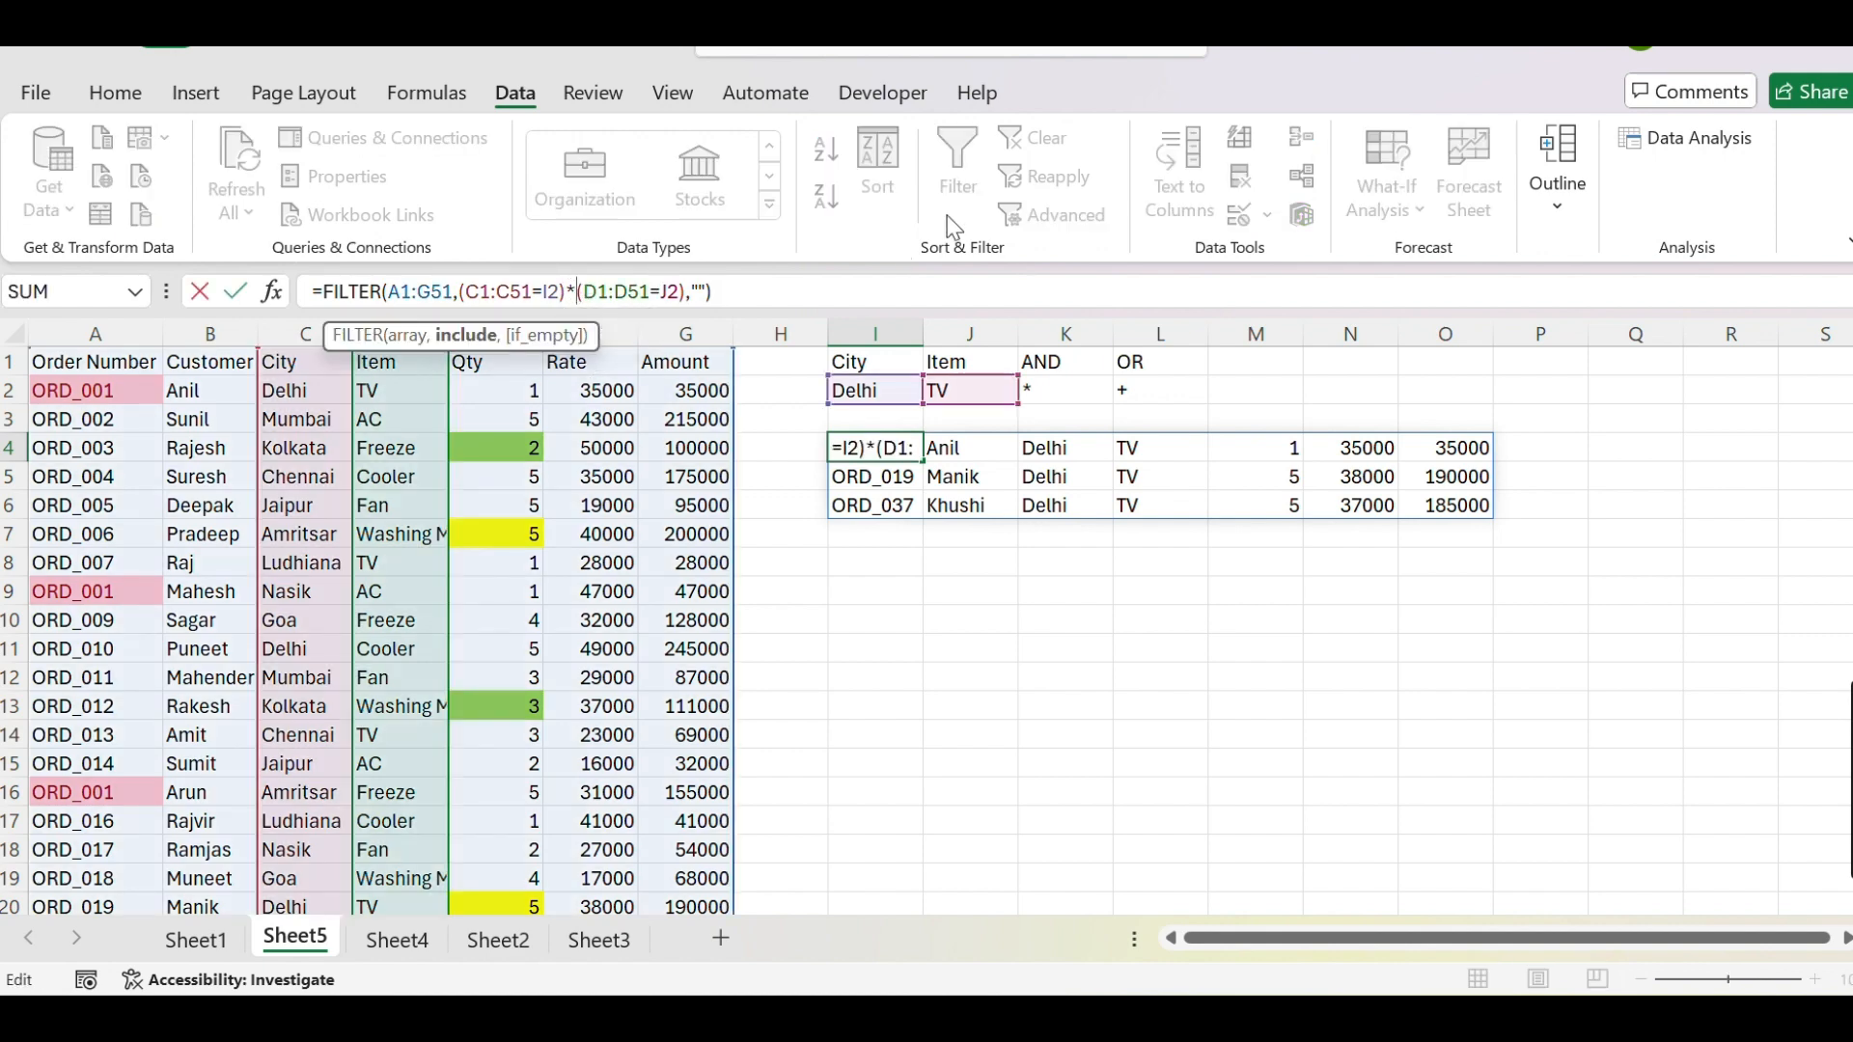
{"action": "key", "text": "shift+Left"}
{"action": "type", "text": "+"}
{"action": "key", "text": "Return"}
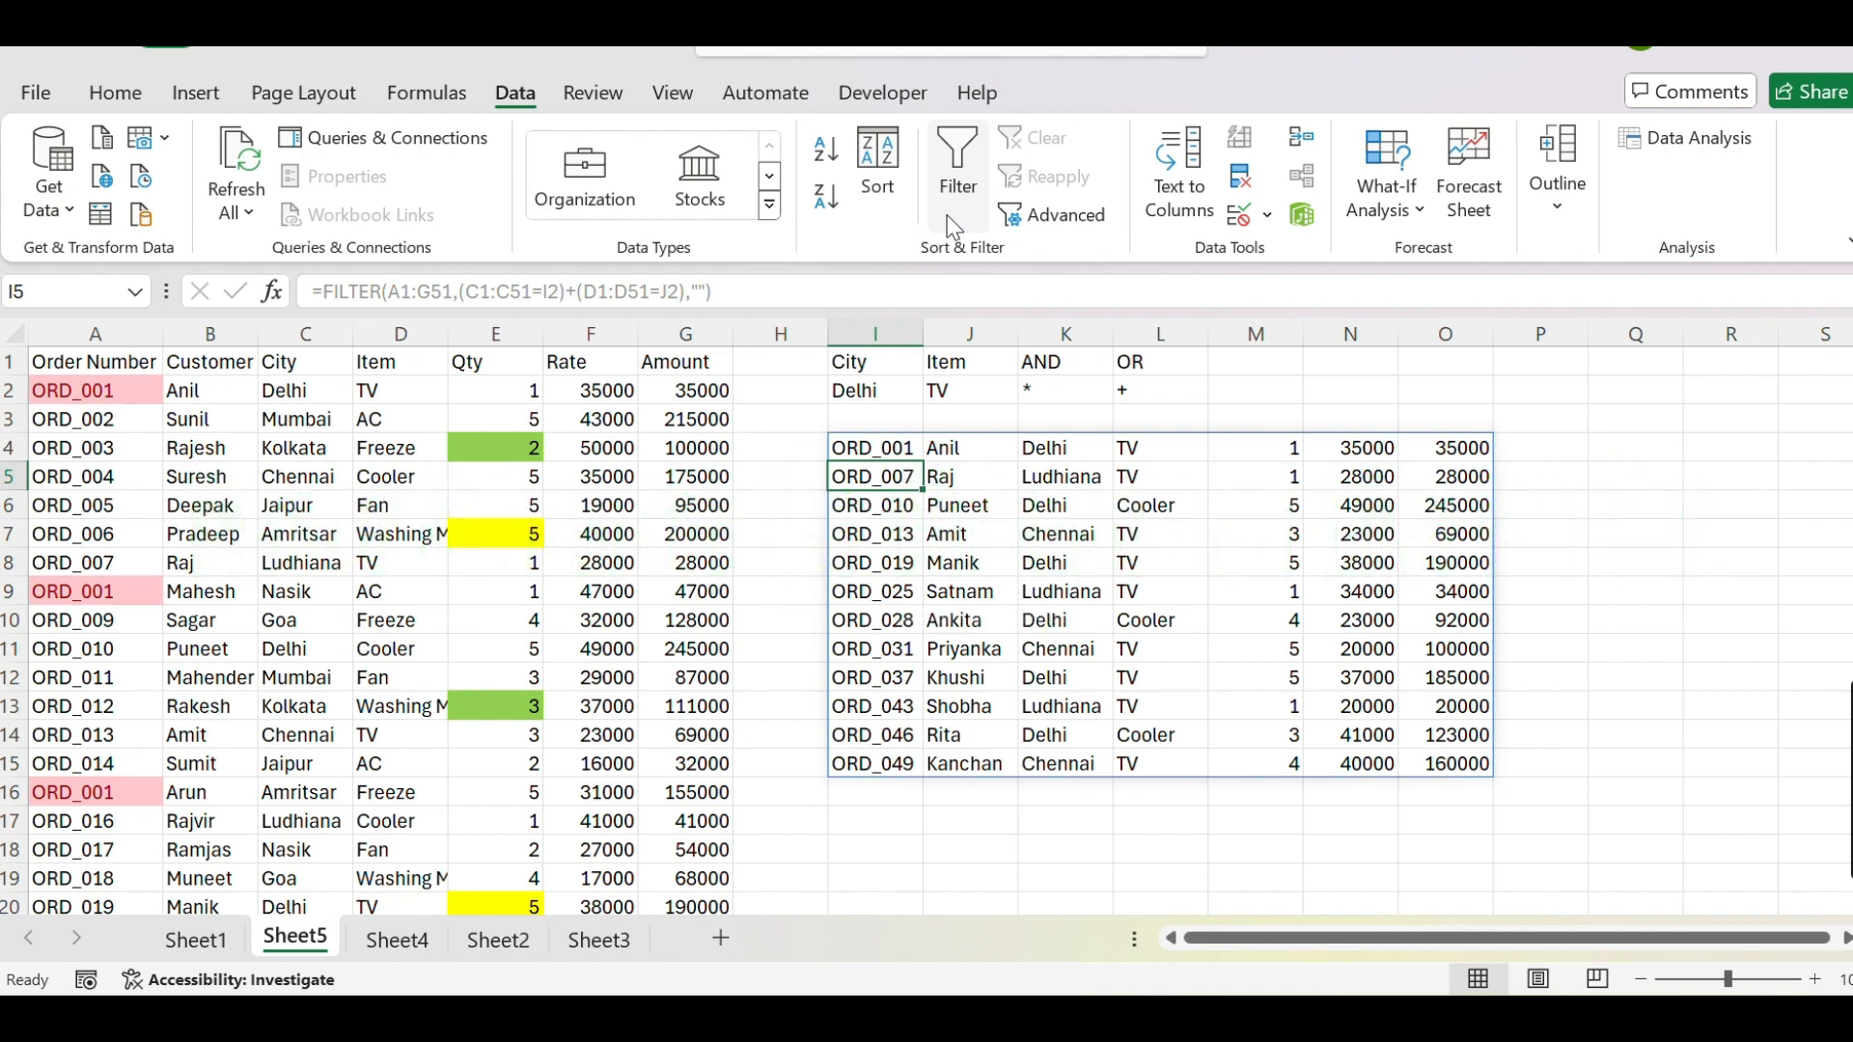
{"action": "left_click", "coordinate": [912, 570]}
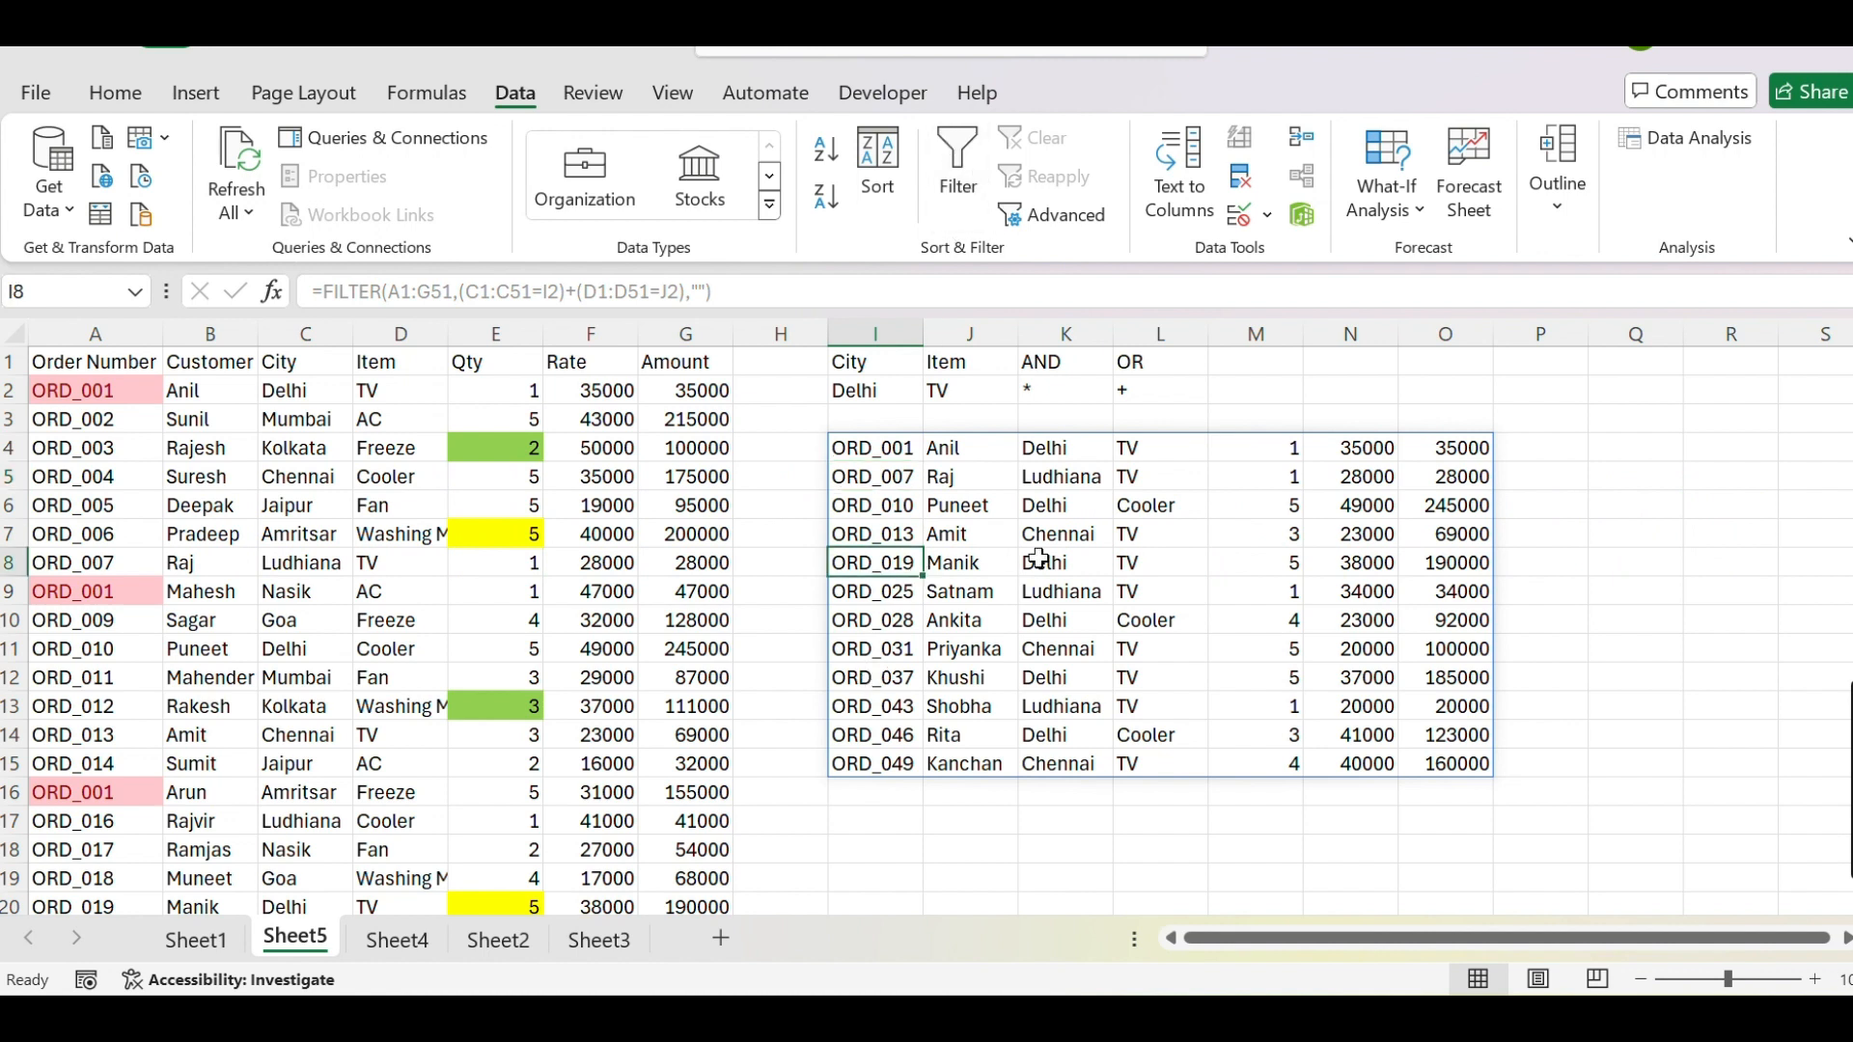
{"action": "left_click", "coordinate": [1532, 557]}
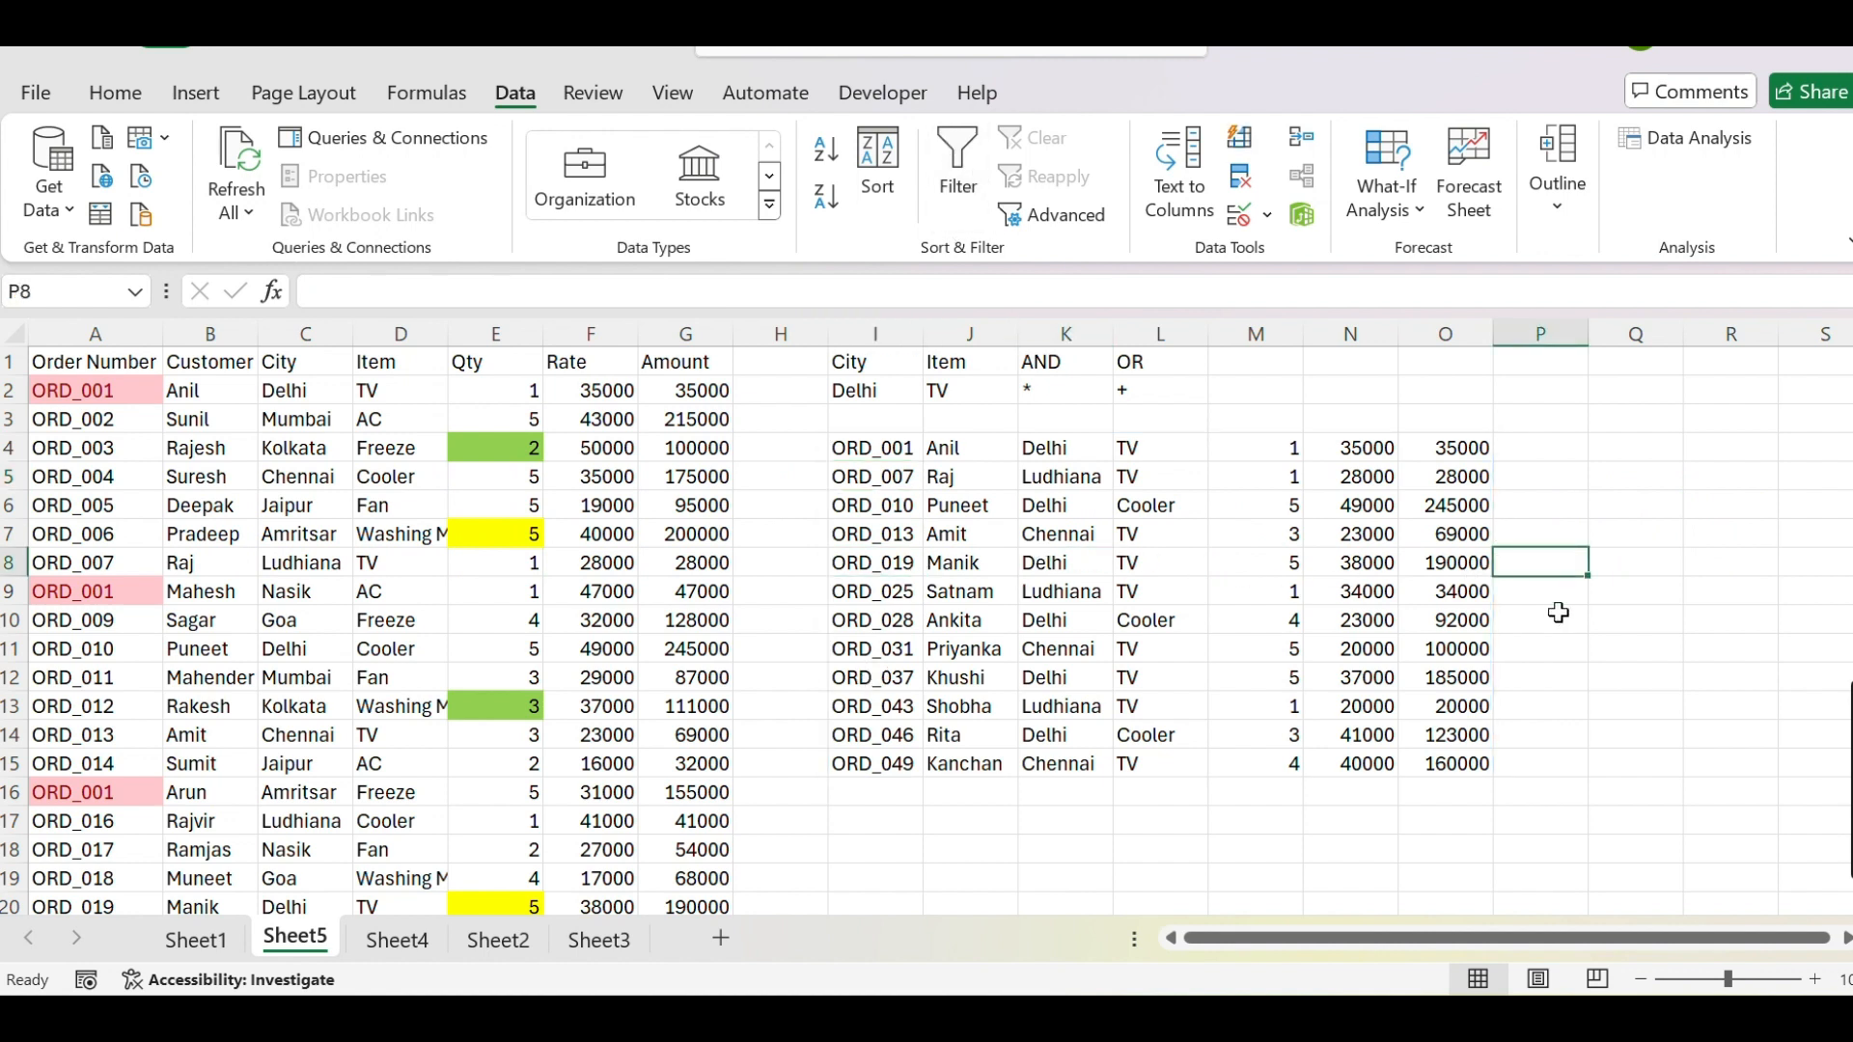
{"action": "left_click", "coordinate": [1477, 705]}
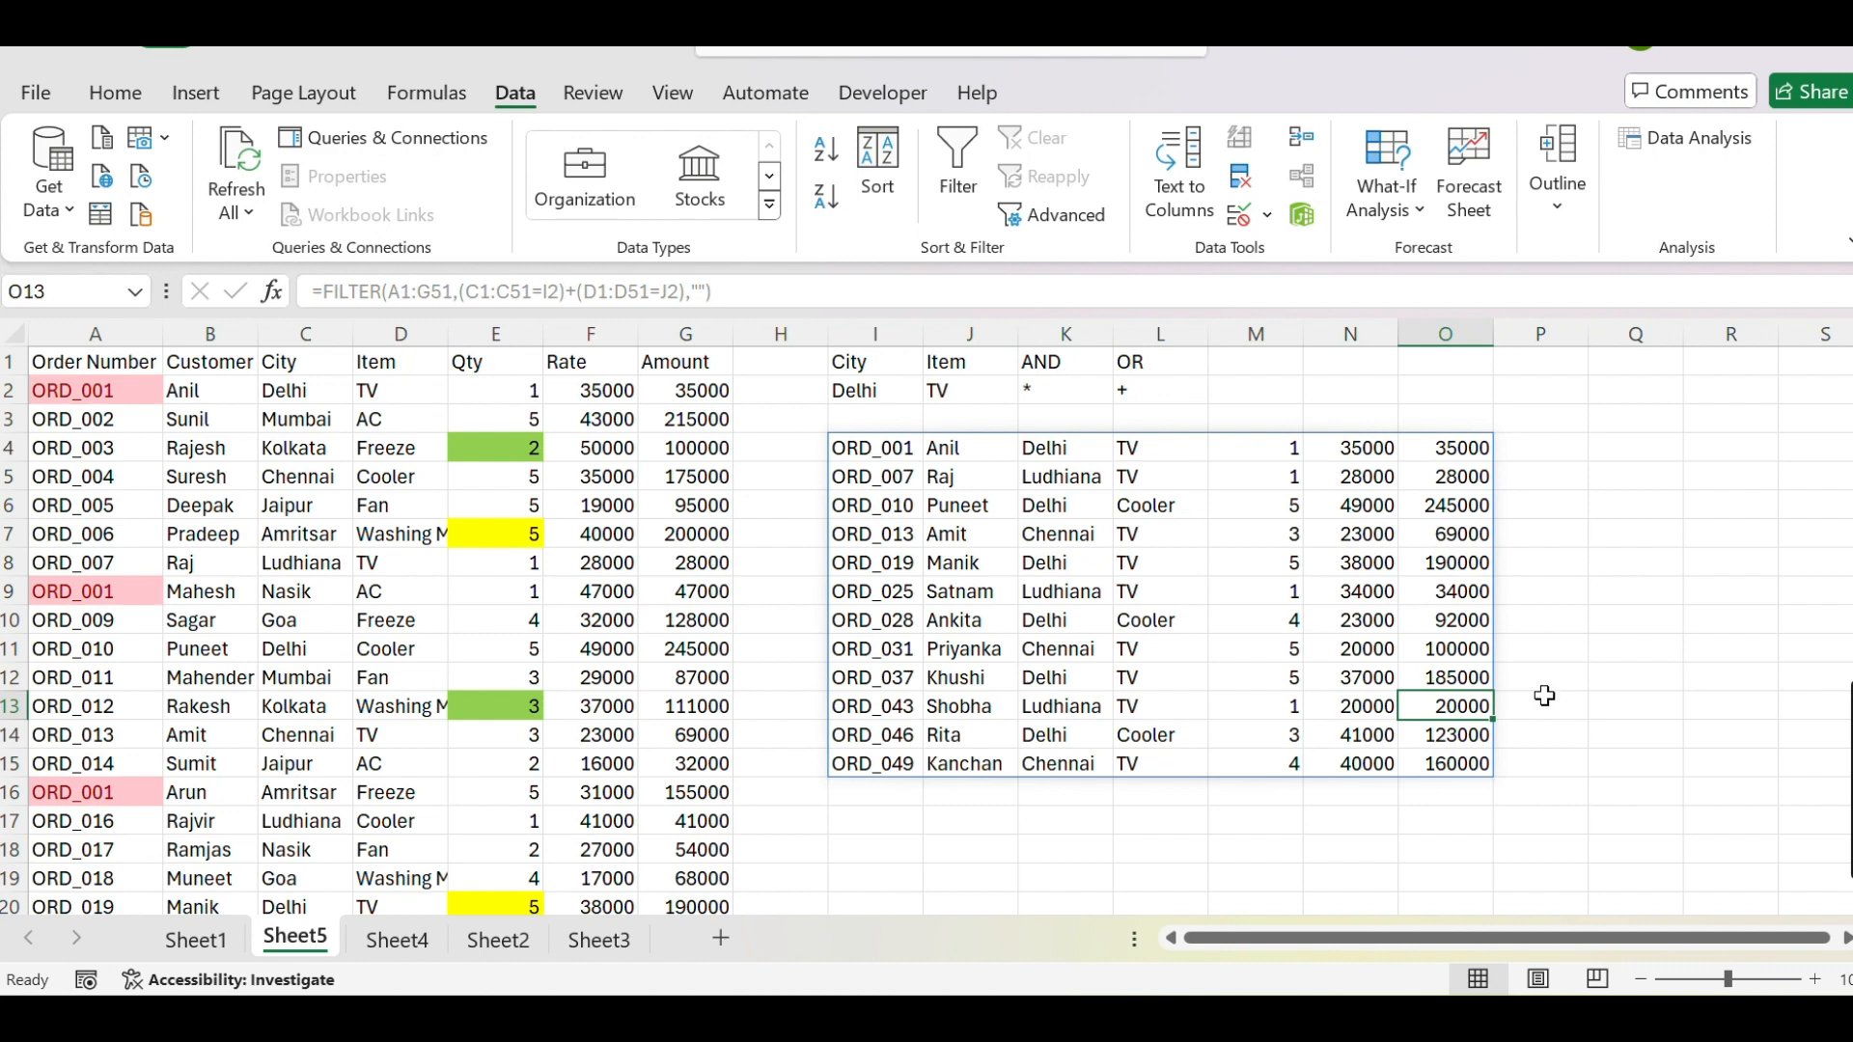
Go back to Sheet1 and view the start of its order data and filter criteria
{"action": "left_click", "coordinate": [222, 935]}
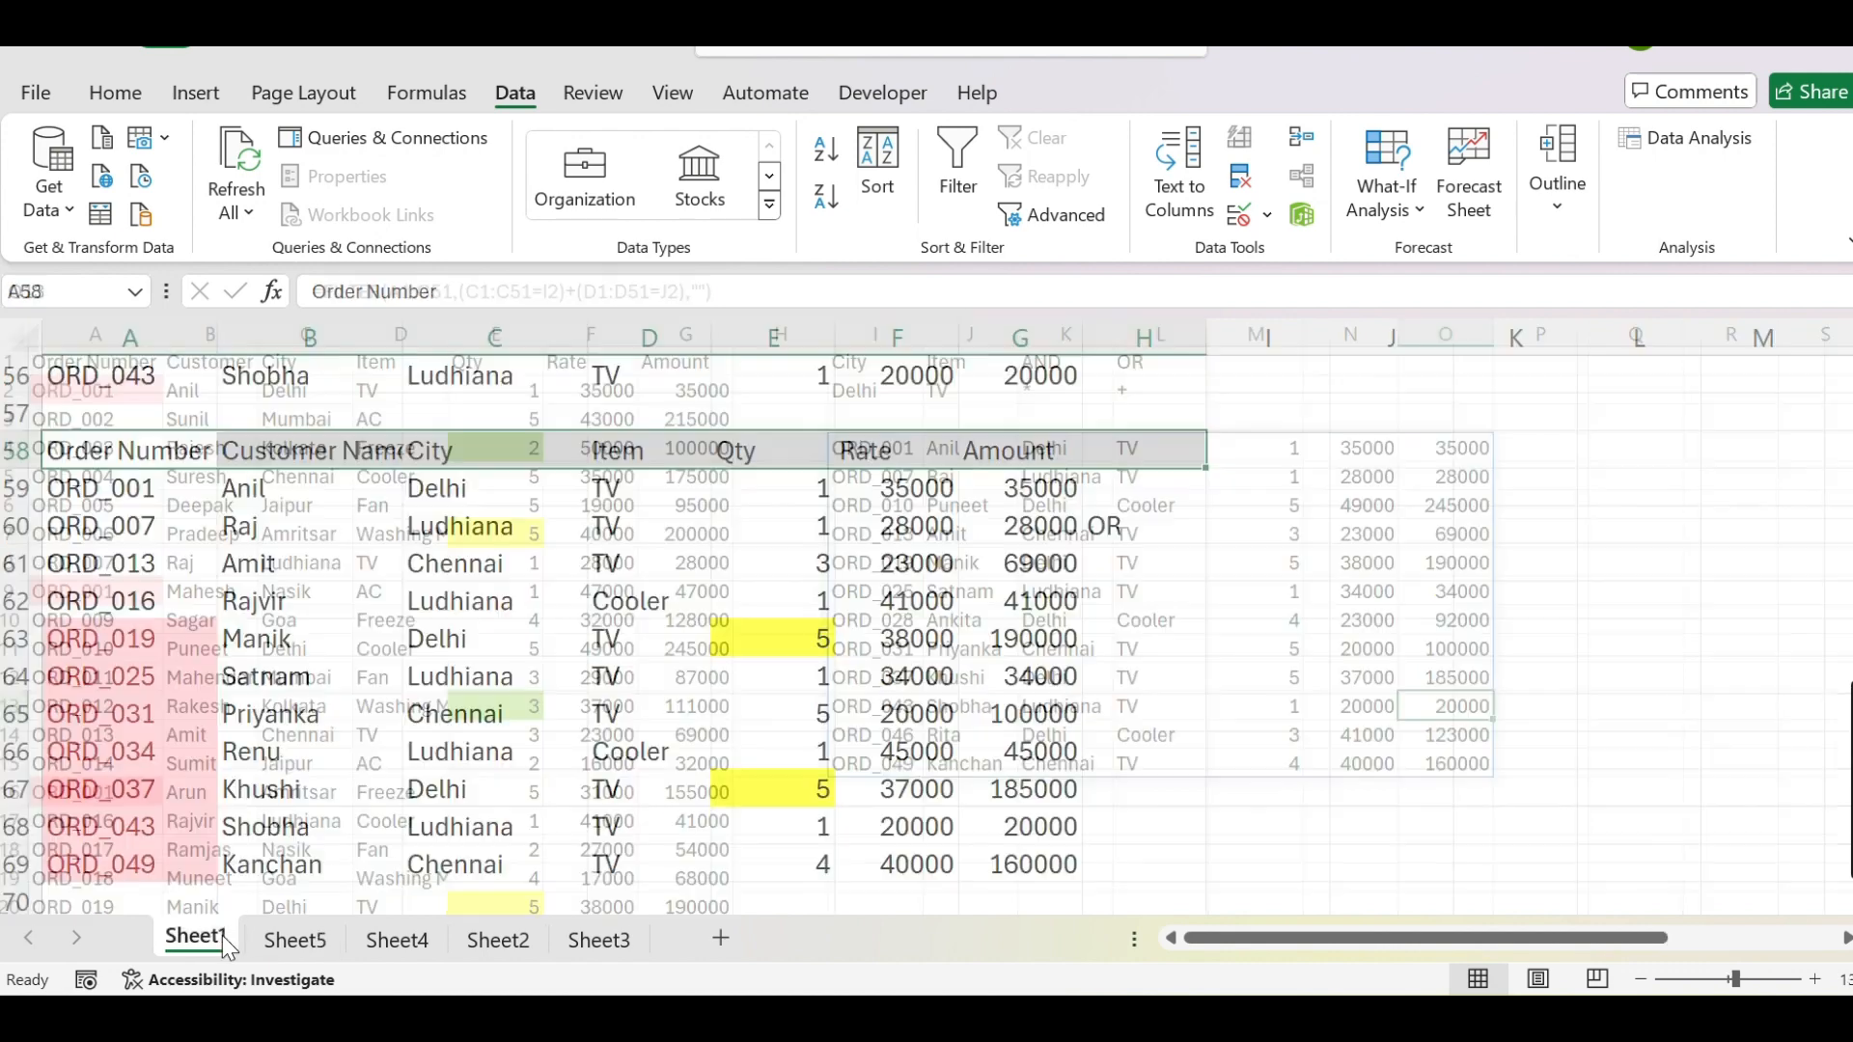
{"action": "scroll", "coordinate": [391, 768], "scroll_direction": "up", "scroll_amount": 13}
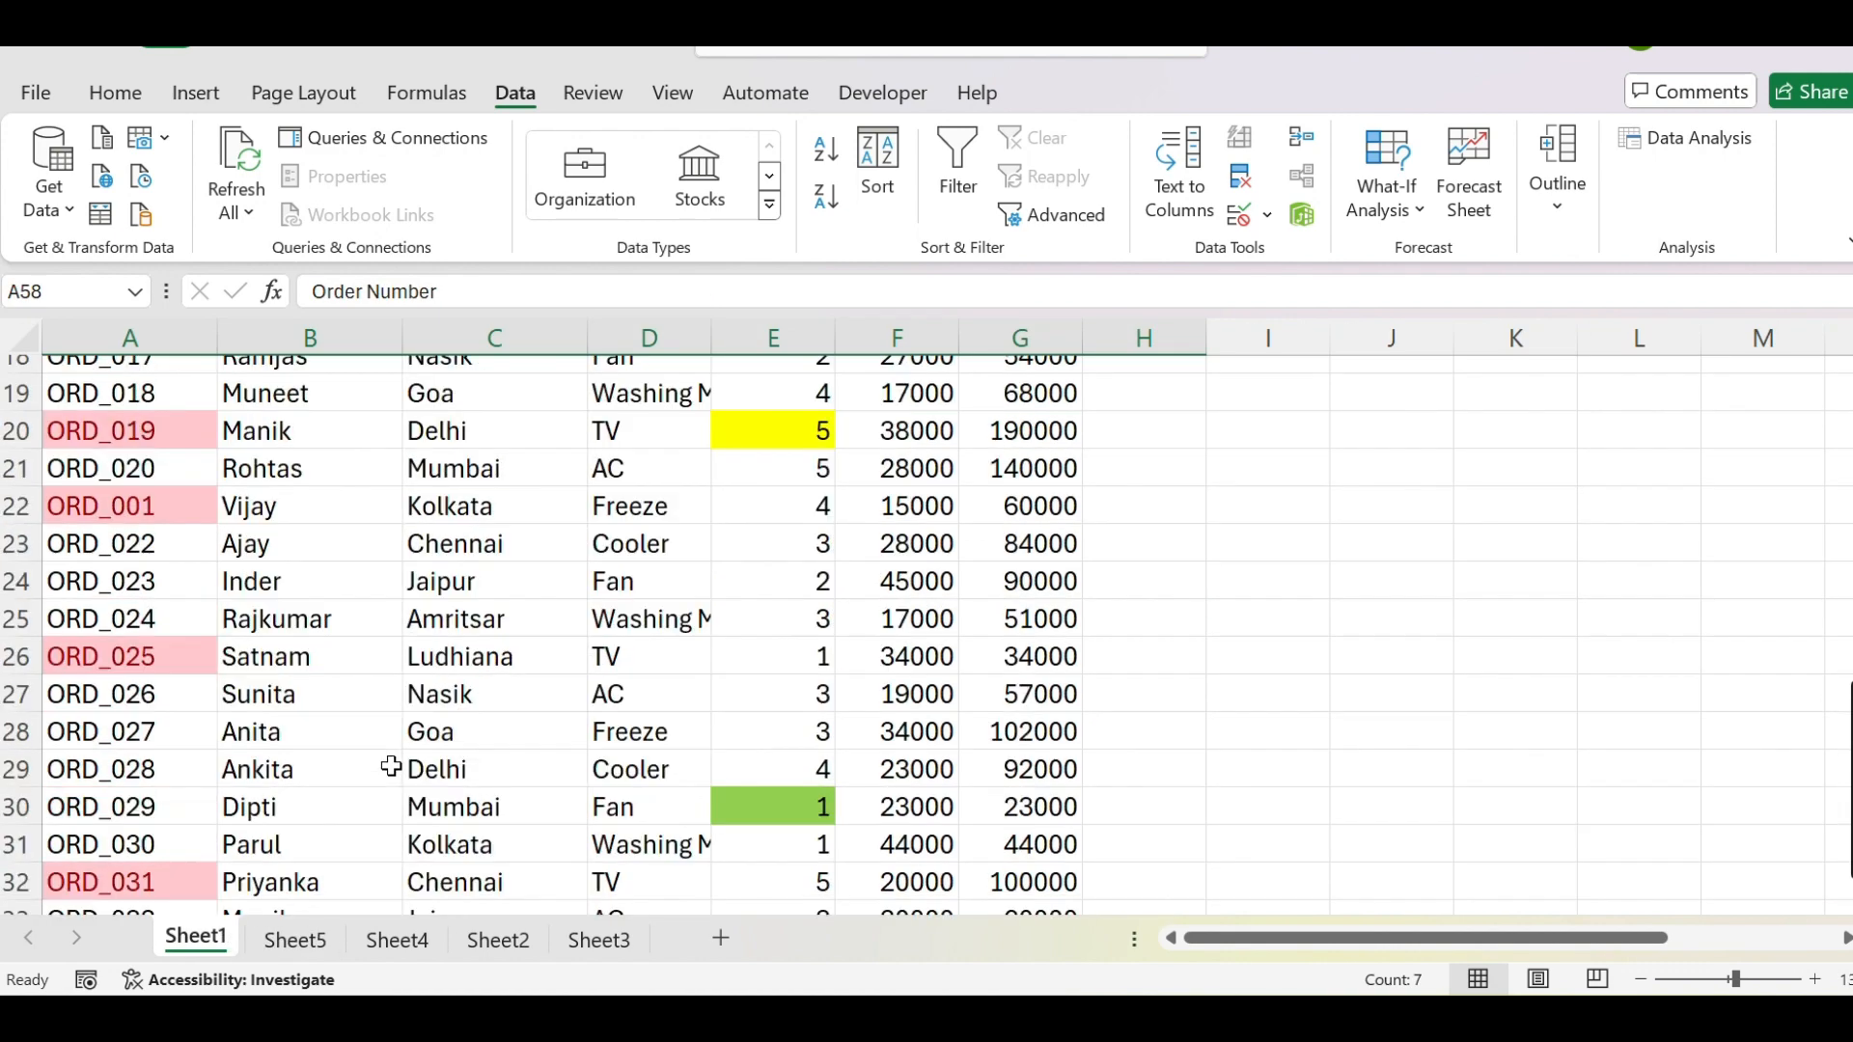
{"action": "scroll", "coordinate": [391, 768], "scroll_direction": "up", "scroll_amount": 6}
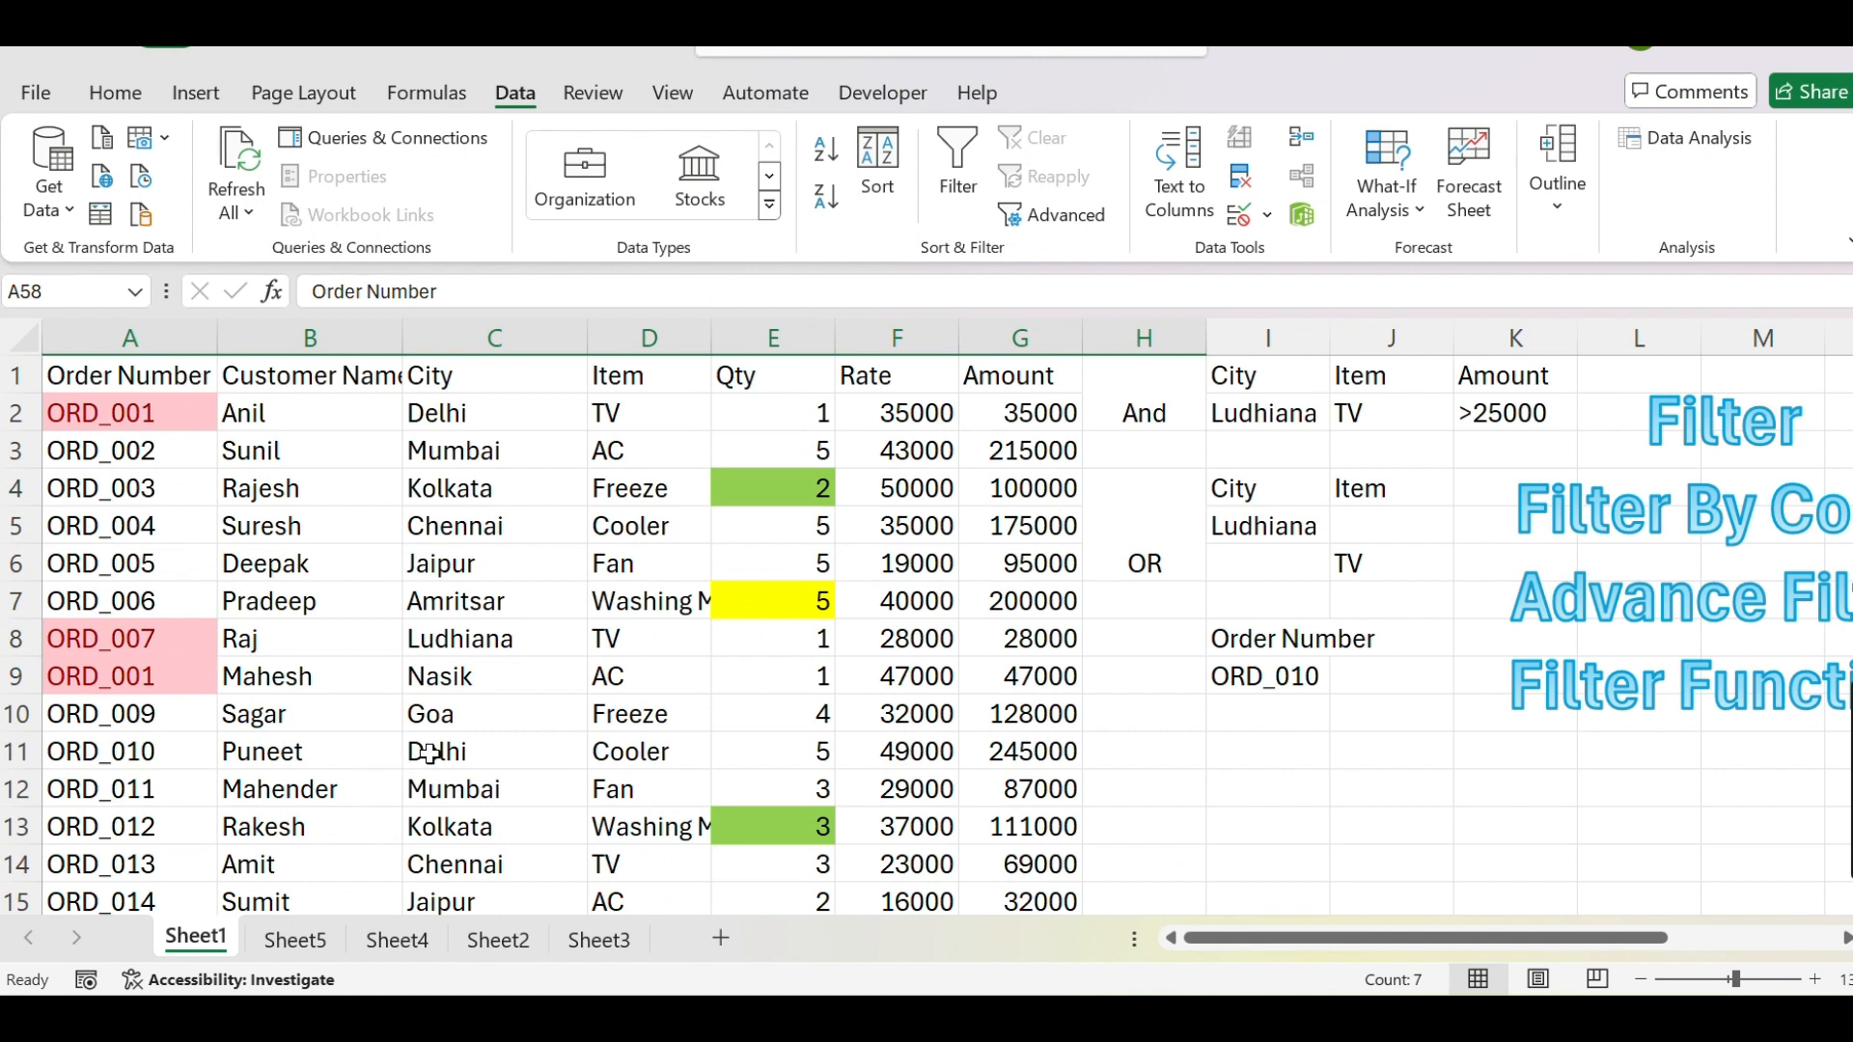